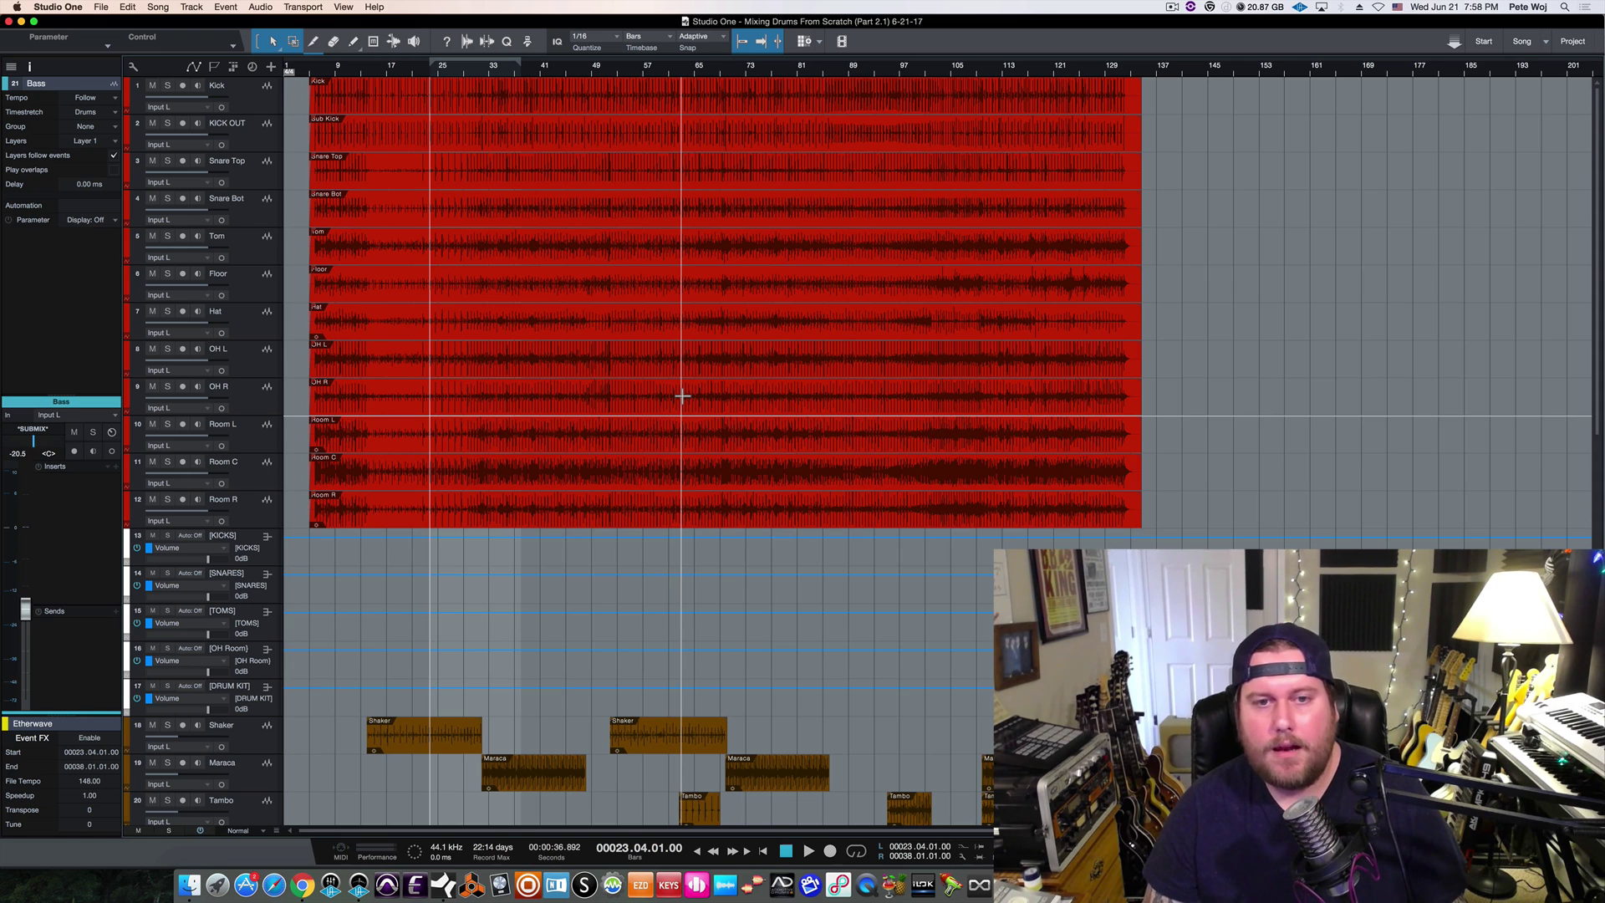
# Show the mixing console and select the *SUBMIX* bus channel at the end of the mix
pyautogui.press('F3')
pyautogui.hscroll(1, 684, 491)
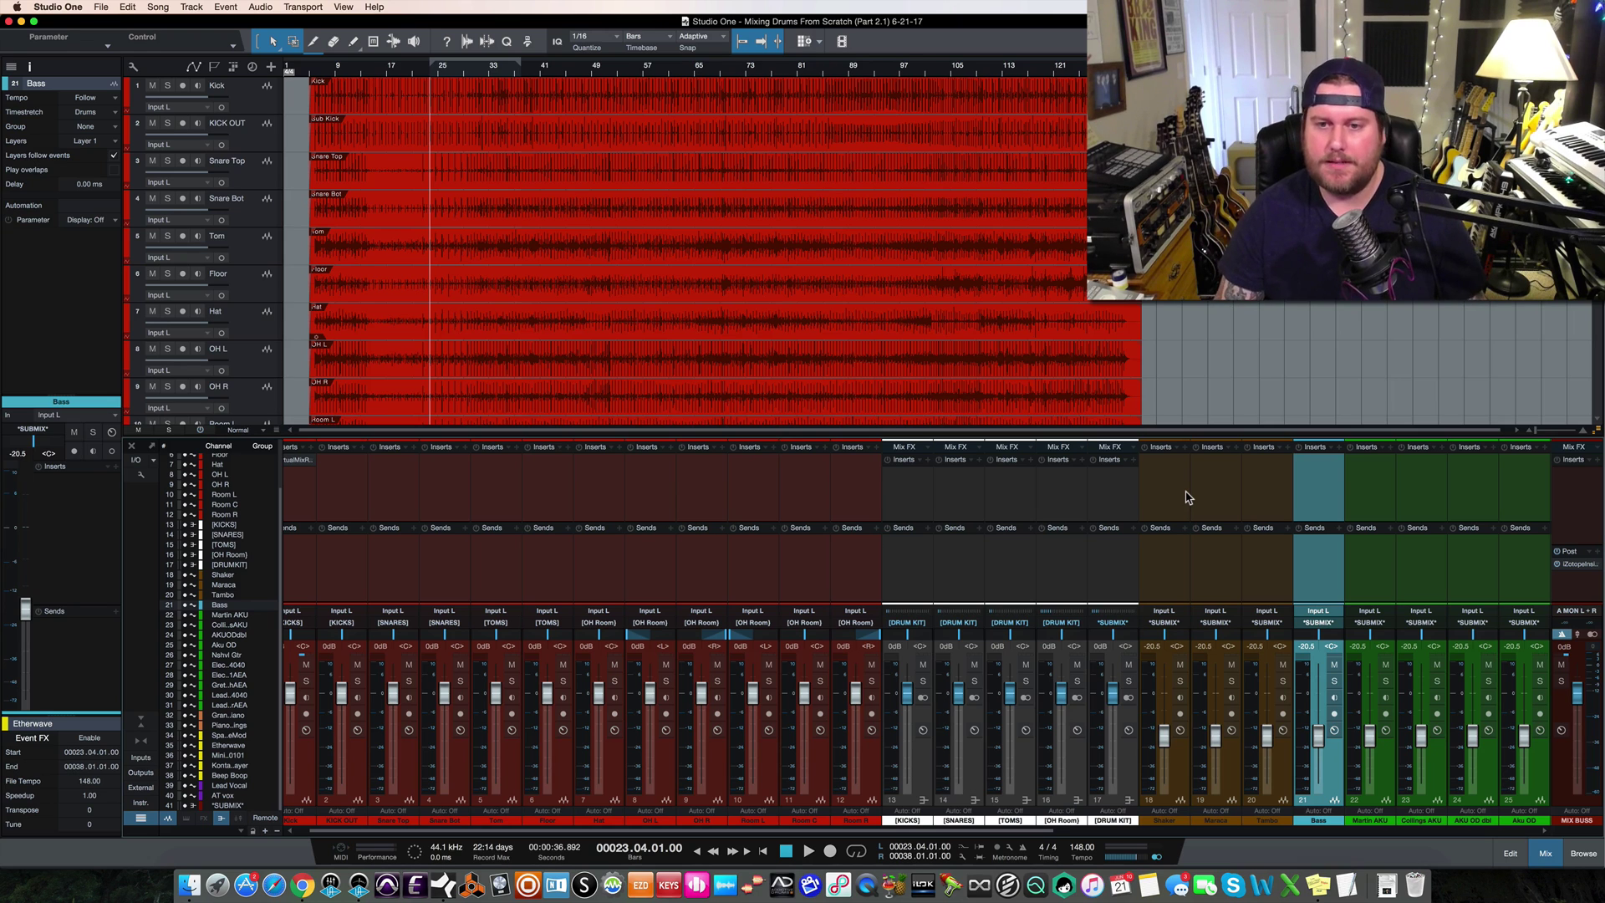
pyautogui.hscroll(5, 1187, 497)
pyautogui.hscroll(6, 1188, 498)
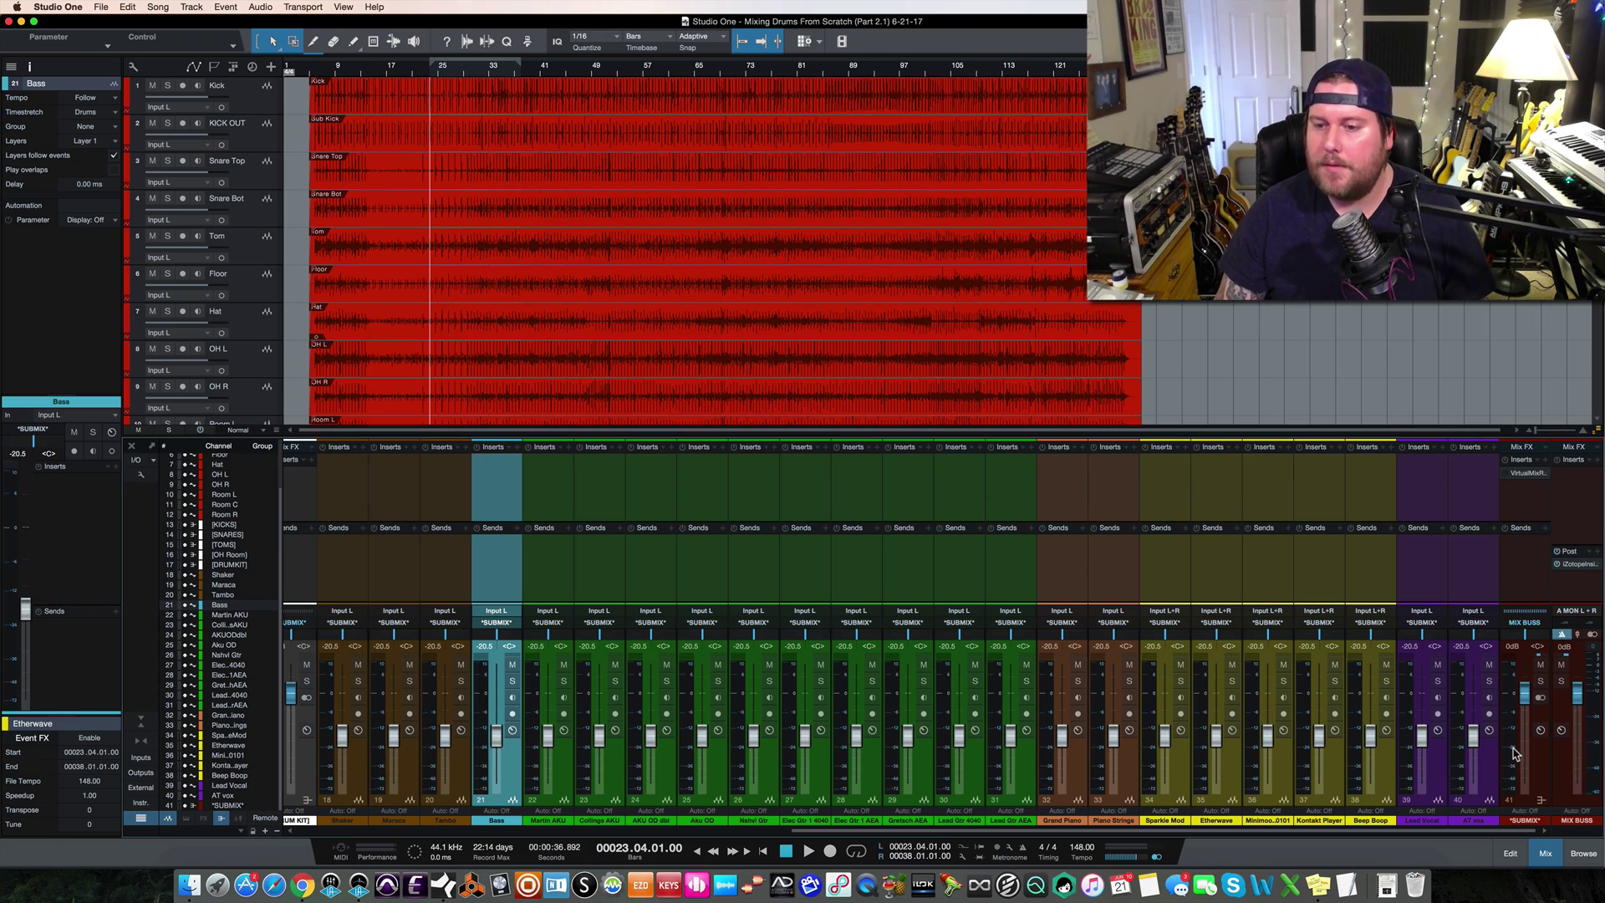
pyautogui.click(1544, 773)
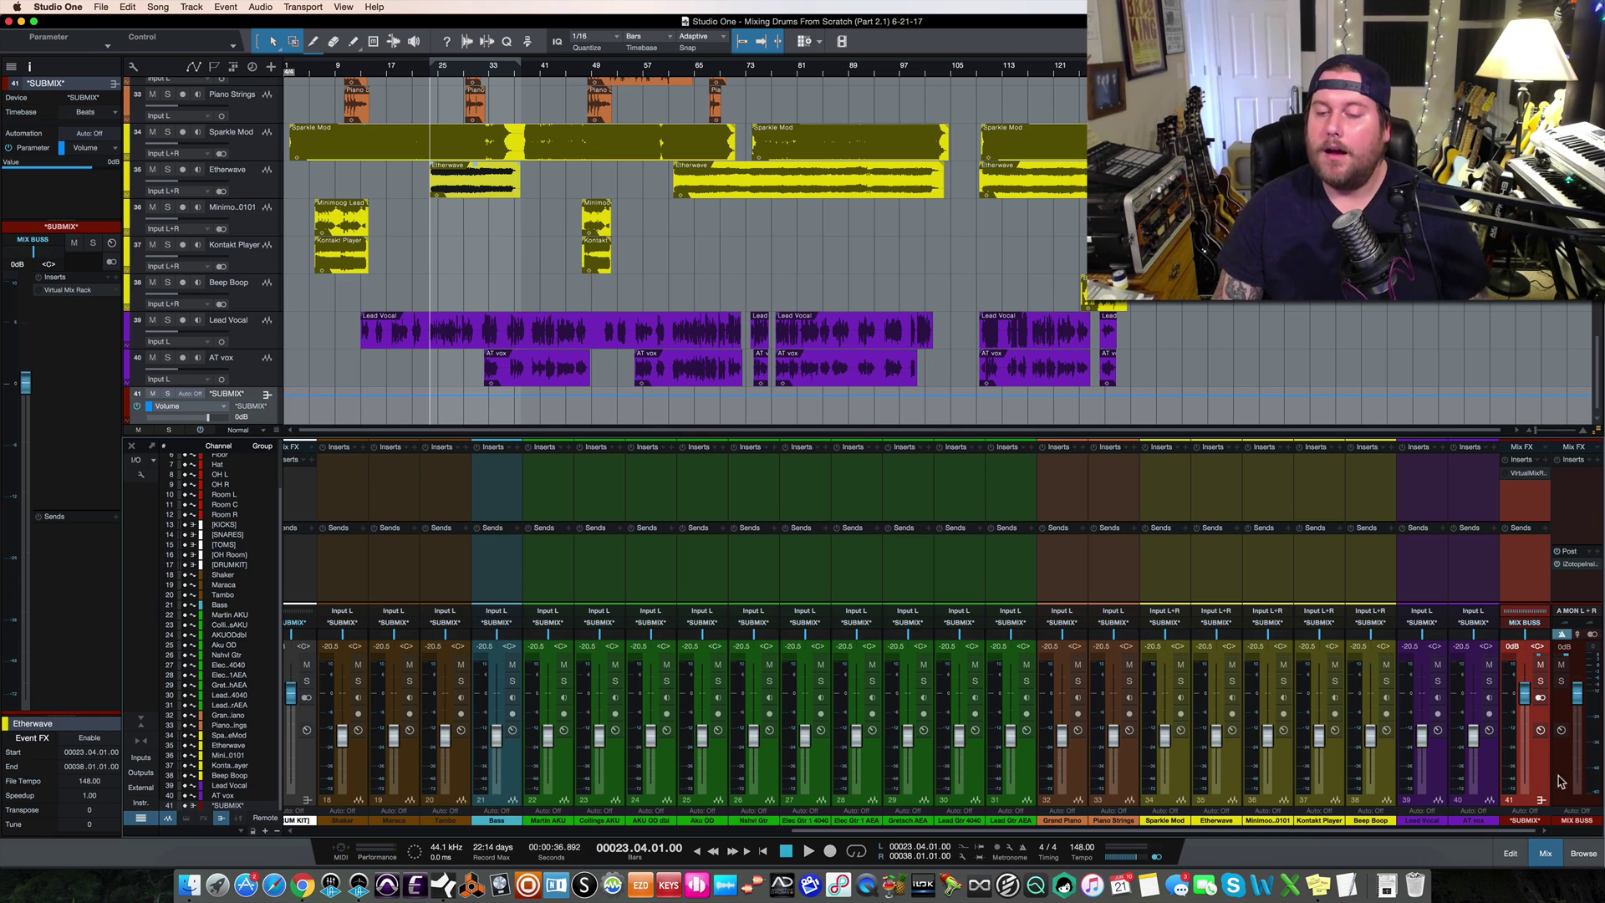
# Open the iZotope Insight meter in the post-fader slot of the MIX BUSS main output, view it and close it
pyautogui.click(1561, 744)
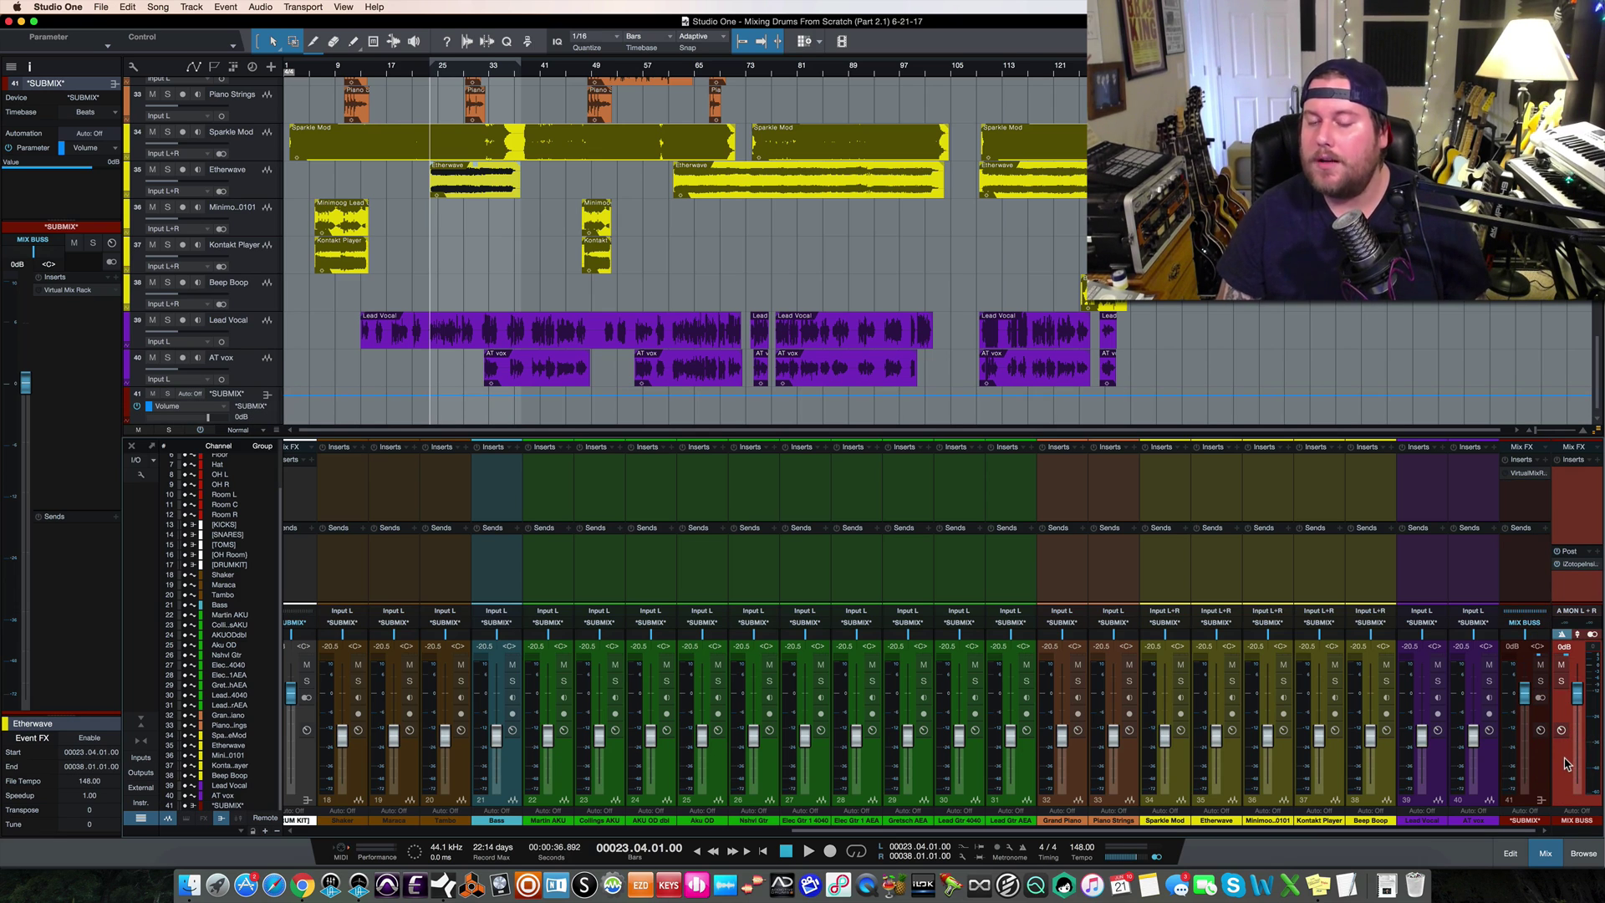
pyautogui.click(1575, 564)
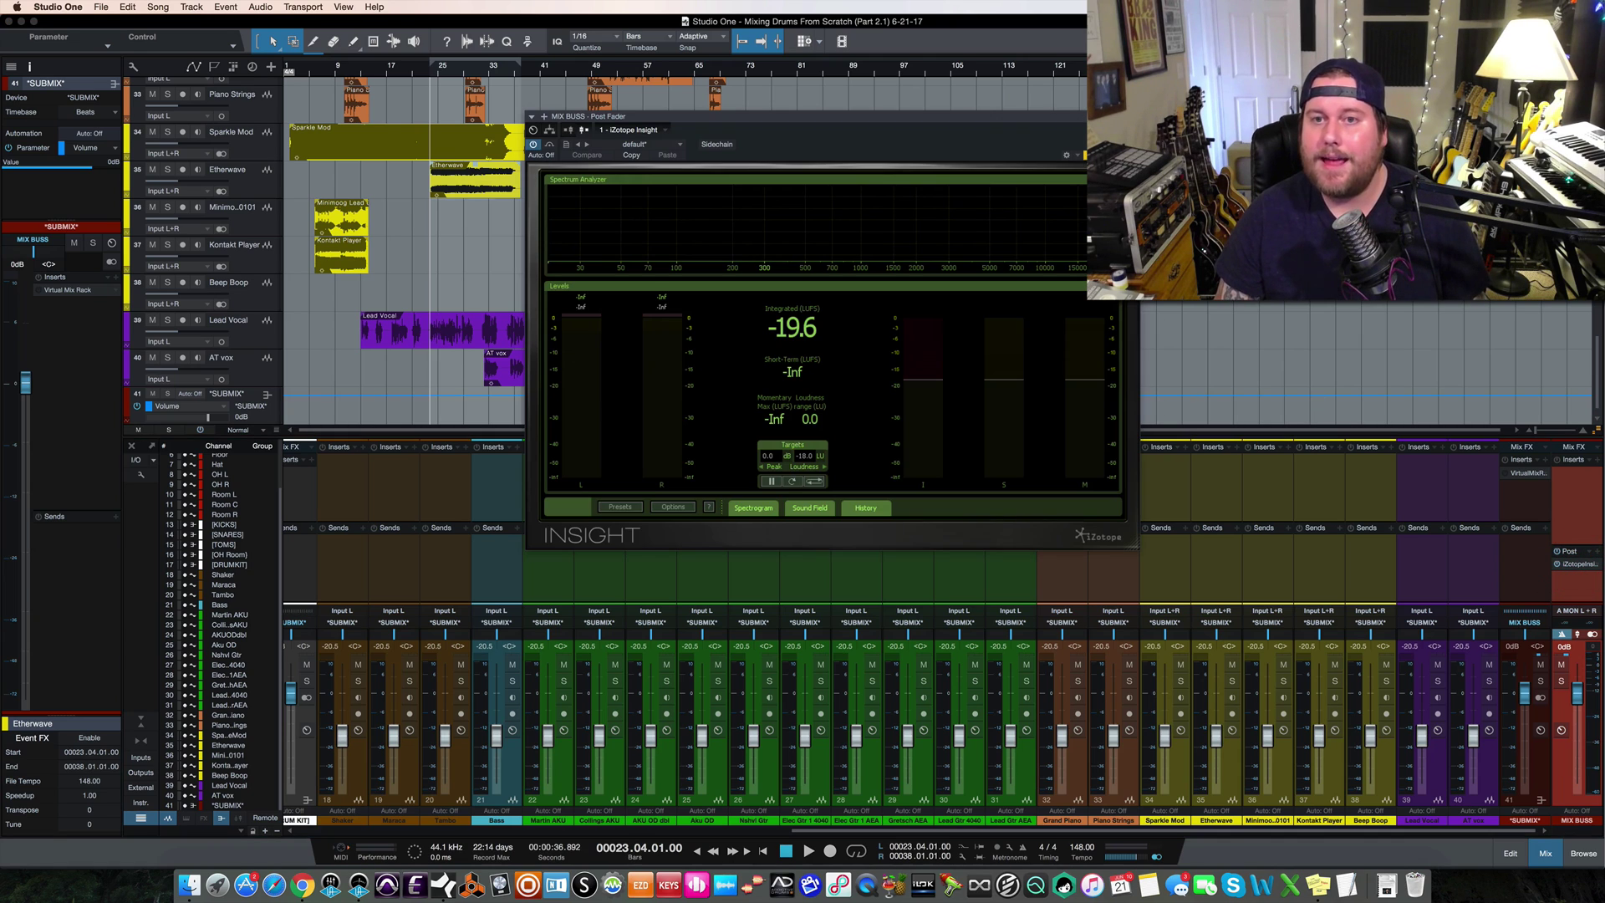
pyautogui.click(1132, 116)
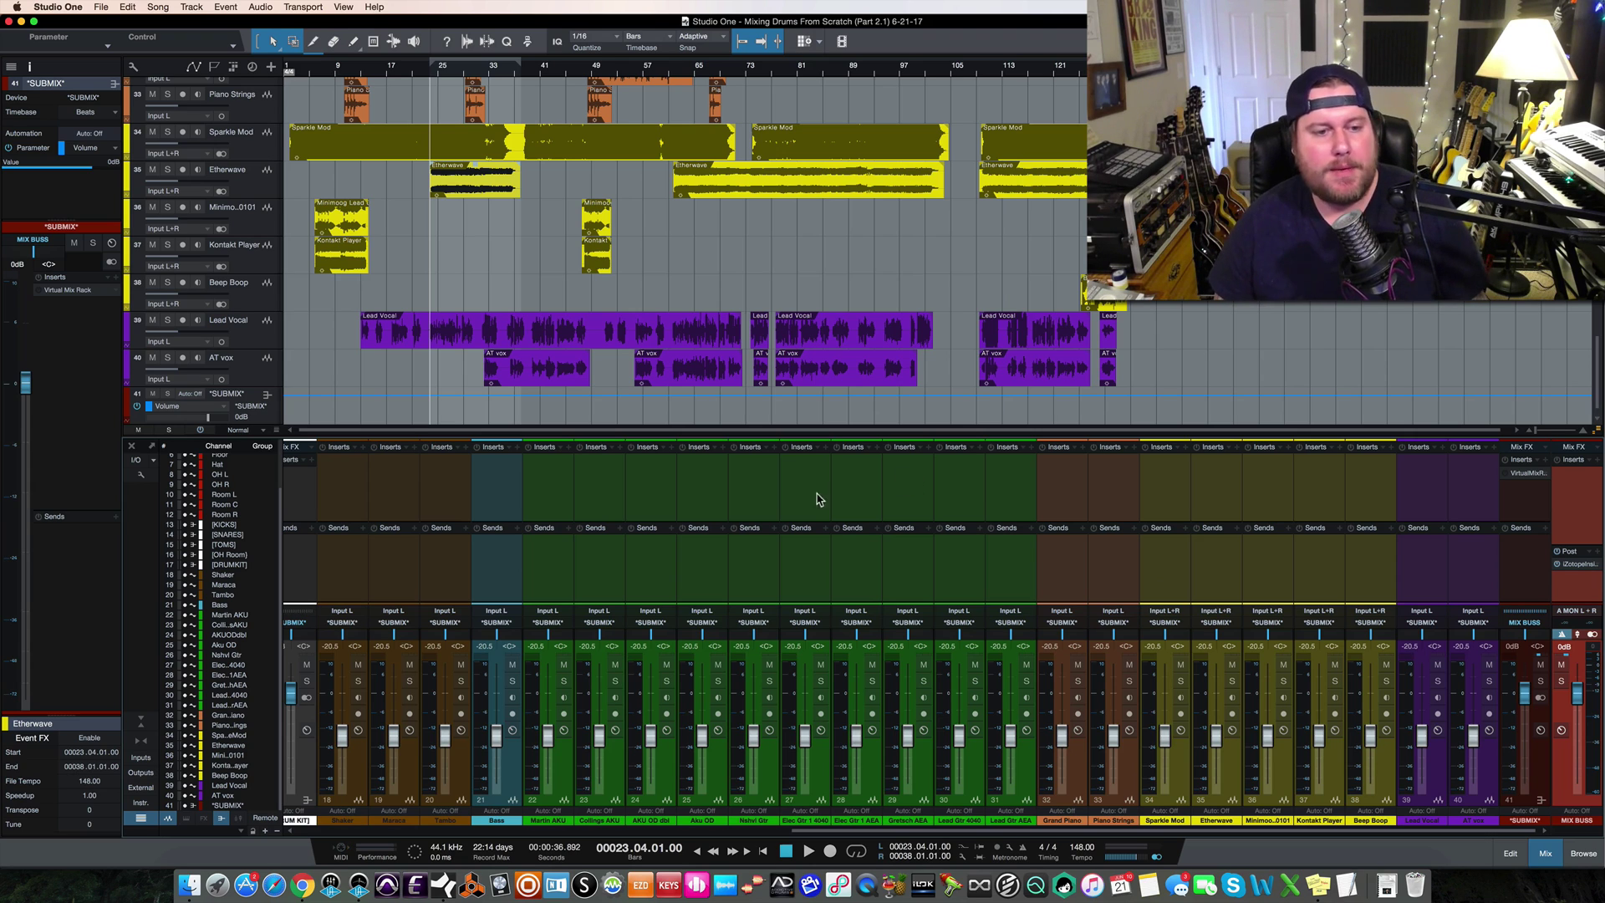
# Switch the console to narrow channels, expand the *SUBMIX* and MIX BUSS strips, and make the console slightly taller
pyautogui.click(140, 746)
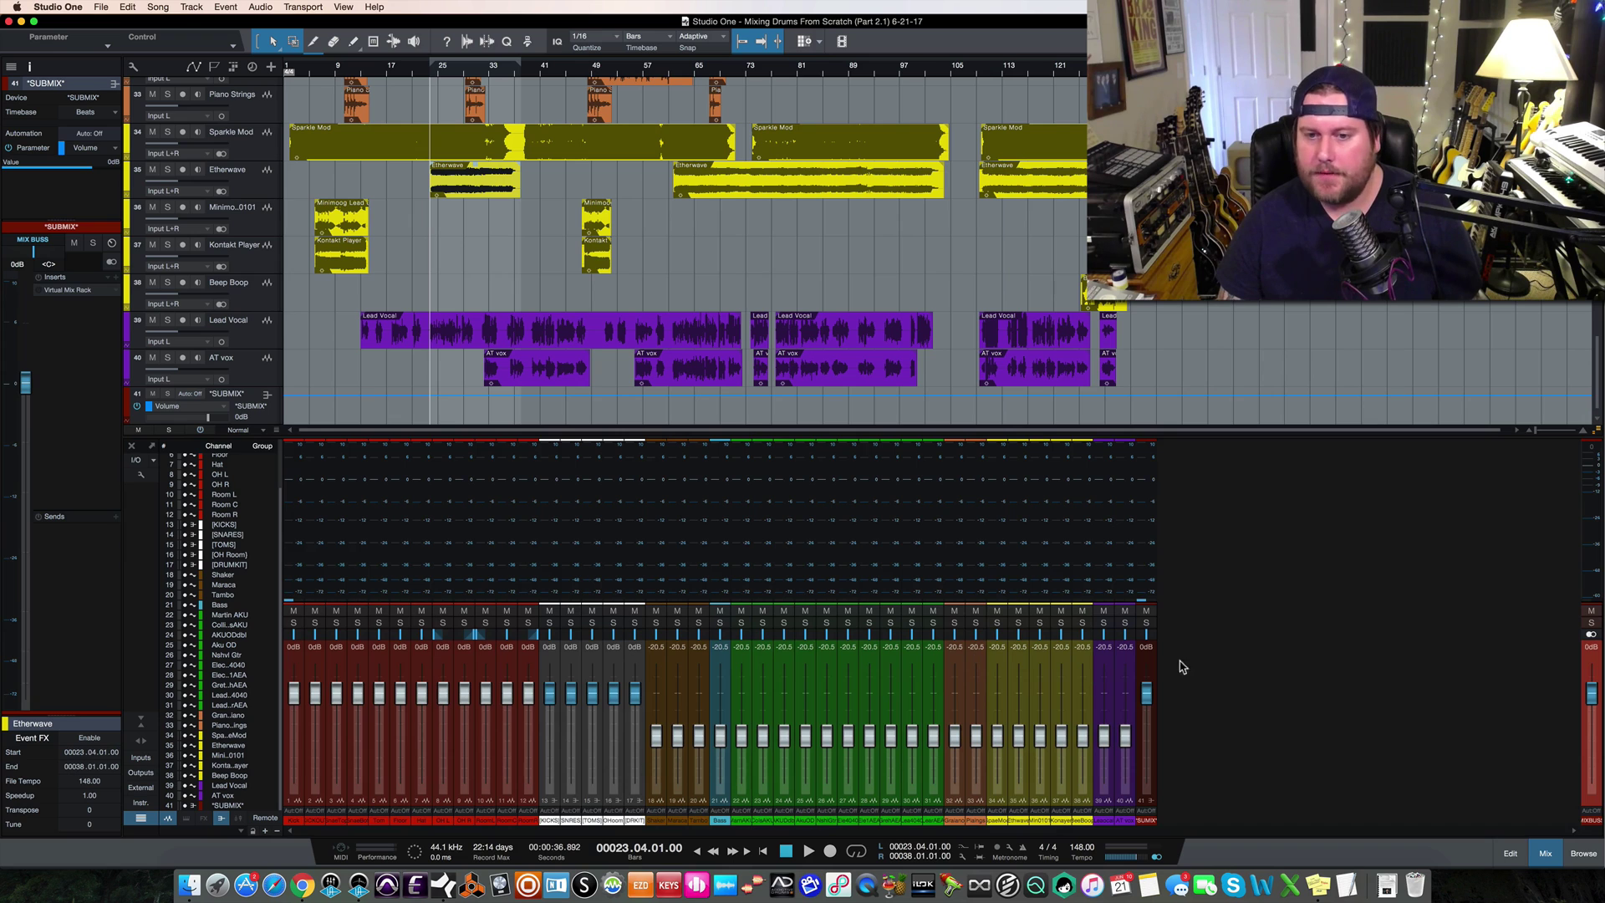
pyautogui.click(1147, 671)
pyautogui.doubleClick(1146, 671)
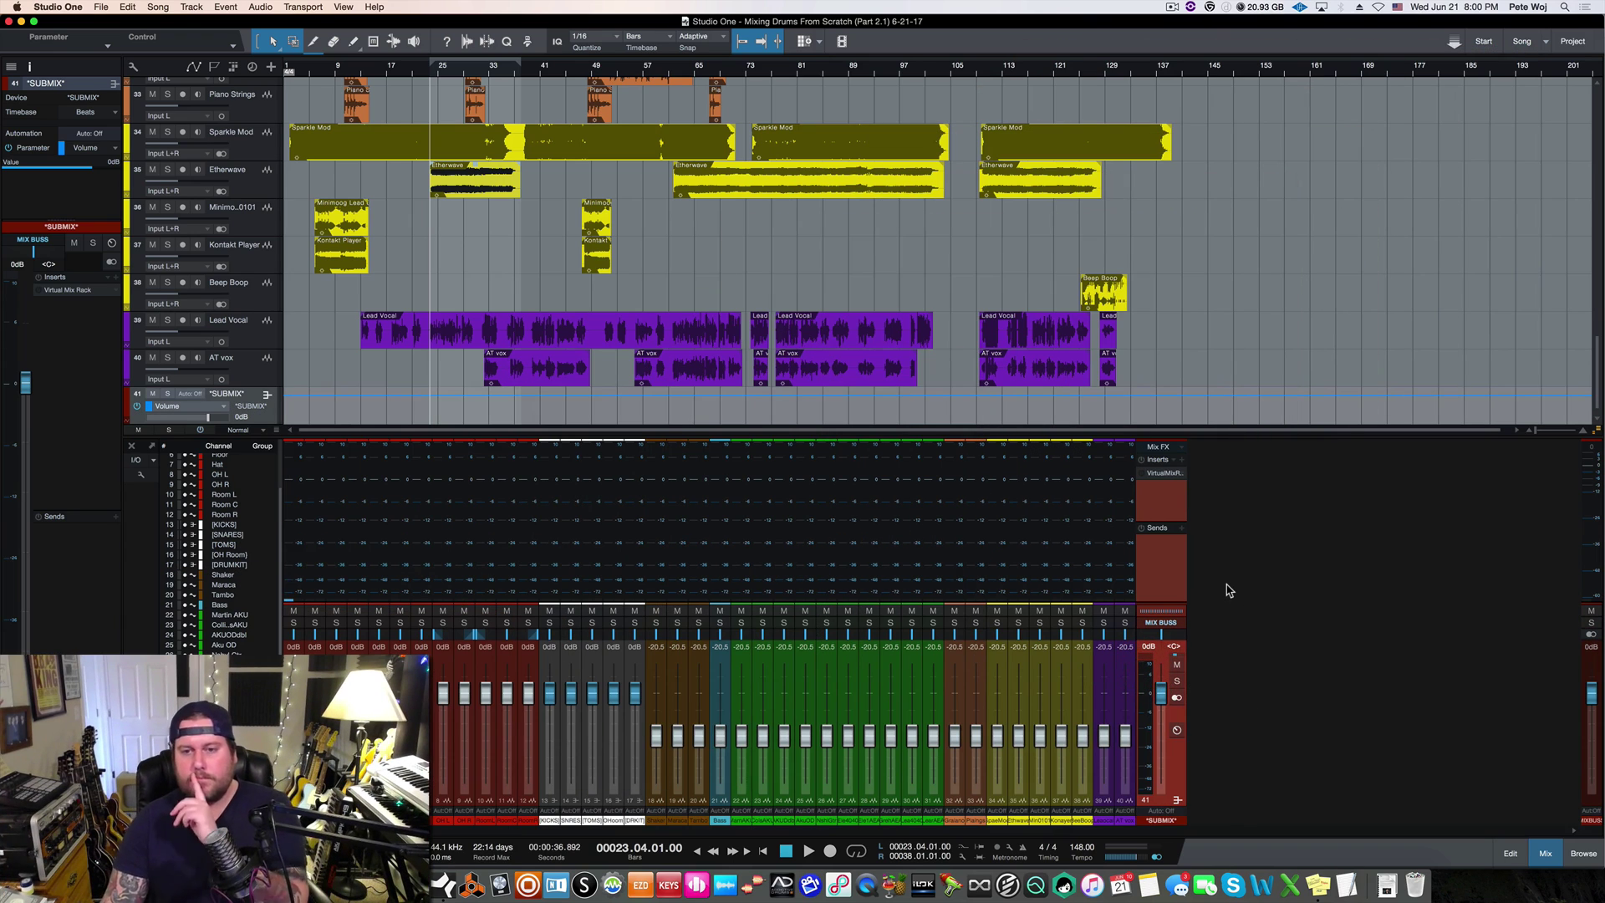
pyautogui.doubleClick(1592, 740)
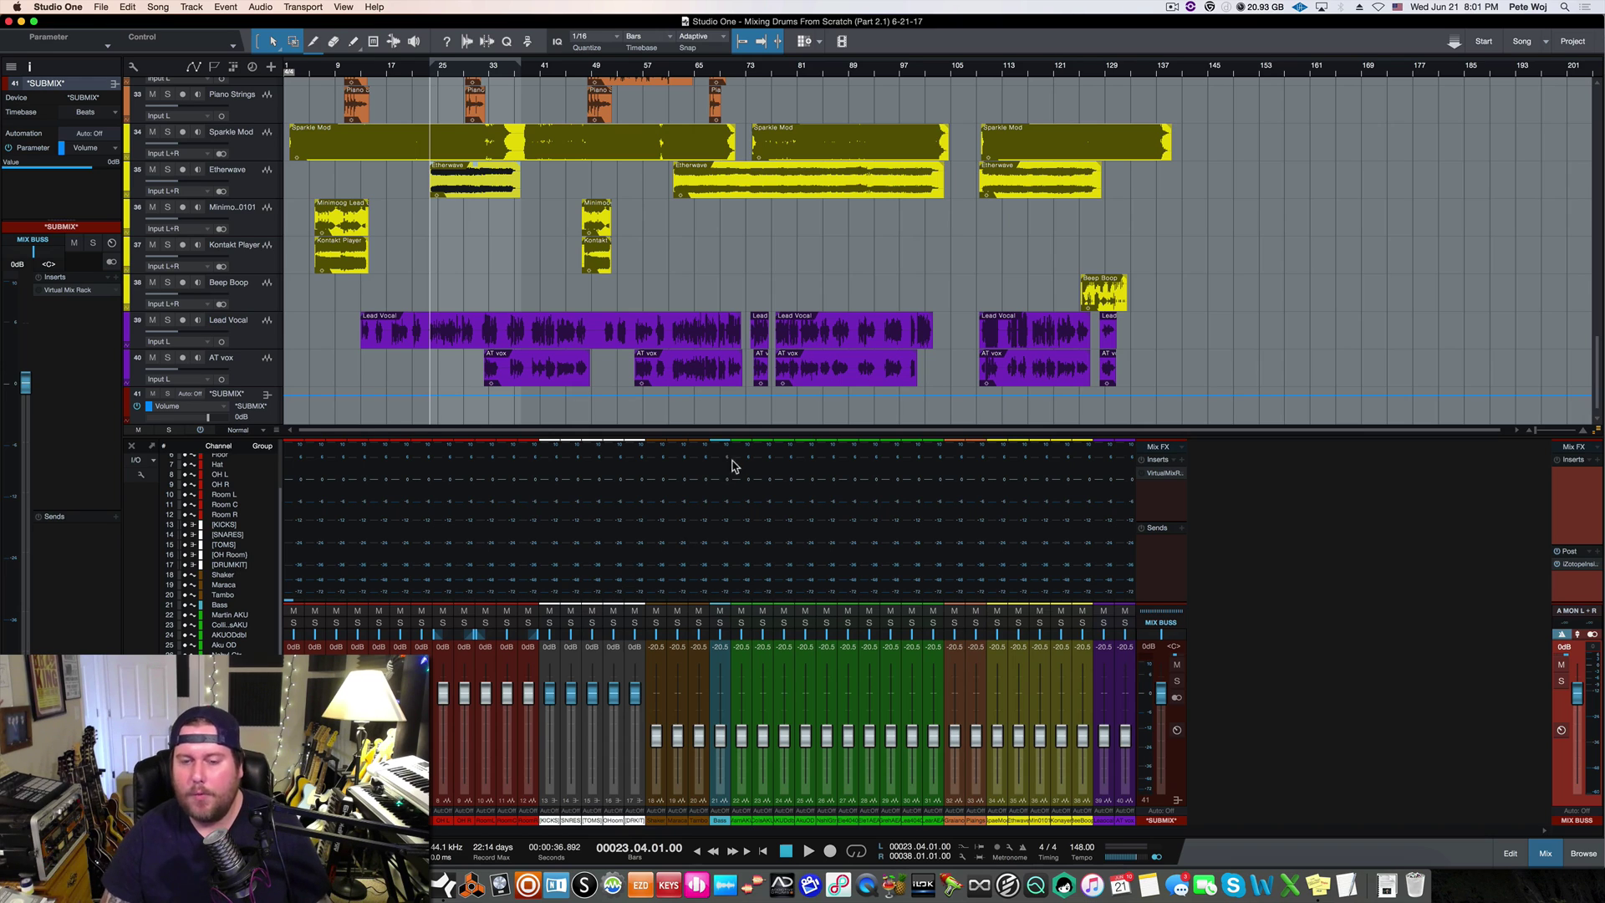
pyautogui.moveTo(860, 436); pyautogui.dragTo(860, 419)
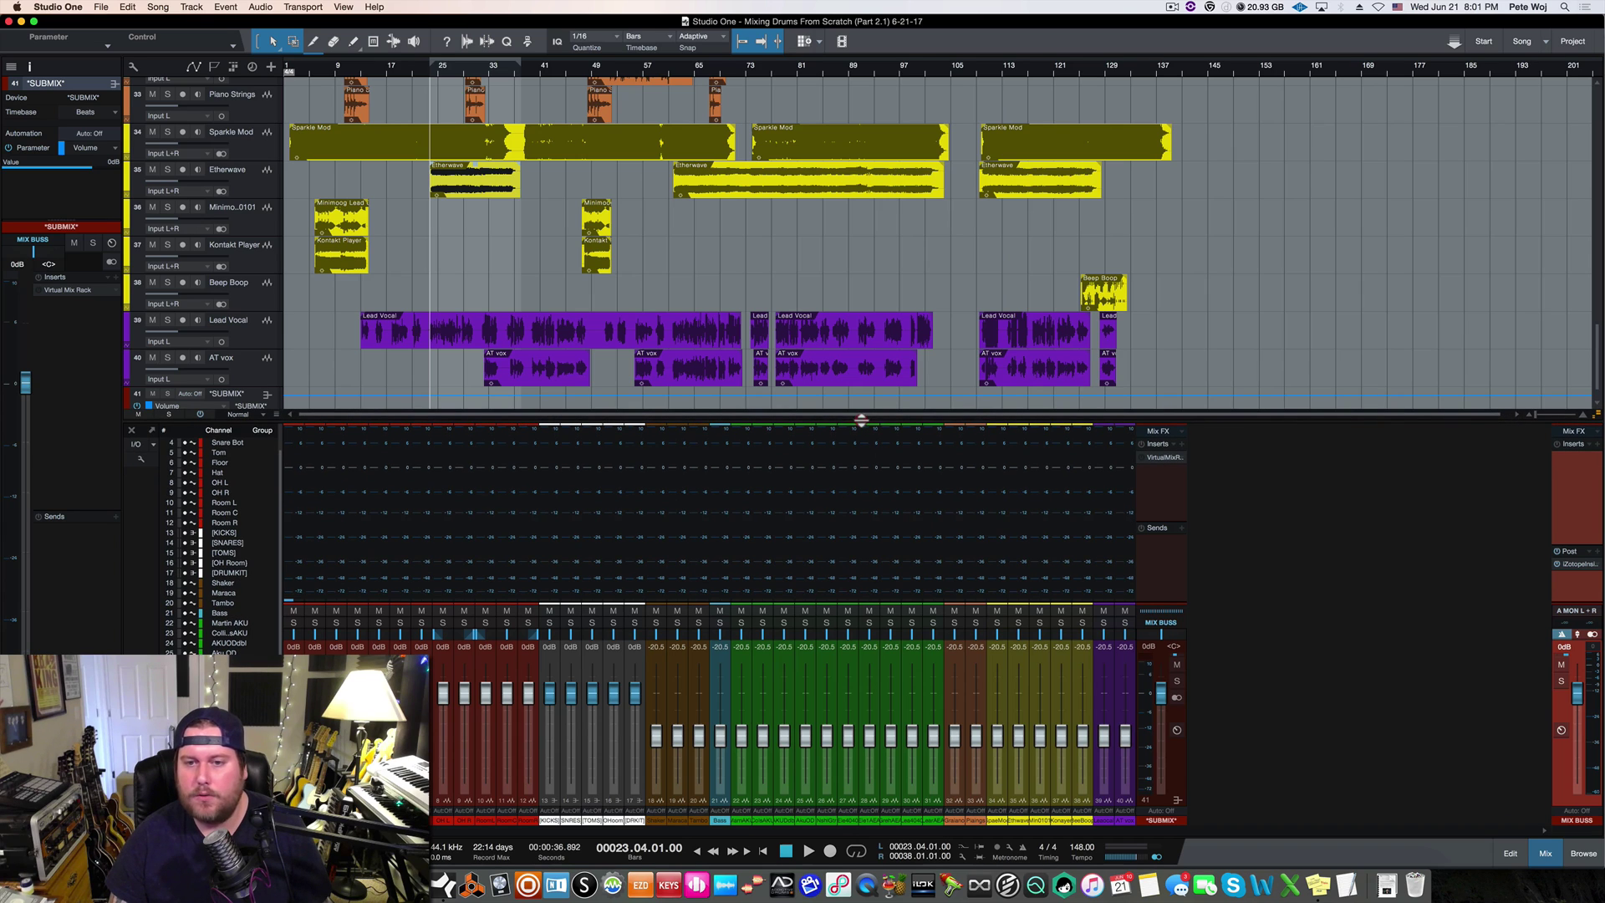
# Show the browser's effects list sorted by vendor and look through the plug-in vendors down to Waves
pyautogui.click(1583, 853)
pyautogui.scroll(-5, 1493, 633)
pyautogui.scroll(15, 1493, 632)
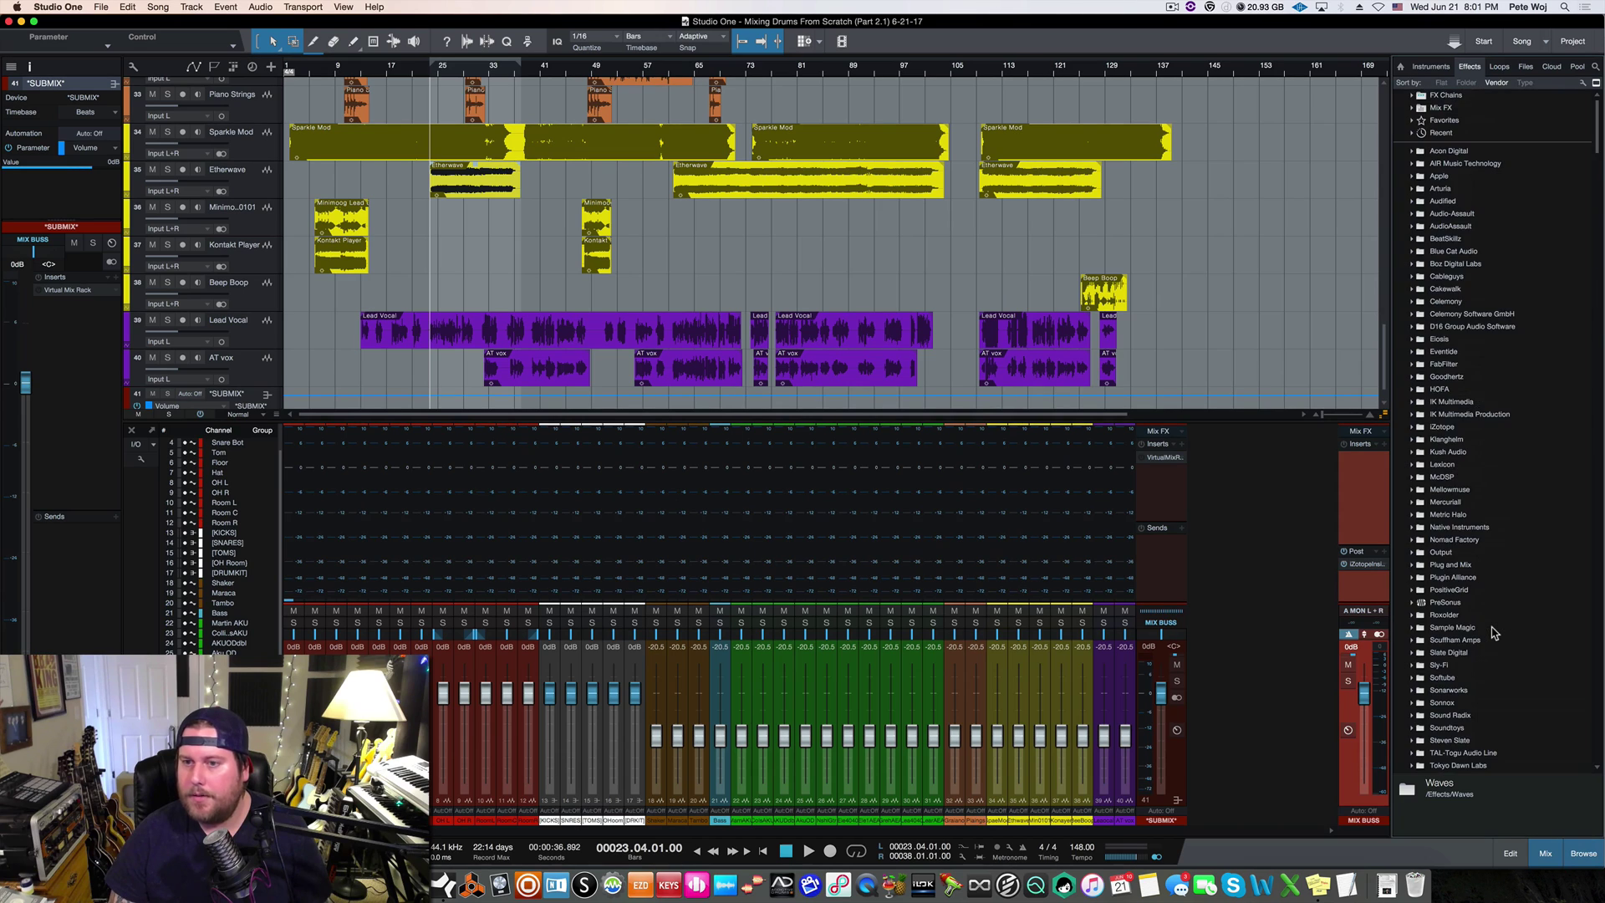
pyautogui.scroll(-10, 1494, 633)
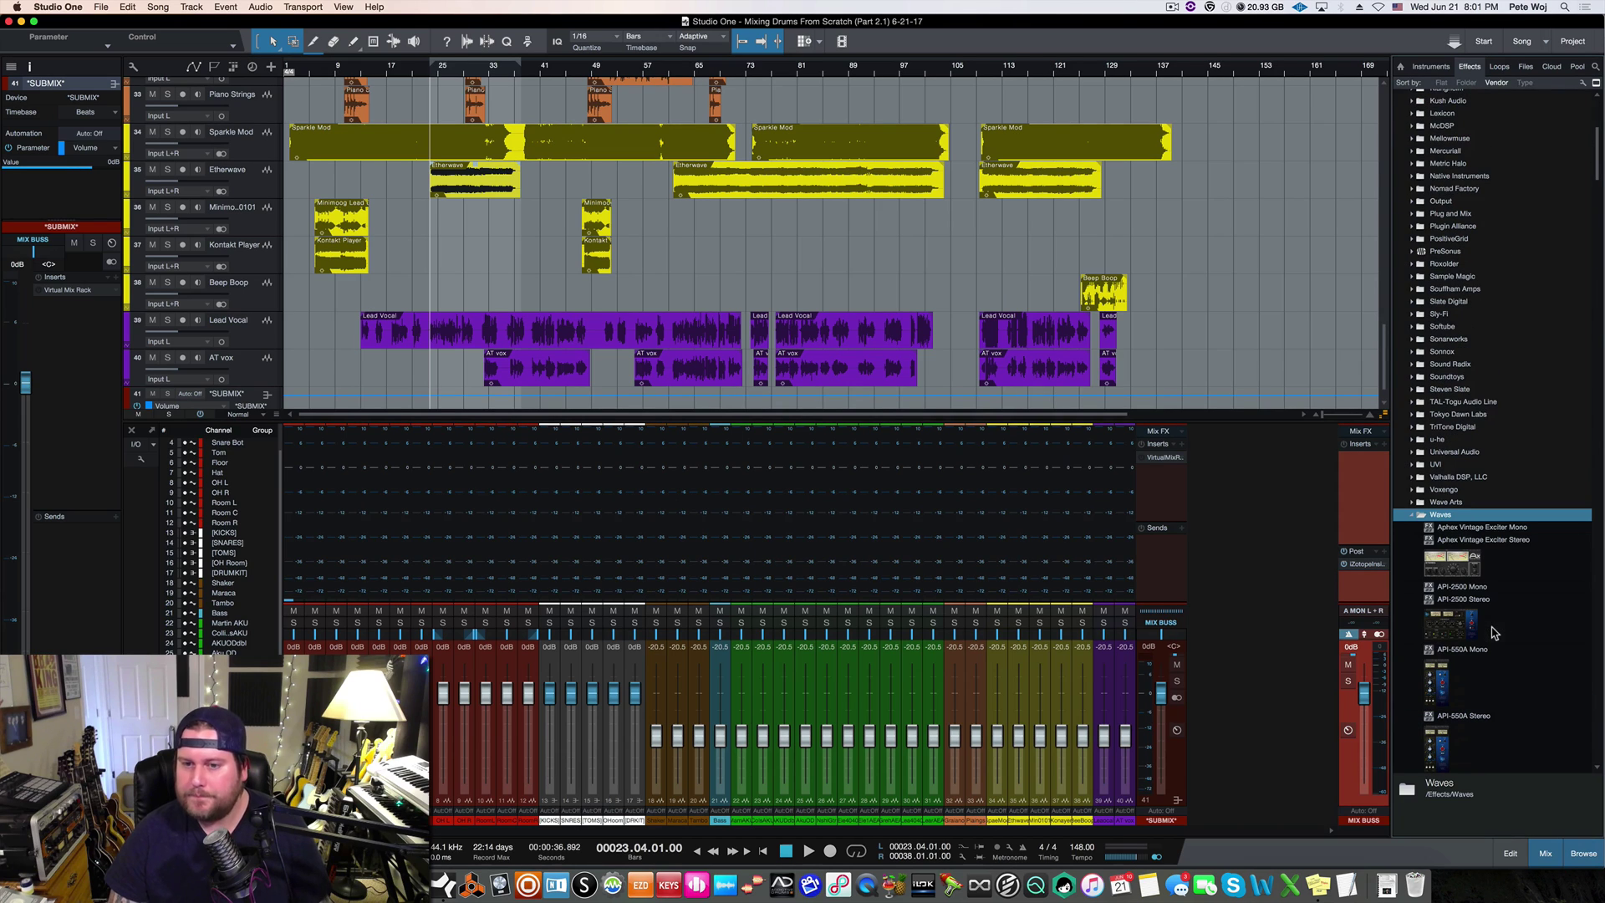
# Open the Virtual Mix Rack insert on *SUBMIX*, view its Virtual Mixbuss module and close it
pyautogui.click(1162, 459)
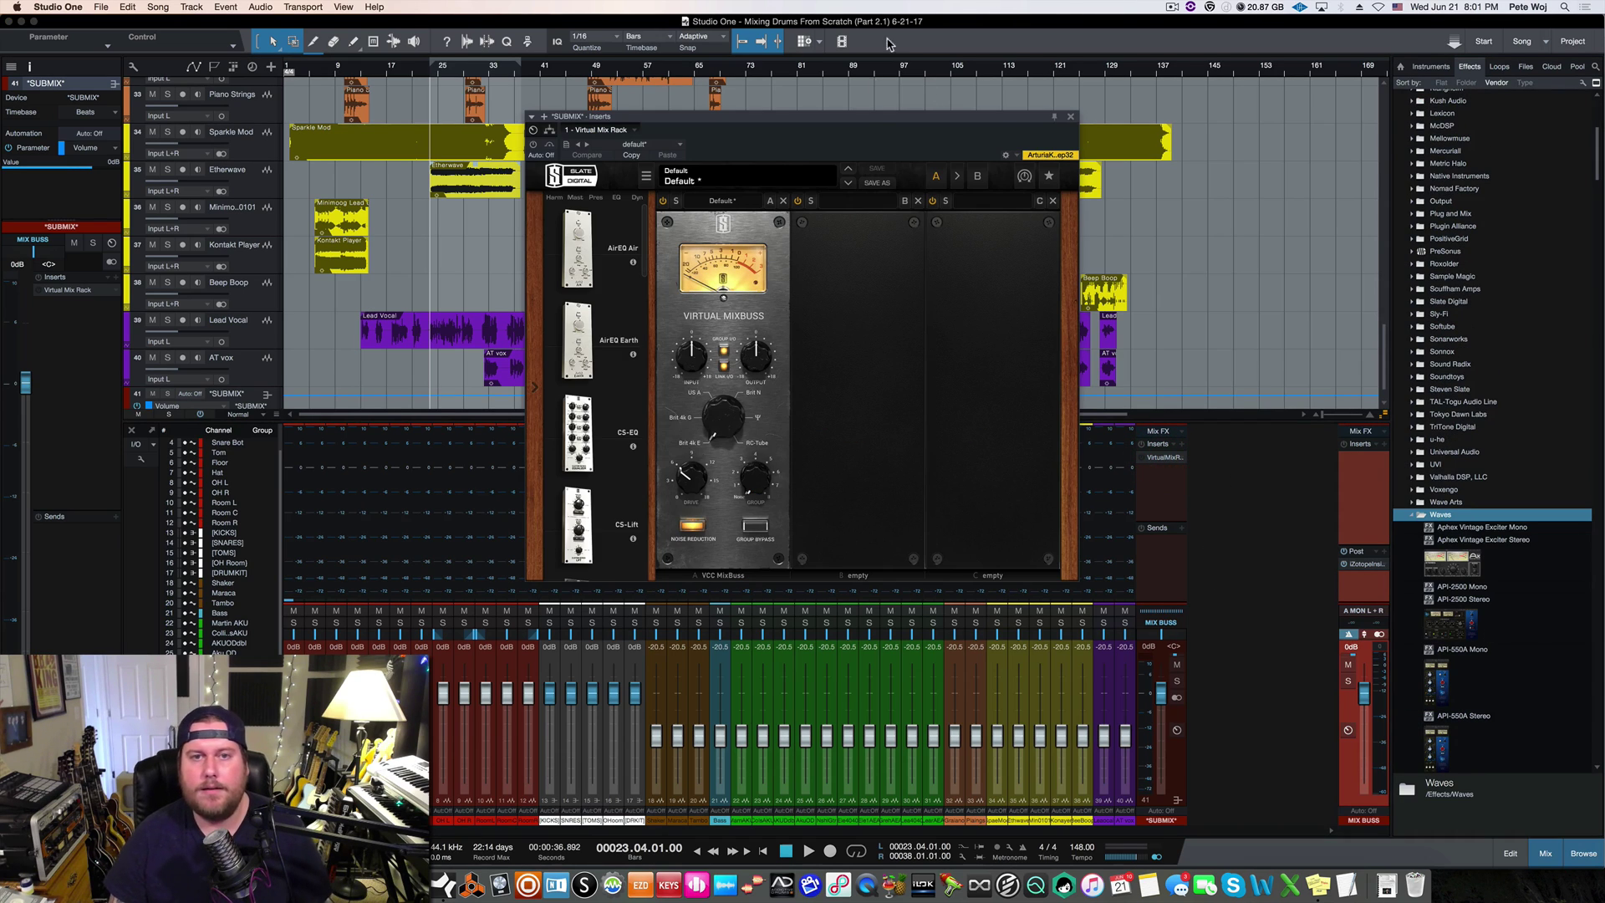
pyautogui.moveTo(859, 113); pyautogui.dragTo(792, 86)
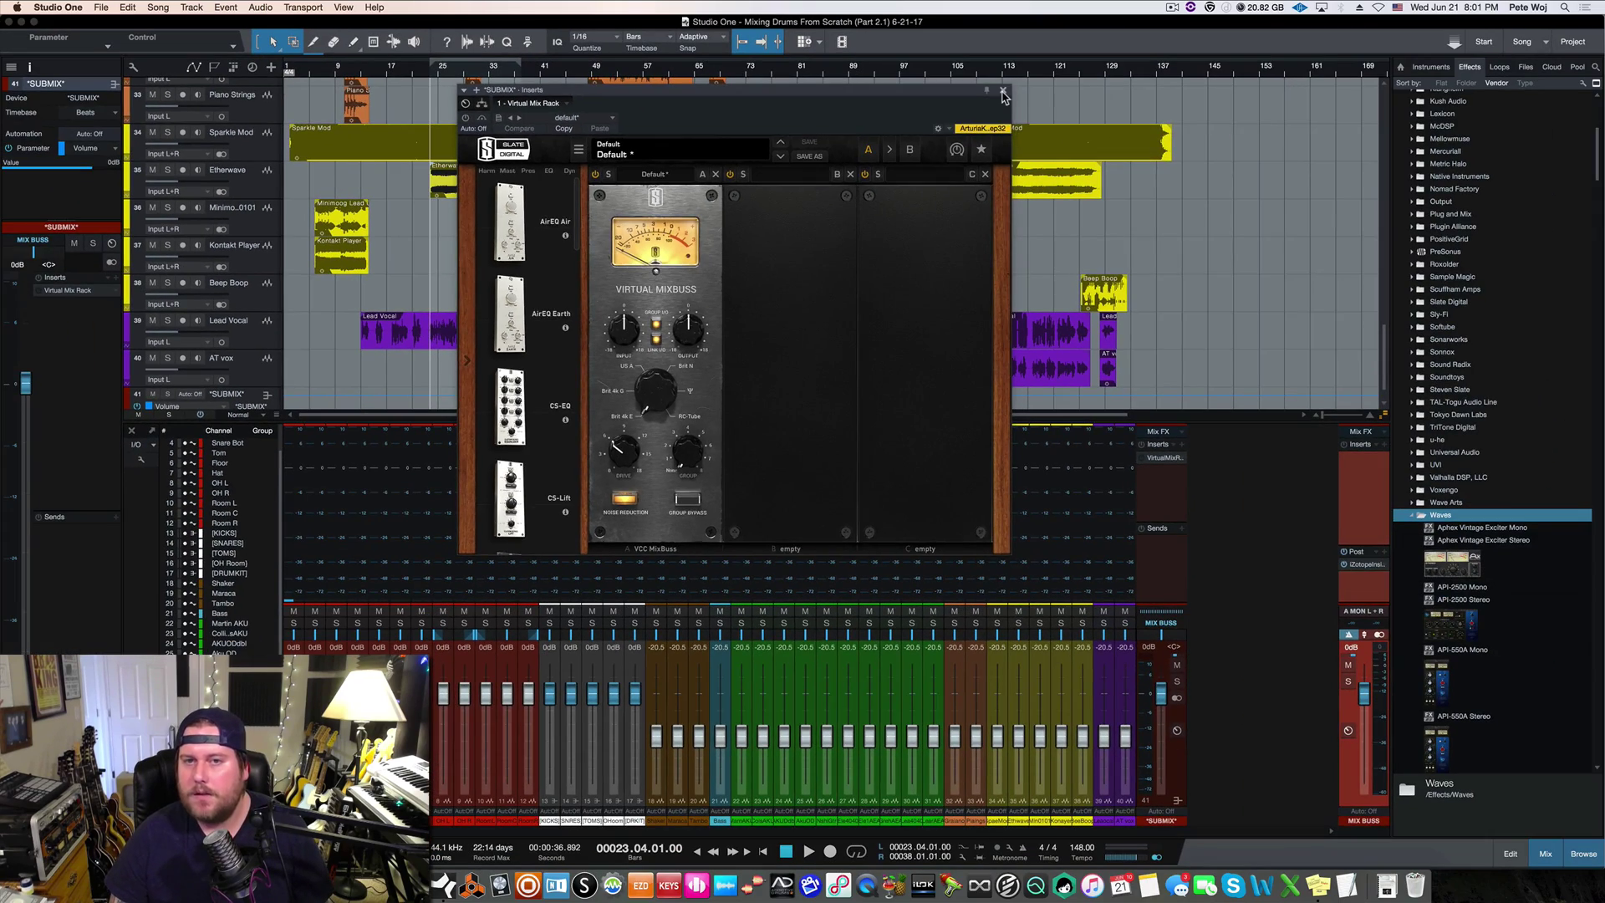
pyautogui.click(1002, 91)
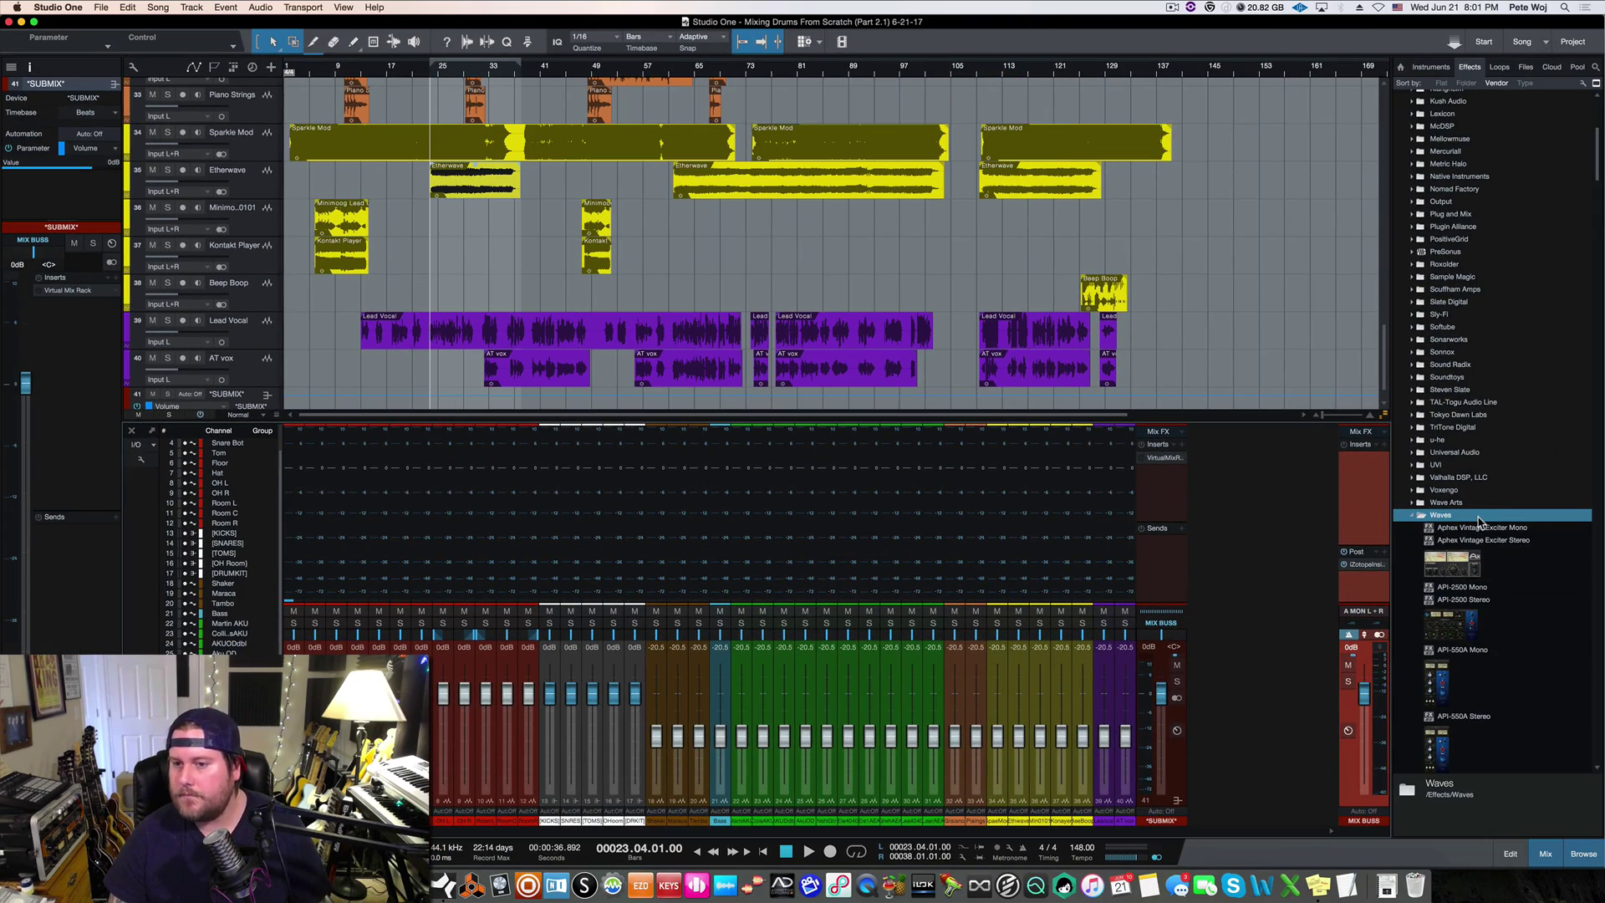
# Collapse the Waves folder, expand Universal Audio, and insert UAD SSL G Bus Compressor Legacy on *SUBMIX* after Virtual Mix Rack
pyautogui.press('Left')
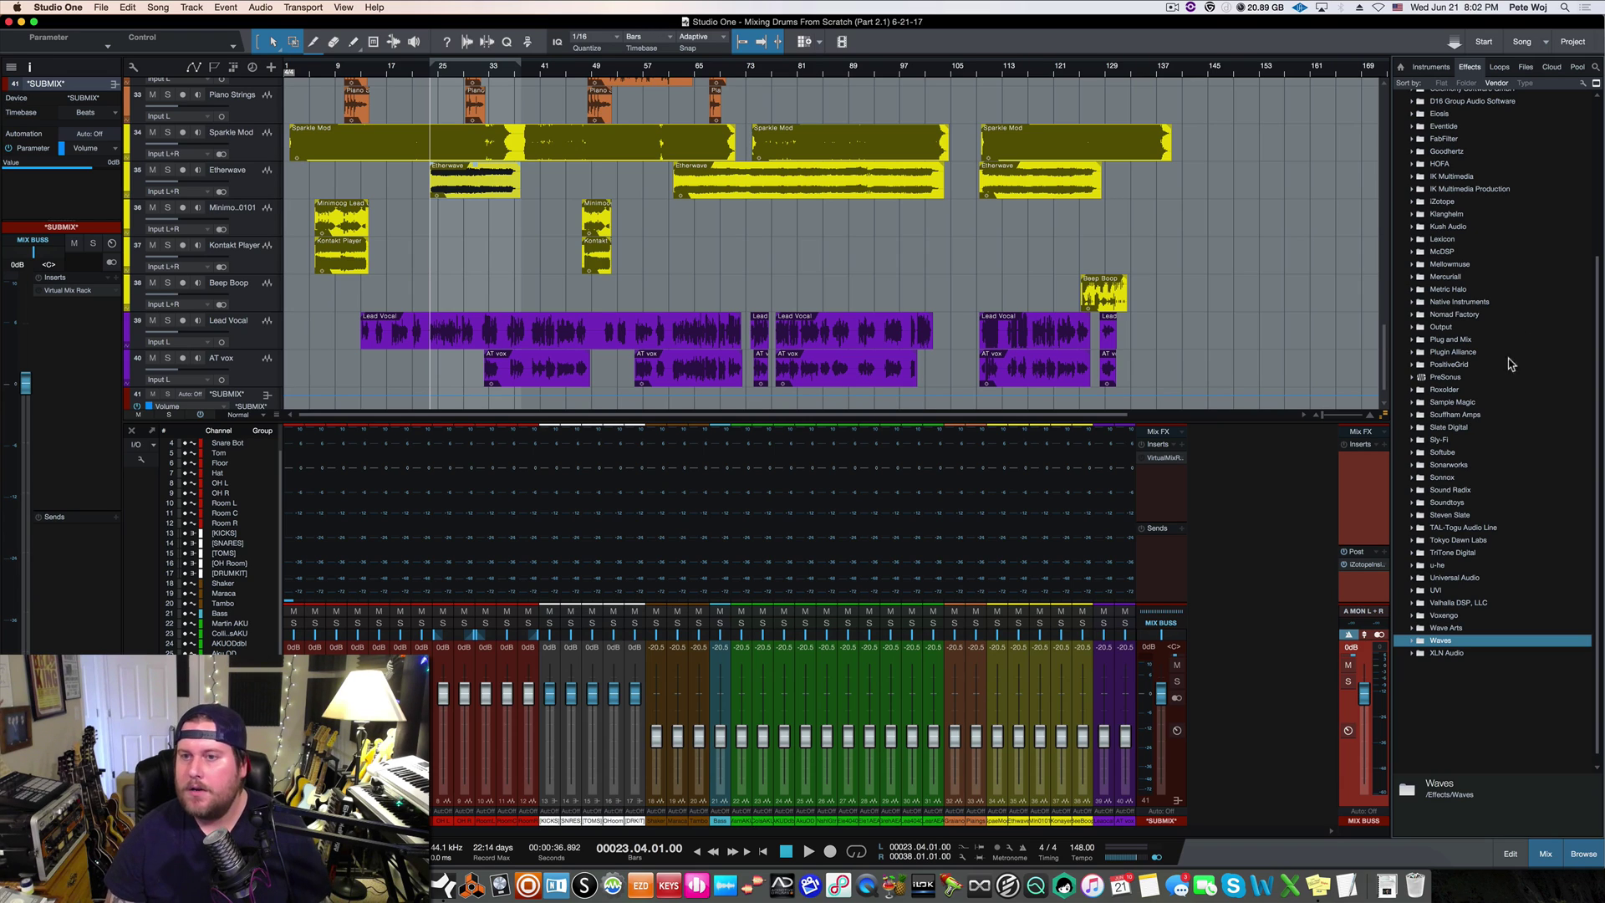
pyautogui.scroll(3, 1525, 360)
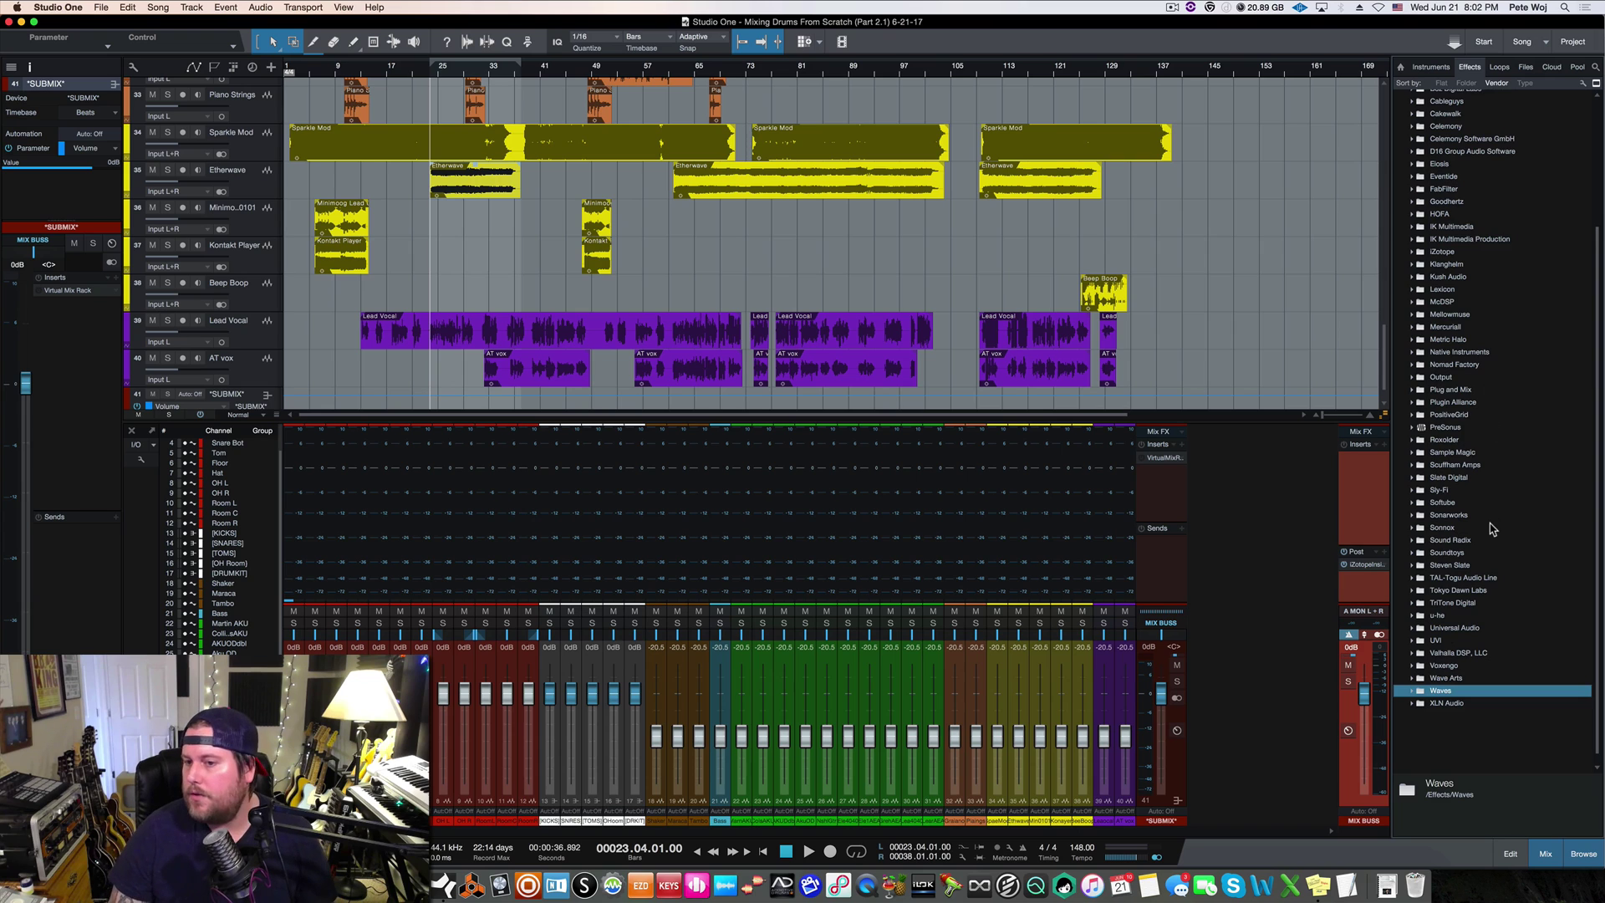
pyautogui.doubleClick(1518, 628)
pyautogui.scroll(-10, 1521, 585)
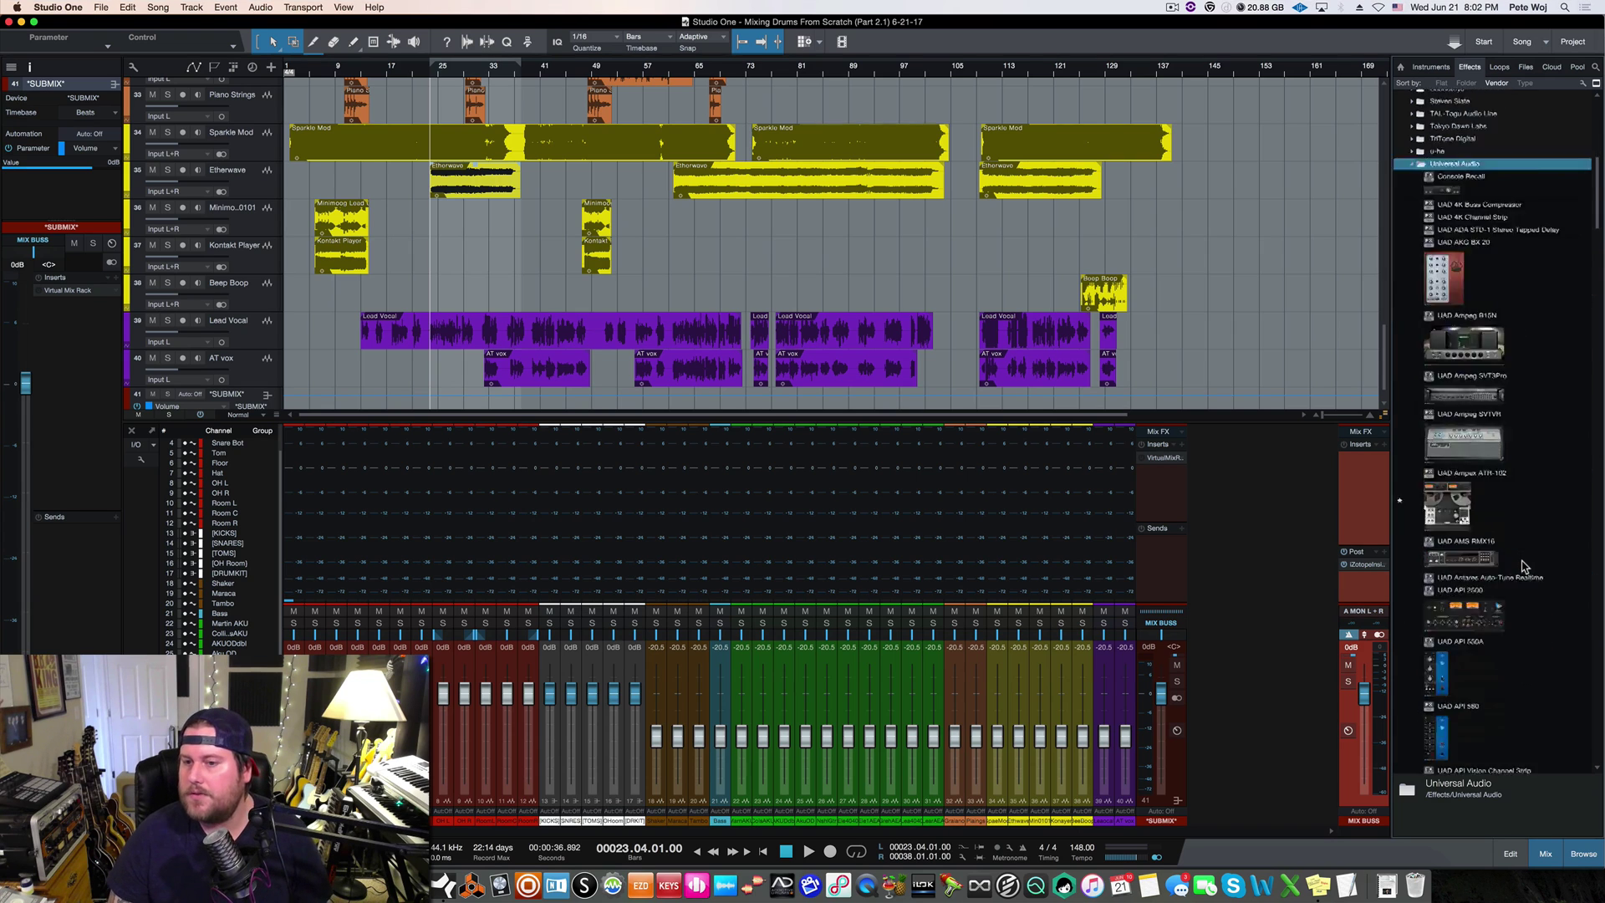
pyautogui.scroll(-10, 1522, 566)
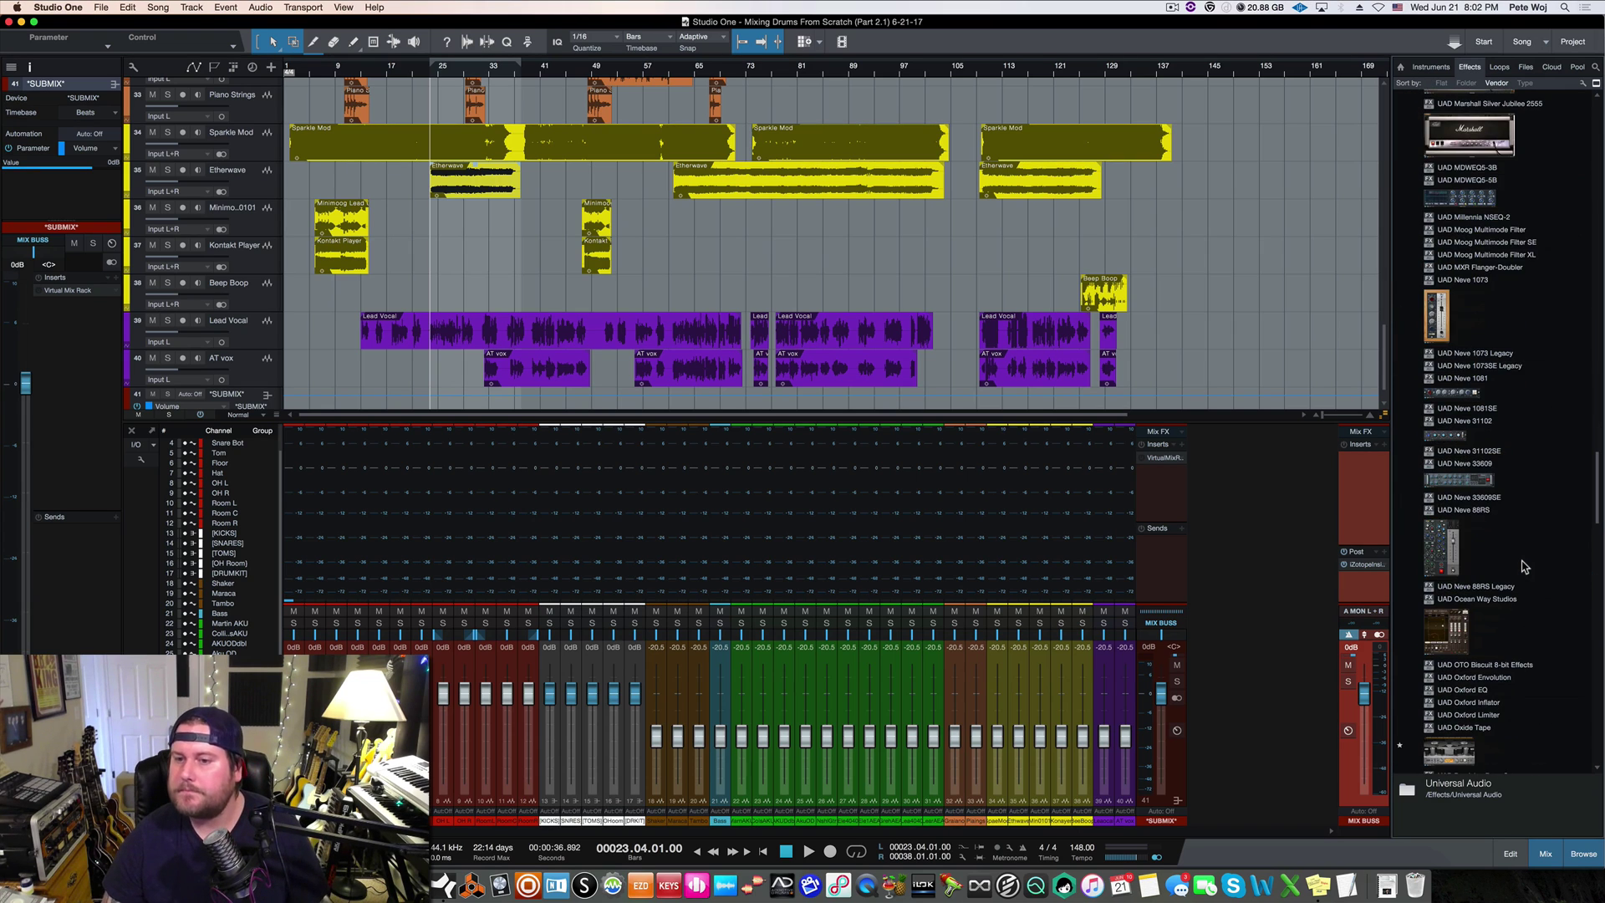
pyautogui.scroll(-10, 1526, 555)
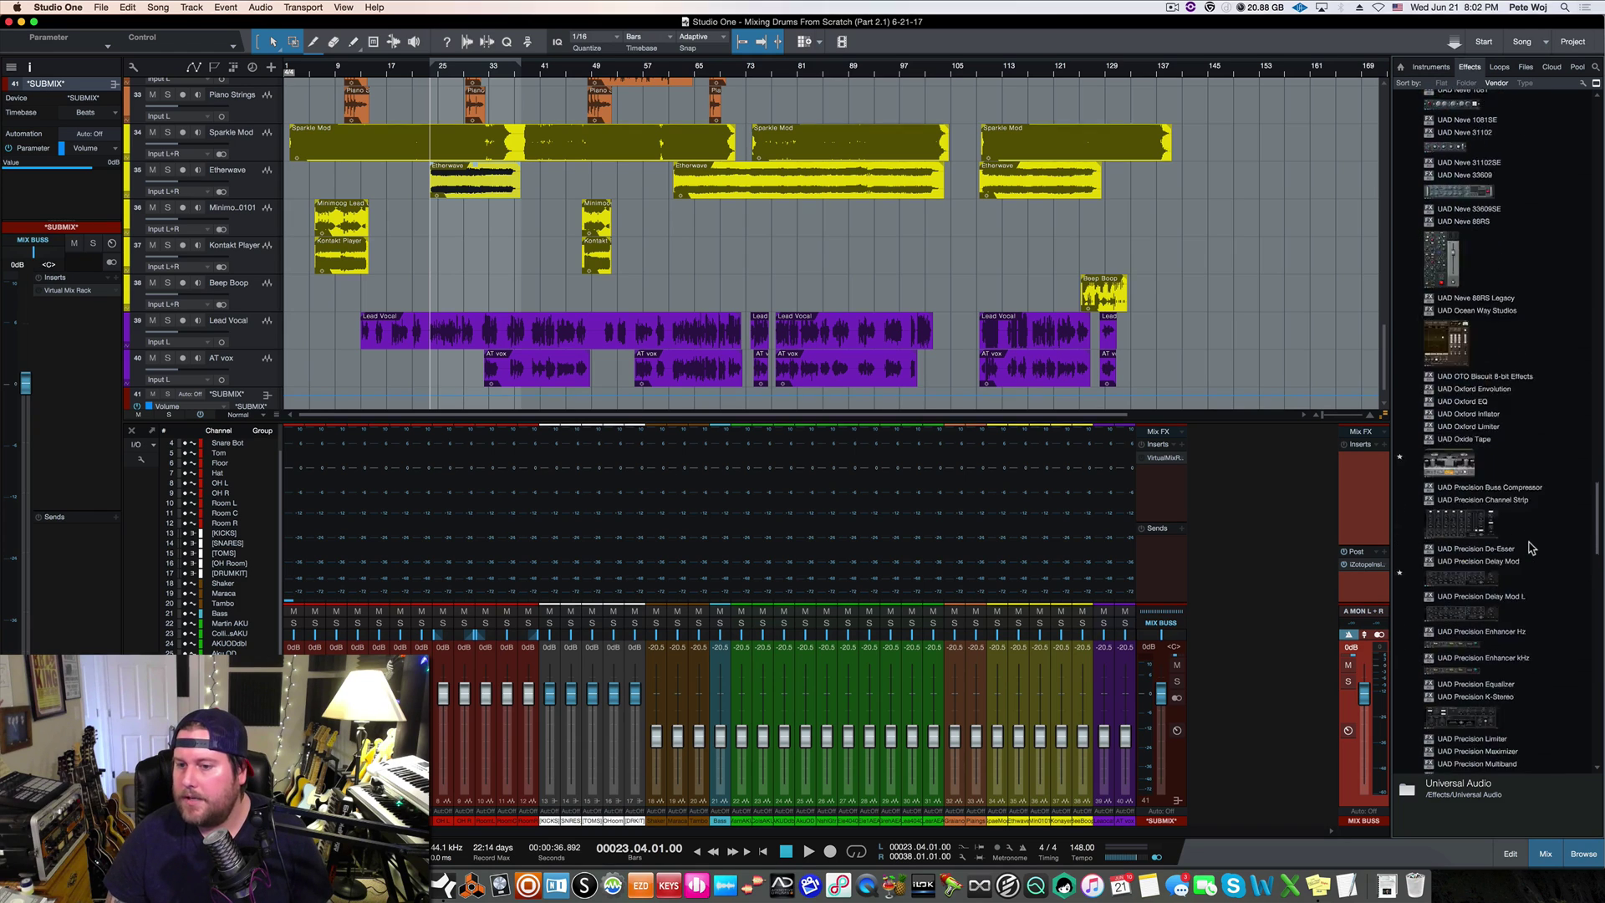
pyautogui.scroll(-5, 1529, 547)
pyautogui.scroll(-10, 1532, 547)
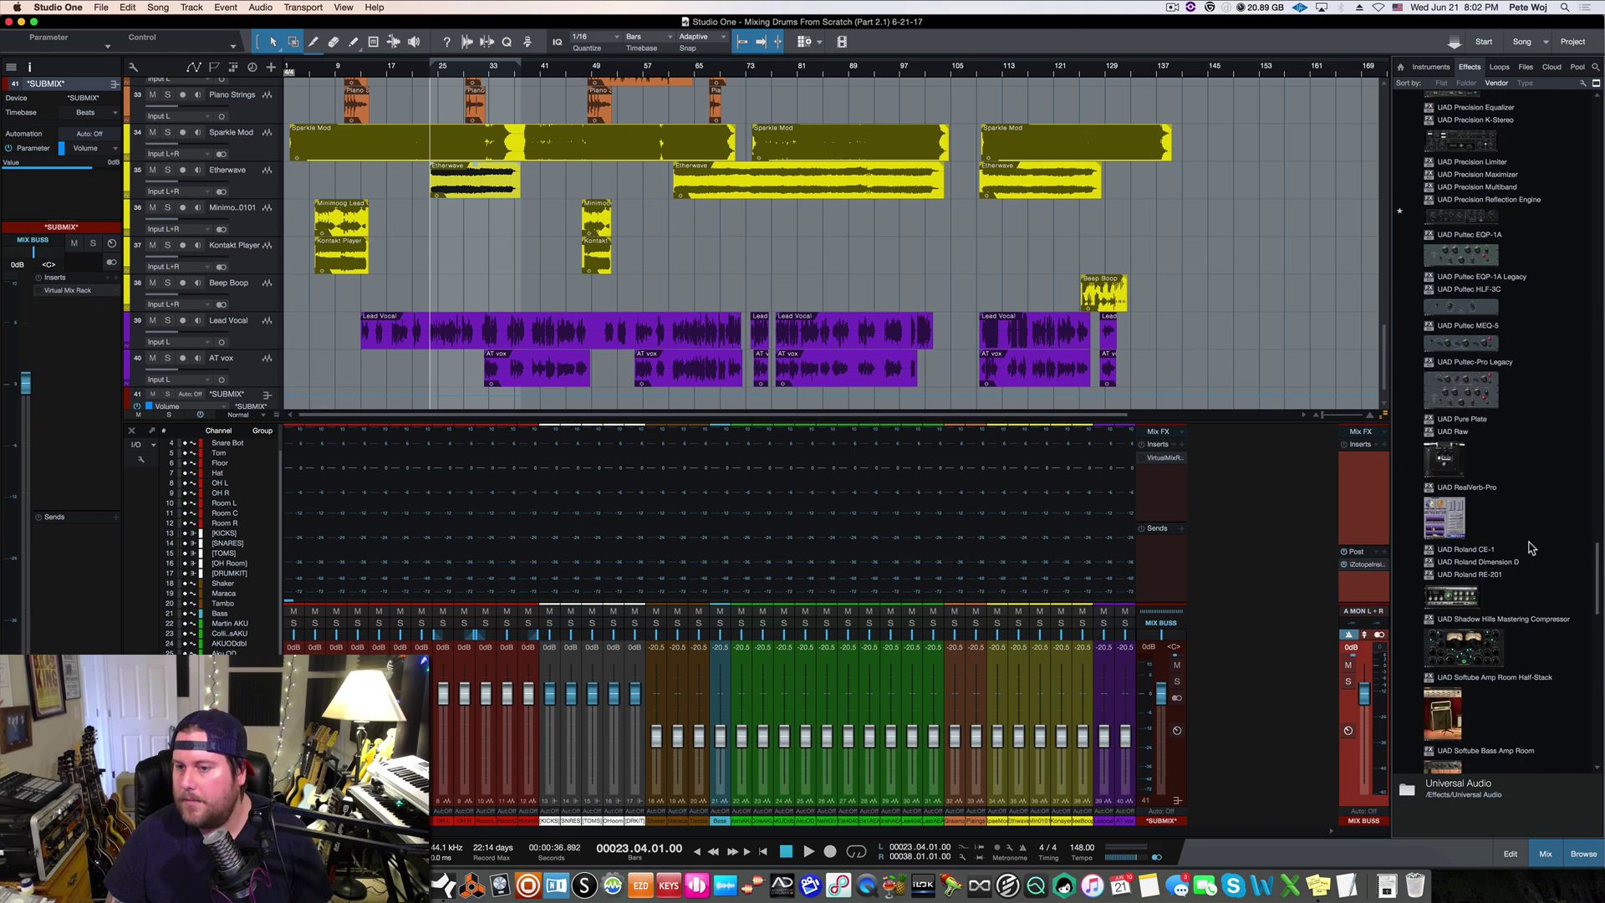
pyautogui.scroll(-5, 1531, 548)
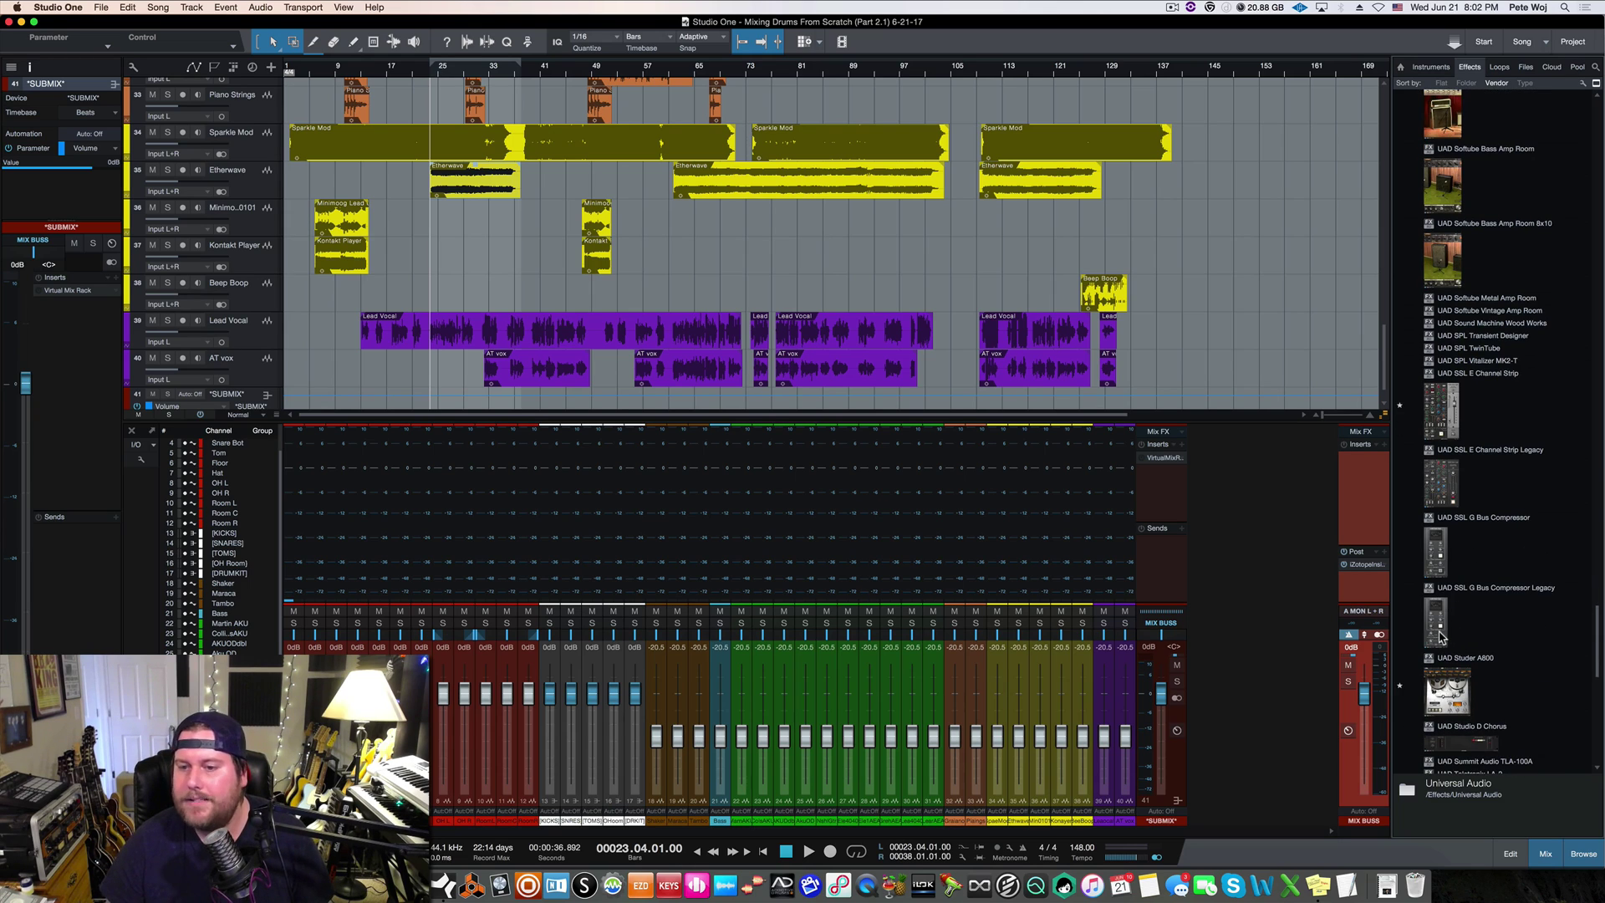
pyautogui.moveTo(1437, 636); pyautogui.dragTo(1153, 489)
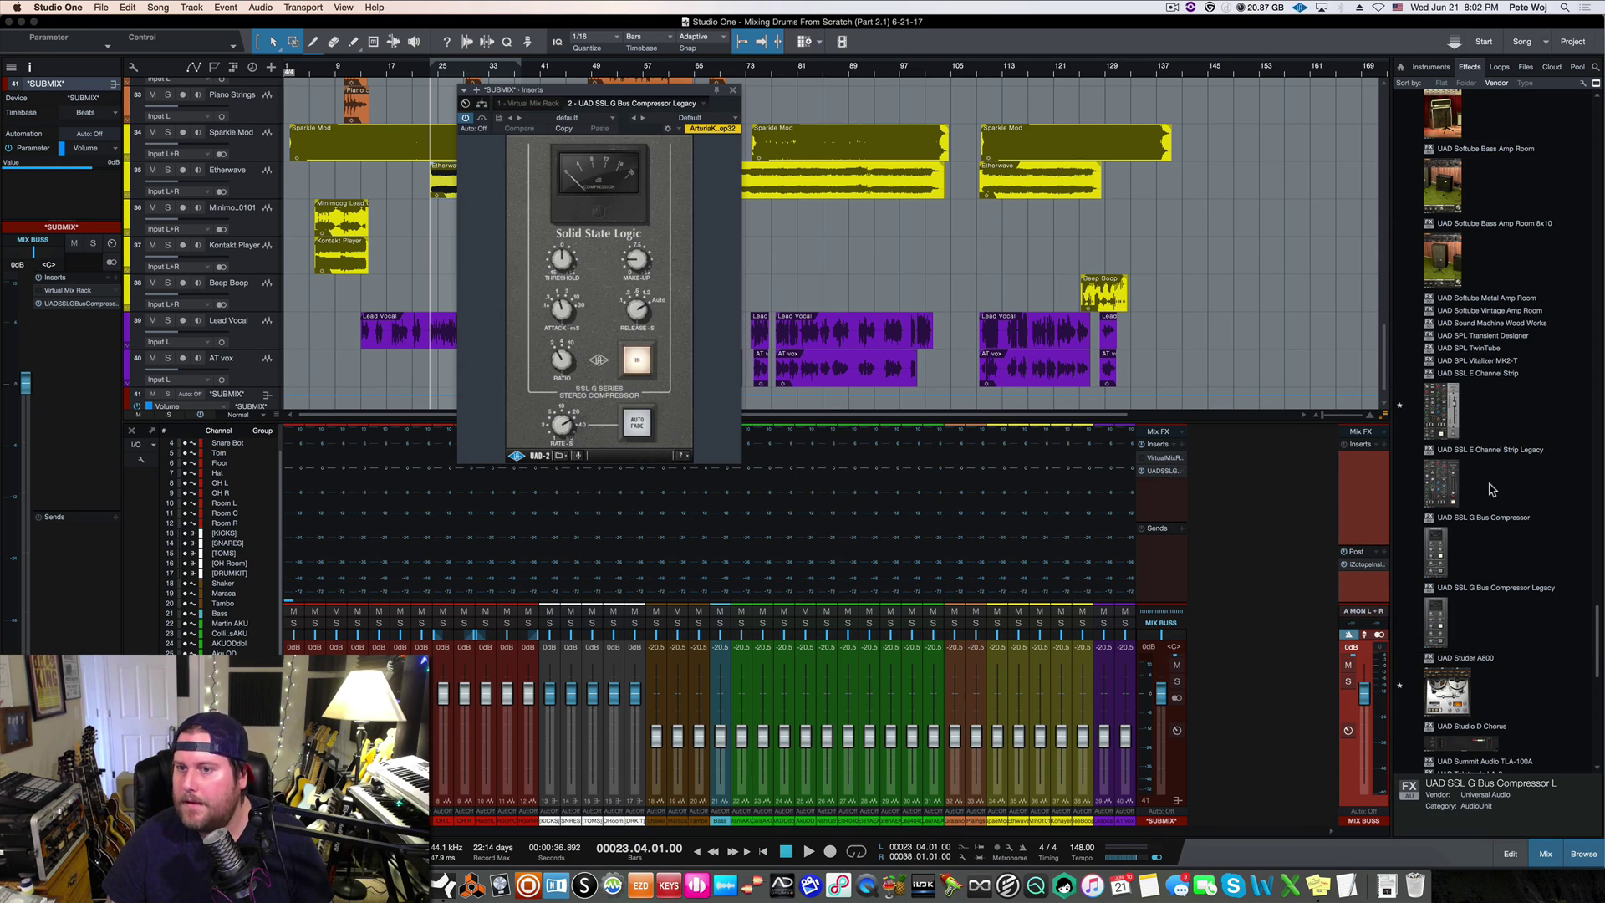
# Insert the UAD Neve 33609 compressor on *SUBMIX* after the SSL G bus compressor
pyautogui.scroll(15, 1492, 489)
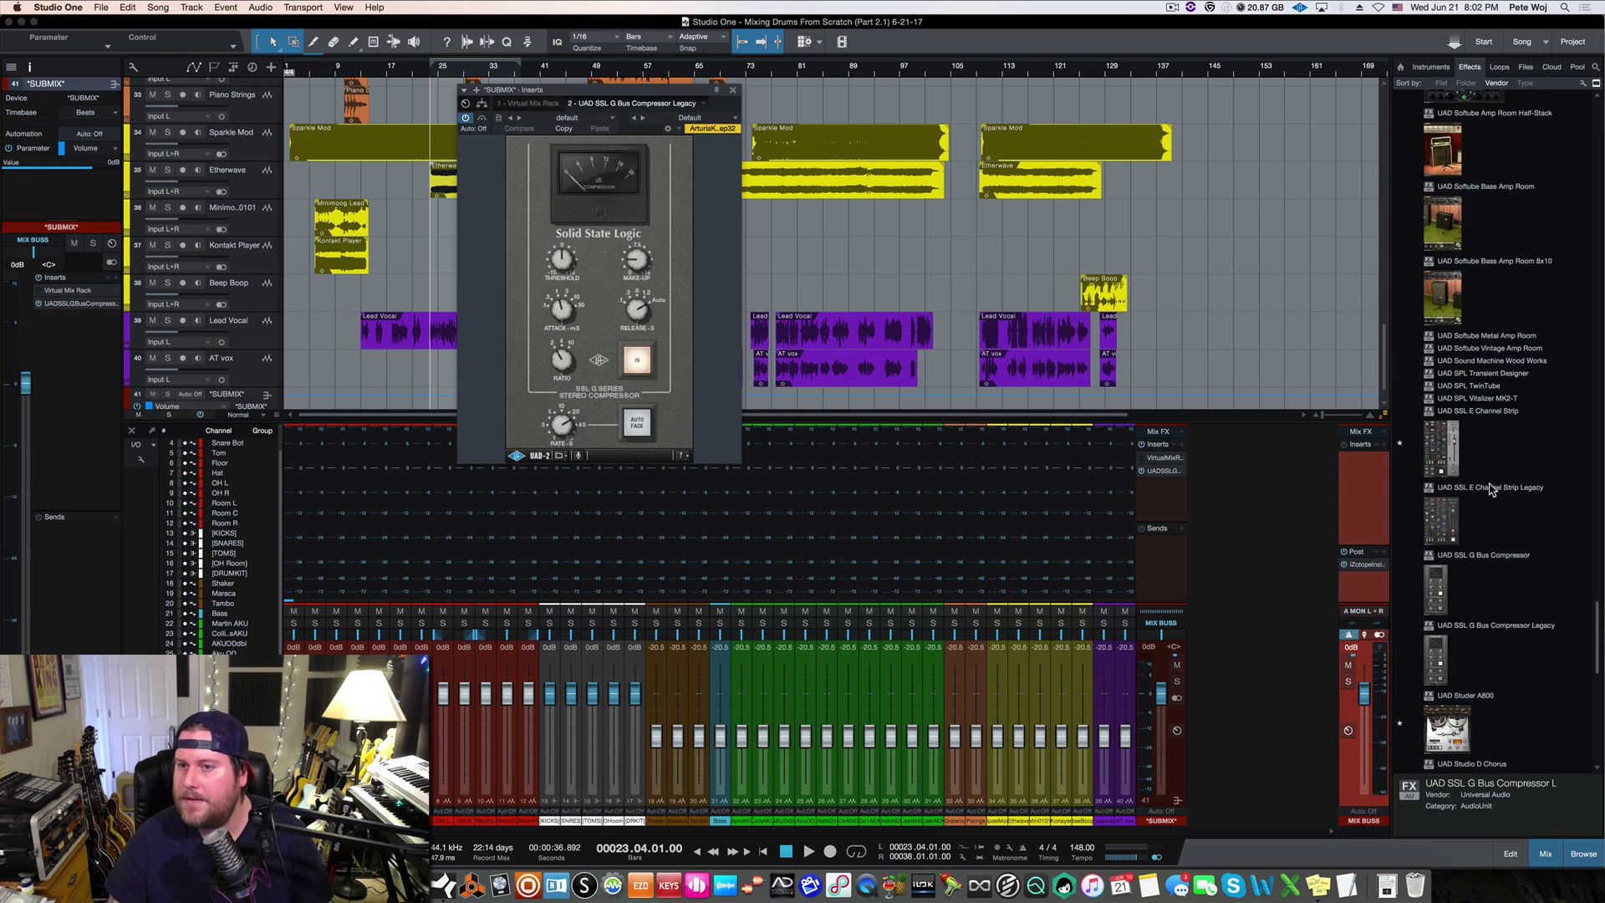
pyautogui.scroll(15, 1492, 489)
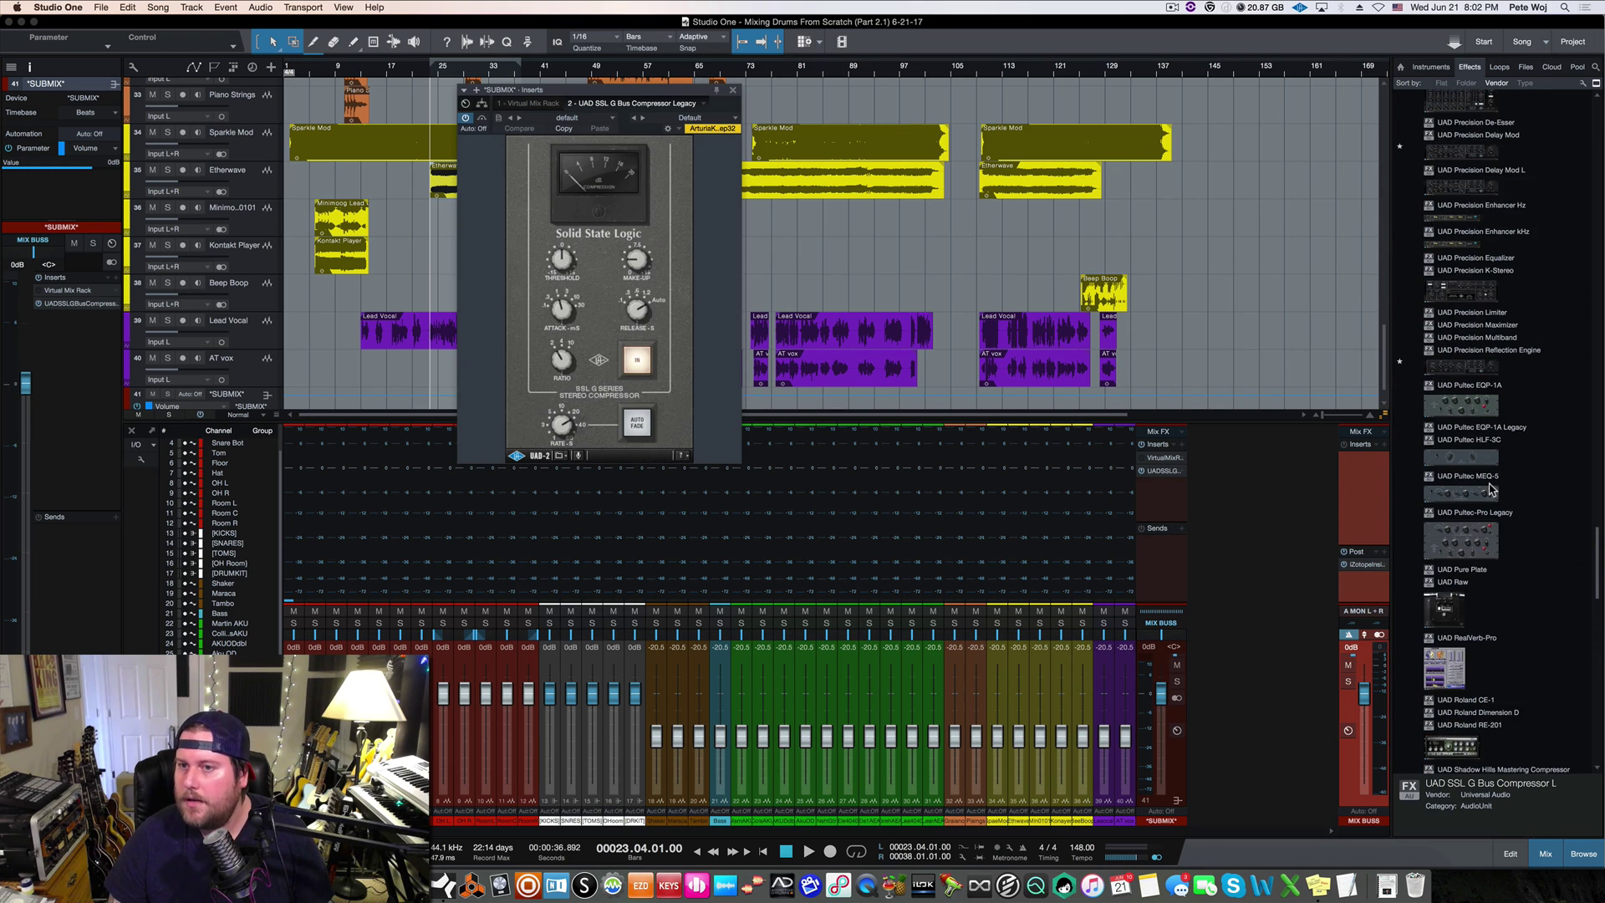
pyautogui.scroll(2, 1492, 489)
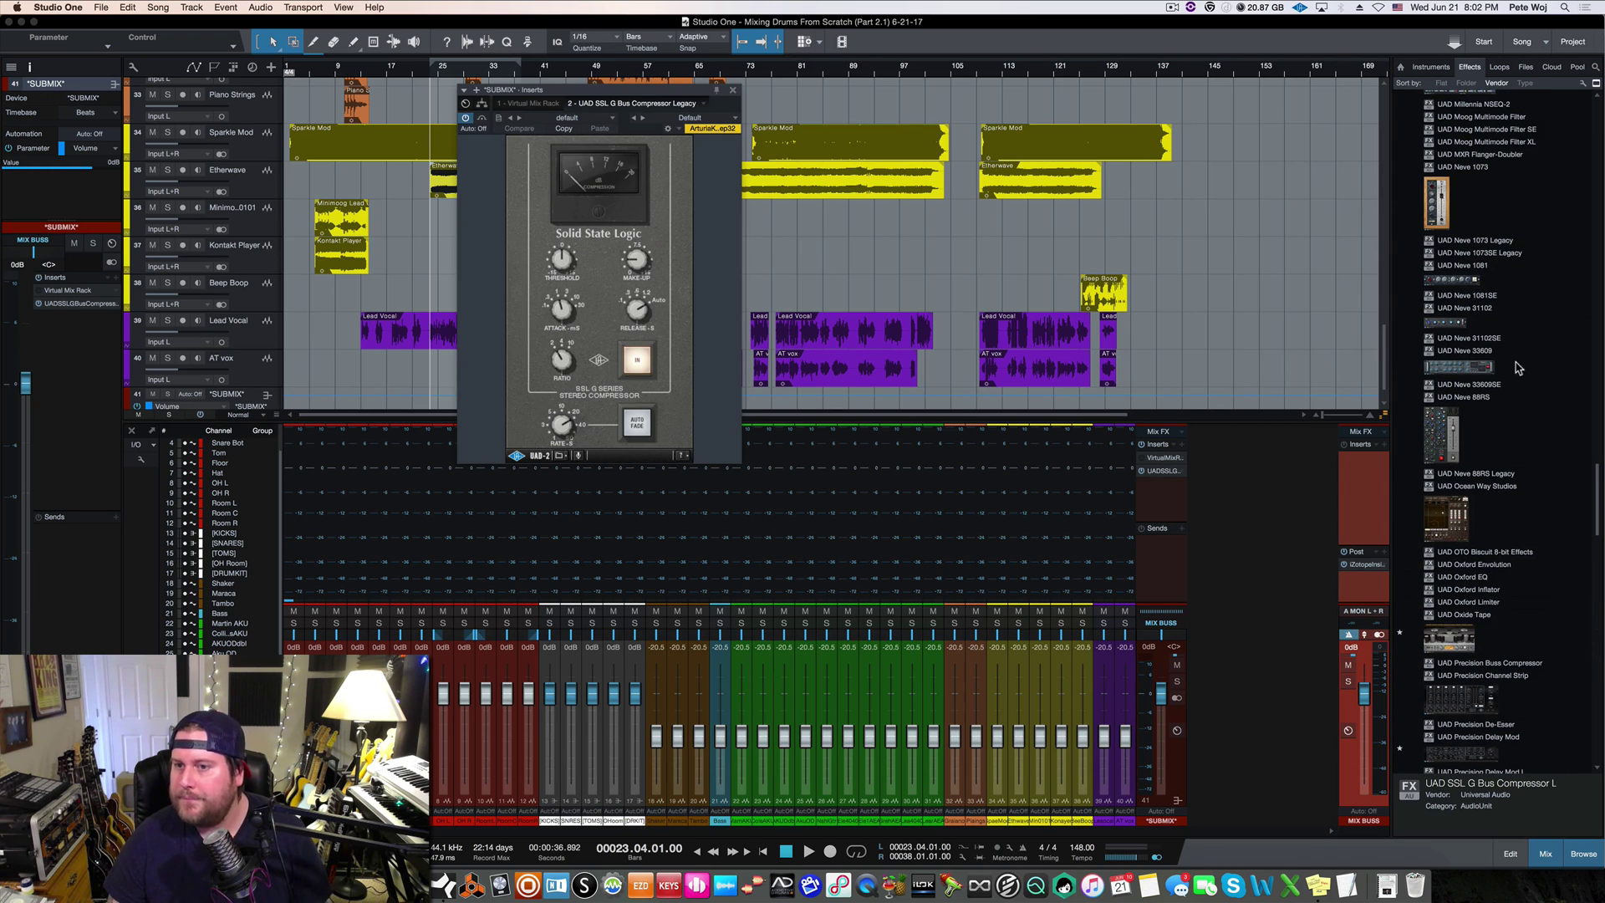
pyautogui.moveTo(1464, 367); pyautogui.dragTo(1164, 501)
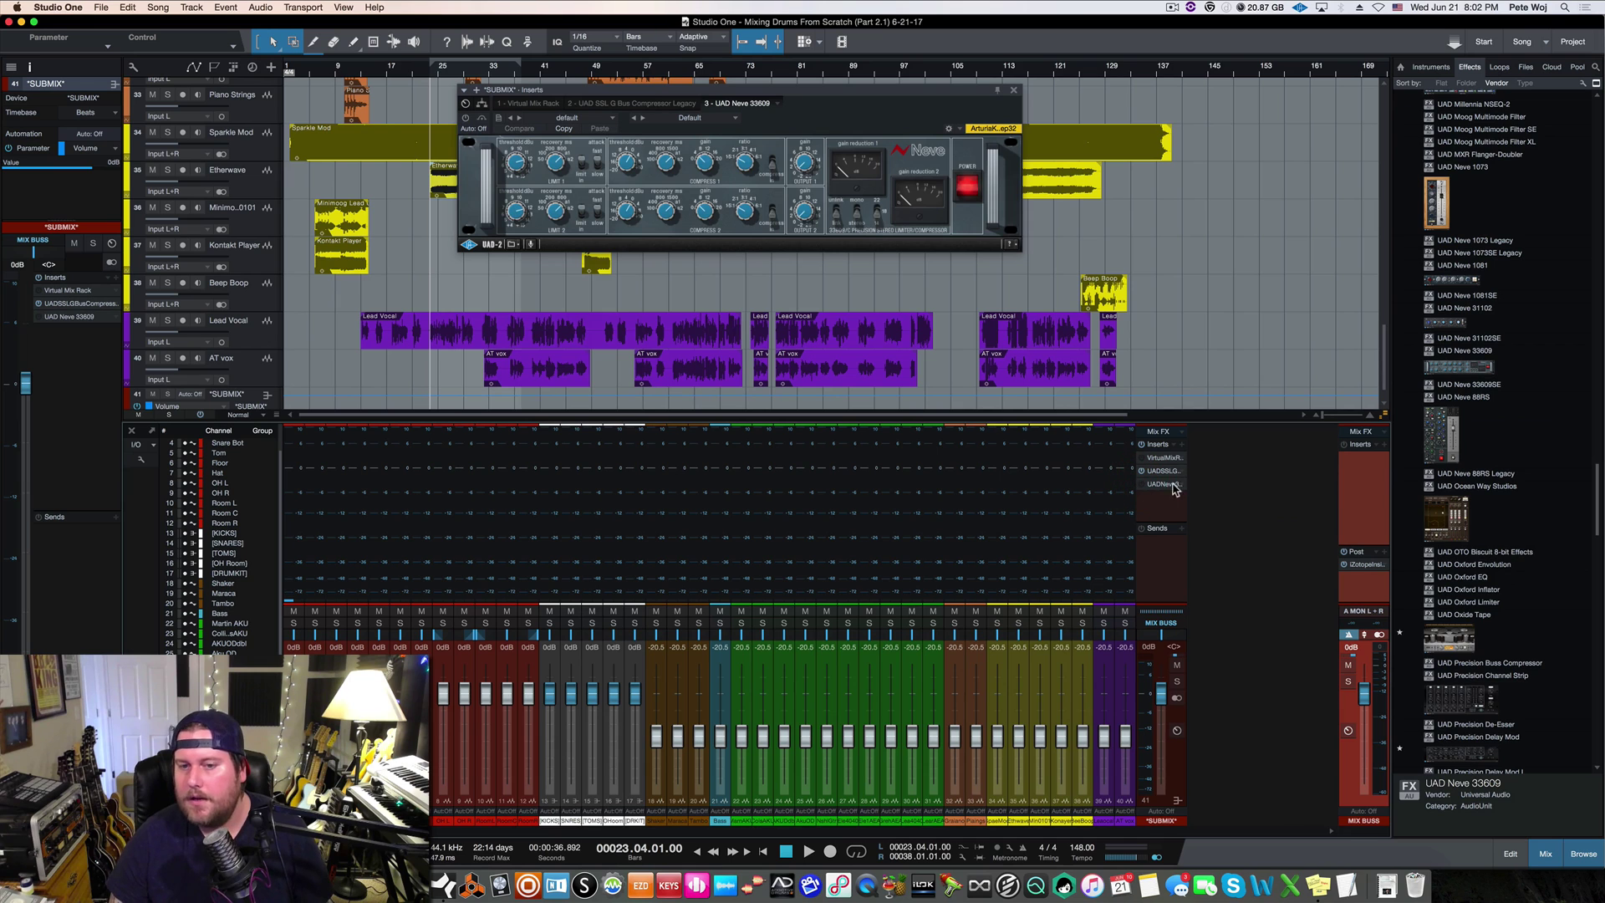
# Set the SSL G bus compressor on *SUBMIX* to 10 ms attack and 0.1 s release, and close it
pyautogui.click(1163, 471)
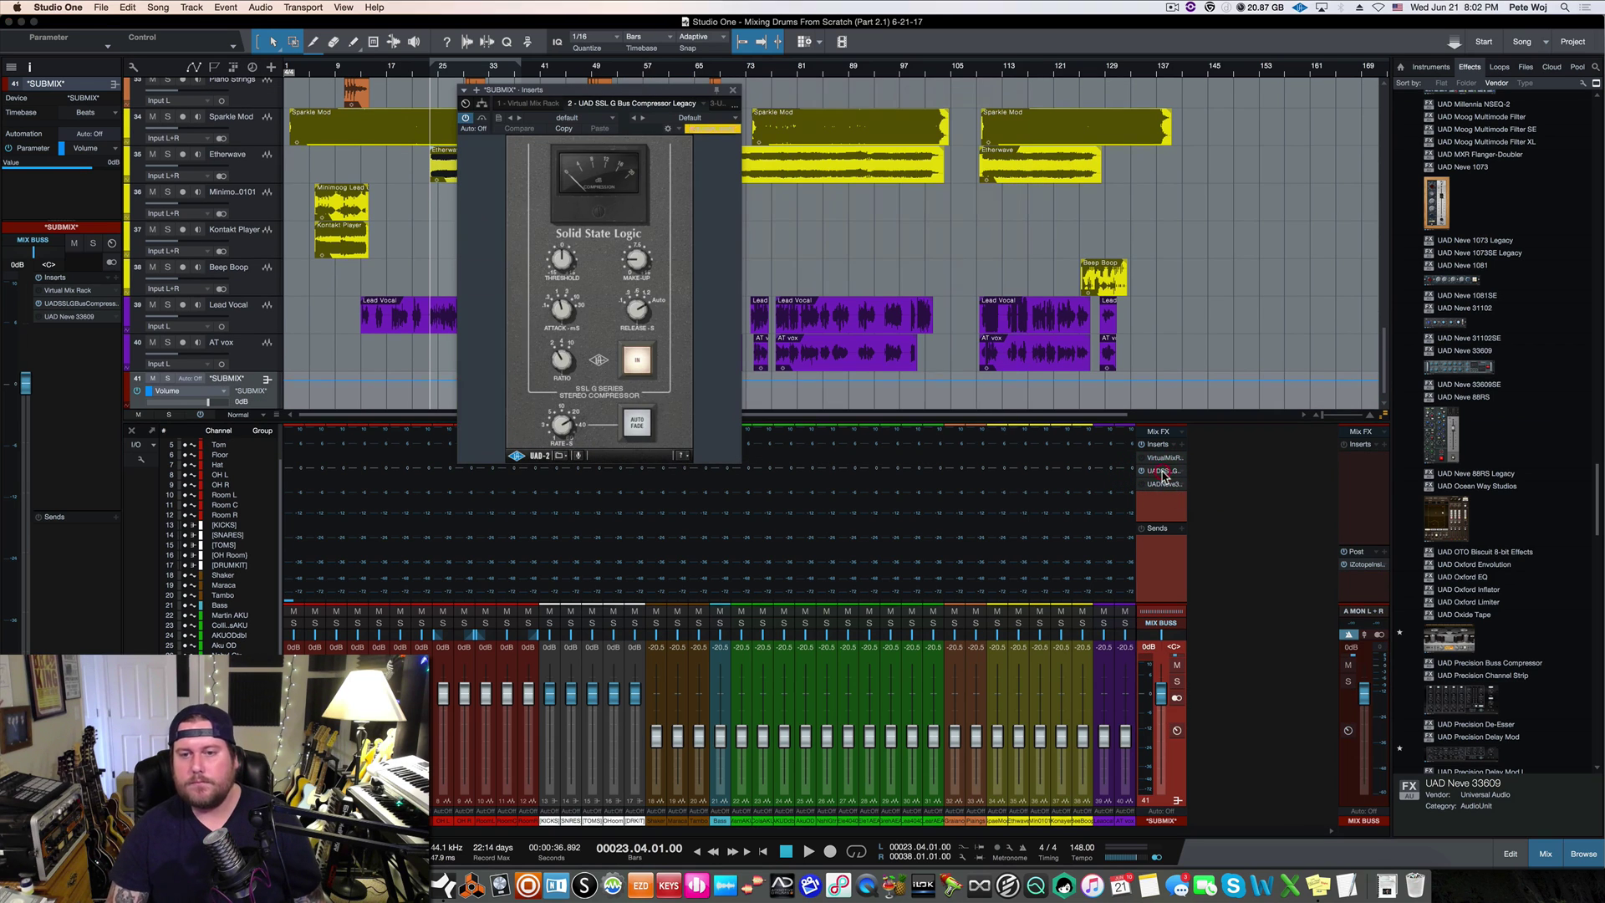
pyautogui.moveTo(639, 90); pyautogui.dragTo(789, 188)
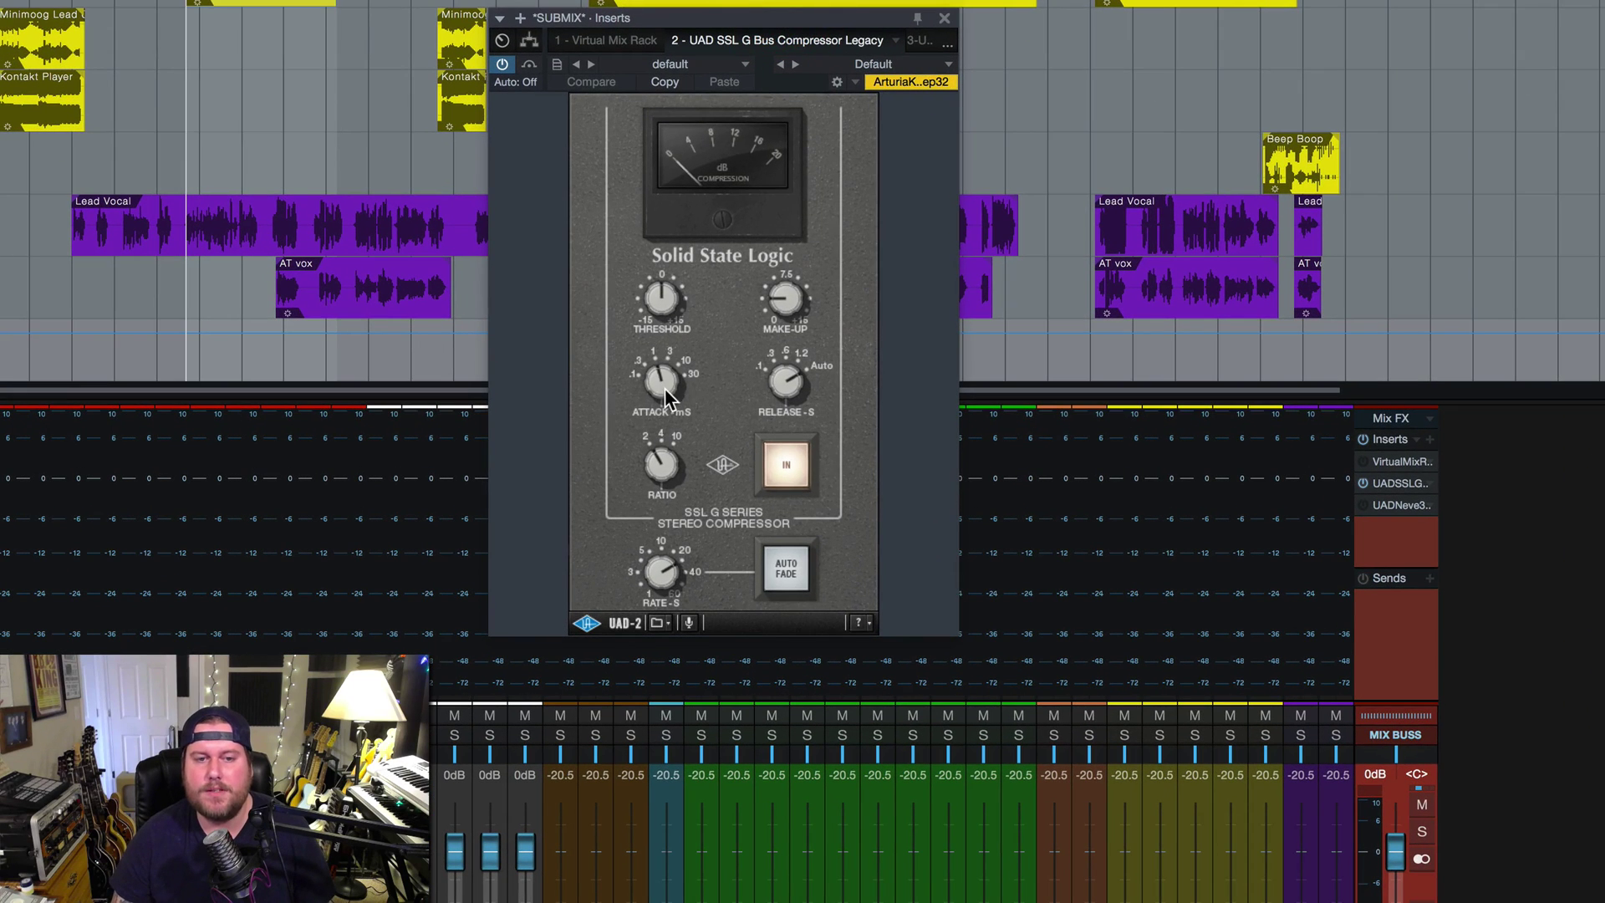
pyautogui.moveTo(657, 371); pyautogui.dragTo(657, 294)
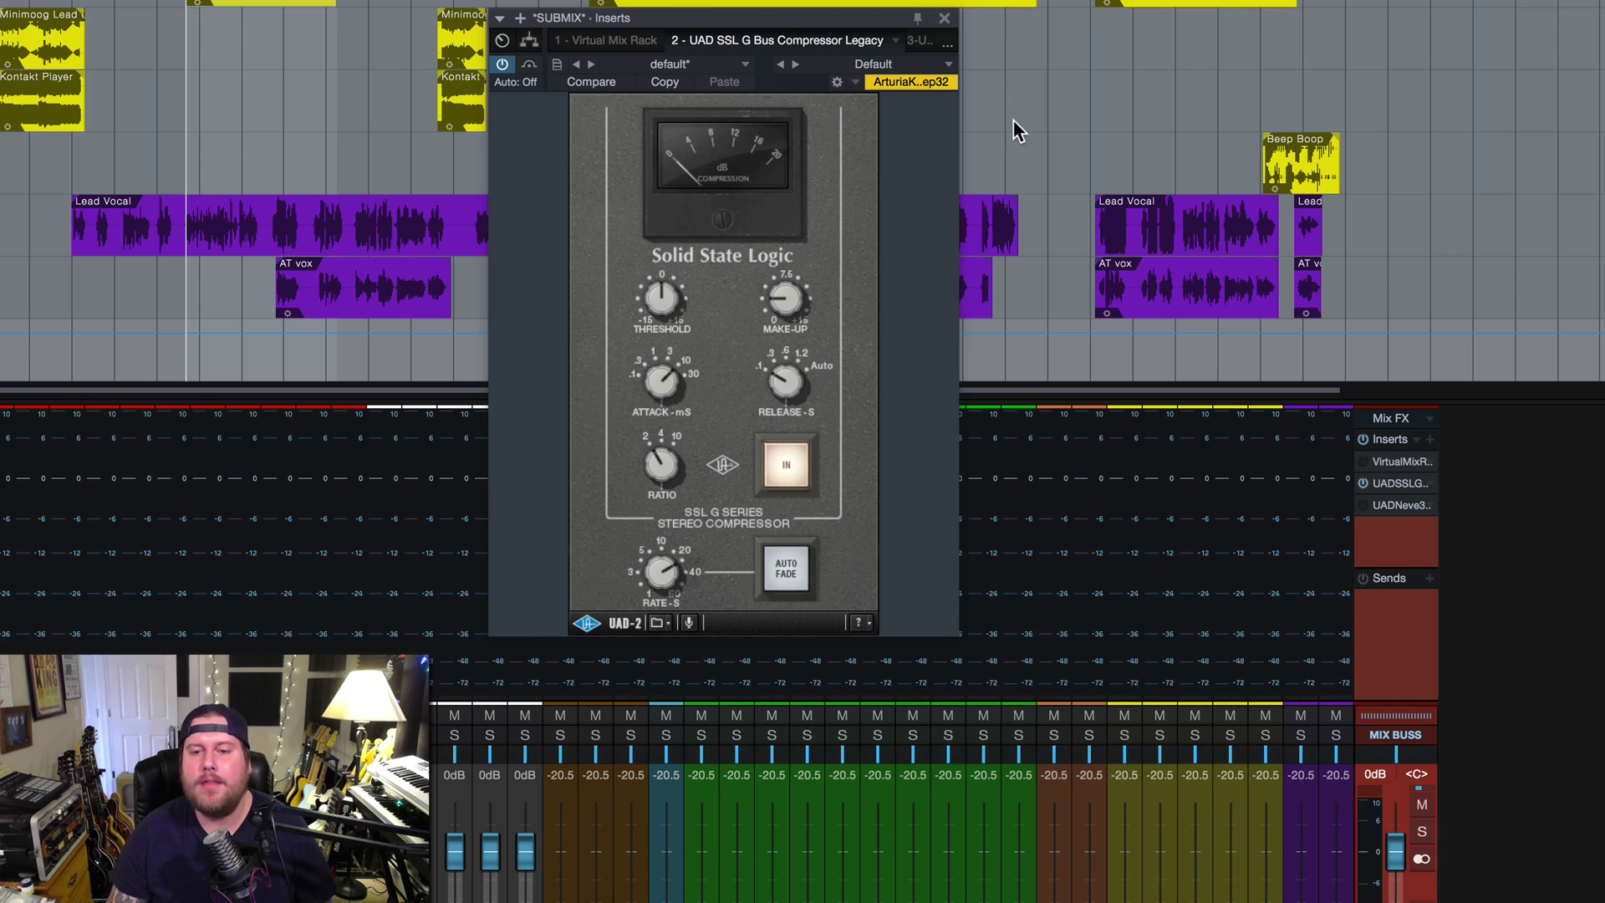
pyautogui.click(944, 17)
# Enlarge the insert area of the *SUBMIX* strip and collapse the Universal Audio folder in the effects list
pyautogui.moveTo(1401, 574); pyautogui.dragTo(1405, 621)
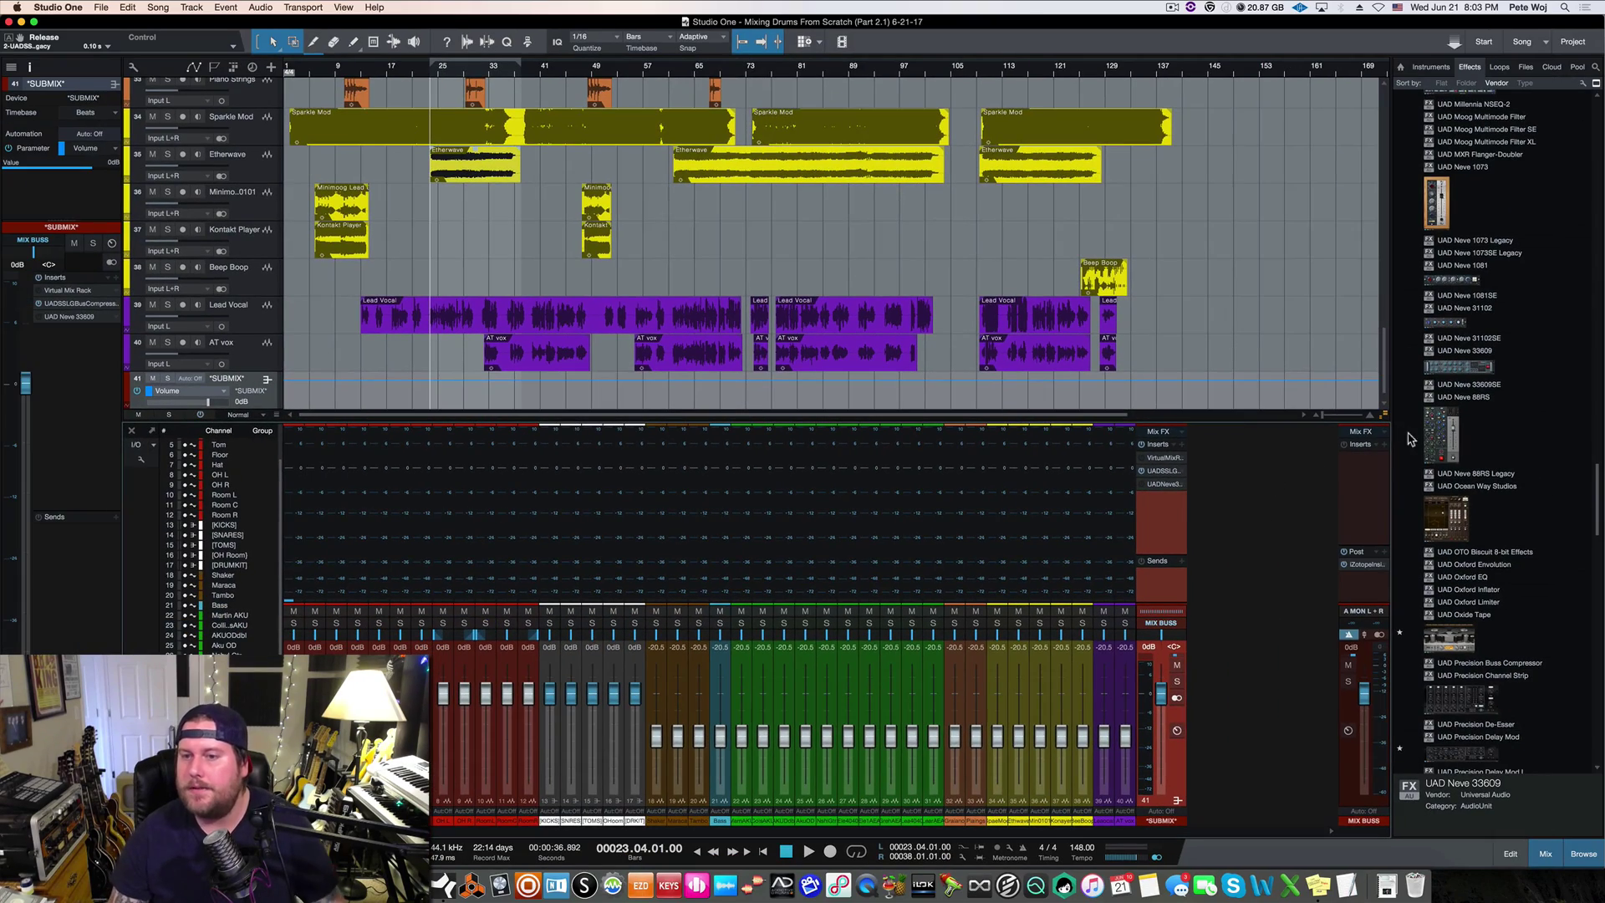
pyautogui.scroll(-2, 1496, 493)
pyautogui.scroll(15, 1497, 493)
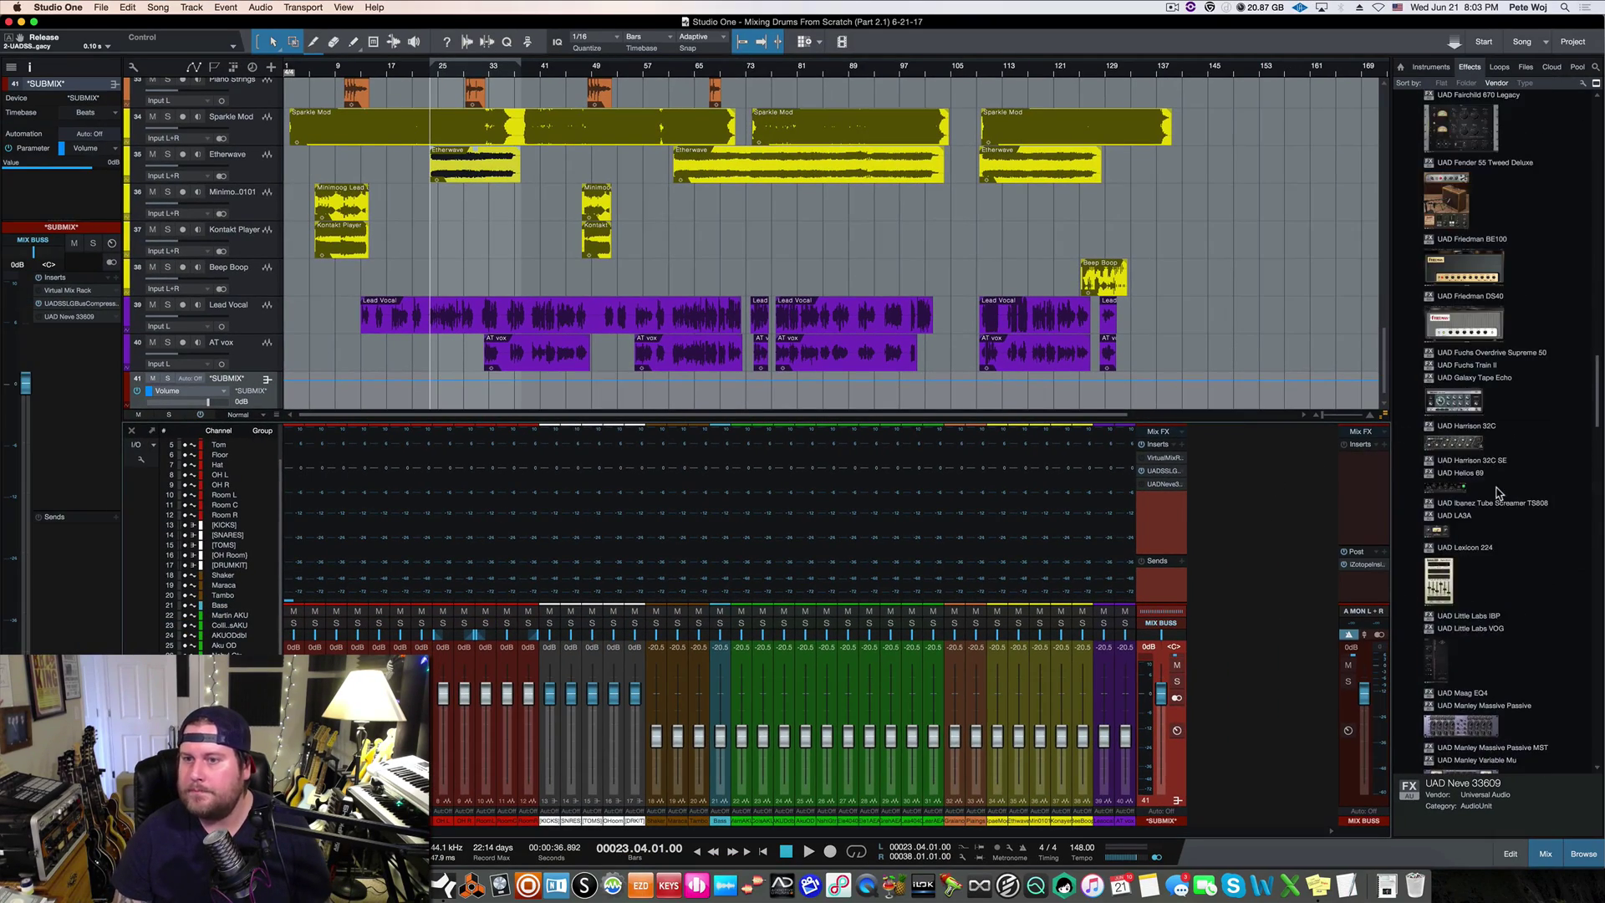
pyautogui.scroll(15, 1496, 493)
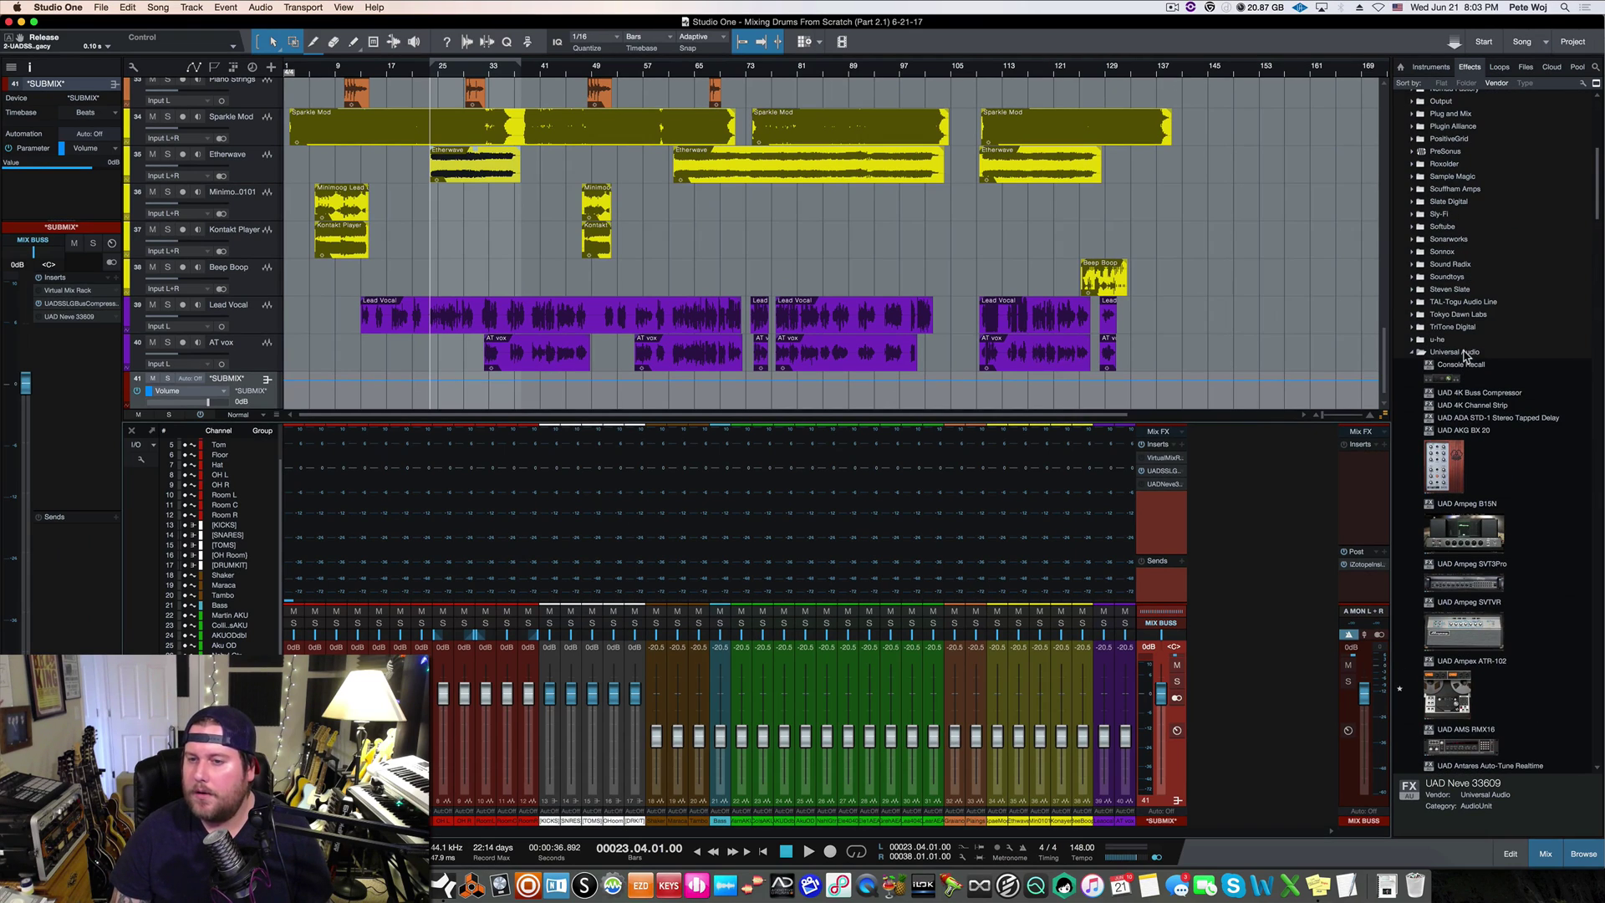
pyautogui.click(1464, 352)
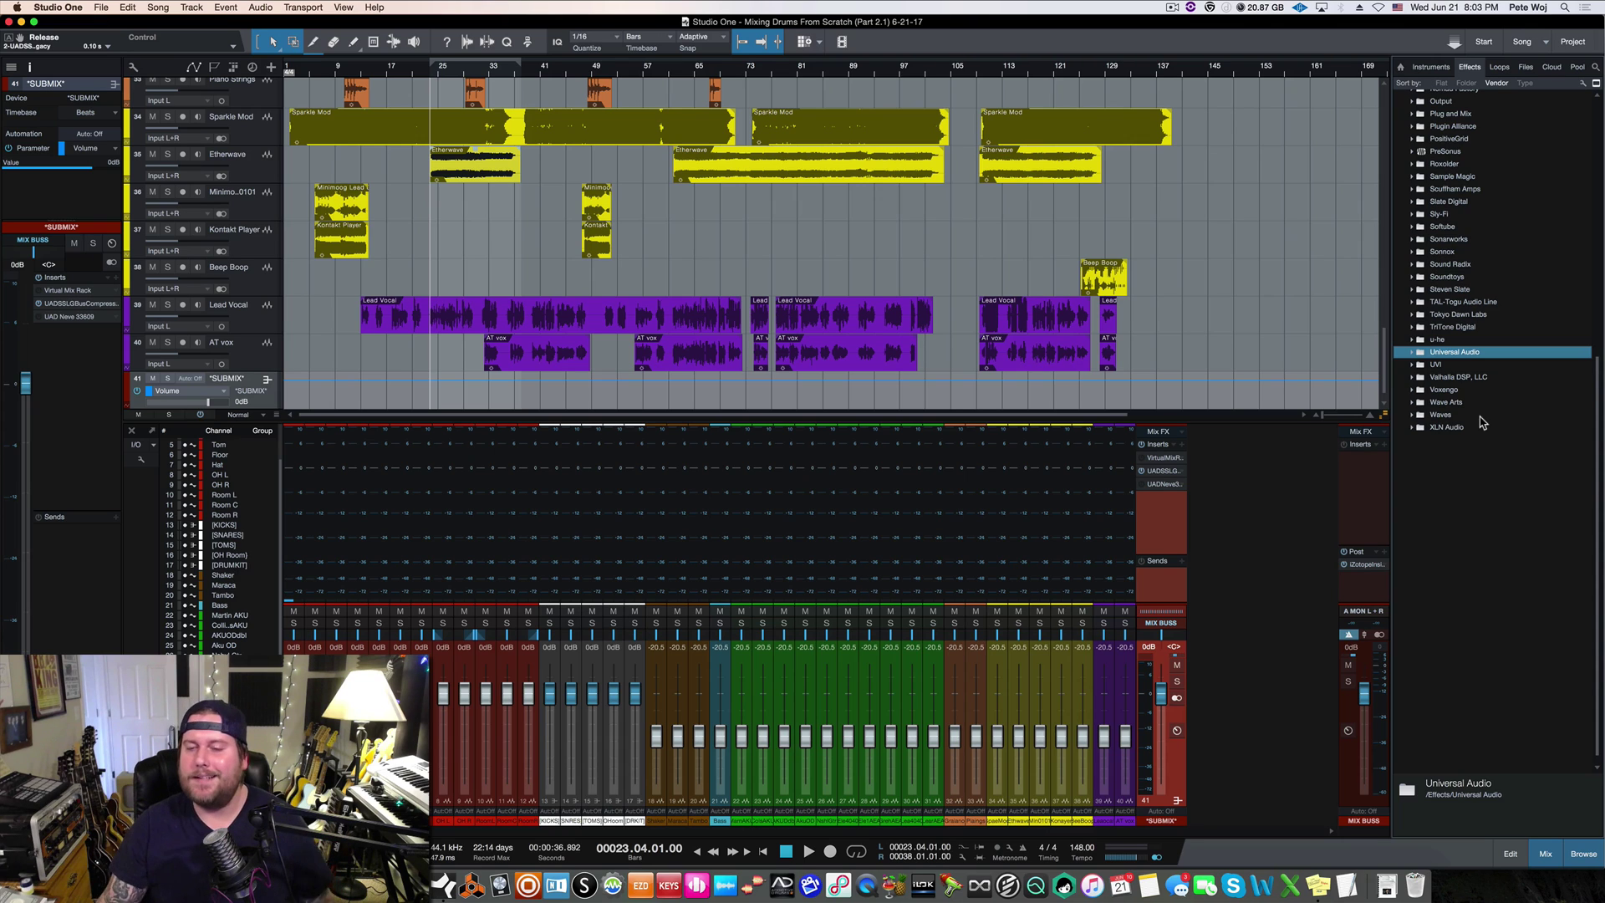
pyautogui.scroll(4, 1538, 481)
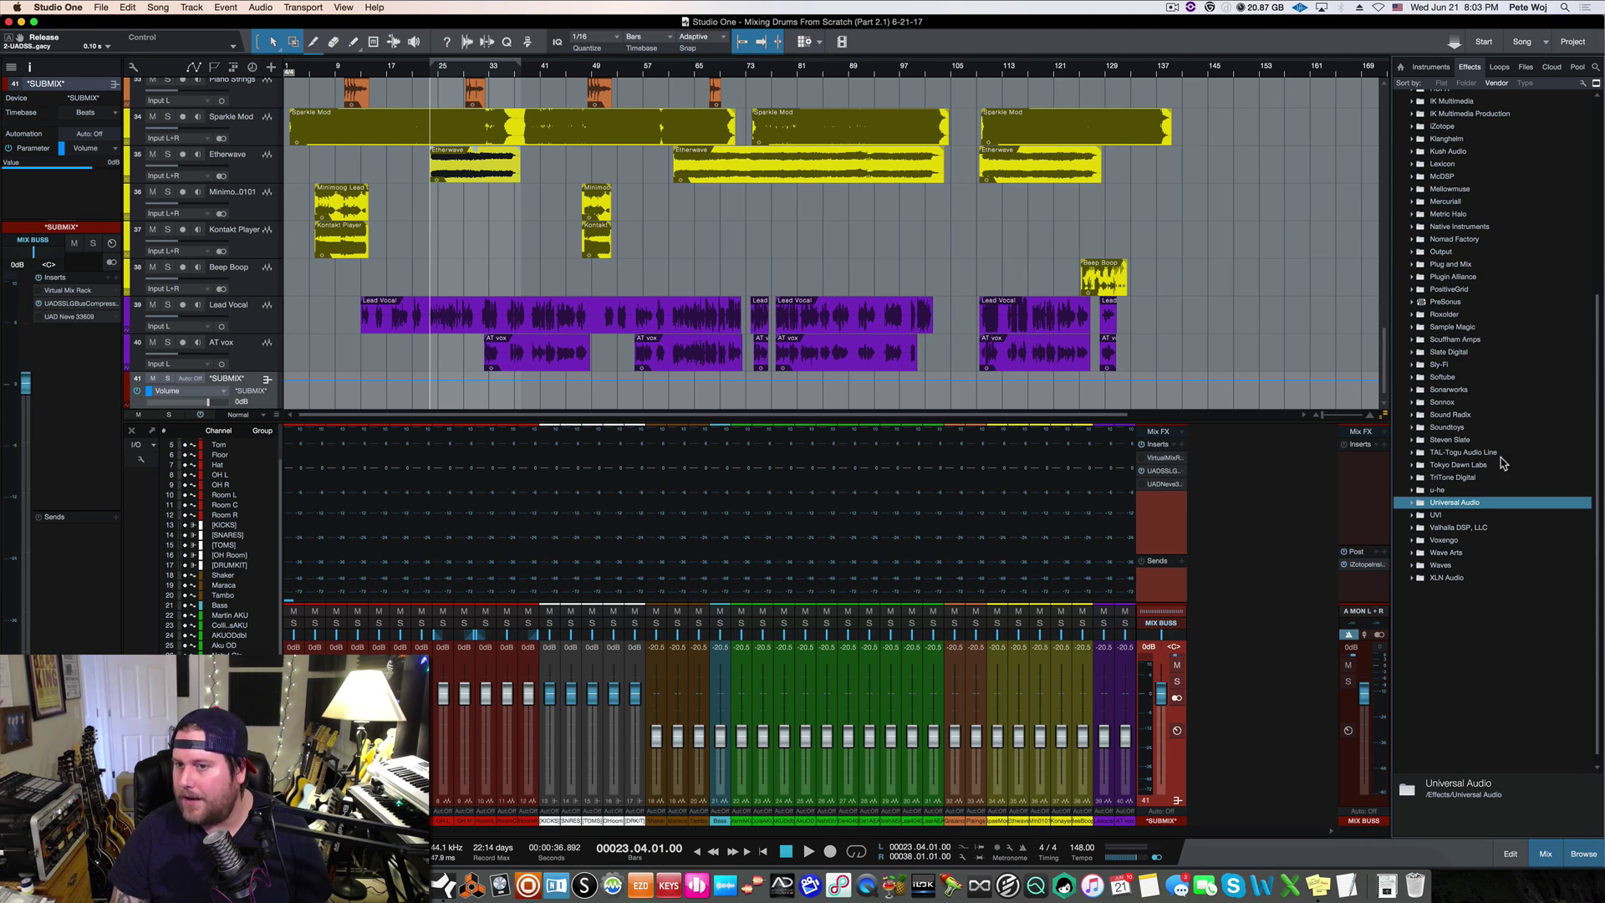
# Expand the Slate Digital folder and insert VBC Rack on *SUBMIX* after the UAD Neve 33609
pyautogui.doubleClick(1455, 352)
pyautogui.scroll(-6, 1513, 401)
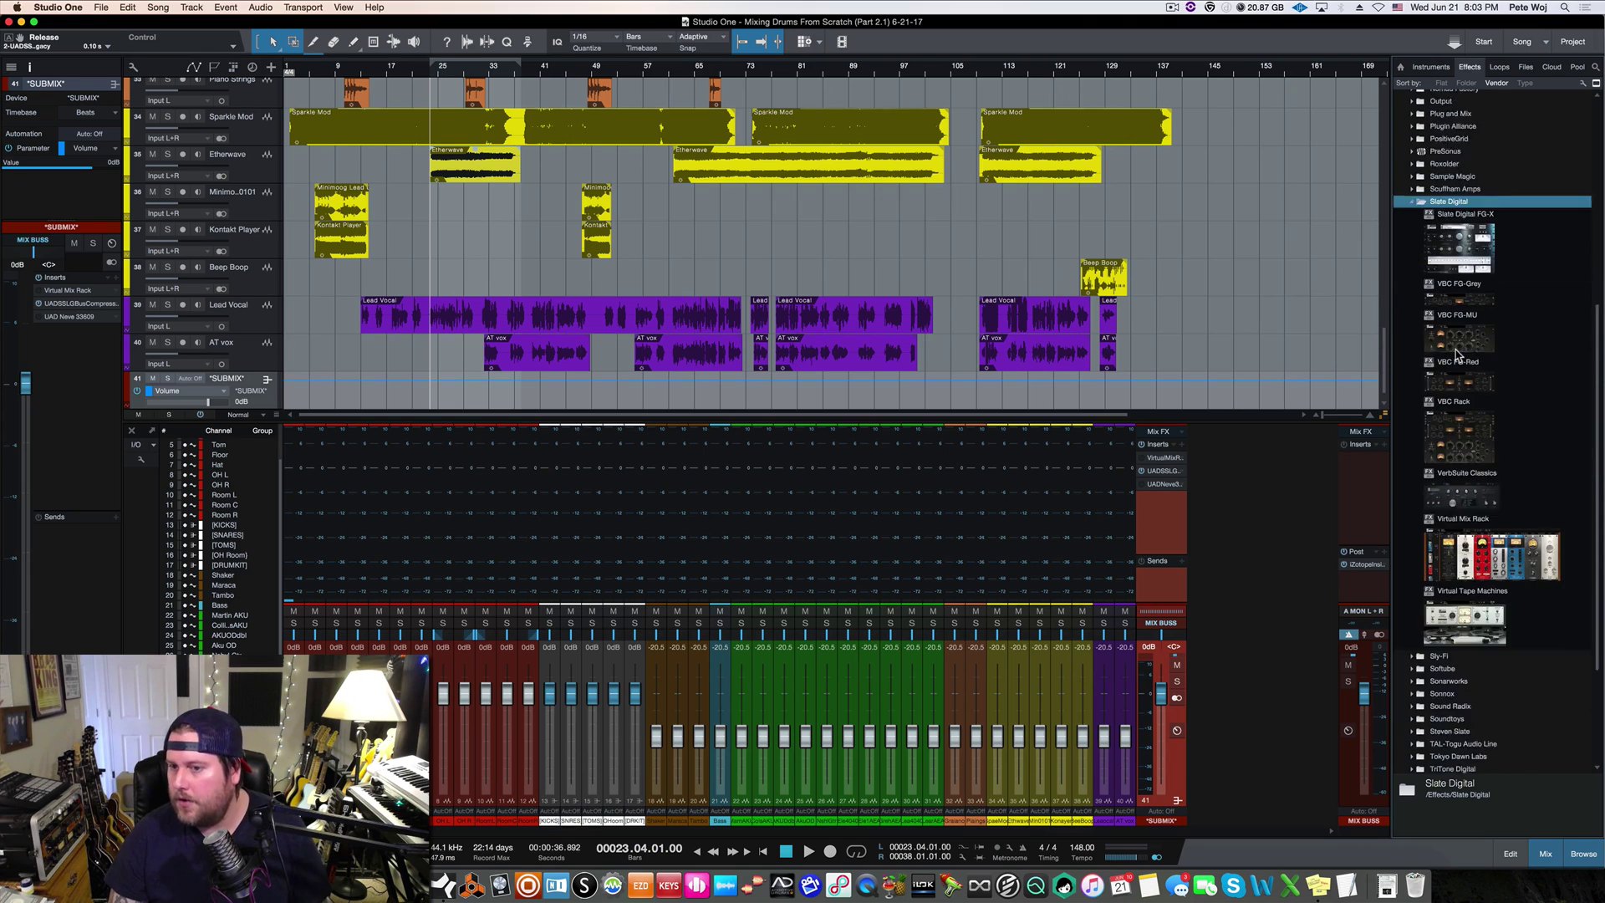
pyautogui.moveTo(1458, 358); pyautogui.dragTo(1162, 539)
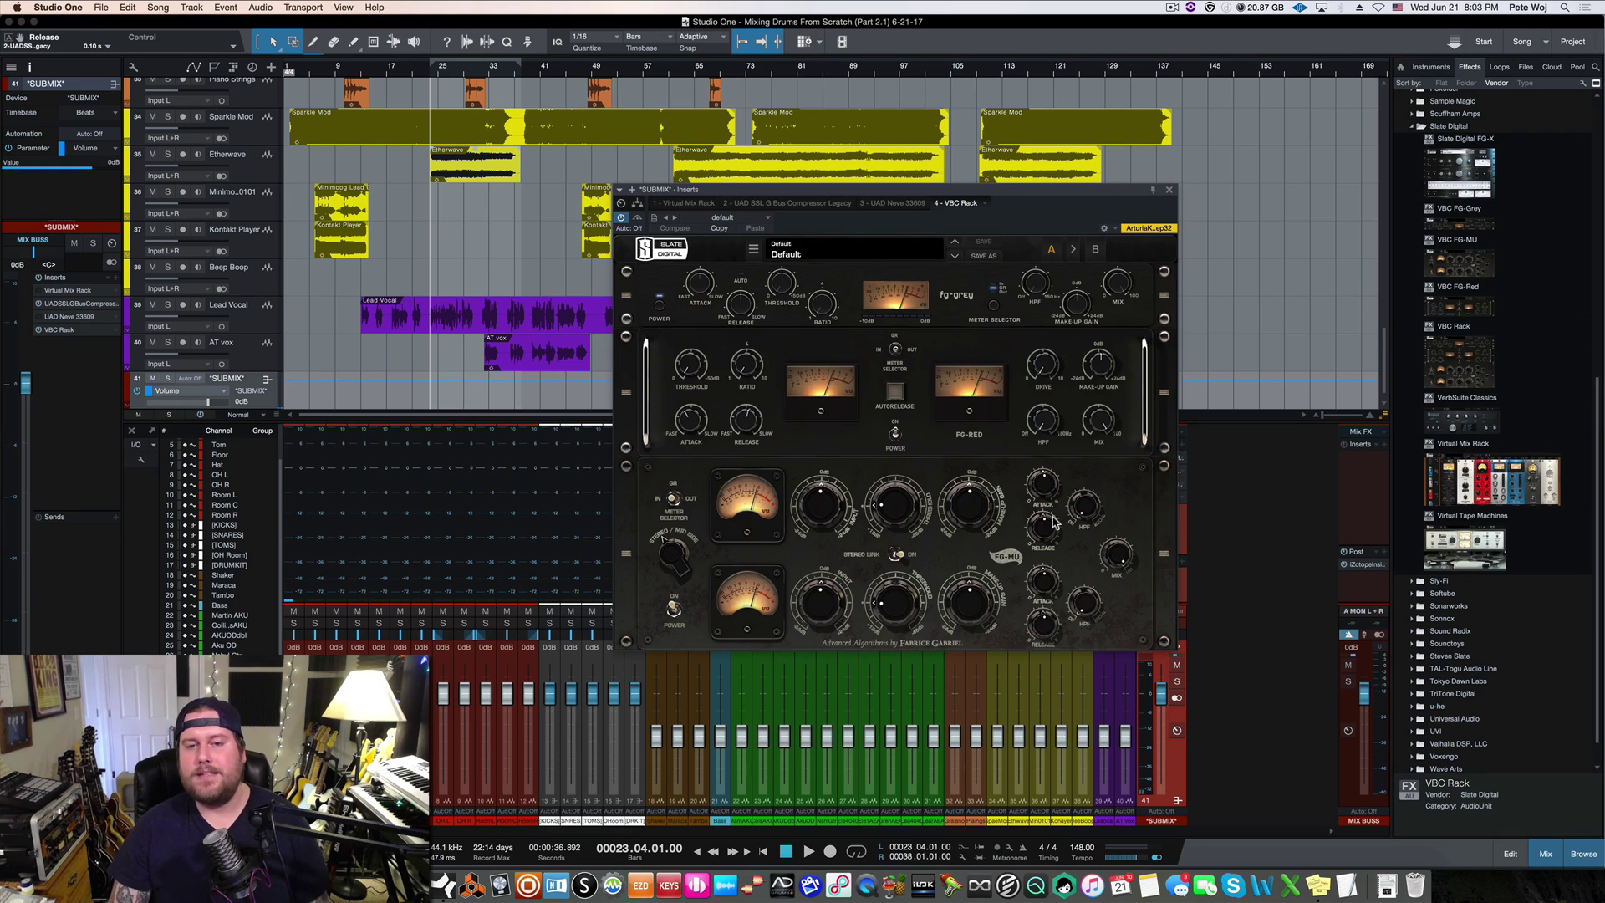
pyautogui.moveTo(905, 194); pyautogui.dragTo(784, 131)
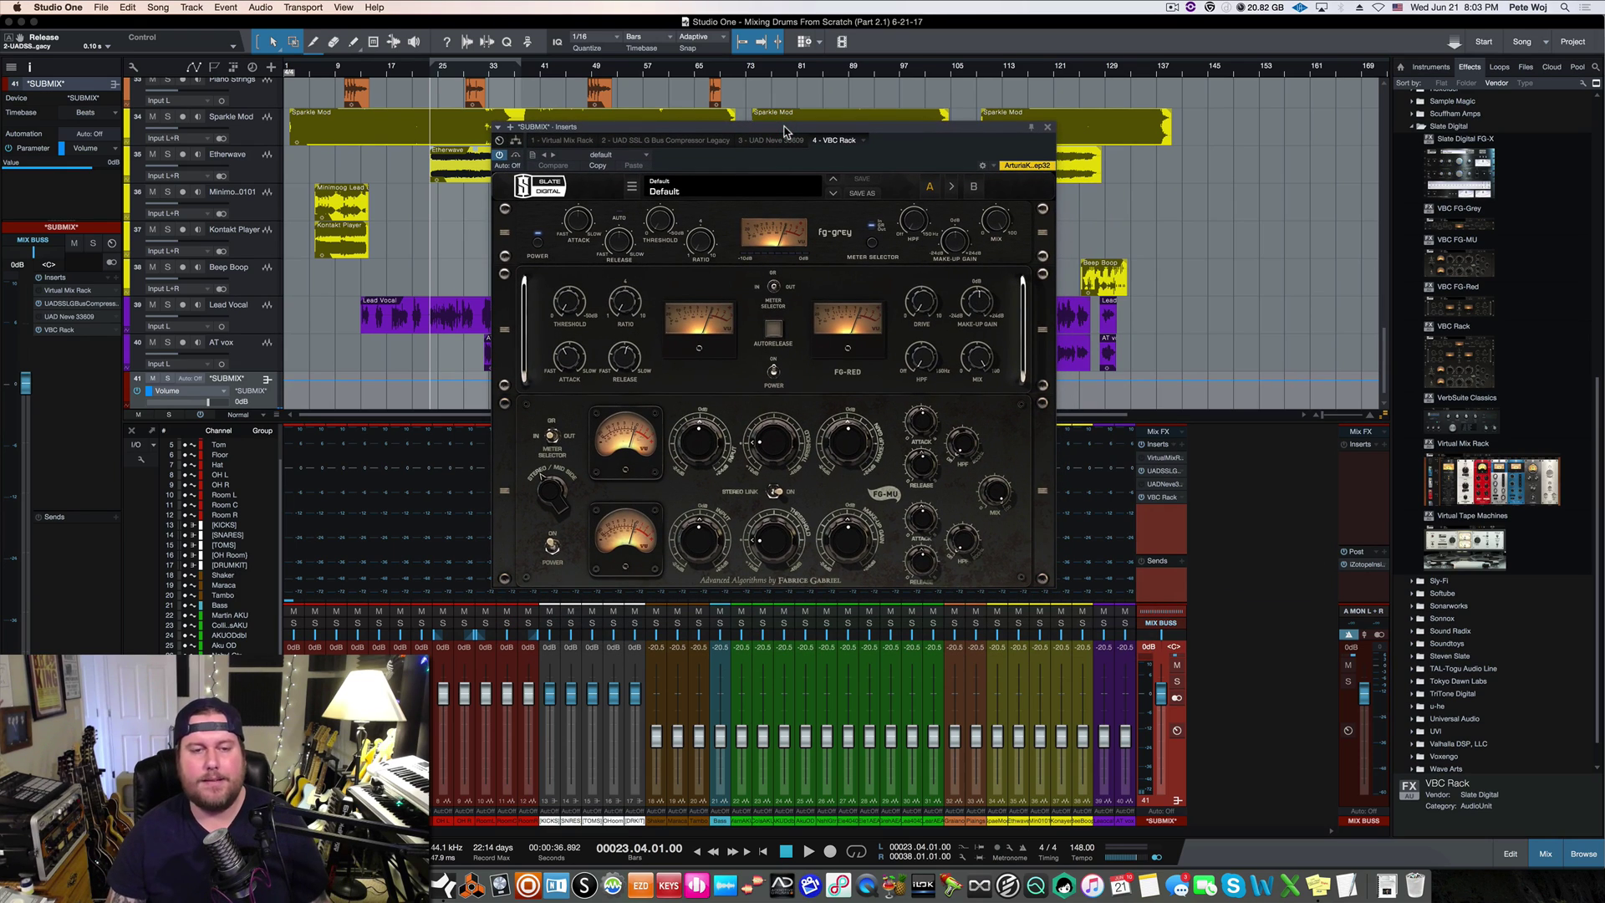
# Switch off the FG-MU compressor in the VBC Rack and close the plug-in window
pyautogui.click(551, 547)
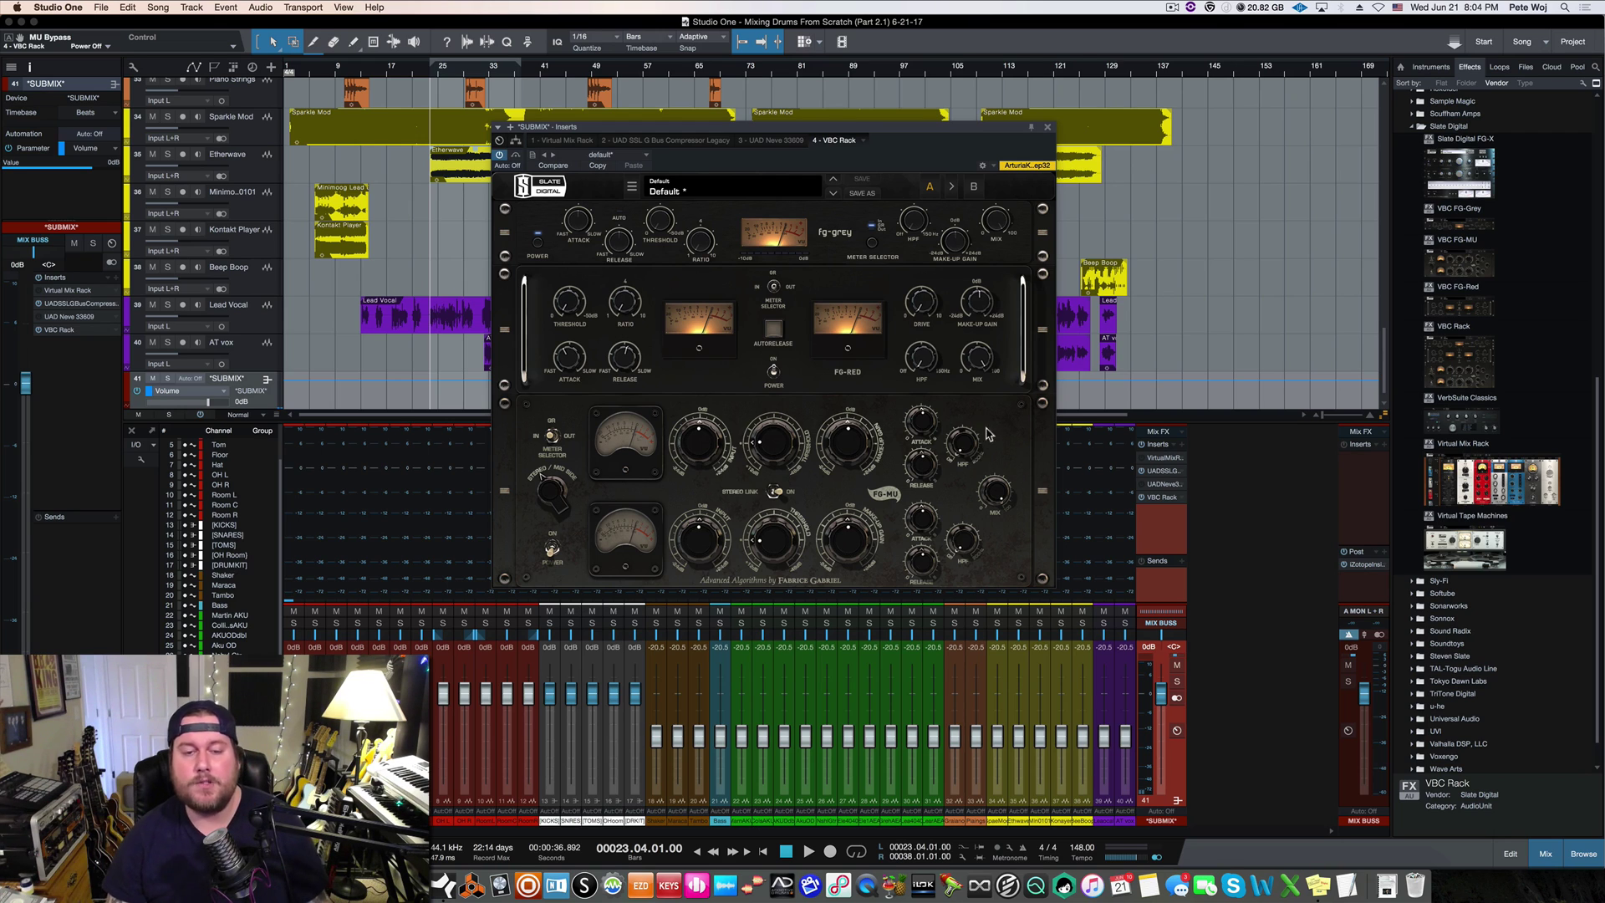
pyautogui.moveTo(942, 309)
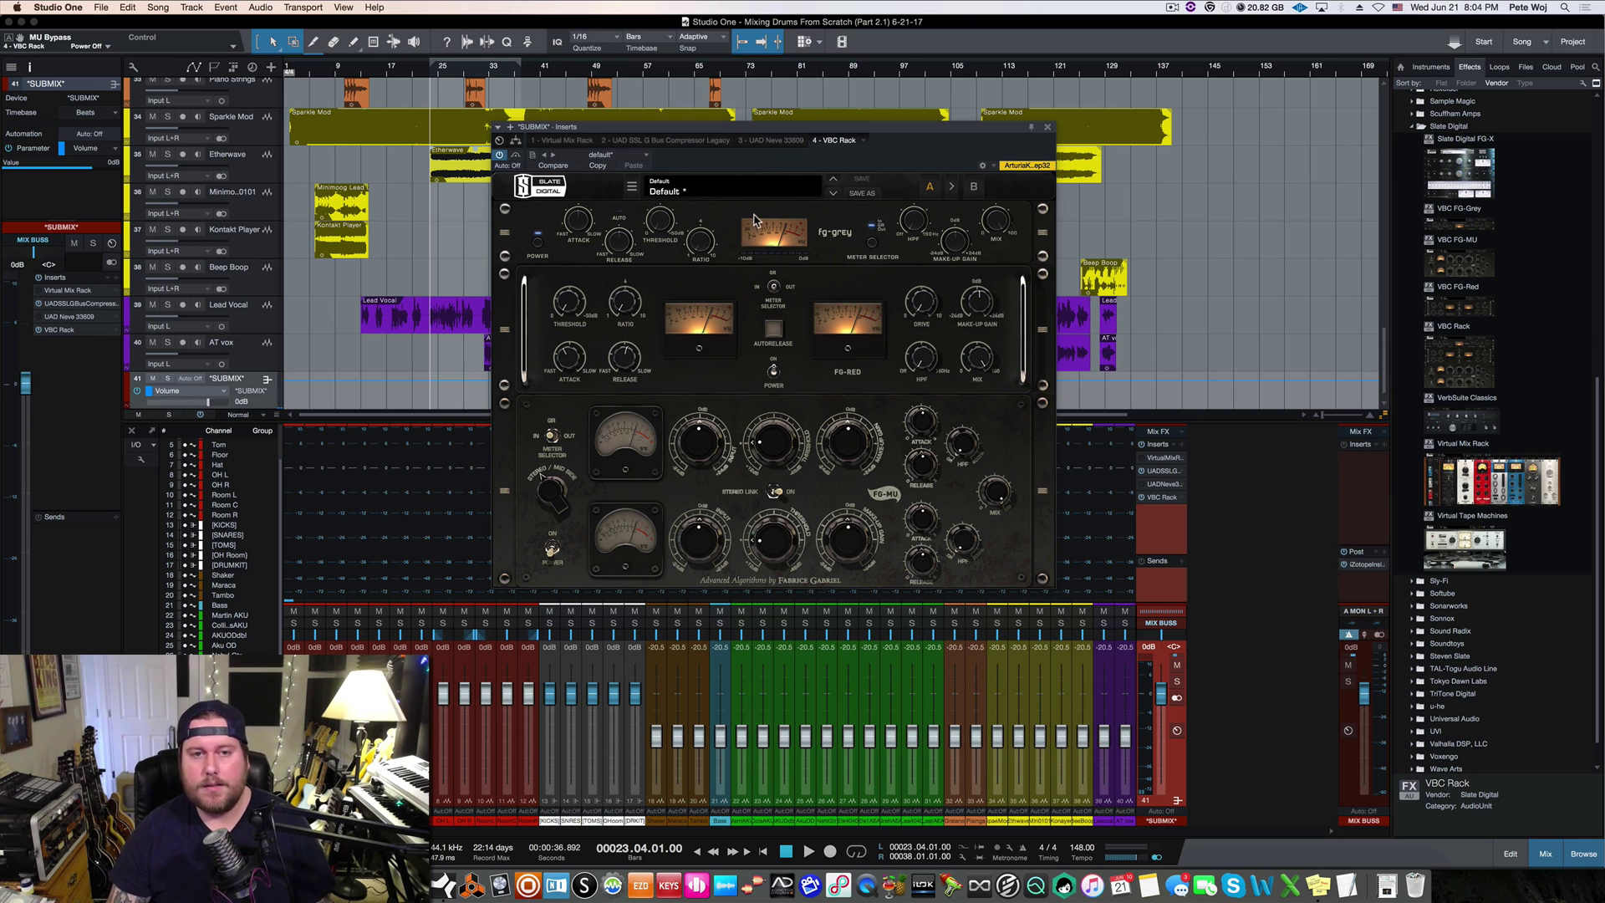
pyautogui.click(1049, 130)
# Collapse the Slate Digital folder, expand Plugin Alliance, and insert bx_digital V3 on *SUBMIX* after VBC Rack
pyautogui.scroll(1, 1489, 201)
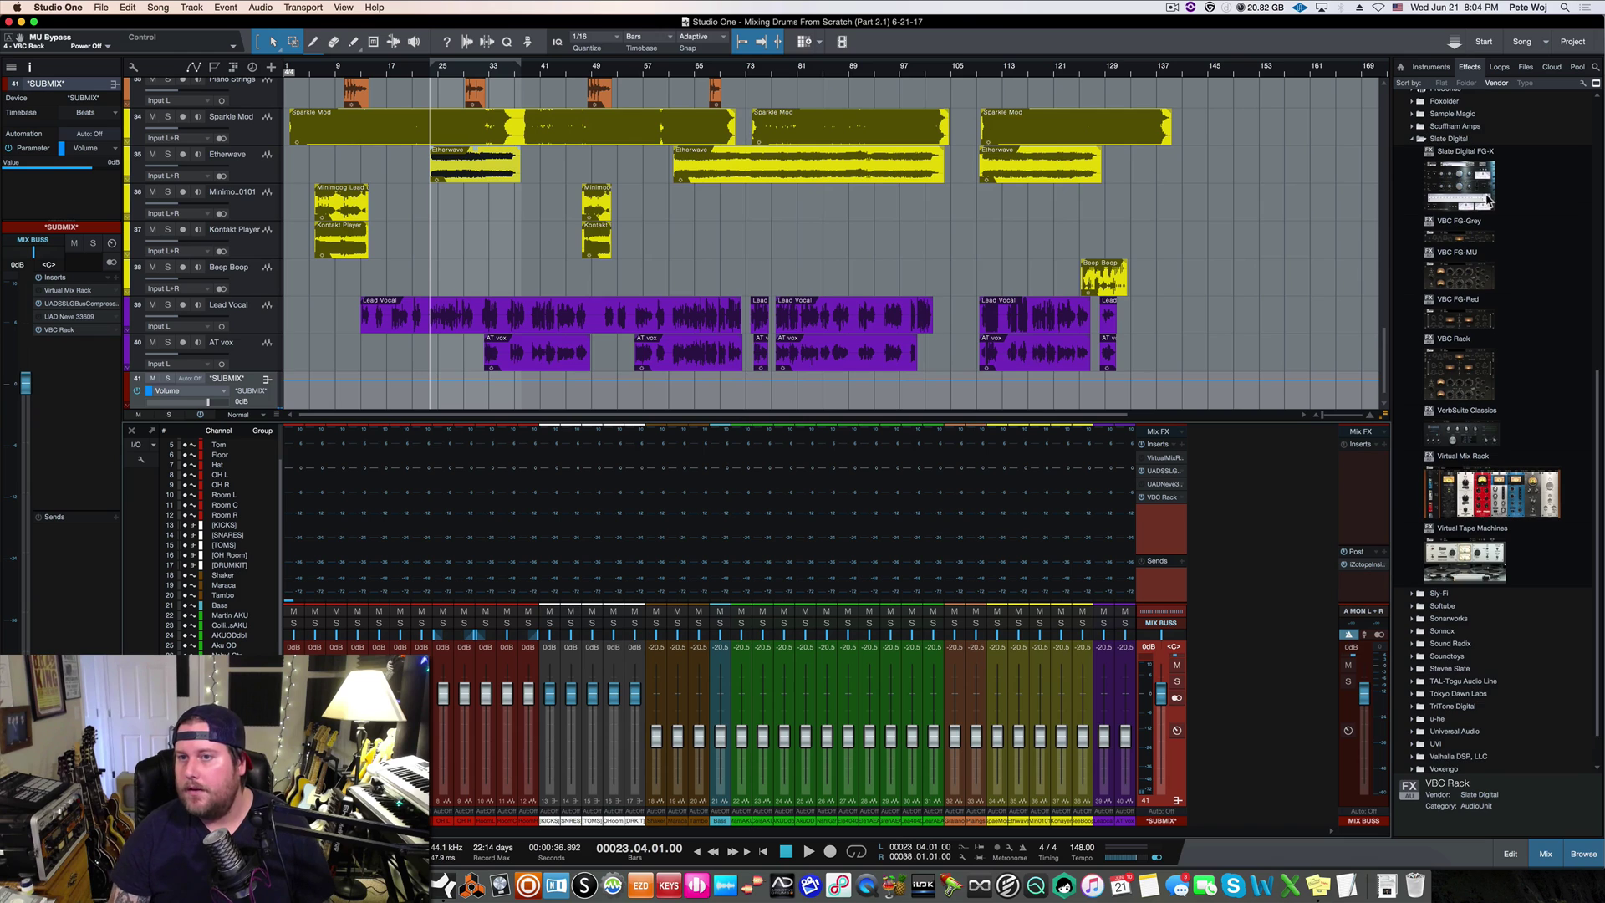
pyautogui.click(1478, 139)
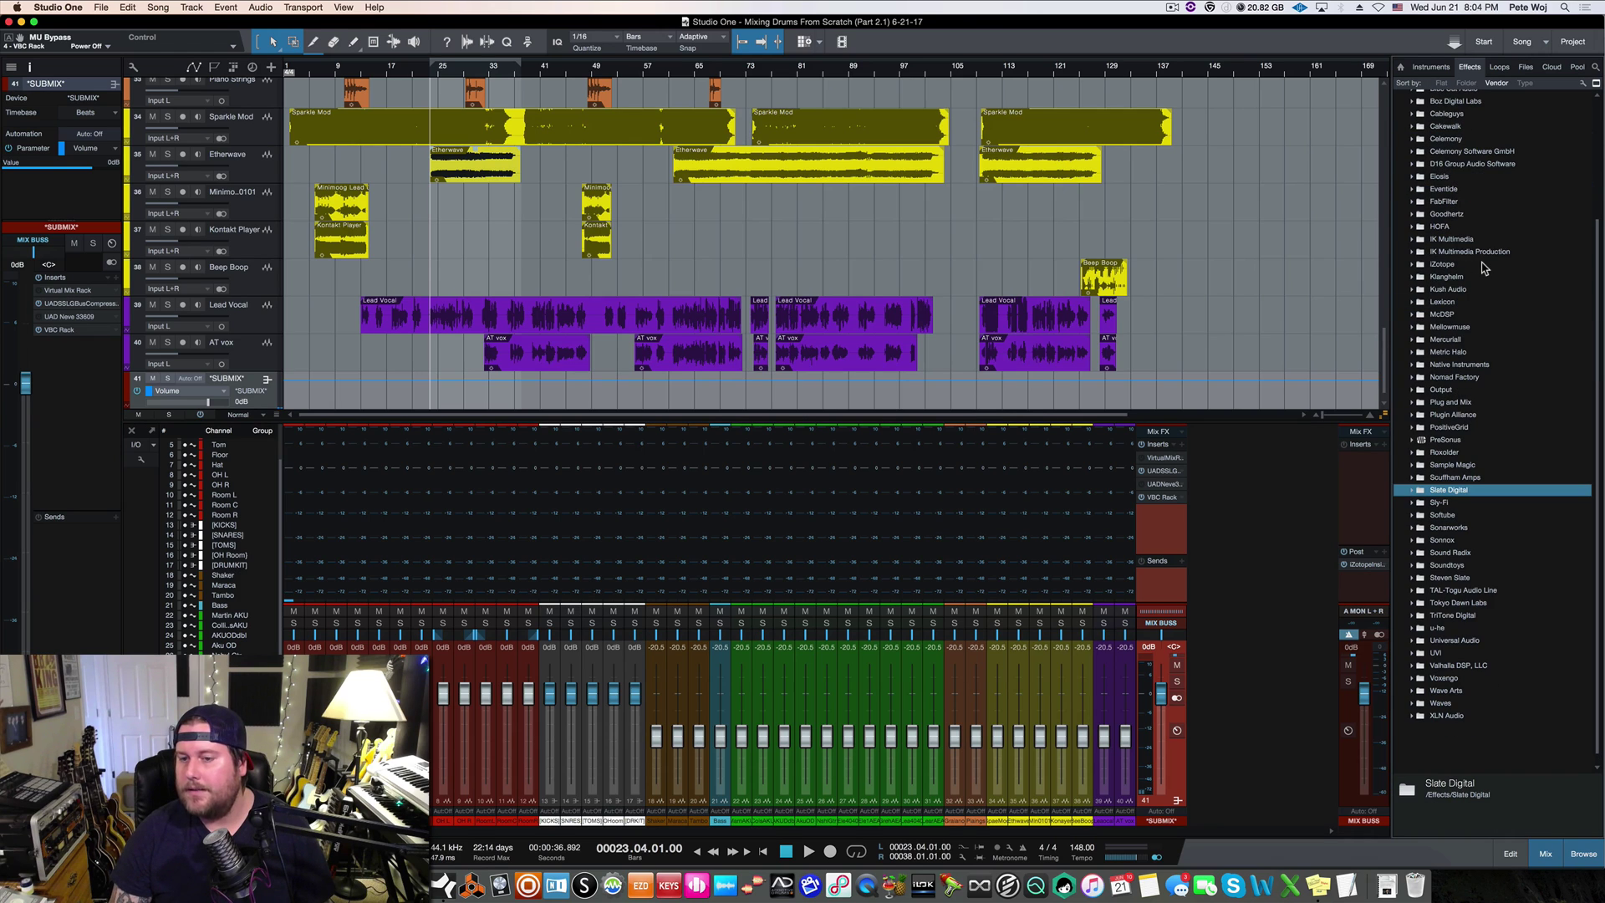
pyautogui.click(1488, 416)
pyautogui.doubleClick(1488, 415)
pyautogui.scroll(-5, 1492, 410)
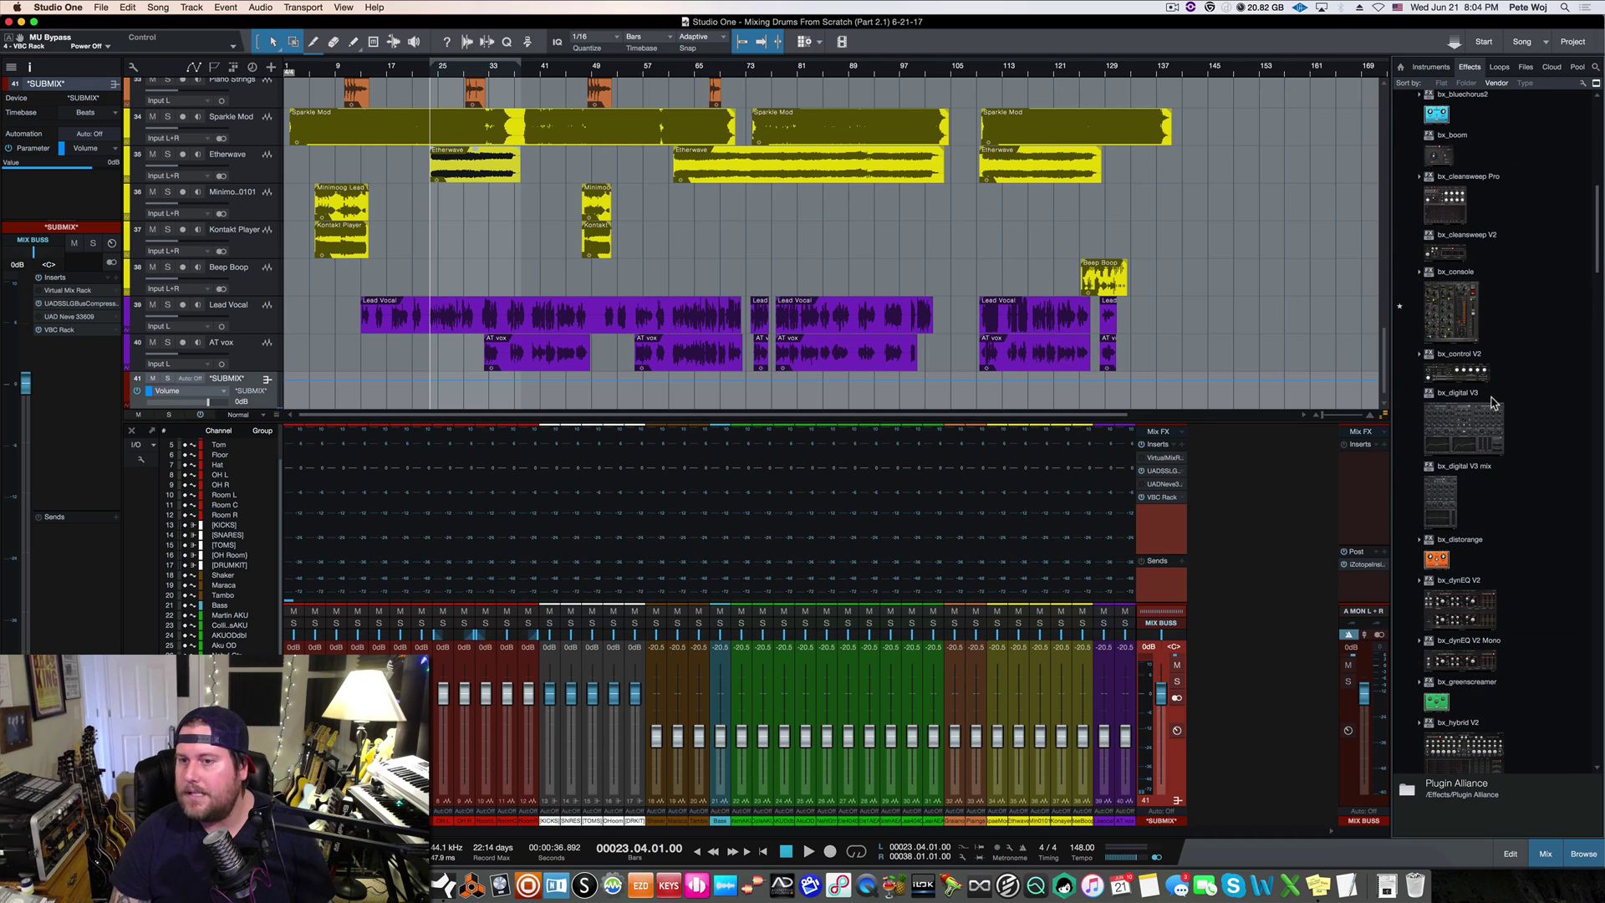
pyautogui.click(1473, 423)
pyautogui.moveTo(1471, 425); pyautogui.dragTo(1157, 536)
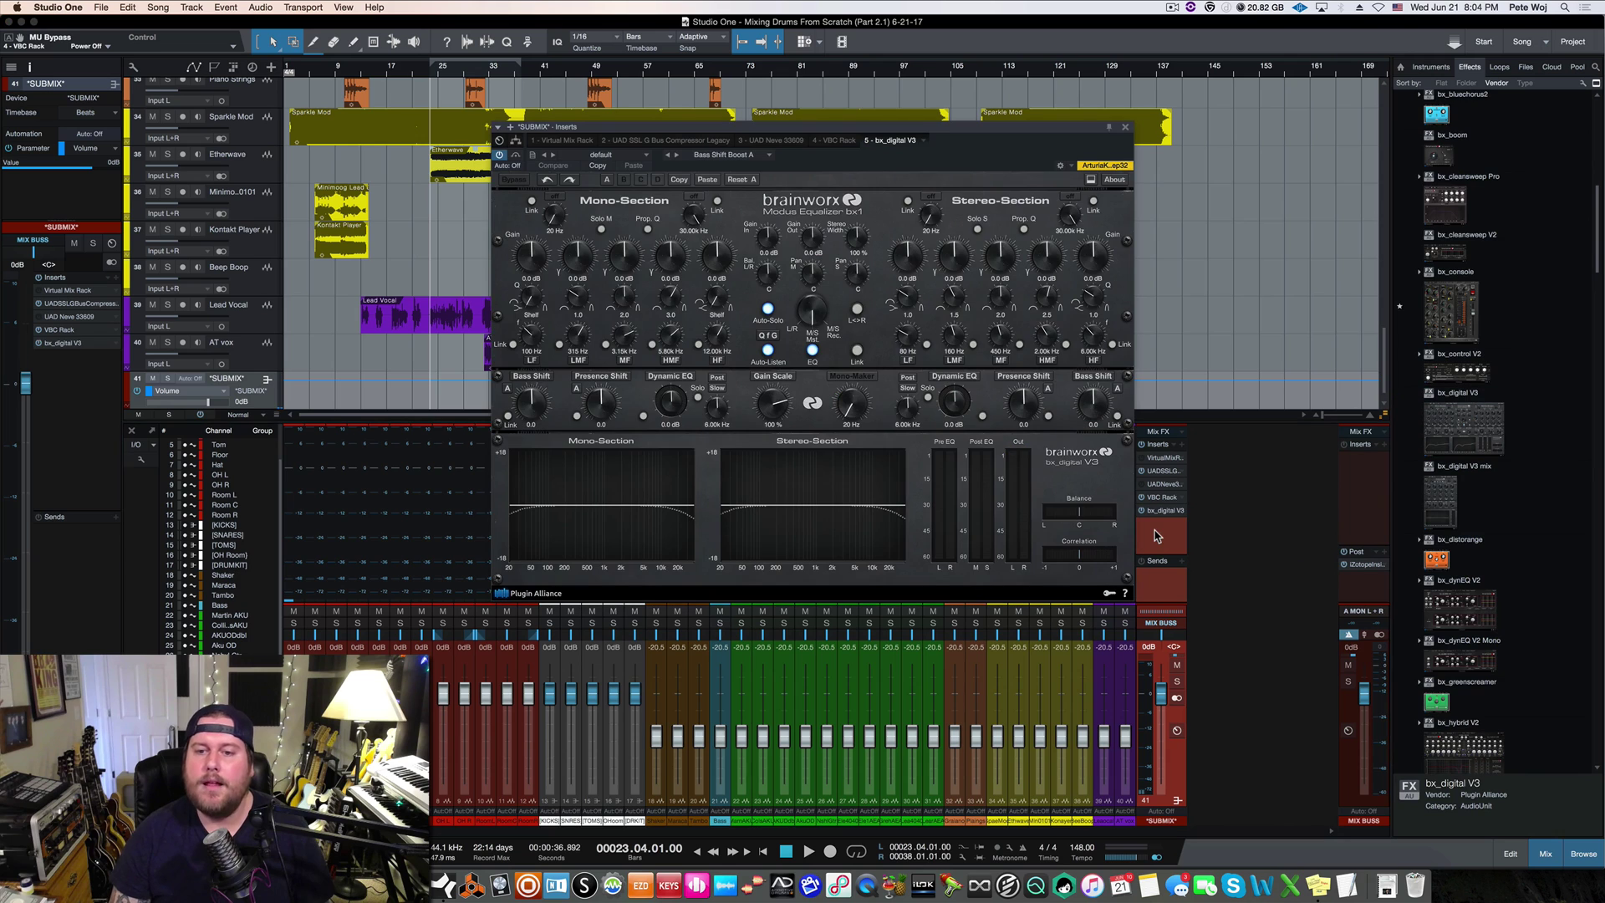
pyautogui.moveTo(953, 131); pyautogui.dragTo(855, 113)
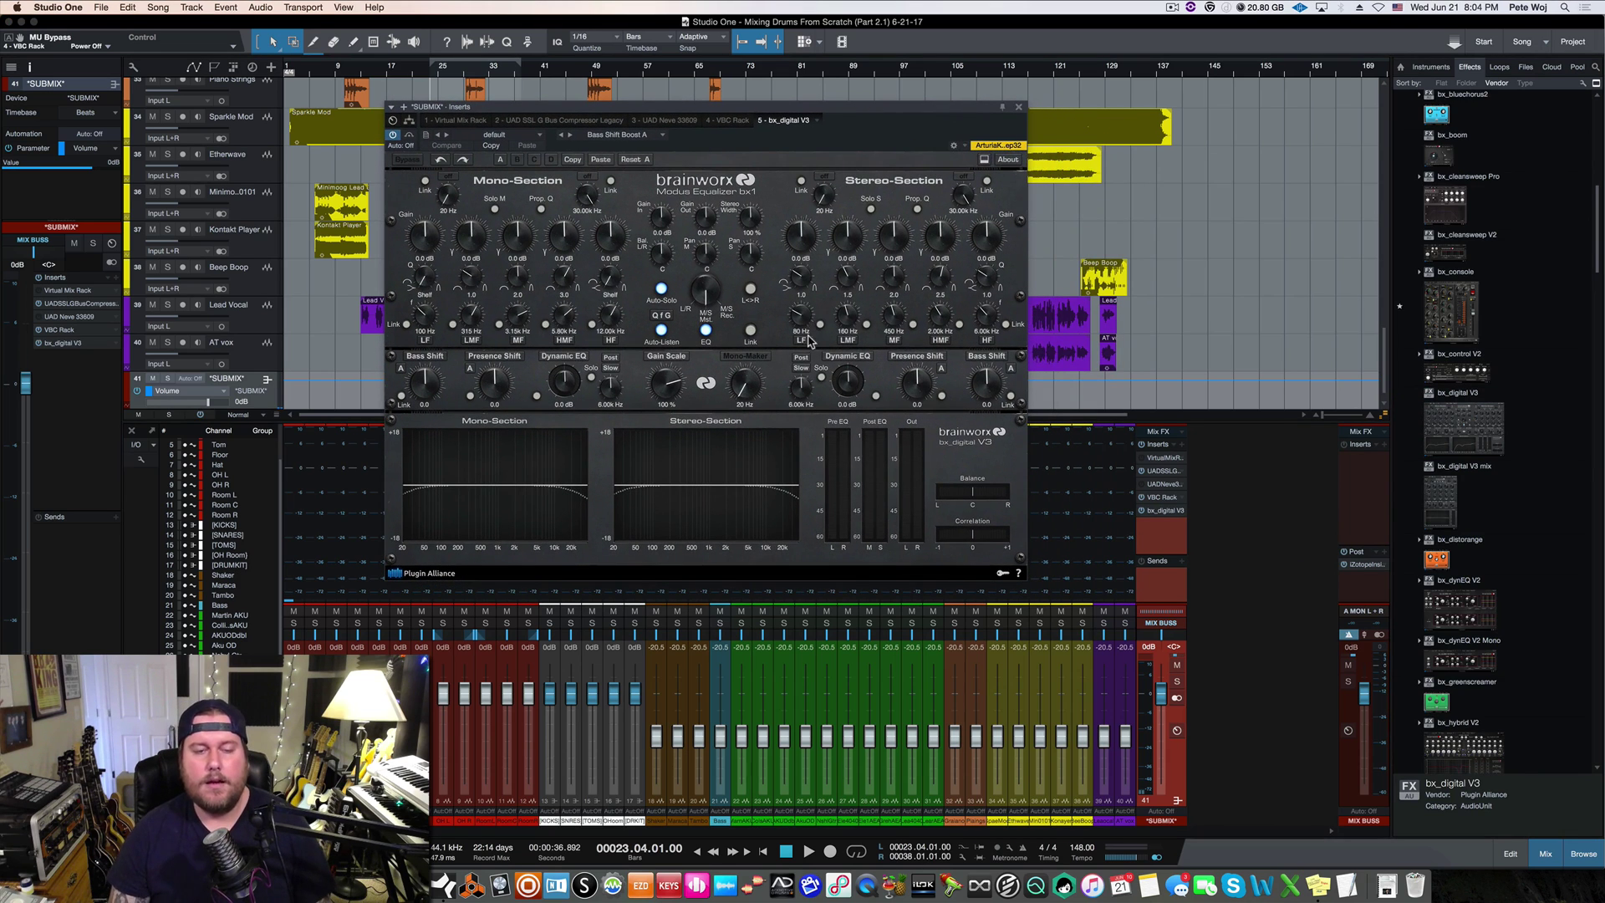
# Activate the Mono-Maker in bx_digital V3 at 100 Hz and close the plug-in window
pyautogui.click(745, 405)
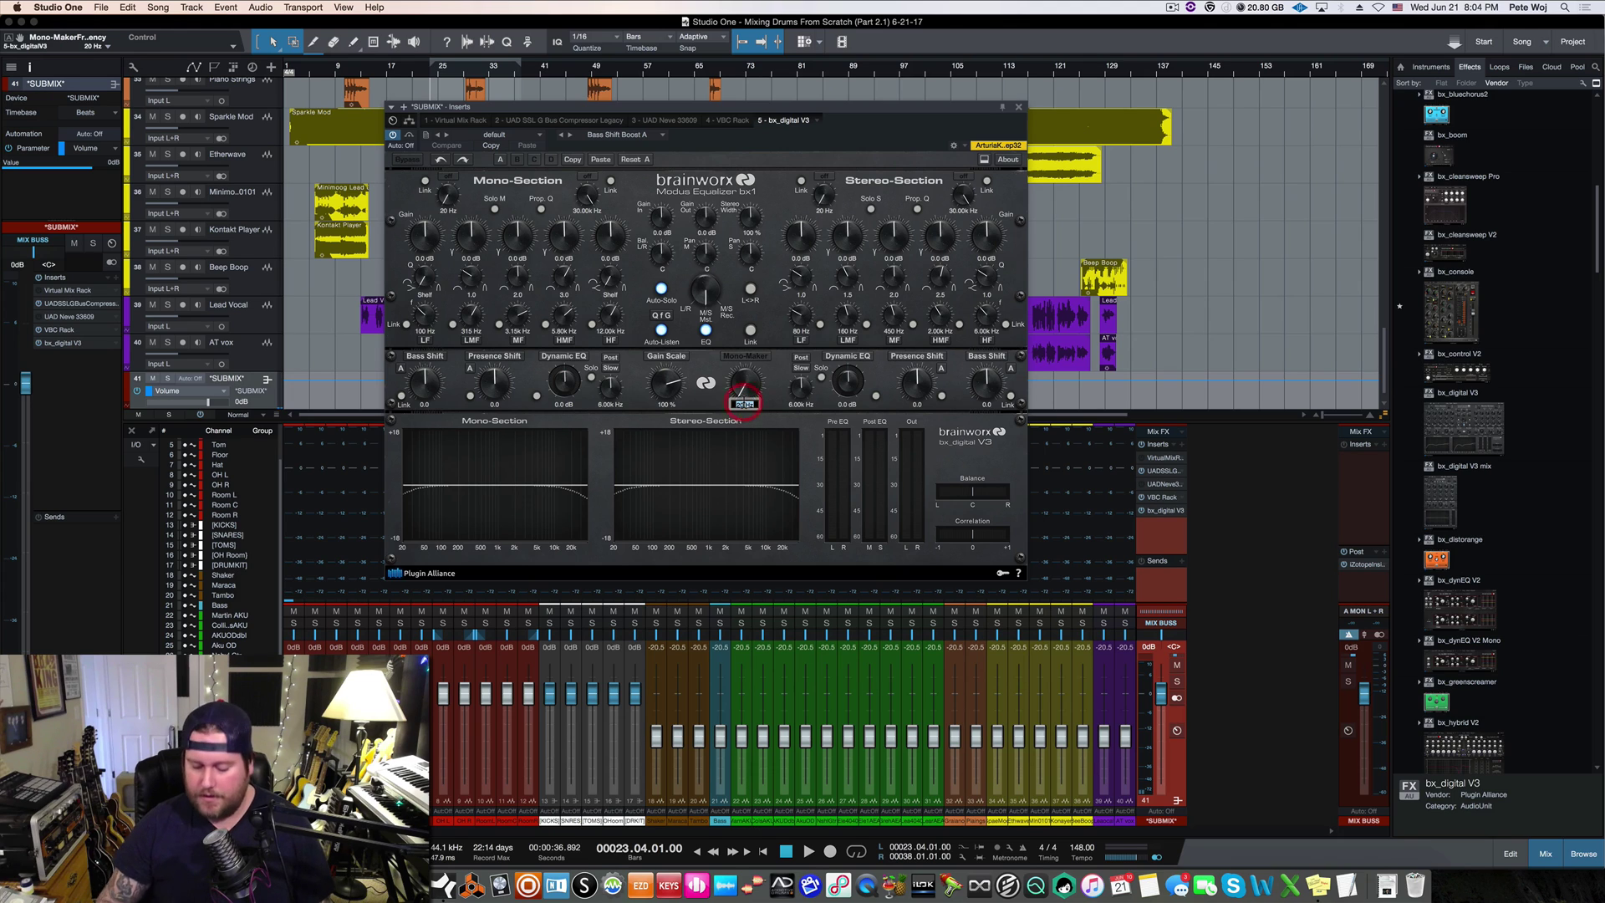
pyautogui.write('100')
pyautogui.press('Return')
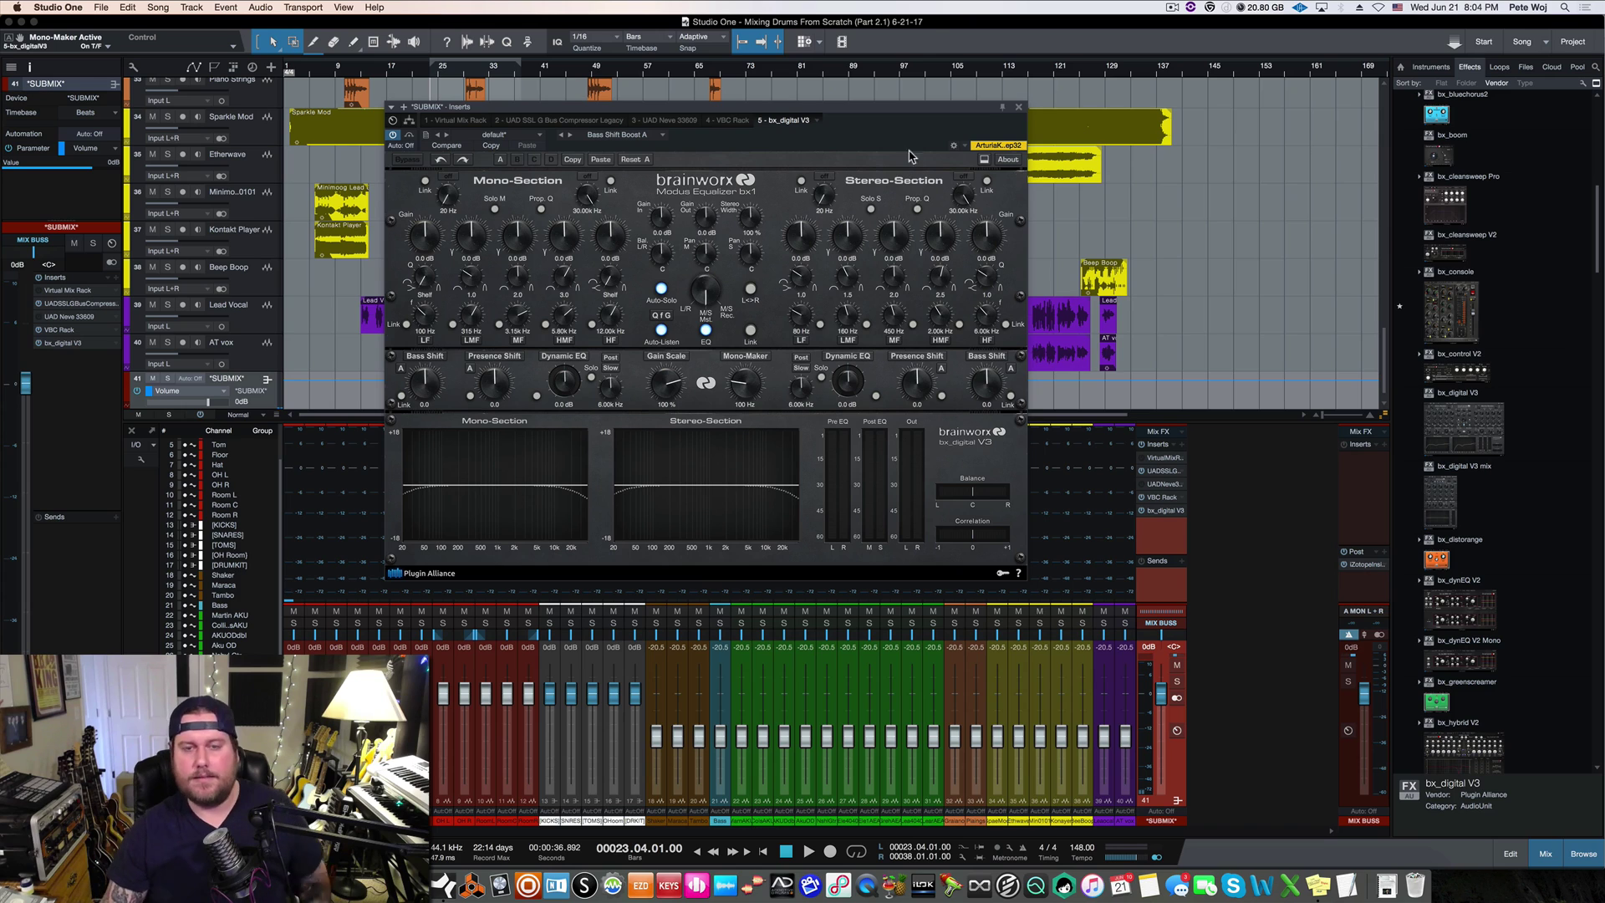
pyautogui.click(1021, 112)
# Collapse the Plugin Alliance folder, expand Universal Audio, and insert UAD Pultec EQP-1A on *SUBMIX* after bx_digital V3
pyautogui.scroll(8, 1523, 347)
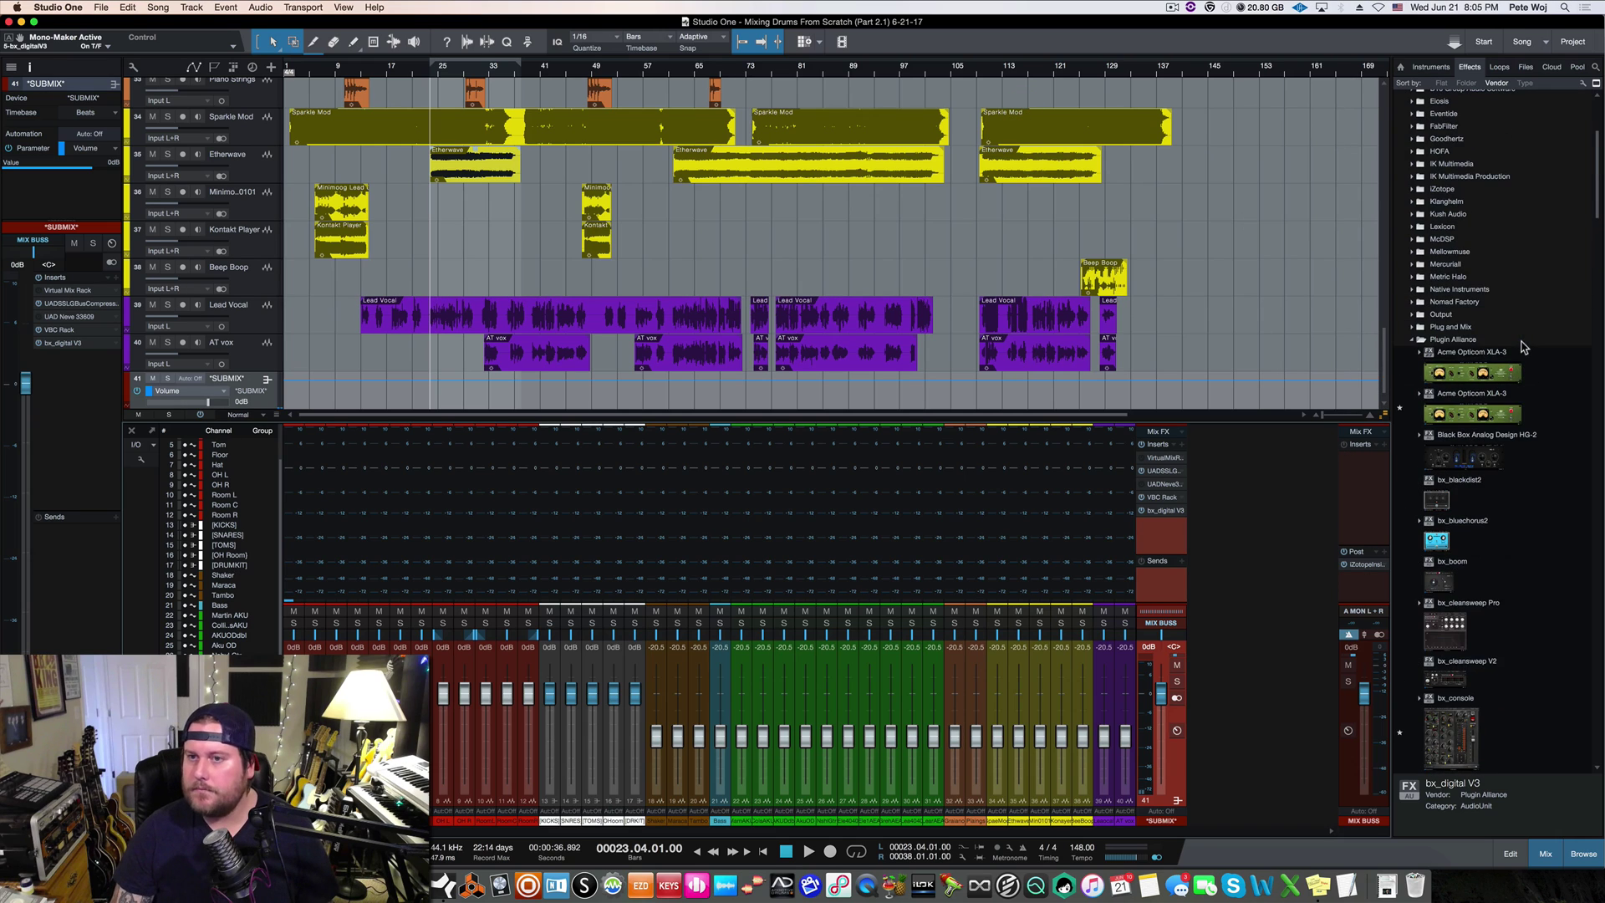
pyautogui.doubleClick(1459, 340)
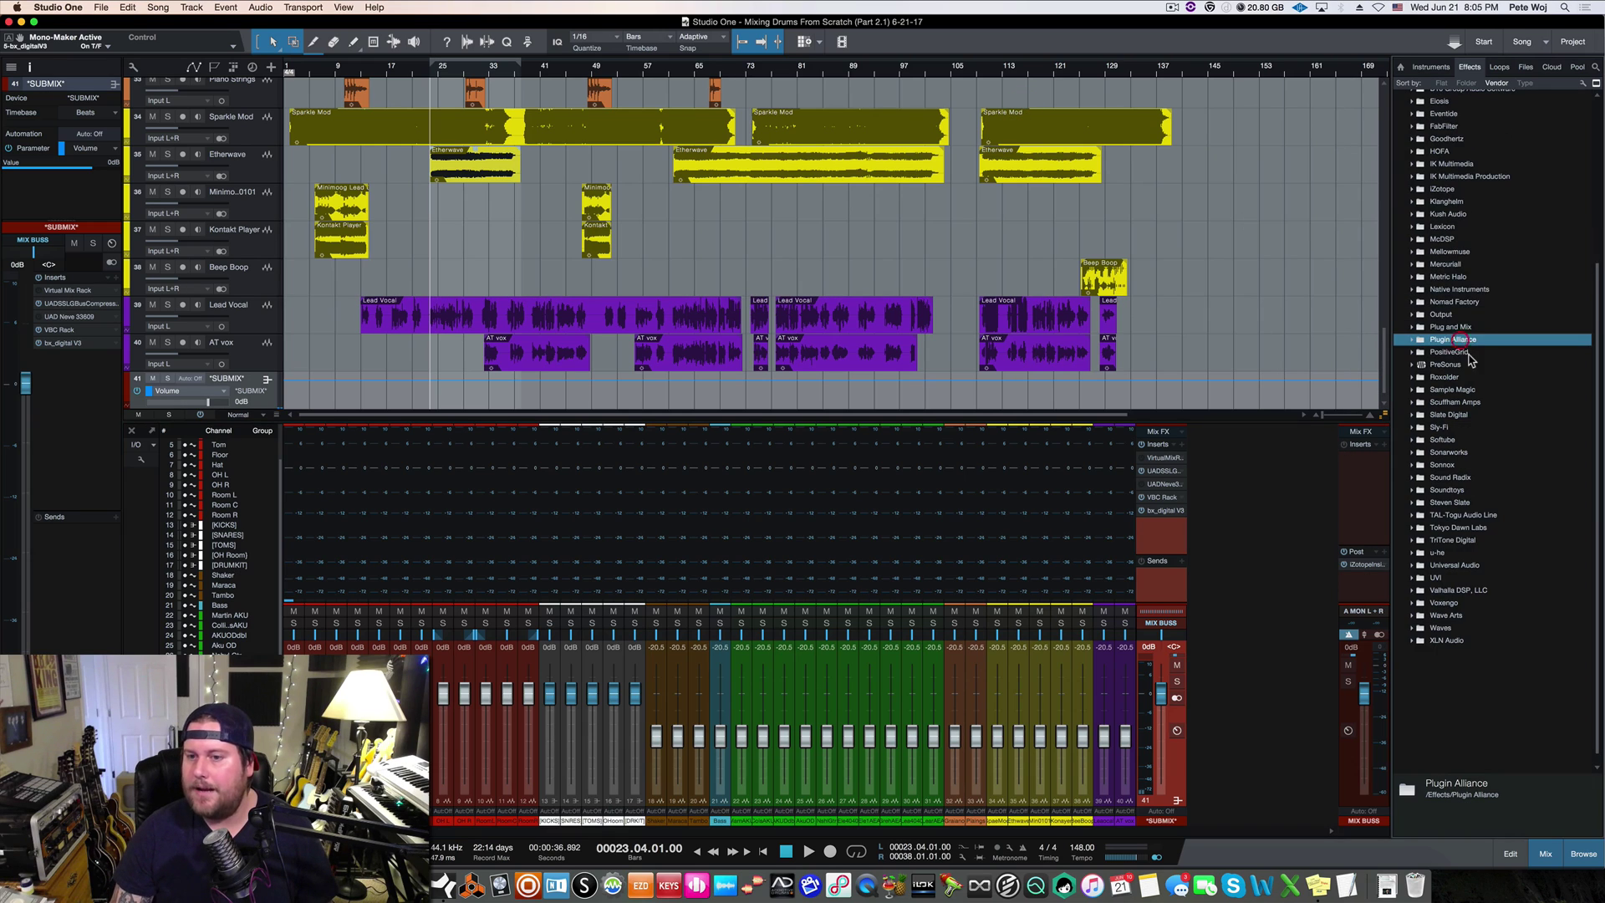
pyautogui.doubleClick(1497, 566)
pyautogui.scroll(-10, 1510, 543)
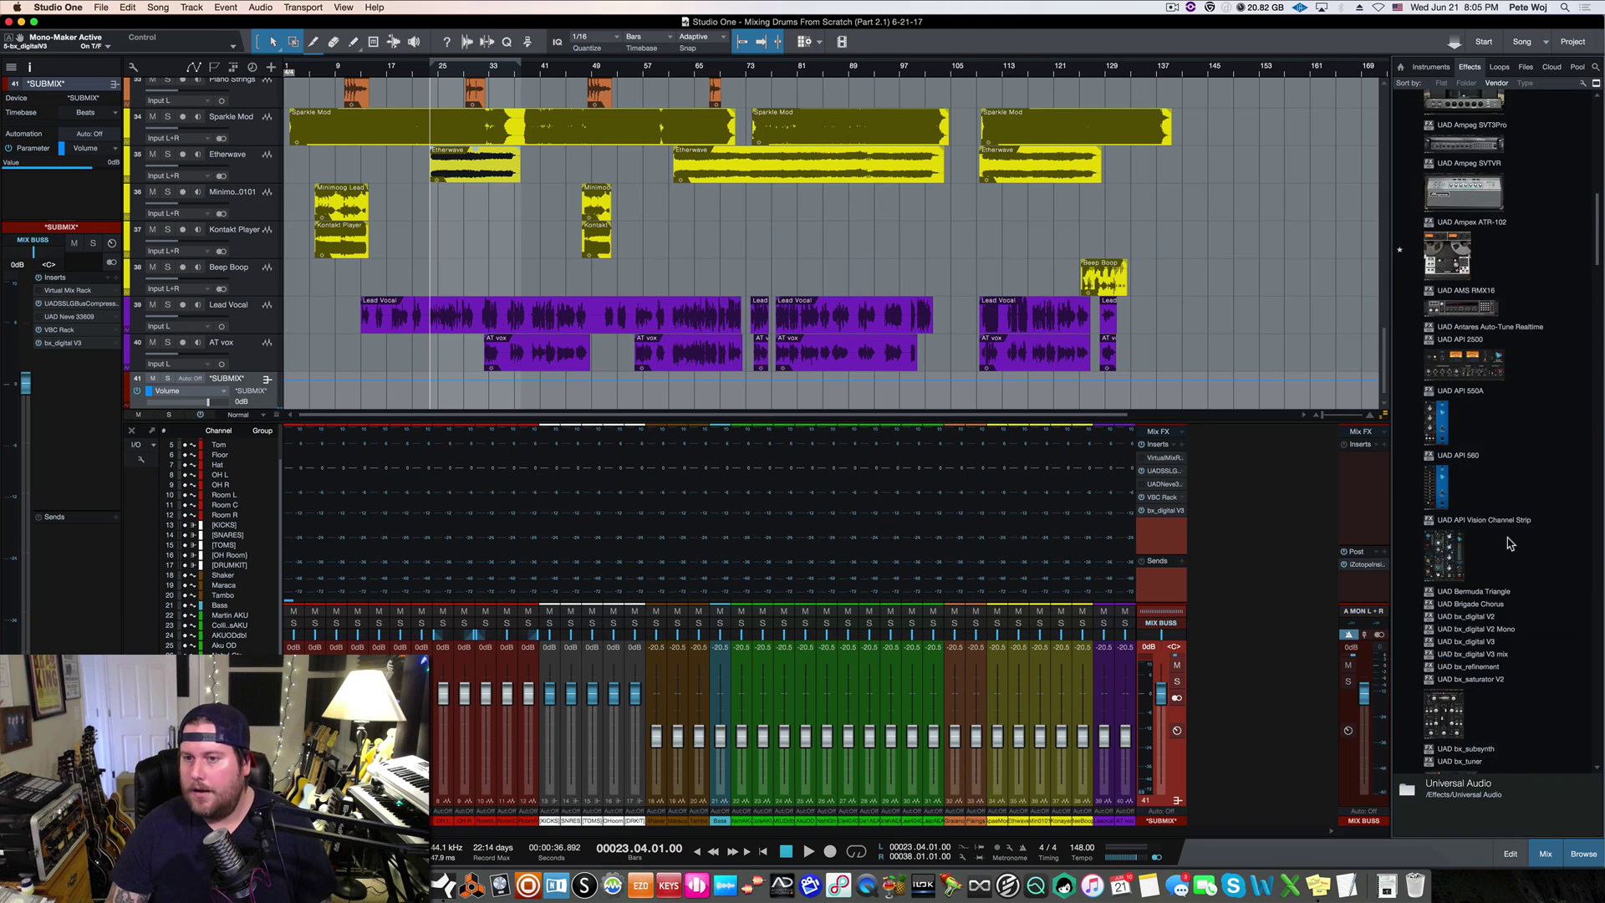
pyautogui.scroll(-15, 1510, 544)
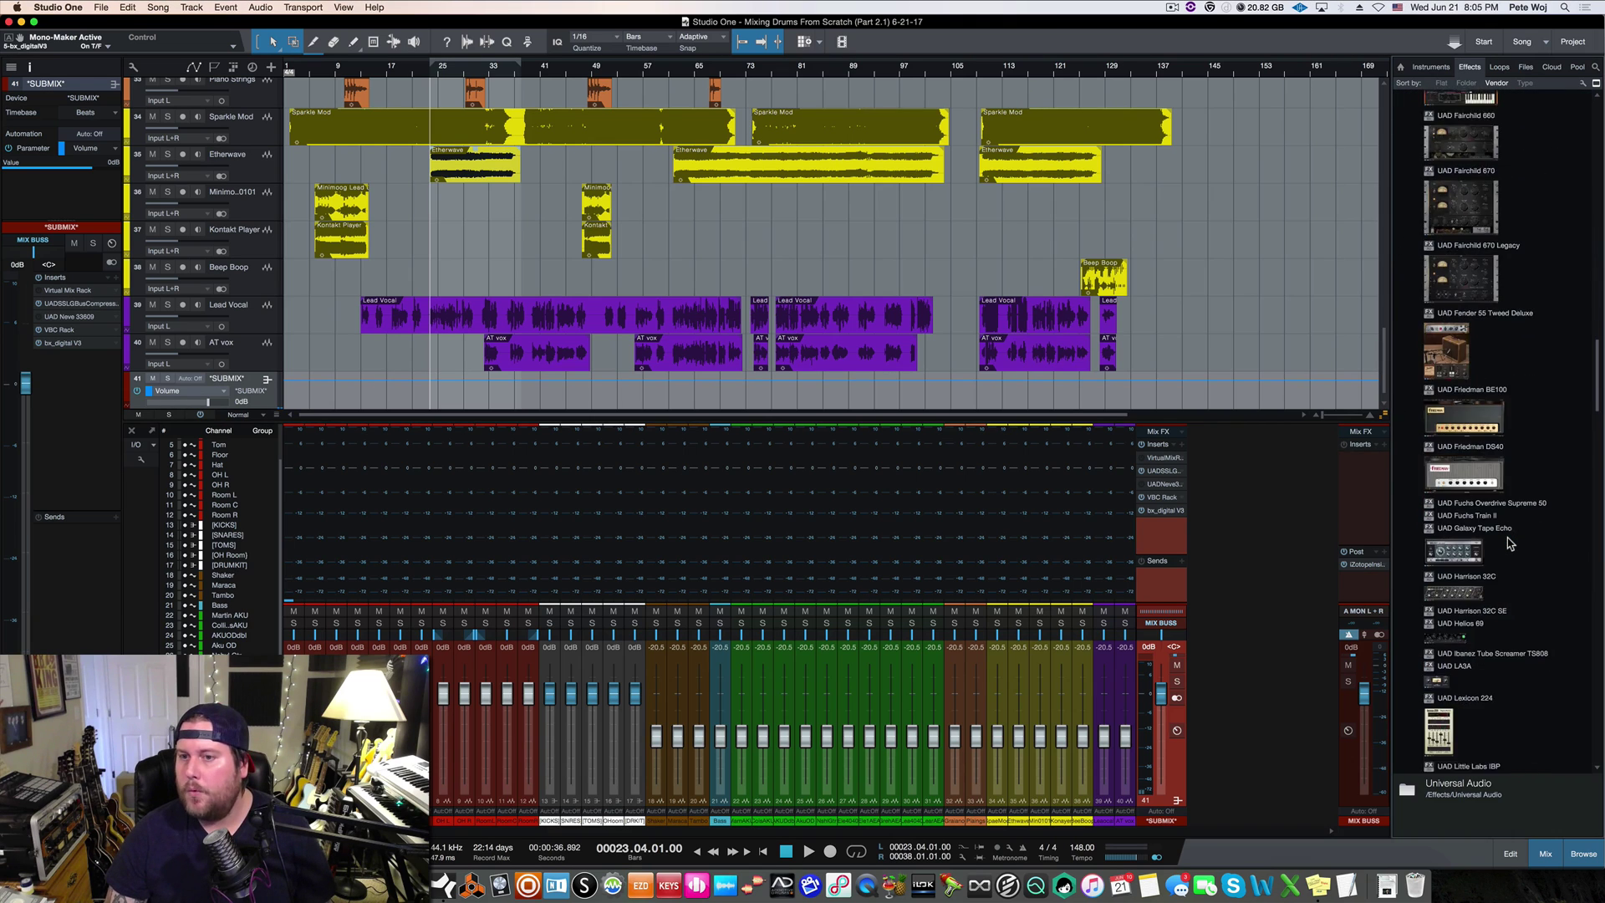
pyautogui.scroll(-8, 1509, 543)
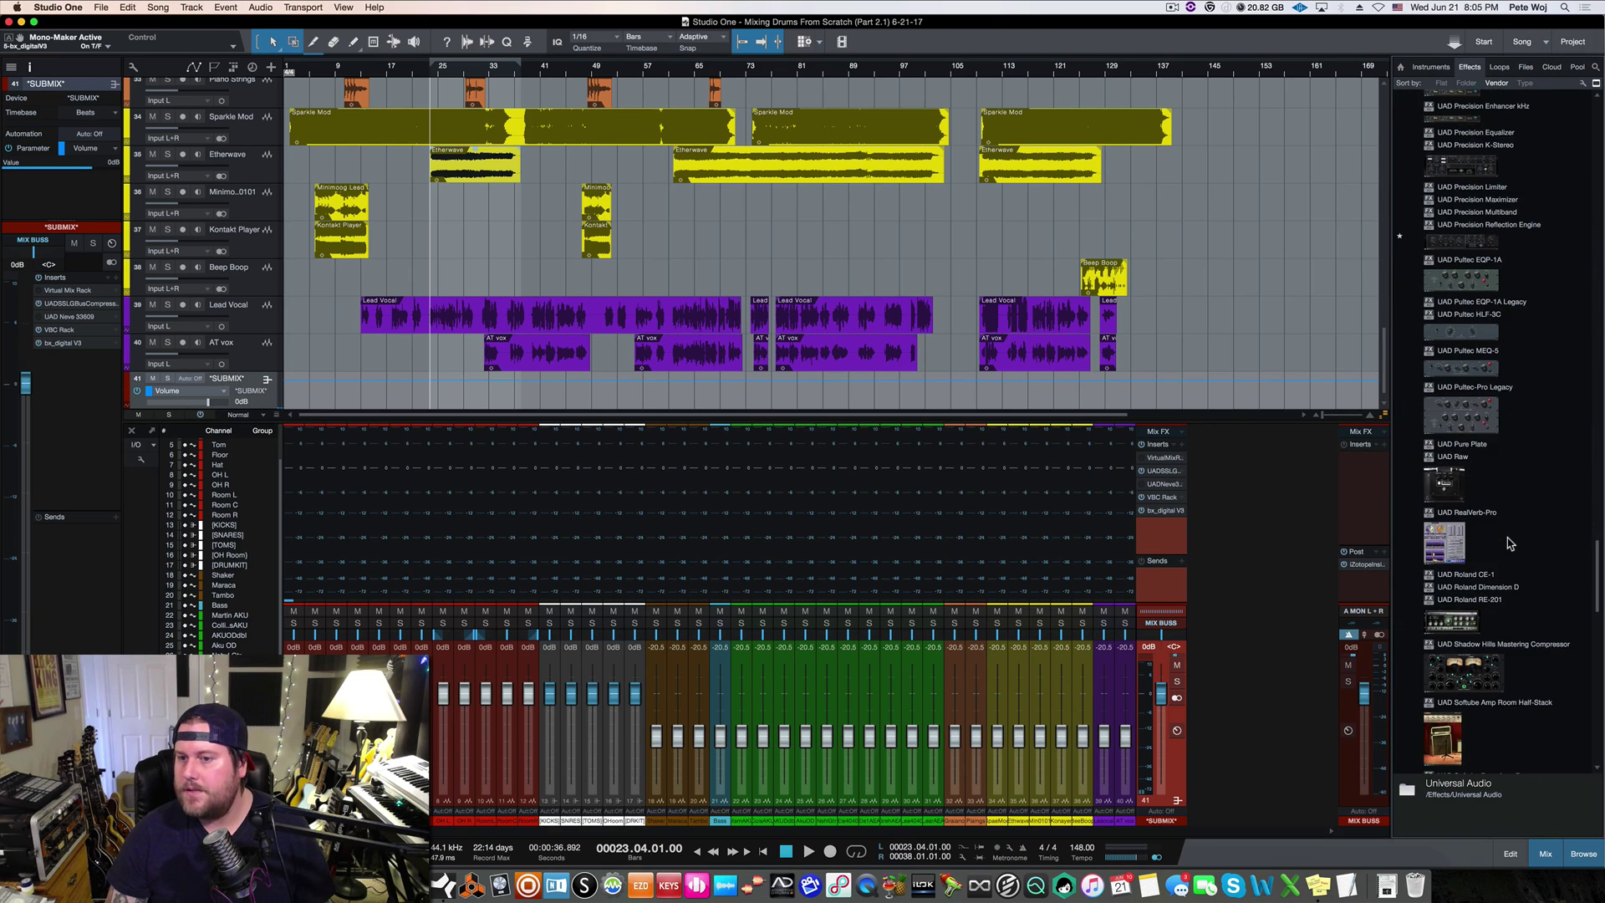
pyautogui.click(1457, 287)
pyautogui.moveTo(1457, 287); pyautogui.dragTo(1166, 542)
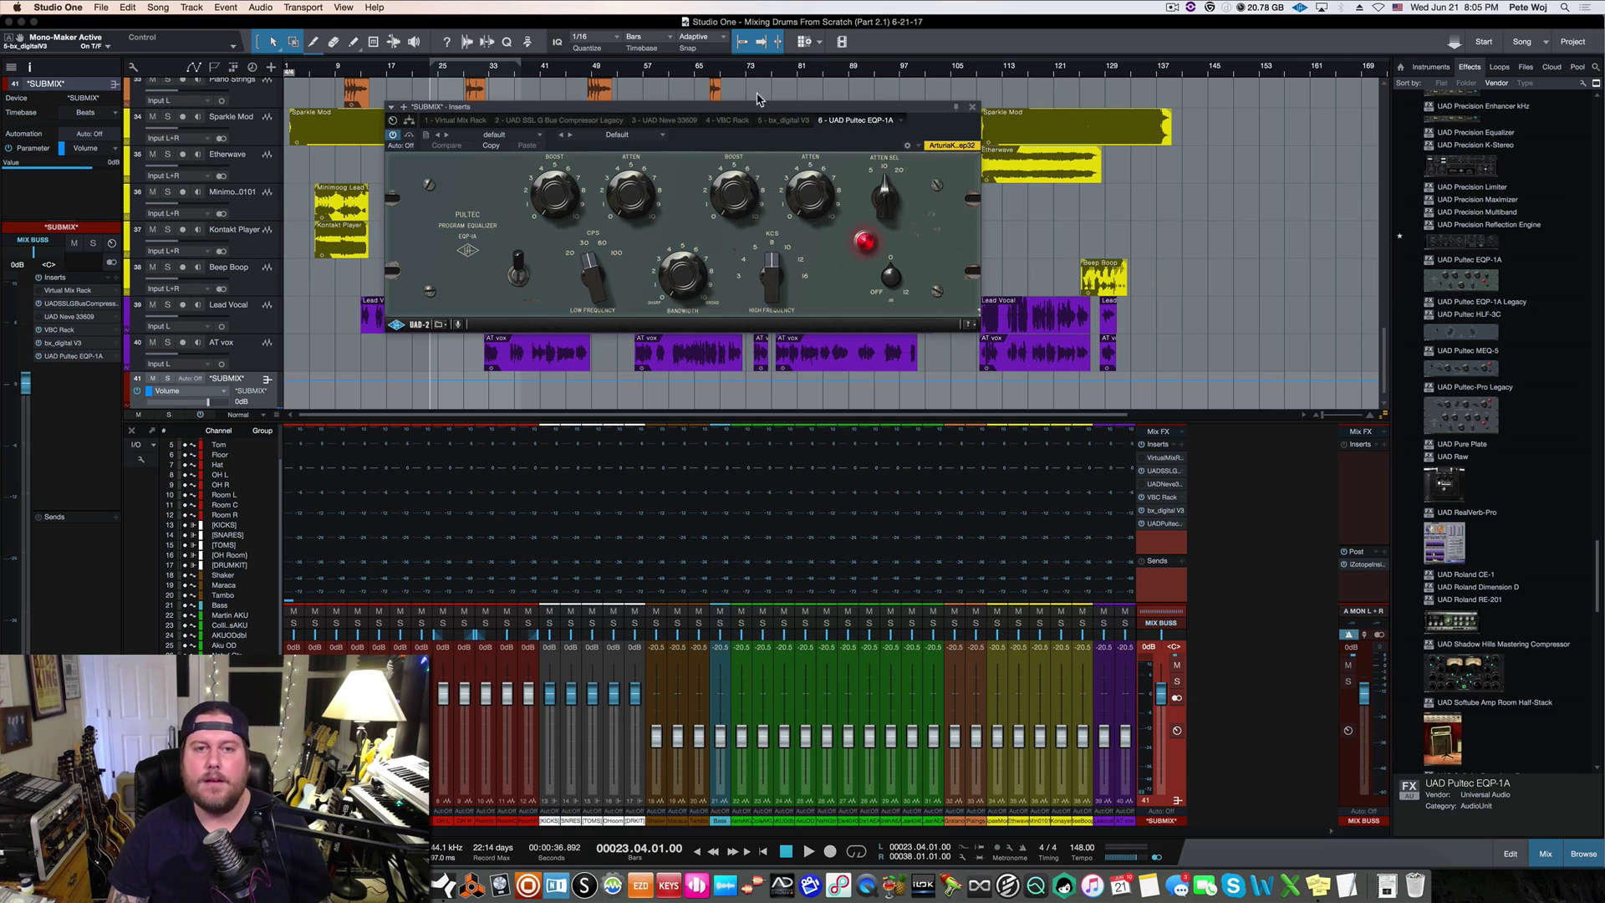
pyautogui.moveTo(758, 111); pyautogui.dragTo(831, 178)
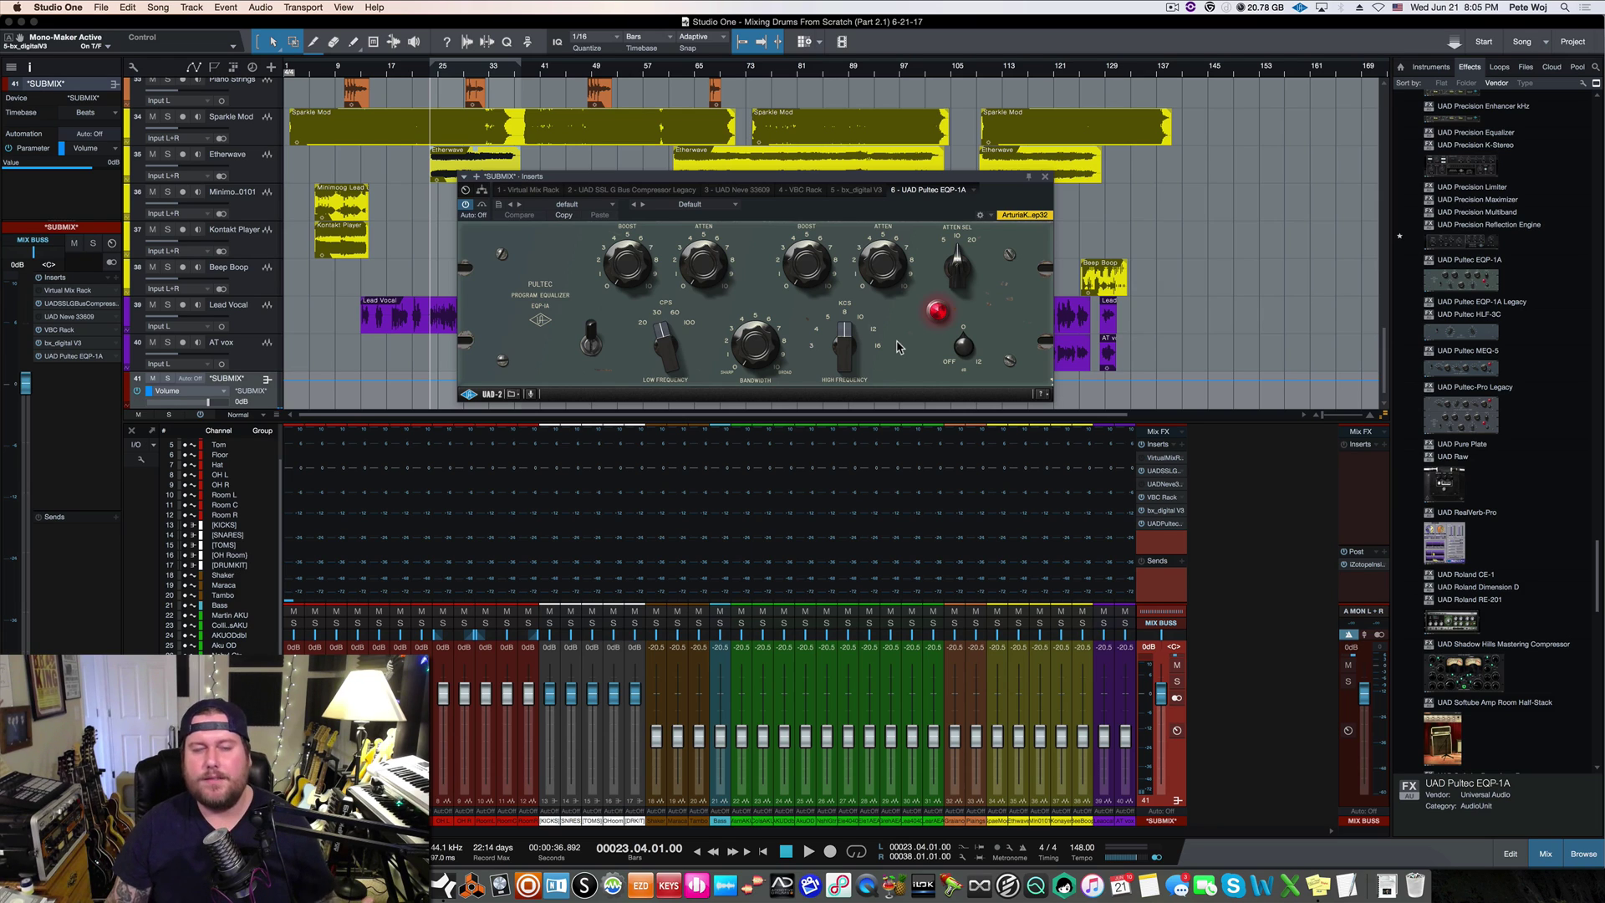
# Close the Pultec EQP-1A window and collapse the Universal Audio folder in the effects list
pyautogui.click(1045, 176)
pyautogui.scroll(10, 1507, 394)
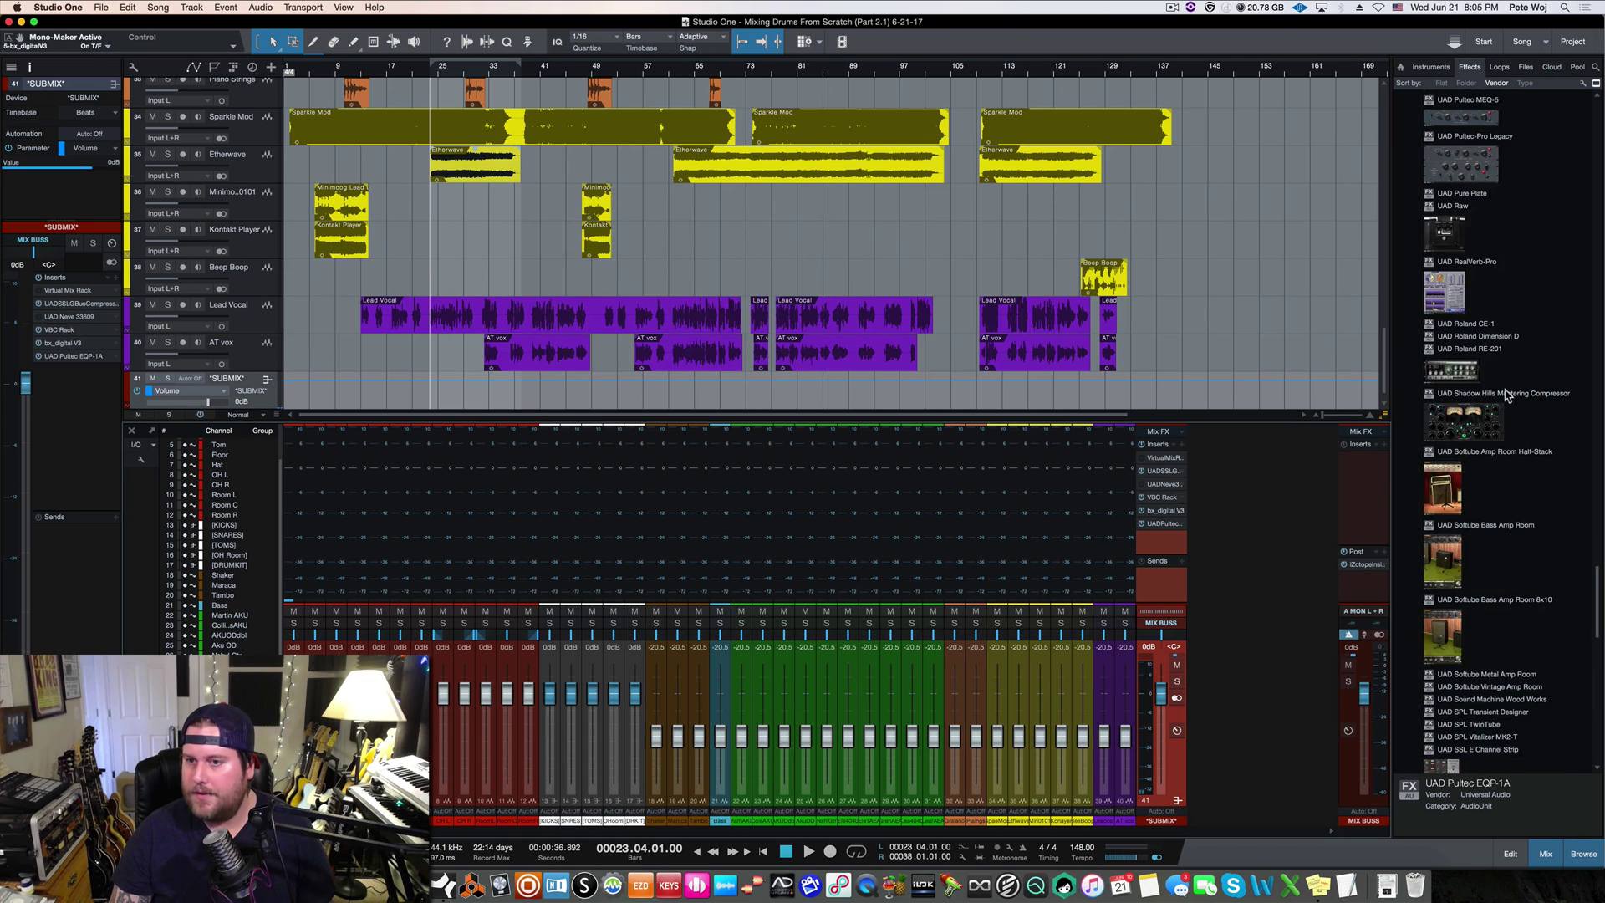
pyautogui.scroll(8, 1496, 334)
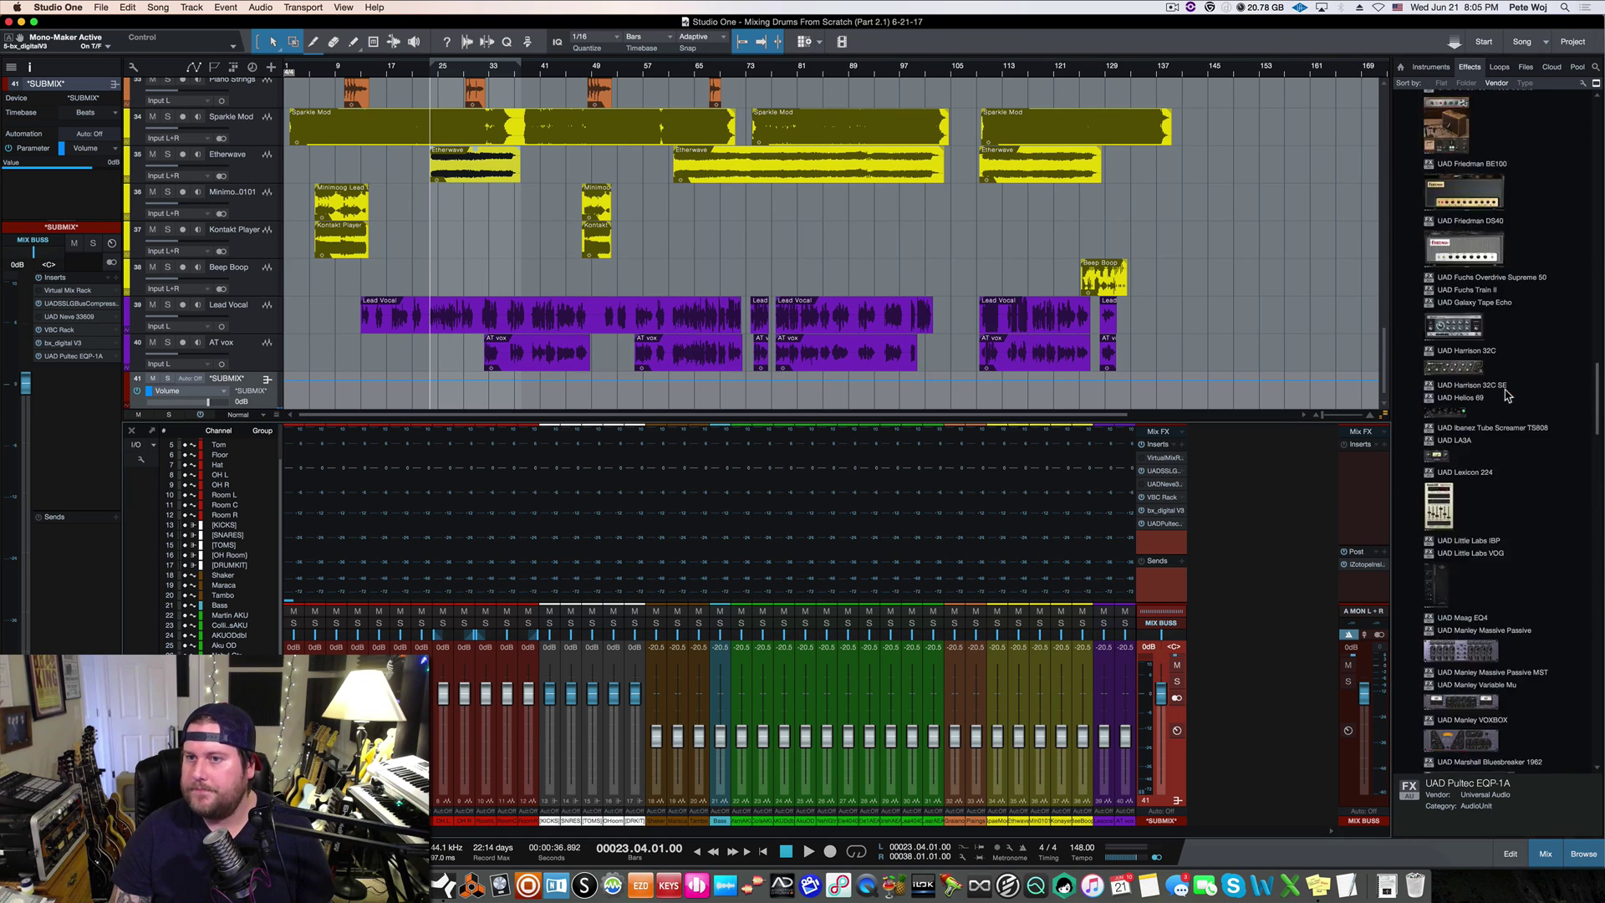
pyautogui.click(1458, 222)
pyautogui.scroll(2, 1486, 224)
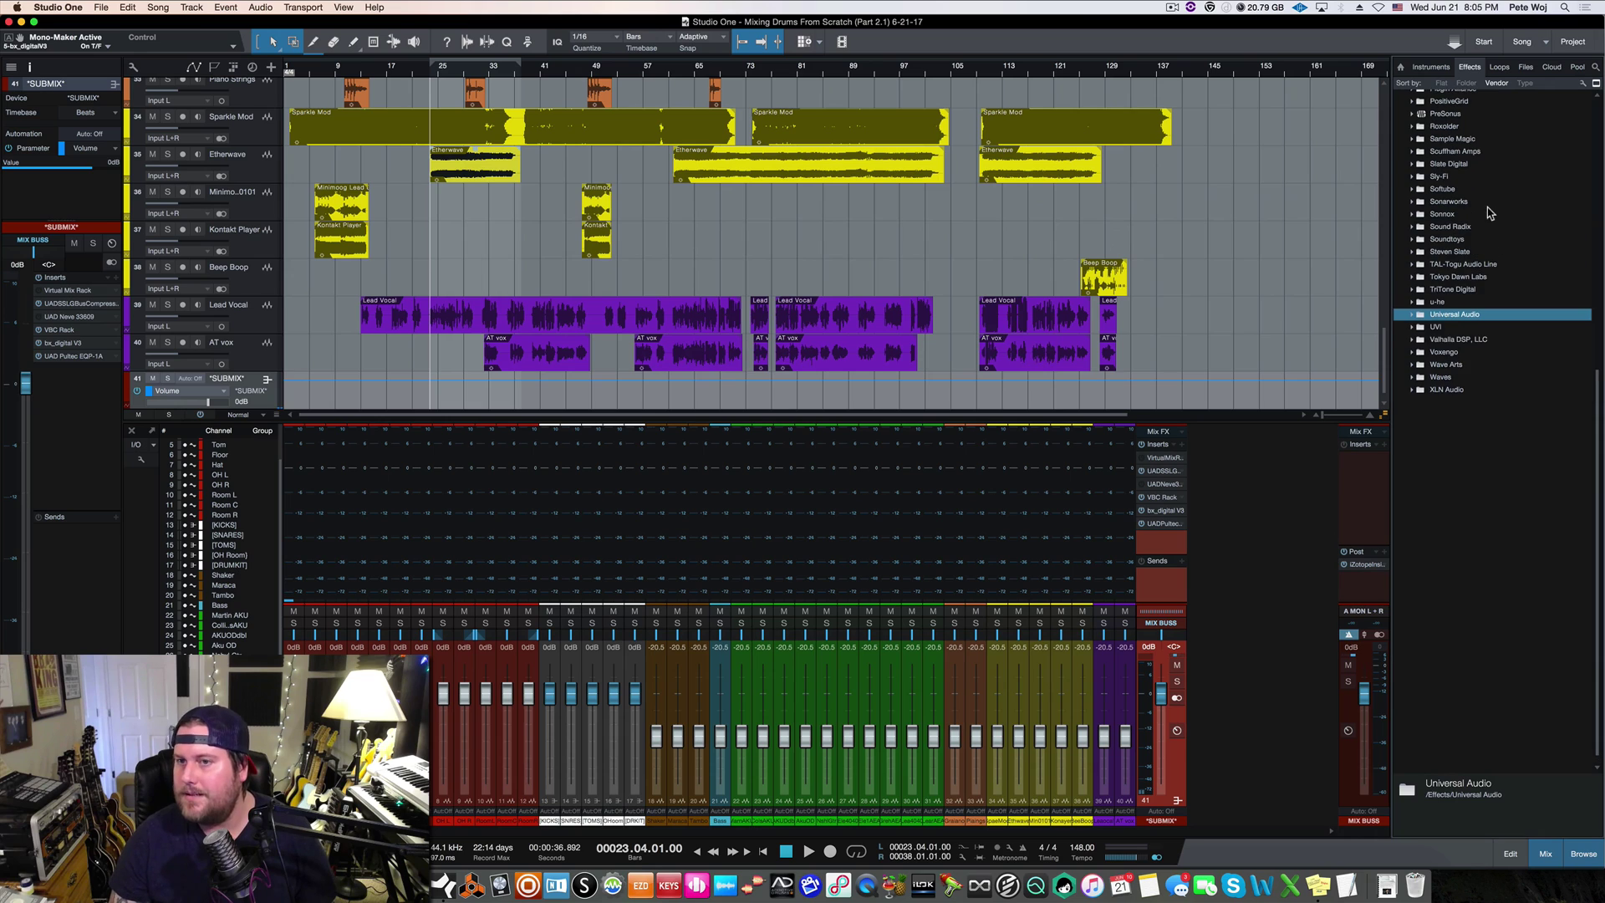
# Insert the Softube Drawmer S73 on *SUBMIX* after the Pultec EQP-1A, then bypass and close it
pyautogui.click(1473, 205)
pyautogui.moveTo(1445, 247); pyautogui.dragTo(1162, 549)
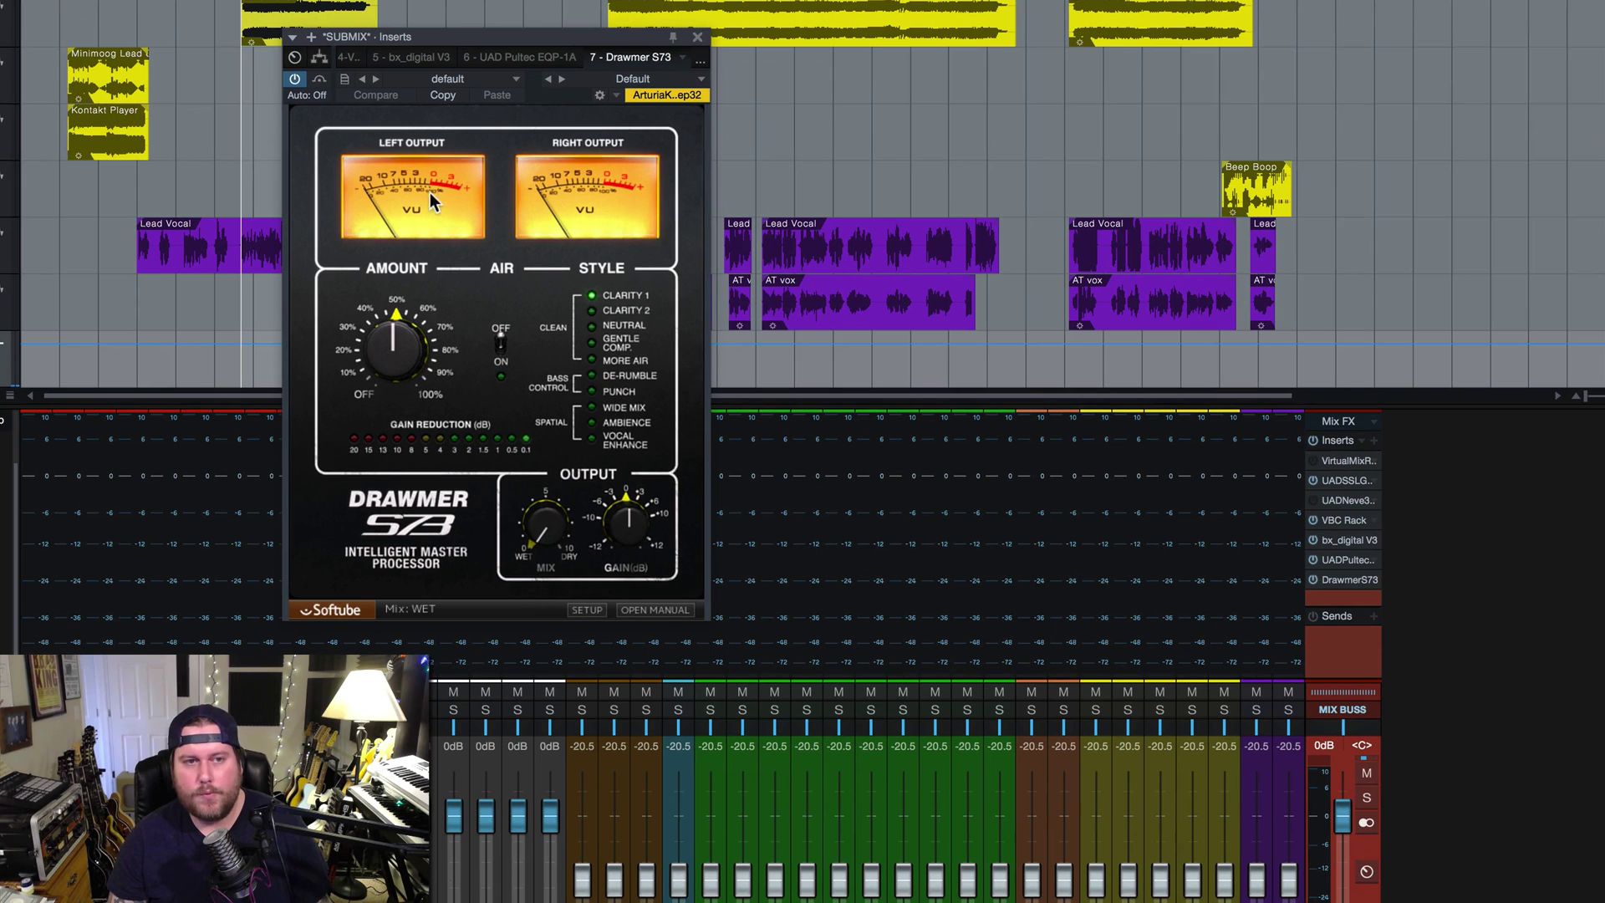
pyautogui.click(294, 78)
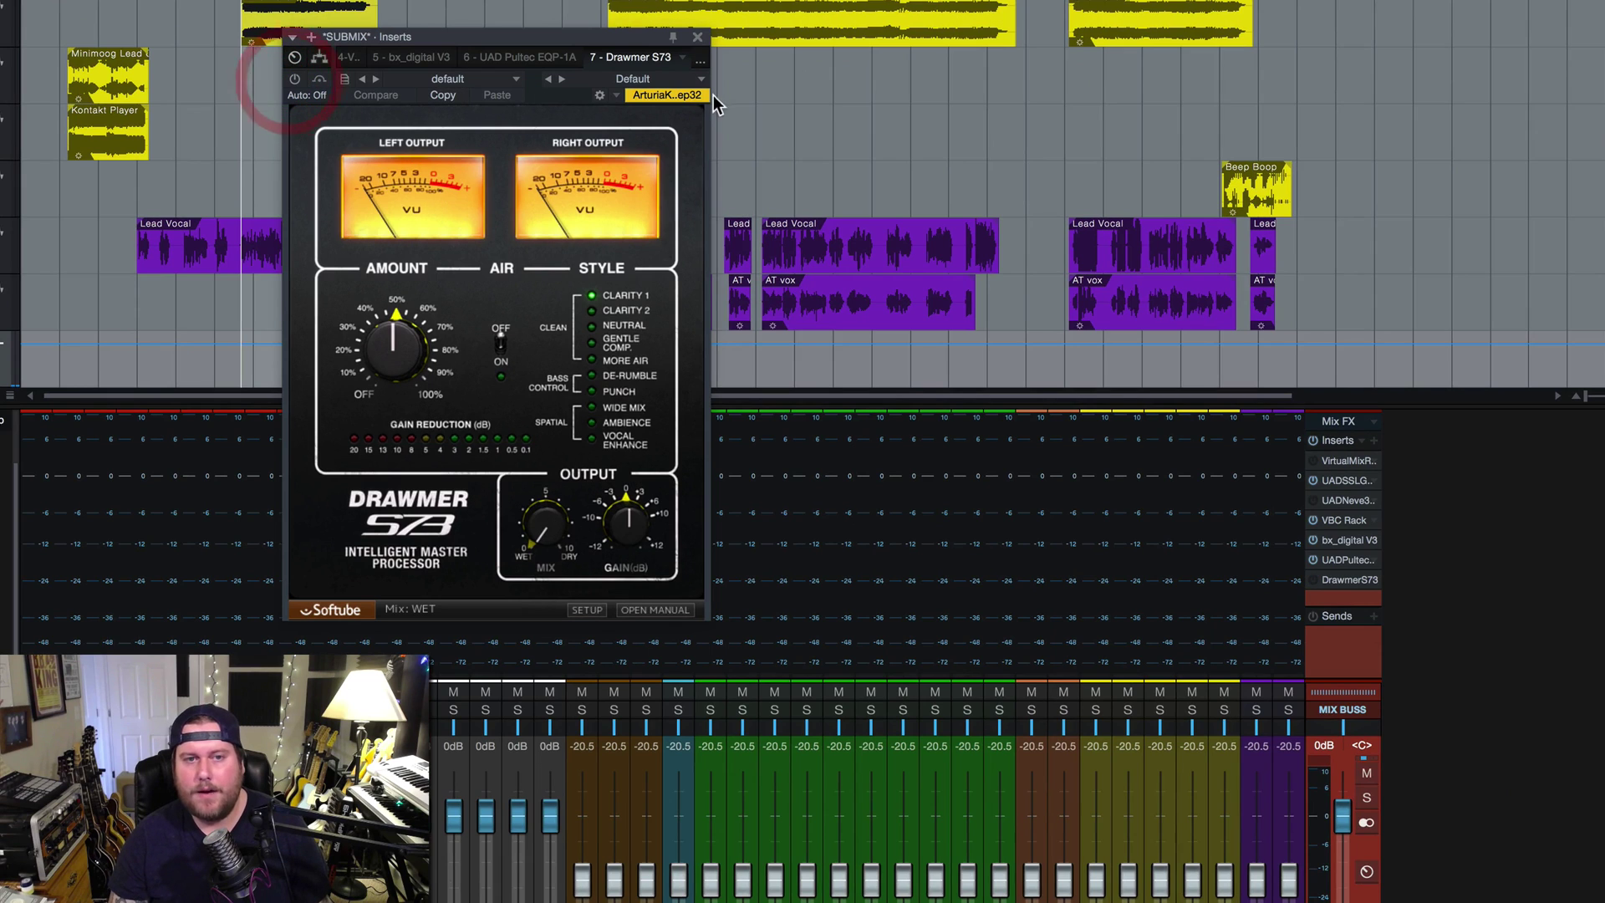
pyautogui.click(698, 37)
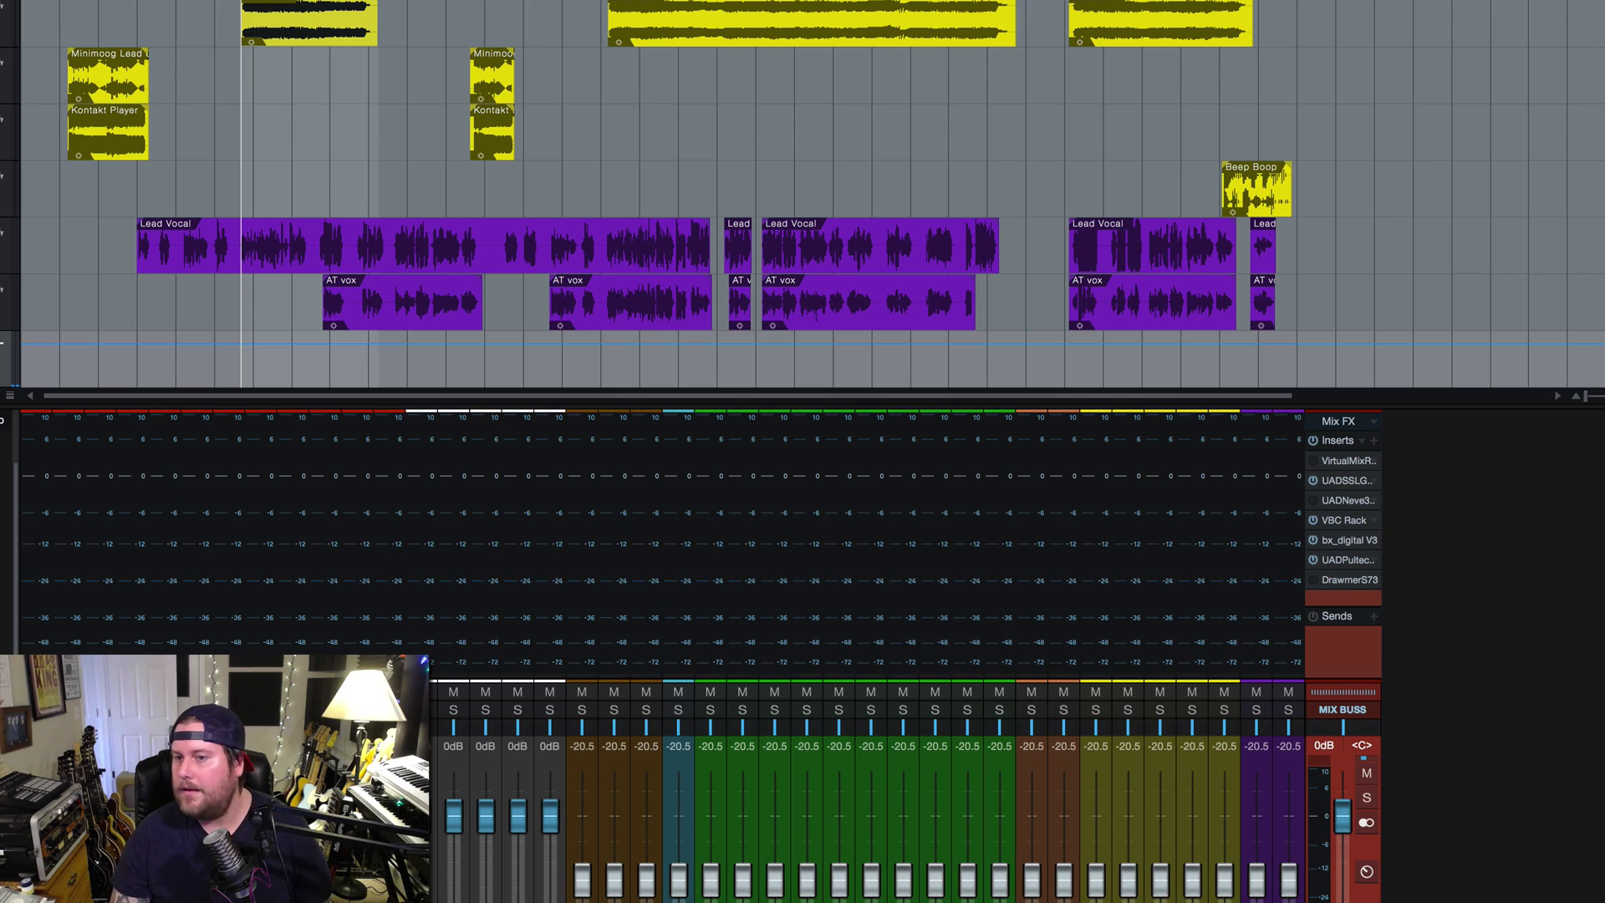
# Insert the Sonnox Oxford Limiter on *SUBMIX* after the Drawmer S73 and turn off its Safe Mode
pyautogui.moveTo(1535, 597); pyautogui.dragTo(1345, 600)
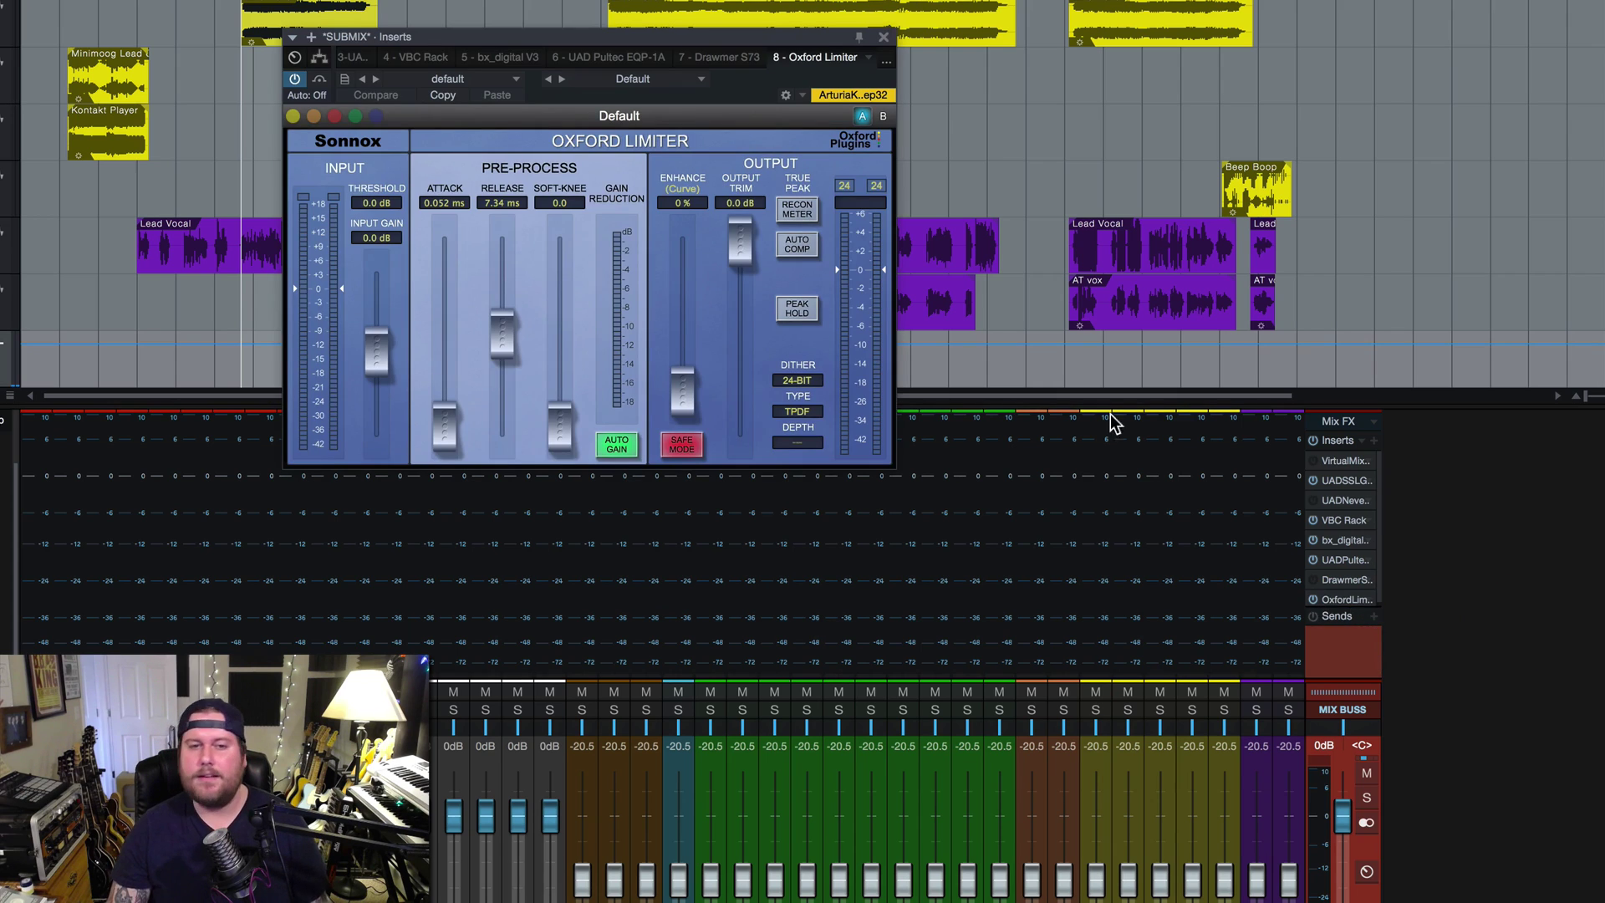
pyautogui.click(693, 451)
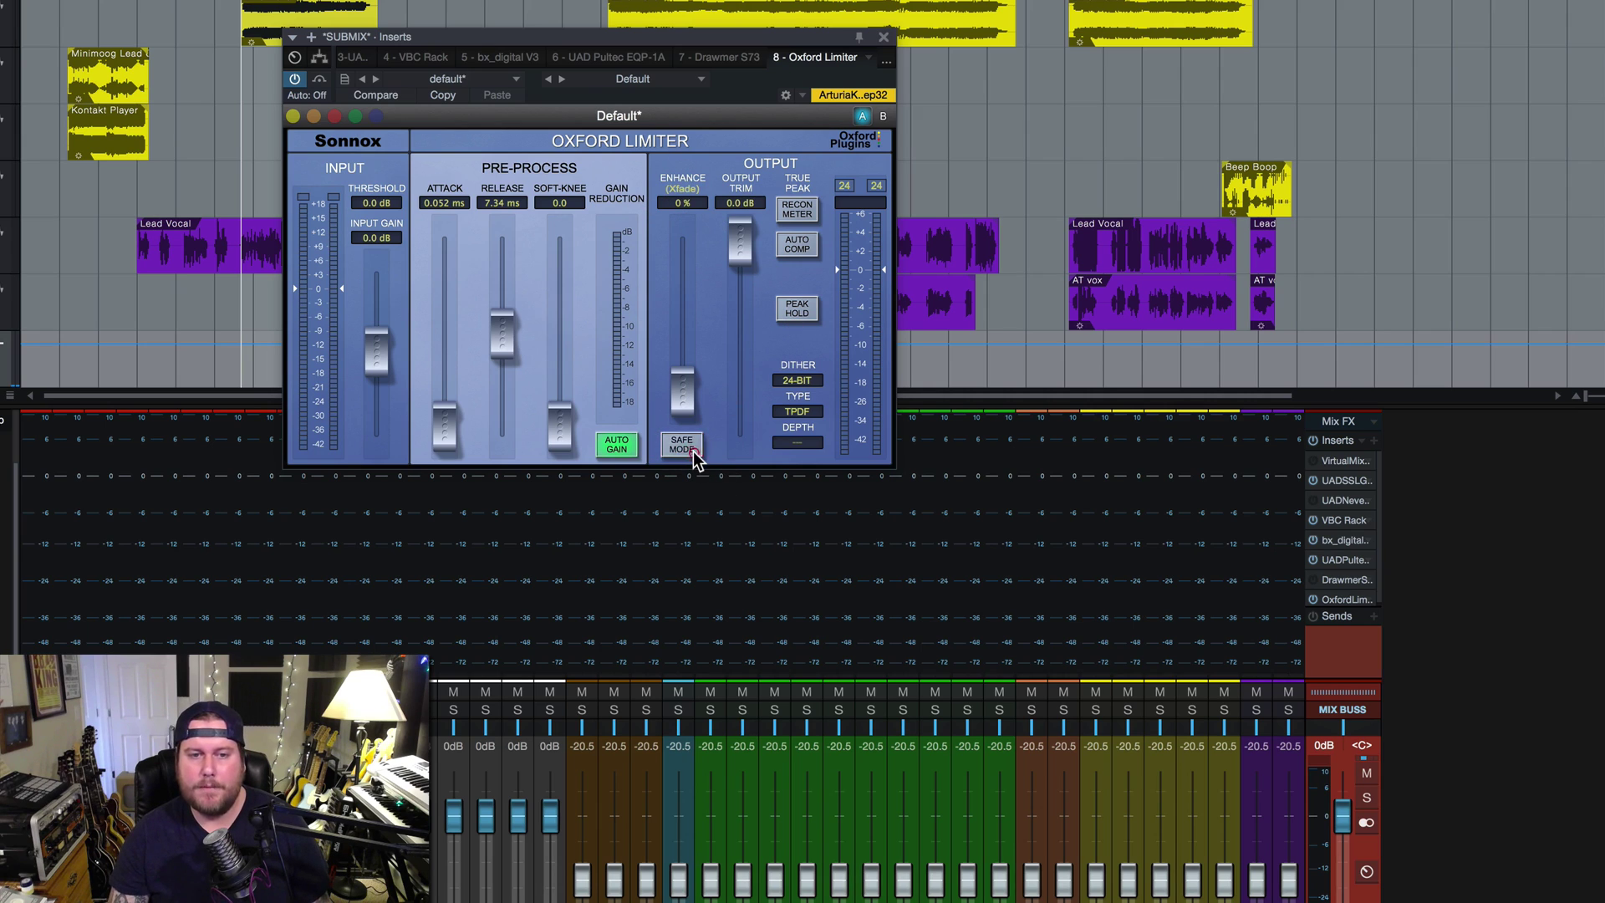
# Set the Oxford Limiter to 0.052 ms release, 0.104 ms attack and -0.358 dB output trim, then bypass and close it
pyautogui.moveTo(502, 334); pyautogui.dragTo(494, 559)
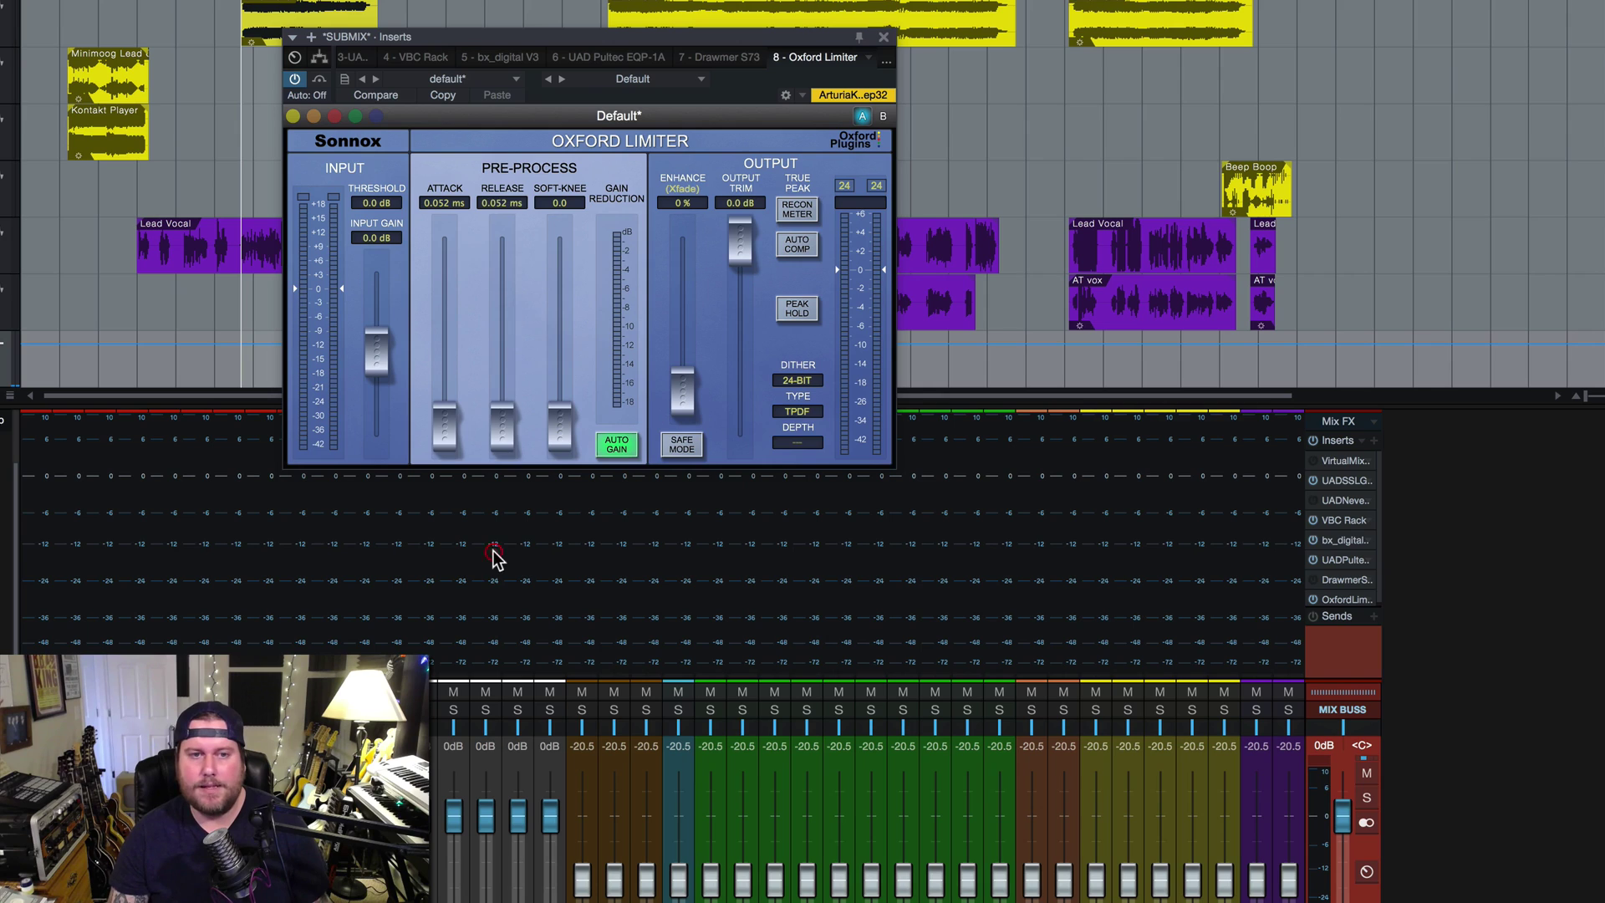
pyautogui.moveTo(435, 394); pyautogui.dragTo(438, 379)
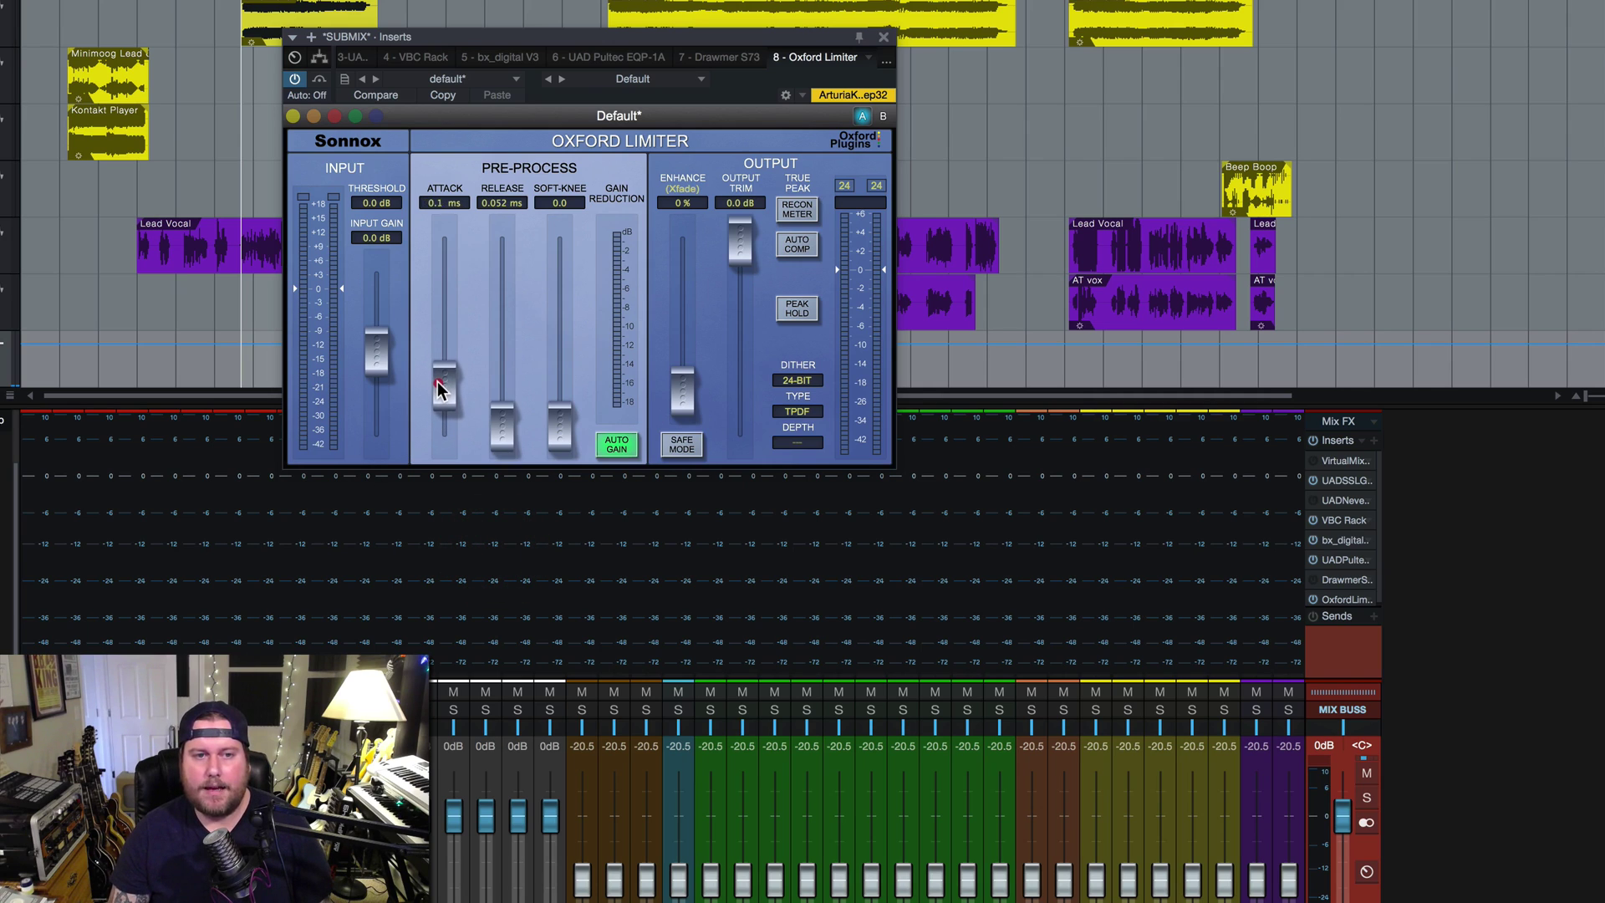
pyautogui.click(438, 385)
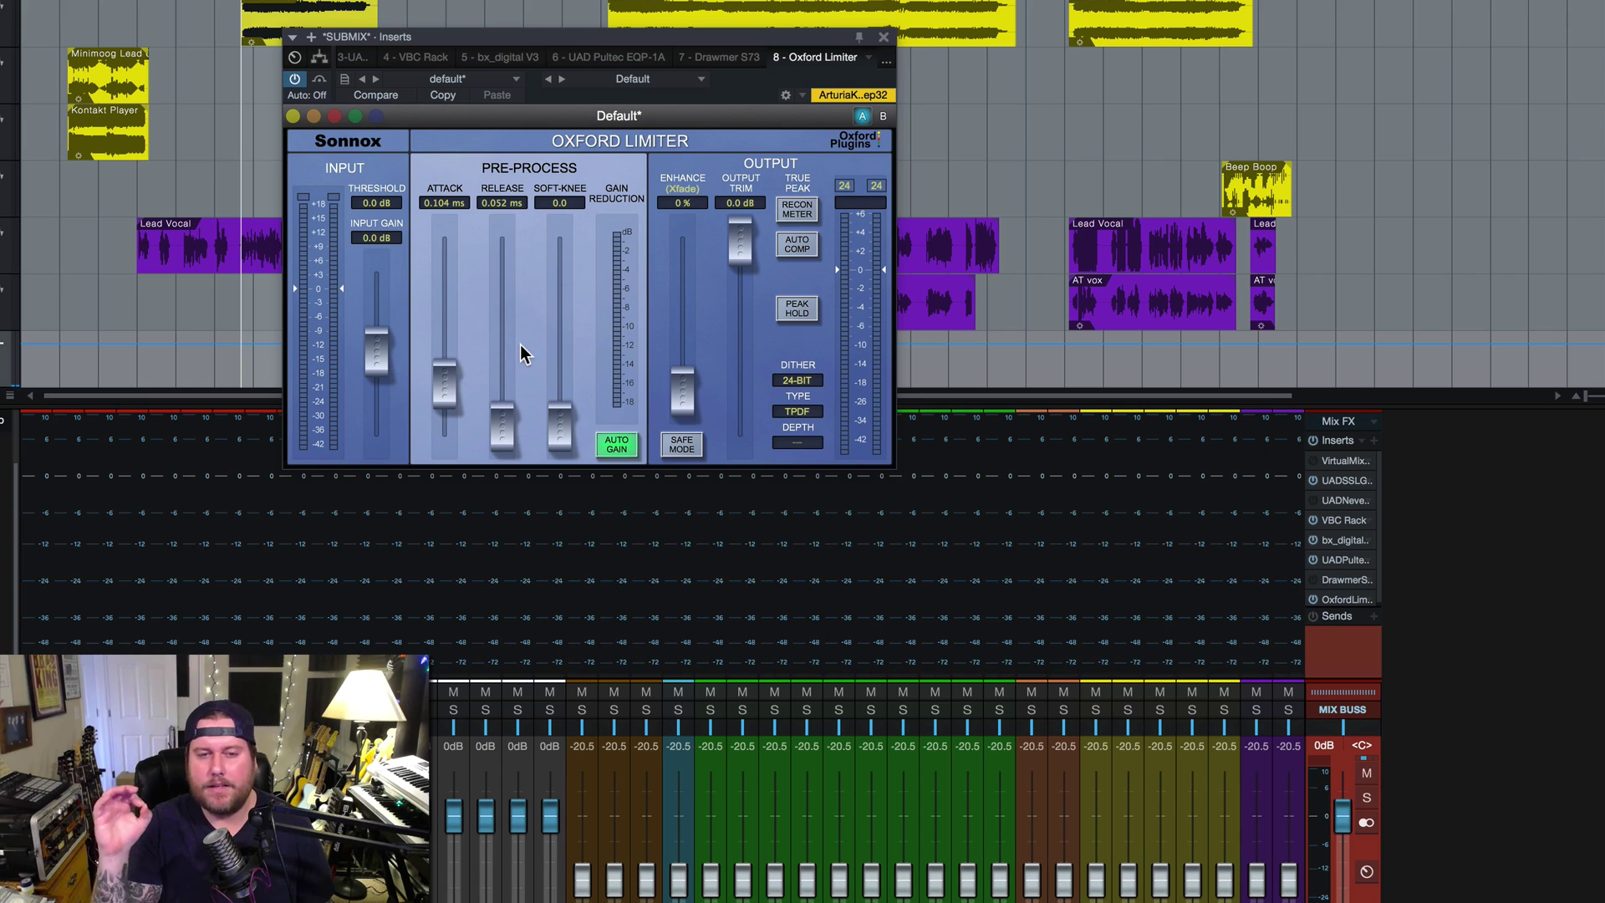
pyautogui.moveTo(738, 254); pyautogui.dragTo(737, 284)
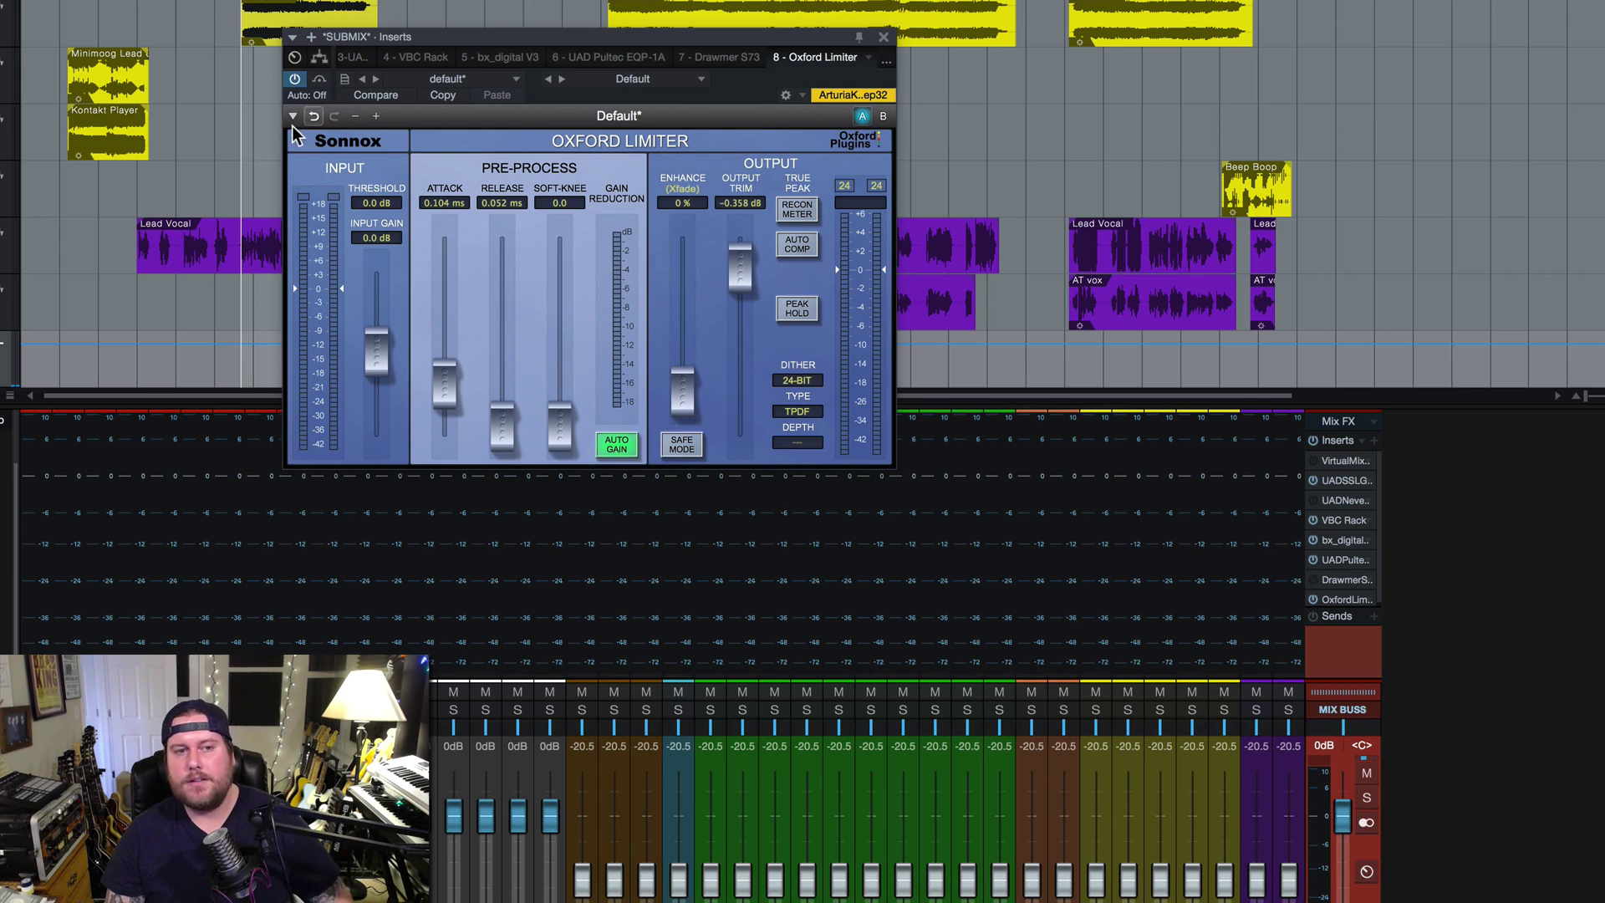
pyautogui.click(296, 80)
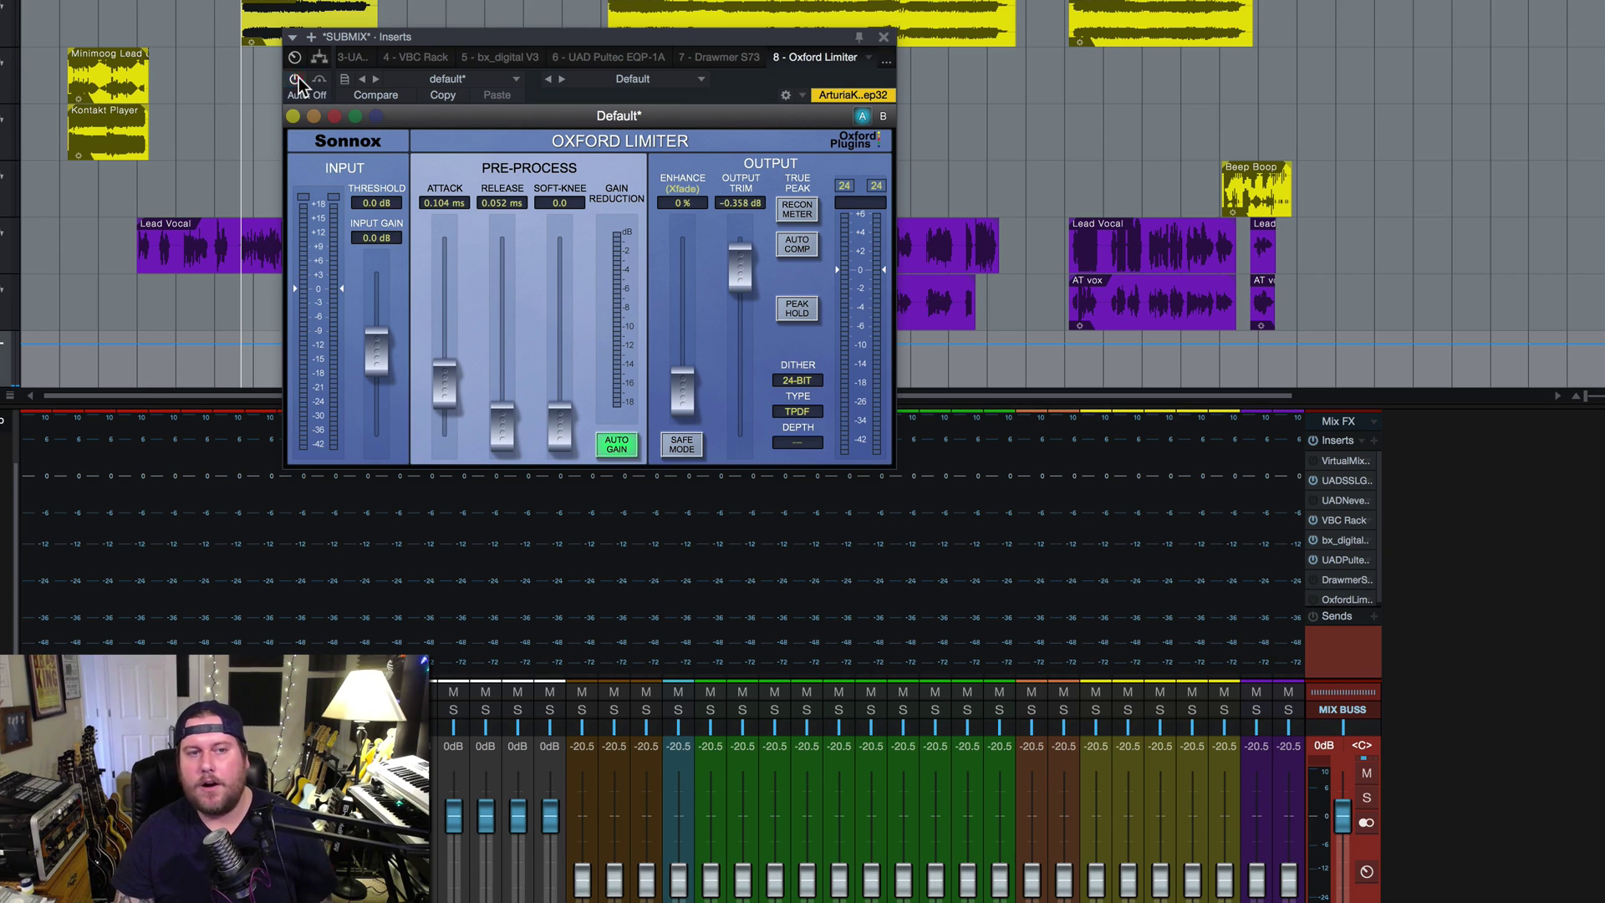
pyautogui.click(884, 38)
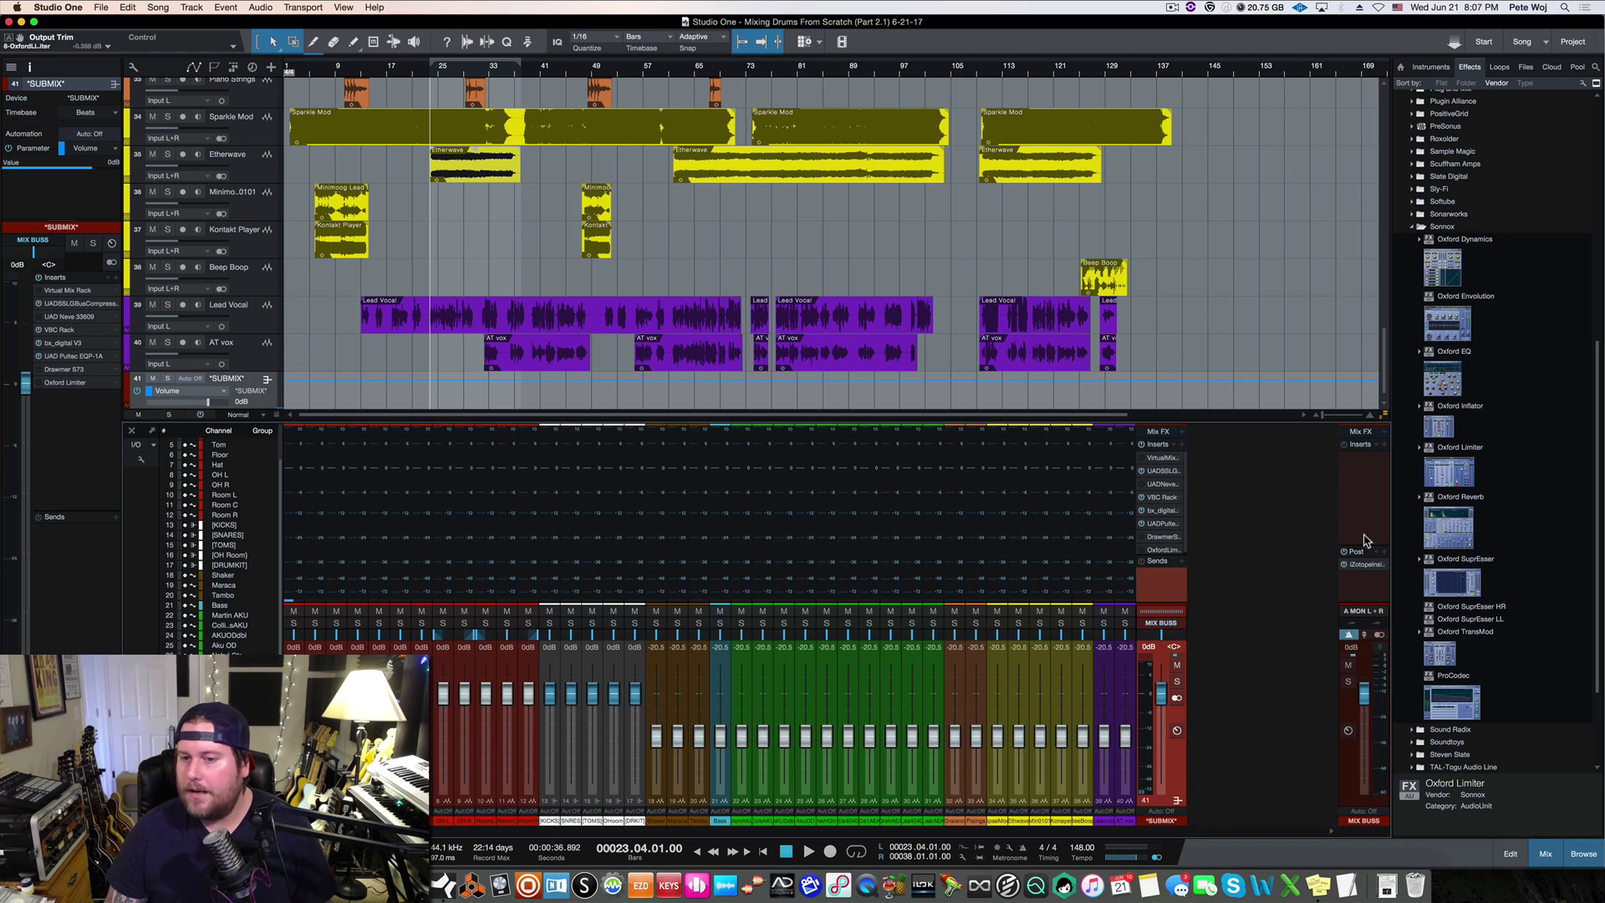
# Enlarge the post-fader insert area of the main output strip and collapse the Sonnox folder in the effects list
pyautogui.moveTo(1367, 544); pyautogui.dragTo(1368, 520)
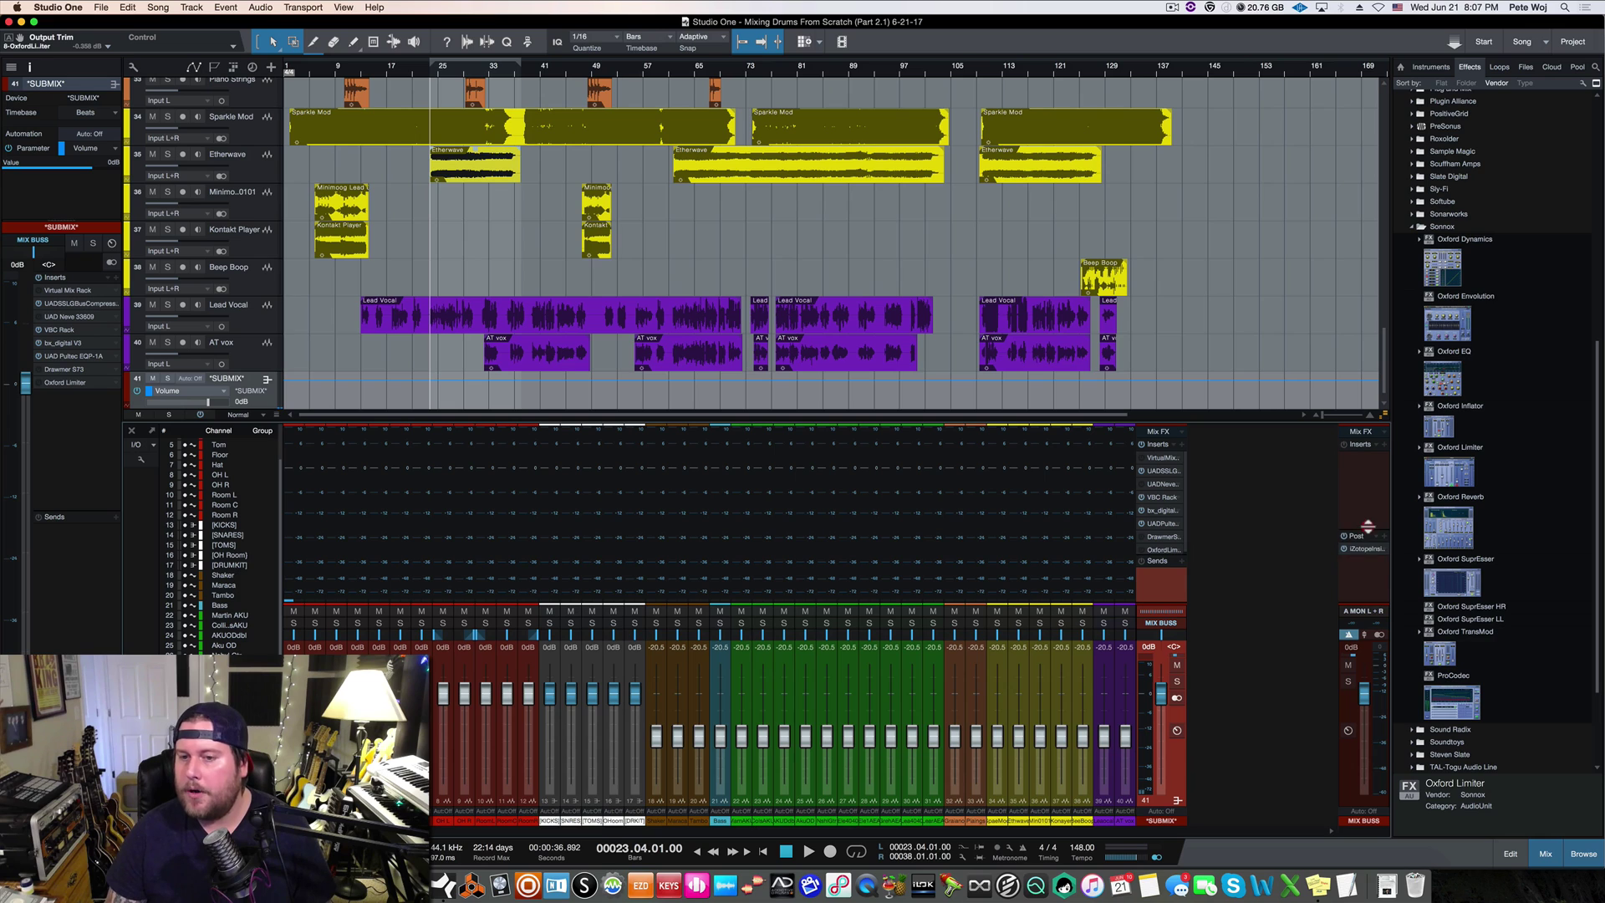
pyautogui.click(1450, 228)
pyautogui.scroll(10, 1471, 293)
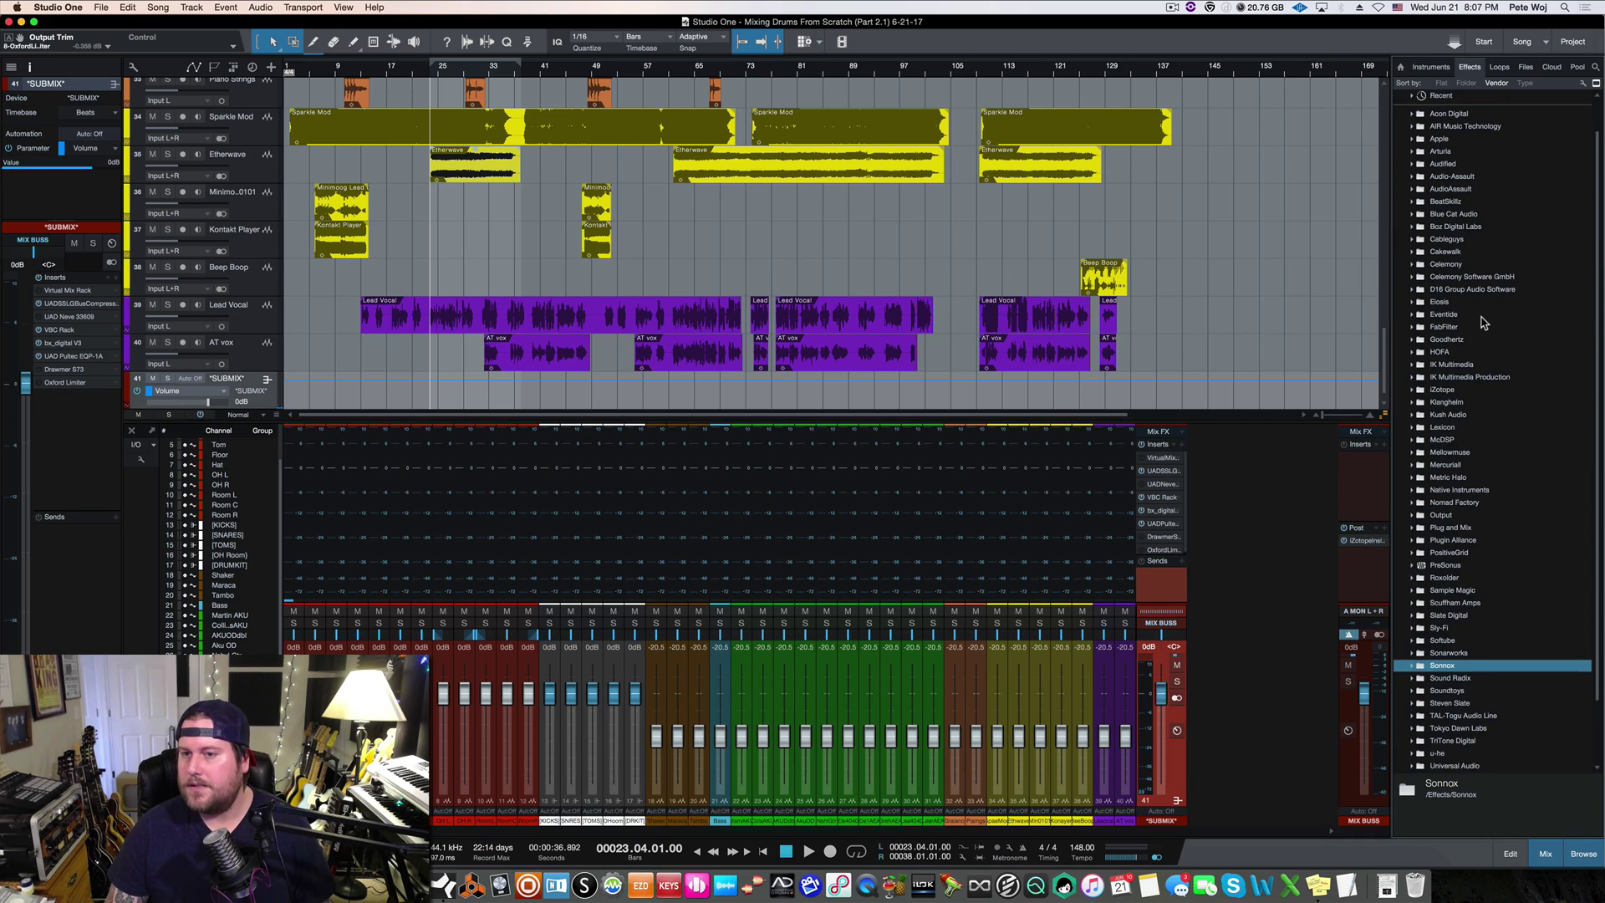
# Insert the Blue Cat BC DP Meter Pro 4 (Stereo) post-fader on the main output after iZotope Insight, then close it and collapse its folder
pyautogui.scroll(-1, 1484, 323)
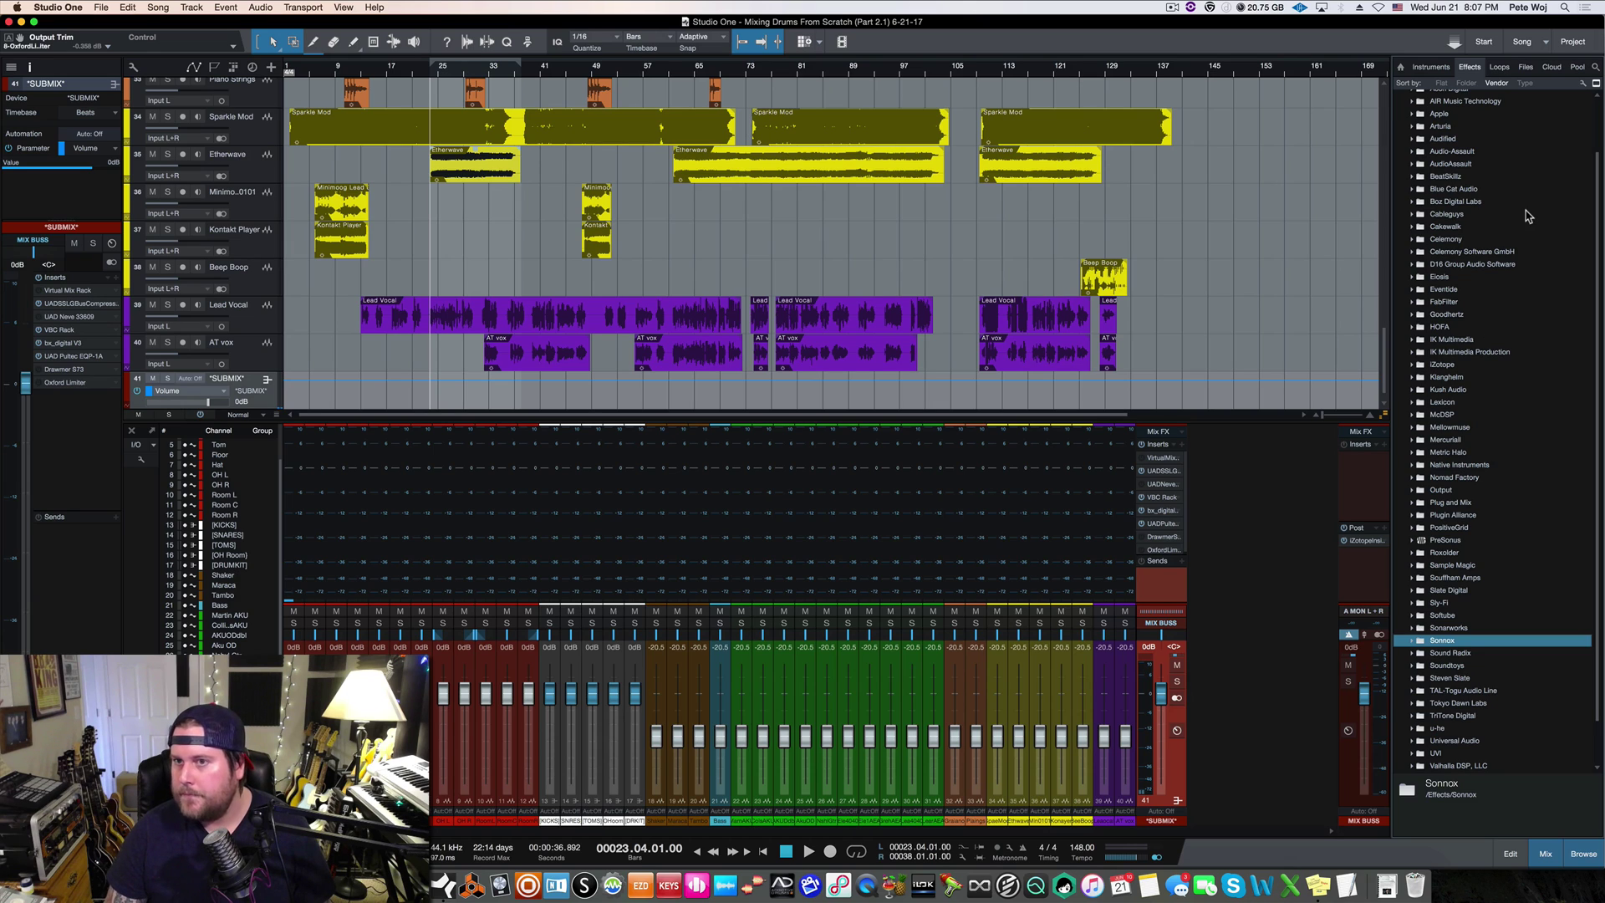
pyautogui.scroll(3, 1528, 219)
pyautogui.click(1494, 253)
pyautogui.click(1495, 253)
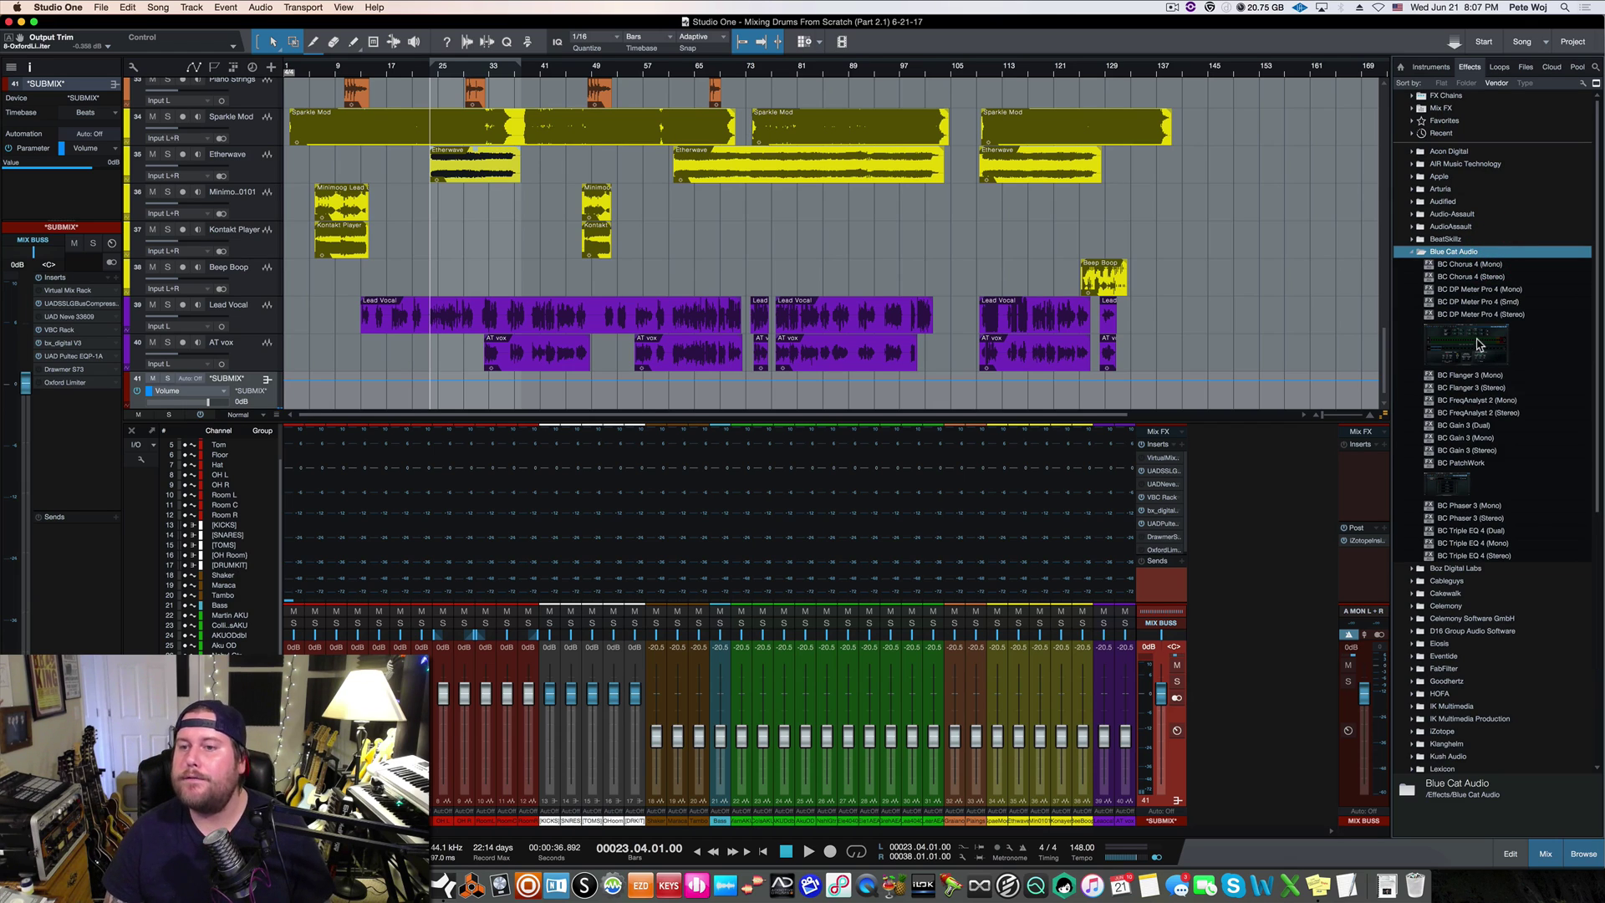
pyautogui.moveTo(1471, 344); pyautogui.dragTo(1365, 555)
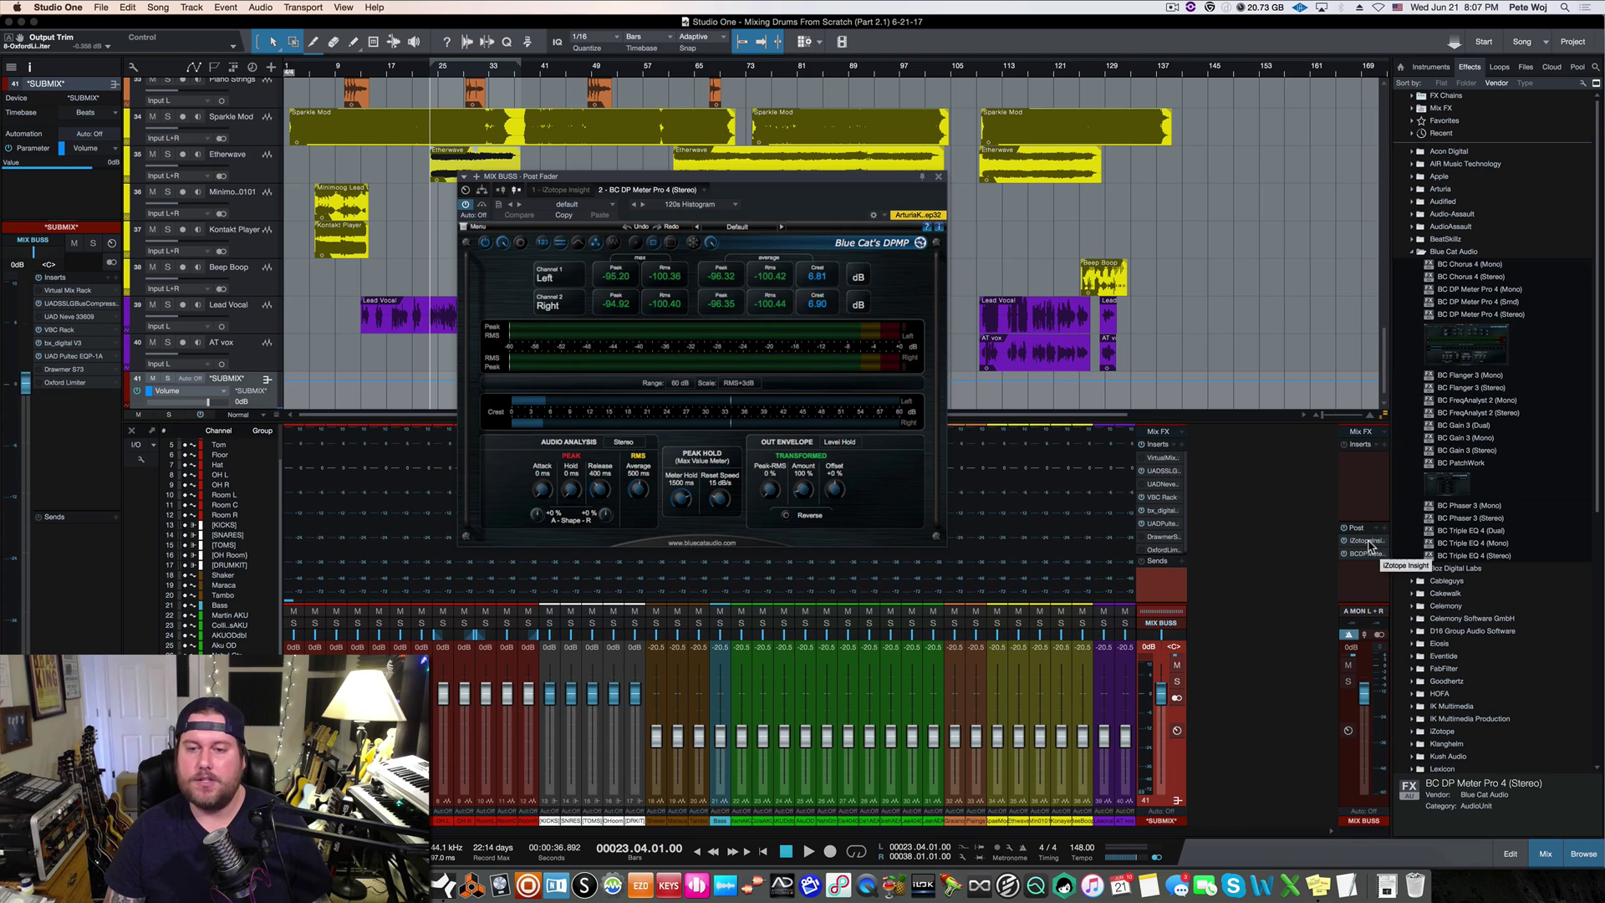
pyautogui.click(562, 189)
pyautogui.click(669, 190)
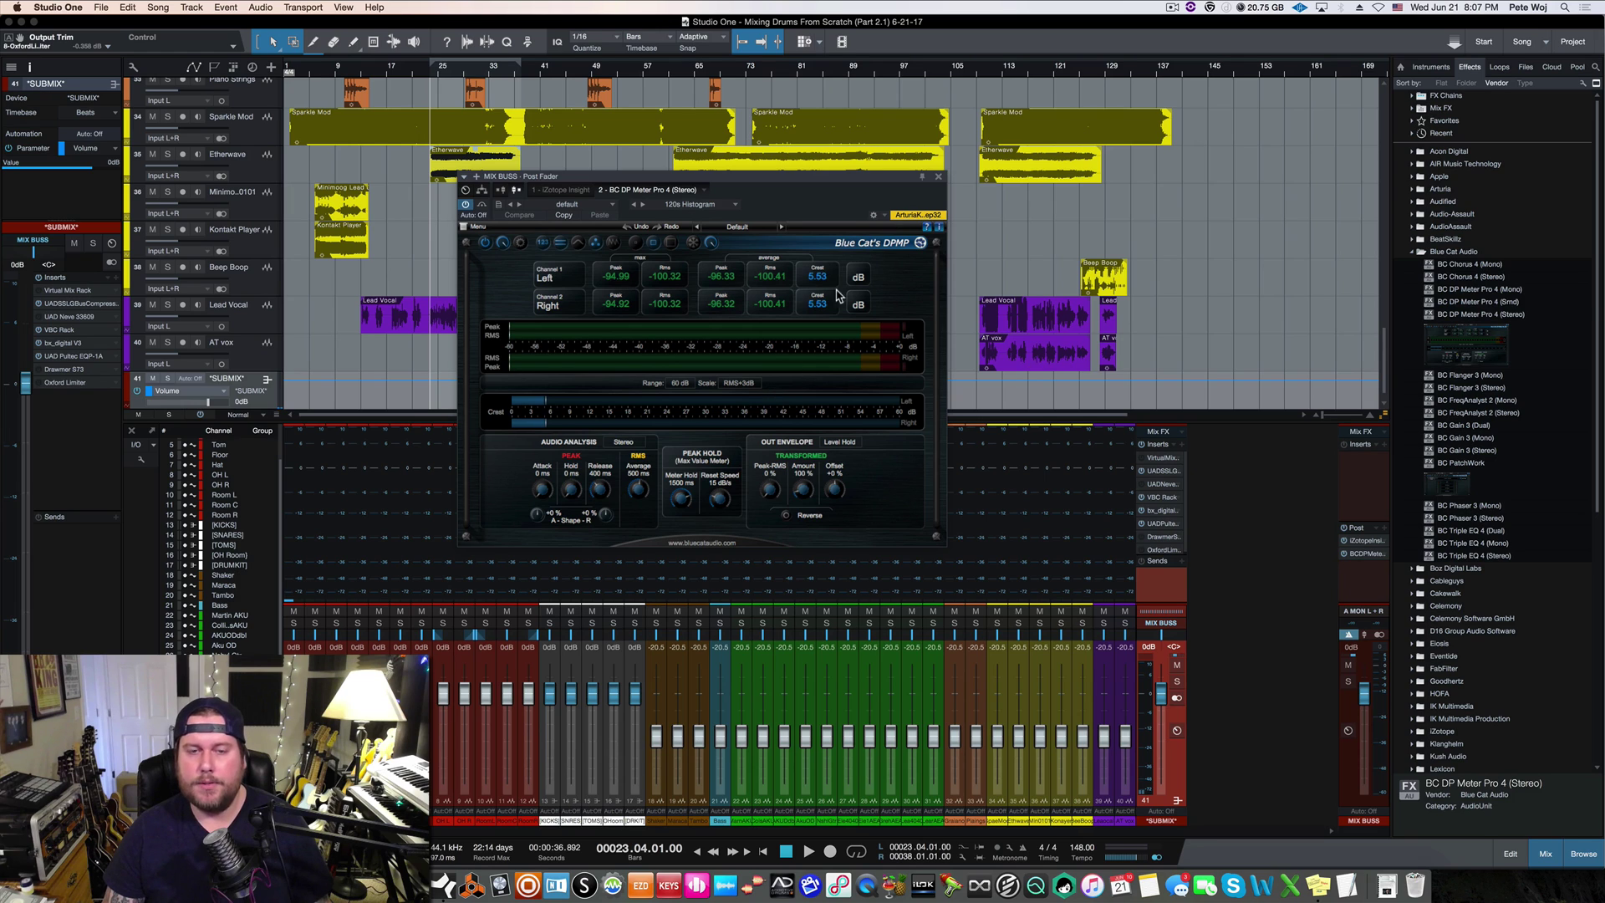
pyautogui.click(937, 176)
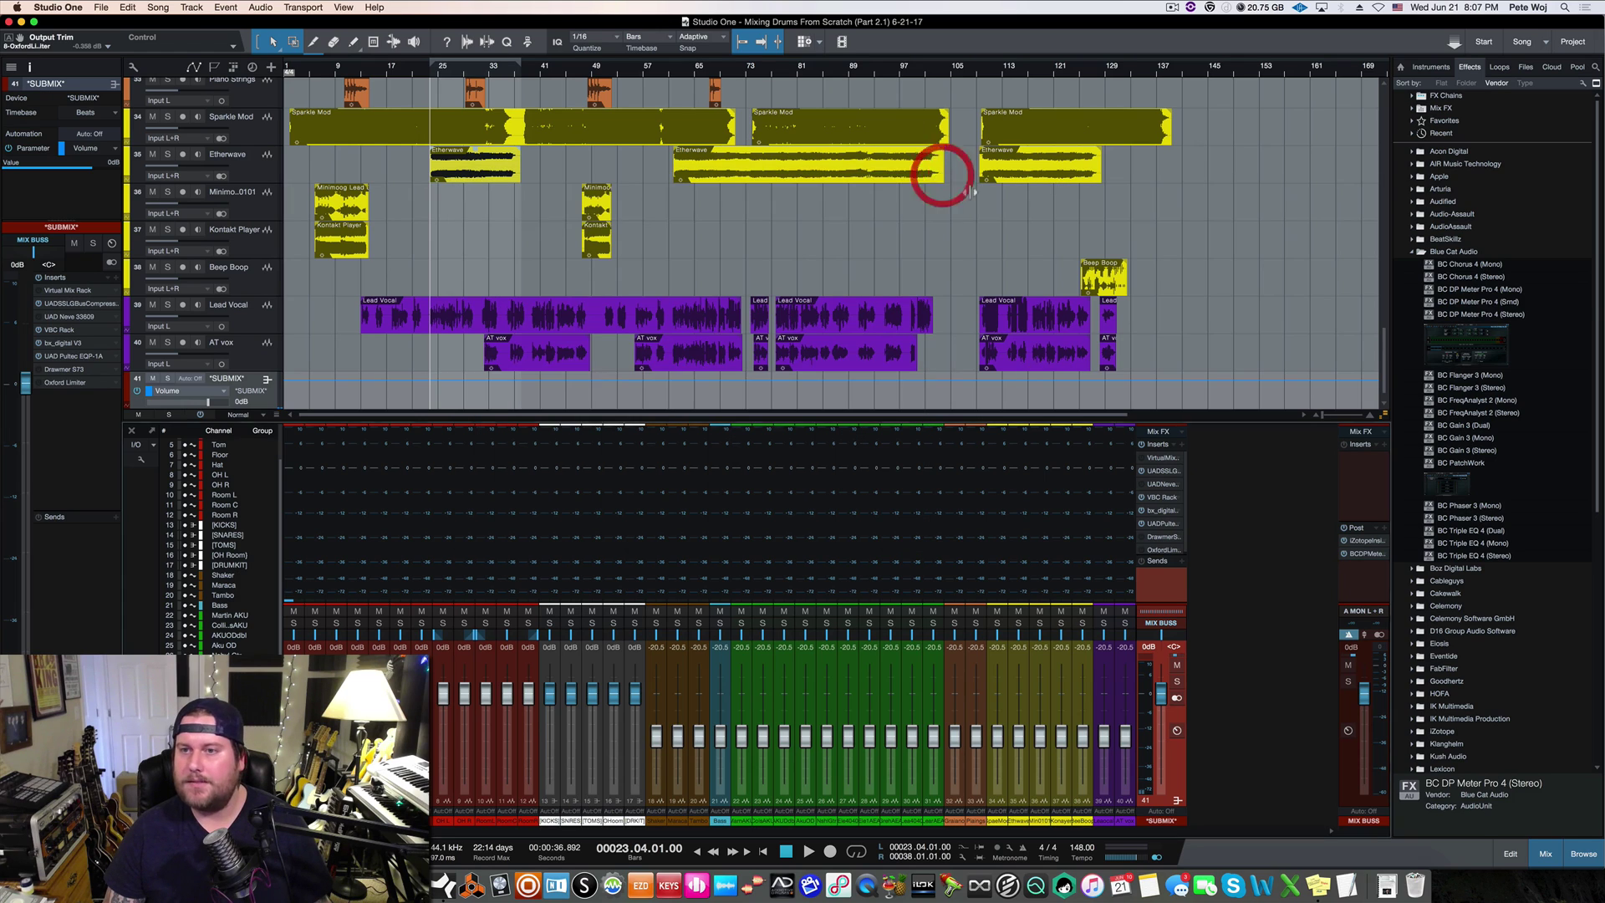
pyautogui.click(1464, 253)
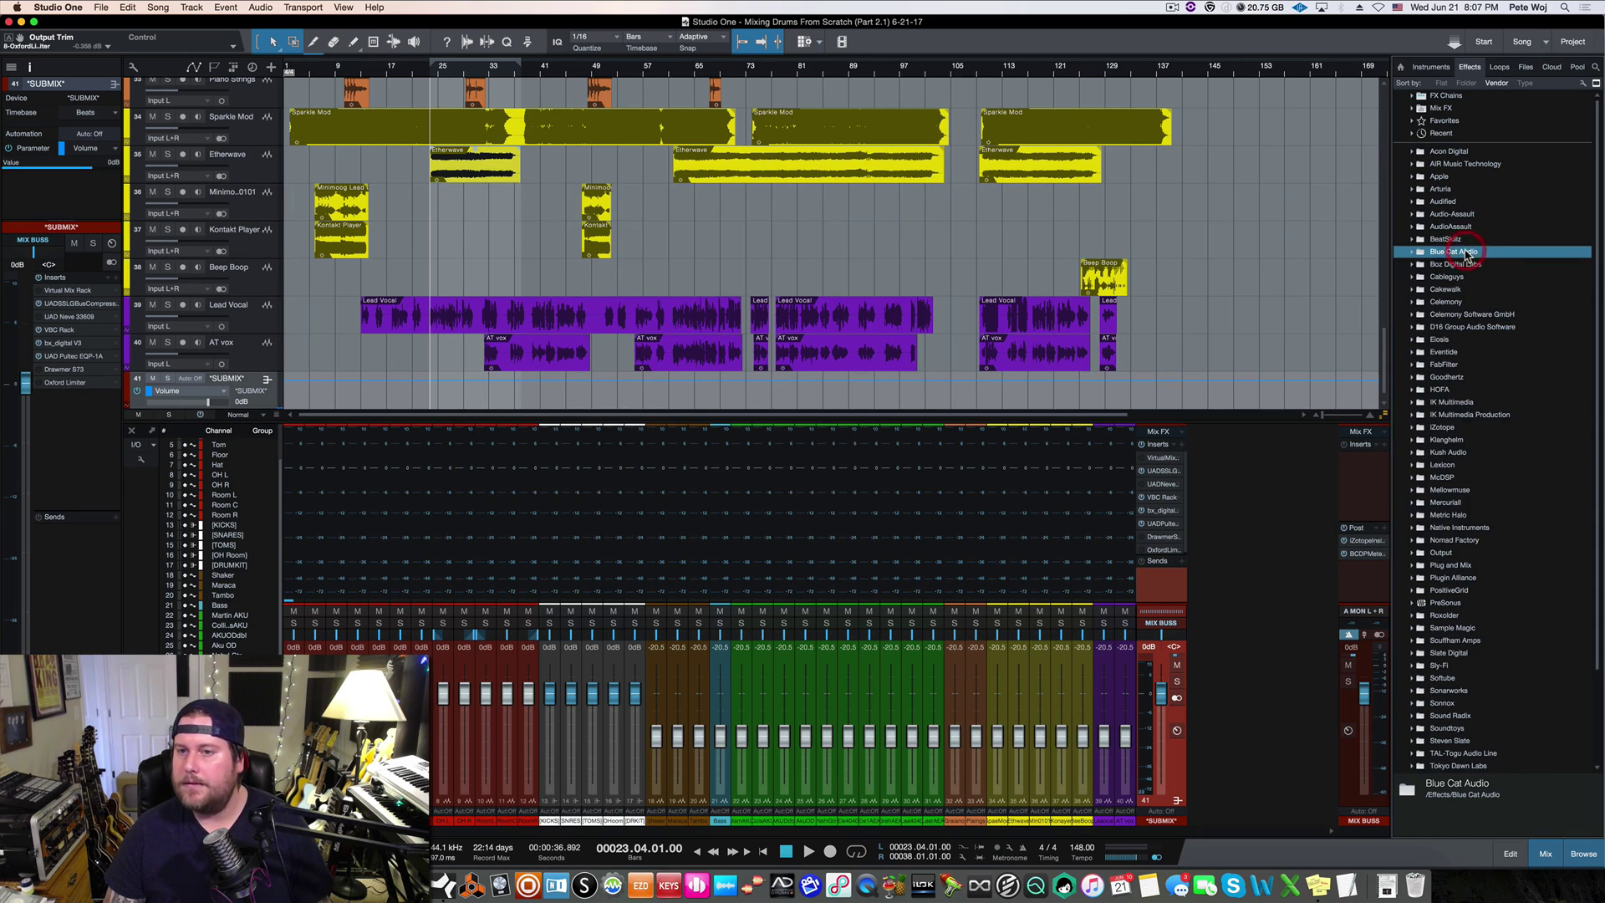
# Review the Virtual Mix Rack and SSL G Bus Compressor Legacy settings on *SUBMIX*, closing each plug-in window after viewing
pyautogui.click(1165, 458)
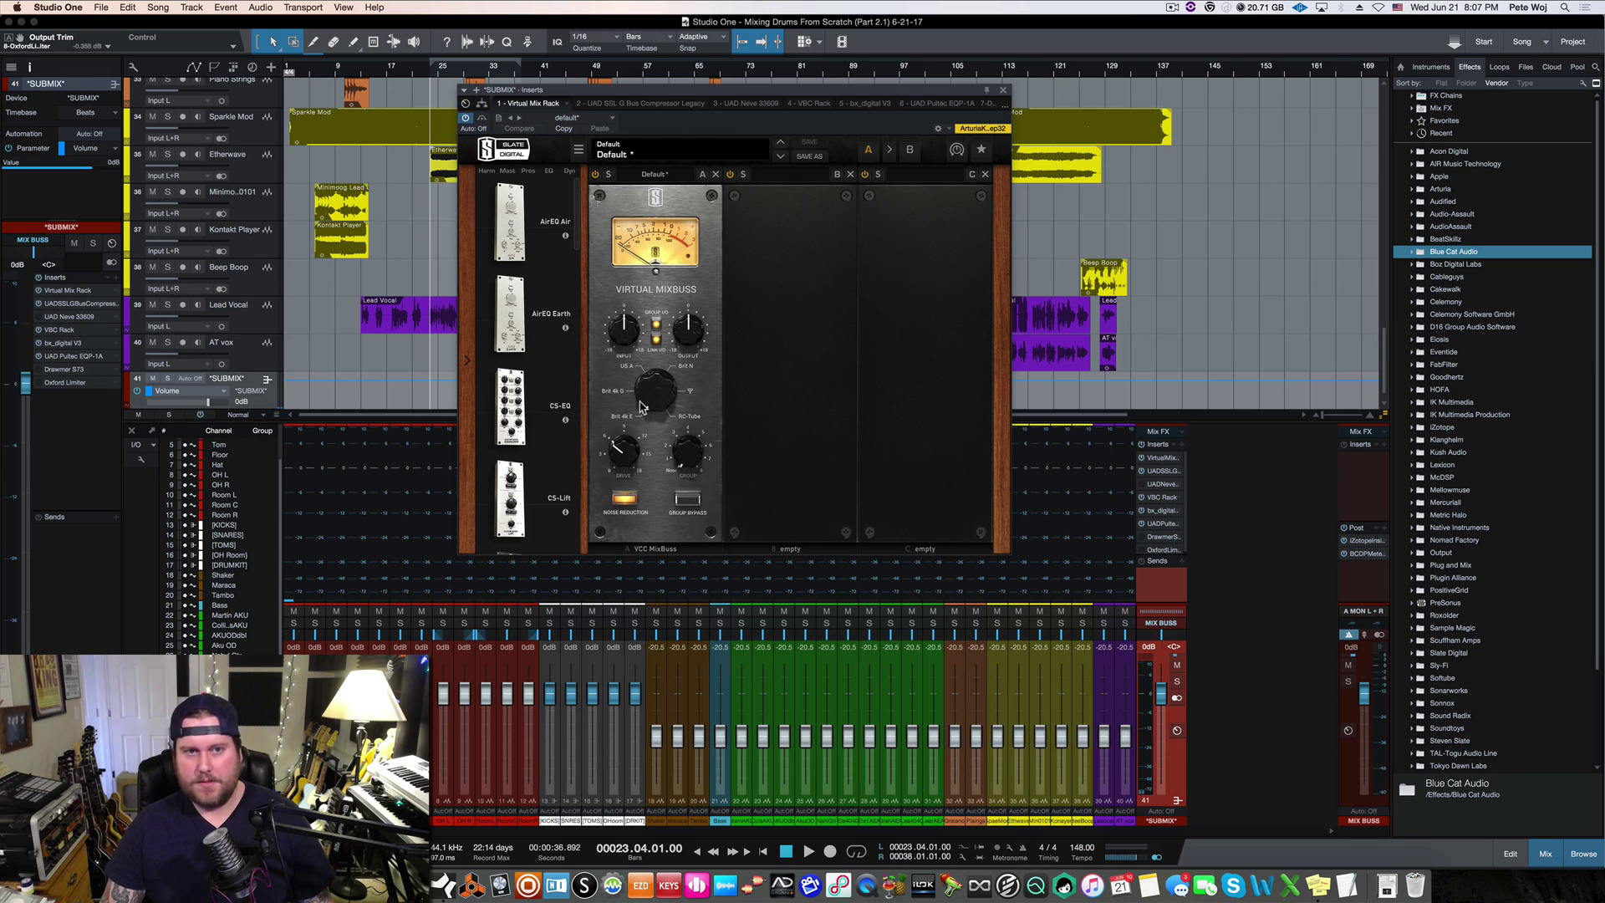
pyautogui.click(1004, 90)
pyautogui.click(1165, 473)
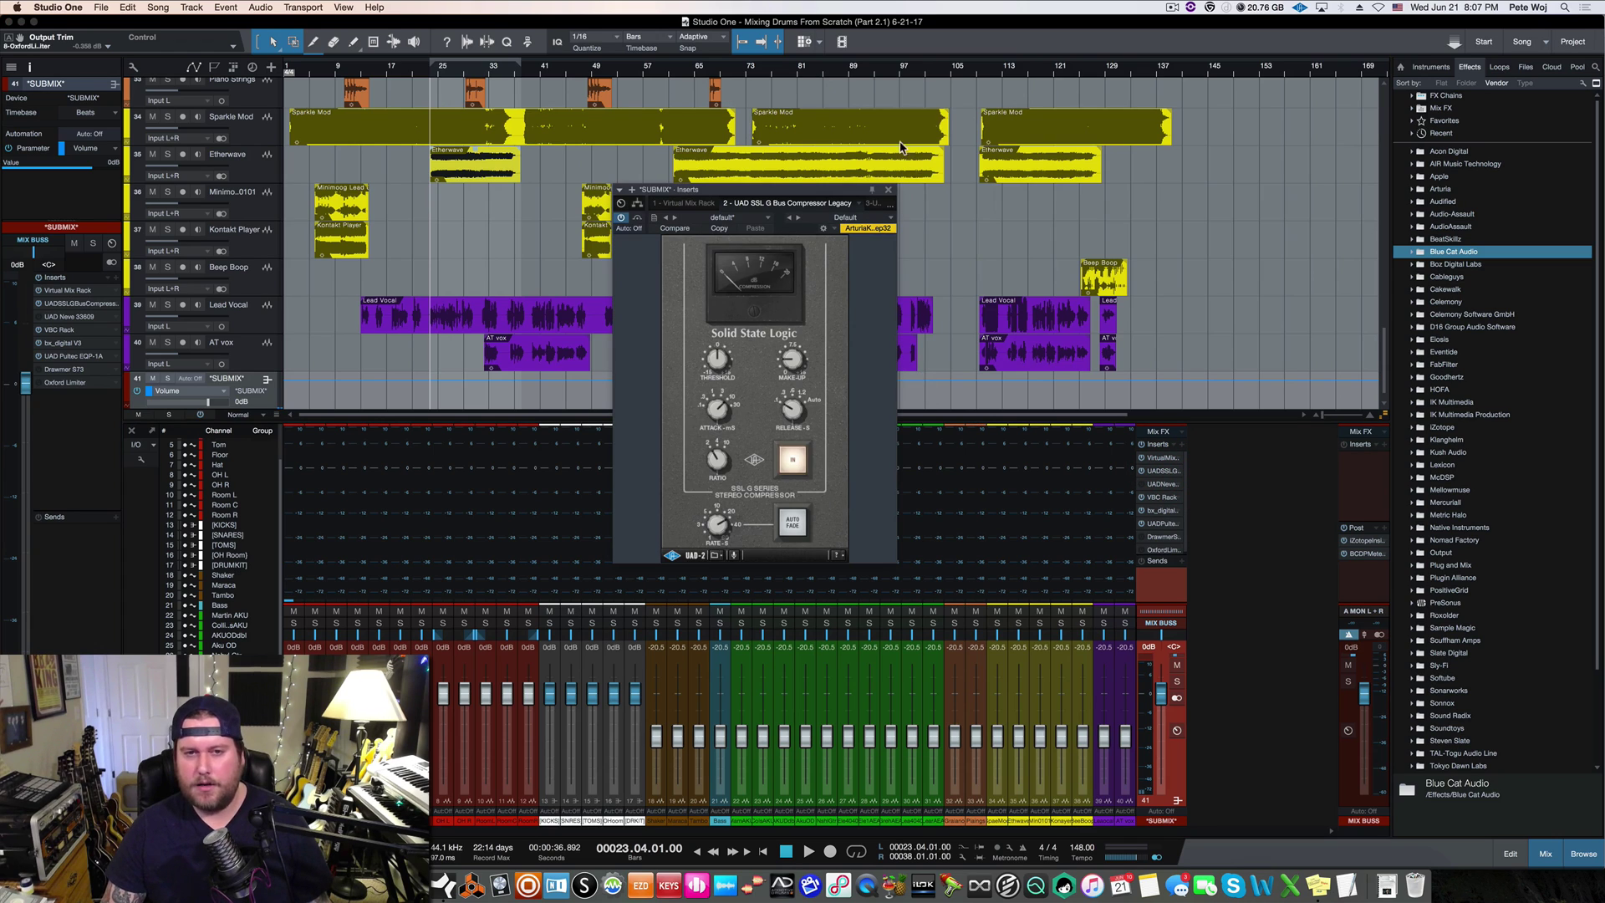
pyautogui.click(888, 190)
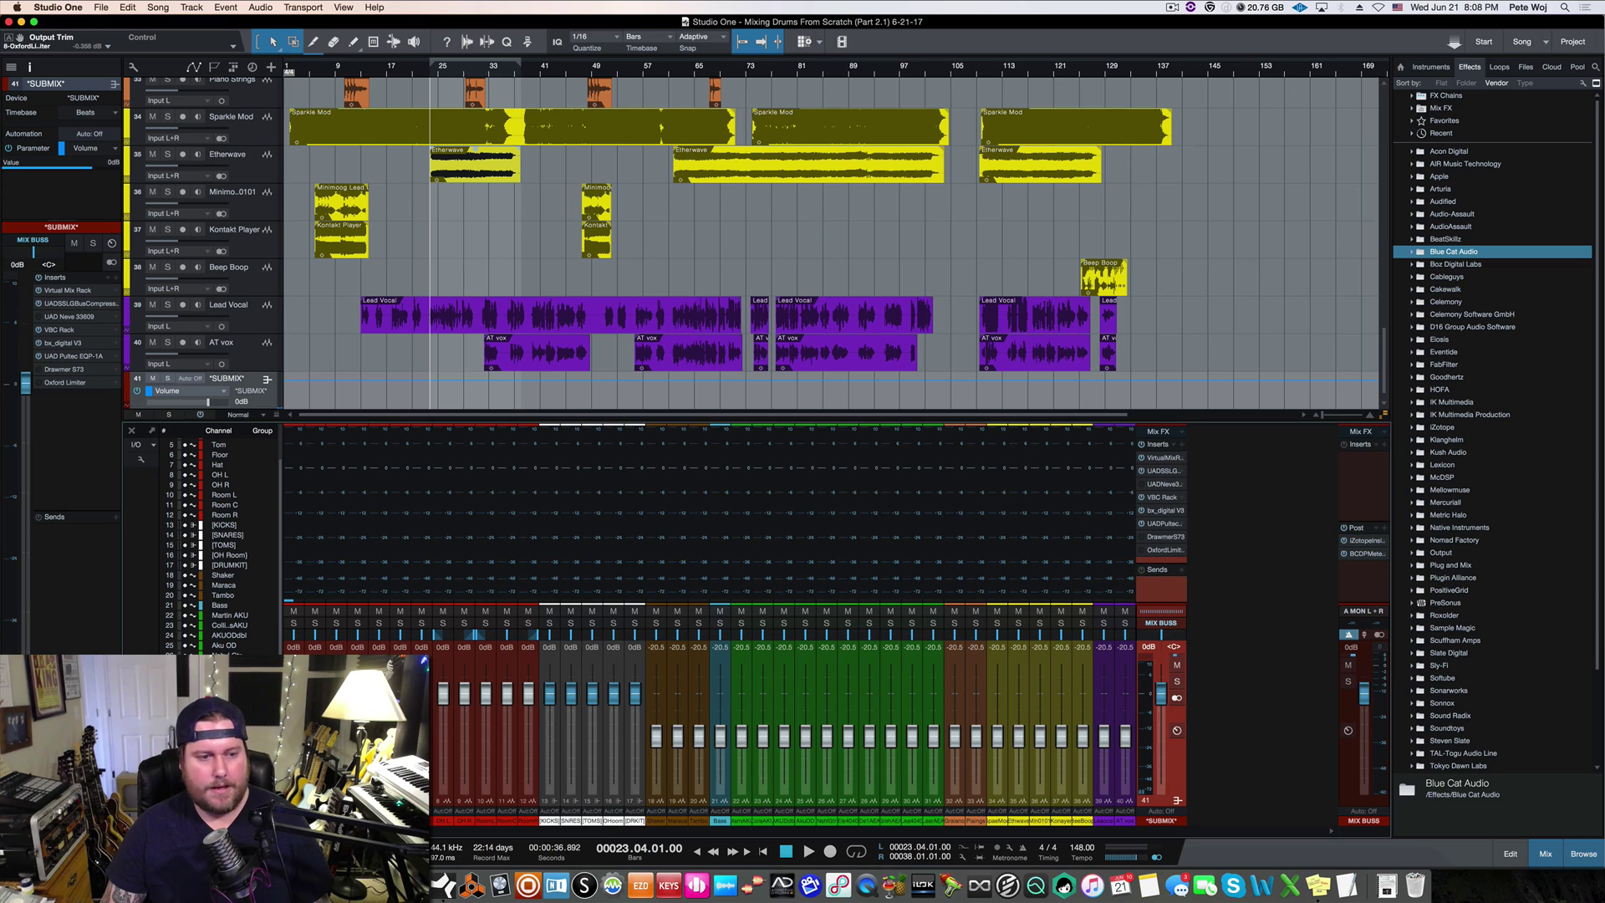
# Switch the mixer to wide channel strips and hide the browser
pyautogui.click(140, 823)
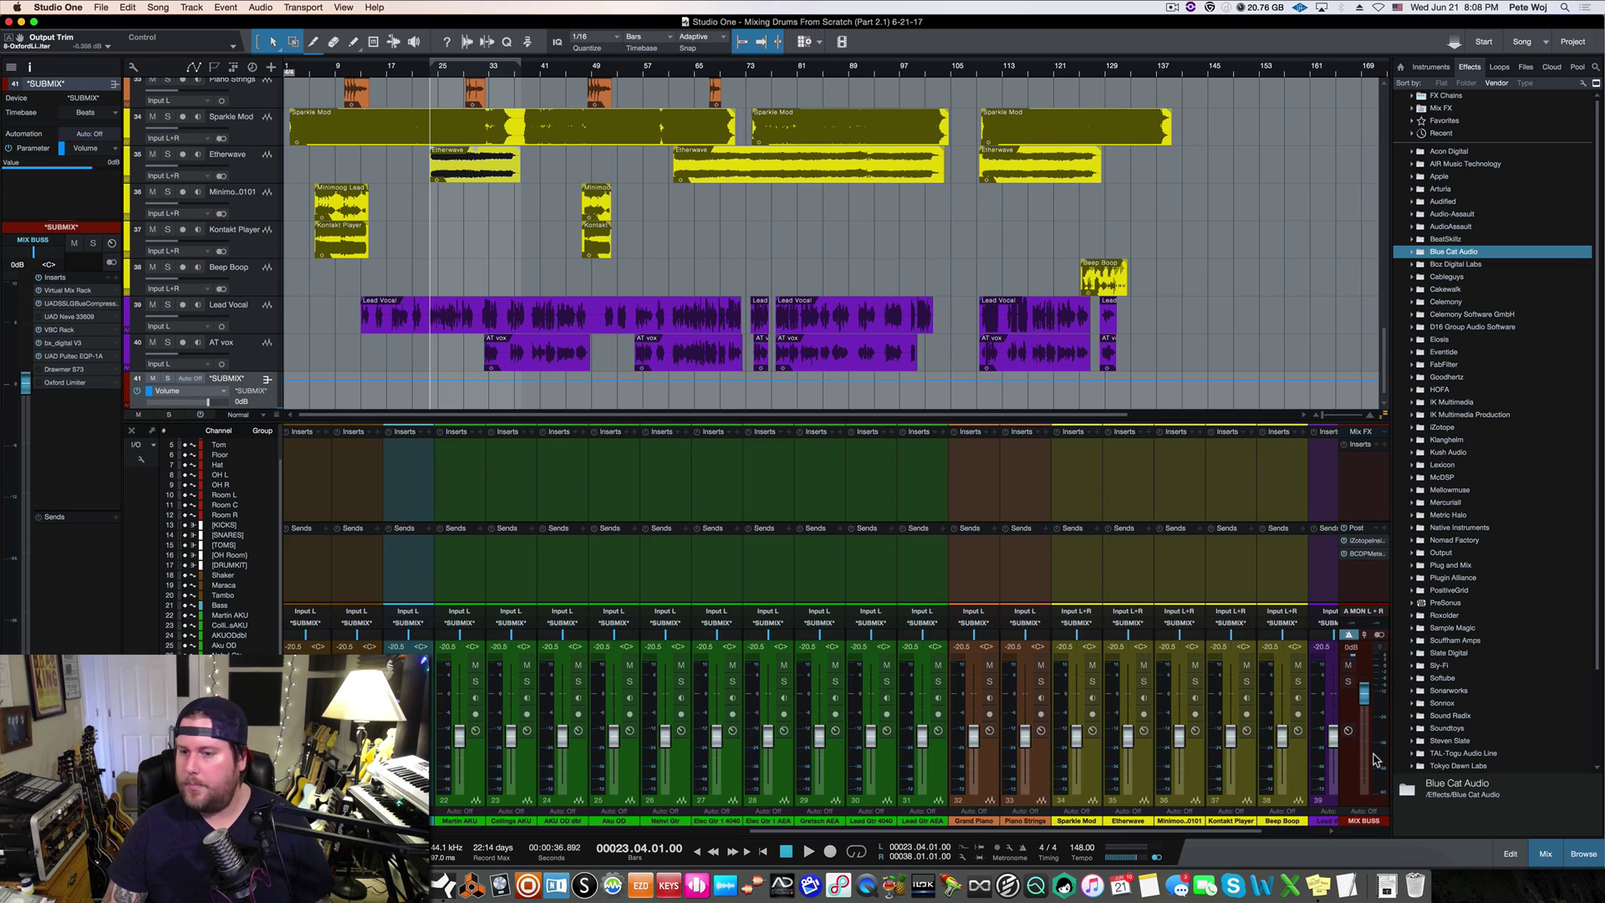
pyautogui.click(1583, 855)
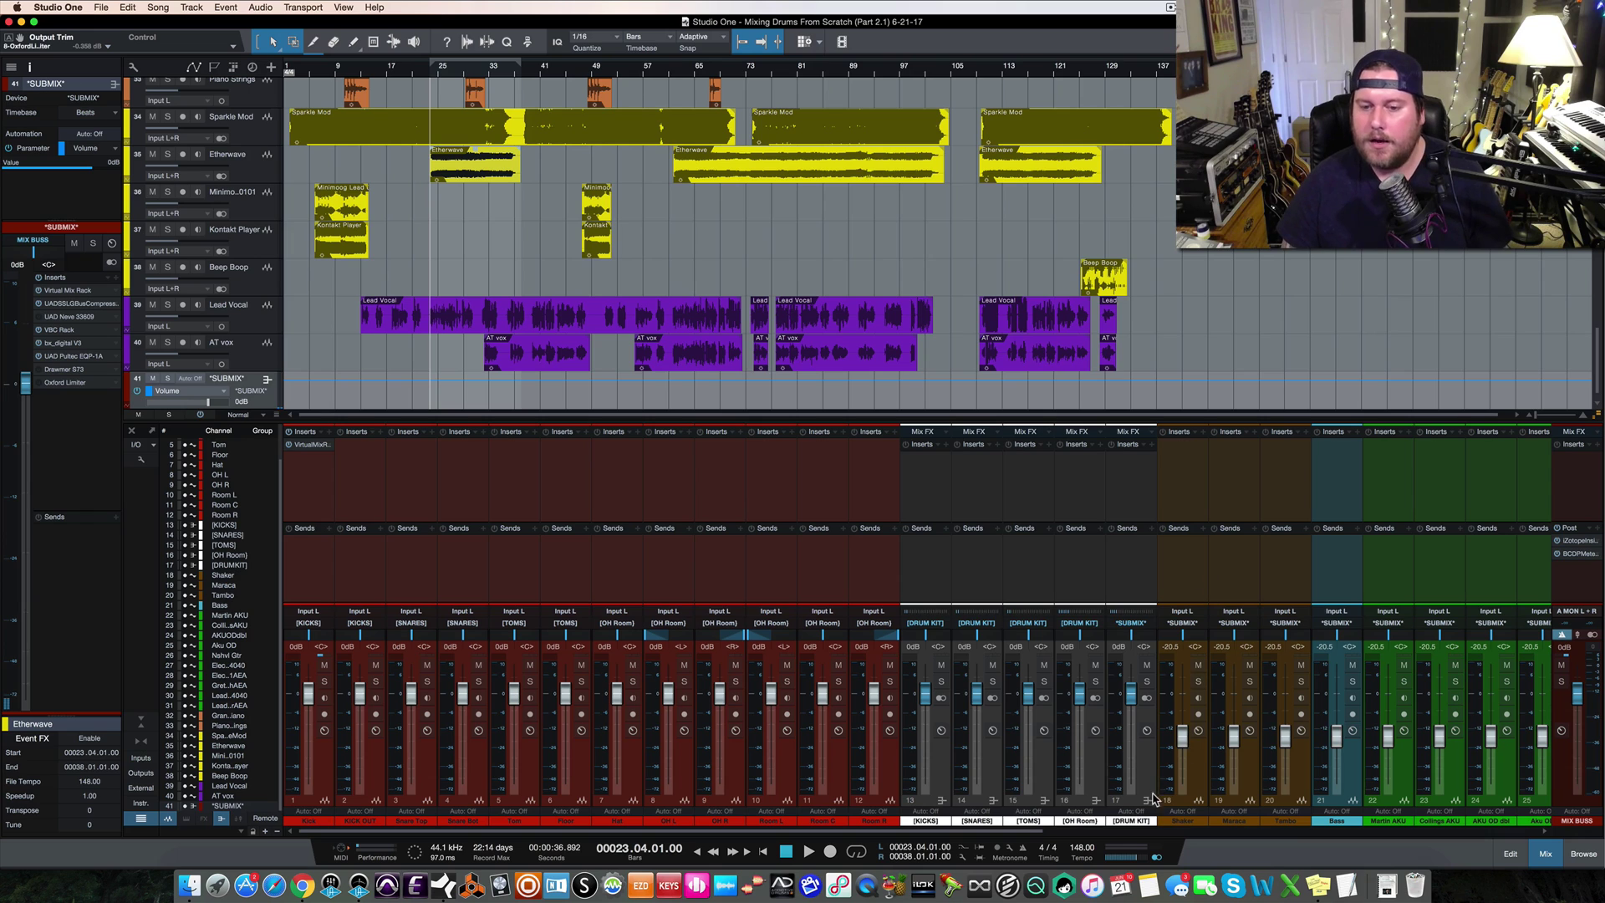
# Add a bus channel directly after [DRUM KIT] and name it [Drum LVL]
pyautogui.rightClick(1147, 765)
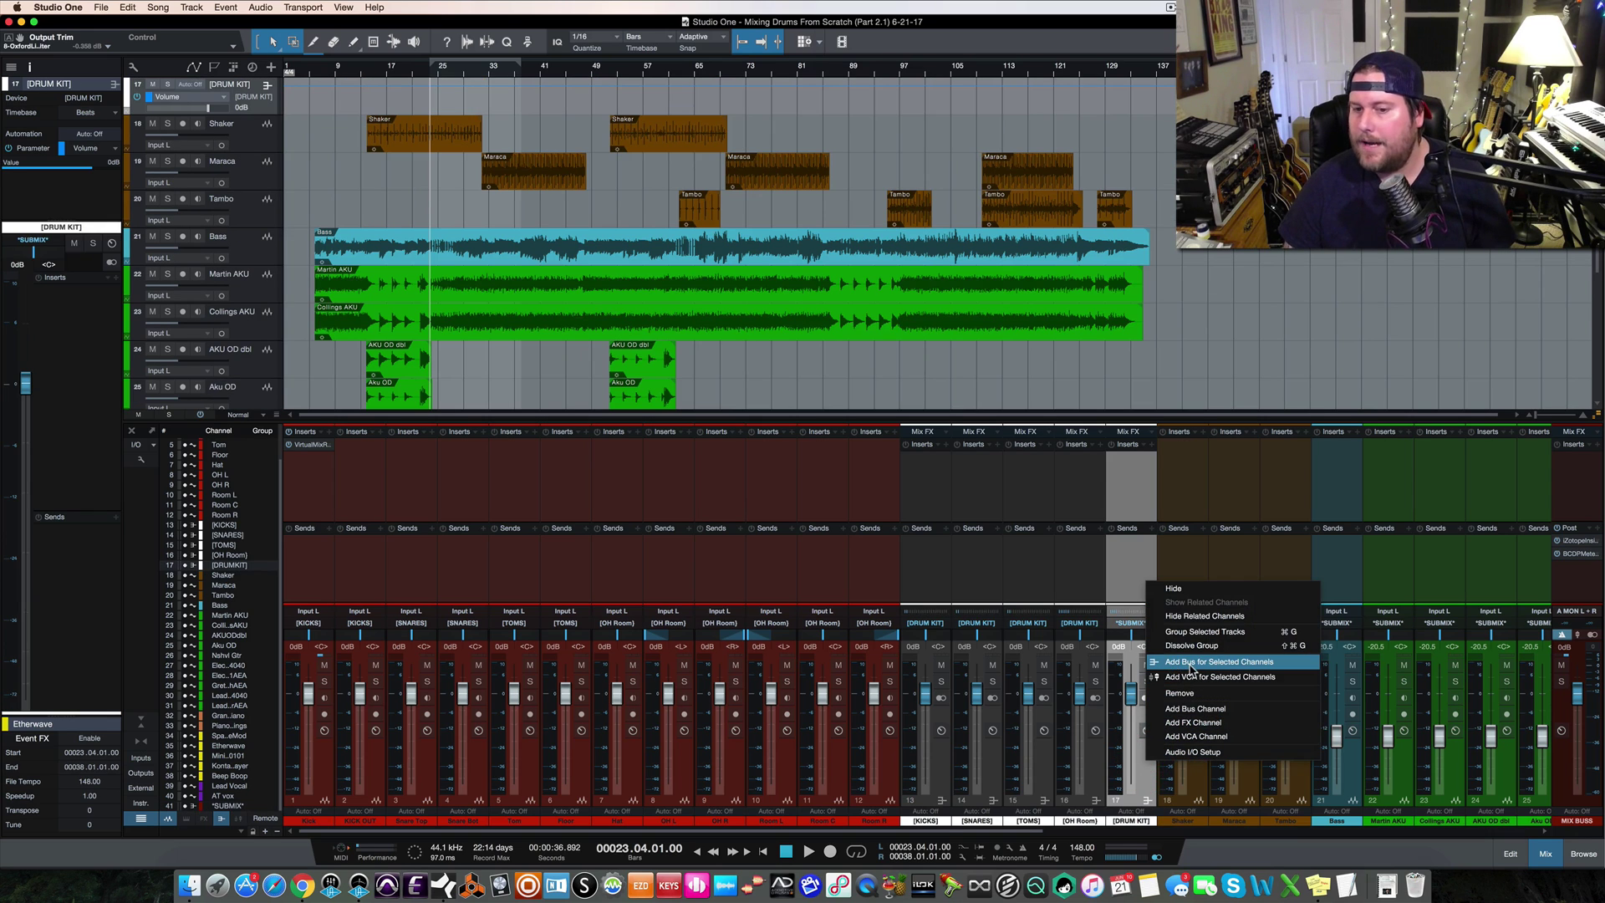
pyautogui.click(1142, 773)
pyautogui.rightClick(1143, 770)
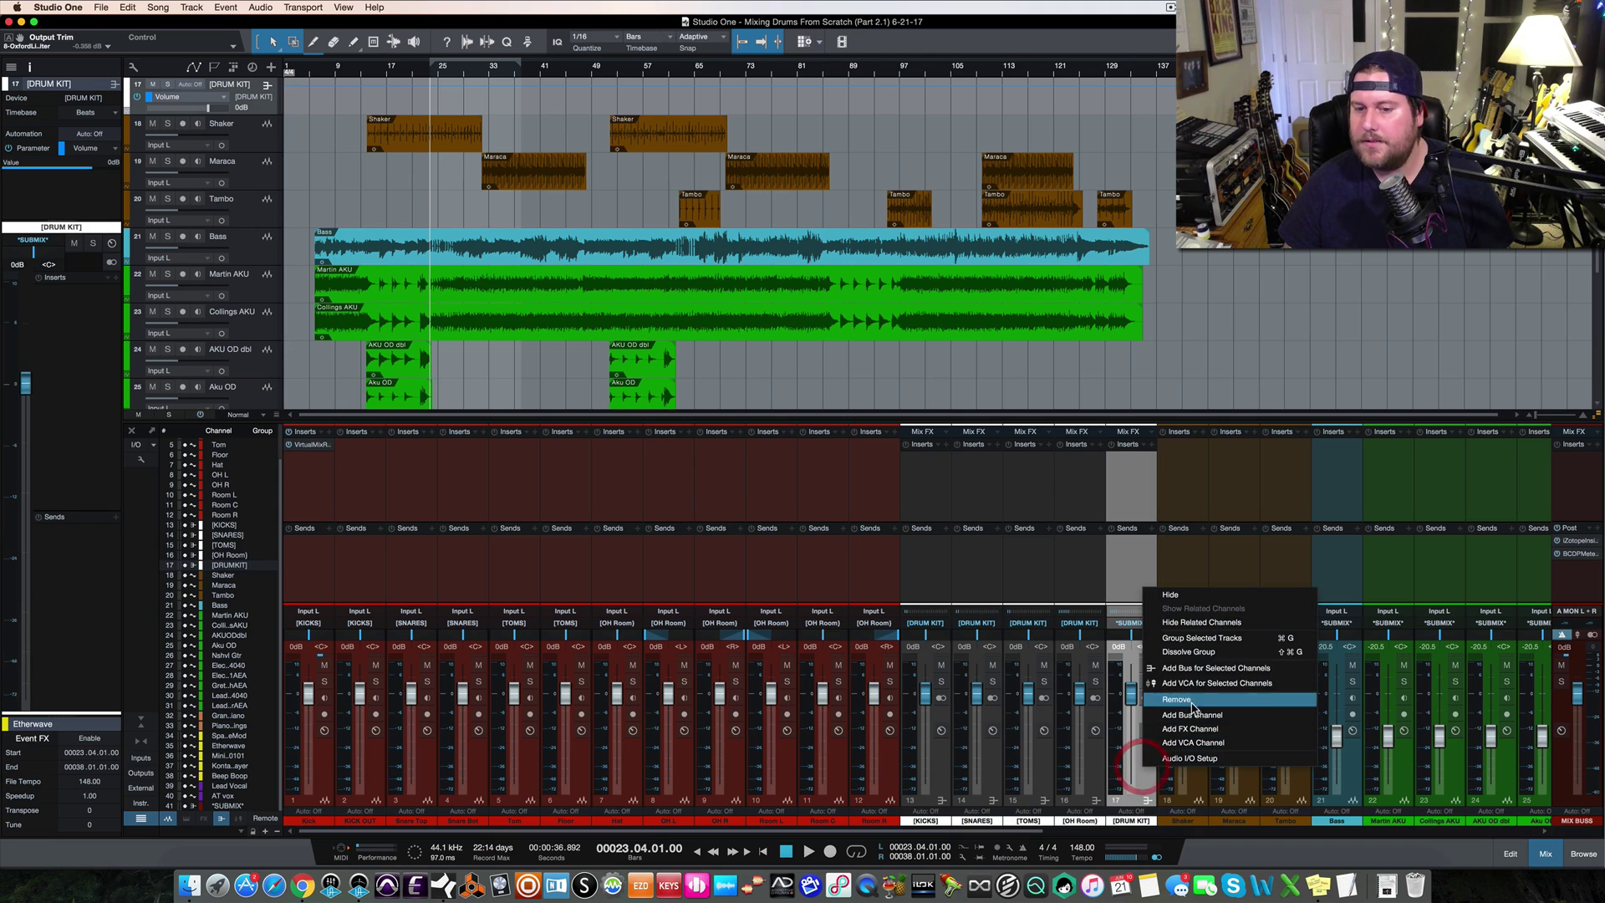
pyautogui.click(1195, 718)
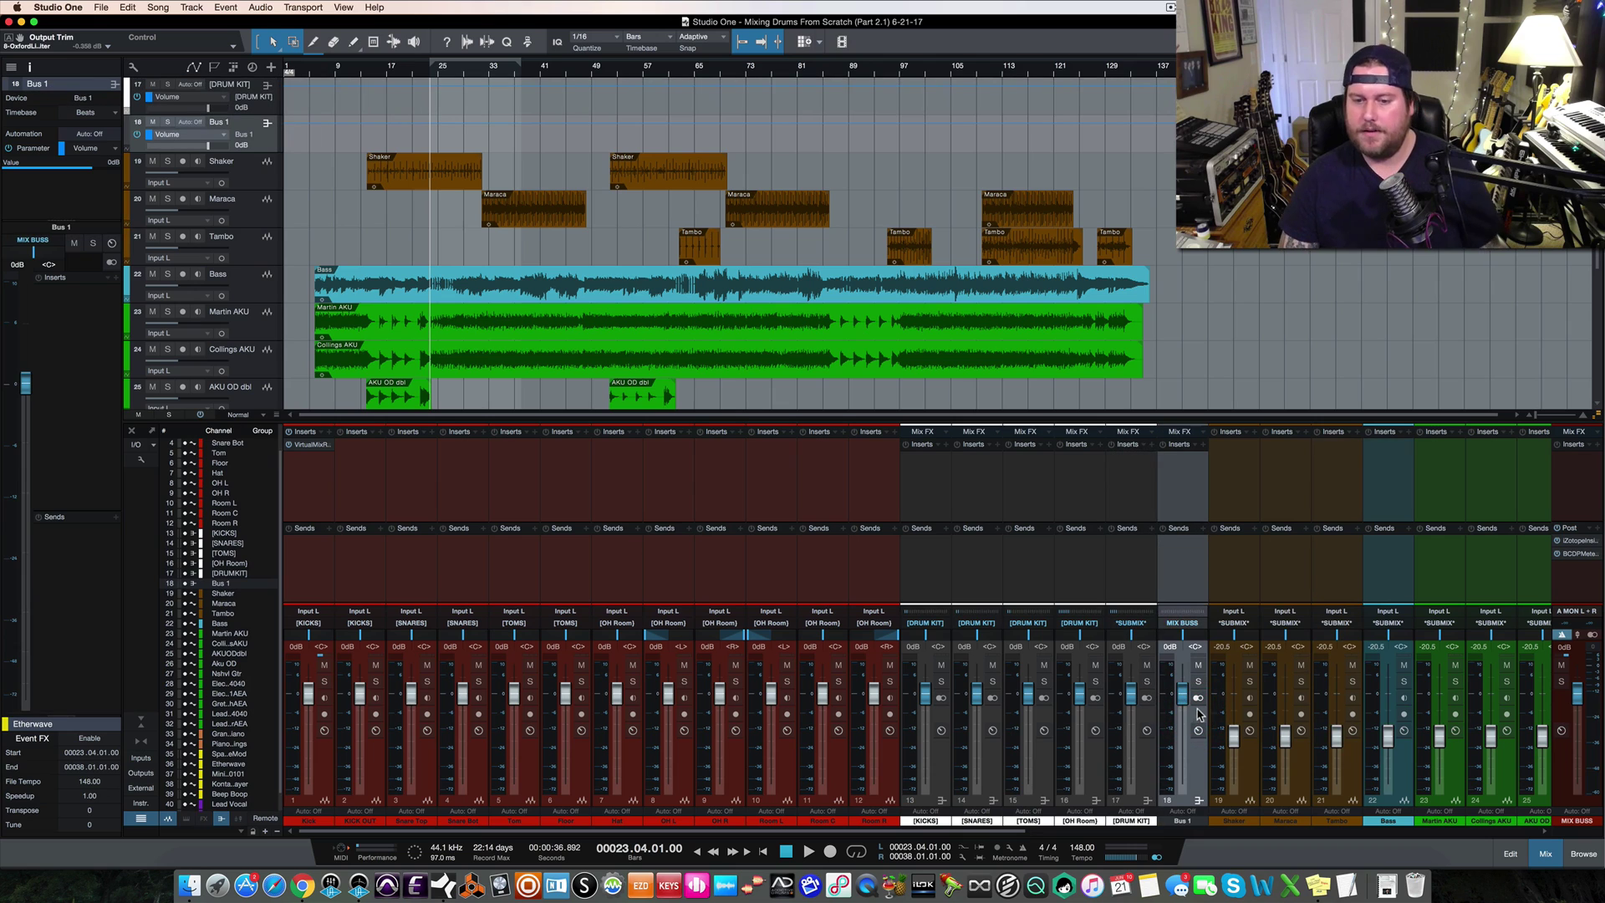
pyautogui.doubleClick(1181, 820)
pyautogui.press('BackSpace')
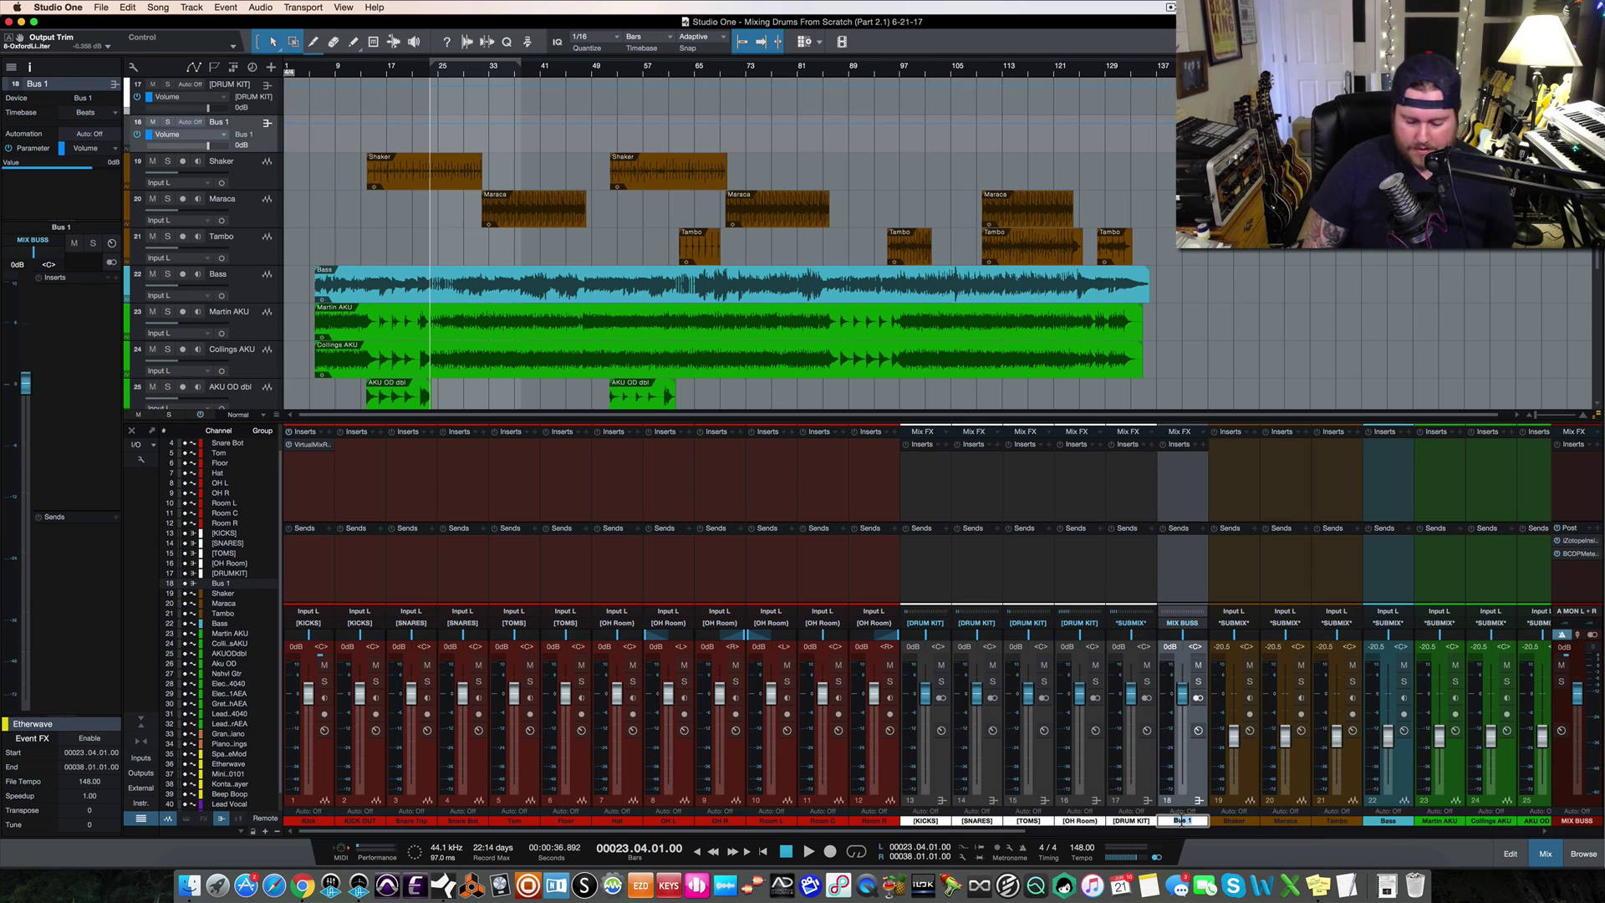
pyautogui.write('[D')
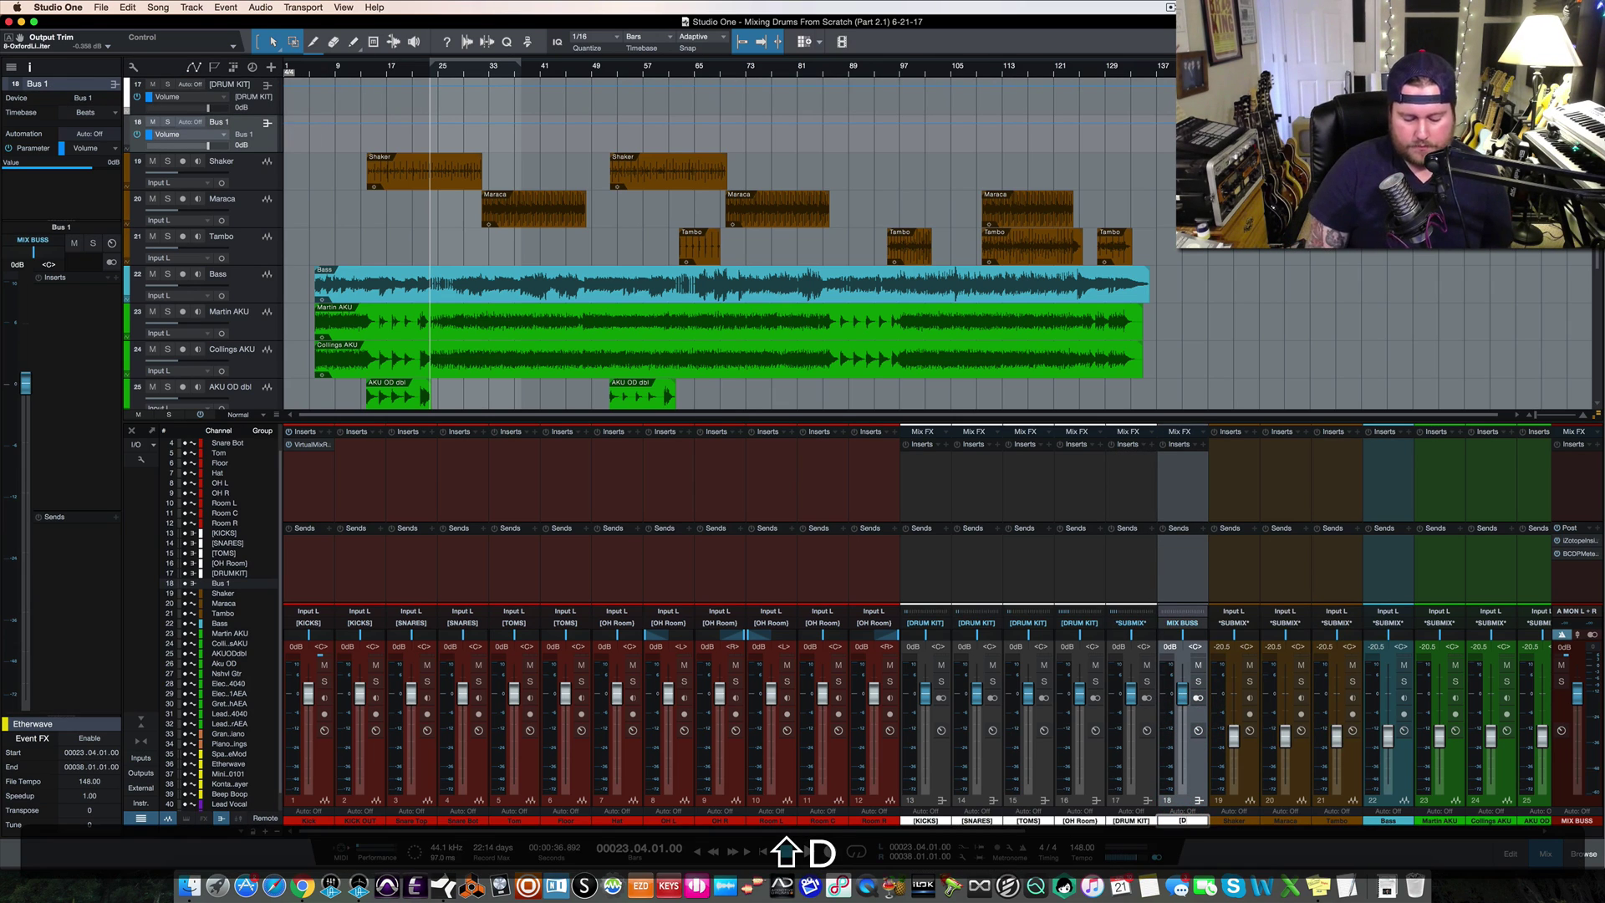
pyautogui.write('RUM LVL]')
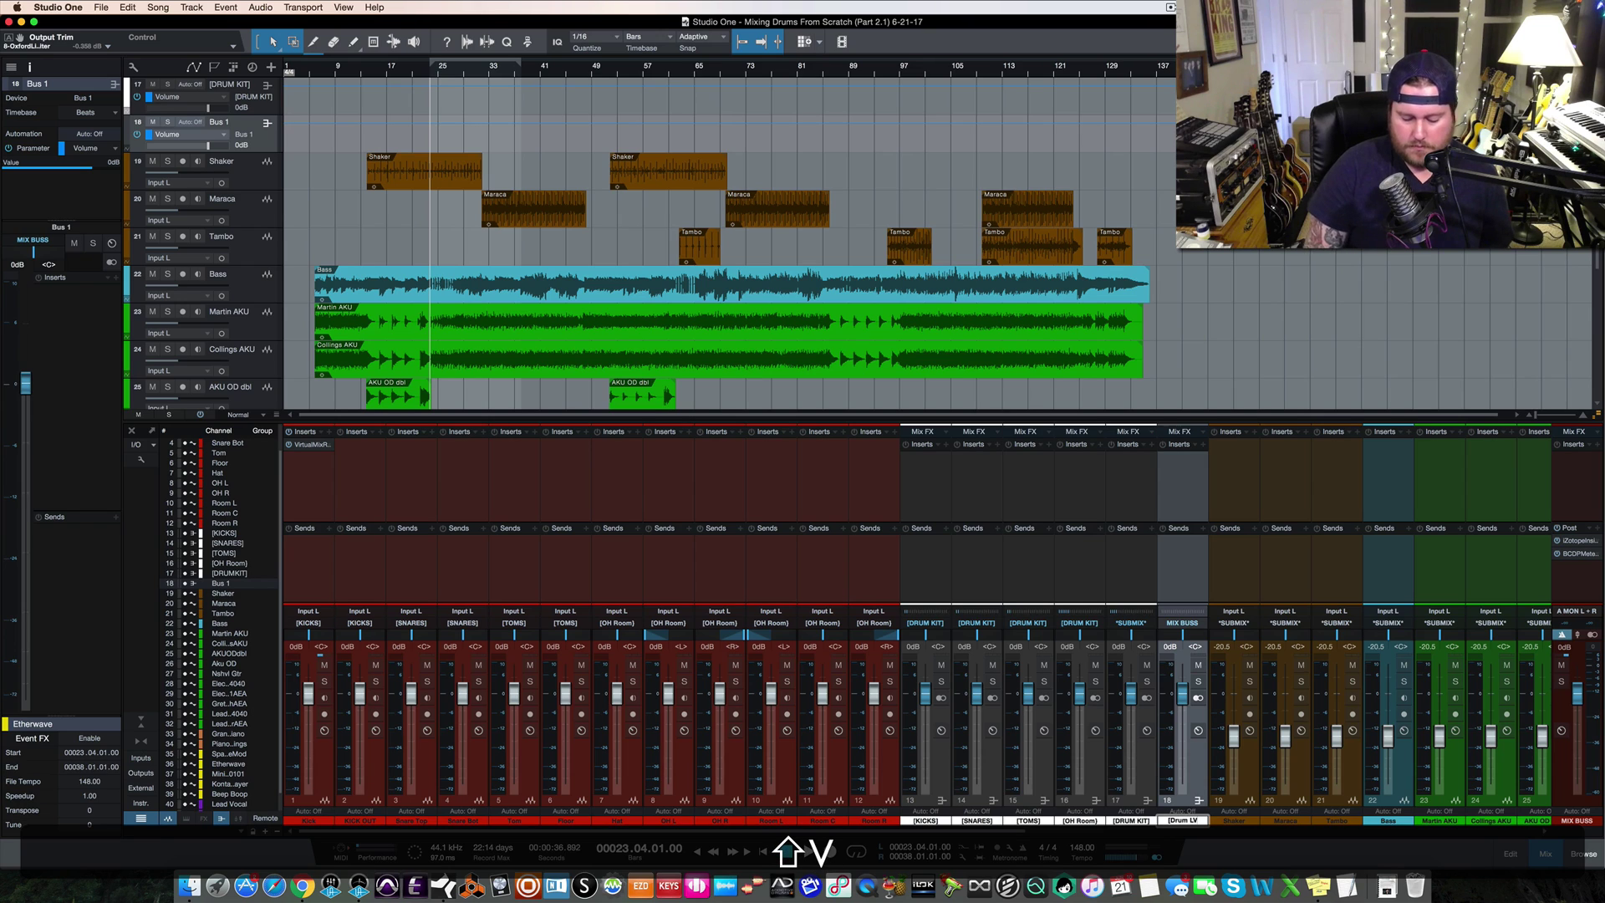
pyautogui.press('Return')
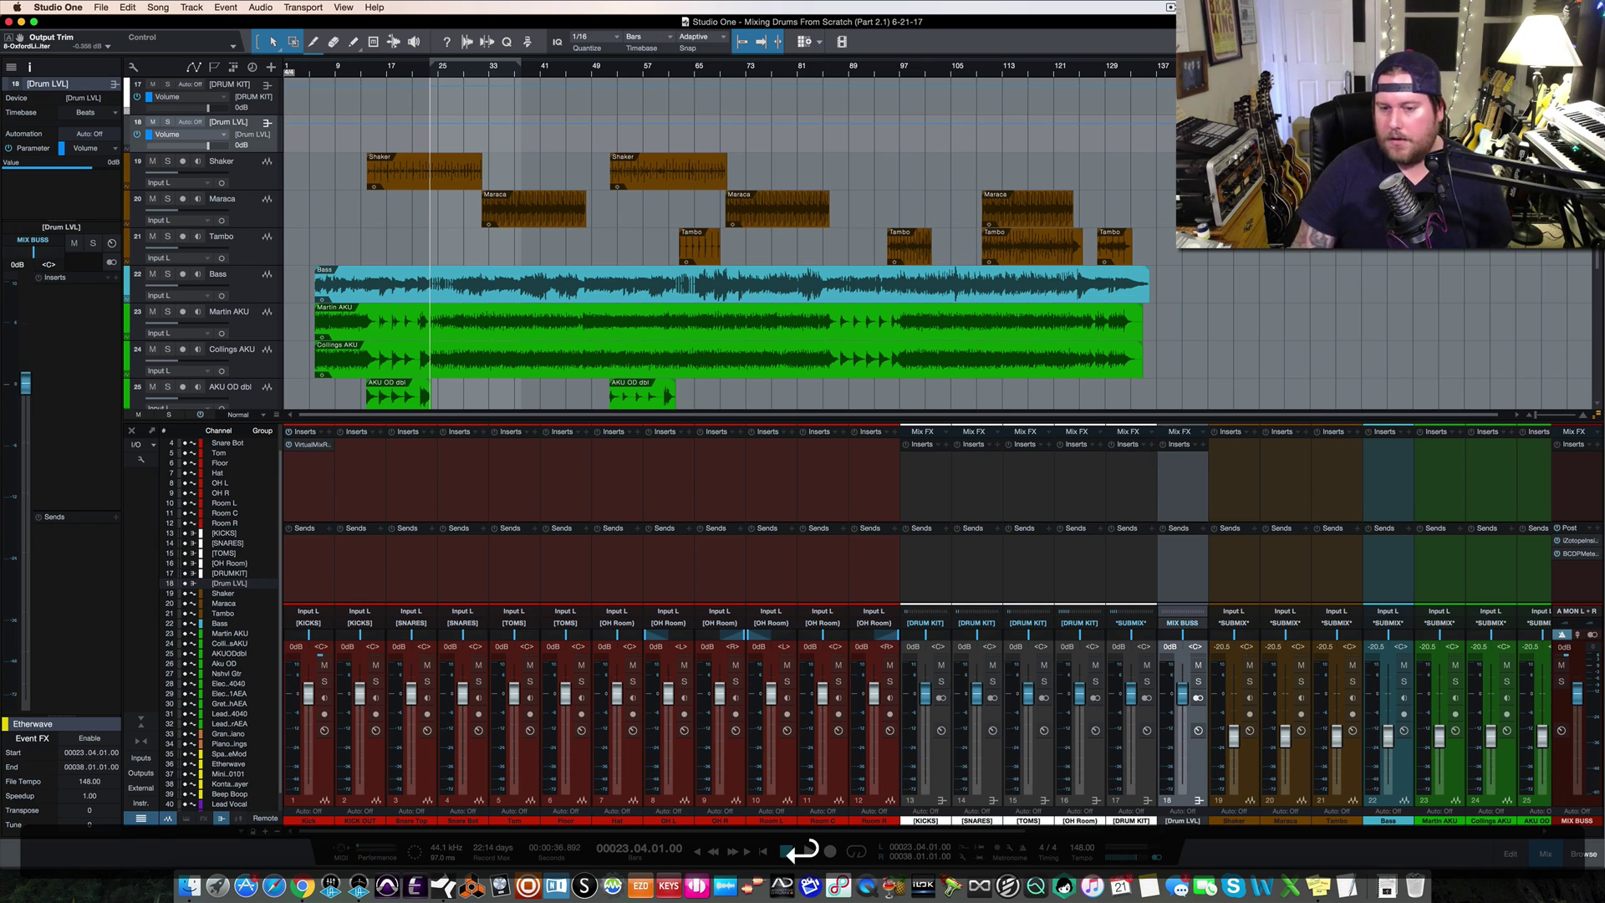
# Color the [Drum LVL] bus blue and route the output of [DRUM KIT] to it
pyautogui.click(1182, 821)
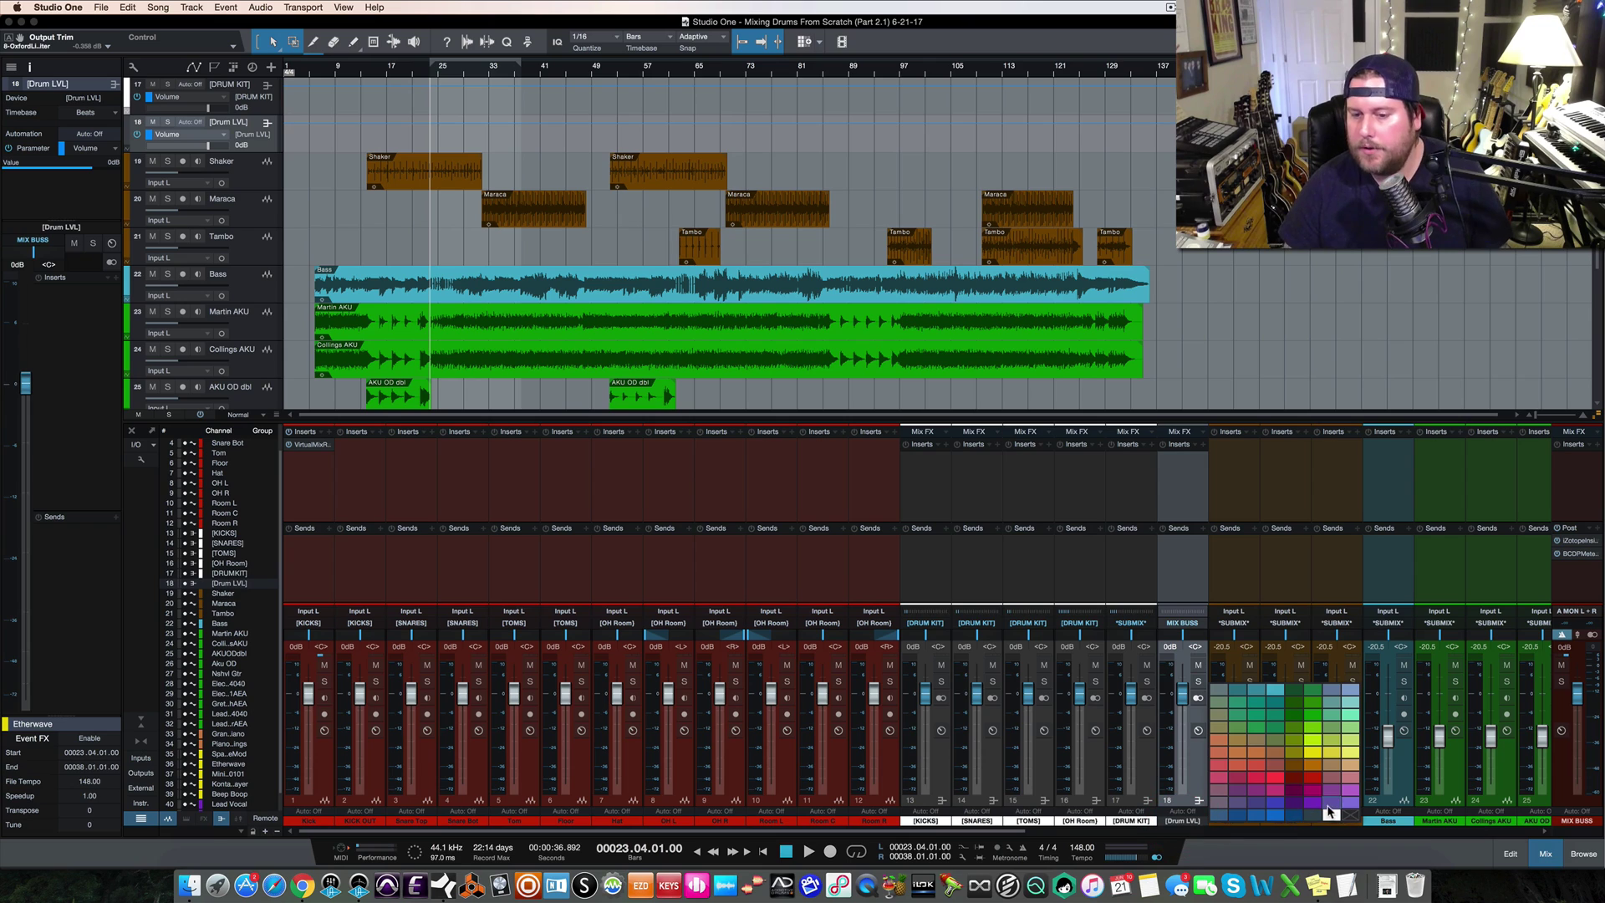
pyautogui.click(1280, 816)
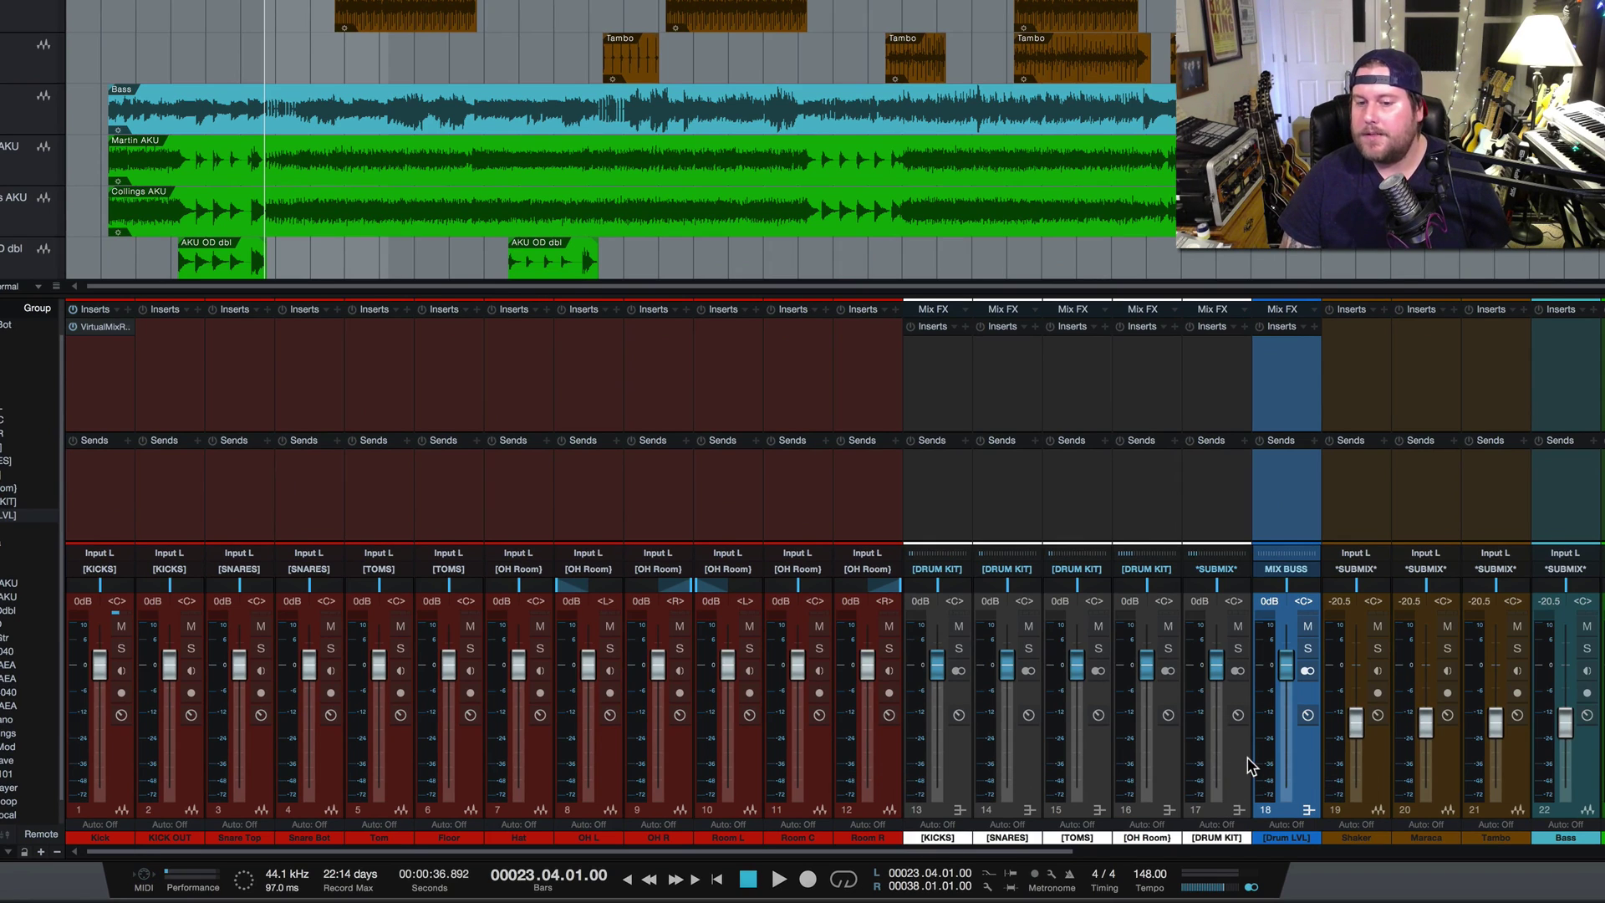
pyautogui.click(1225, 570)
pyautogui.click(1240, 603)
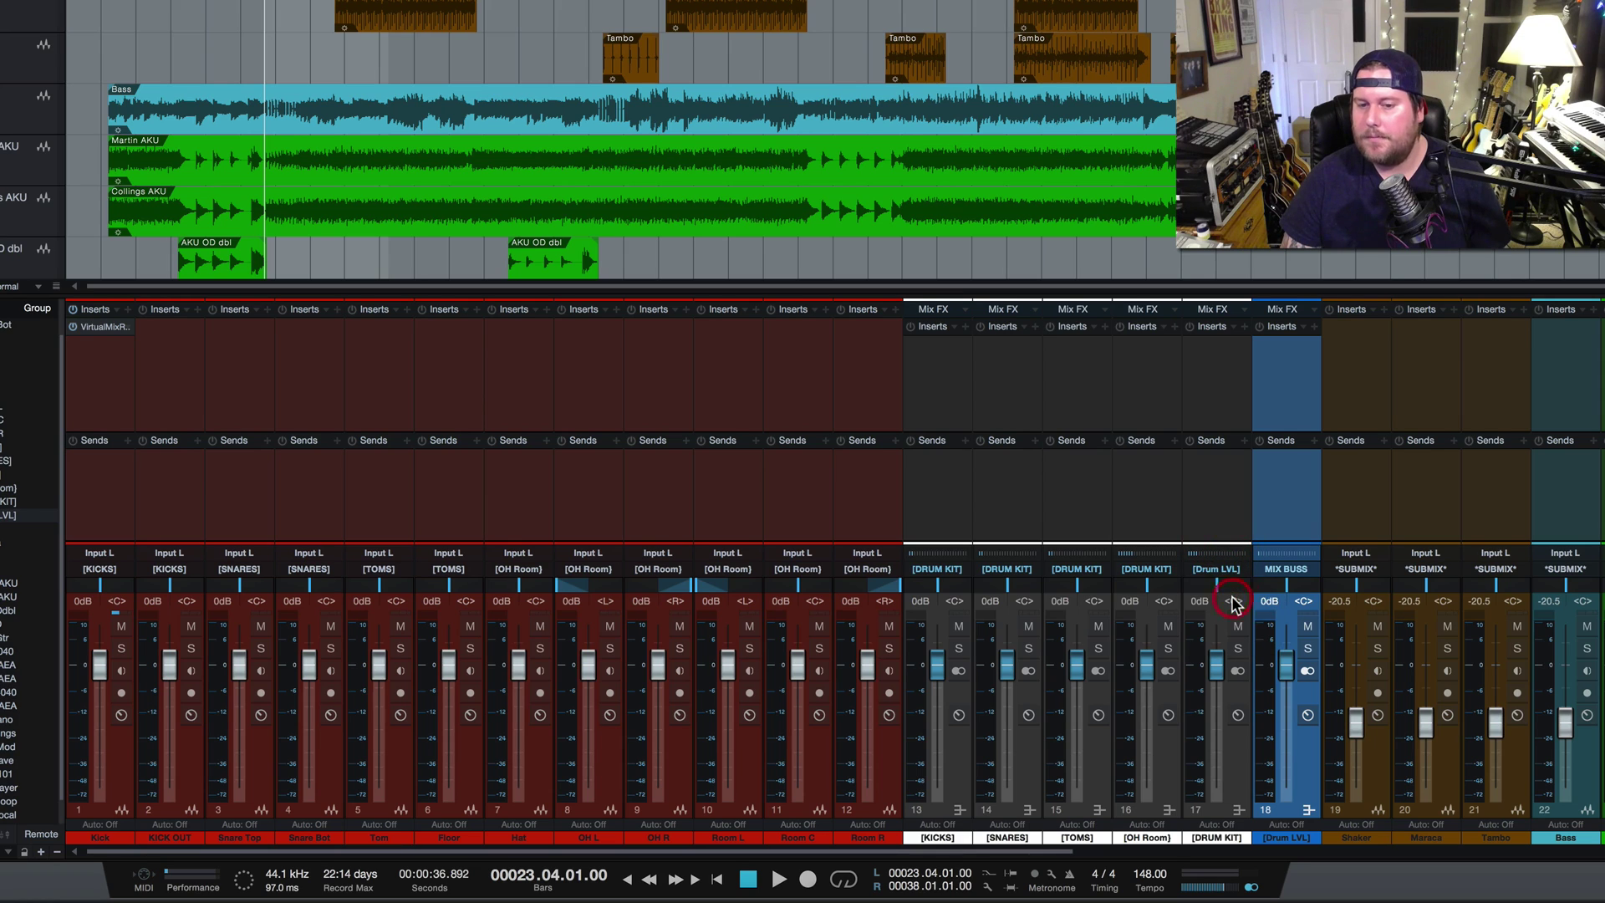
# Add four FX channels between the [DRUM KIT] and [Drum LVL] buses
pyautogui.rightClick(1242, 764)
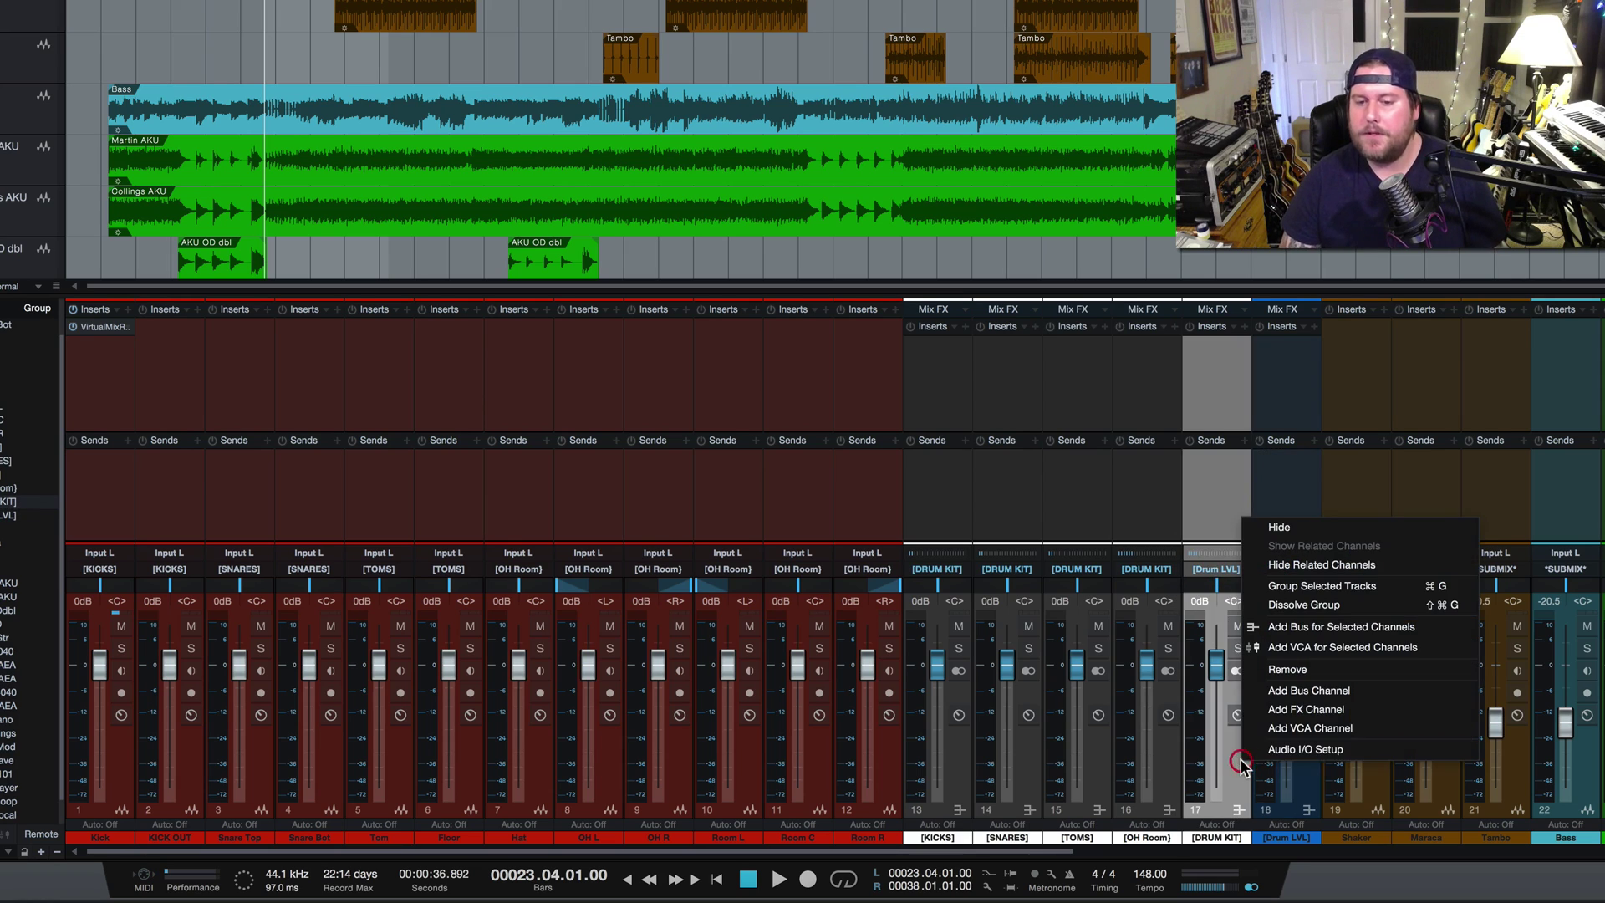
pyautogui.click(1293, 710)
pyautogui.rightClick(1310, 760)
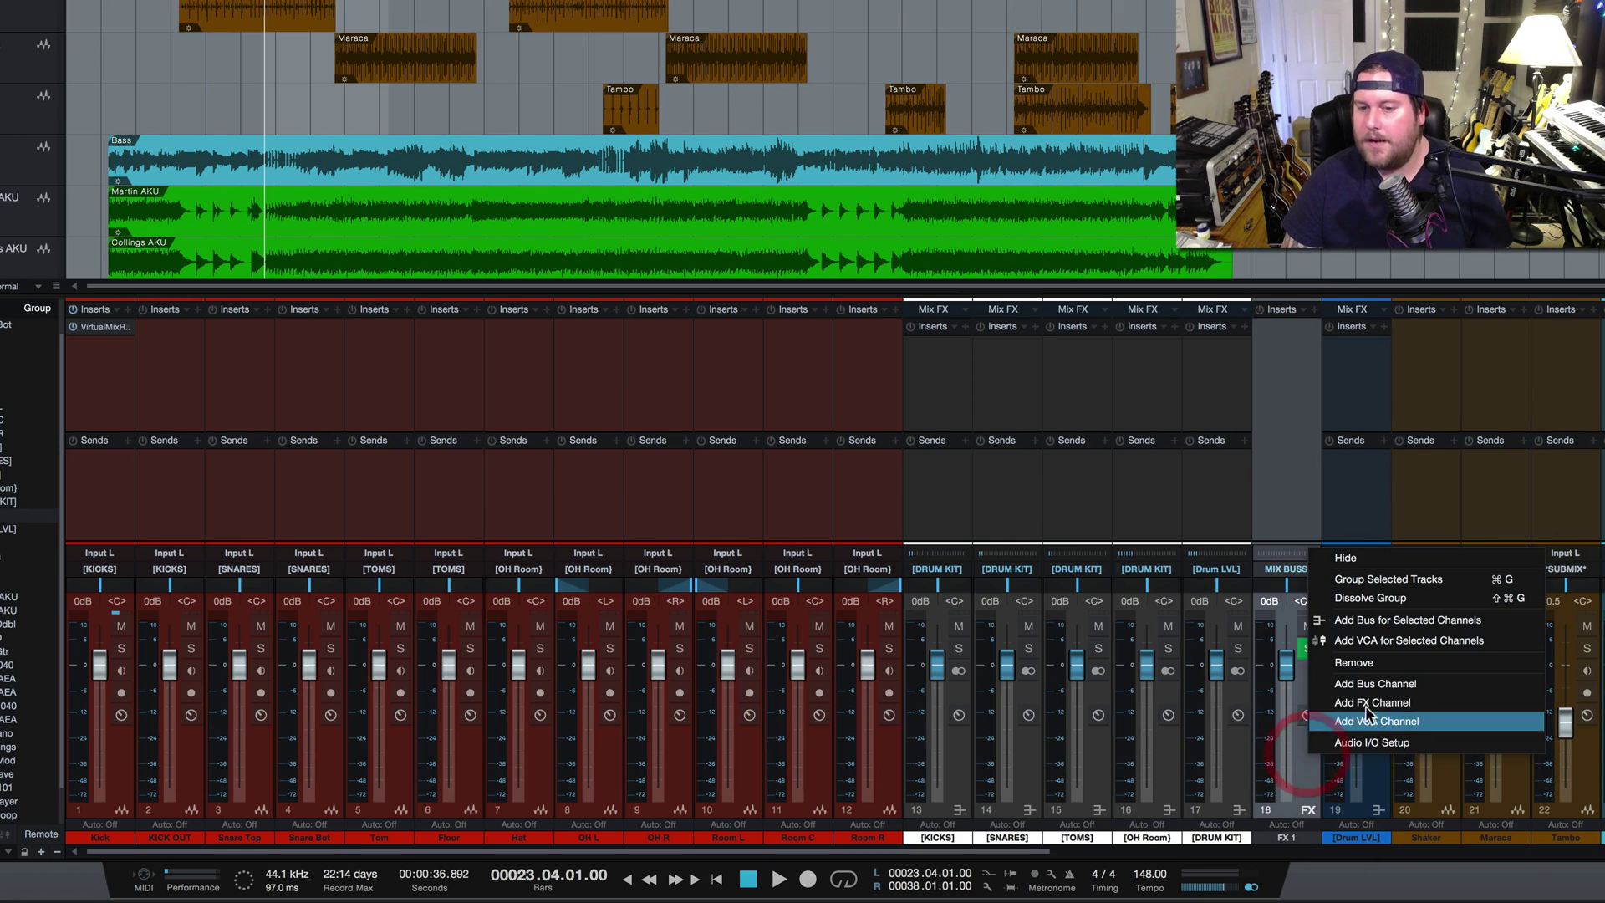
pyautogui.click(1367, 702)
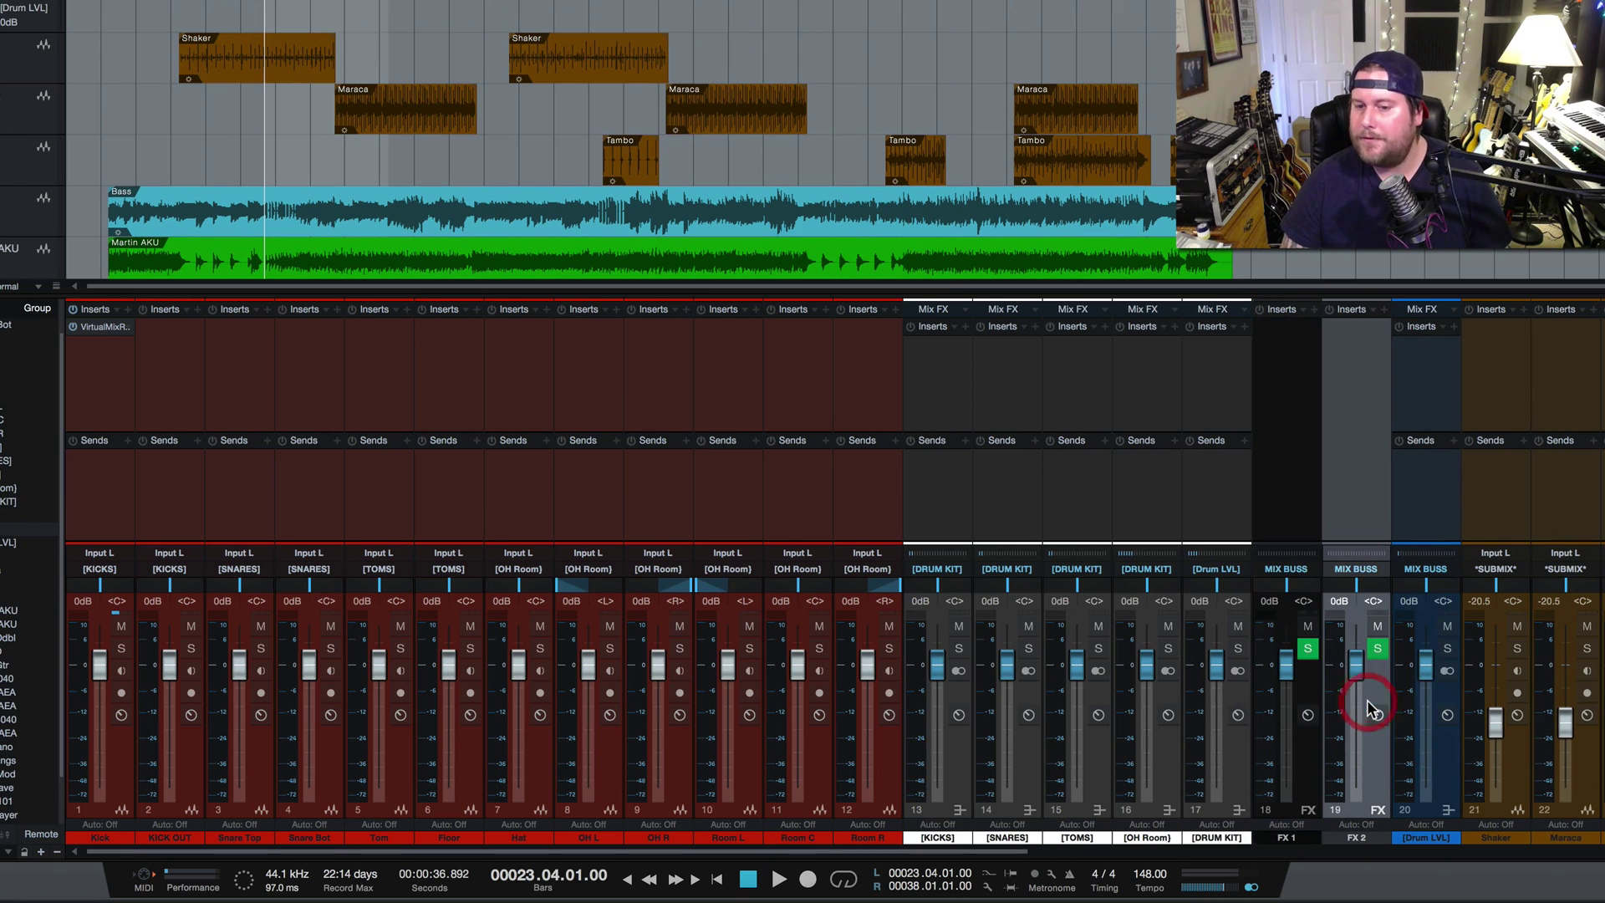
pyautogui.rightClick(1381, 748)
pyautogui.click(1421, 695)
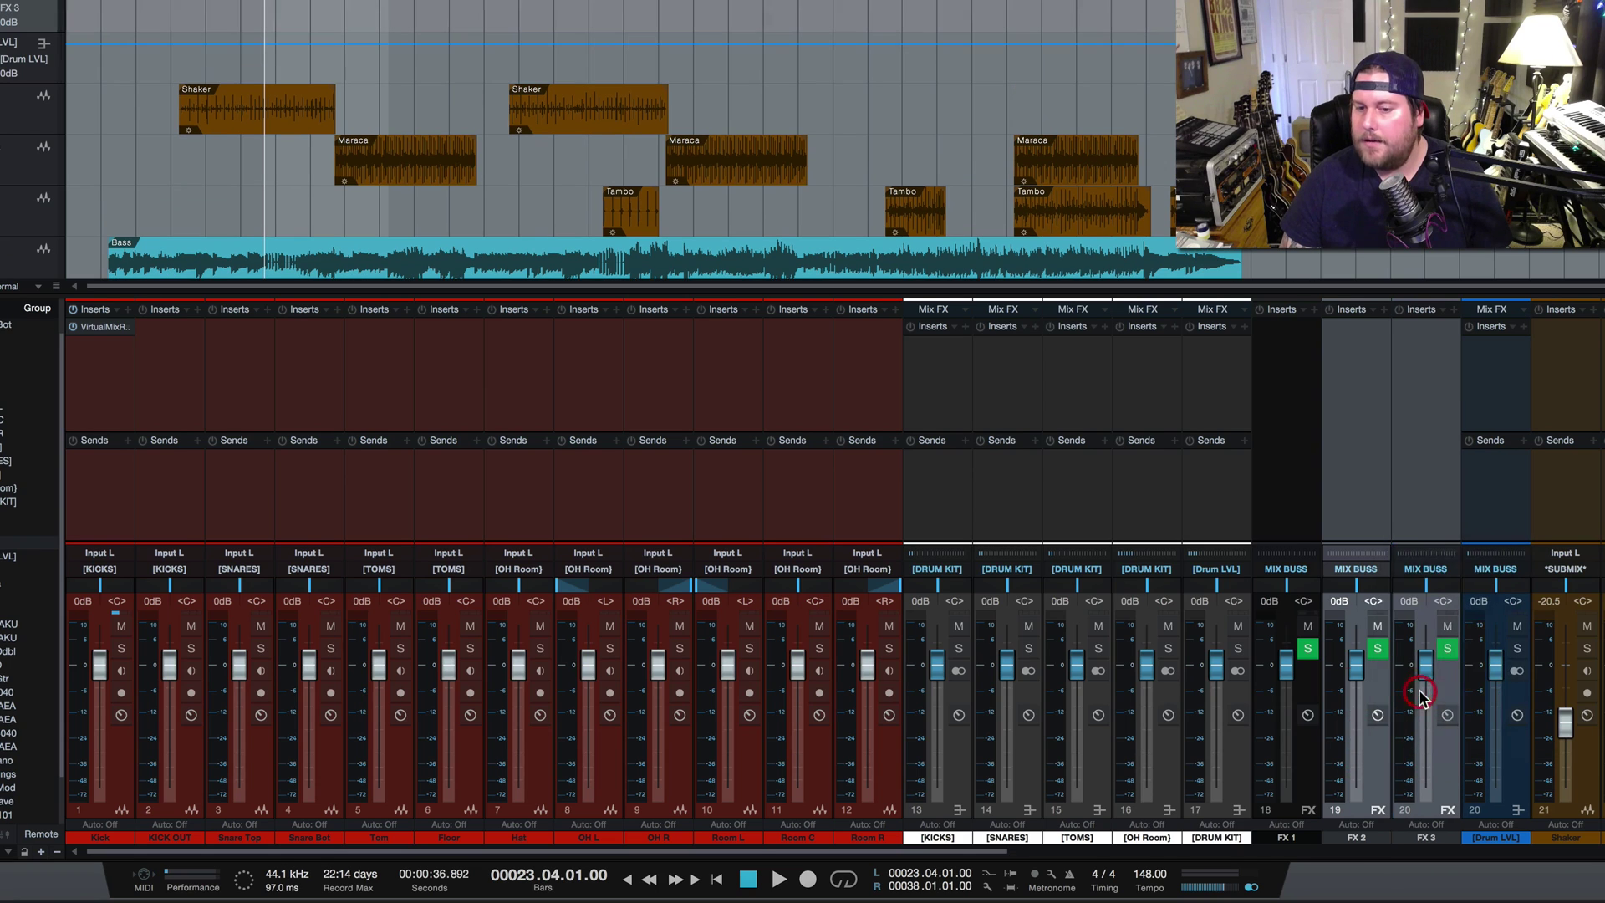
pyautogui.rightClick(1452, 736)
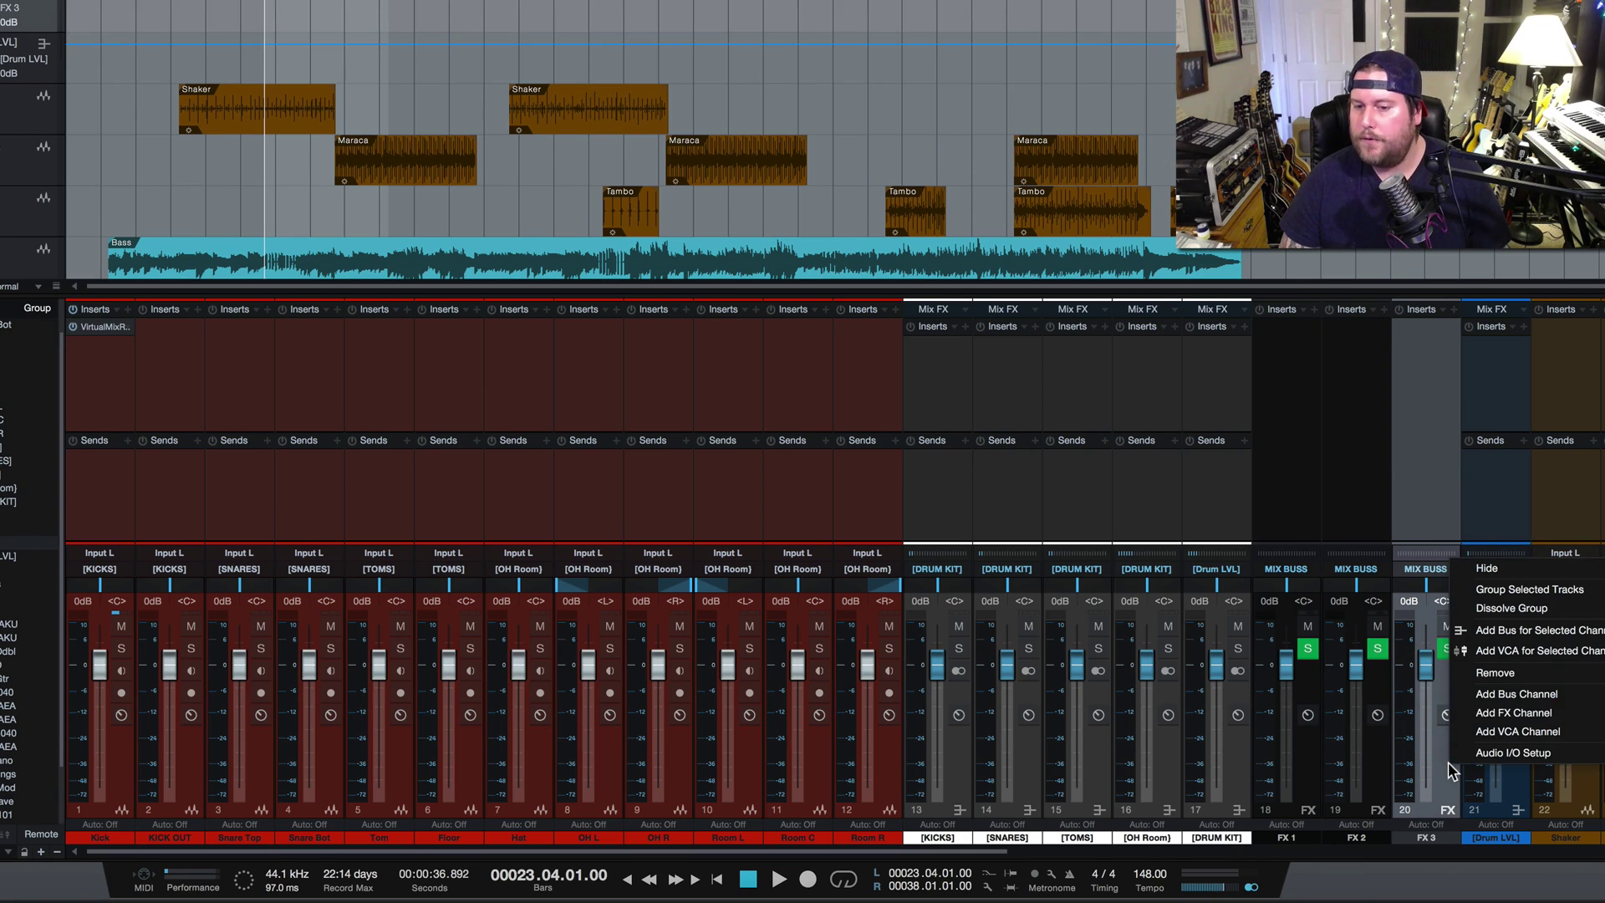
pyautogui.click(1494, 712)
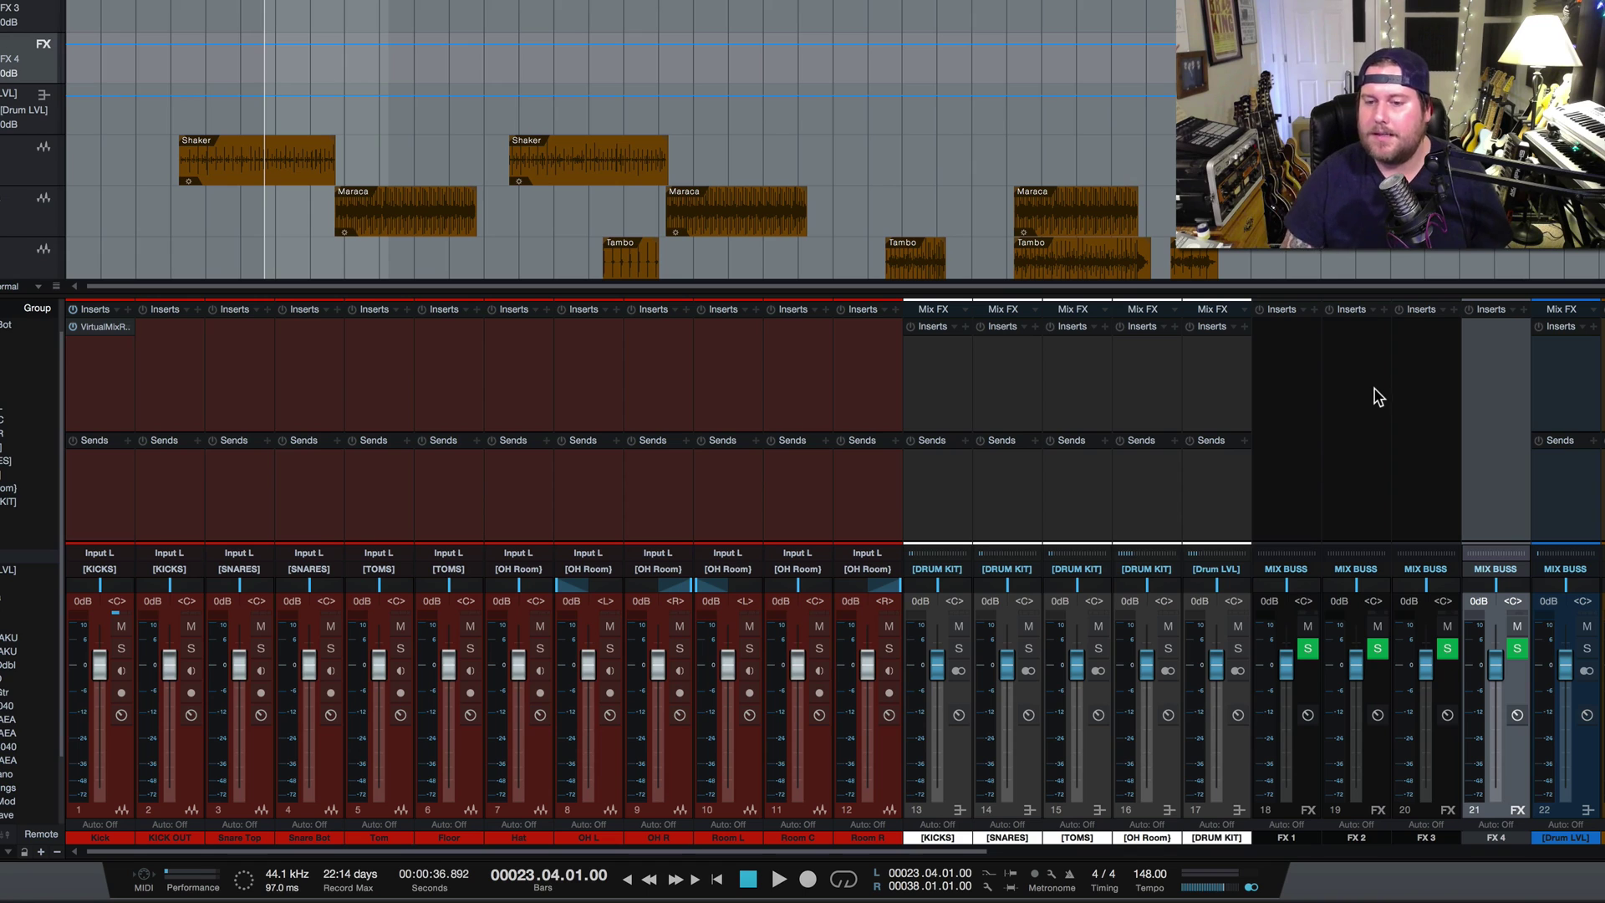
# Route the outputs of all four FX channels, FX 1 through FX 4, to the [Drum LVL] bus
pyautogui.click(1308, 757)
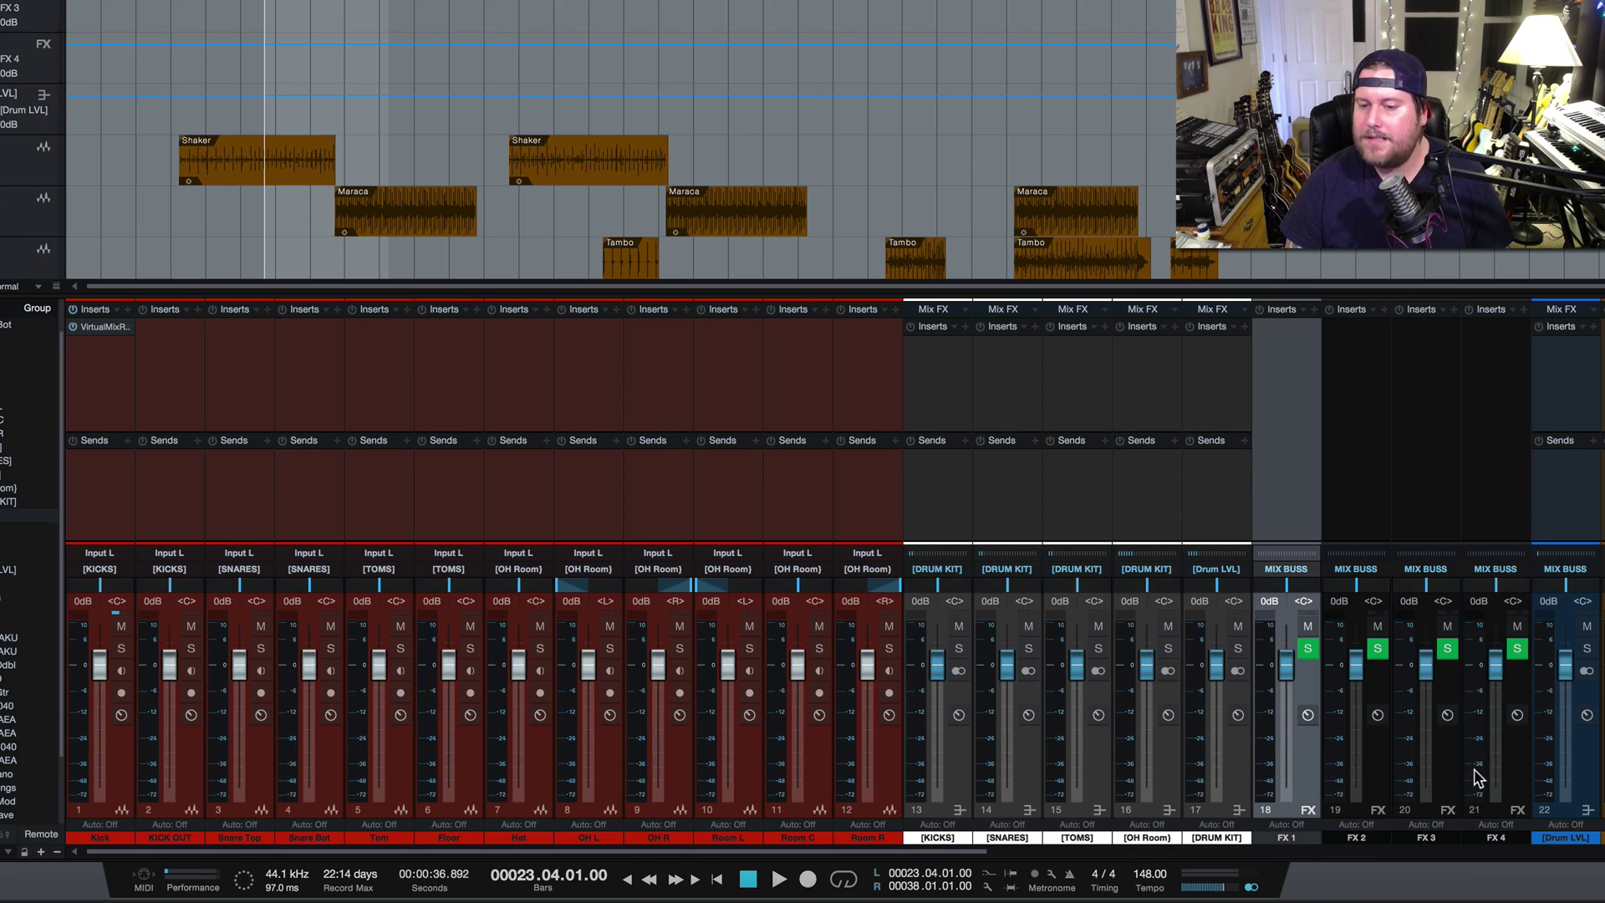
pyautogui.keyDown('shift'); pyautogui.click(1515, 769); pyautogui.keyUp('shift')
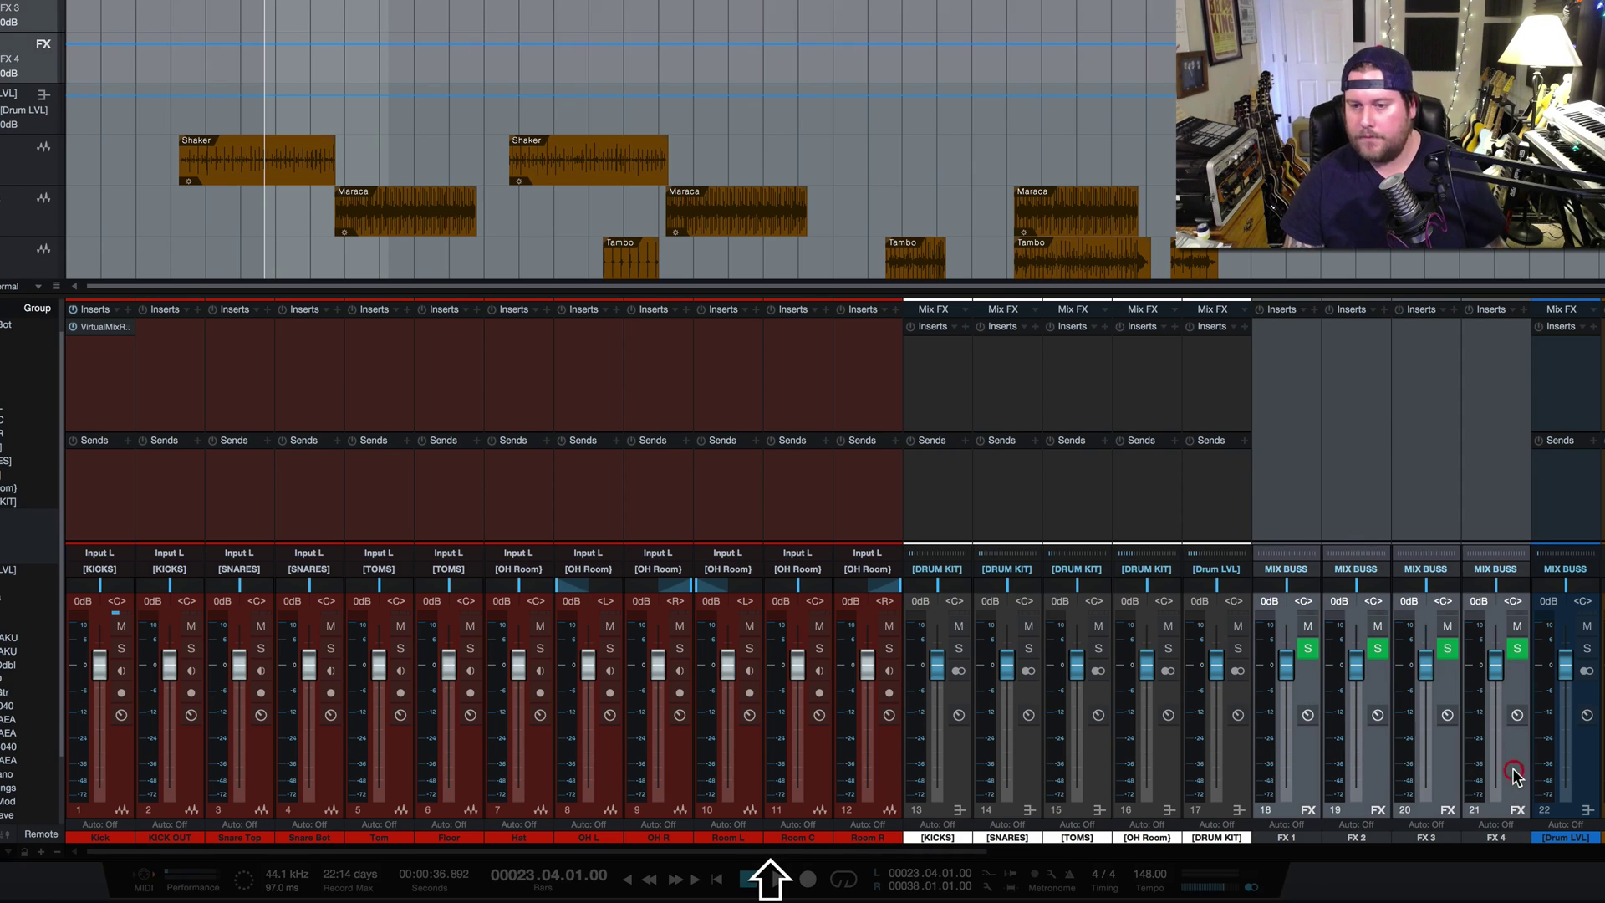
pyautogui.click(1435, 575)
pyautogui.click(1434, 694)
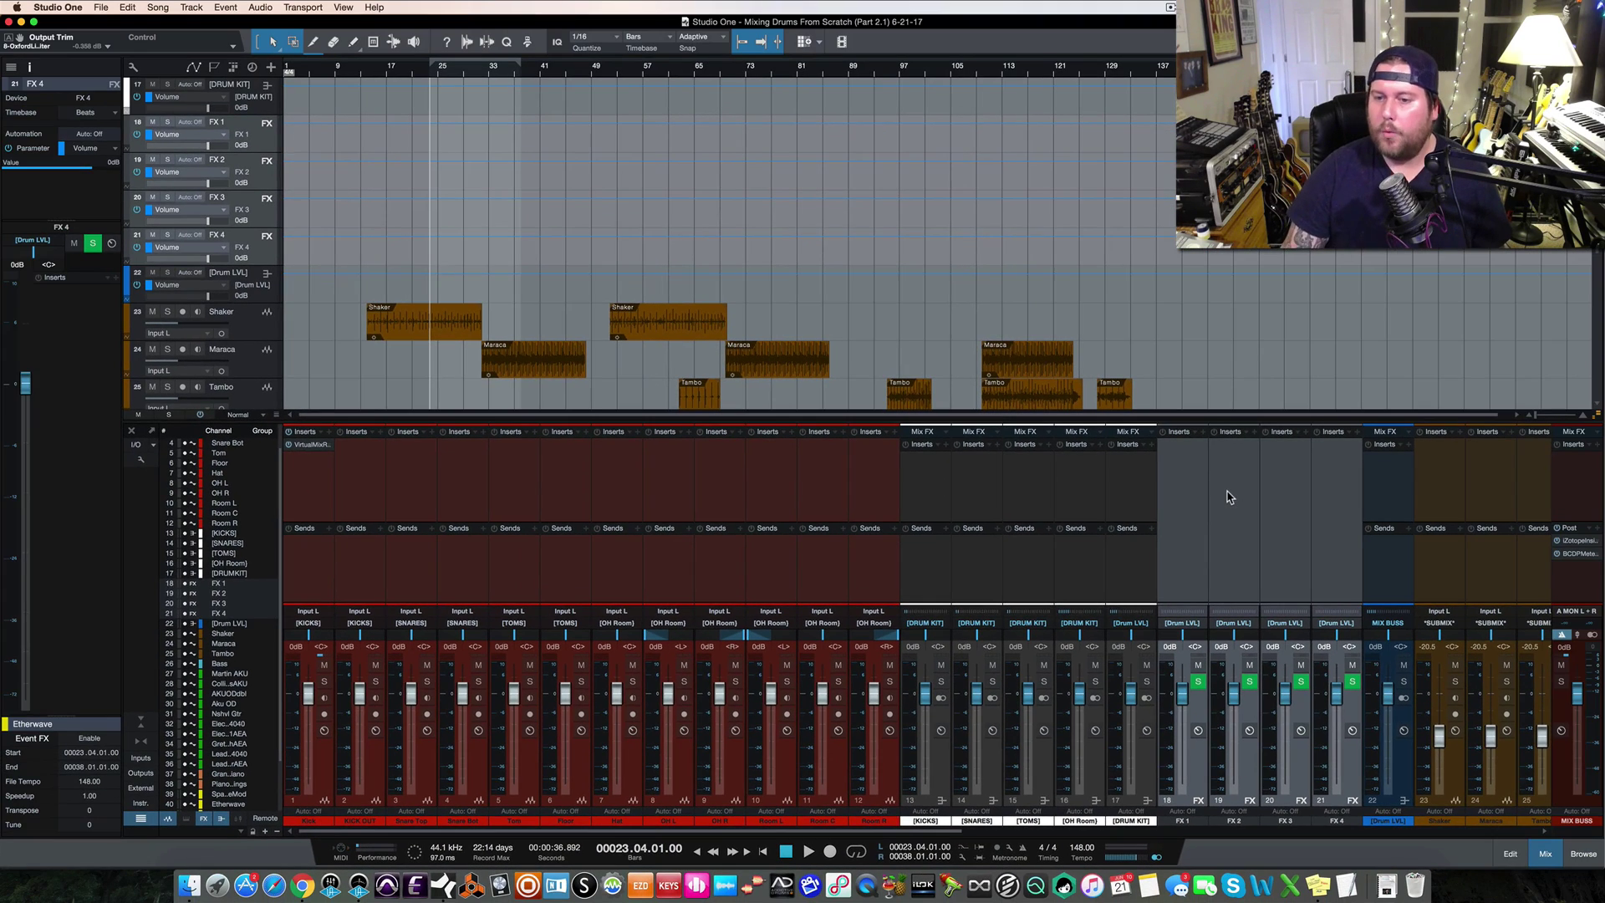
# Add two bus channels after the AT vox channel, ahead of the *SUBMIX* bus
pyautogui.hscroll(10, 1230, 494)
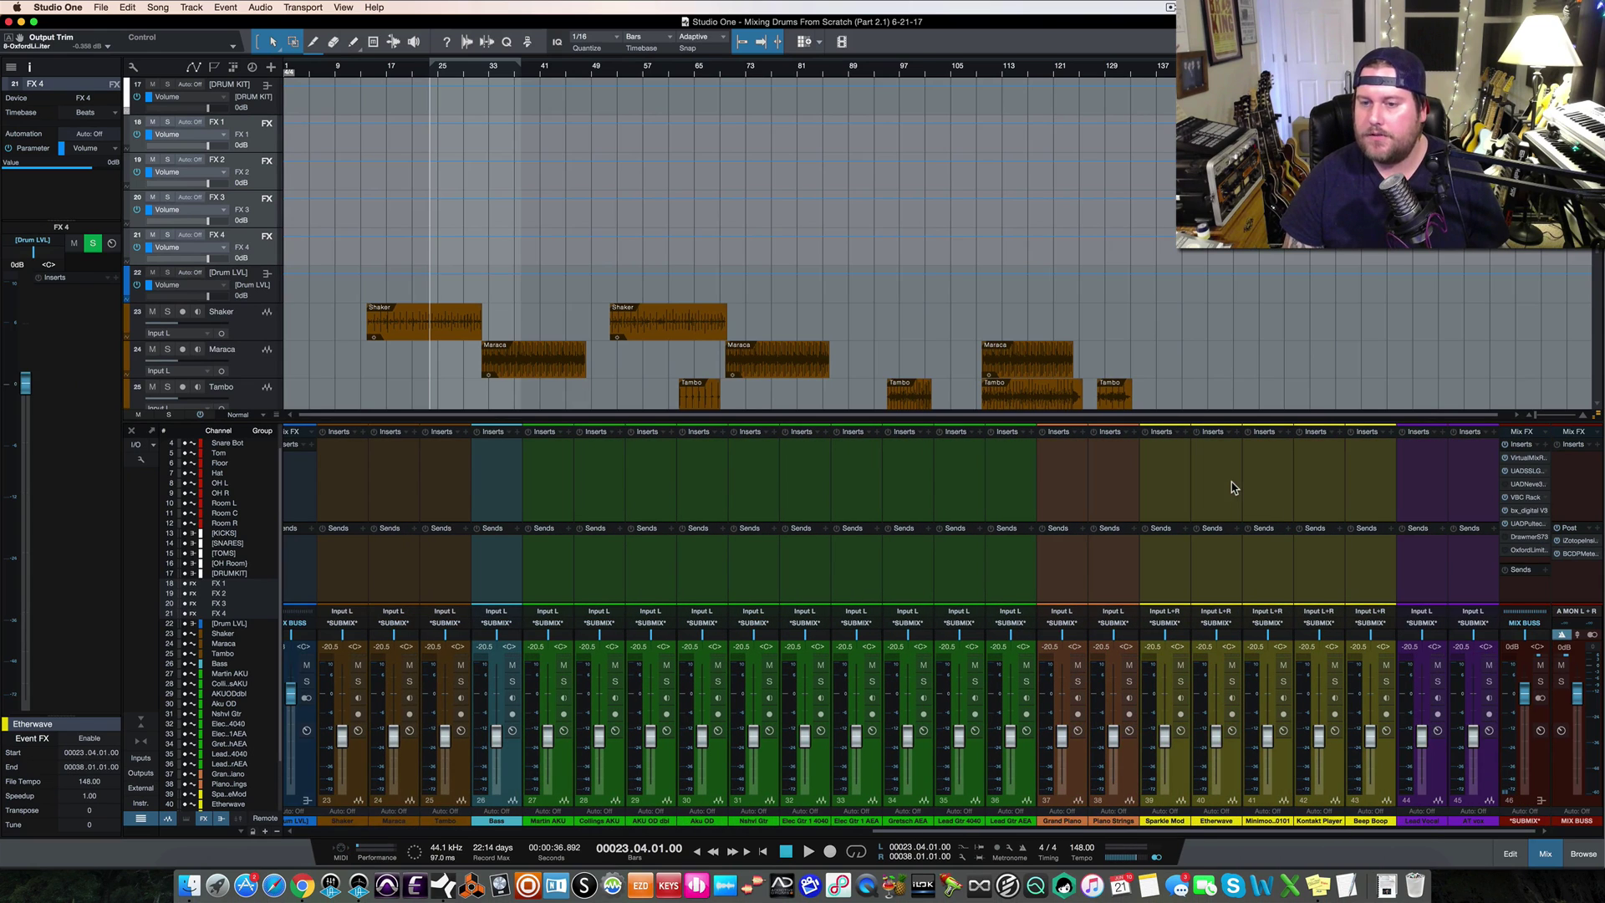
pyautogui.click(1488, 769)
pyautogui.rightClick(1488, 769)
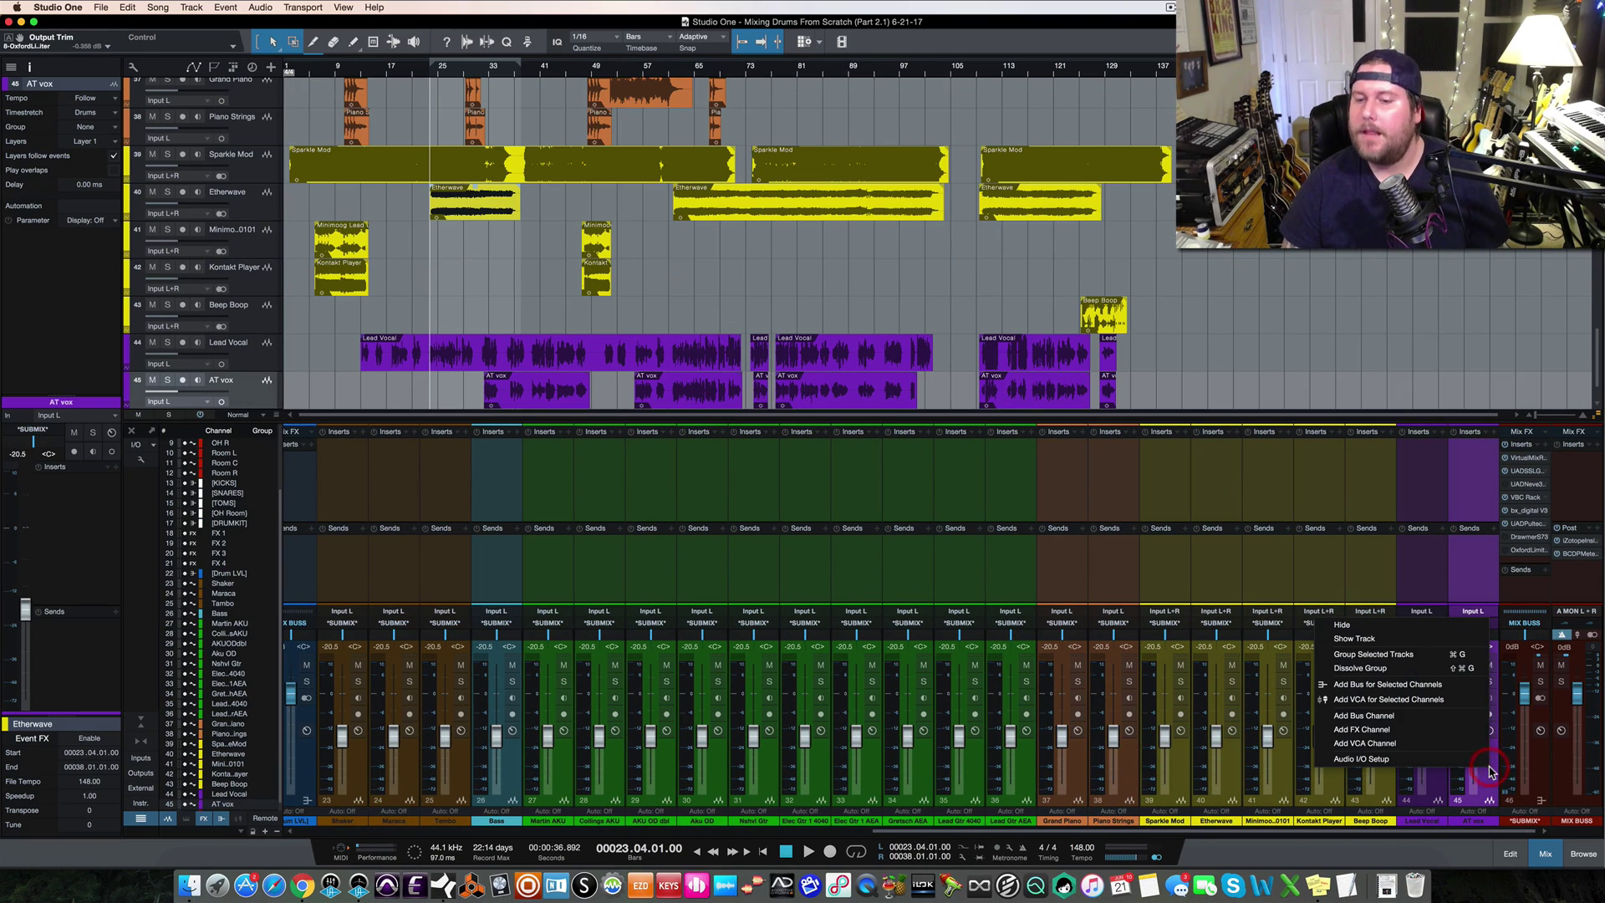
pyautogui.click(1439, 721)
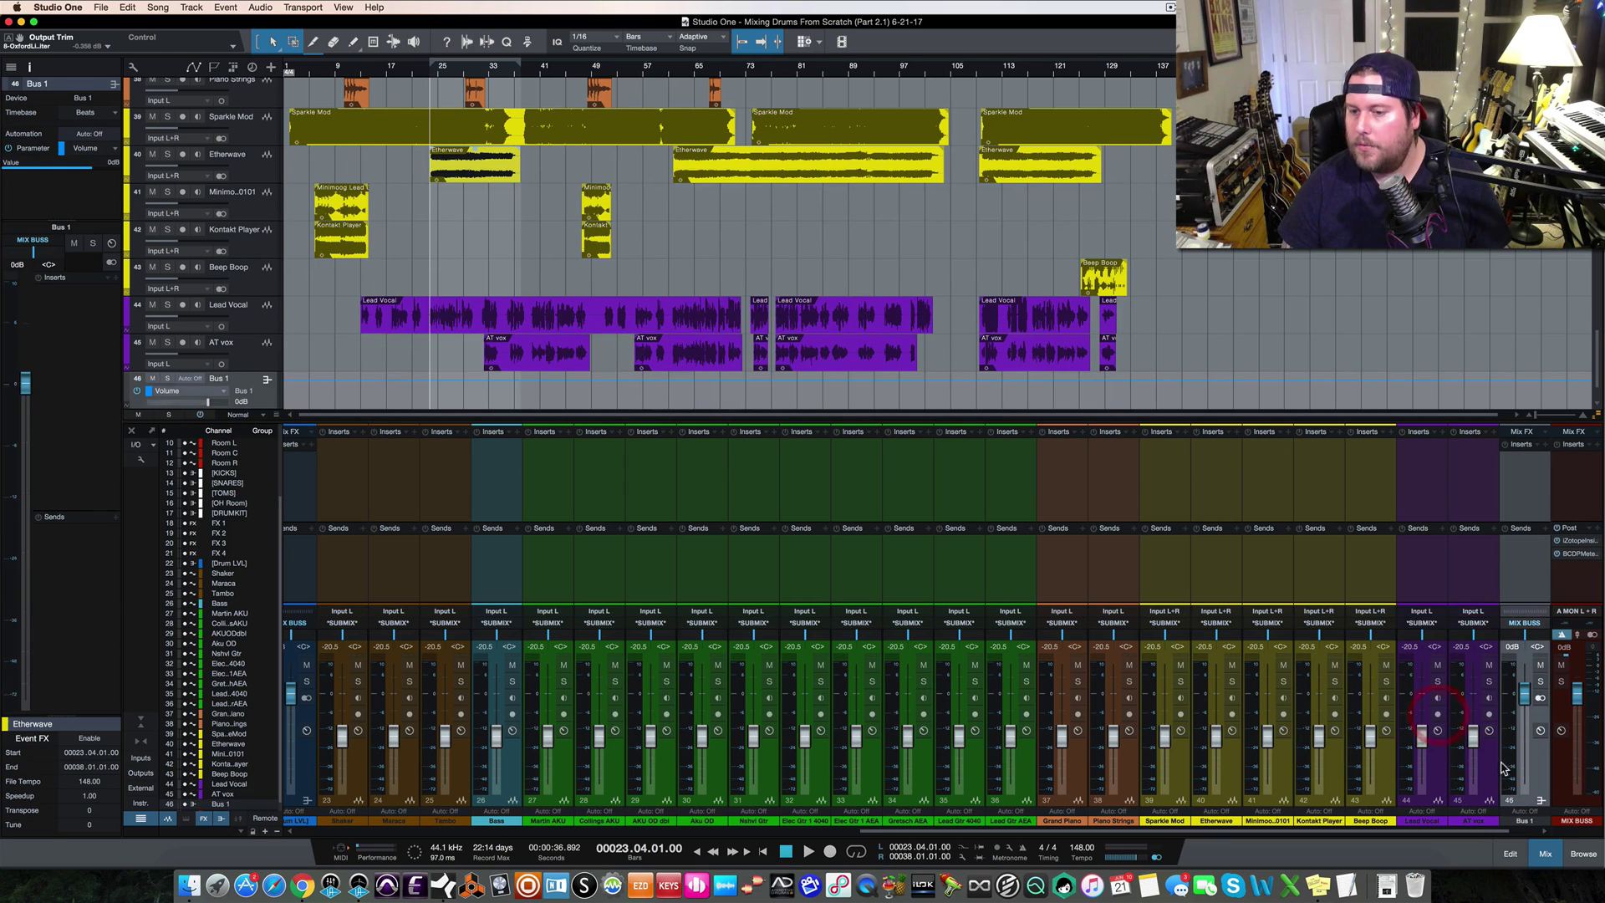
pyautogui.rightClick(1542, 764)
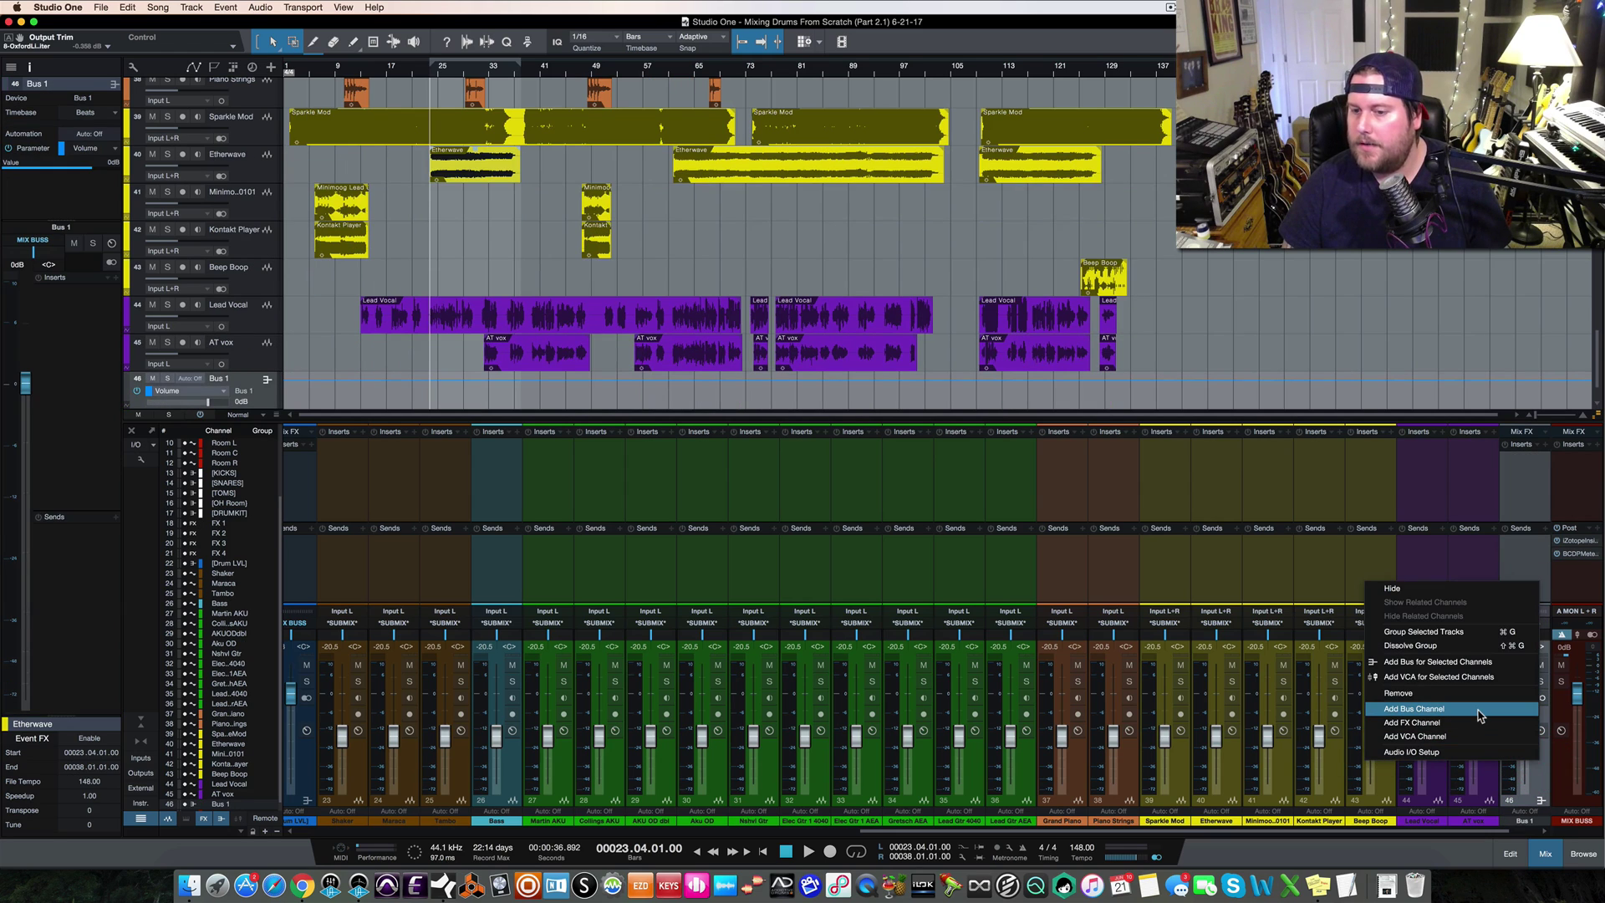
pyautogui.click(1479, 710)
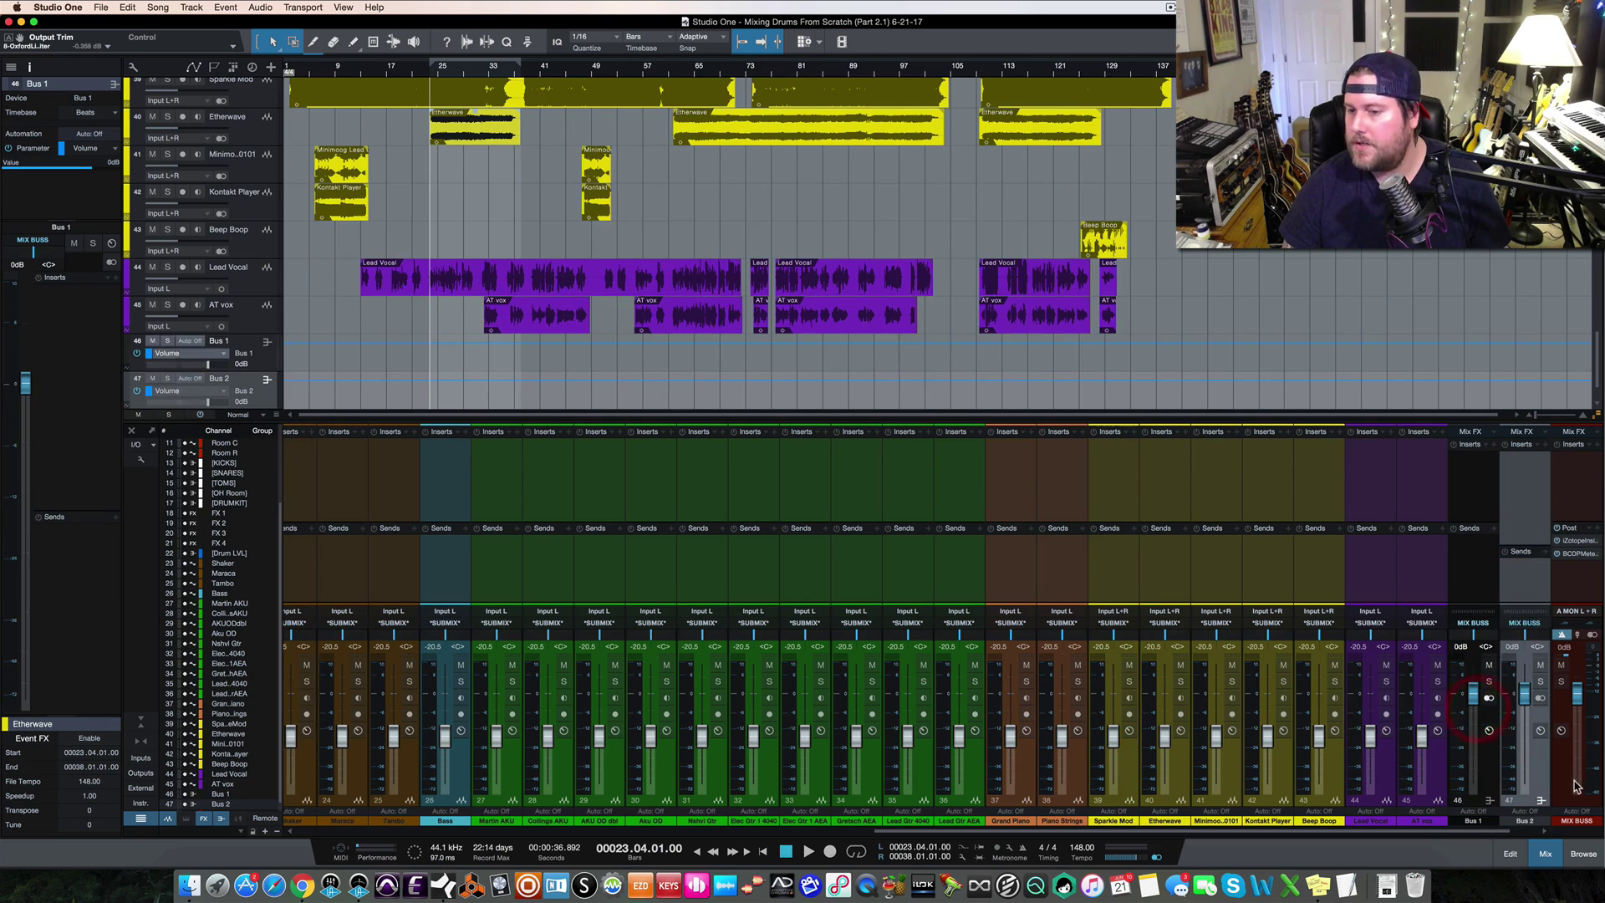
# Add four more bus channels, Bus 3 through Bus 6, after Bus 2
pyautogui.rightClick(1547, 771)
pyautogui.click(1501, 715)
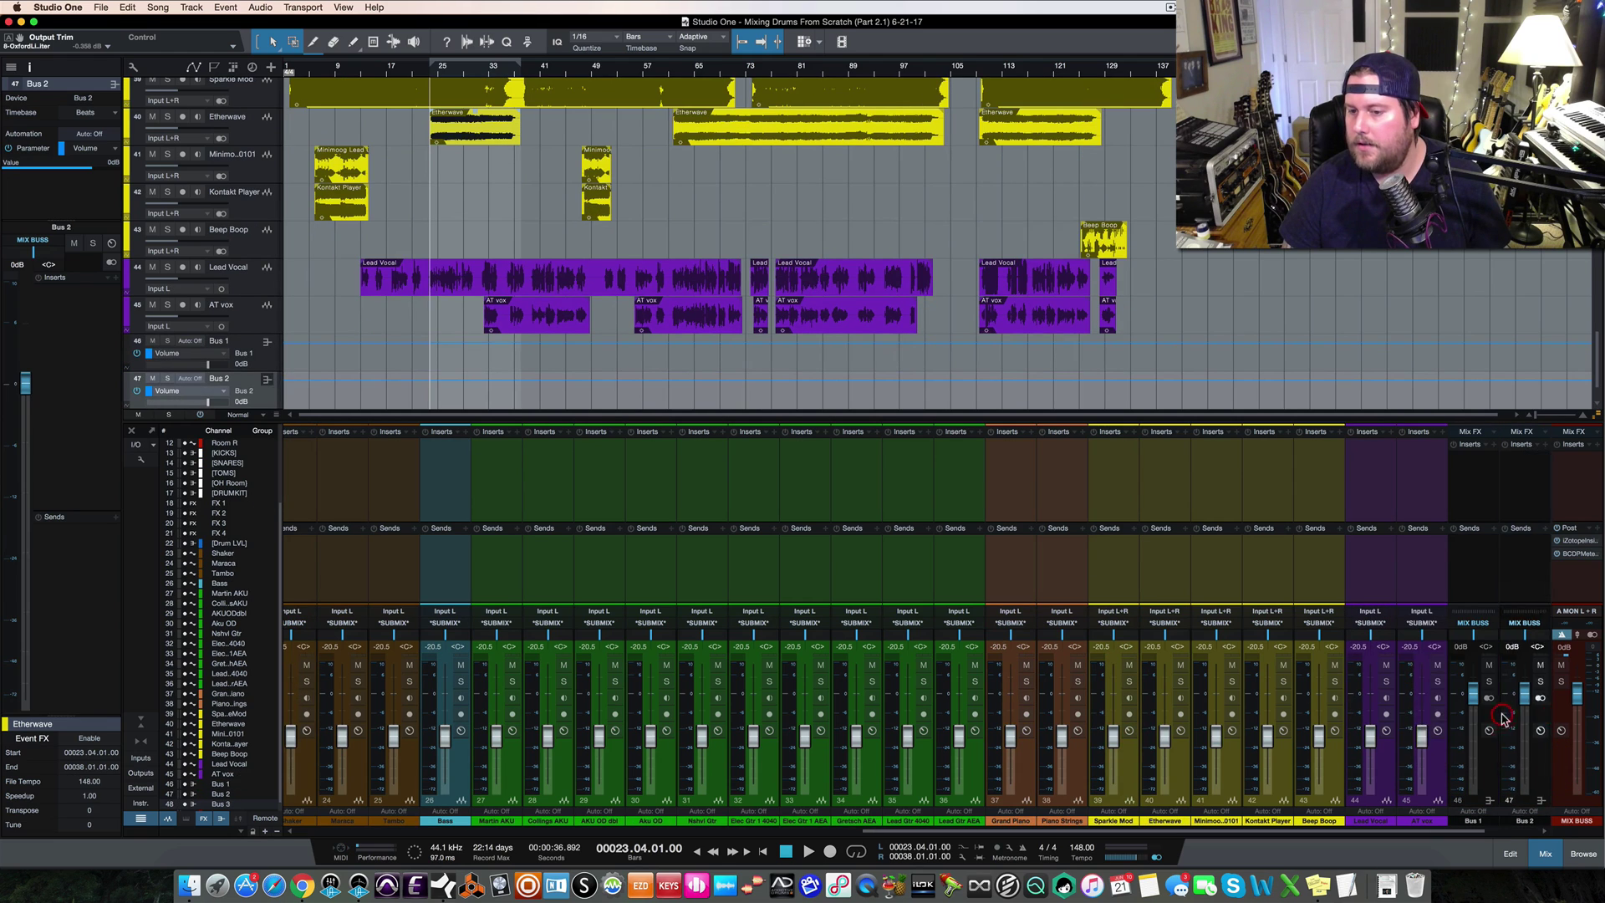
pyautogui.rightClick(1543, 759)
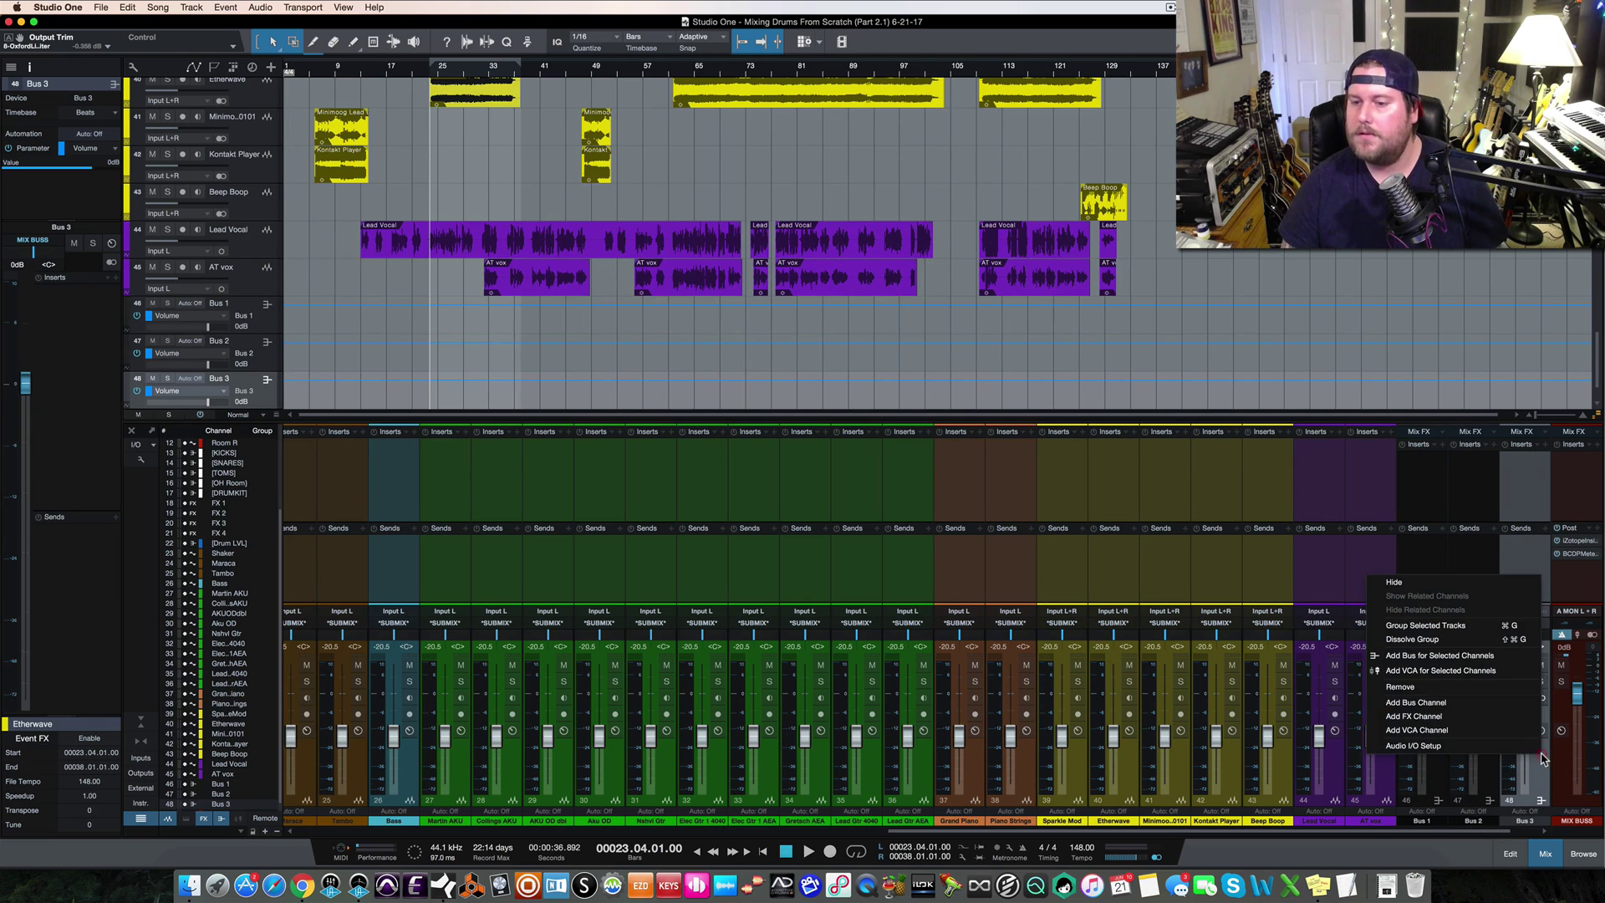
pyautogui.click(1505, 704)
pyautogui.rightClick(1542, 762)
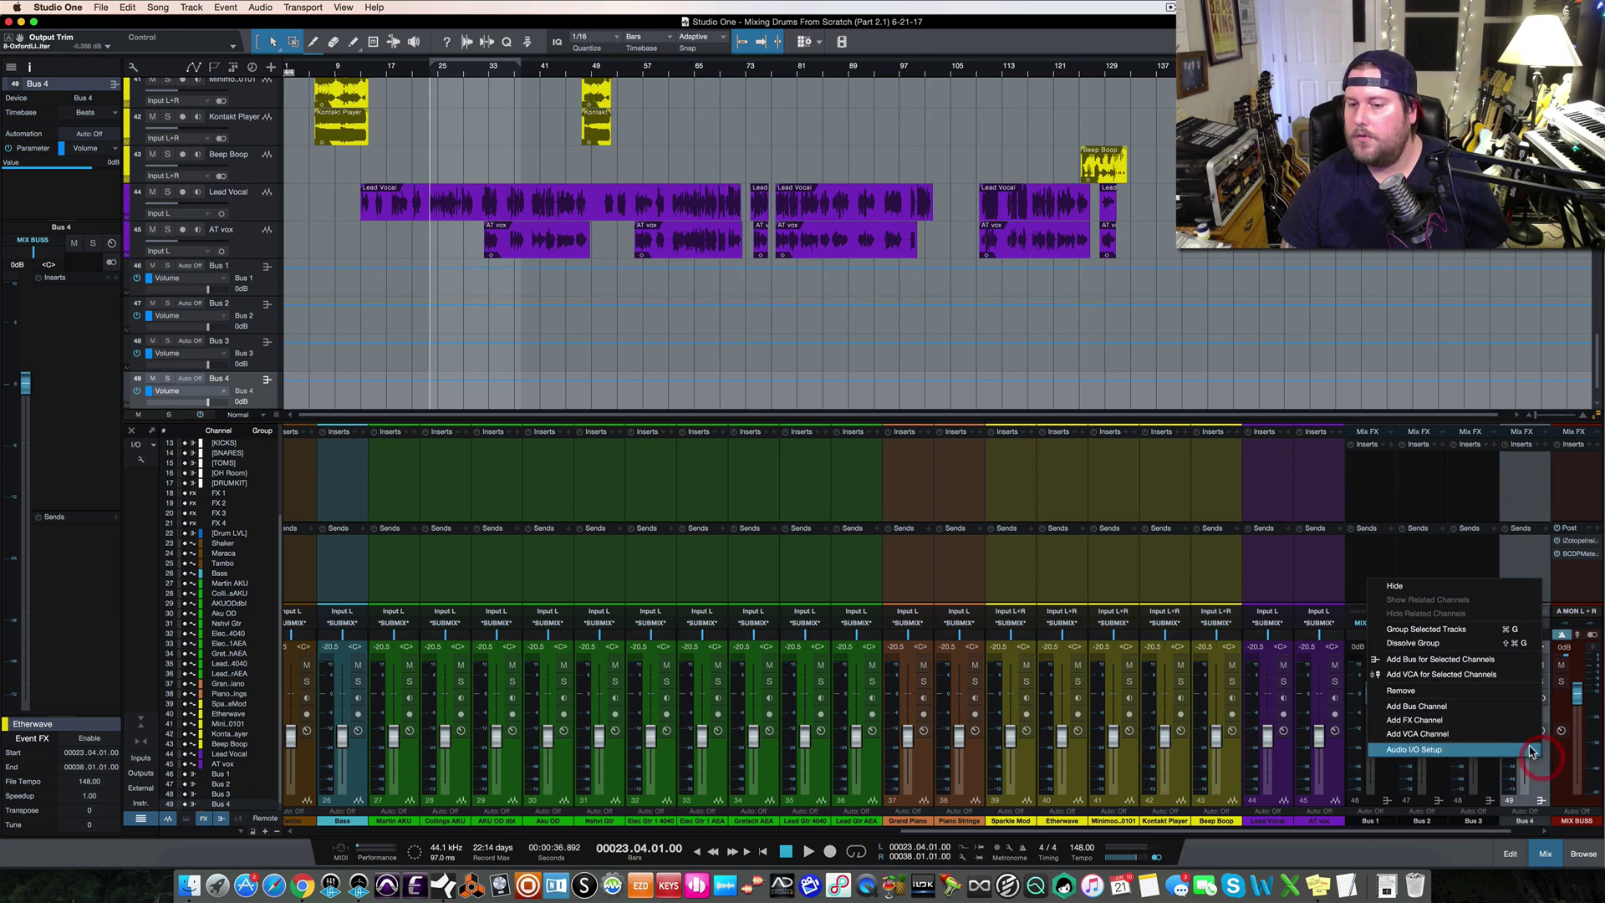
pyautogui.click(1517, 706)
pyautogui.rightClick(1548, 777)
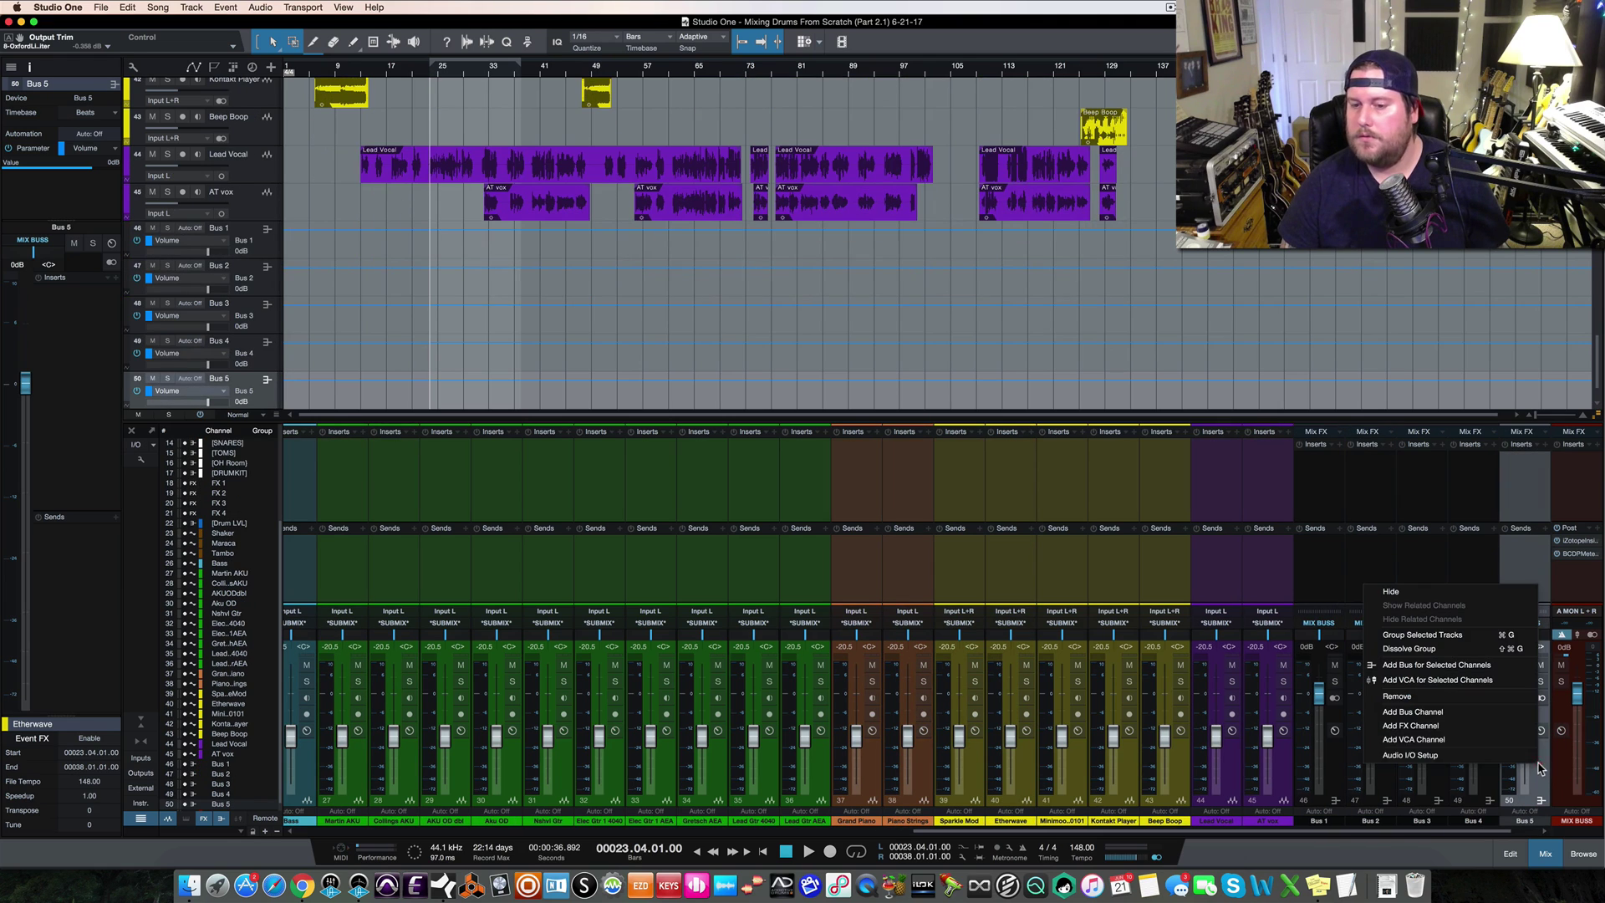
pyautogui.click(1502, 715)
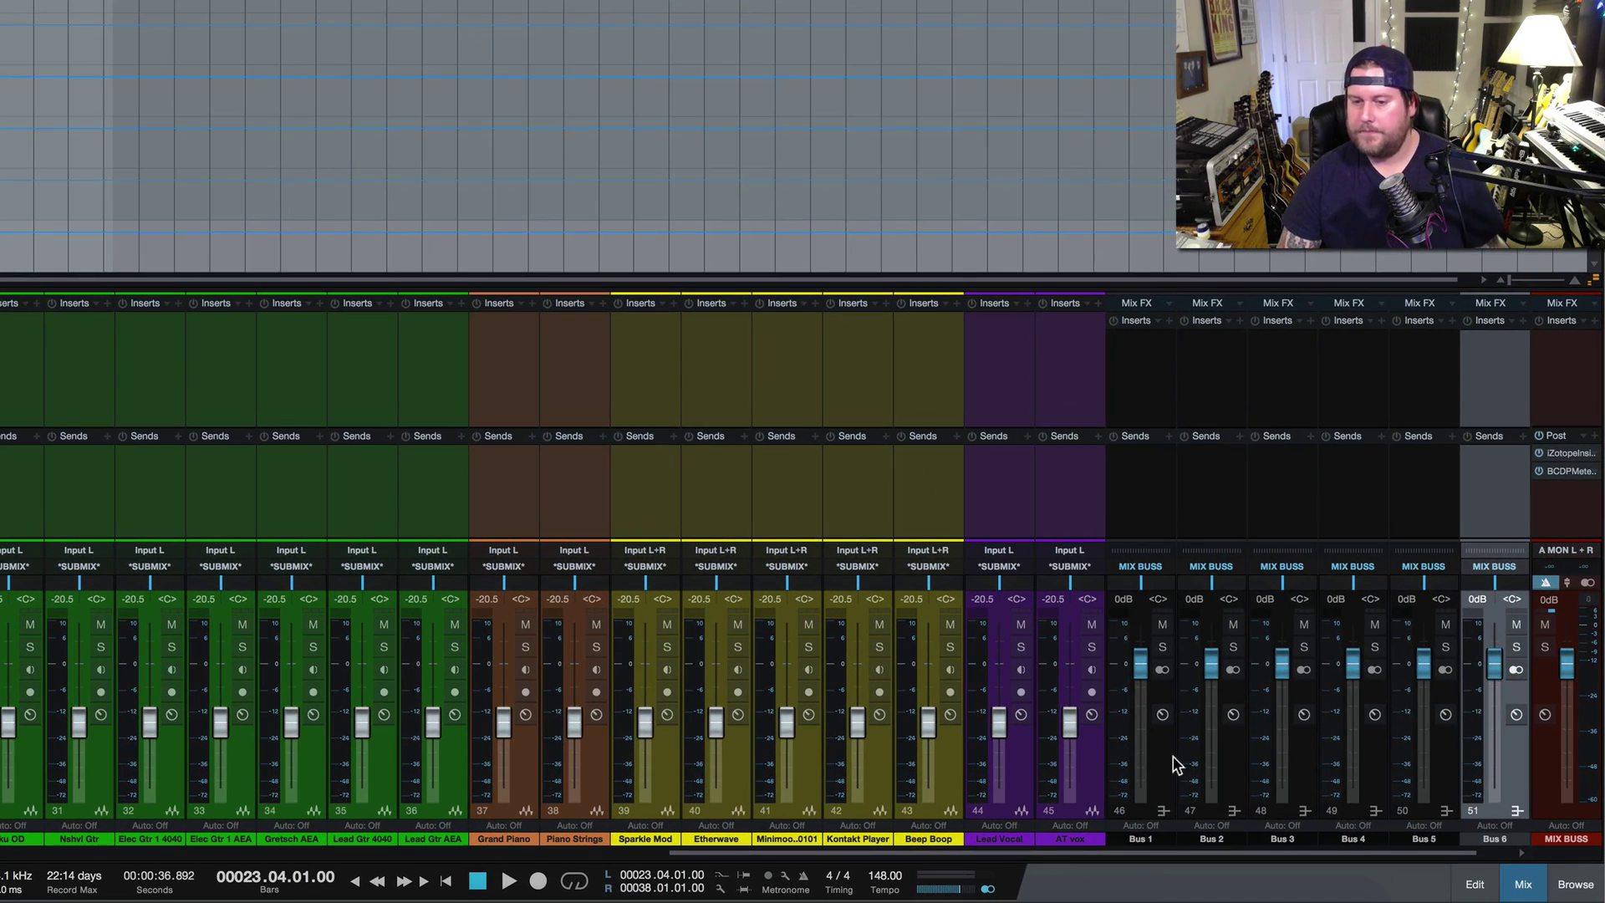
# Color all six new buses, Bus 1 through Bus 6, blue in one go
pyautogui.click(1285, 758)
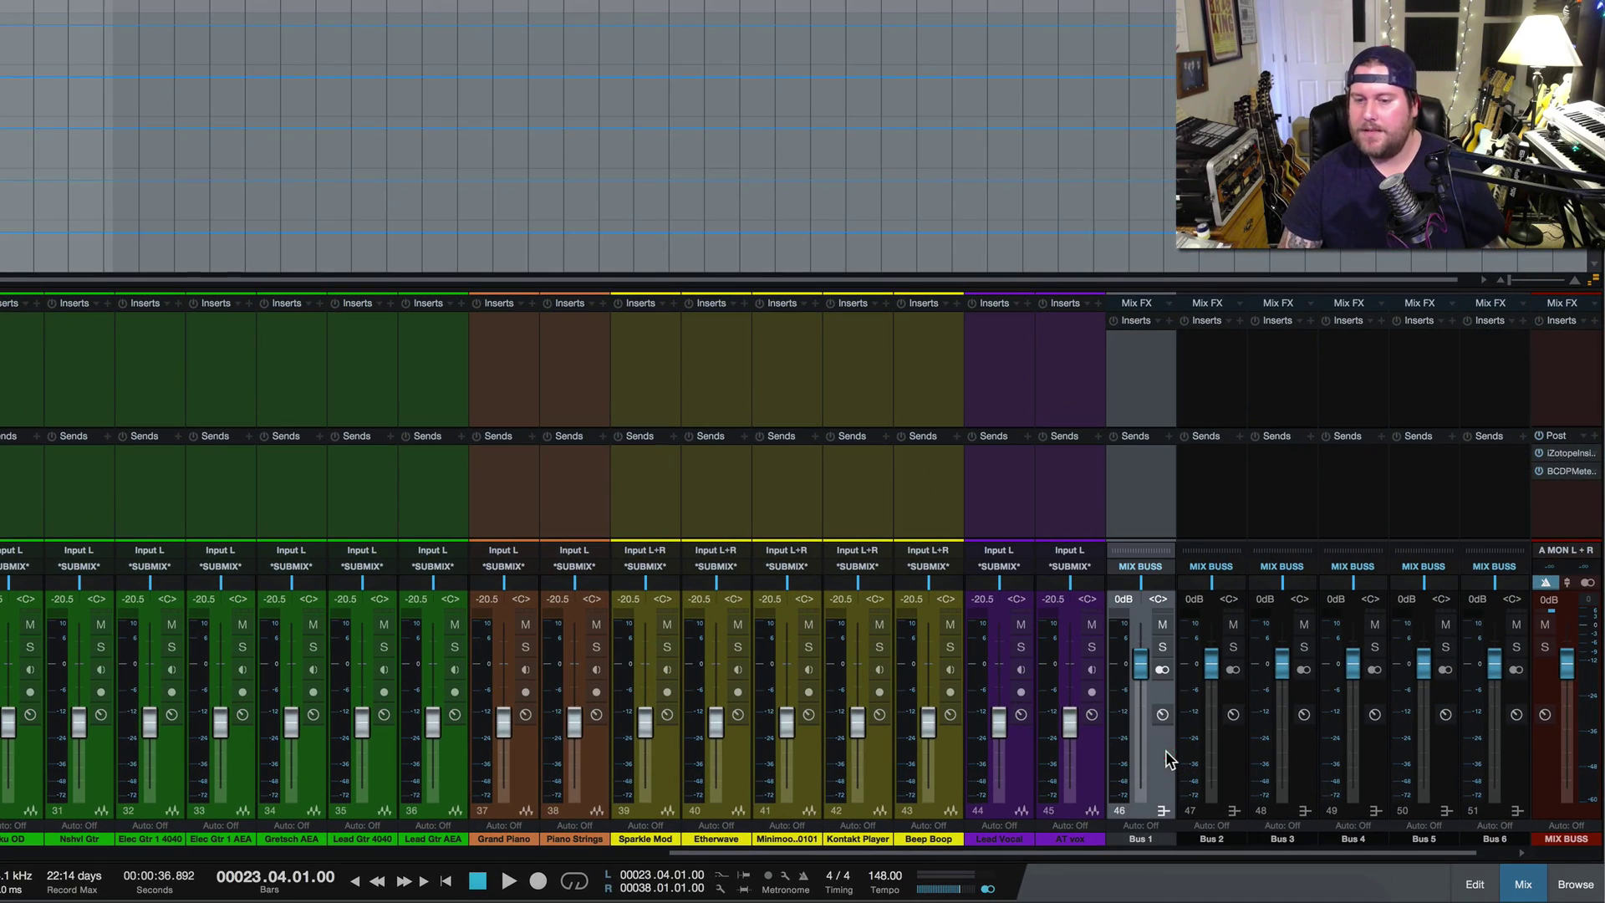
pyautogui.keyDown('shift'); pyautogui.click(1512, 764); pyautogui.keyUp('shift')
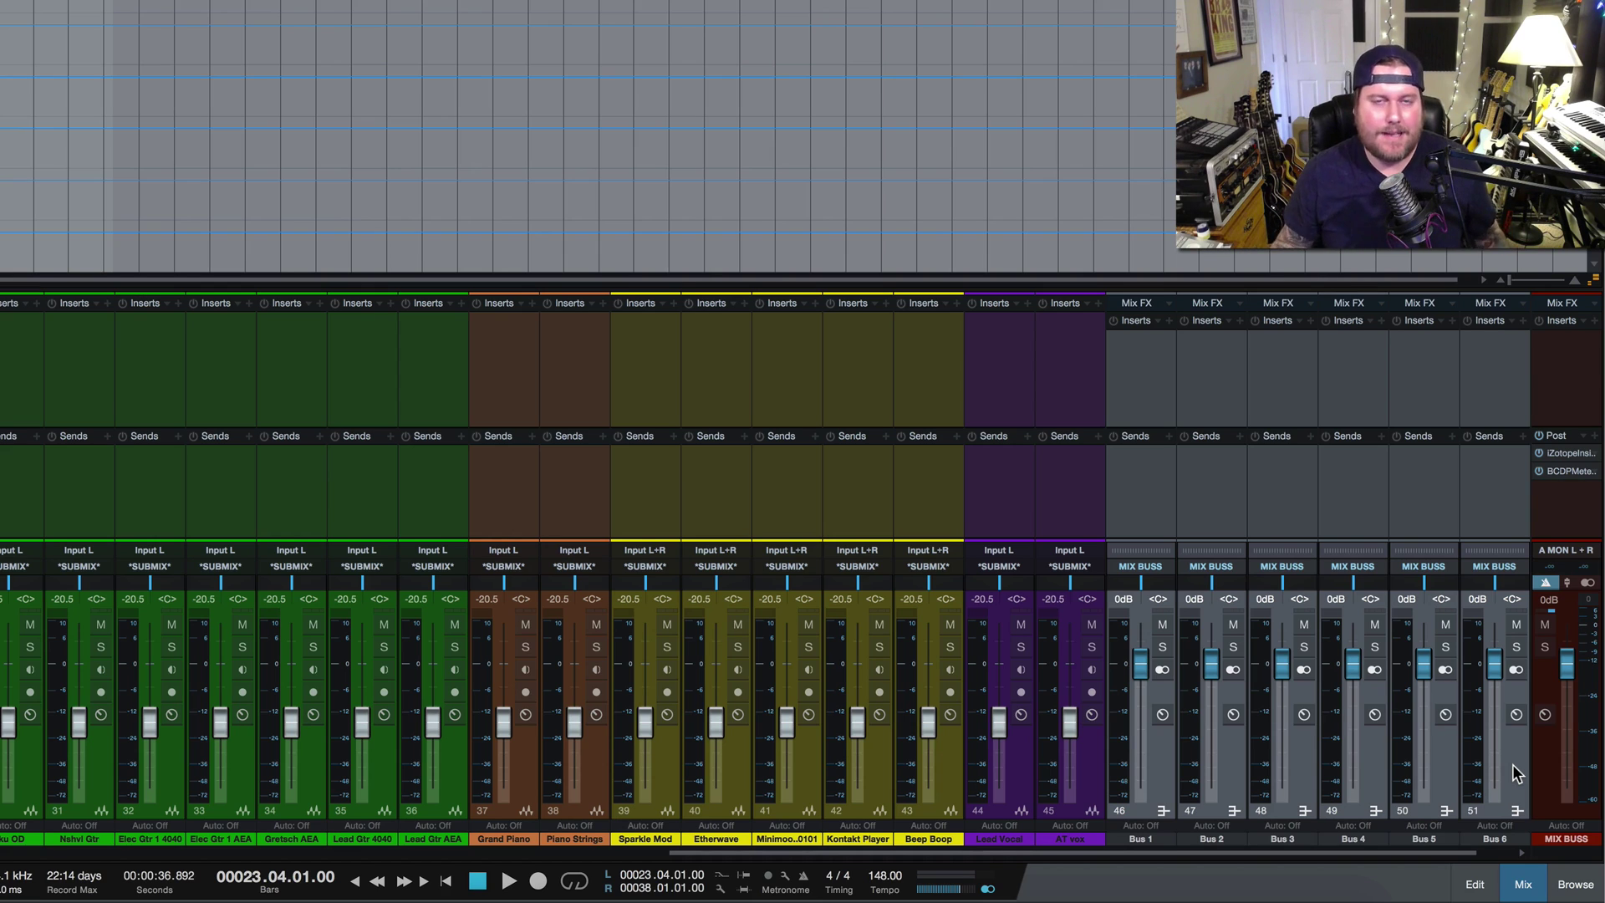
pyautogui.click(1235, 838)
pyautogui.click(1340, 826)
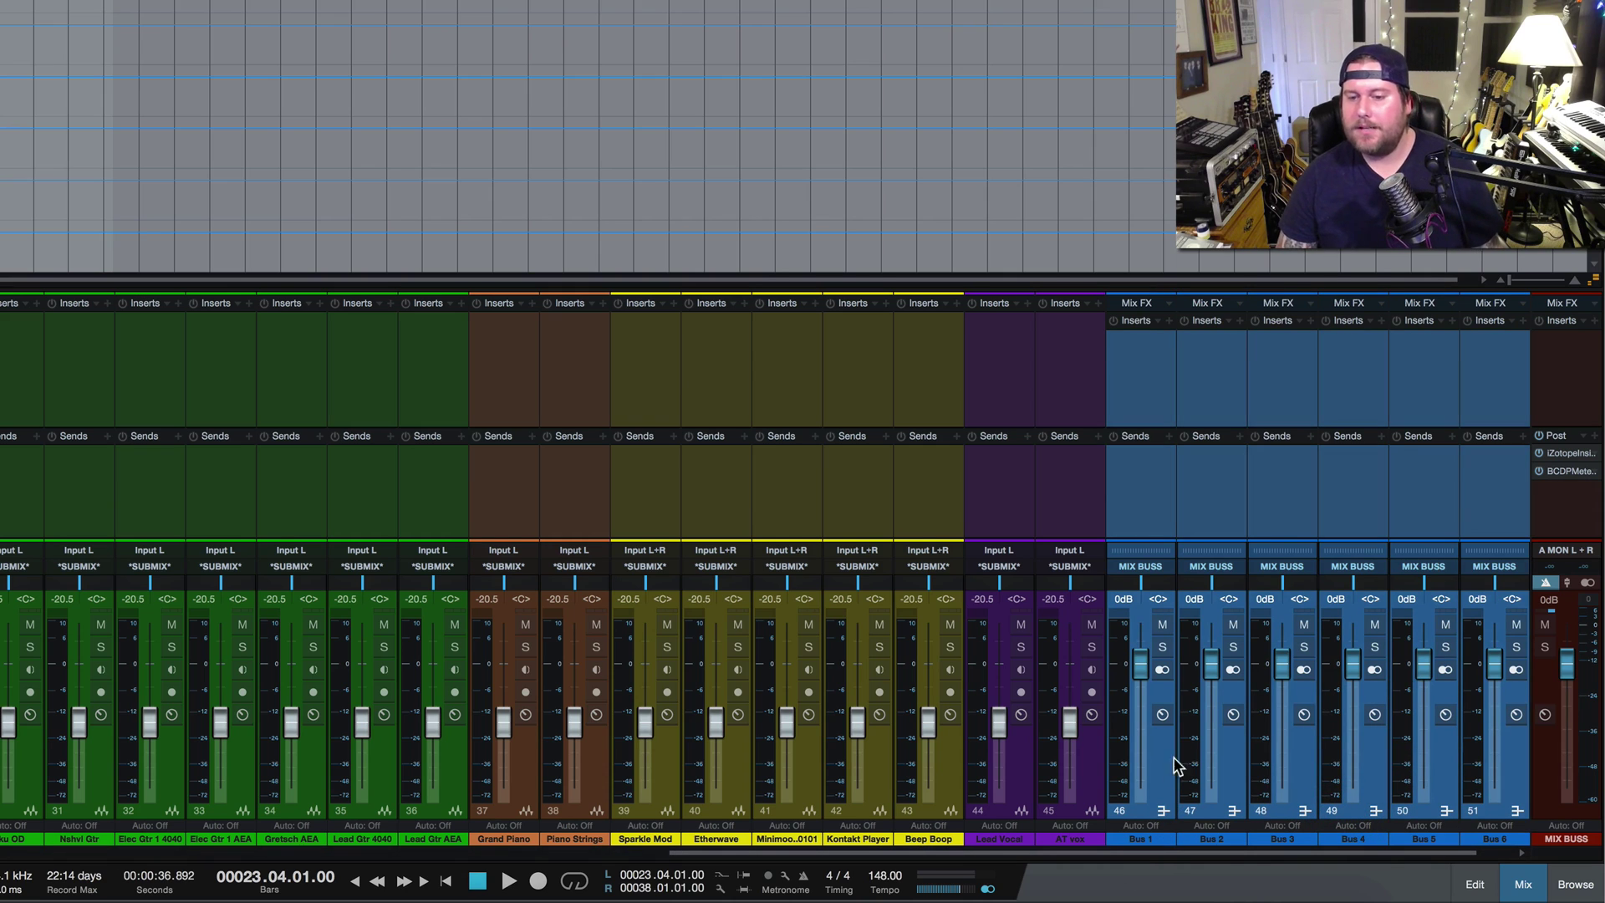
# Rename Bus 1 as [All Drums]
pyautogui.click(1147, 812)
pyautogui.doubleClick(1145, 838)
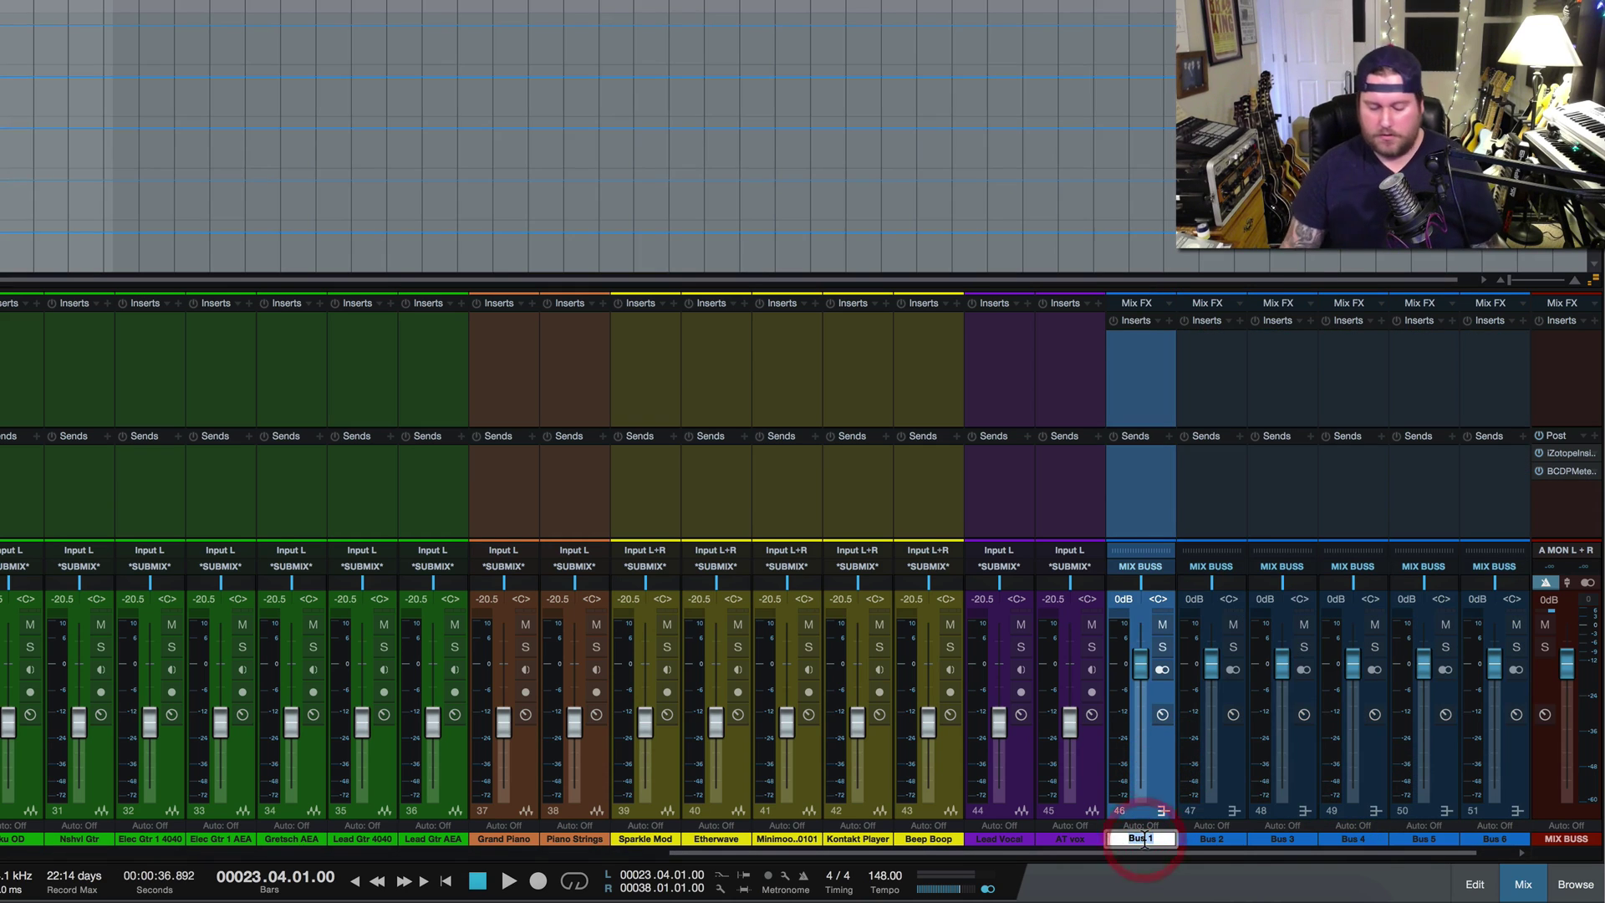
pyautogui.write('A')
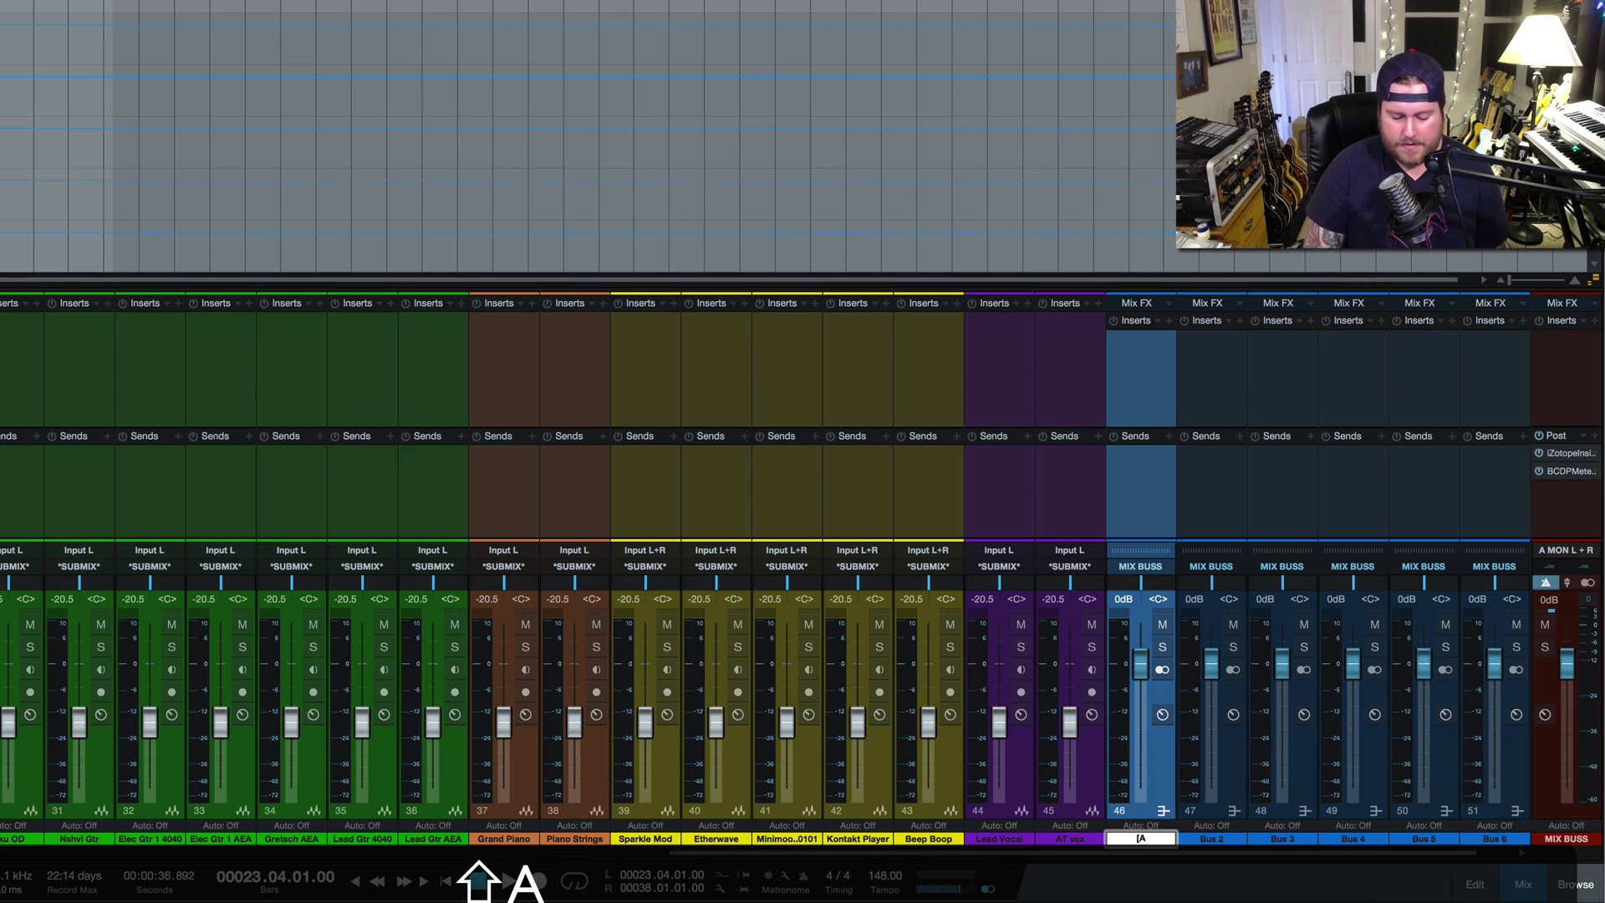
pyautogui.write('ll Drums]')
pyautogui.press('Return')
# Rename Bus 2 as [All PERC]
pyautogui.doubleClick(1211, 838)
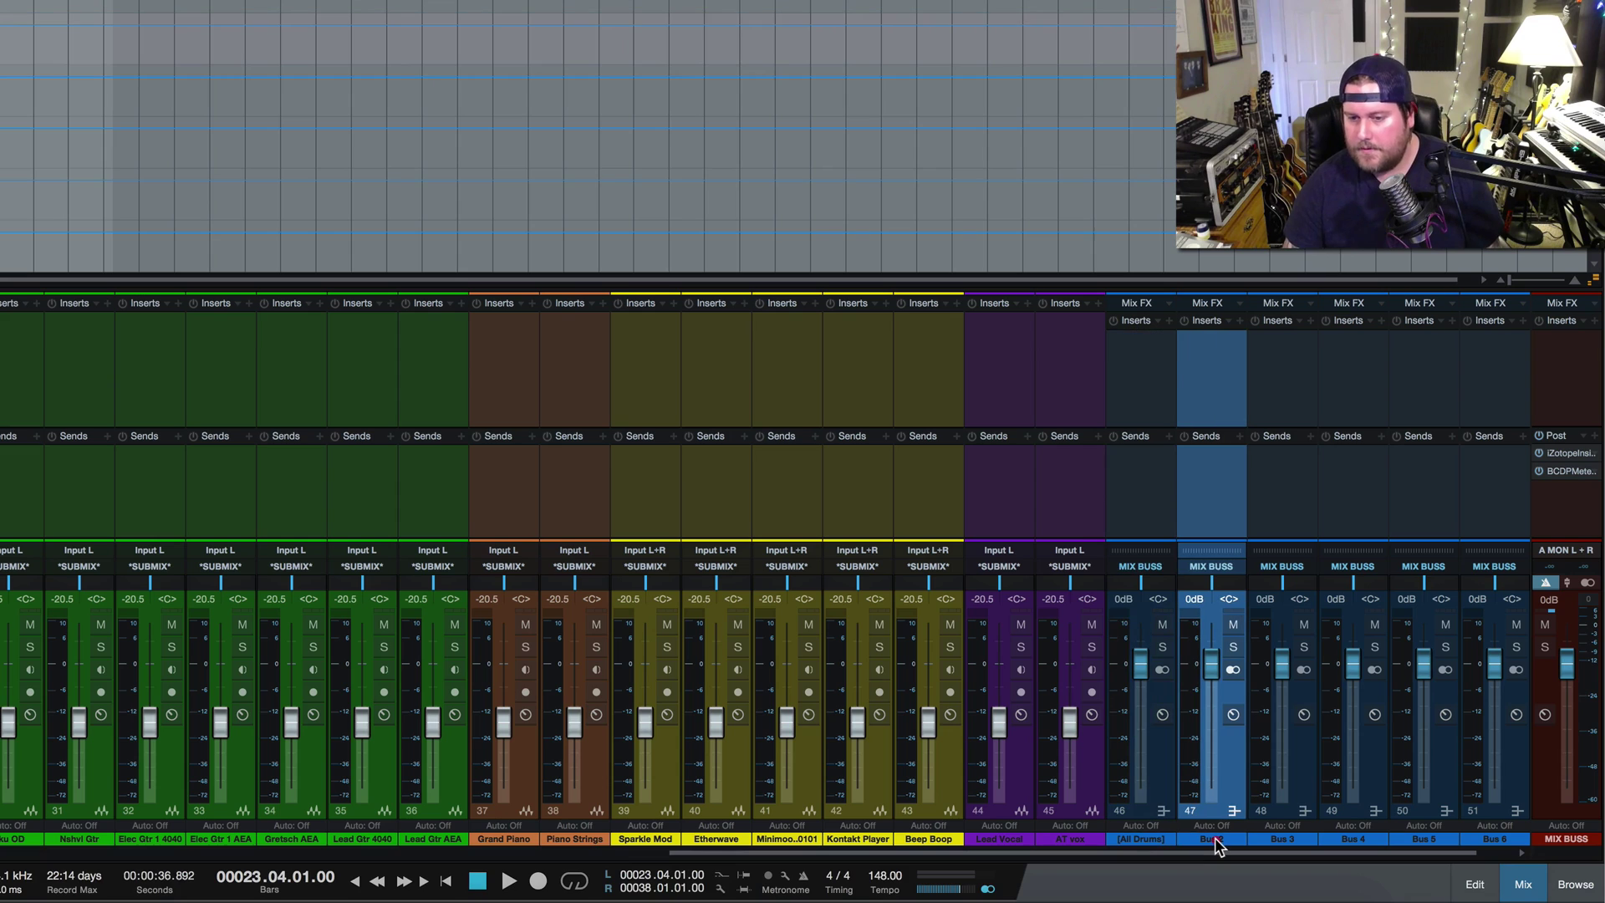
pyautogui.write('[A')
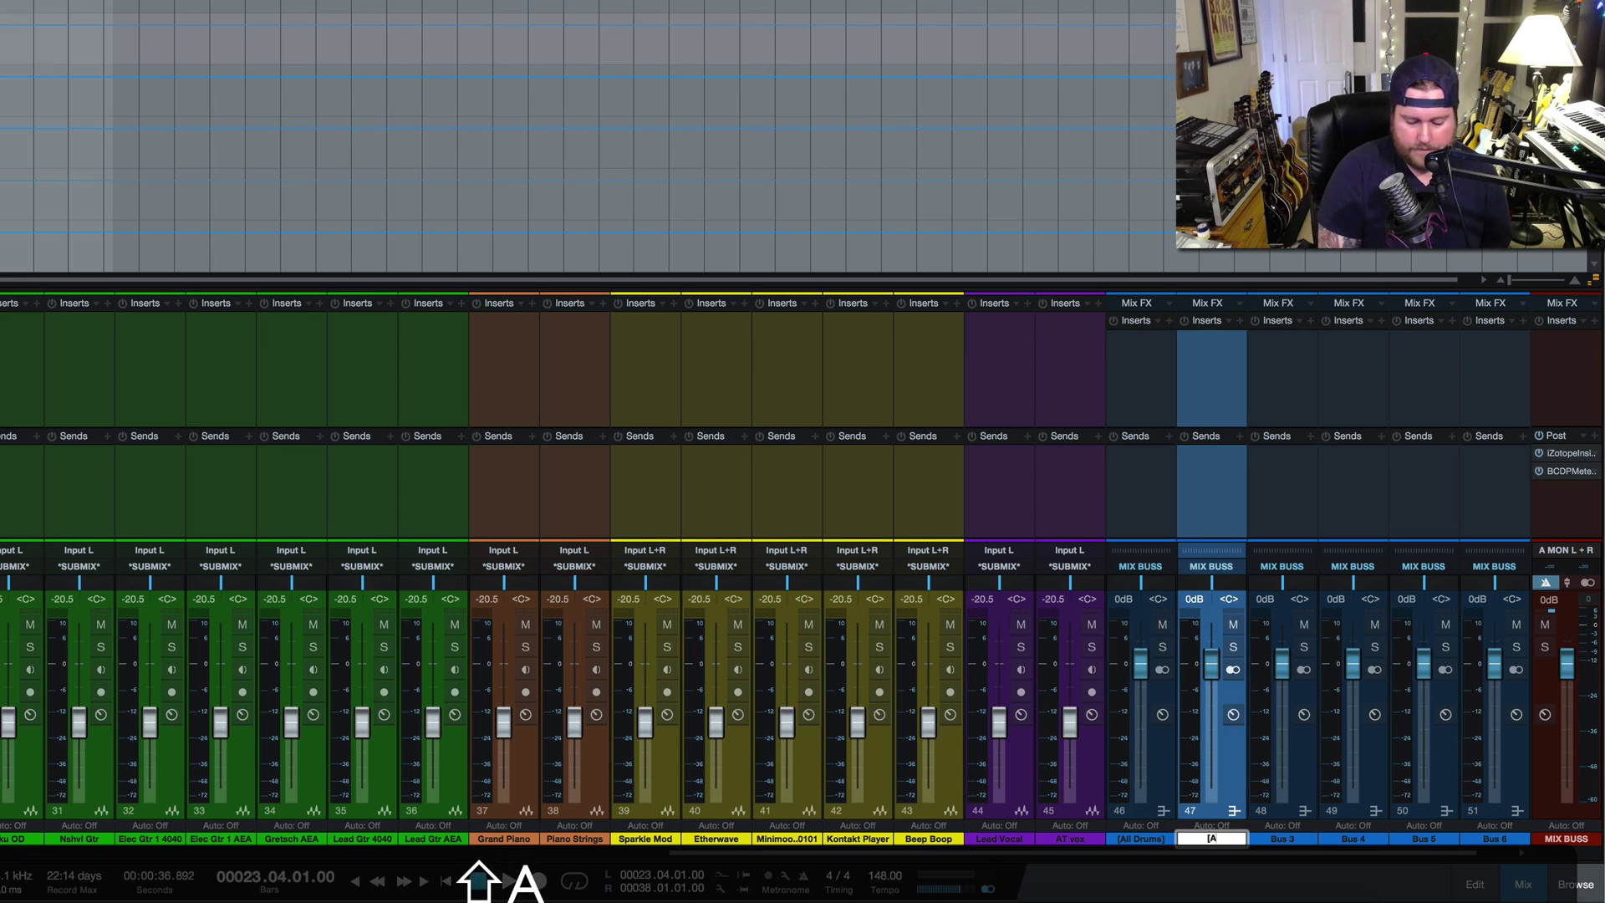
pyautogui.write('ll PERC')
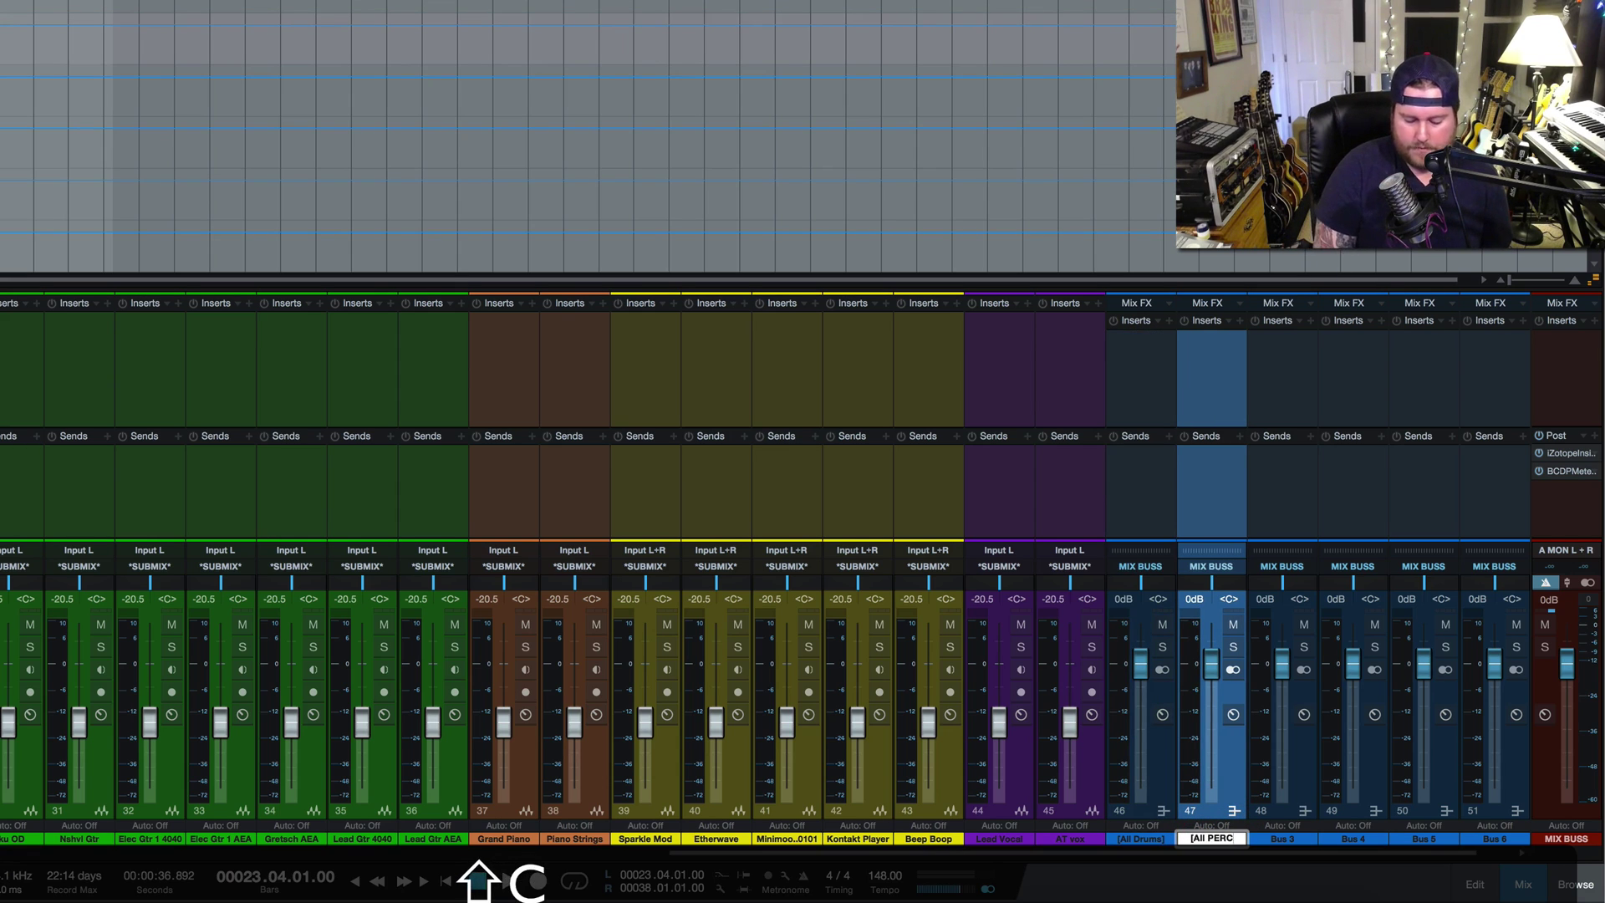
pyautogui.write(']')
pyautogui.press('Return')
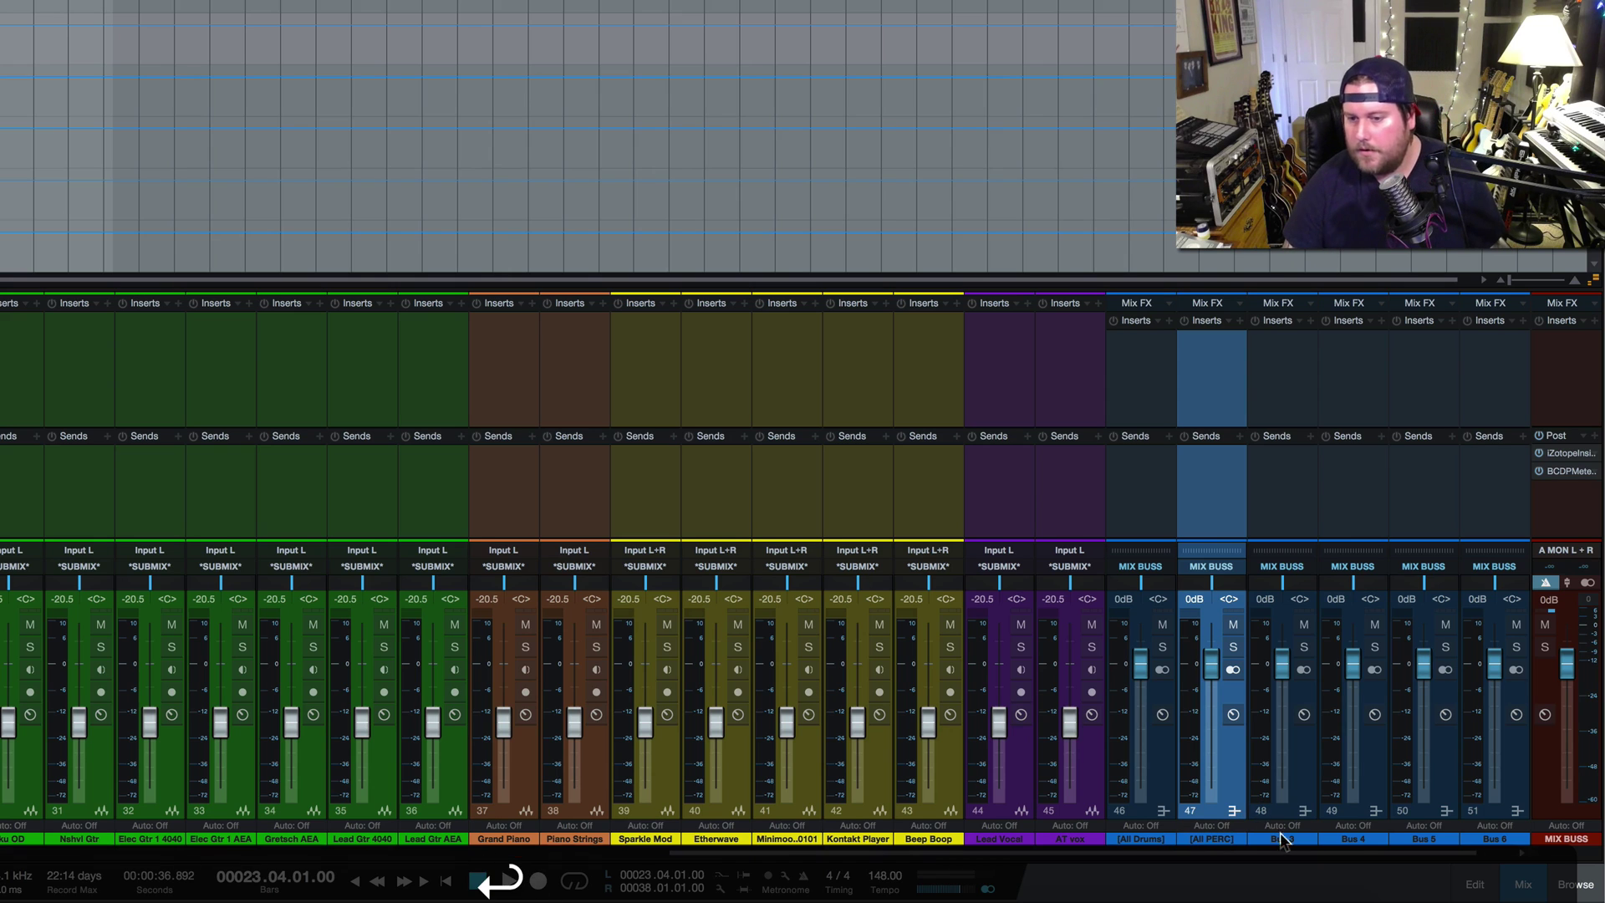
# Rename Bus 3 as [Low End] and Bus 4 as [All Music]
pyautogui.doubleClick(1289, 835)
pyautogui.write('[Low End]')
pyautogui.press('Return')
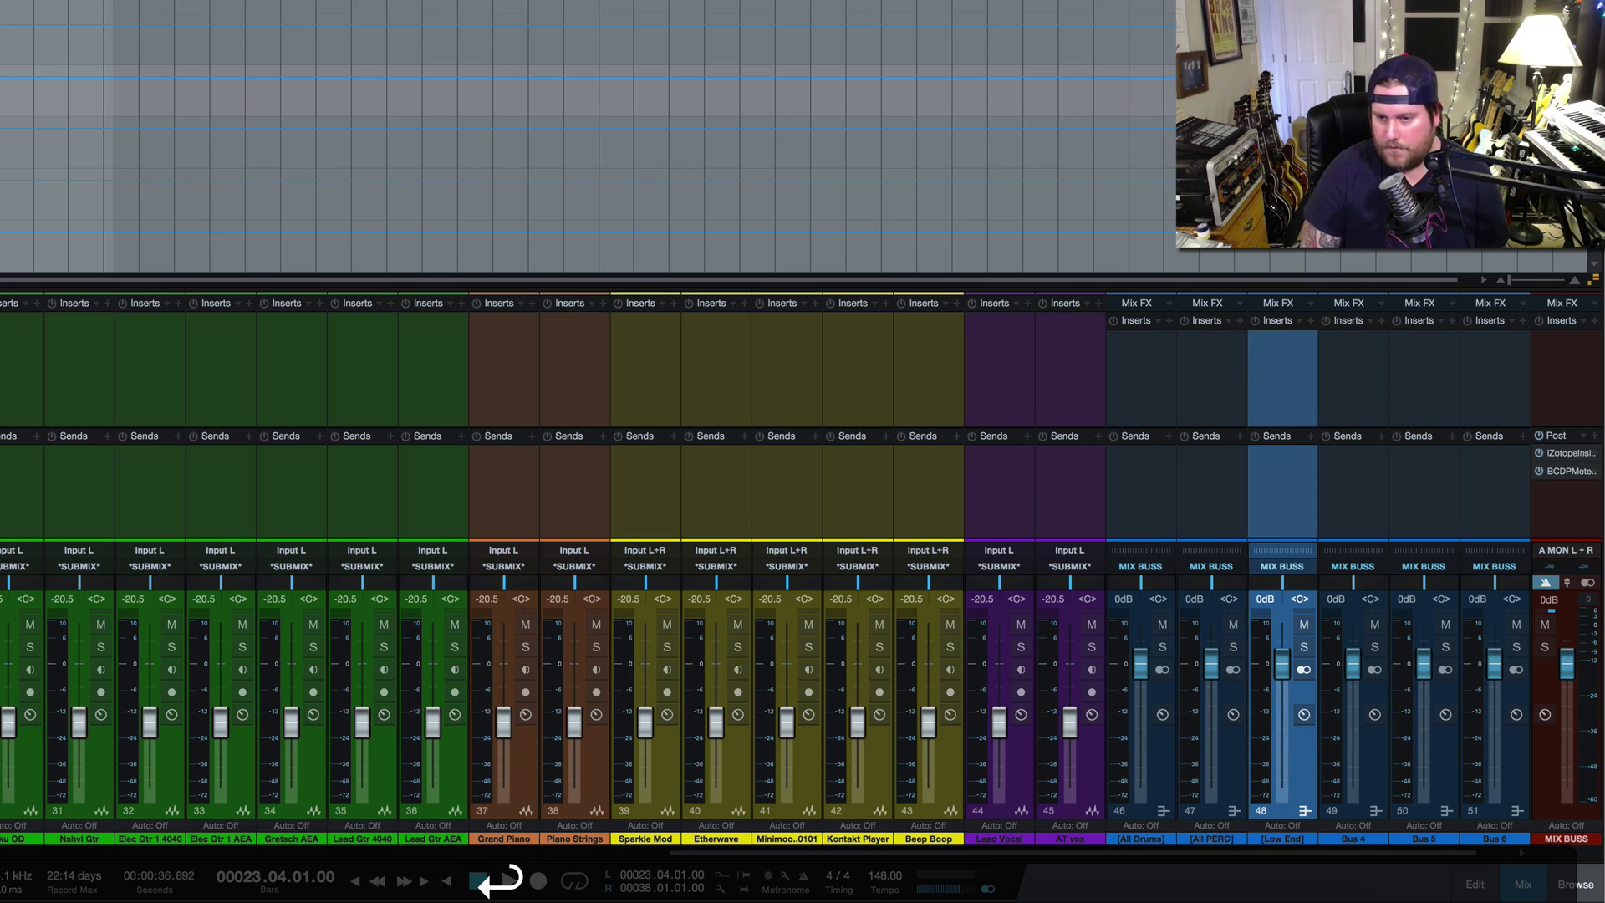
pyautogui.doubleClick(1352, 838)
pyautogui.write('[A')
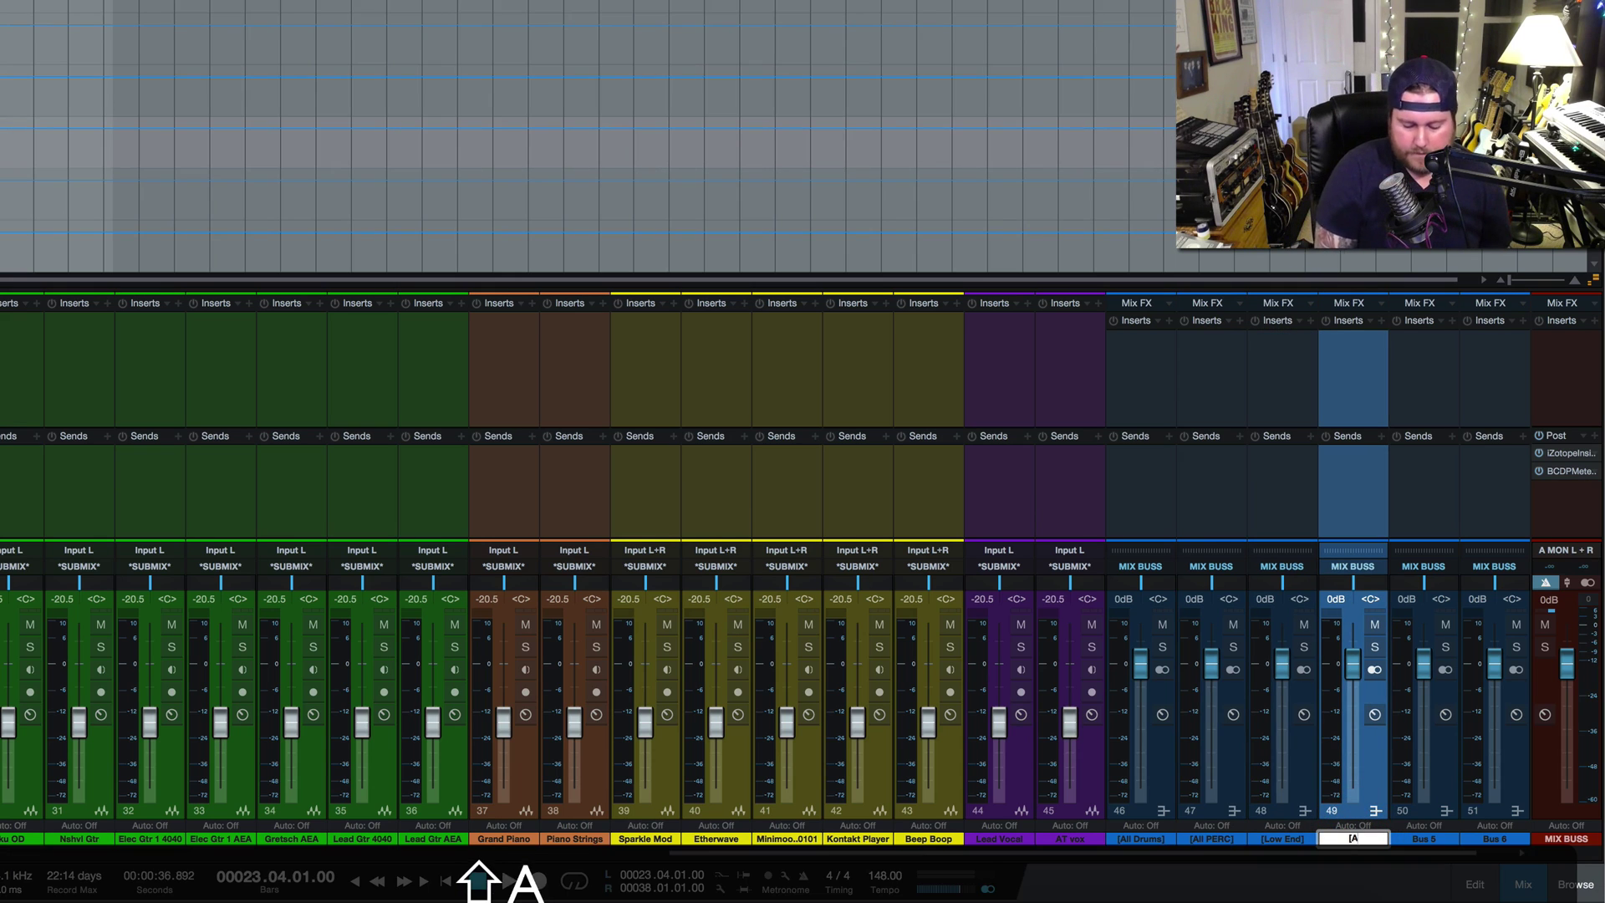
pyautogui.write('ll Music]')
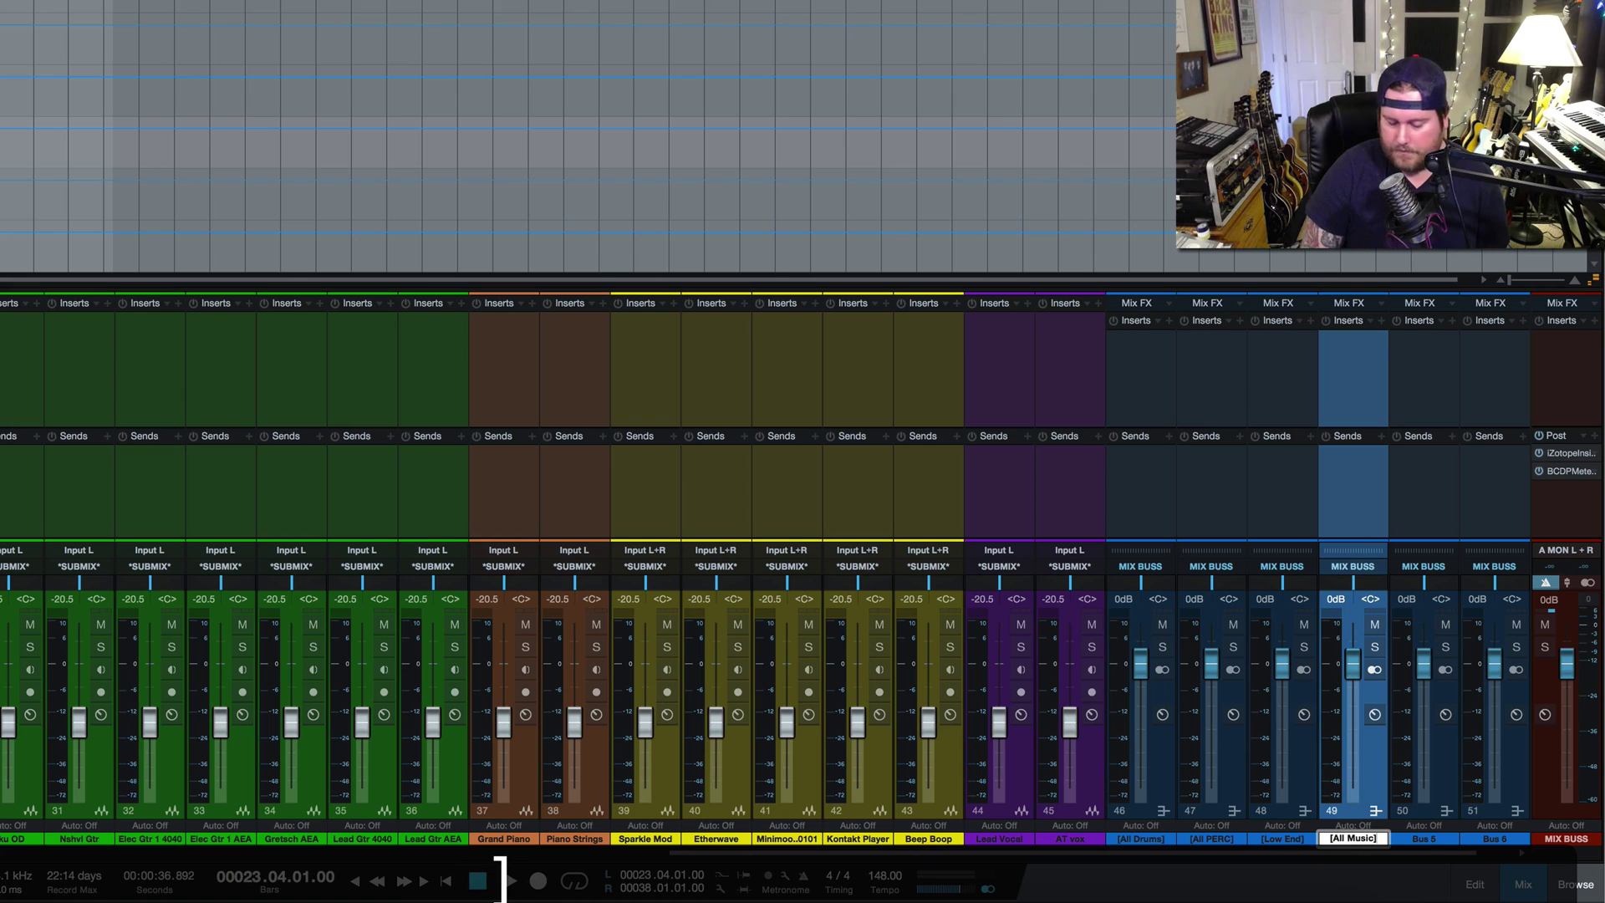
pyautogui.press('Return')
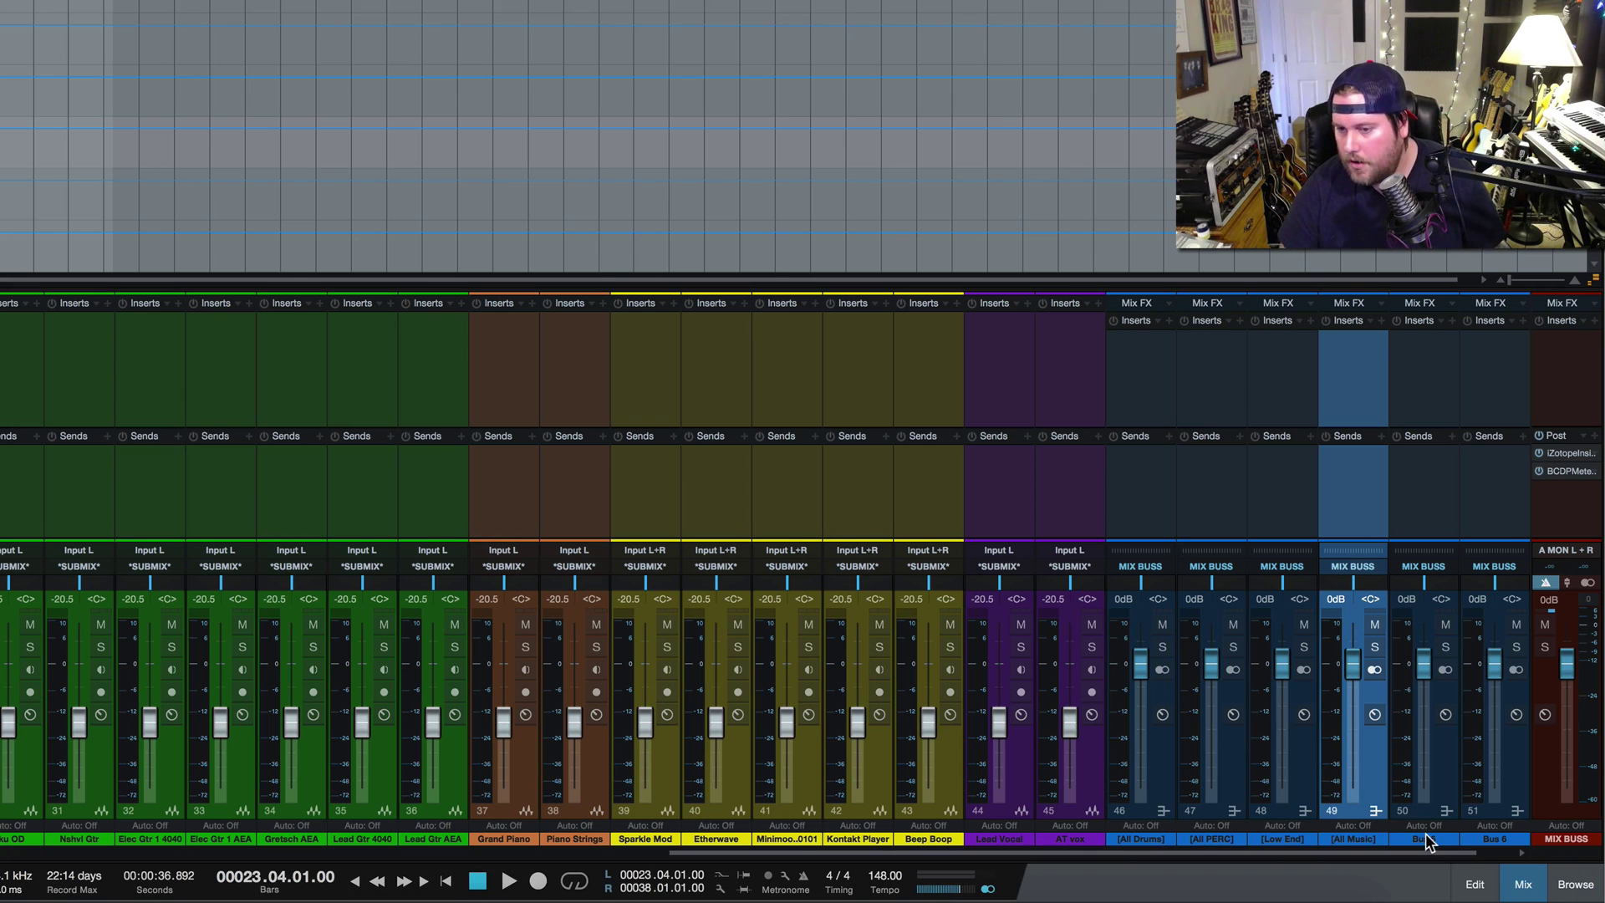
# Rename Bus 5 as [All VOX]
pyautogui.doubleClick(1420, 837)
pyautogui.write('[A')
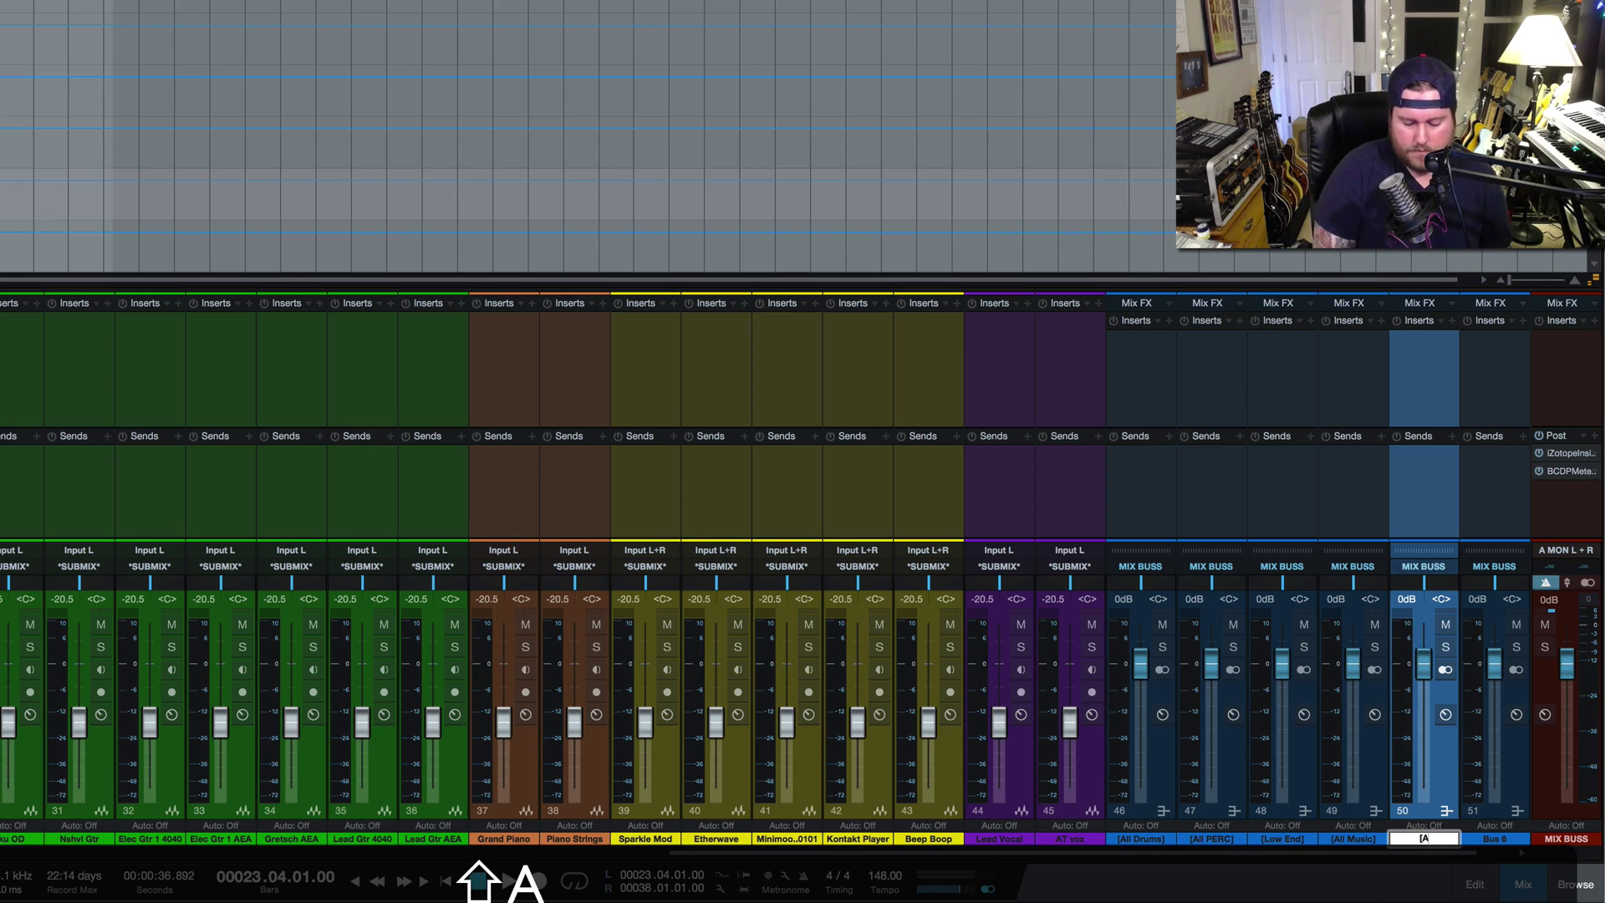
pyautogui.write('ll VO')
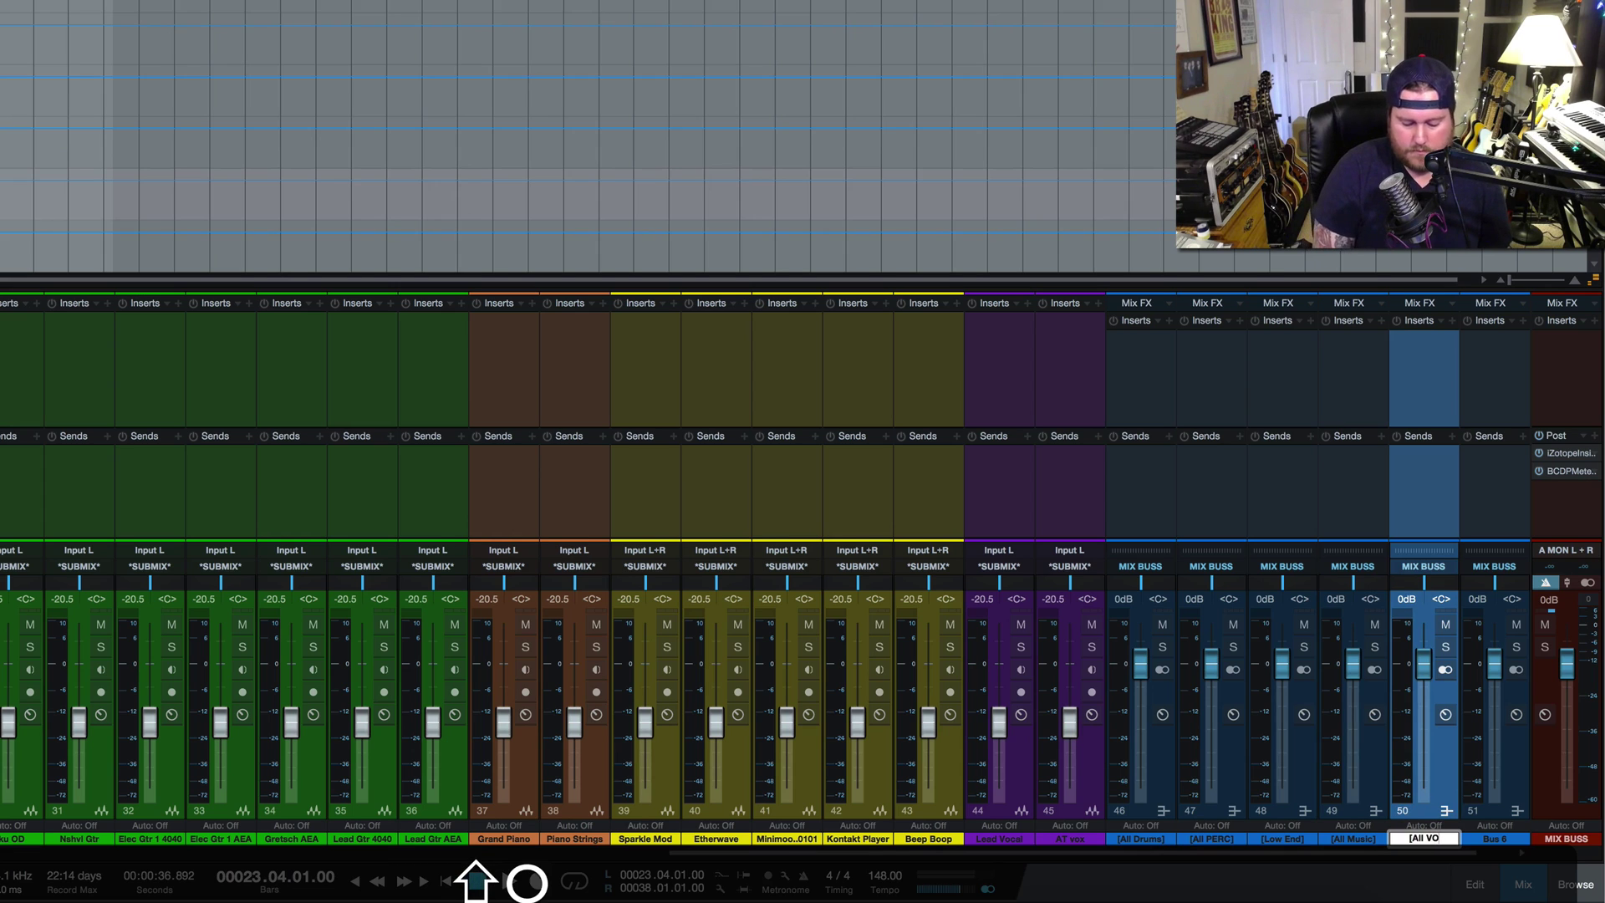
pyautogui.write('X]')
pyautogui.press('Return')
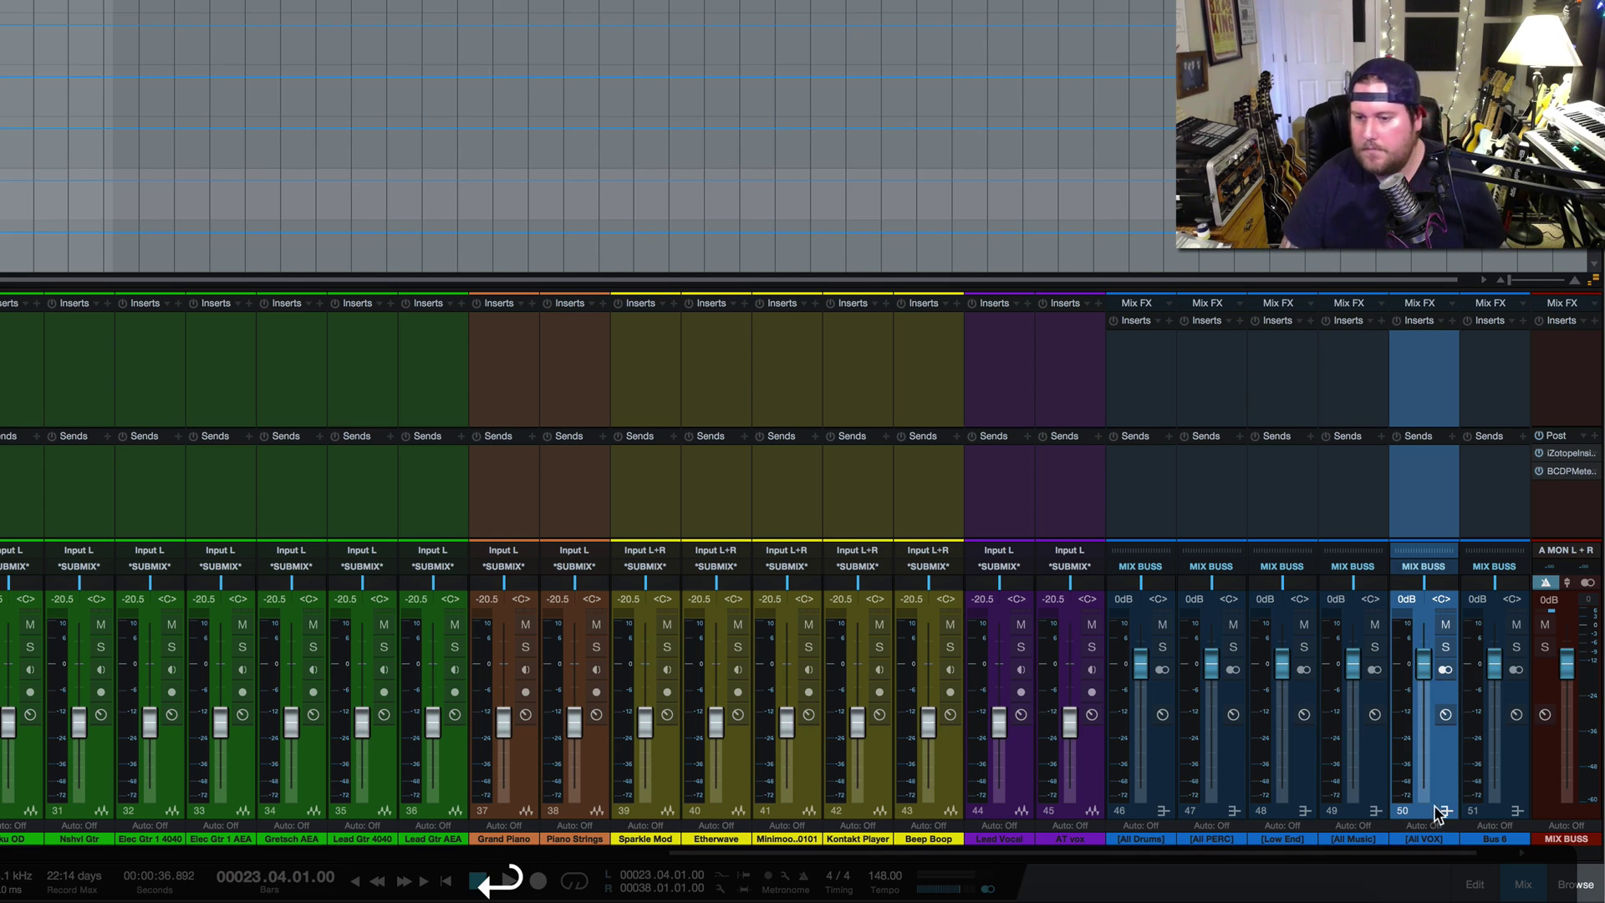
# Rename Bus 6 as [All EFX]
pyautogui.click(1502, 838)
pyautogui.click(1502, 838)
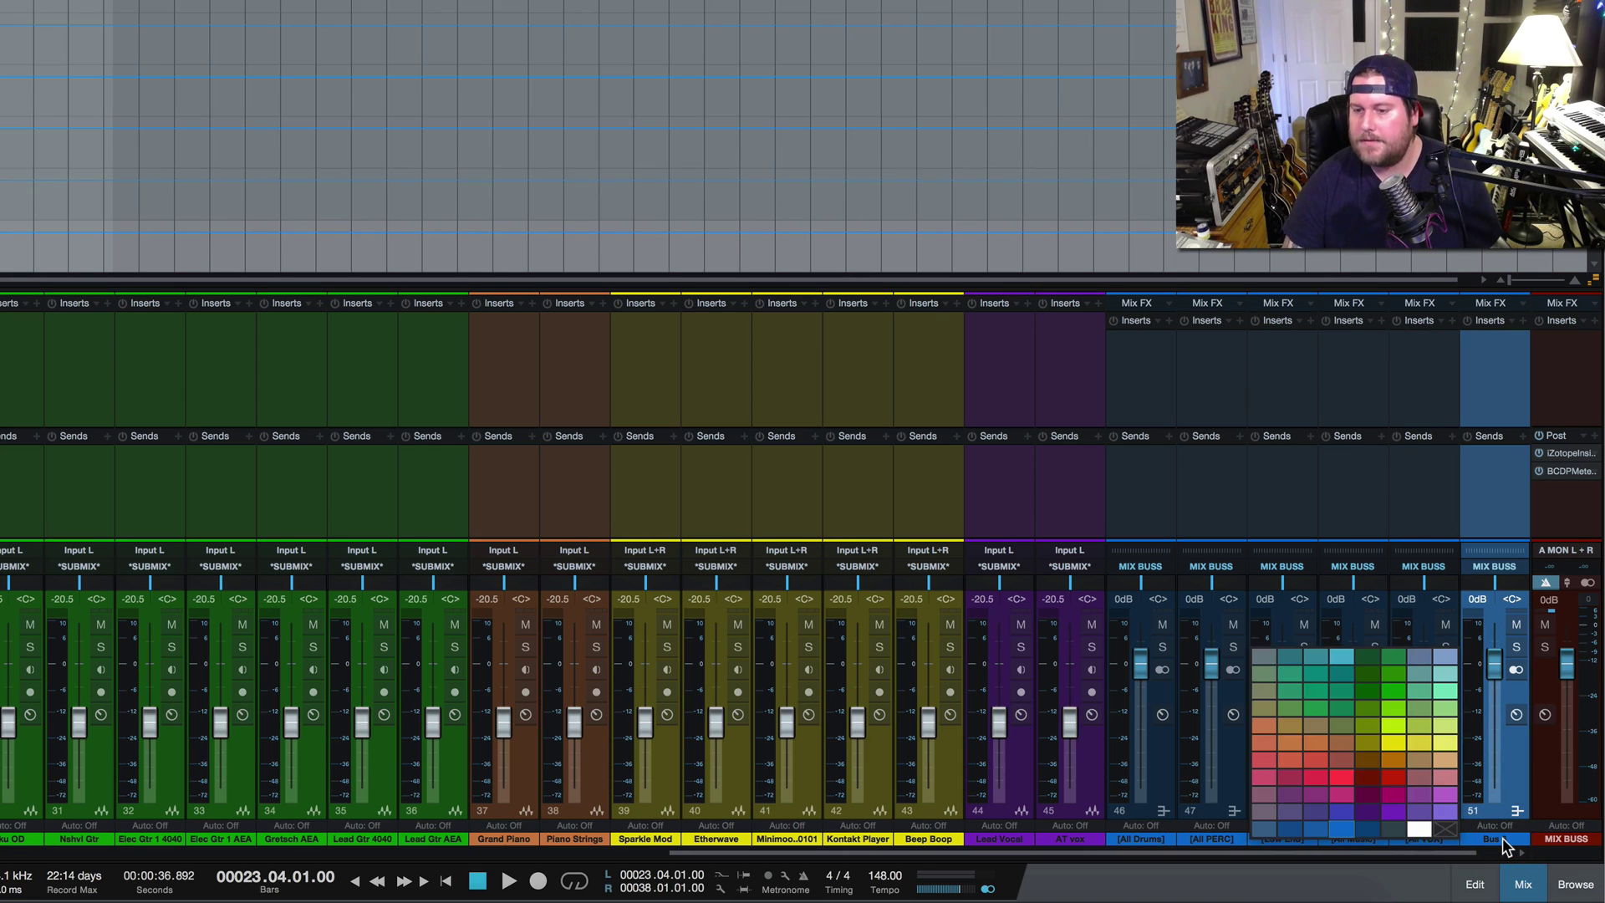
pyautogui.doubleClick(1502, 838)
pyautogui.write('[A')
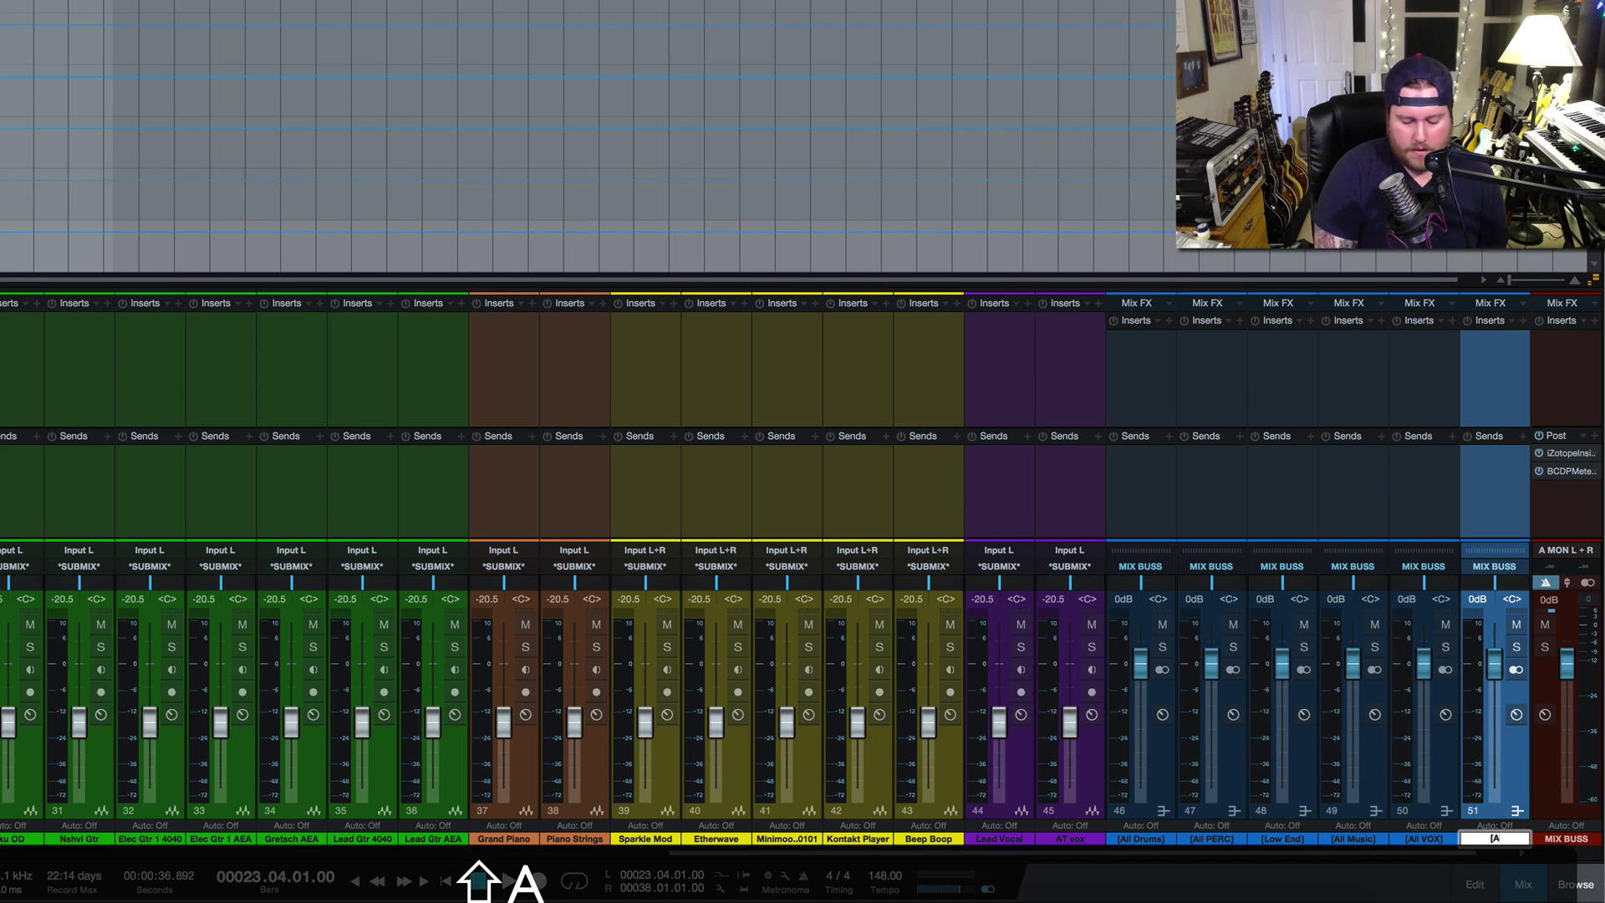
pyautogui.write('ll EFX')
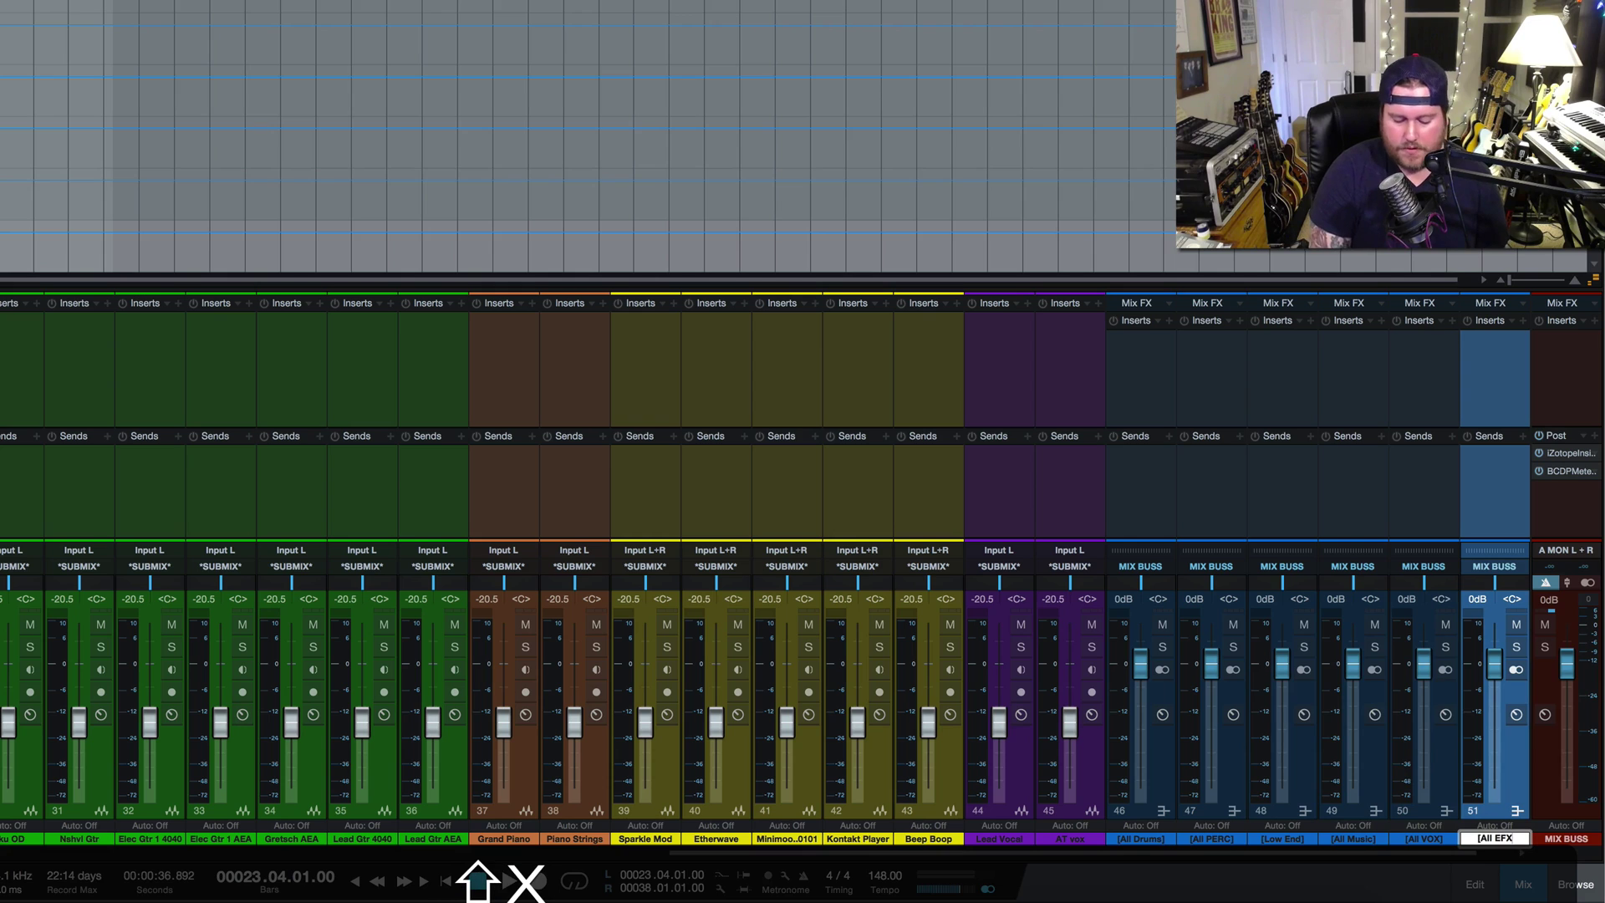
pyautogui.write(']')
pyautogui.press('Return')
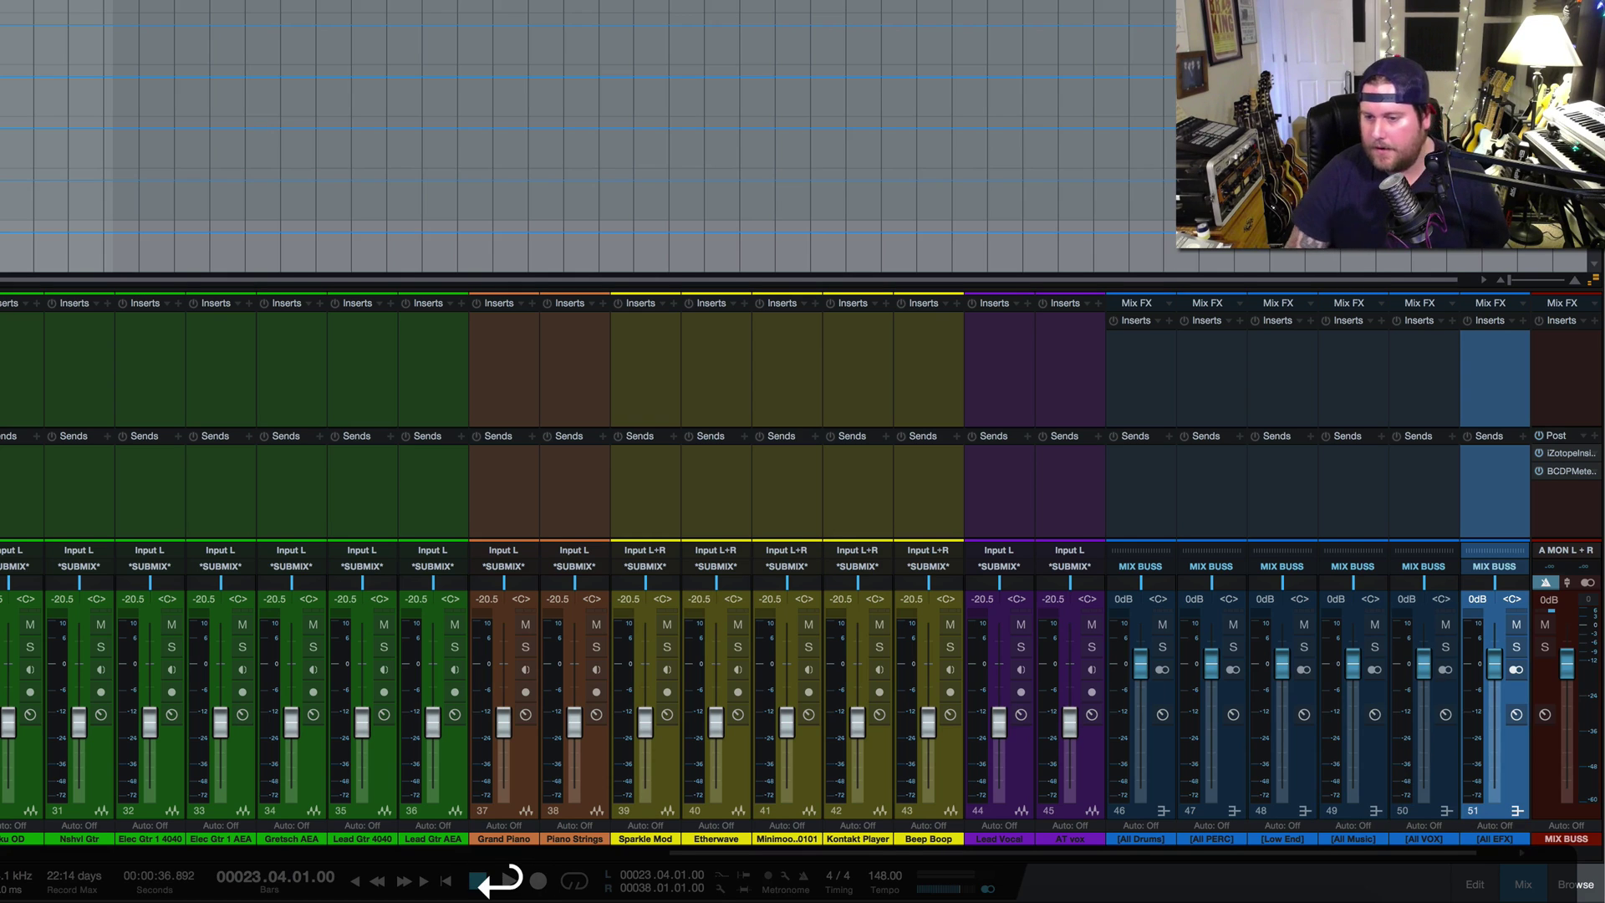
# Route the outputs of the six buses from [All Drums] through [All EFX] to *SUBMIX* together
pyautogui.click(1165, 764)
pyautogui.keyDown('shift'); pyautogui.click(1519, 760); pyautogui.keyUp('shift')
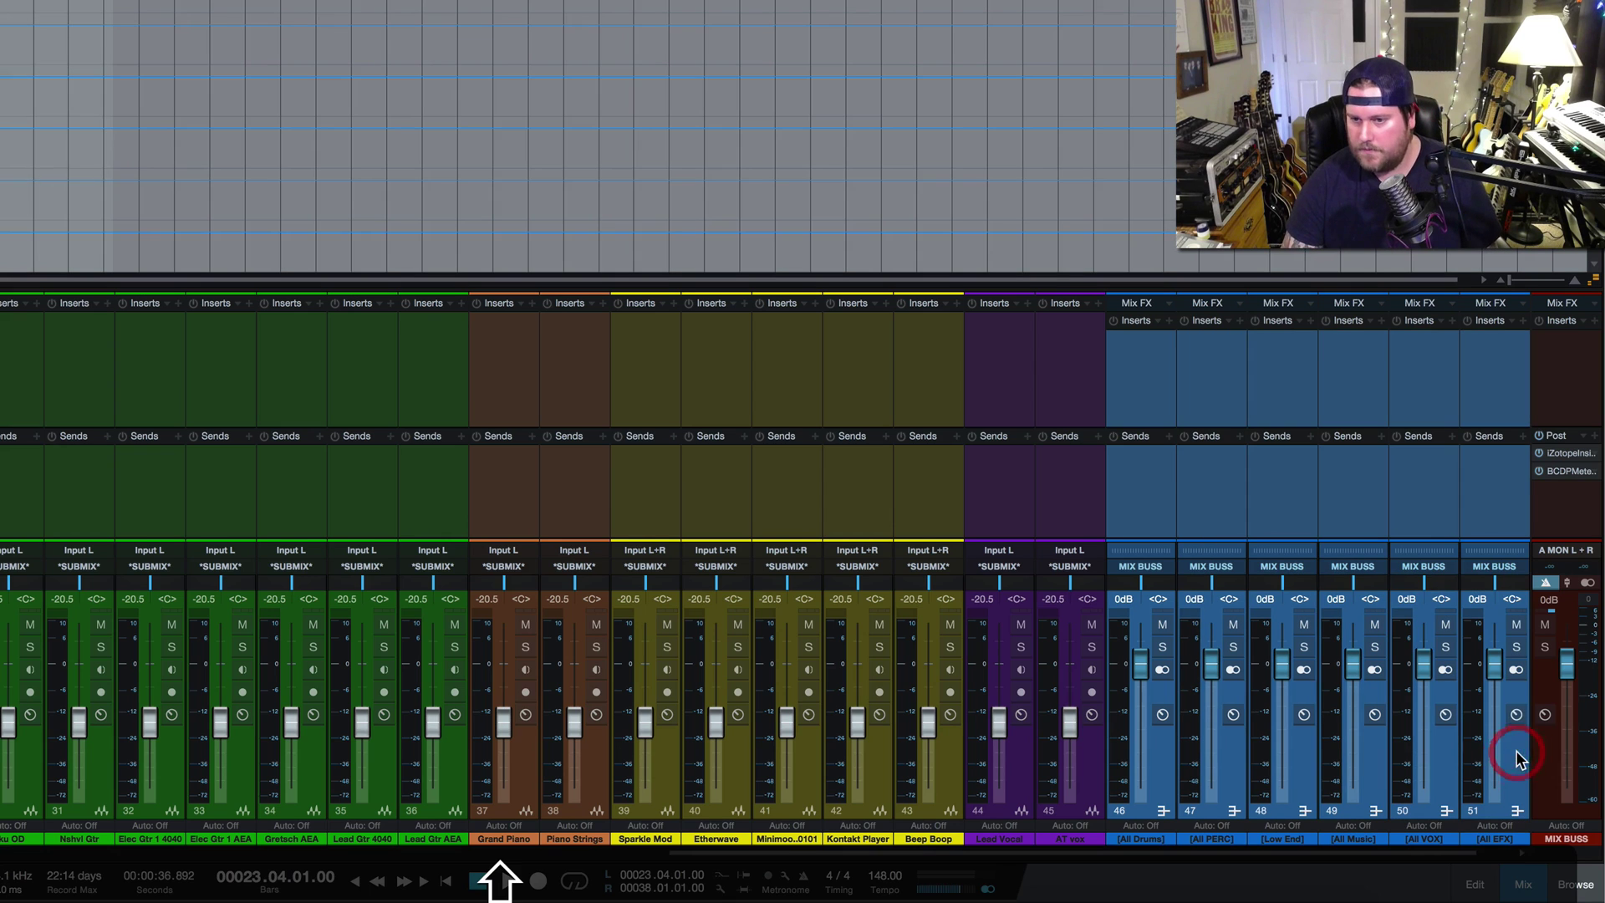
pyautogui.click(1139, 567)
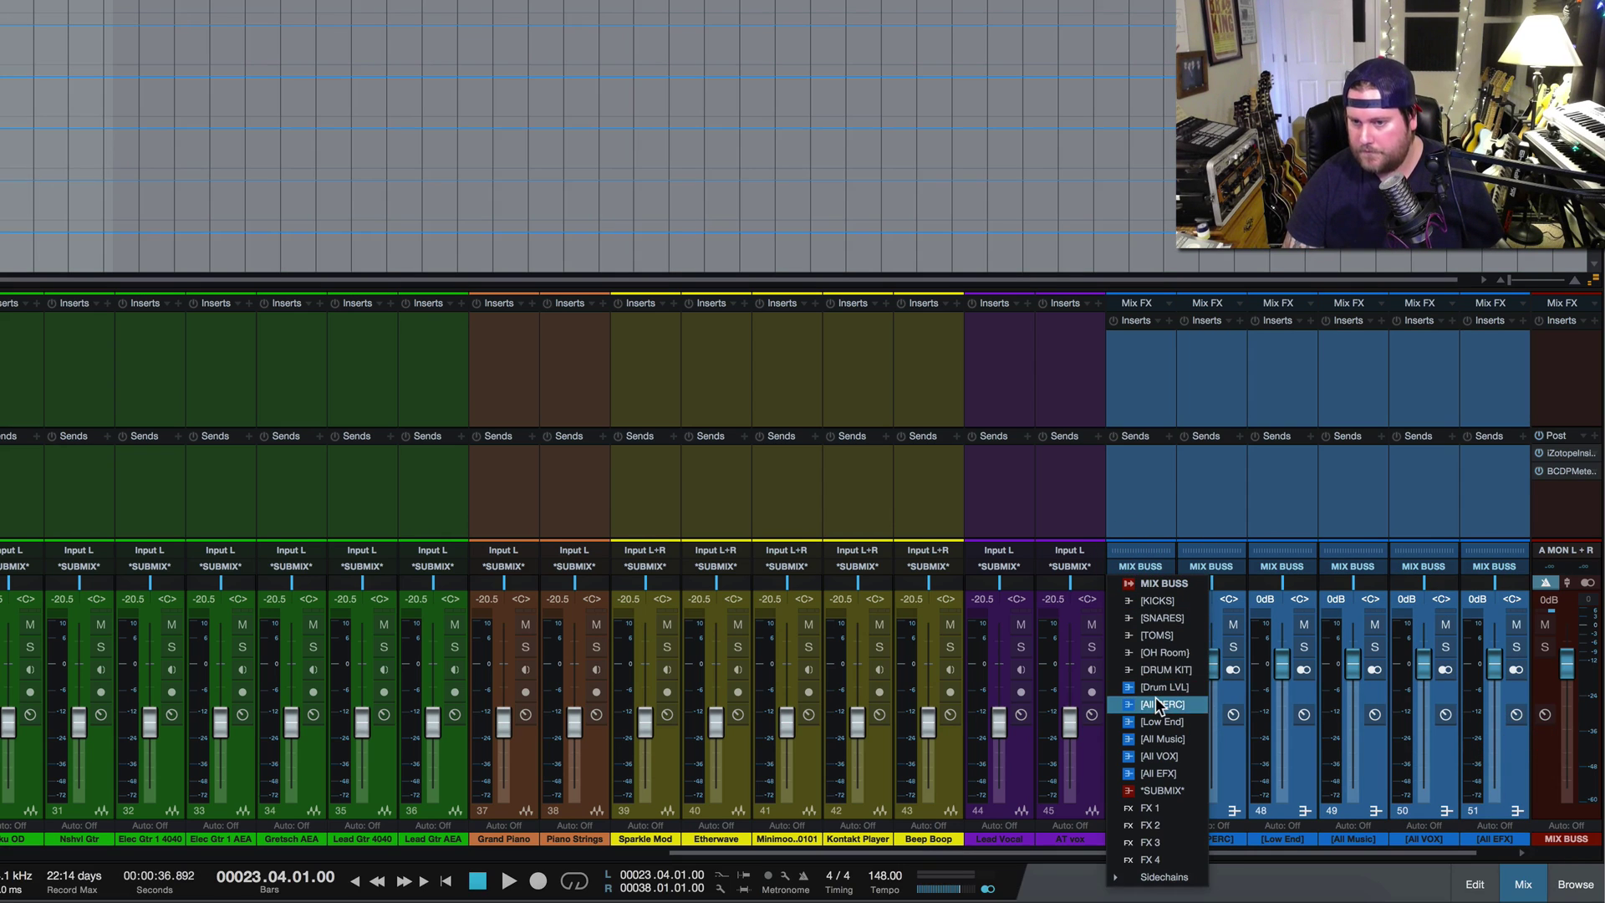
pyautogui.click(1167, 790)
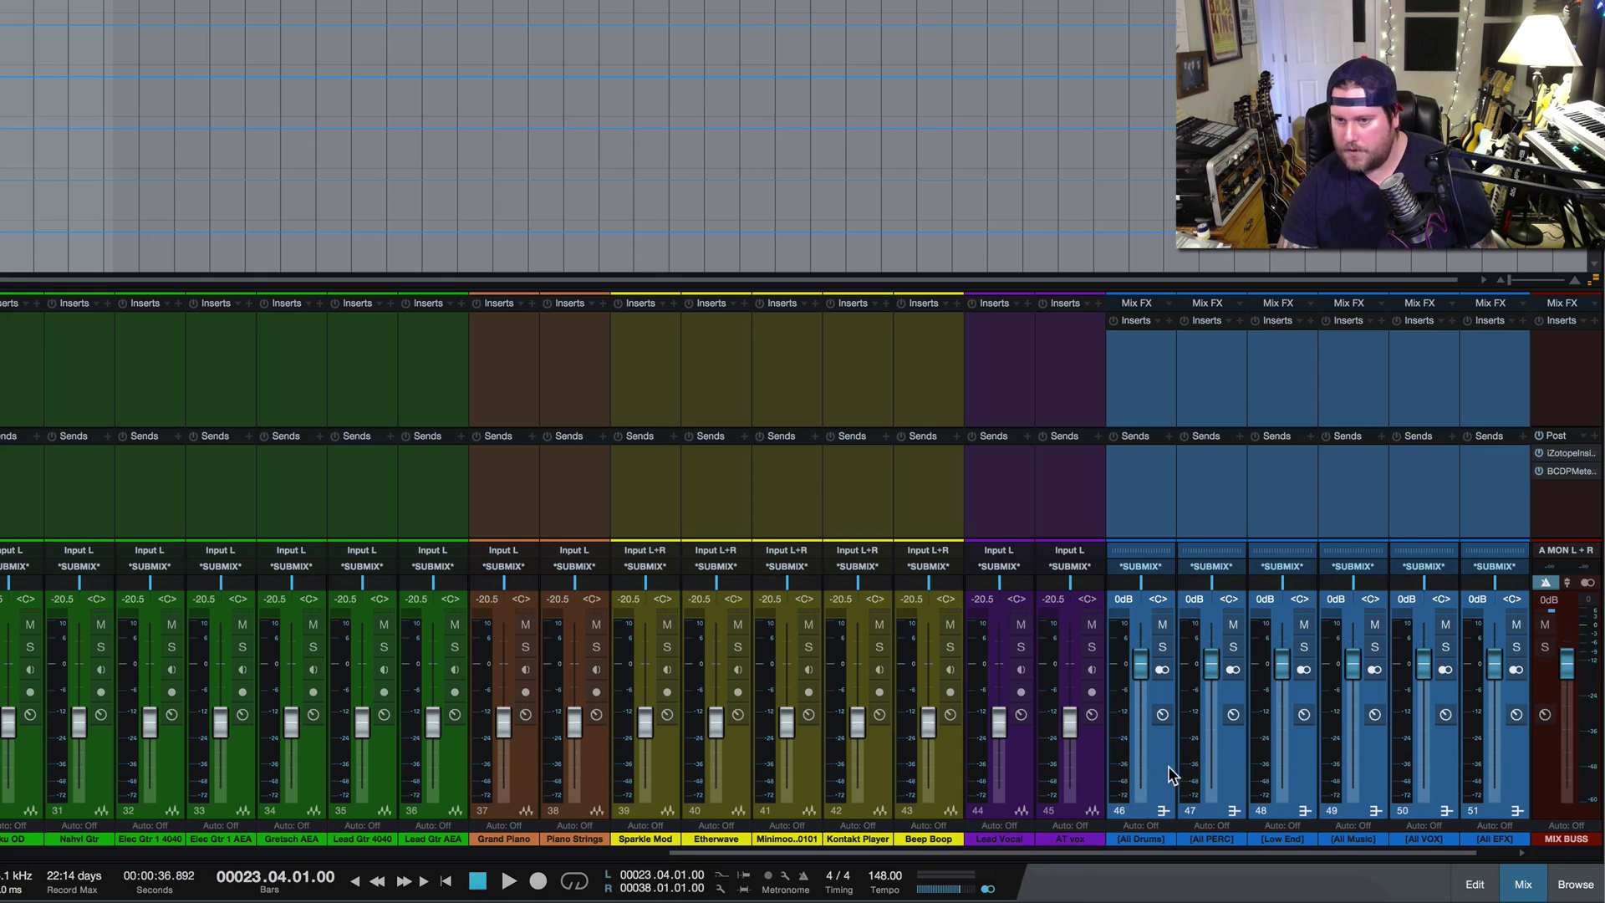
# Enable Solo Safe on each of the six buses from [All Drums] through [All EFX]
pyautogui.click(1167, 767)
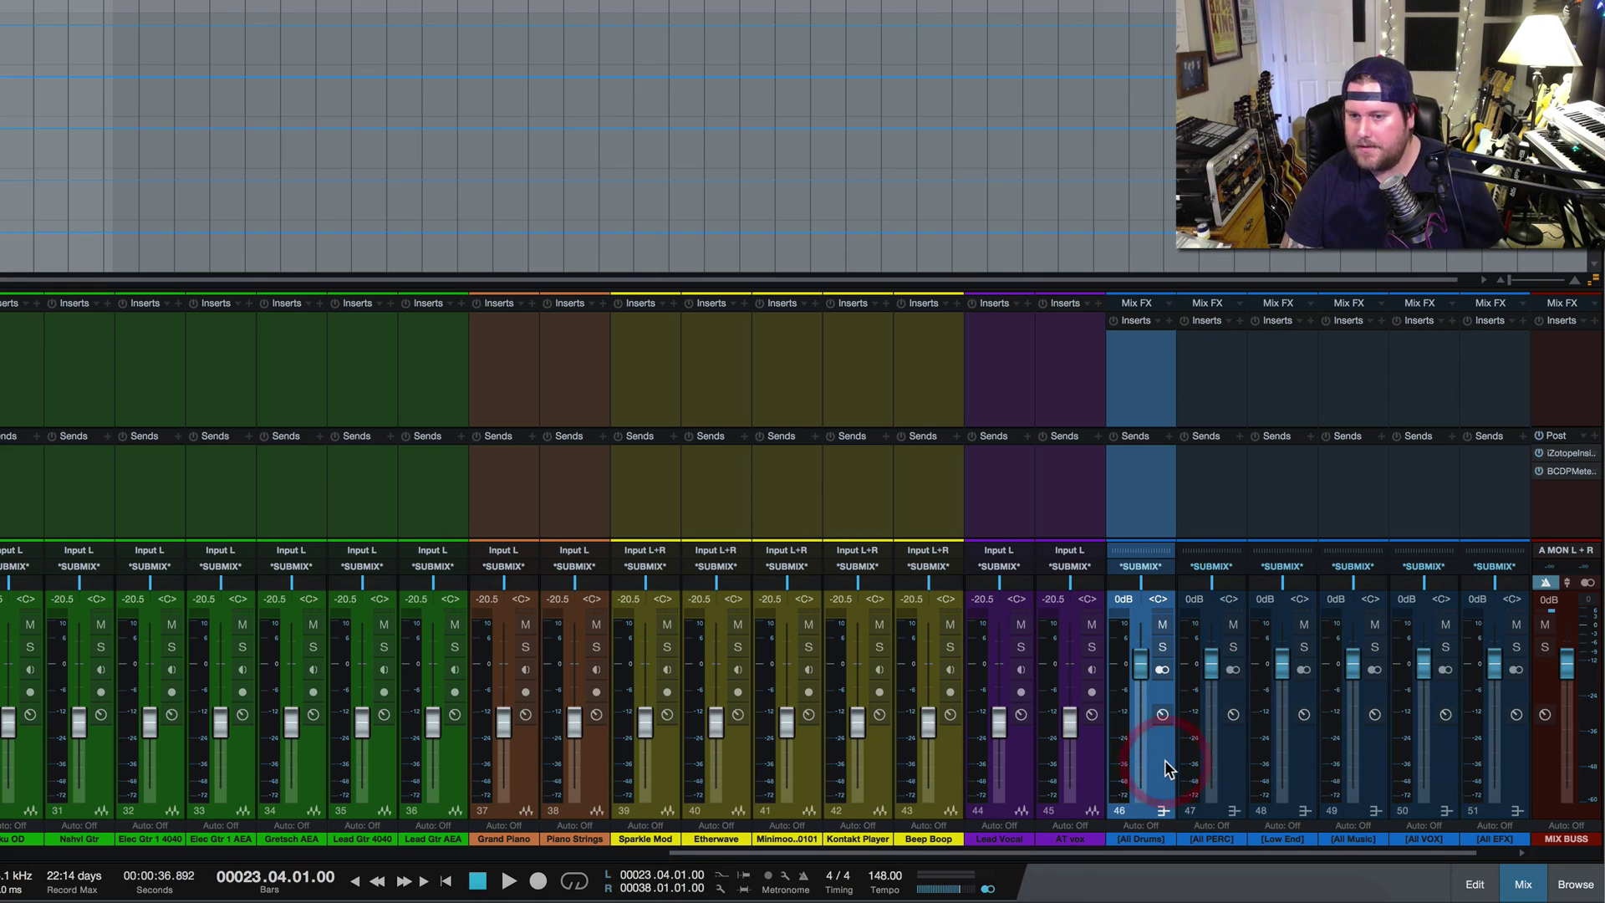
pyautogui.keyDown('shift'); pyautogui.click(1163, 648); pyautogui.keyUp('shift')
pyautogui.keyDown('shift'); pyautogui.click(1233, 648); pyautogui.keyUp('shift')
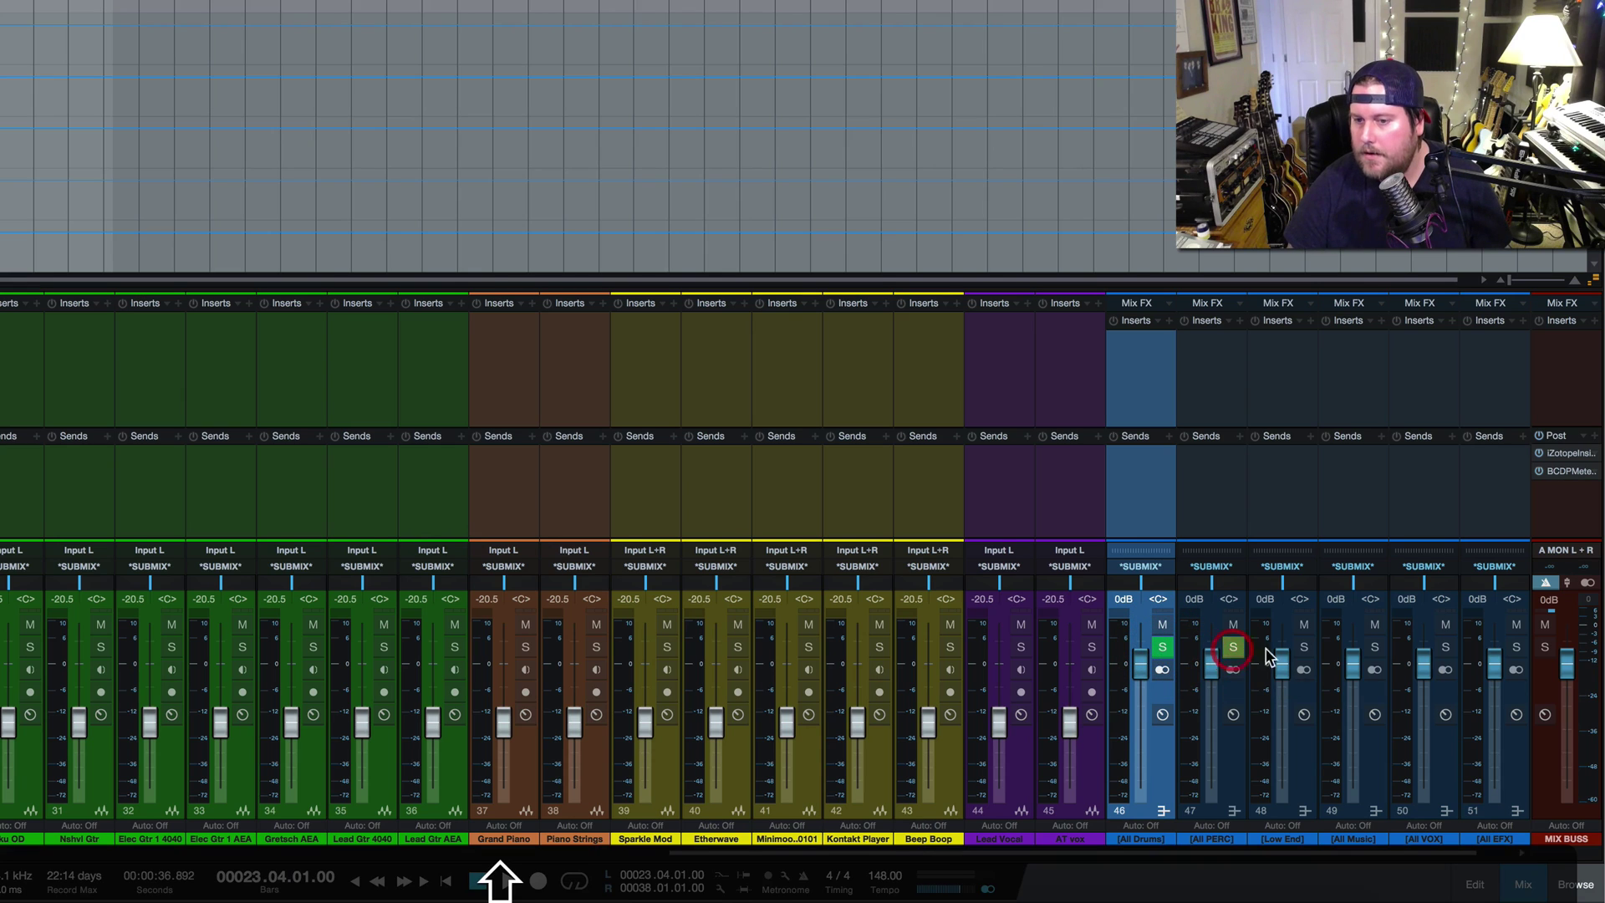
pyautogui.keyDown('shift'); pyautogui.click(1303, 648); pyautogui.keyUp('shift')
pyautogui.keyDown('shift'); pyautogui.click(1375, 648); pyautogui.keyUp('shift')
pyautogui.keyDown('shift'); pyautogui.click(1445, 648); pyautogui.keyUp('shift')
pyautogui.keyDown('shift'); pyautogui.click(1516, 648); pyautogui.keyUp('shift')
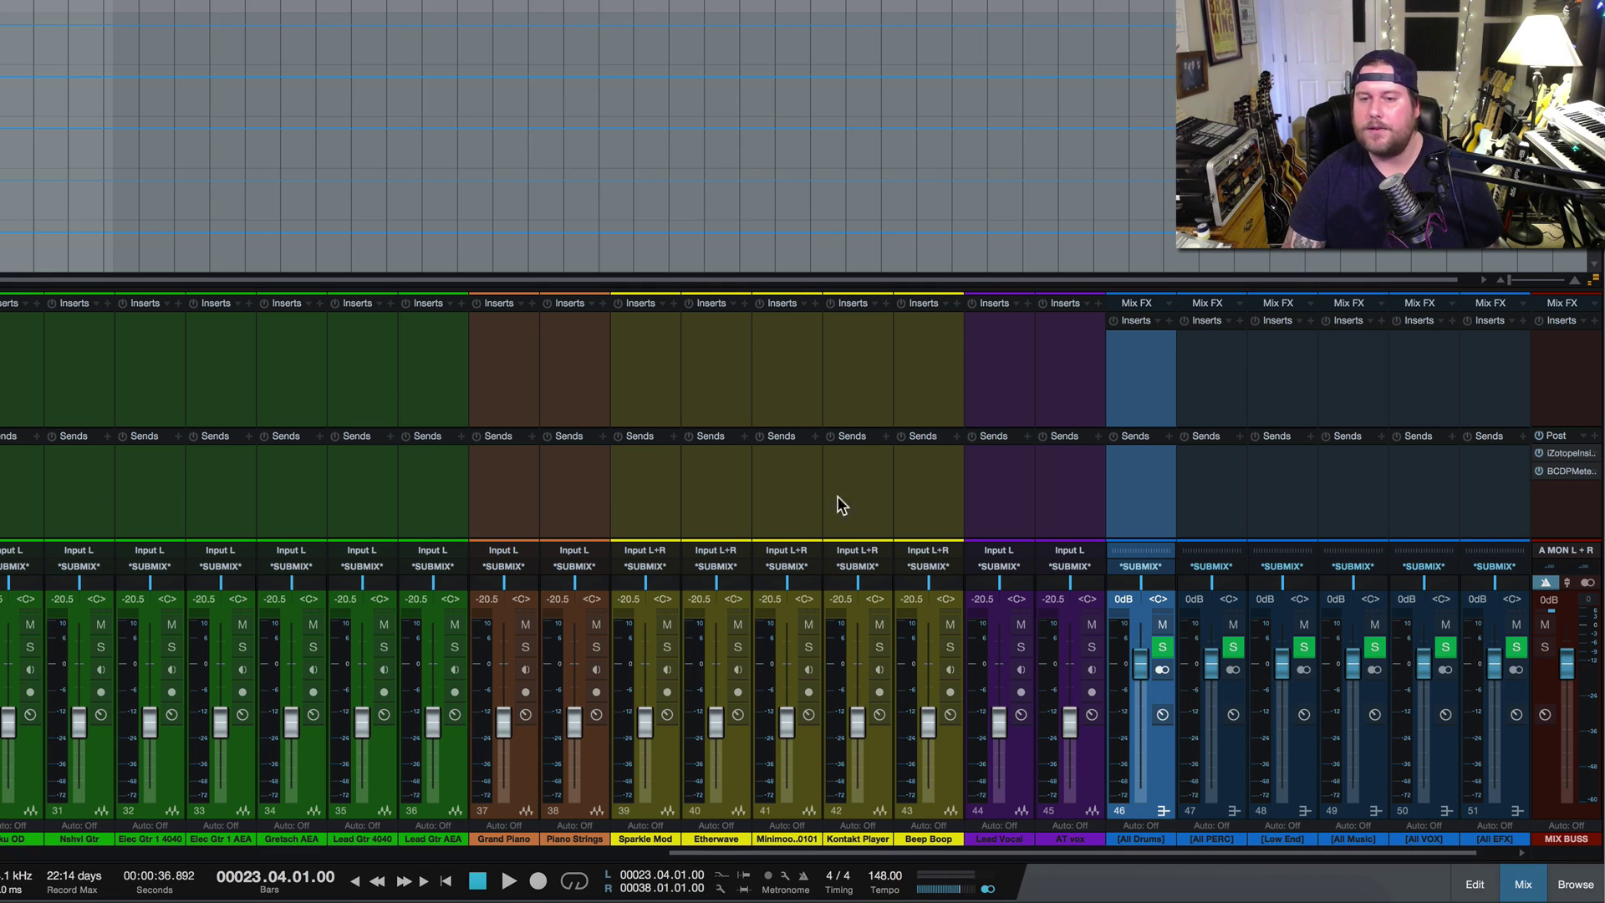
# Route the output of the [Drum LVL] bus to [All Drums] and solo [Drum LVL]
pyautogui.hscroll(-5, 366, 385)
pyautogui.hscroll(-10, 366, 378)
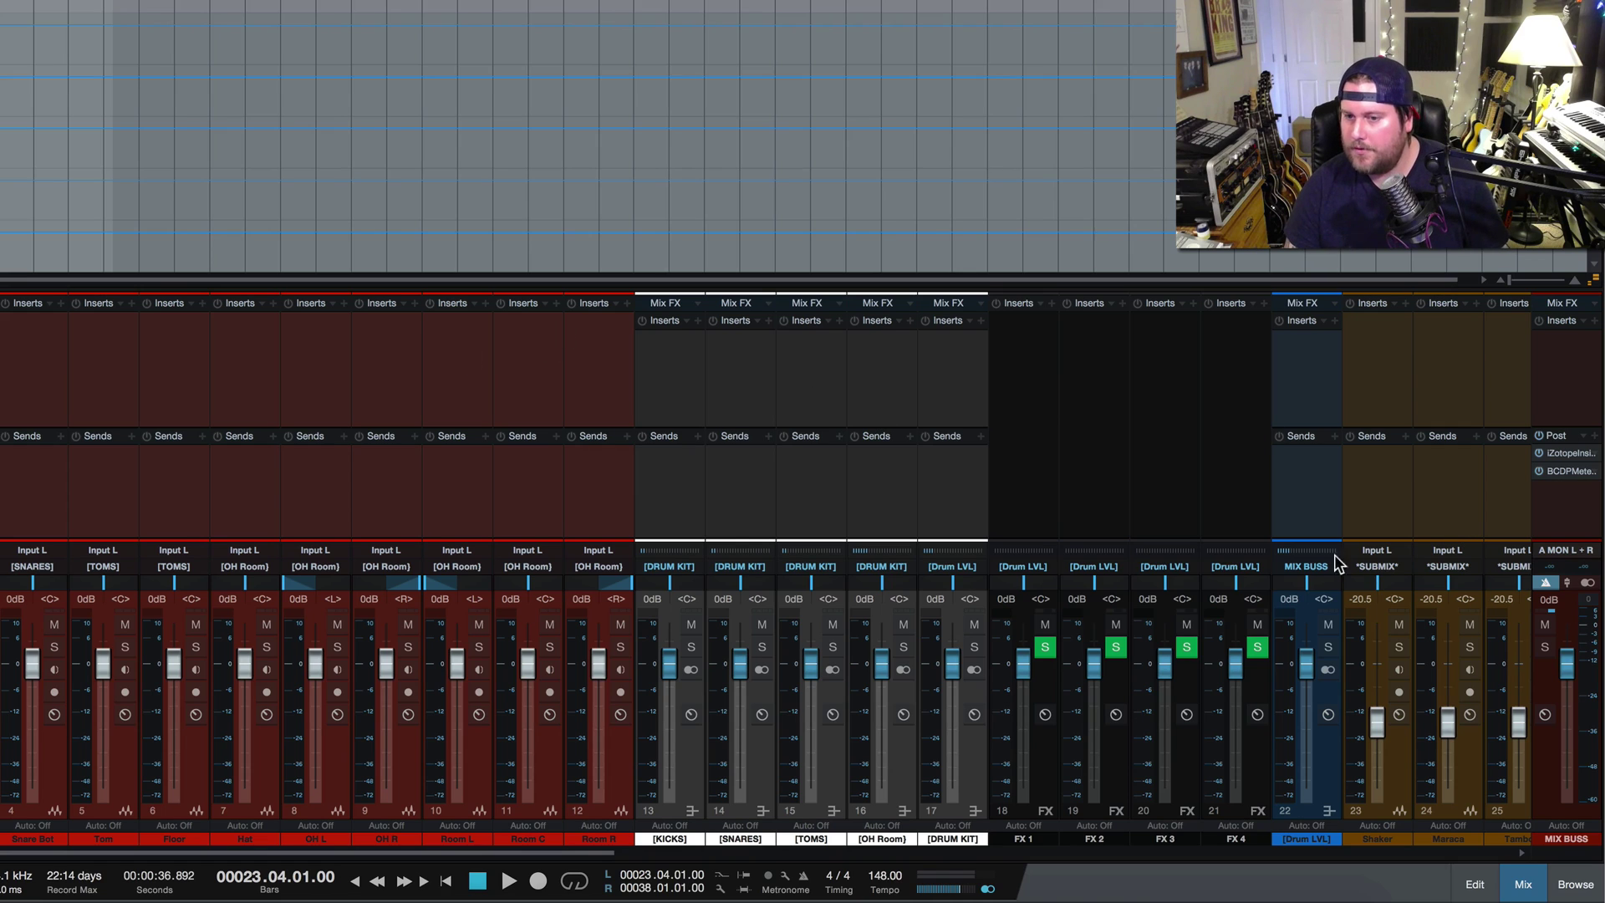
pyautogui.click(1298, 566)
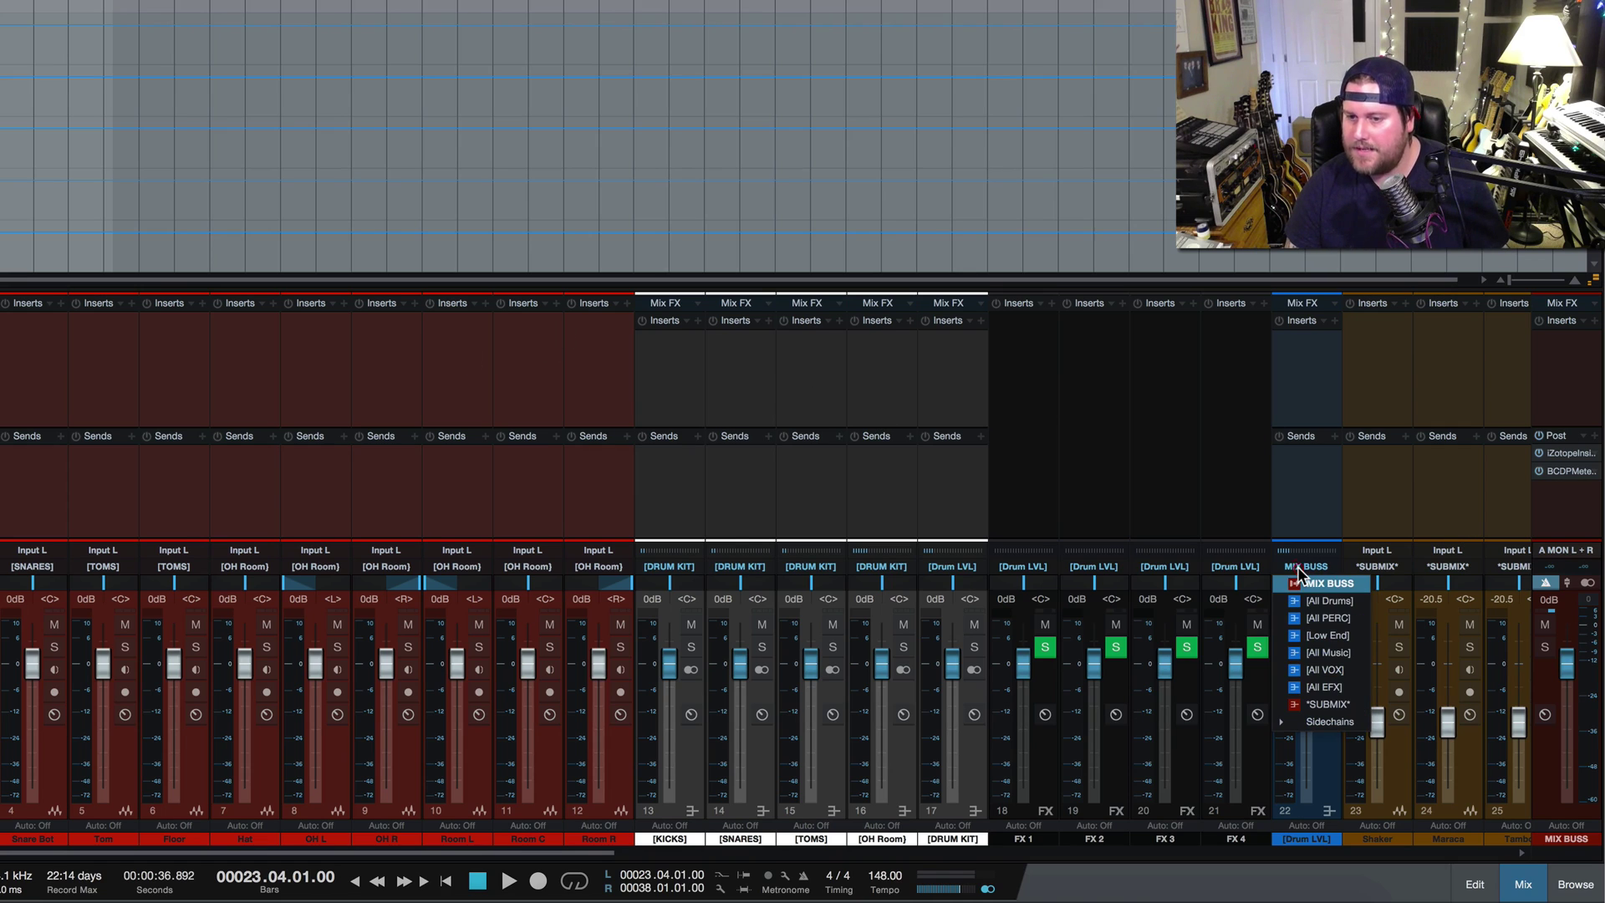
pyautogui.click(1336, 602)
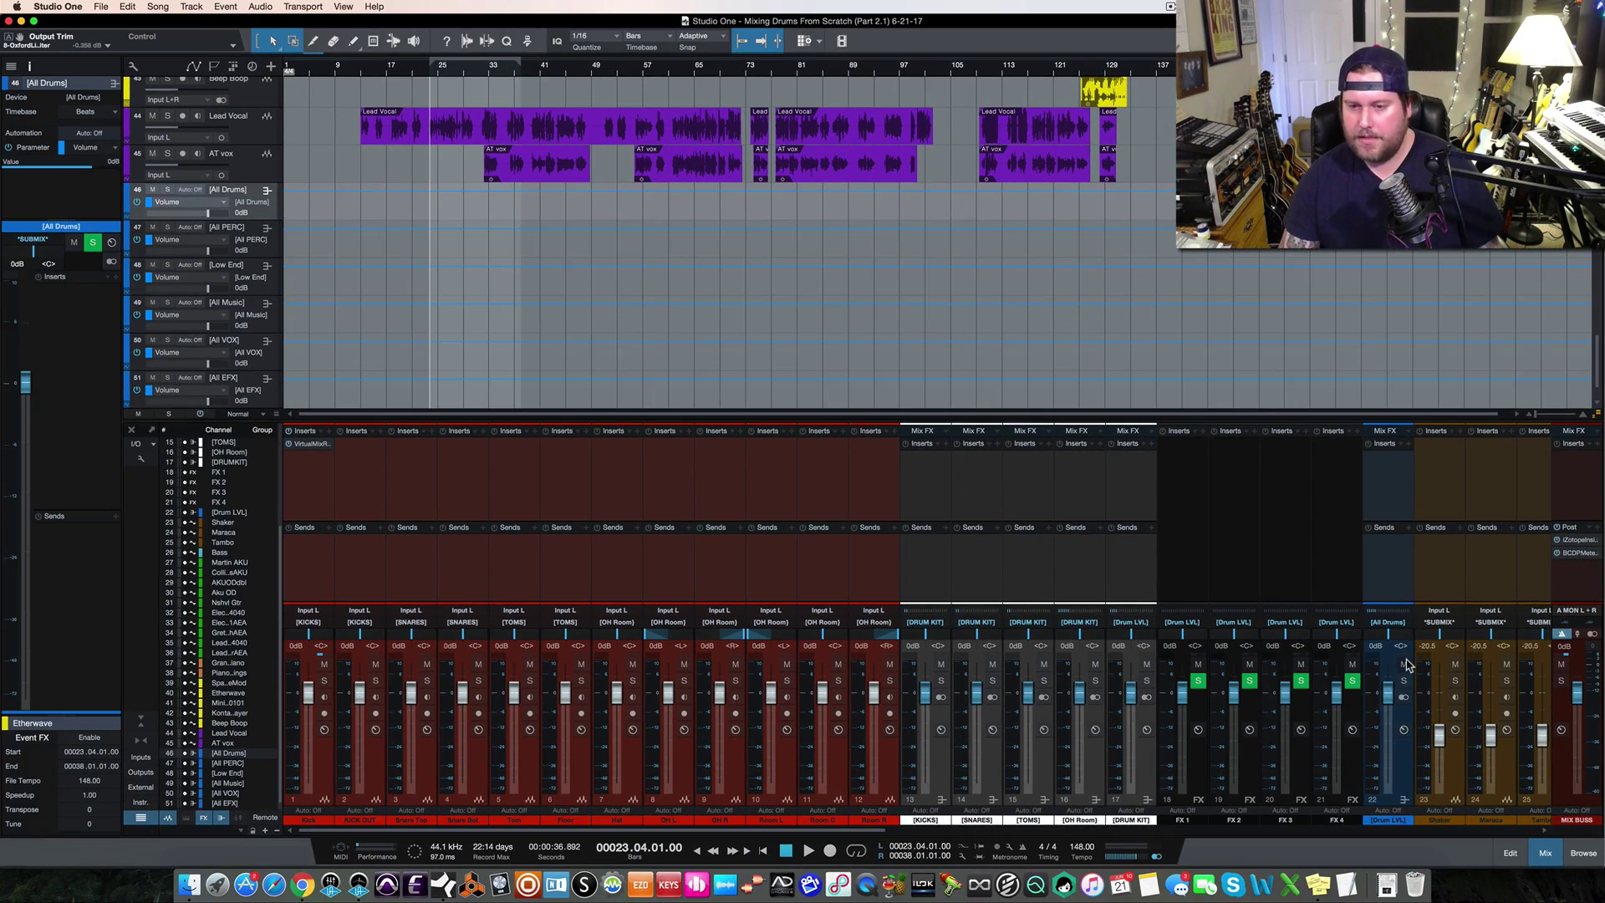
pyautogui.click(1404, 682)
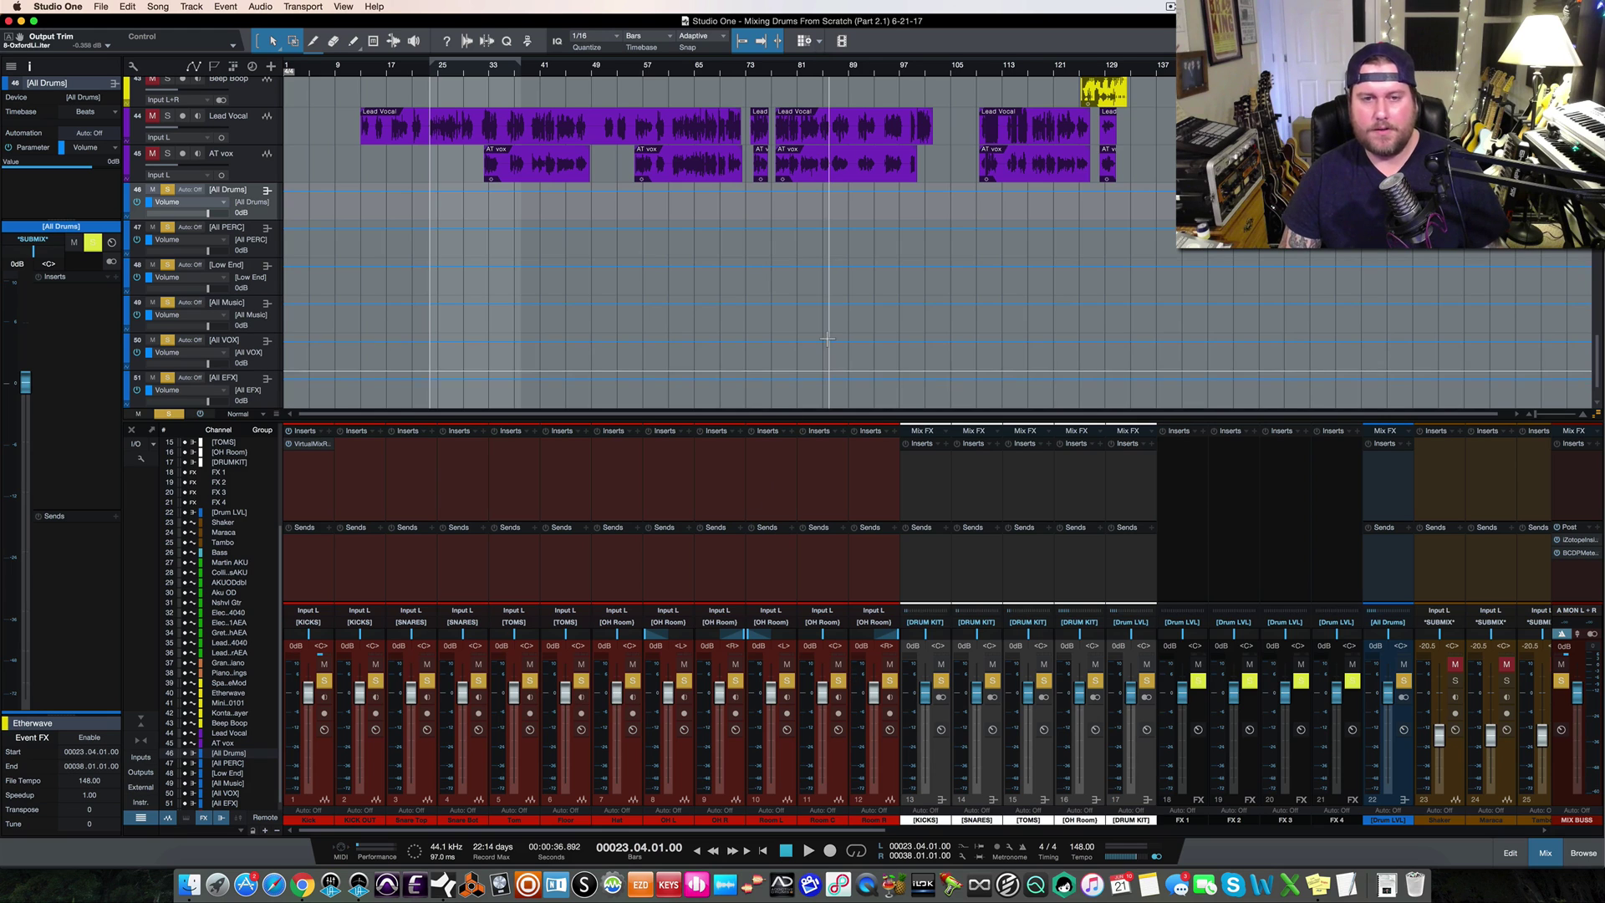
# Clear all active solos and rename the Tom track as RACK
pyautogui.scroll(15, 828, 338)
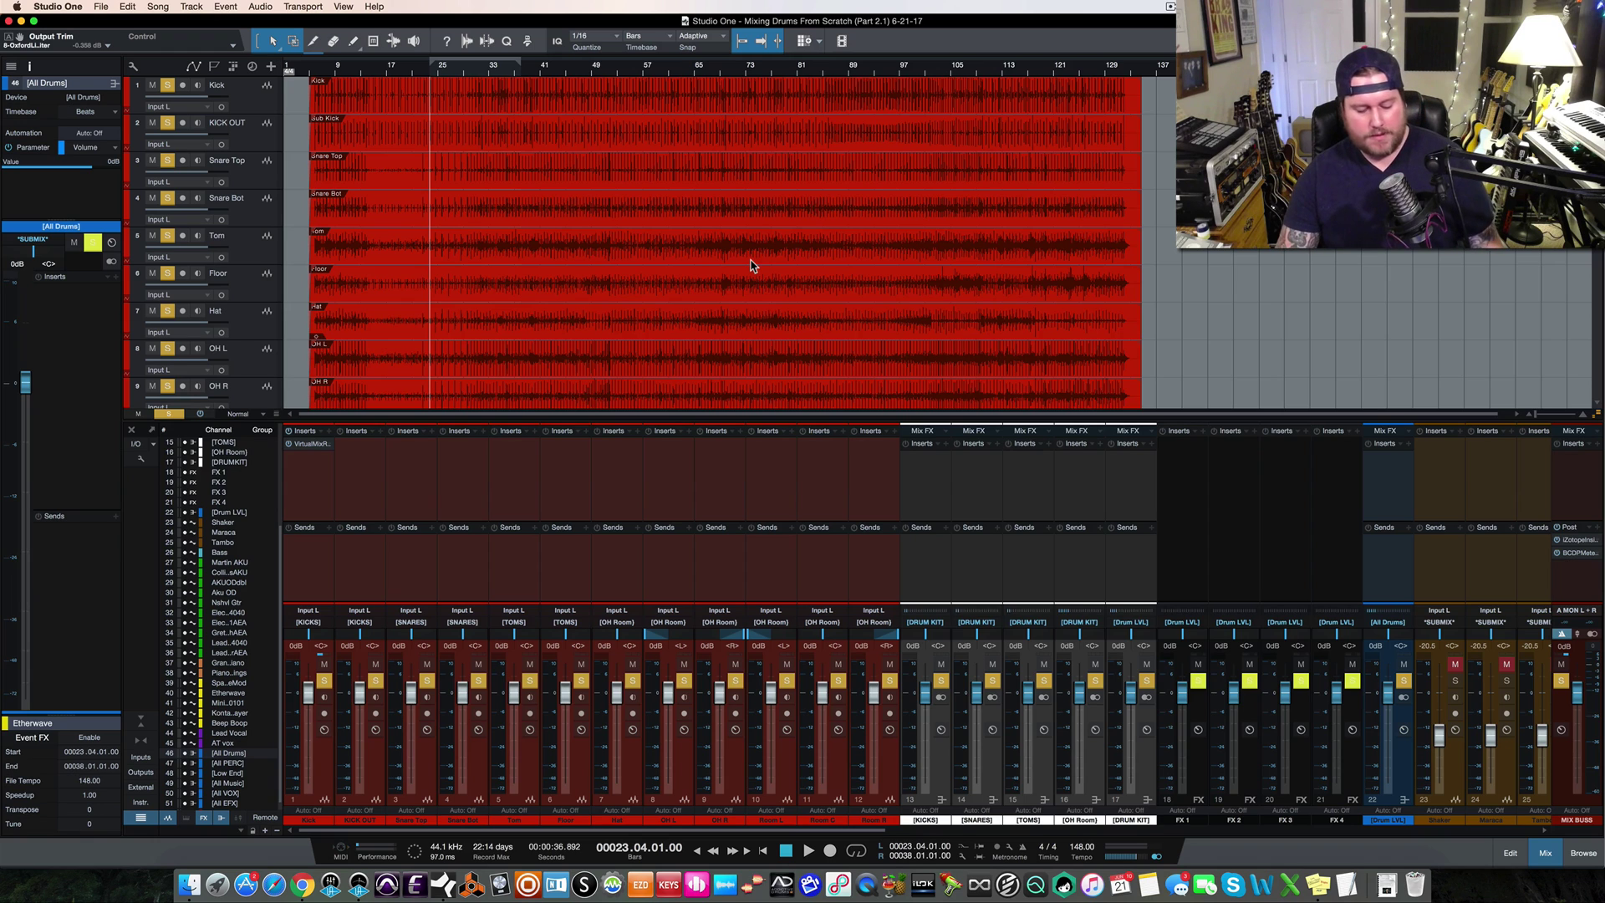
pyautogui.press('F3')
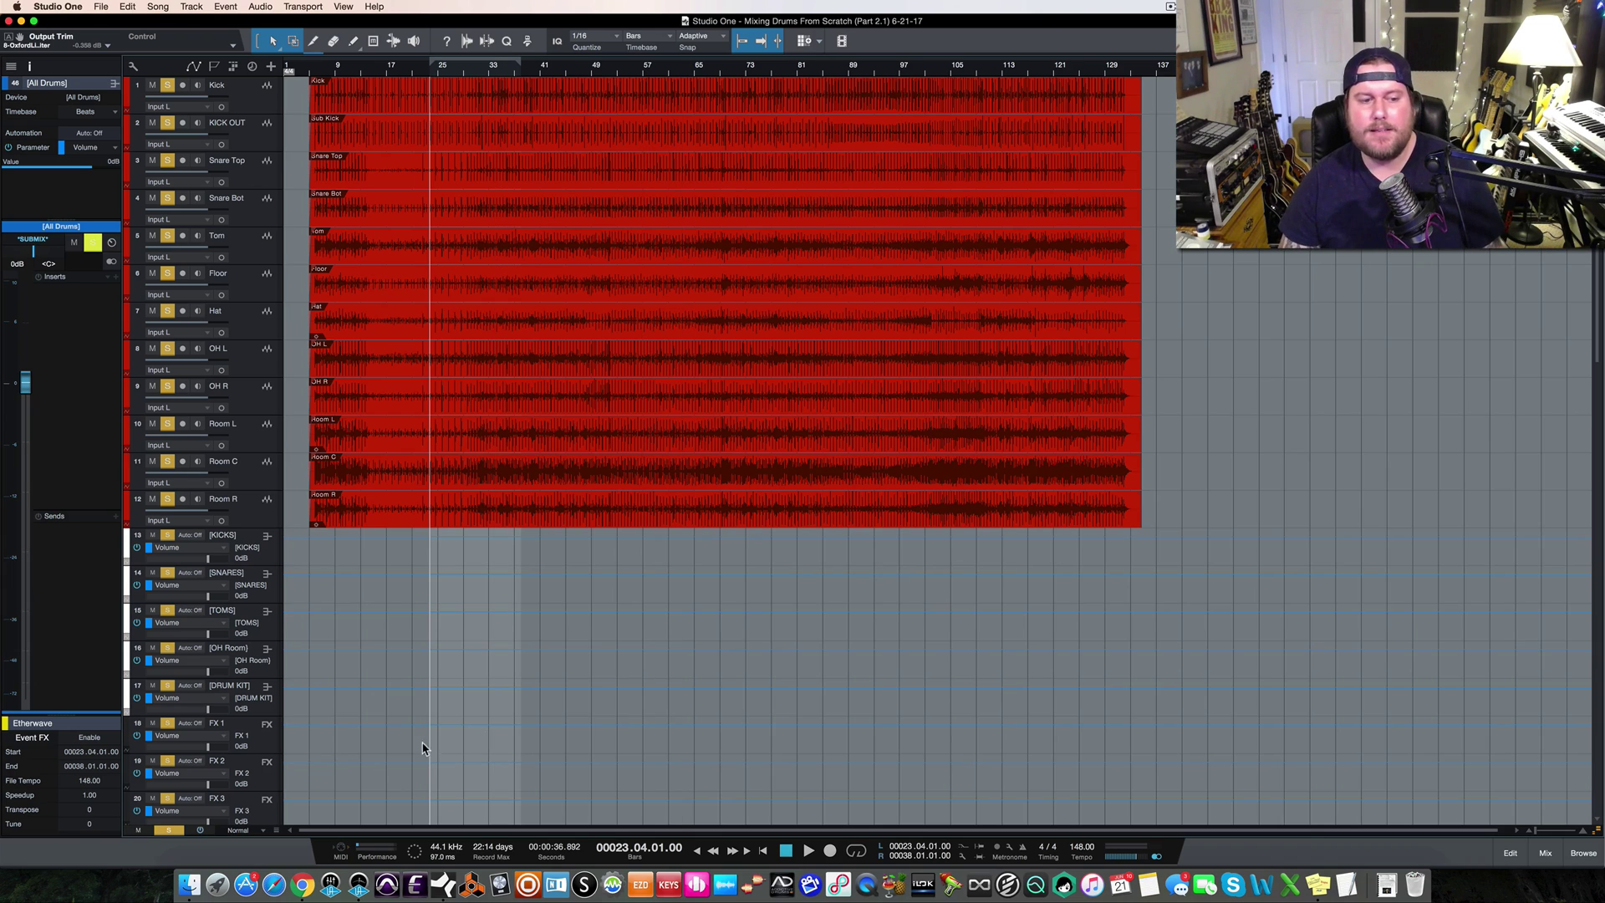
pyautogui.click(170, 830)
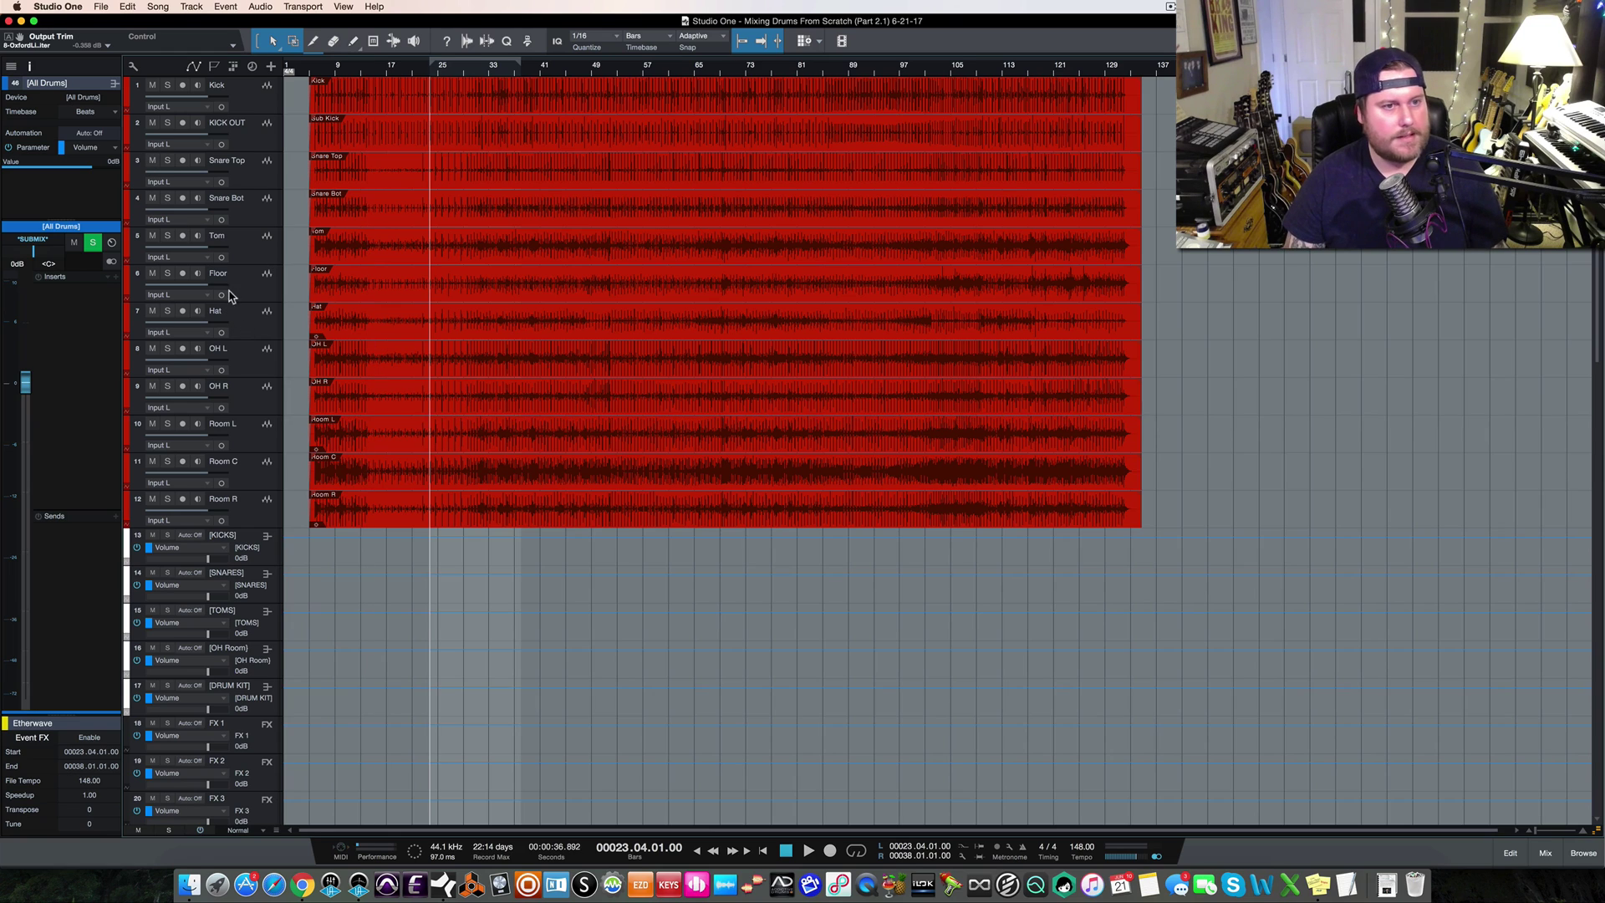
pyautogui.doubleClick(219, 240)
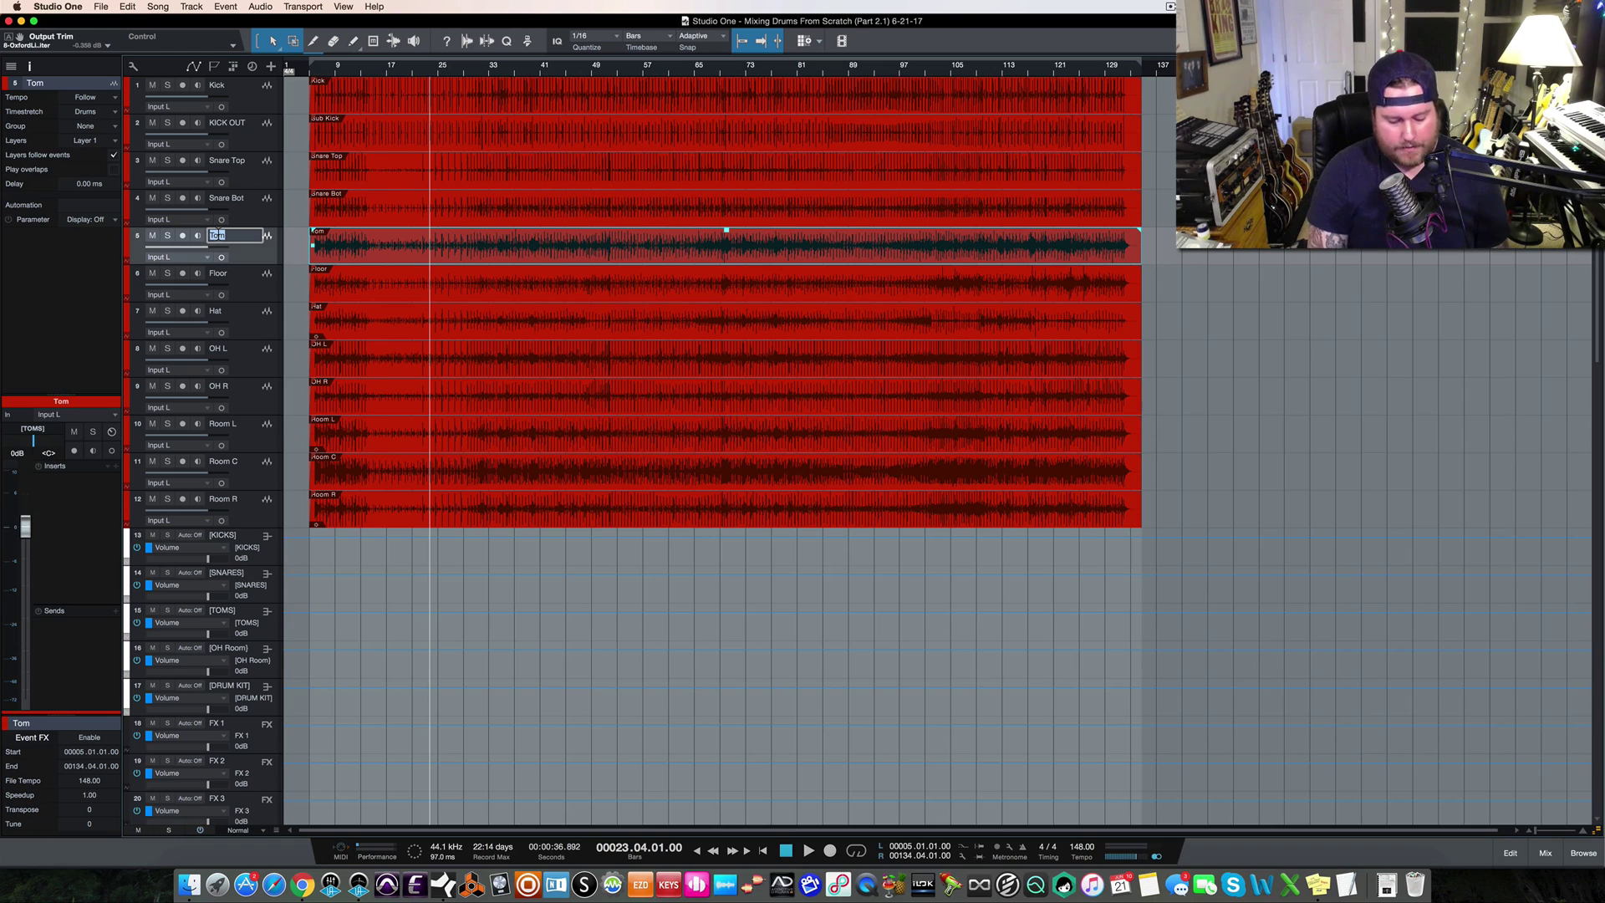
pyautogui.write('RACK')
pyautogui.press('Return')
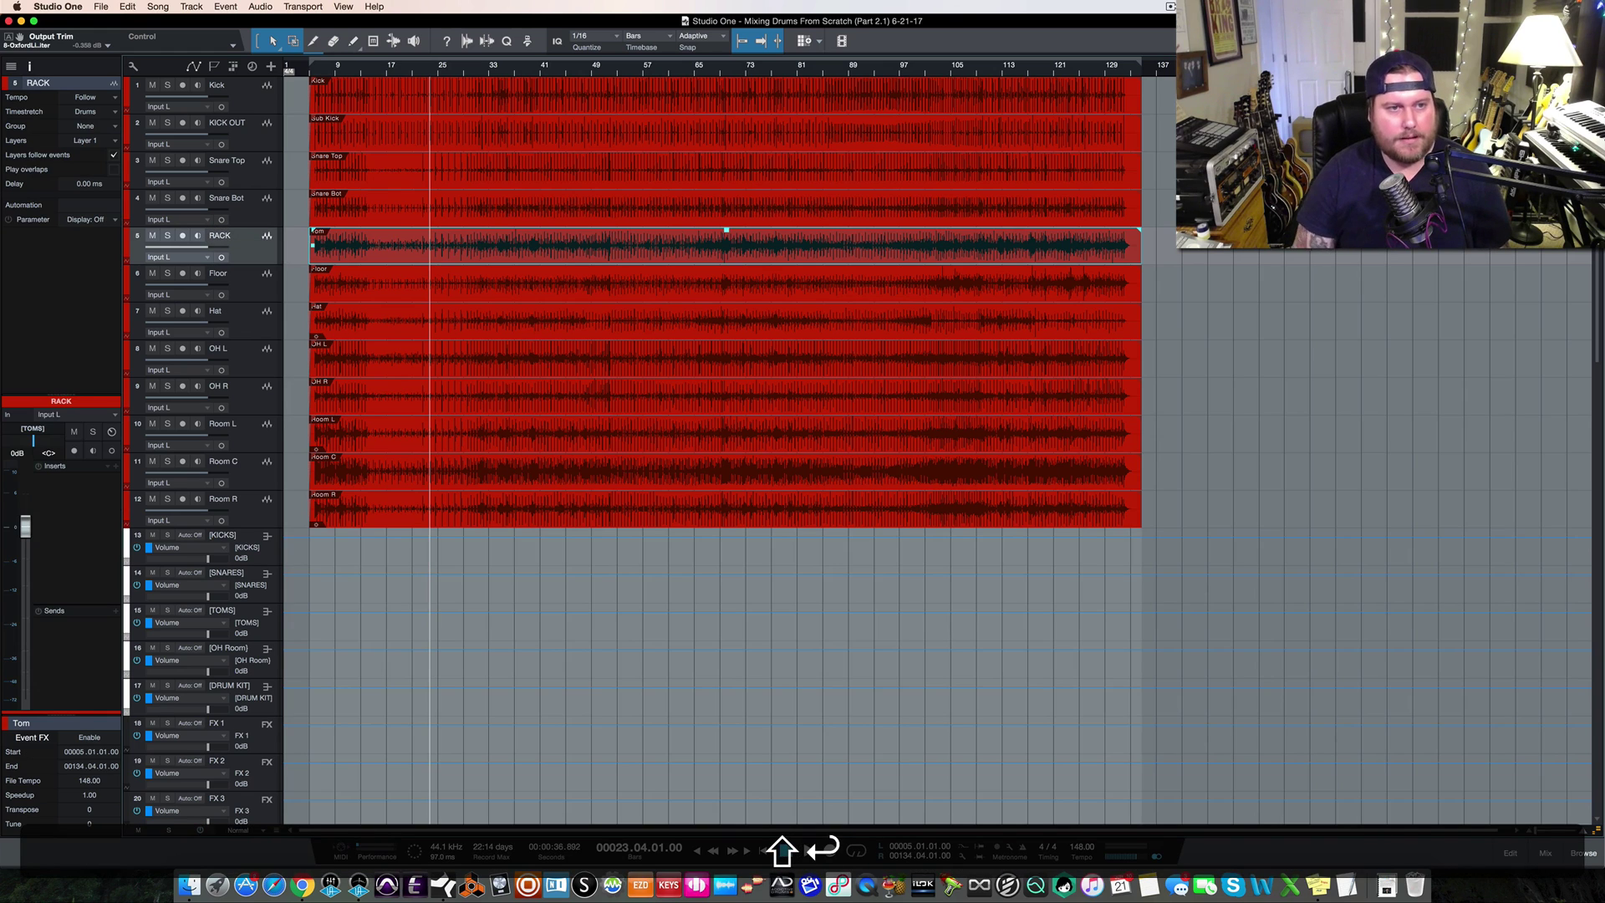
# Rename the Floor track as FLOOR
pyautogui.click(219, 278)
pyautogui.press('F3')
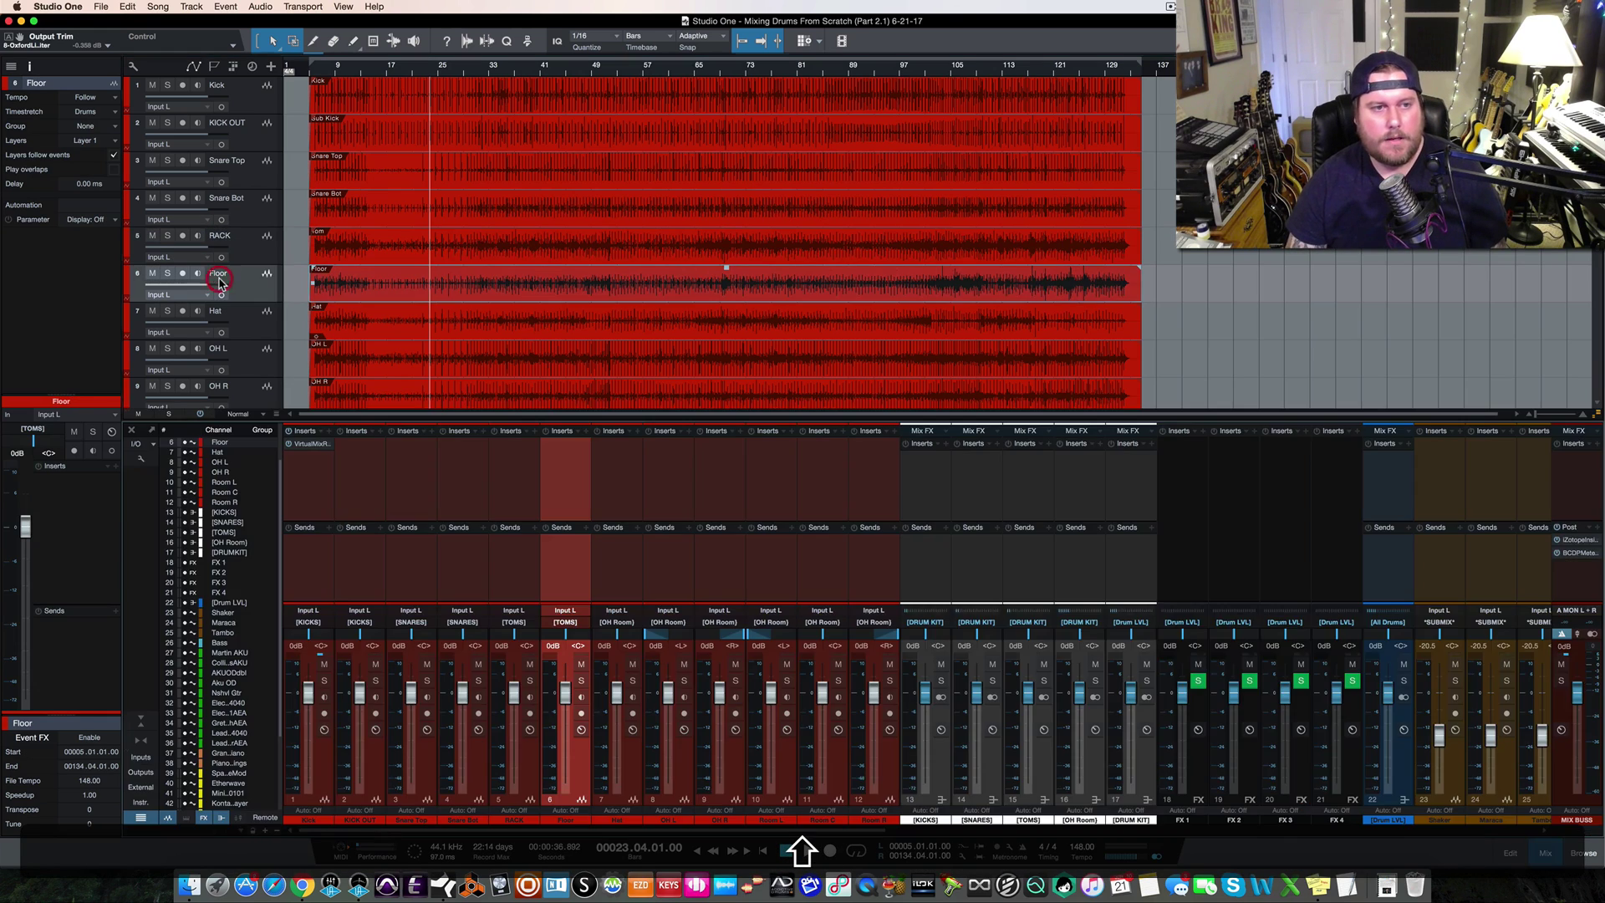
pyautogui.doubleClick(220, 276)
pyautogui.write('FLOOR')
pyautogui.press('Return')
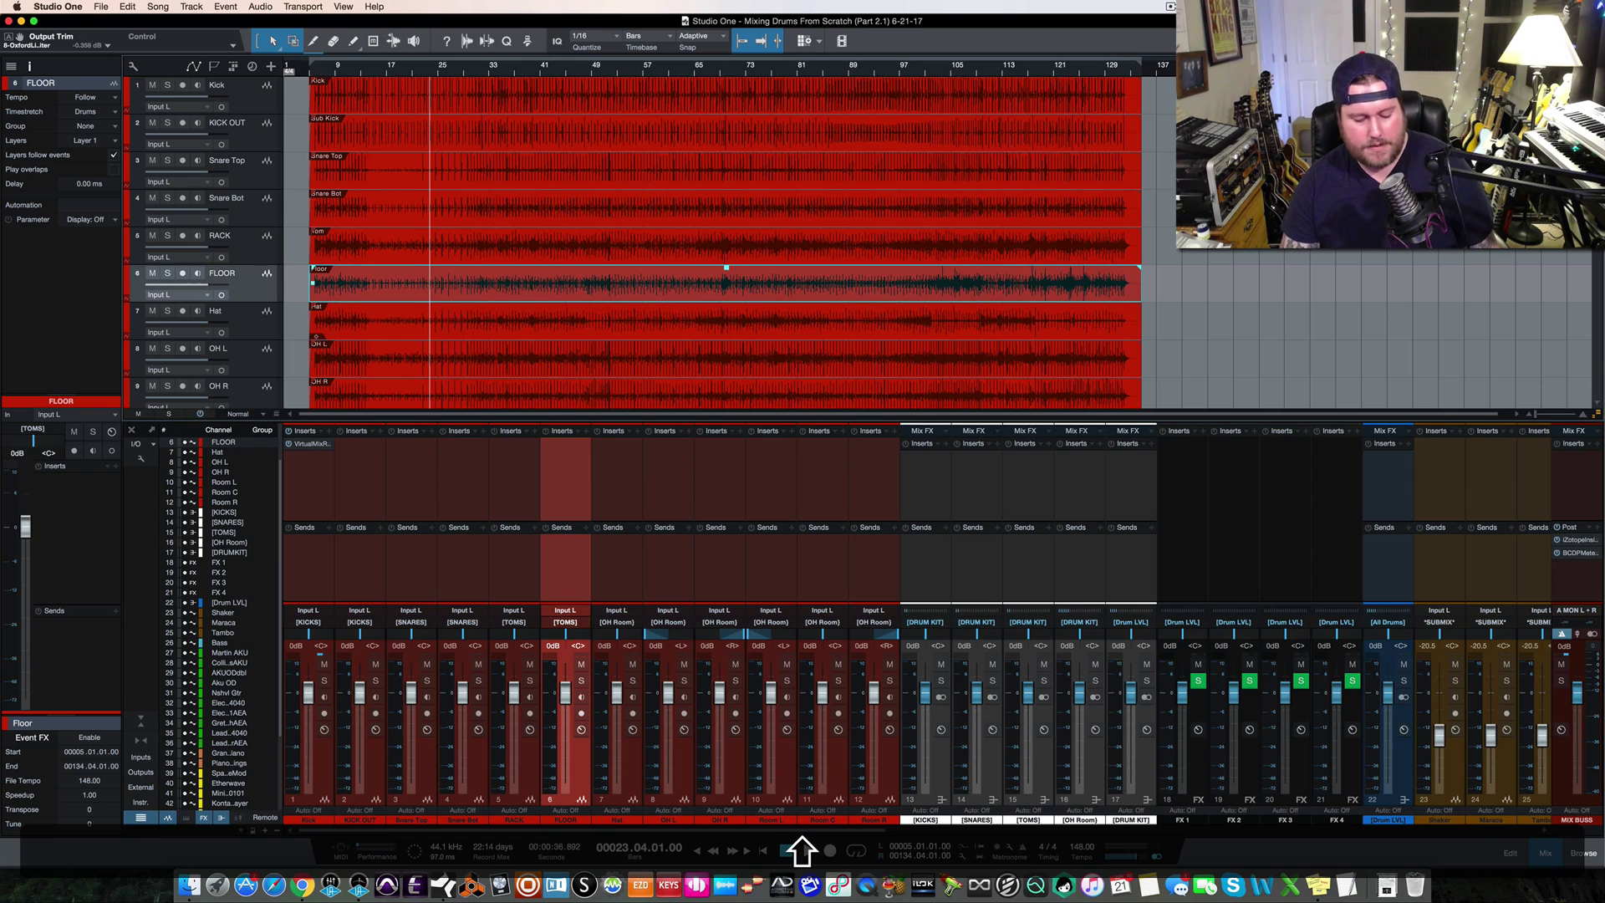
# Solo the FLOOR and Hat tracks together and listen to them from bar 85
pyautogui.press('F3')
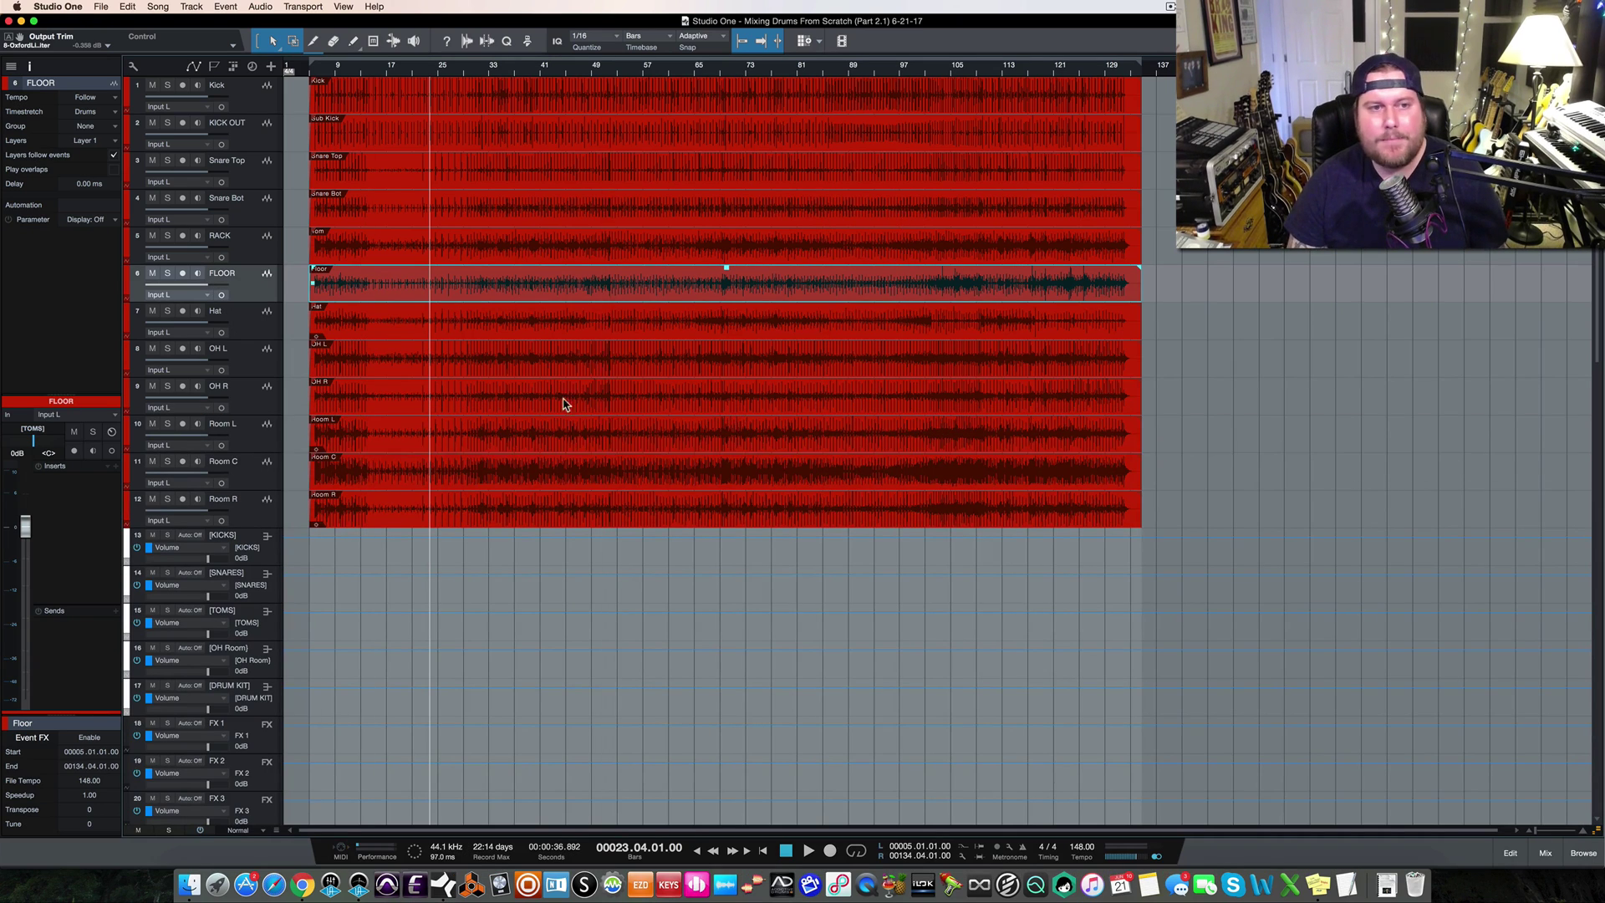
pyautogui.scroll(2, 638, 452)
pyautogui.scroll(3, 644, 446)
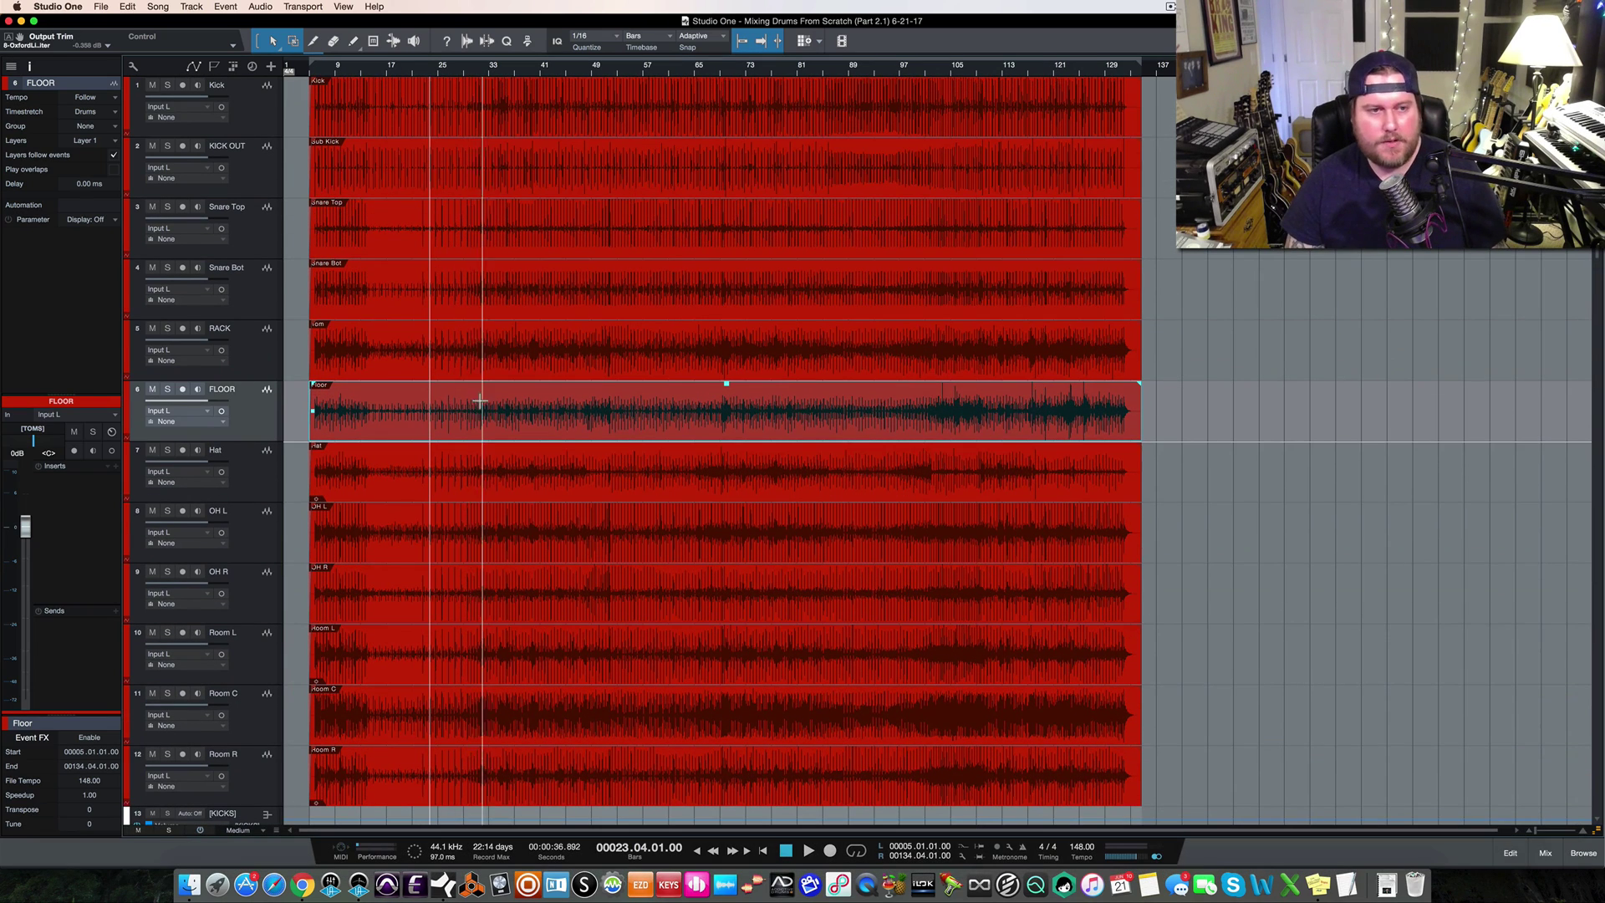
pyautogui.keyDown('shift'); pyautogui.click(248, 481); pyautogui.keyUp('shift')
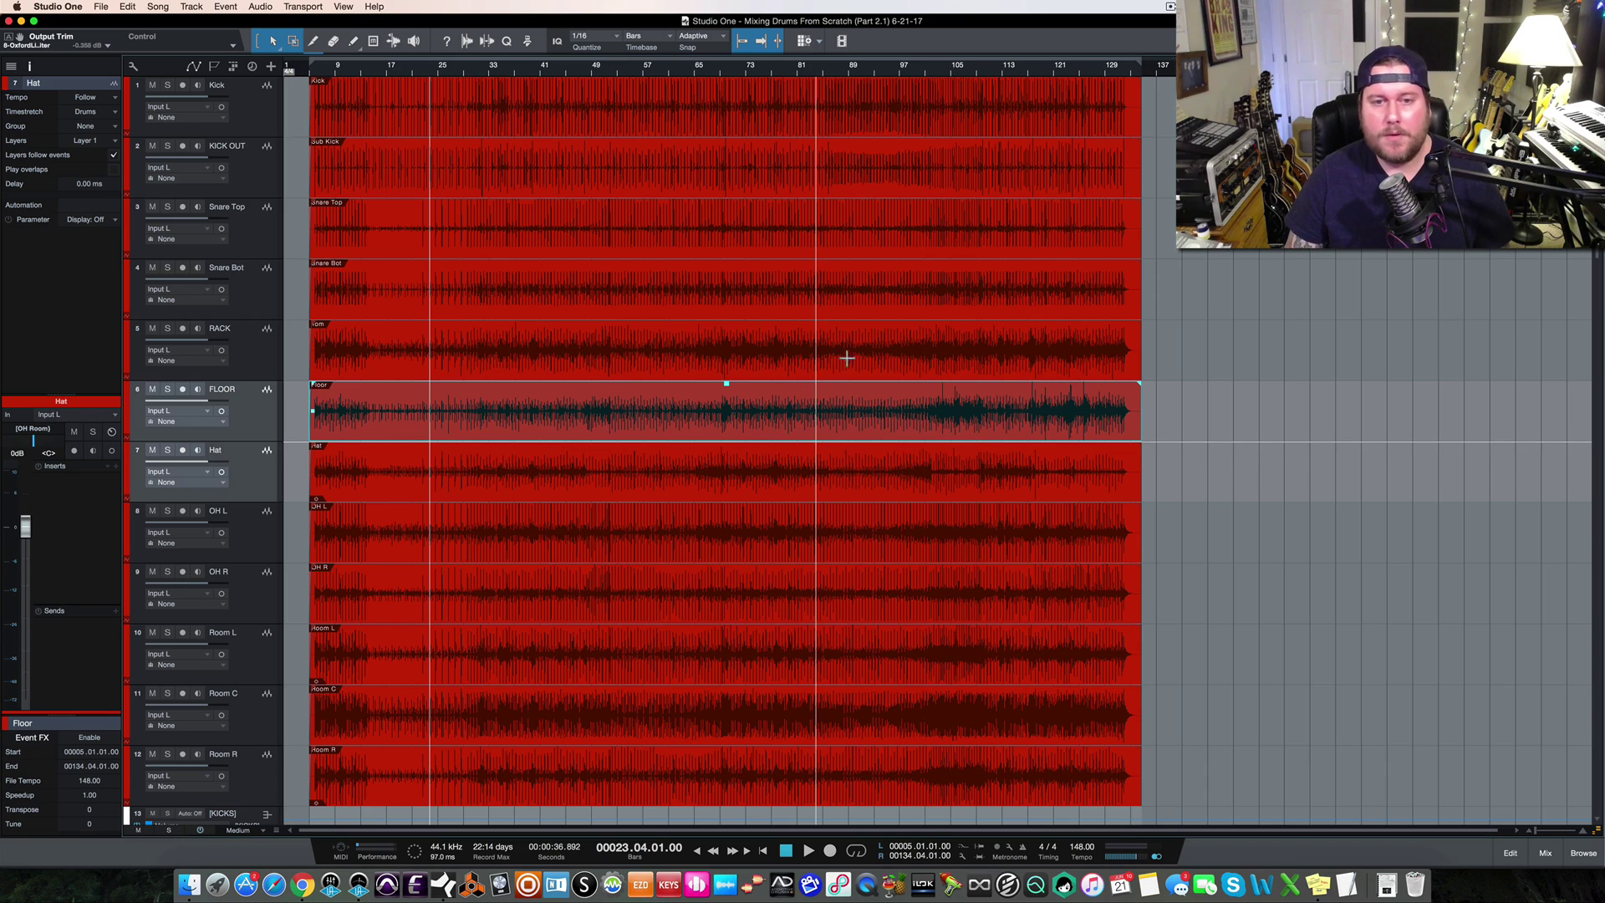
pyautogui.click(875, 66)
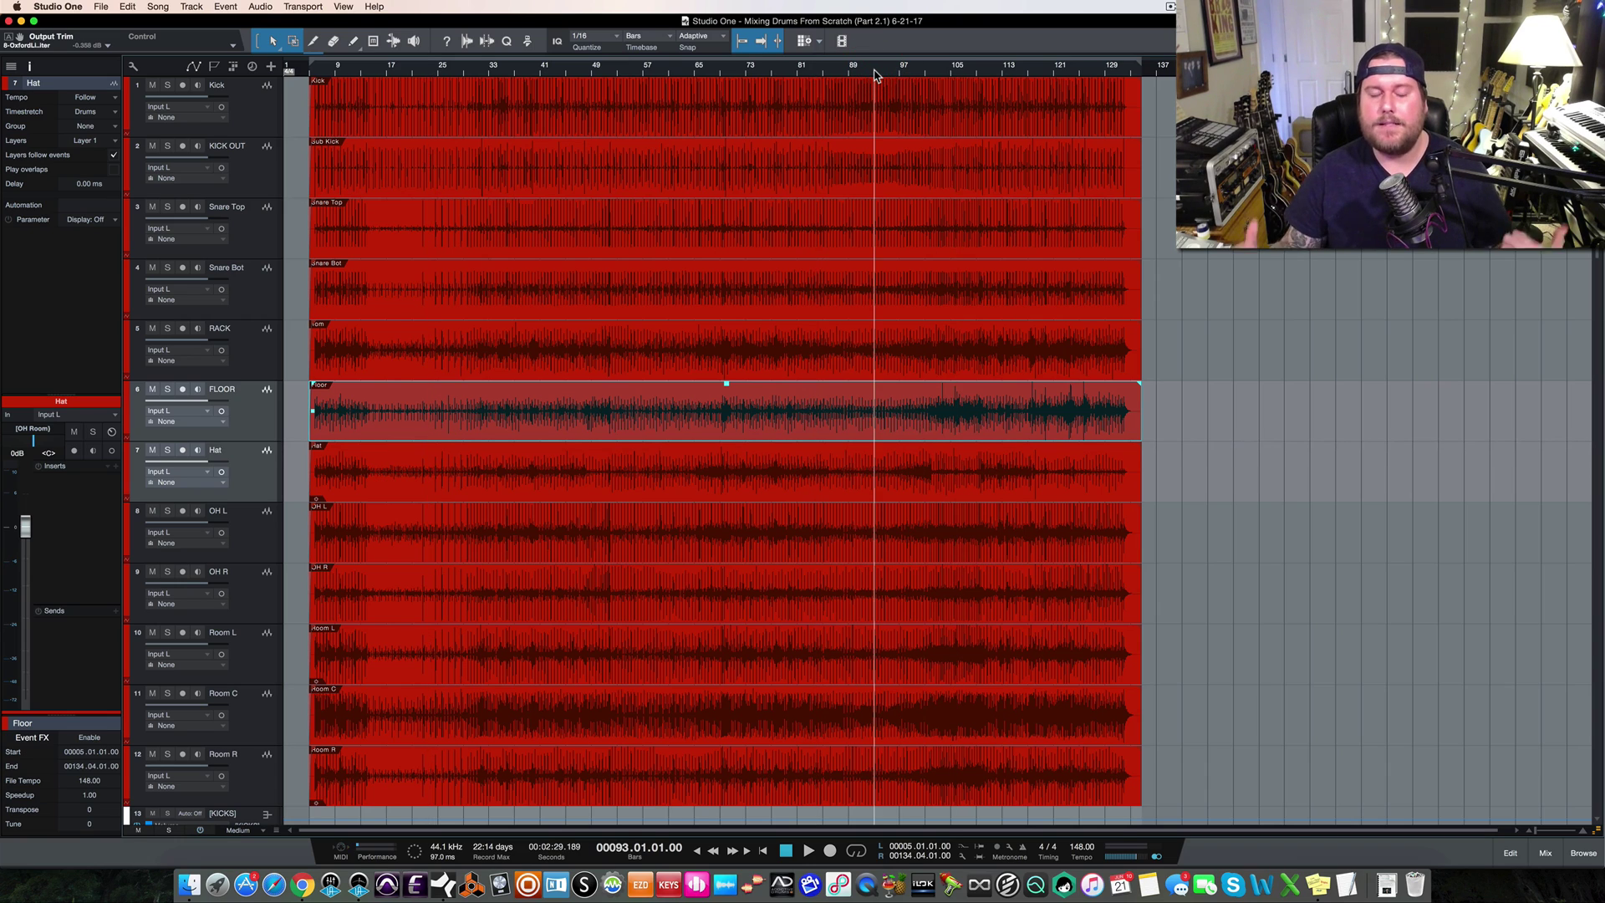
pyautogui.click(823, 67)
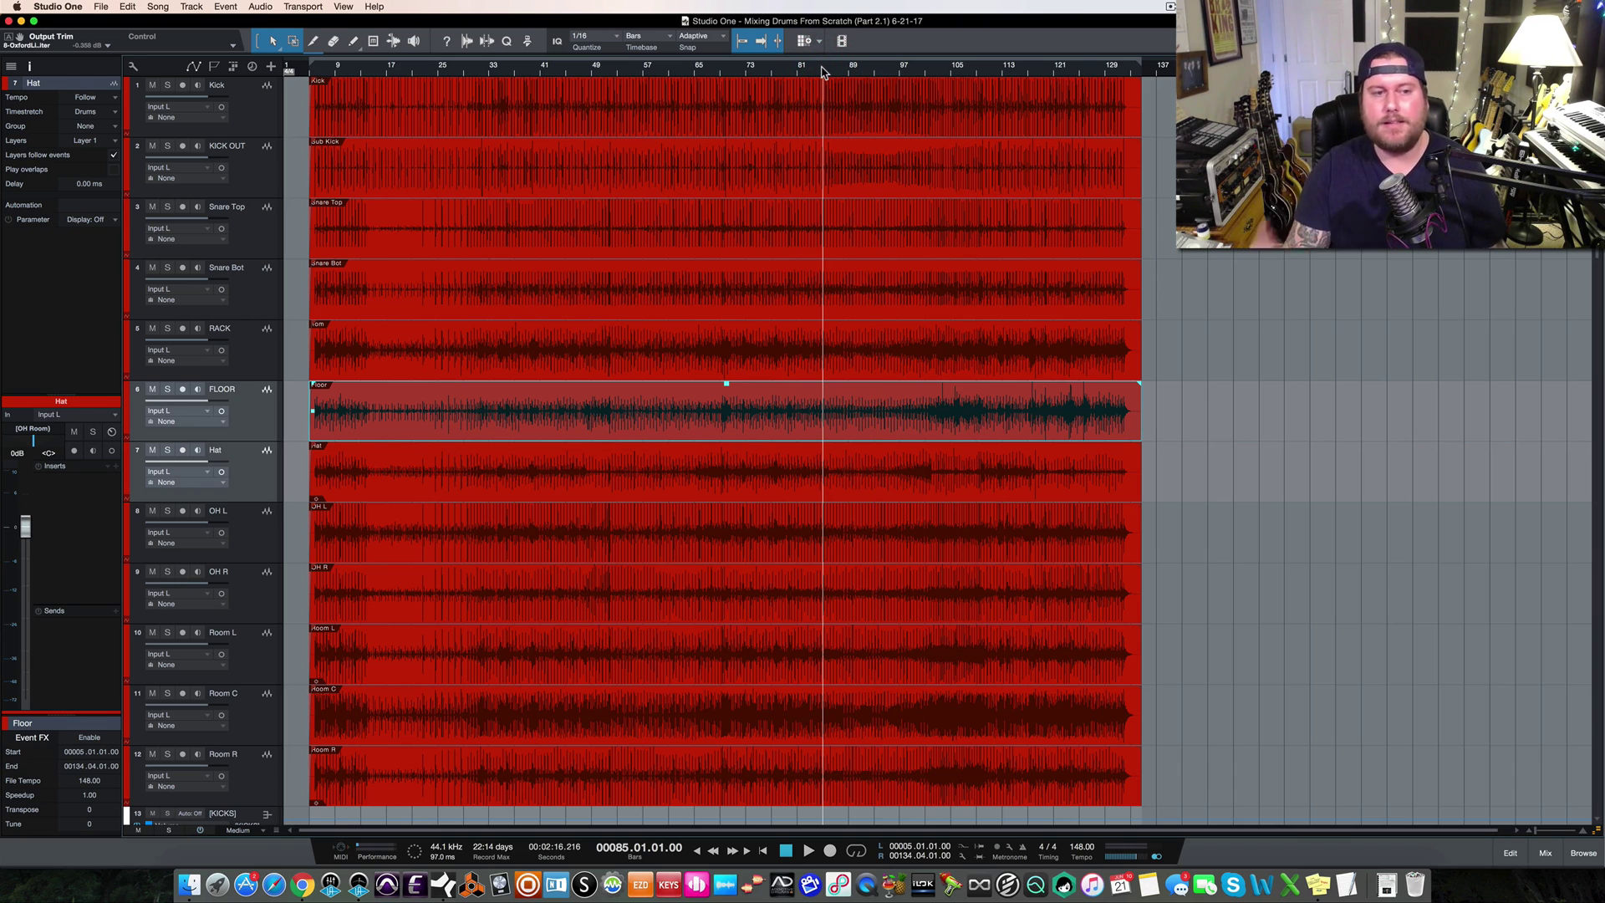
pyautogui.click(167, 389)
pyautogui.press('space')
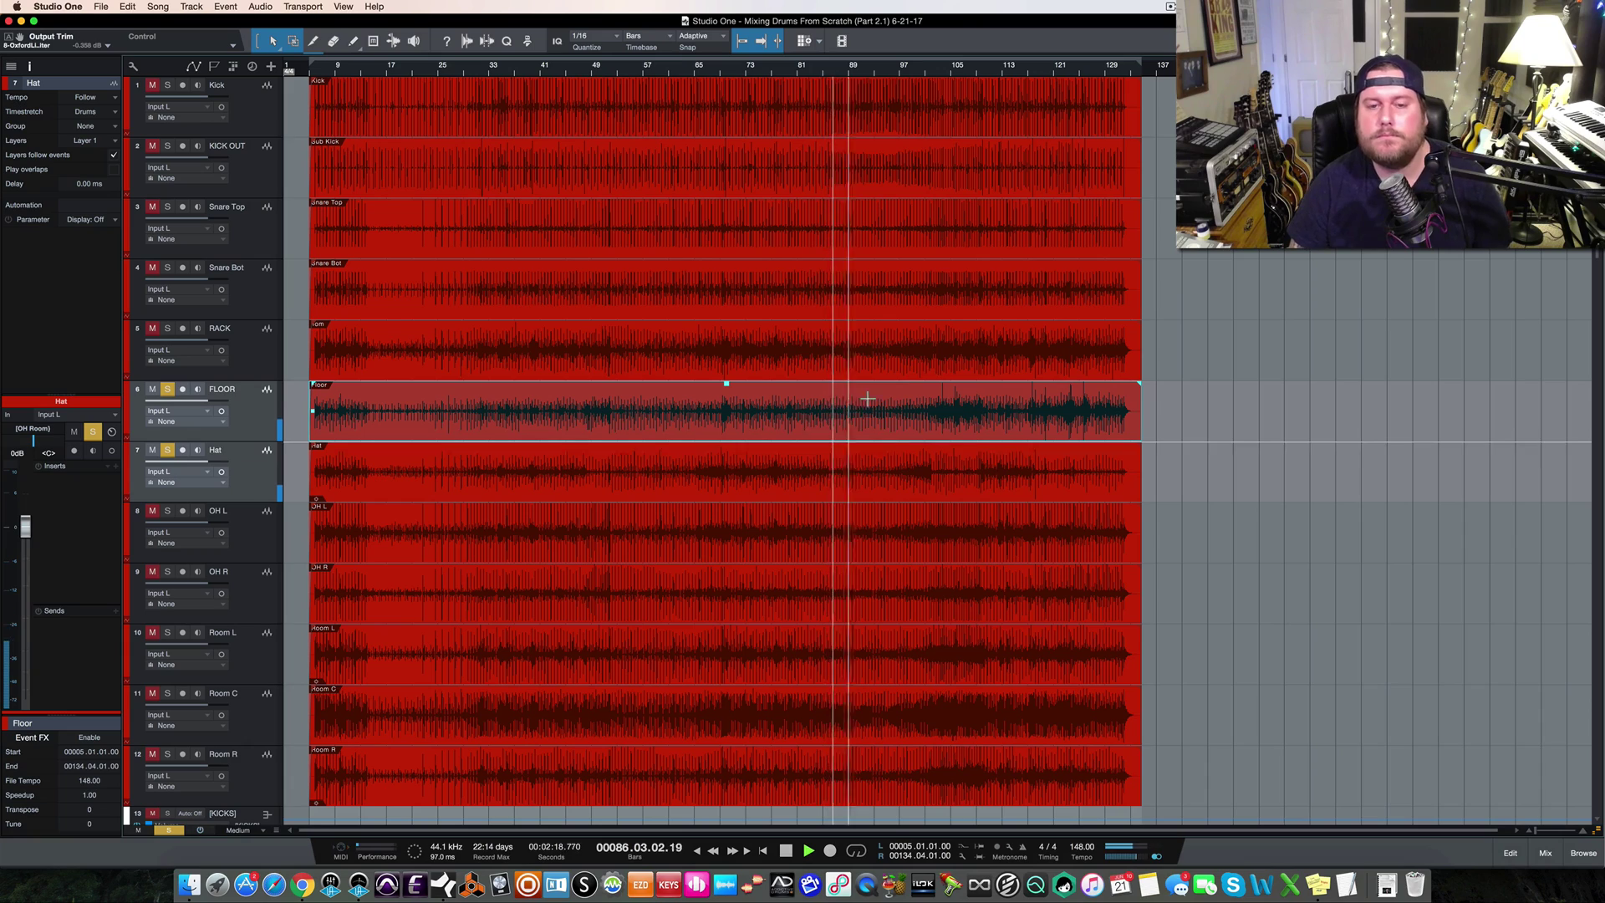
pyautogui.press('e')
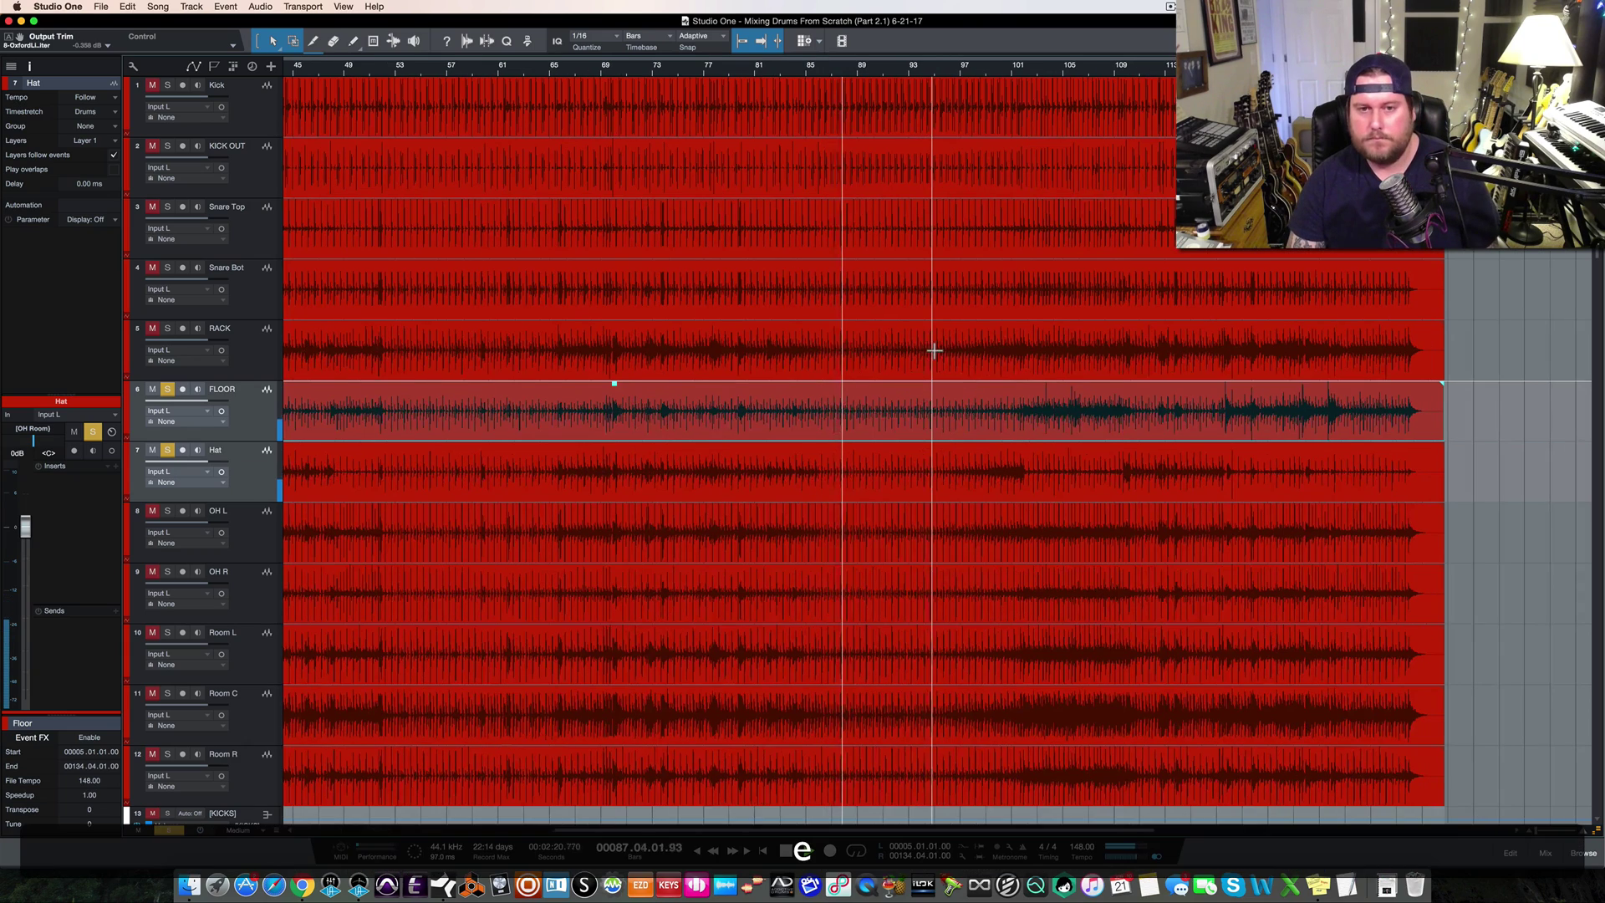
pyautogui.hscroll(5, 933, 374)
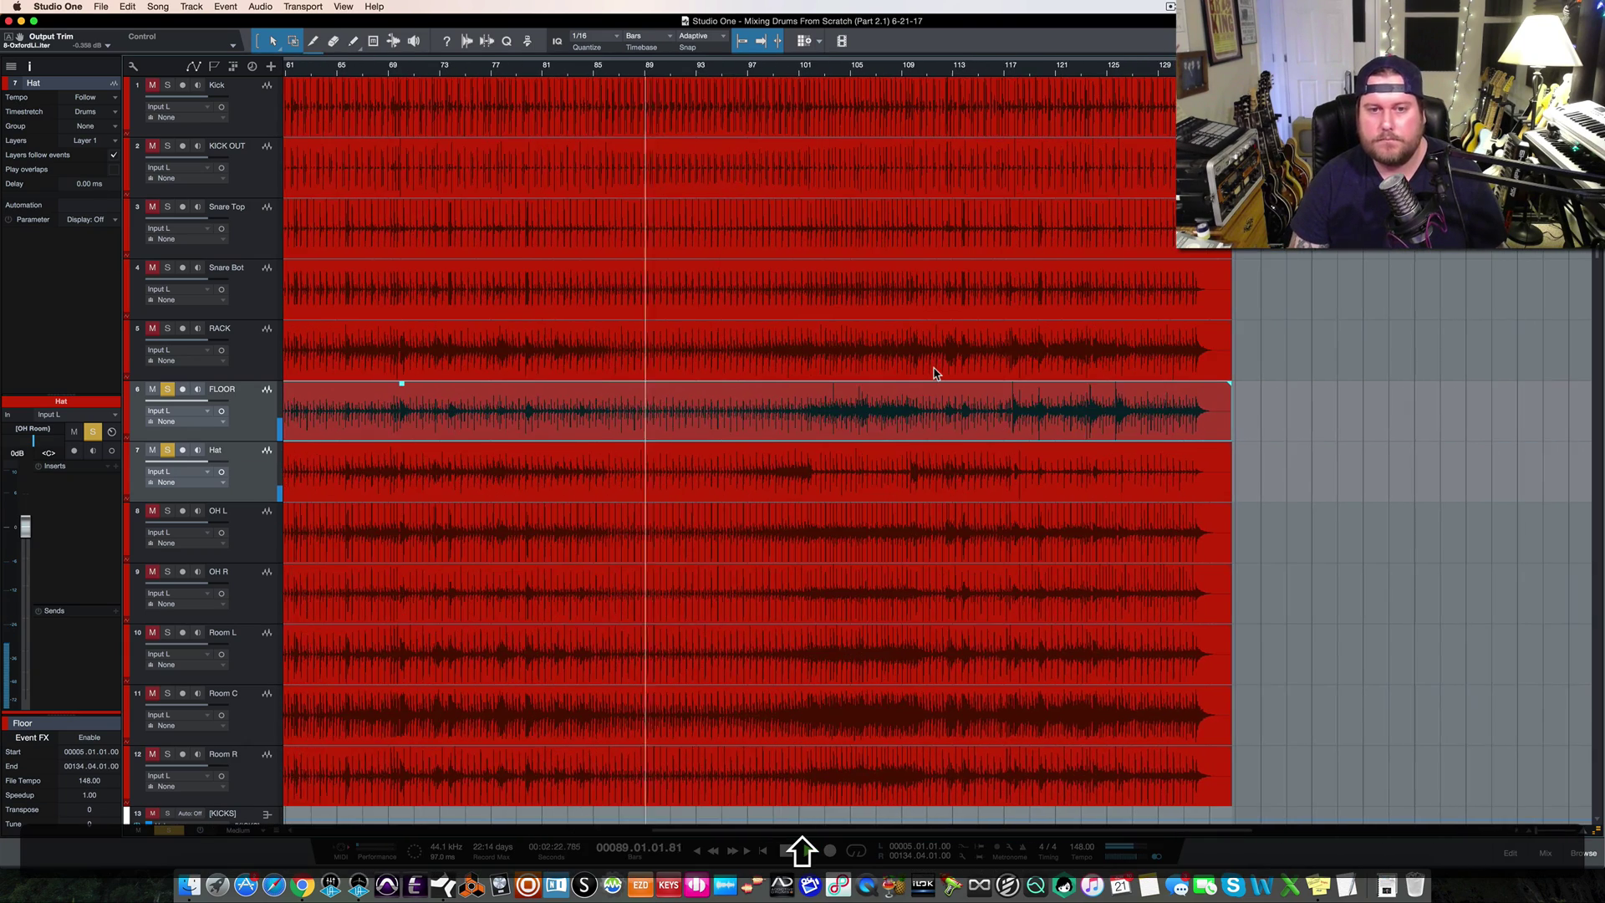
pyautogui.scroll(-1, 805, 361)
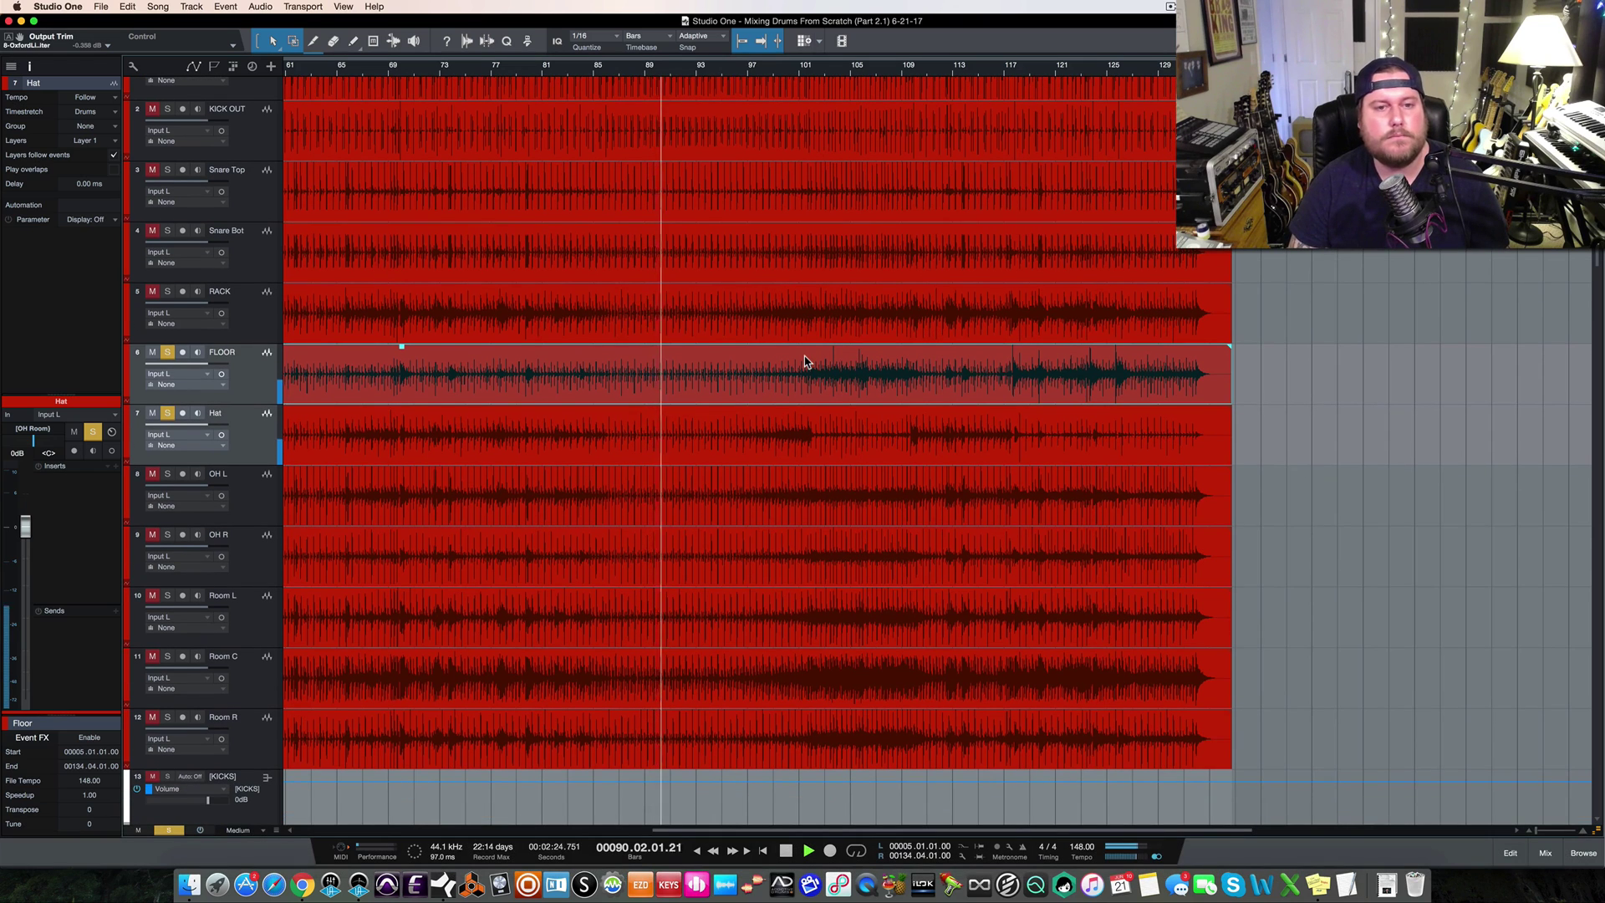
pyautogui.press('space')
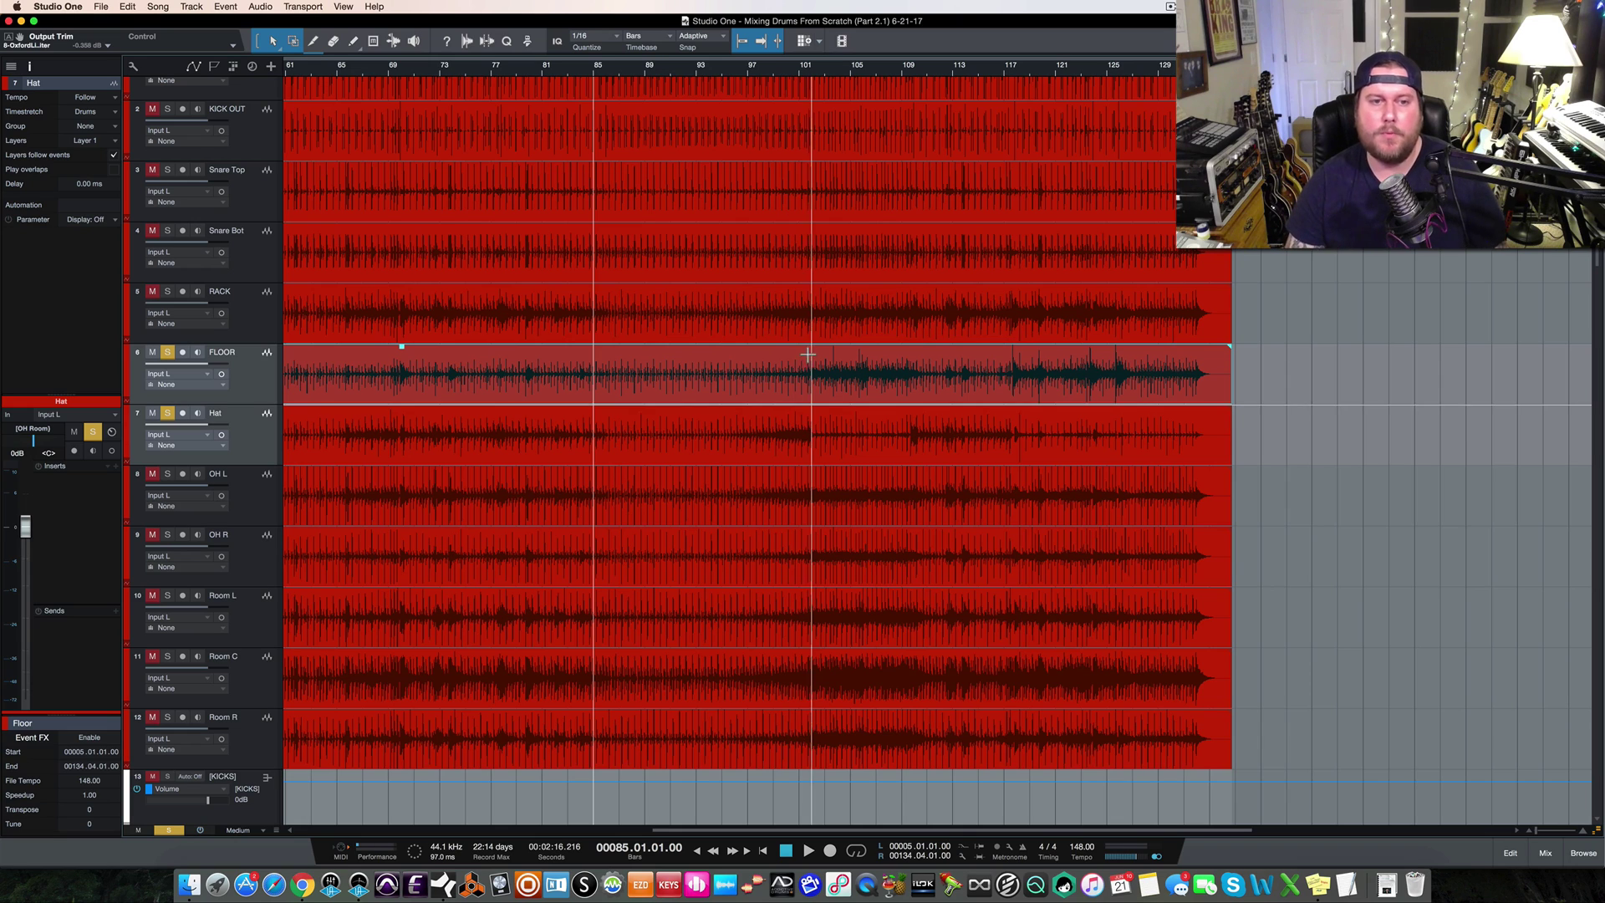
# Listen to the soloed FLOOR and Hat tracks from bar 69 and remove their solos
pyautogui.click(389, 72)
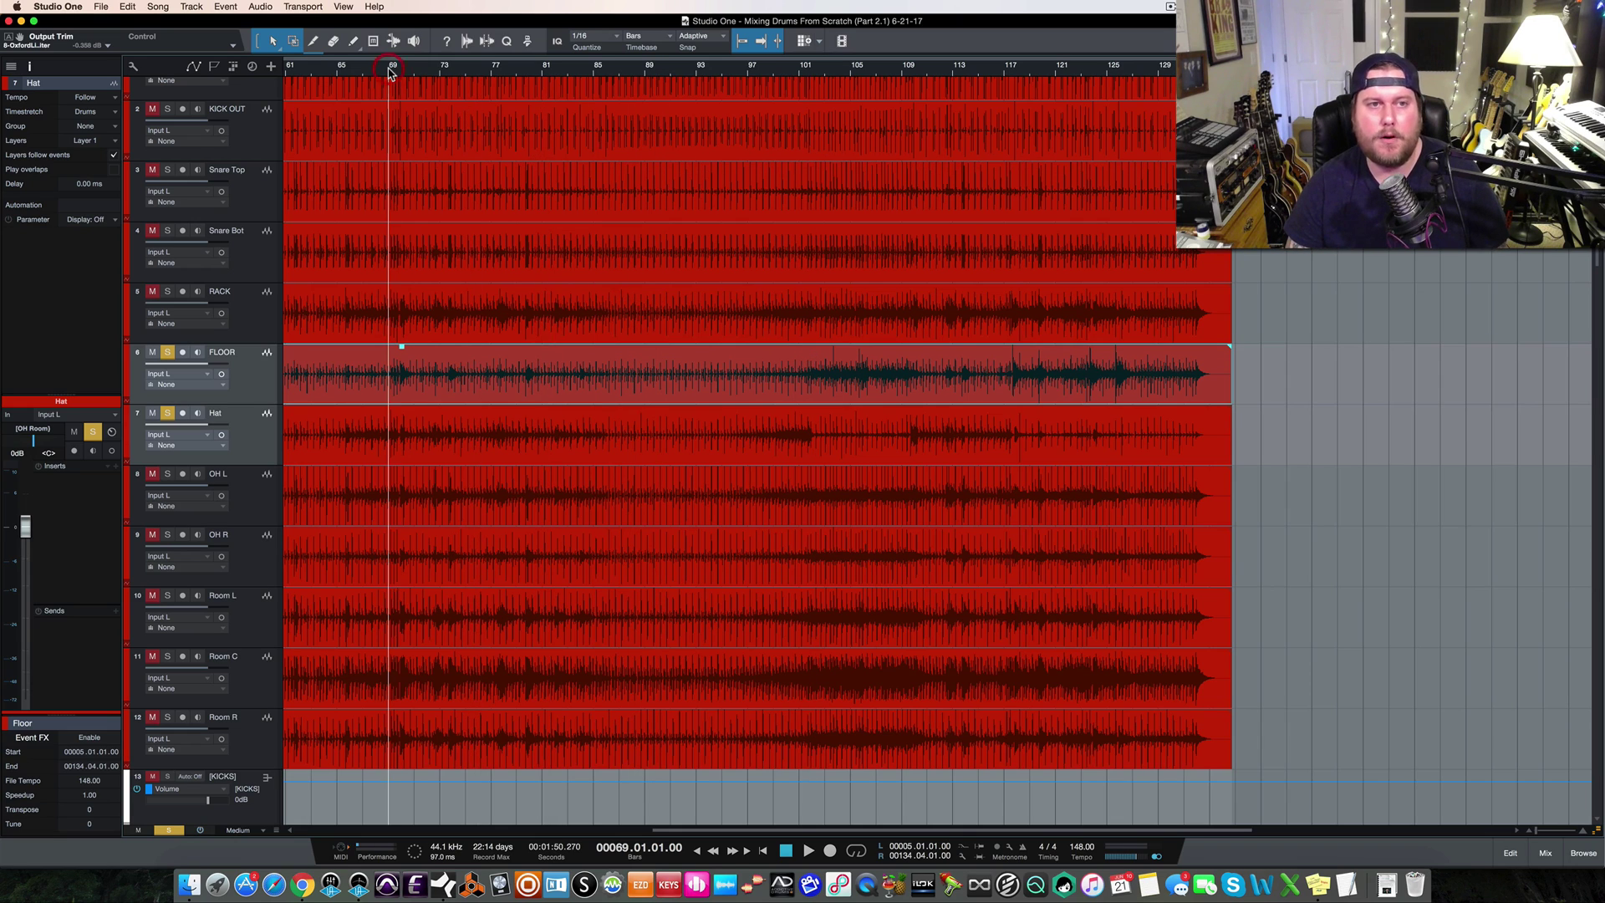
pyautogui.press('space')
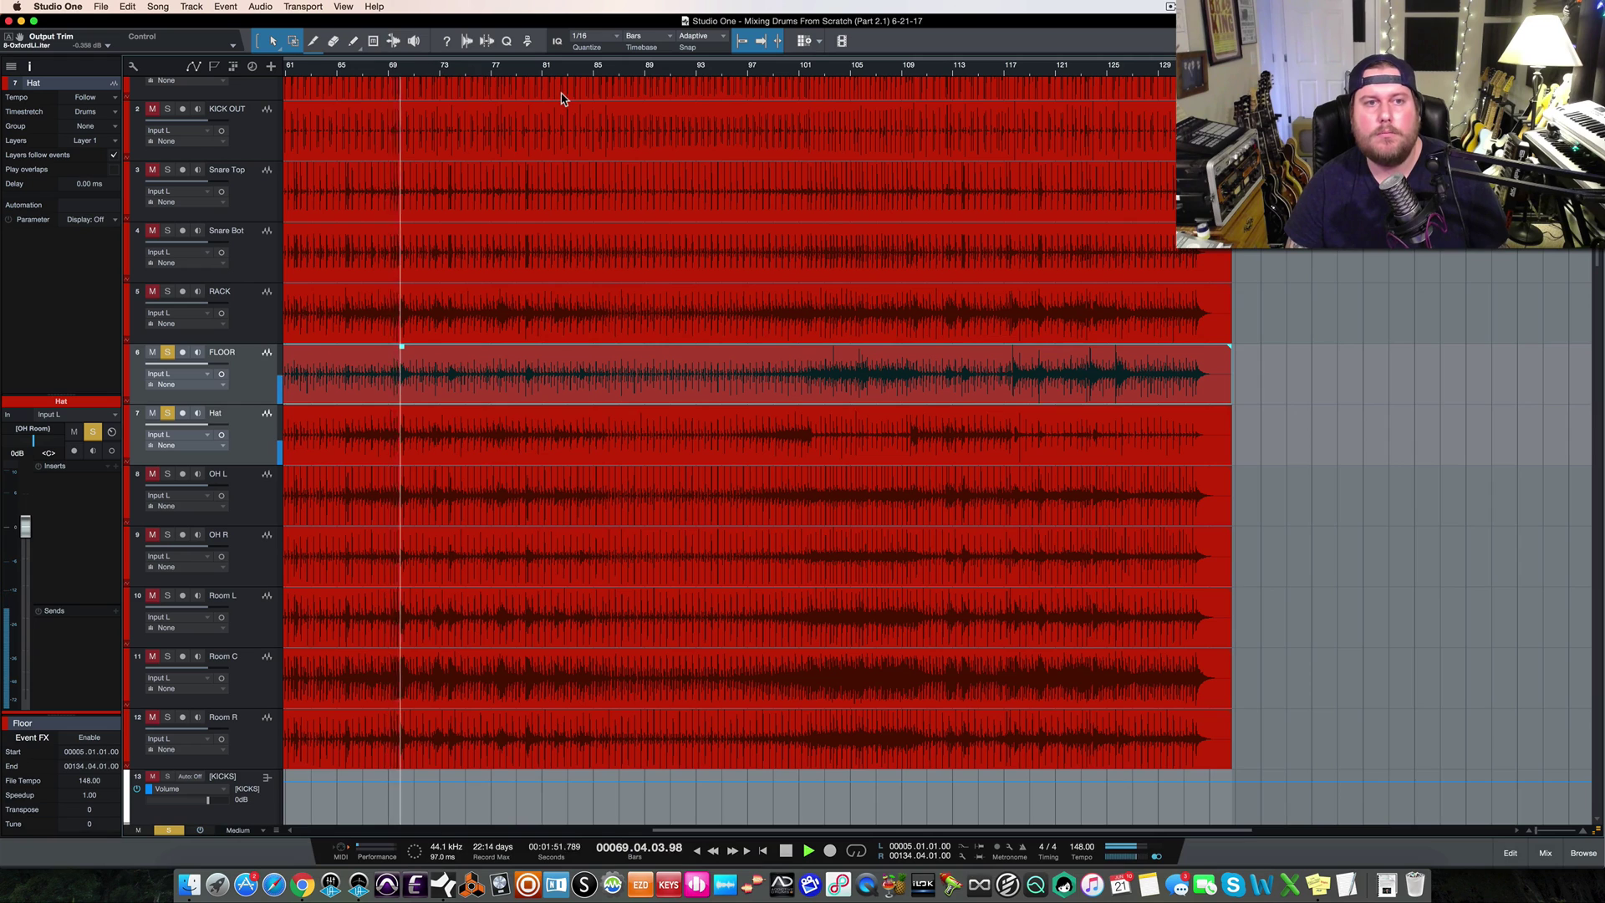
pyautogui.press('space')
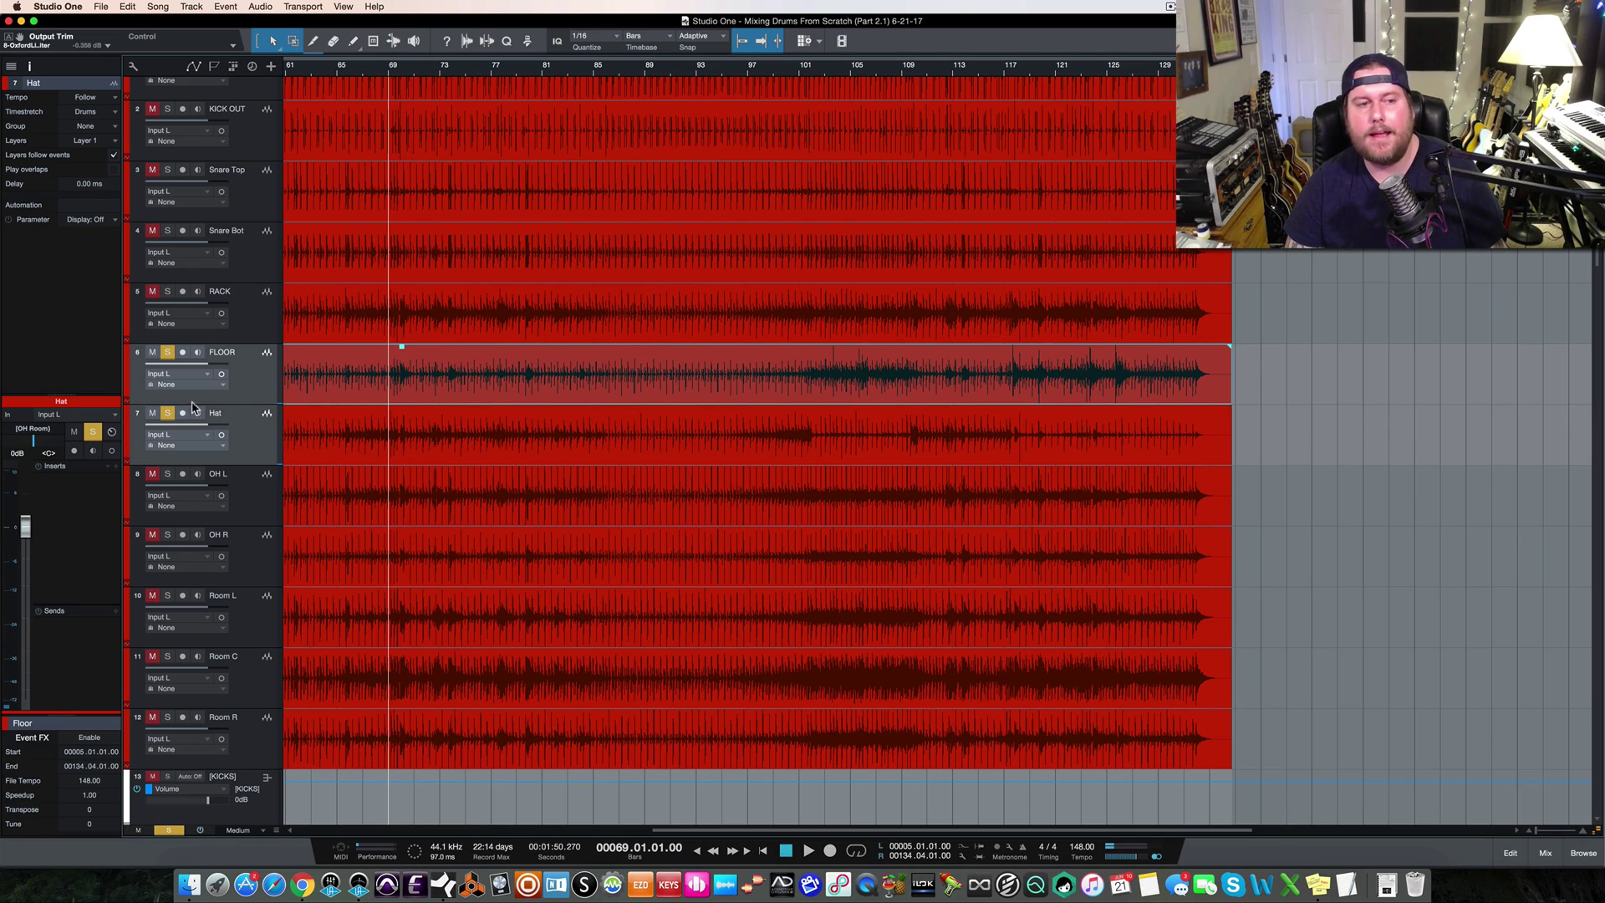
pyautogui.click(167, 413)
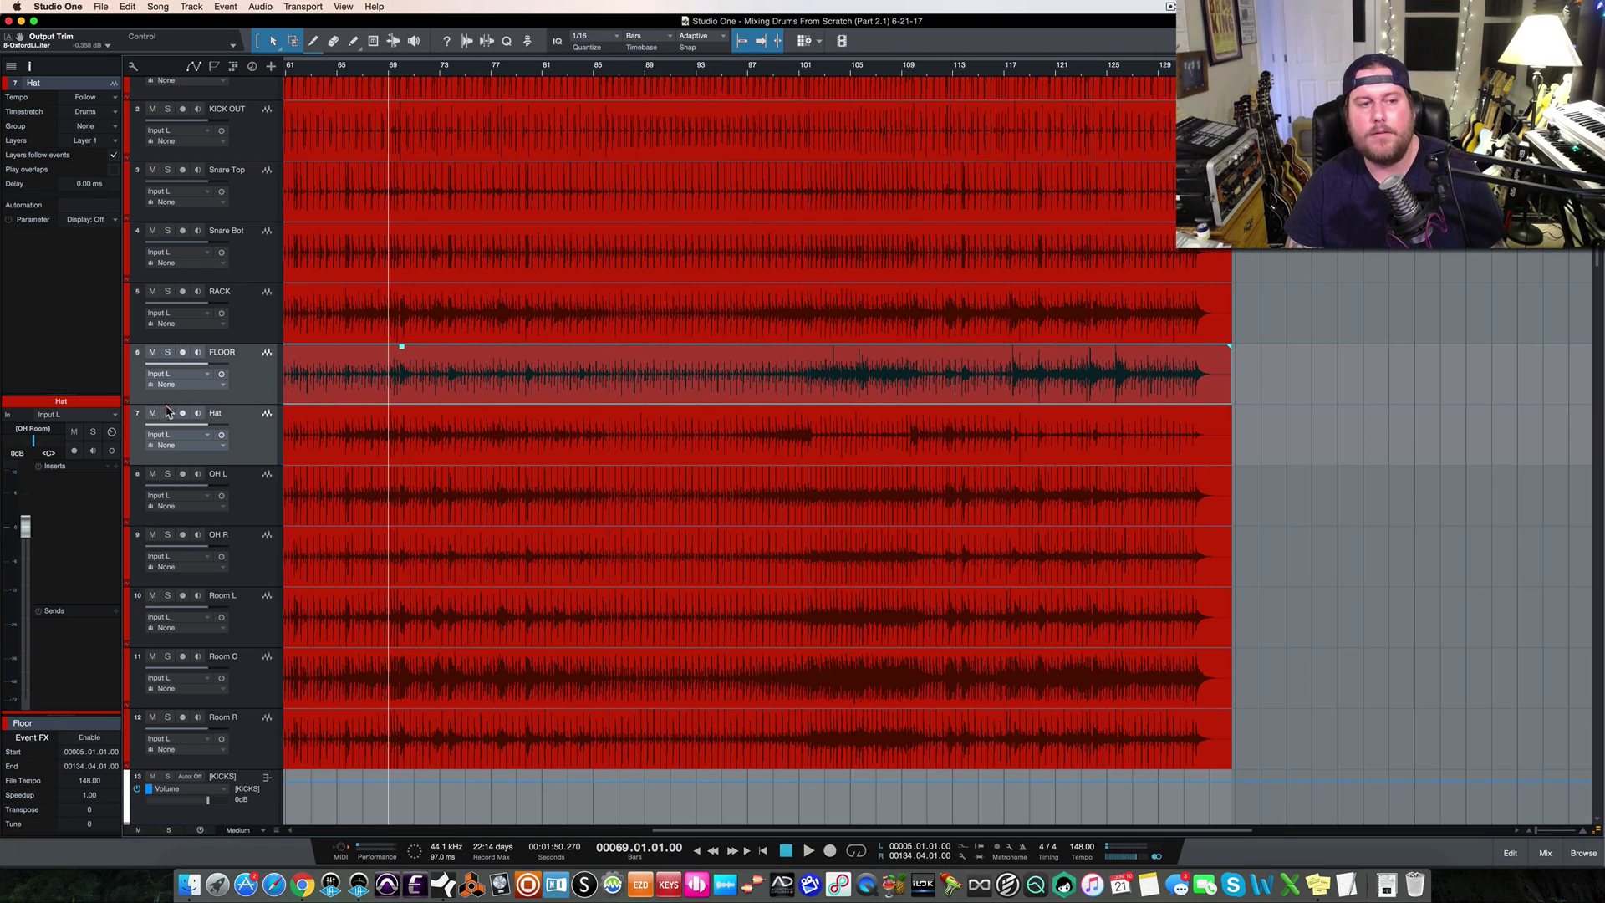
# Solo the FLOOR and RACK tracks and listen to both toms from bar 69
pyautogui.click(248, 387)
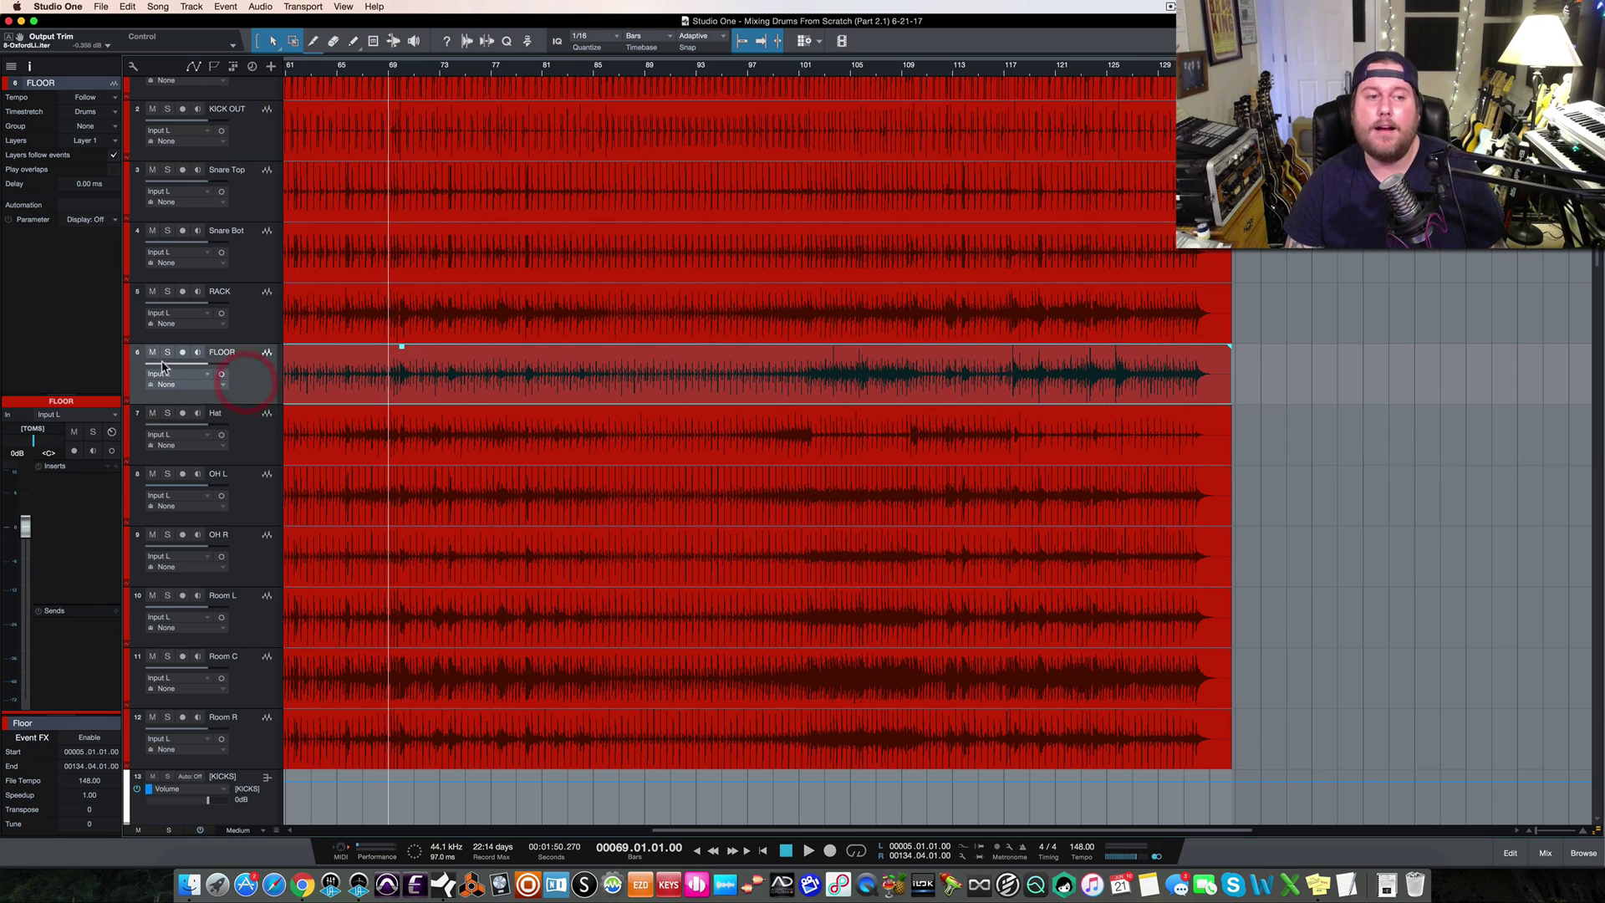
pyautogui.click(167, 352)
pyautogui.click(168, 291)
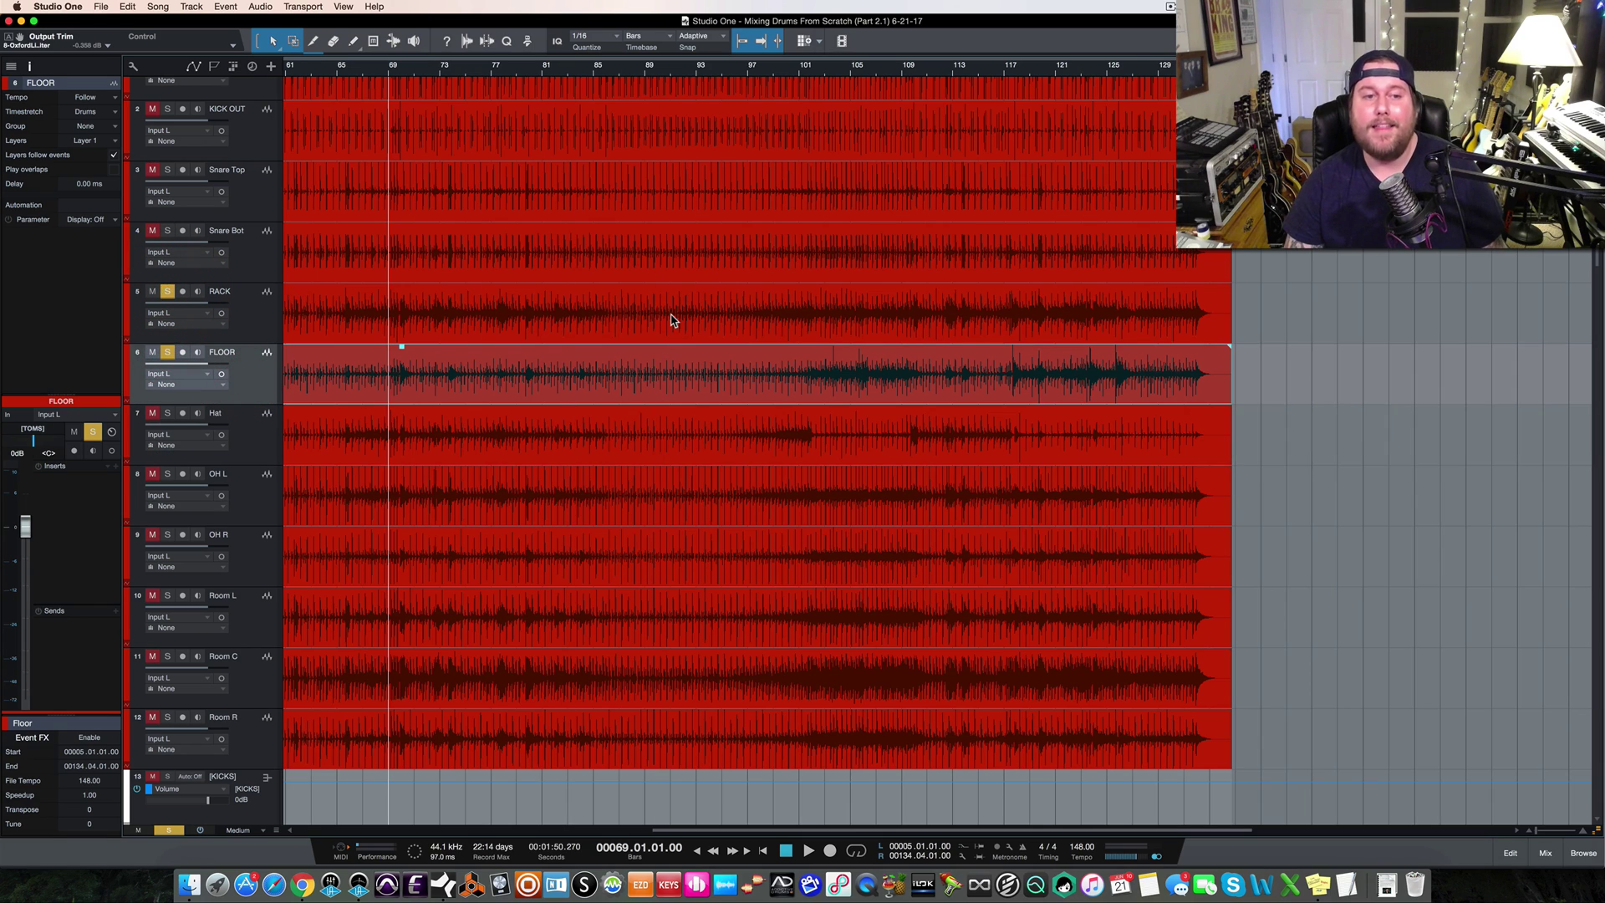
pyautogui.press('space')
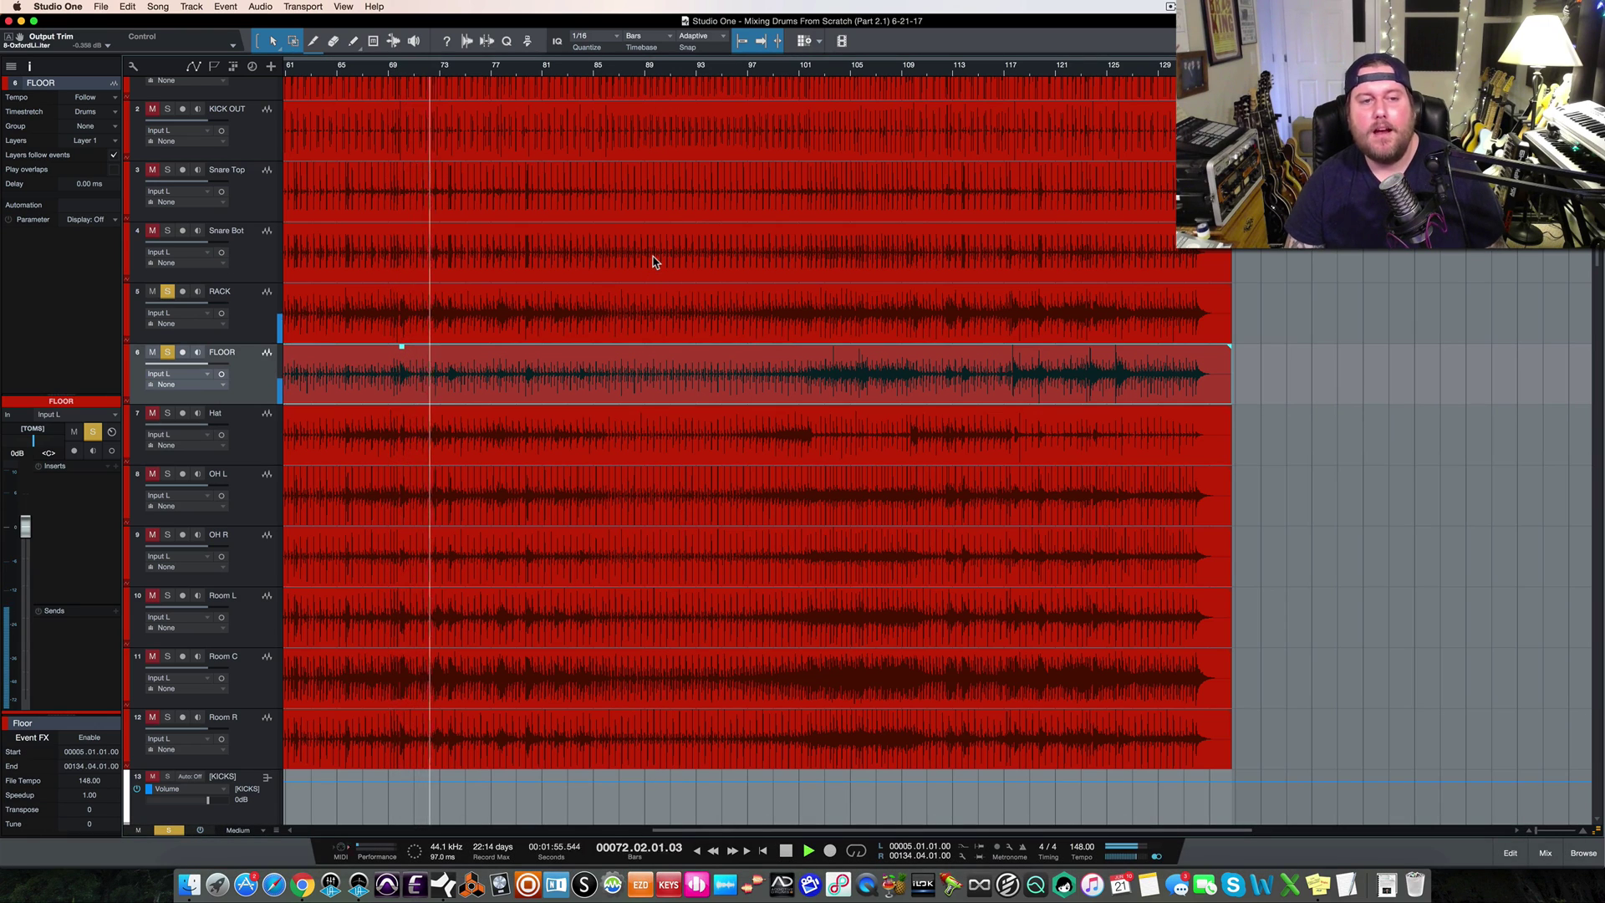
pyautogui.press('space')
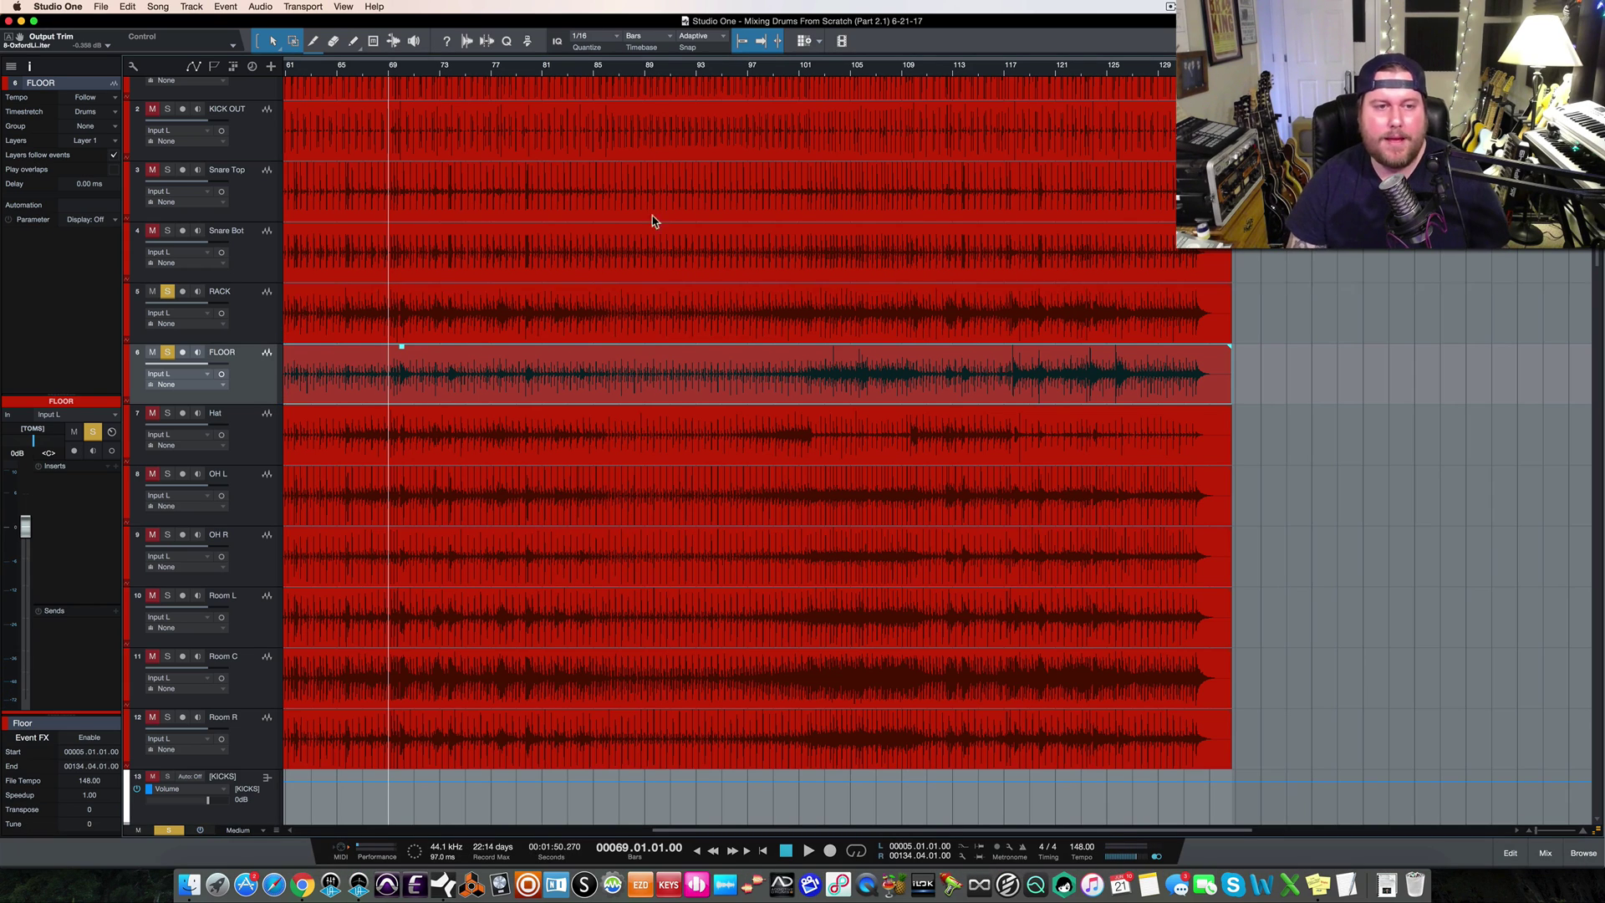
# Listen to the soloed RACK and FLOOR tracks from bar 77 and turn off autoscroll
pyautogui.click(491, 70)
pyautogui.press('space')
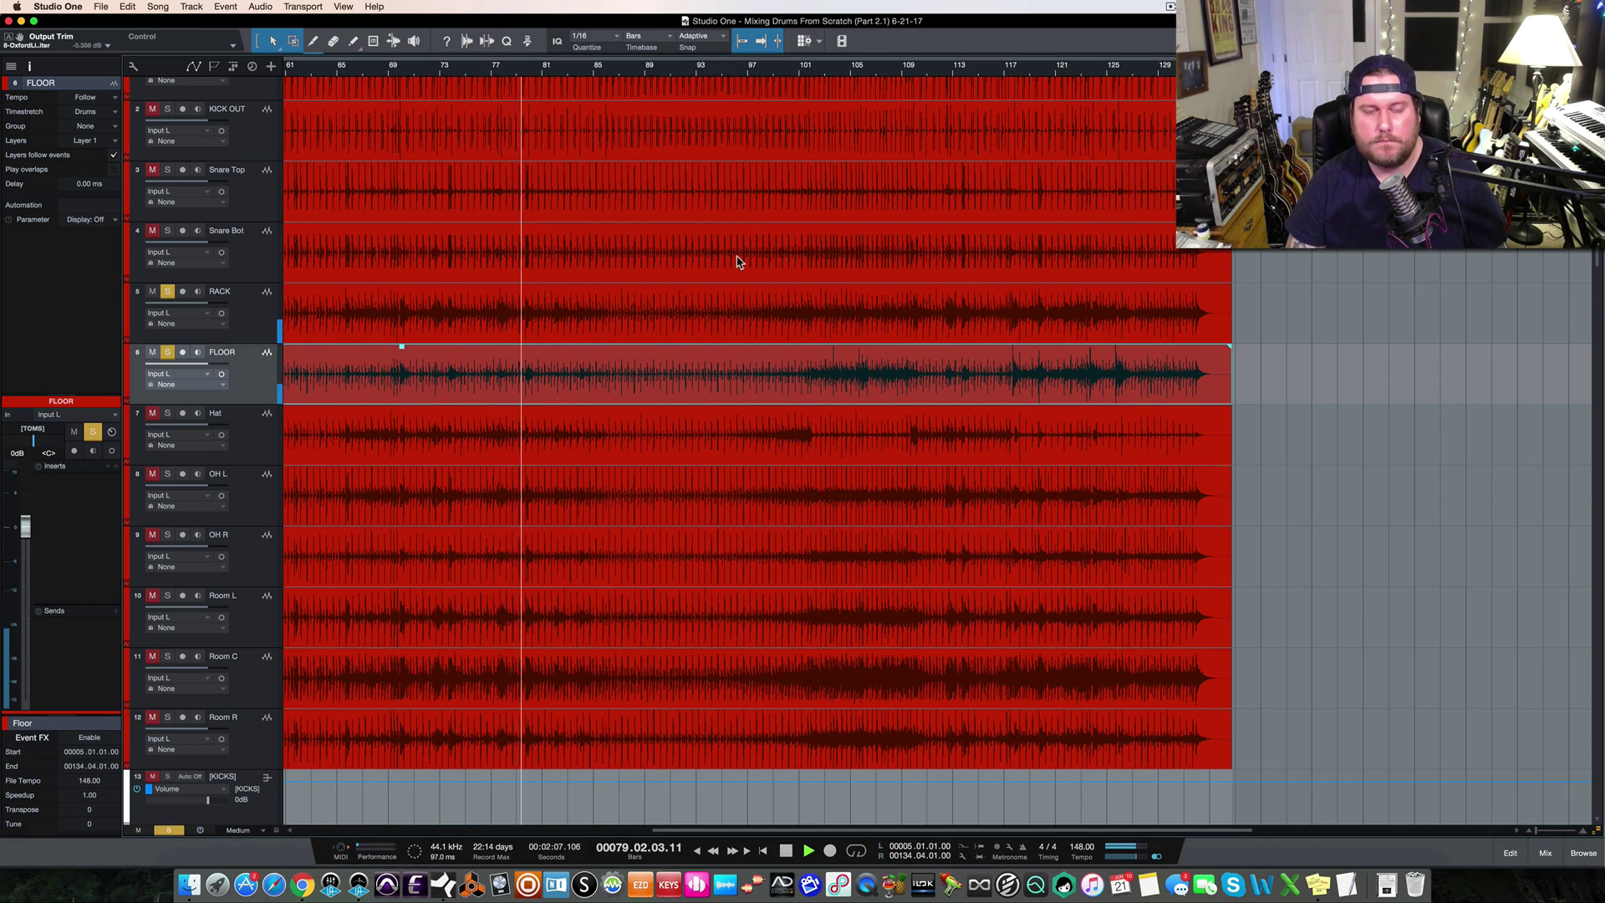
pyautogui.hscroll(-4, 737, 262)
pyautogui.hscroll(-15, 736, 261)
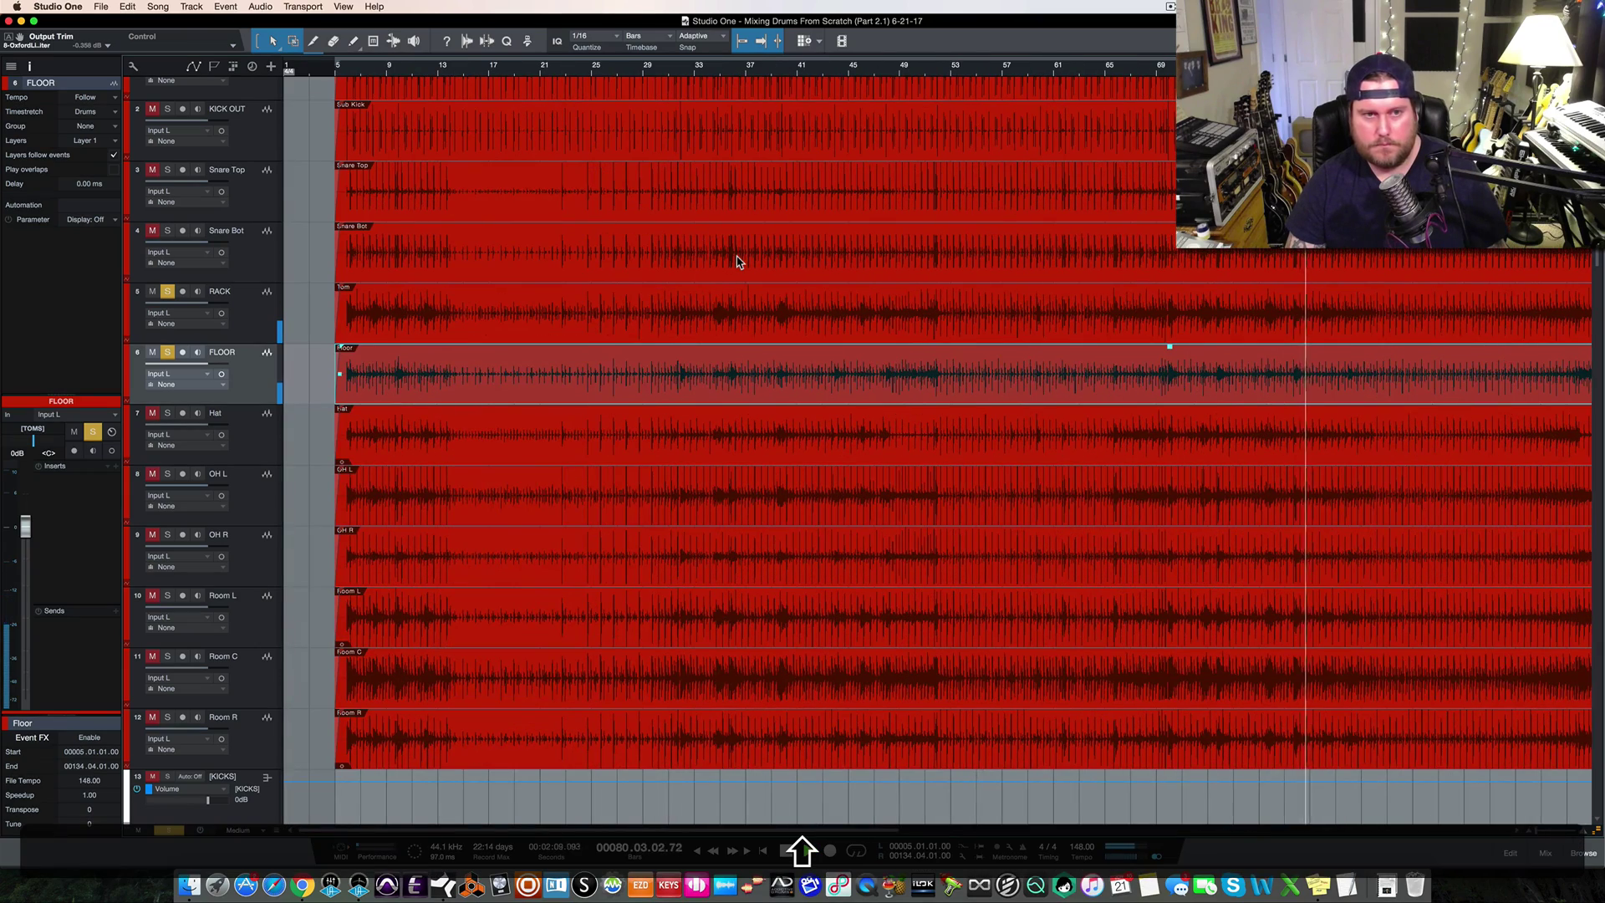
pyautogui.click(762, 40)
pyautogui.hscroll(12, 760, 327)
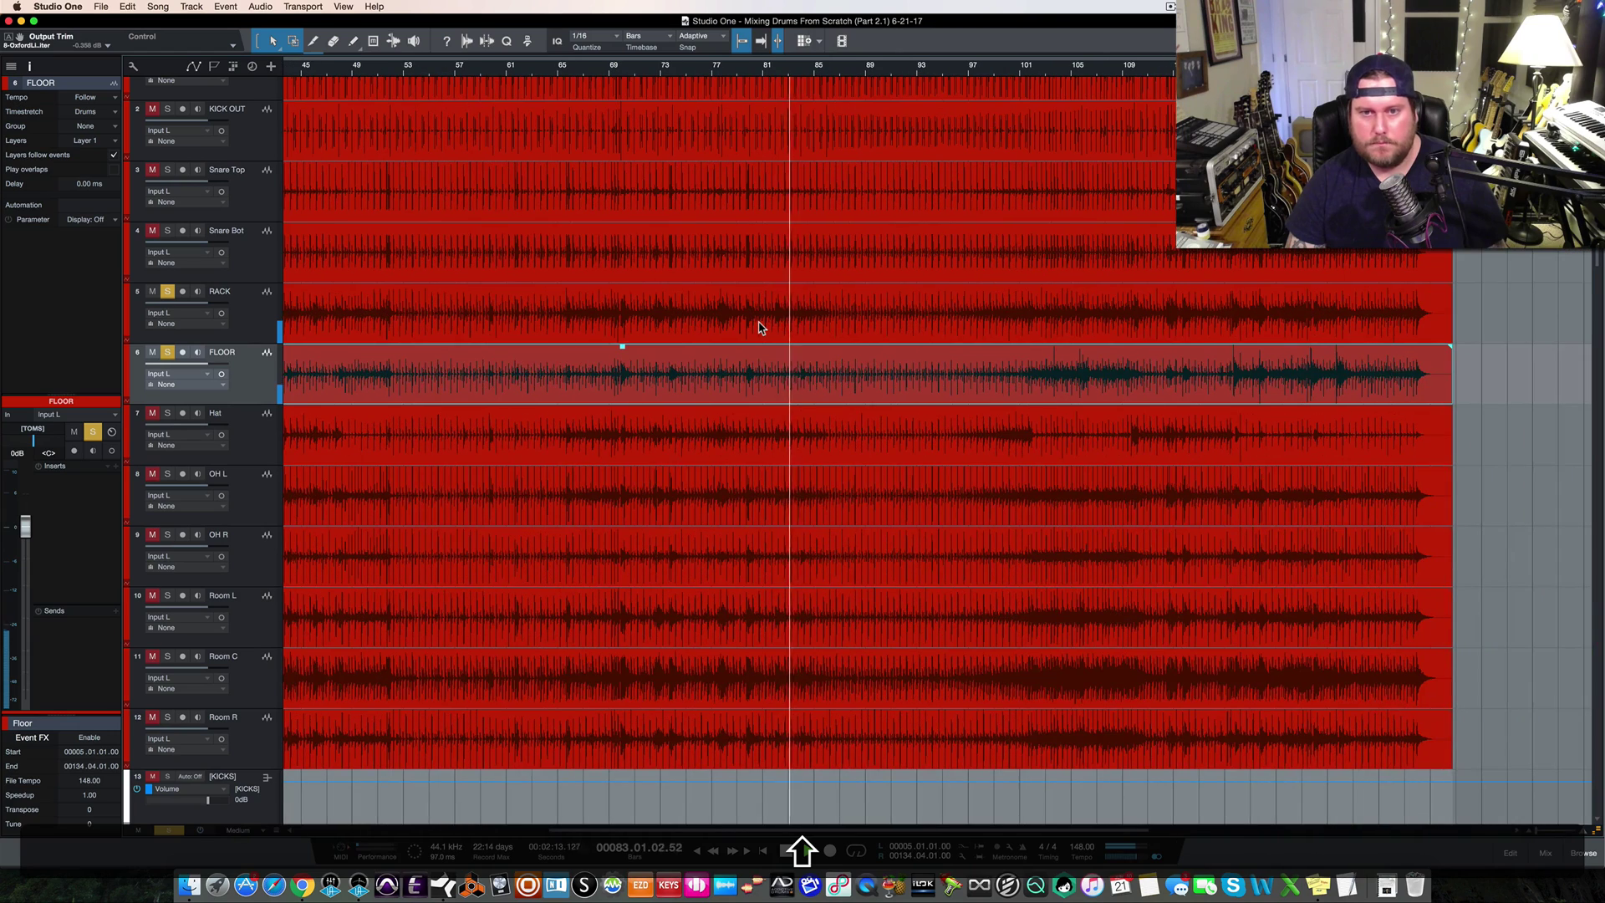
# Solo the [Drum LVL] bus in the mixer and play the full drum kit from bar 77
pyautogui.press('F3')
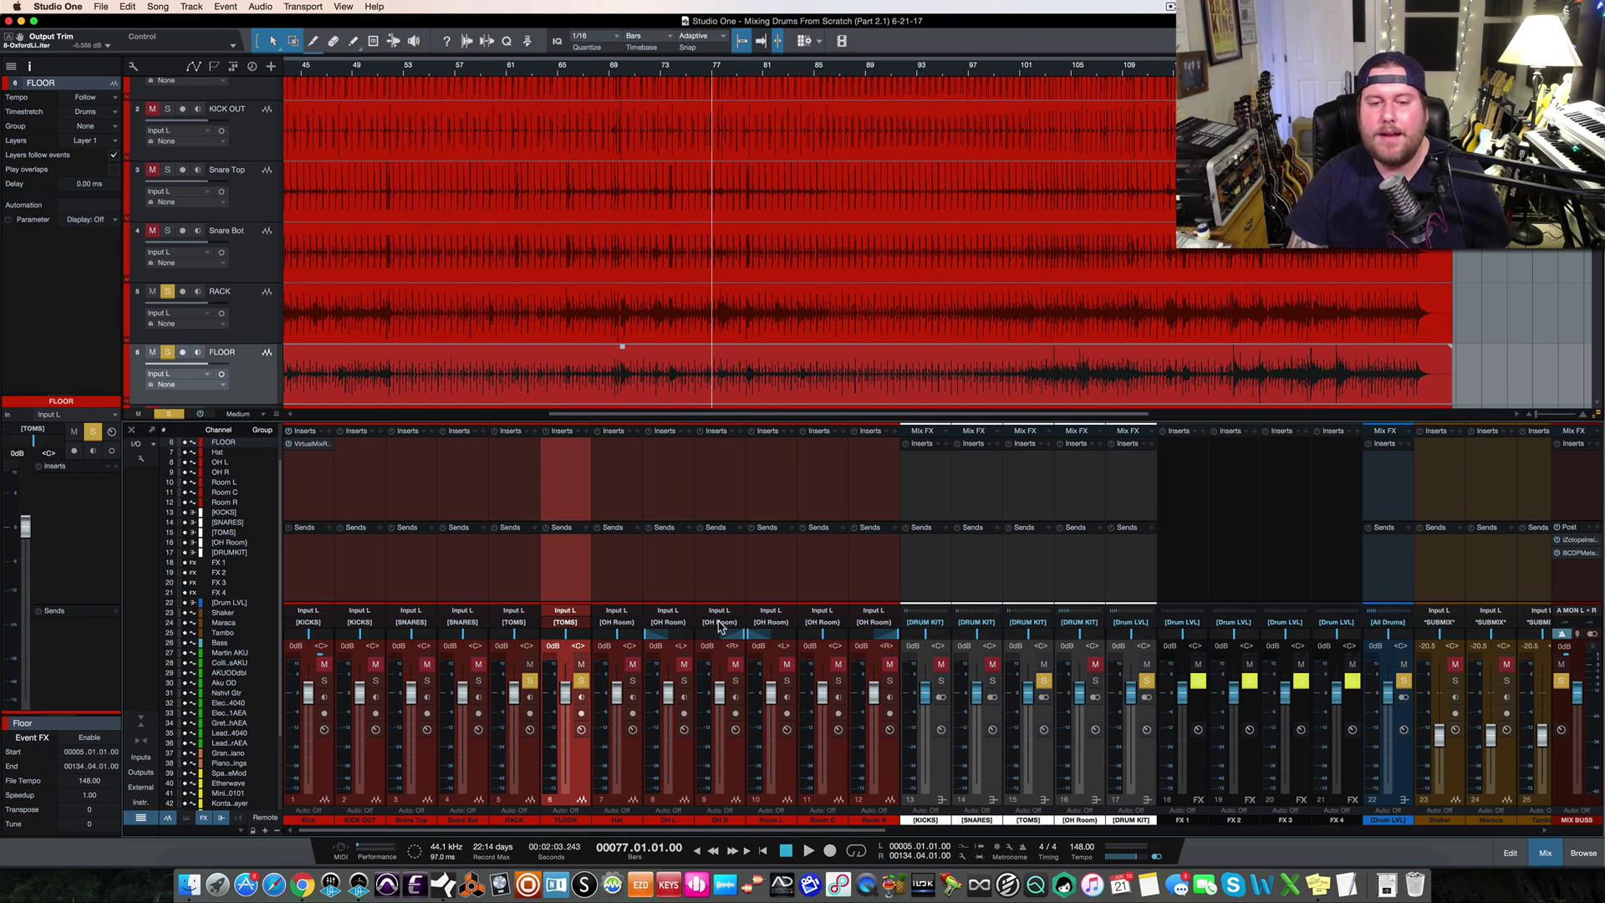
pyautogui.click(1405, 681)
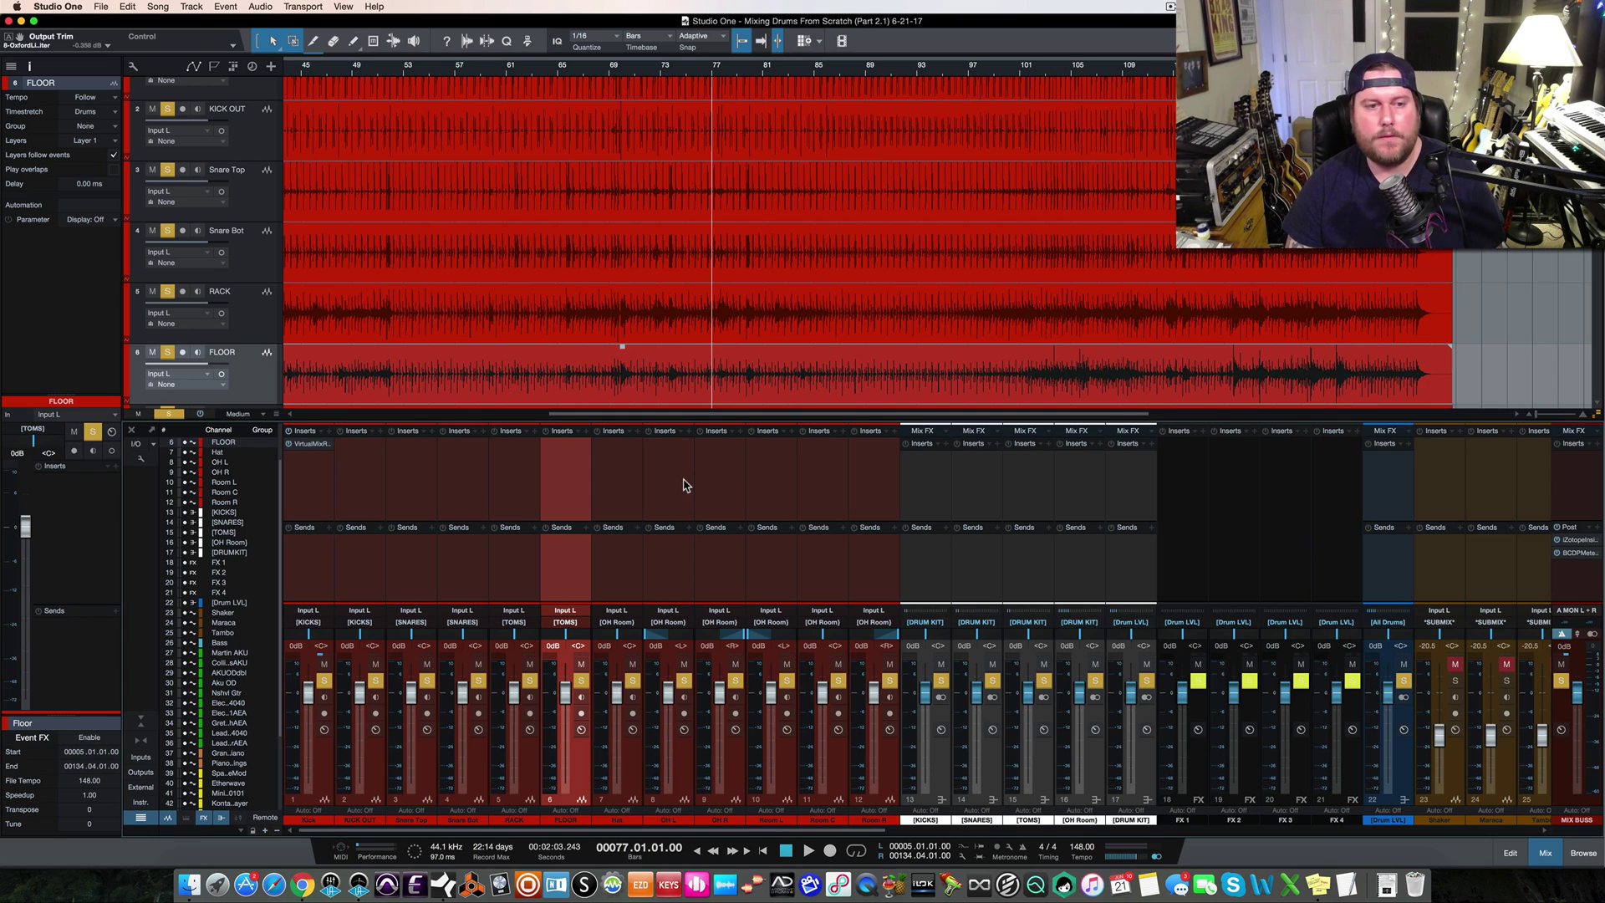
pyautogui.press('space')
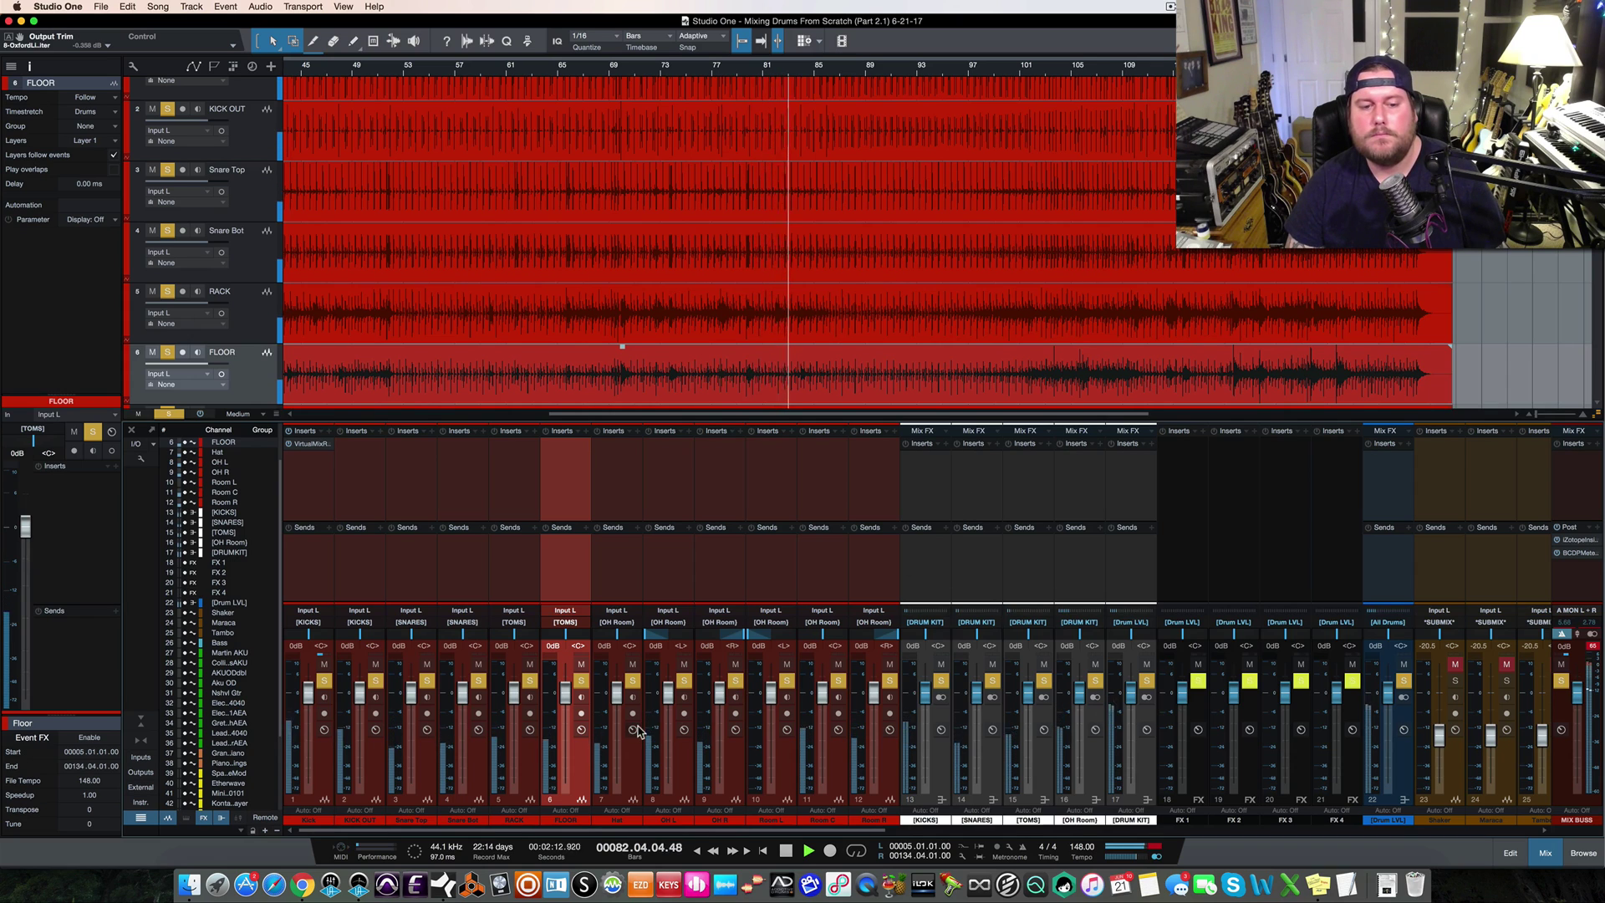
# Mute the RACK and FLOOR channels during playback to hear the kit without the toms
pyautogui.click(529, 681)
pyautogui.click(529, 664)
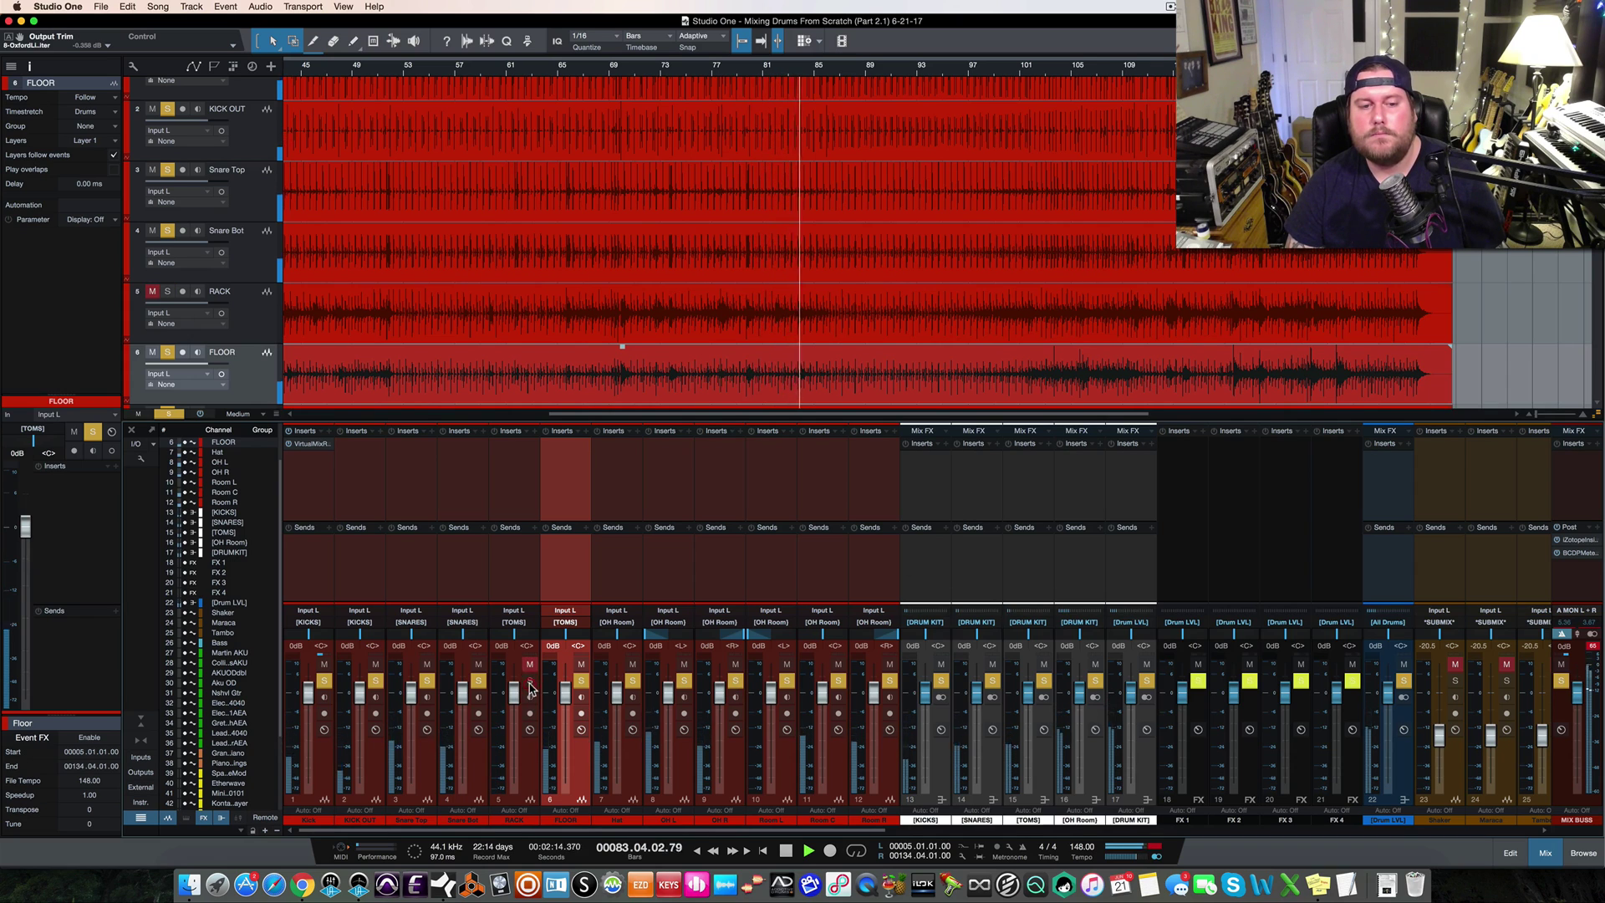
pyautogui.click(581, 680)
pyautogui.click(581, 664)
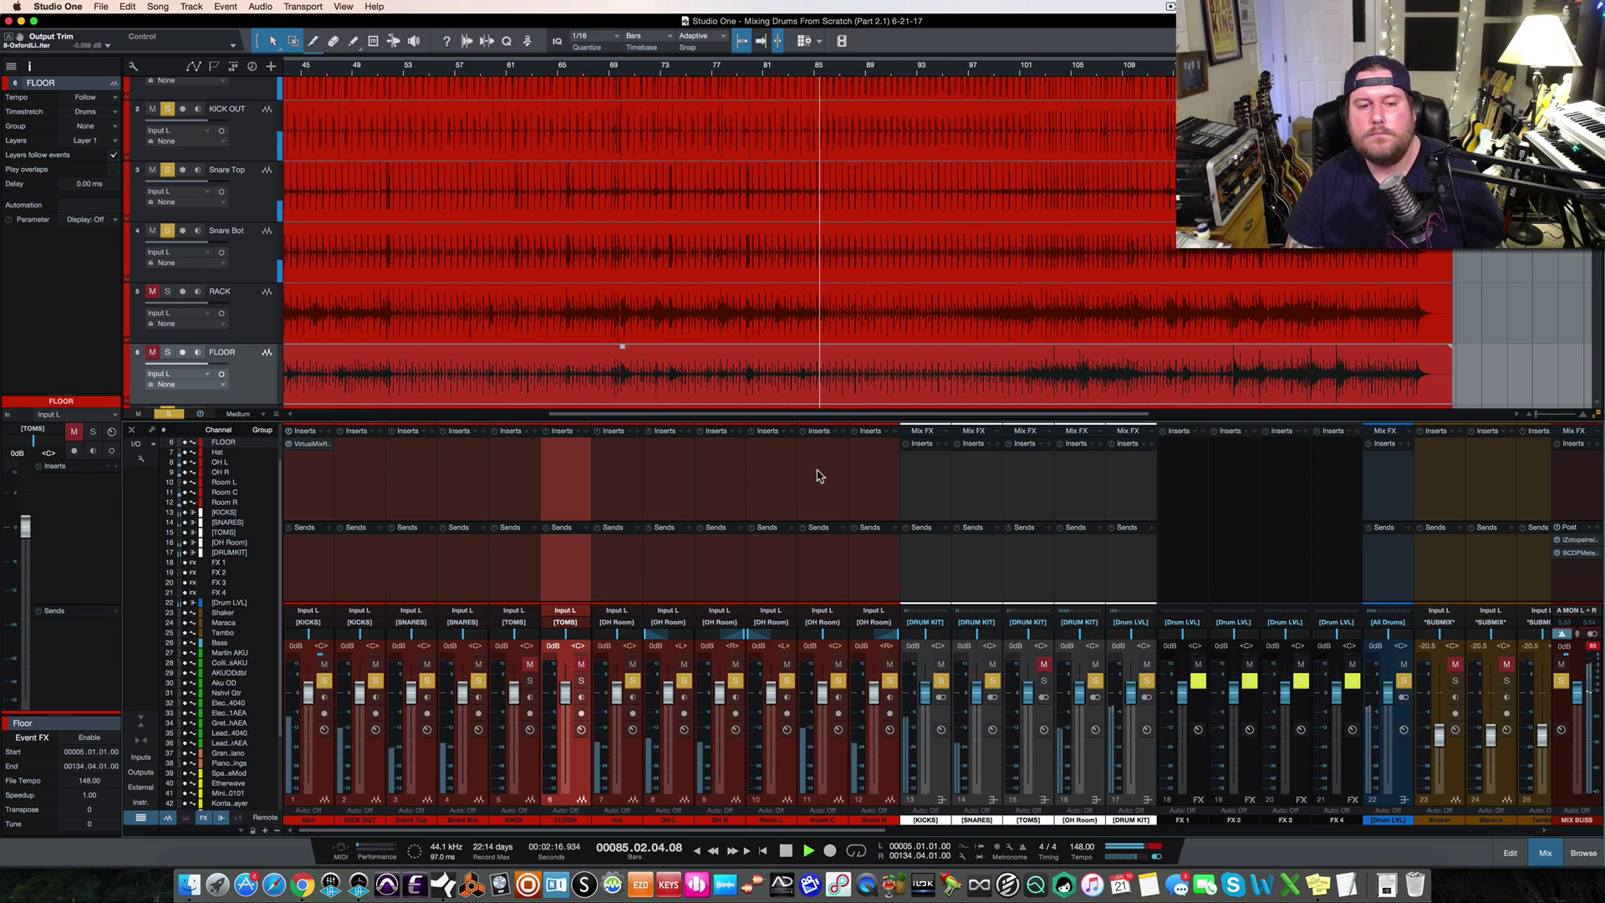
pyautogui.press('space')
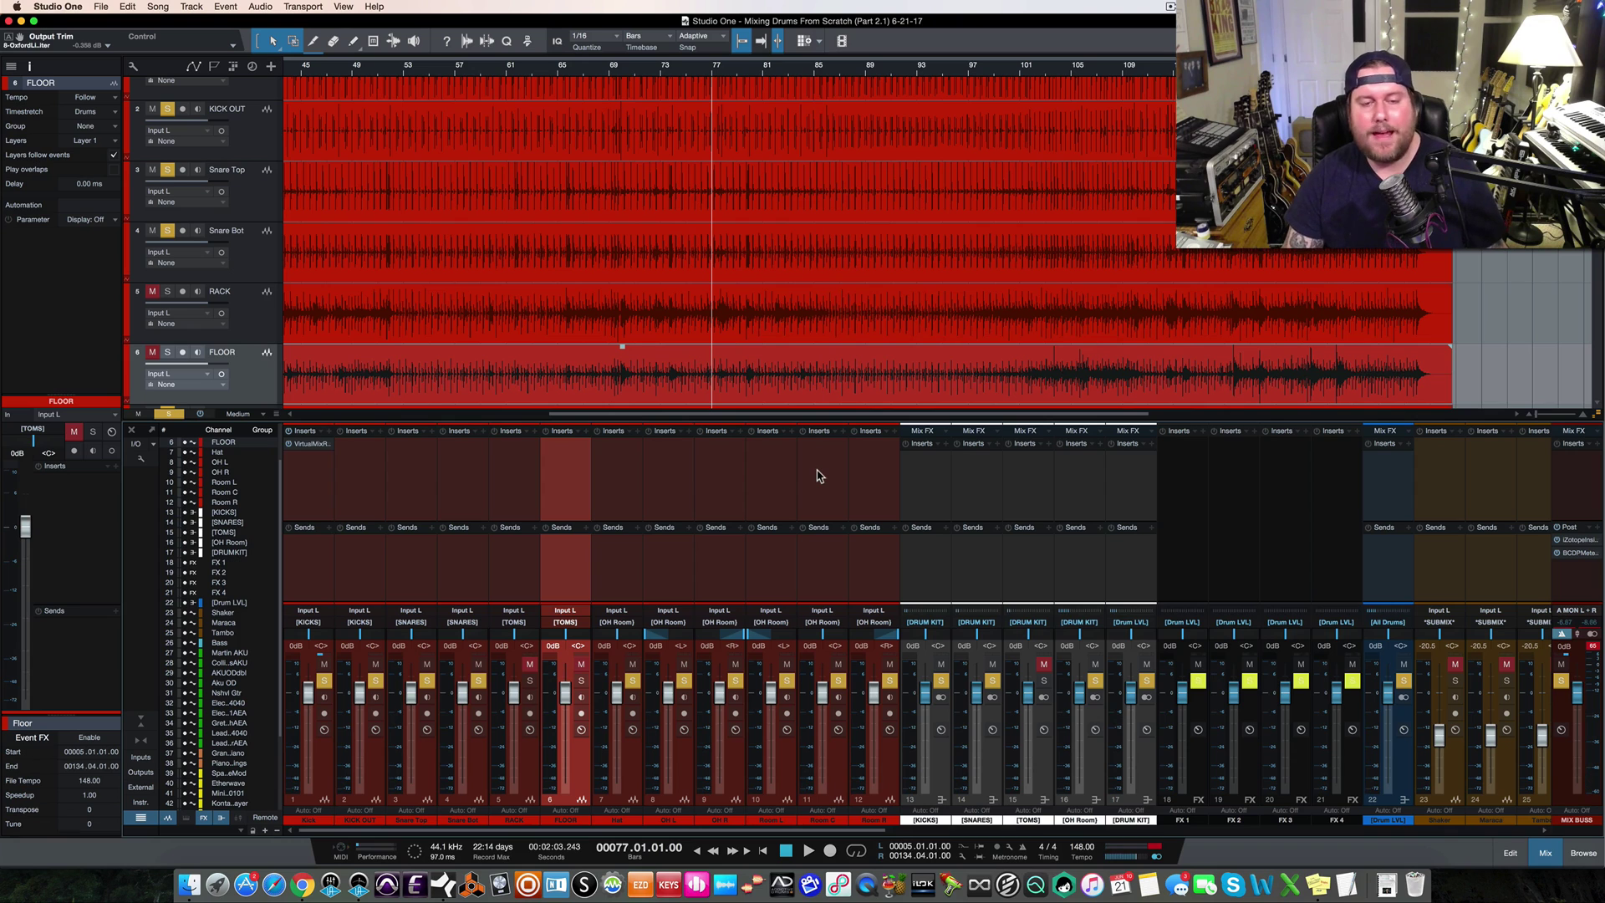
pyautogui.hscroll(2, 1080, 227)
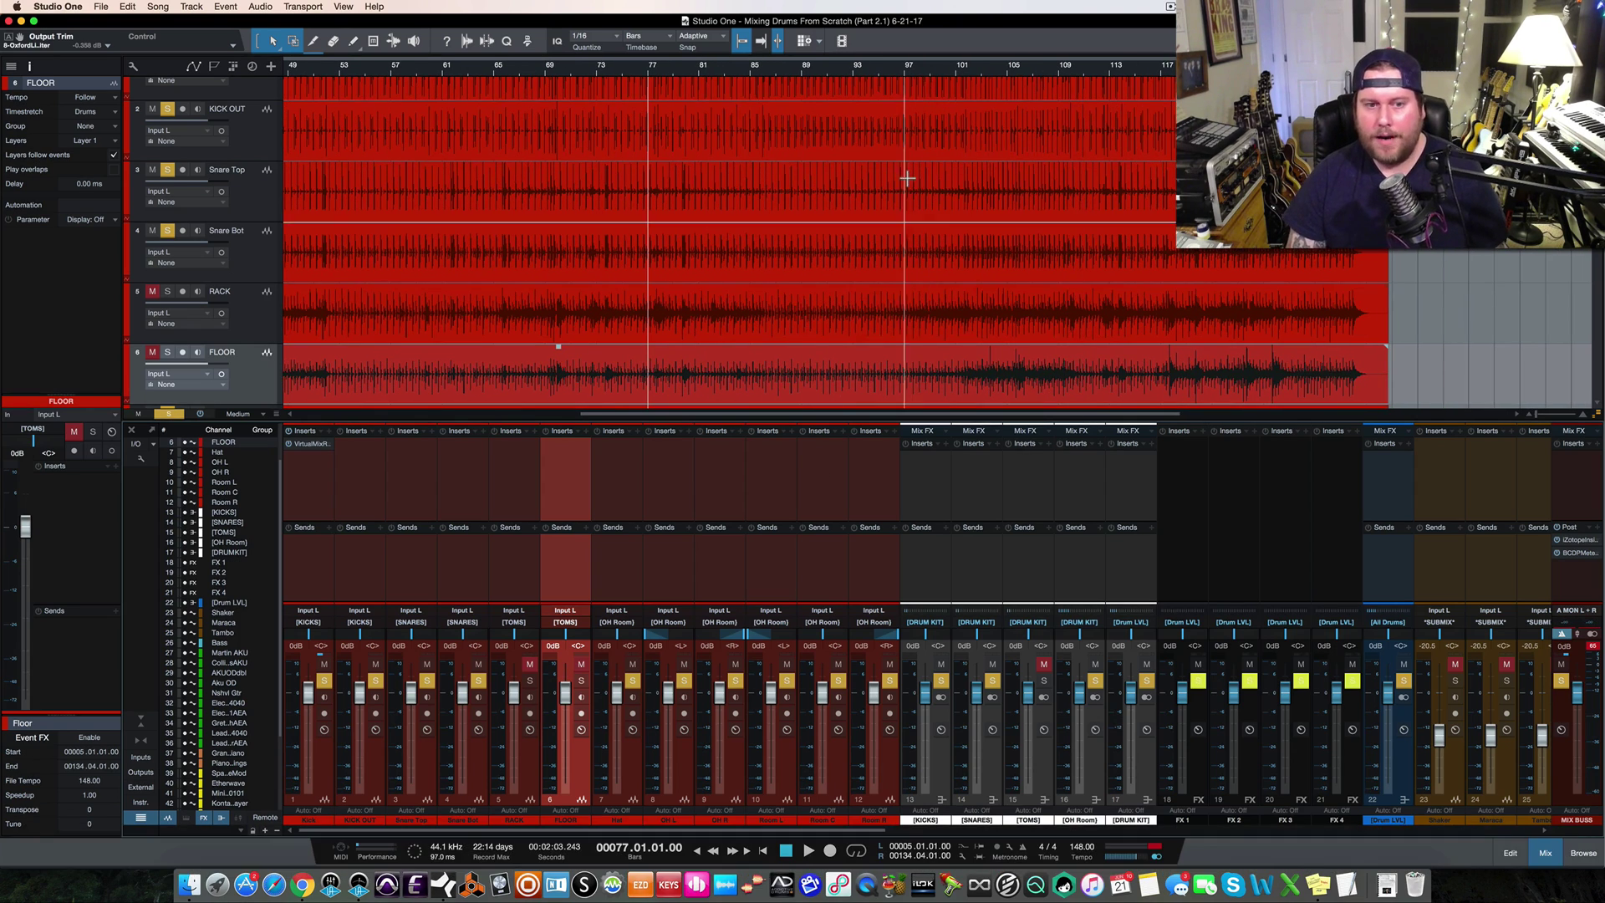
# Unmute the RACK and FLOOR channels during playback from bar 77 to compare the kit with the toms back in
pyautogui.scroll(-1, 882, 309)
pyautogui.press('space')
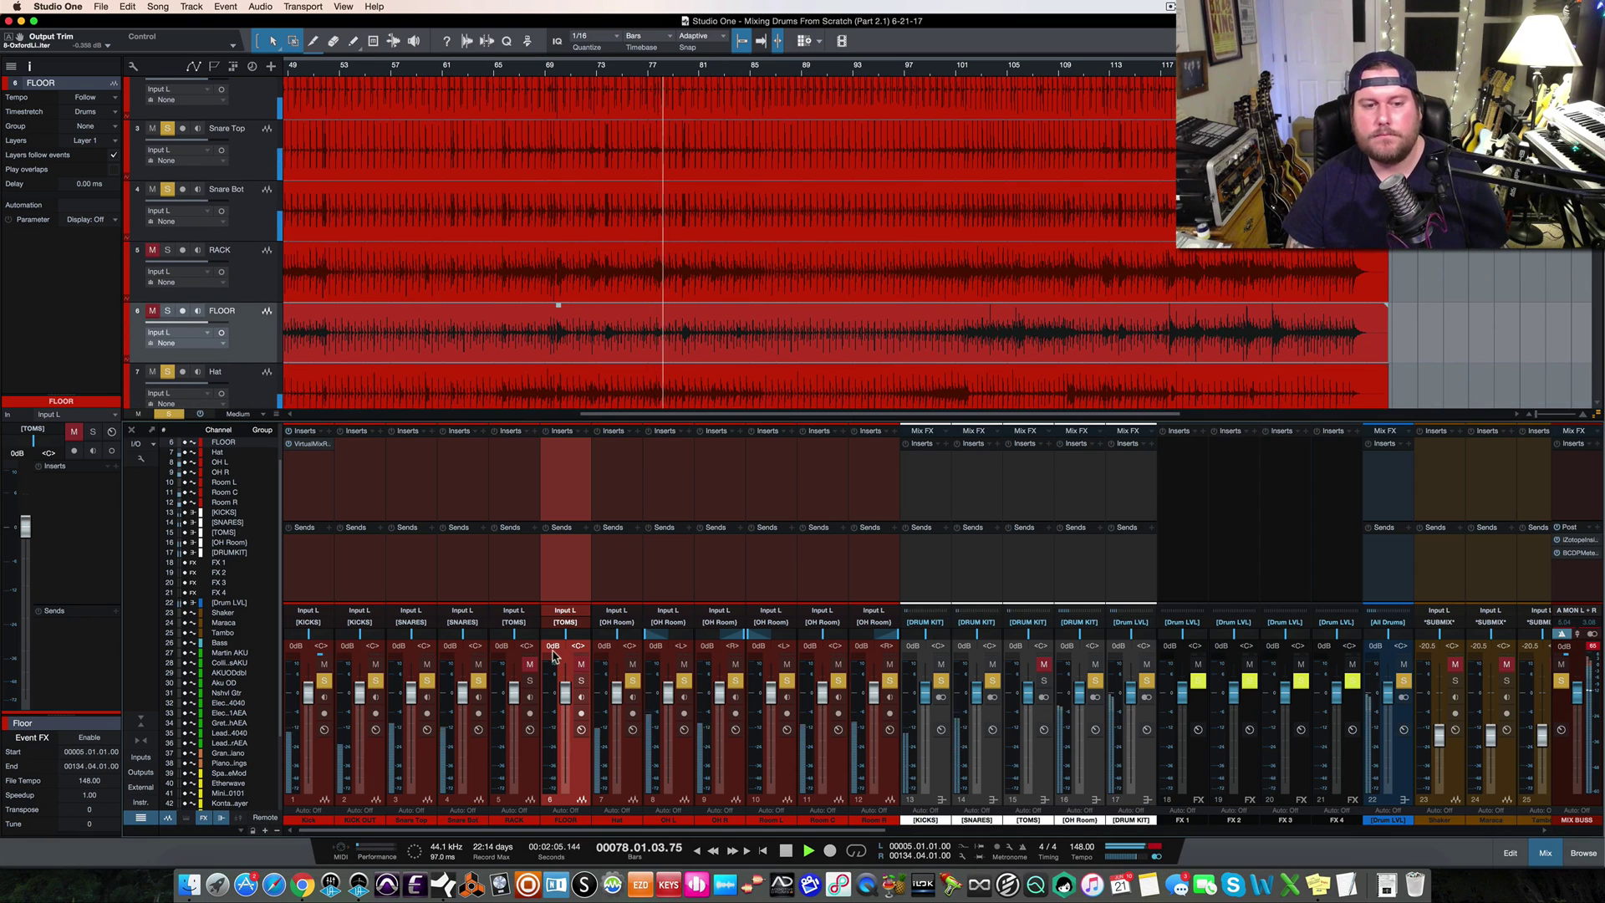
pyautogui.click(529, 680)
pyautogui.click(581, 680)
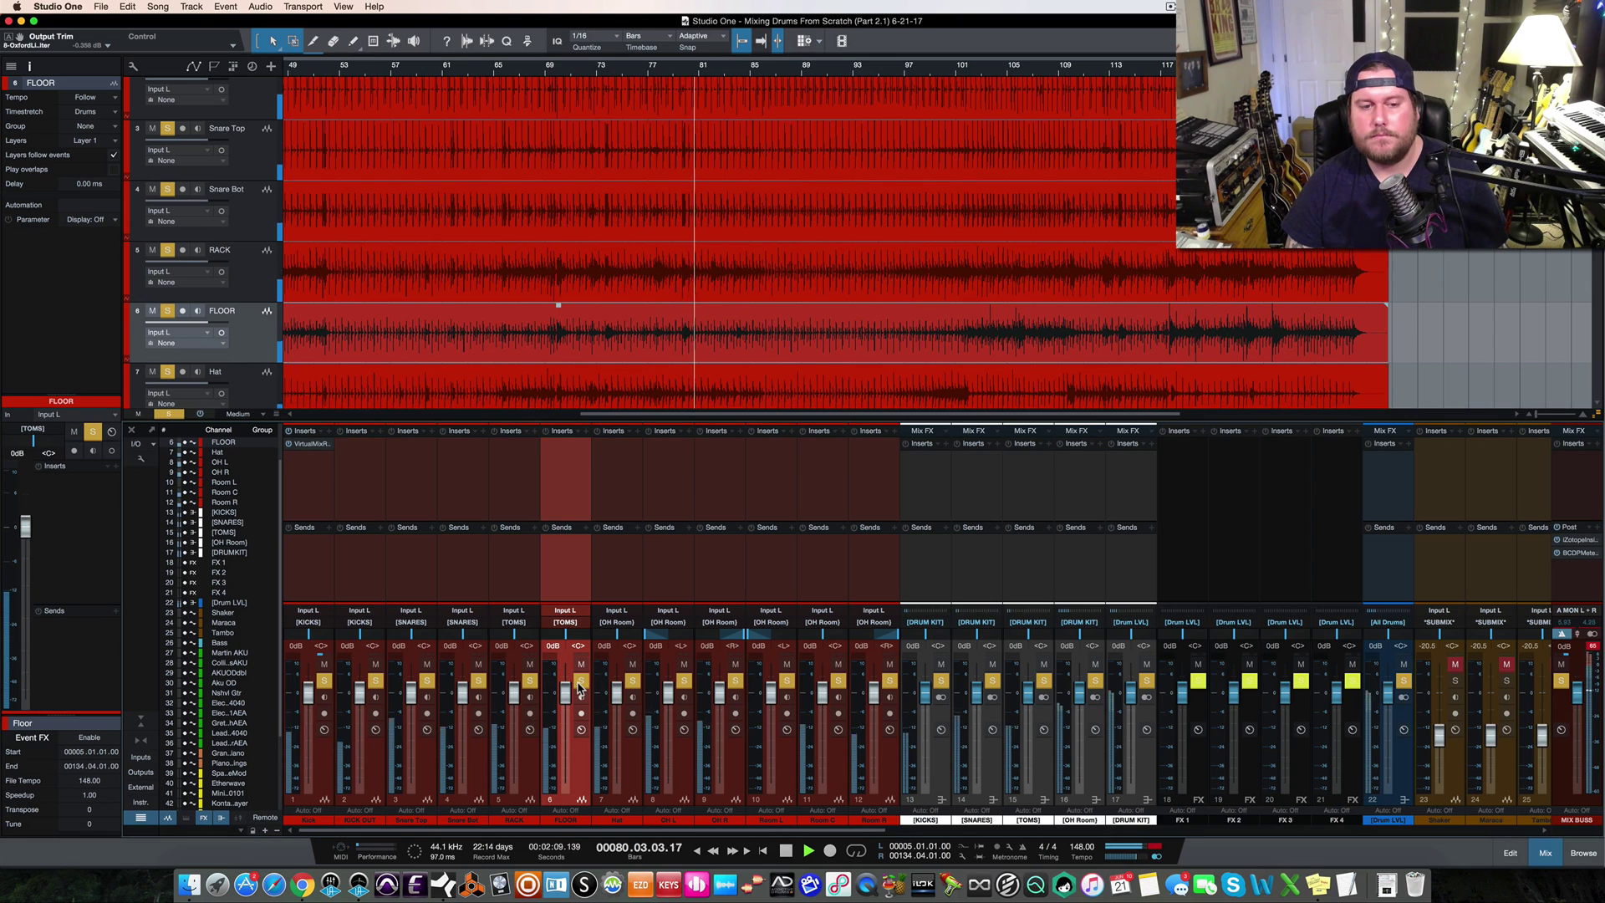
pyautogui.press('space')
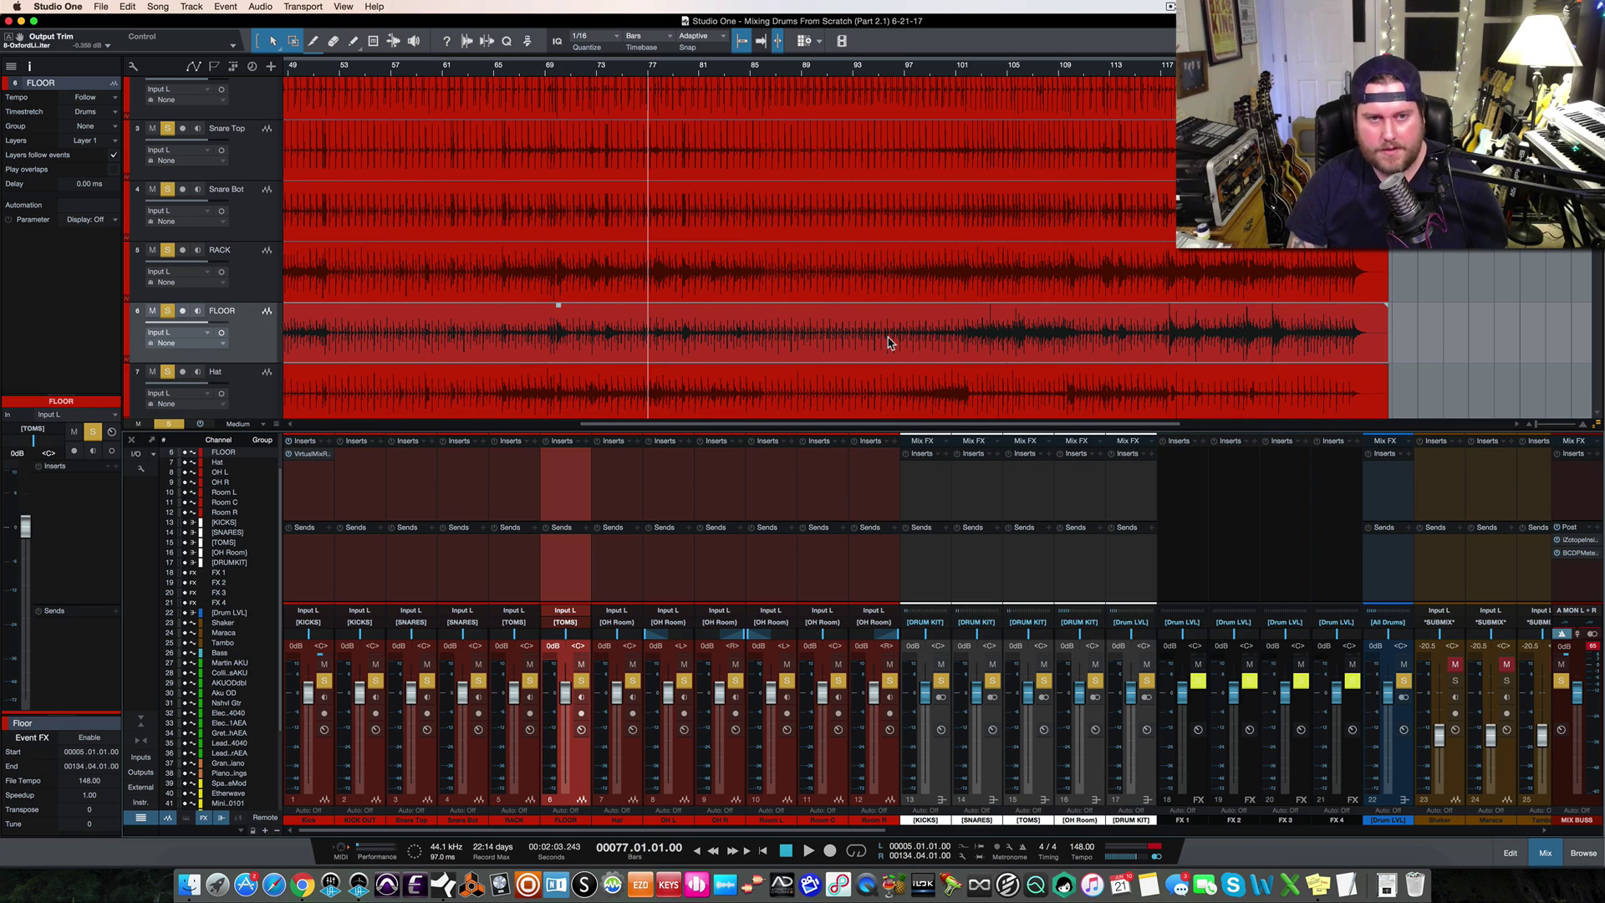
# Hide the mixer, clear the existing solos and solo only the RACK track
pyautogui.click(889, 342)
pyautogui.press('F3')
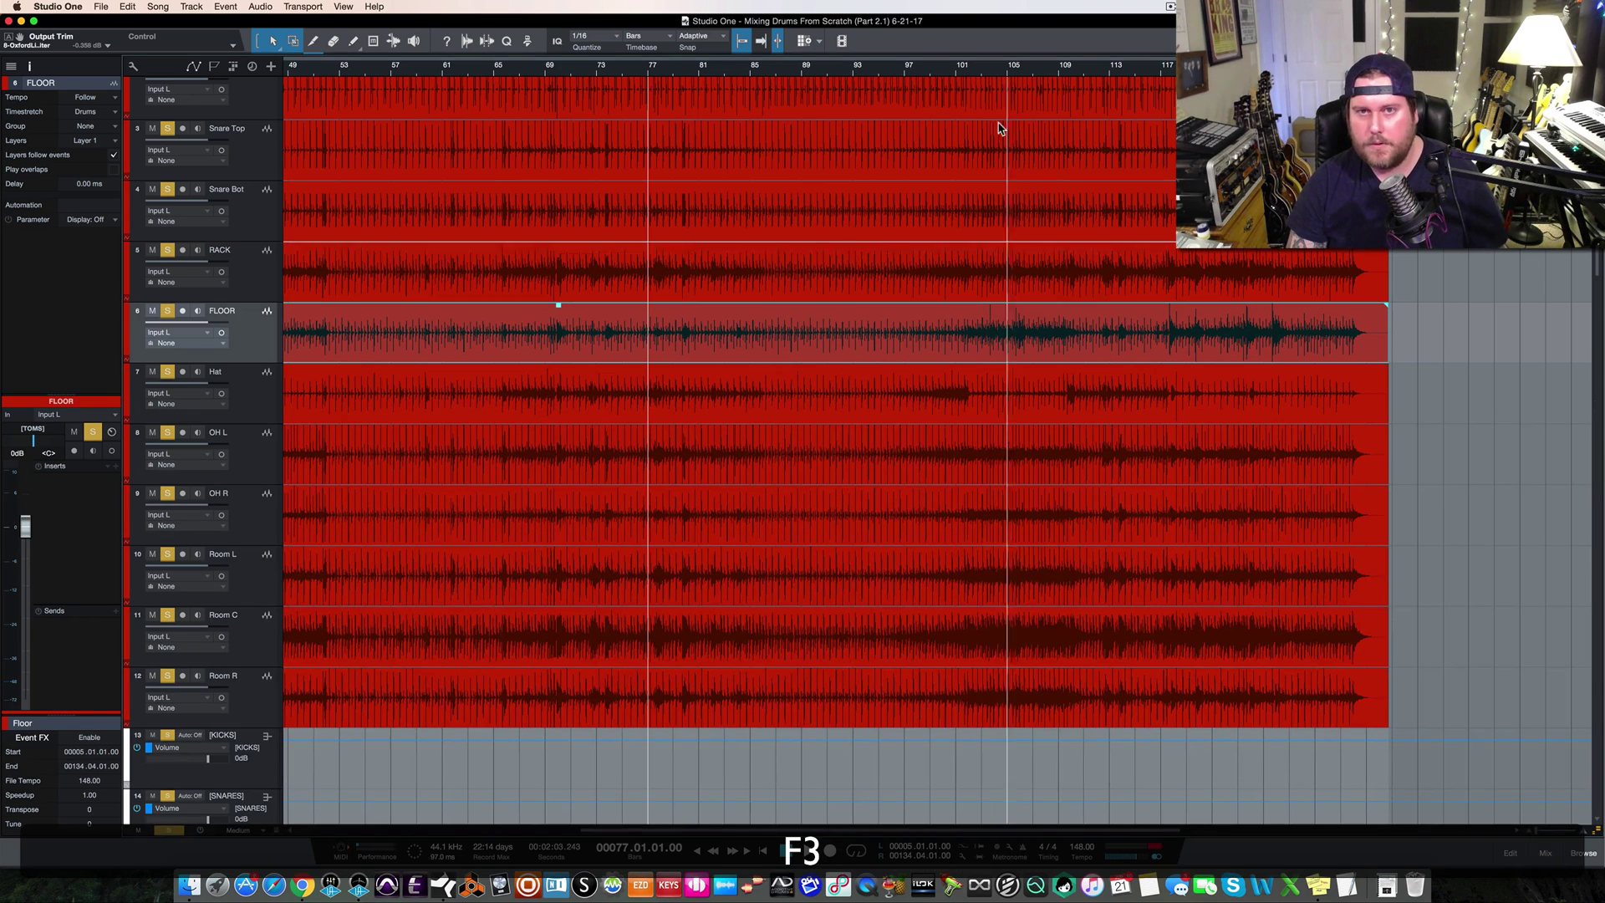
pyautogui.moveTo(982, 72); pyautogui.dragTo(981, 103)
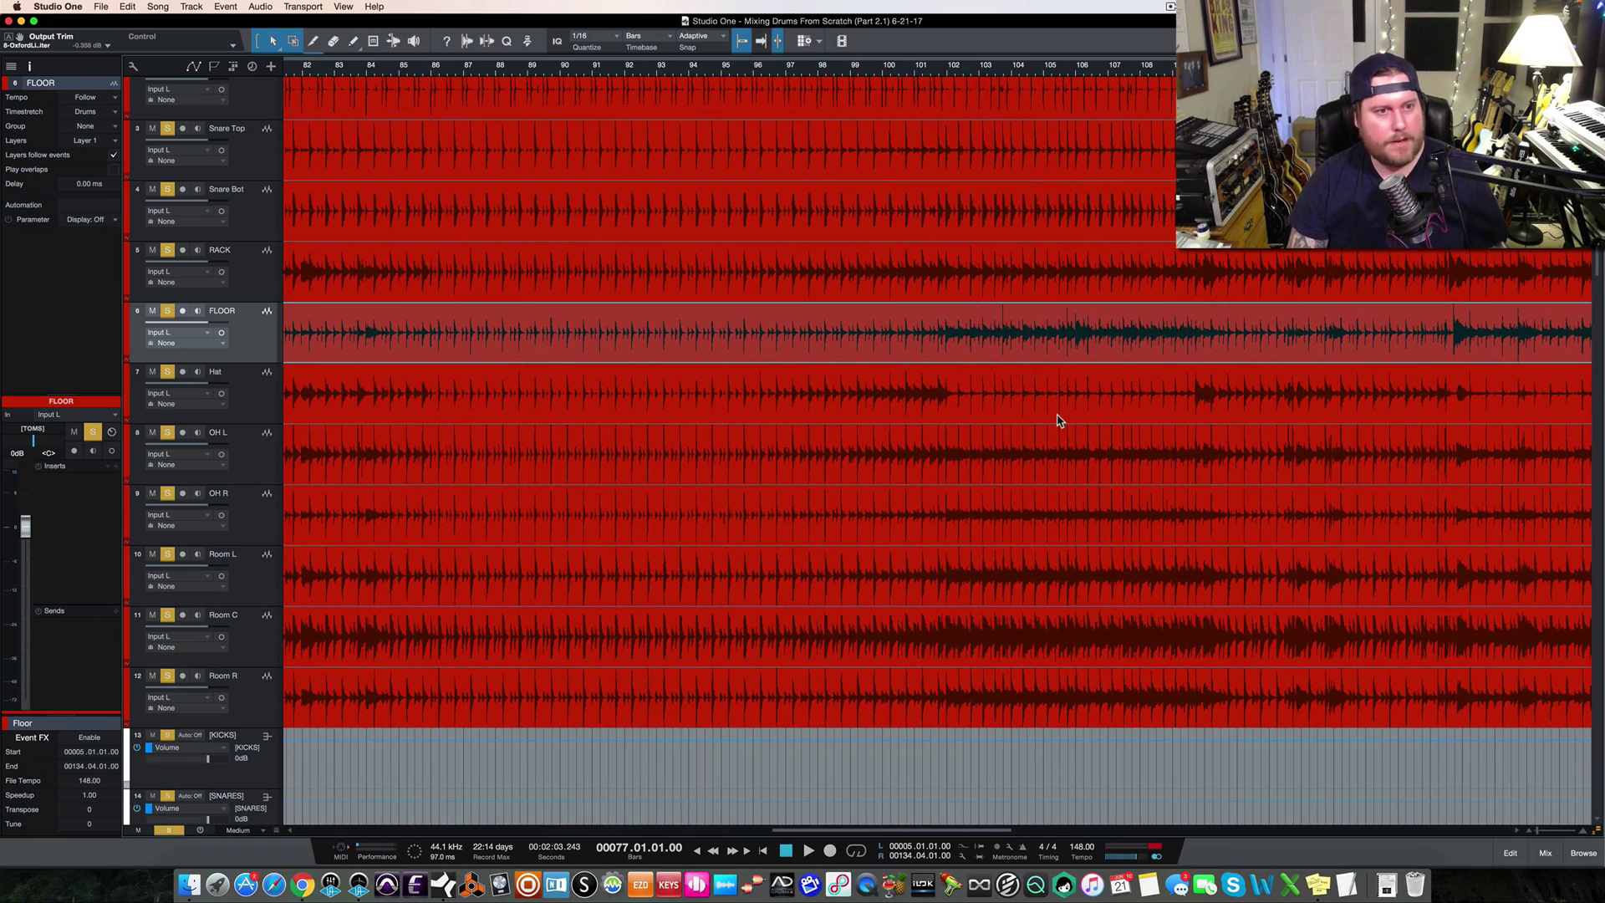
pyautogui.hscroll(1, 1058, 421)
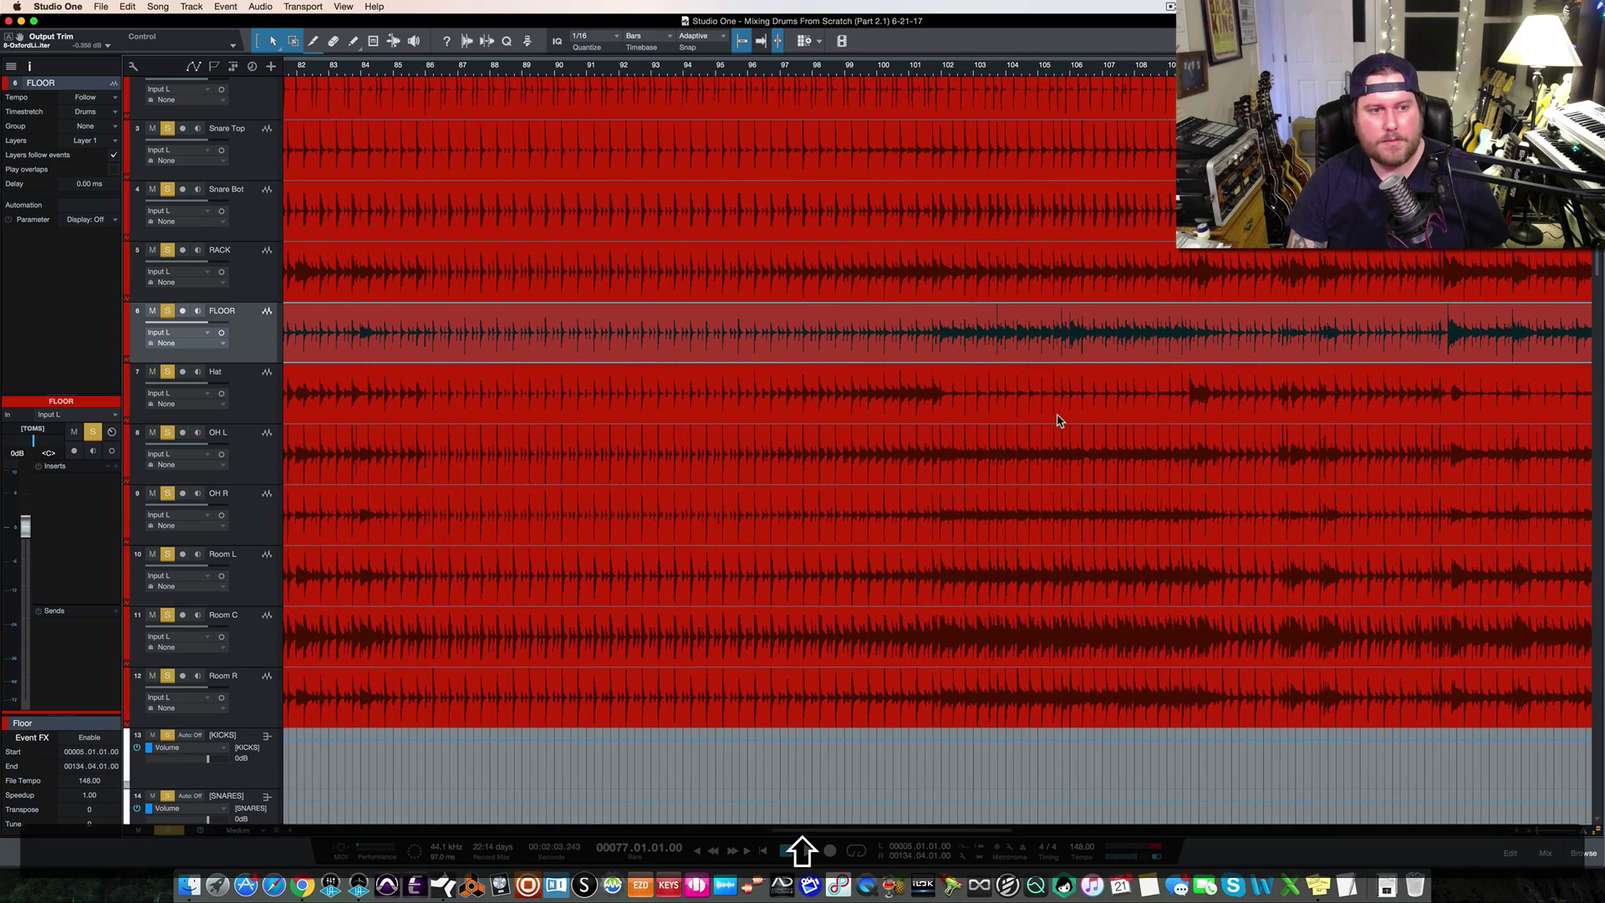
pyautogui.click(168, 831)
pyautogui.click(167, 250)
pyautogui.hscroll(10, 763, 312)
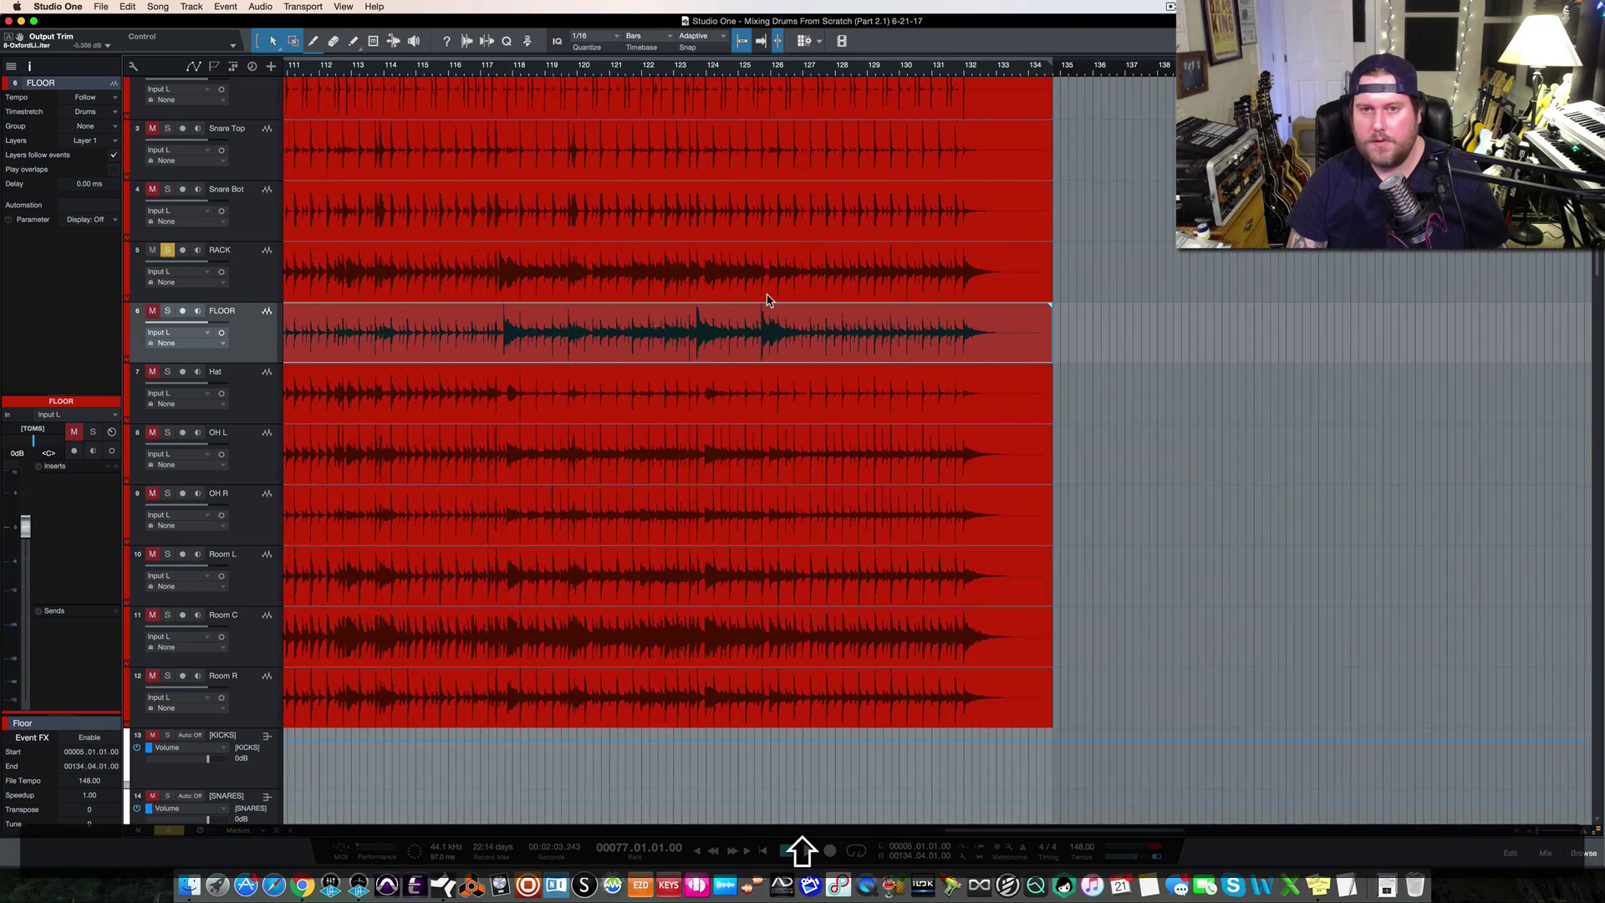
# Listen to the soloed RACK track from around bar 109, then skip ahead to just before bar 117
pyautogui.hscroll(-5, 766, 301)
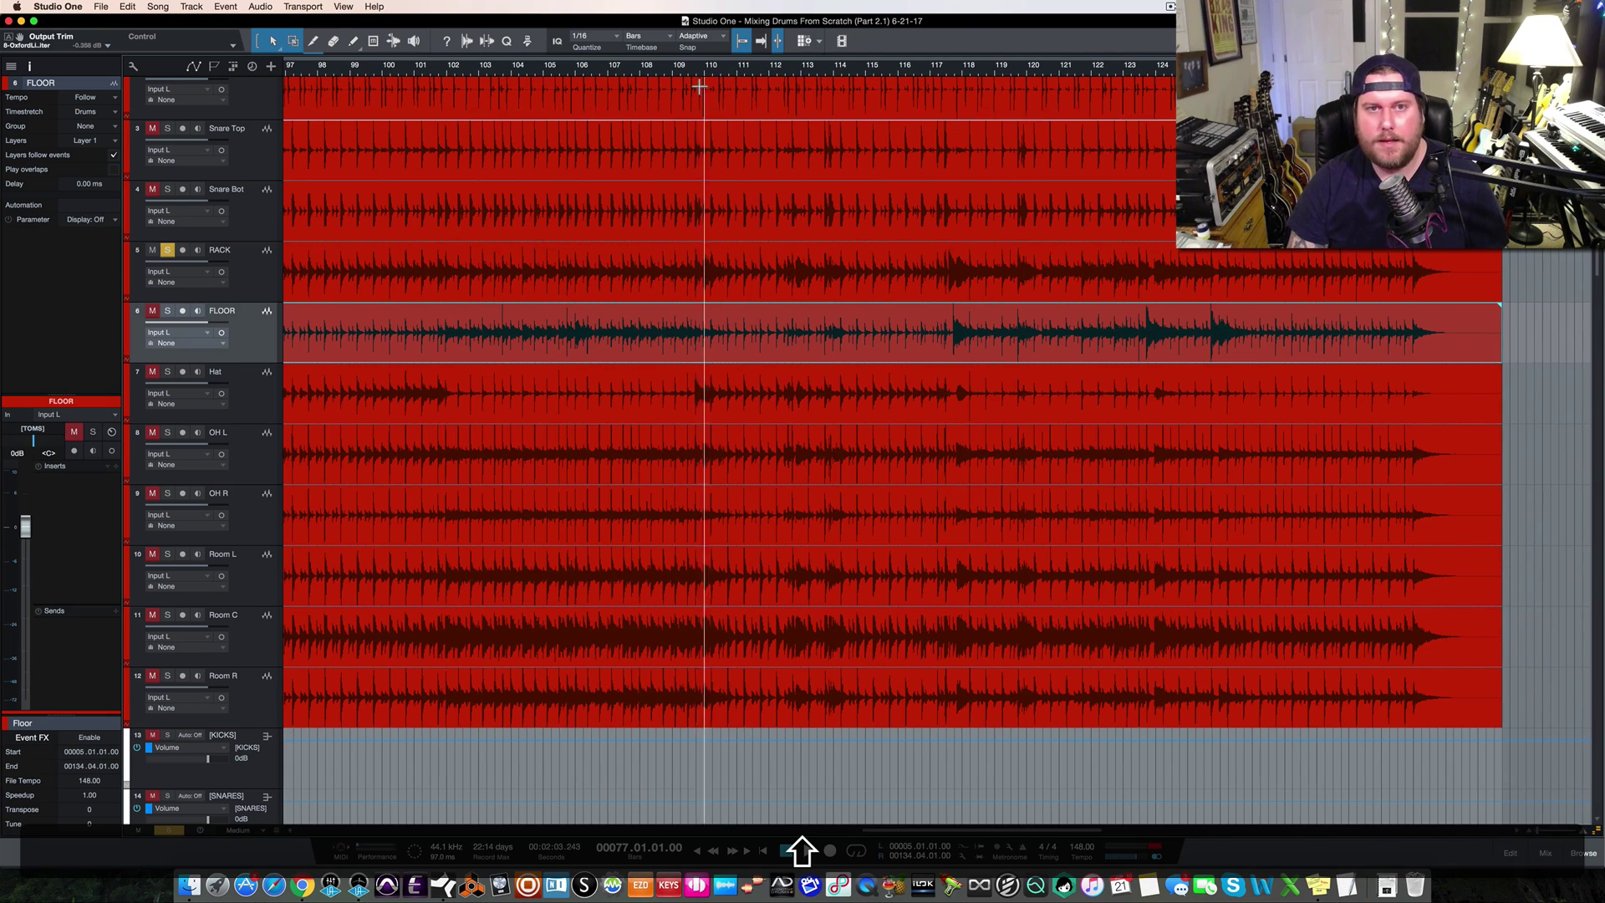
pyautogui.click(698, 71)
pyautogui.press('space')
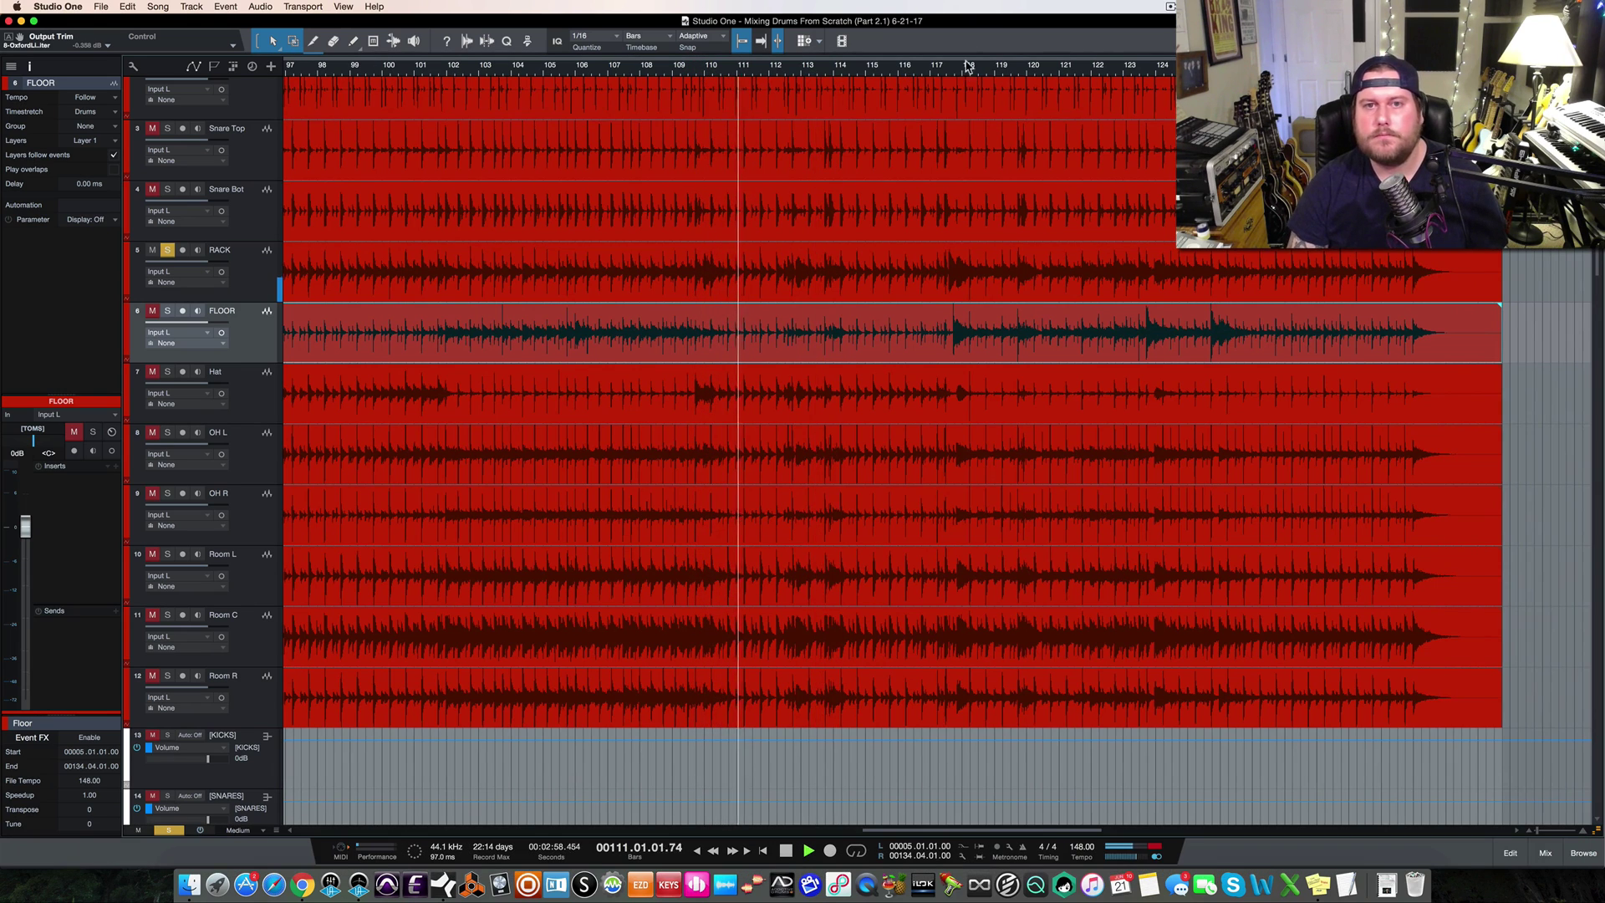
pyautogui.click(923, 73)
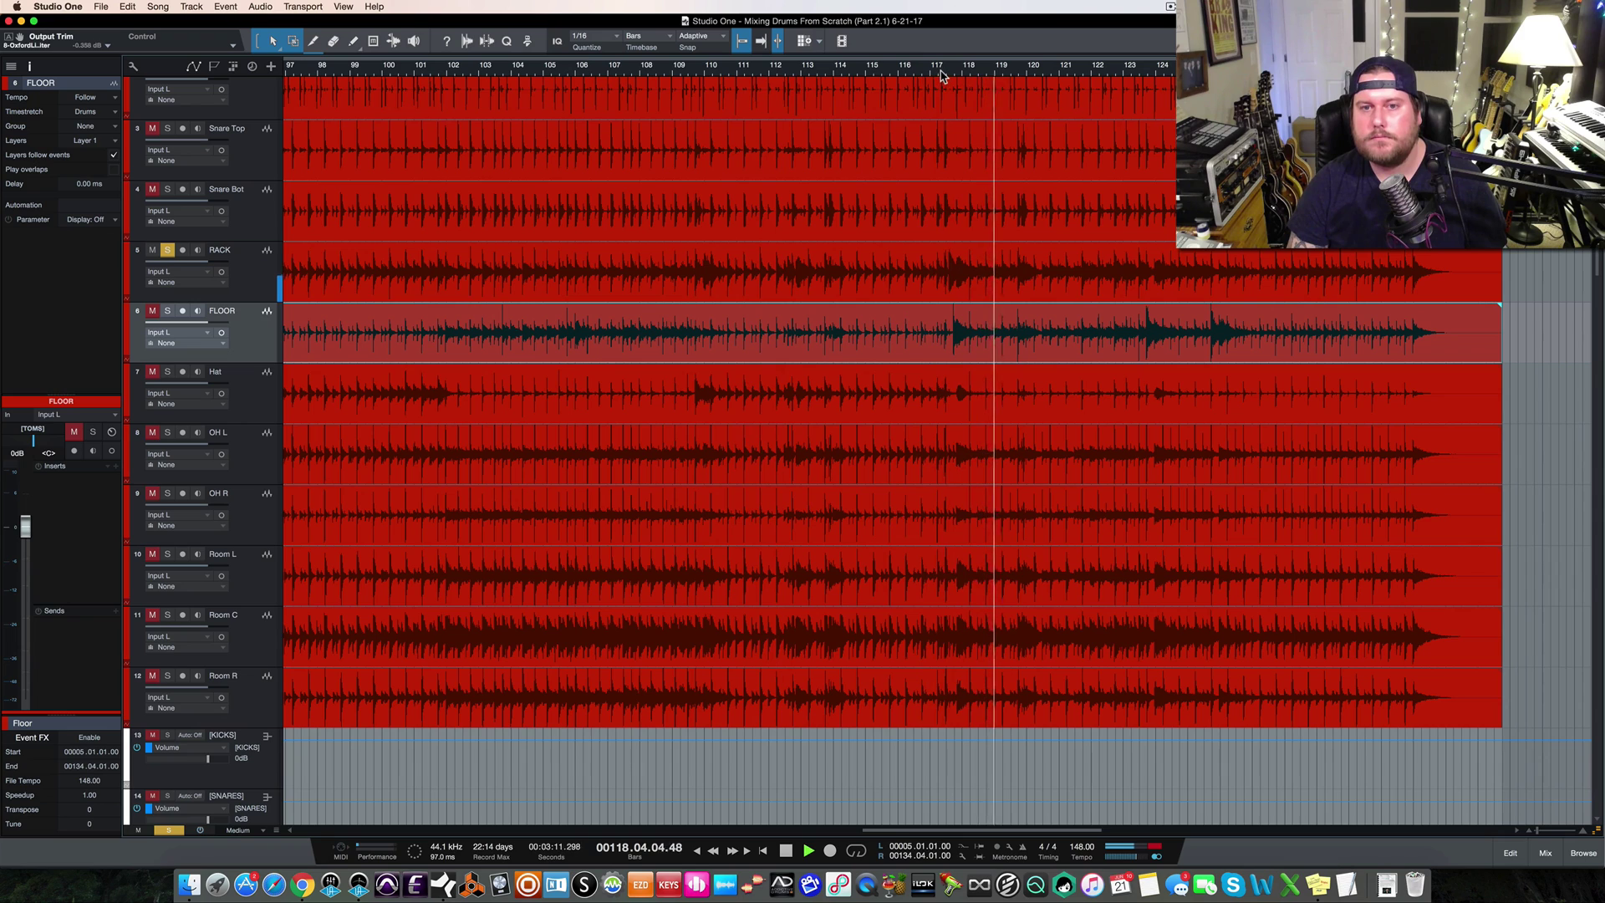
# Play the soloed RACK track from 117.02.01 in a close view to locate where the rack tom hit begins
pyautogui.press('space')
pyautogui.click(939, 73)
pyautogui.moveTo(950, 72); pyautogui.dragTo(942, 127)
pyautogui.press('space')
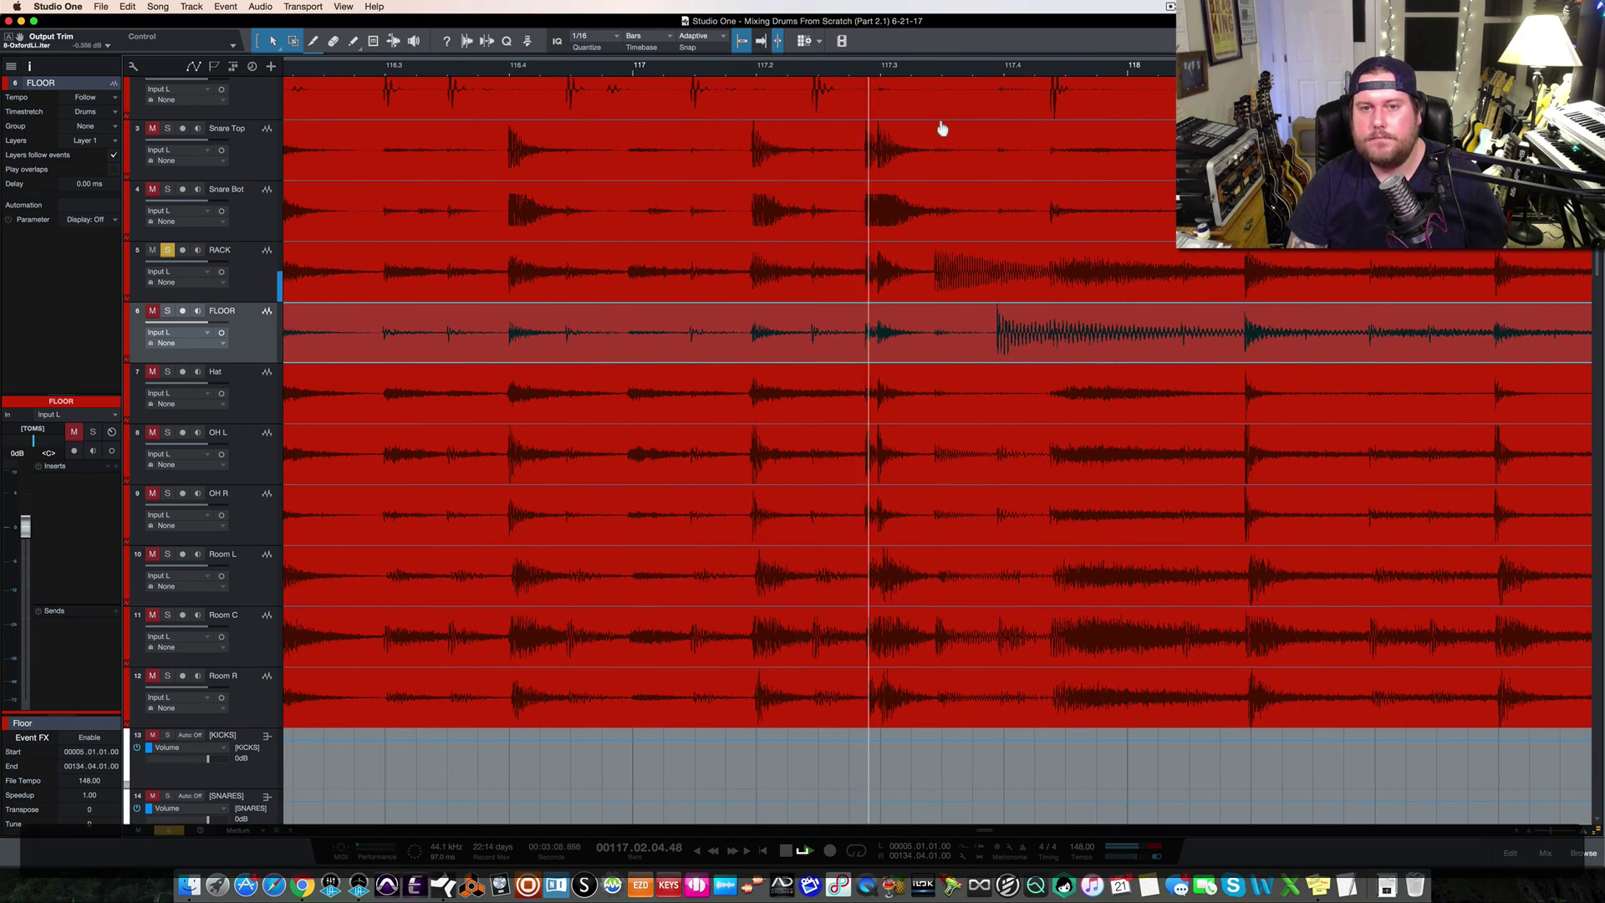
pyautogui.press('space')
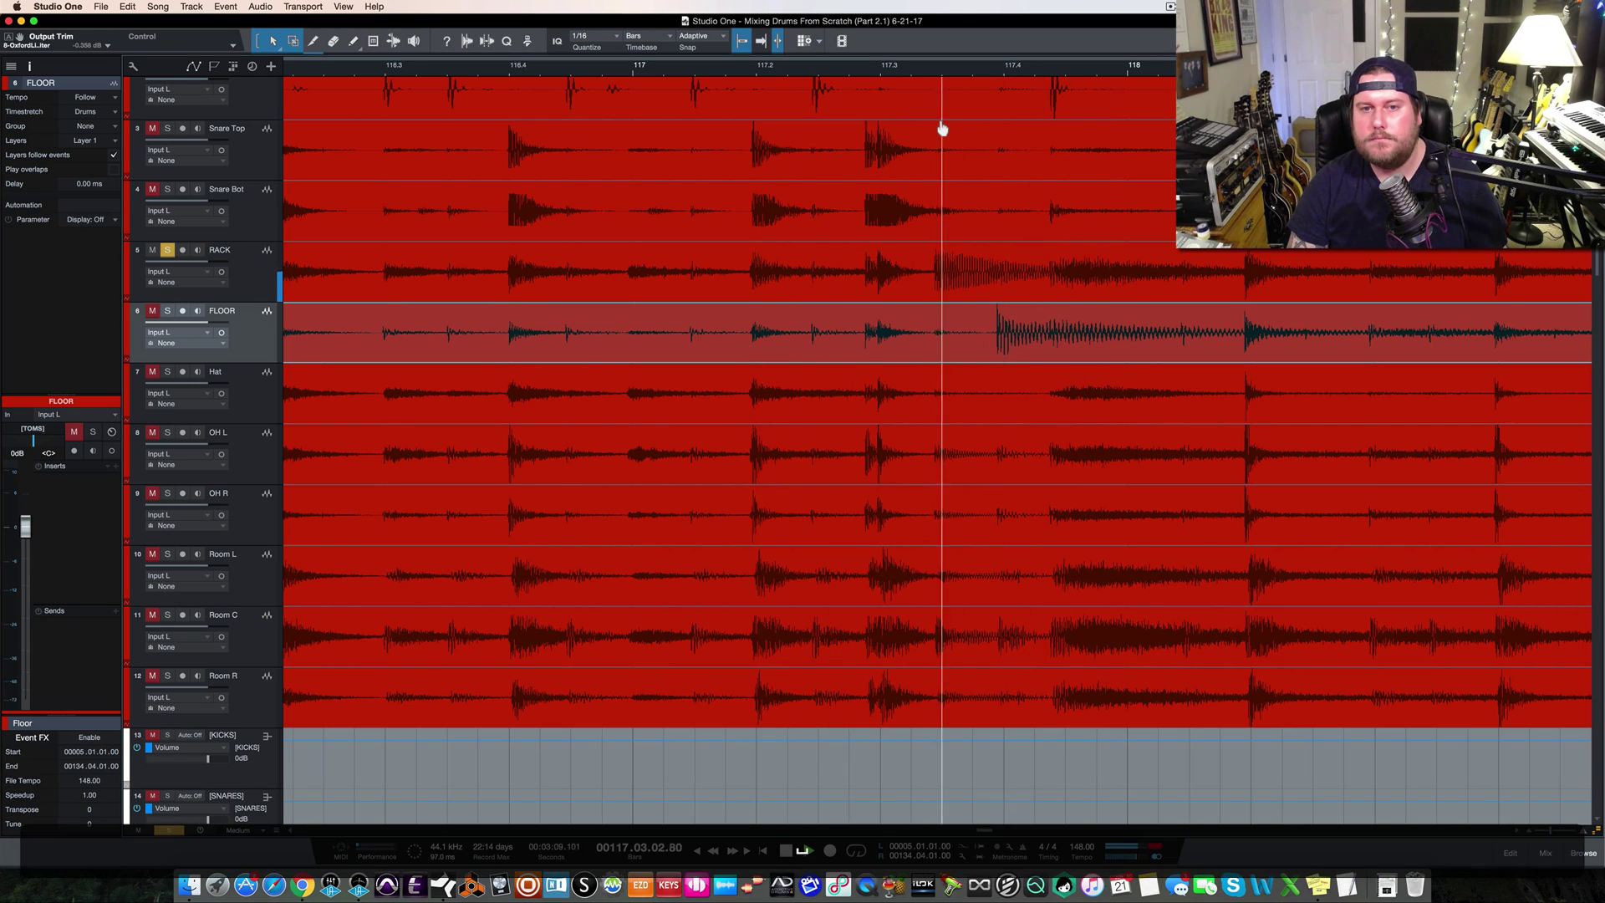
pyautogui.press('space')
# Split the RACK event at 117.03.02 and 118.02.01 to isolate the rack tom hit
pyautogui.press('super')
pyautogui.click(913, 267)
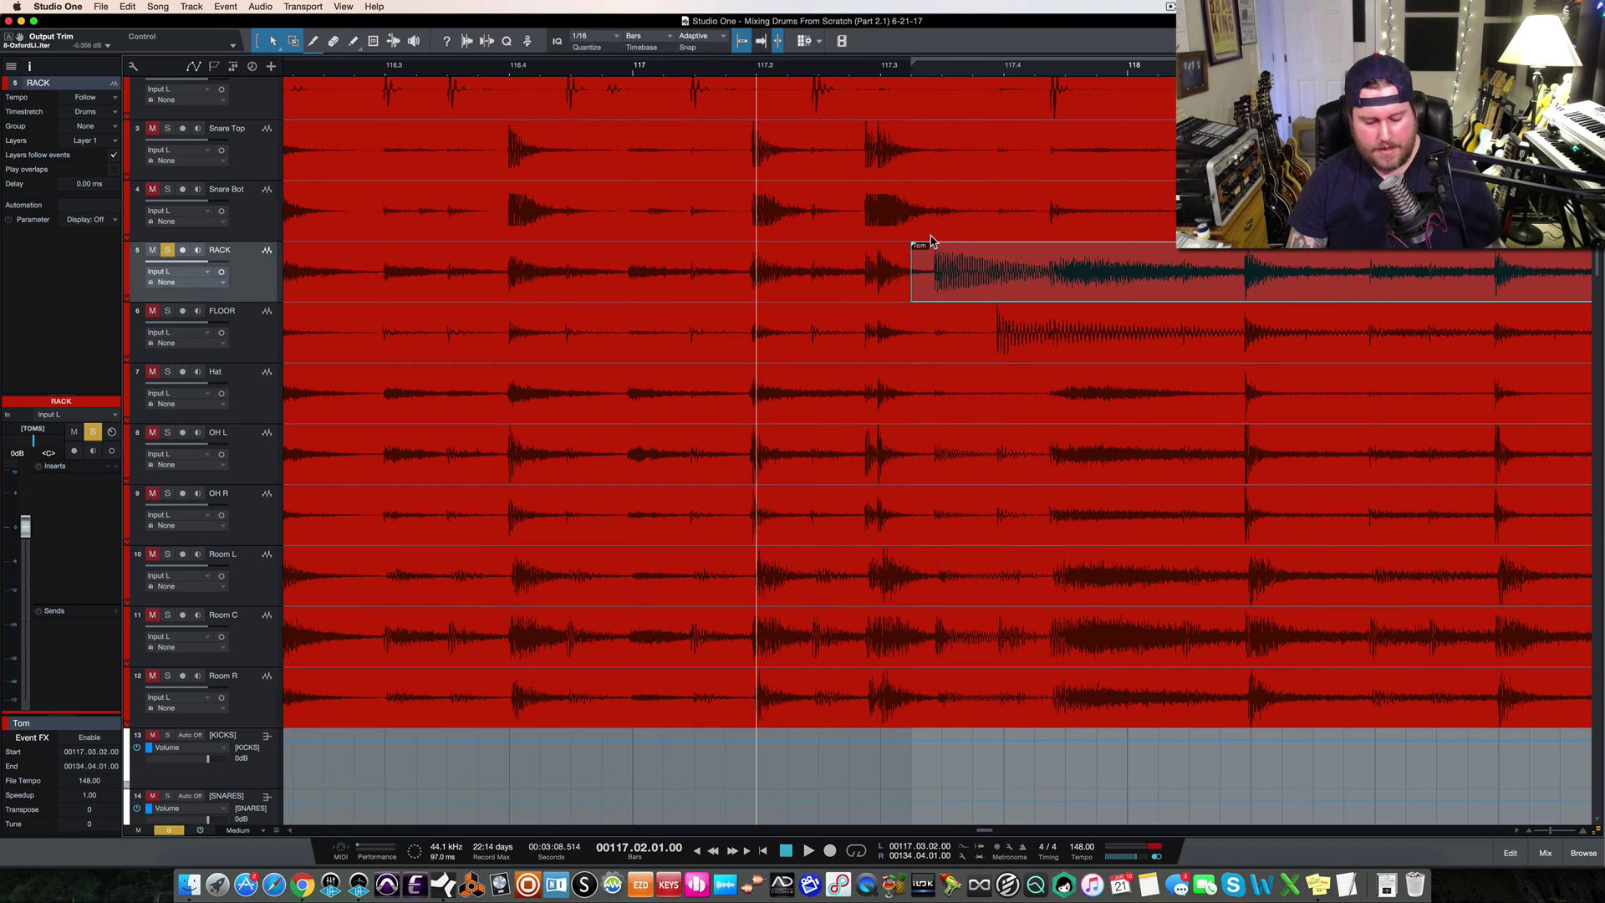
pyautogui.press('w')
pyautogui.press('space')
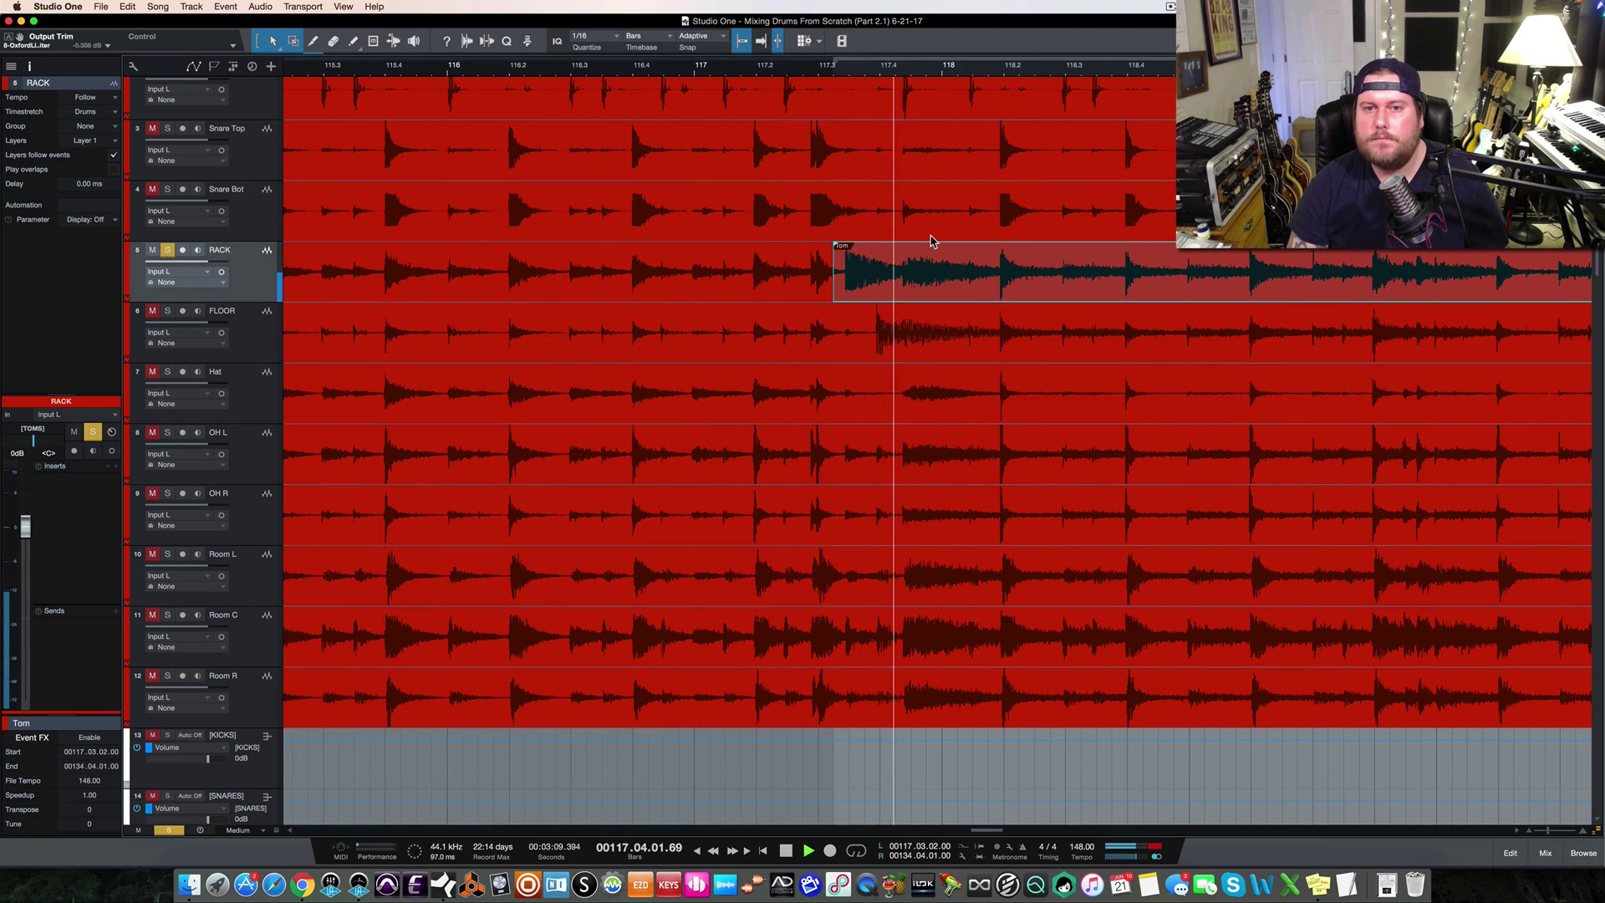
pyautogui.press('space')
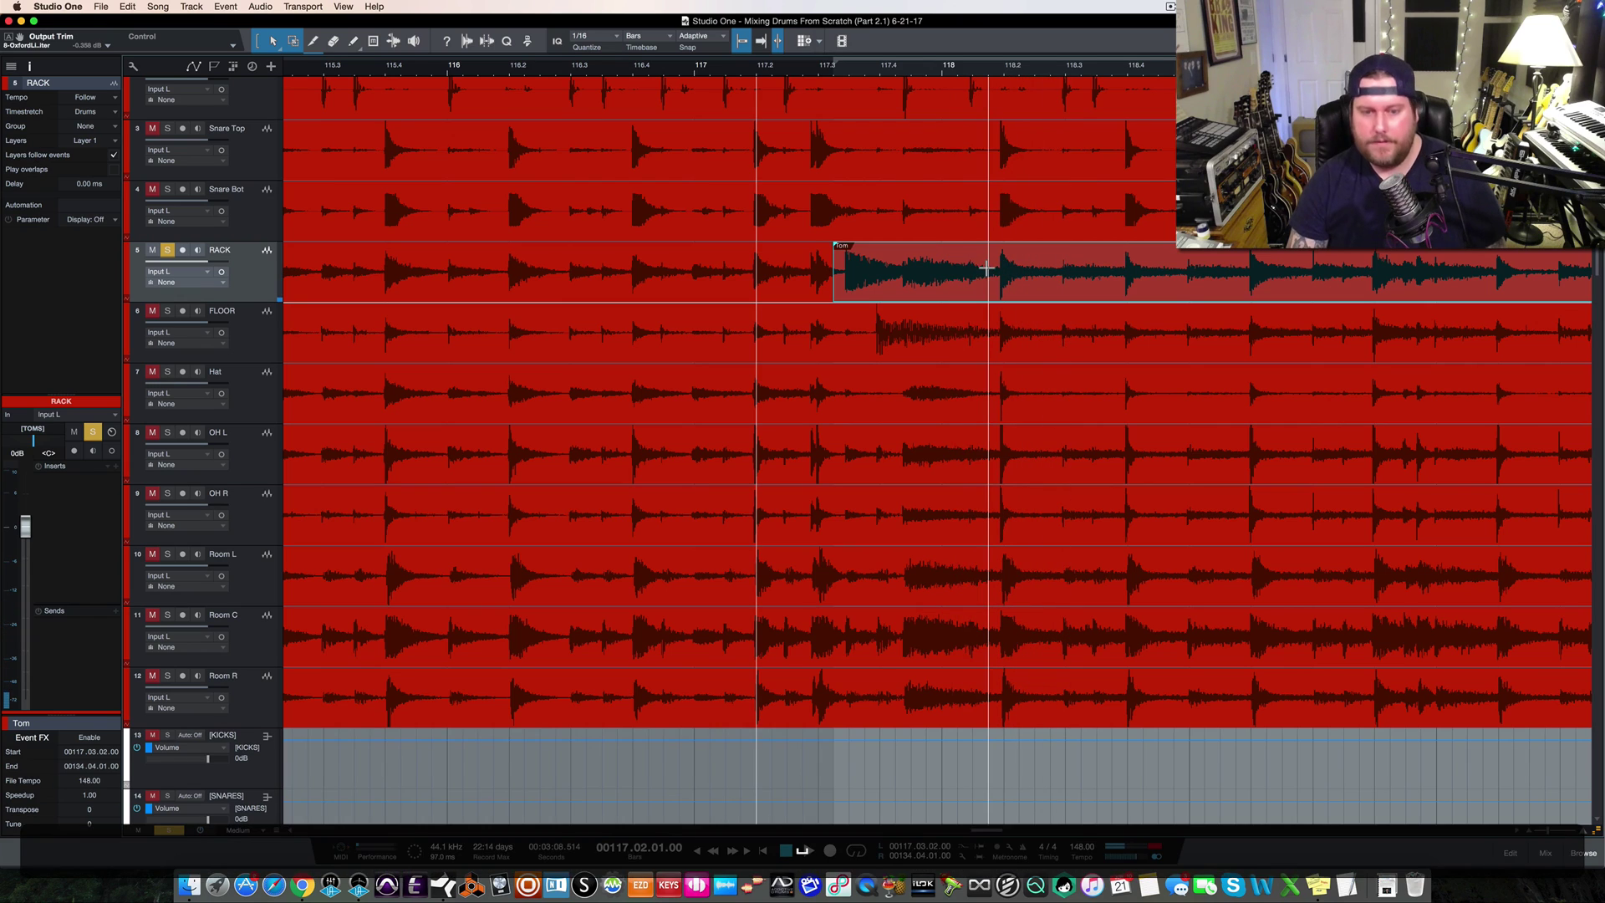
pyautogui.press('super')
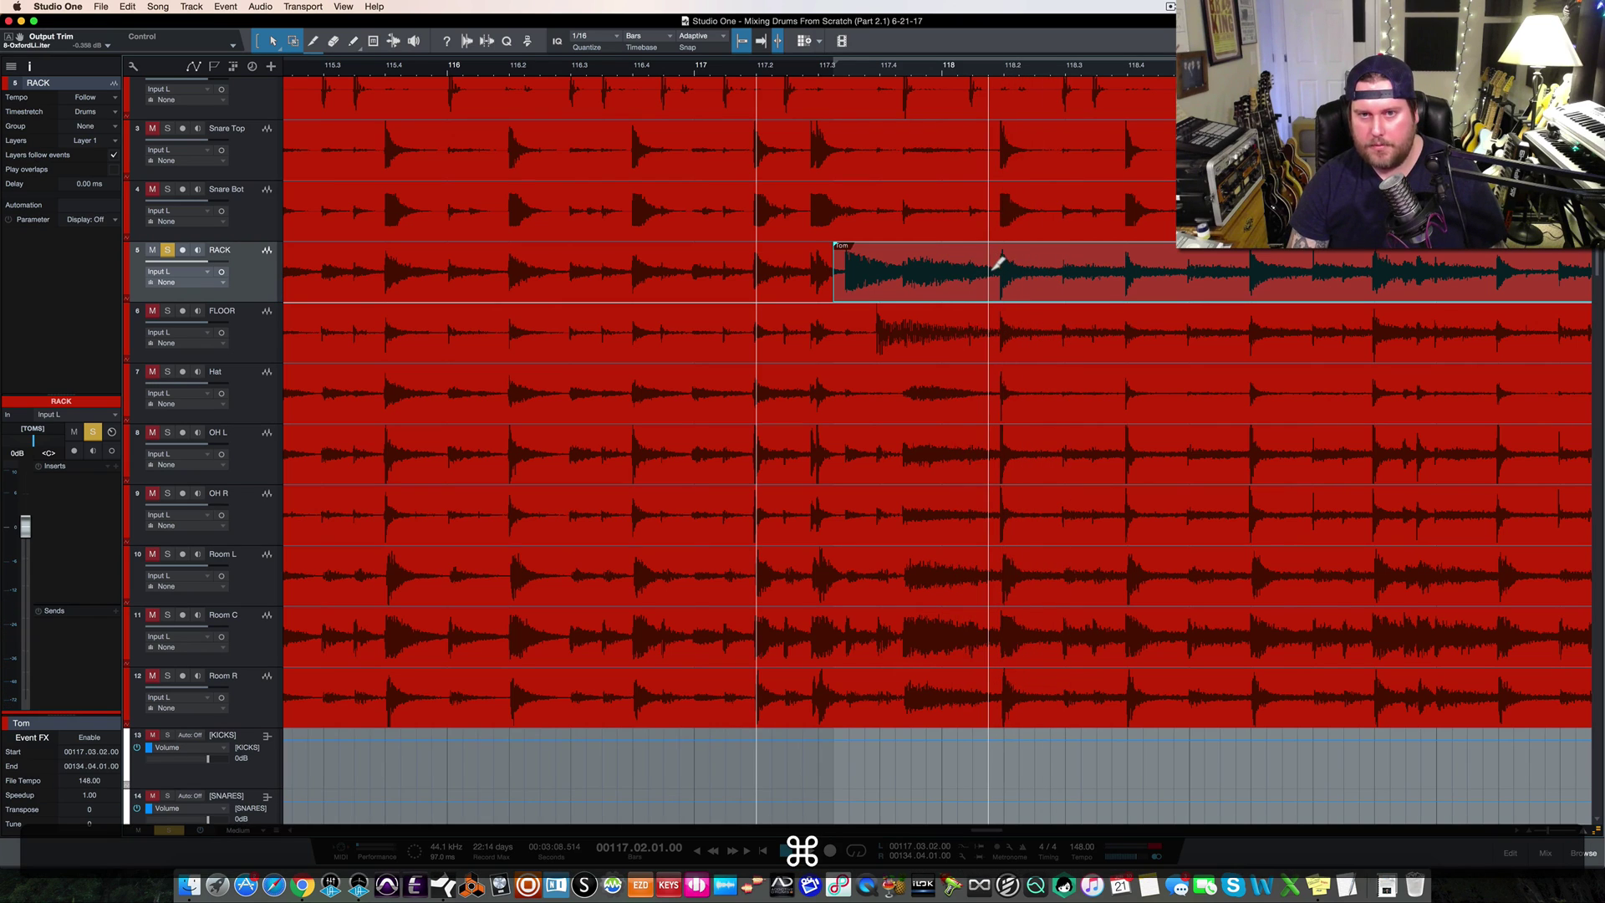
pyautogui.keyDown('super'); pyautogui.click(1003, 269); pyautogui.keyUp('super')
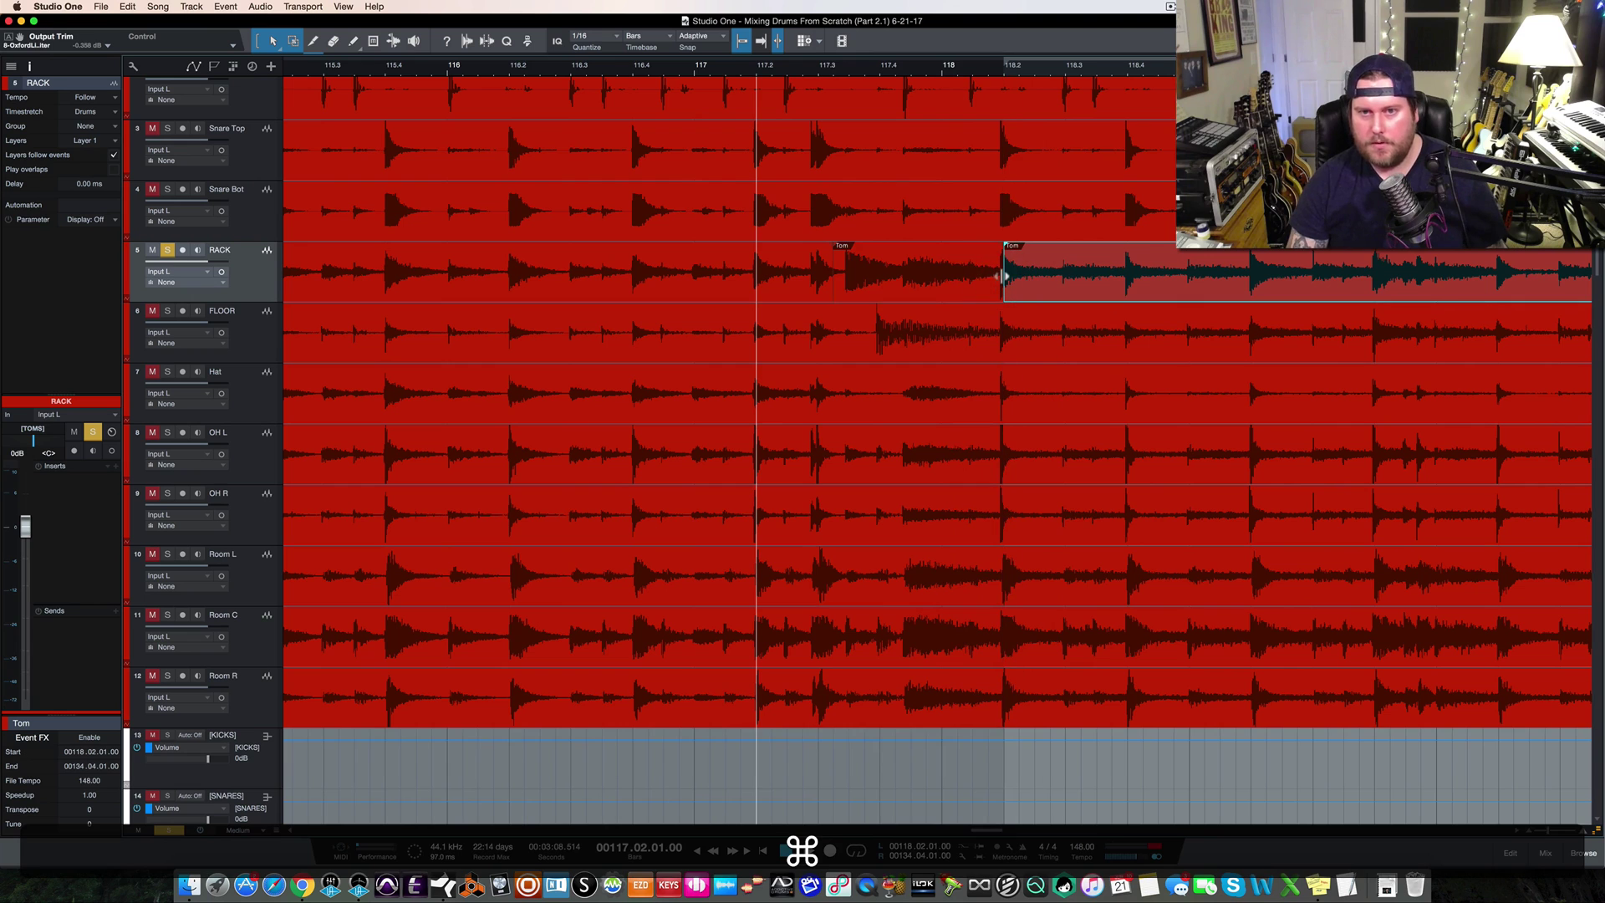
# Listen through the rest of the RACK track after bar 118 for further tom hits
pyautogui.press('space')
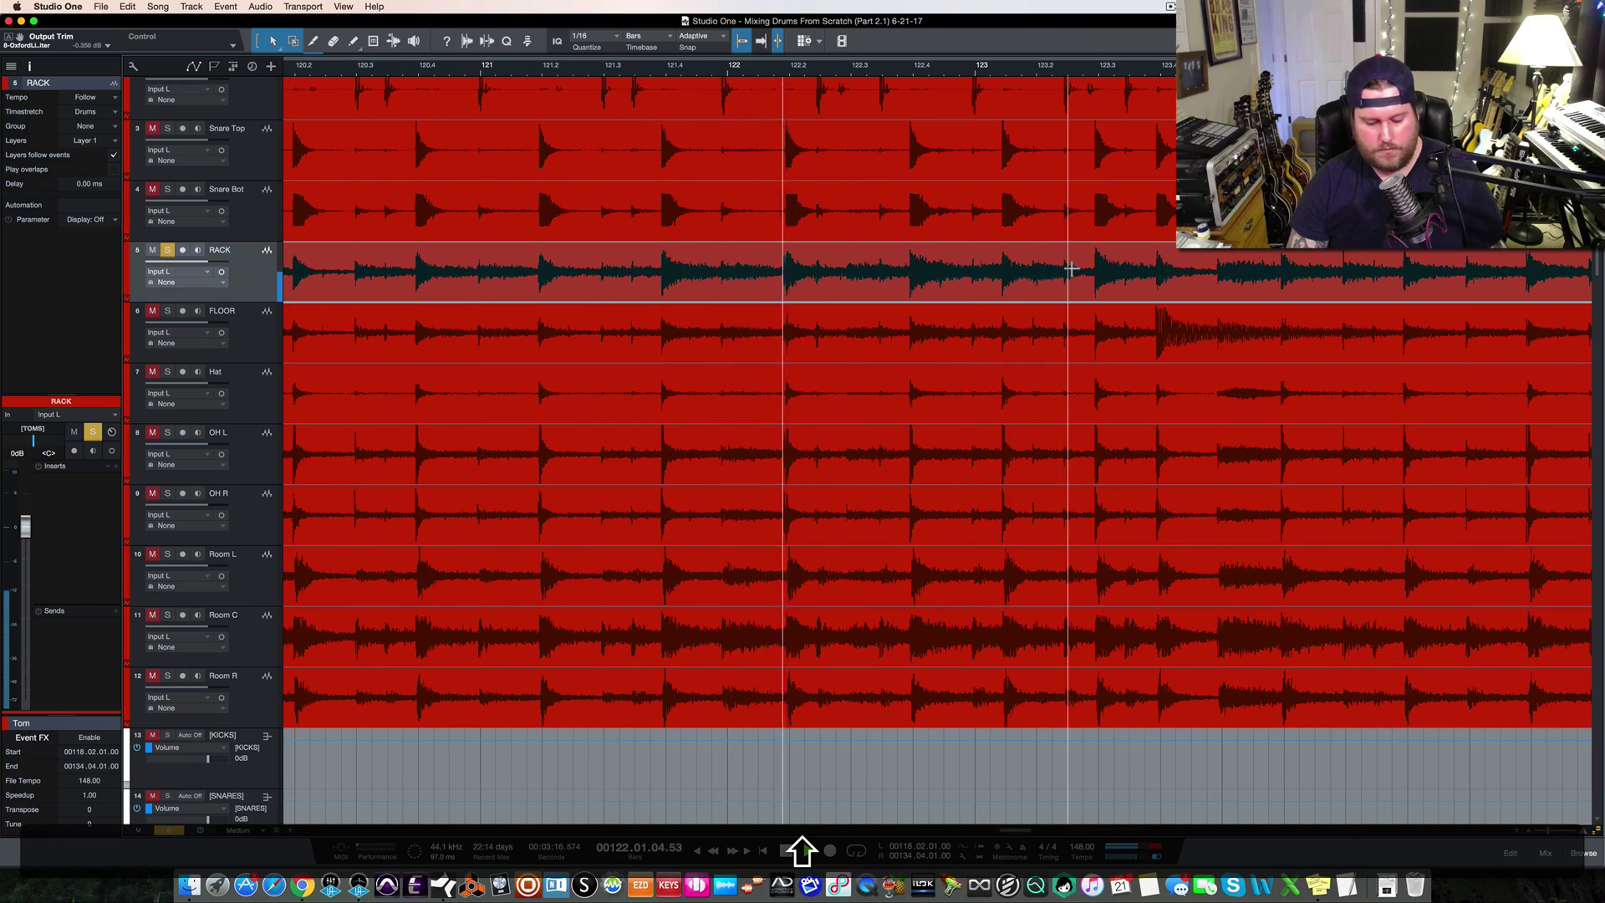
pyautogui.press('w')
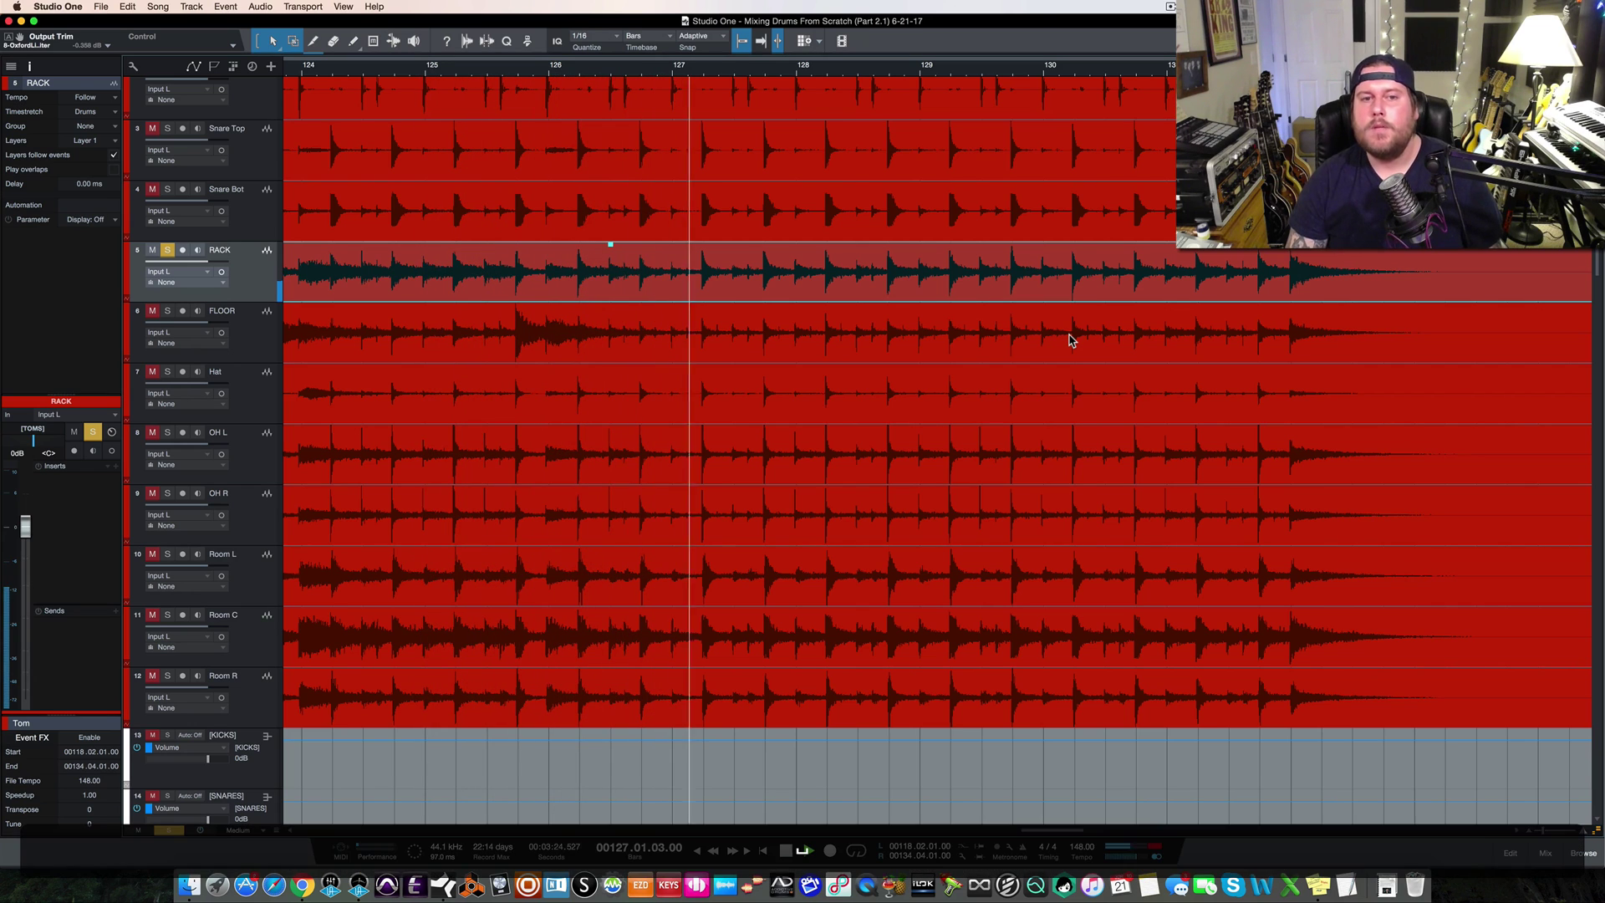
pyautogui.press('w')
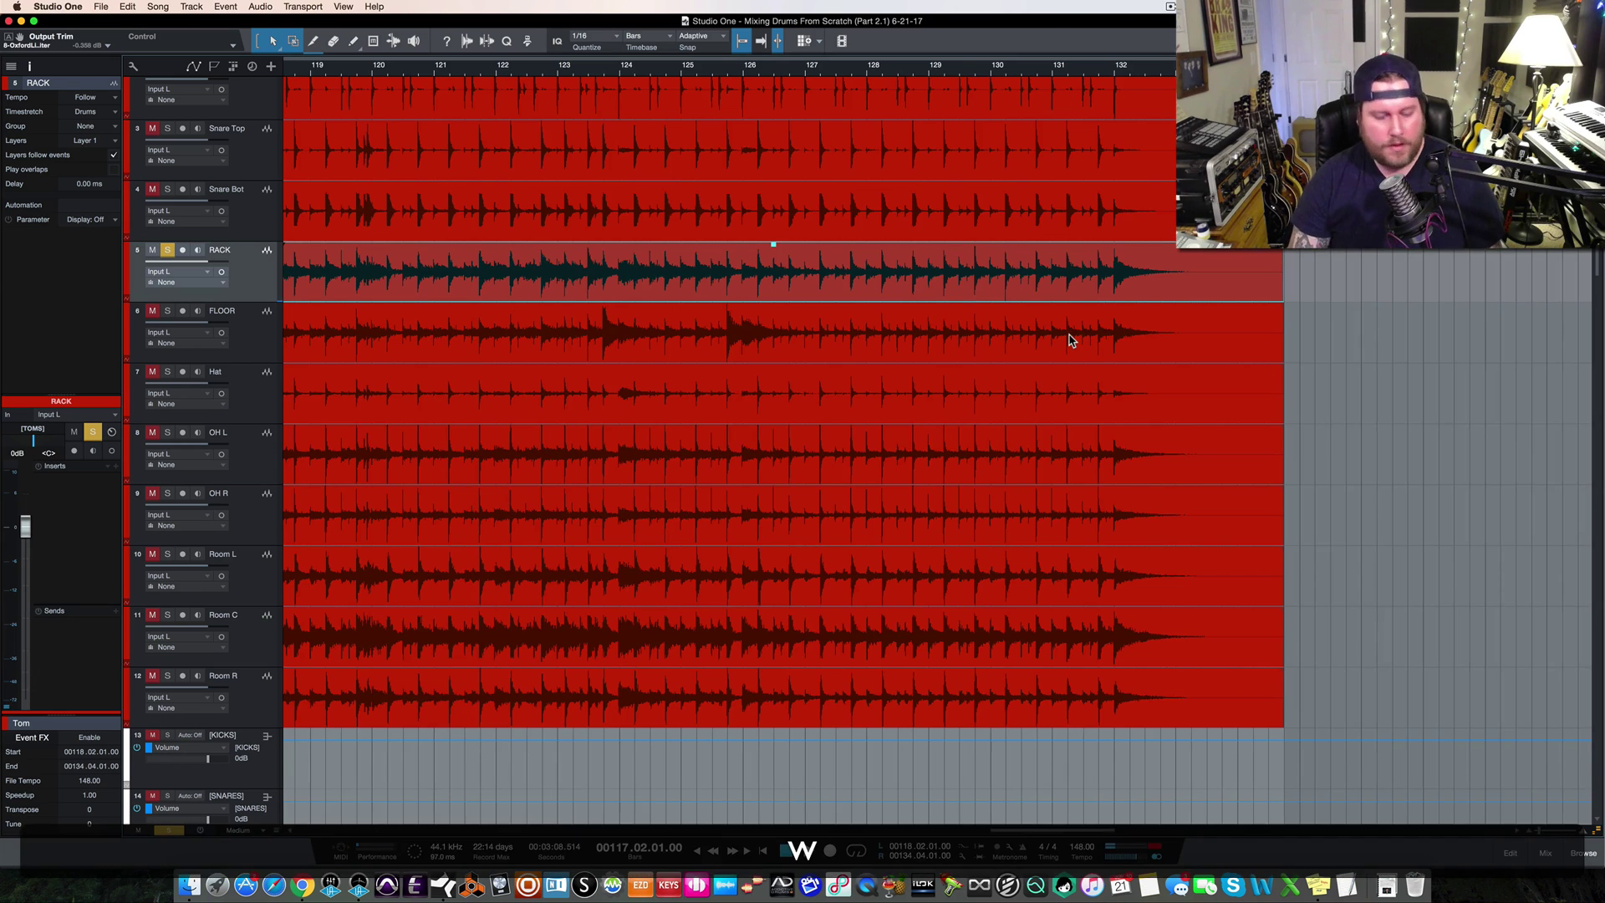
pyautogui.hscroll(-5, 1004, 472)
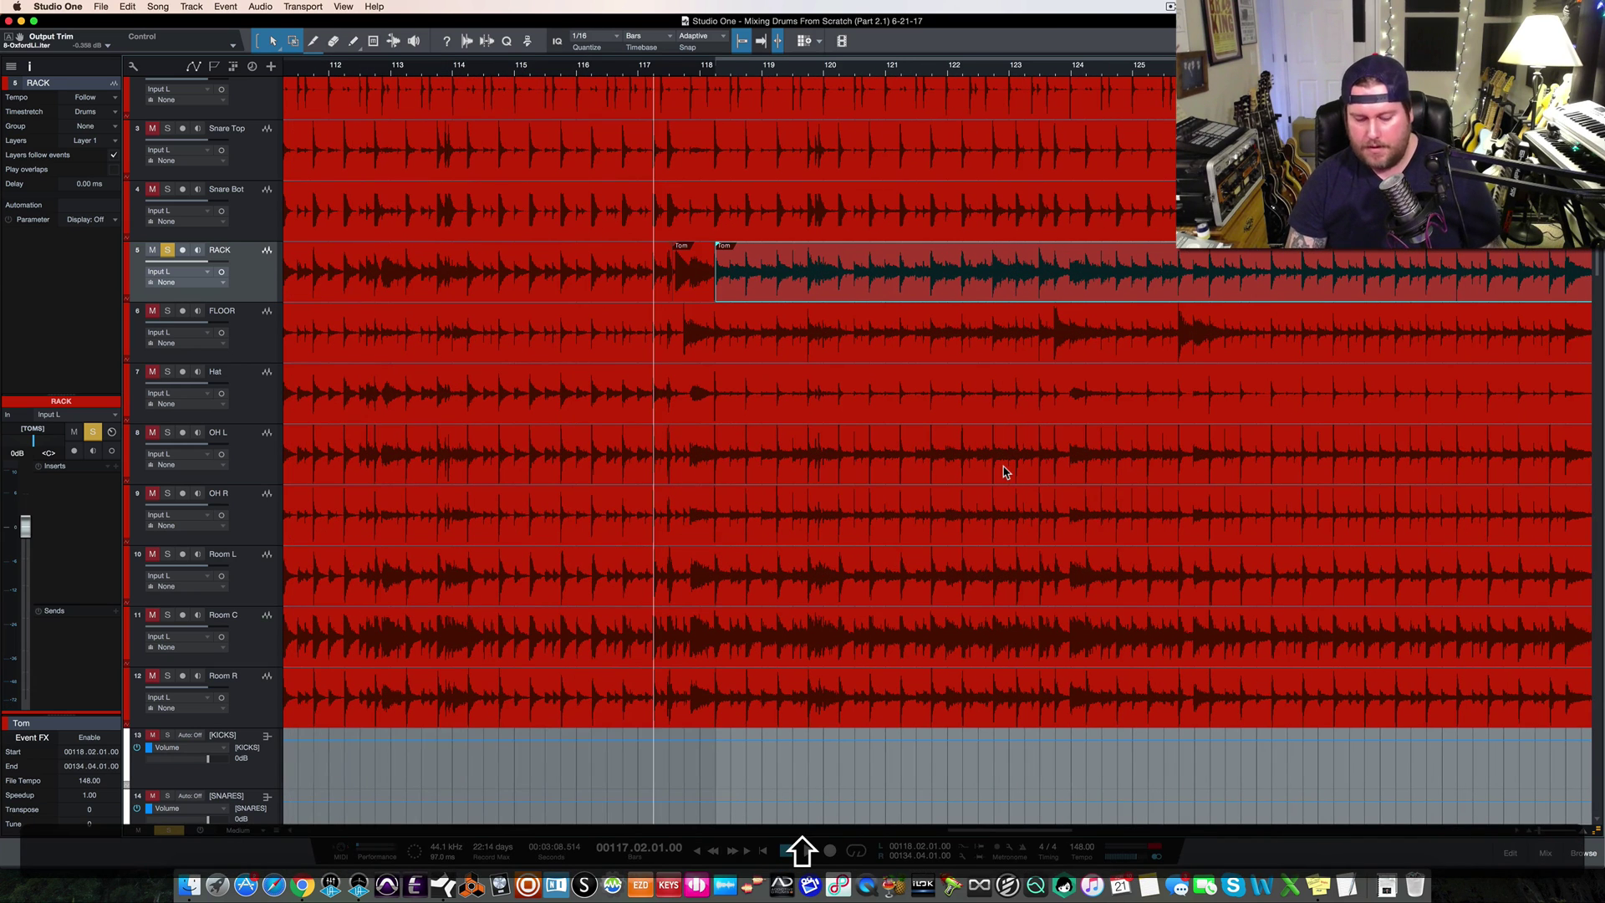
# Delete the RACK events after and before the isolated tom hit
pyautogui.press('BackSpace')
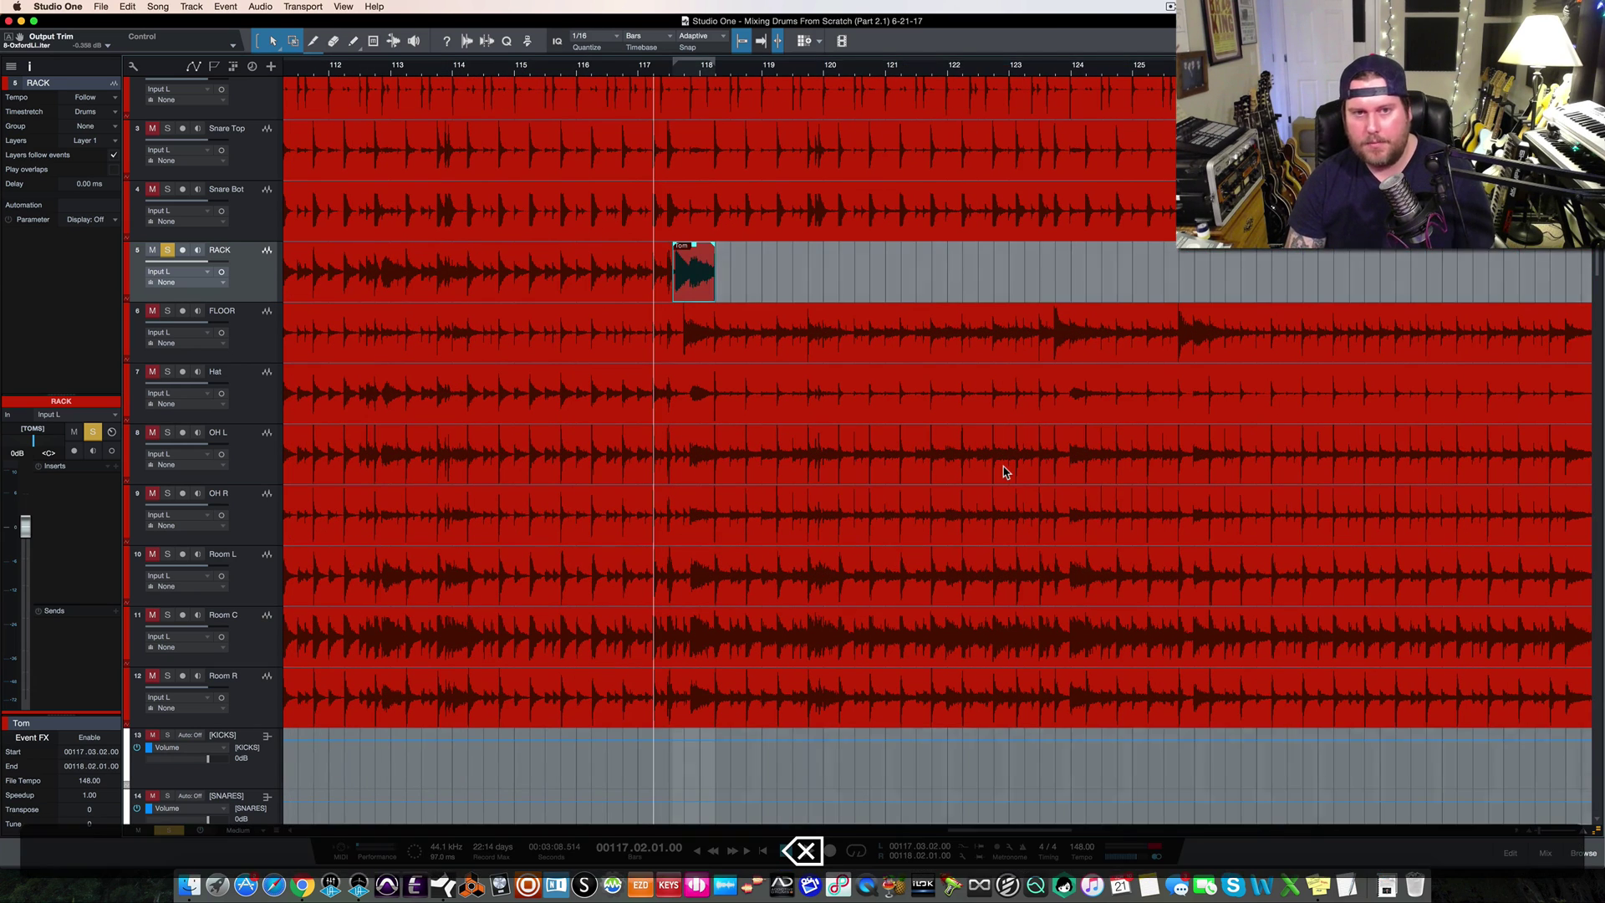
pyautogui.click(385, 285)
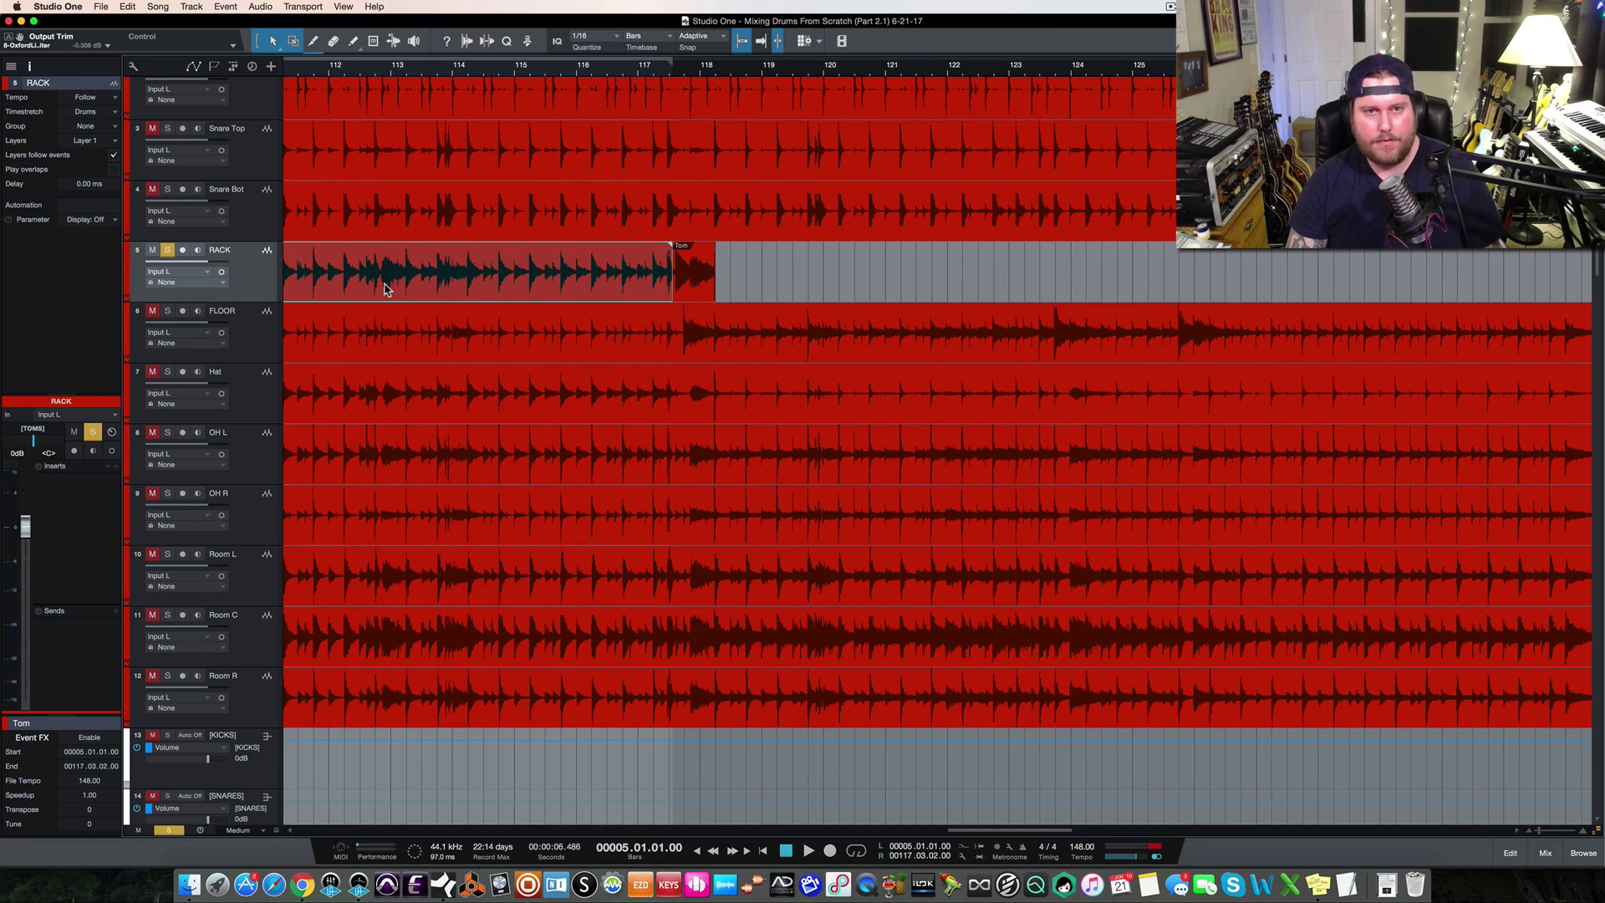
pyautogui.press('BackSpace')
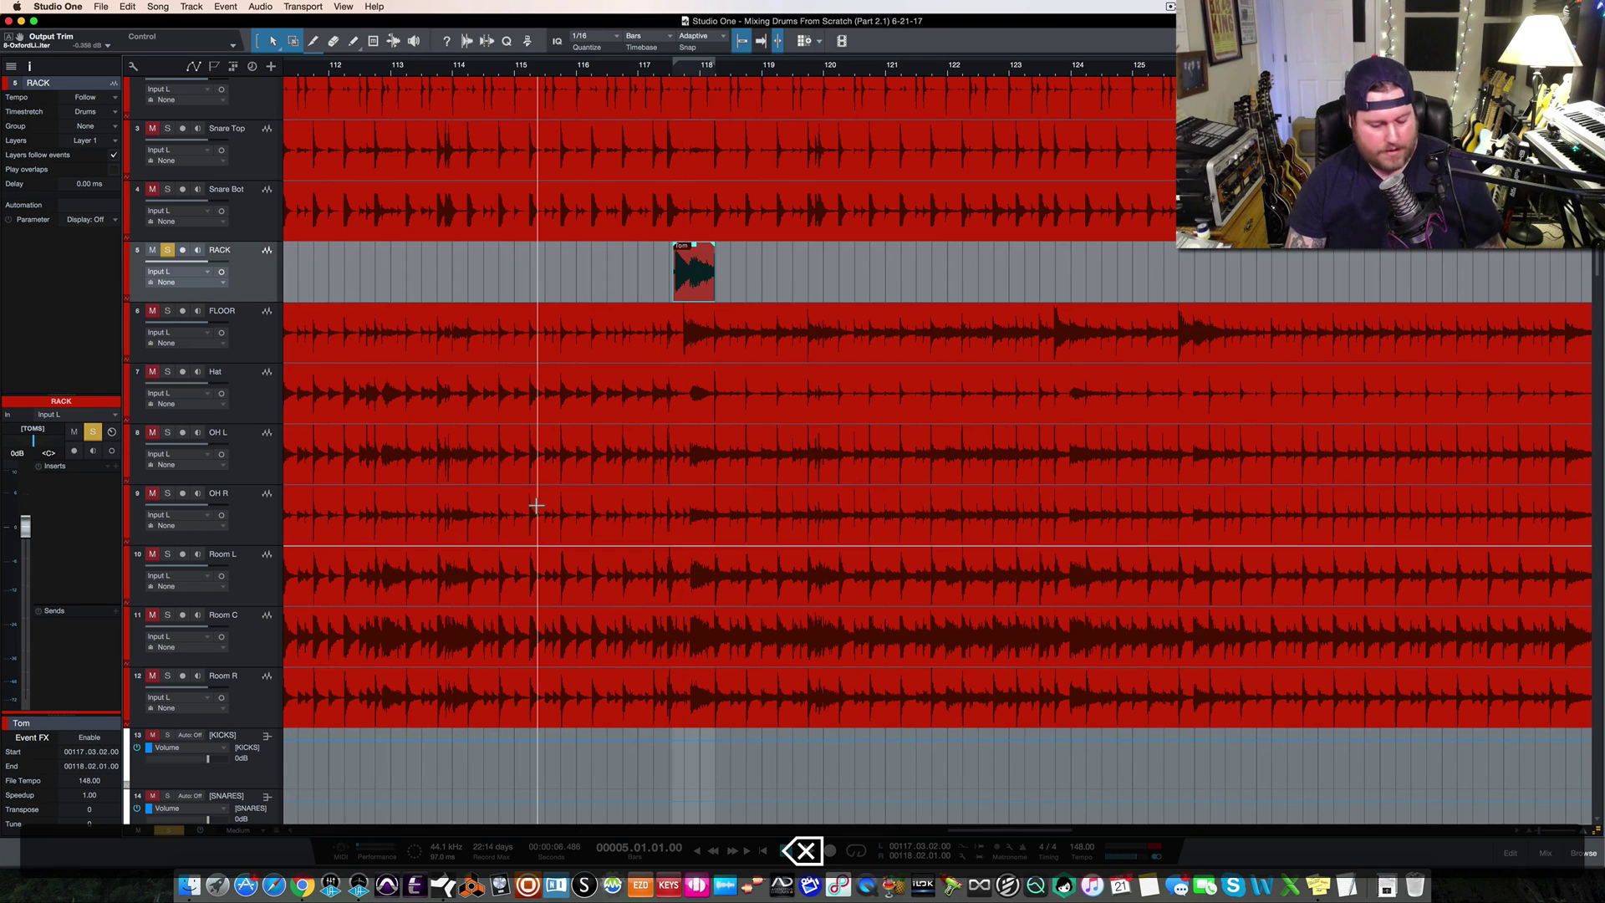
# Solo only the FLOOR track and play it from around bar 94
pyautogui.hscroll(-5, 535, 504)
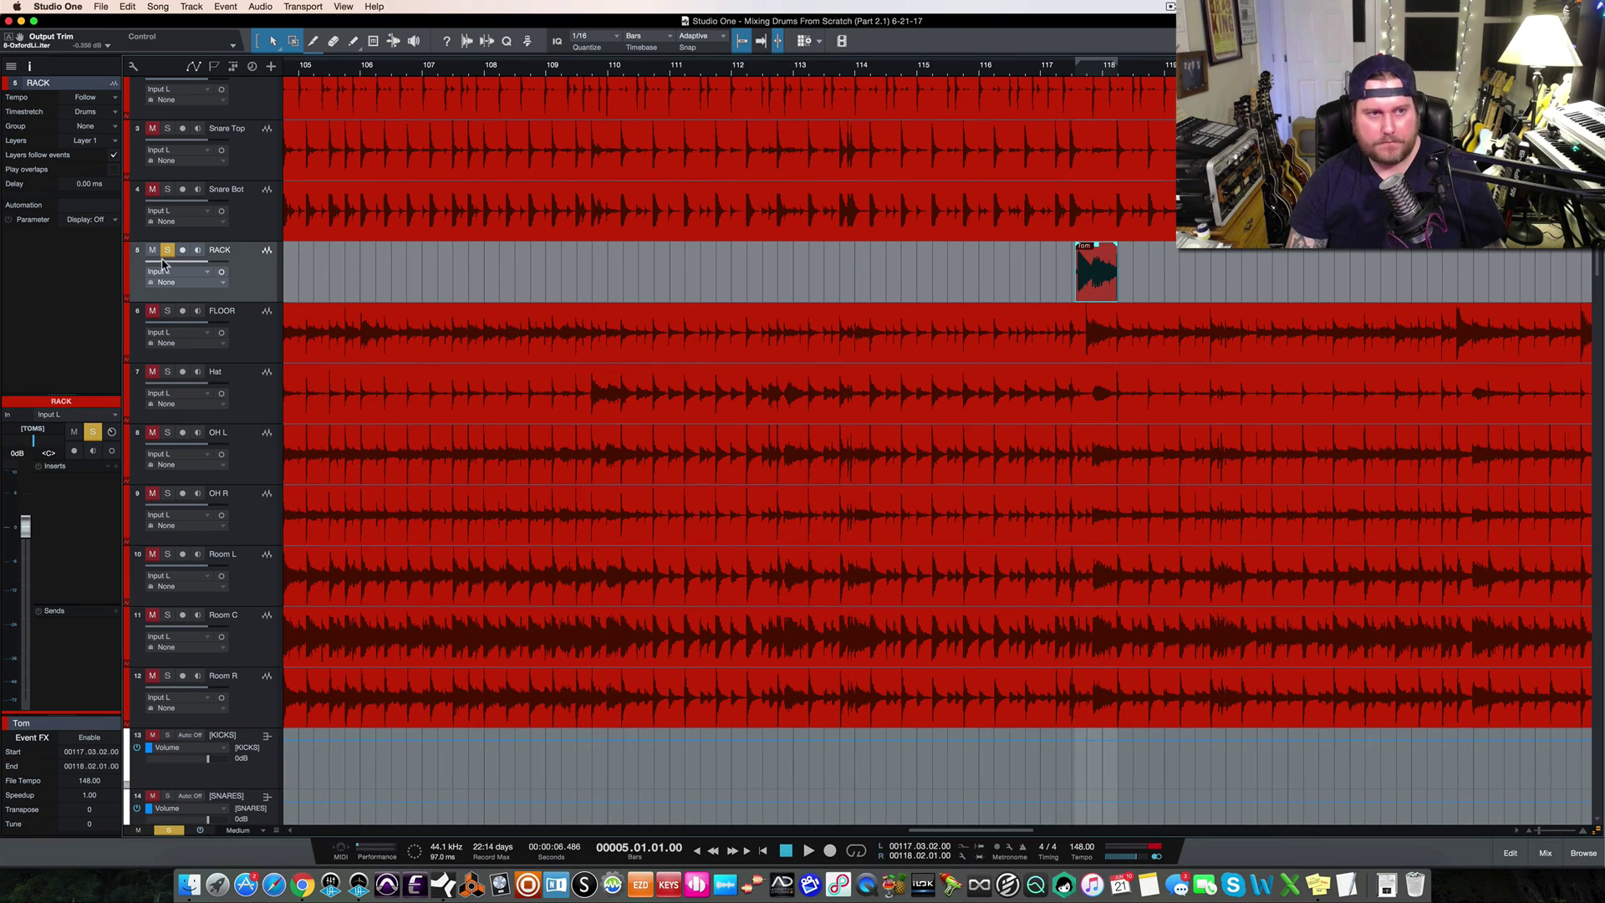
pyautogui.click(167, 315)
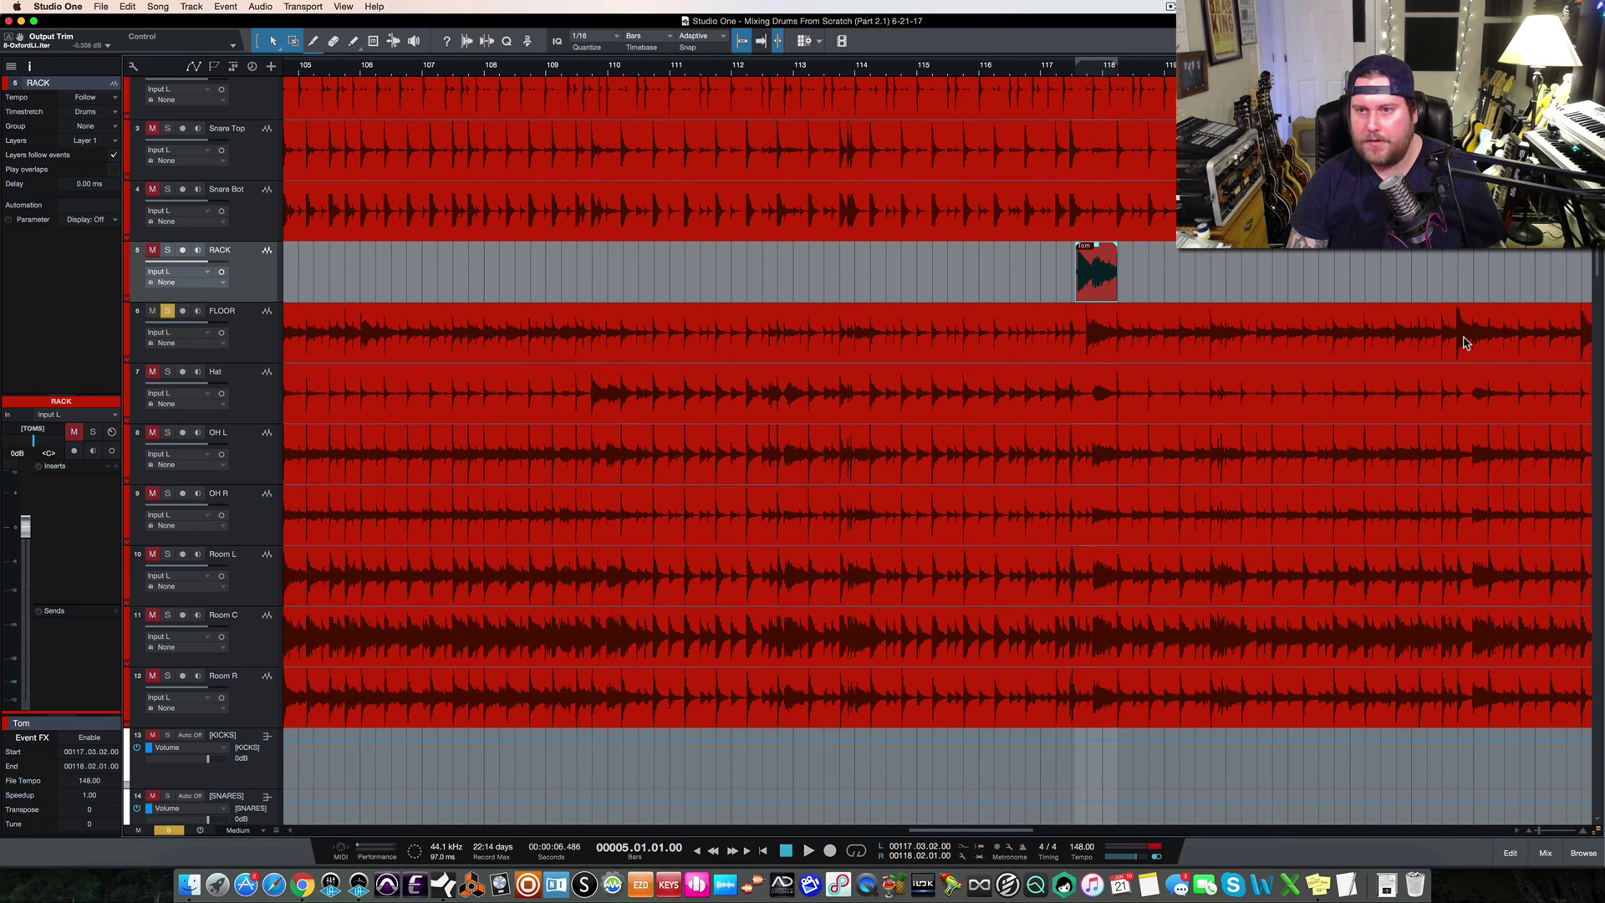
pyautogui.hscroll(-10, 1064, 419)
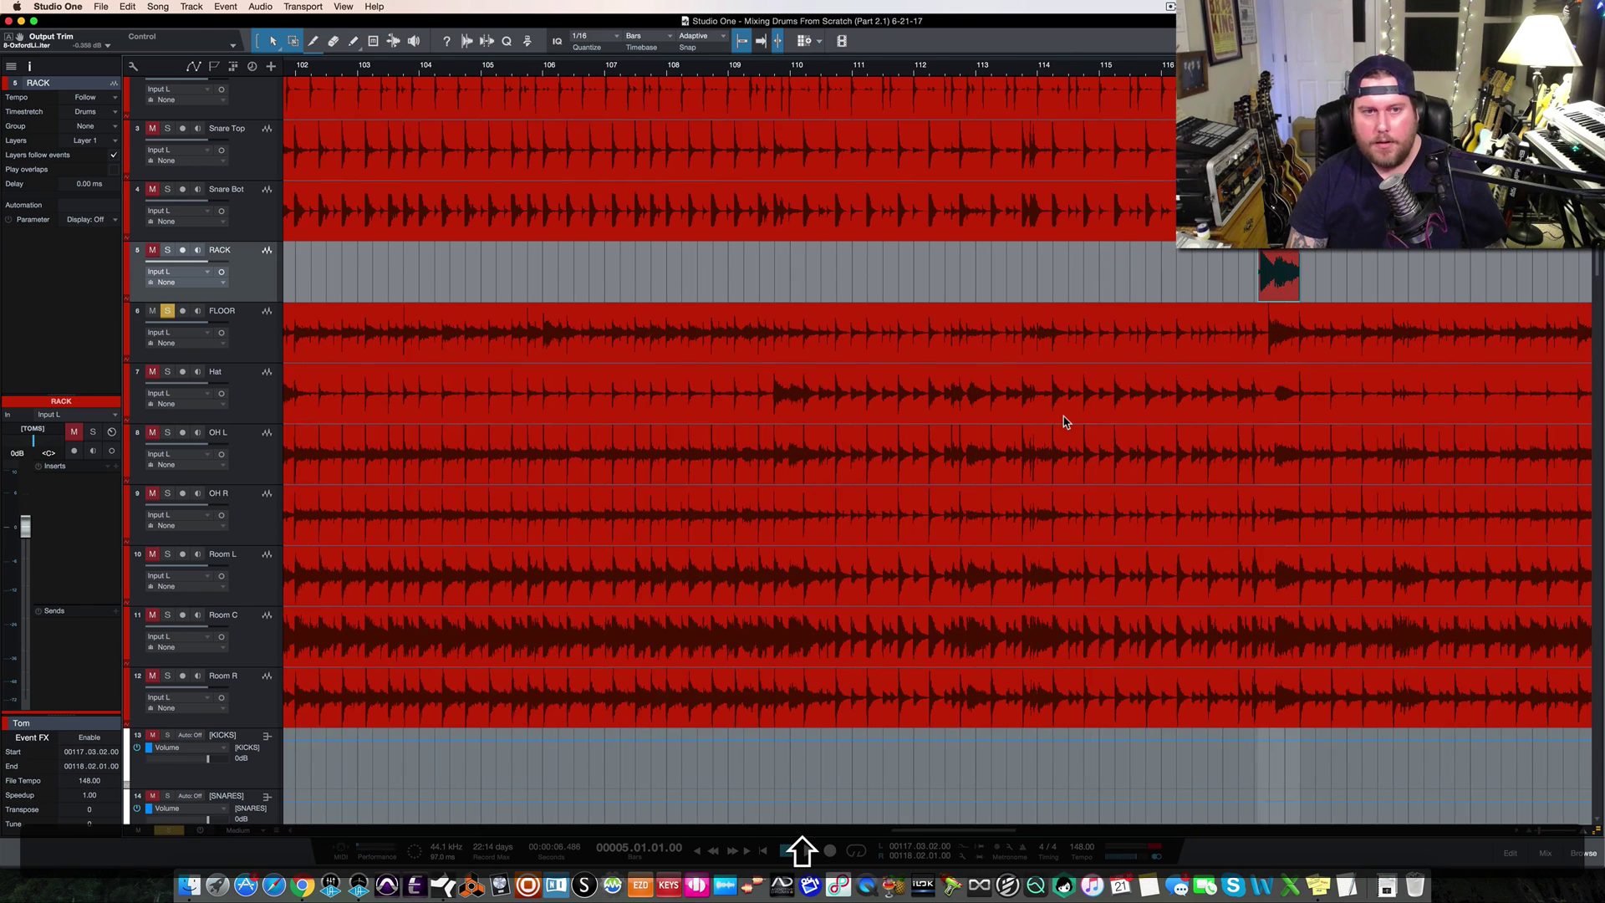
pyautogui.click(568, 314)
pyautogui.press('space')
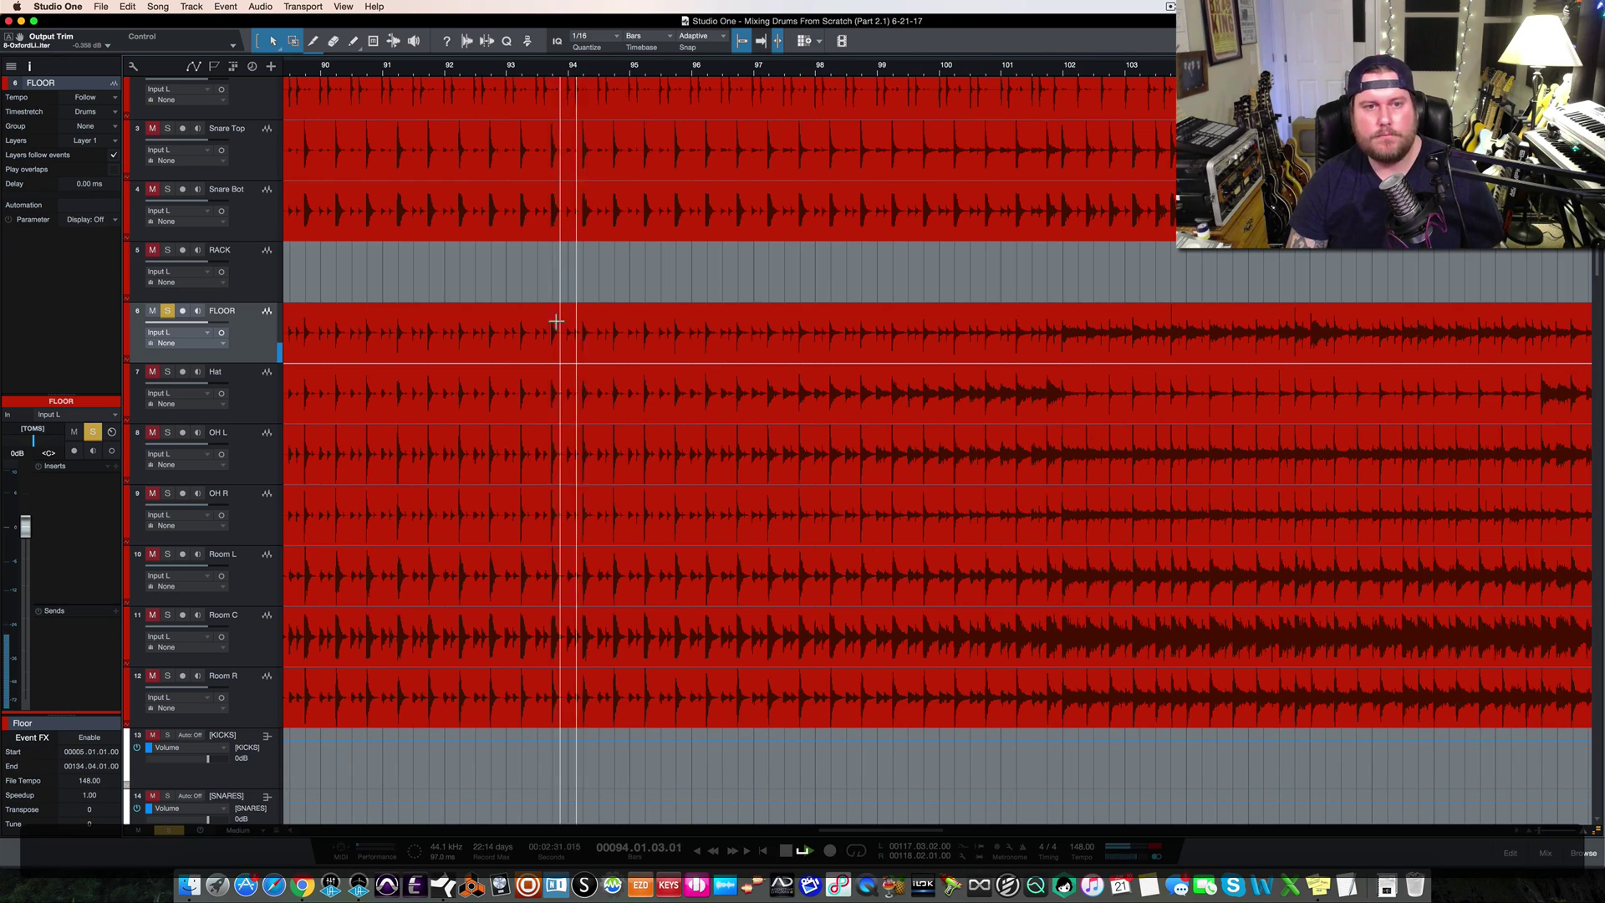
# Listen to the soloed FLOOR track from bar 105 and again from around bar 110 for floor tom hits
pyautogui.hscroll(3, 1006, 372)
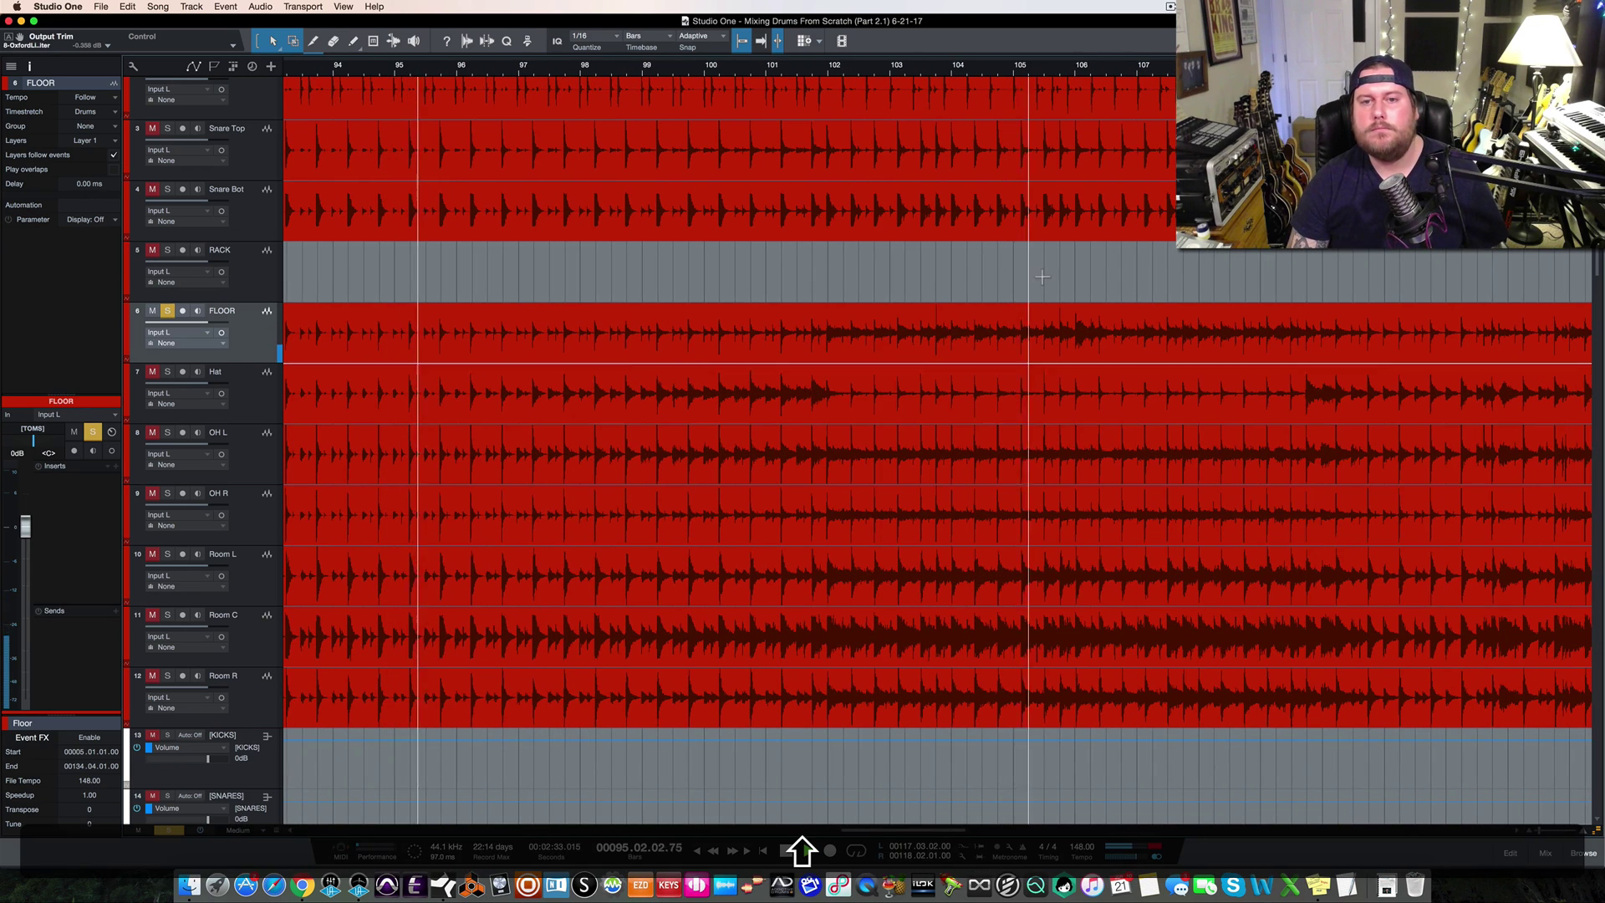
pyautogui.click(1049, 73)
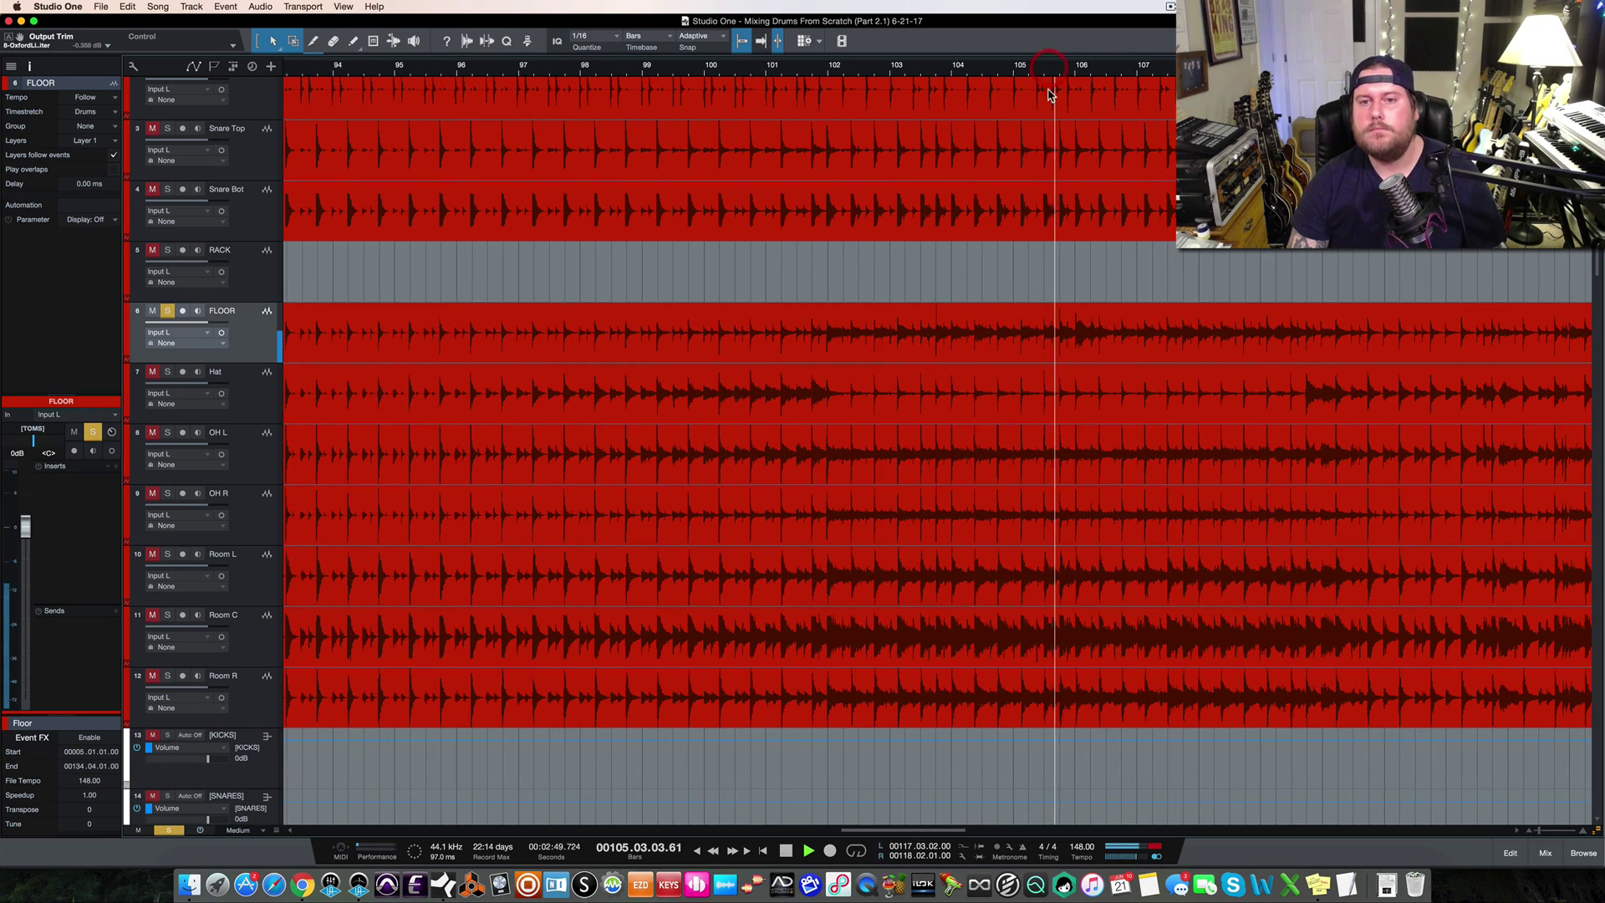
pyautogui.hscroll(5, 1031, 432)
pyautogui.hscroll(3, 1030, 432)
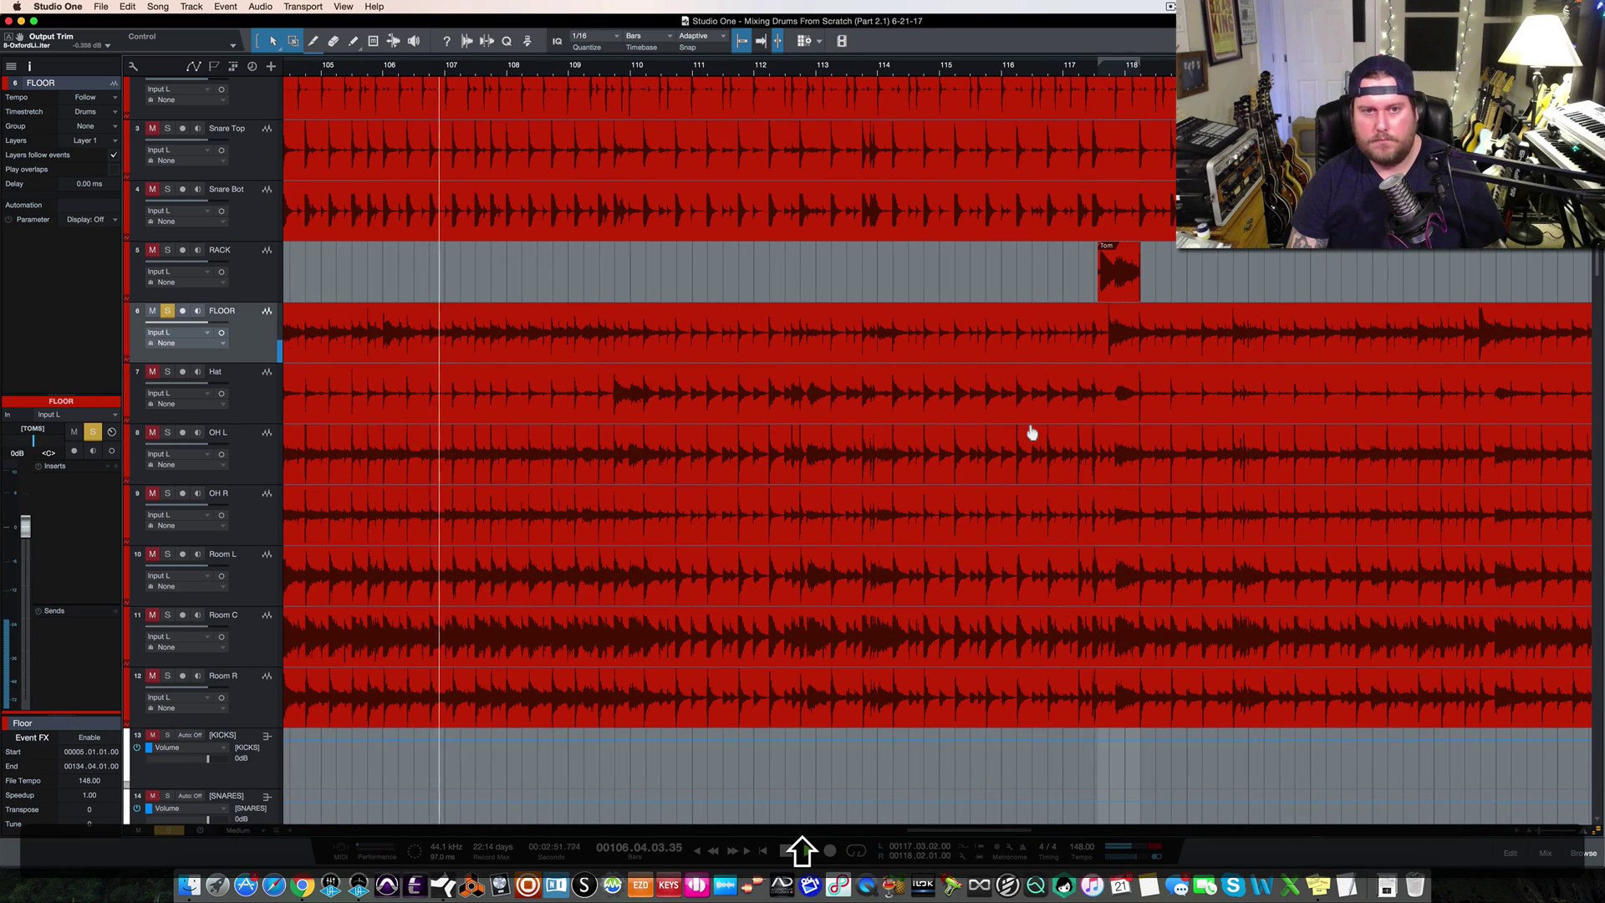
pyautogui.click(631, 74)
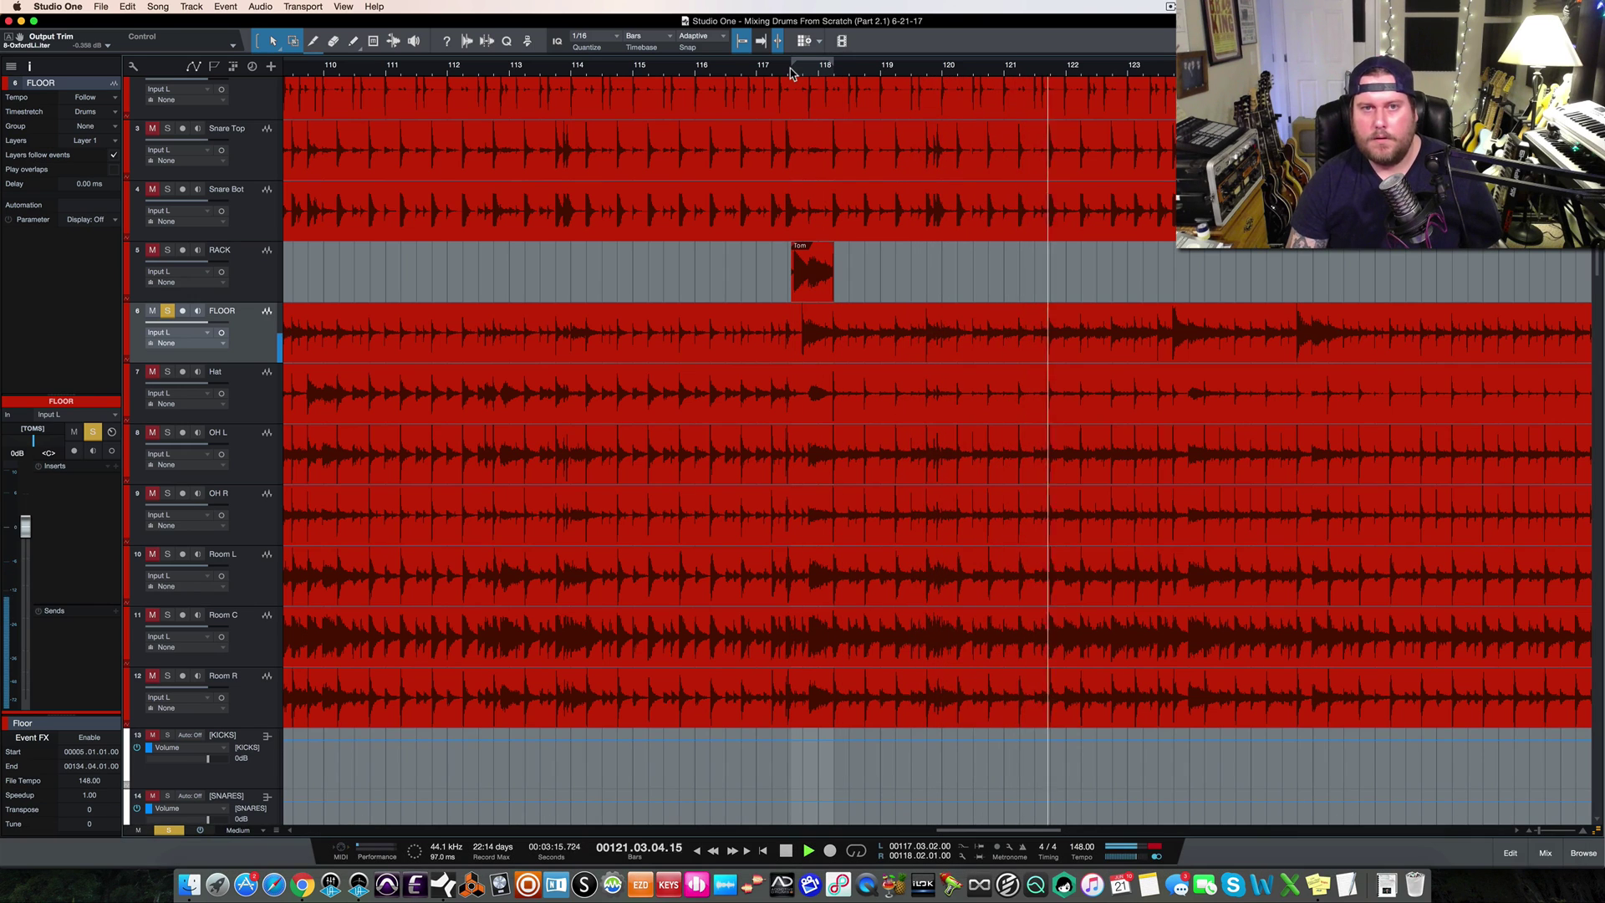
# Split the FLOOR event at 117.03.04, just before the floor tom hit that overlaps the RACK hit
pyautogui.press('space')
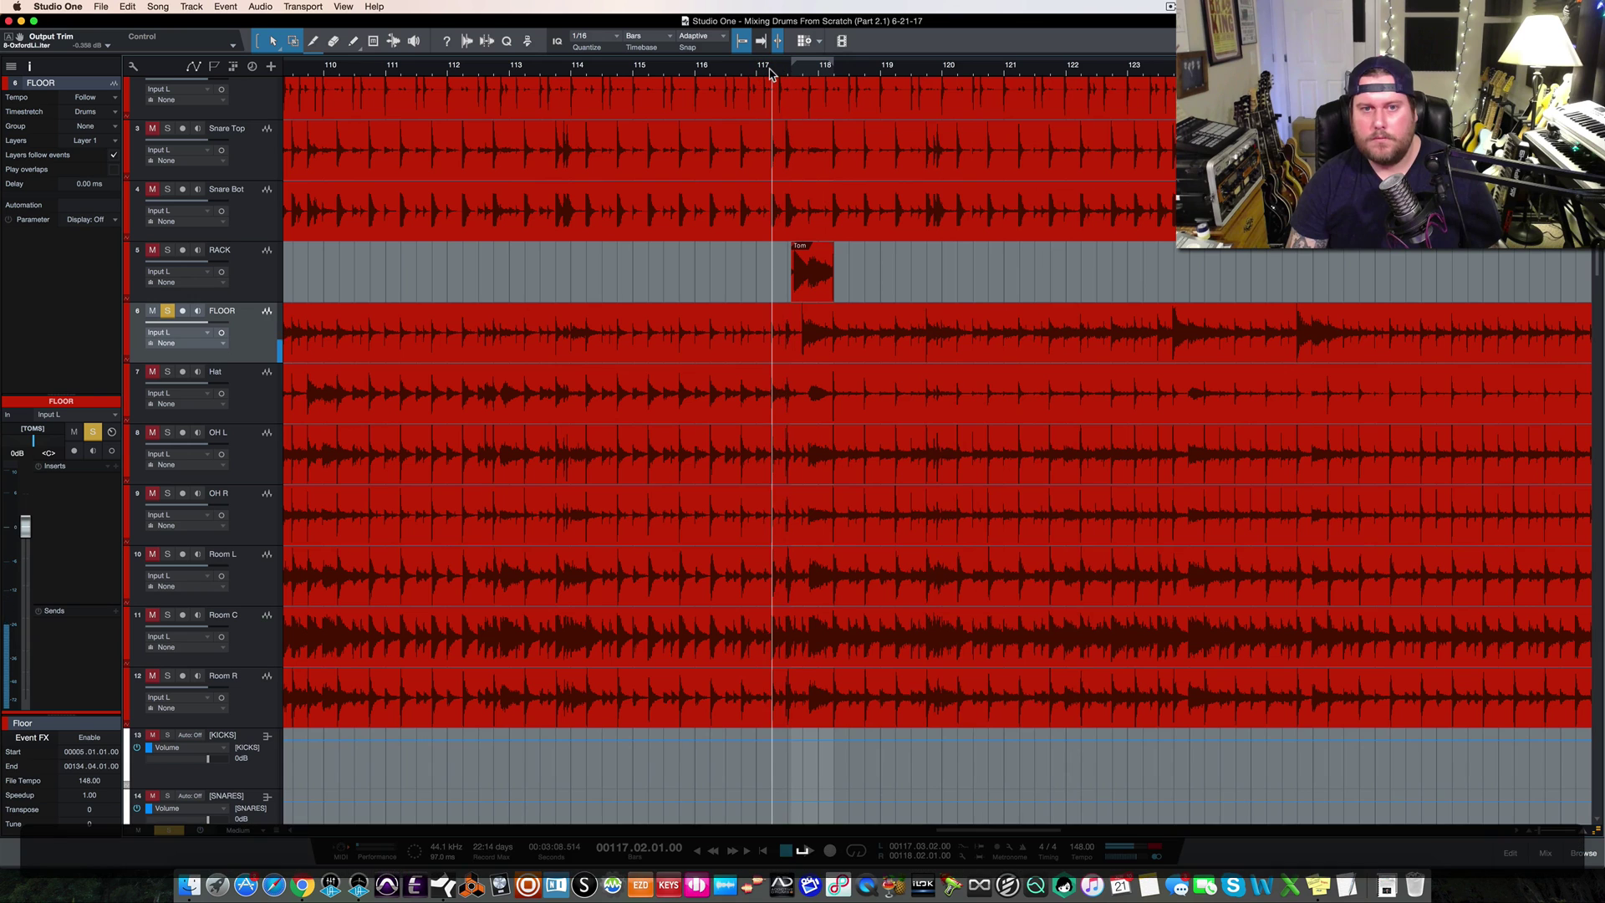
pyautogui.press('e')
pyautogui.press('e')
pyautogui.press('e')
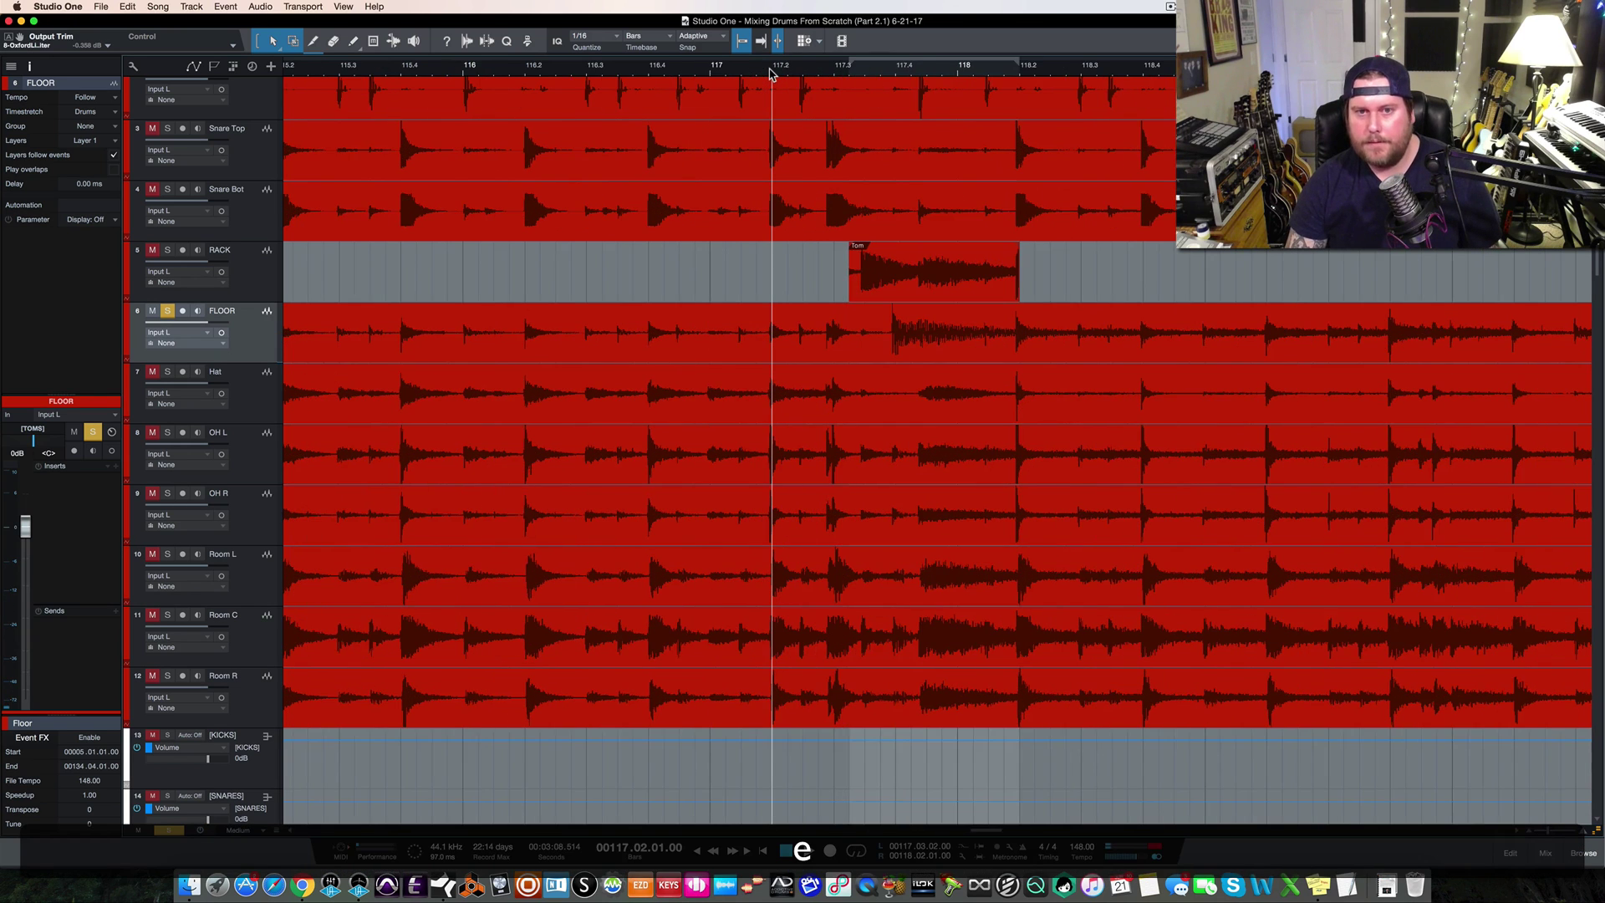
pyautogui.press('w')
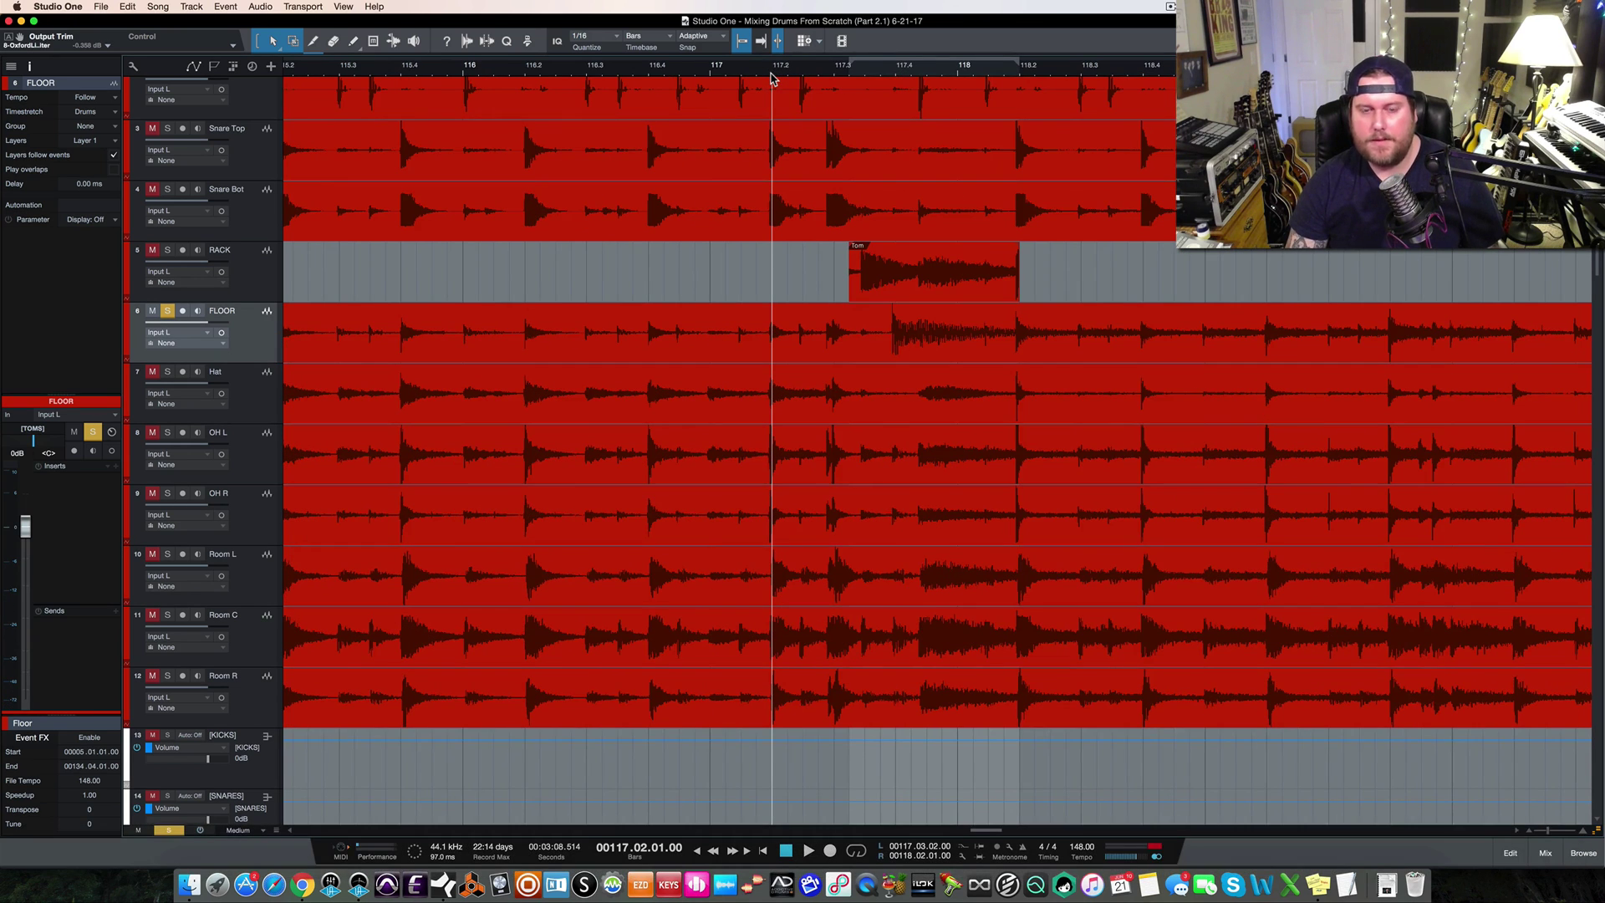
pyautogui.press('space')
pyautogui.press('space')
pyautogui.keyDown('super'); pyautogui.click(886, 331); pyautogui.keyUp('super')
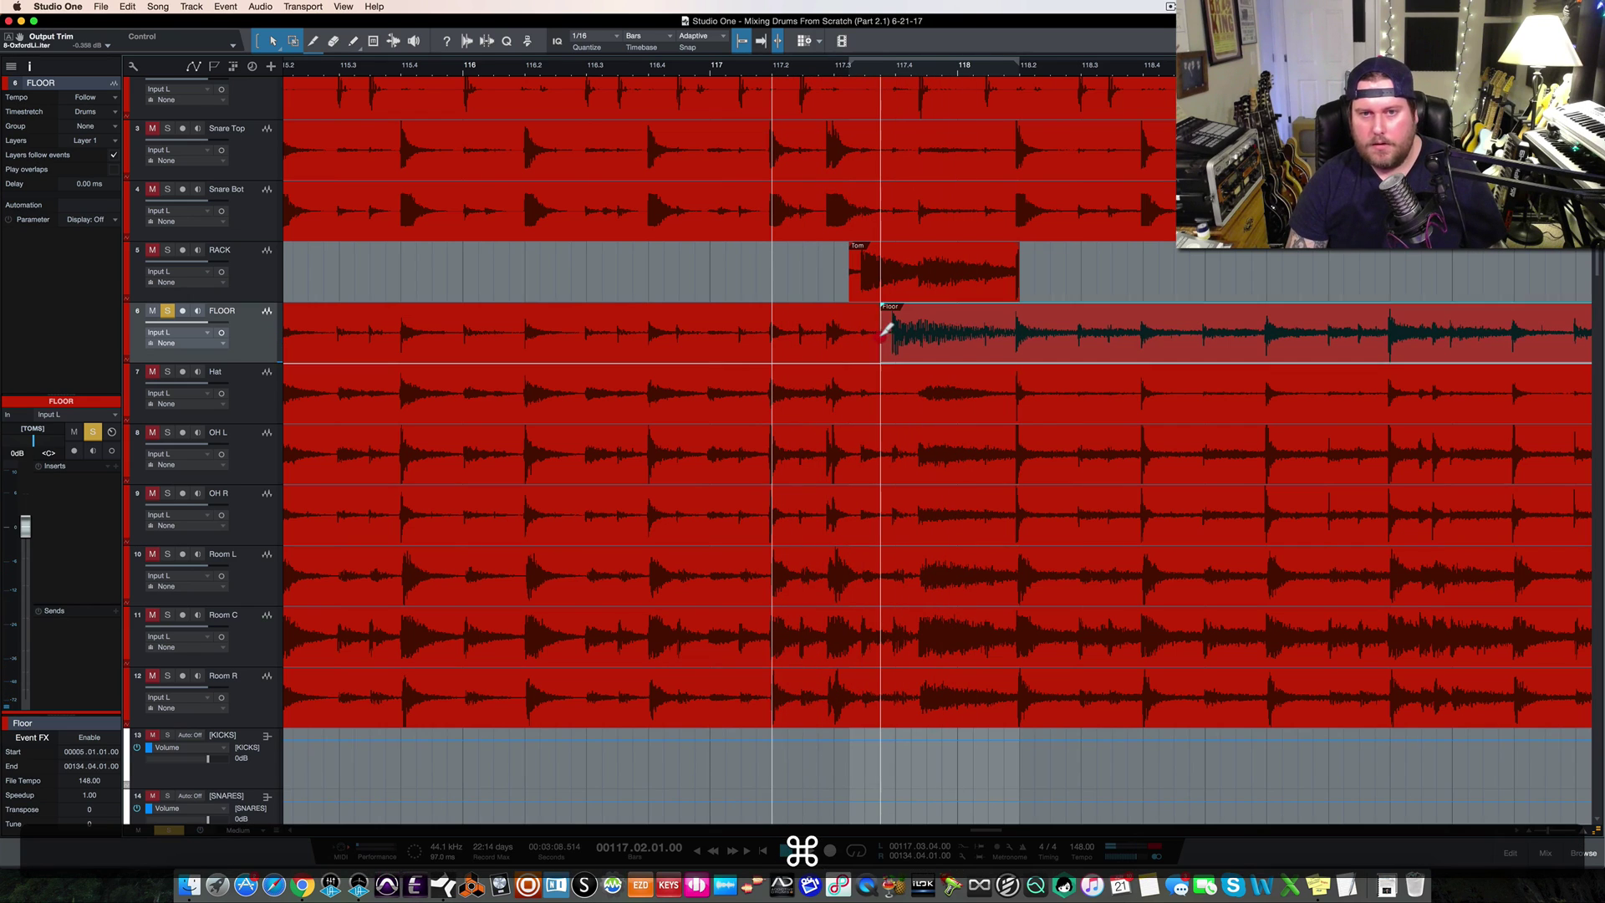
# Split the FLOOR event at 118.02.01 where the hit has decayed, and delete the event before the hit
pyautogui.press('space')
pyautogui.click(811, 321)
pyautogui.press('space')
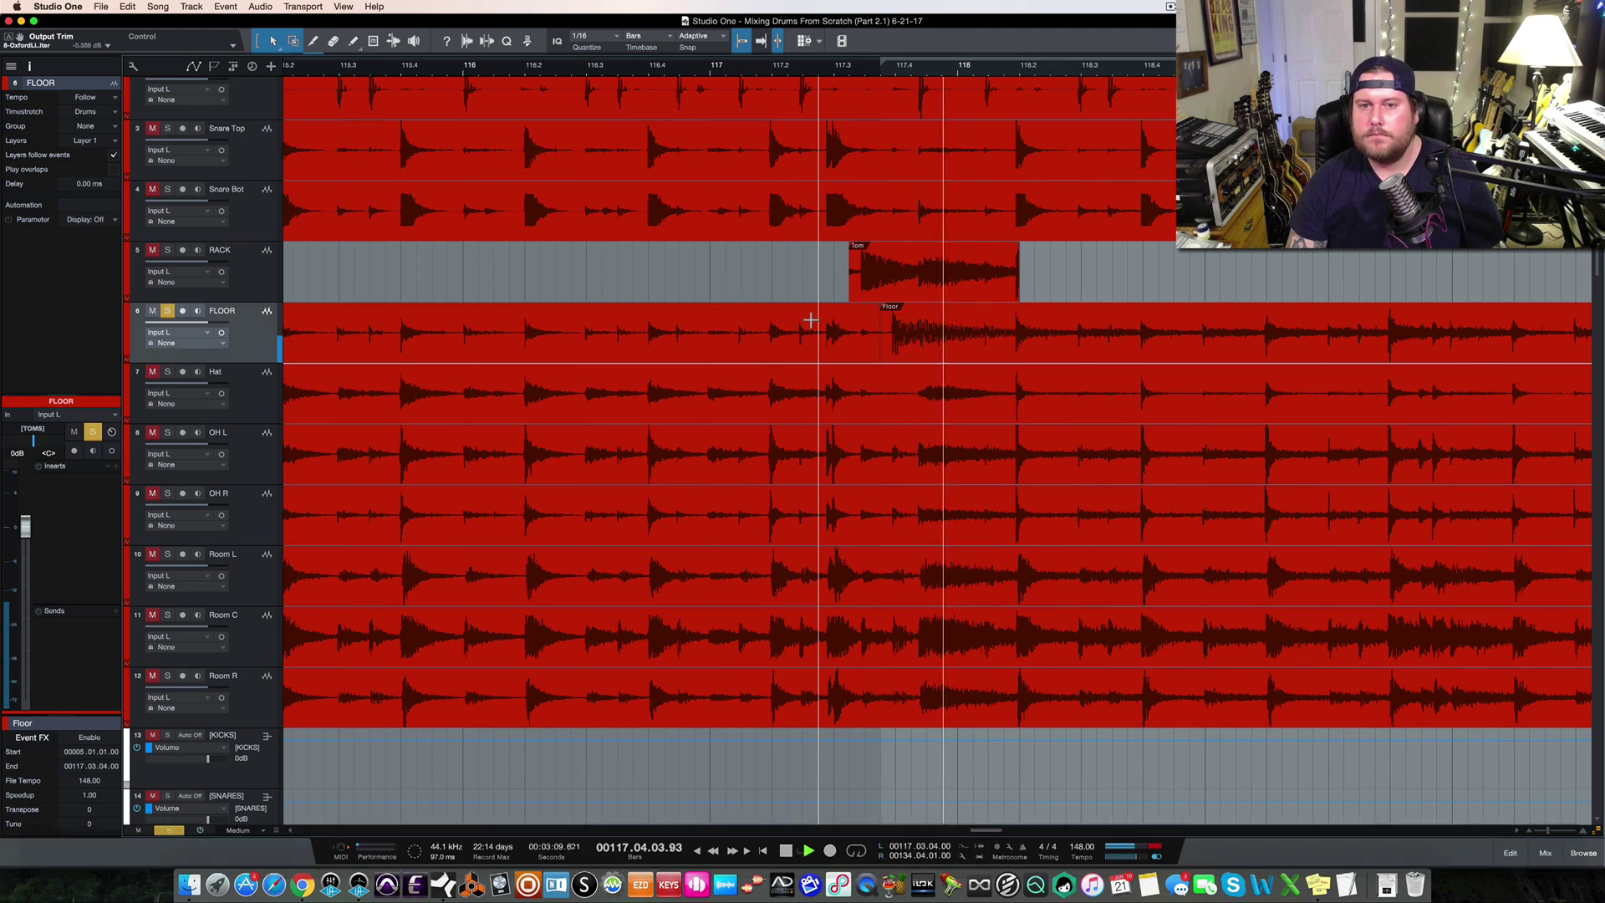
pyautogui.press('space')
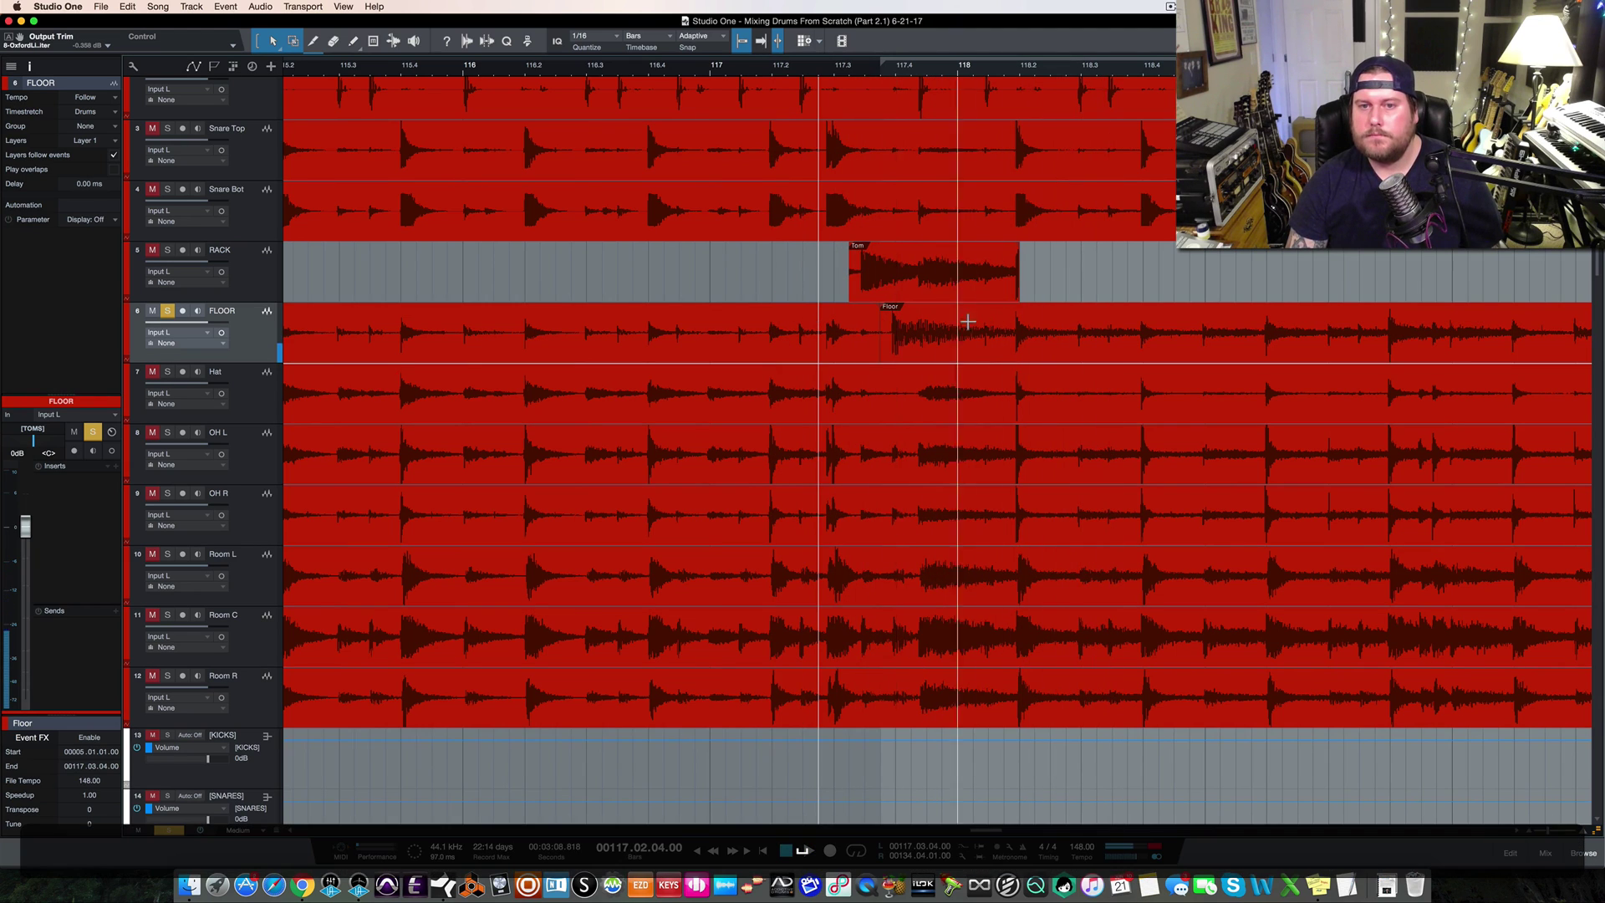
pyautogui.keyDown('super'); pyautogui.click(1023, 318); pyautogui.keyUp('super')
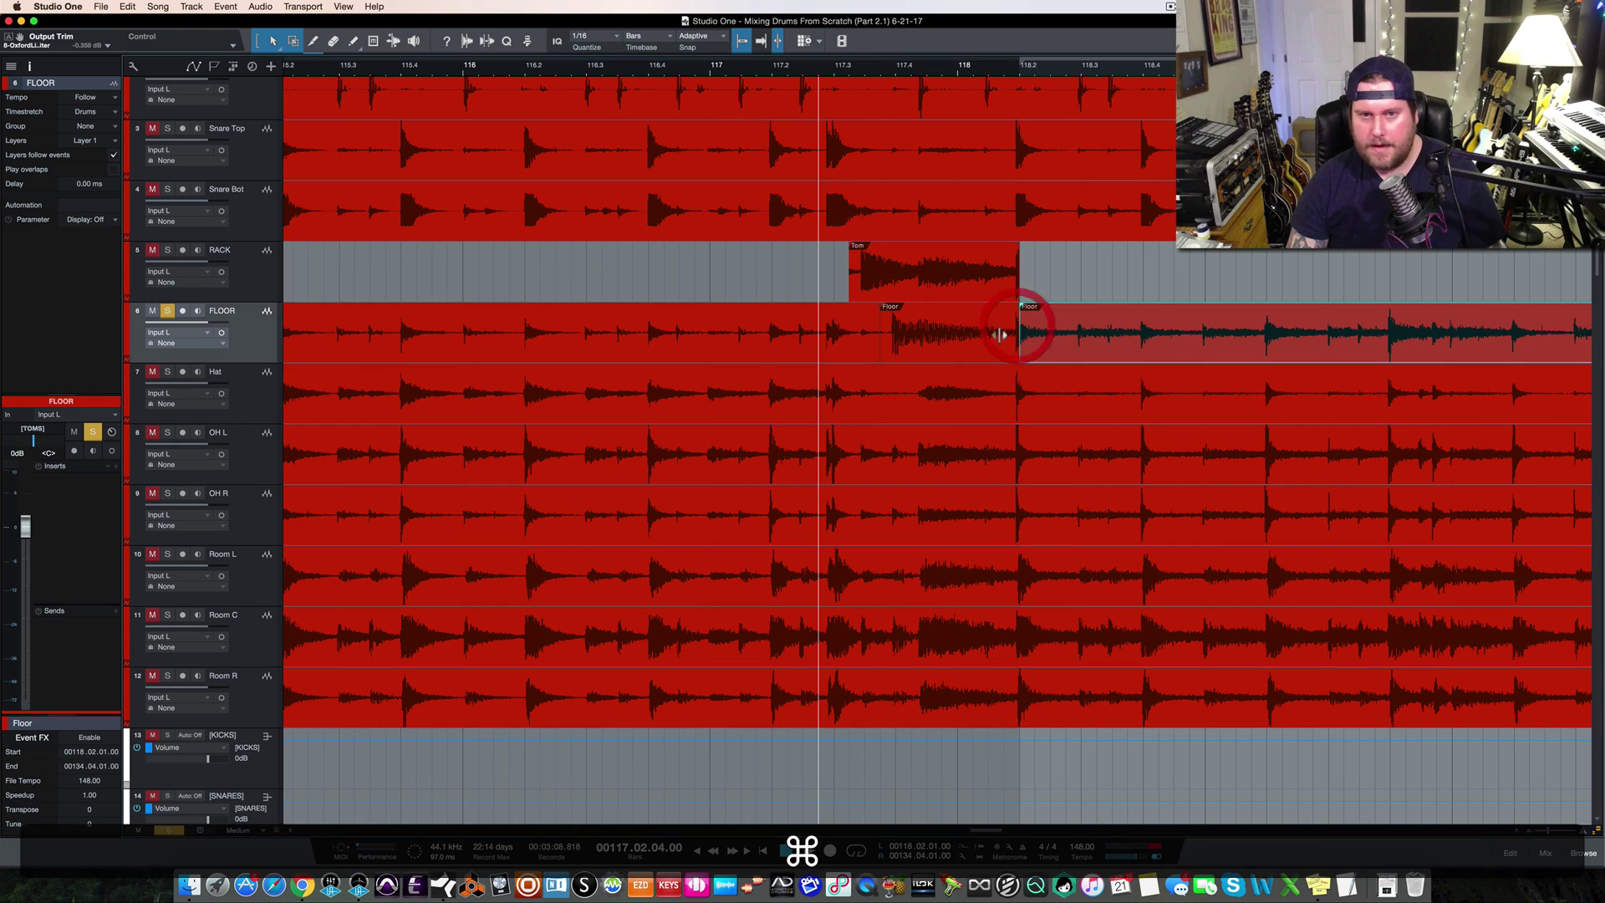
pyautogui.click(700, 349)
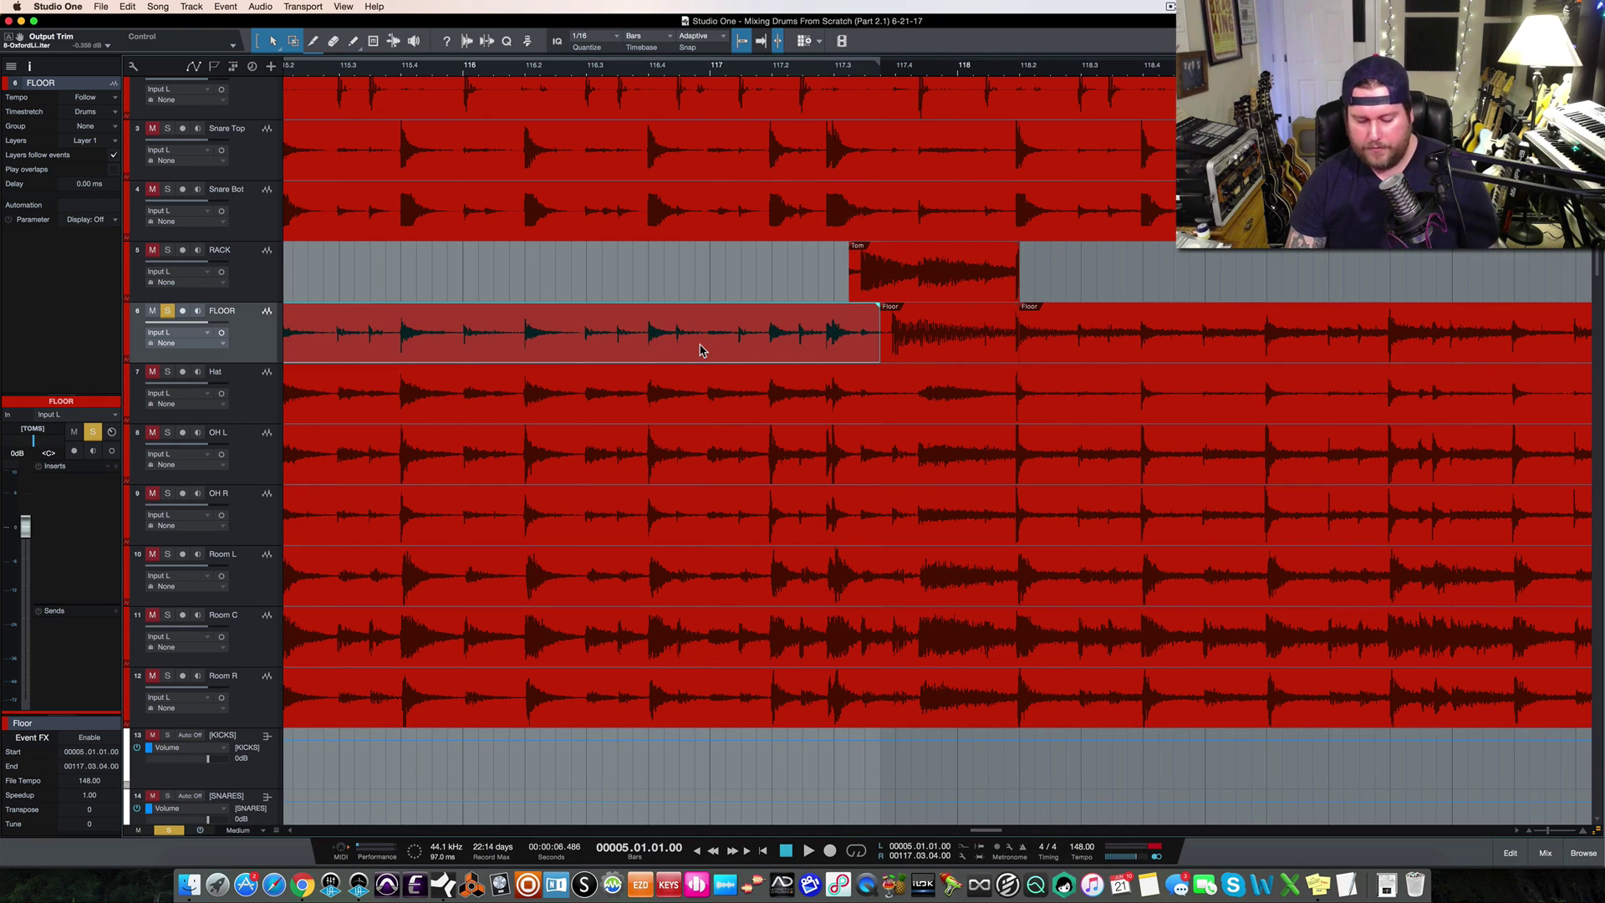
pyautogui.press('BackSpace')
# Listen to the soloed FLOOR track from around bar 118 to bar 125 for further floor tom hits
pyautogui.hscroll(5, 701, 349)
pyautogui.hscroll(-3, 701, 350)
pyautogui.click(683, 70)
pyautogui.press('space')
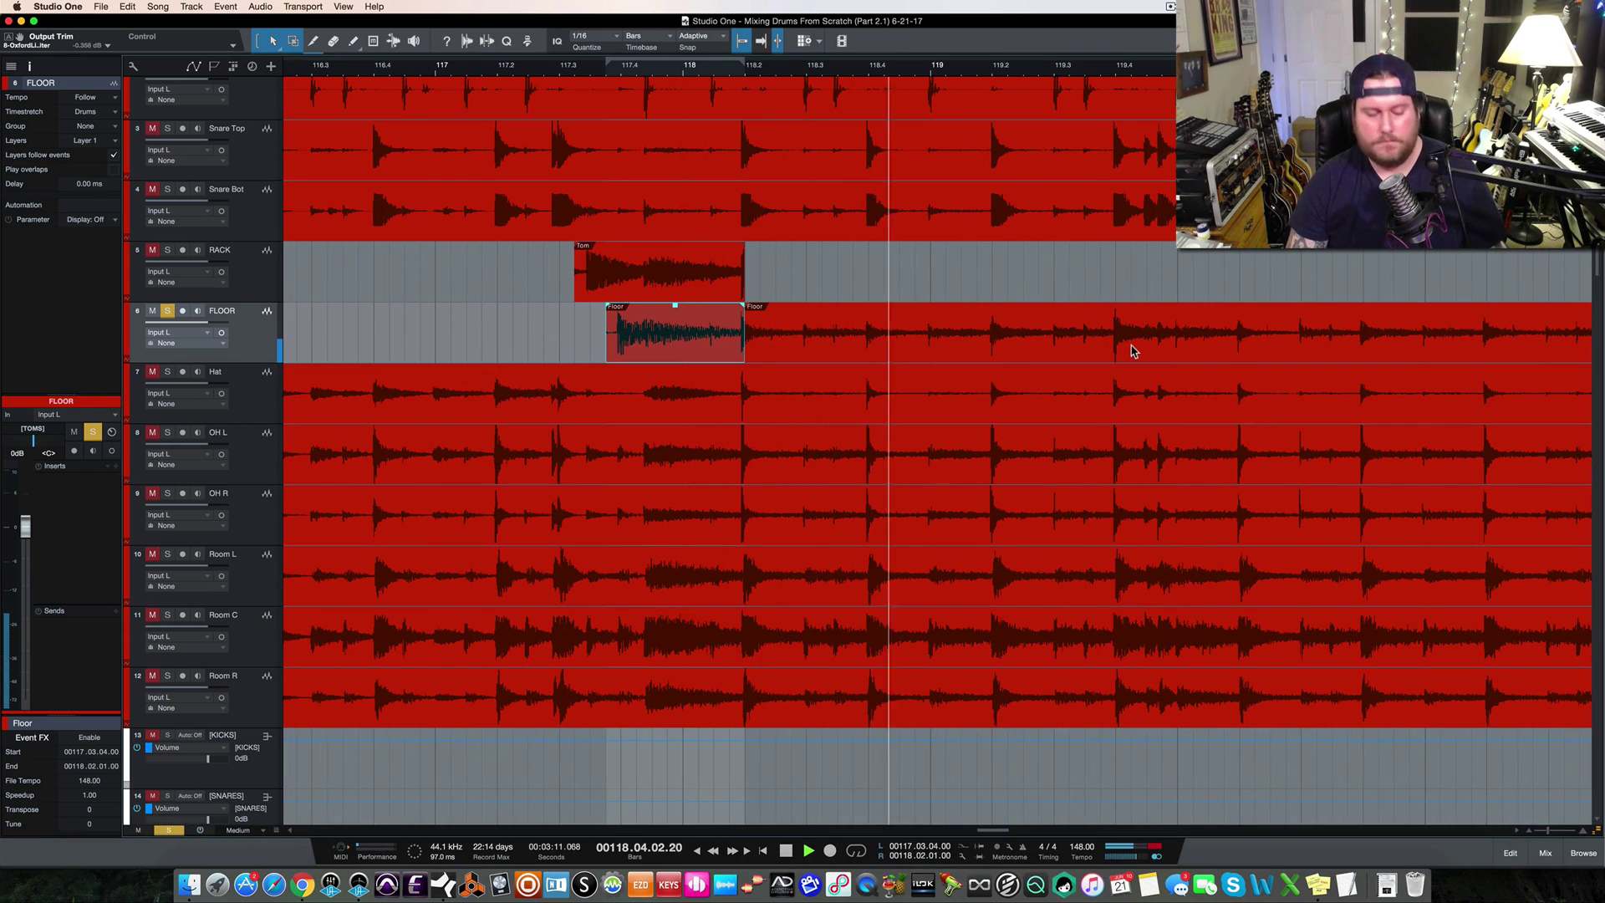
pyautogui.hscroll(3, 1133, 350)
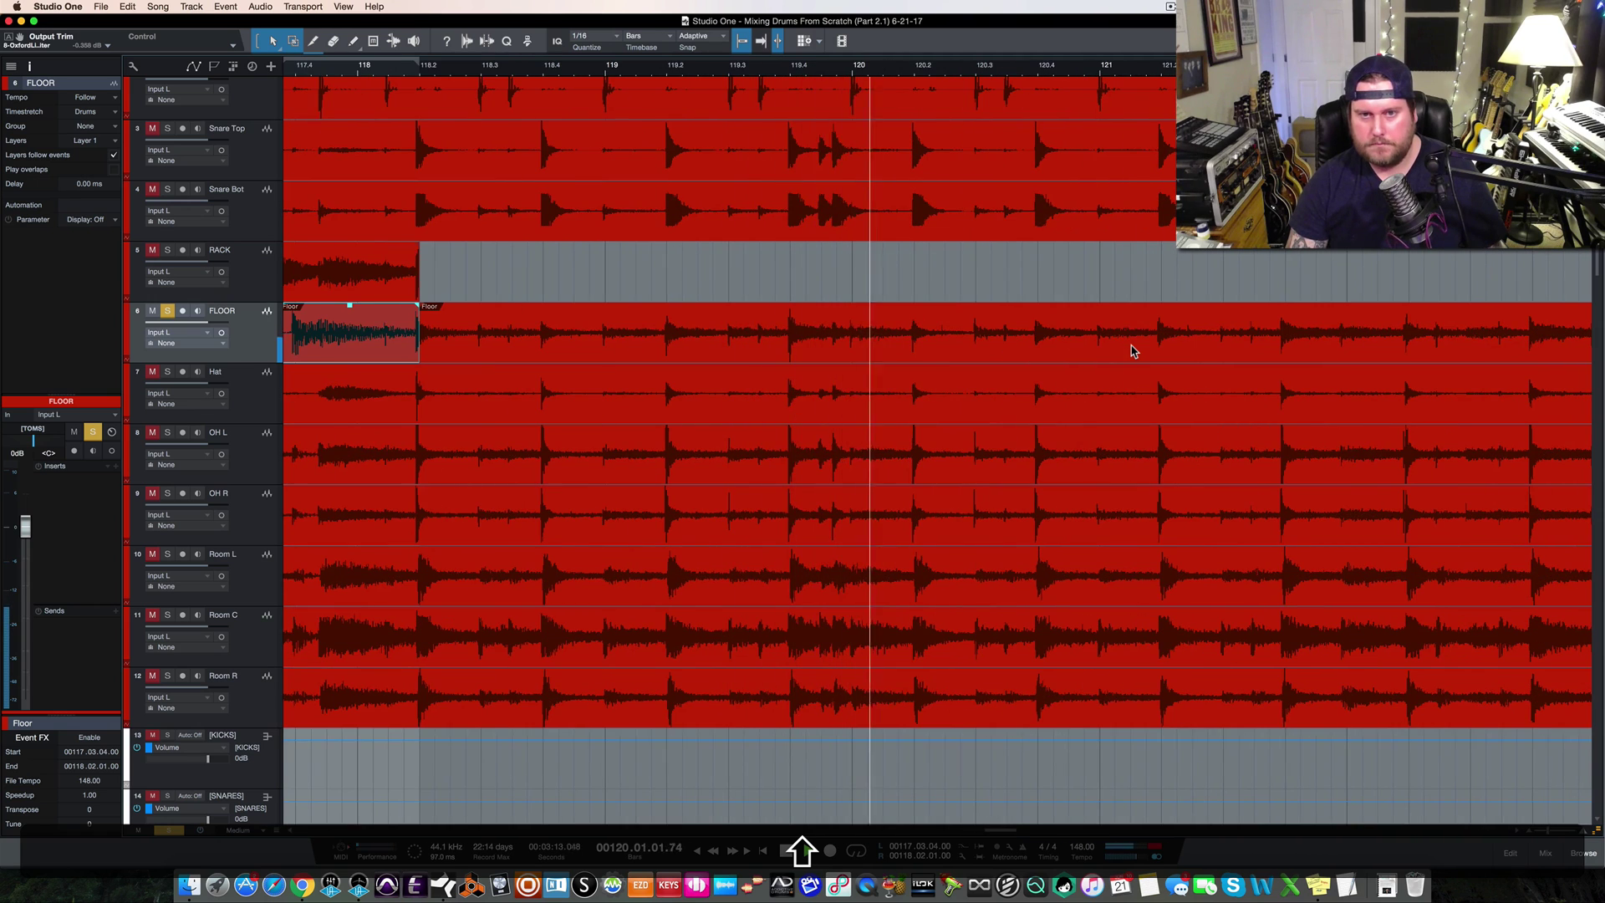
pyautogui.hscroll(3, 1133, 349)
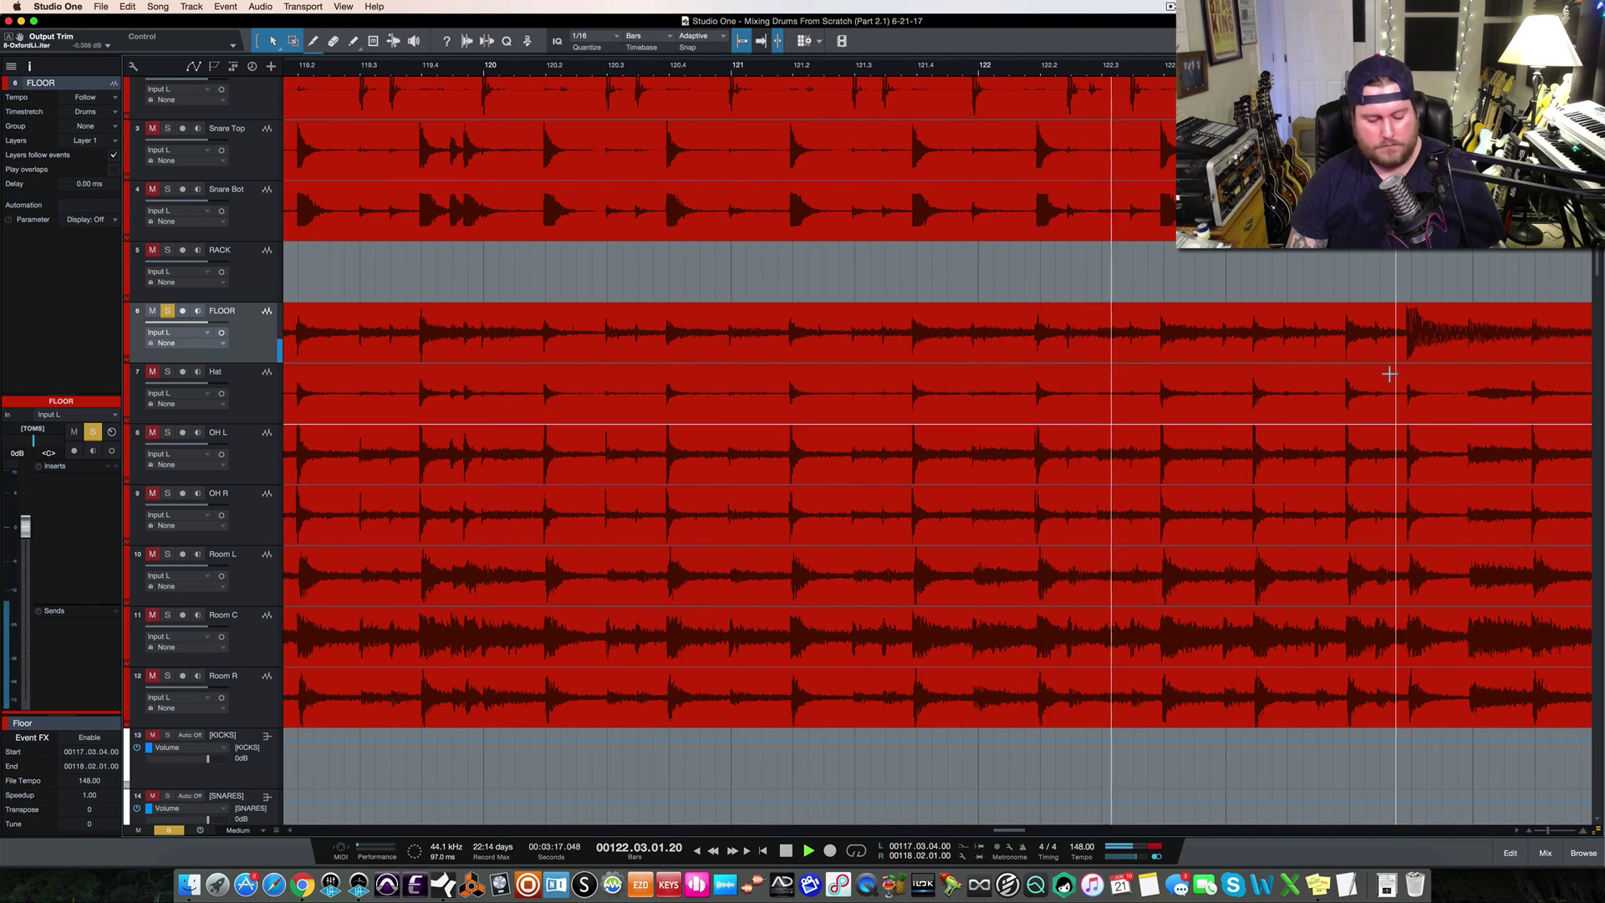
pyautogui.hscroll(4, 1389, 372)
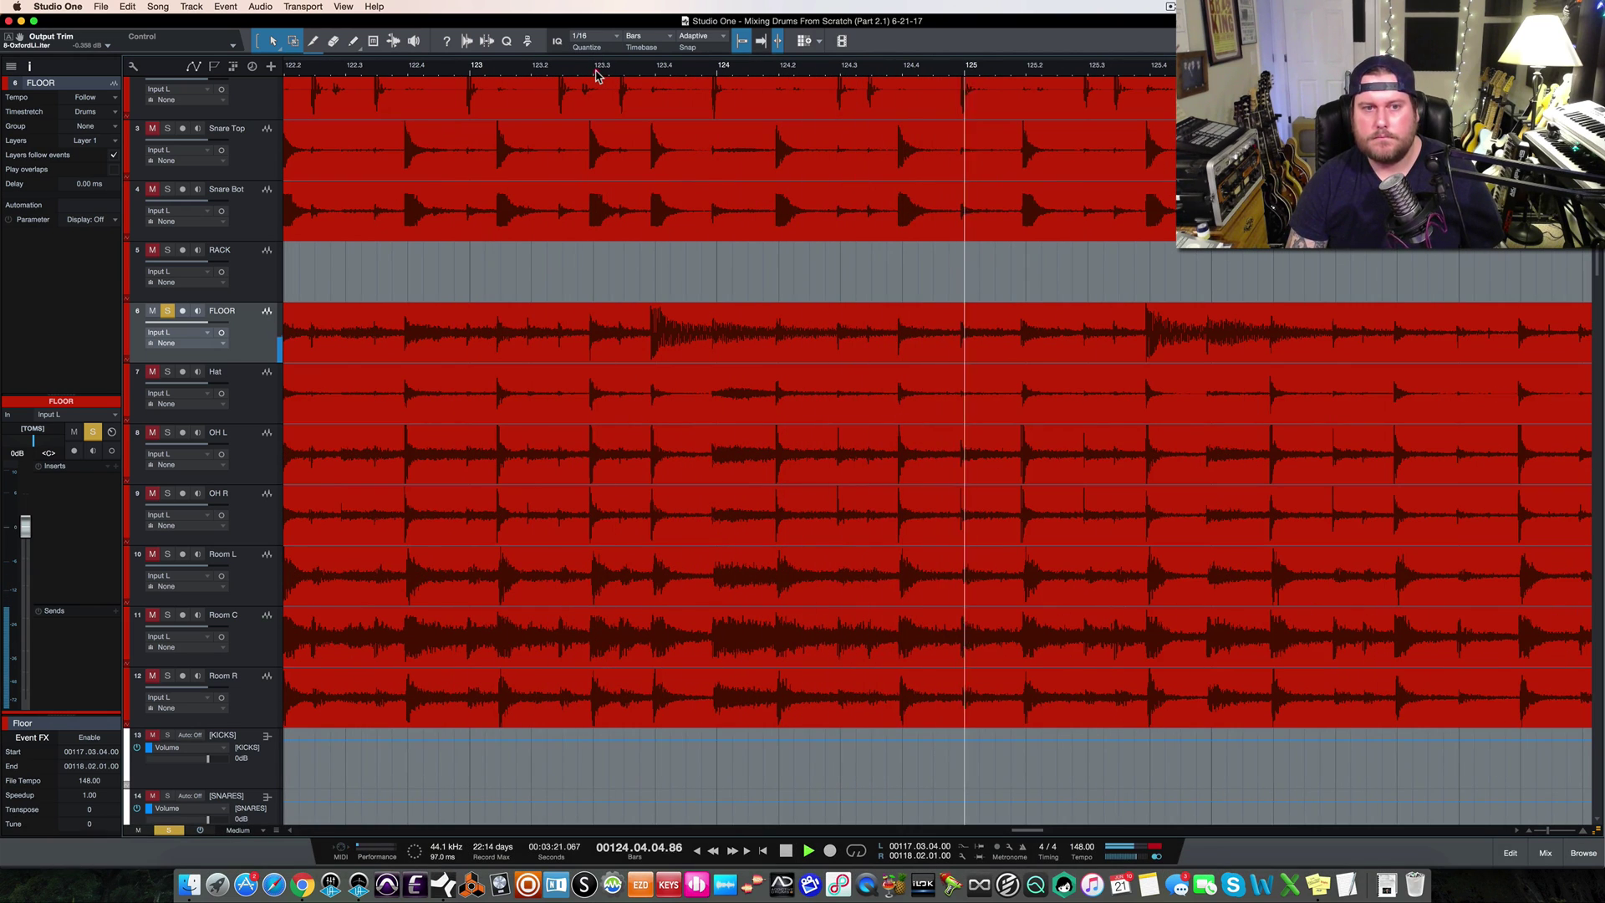
pyautogui.press('space')
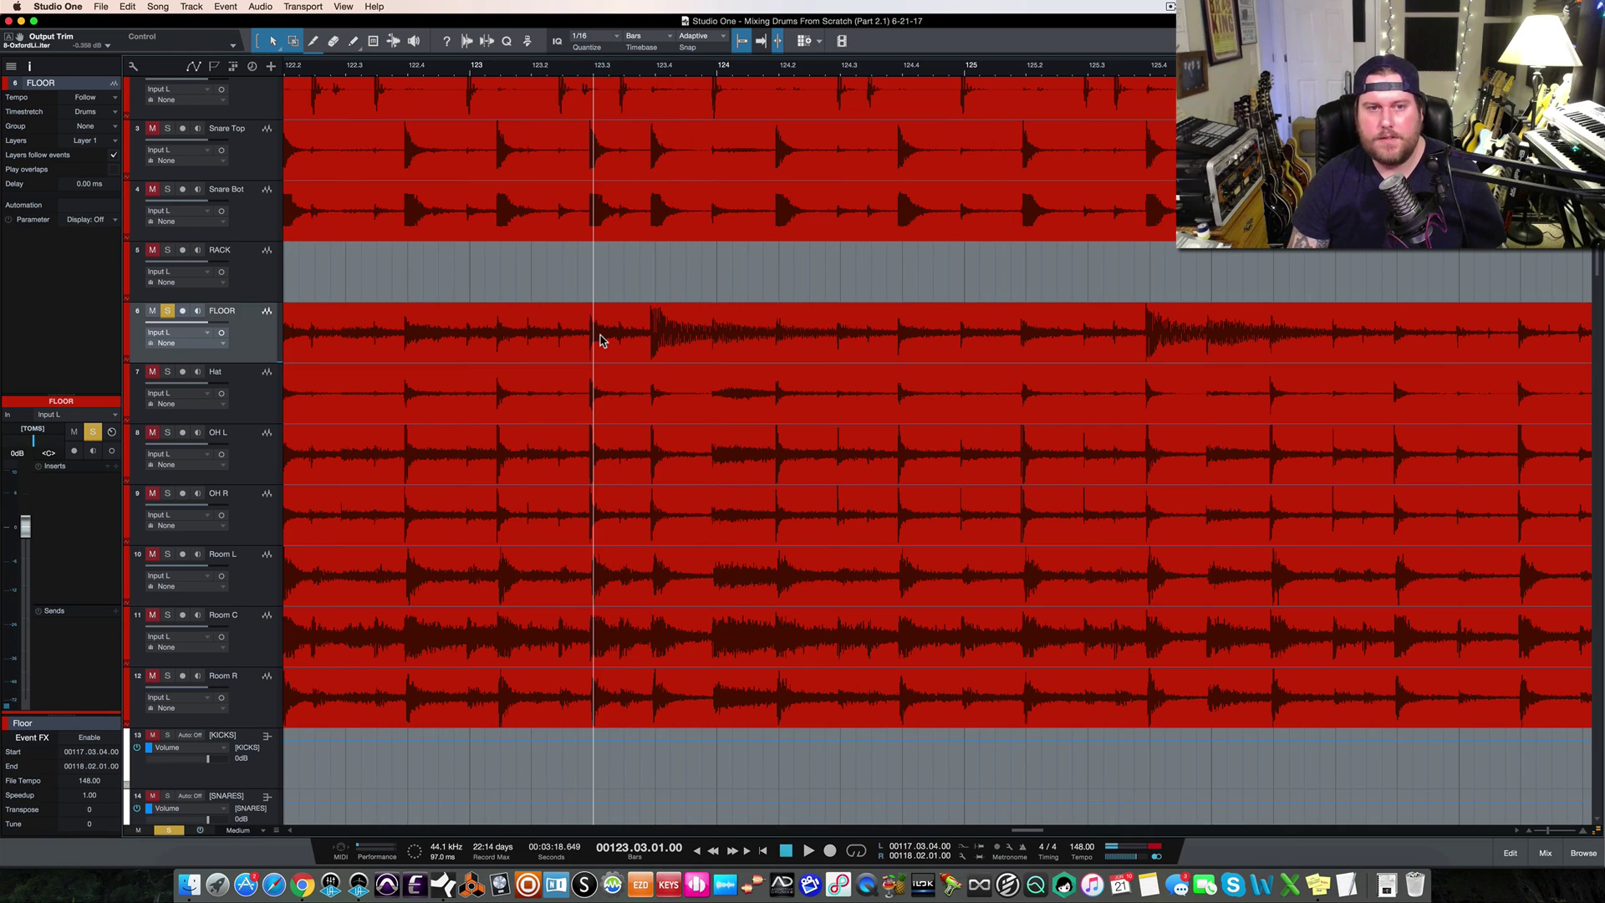
# Split the FLOOR event at 123.03.04, 124.04.01 and 125.03.04, and delete the section between the last two hits
pyautogui.keyDown('super'); pyautogui.click(646, 336); pyautogui.keyUp('super')
pyautogui.keyDown('super'); pyautogui.click(903, 337); pyautogui.keyUp('super')
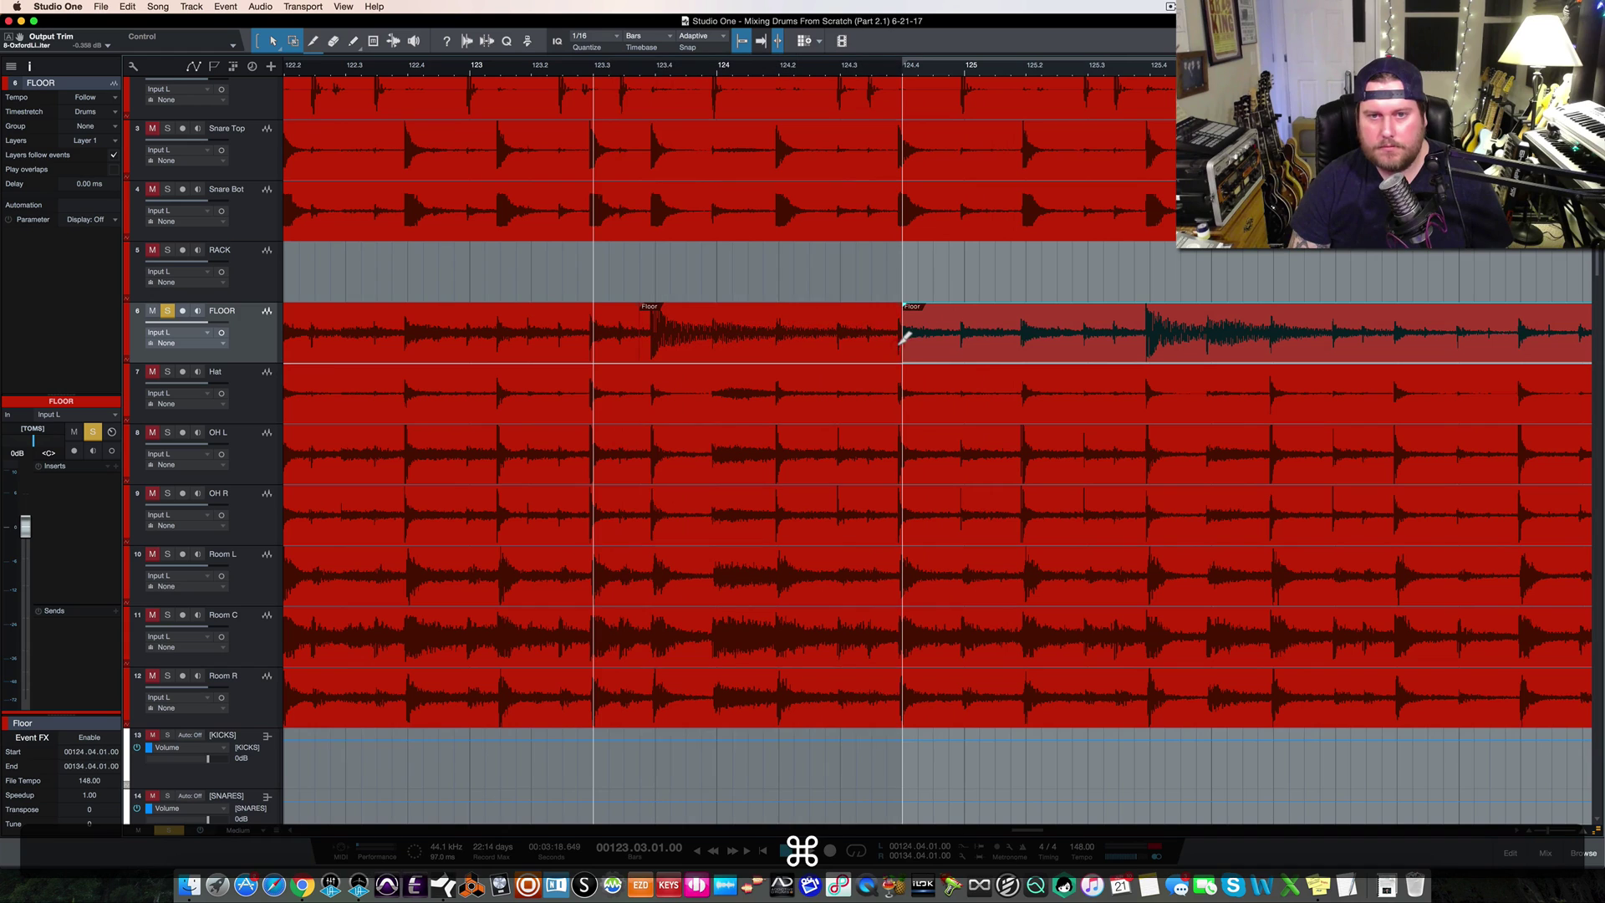
pyautogui.keyDown('super'); pyautogui.click(1134, 331); pyautogui.keyUp('super')
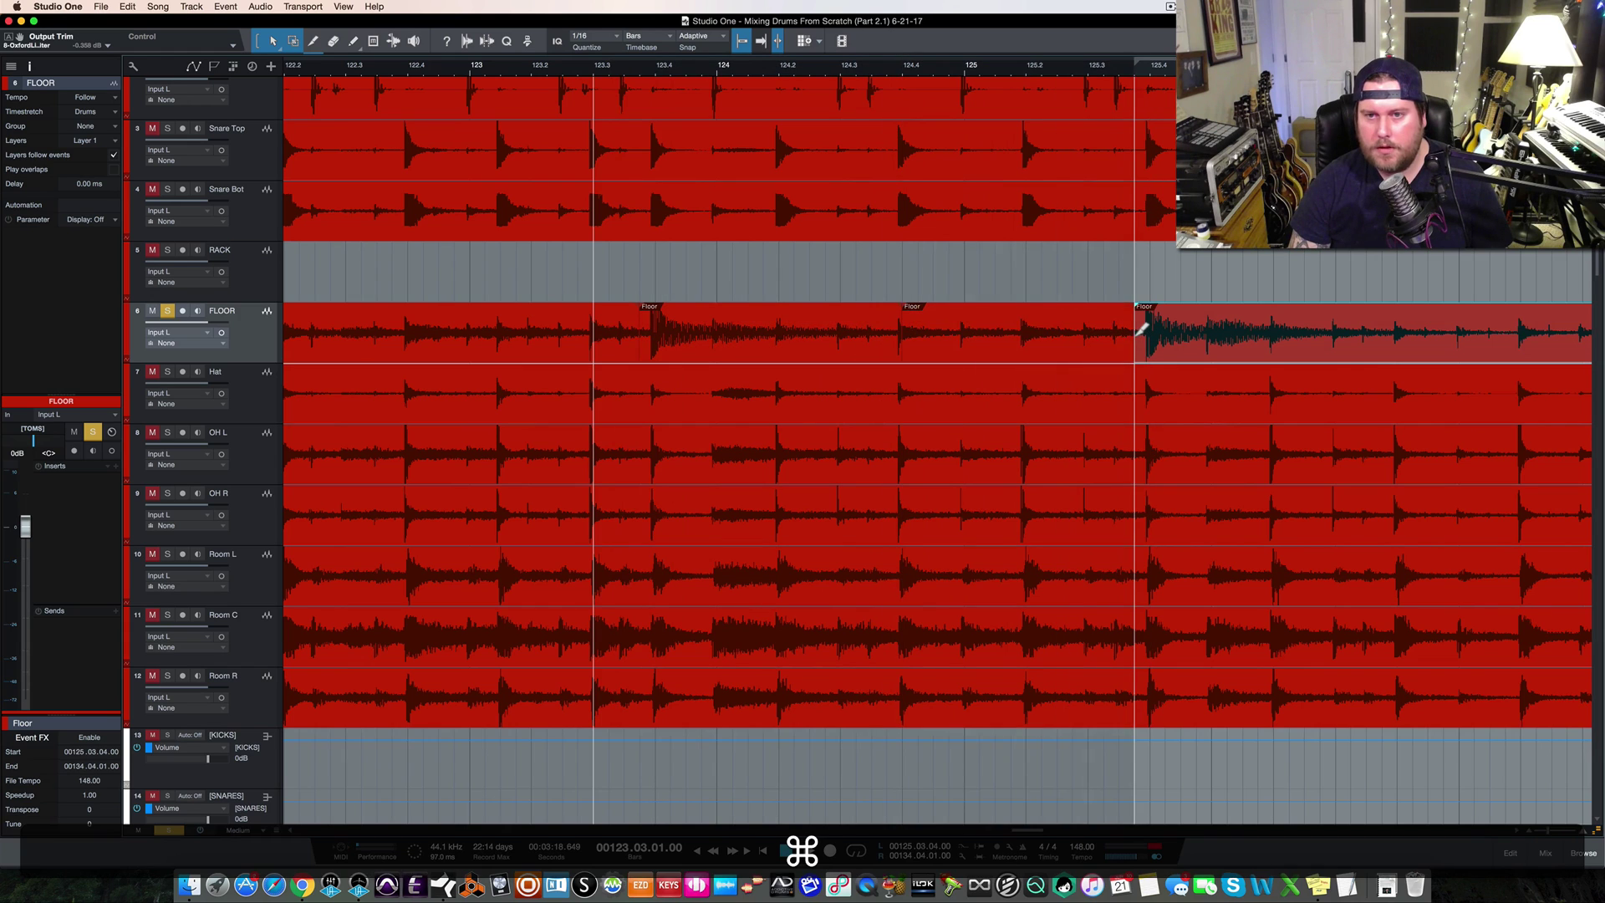
pyautogui.click(1046, 357)
pyautogui.press('BackSpace')
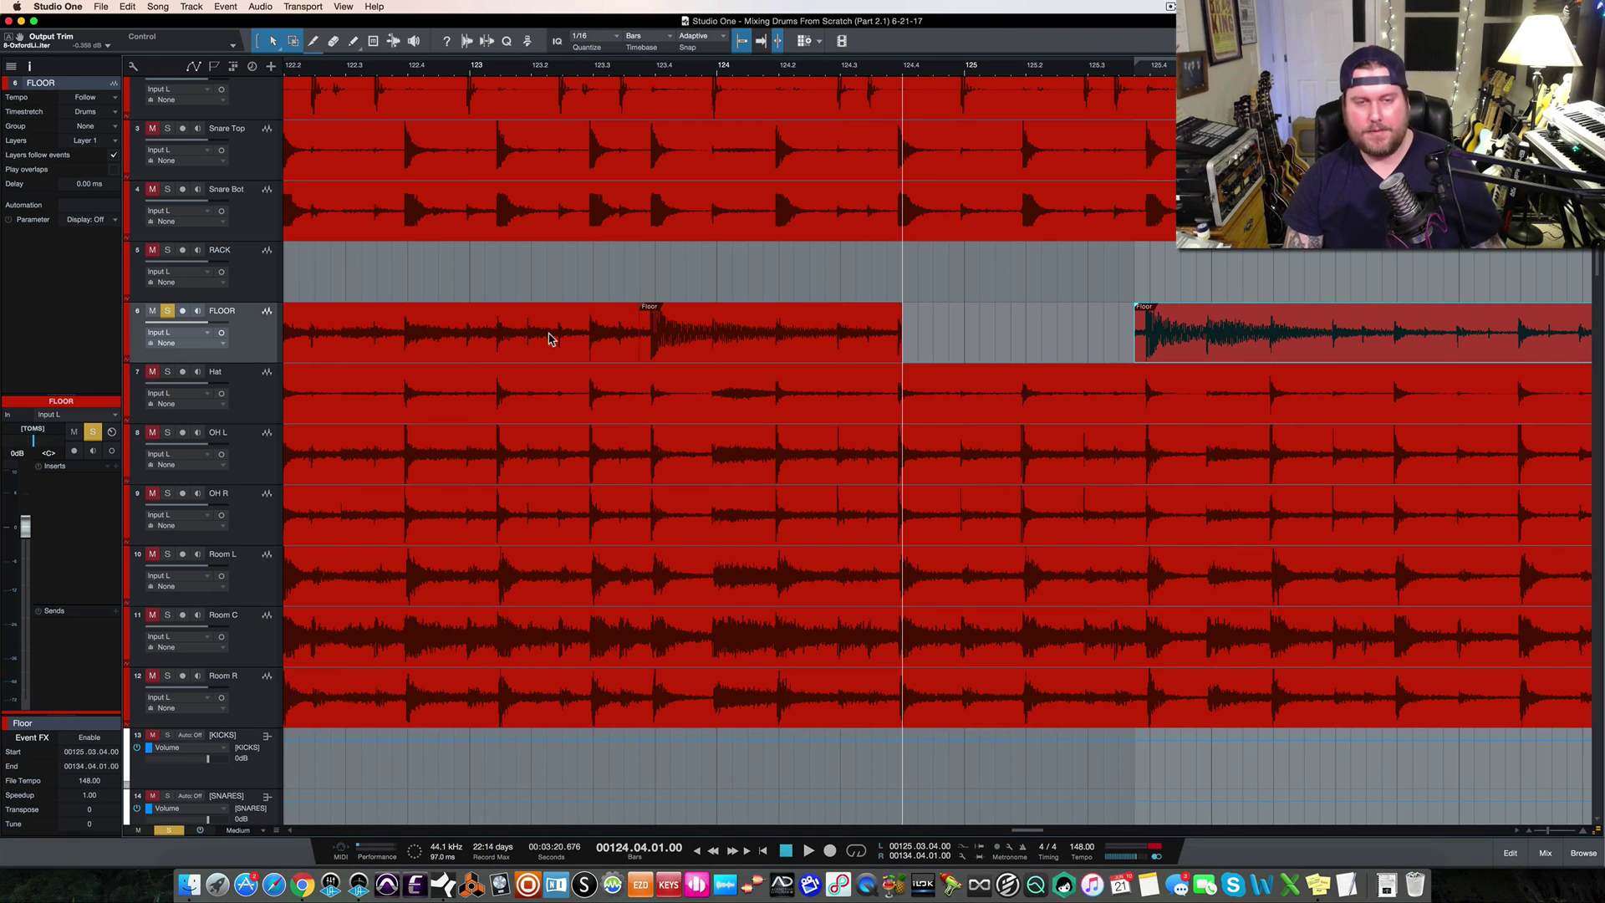
# Delete the FLOOR event between the hit at bar 117 and the hit at bar 123
pyautogui.press('w')
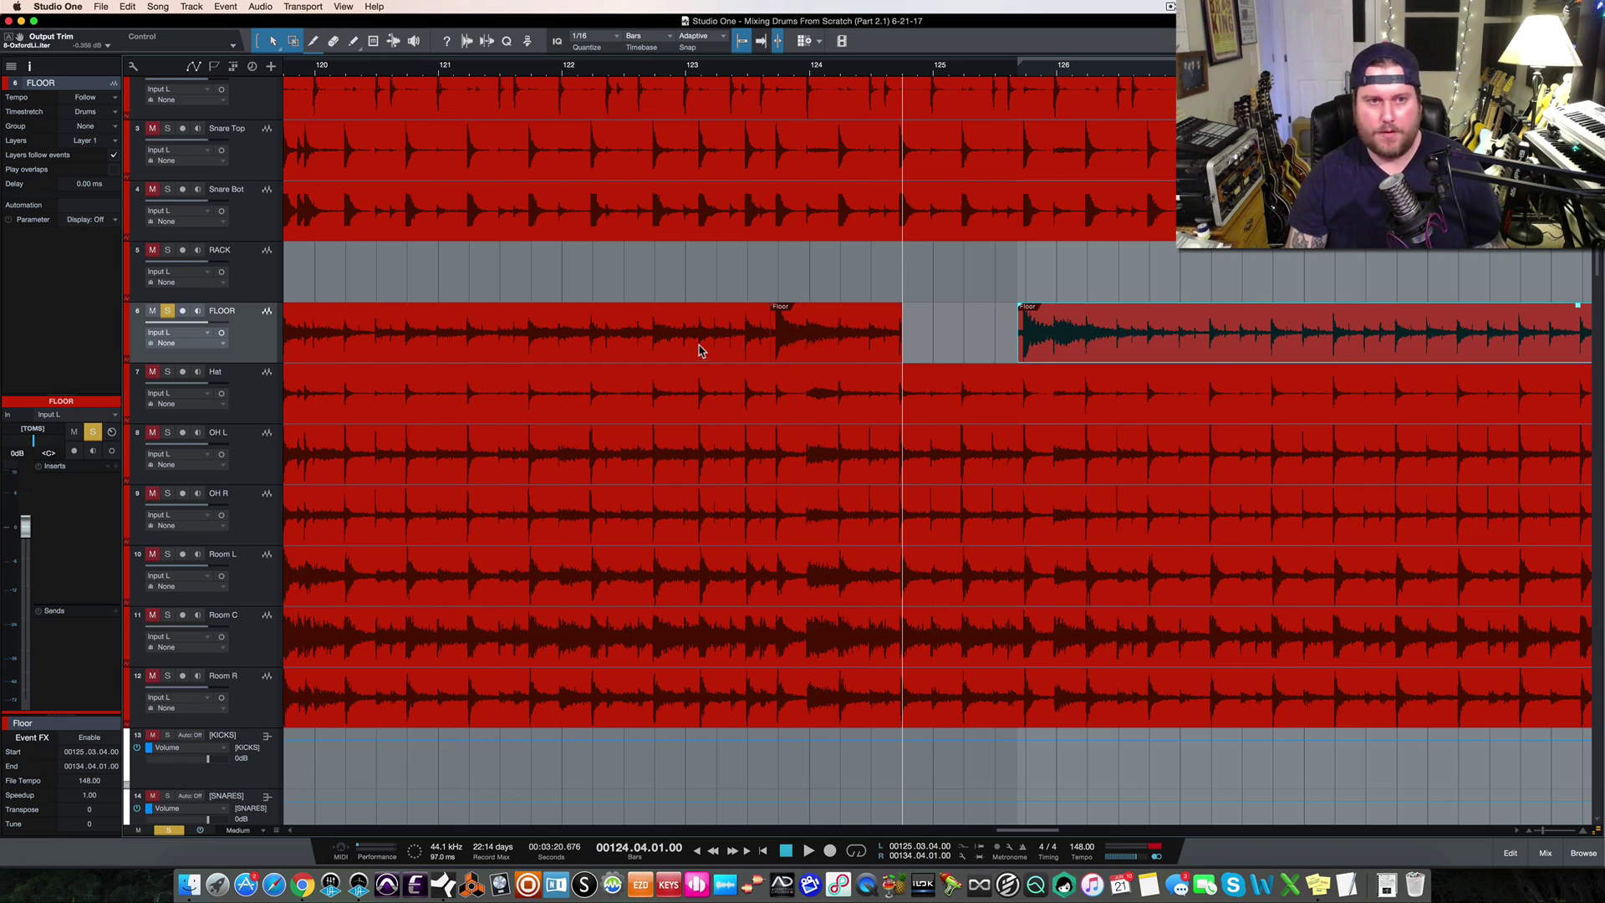
pyautogui.hscroll(-5, 670, 365)
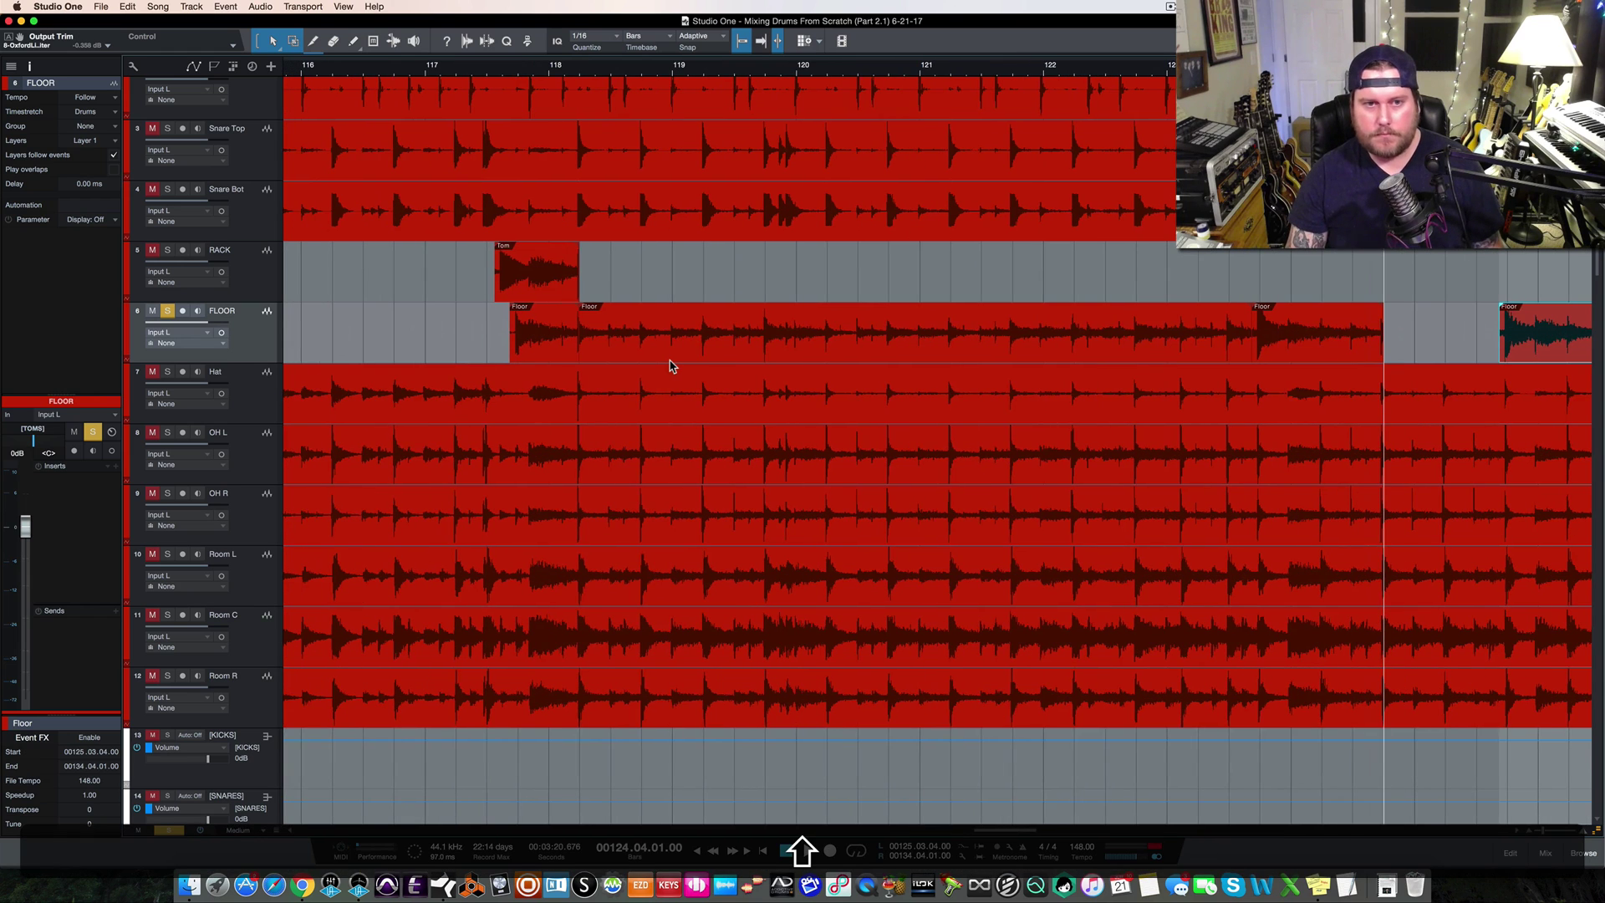
pyautogui.click(709, 347)
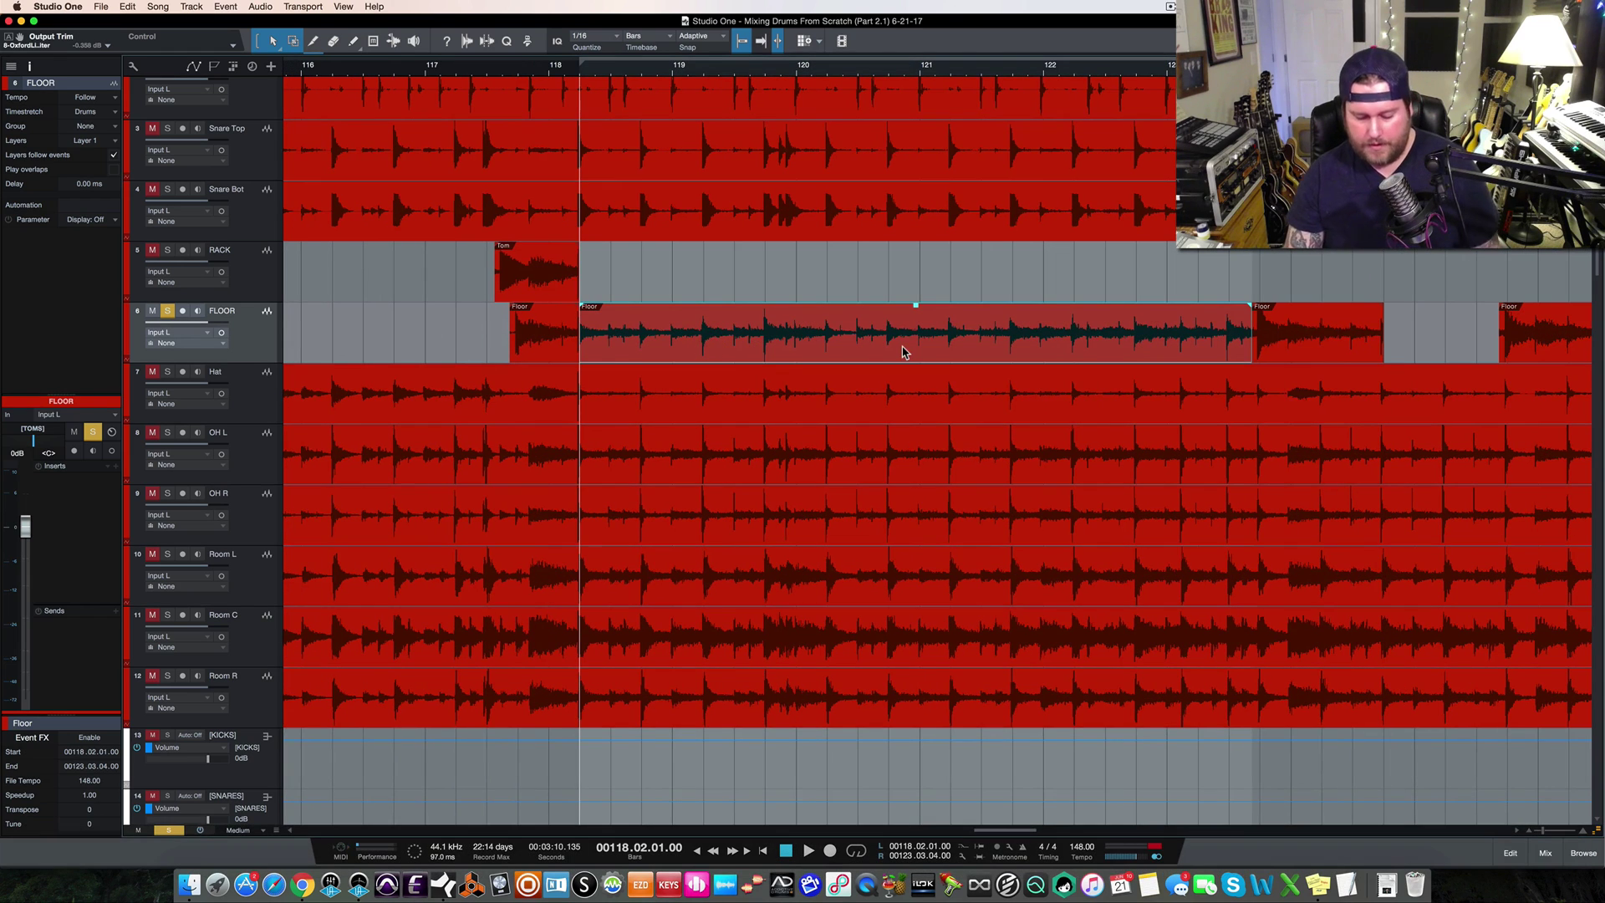
pyautogui.press('BackSpace')
# Play FLOOR from 125.03.01 to the song's end, split it at 126.03.04 and delete everything after the last hit
pyautogui.hscroll(8, 949, 338)
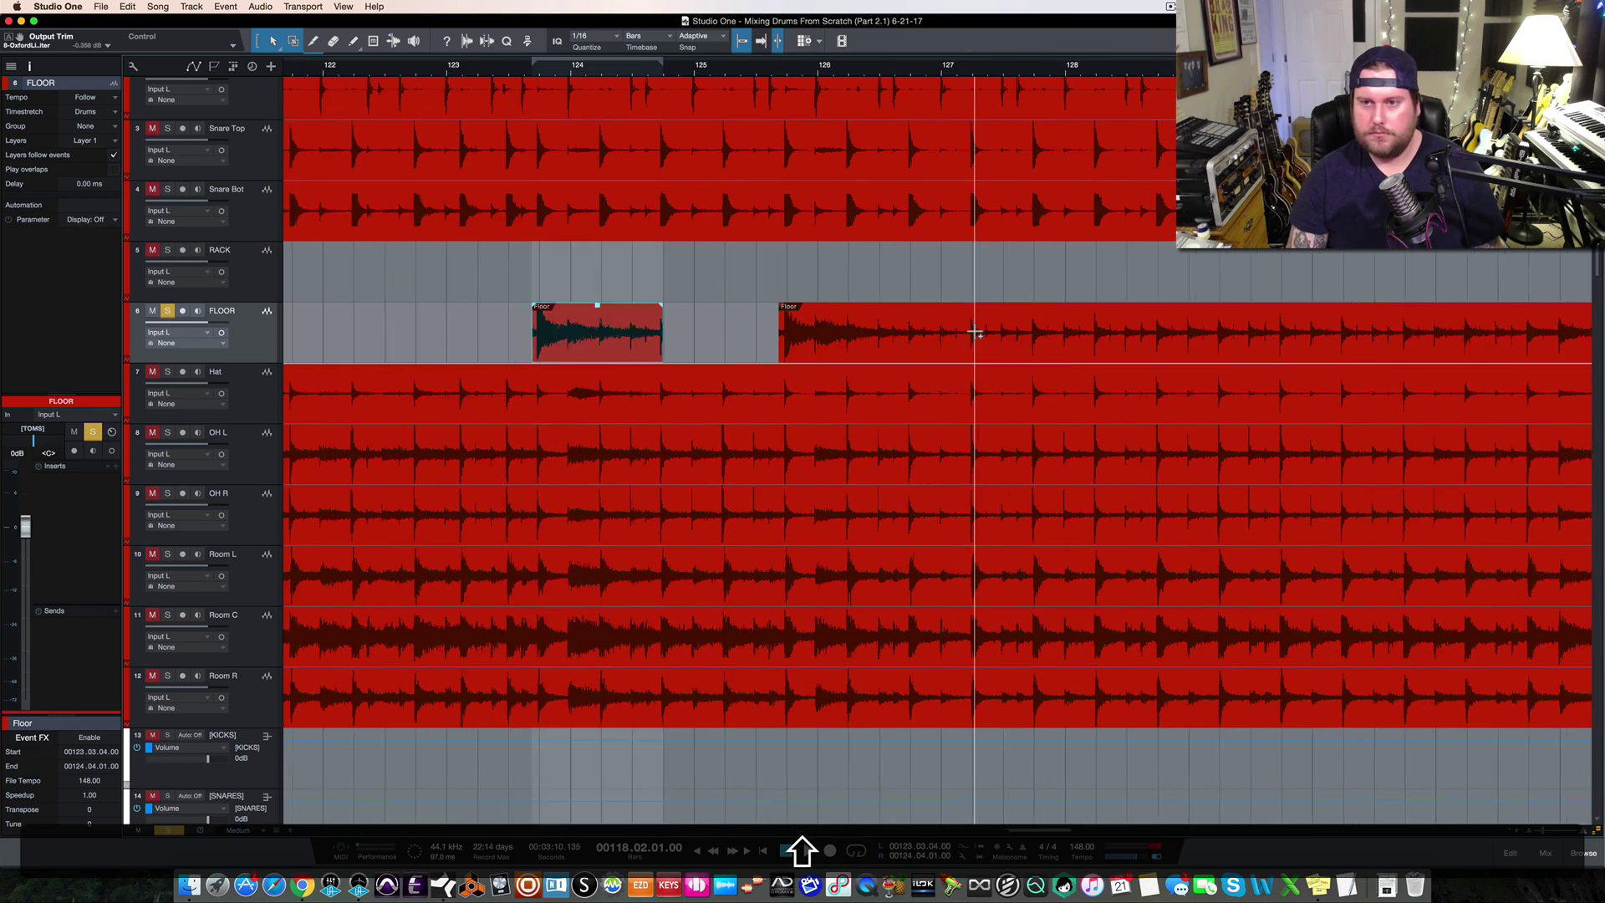
pyautogui.click(578, 73)
pyautogui.press('space')
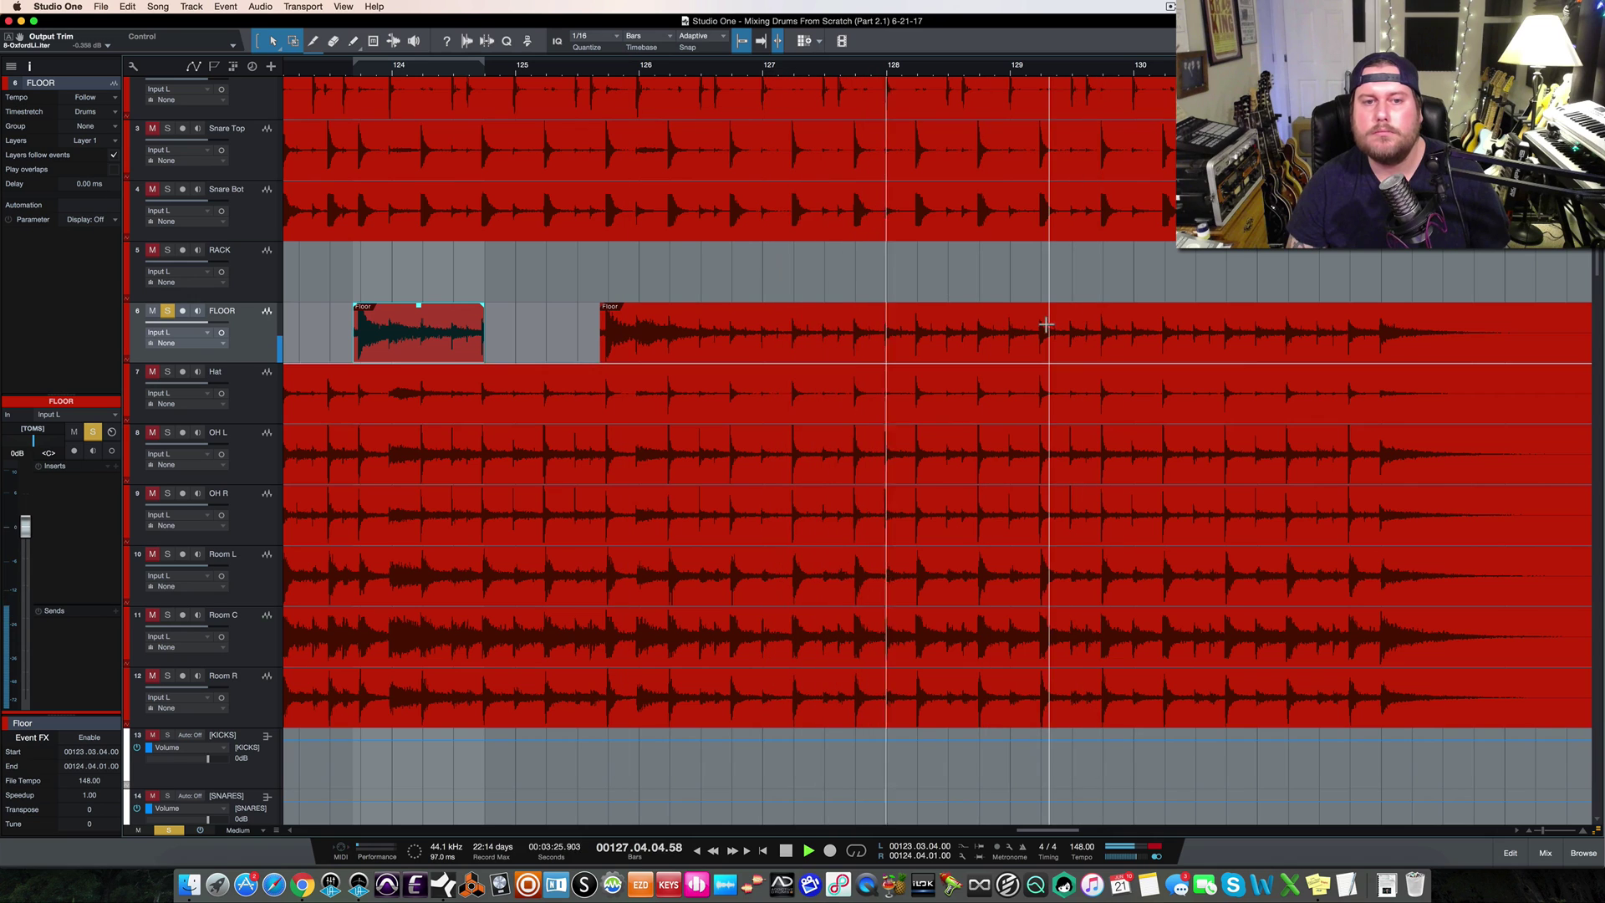
pyautogui.keyDown('super'); pyautogui.click(724, 324); pyautogui.keyUp('super')
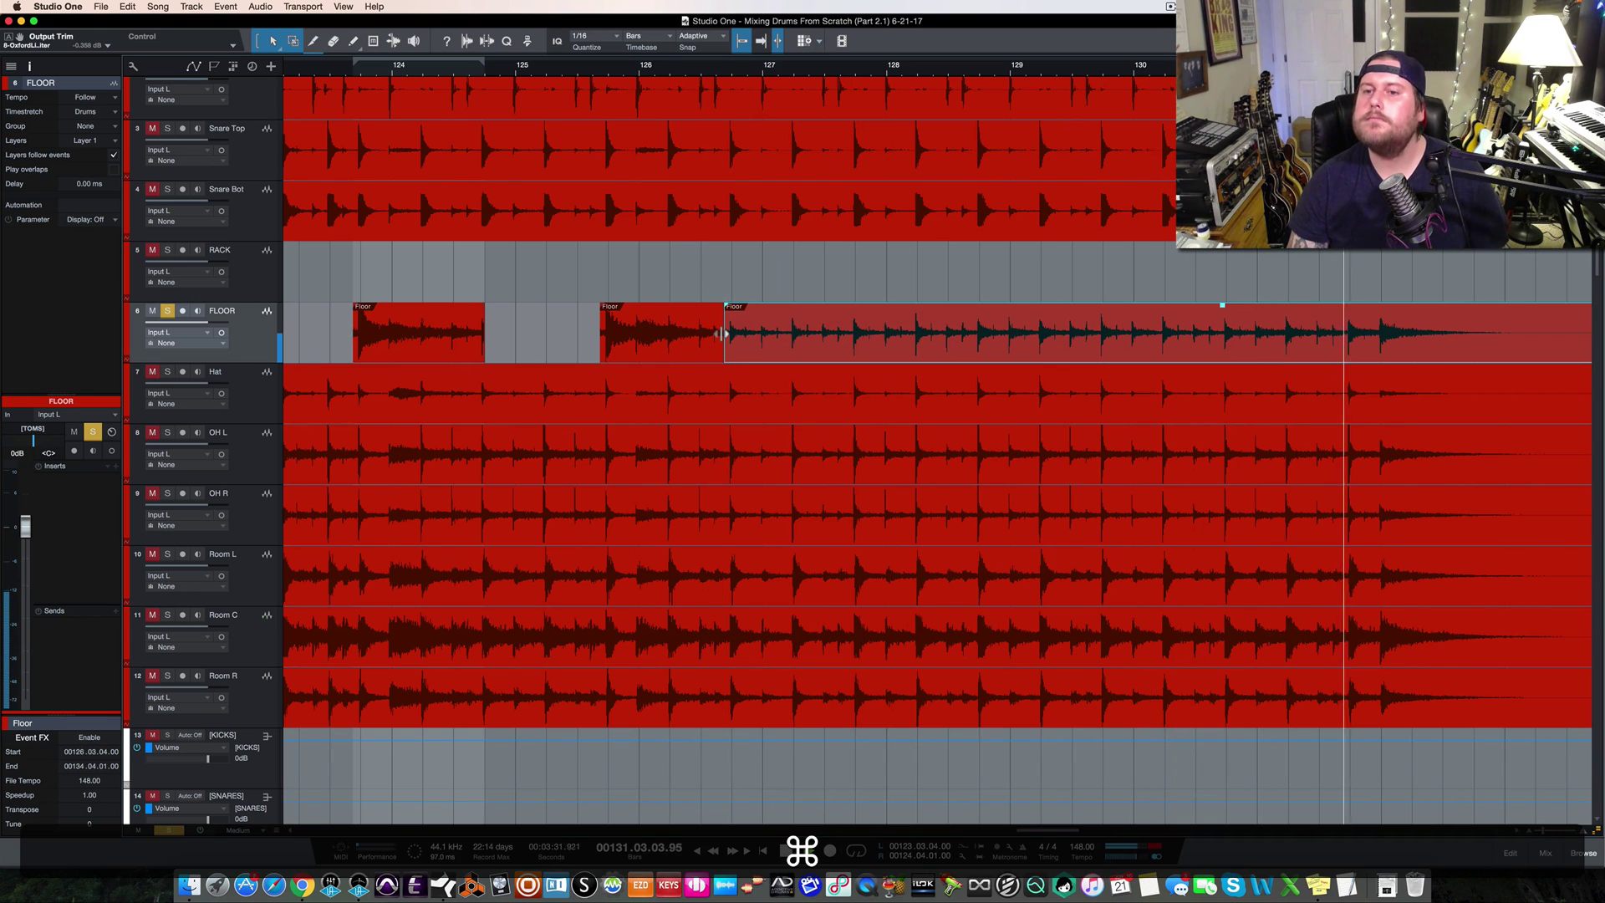
pyautogui.press('space')
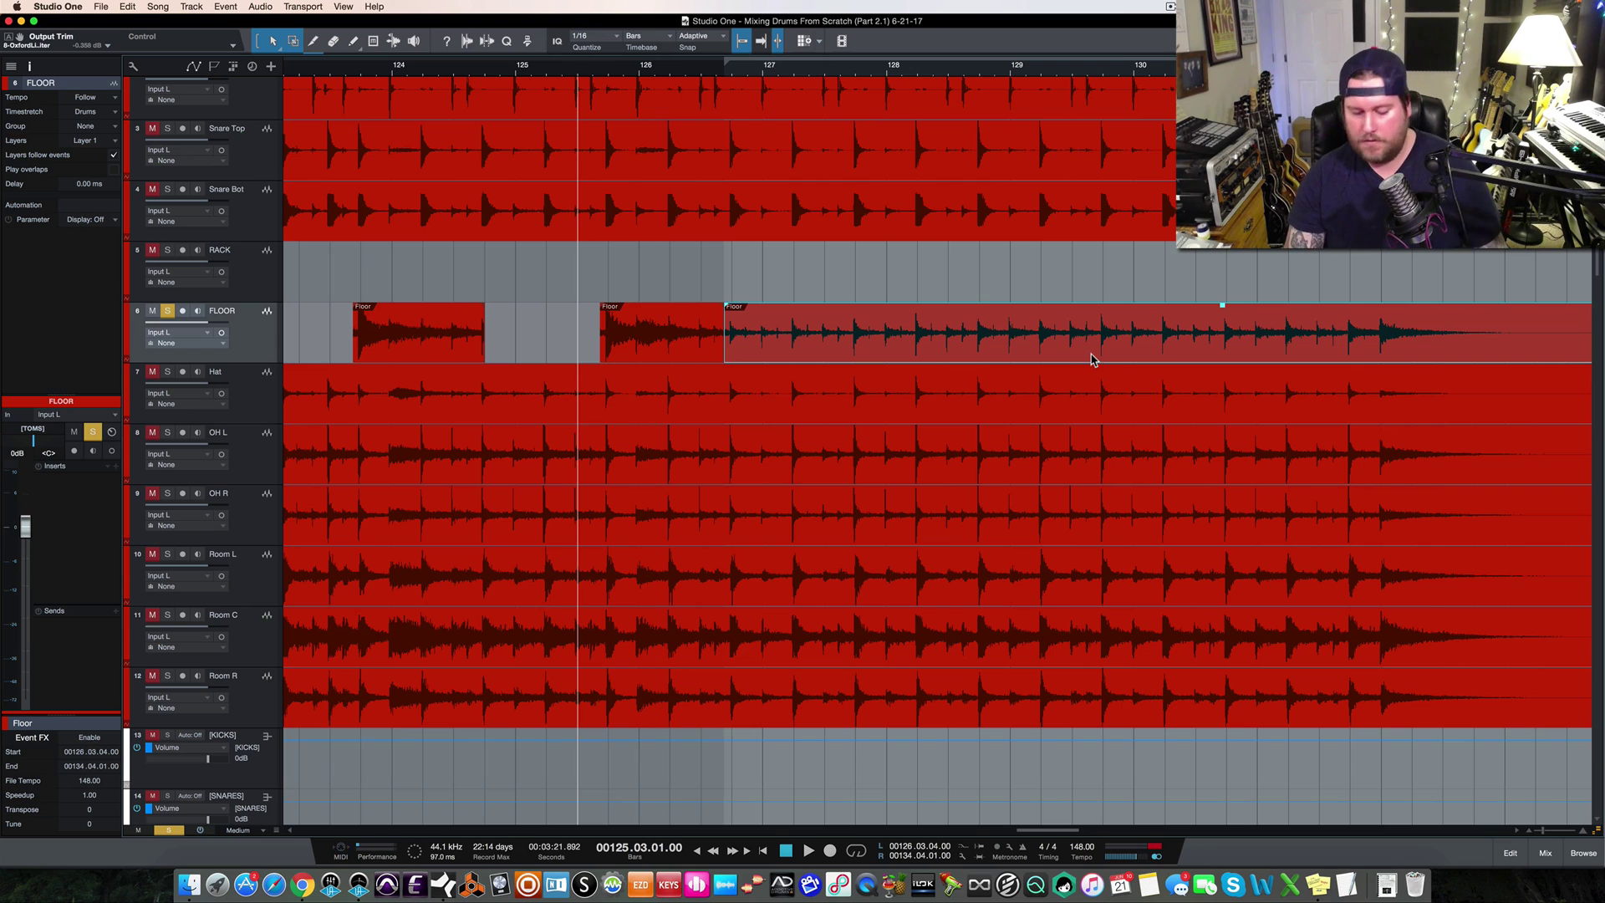
pyautogui.press('BackSpace')
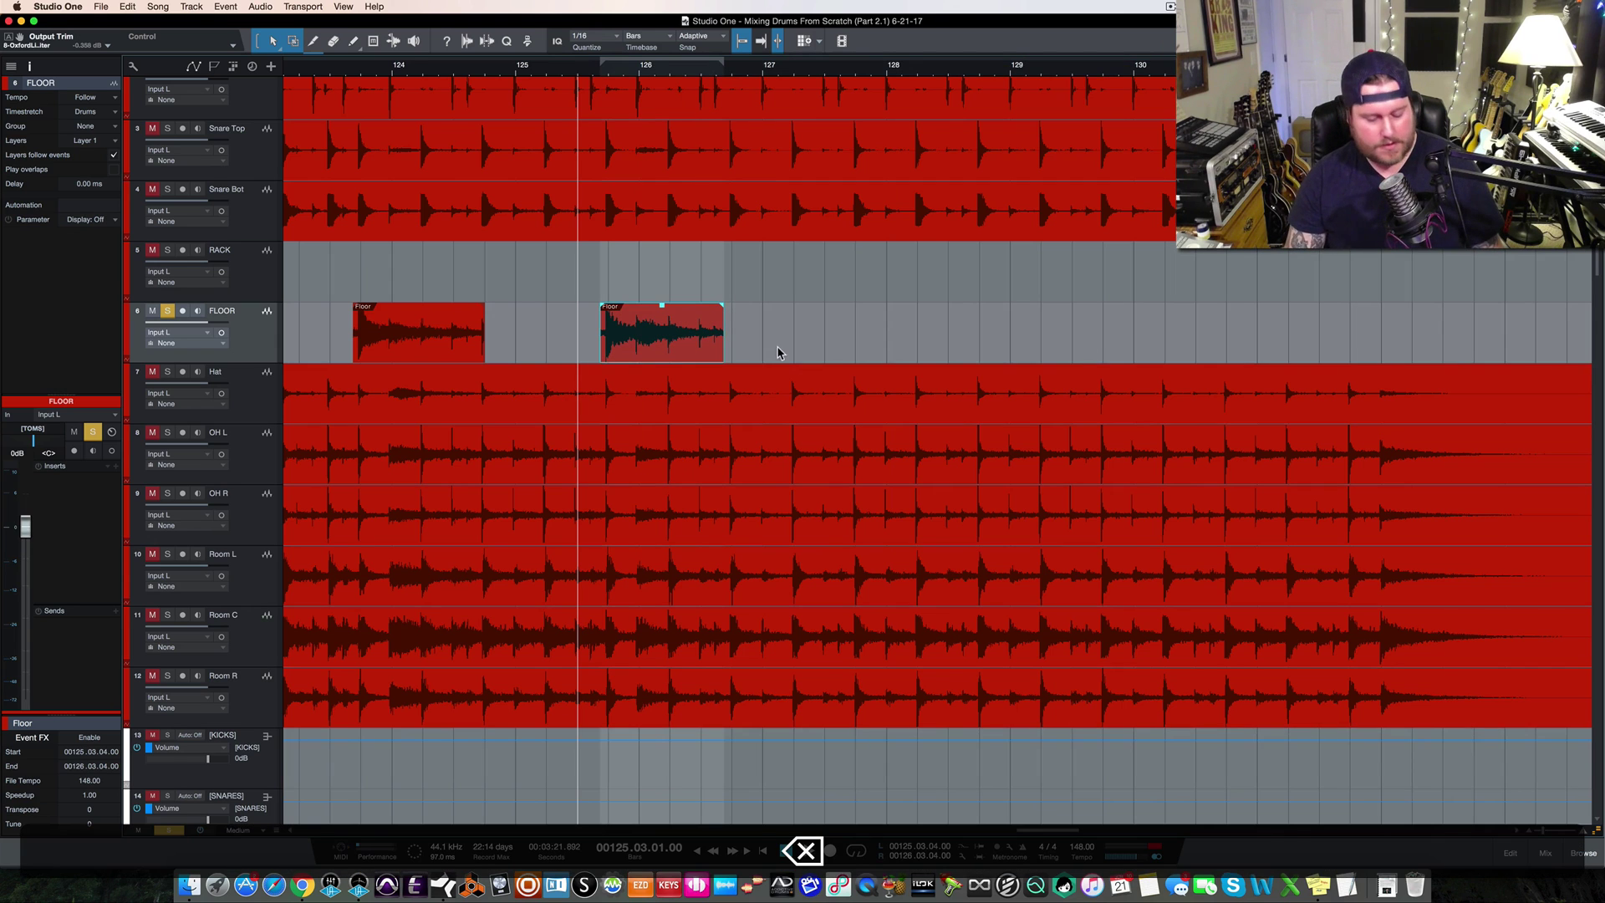
# Review the trimmed RACK and FLOOR tracks along the whole song to check which tom hits are kept
pyautogui.hscroll(-10, 777, 352)
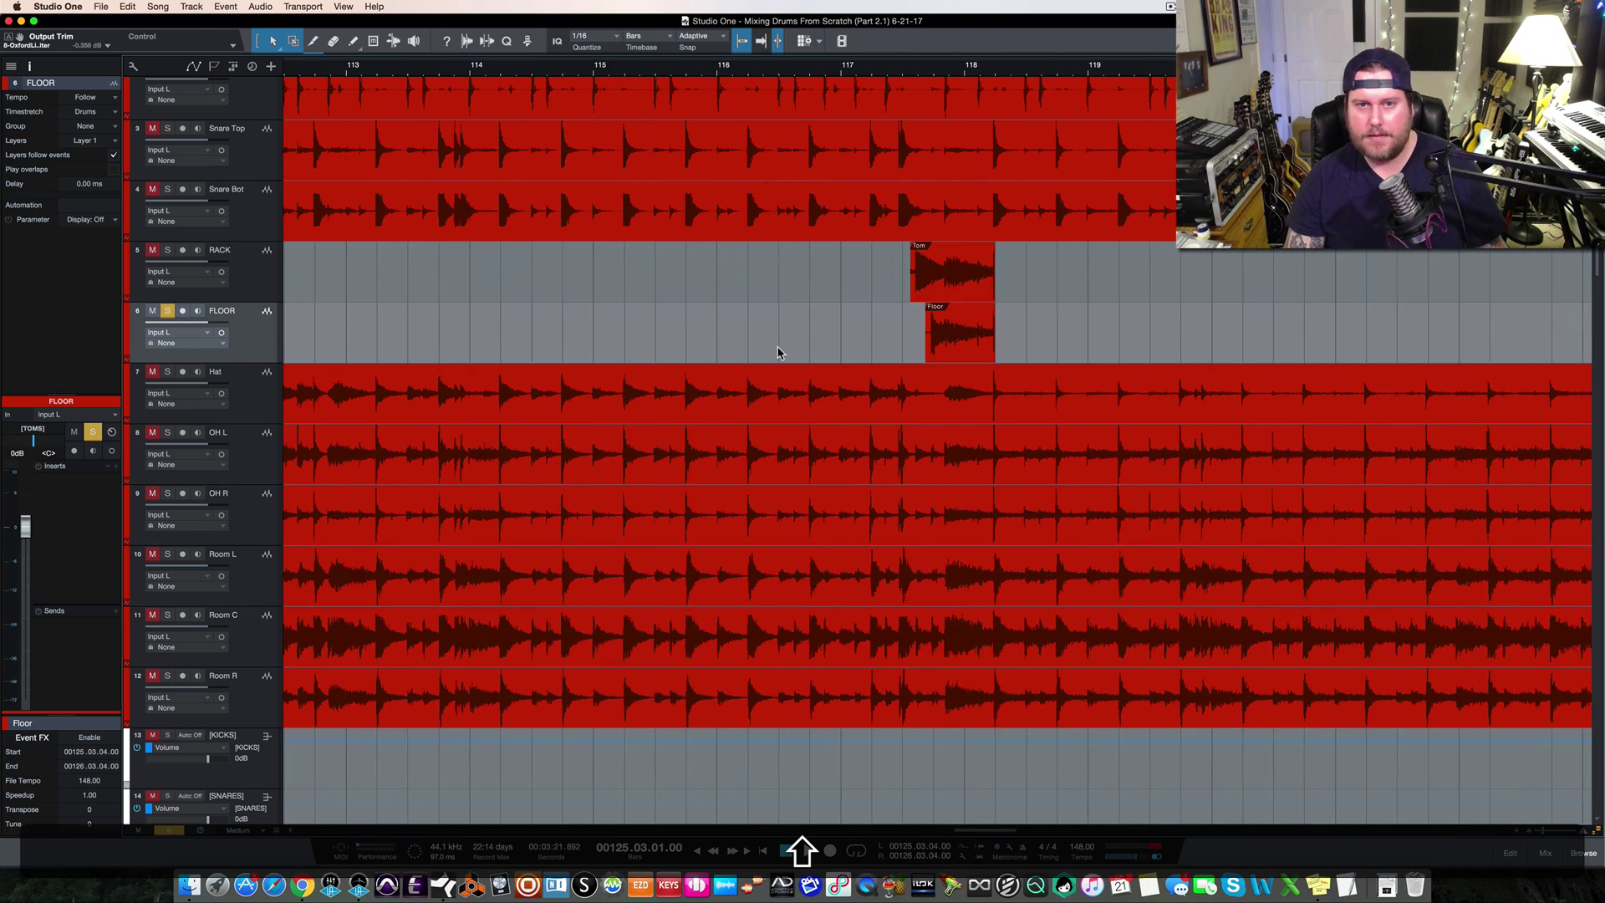
pyautogui.hscroll(-6, 788, 245)
pyautogui.press('w')
pyautogui.press('w')
pyautogui.press('w')
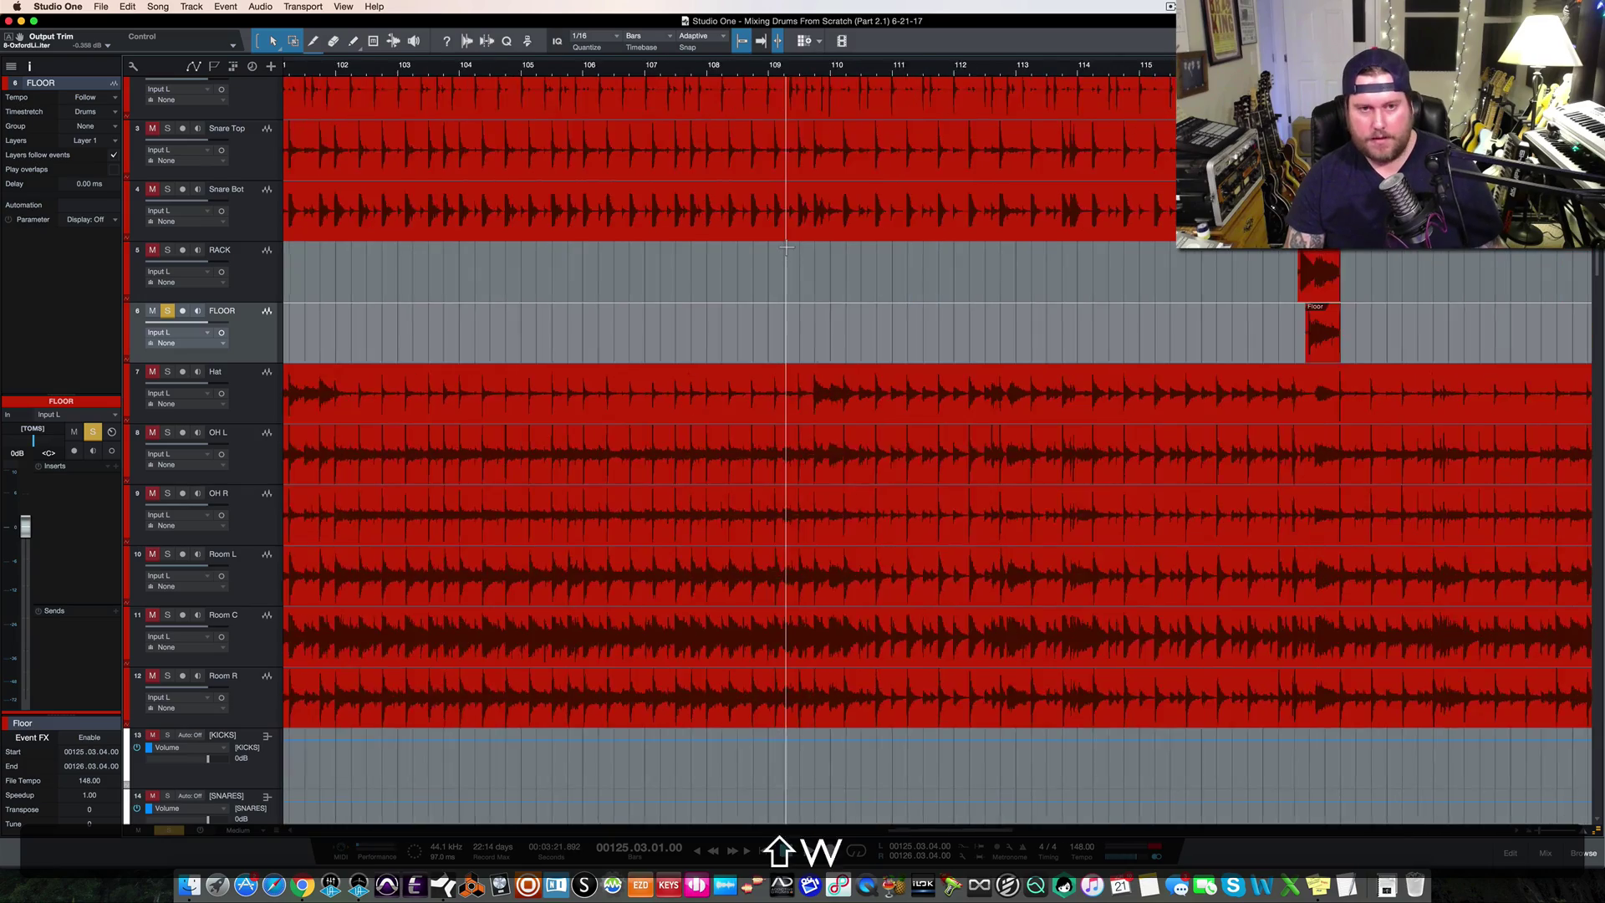
pyautogui.hscroll(-12, 862, 330)
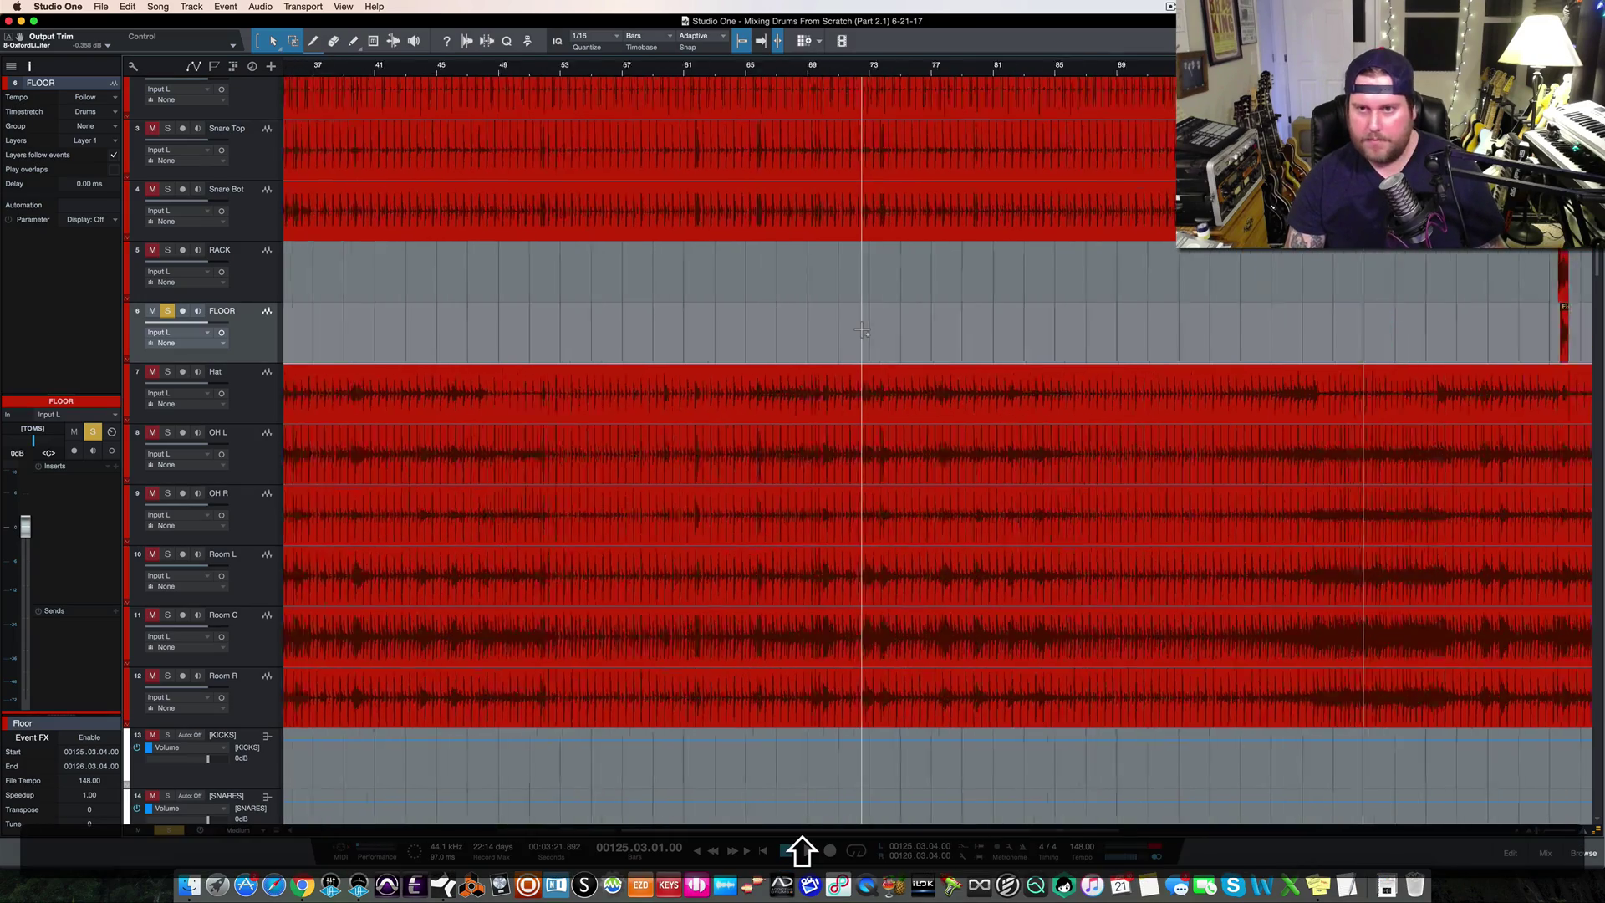
pyautogui.hscroll(20, 862, 330)
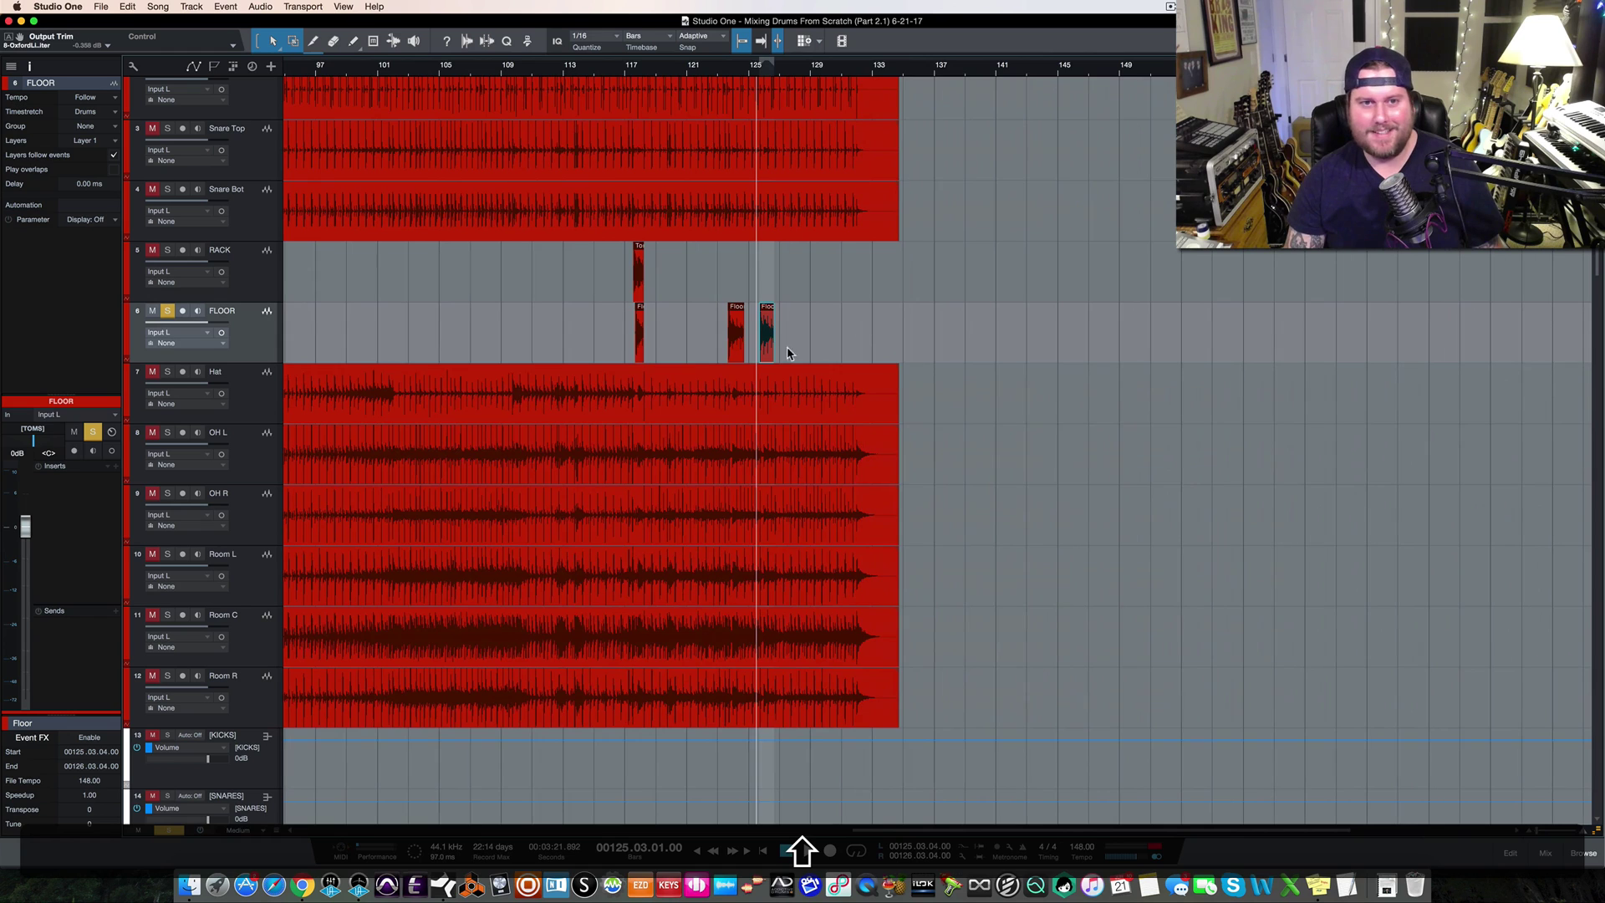
pyautogui.scroll(5, 623, 83)
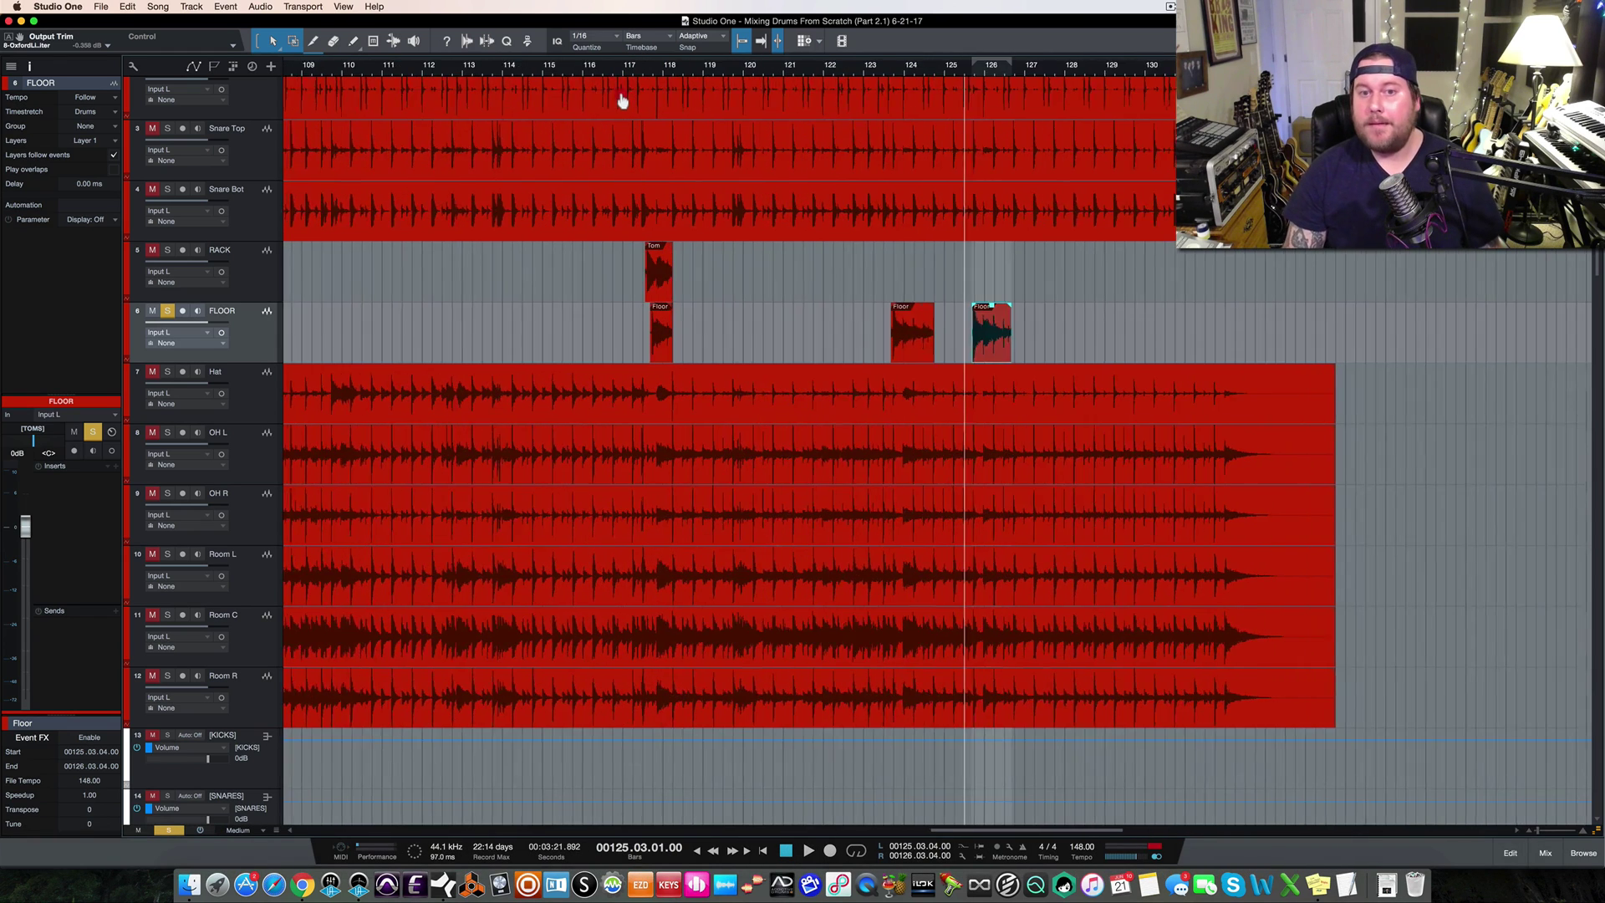
pyautogui.scroll(1, 623, 102)
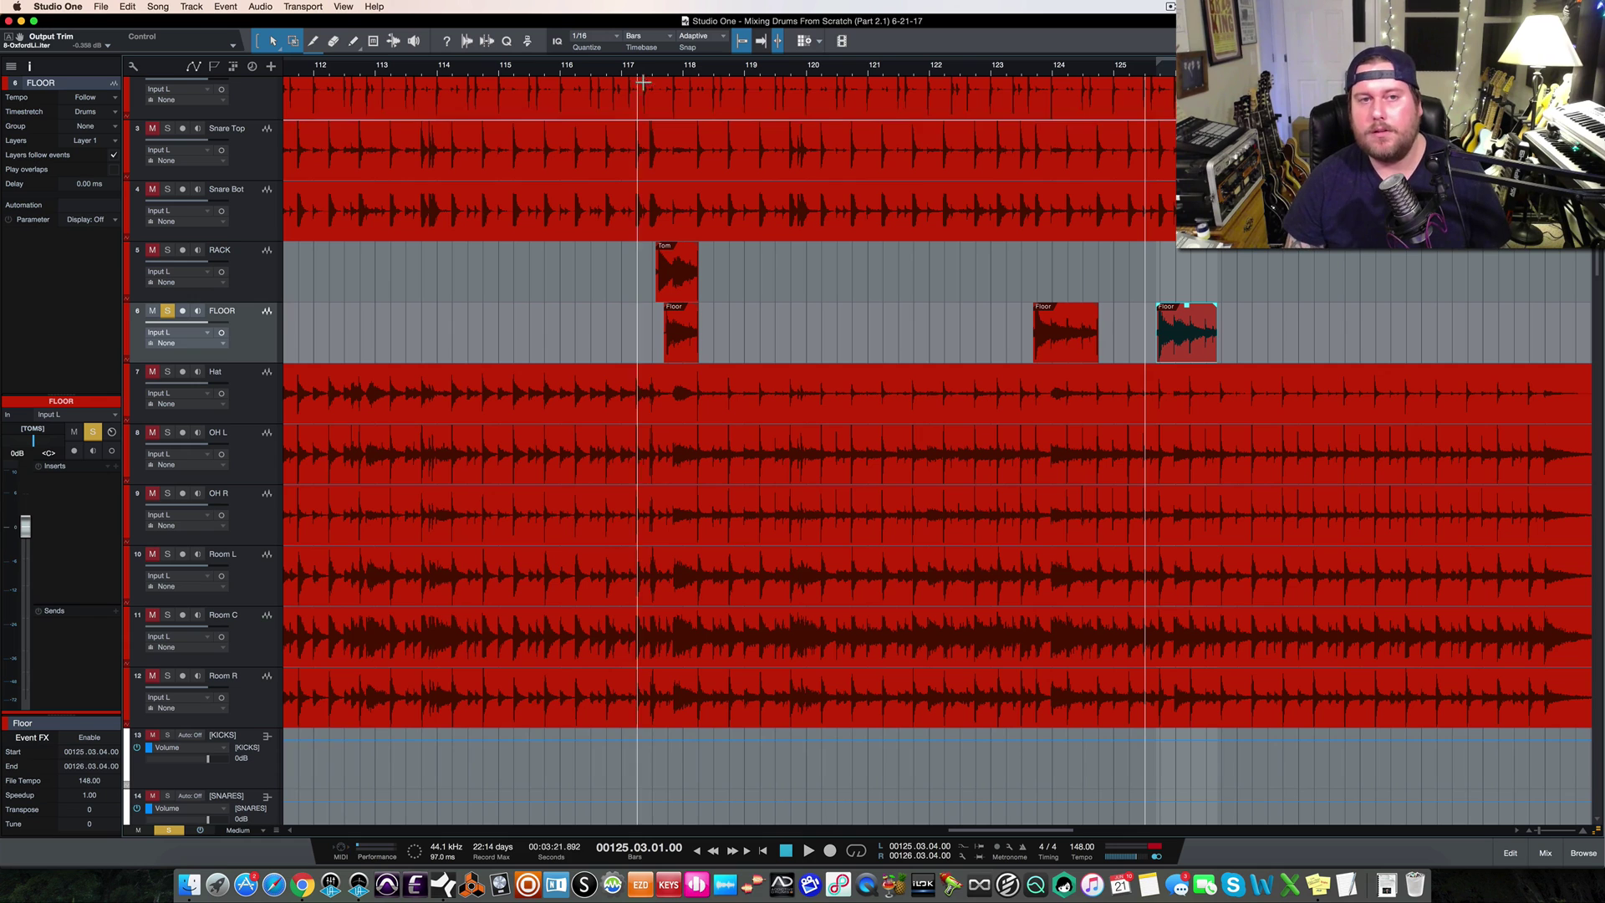
# Solo RACK together with FLOOR and audition the trimmed tom hits twice from 117.02.02
pyautogui.moveTo(655, 70); pyautogui.dragTo(648, 86)
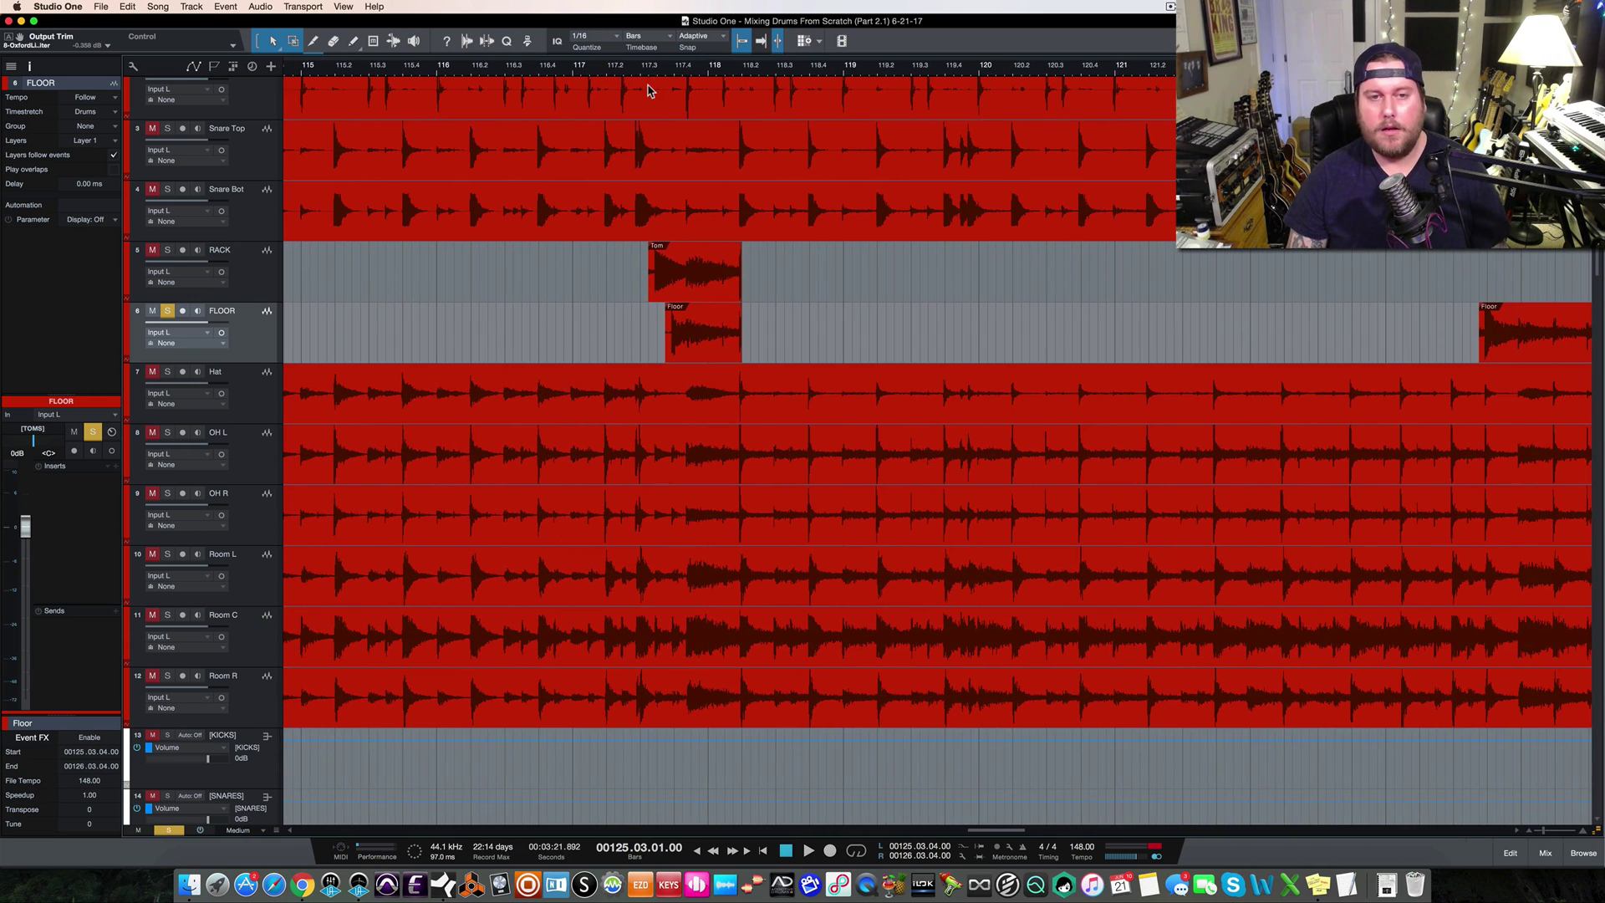
pyautogui.click(167, 250)
pyautogui.press('space')
pyautogui.click(618, 66)
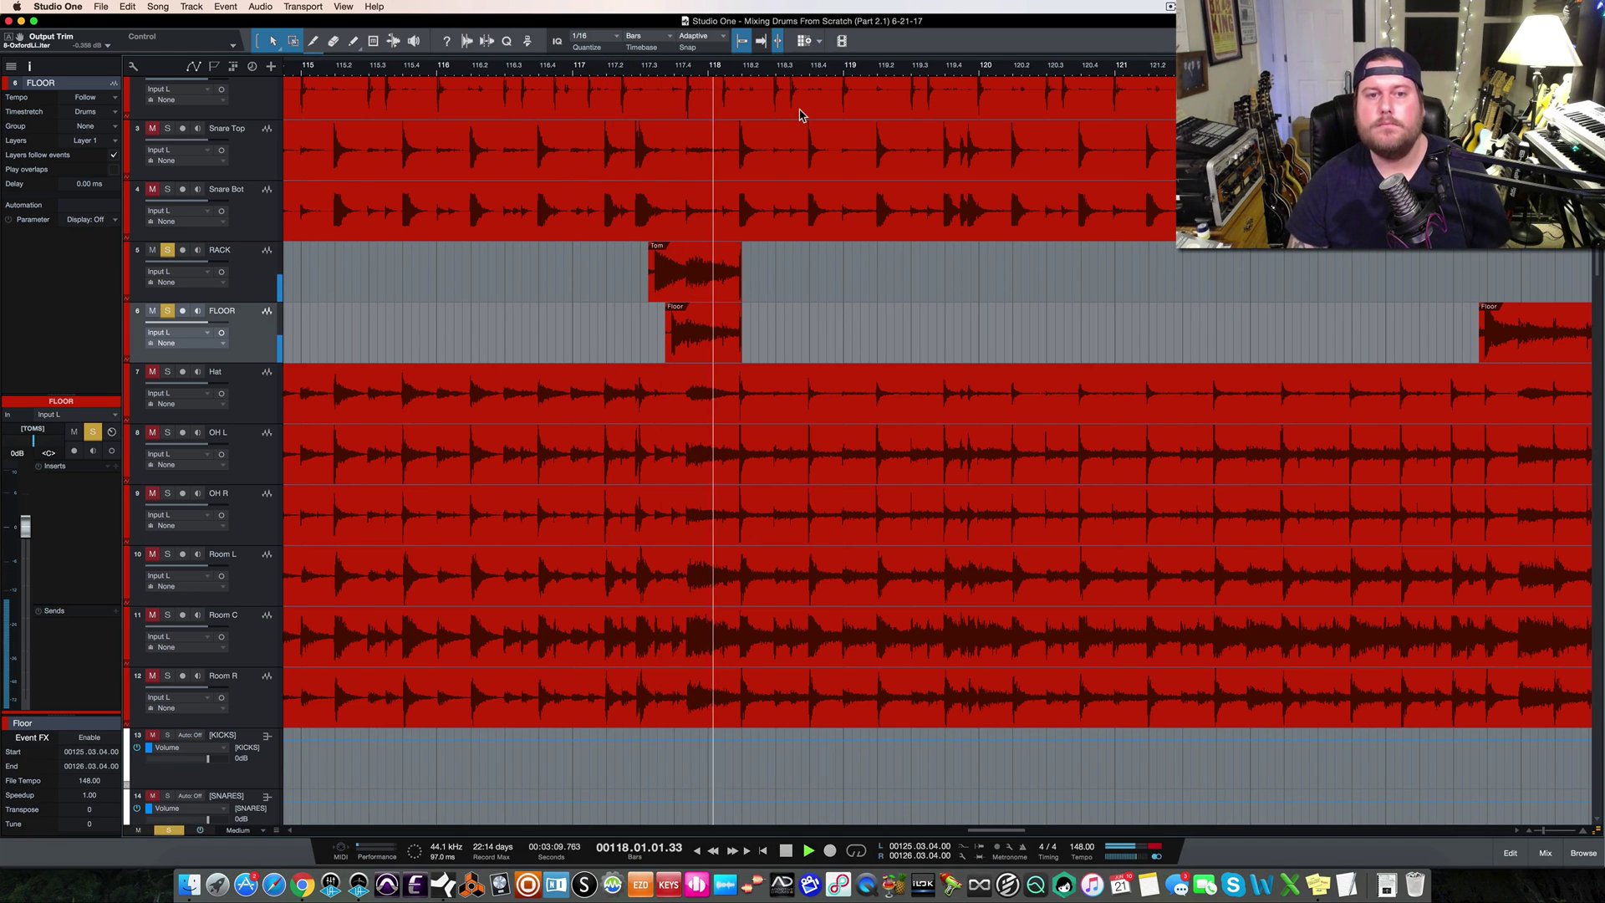
pyautogui.press('space')
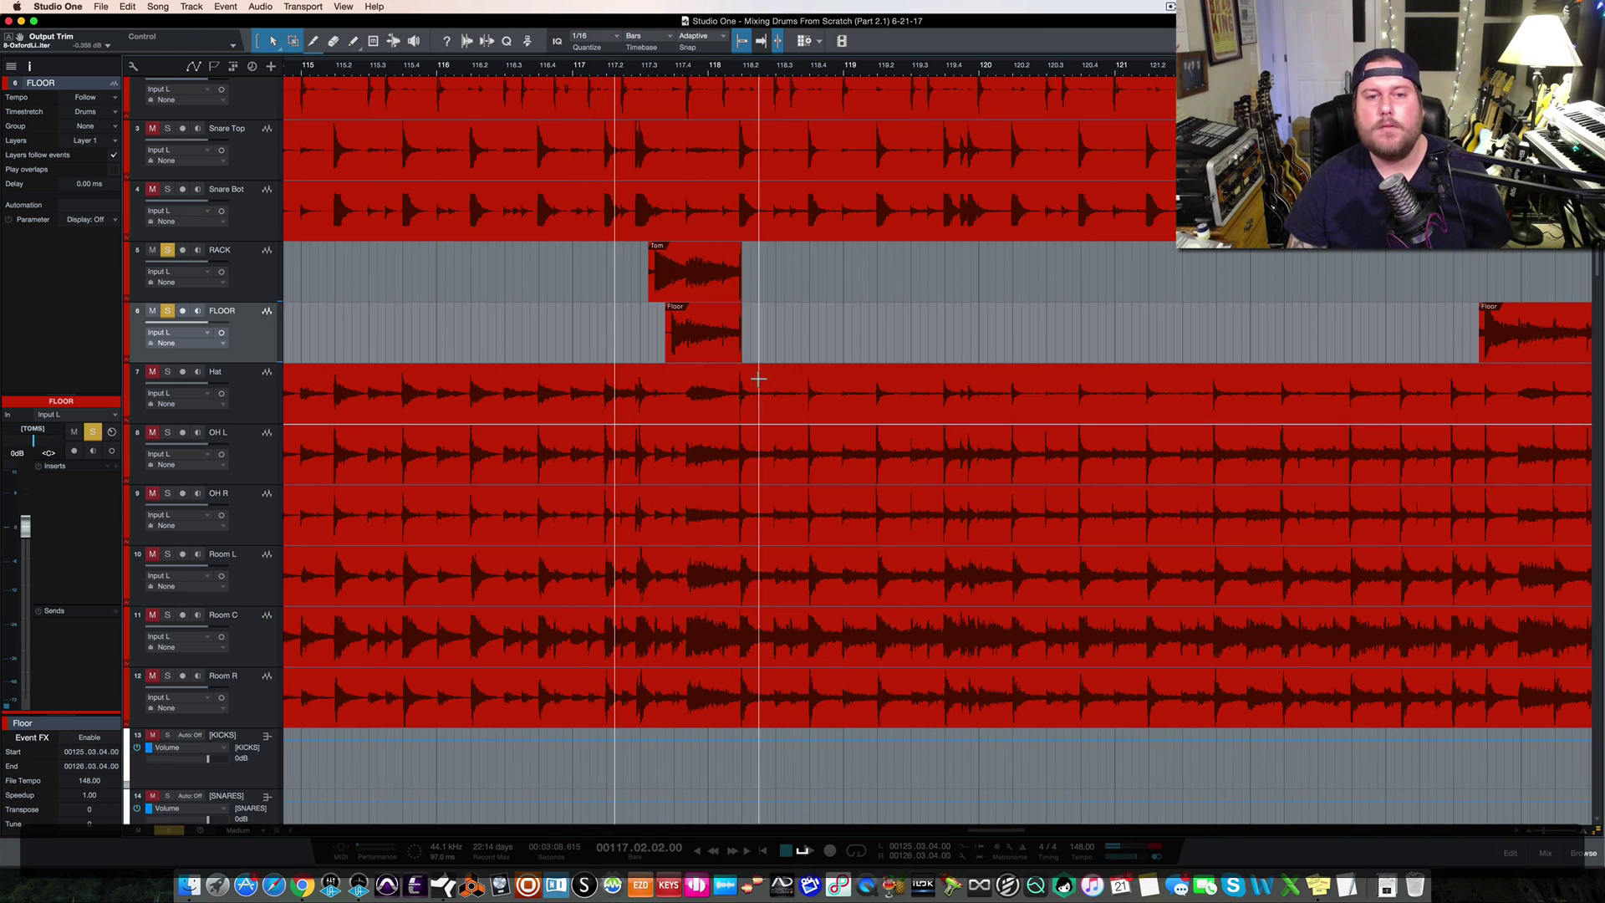
pyautogui.press('space')
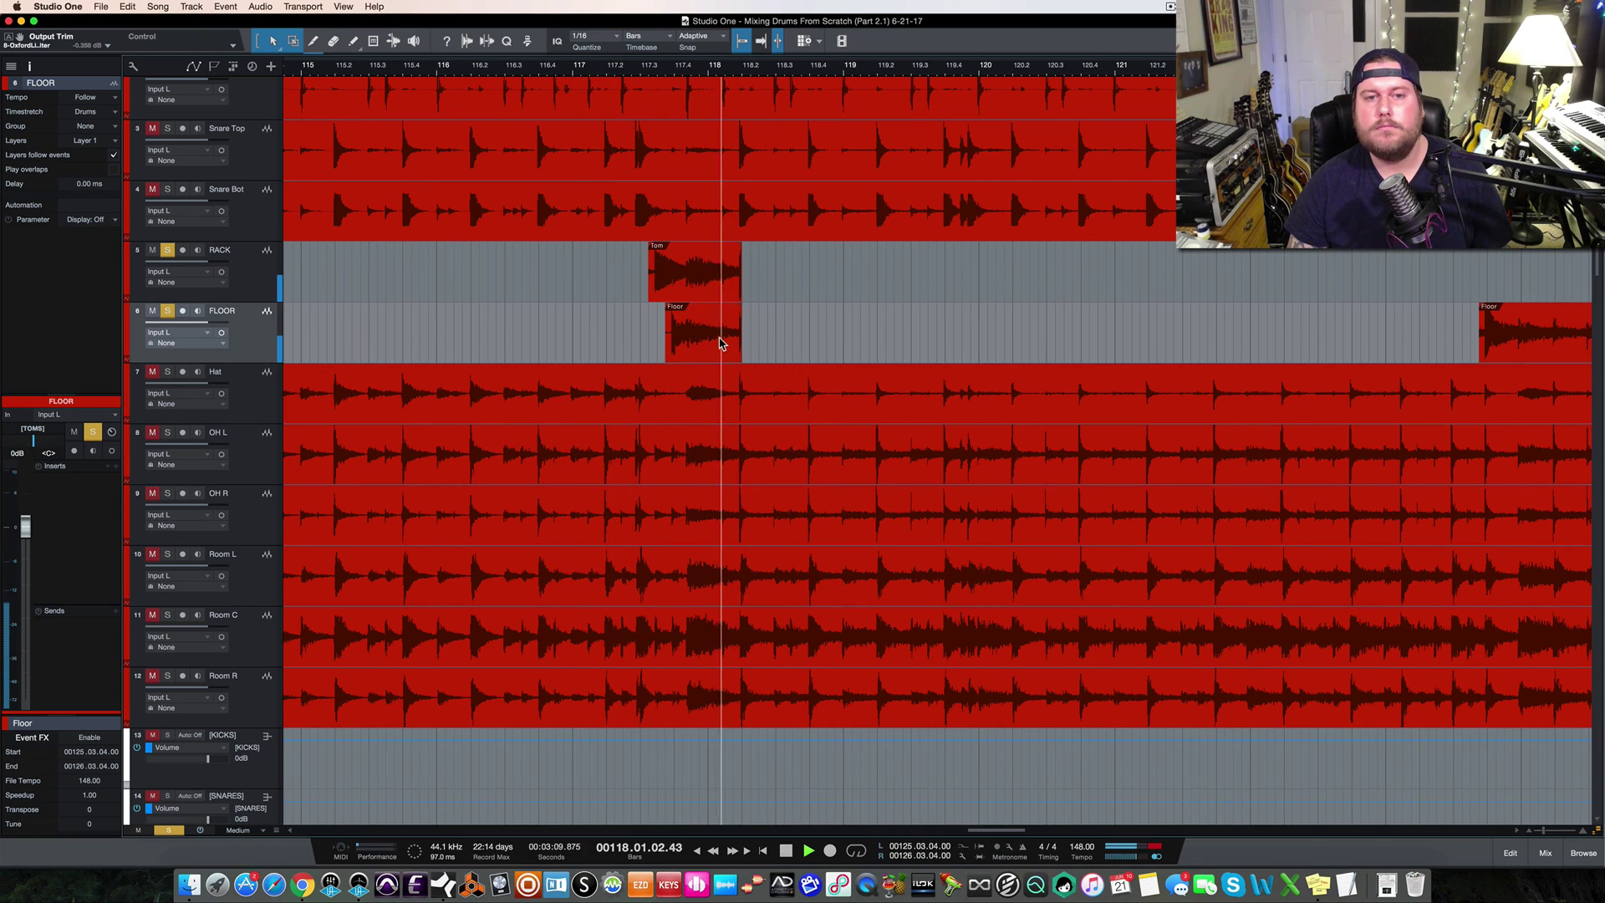
pyautogui.press('space')
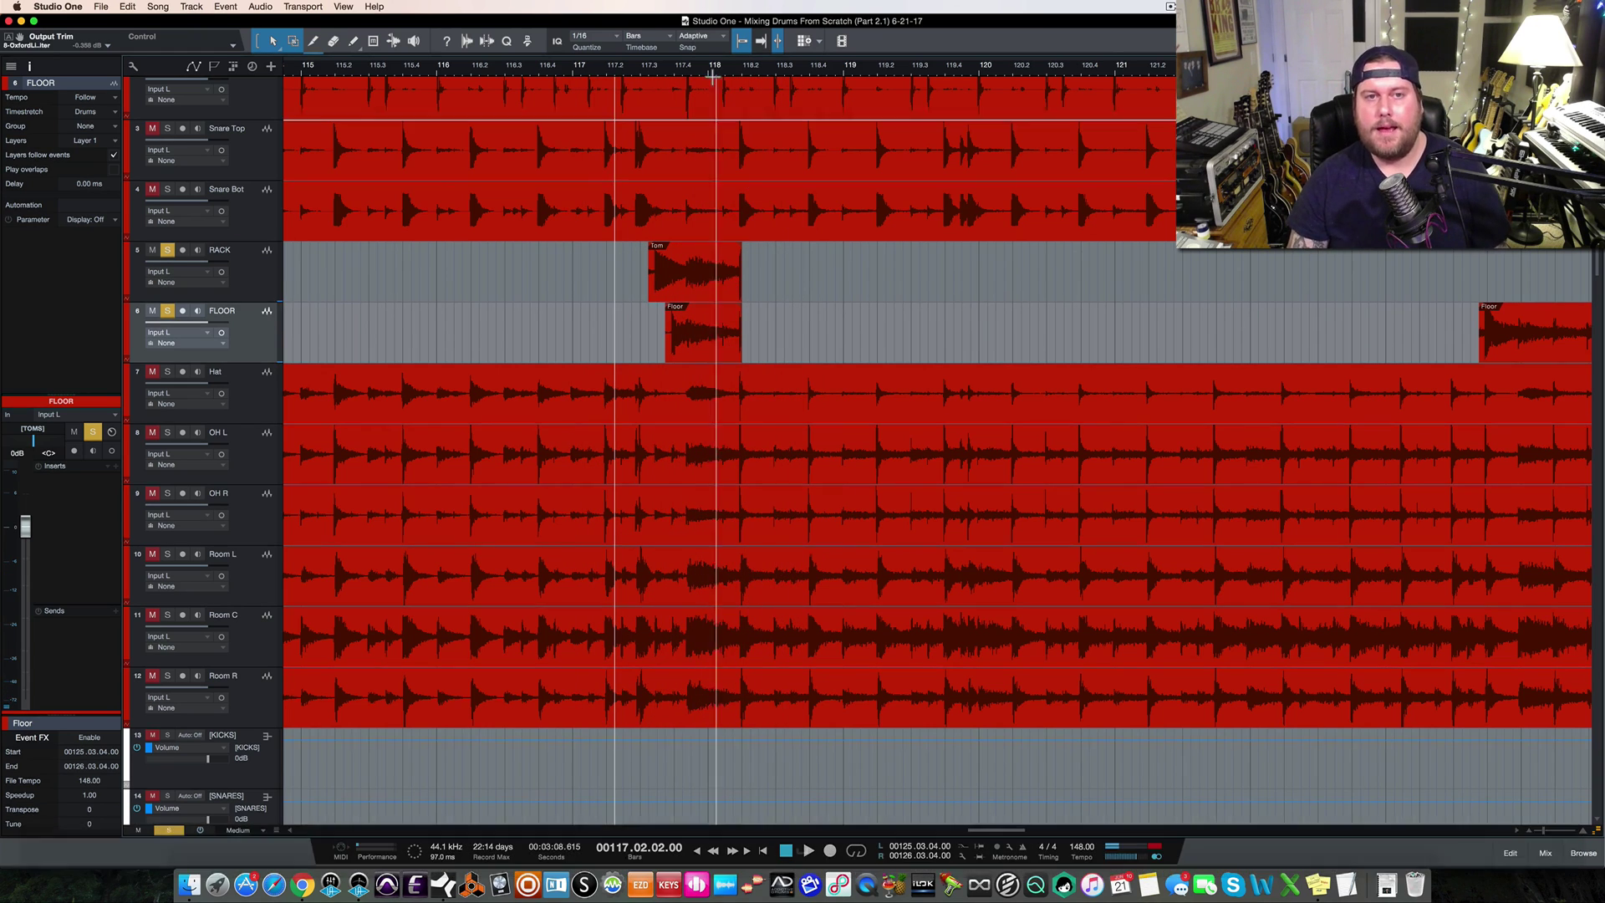
# Audition the bar 117 tom hits from 117.03.01 and add short fade-ins to the start of their RACK and FLOOR events
pyautogui.scroll(6, 714, 101)
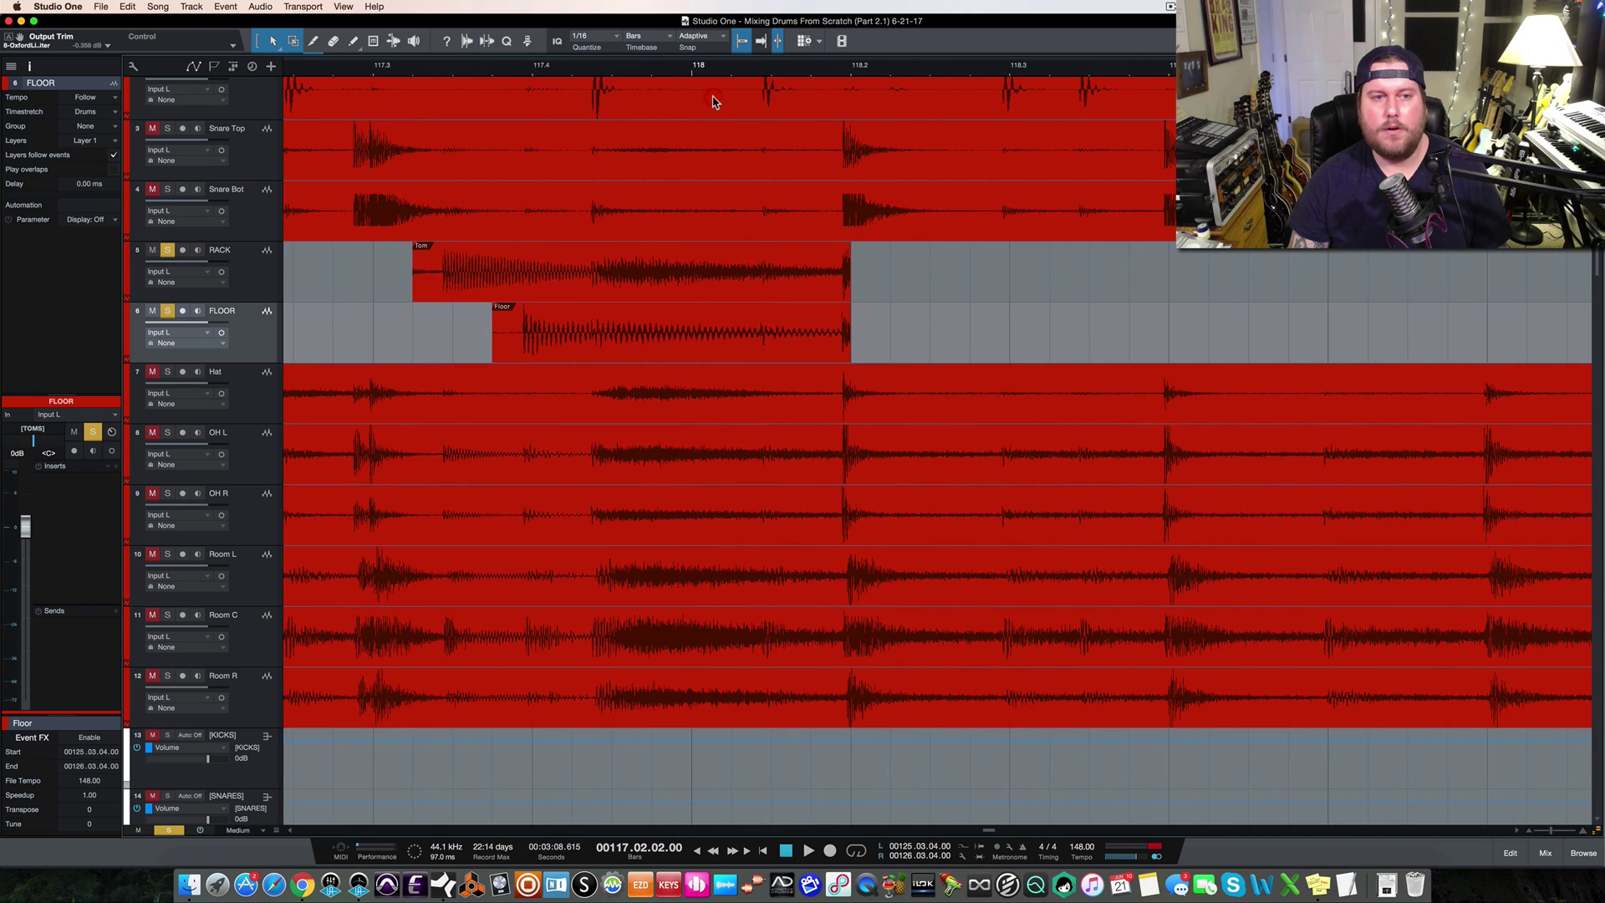
pyautogui.press('space')
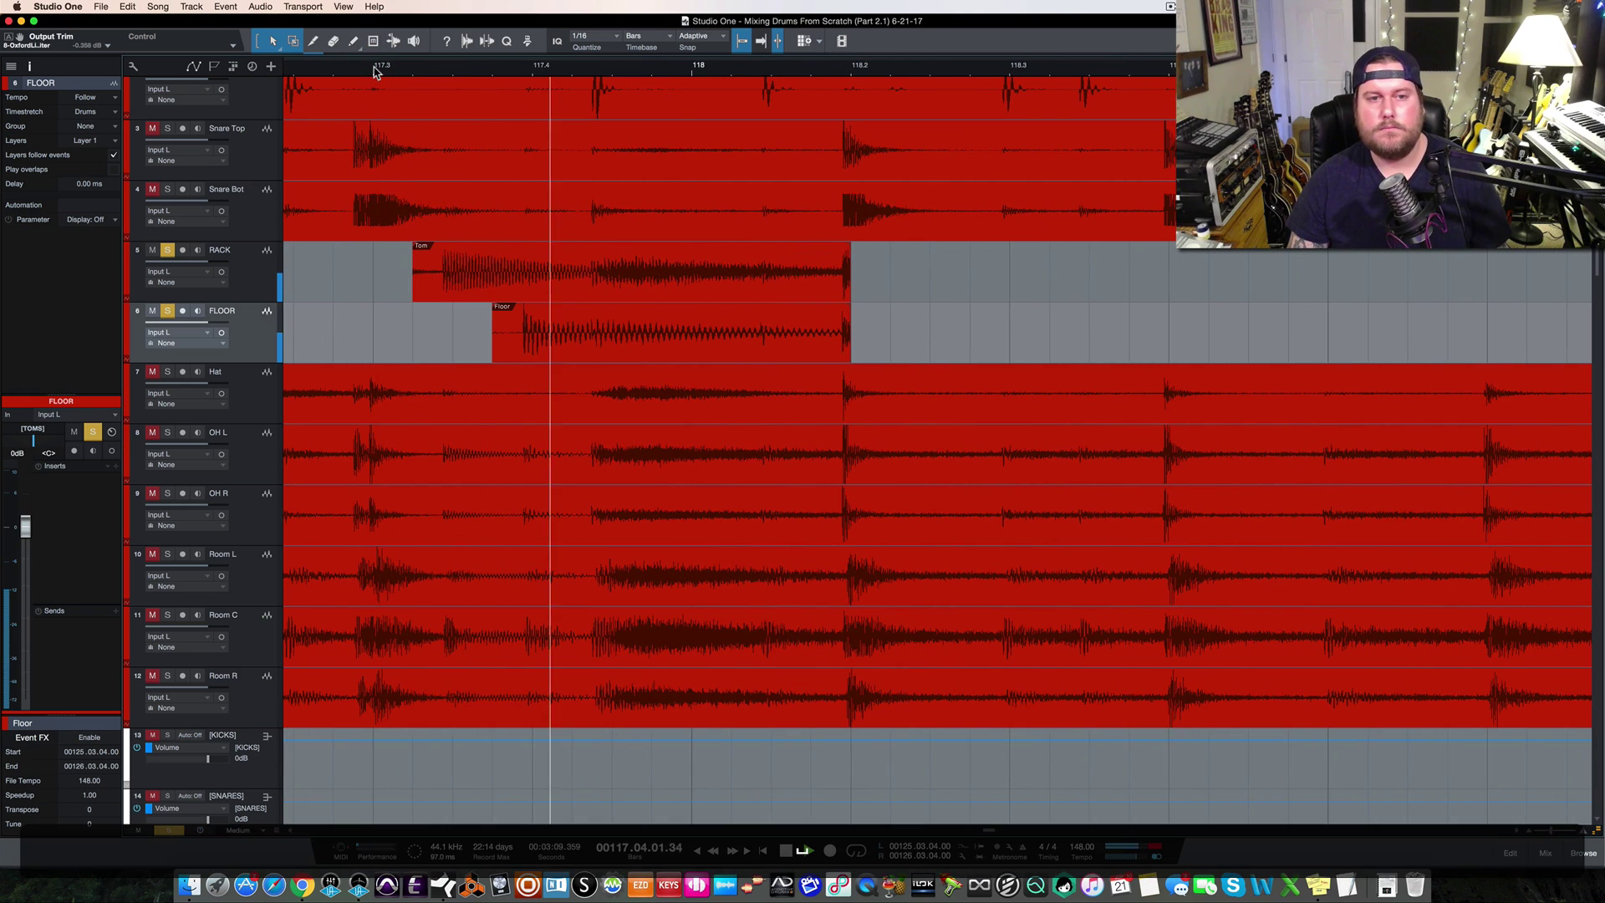
pyautogui.press('space')
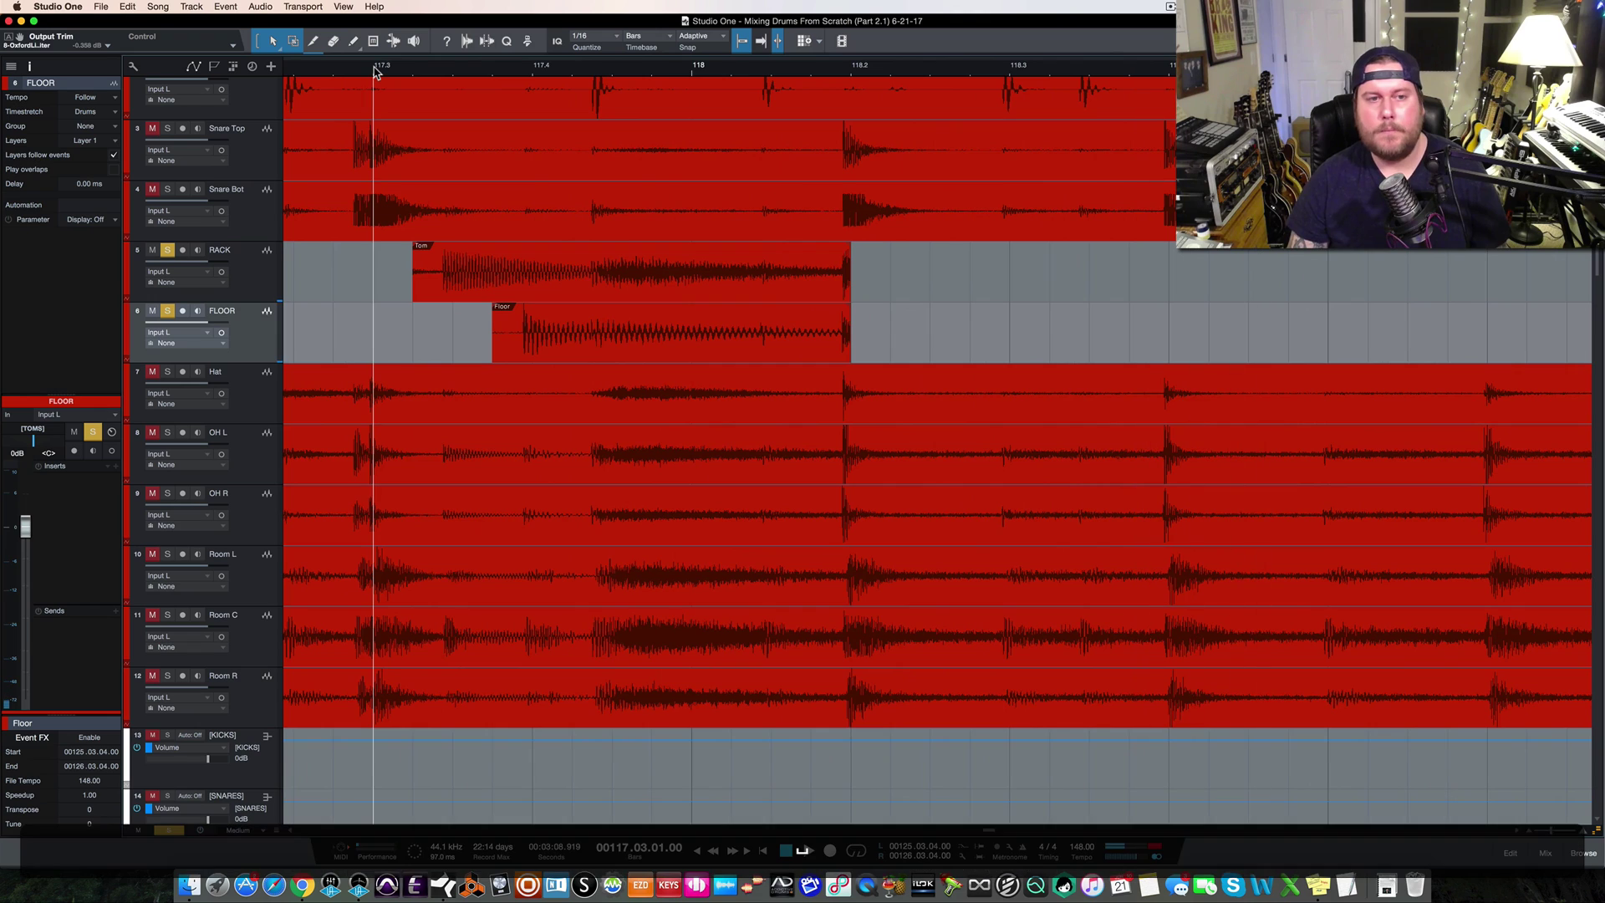
pyautogui.moveTo(416, 249); pyautogui.dragTo(434, 268)
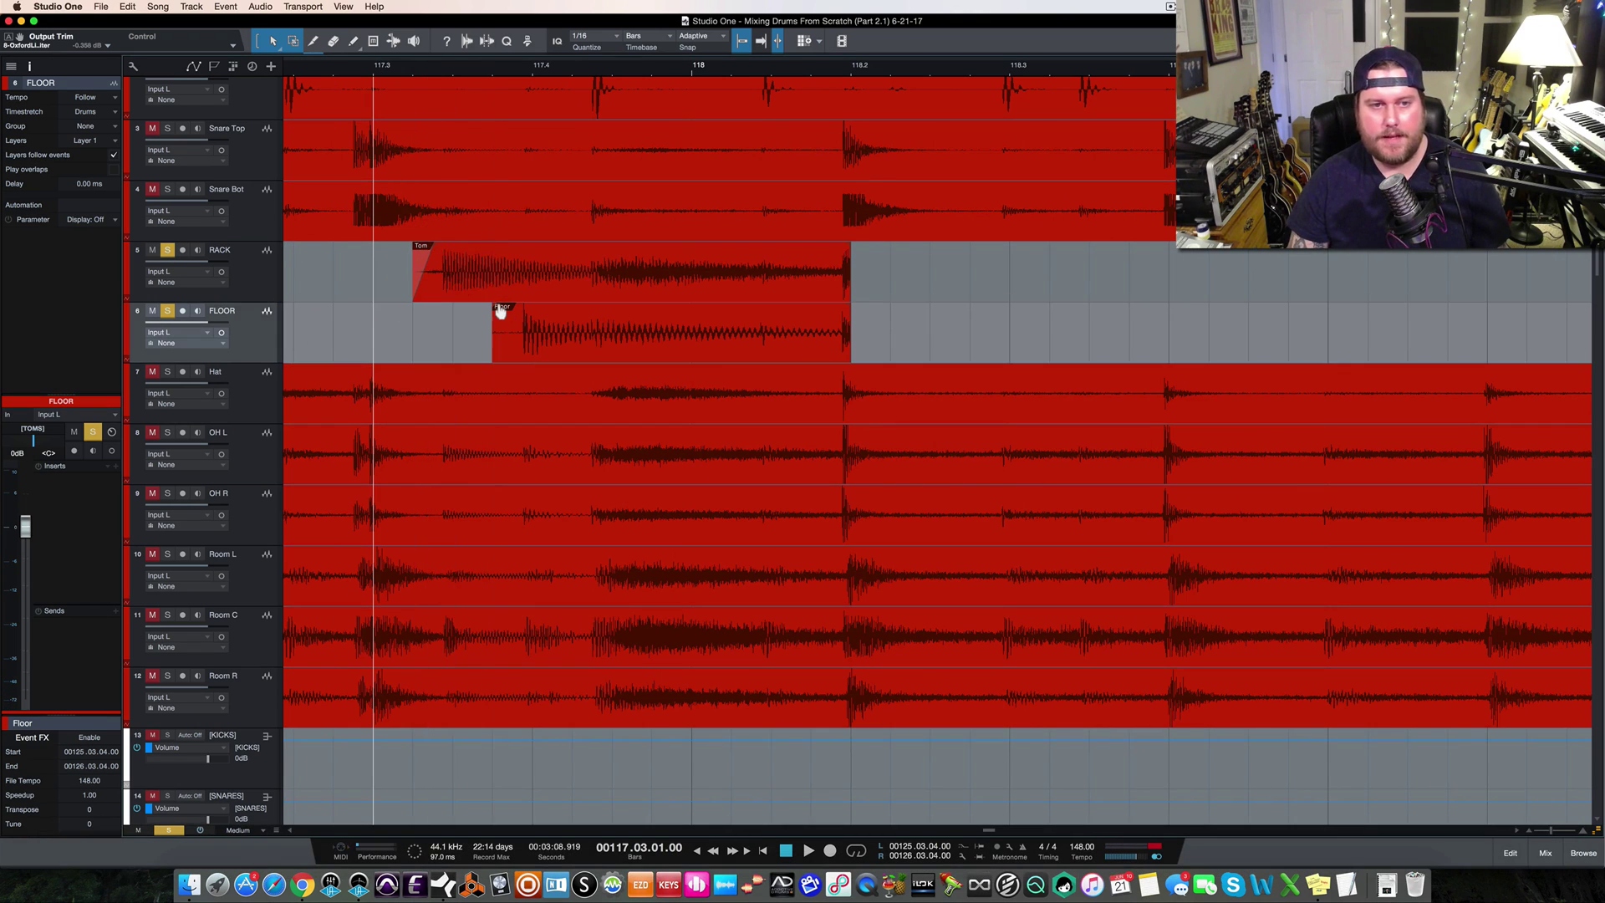
pyautogui.moveTo(496, 311); pyautogui.dragTo(511, 325)
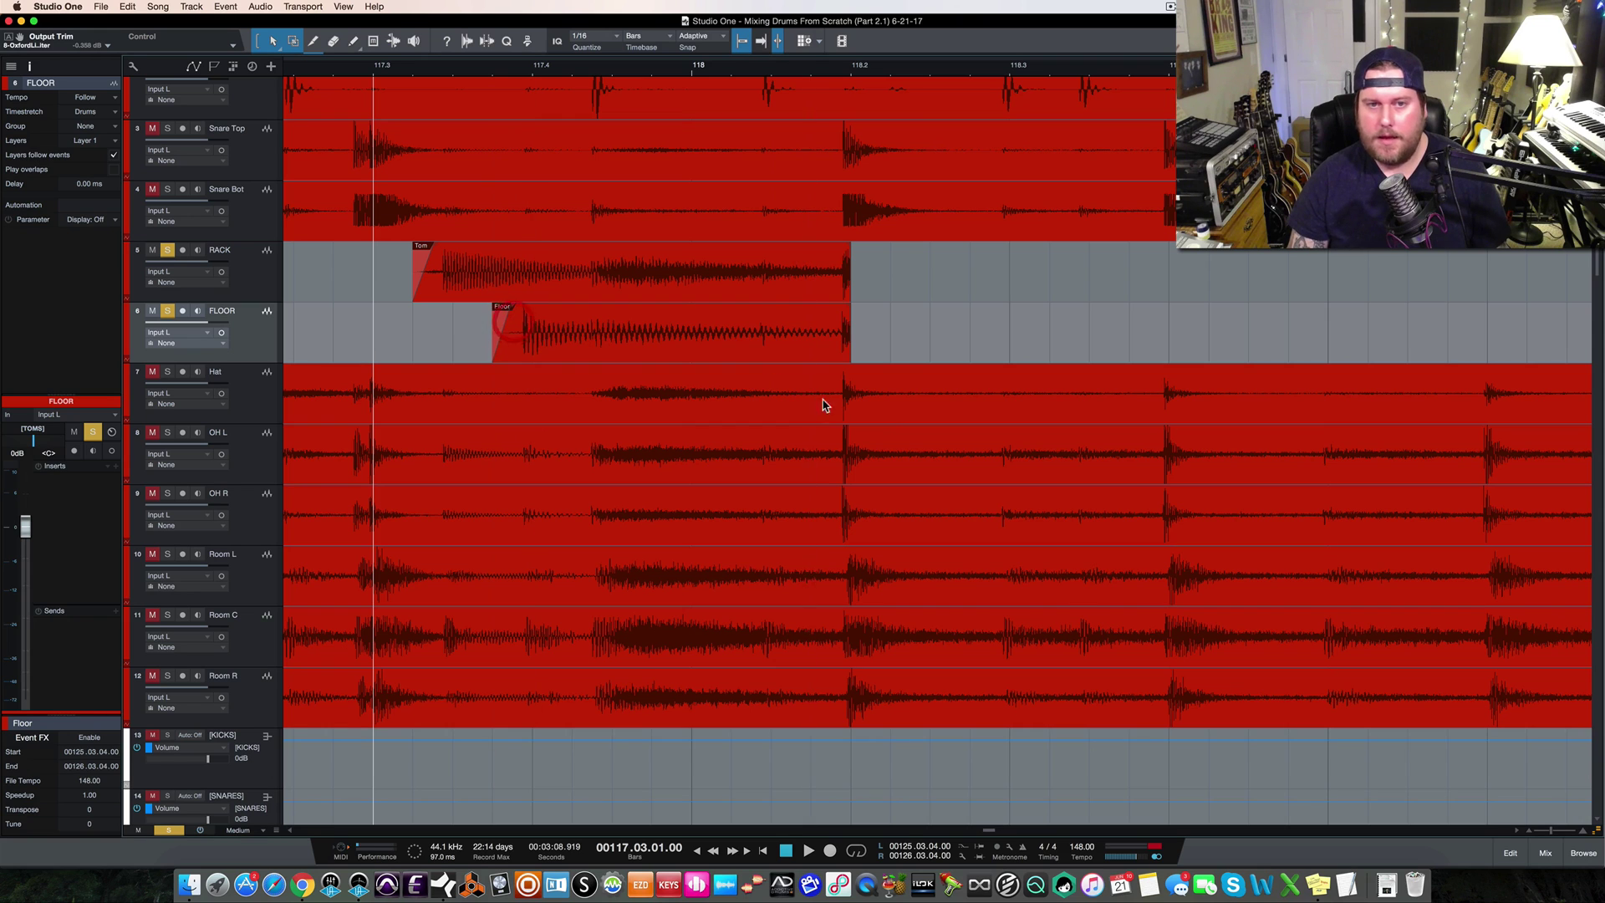
# Add short fade-ins to the start of the FLOOR events in bars 123 and 125
pyautogui.hscroll(10, 869, 368)
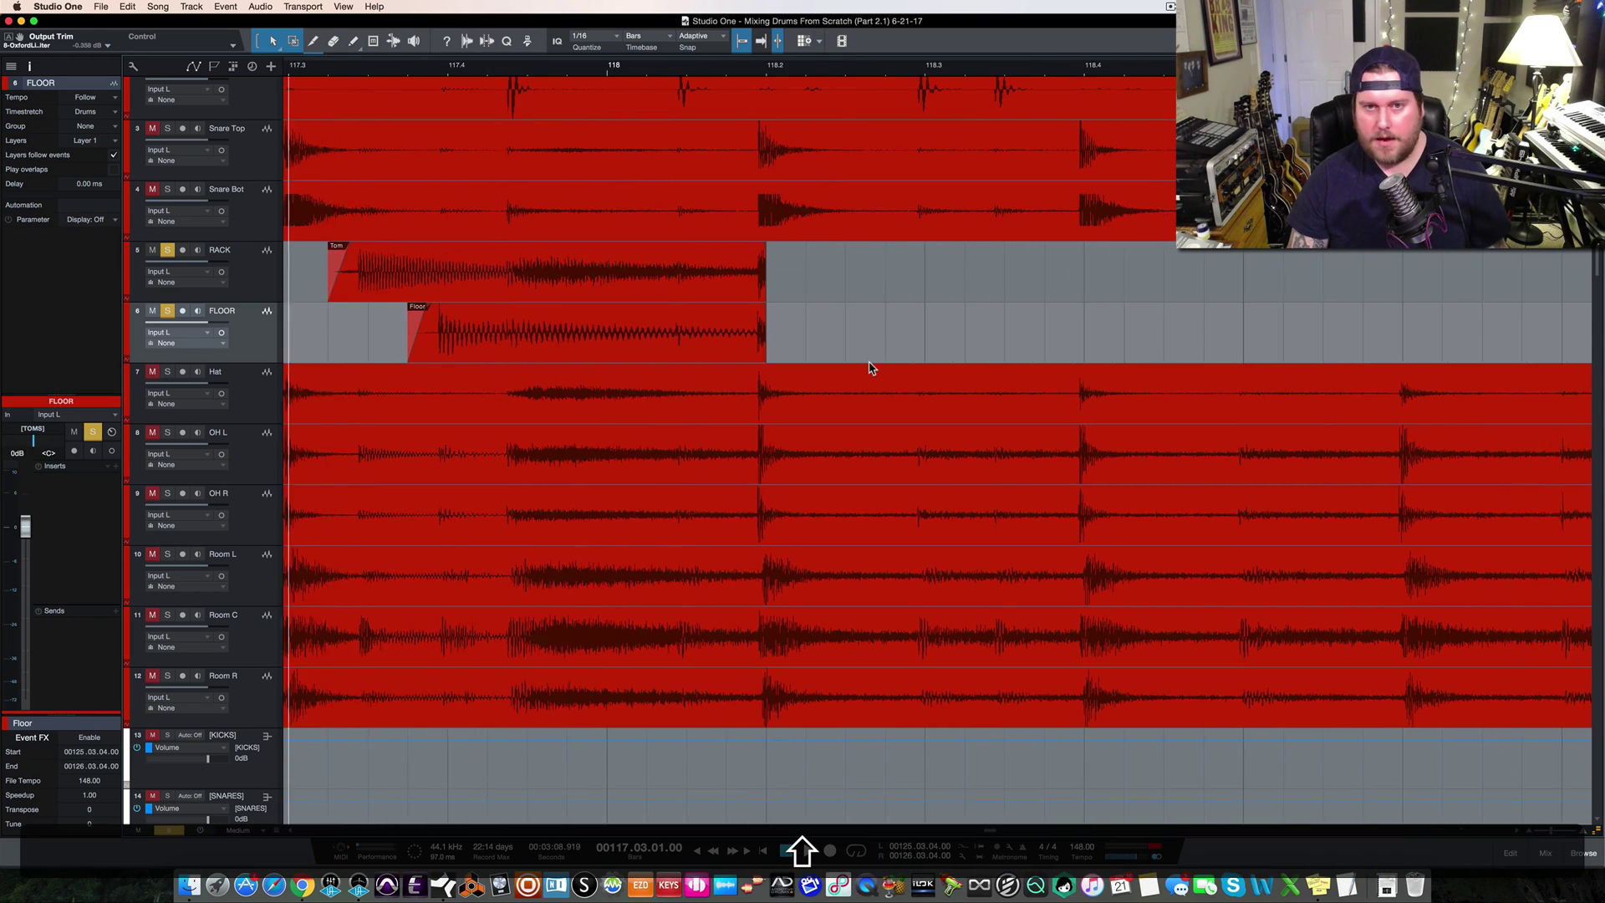
pyautogui.hscroll(10, 870, 368)
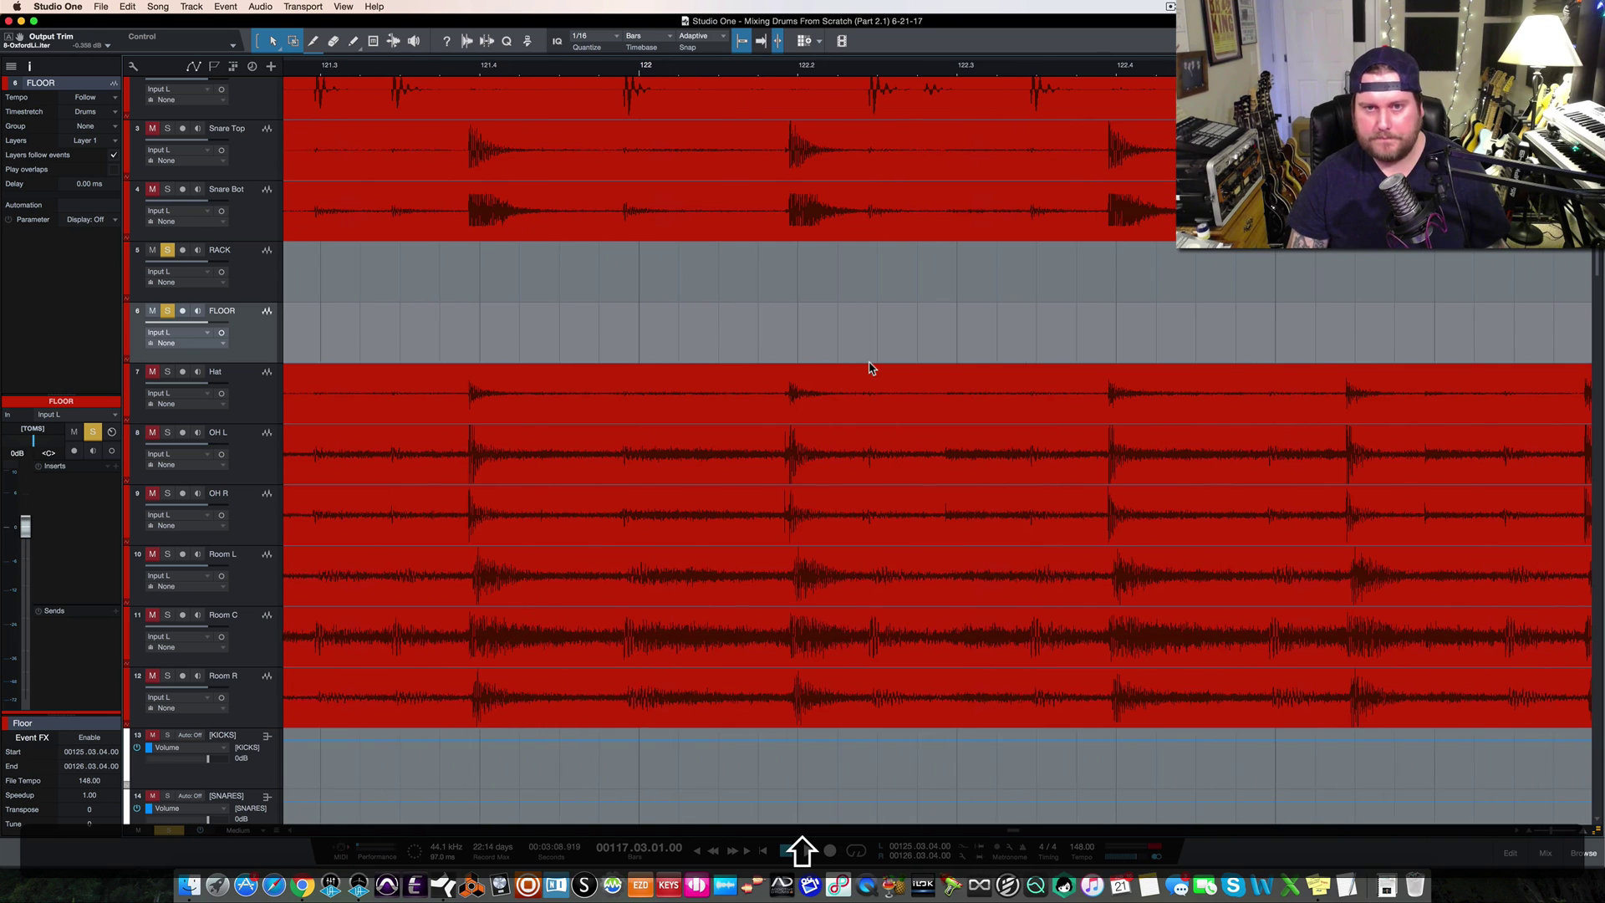
pyautogui.hotkey('shift', 'w')
pyautogui.hscroll(10, 909, 385)
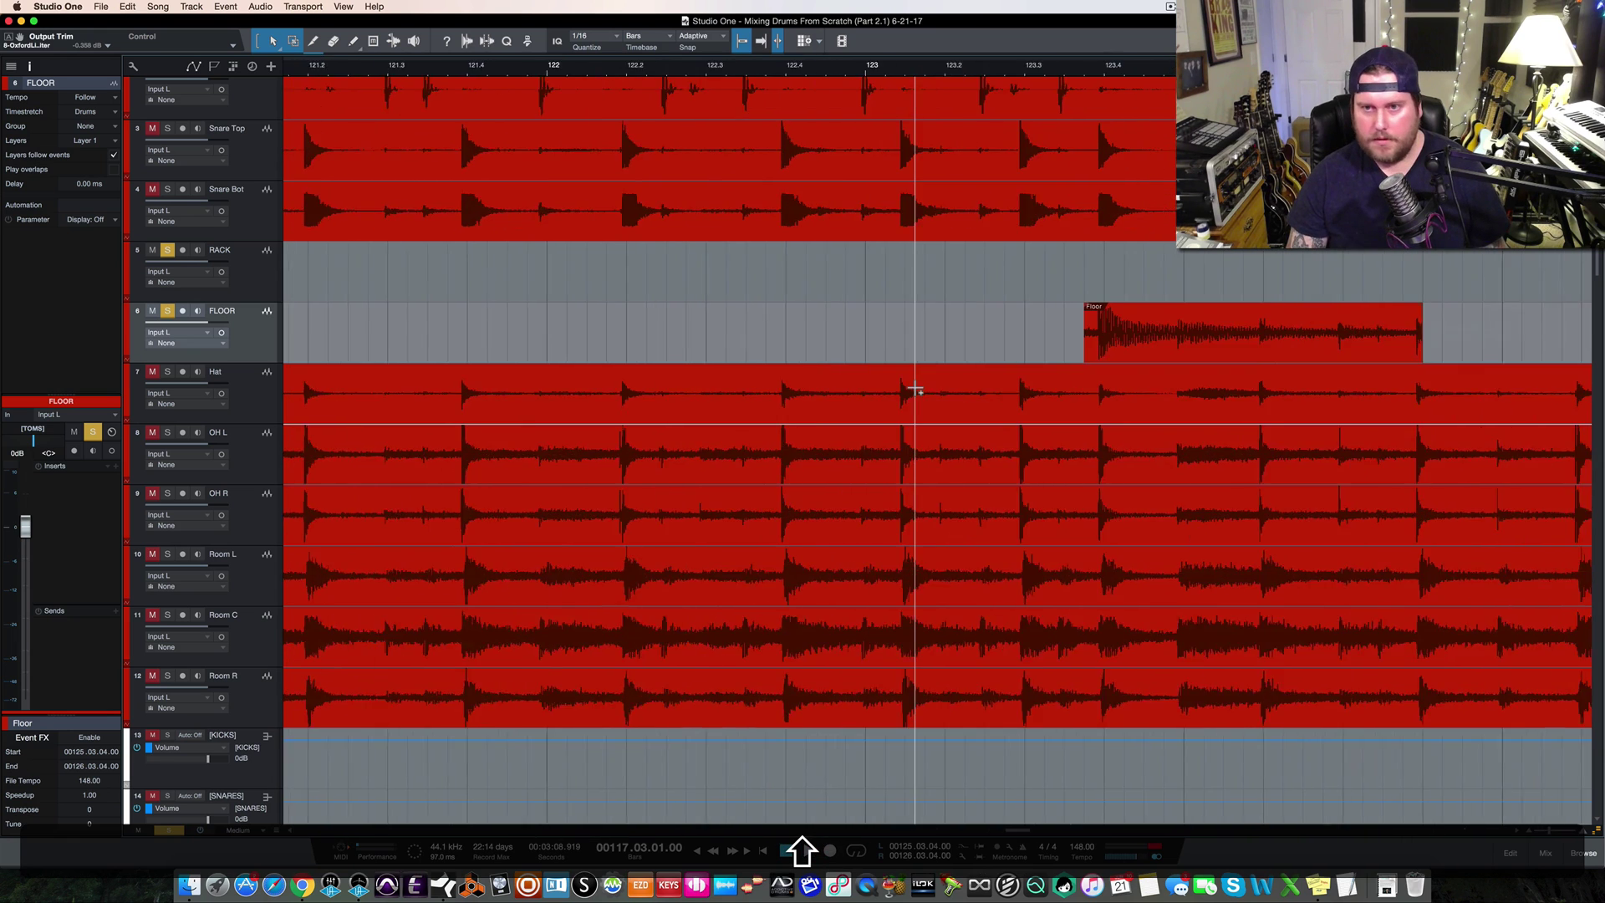
pyautogui.moveTo(692, 308); pyautogui.dragTo(699, 323)
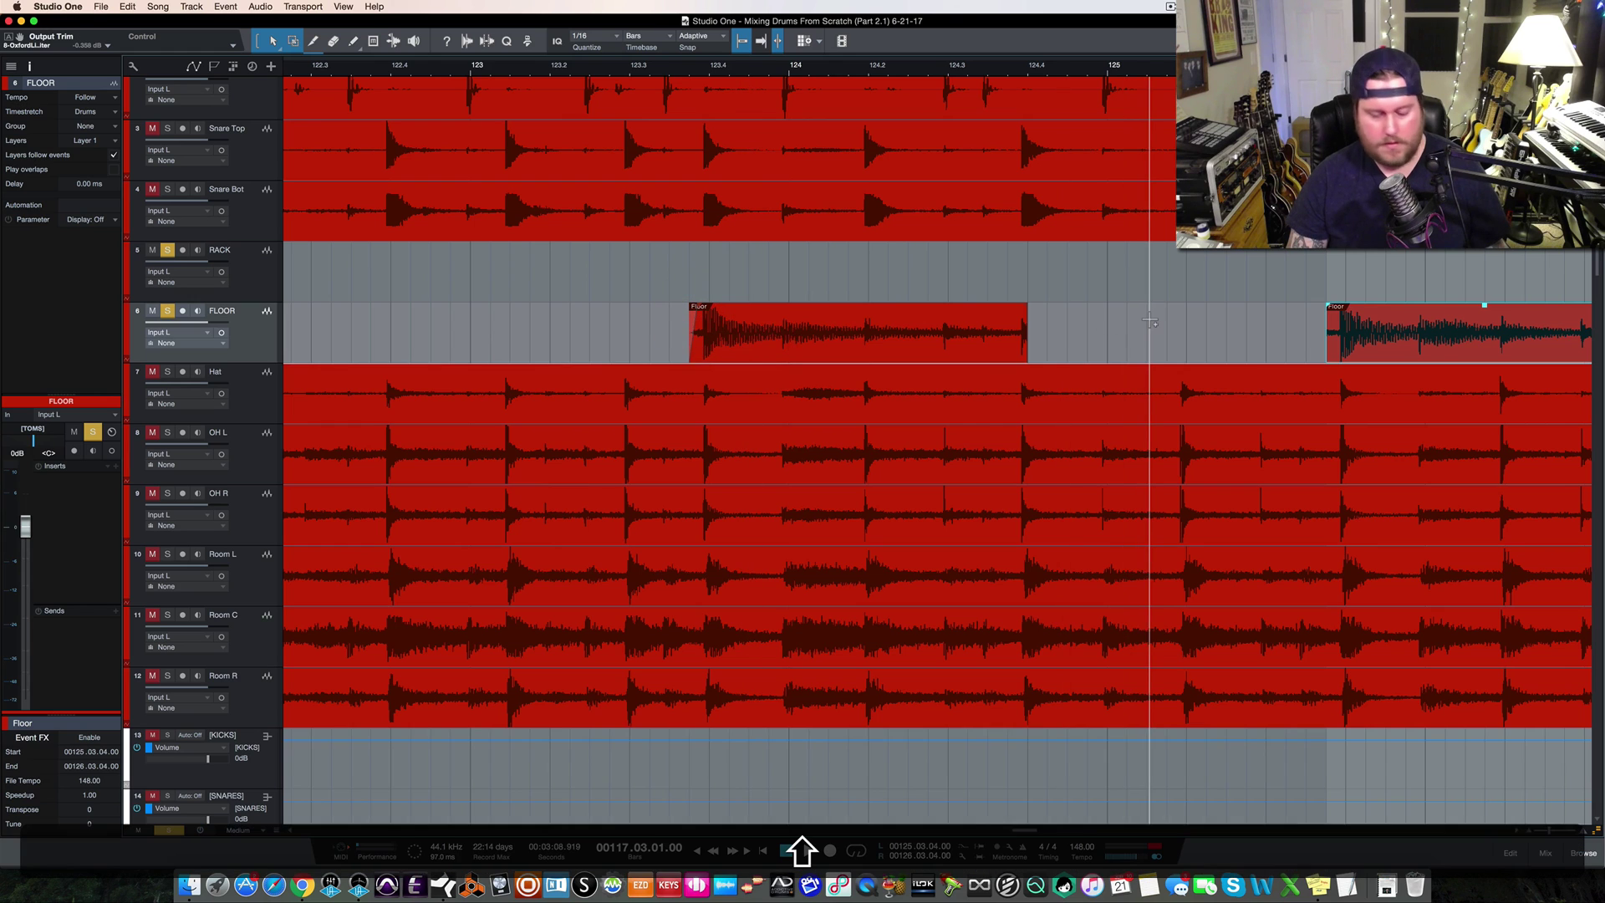
pyautogui.hscroll(6, 1151, 322)
pyautogui.moveTo(875, 306); pyautogui.dragTo(877, 315)
# Solo Hat, OH L, OH R, Room L, Room C and Room R along with the toms and audition them from 117.01.03
pyautogui.hscroll(-4, 818, 320)
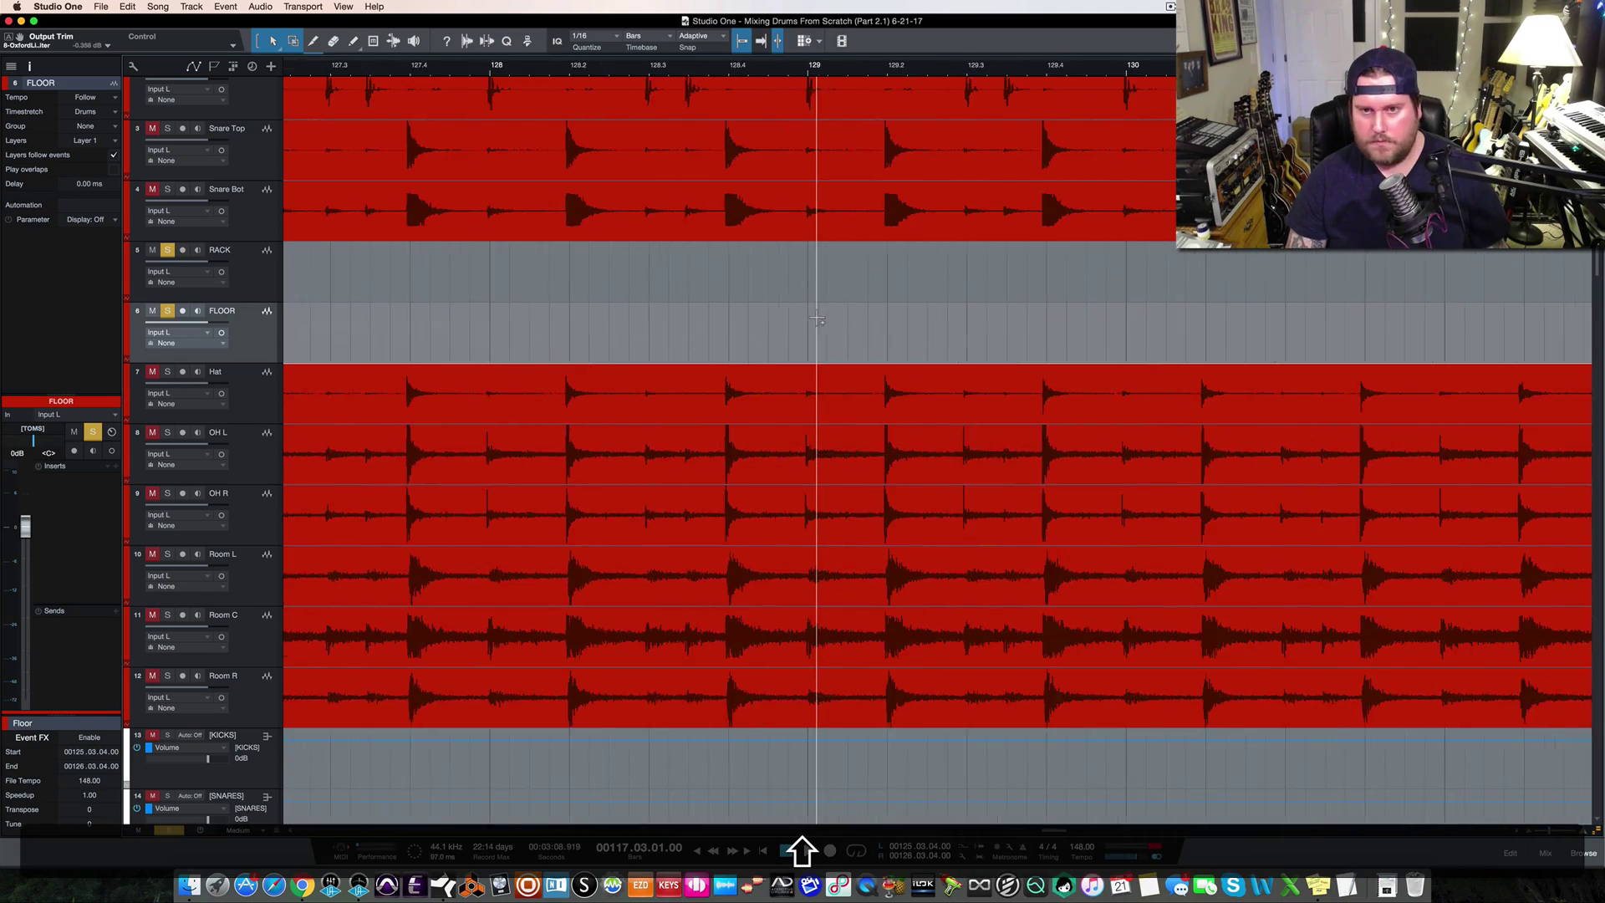
pyautogui.hscroll(-15, 817, 318)
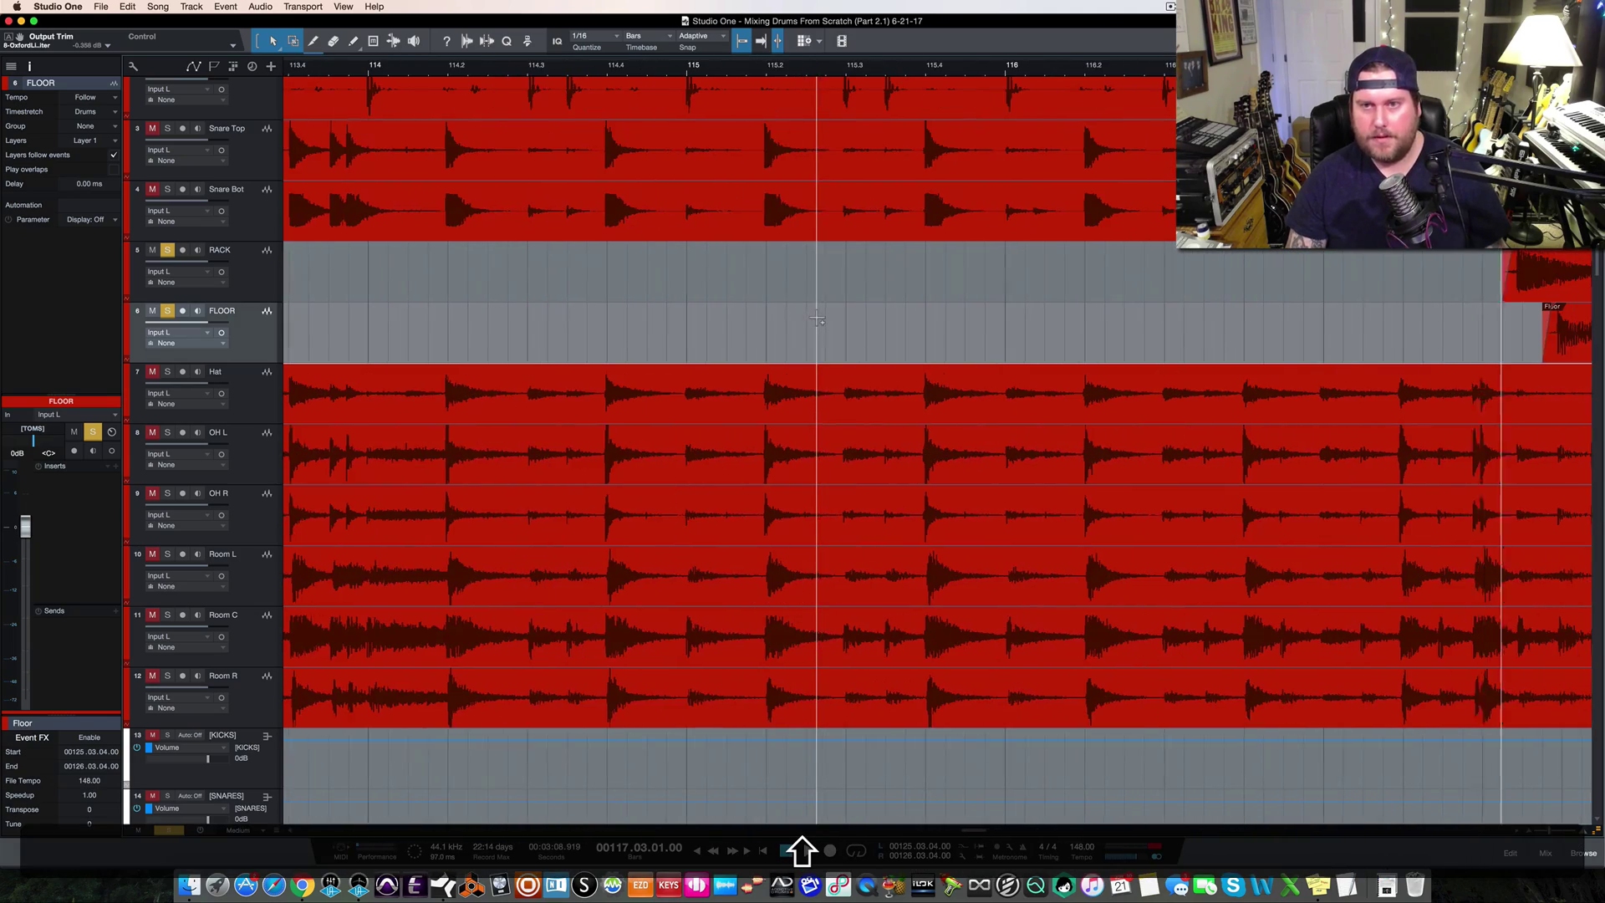
pyautogui.press('w')
pyautogui.press('w')
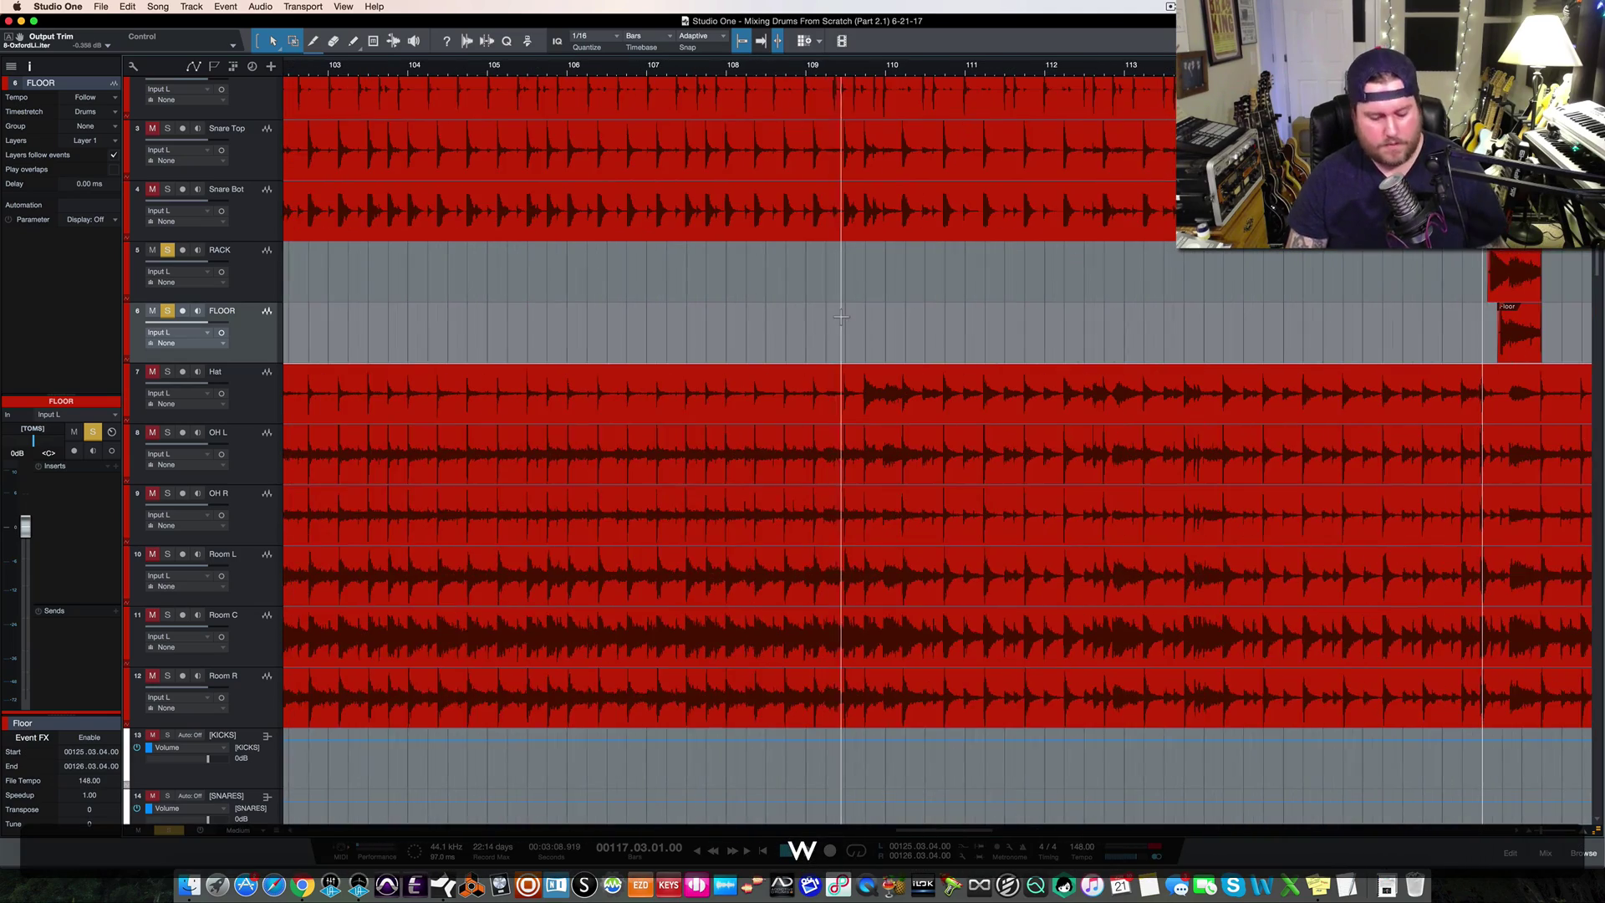
pyautogui.hscroll(4, 841, 317)
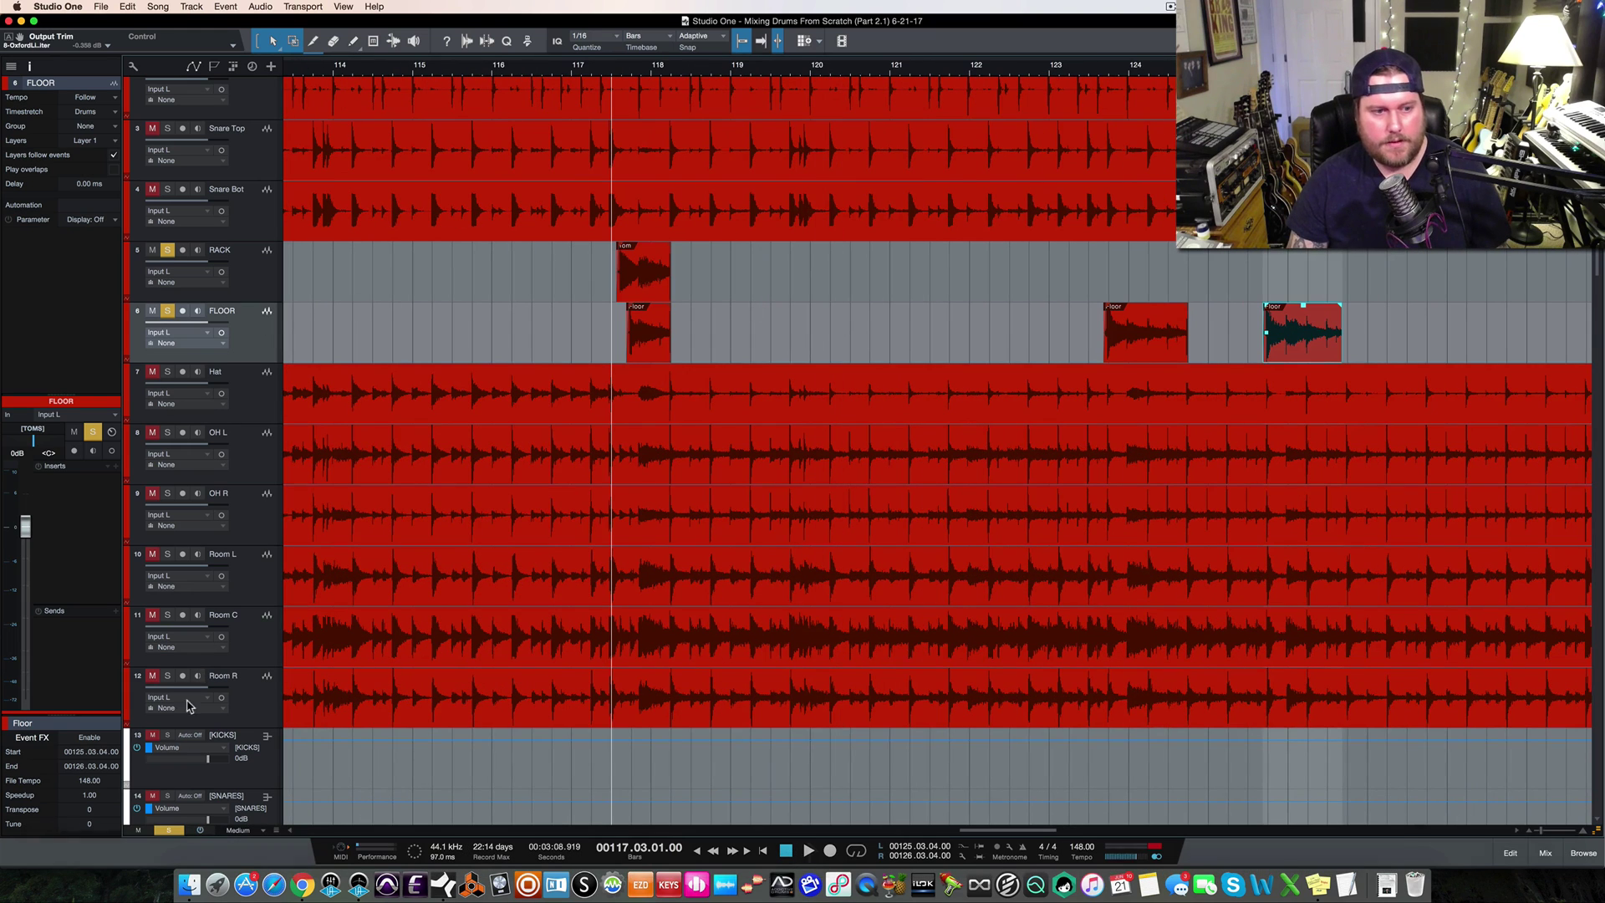
pyautogui.moveTo(167, 681); pyautogui.dragTo(167, 371)
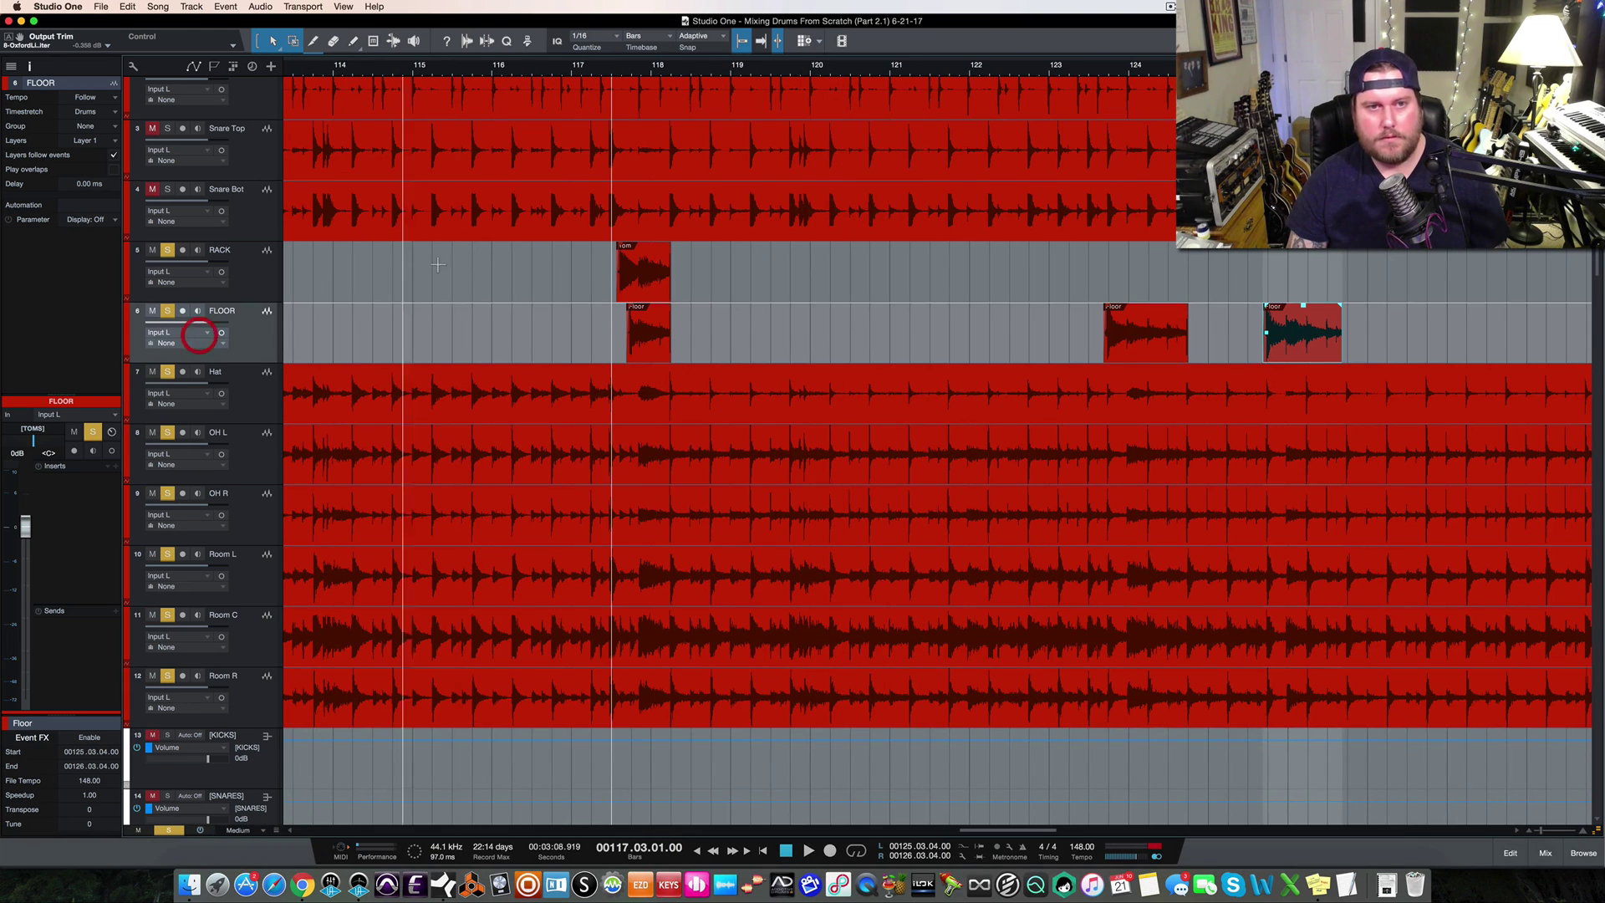
pyautogui.click(581, 75)
pyautogui.press('space')
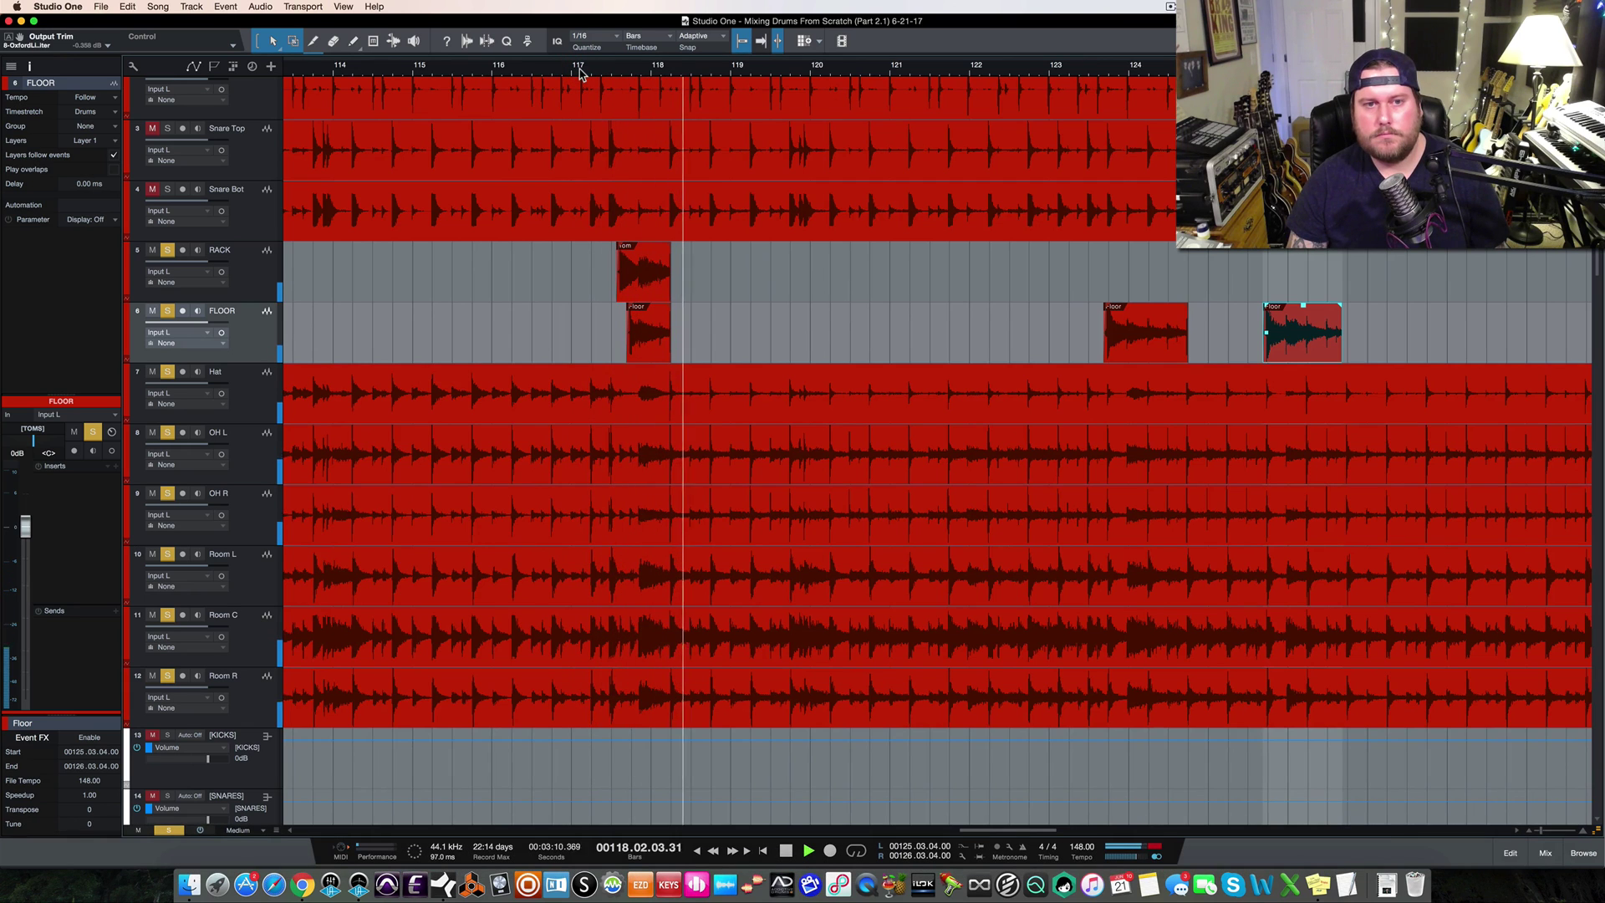
pyautogui.press('space')
# Solo Kick, KICK OUT, Snare Top and Snare Bot as well and set the playback position to 116.03.03
pyautogui.scroll(3, 537, 288)
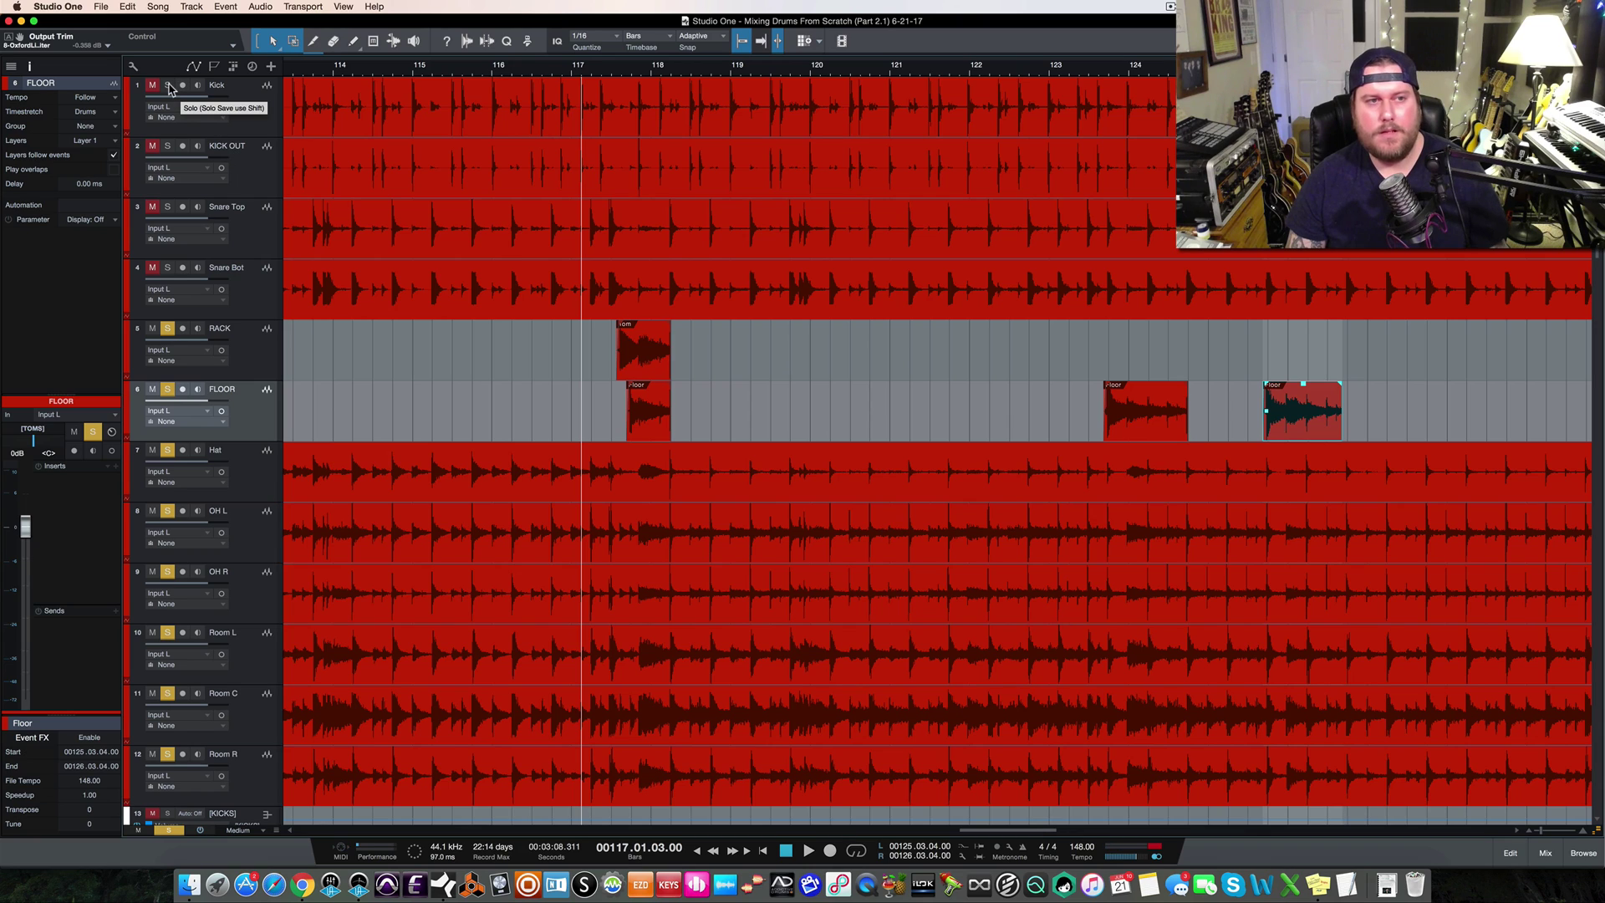
pyautogui.moveTo(168, 87); pyautogui.dragTo(170, 305)
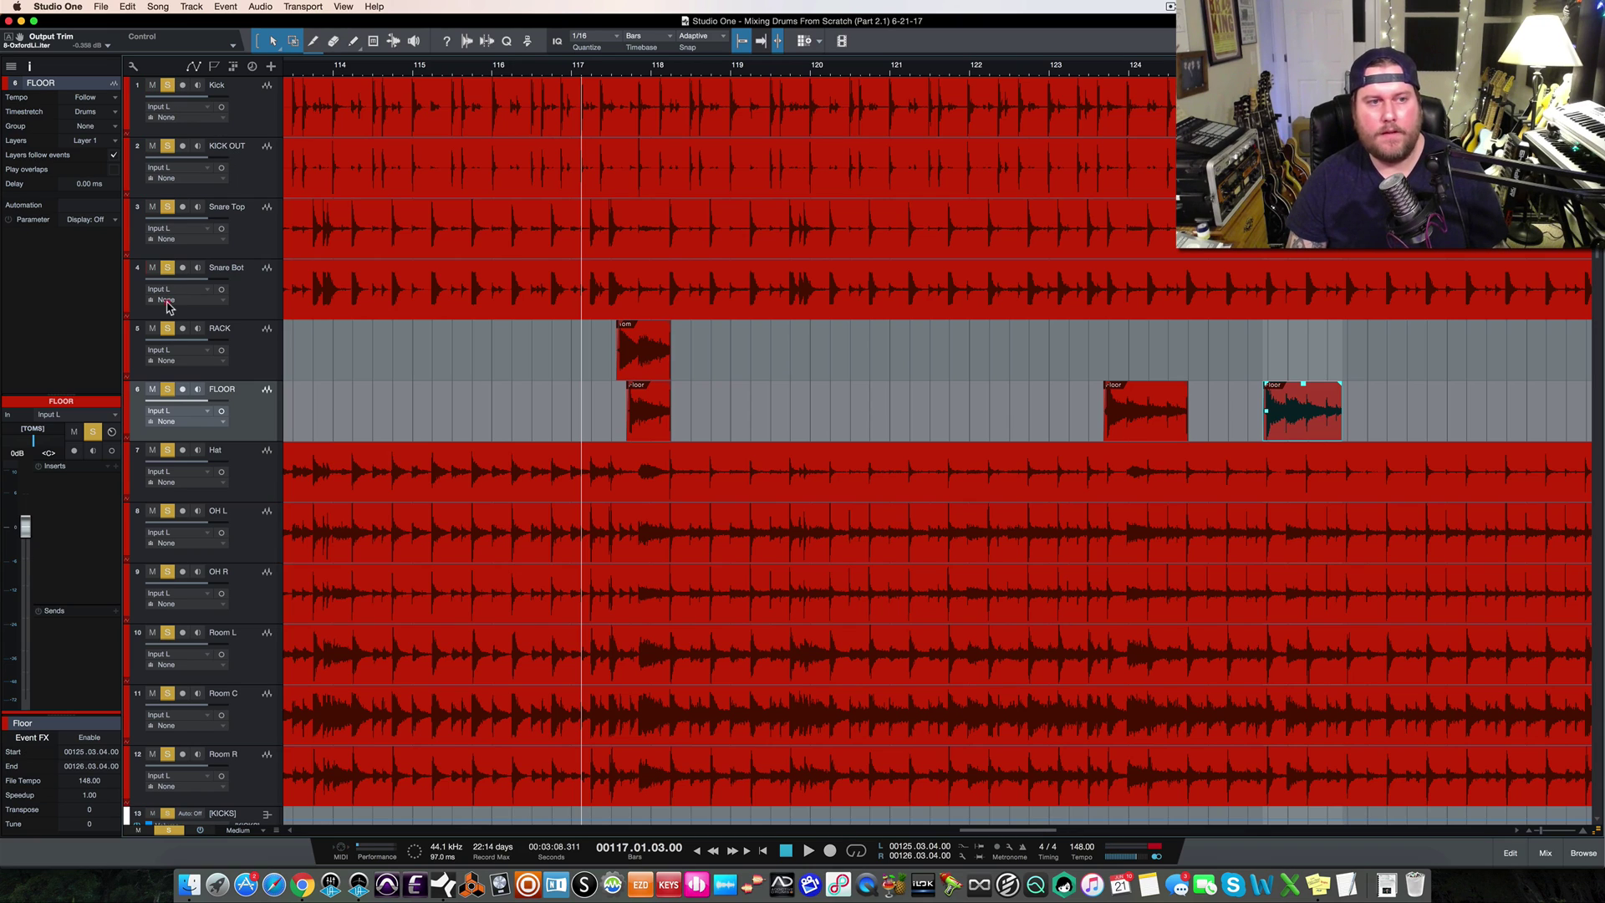
pyautogui.click(539, 68)
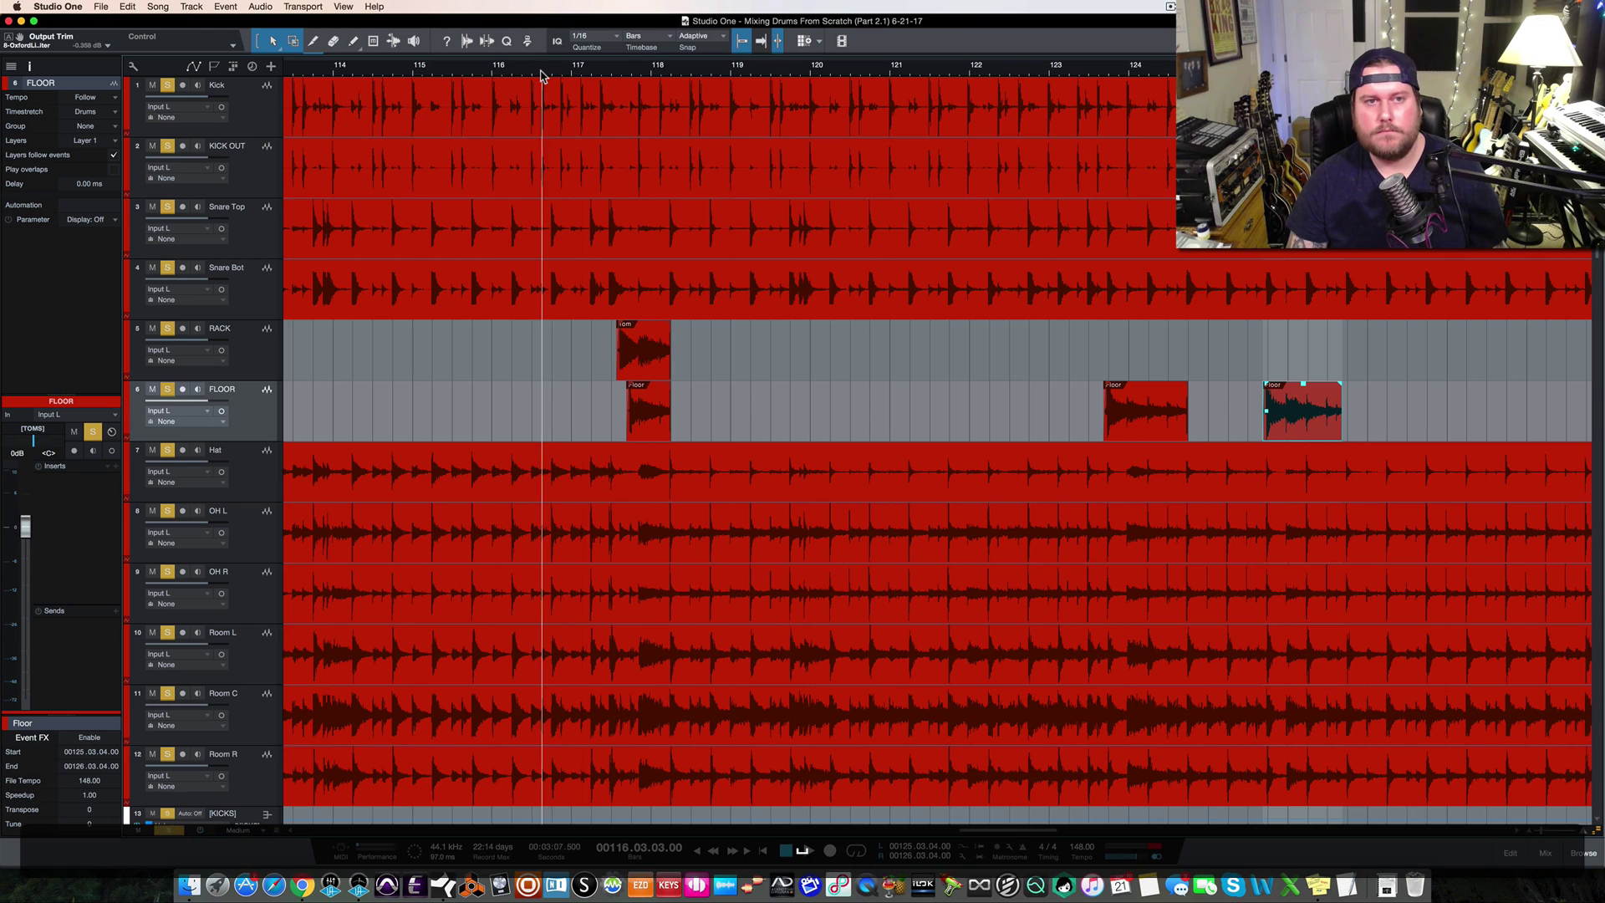
# Audition the drum tracks around the edited tom hits, playing from bar 116 and again from bar 123
pyautogui.press('space')
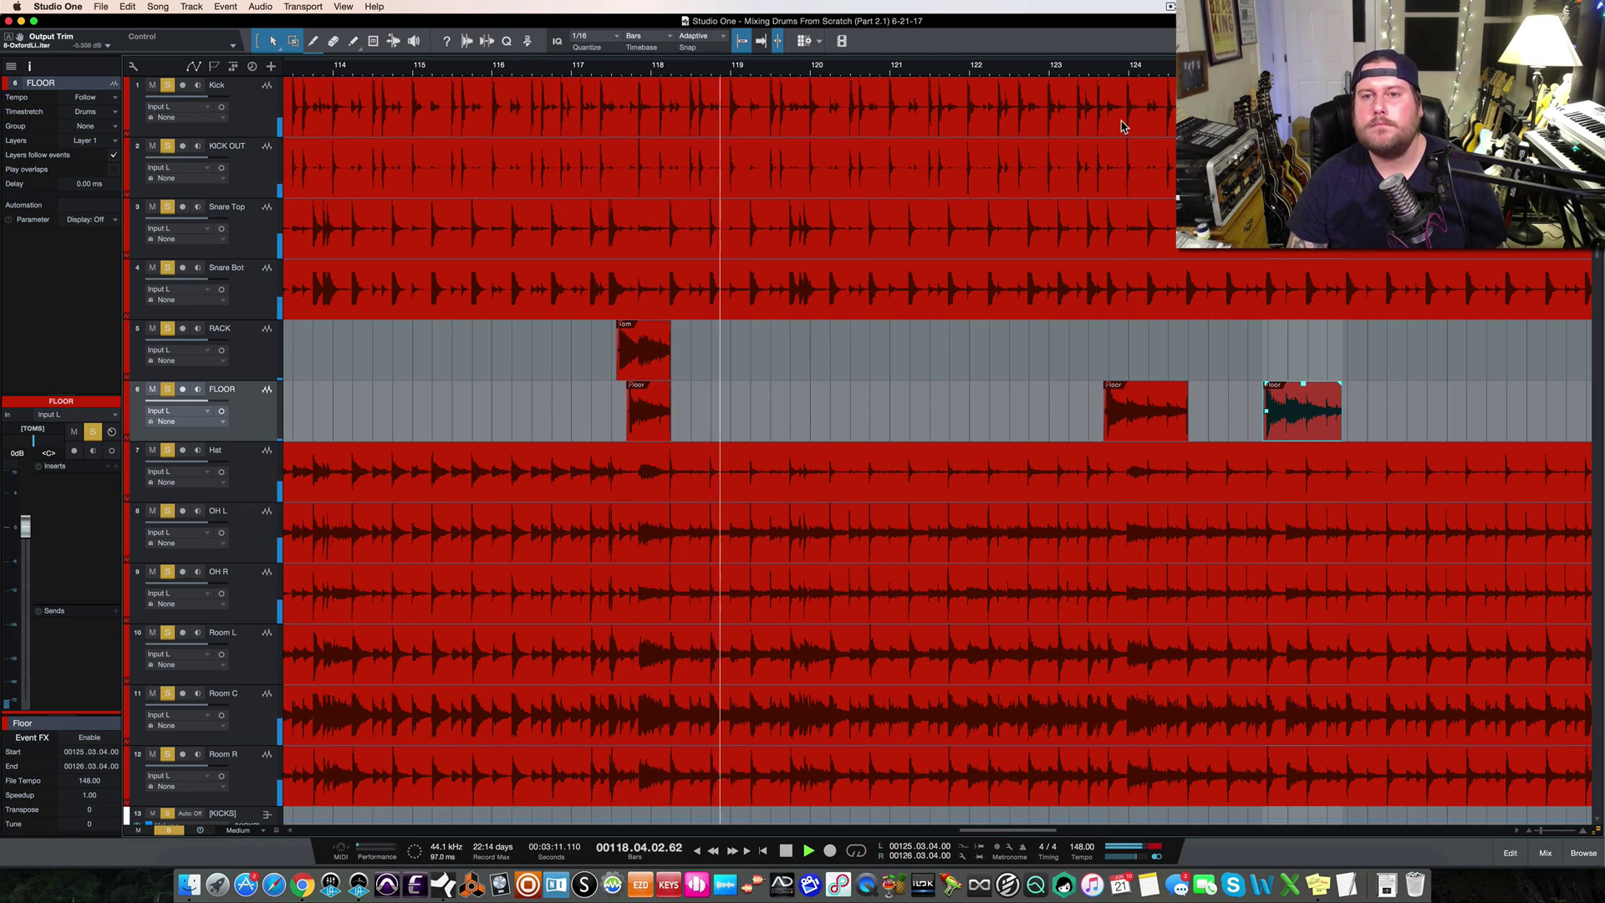
pyautogui.press('space')
pyautogui.click(1088, 72)
pyautogui.press('space')
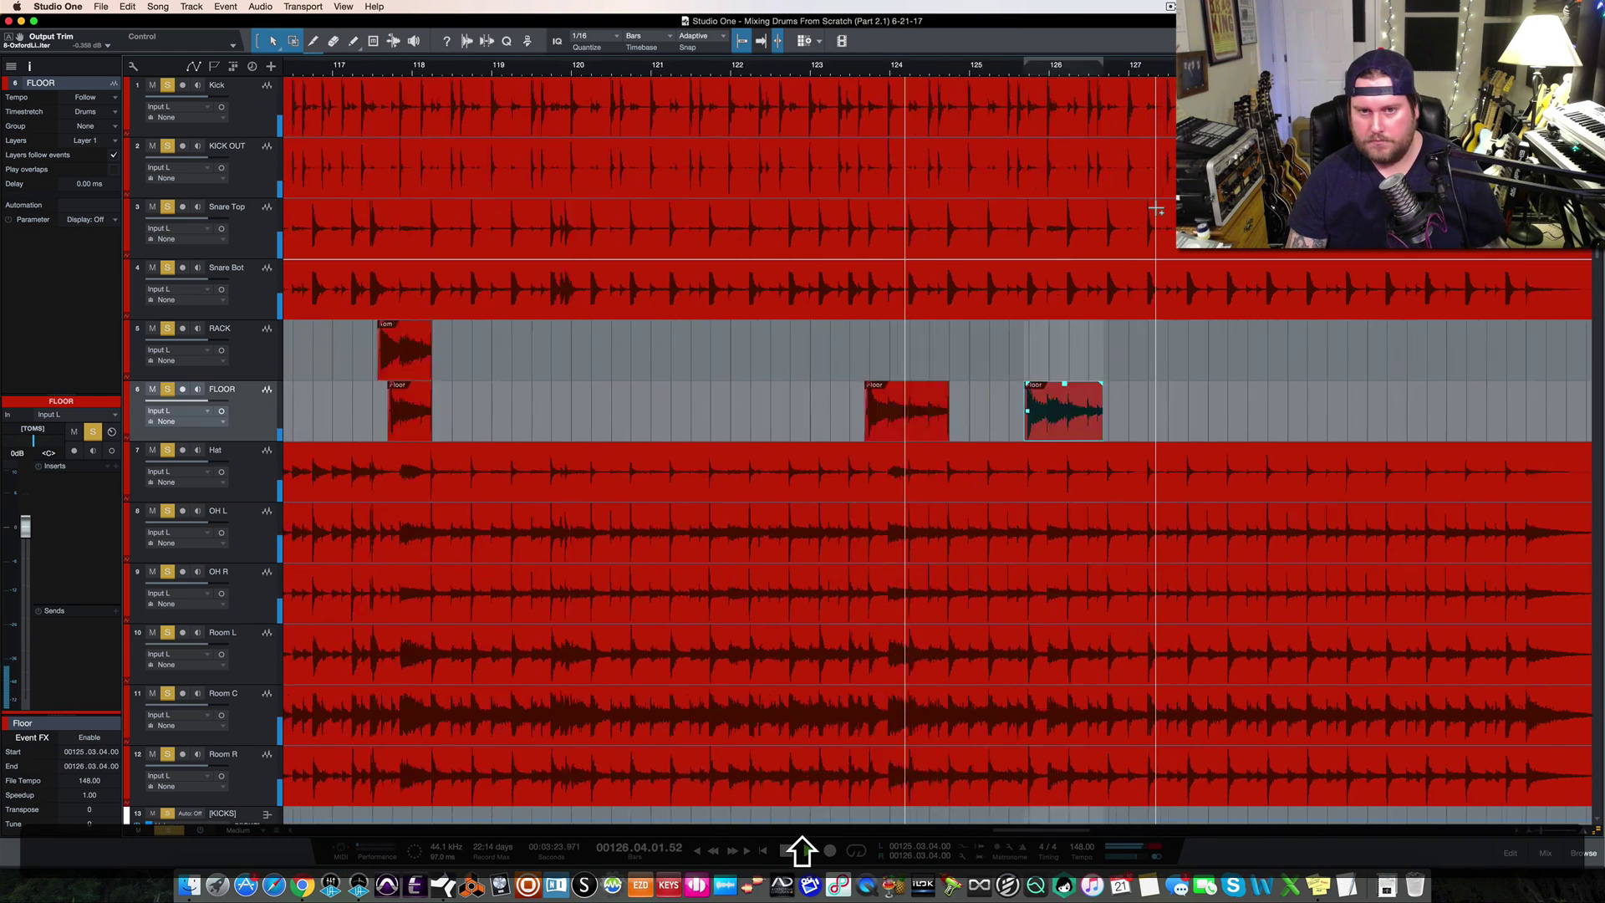
pyautogui.press('space')
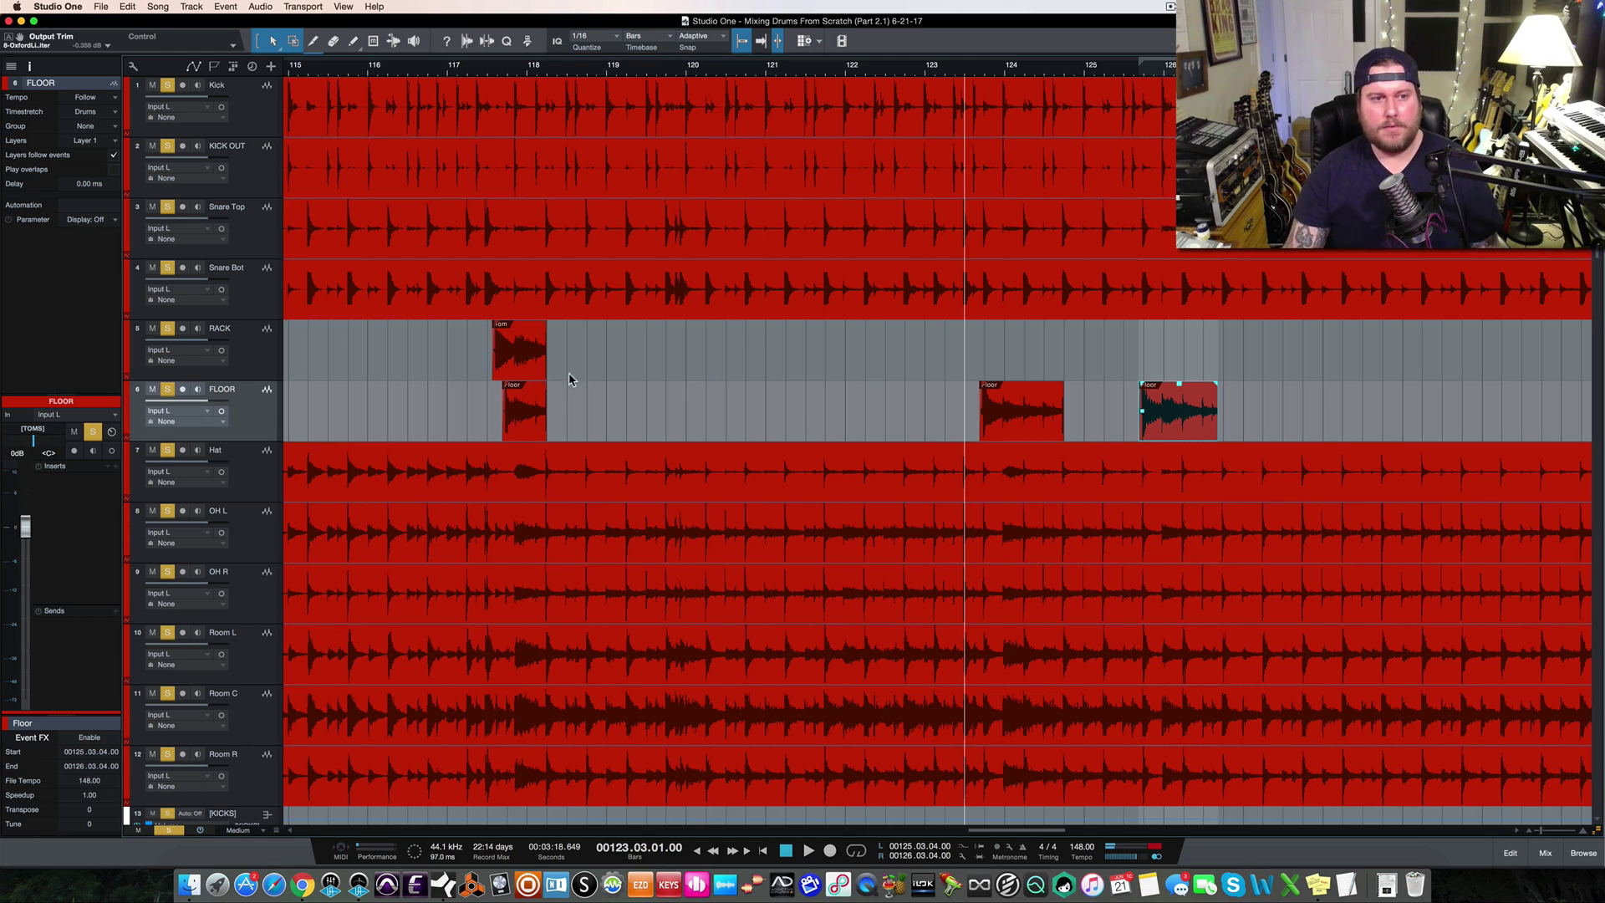
# Show the mixer console beneath an overview of the song's drum tracks from its start
pyautogui.press('w')
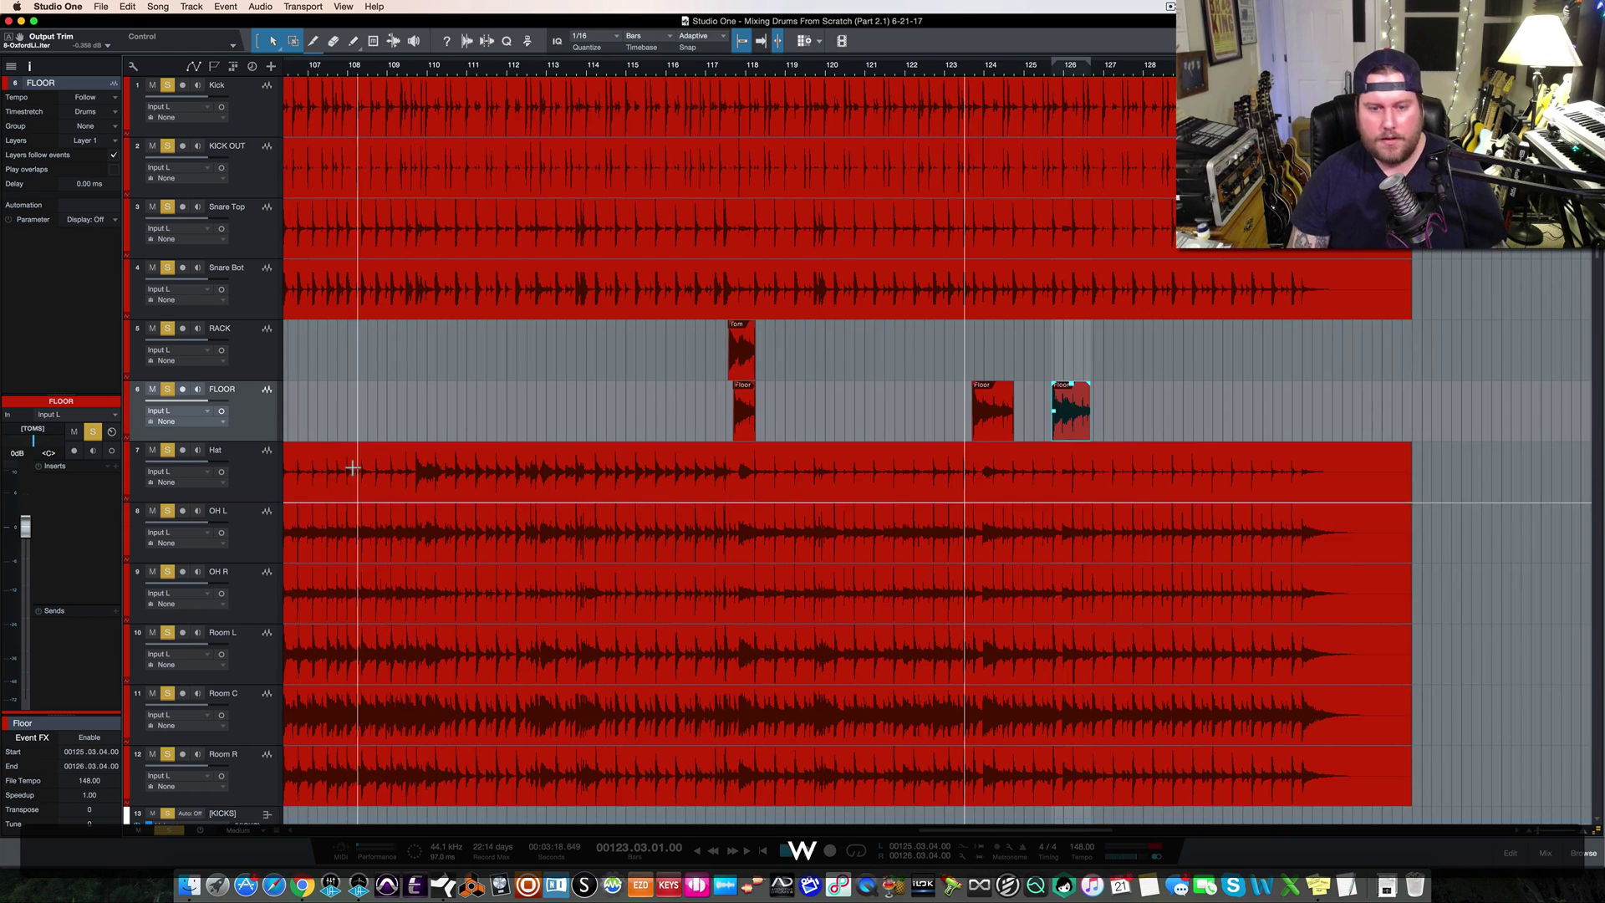
pyautogui.hscroll(-10, 317, 497)
pyautogui.scroll(-5, 316, 497)
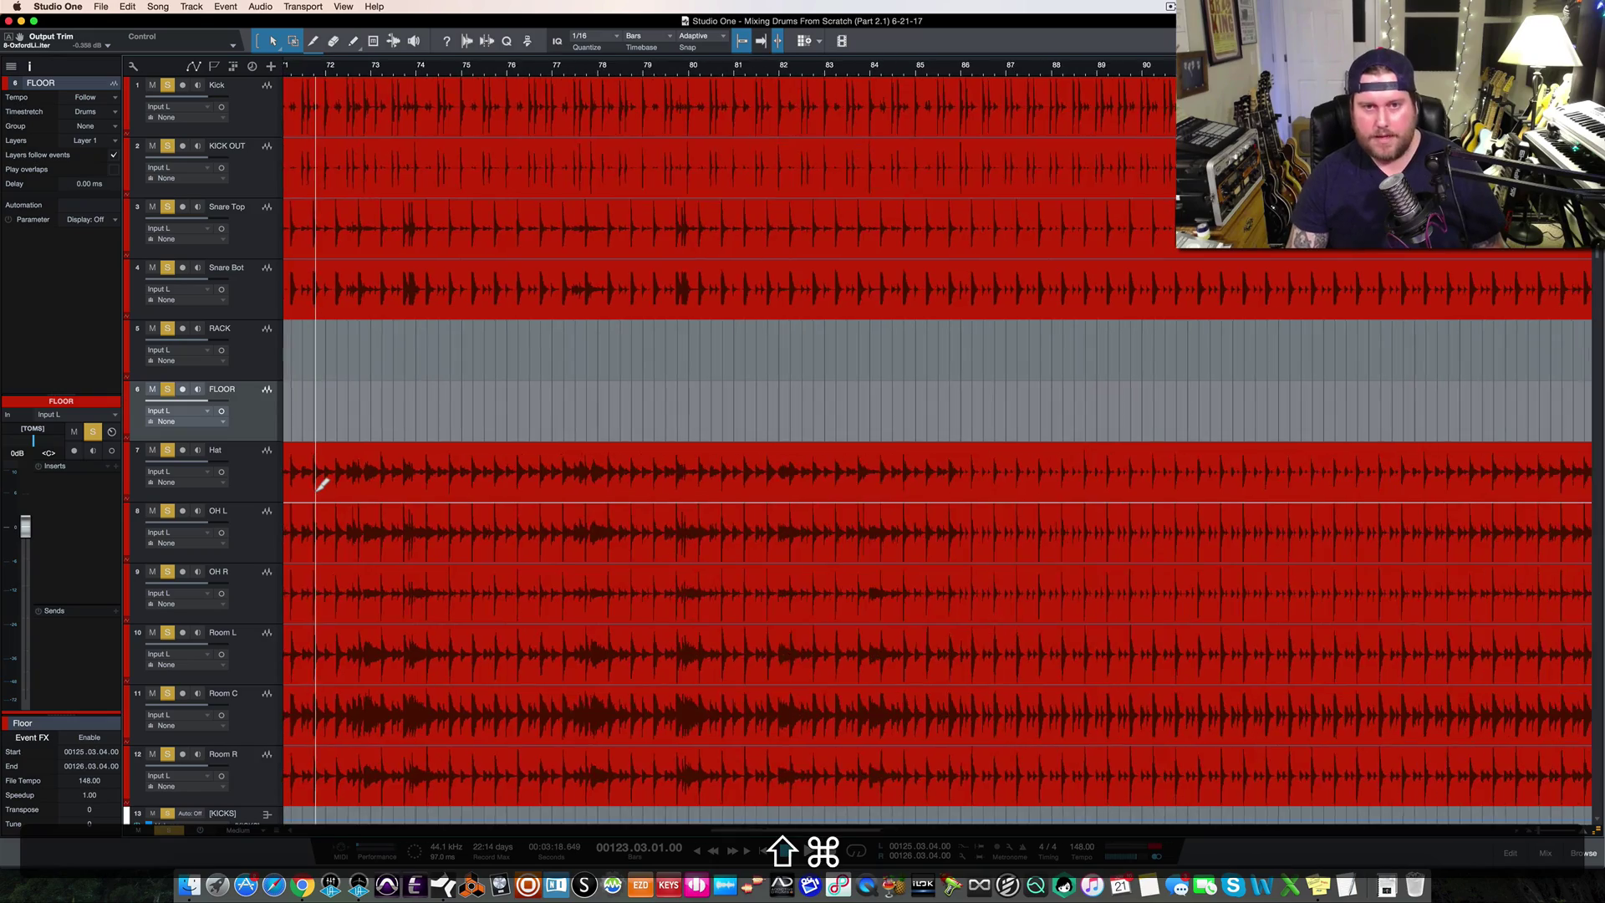
pyautogui.hscroll(-10, 314, 493)
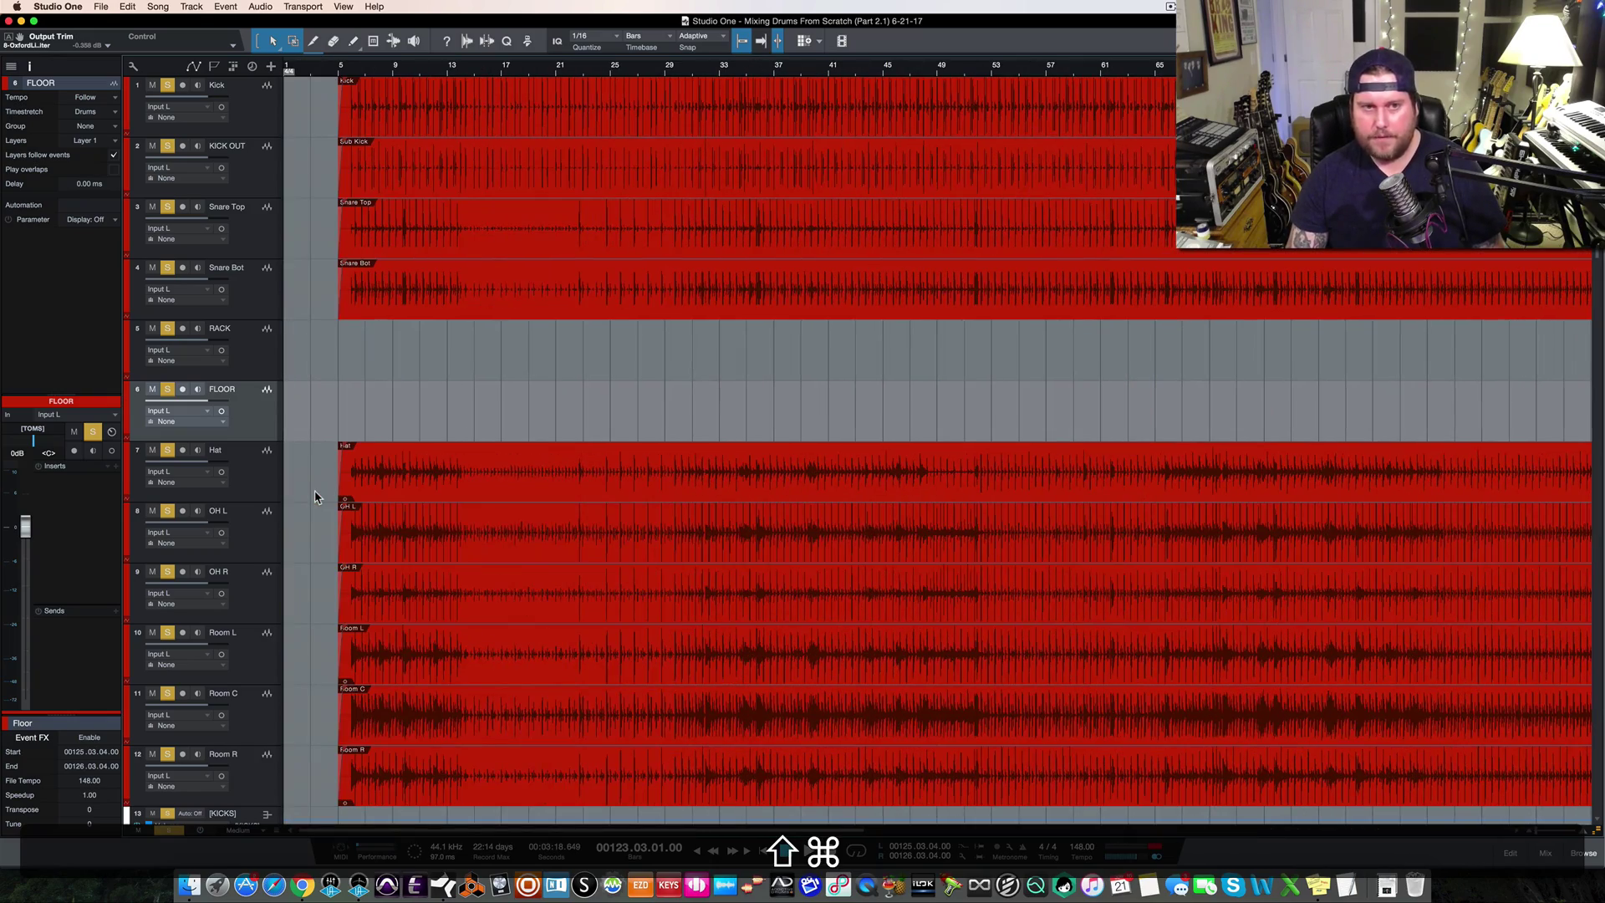
pyautogui.scroll(-5, 448, 524)
pyautogui.scroll(5, 455, 517)
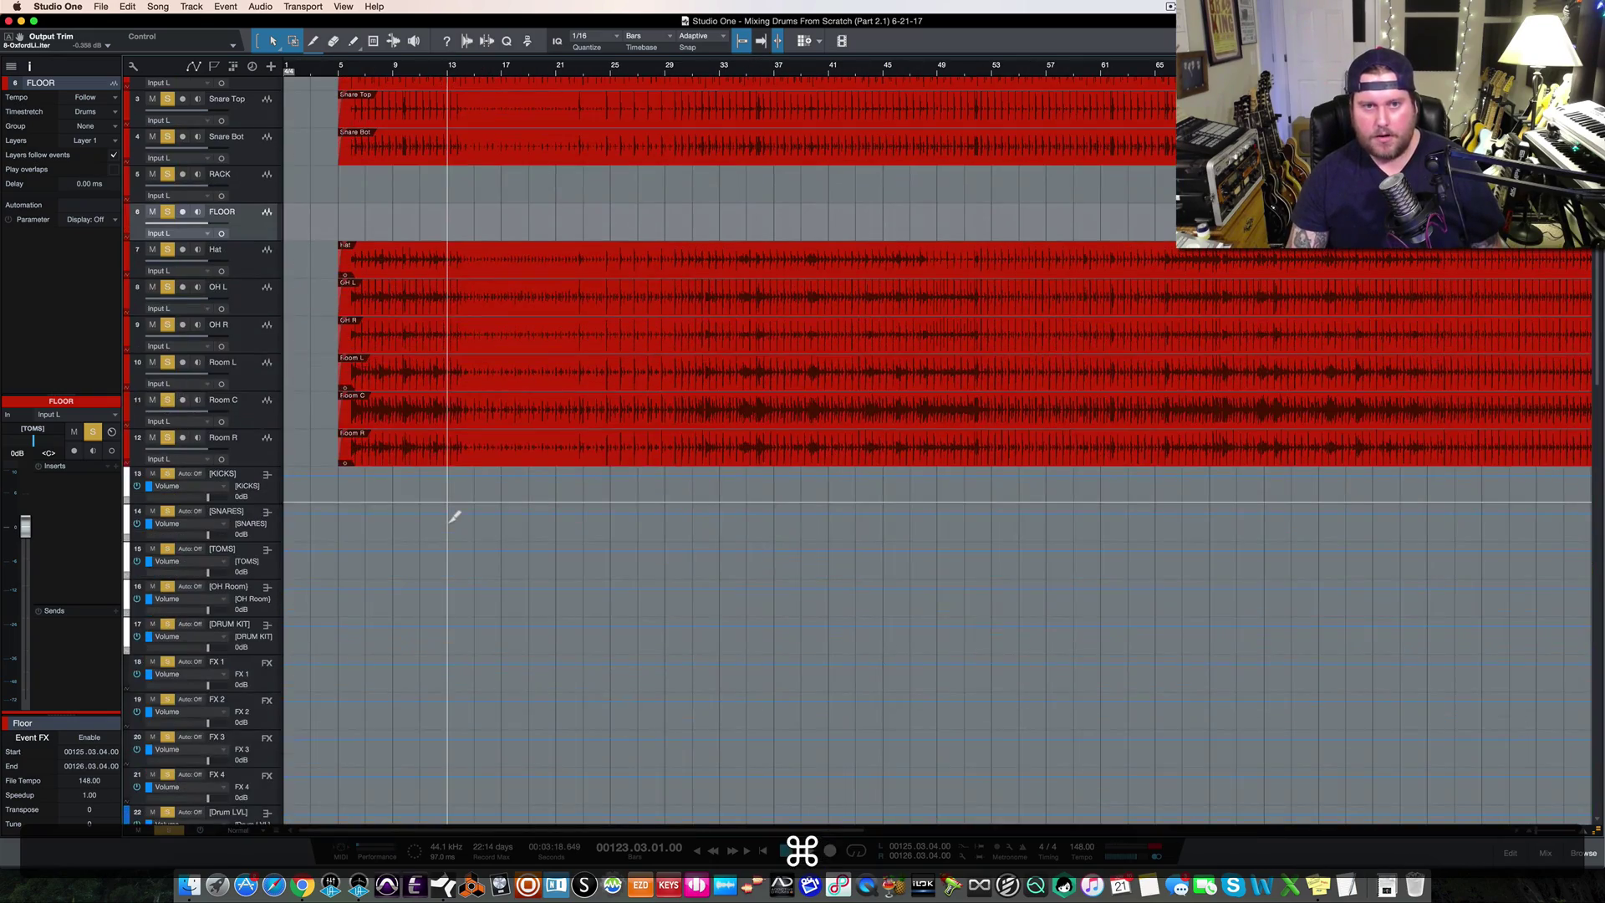
pyautogui.press('F3')
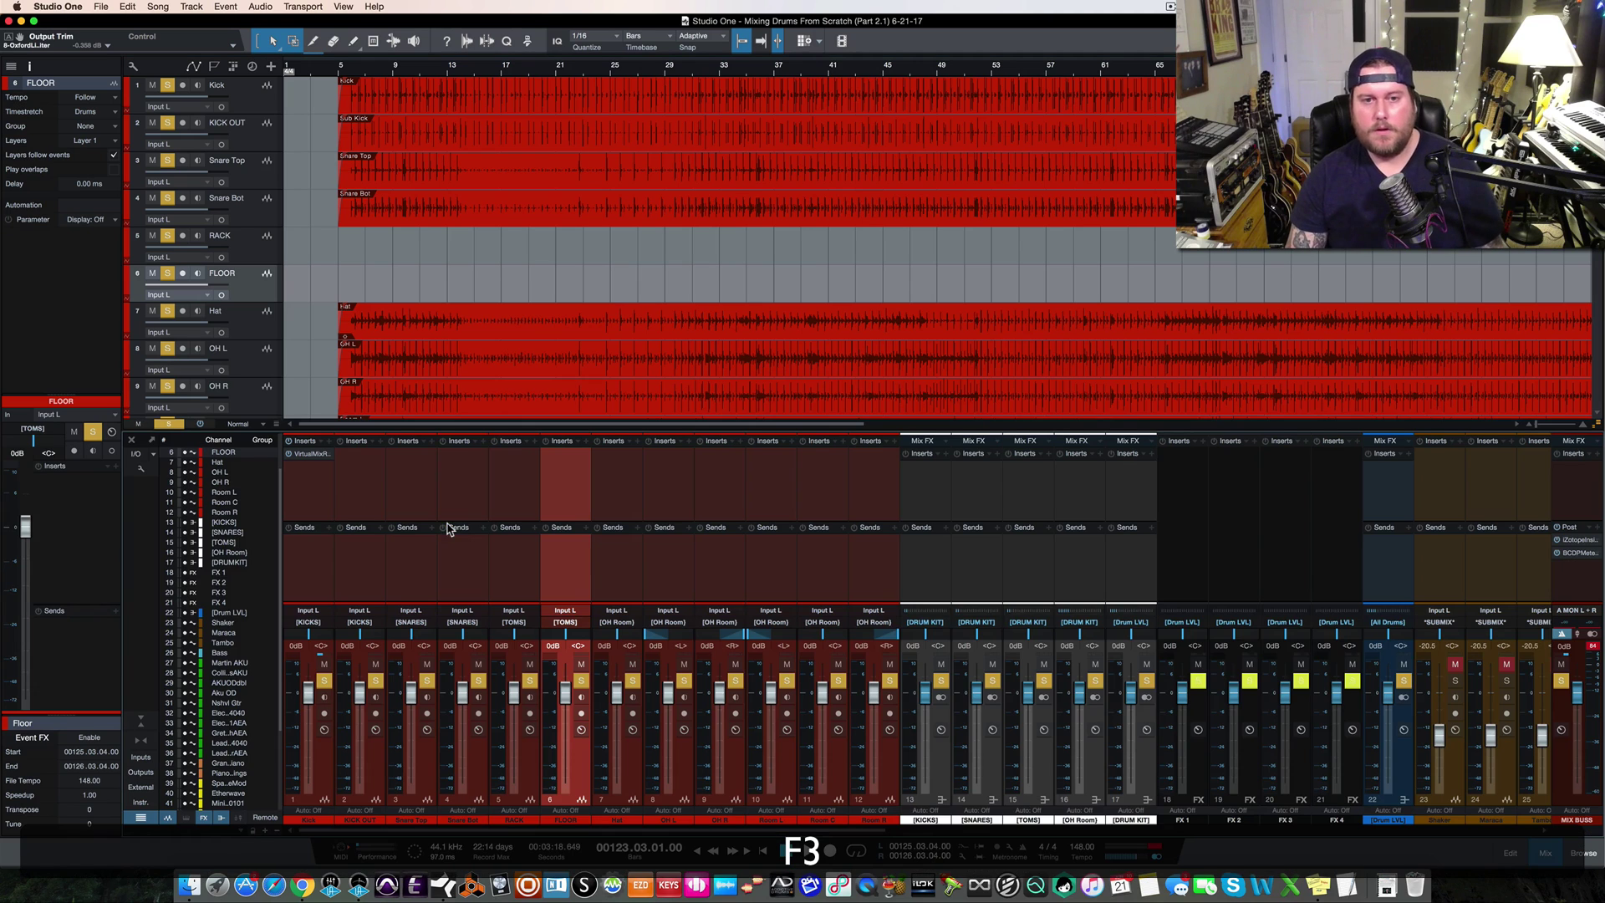
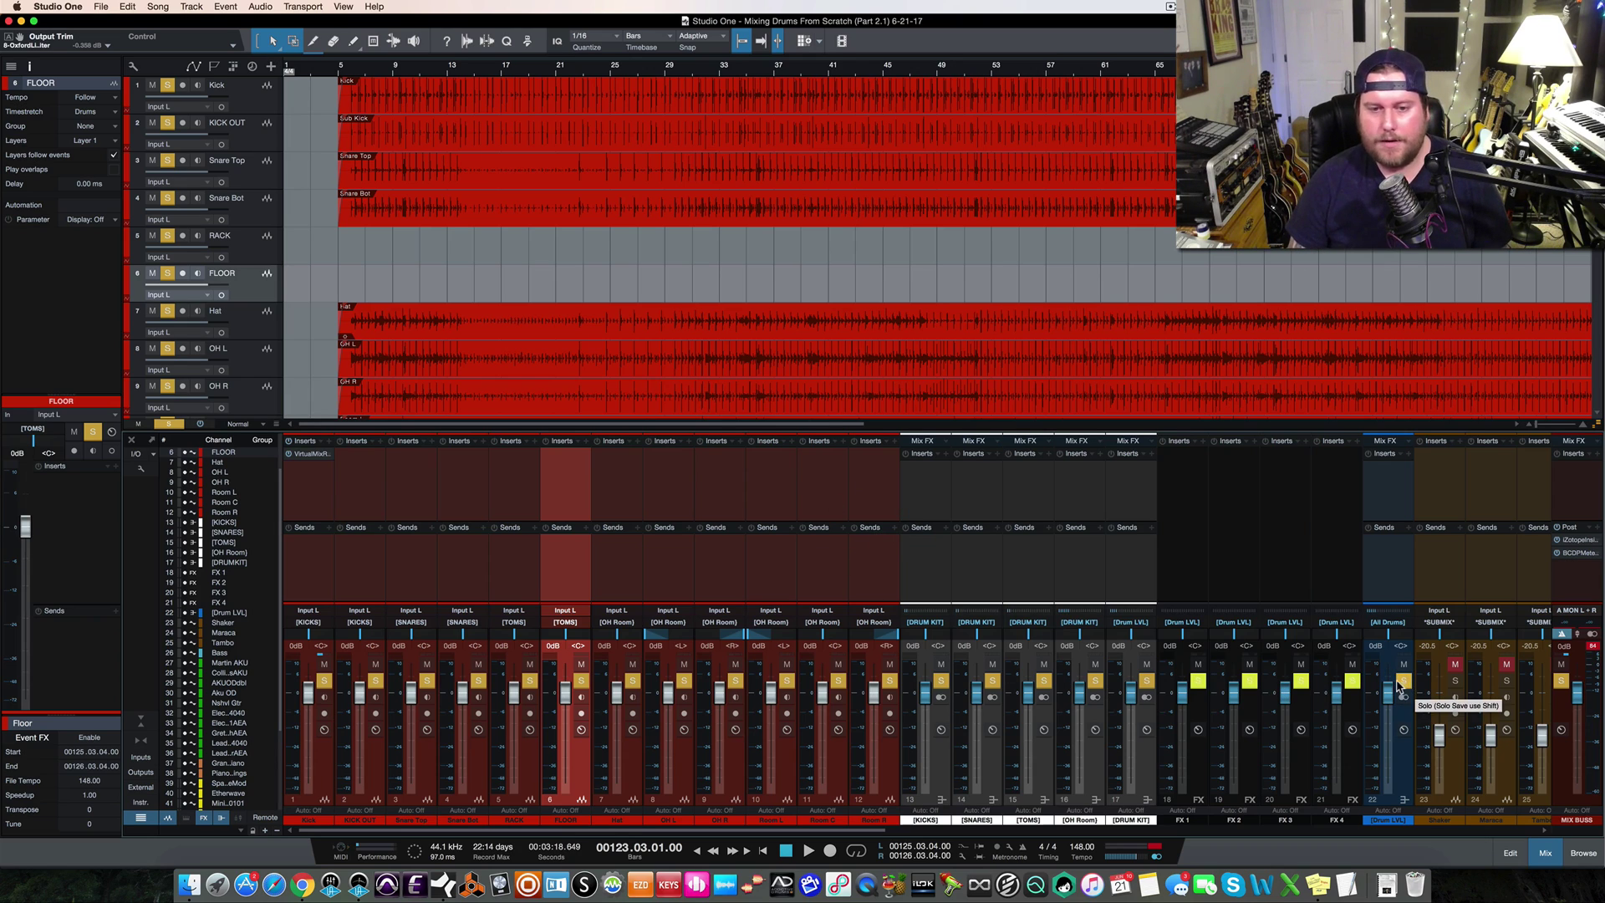
# Lower the Trimmer in the Kick channel's Virtual Mix Rack to about -9.58 dB and solo only the Kick
pyautogui.click(311, 455)
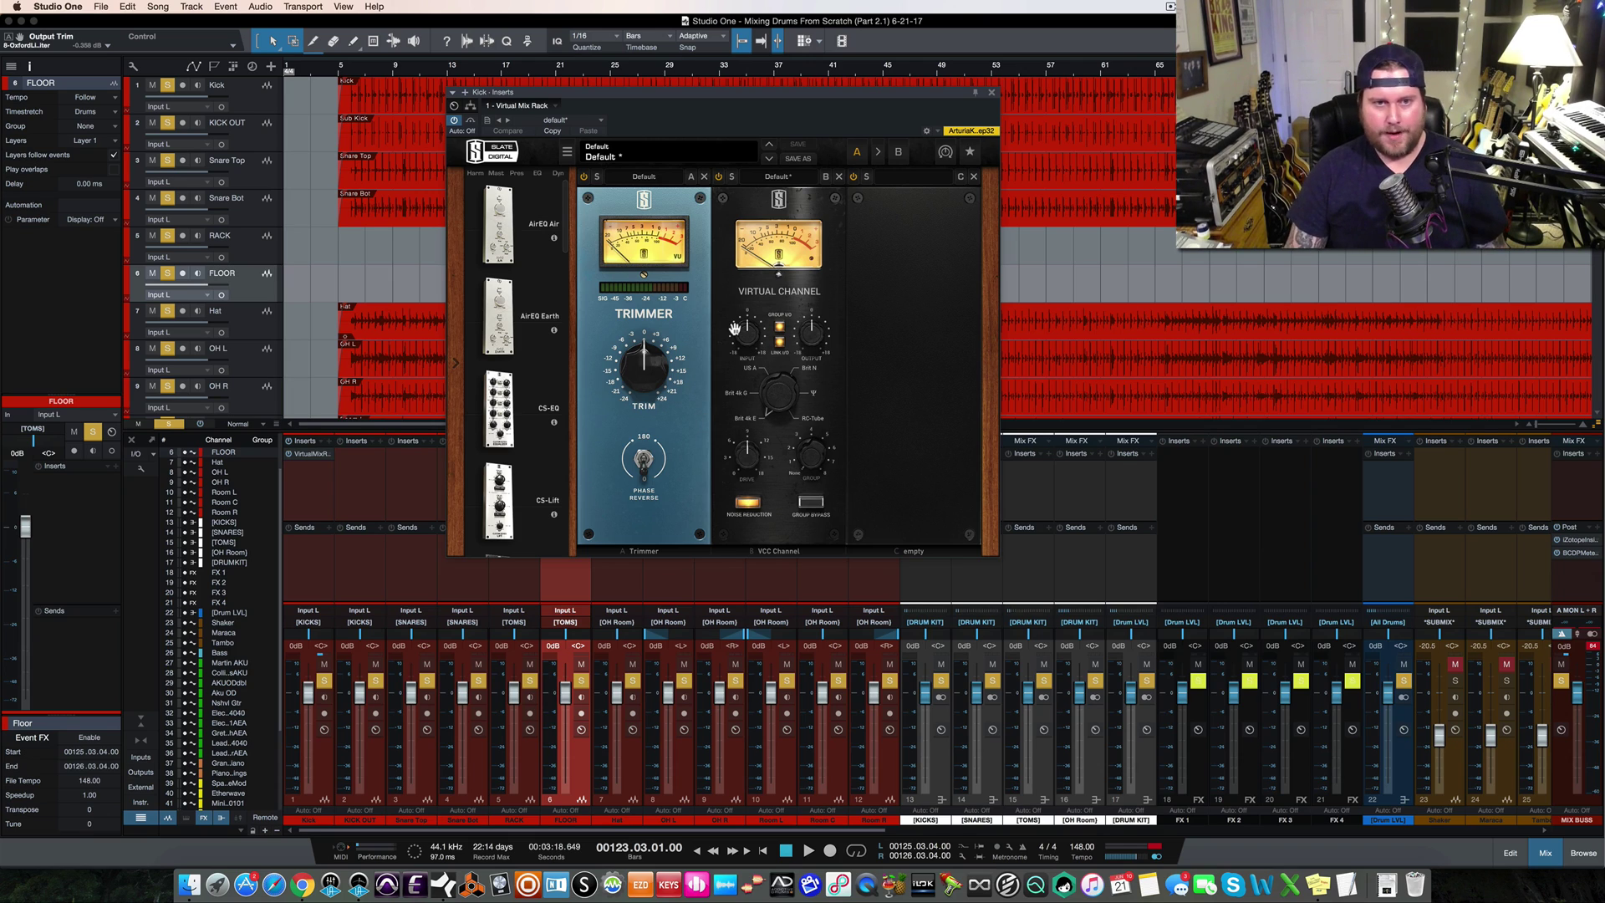
pyautogui.moveTo(638, 365); pyautogui.dragTo(637, 395)
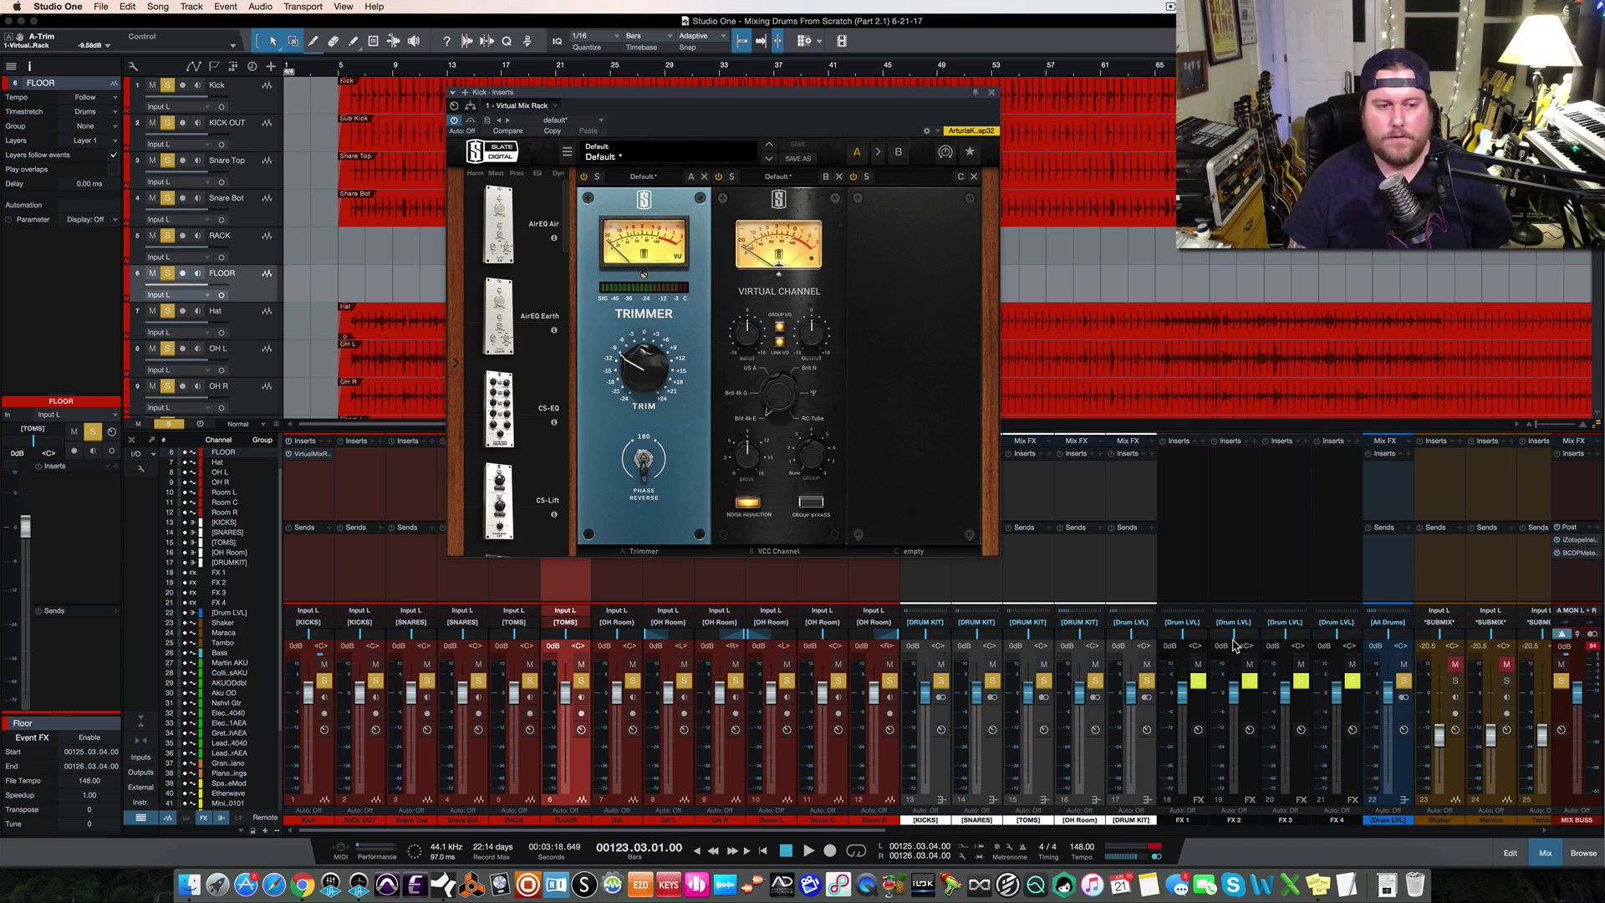
pyautogui.click(1401, 683)
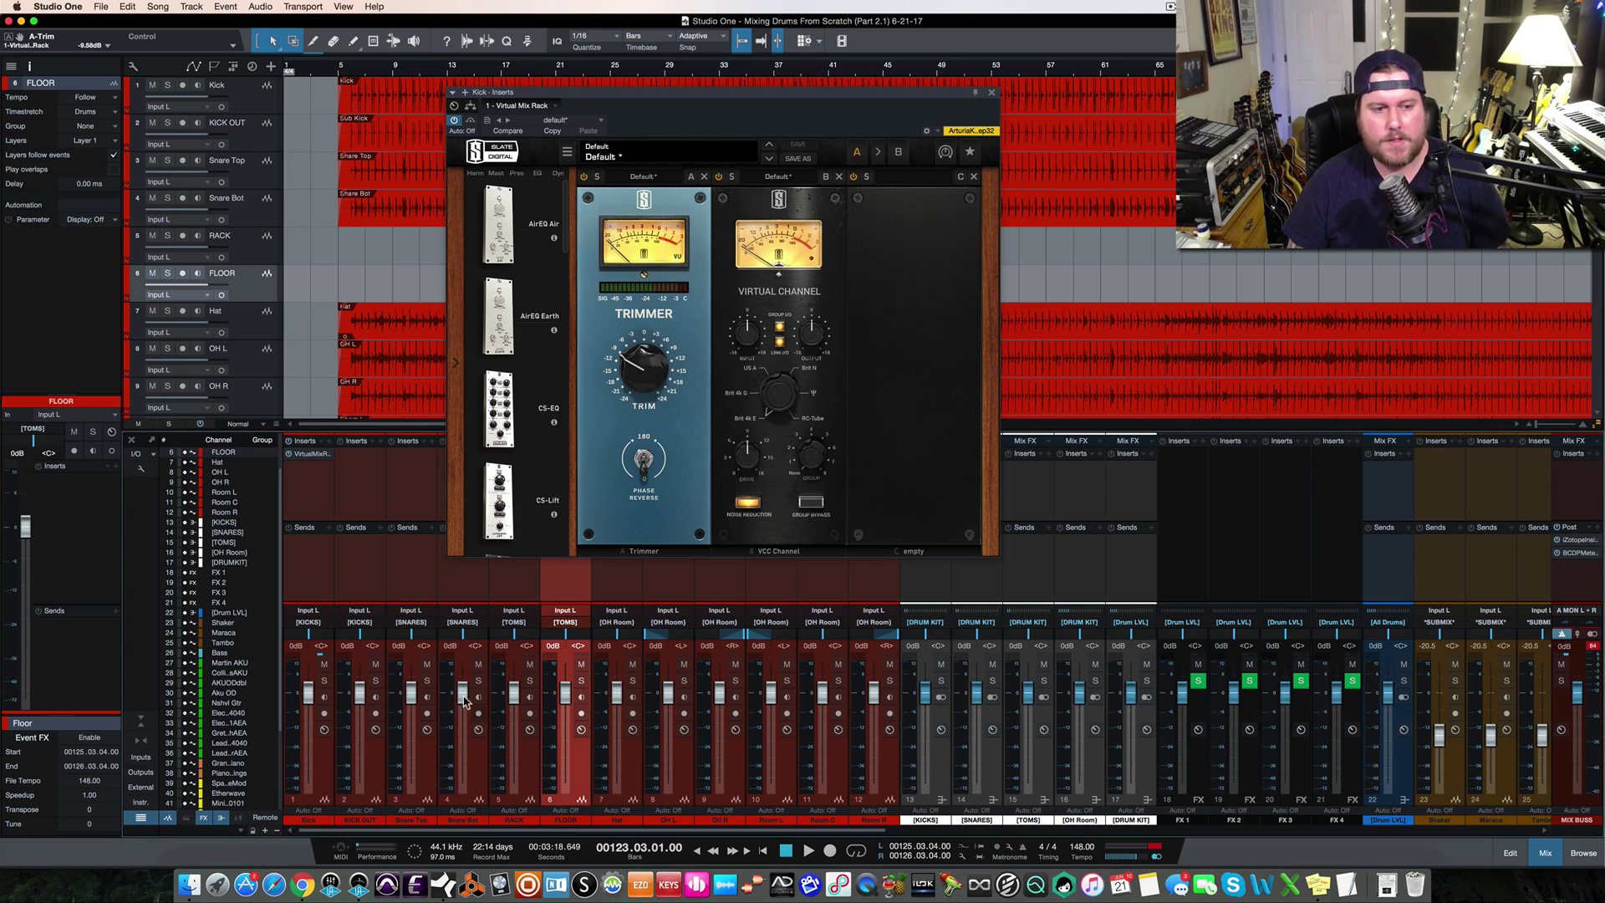
pyautogui.click(324, 680)
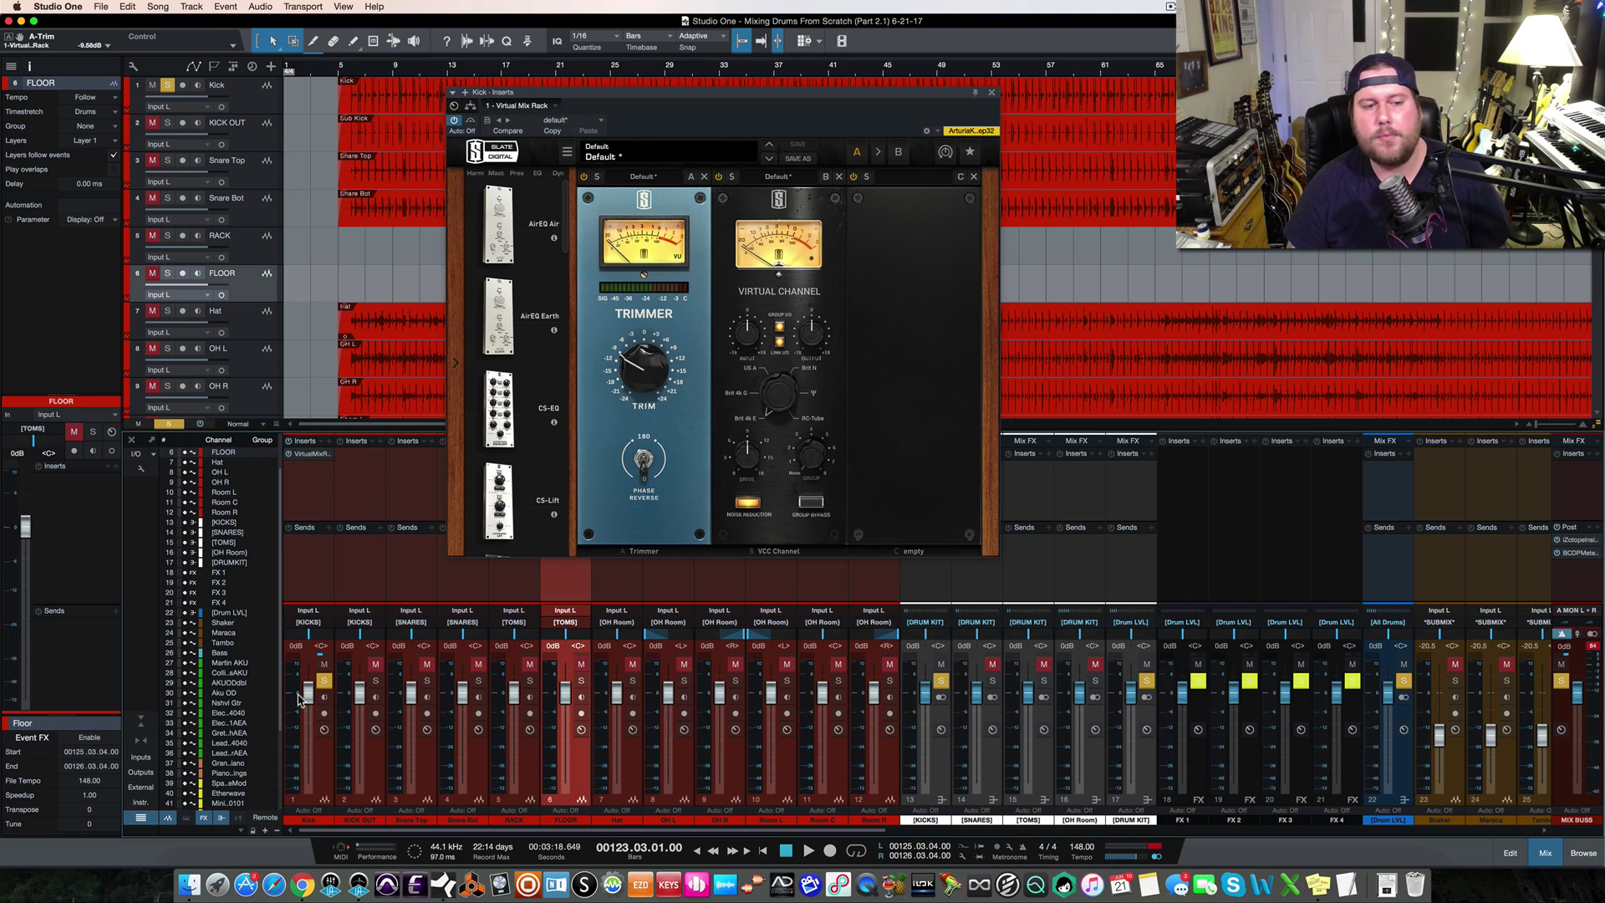
# Try the Kick fader at about -6.7 dB, reset it to 0 dB, and audition the soloed kick
pyautogui.moveTo(308, 700)
pyautogui.mouseDown()
pyautogui.moveTo(308, 686)
pyautogui.moveTo(312, 720)
pyautogui.mouseUp()
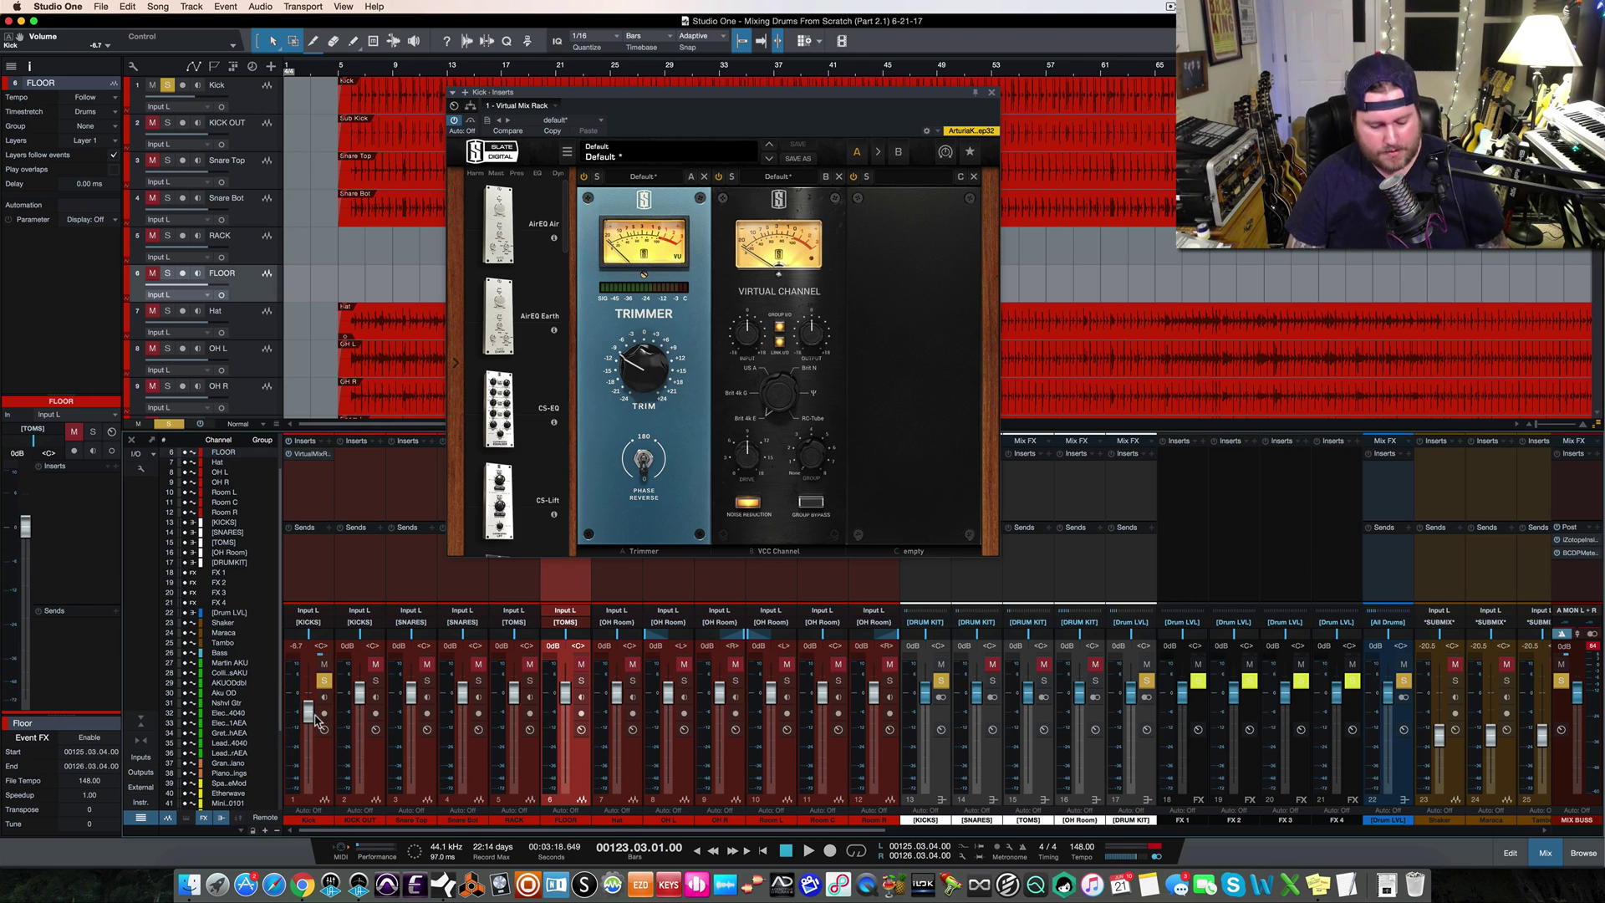
pyautogui.keyDown('super'); pyautogui.click(308, 714); pyautogui.keyUp('super')
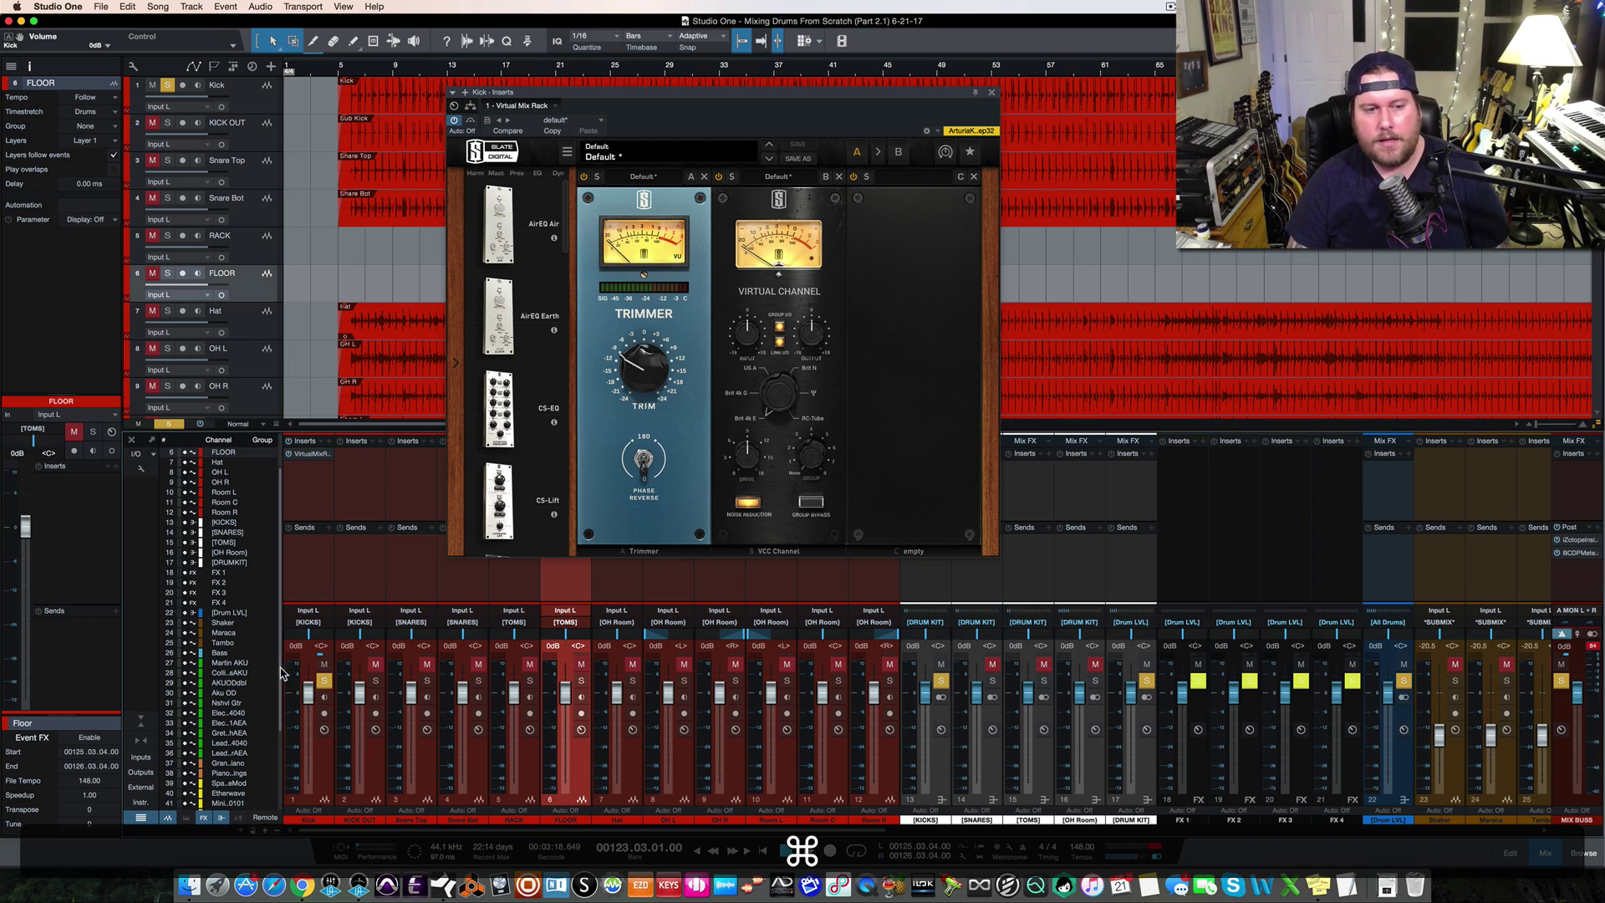
pyautogui.press('space')
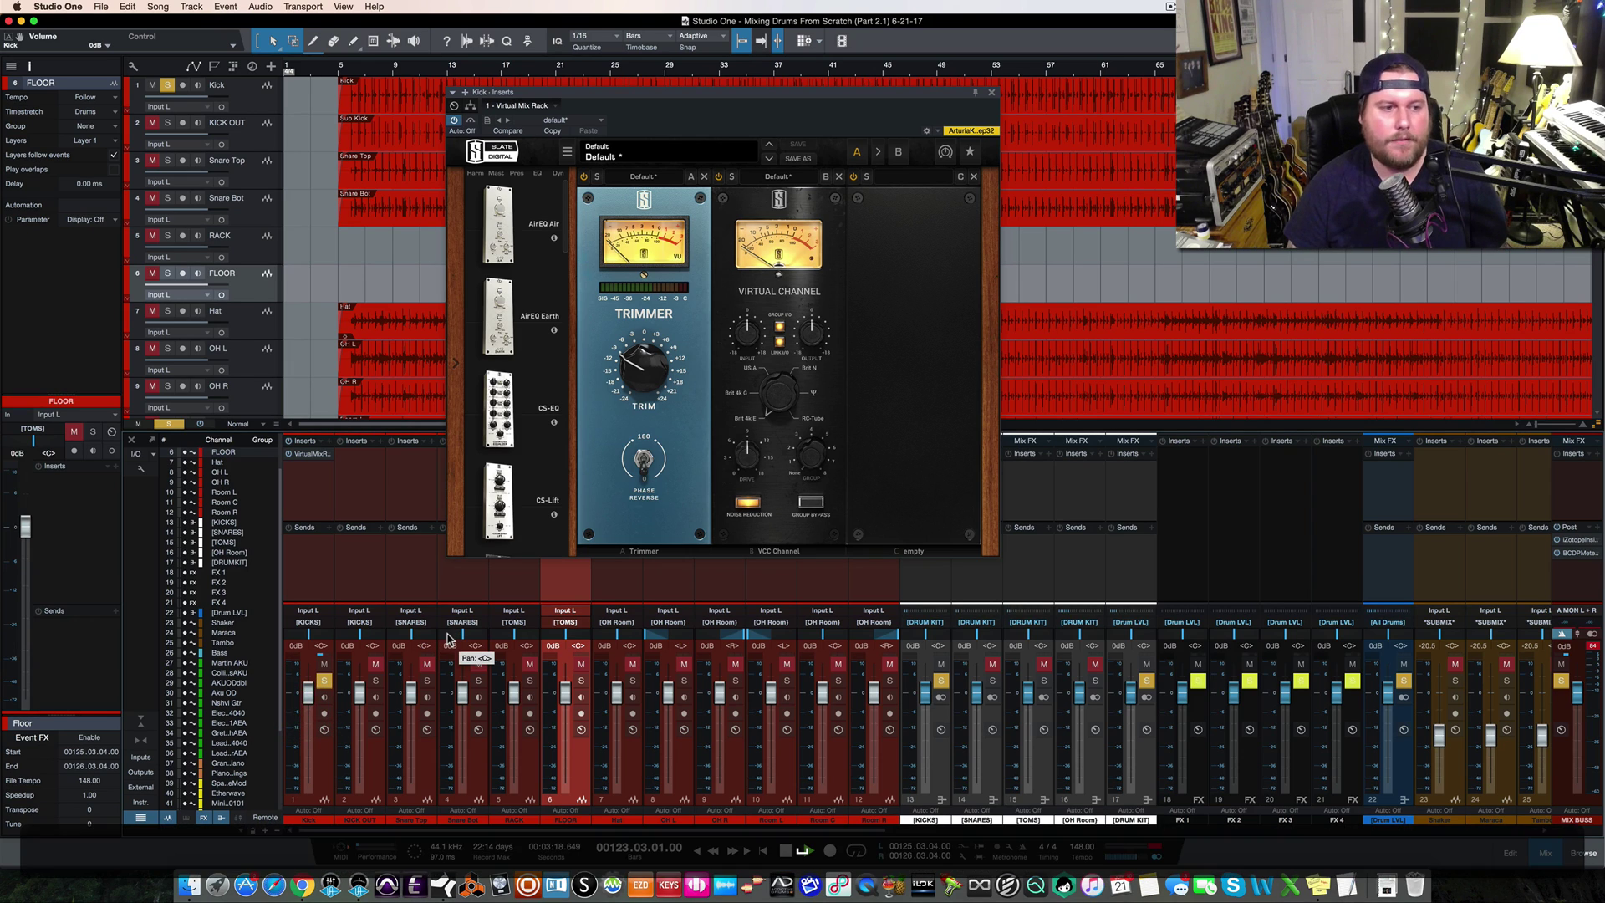
pyautogui.click(320, 767)
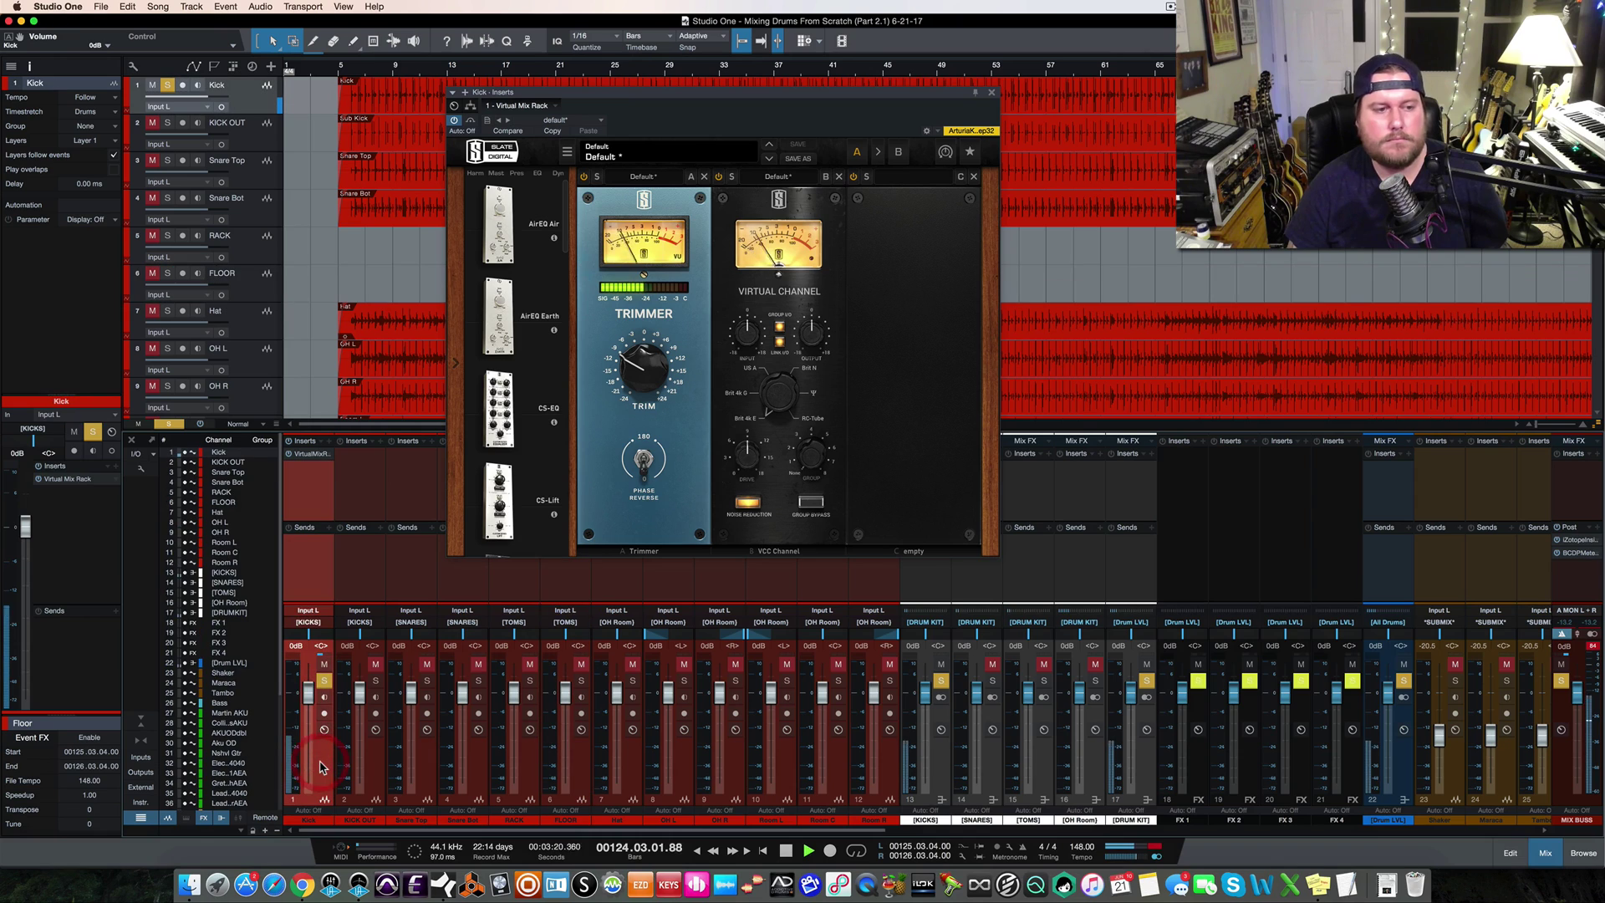
pyautogui.press('space')
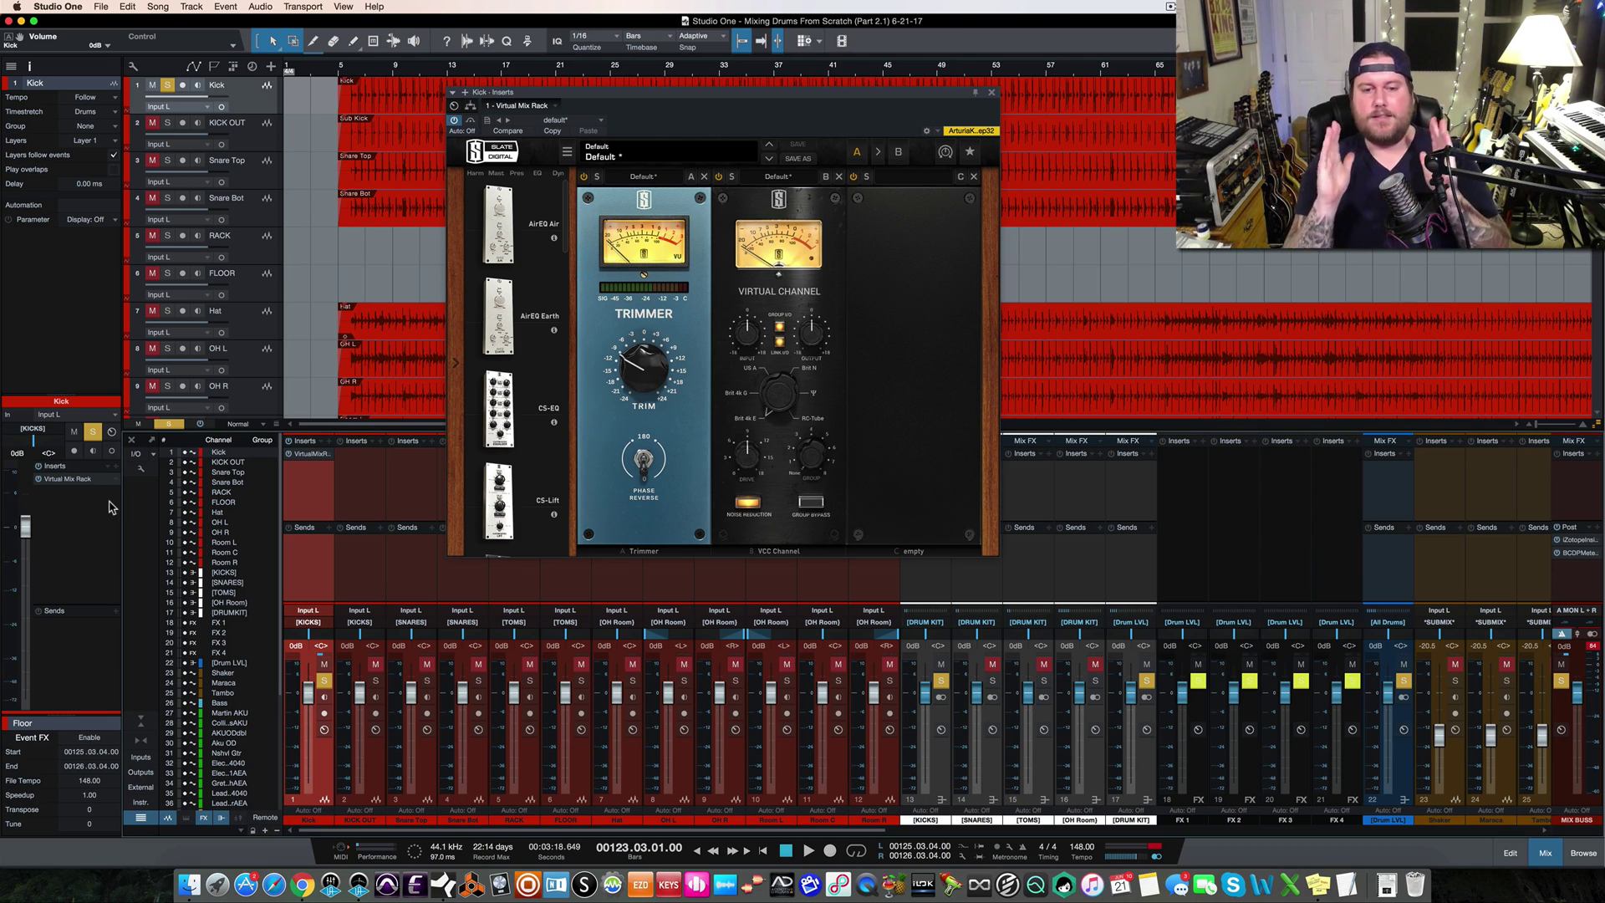
# Reset the Kick's Trimmer to 0 dB while playing the soloed kick from bar 123
pyautogui.scroll(-5, 157, 287)
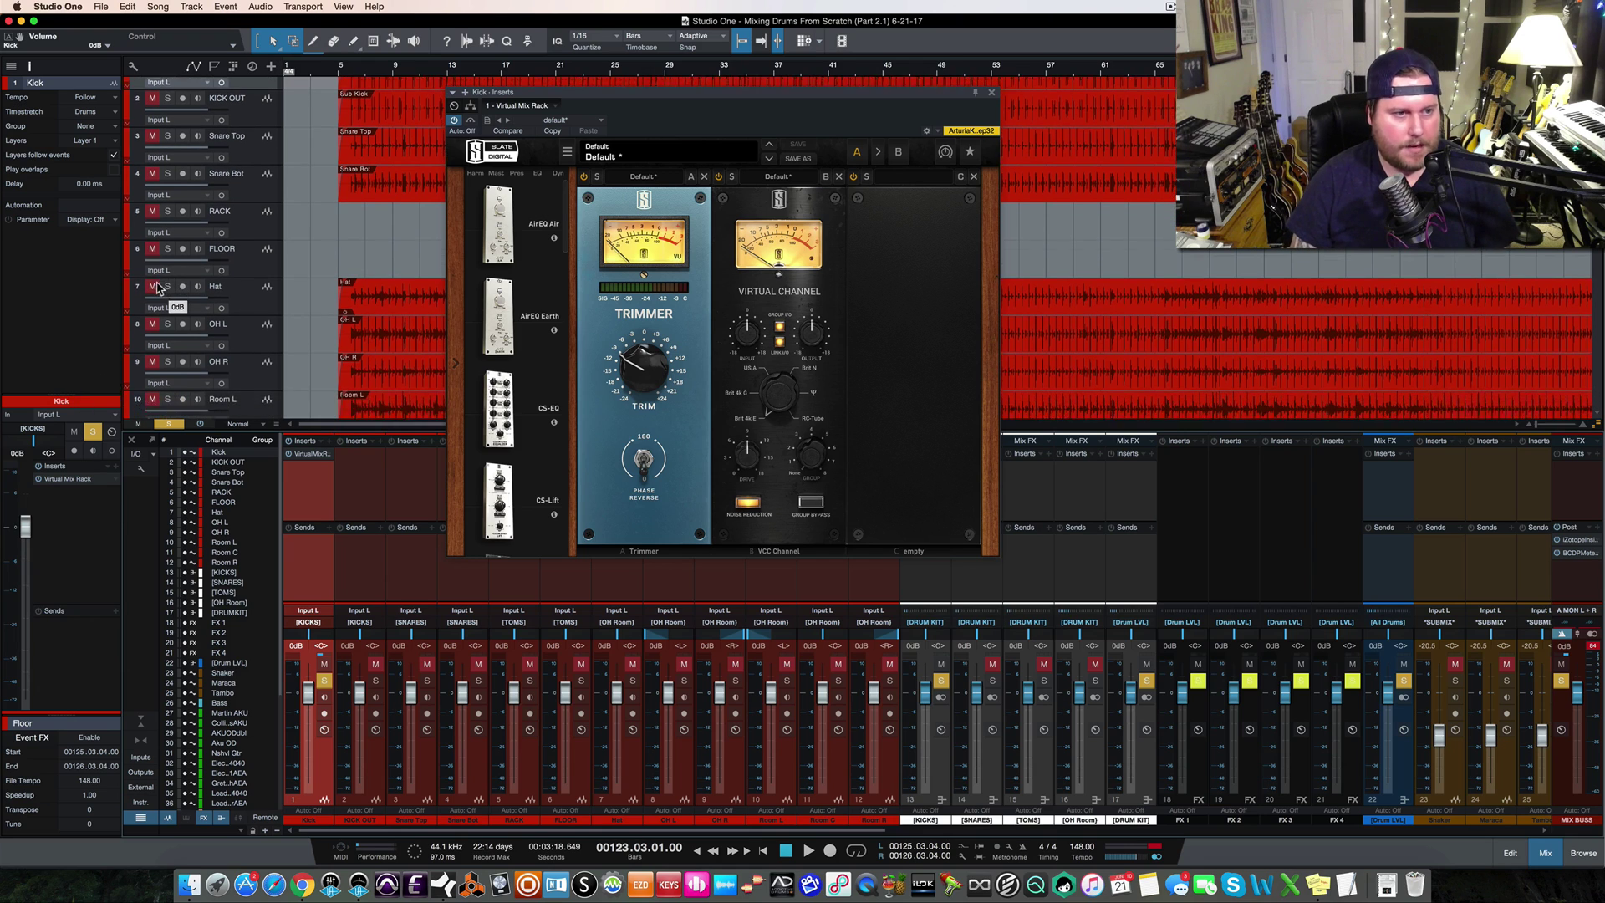
pyautogui.scroll(-1, 158, 287)
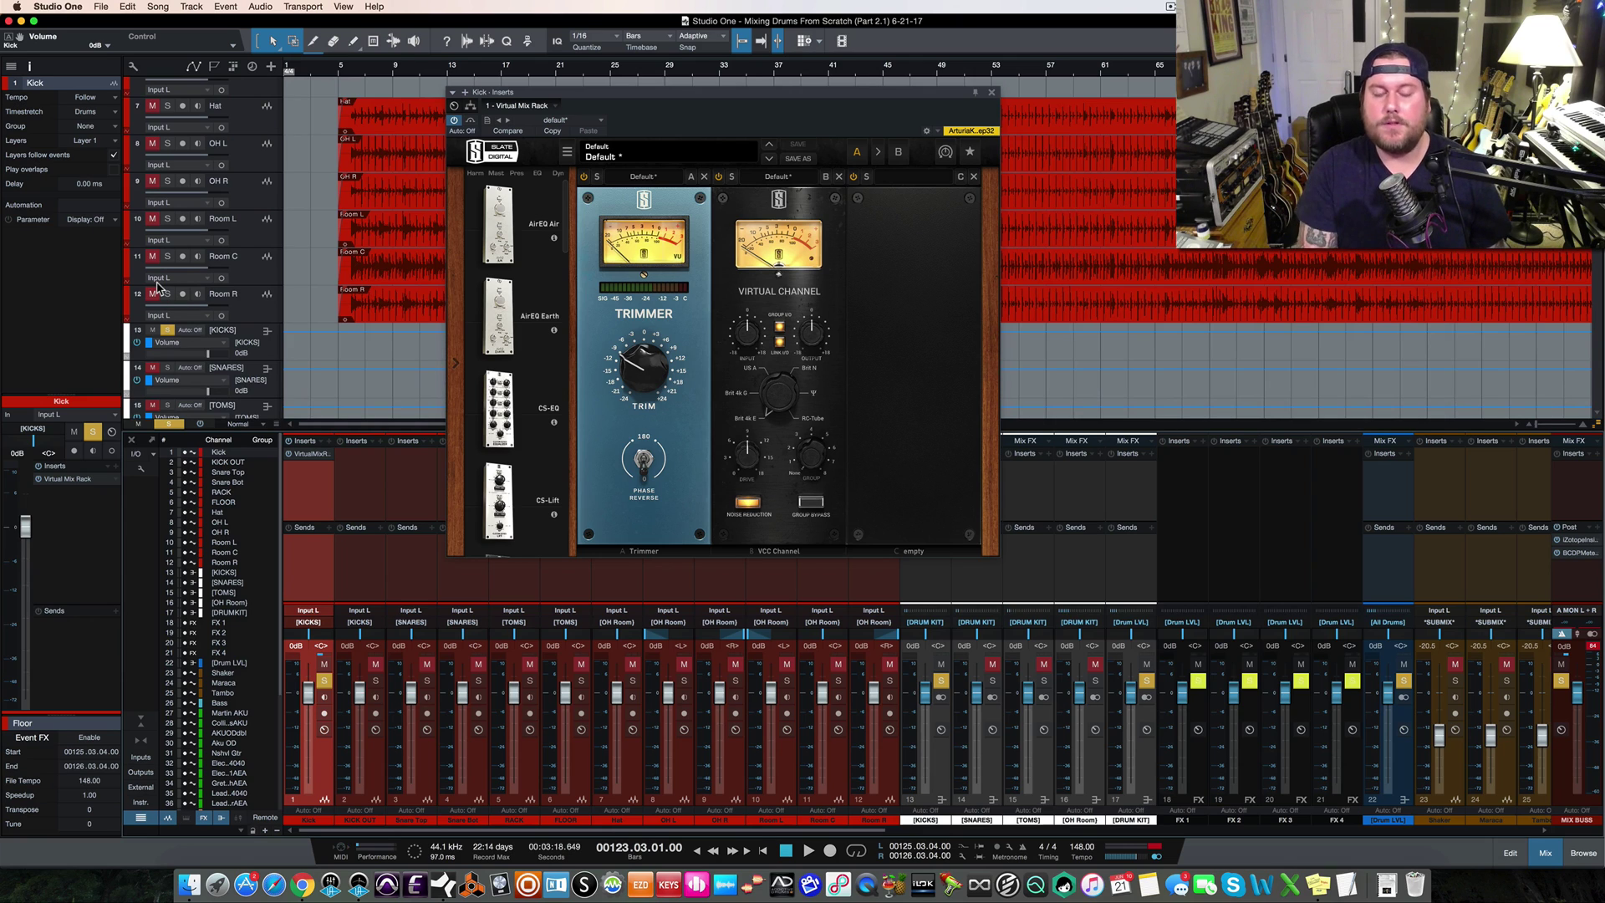
pyautogui.press('space')
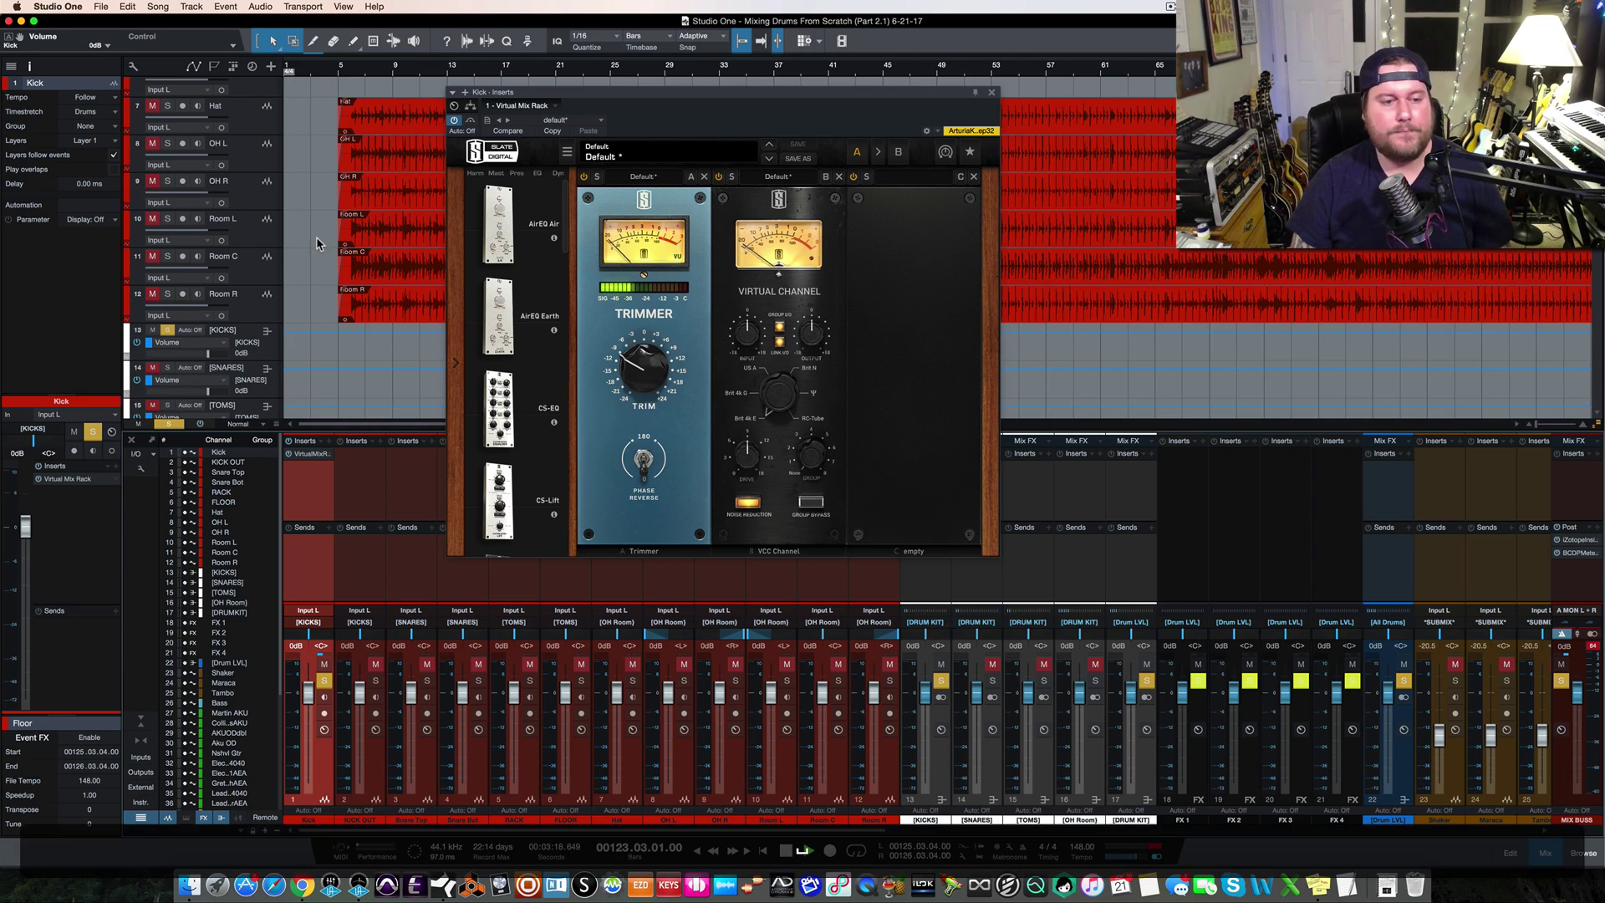
pyautogui.moveTo(663, 383); pyautogui.dragTo(650, 337)
pyautogui.doubleClick(651, 337)
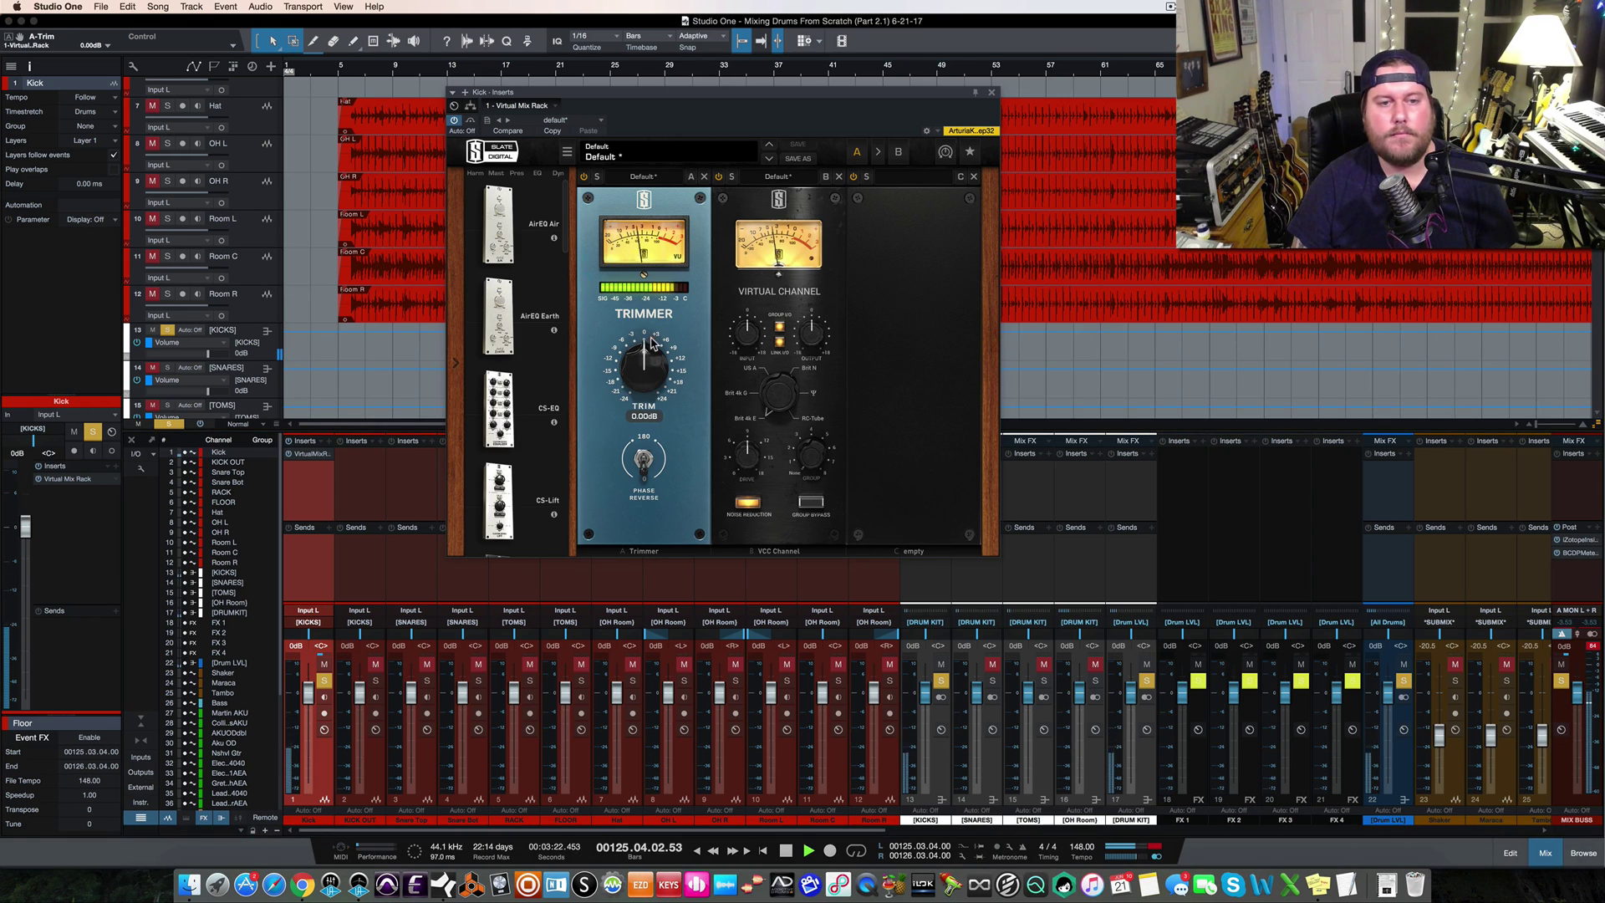
pyautogui.press('space')
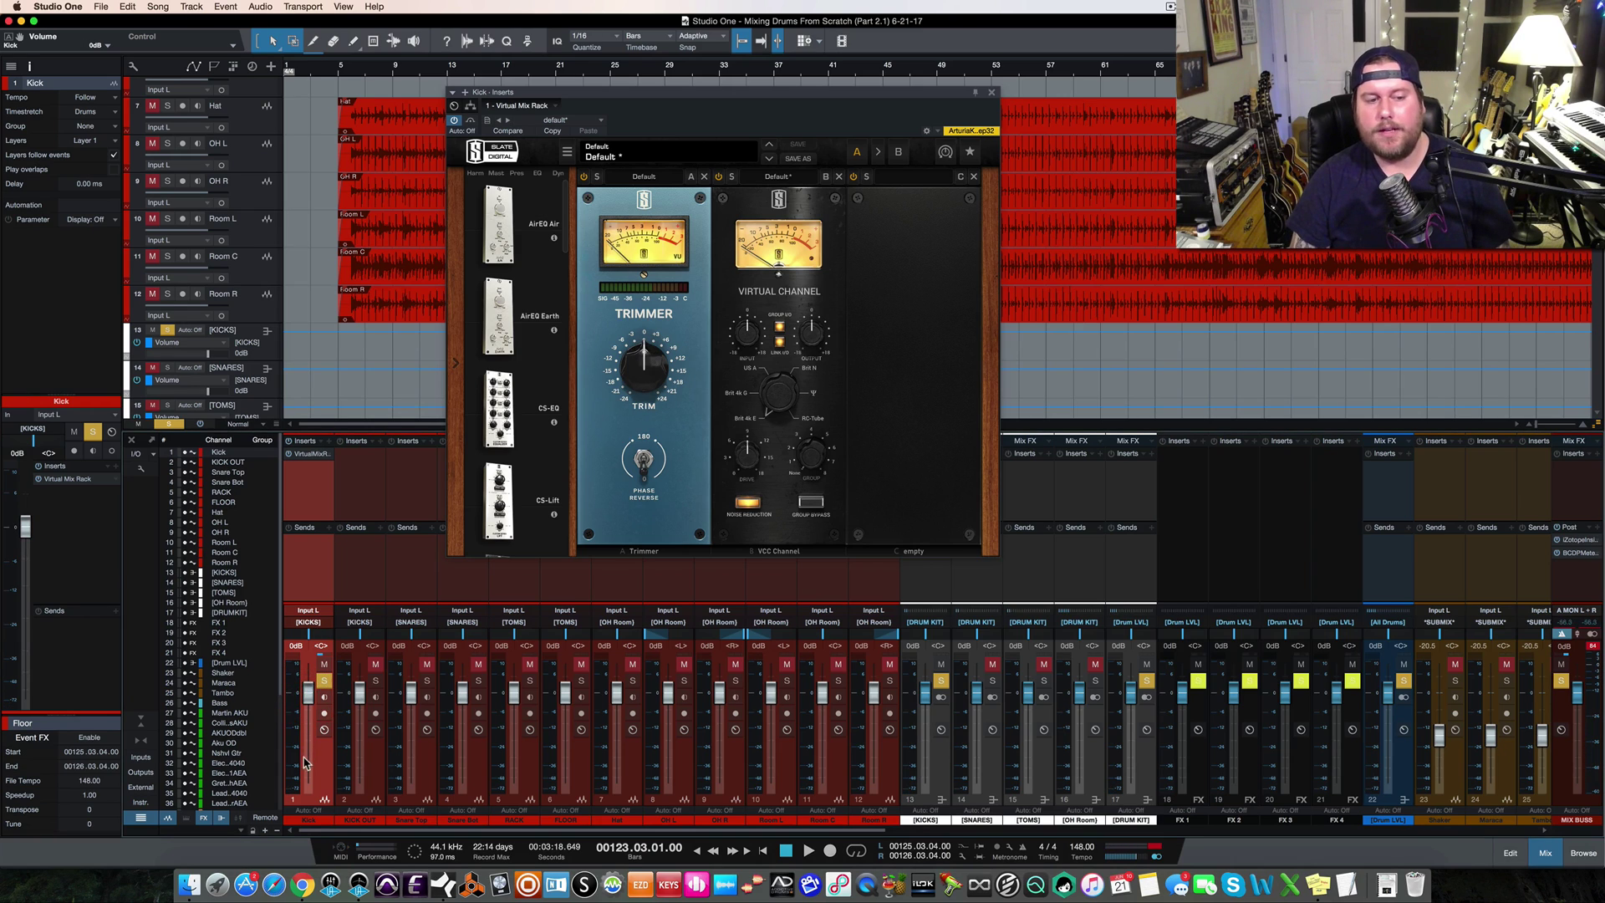
# Try raising the Kick fader to about +2.1 dB during playback, then reset it to 0 dB
pyautogui.press('space')
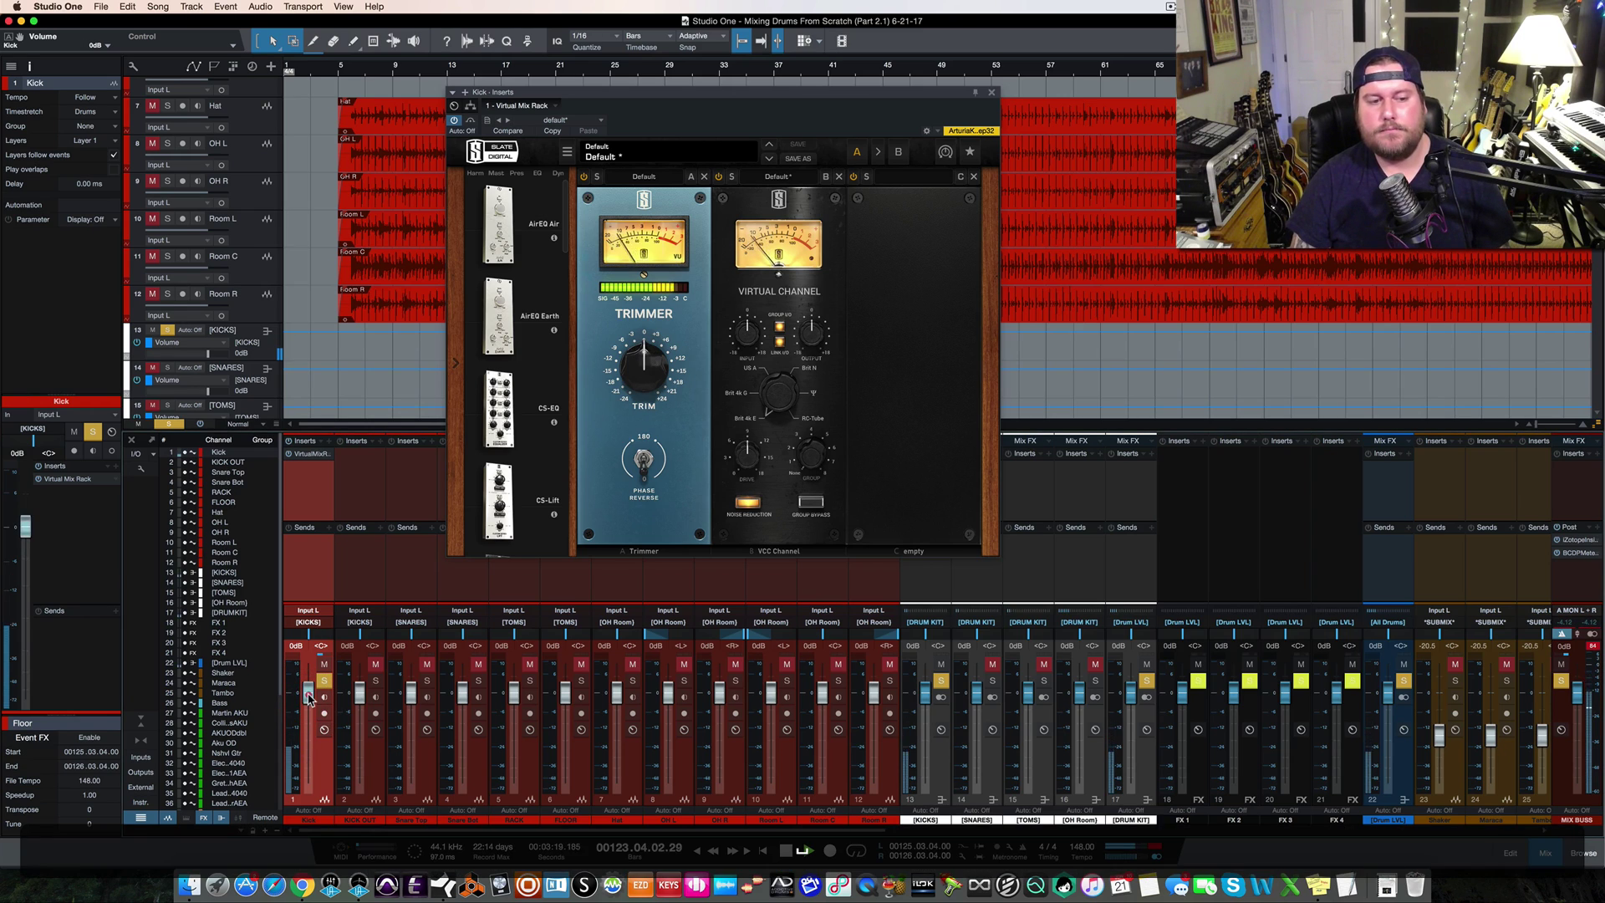
pyautogui.moveTo(309, 699)
pyautogui.mouseDown()
pyautogui.moveTo(306, 752)
pyautogui.moveTo(309, 669)
pyautogui.moveTo(306, 687)
pyautogui.mouseUp()
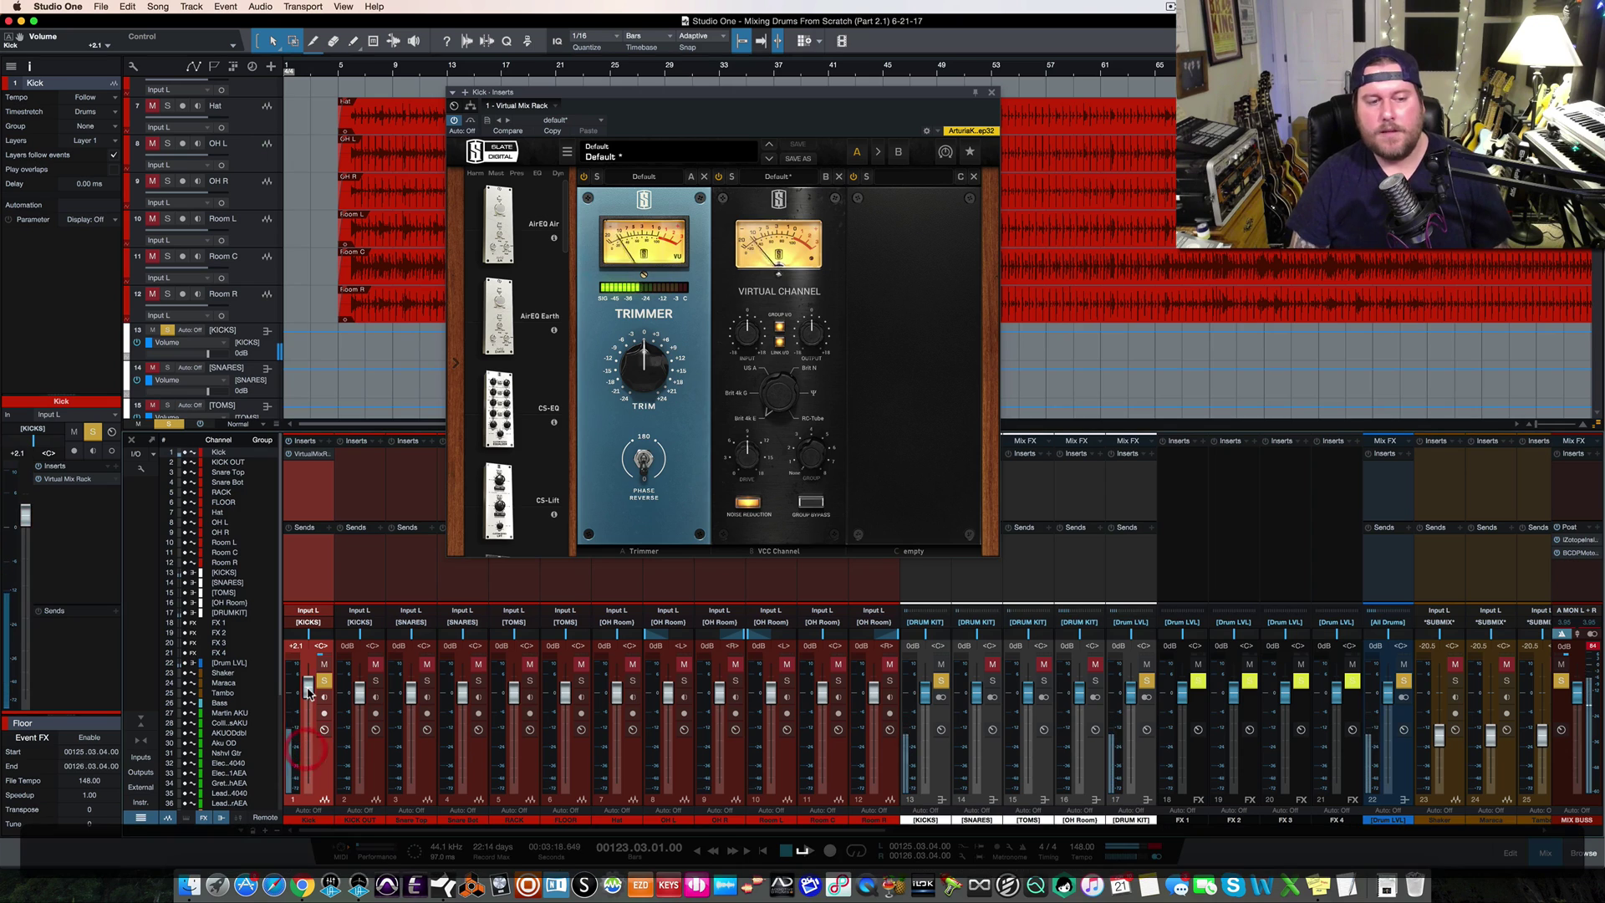
pyautogui.press('space')
pyautogui.keyDown('super'); pyautogui.click(306, 687); pyautogui.keyUp('super')
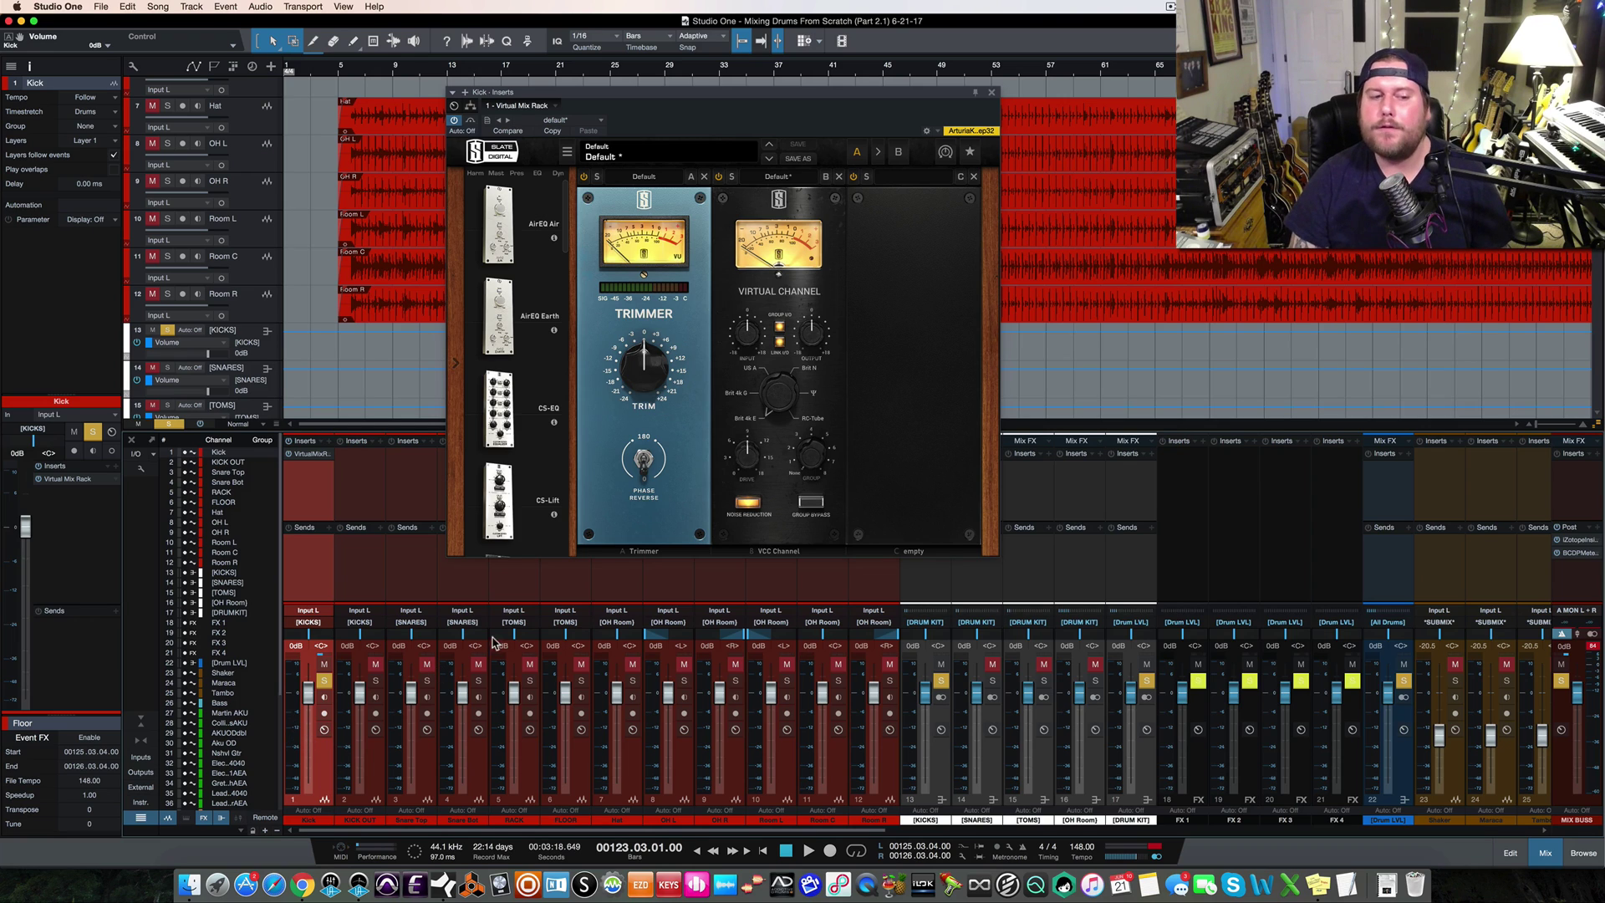
# Lower the Kick's Trimmer to about -7.21 dB during playback and close the Virtual Mix Rack
pyautogui.press('space')
pyautogui.moveTo(648, 361); pyautogui.dragTo(649, 383)
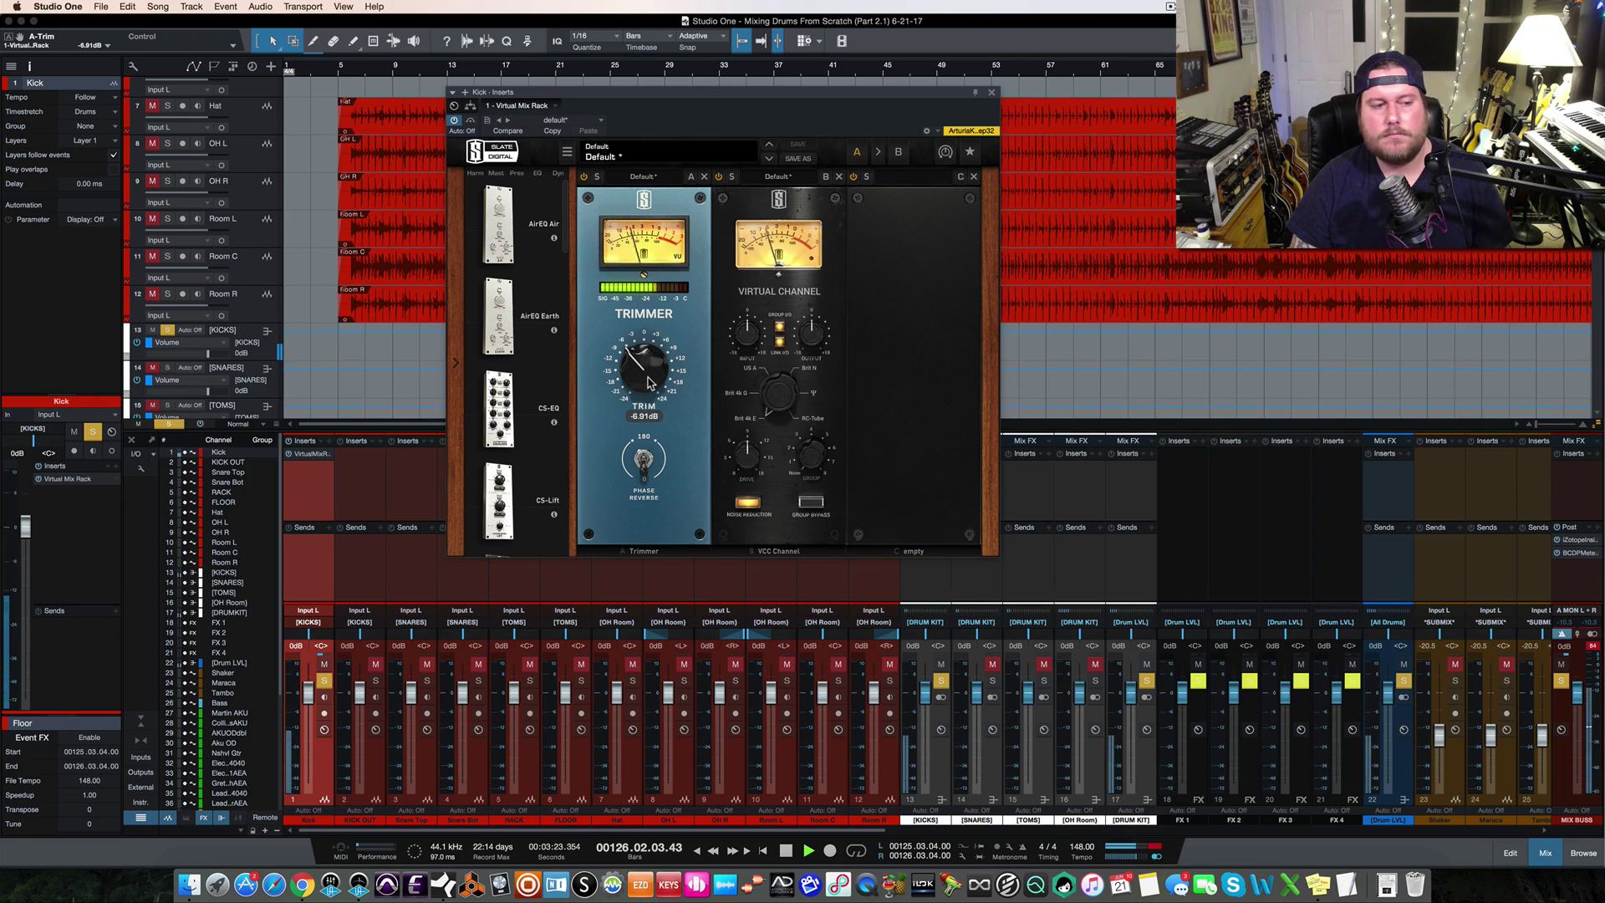
pyautogui.press('space')
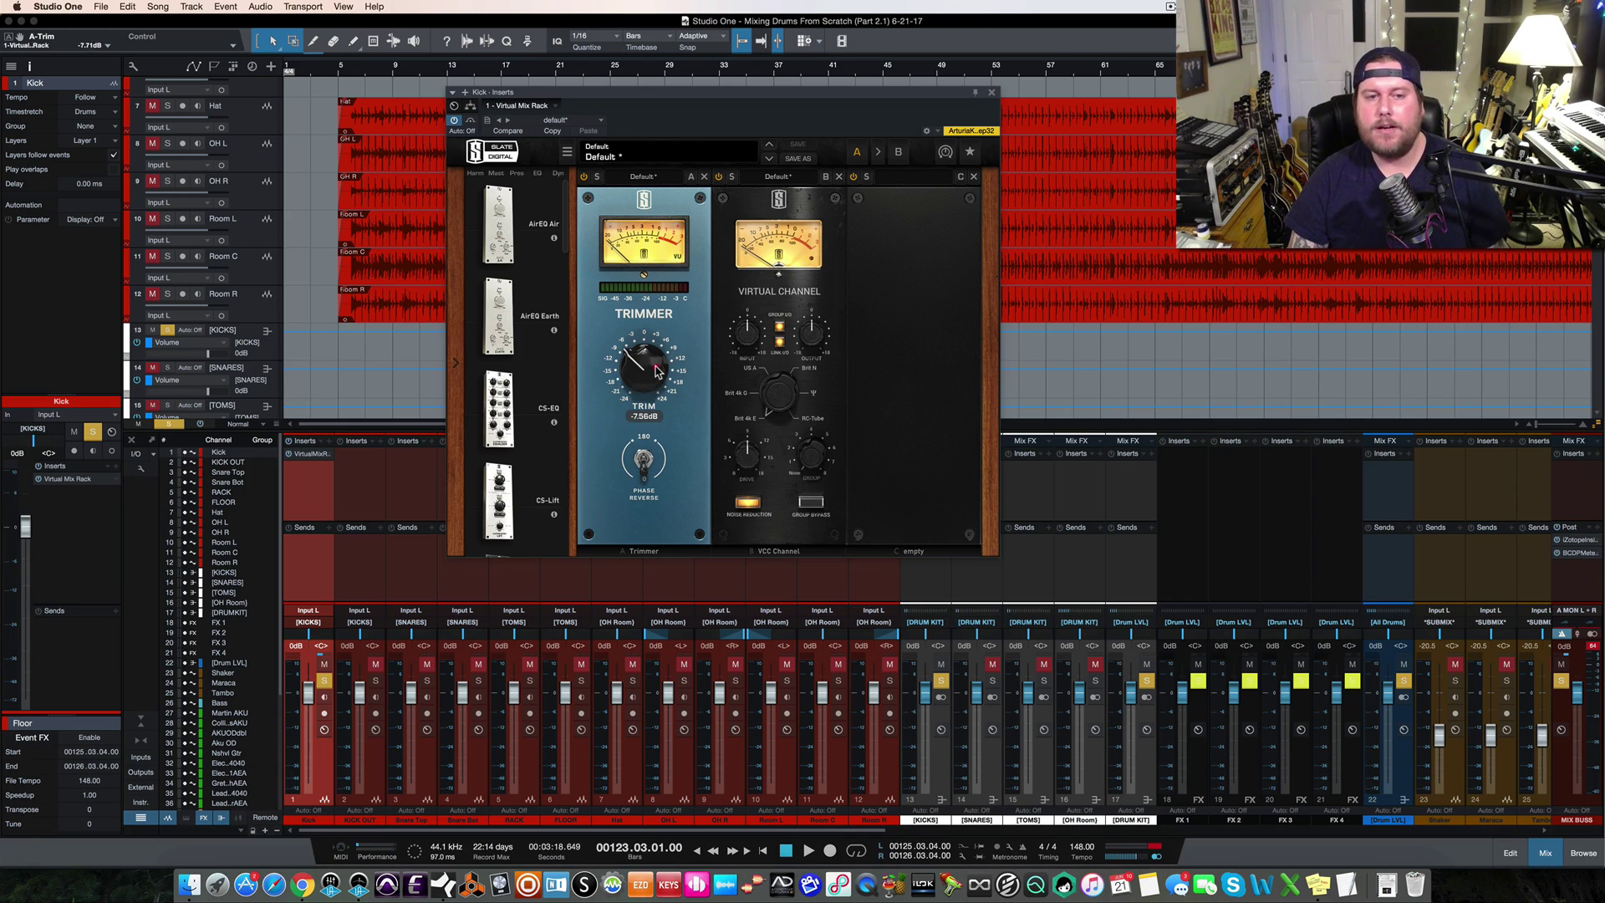
pyautogui.press('space')
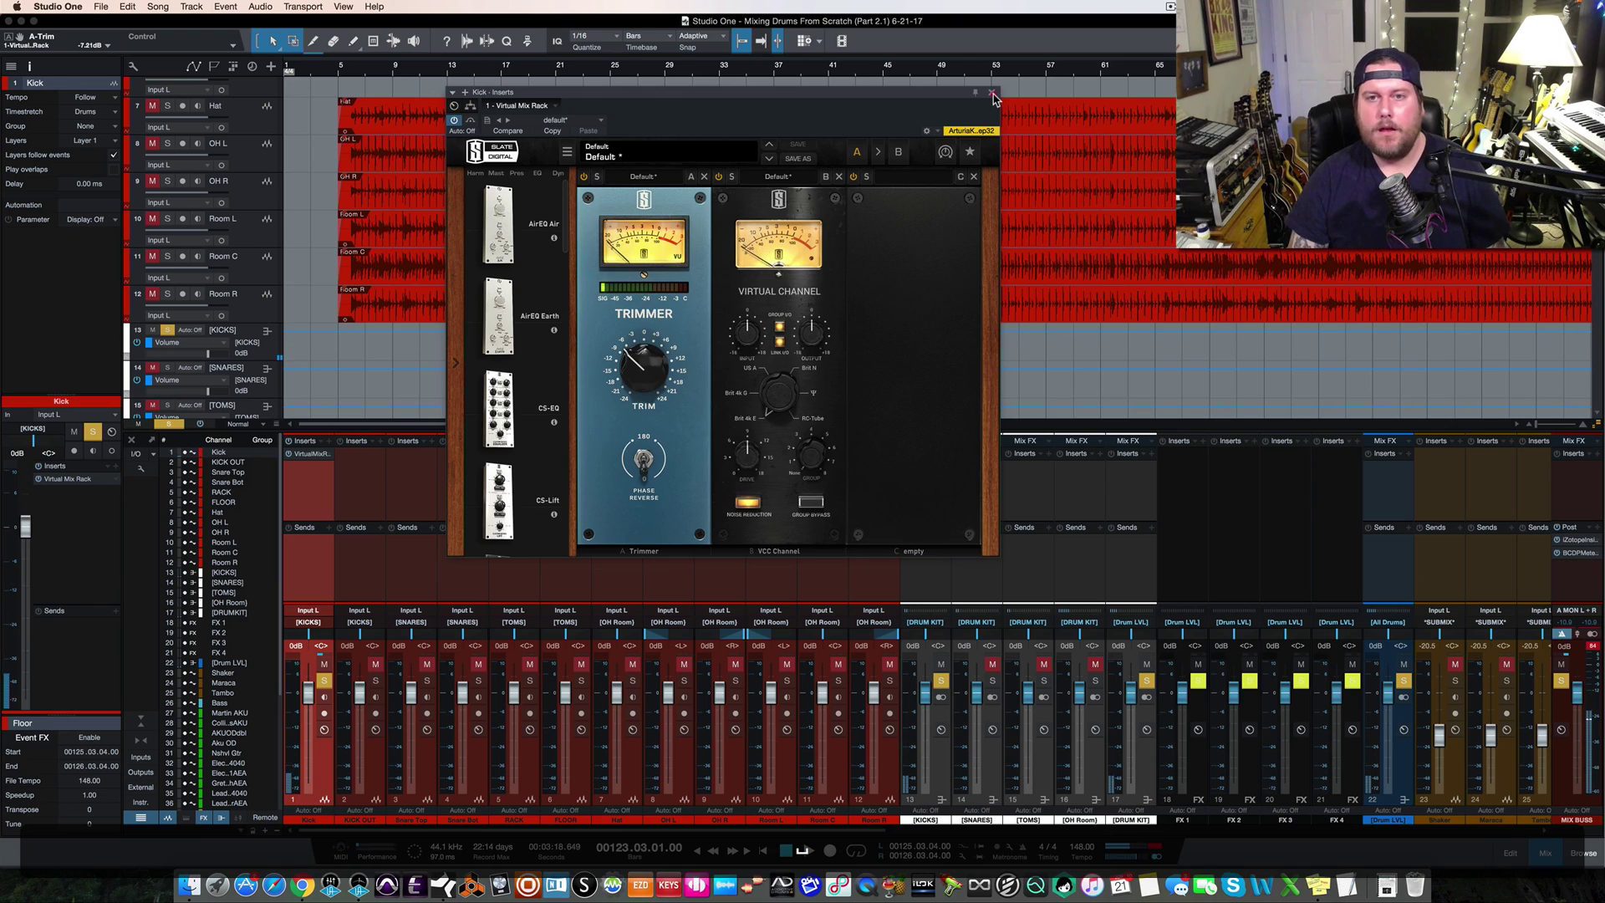
pyautogui.click(993, 94)
pyautogui.press('space')
# Copy the Kick's Virtual Mix Rack to all channels from KICK OUT through Room R, and turn off the Drum LVL bus solo
pyautogui.click(367, 760)
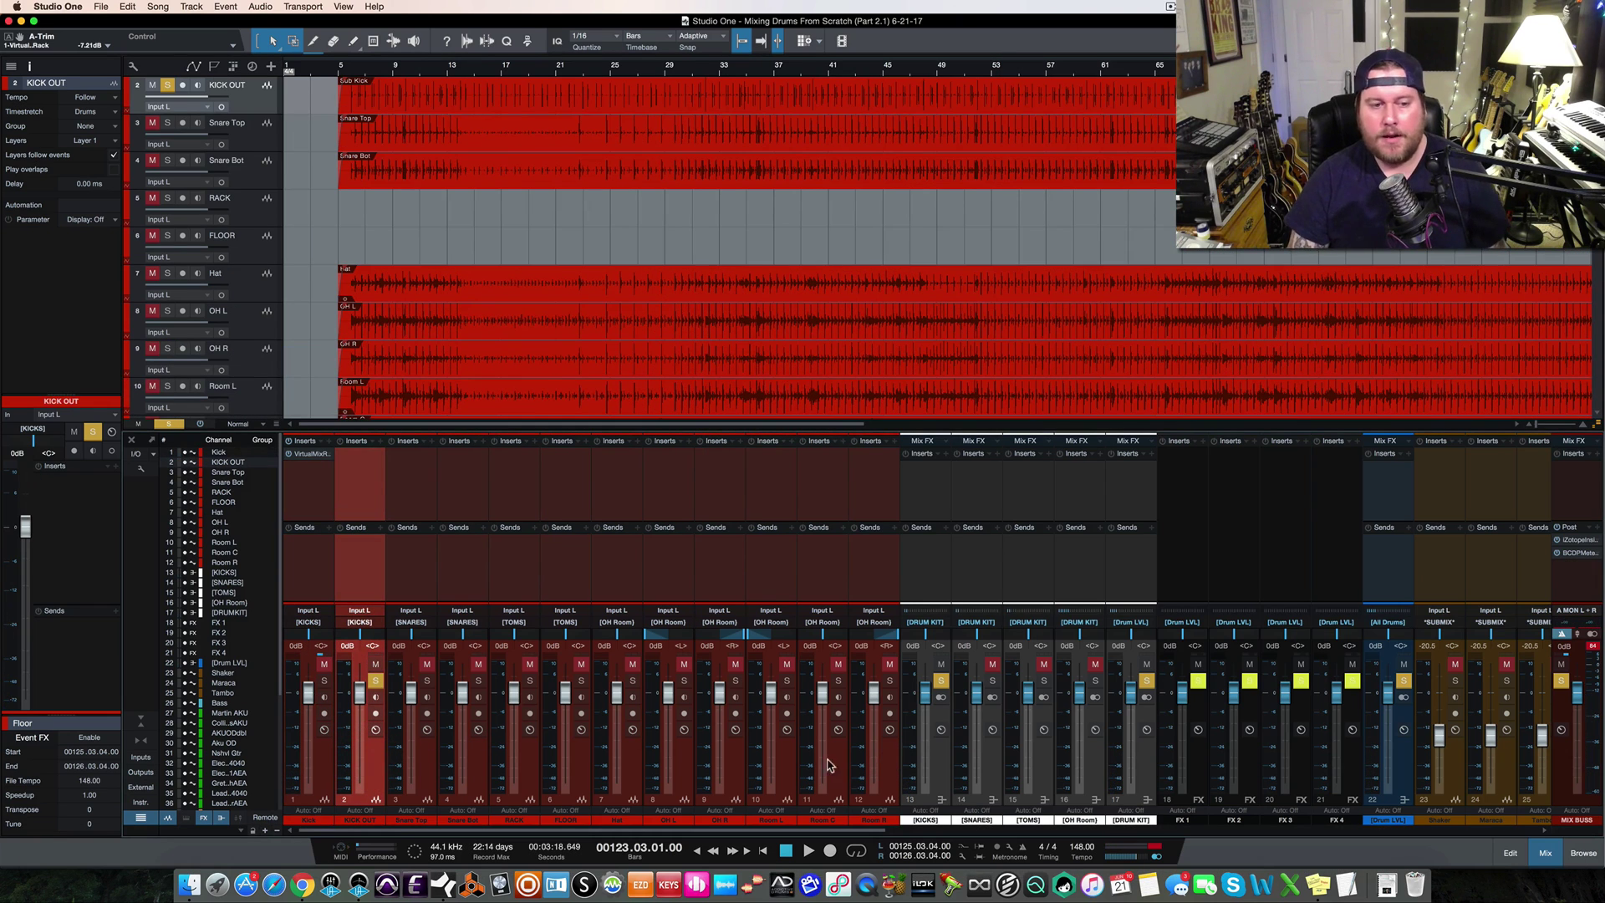
pyautogui.keyDown('shift'); pyautogui.click(885, 768); pyautogui.keyUp('shift')
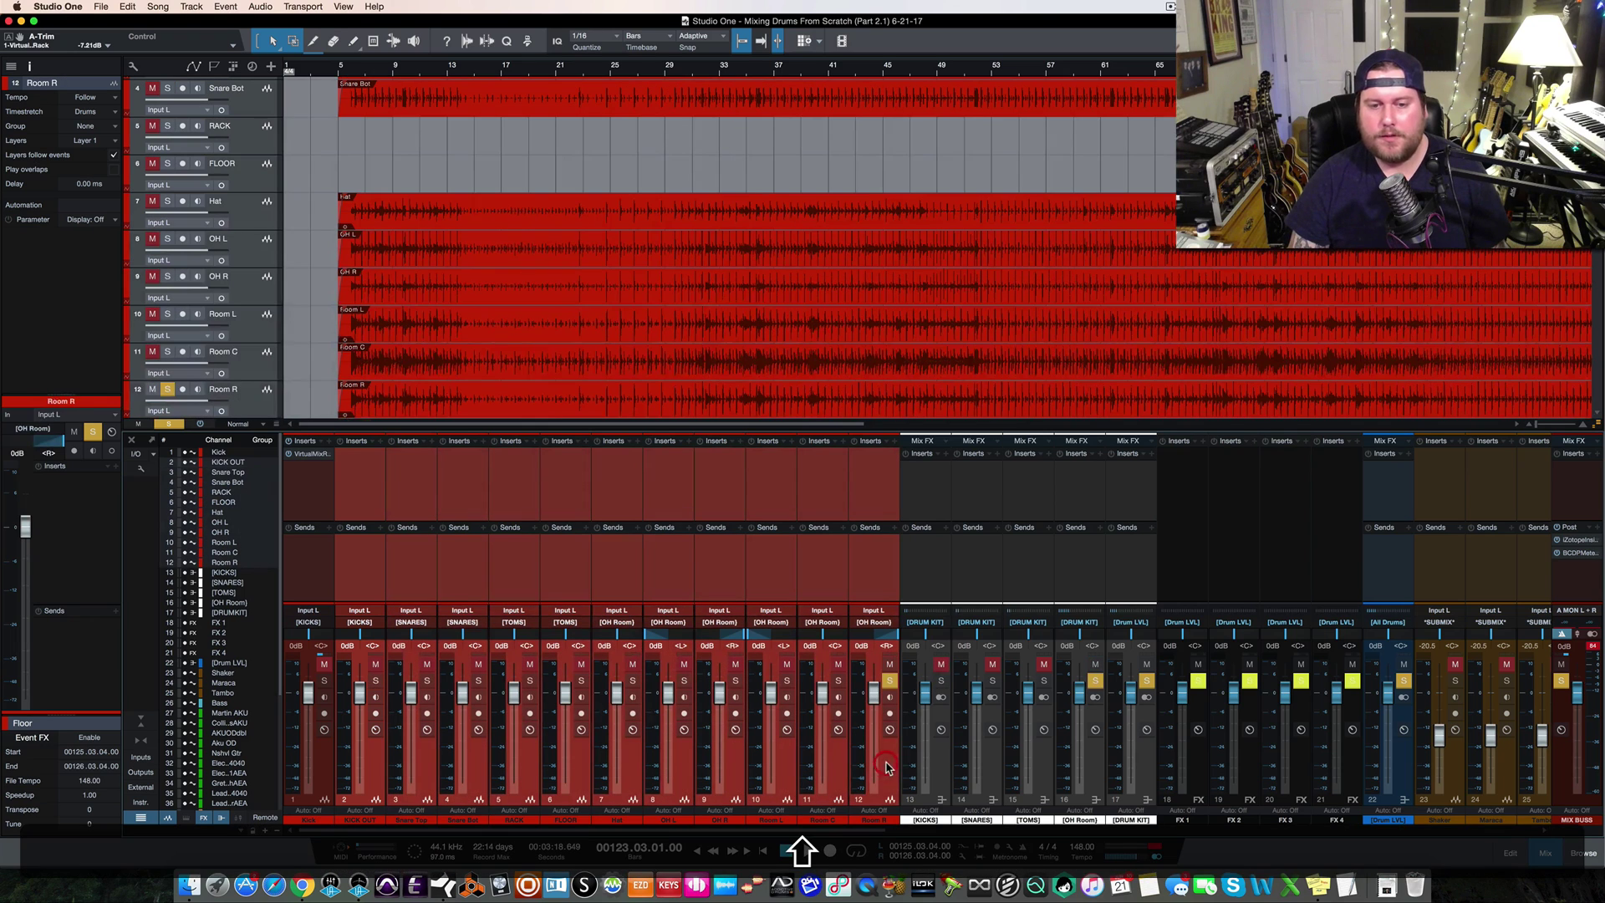
pyautogui.doubleClick(309, 456)
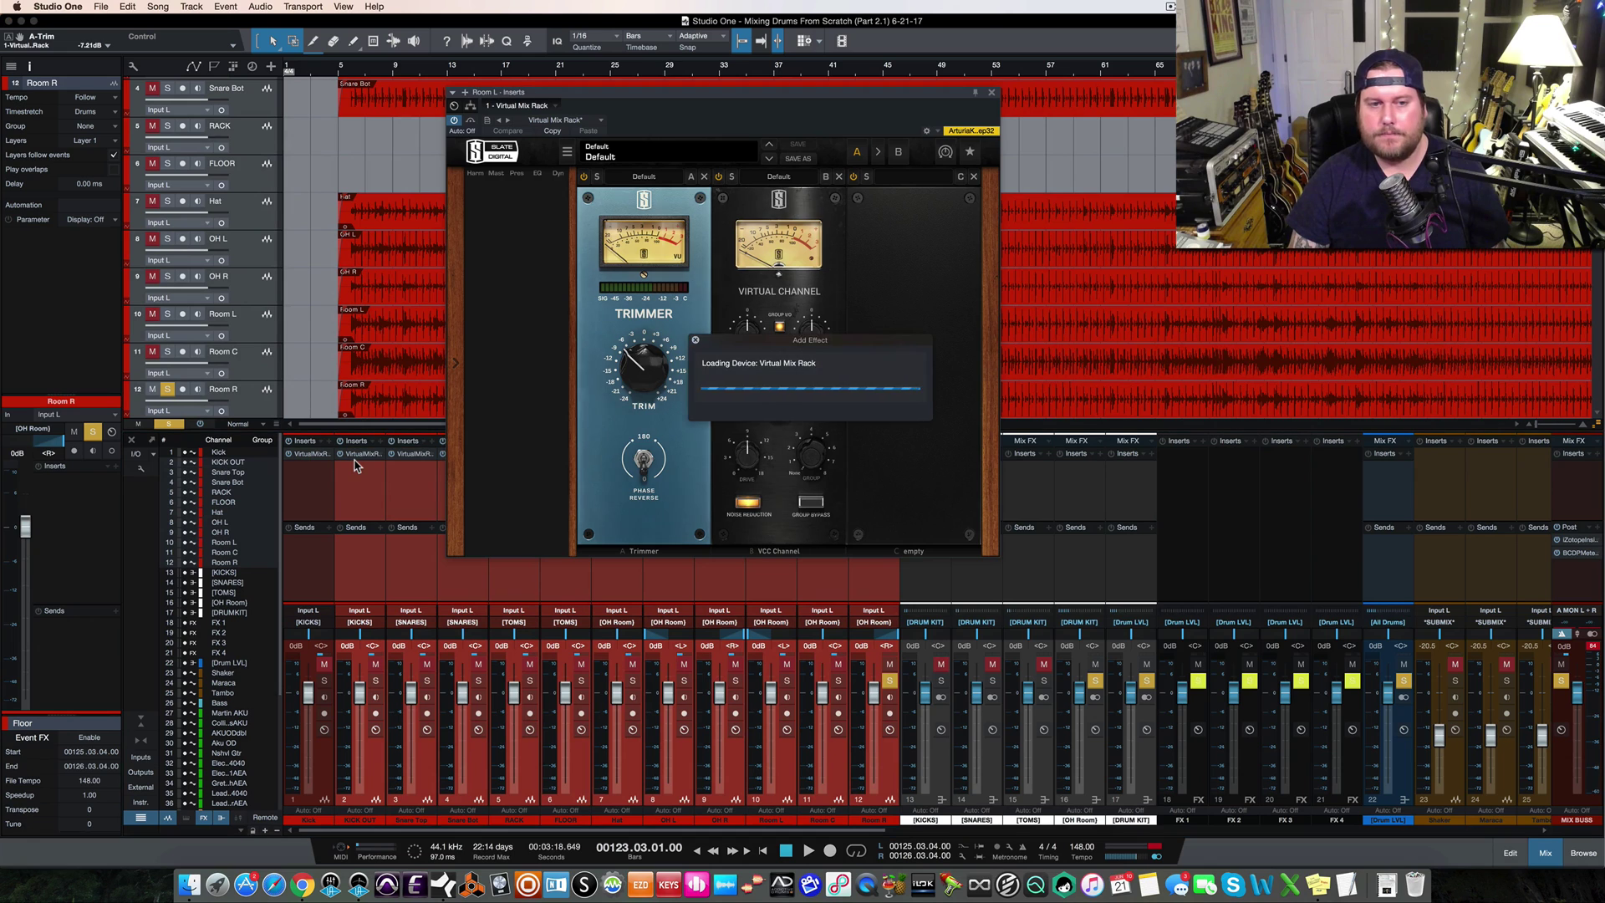
pyautogui.moveTo(923, 100); pyautogui.dragTo(1069, 4)
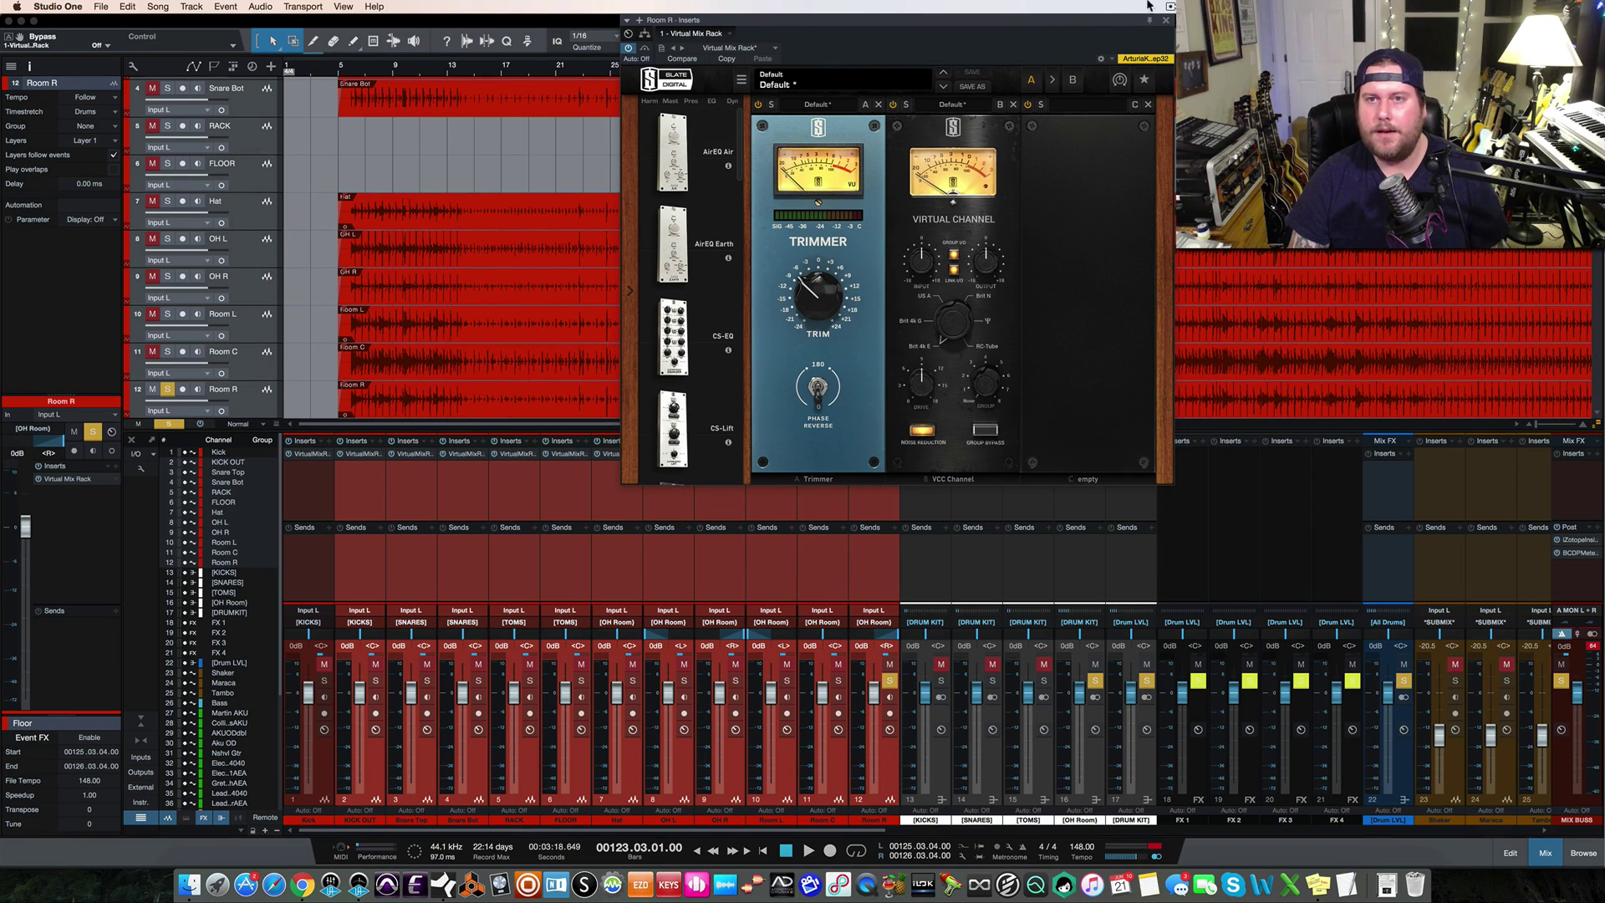
pyautogui.click(1167, 21)
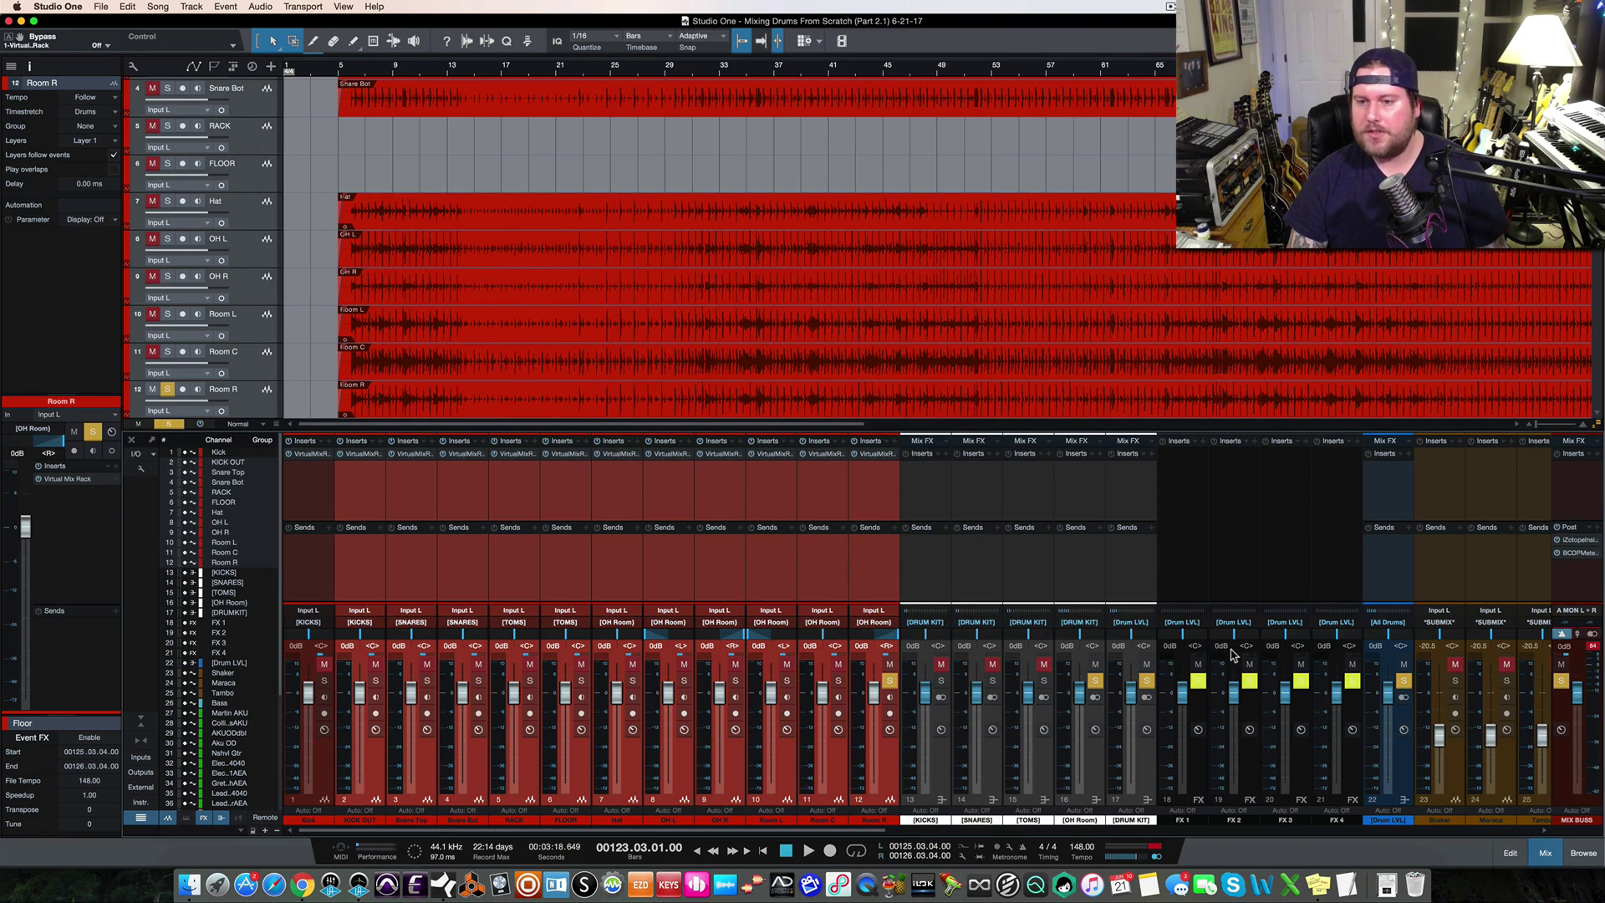
pyautogui.click(1405, 682)
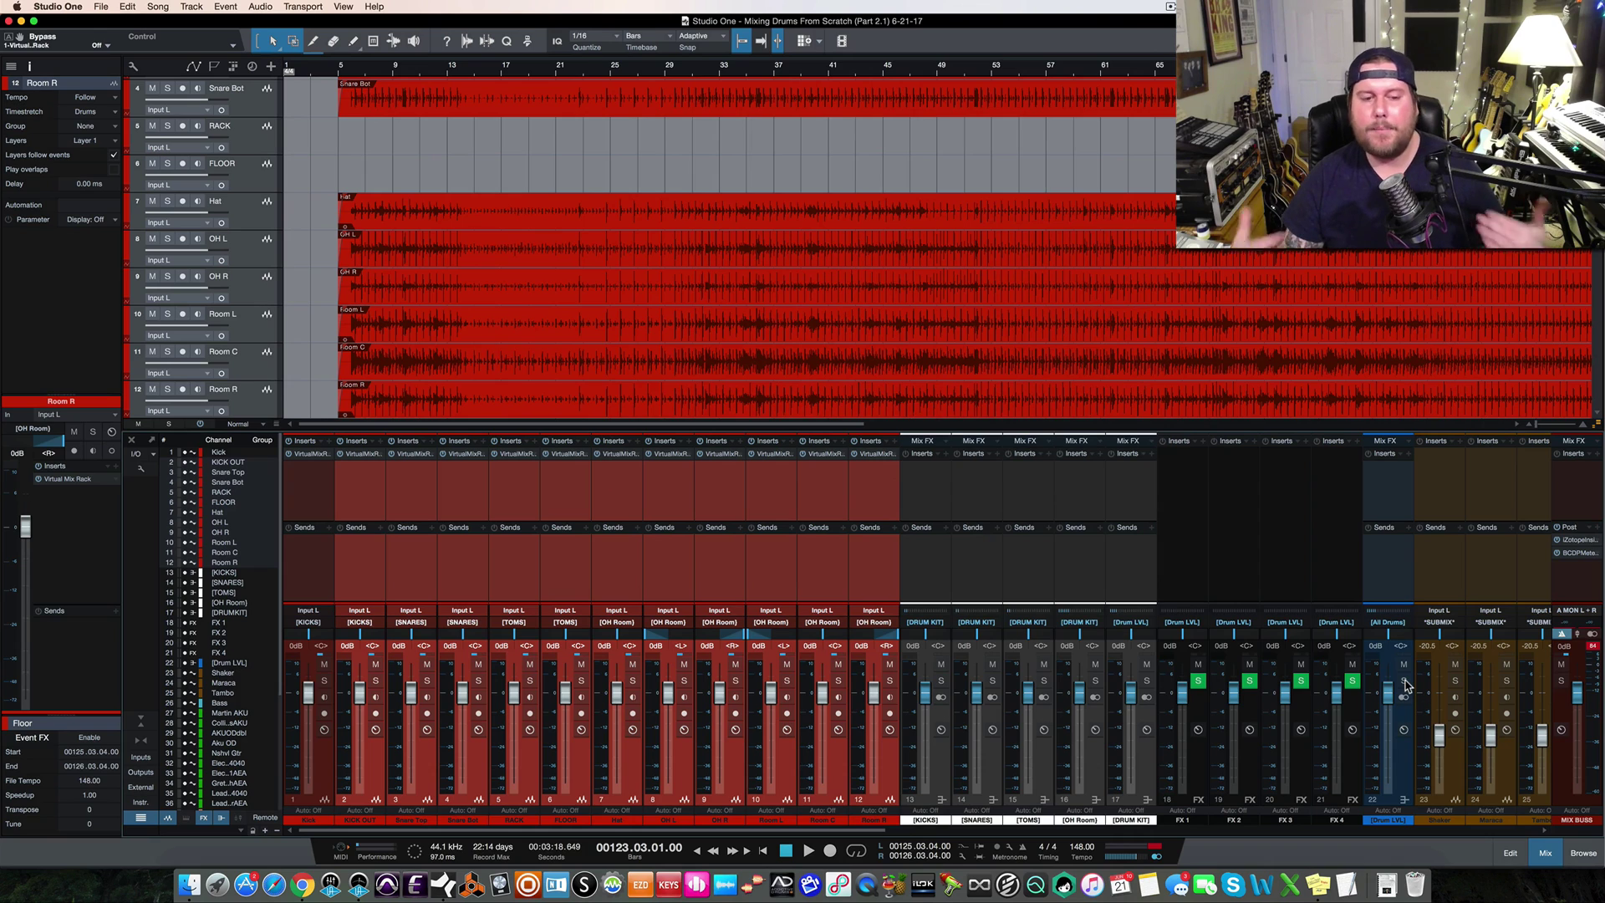
# Solo the Drum LVL bus and play the full drum kit from bar 123
pyautogui.click(1405, 682)
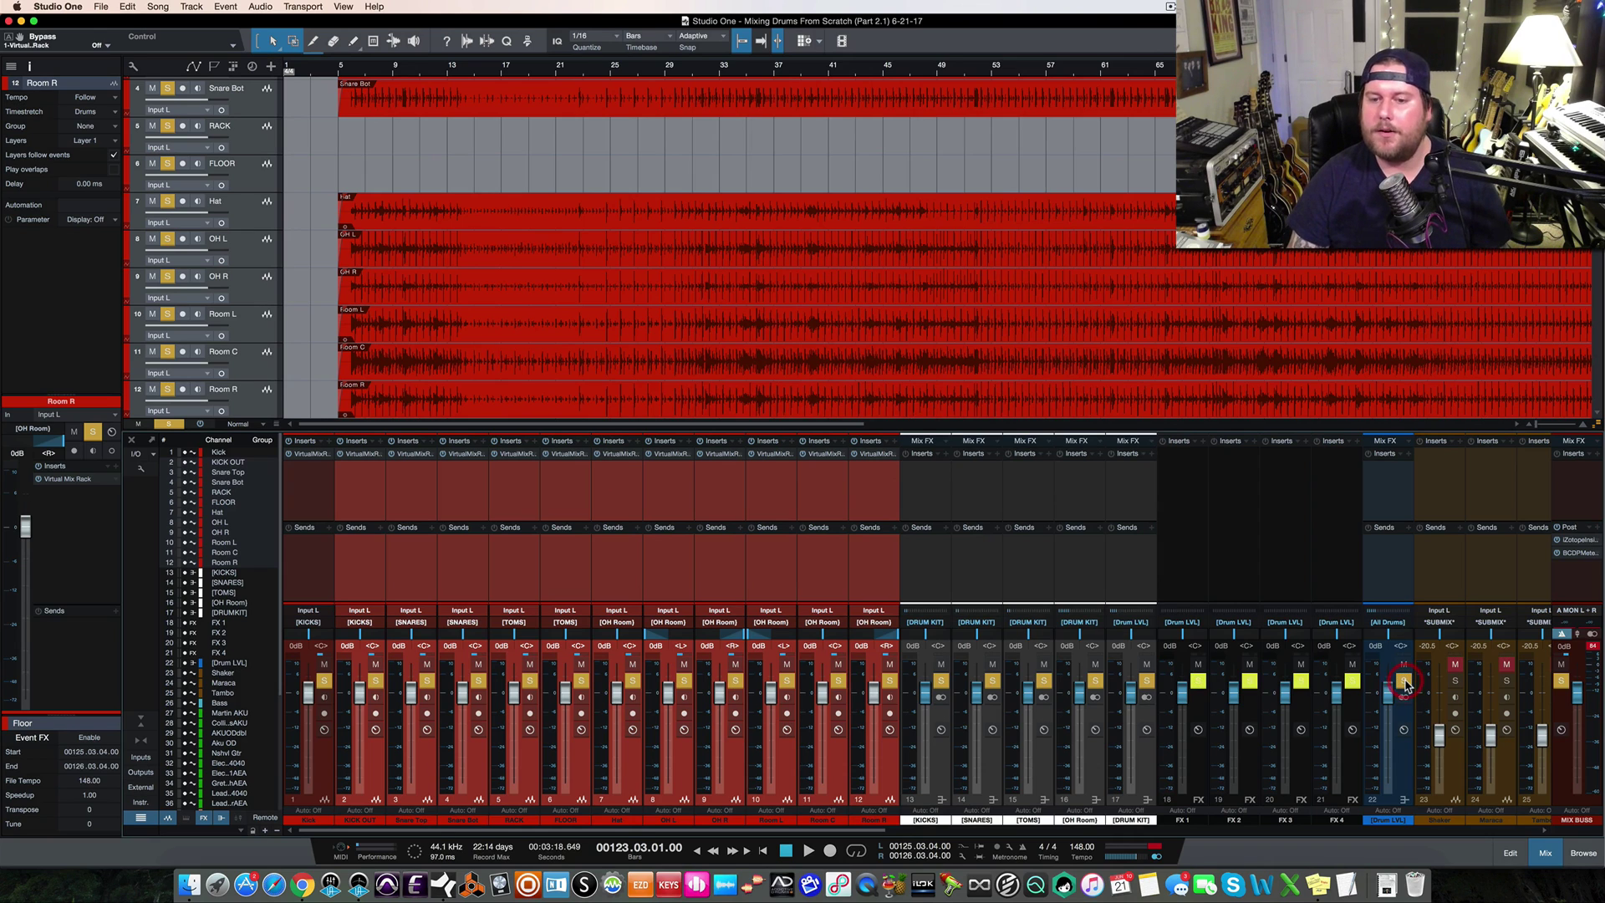
pyautogui.press('space')
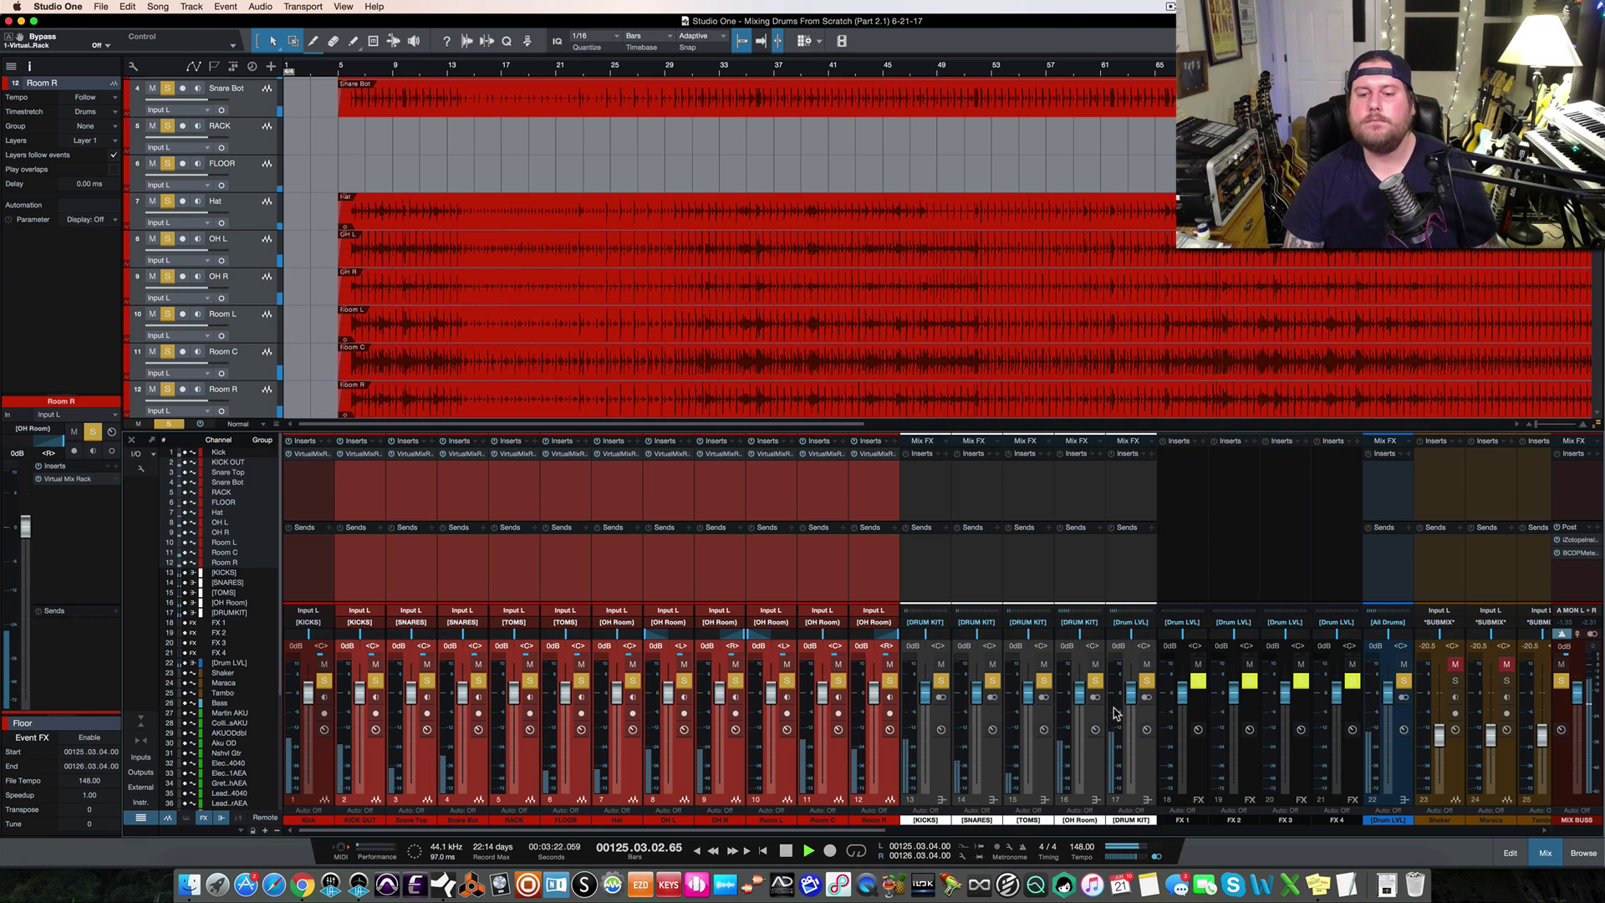
pyautogui.press('space')
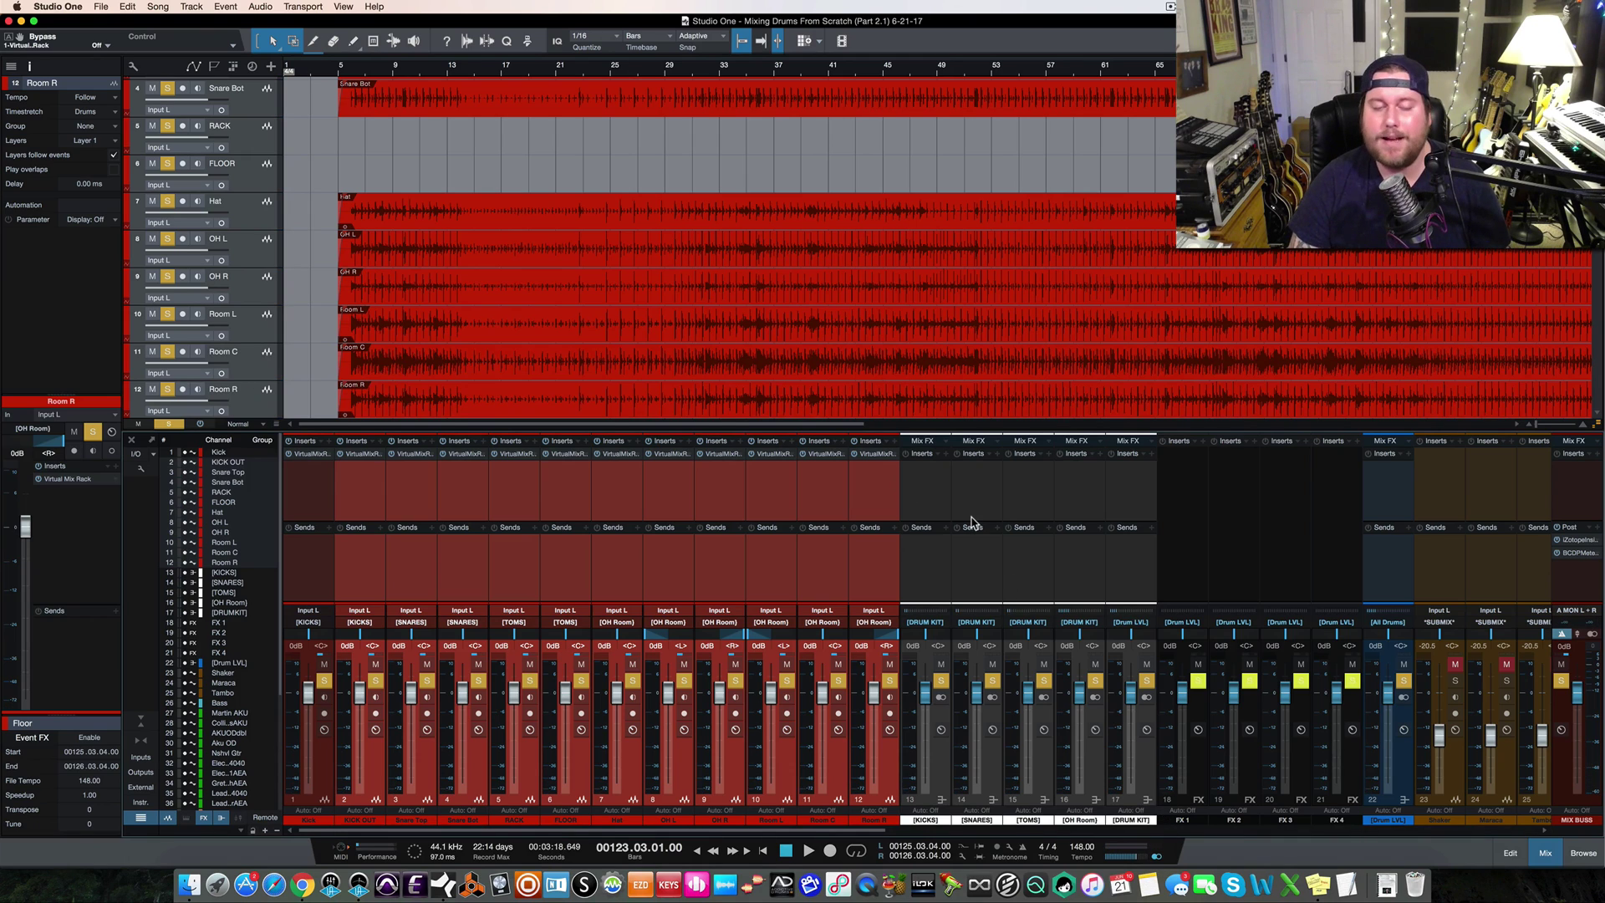
pyautogui.press('space')
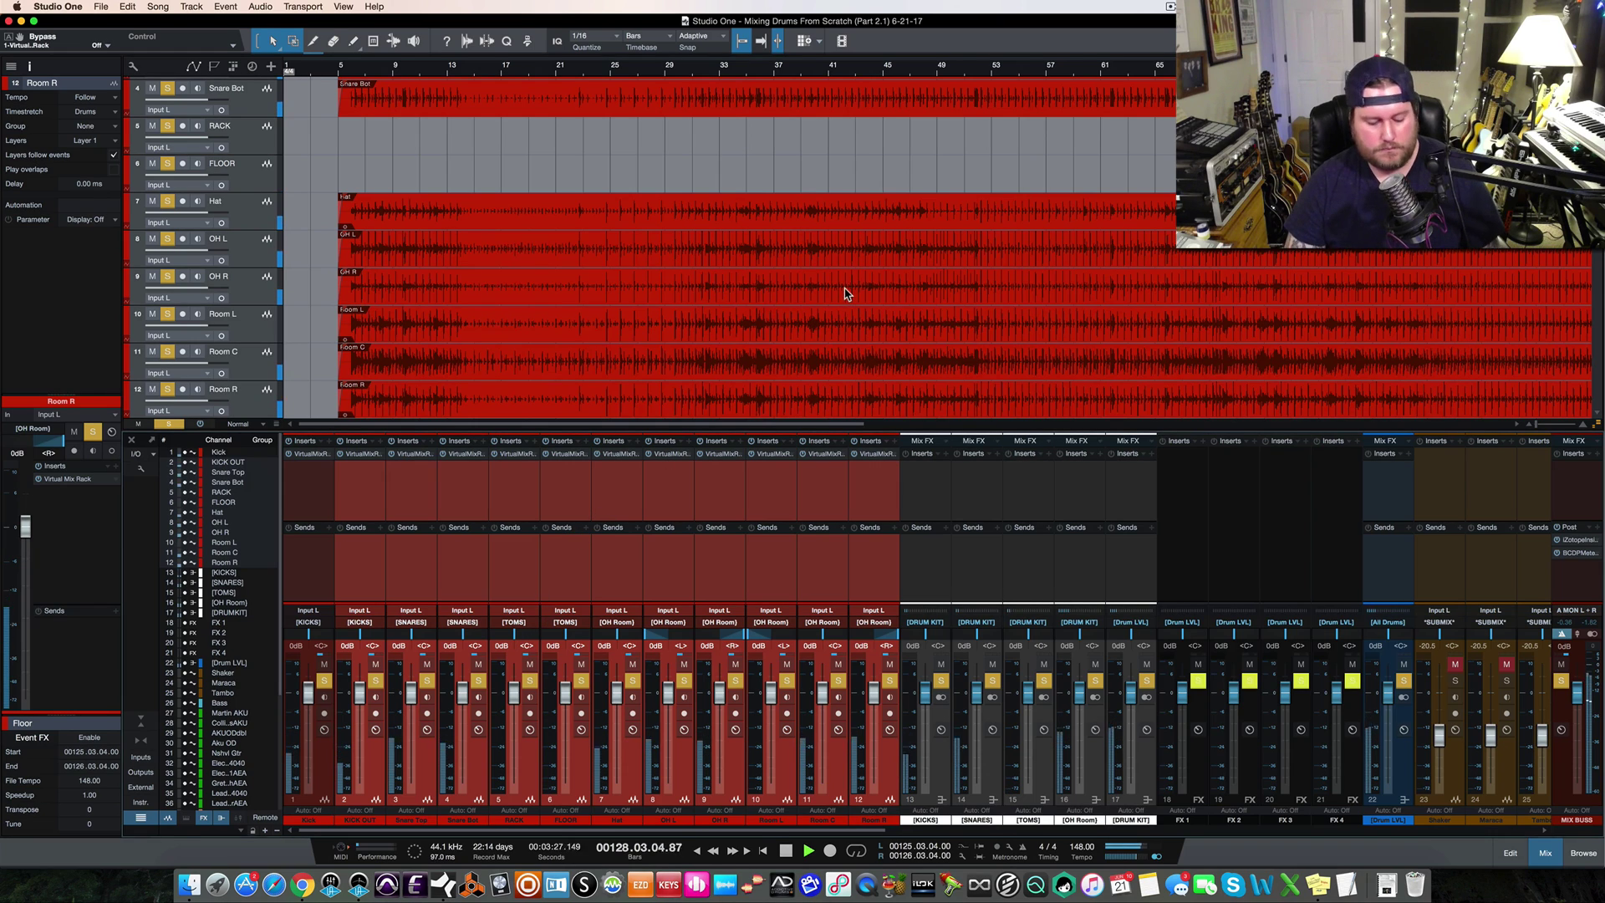
# Move the playback position to bar 117 and pan the RACK channel to about L79 while playing the tom fill
pyautogui.hscroll(10, 844, 293)
pyautogui.hscroll(12, 846, 293)
pyautogui.hotkey('shift', 'space')
pyautogui.moveTo(889, 72); pyautogui.dragTo(849, 93)
pyautogui.click(796, 73)
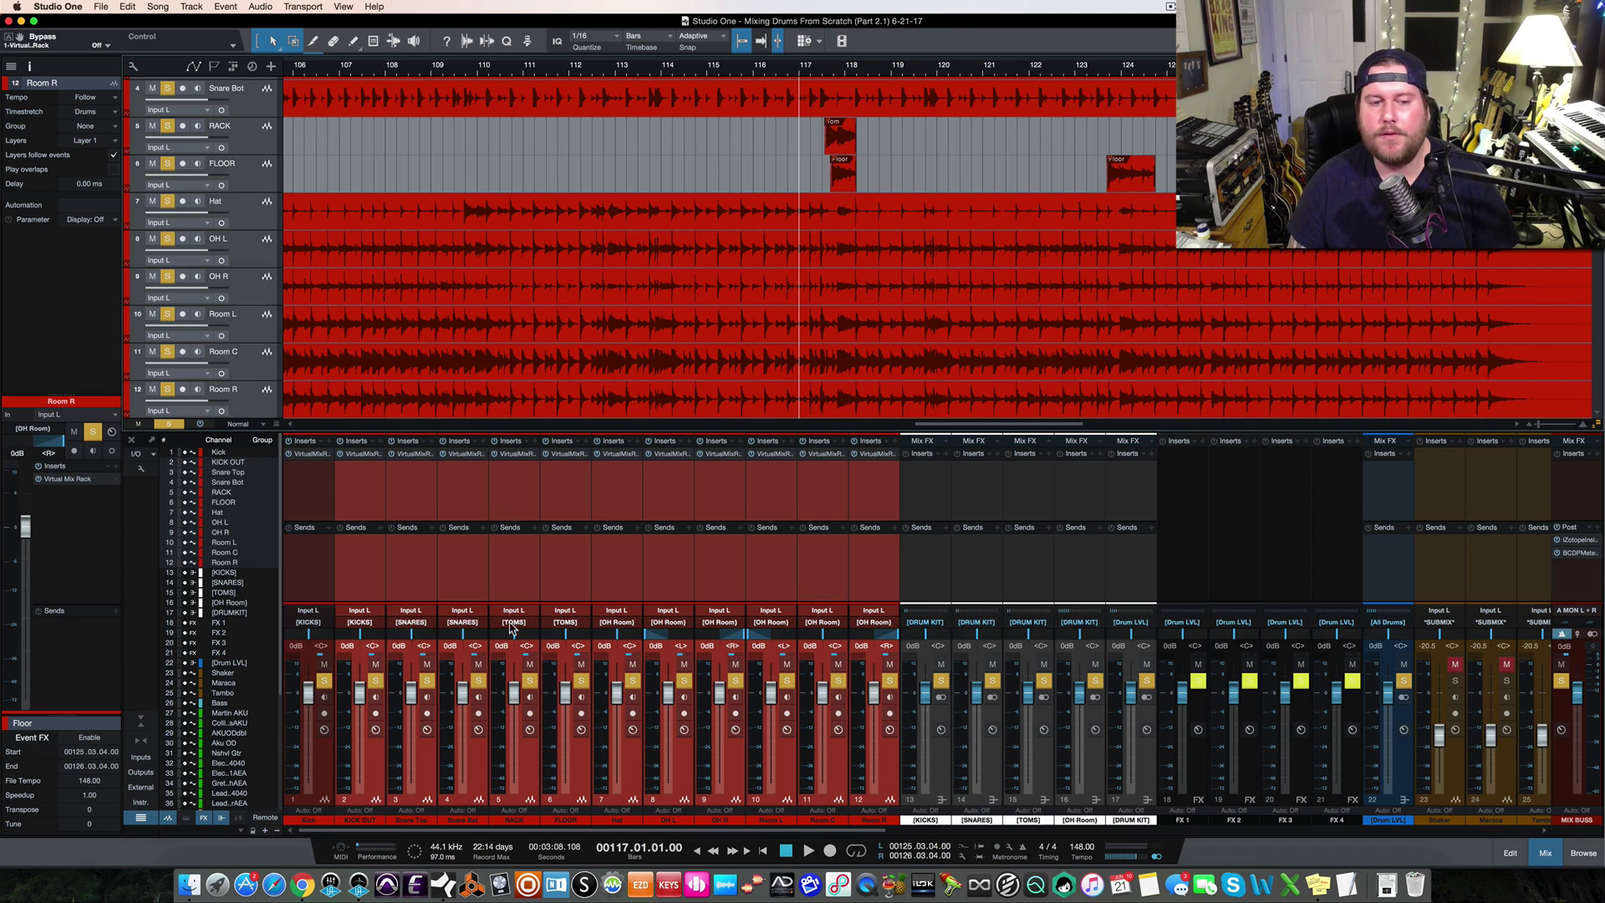
pyautogui.press('space')
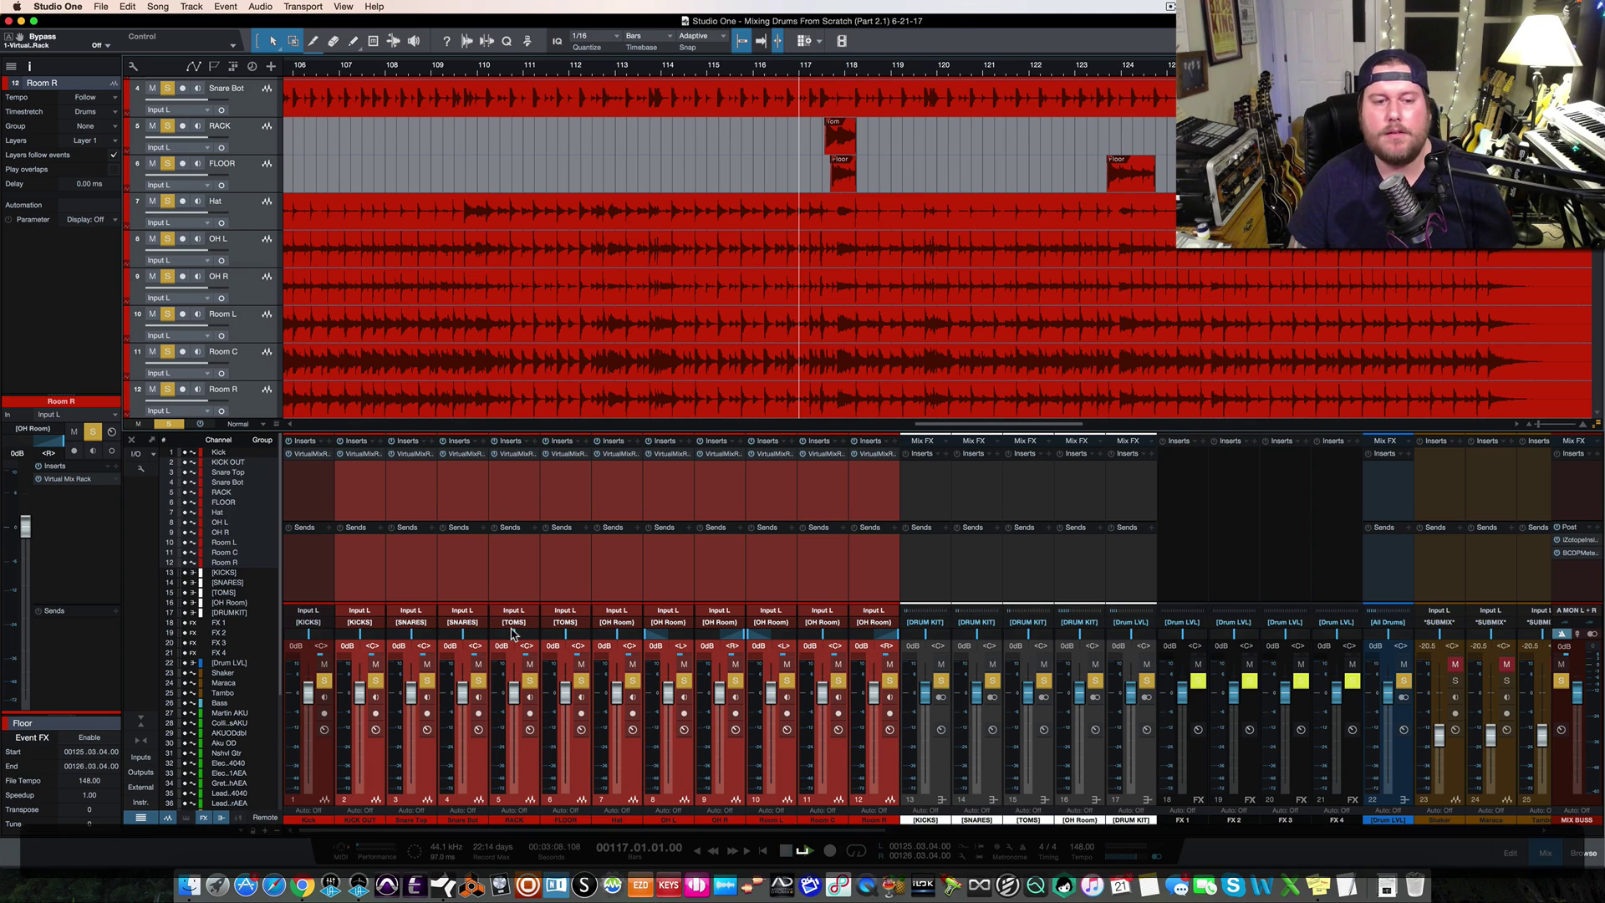
pyautogui.moveTo(515, 632)
pyautogui.mouseDown()
pyautogui.moveTo(480, 635)
pyautogui.moveTo(498, 636)
pyautogui.mouseUp()
pyautogui.press('space')
pyautogui.press('space')
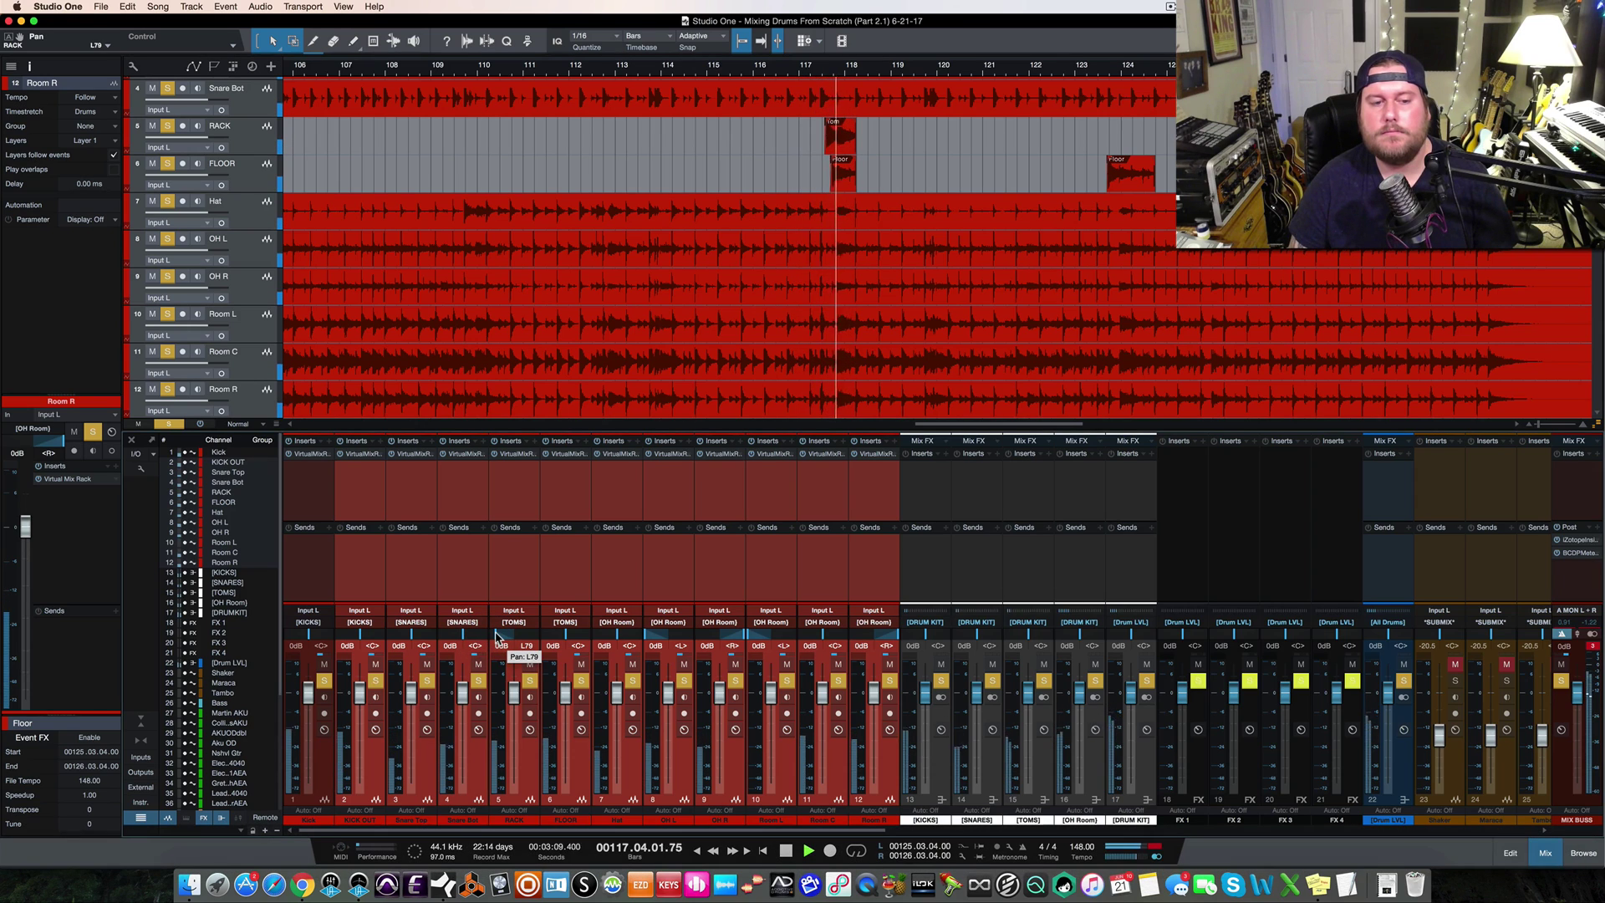
pyautogui.press('space')
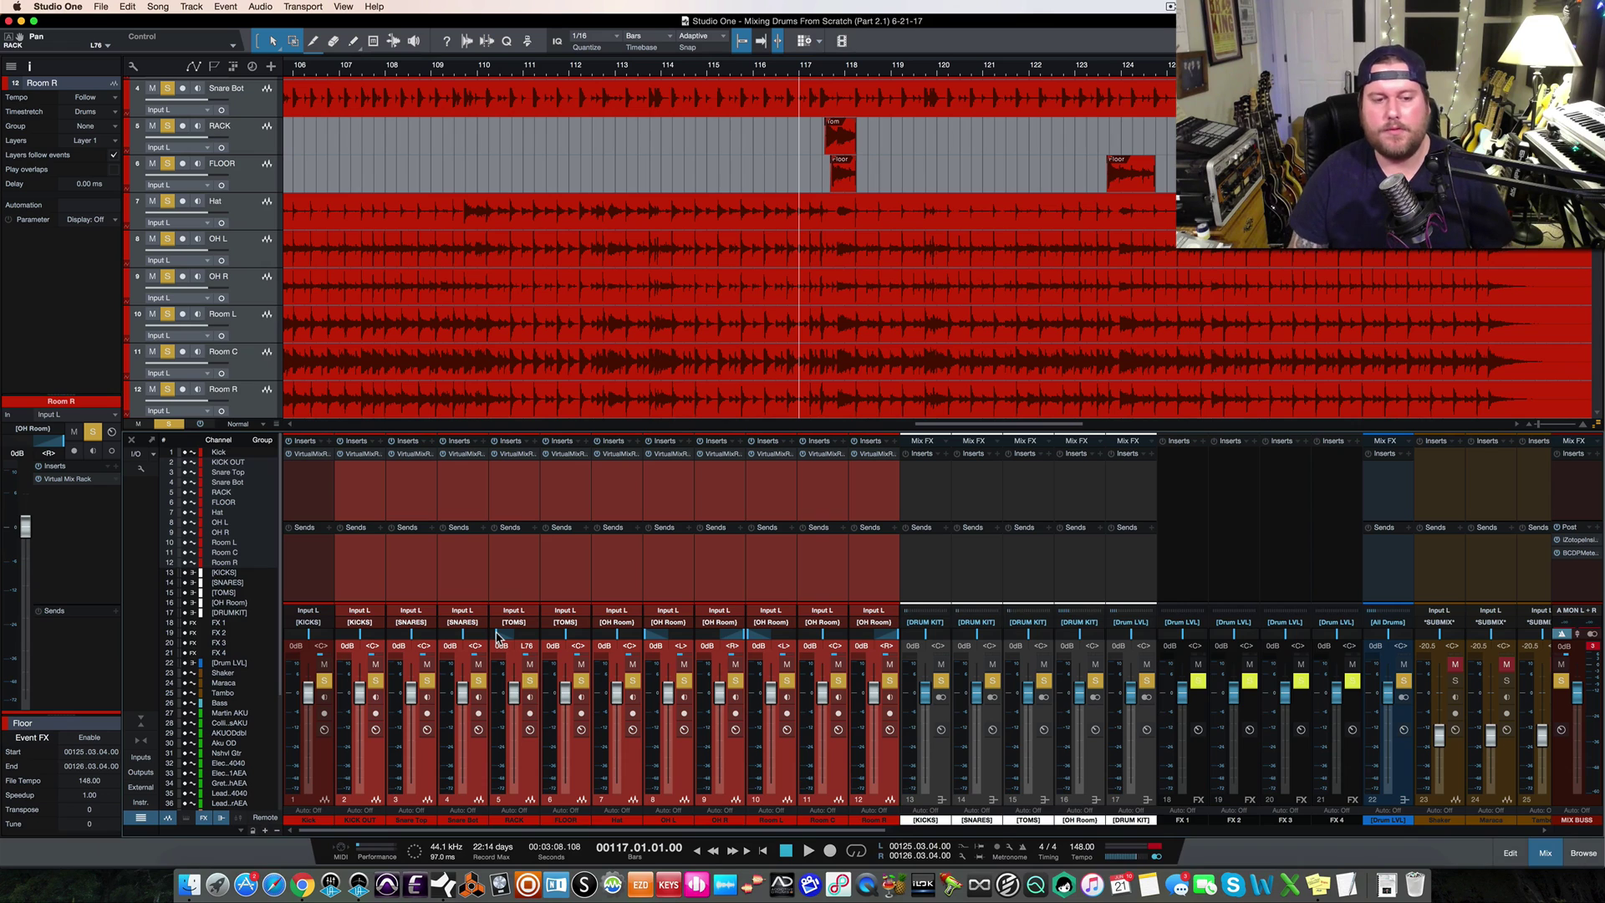
# Pan the FLOOR channel hard right and nudge RACK's pan further left while replaying the fill from bar 117
pyautogui.press('space')
pyautogui.moveTo(569, 635); pyautogui.dragTo(597, 642)
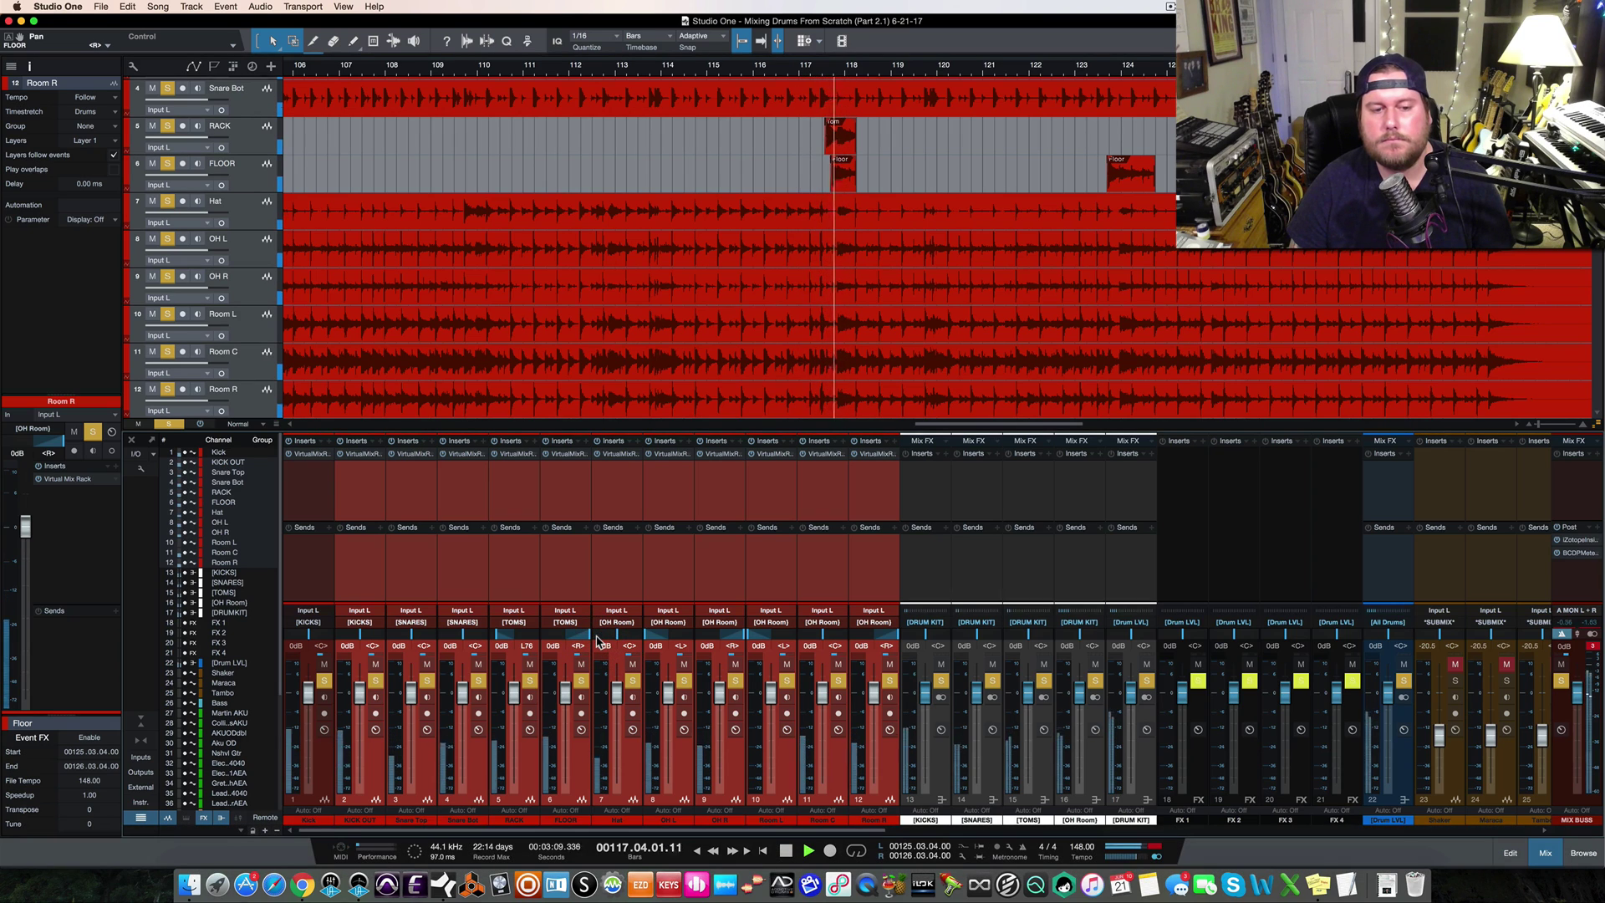
pyautogui.press('space')
pyautogui.click(593, 634)
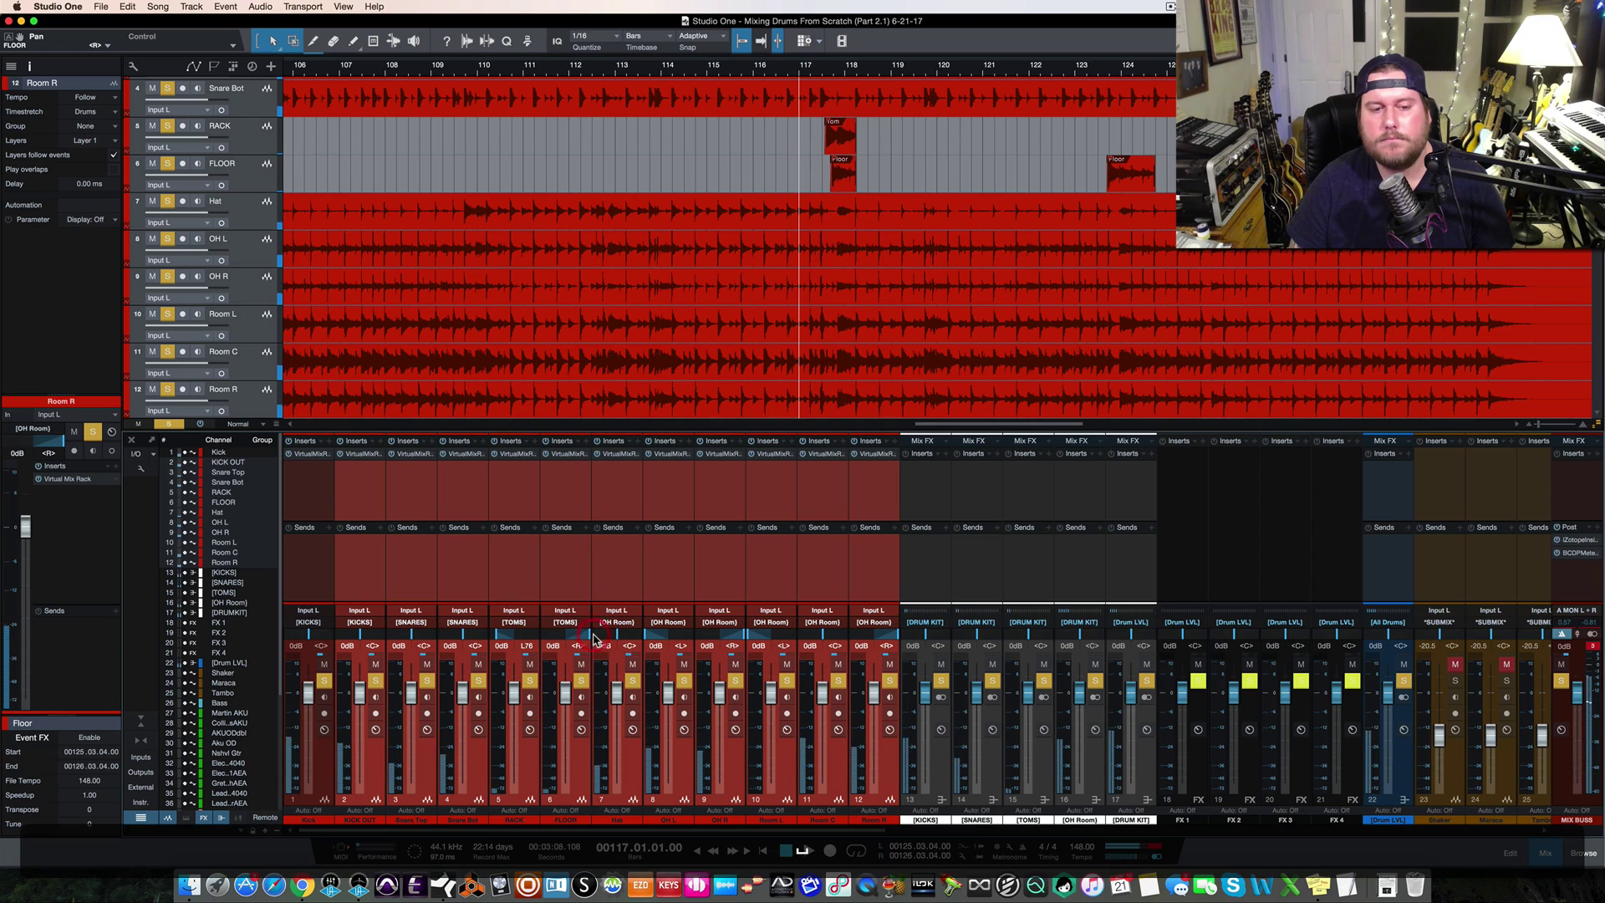
pyautogui.press('space')
pyautogui.moveTo(497, 638); pyautogui.dragTo(496, 640)
pyautogui.press('space')
pyautogui.press('space')
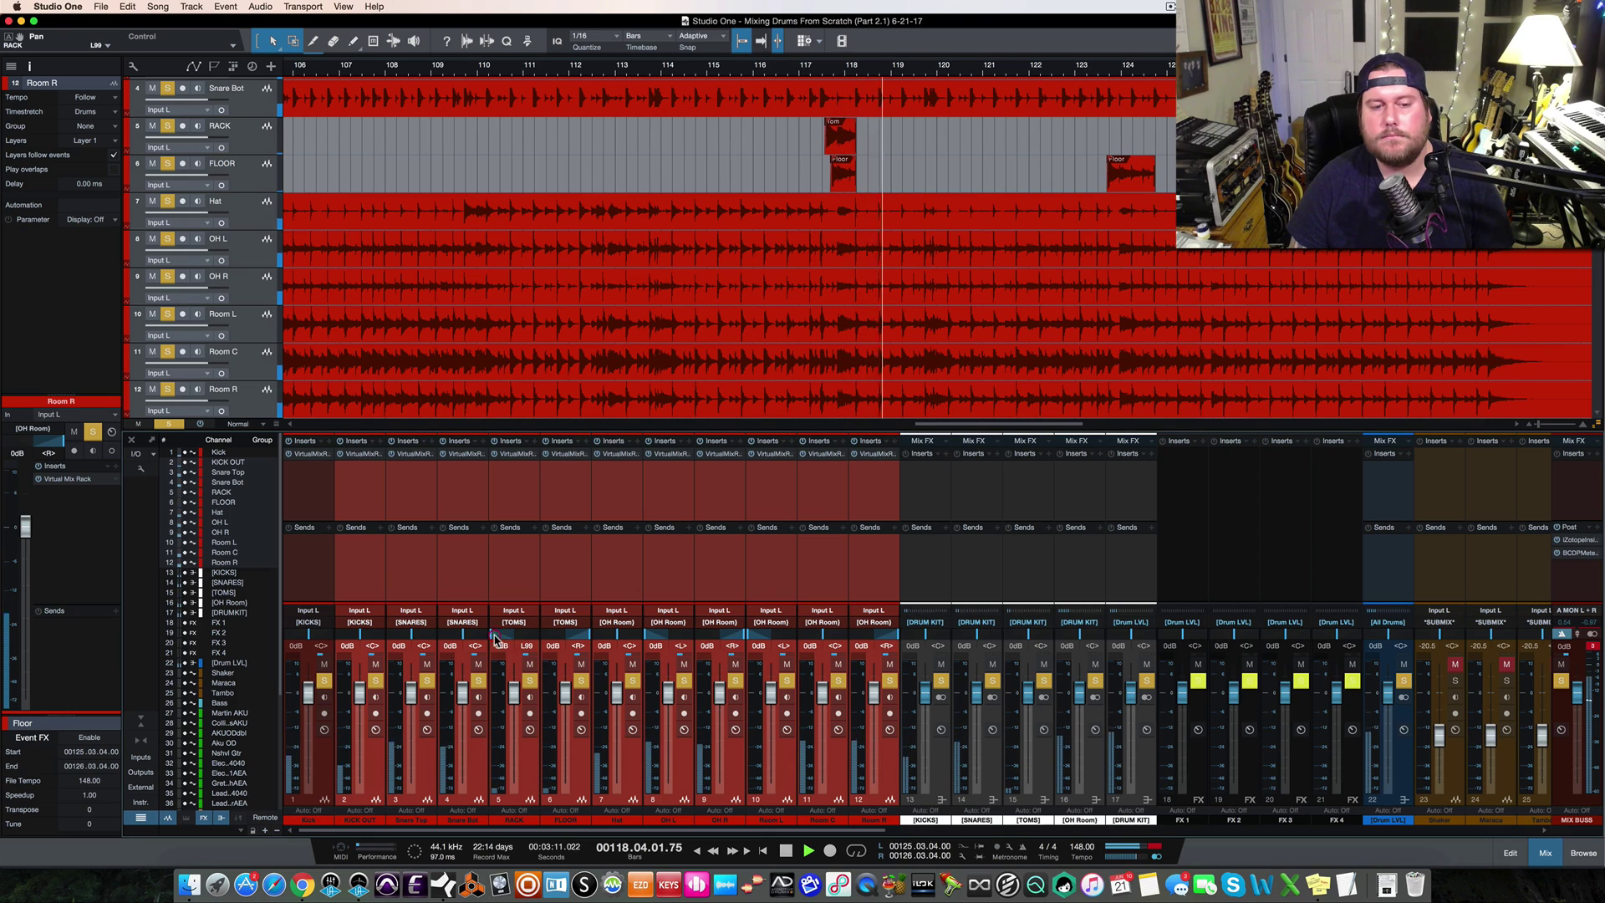
pyautogui.press('space')
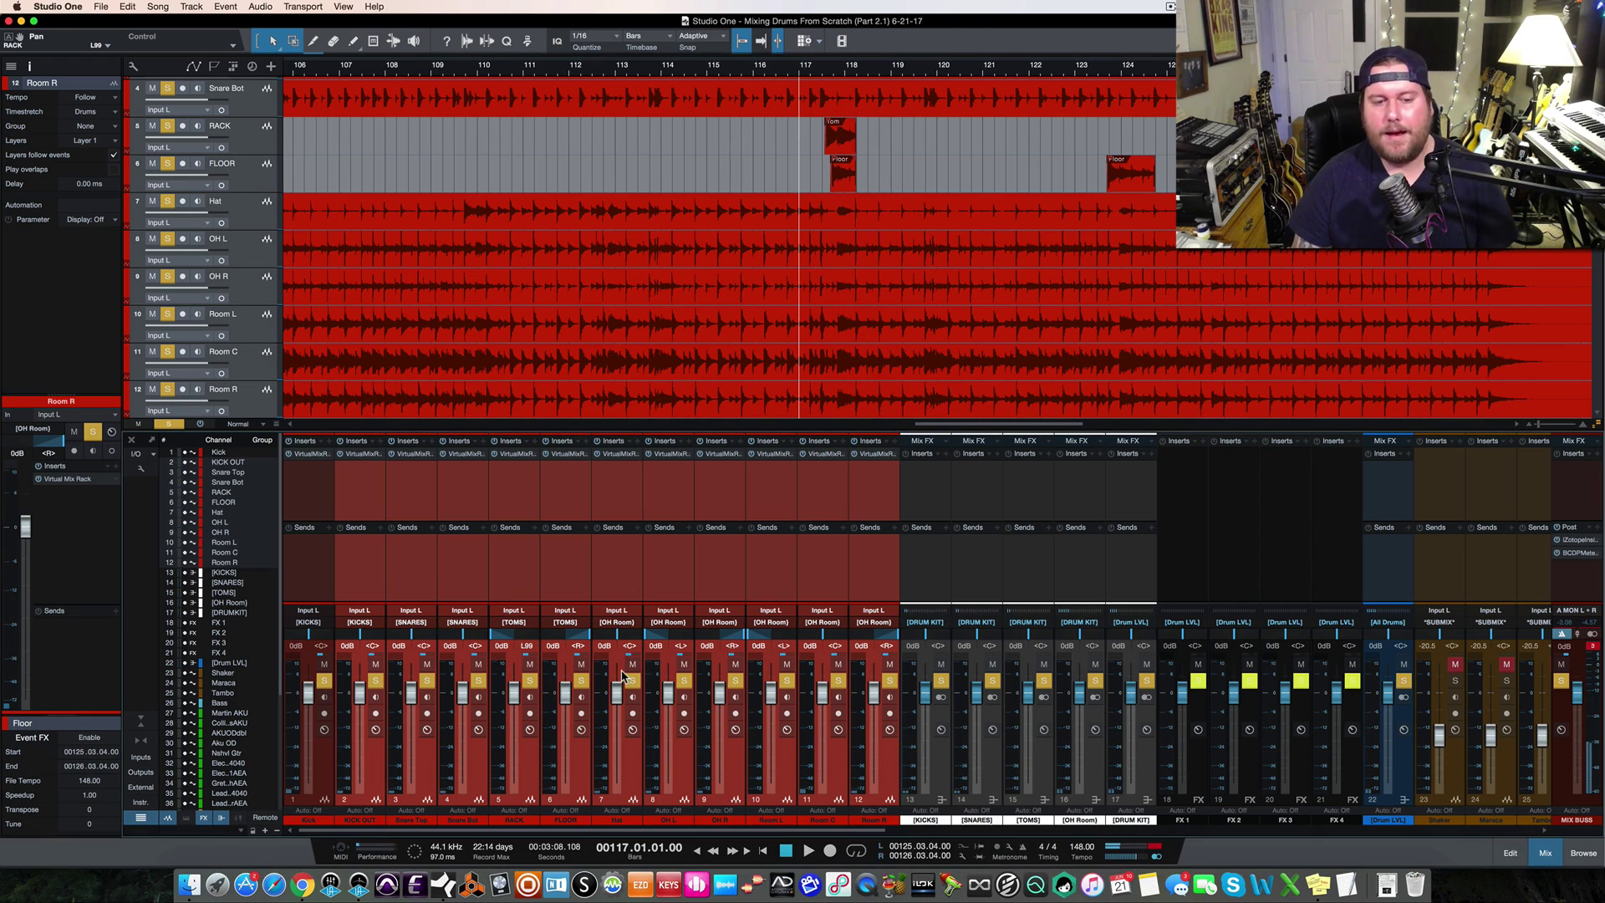
# Pan the Hat to about L72 during playback and undo the fader change made across all selected drum channels
pyautogui.press('space')
pyautogui.moveTo(616, 637); pyautogui.dragTo(619, 700)
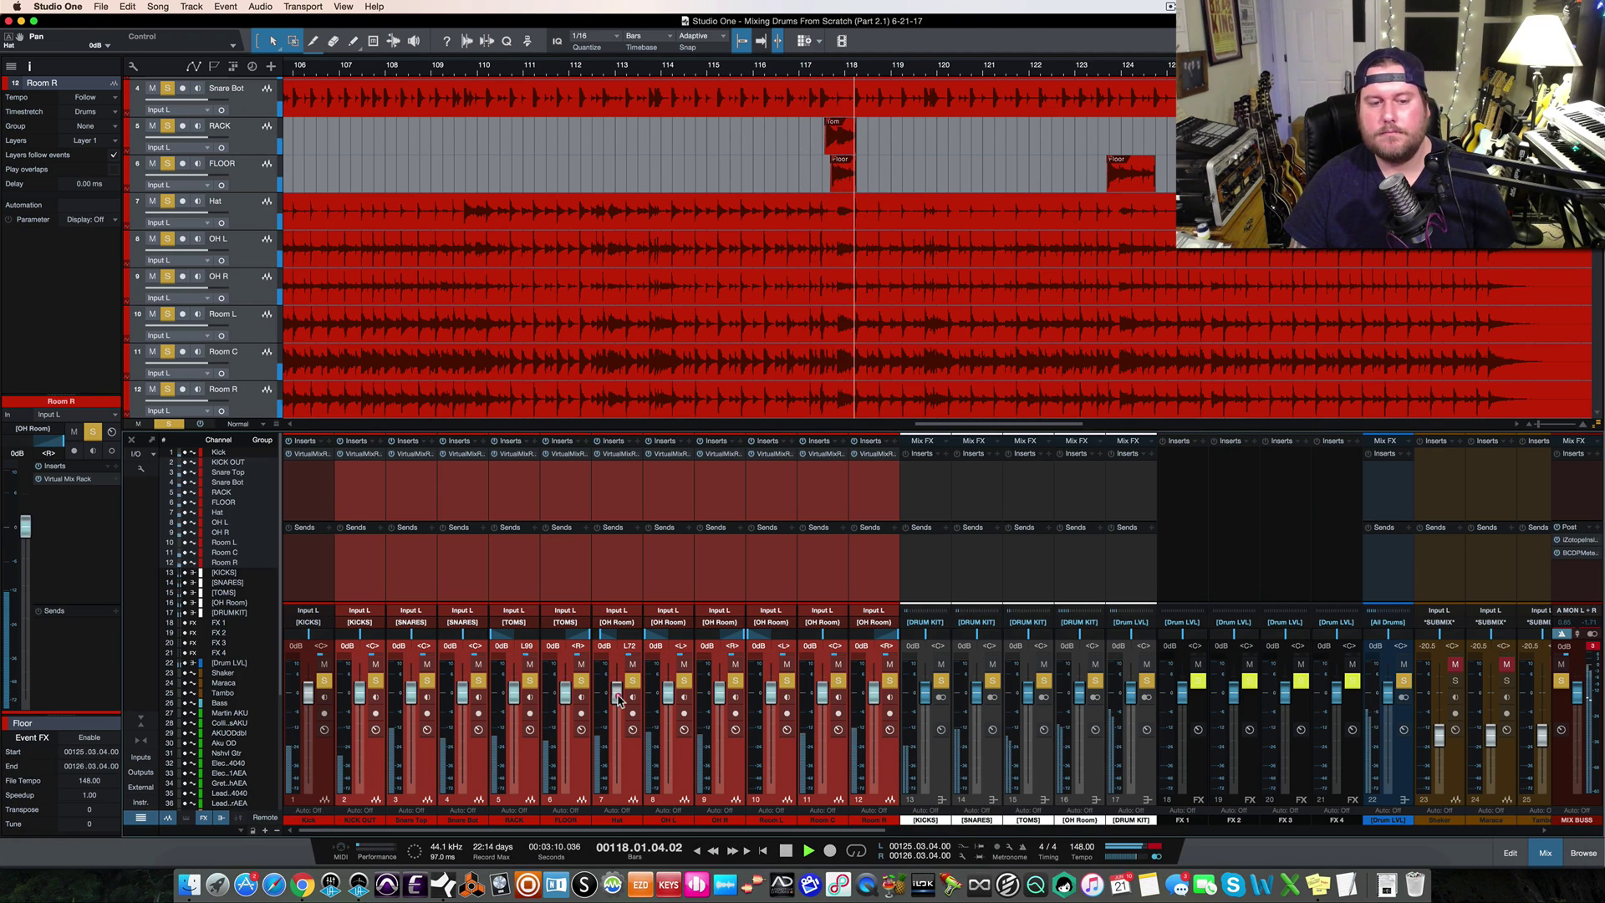
pyautogui.press('super+z')
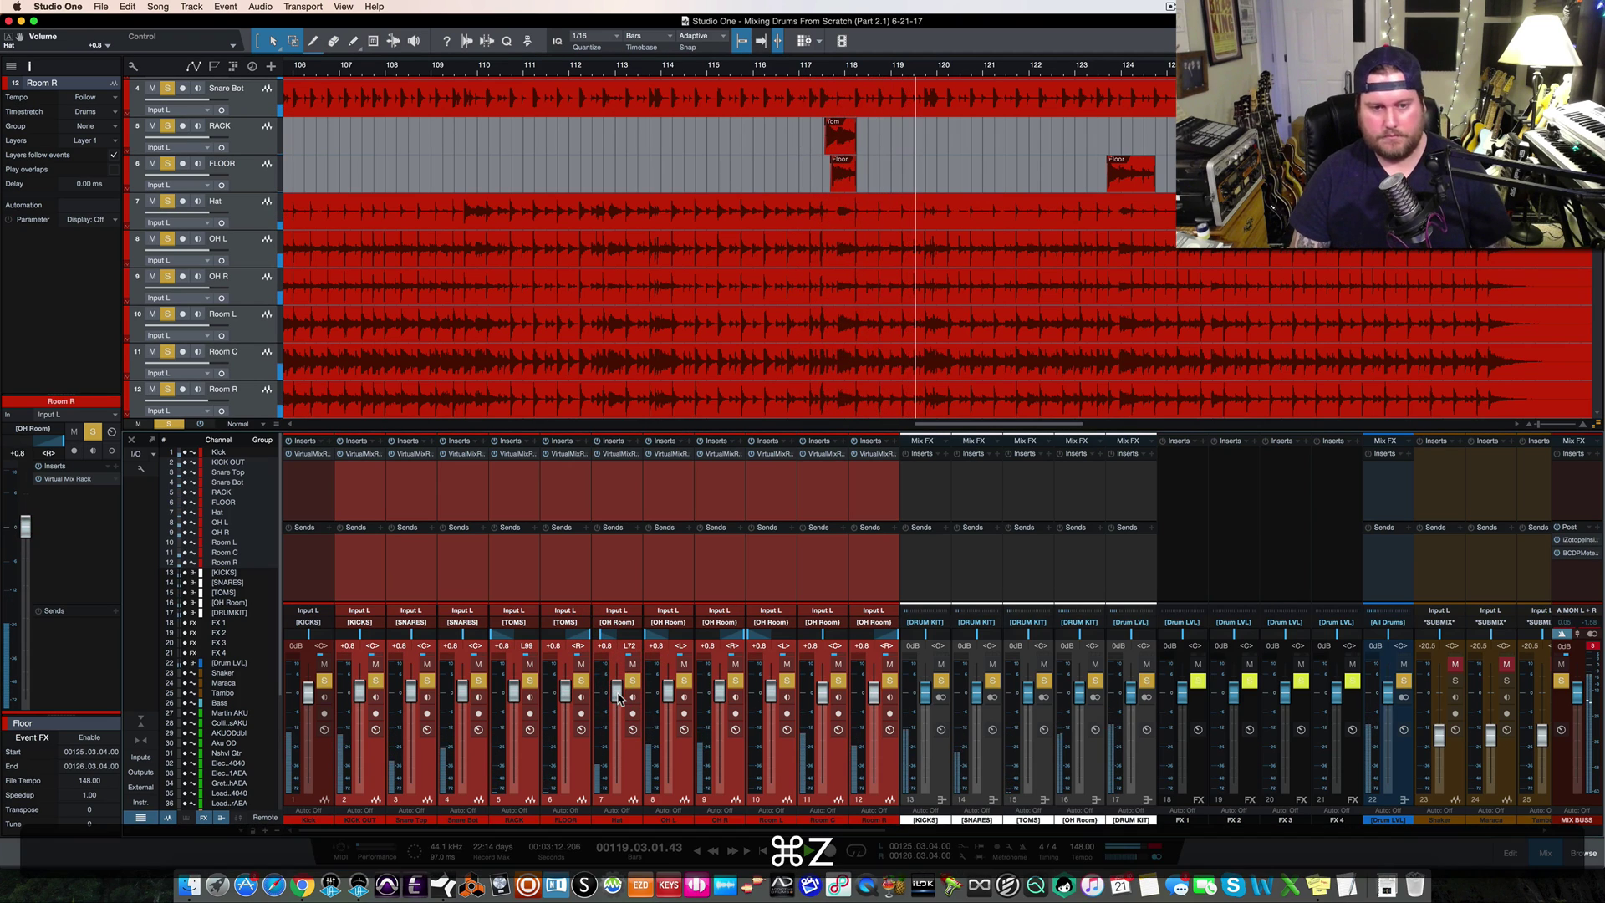
# Try raising only the Hat fader to about +6.8 dB while playing from bar 117
pyautogui.moveTo(616, 692); pyautogui.dragTo(616, 675)
pyautogui.press('space')
pyautogui.press('space')
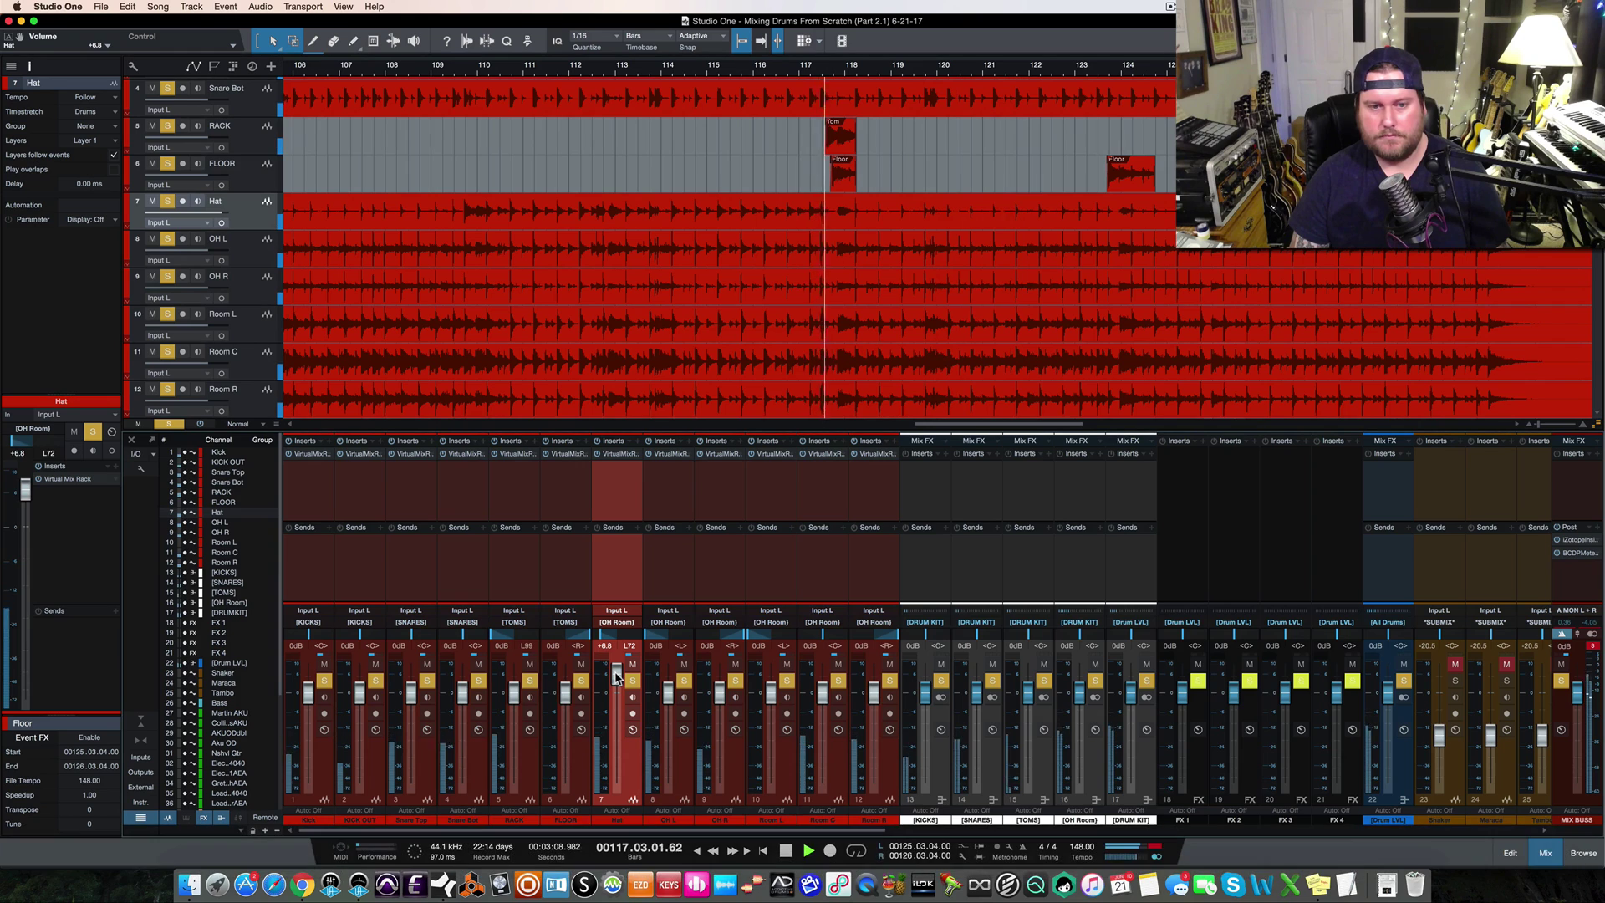
pyautogui.press('space')
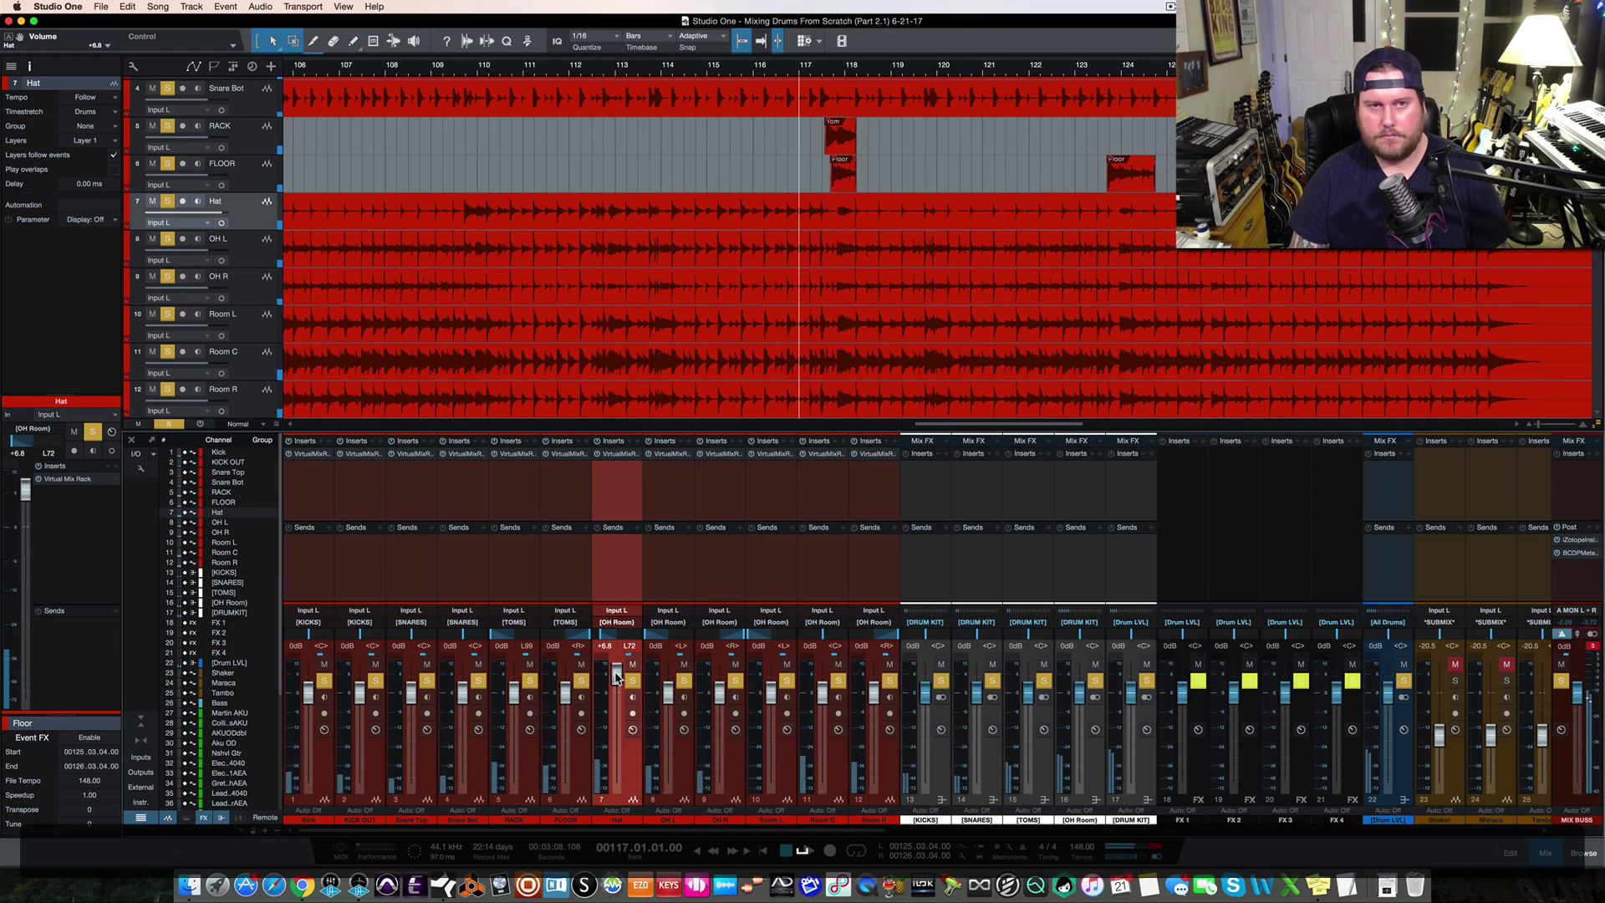
# Move the playback position to bar 31 and play the soloed drums from there
pyautogui.click(410, 72)
pyautogui.press('space')
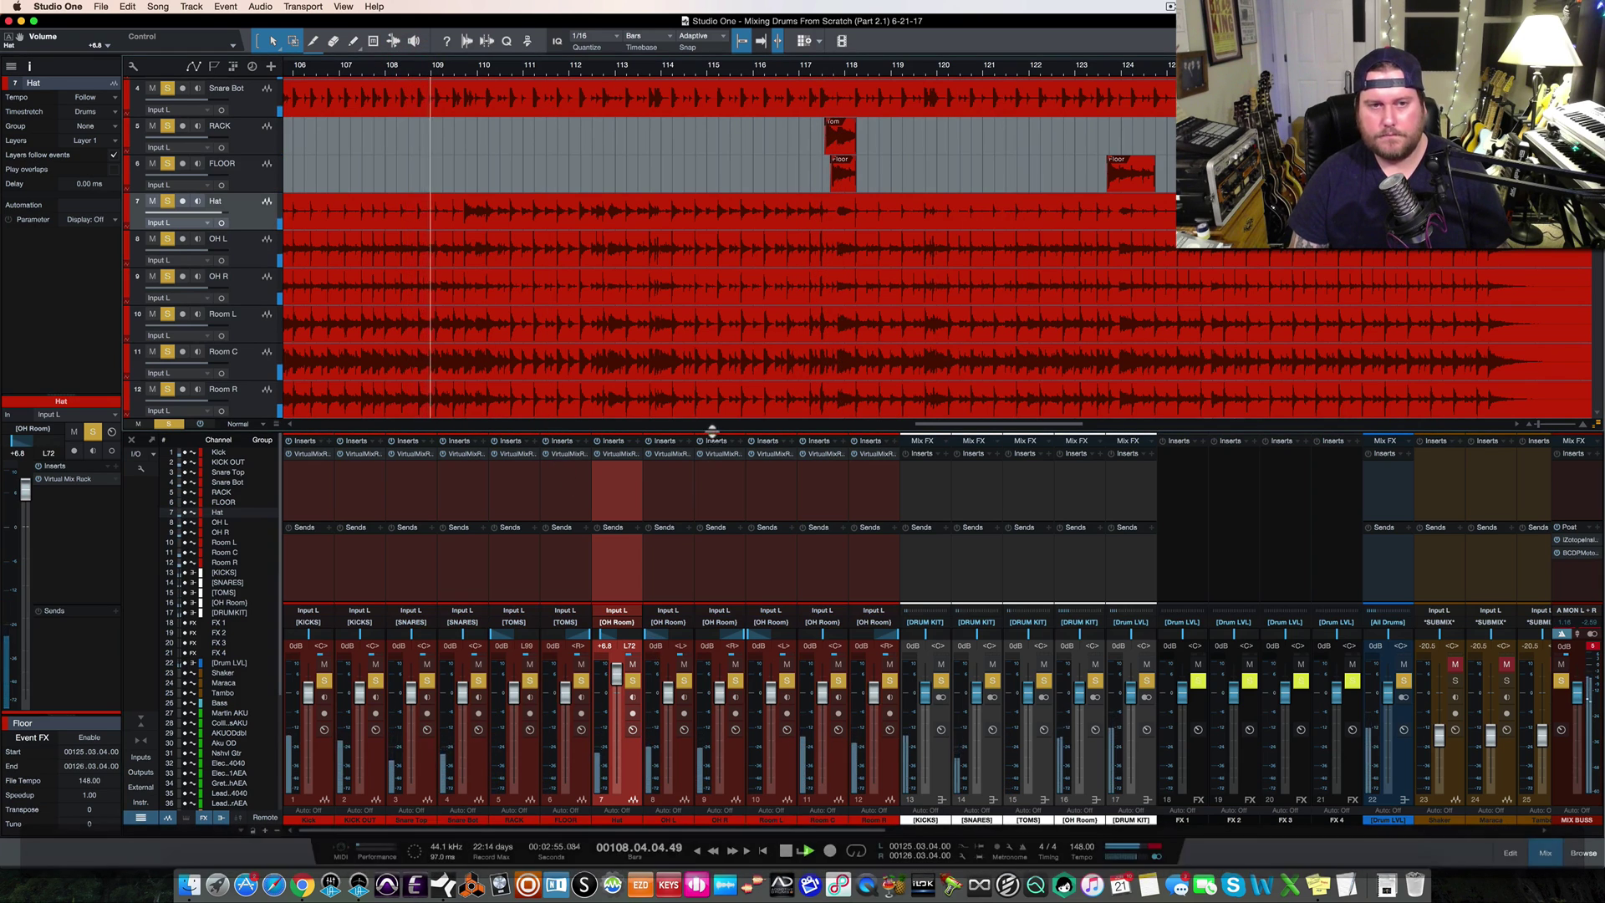
pyautogui.press('w')
pyautogui.press('w')
pyautogui.hscroll(-10, 718, 390)
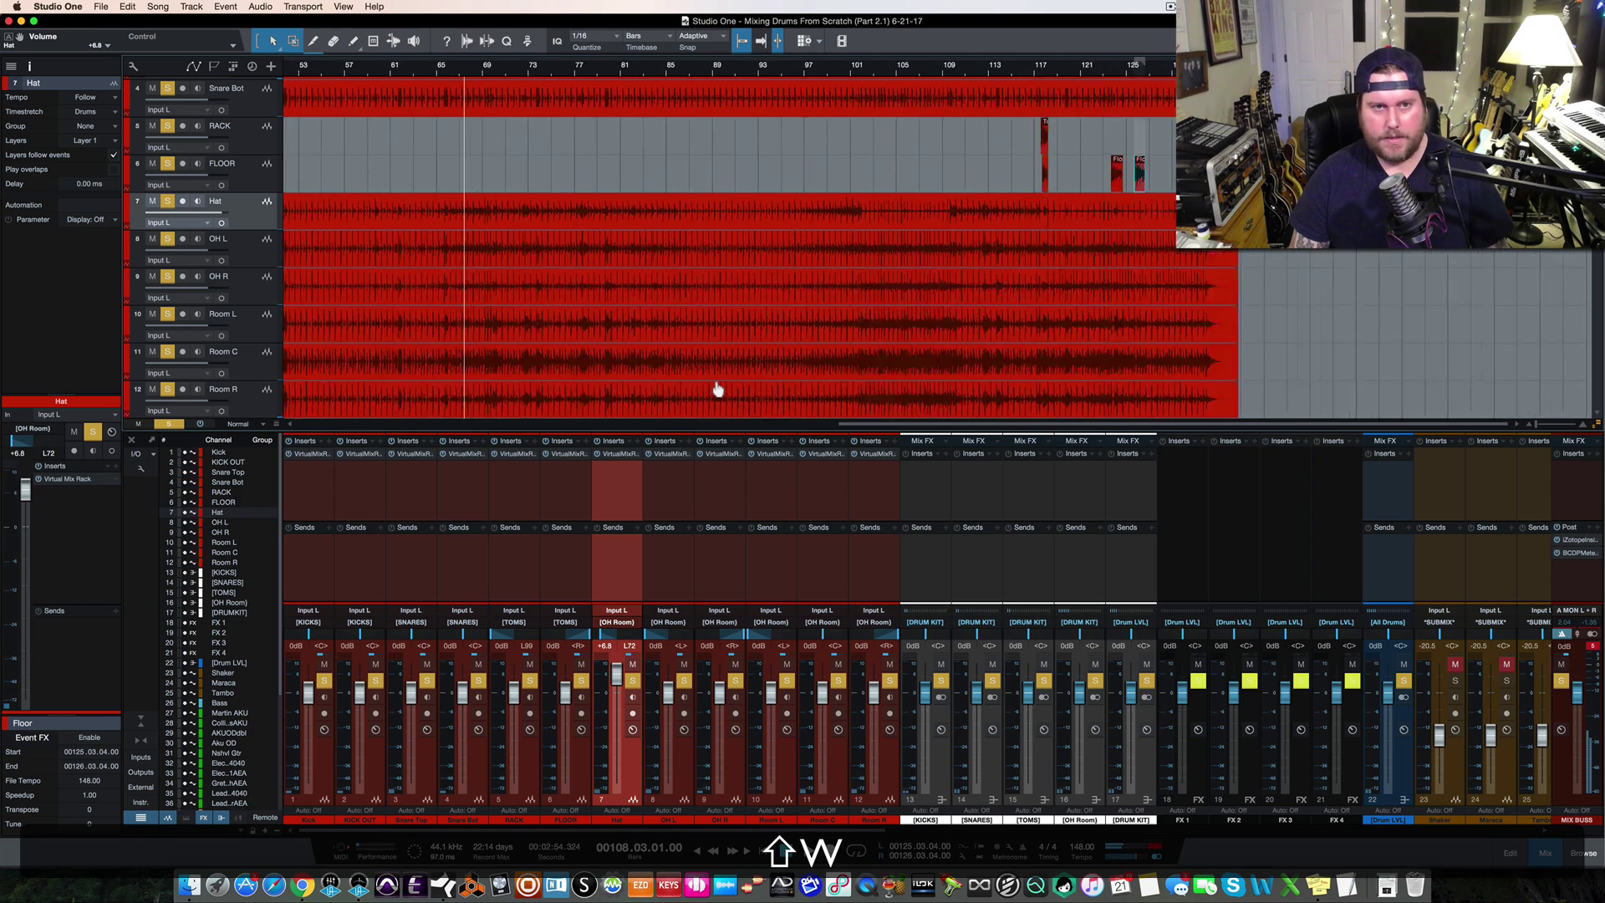
pyautogui.click(631, 74)
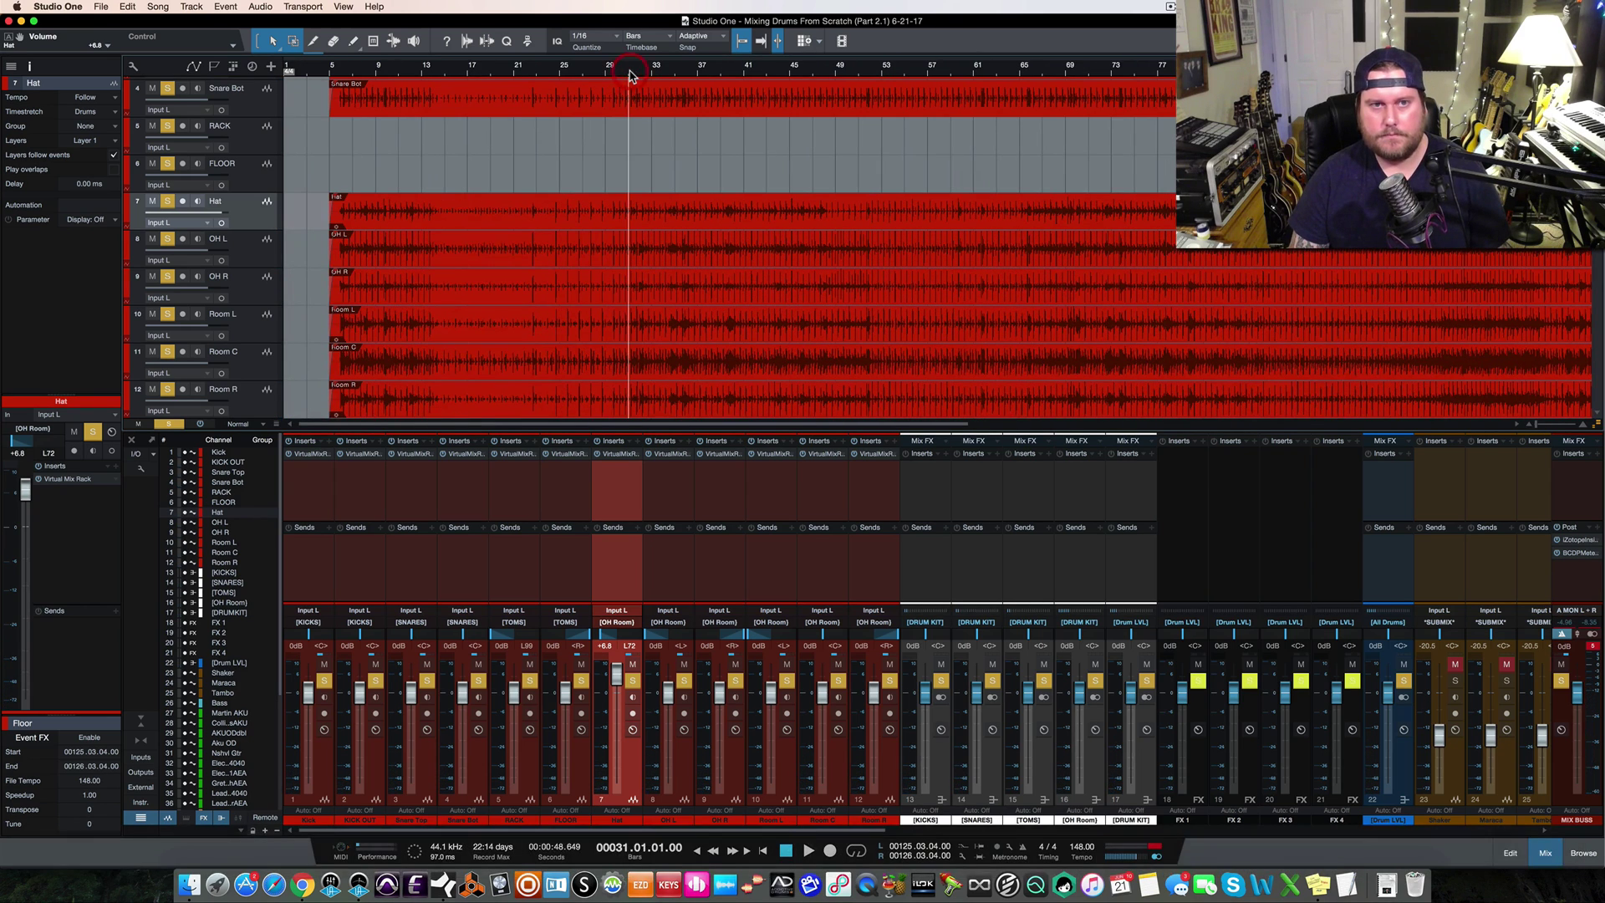
pyautogui.press('space')
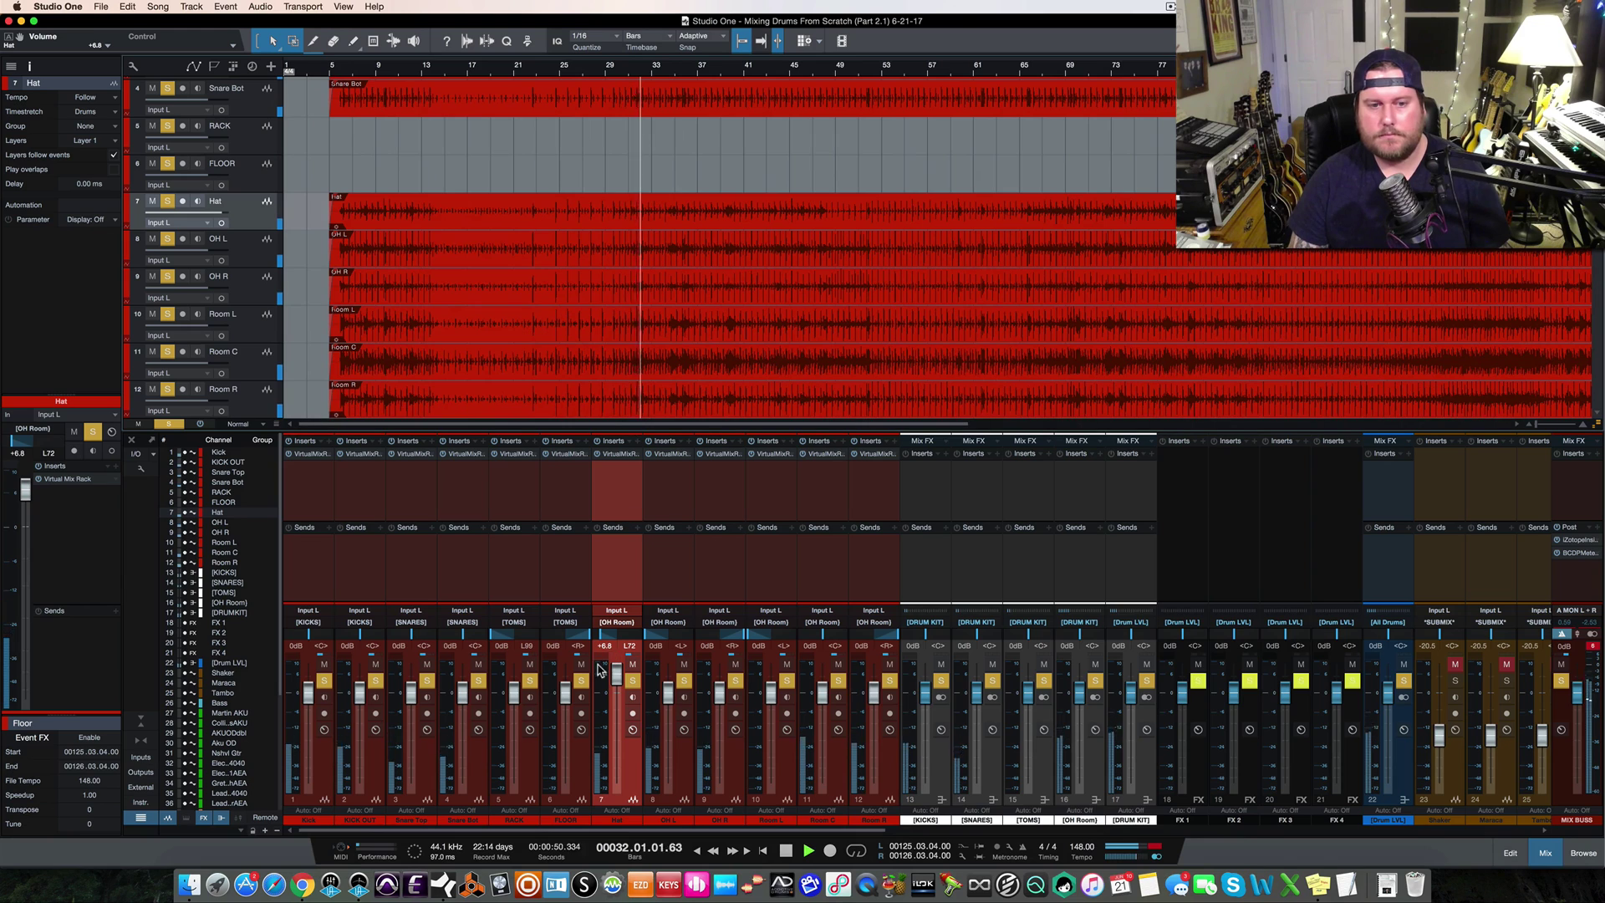
# Pan the Hat to L80, lower its fader to about -0.4 dB, and replay the drums from bar 31
pyautogui.moveTo(598, 637); pyautogui.dragTo(593, 635)
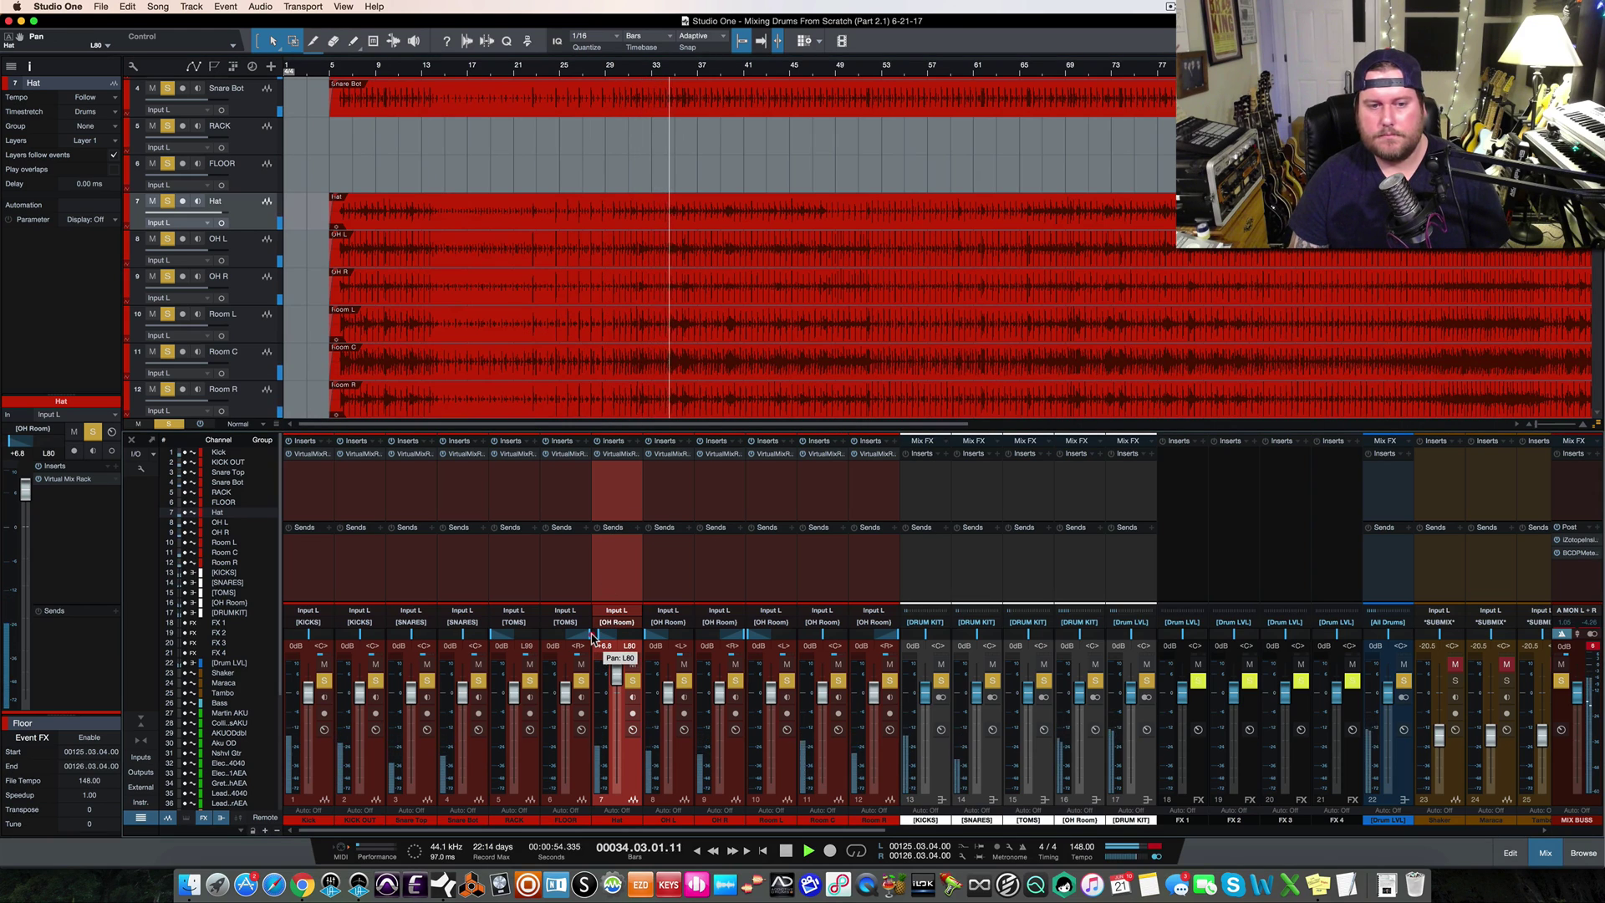
pyautogui.moveTo(616, 684); pyautogui.dragTo(615, 698)
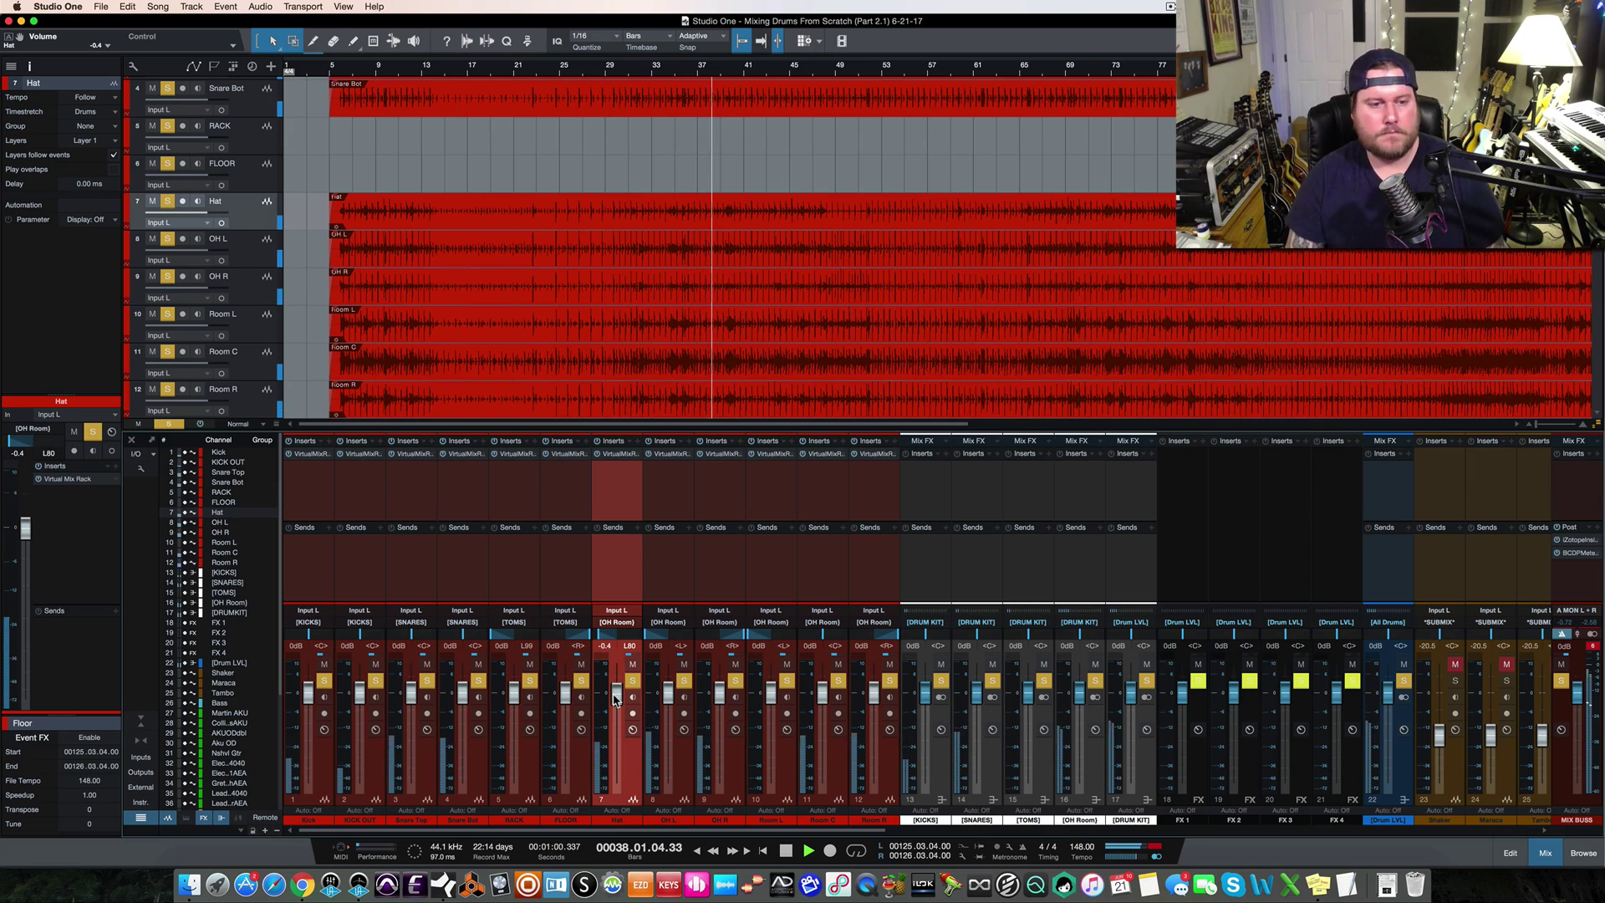
pyautogui.press('space')
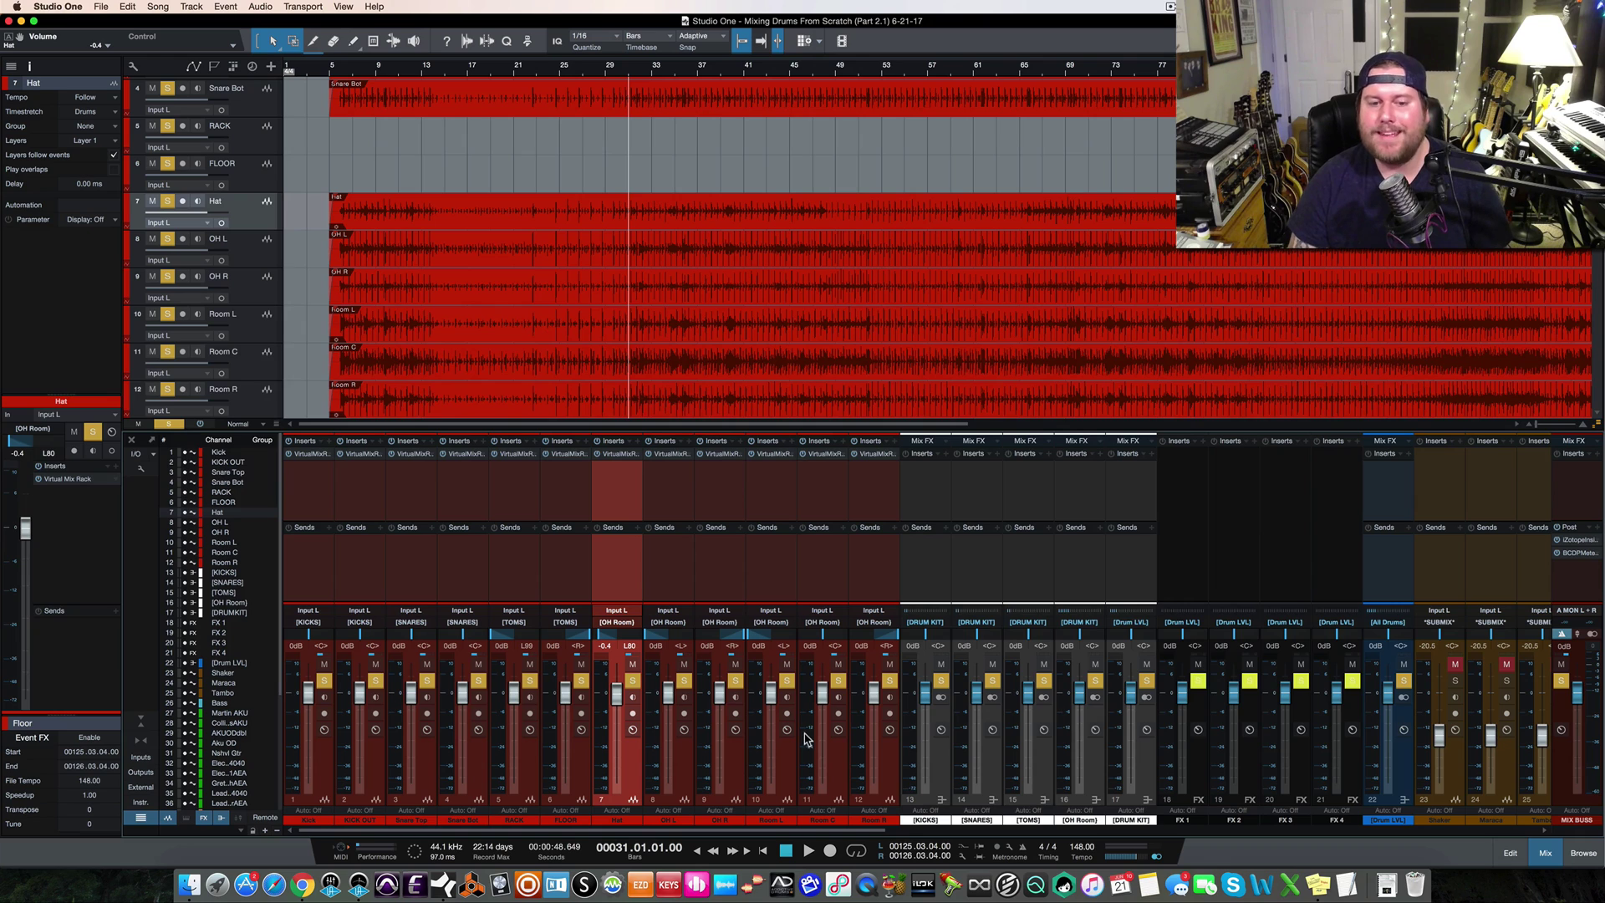
pyautogui.press('space')
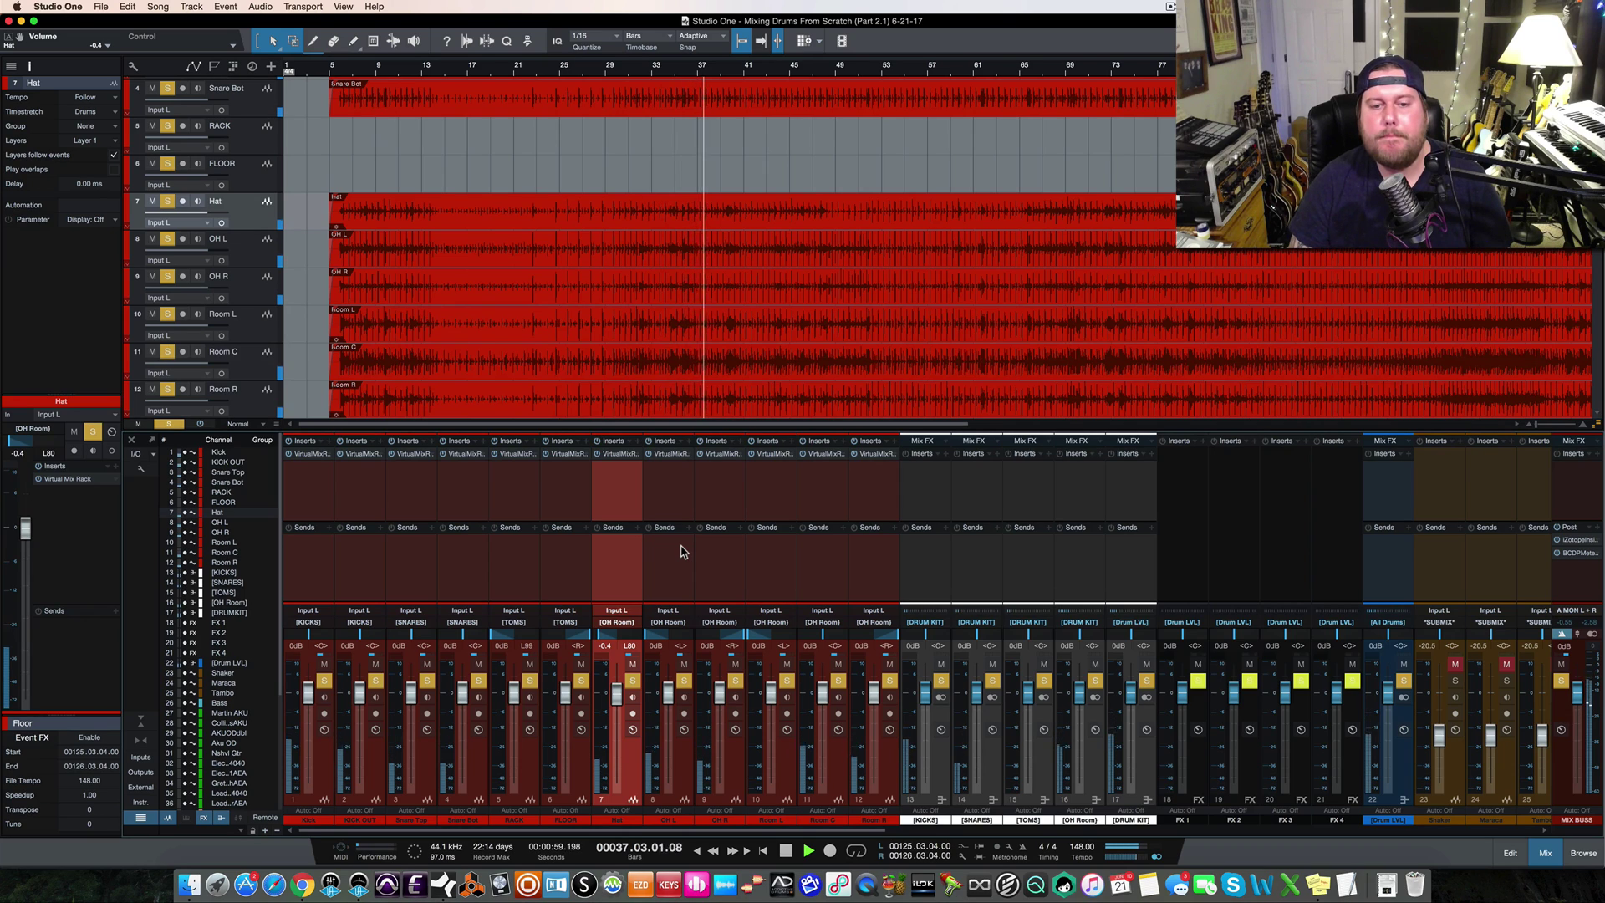
pyautogui.press('space')
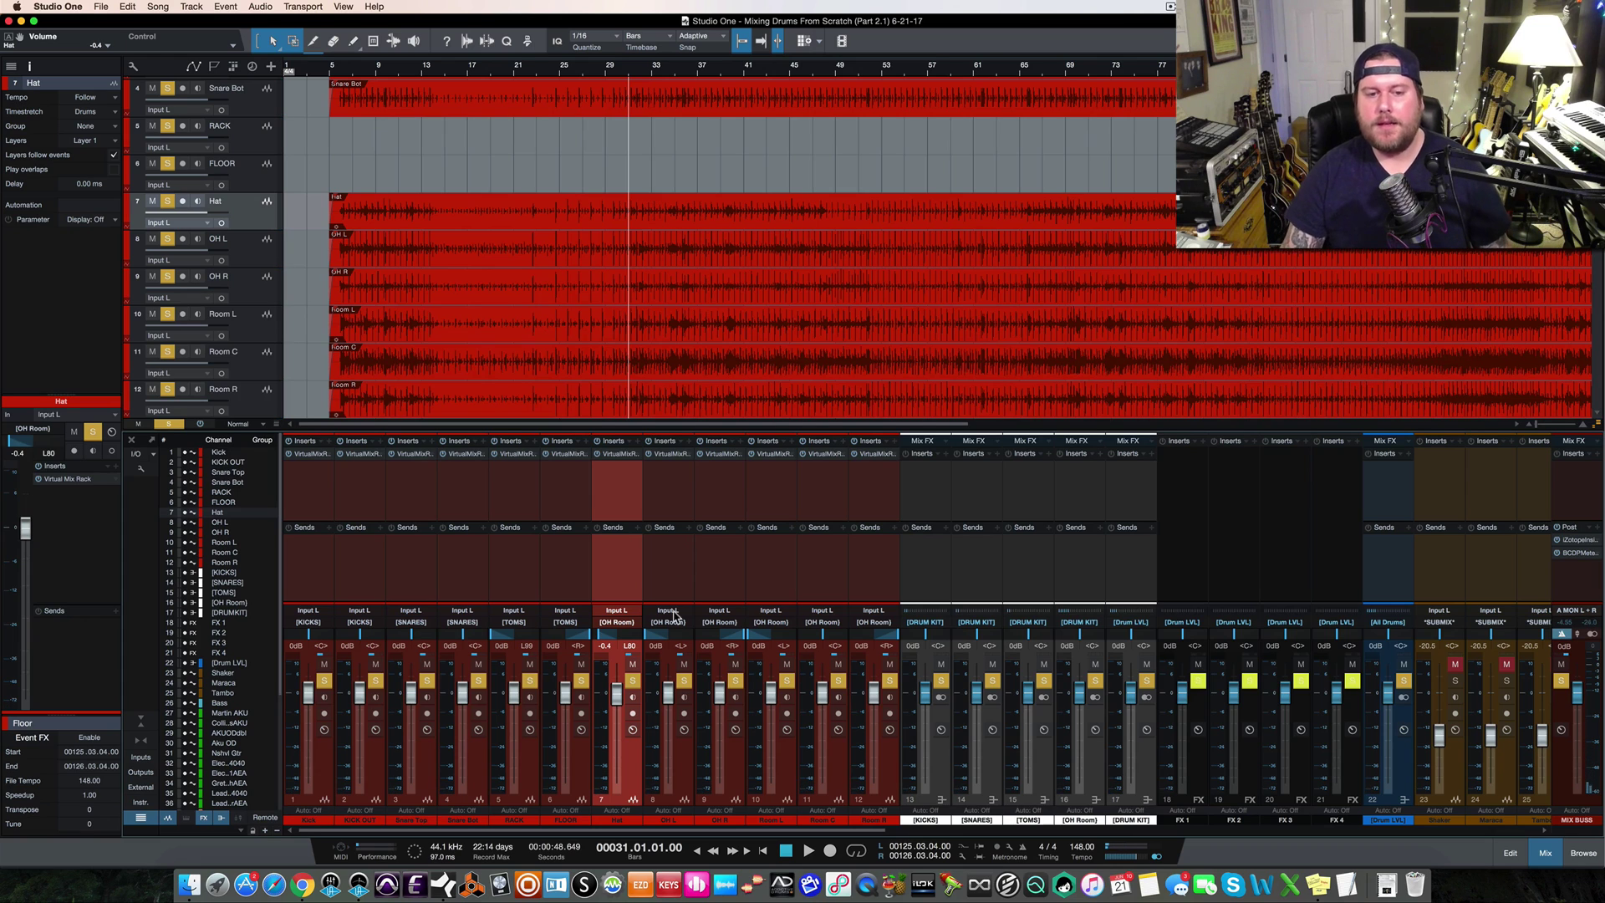
# Select Kick through Room R, audition their faders together at about -26.8 dB, and pull them all fully down
pyautogui.click(326, 765)
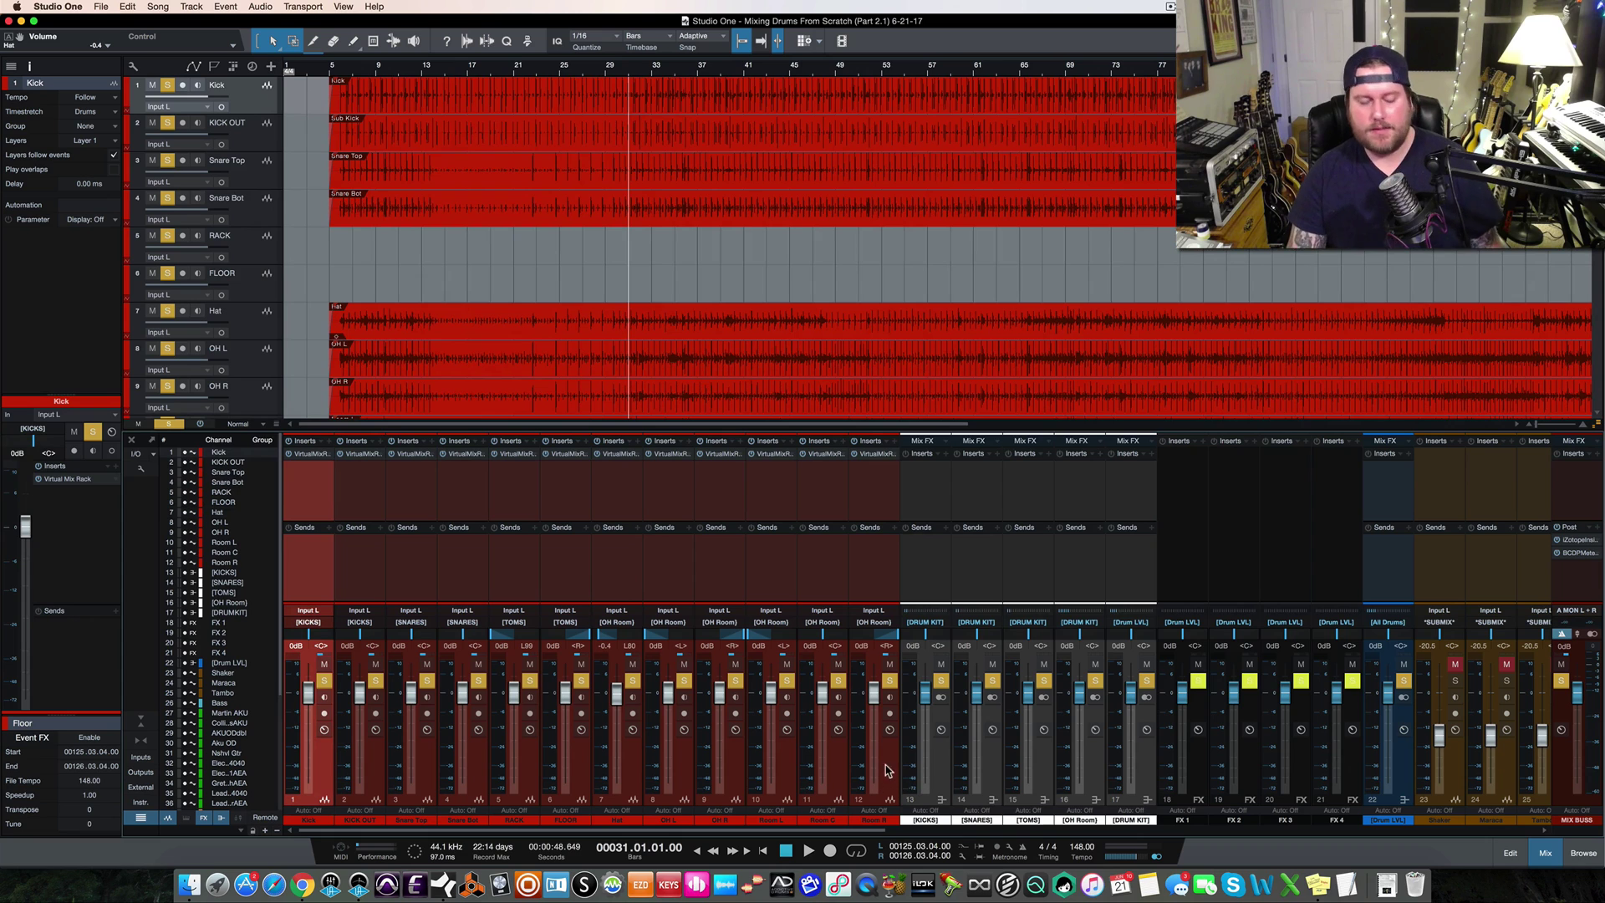
pyautogui.click(895, 772)
pyautogui.moveTo(667, 696); pyautogui.dragTo(665, 756)
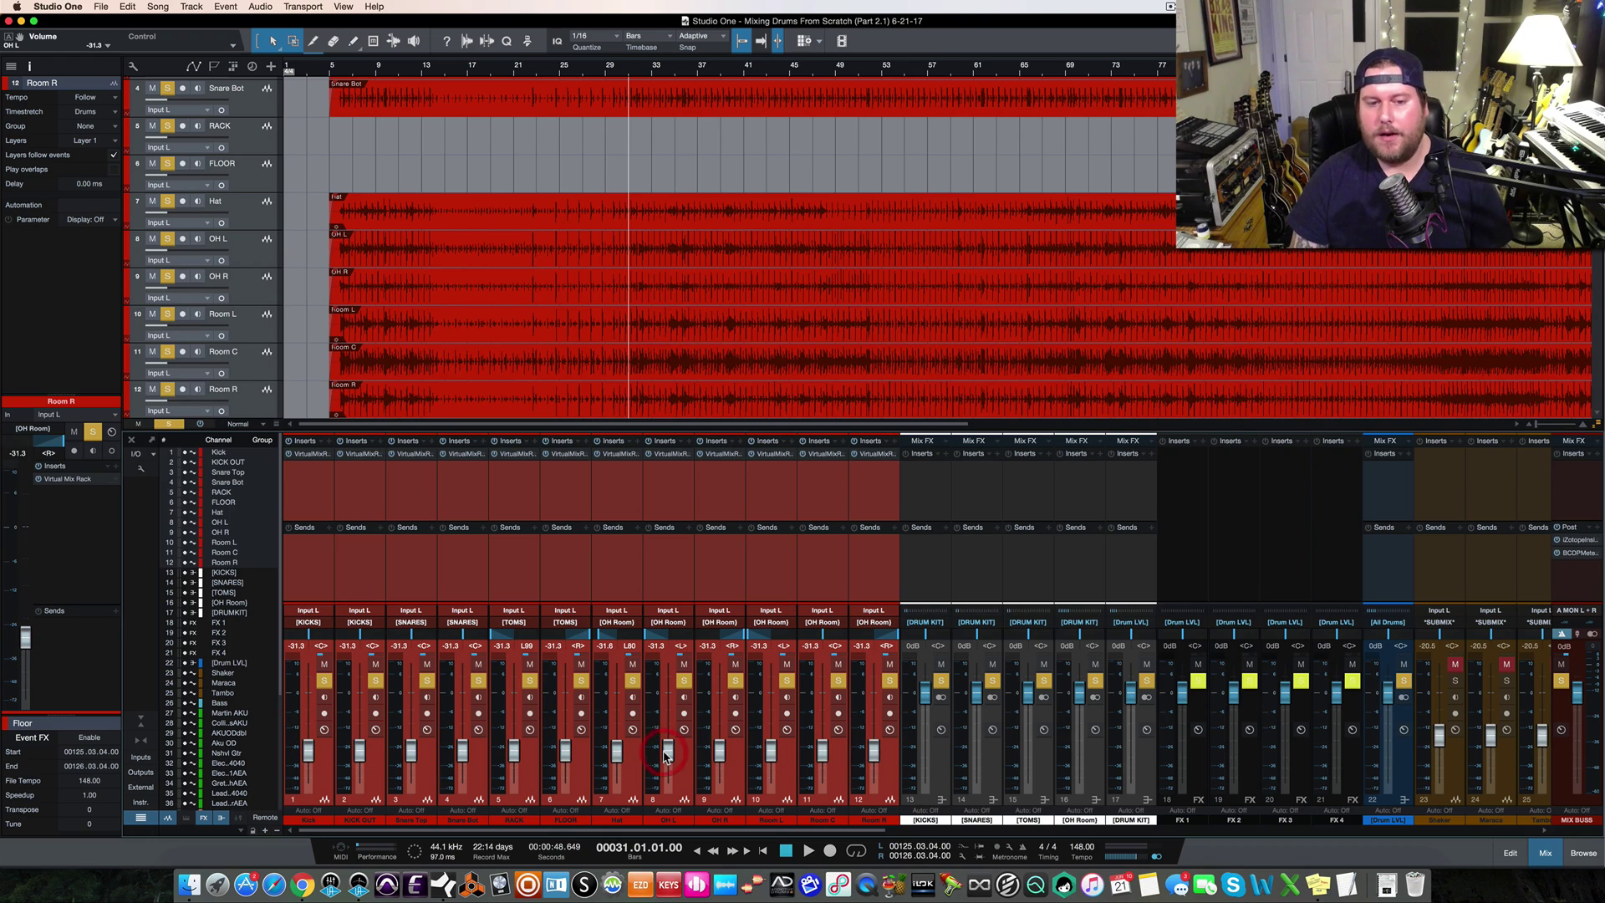
pyautogui.press('space')
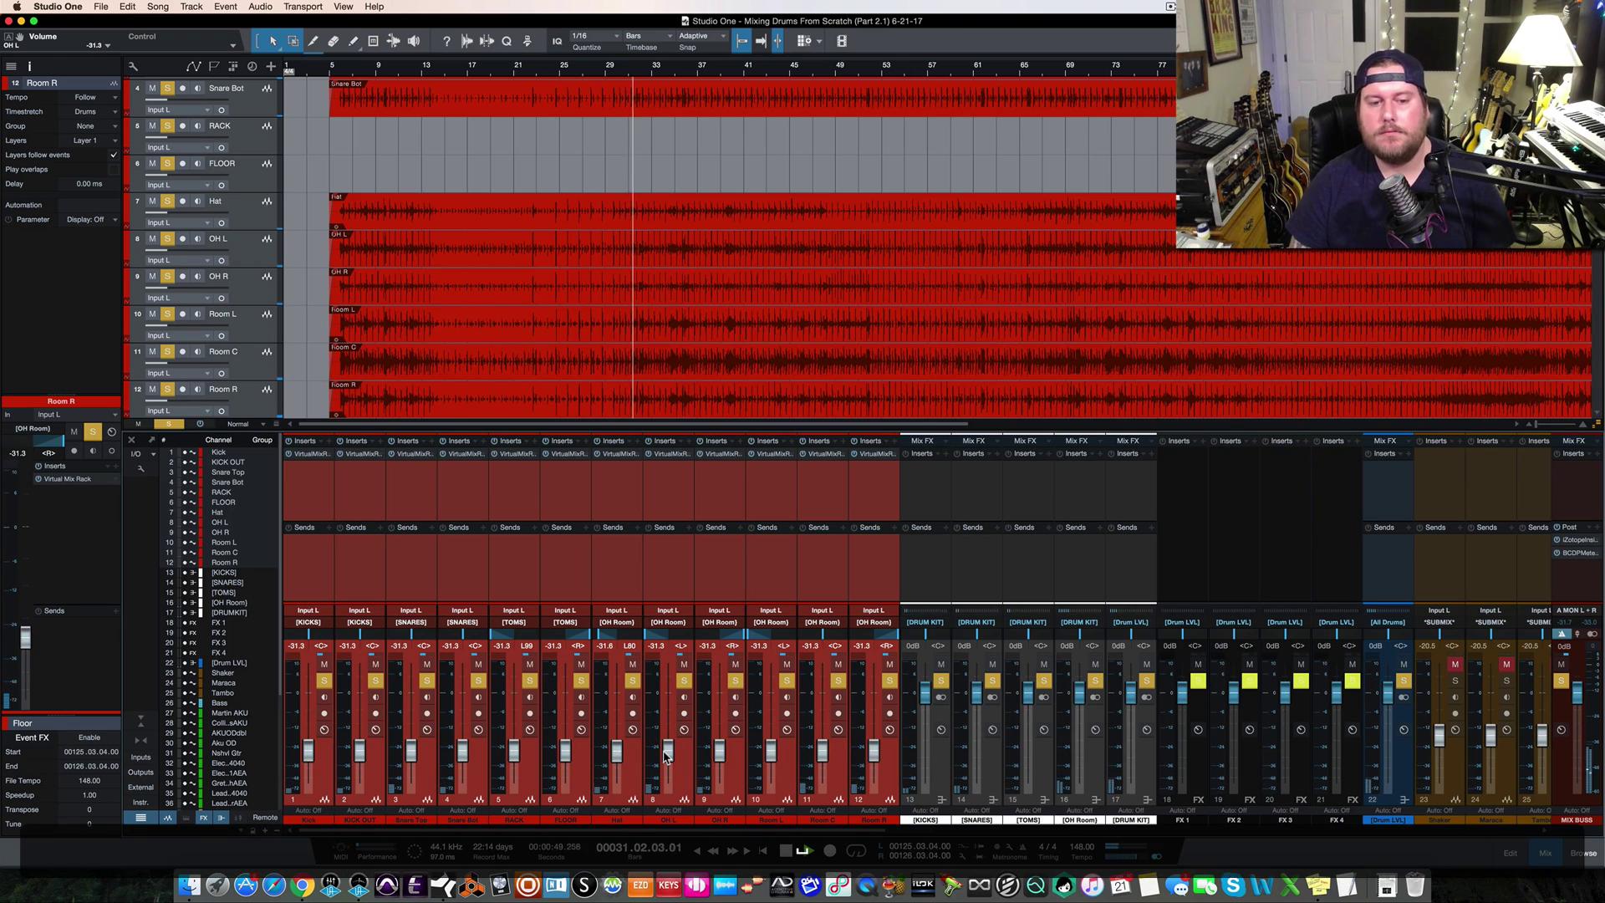
pyautogui.moveTo(664, 756); pyautogui.dragTo(666, 748)
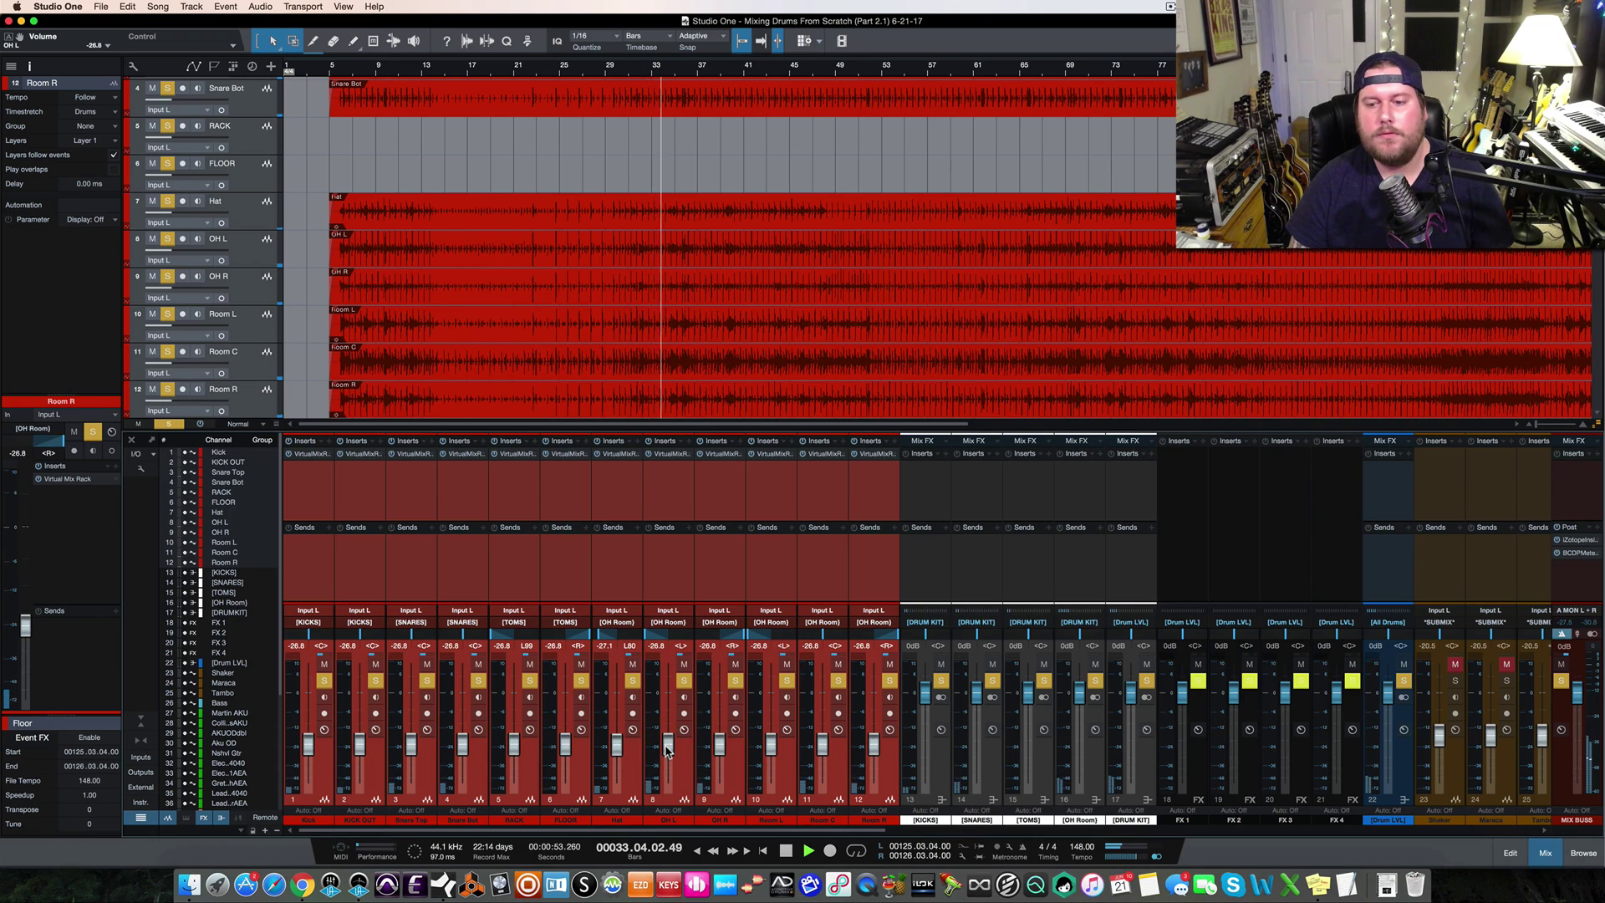
pyautogui.press('space')
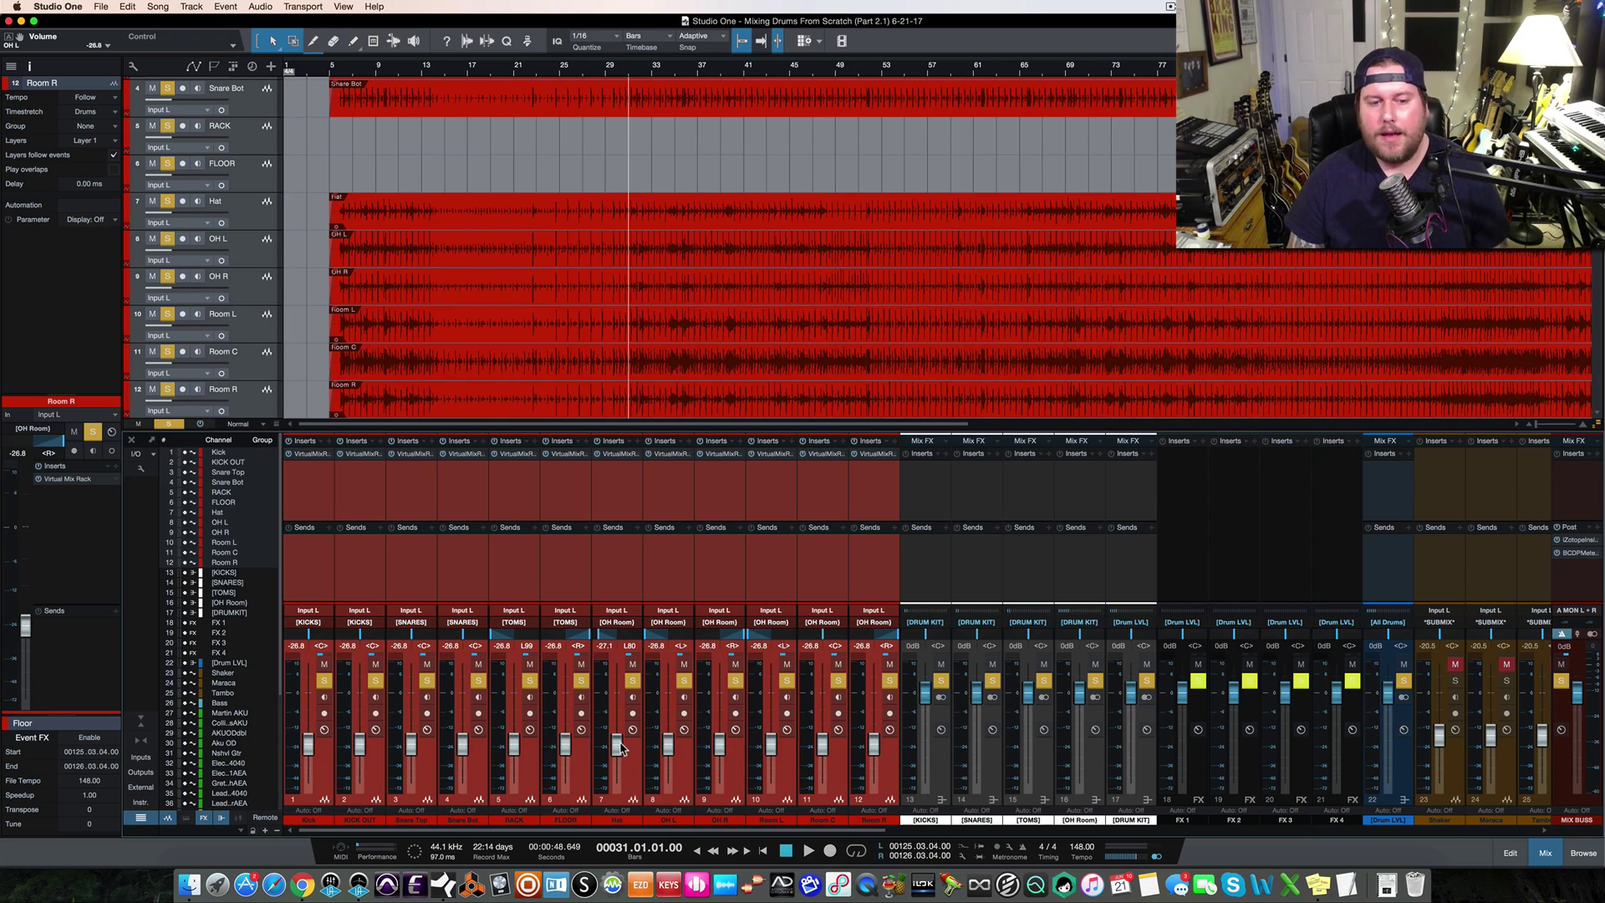
pyautogui.moveTo(617, 746); pyautogui.dragTo(617, 786)
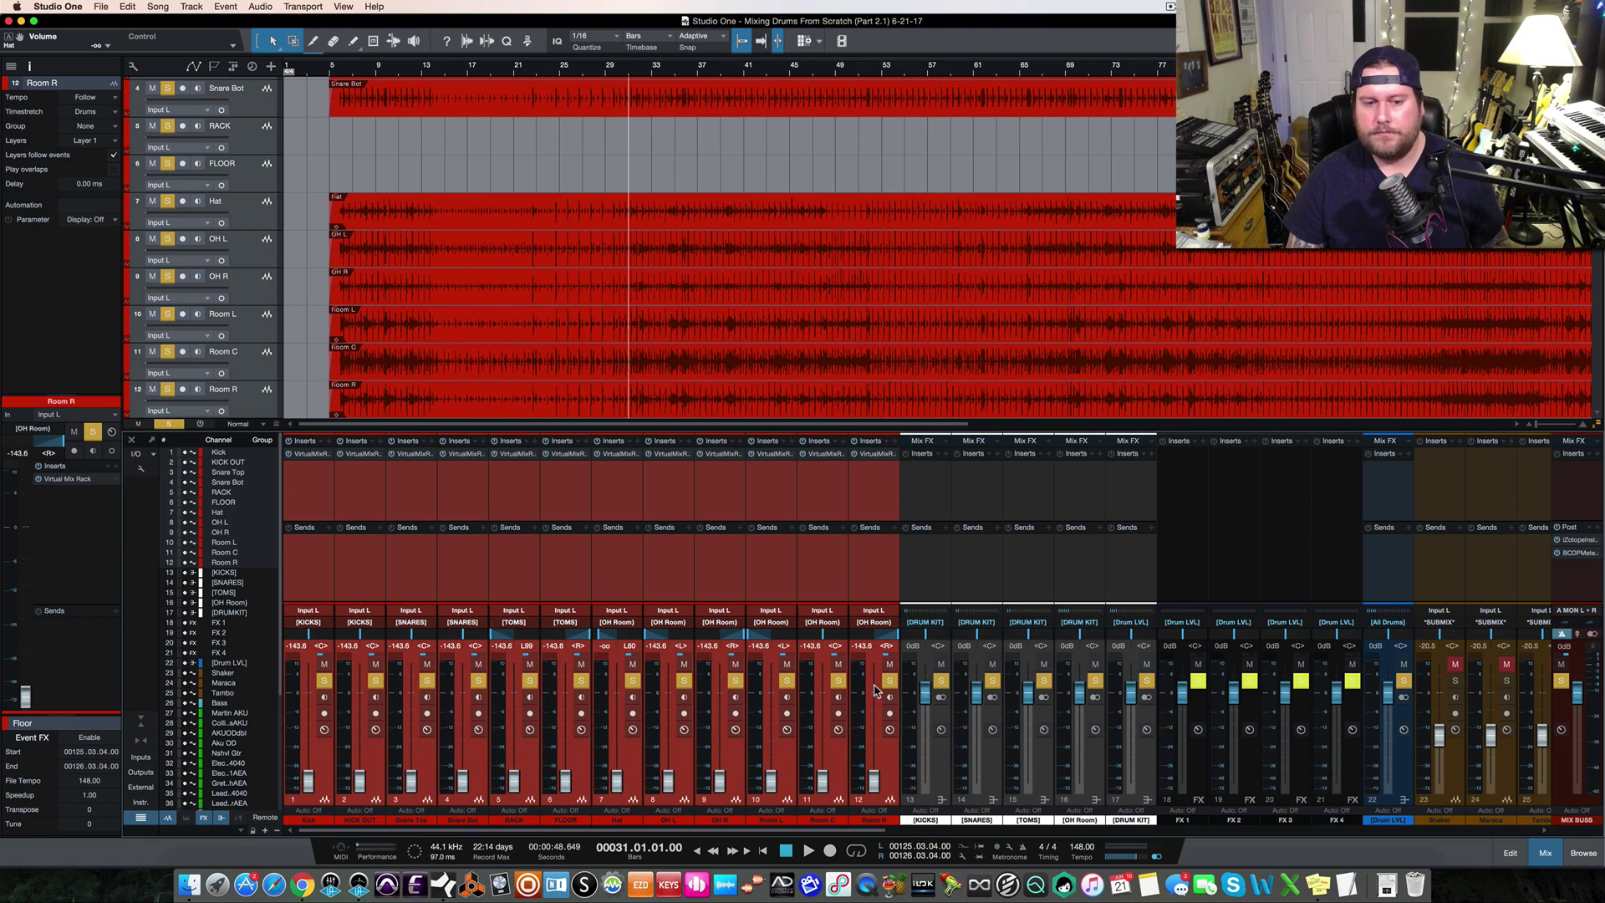
pyautogui.click(733, 769)
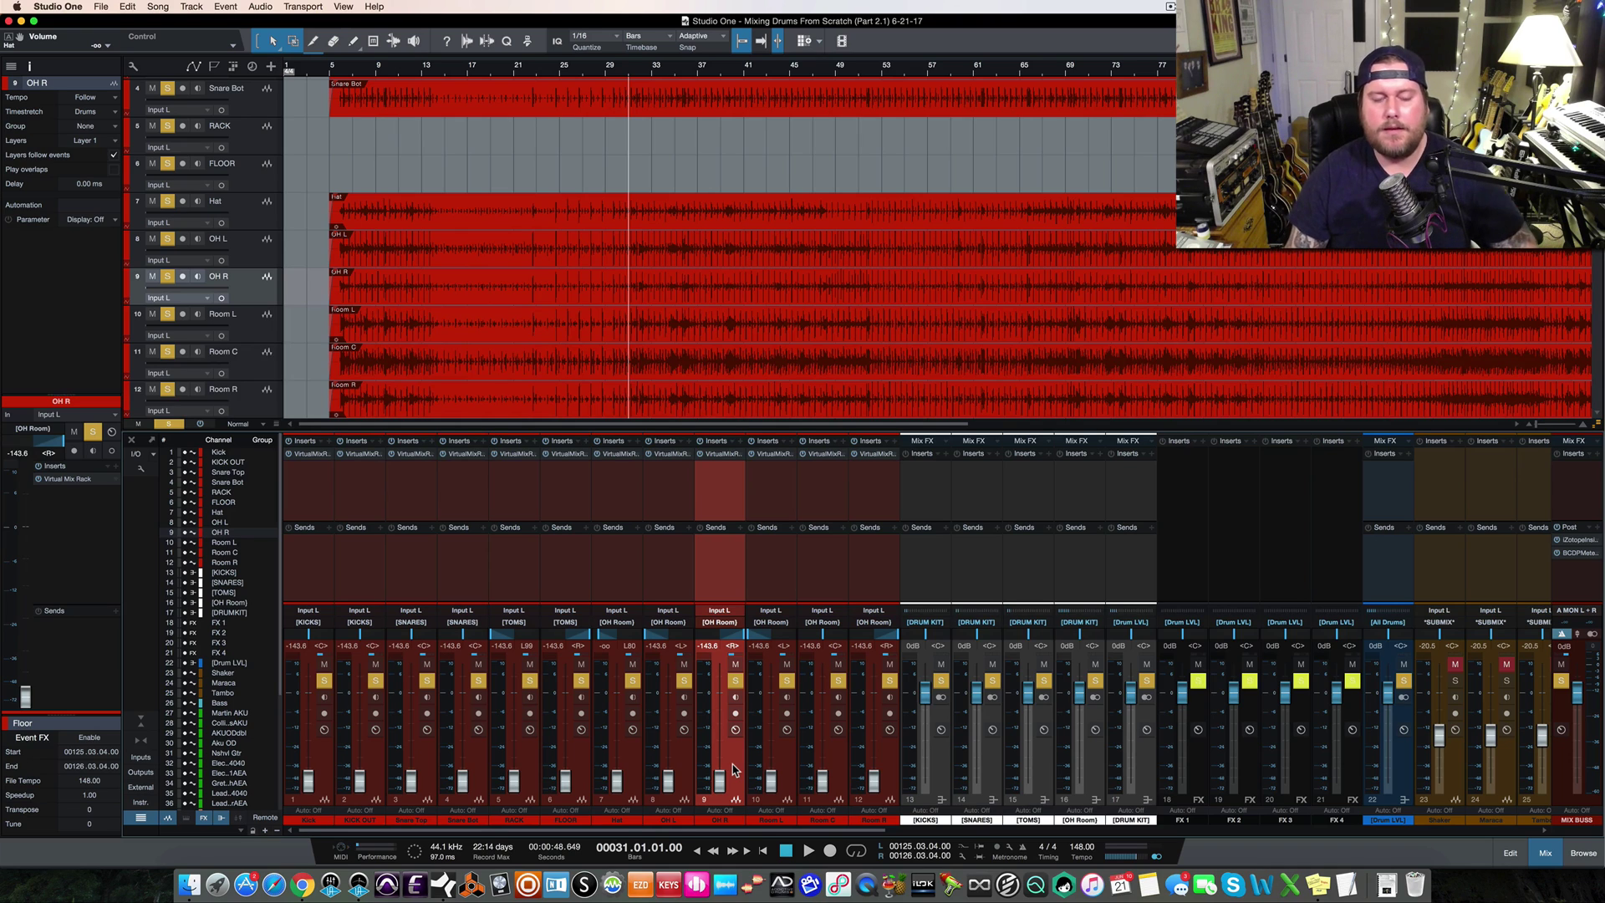
# Set the OH L and OH R faders to 0 dB during playback and open OH L's Virtual Mix Rack
pyautogui.moveTo(668, 781); pyautogui.dragTo(666, 697)
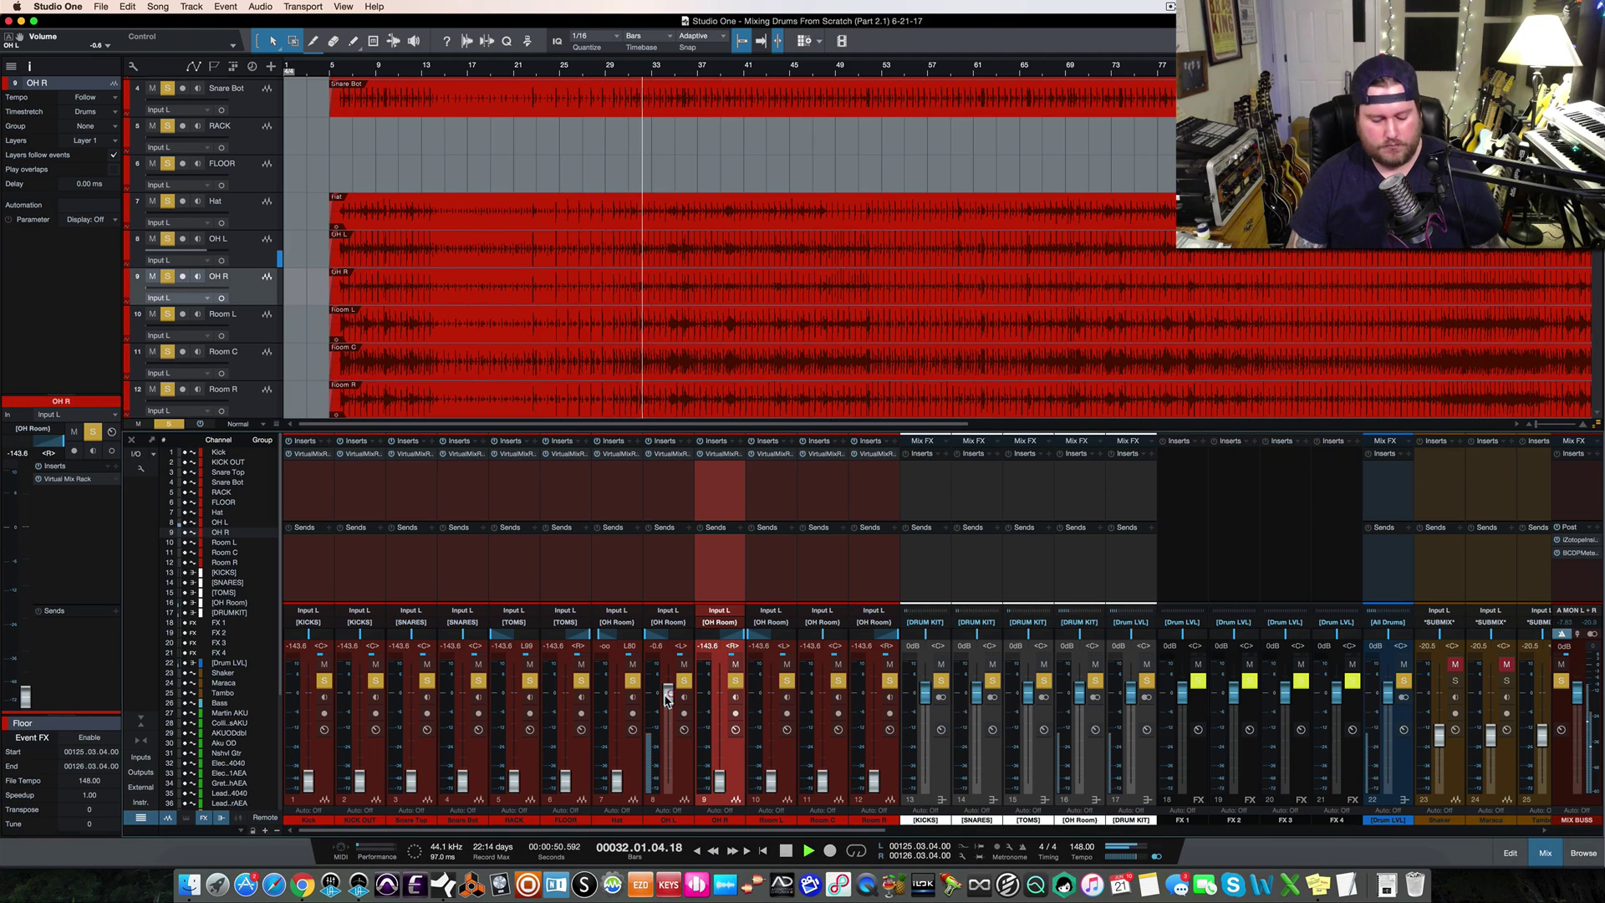
pyautogui.keyDown('super'); pyautogui.click(666, 698); pyautogui.keyUp('super')
pyautogui.keyDown('super'); pyautogui.click(718, 785); pyautogui.keyUp('super')
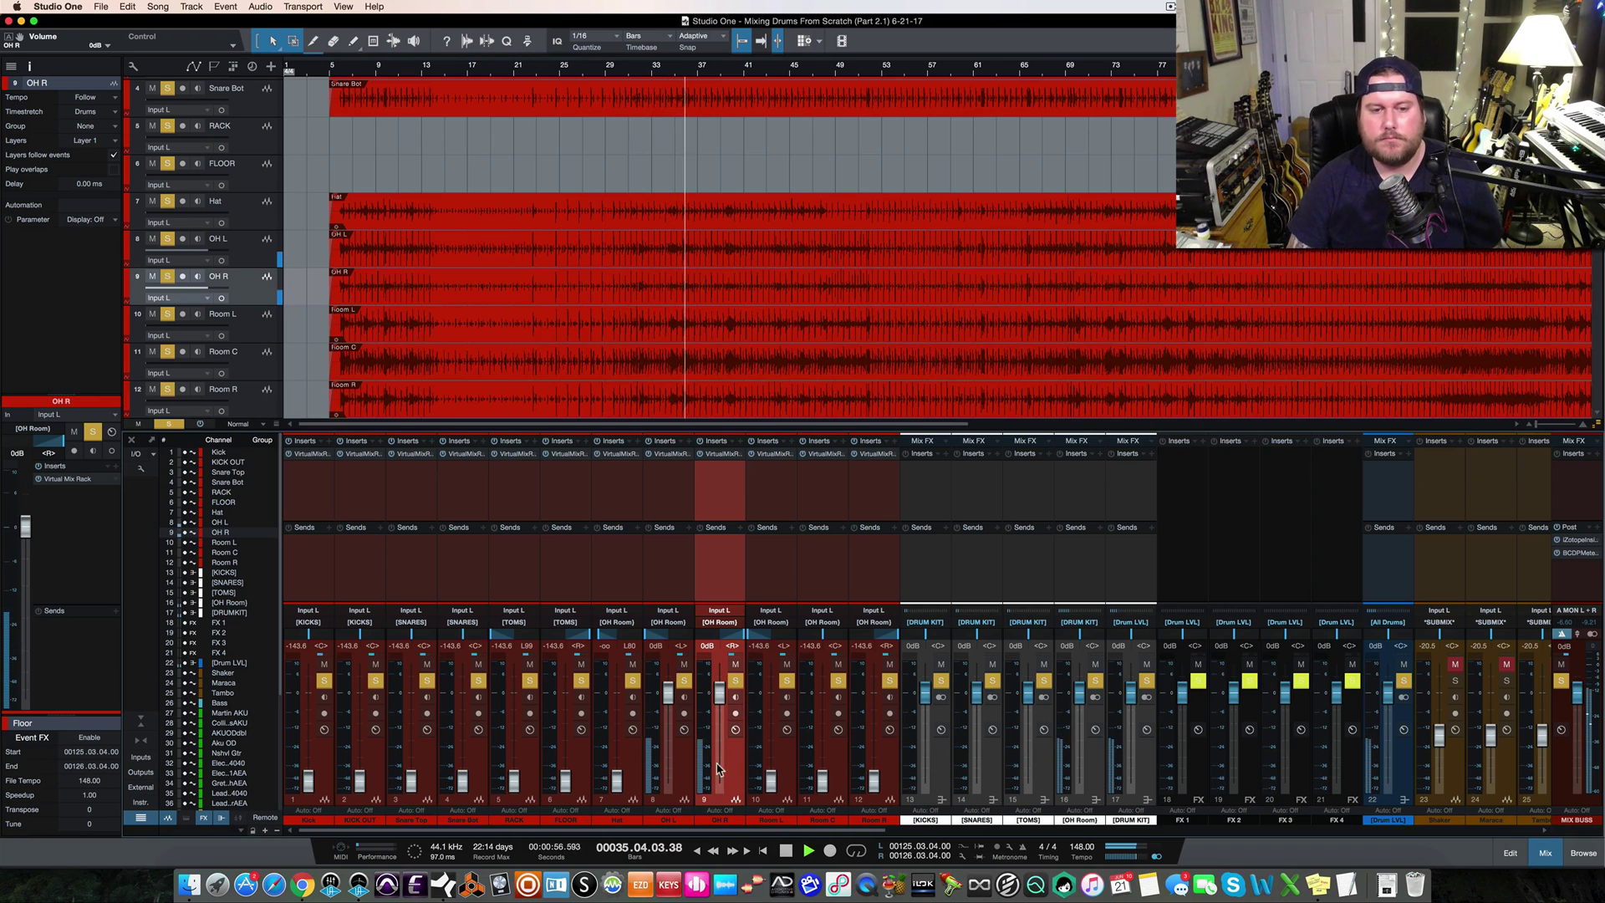
pyautogui.click(676, 455)
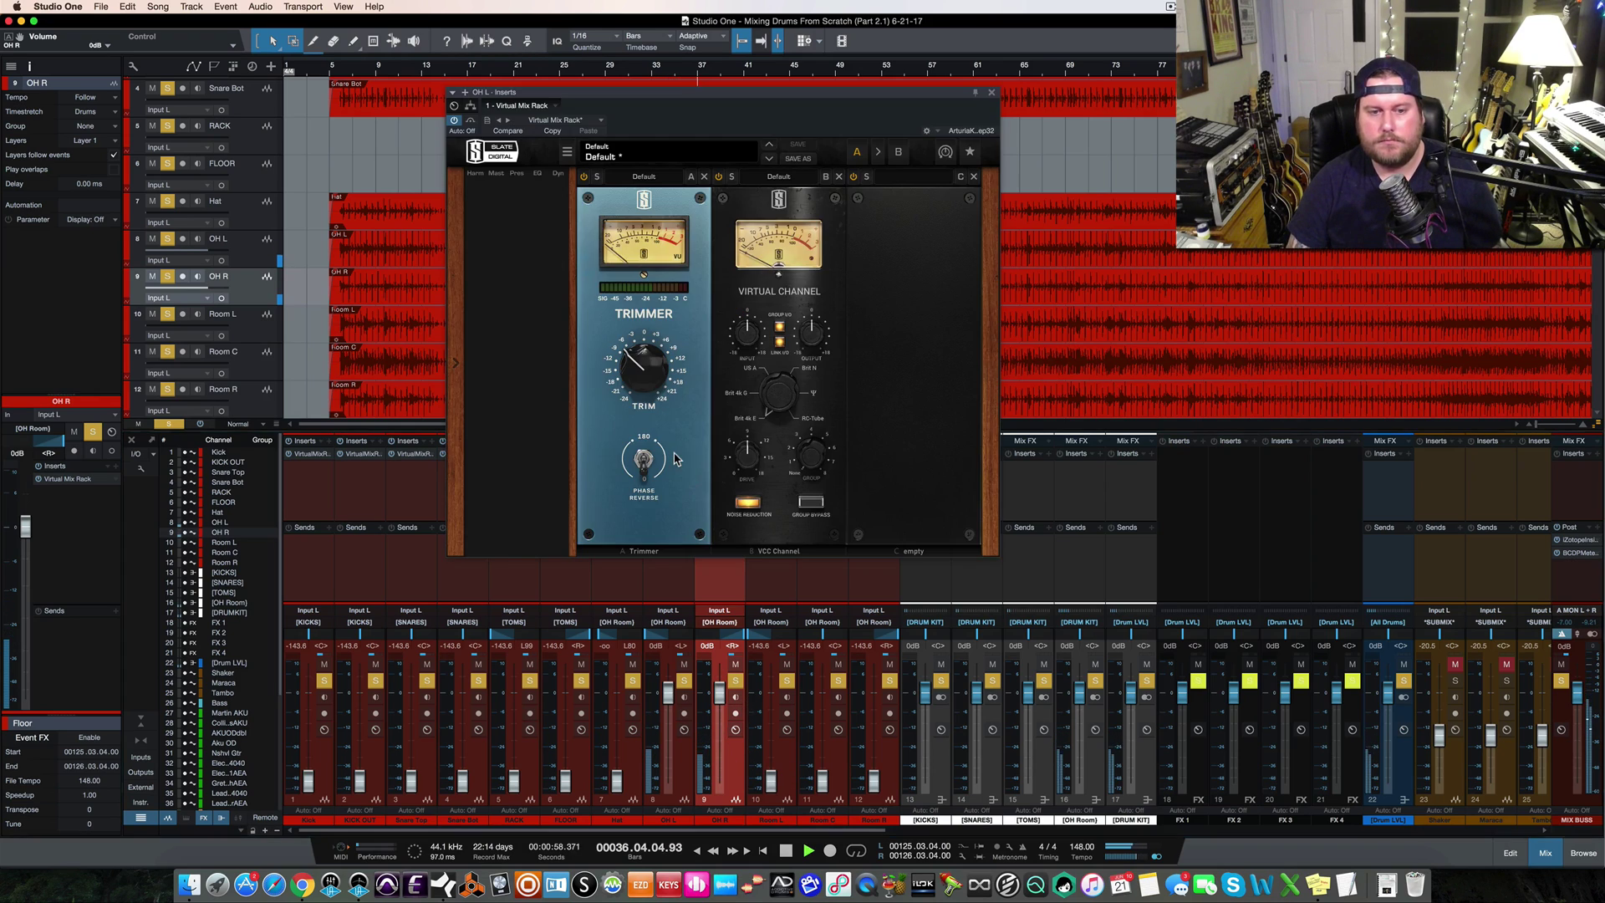
# Set OH L's Trimmer to about -8.25 dB while auditioning the overheads, and close the Virtual Mix Rack
pyautogui.moveTo(642, 370); pyautogui.dragTo(638, 368)
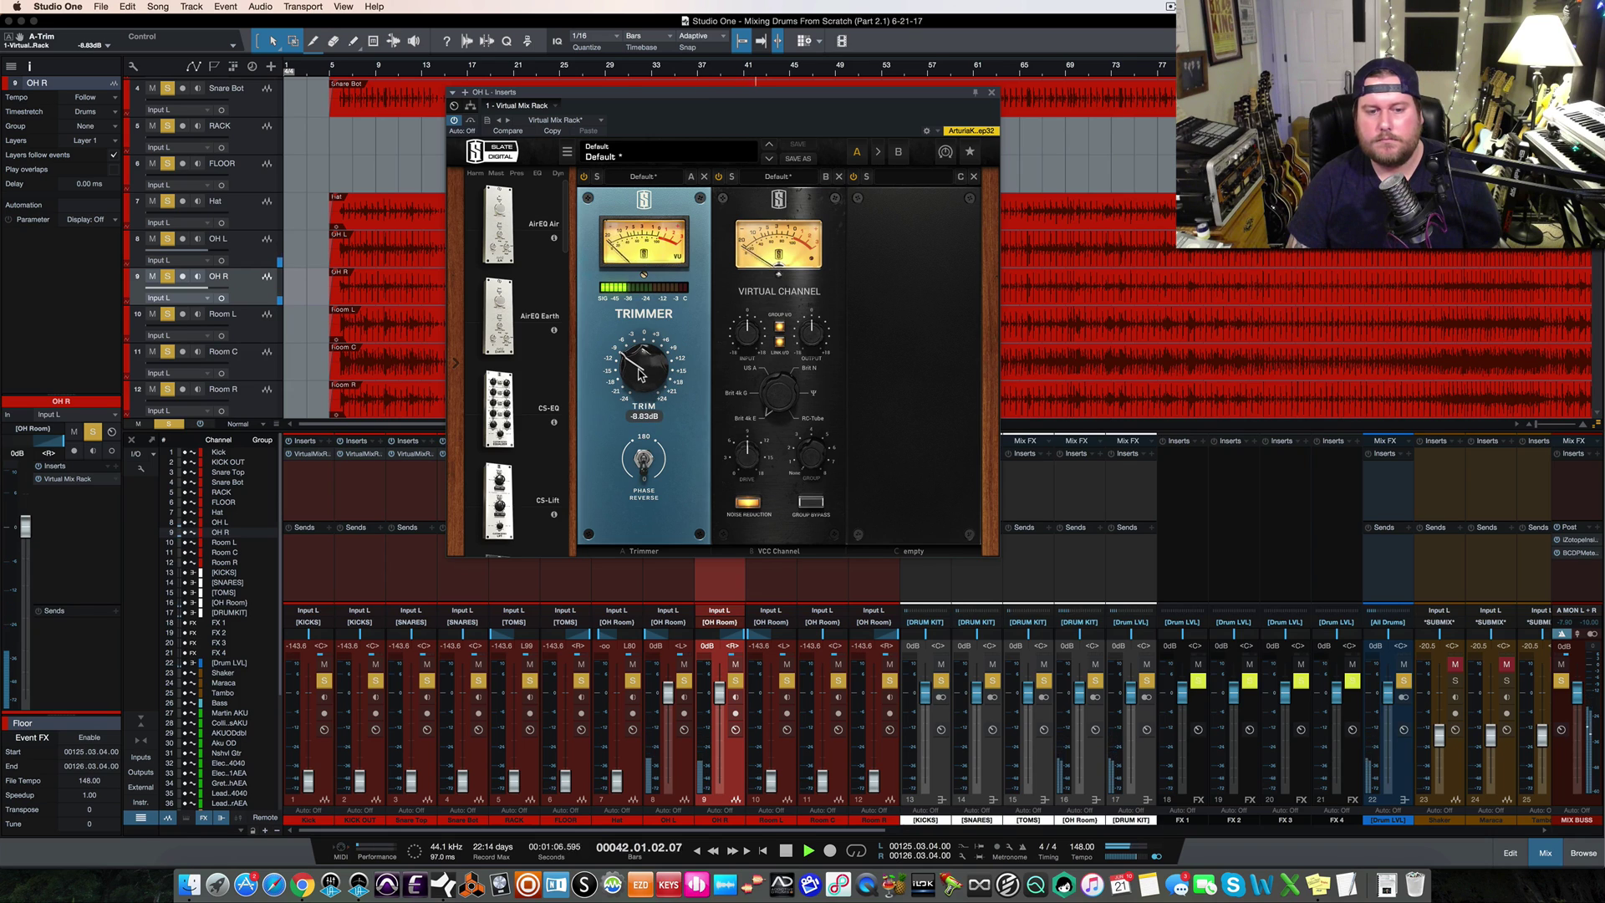
pyautogui.press('space')
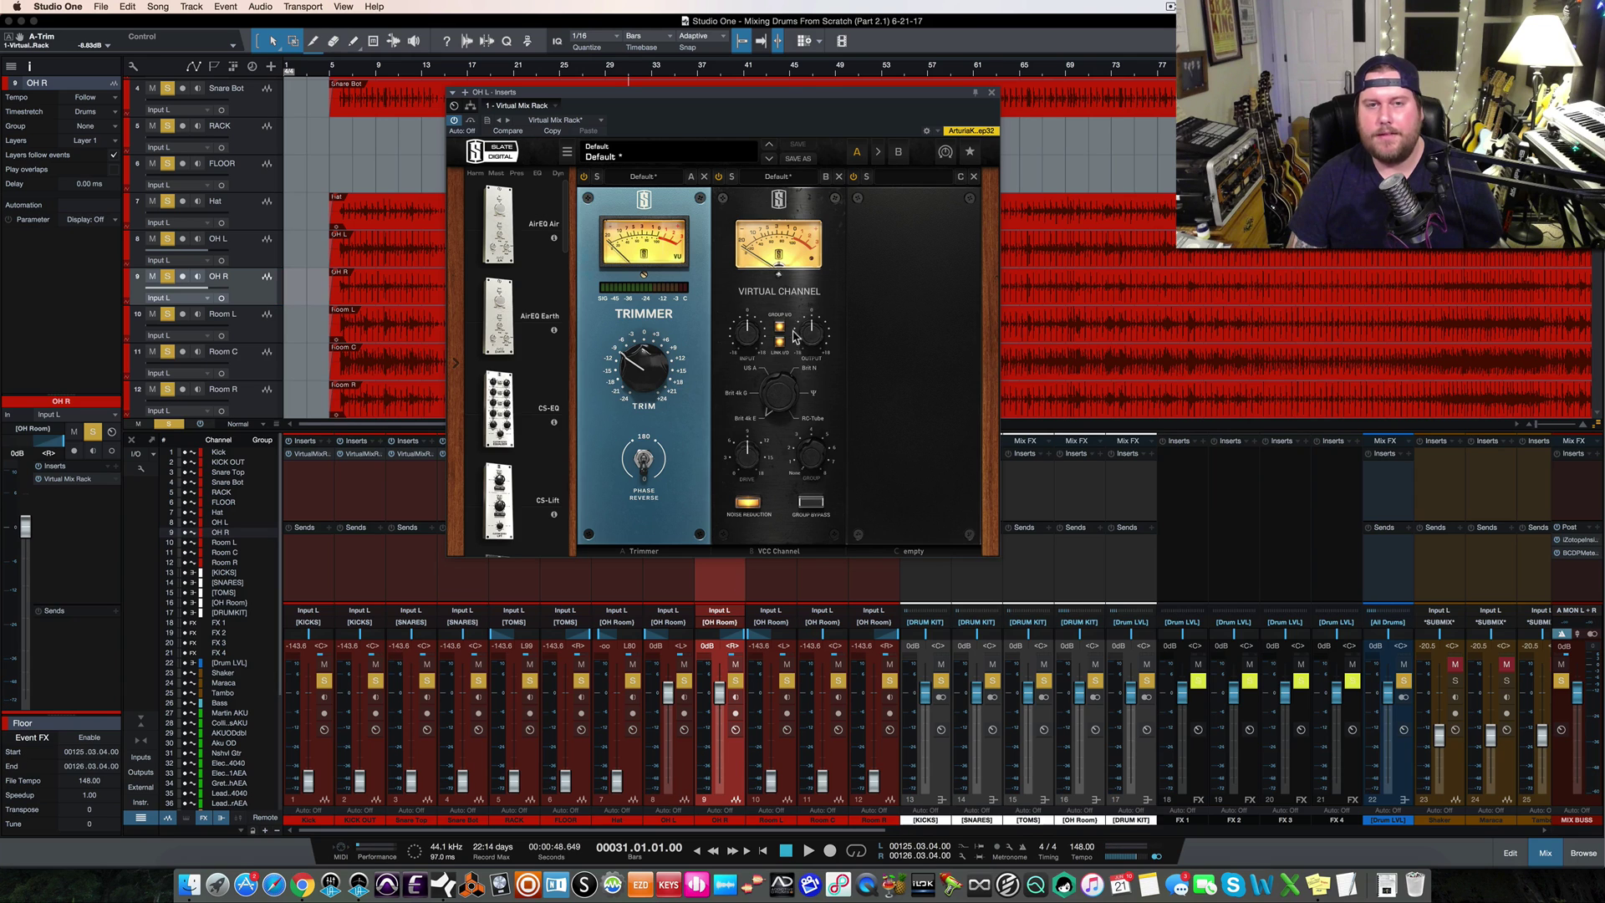
pyautogui.moveTo(803, 95); pyautogui.dragTo(660, 84)
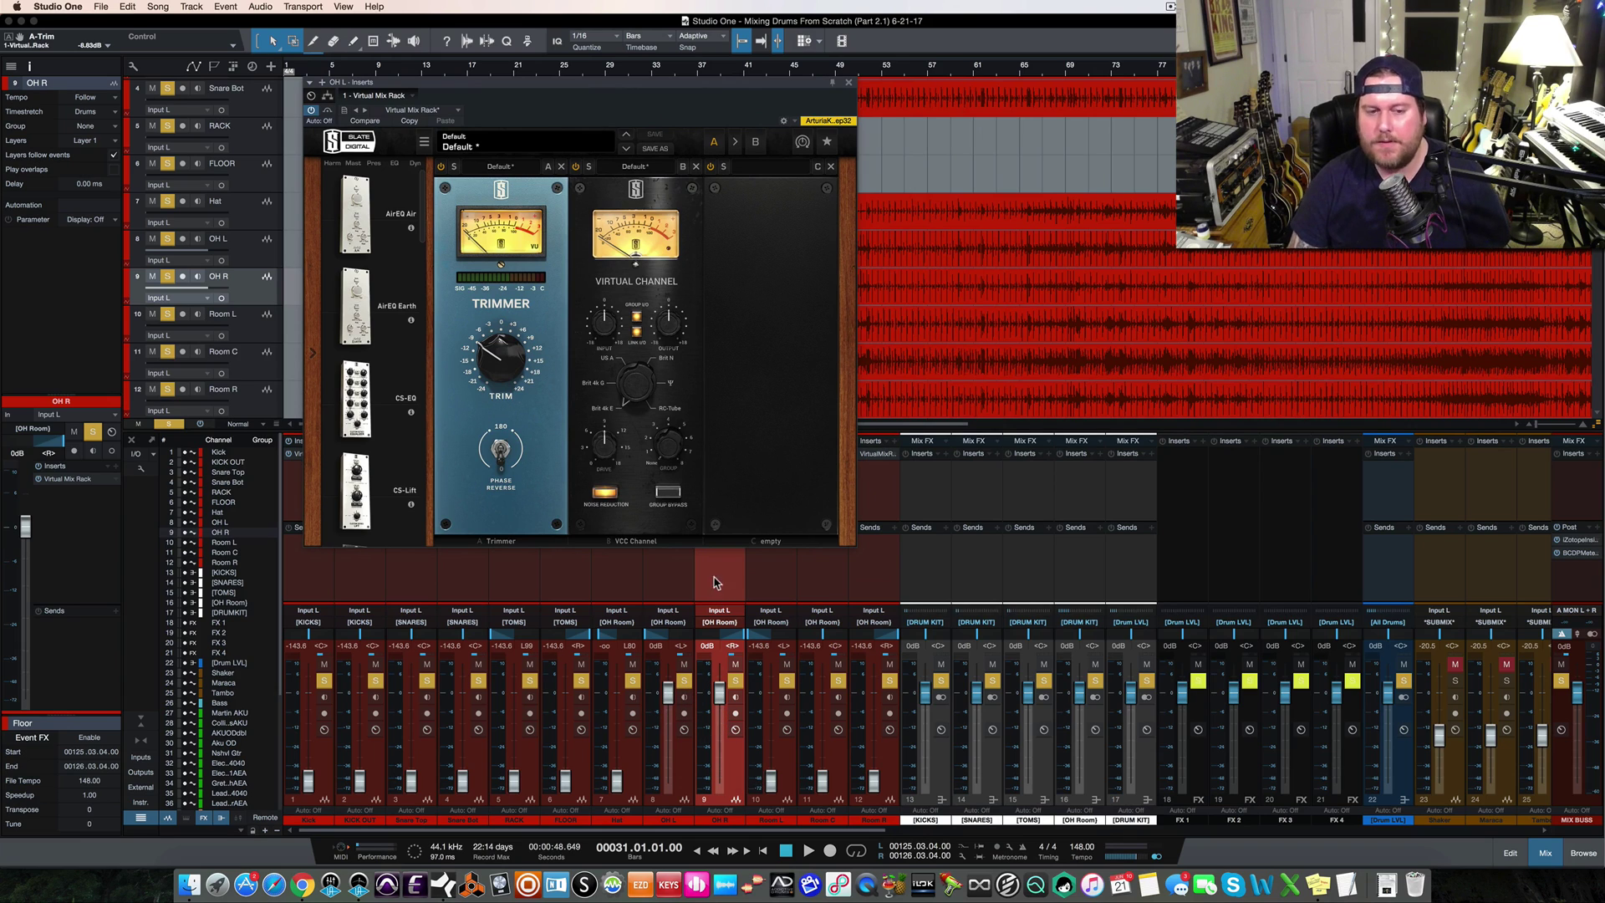
pyautogui.press('space')
pyautogui.moveTo(500, 358); pyautogui.dragTo(501, 356)
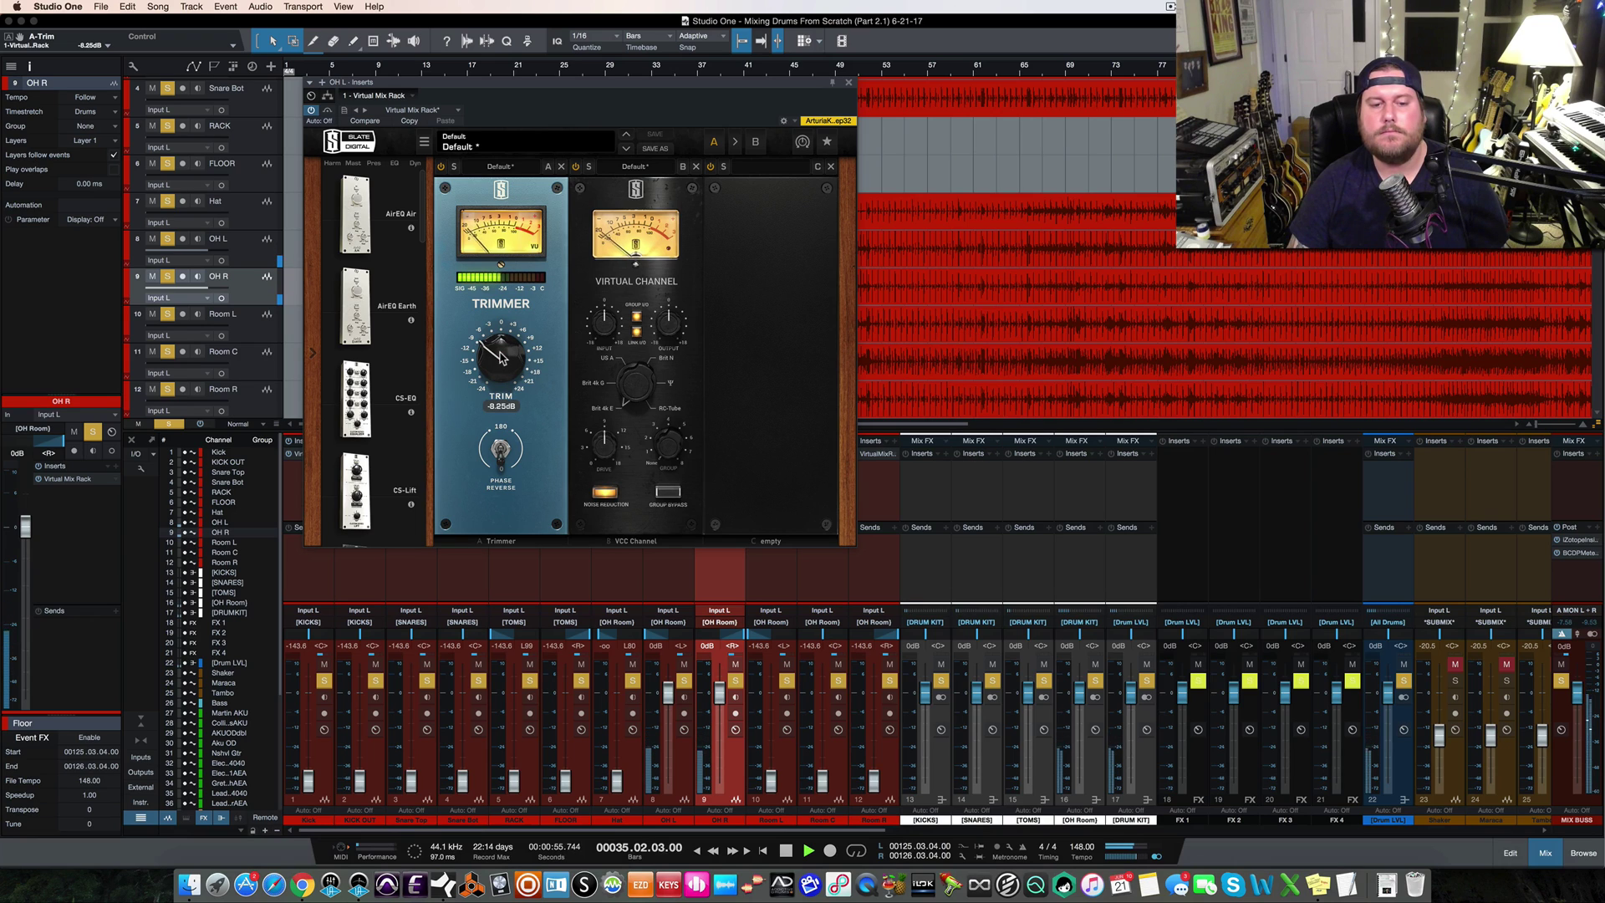
pyautogui.press('space')
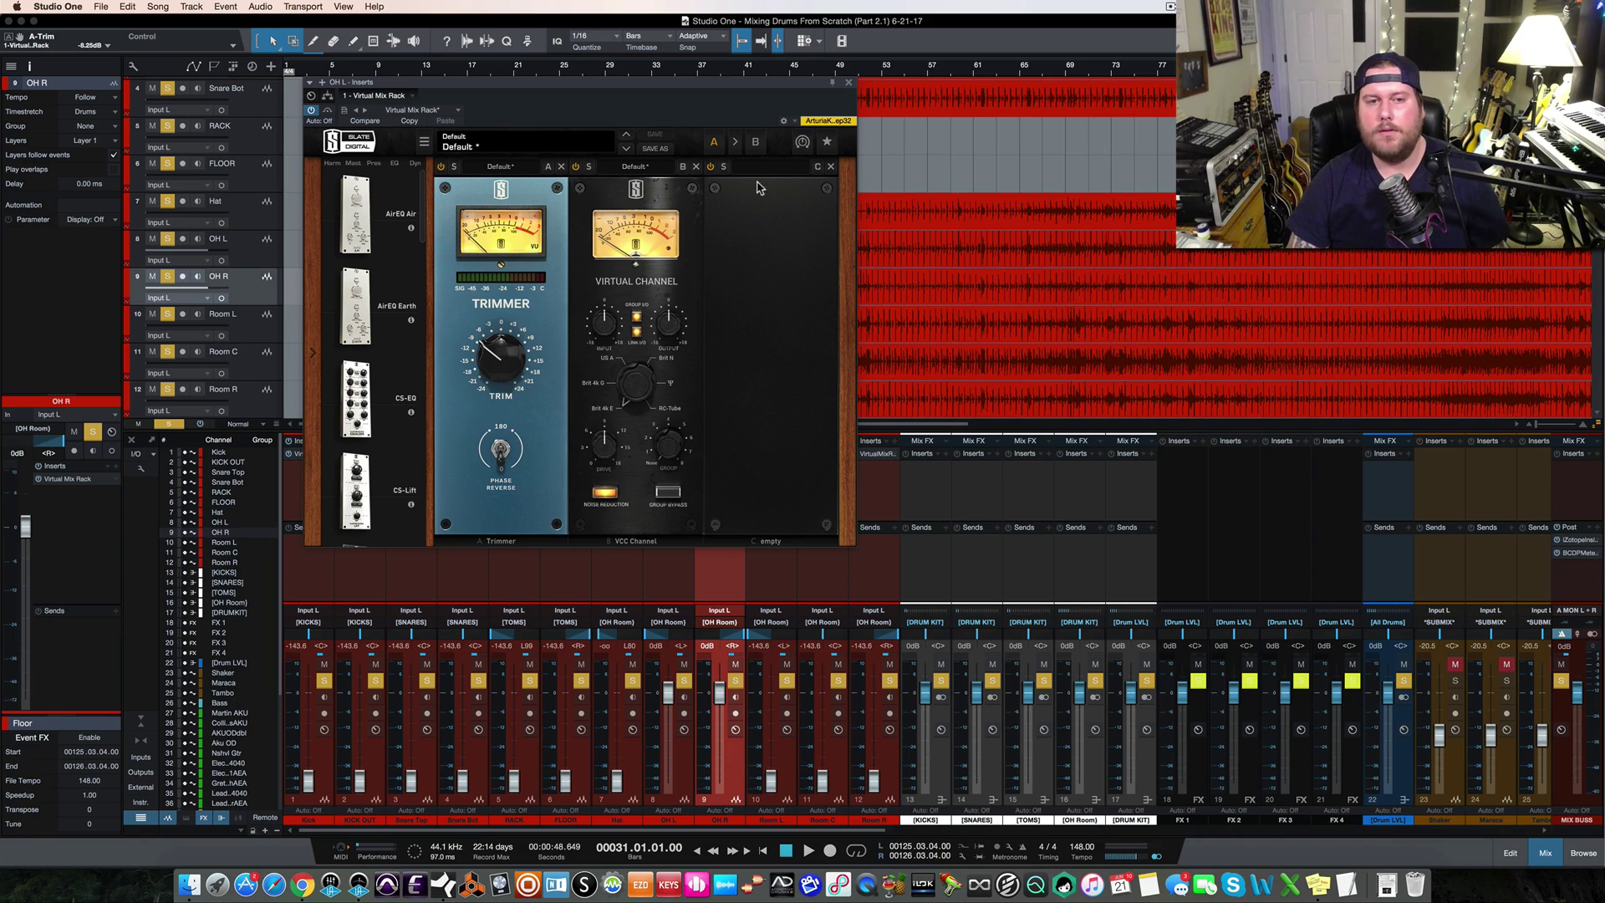
pyautogui.click(850, 83)
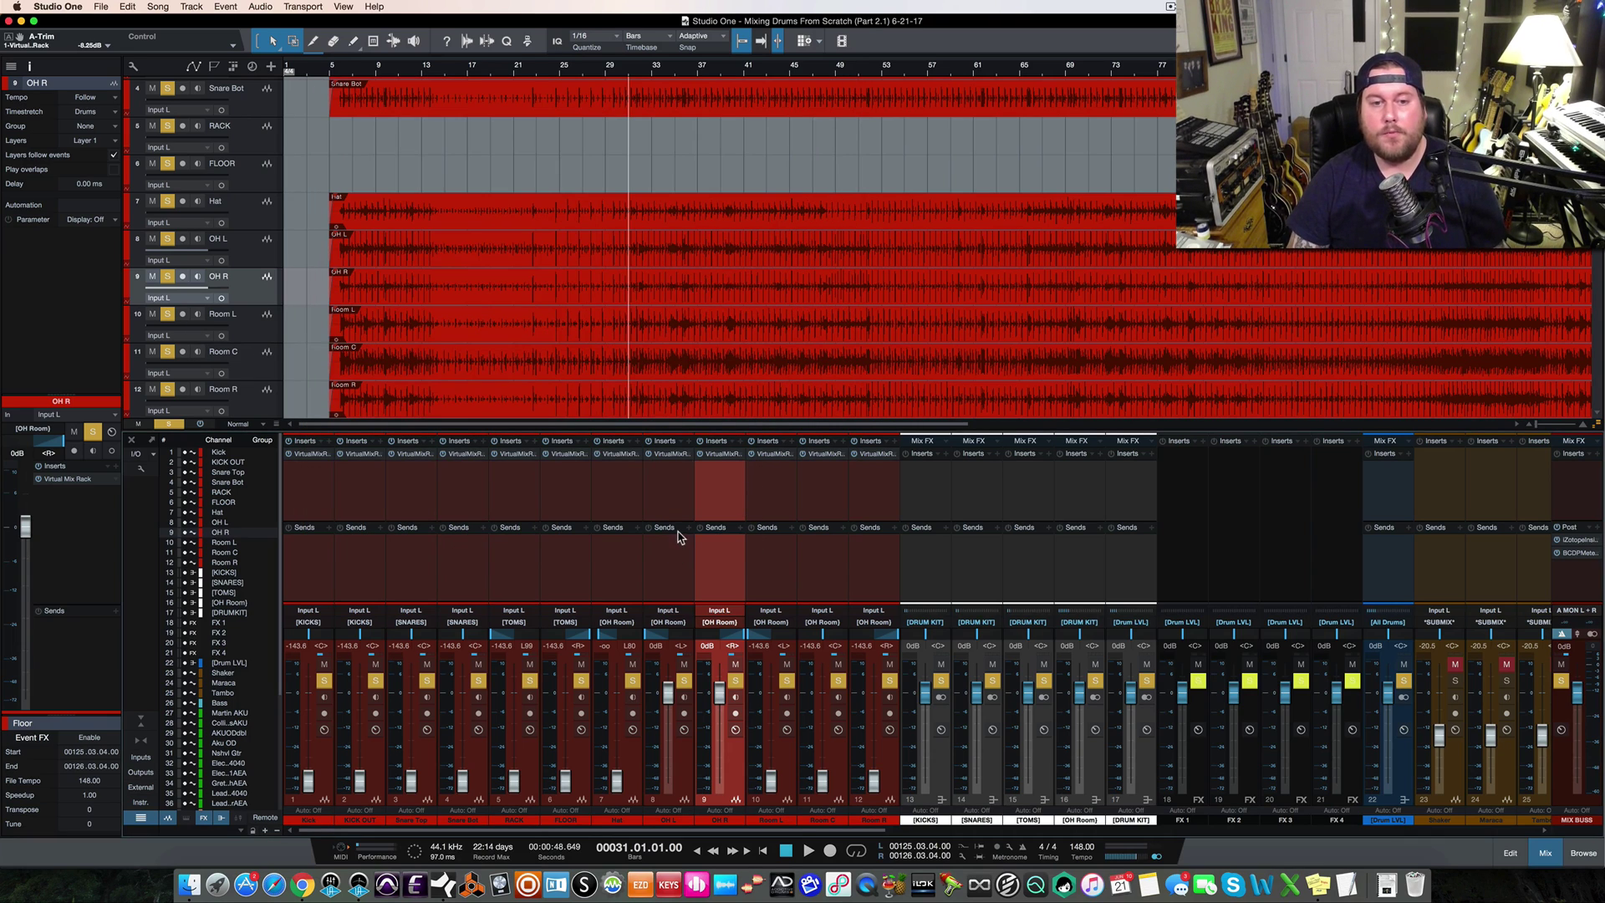
# Insert the PreSonus Mixtool on OH L and set its gain to about -0.72 dB
pyautogui.click(690, 443)
pyautogui.scroll(-3, 765, 619)
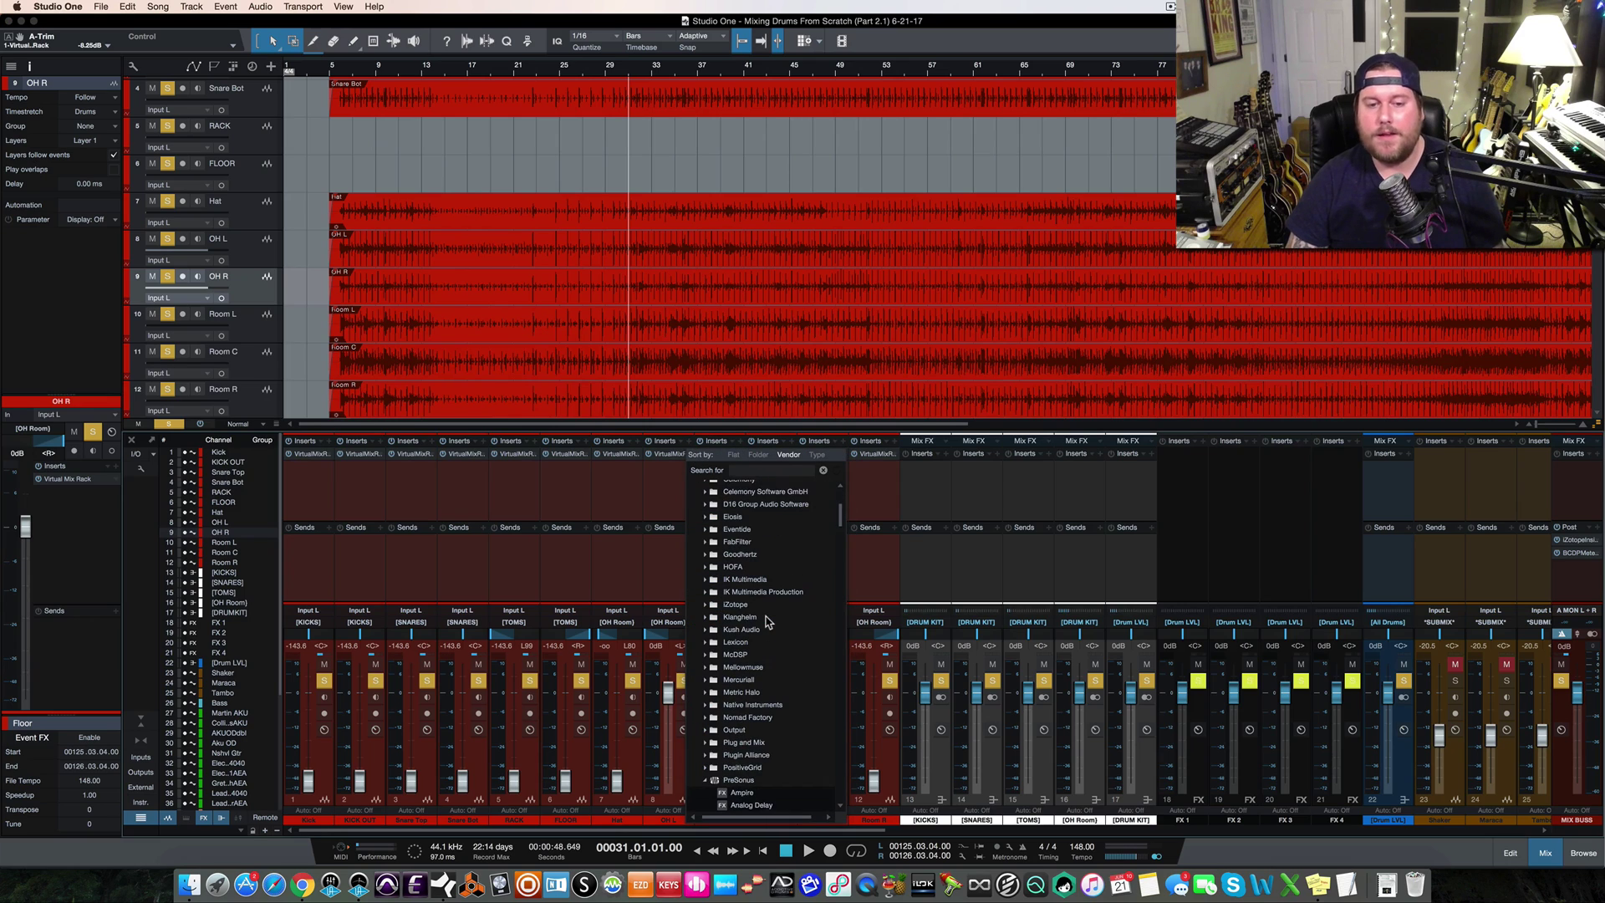
pyautogui.scroll(-1, 768, 622)
pyautogui.scroll(-3, 775, 678)
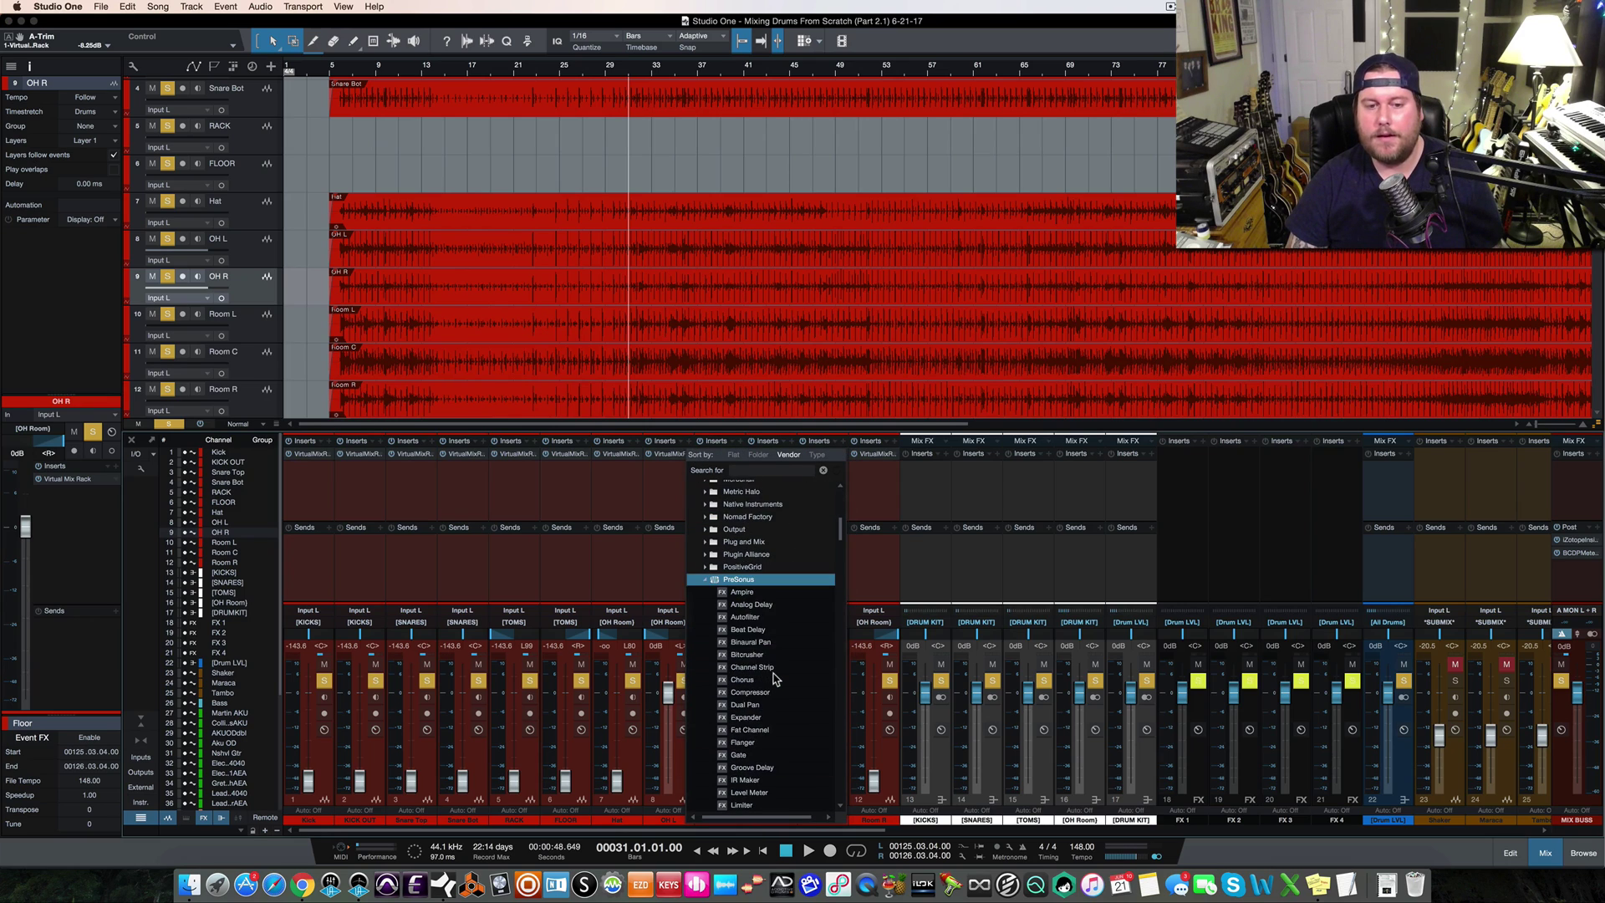
pyautogui.scroll(-1, 774, 678)
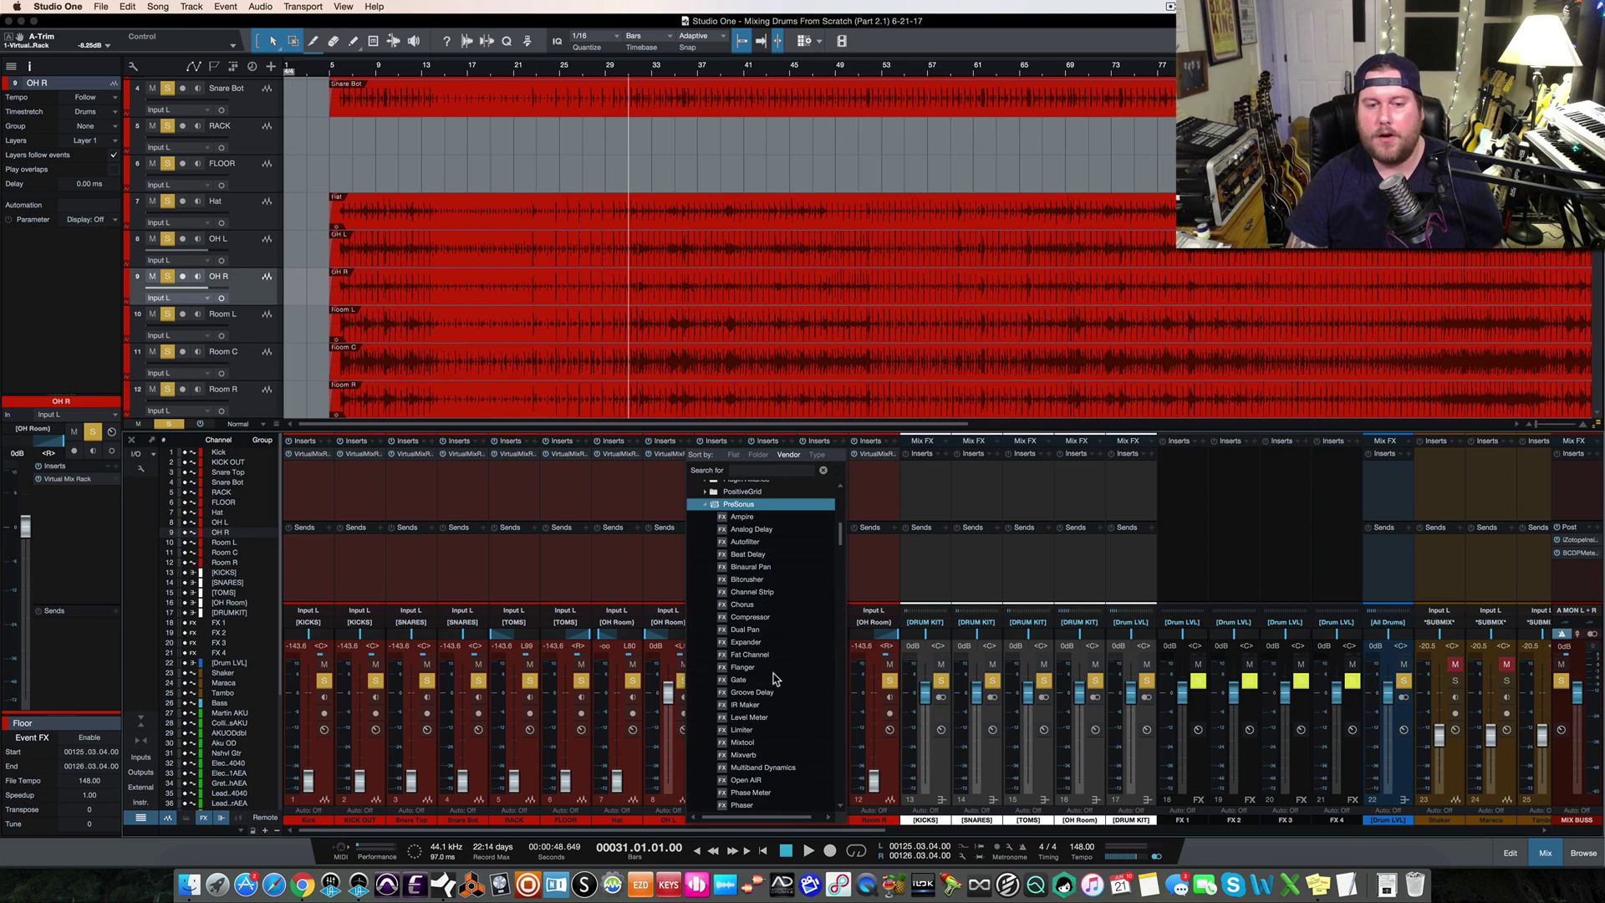
pyautogui.click(777, 730)
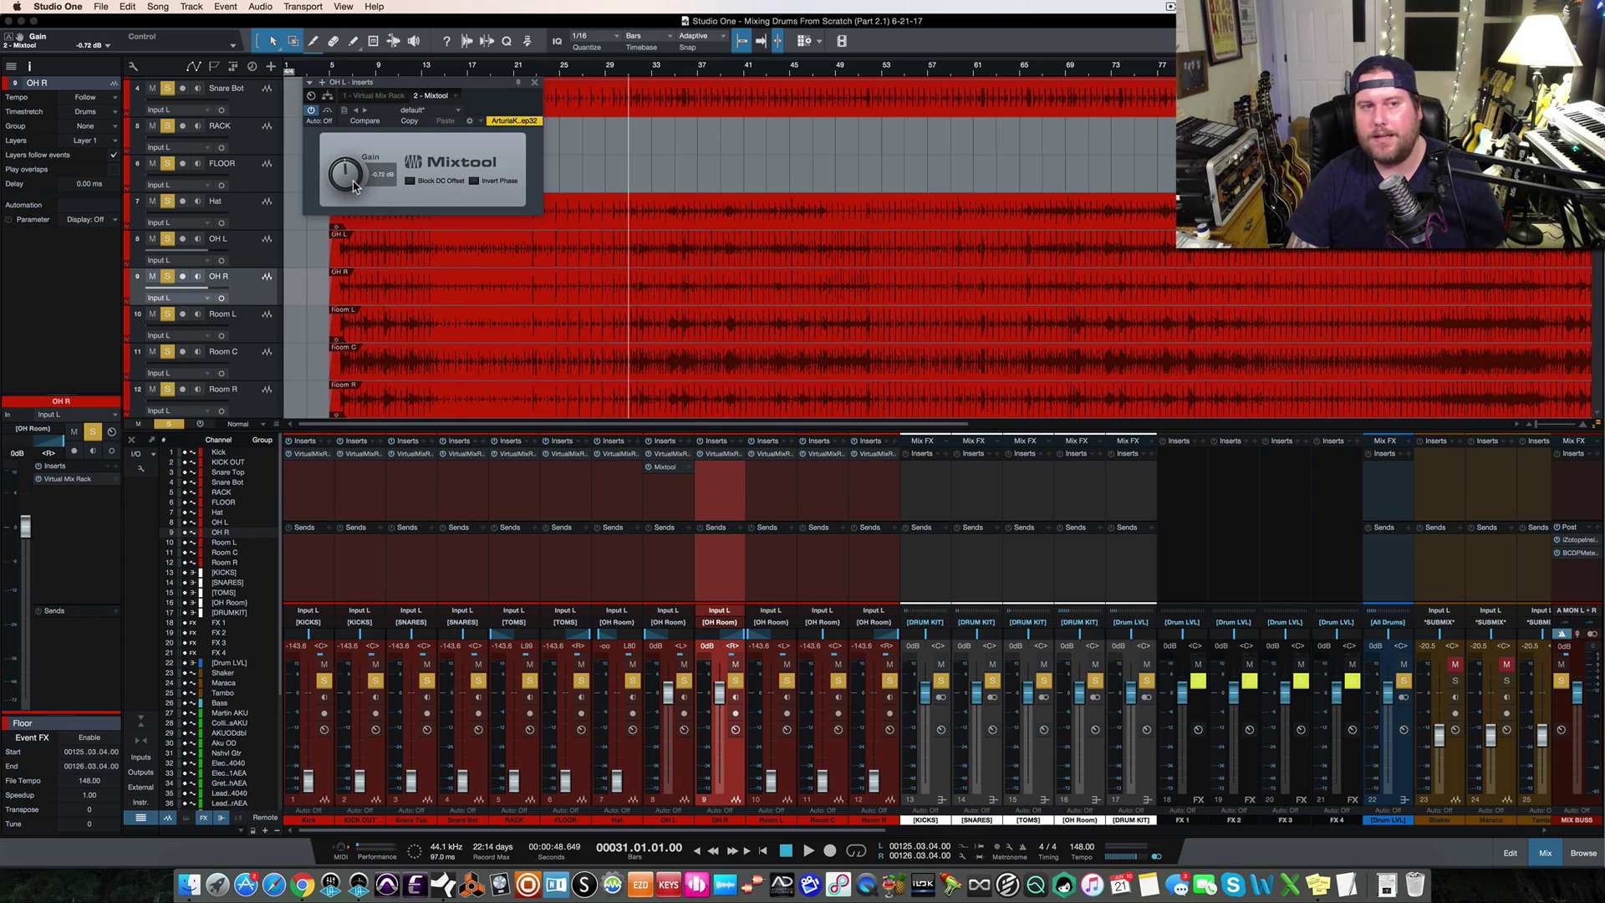
# Close the Mixtool window and remove Mixtool from OH L's inserts
pyautogui.click(534, 82)
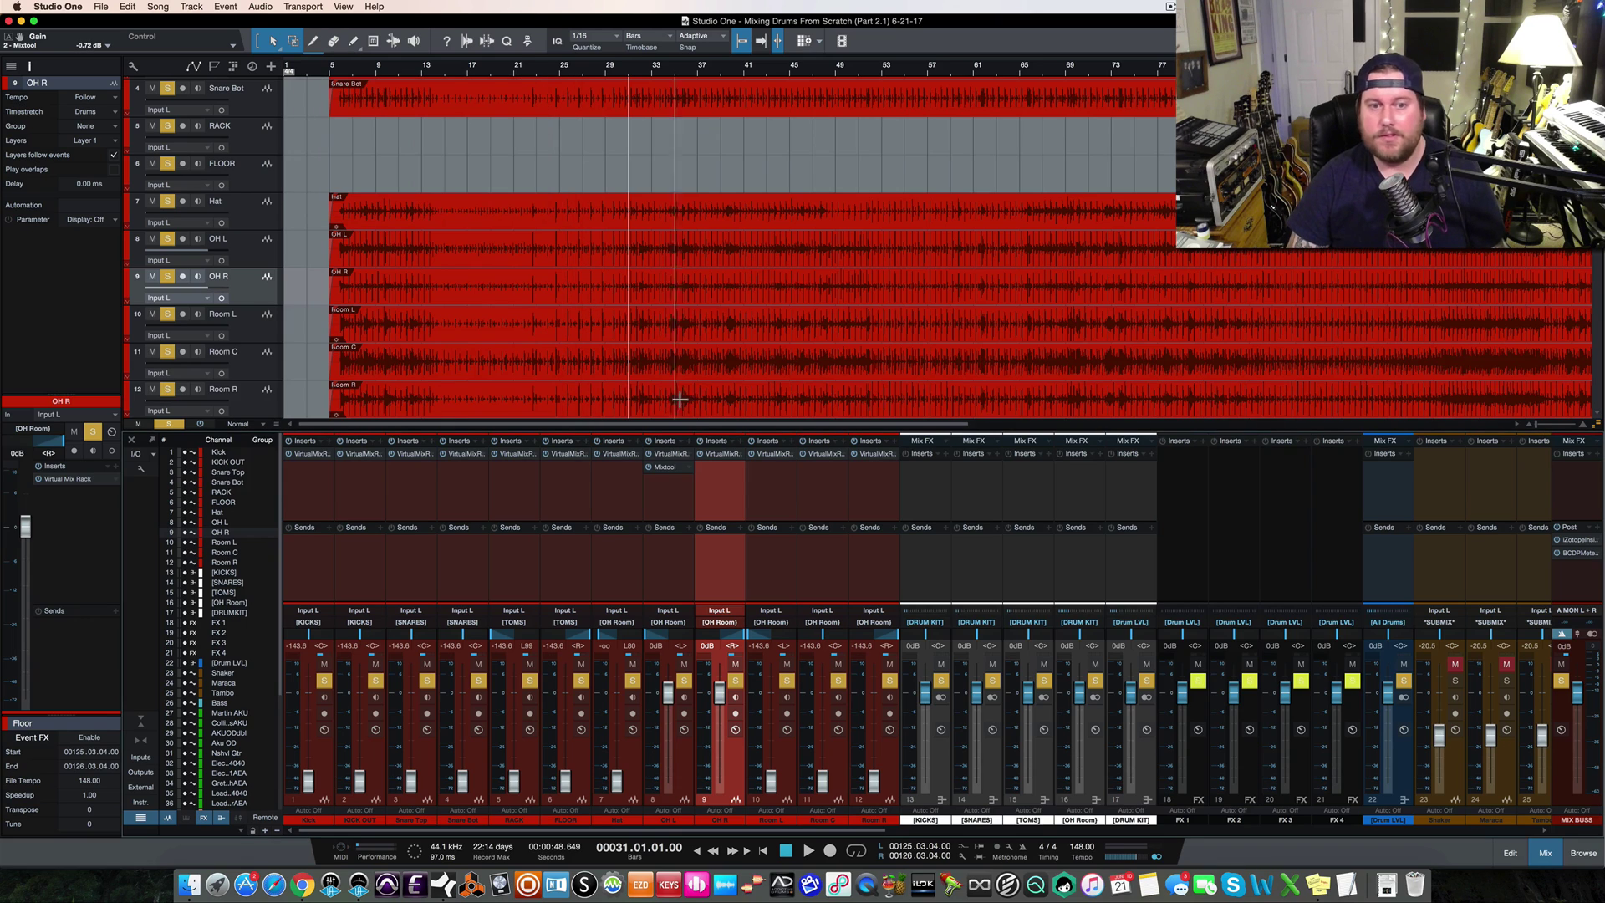
pyautogui.rightClick(688, 469)
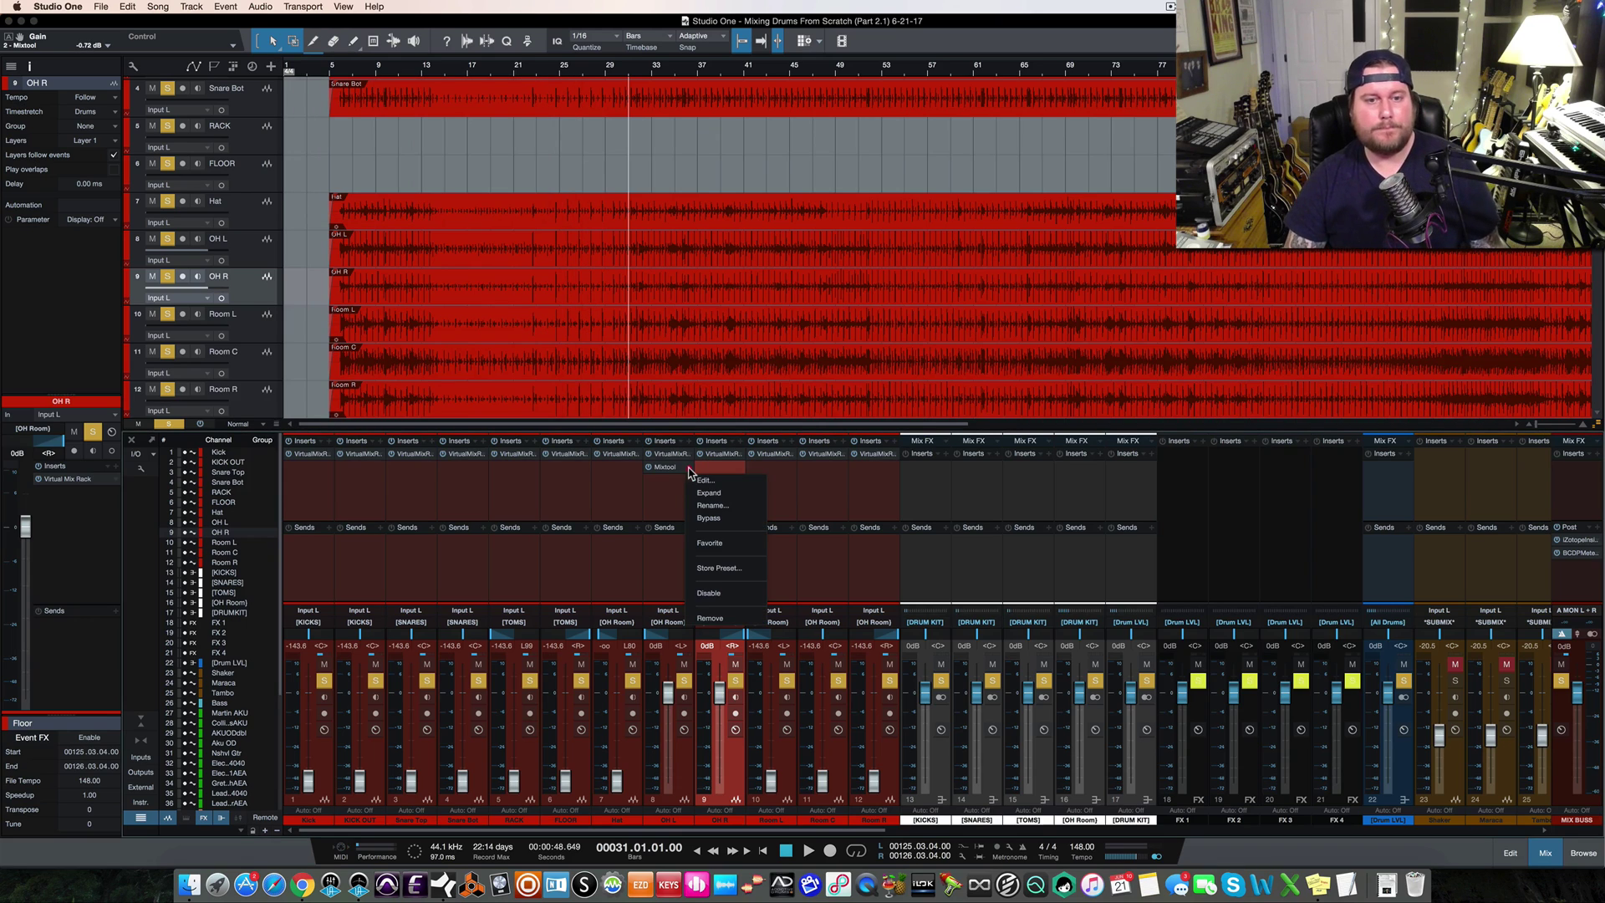
pyautogui.click(735, 619)
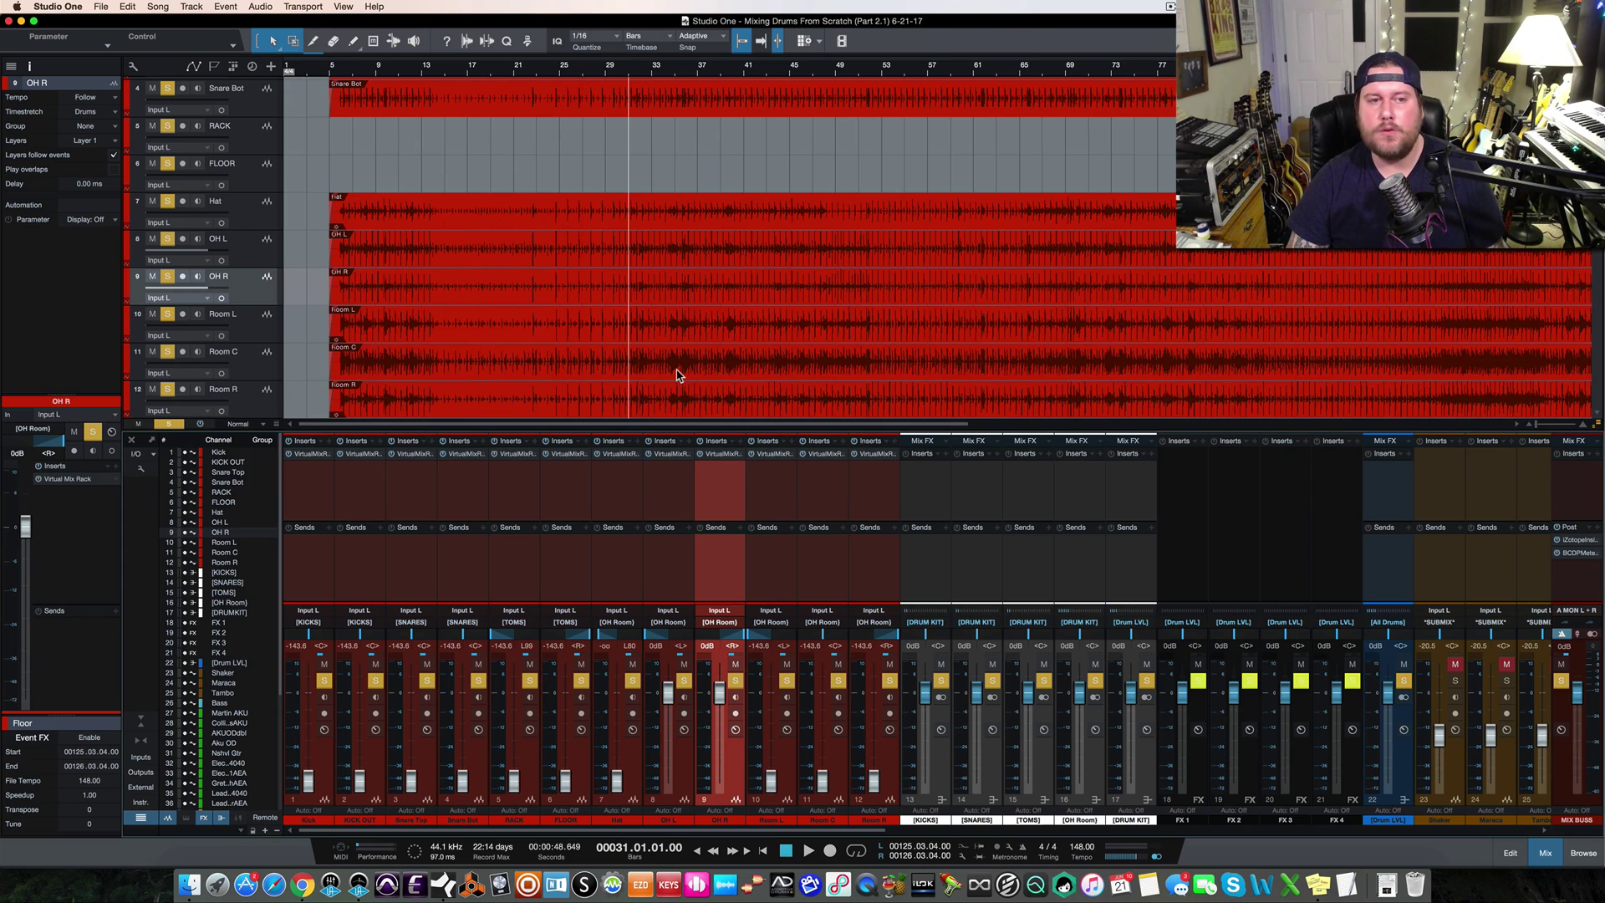
# Move the playback position to bar 44 and audition the overheads from there
pyautogui.click(836, 224)
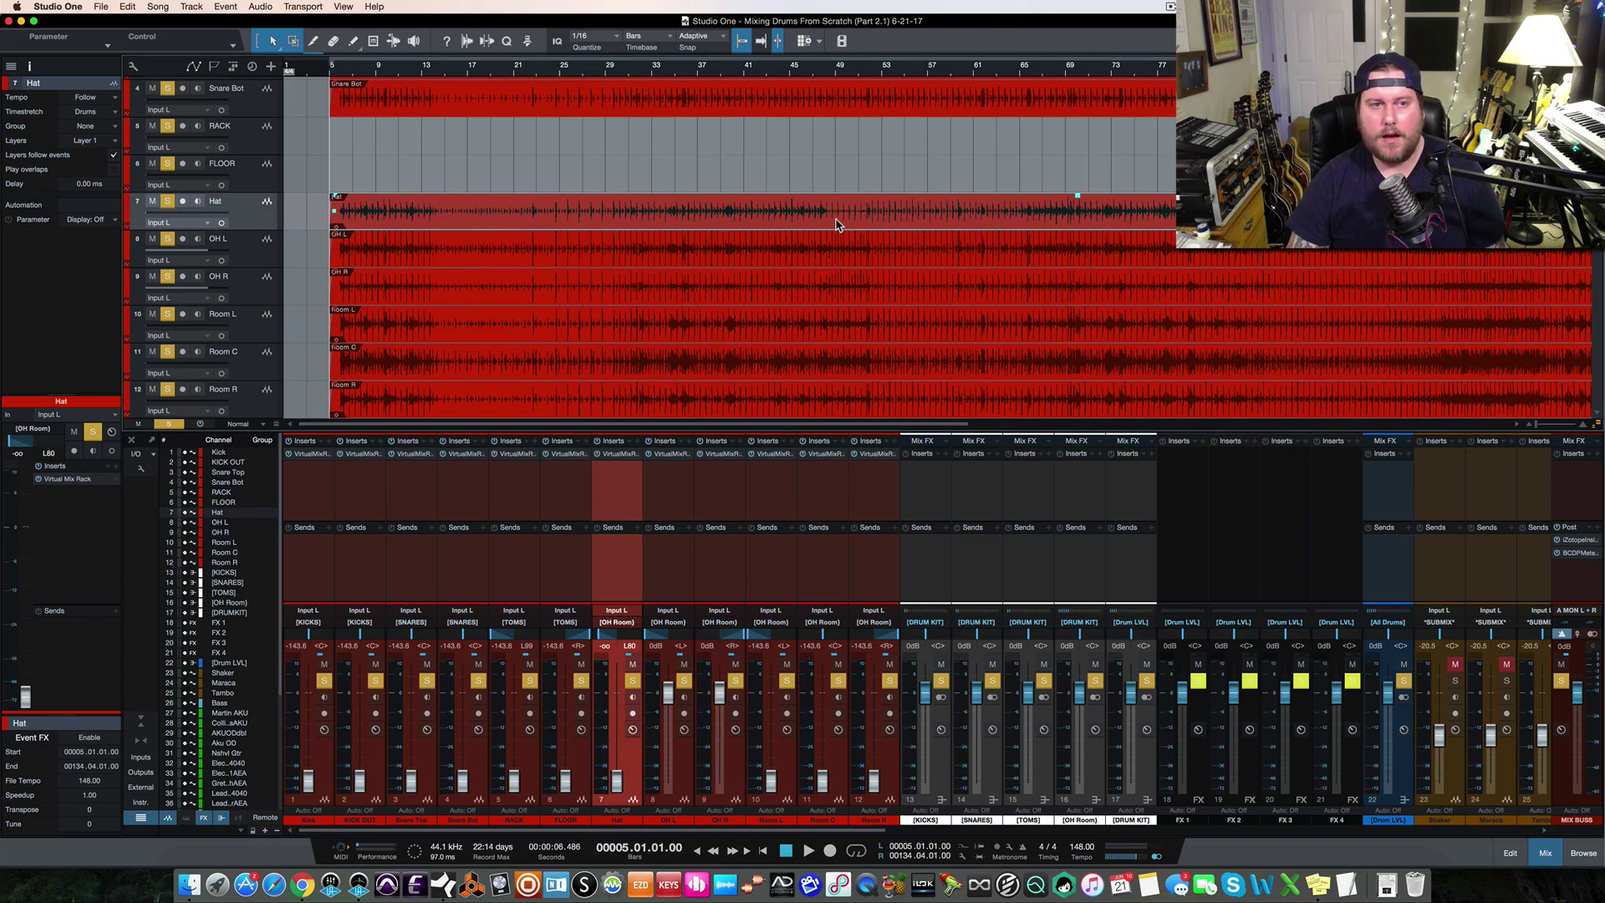
pyautogui.moveTo(1079, 202); pyautogui.dragTo(1078, 206)
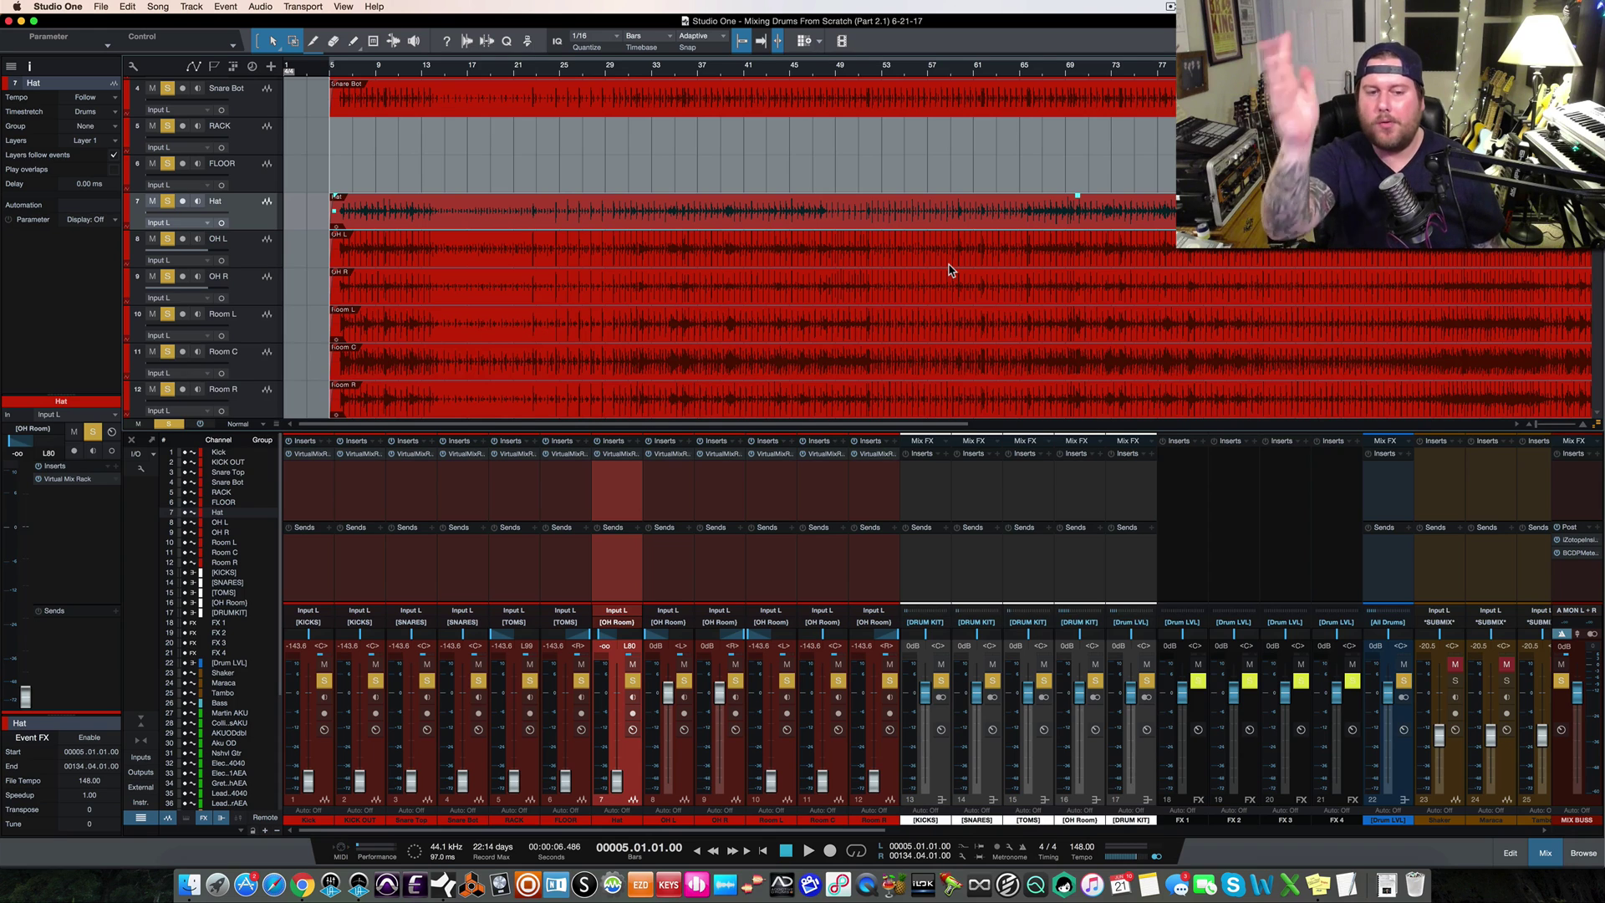
pyautogui.press('space')
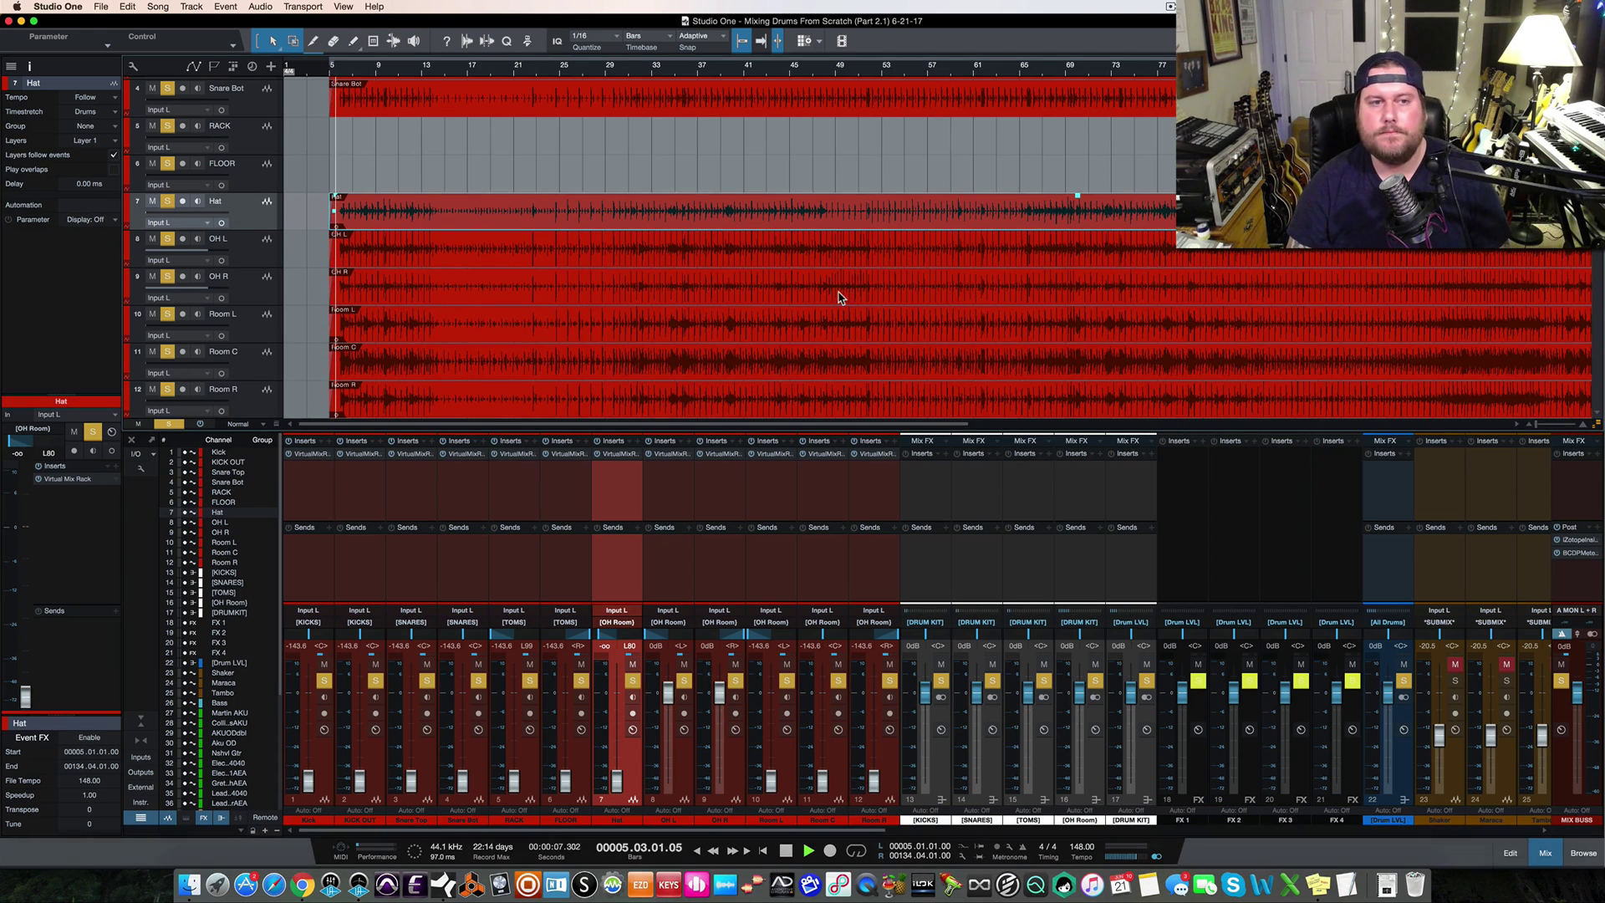
pyautogui.click(782, 71)
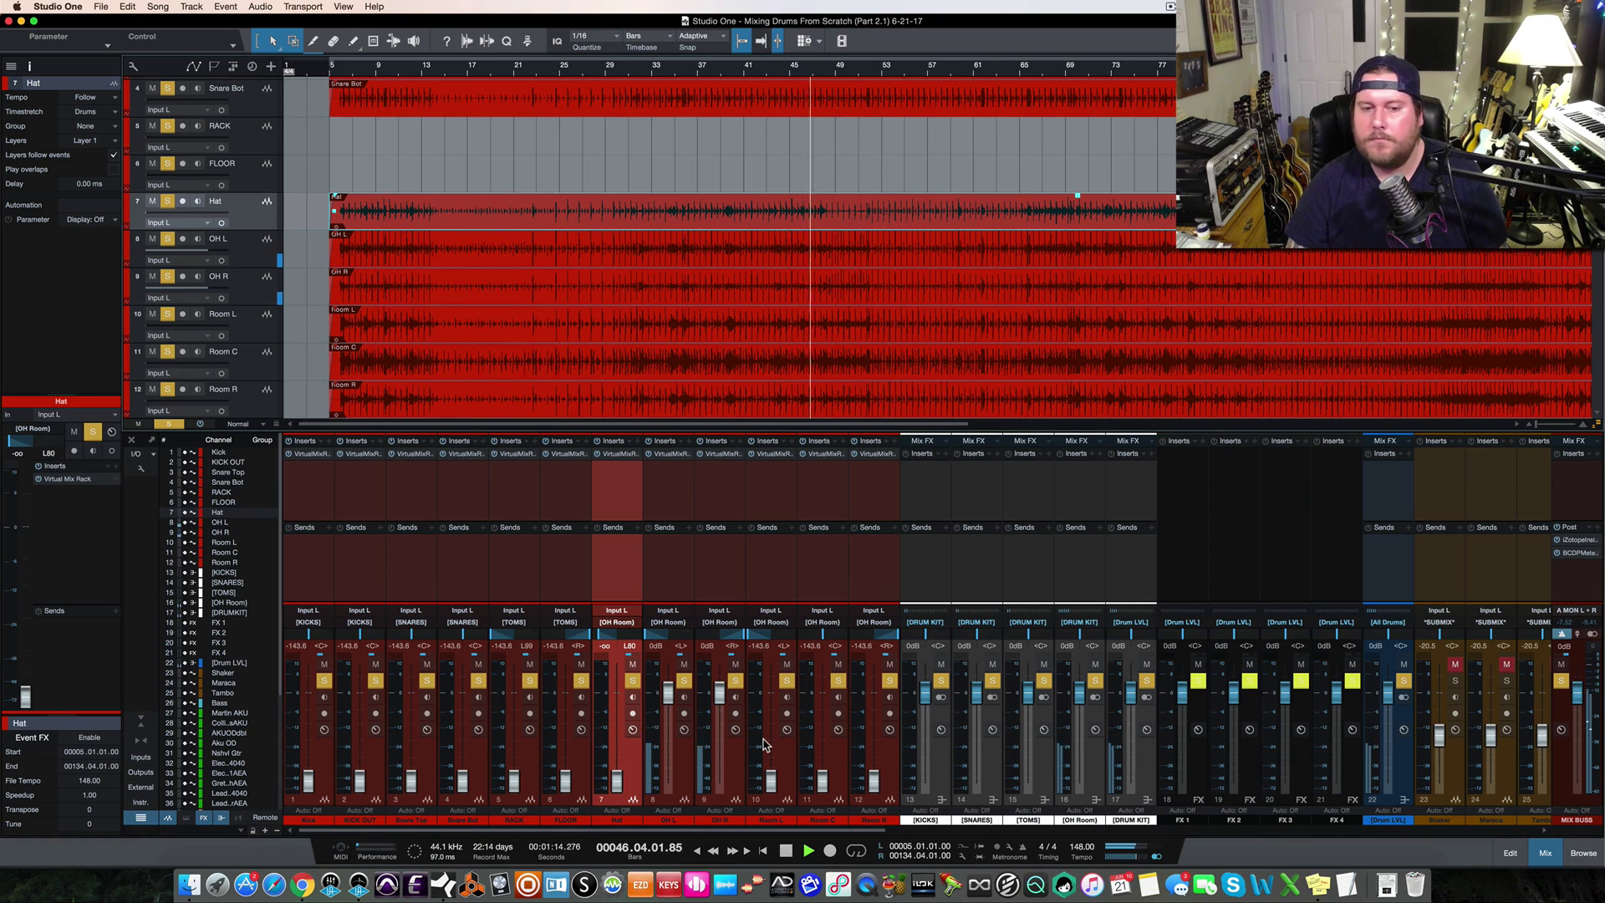
pyautogui.press('space')
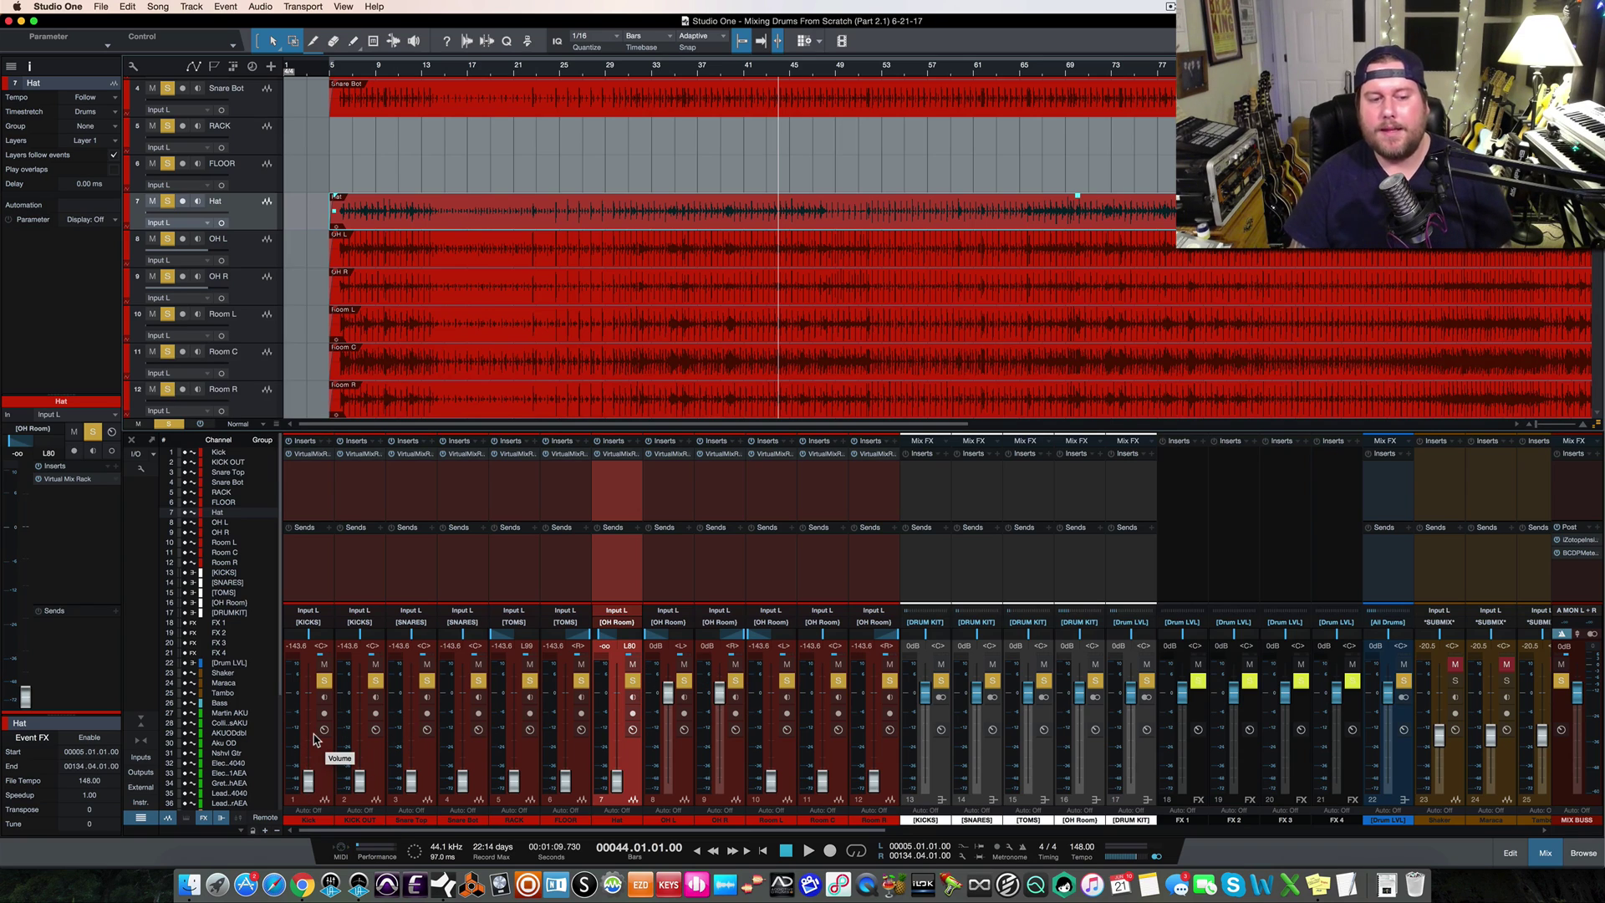
# Solo Kick and KICK OUT, and raise their faders to about -3.1 dB and -2.8 dB during playback
pyautogui.press('space')
pyautogui.moveTo(309, 781); pyautogui.dragTo(307, 702)
pyautogui.moveTo(359, 781); pyautogui.dragTo(889, 681)
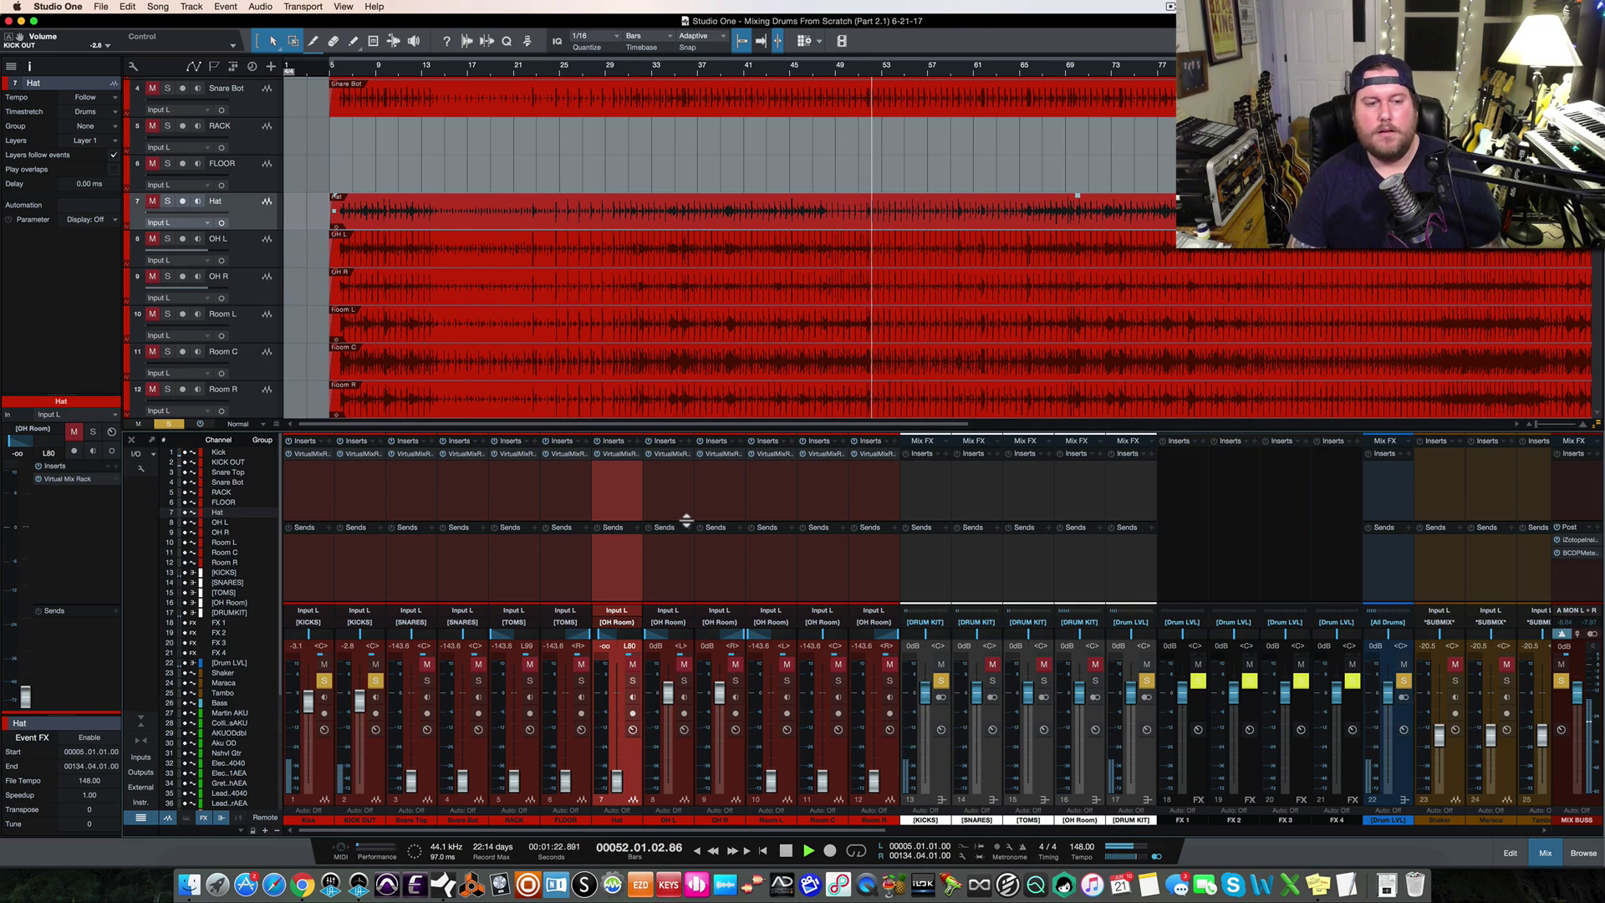
pyautogui.press('space')
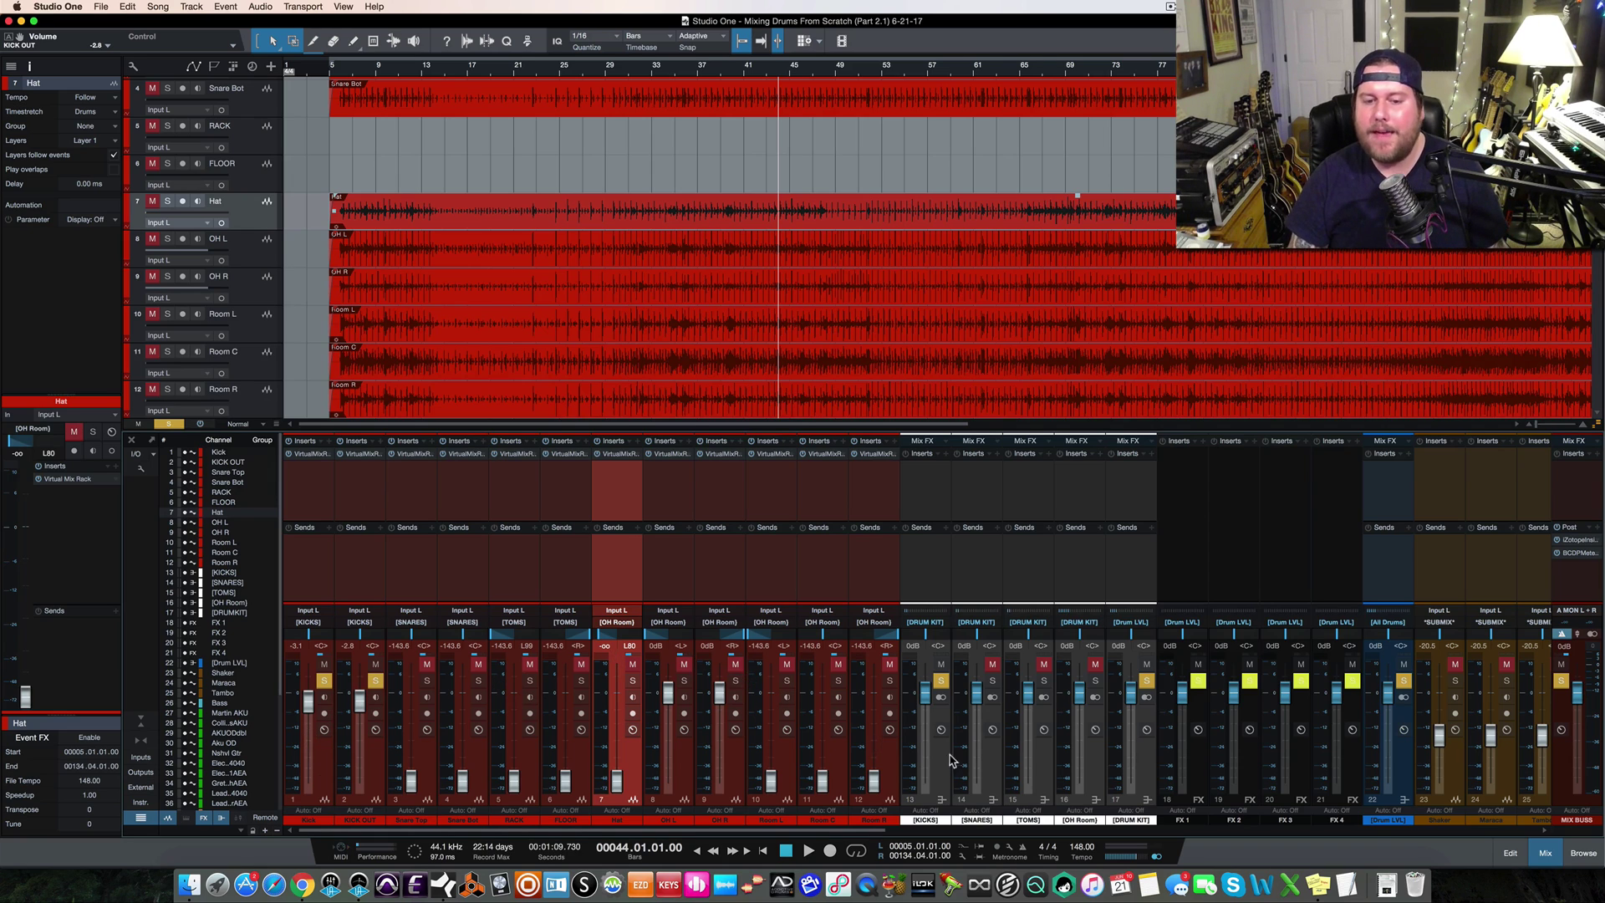
# Reset the [KICKS] bus and Kick faders to 0 dB, and lower KICK OUT to about -6.7 dB during playback
pyautogui.moveTo(926, 693); pyautogui.dragTo(926, 696)
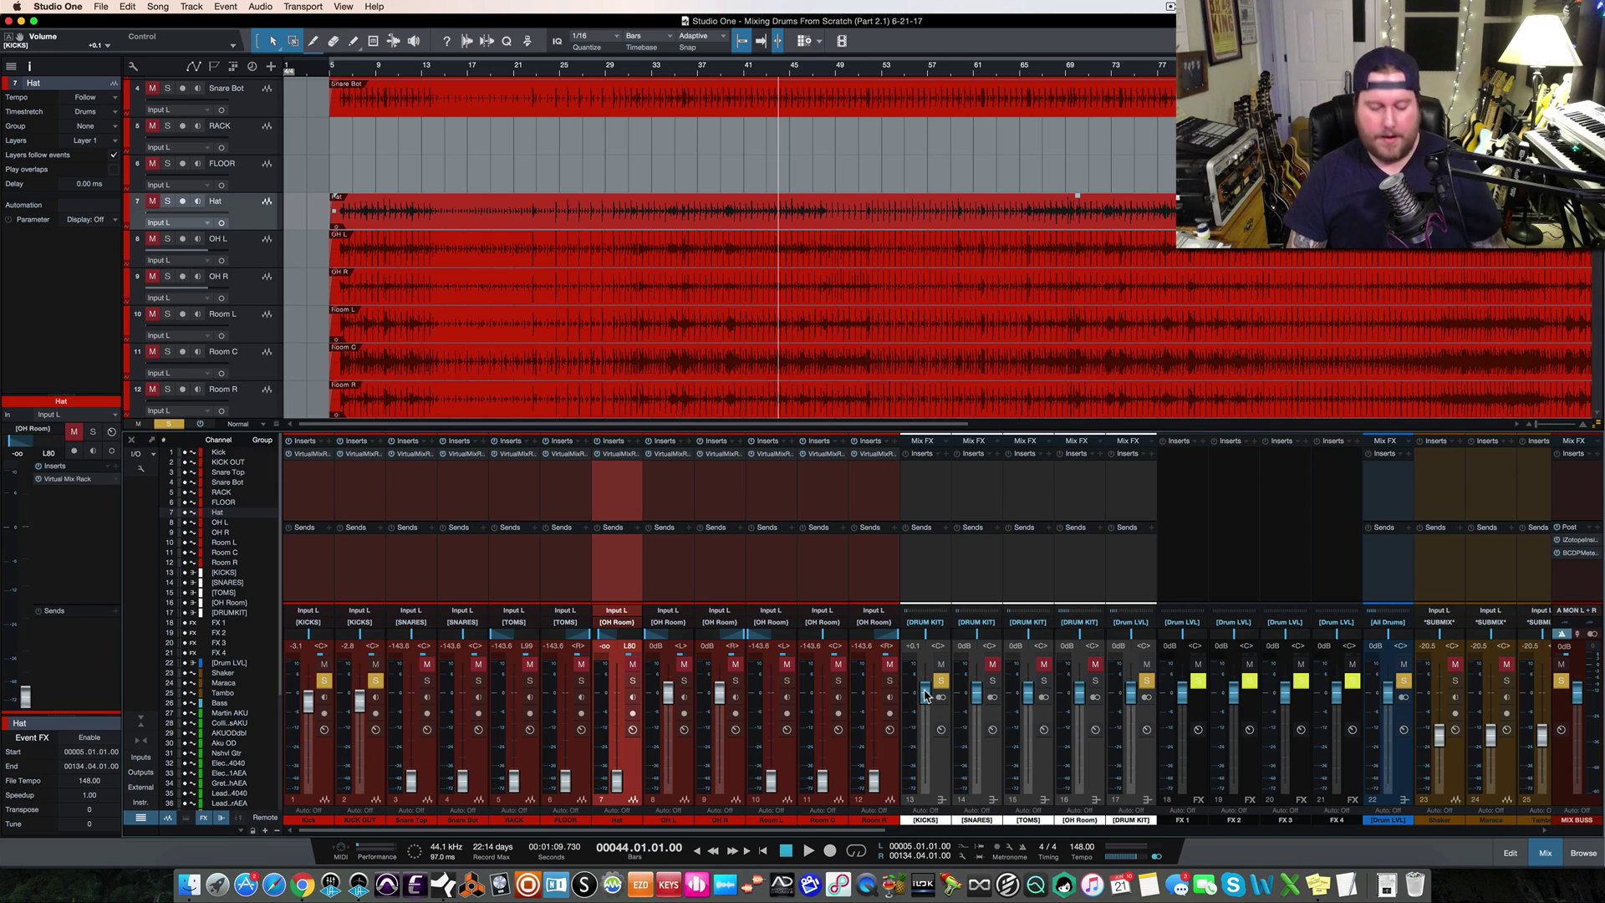
pyautogui.keyDown('super'); pyautogui.click(924, 692); pyautogui.keyUp('super')
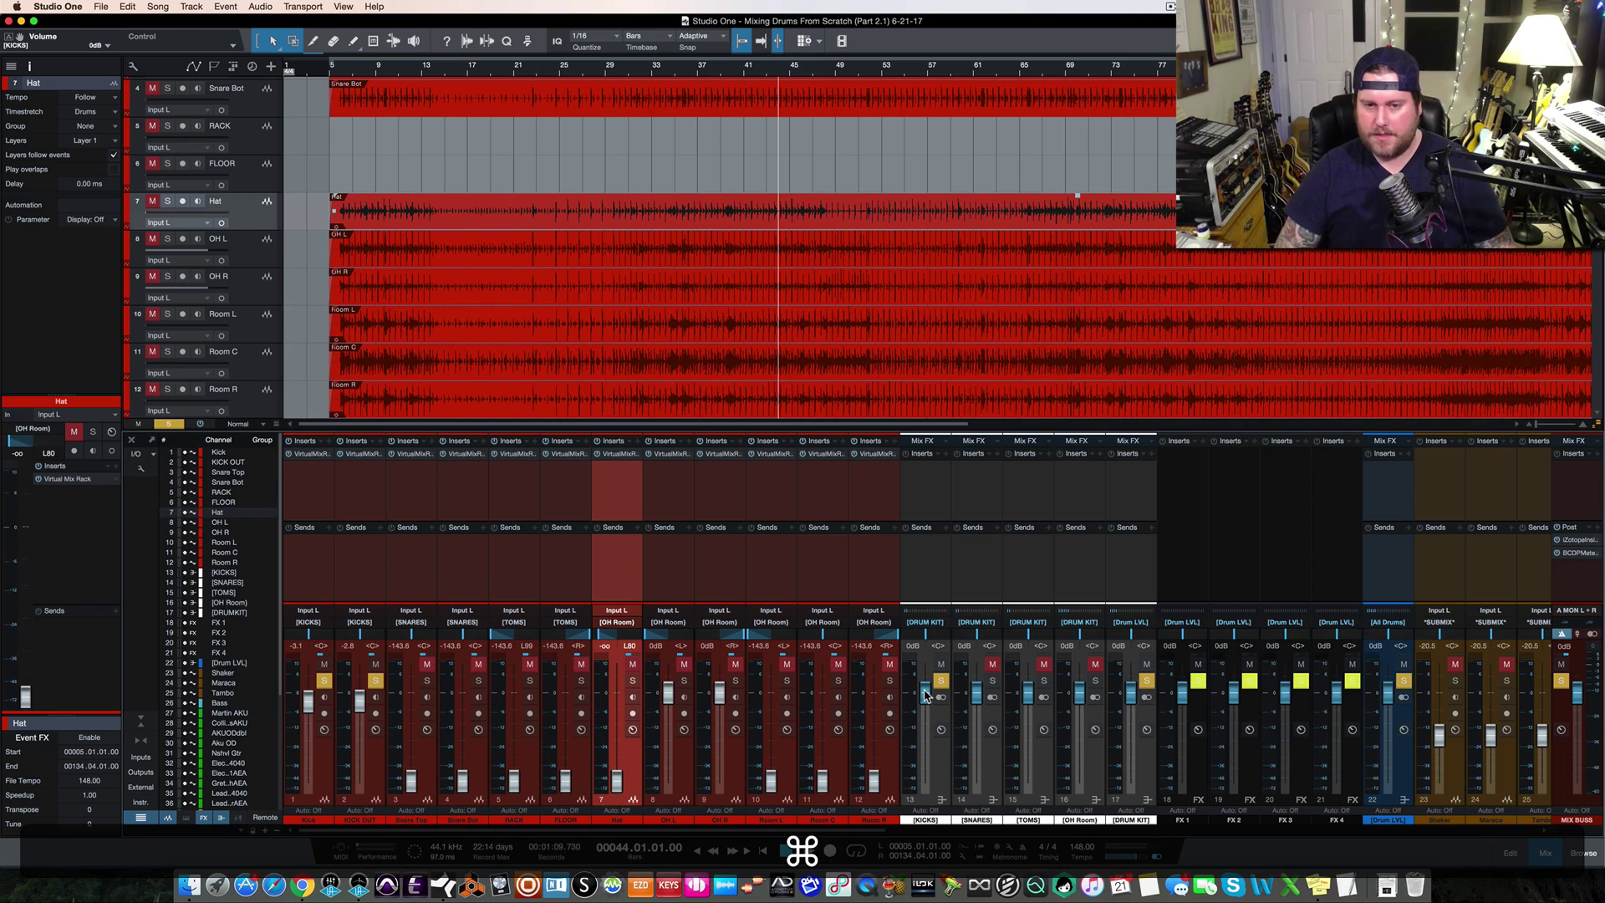
pyautogui.press('space')
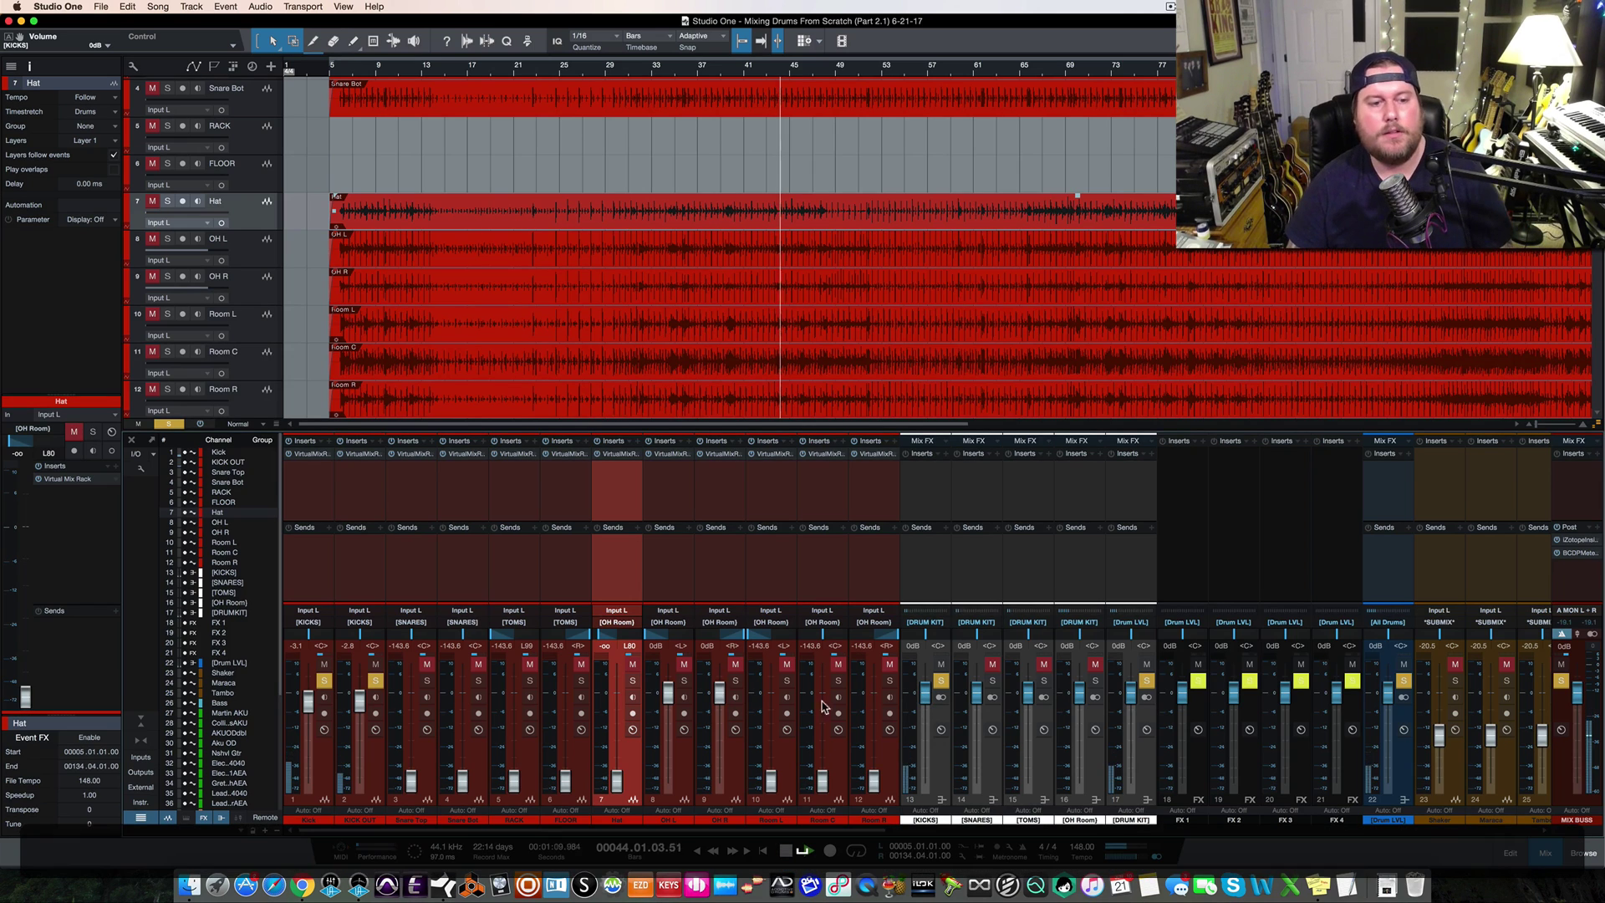
pyautogui.keyDown('super'); pyautogui.click(310, 705); pyautogui.keyUp('super')
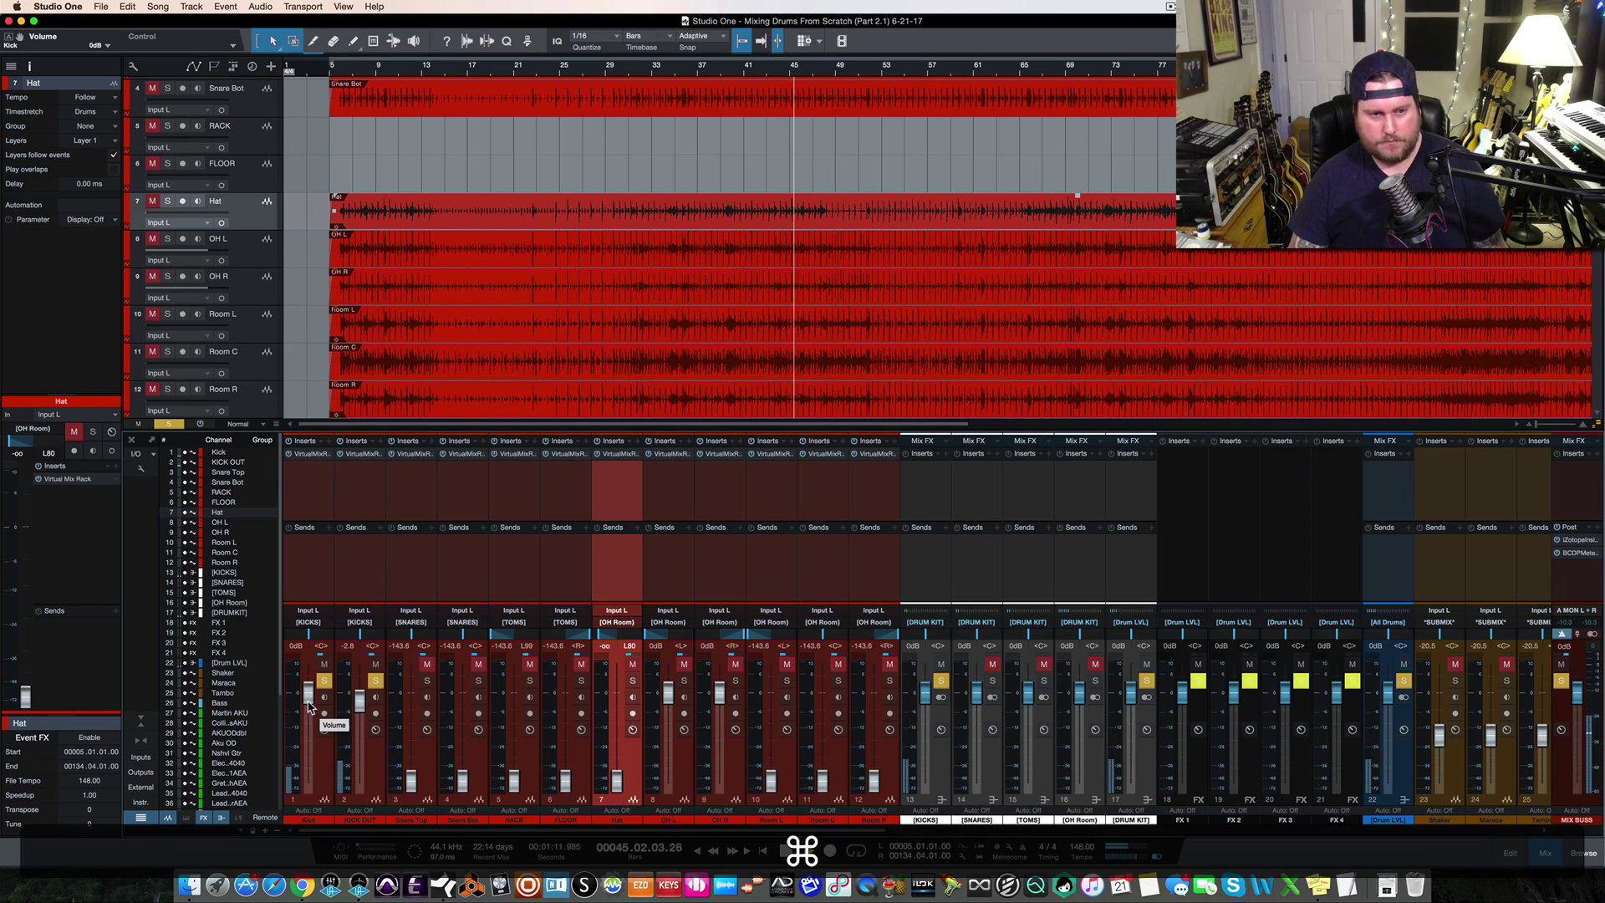
pyautogui.moveTo(362, 712)
pyautogui.mouseDown()
pyautogui.moveTo(362, 684)
pyautogui.moveTo(360, 747)
pyautogui.moveTo(357, 721)
pyautogui.mouseUp()
pyautogui.press('space')
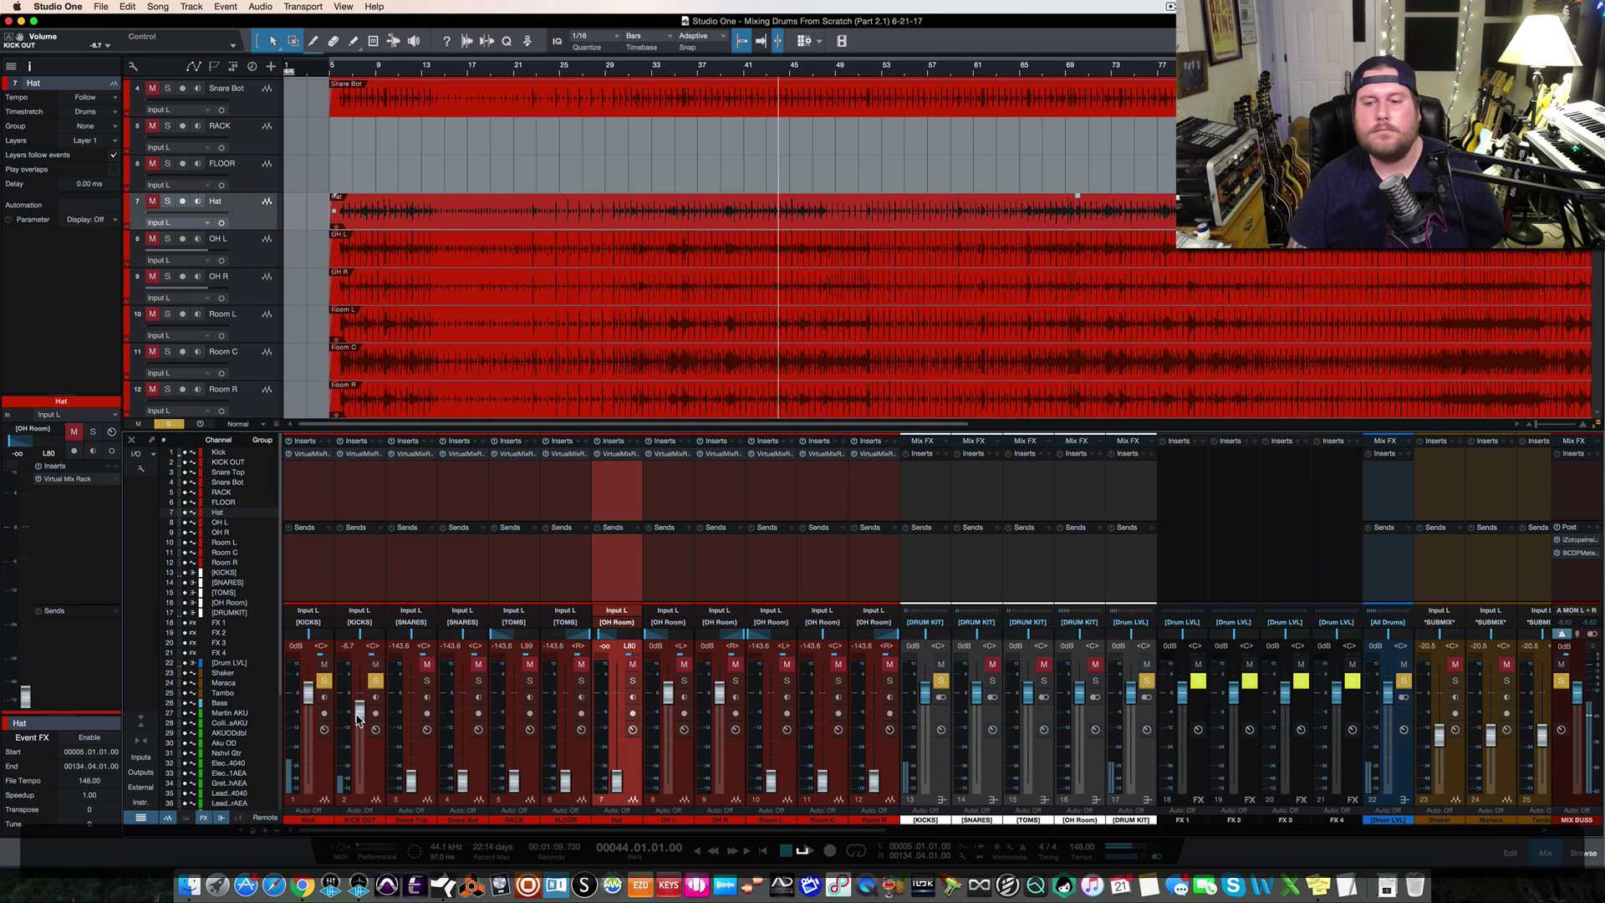
# Raise the [Drum LVL] fader to about +7.3 dB and bring KICK OUT up to about -4.6 dB during playback
pyautogui.moveTo(1388, 699); pyautogui.dragTo(1391, 681)
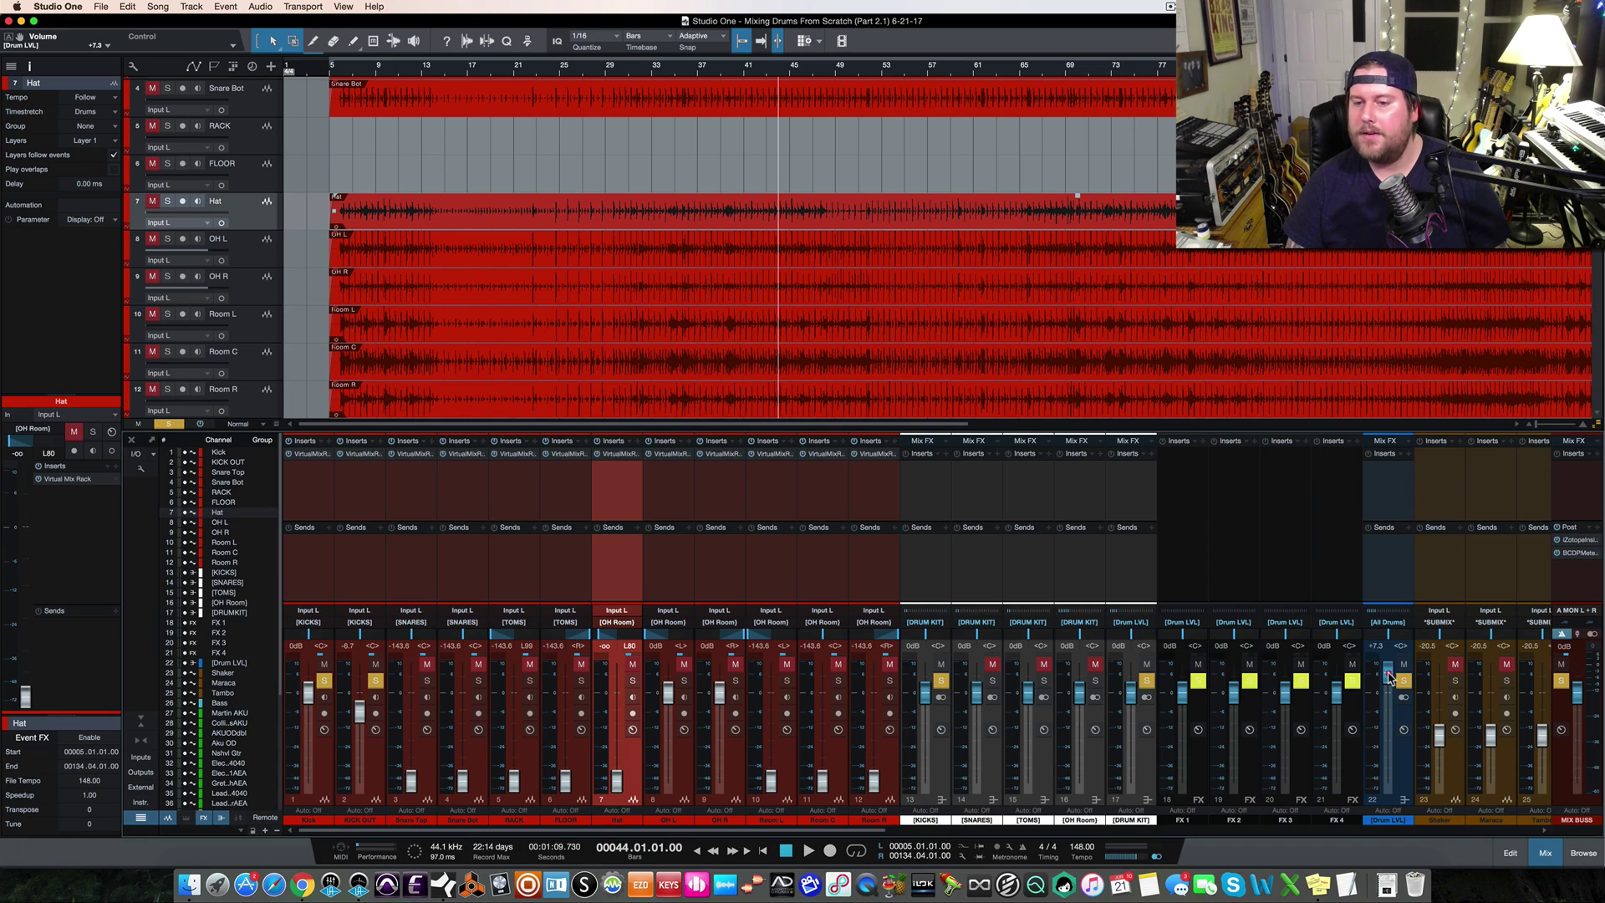
pyautogui.press('space')
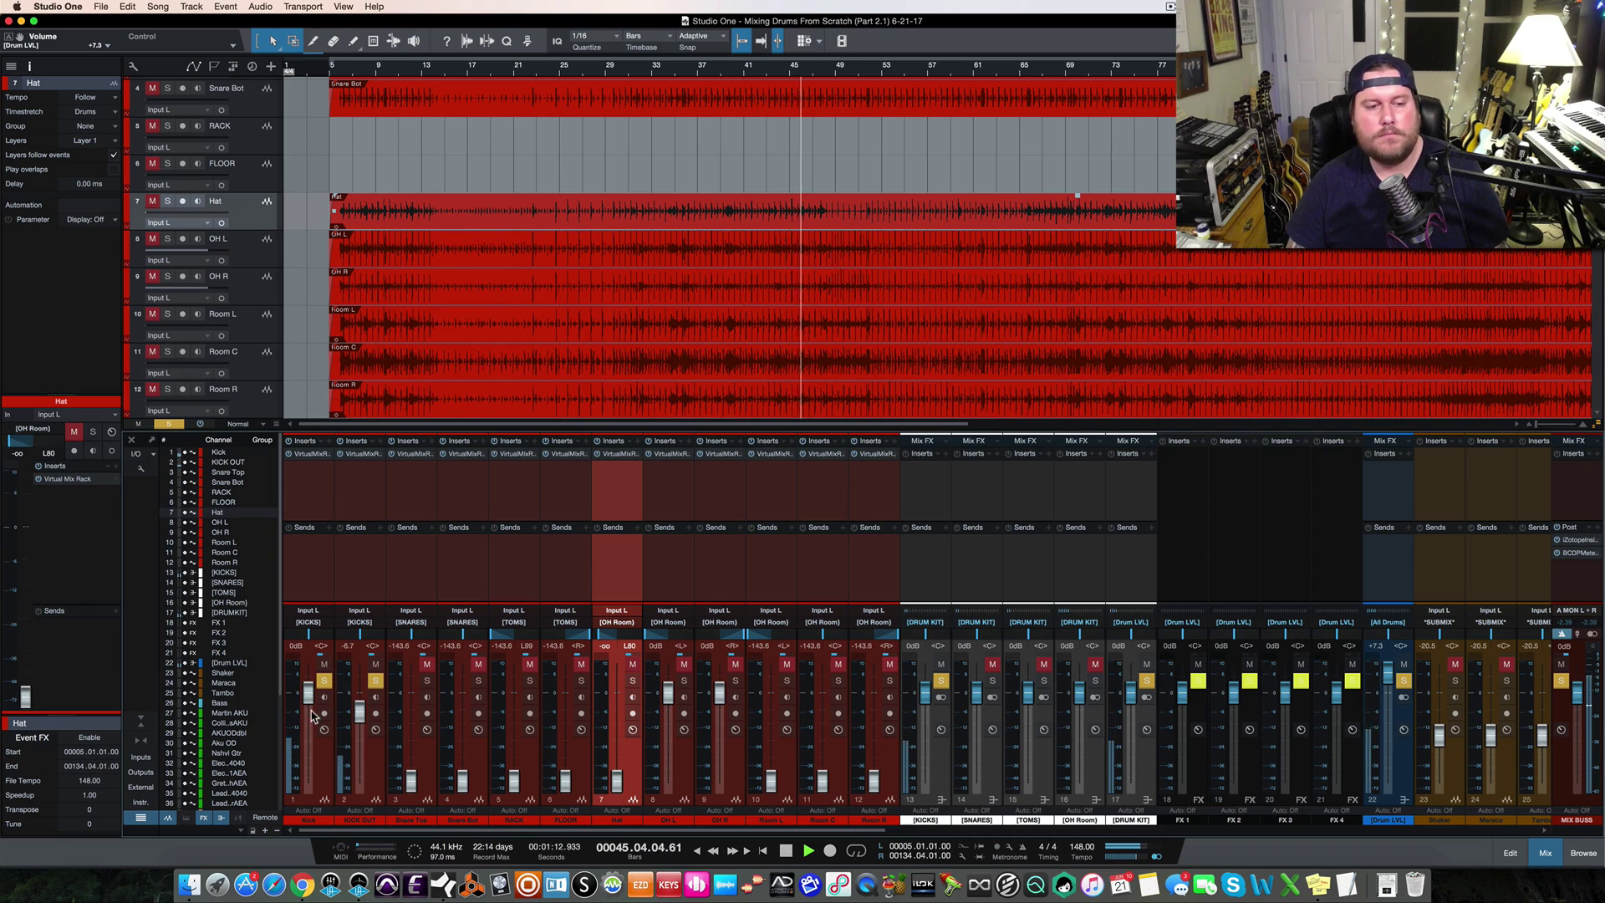
pyautogui.moveTo(360, 710)
pyautogui.mouseDown()
pyautogui.moveTo(359, 805)
pyautogui.moveTo(359, 708)
pyautogui.mouseUp()
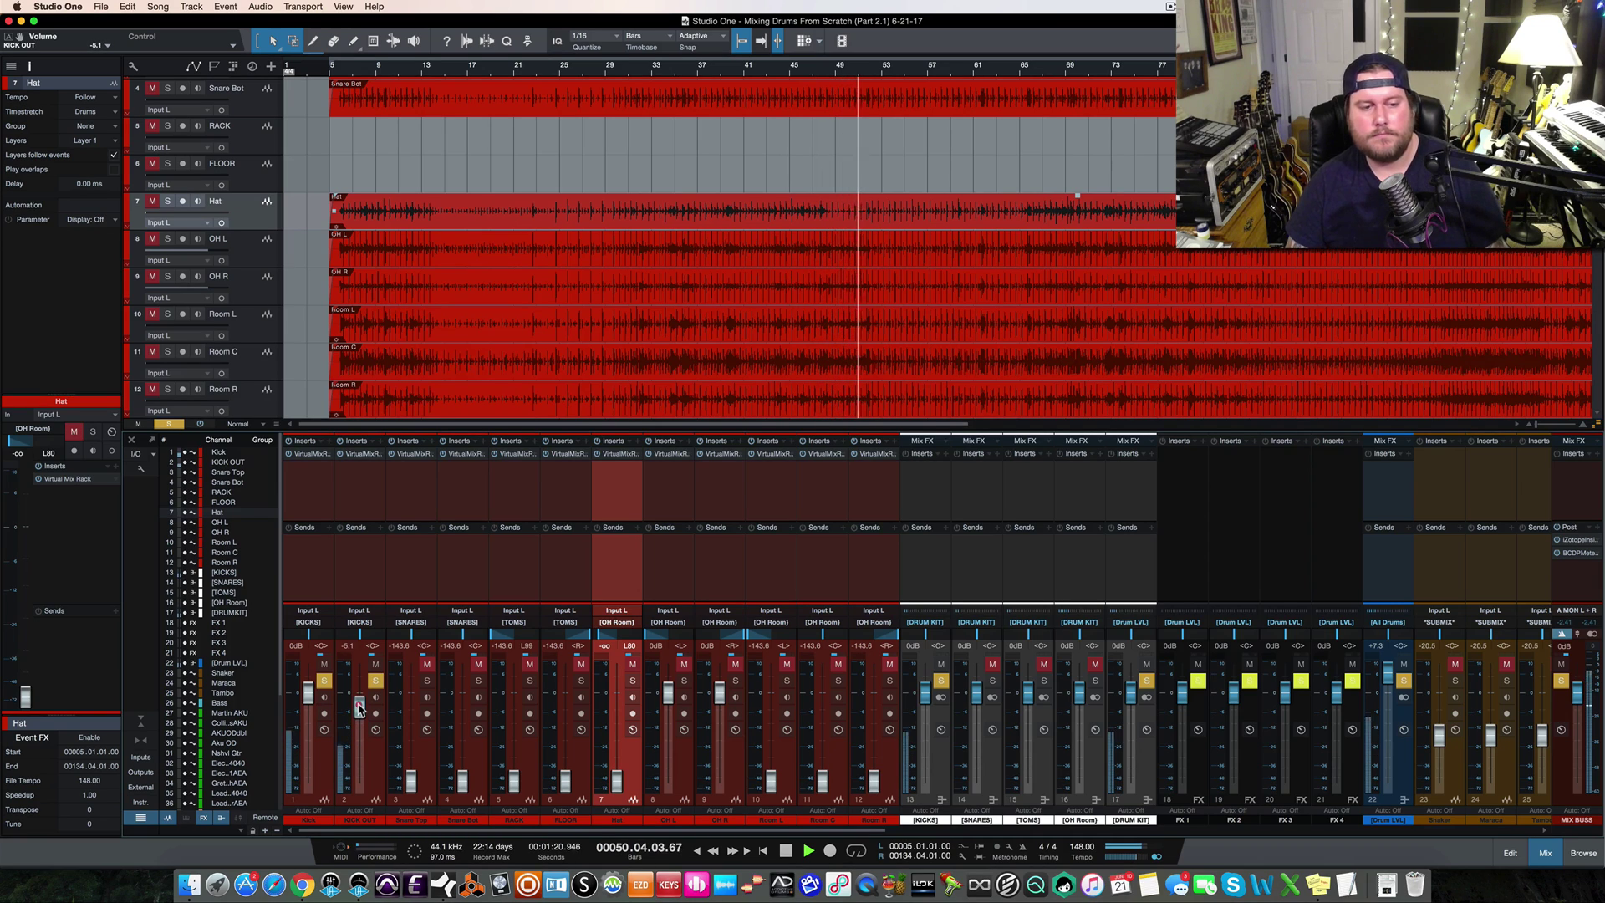
pyautogui.moveTo(360, 708); pyautogui.dragTo(360, 706)
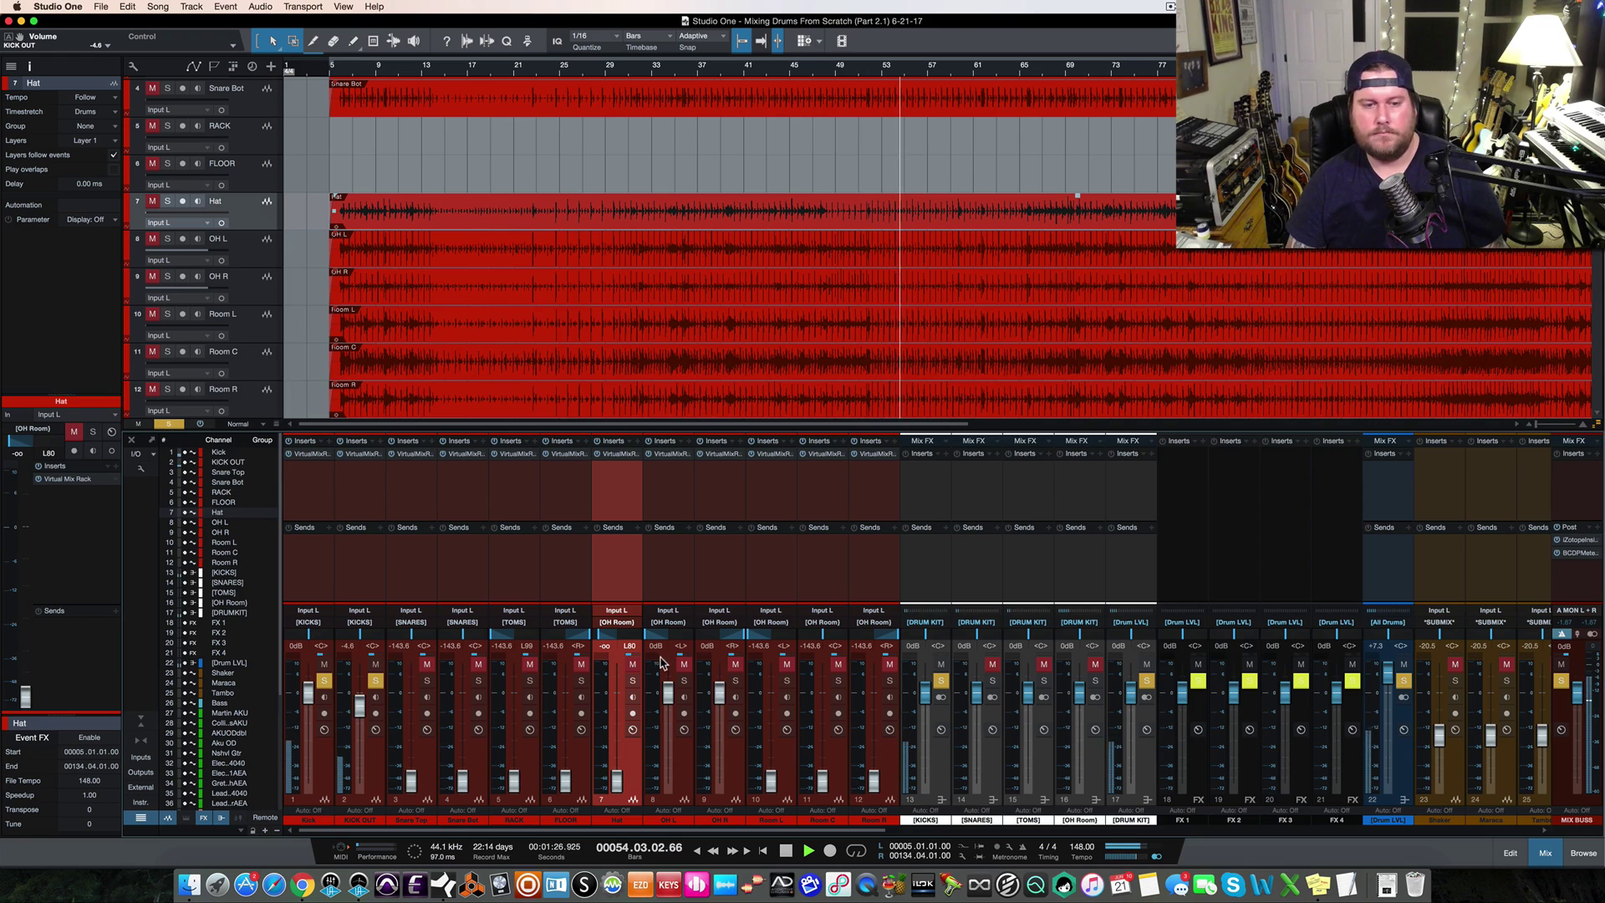
# Solo OH L and OH R together with the kicks and audition the blend
pyautogui.click(684, 680)
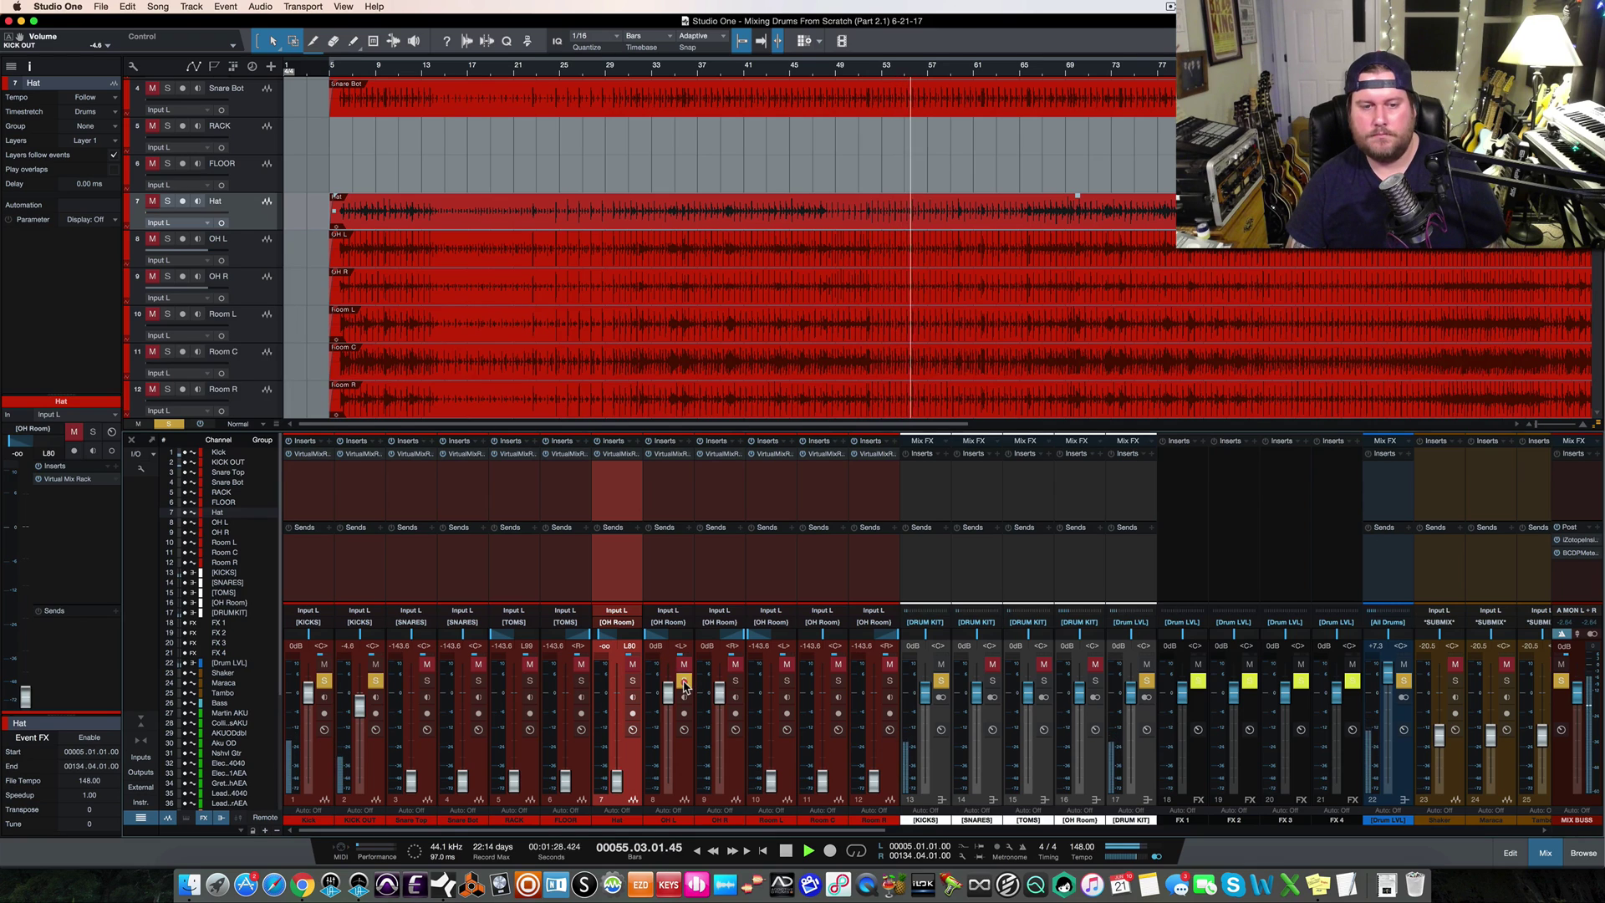
pyautogui.click(734, 680)
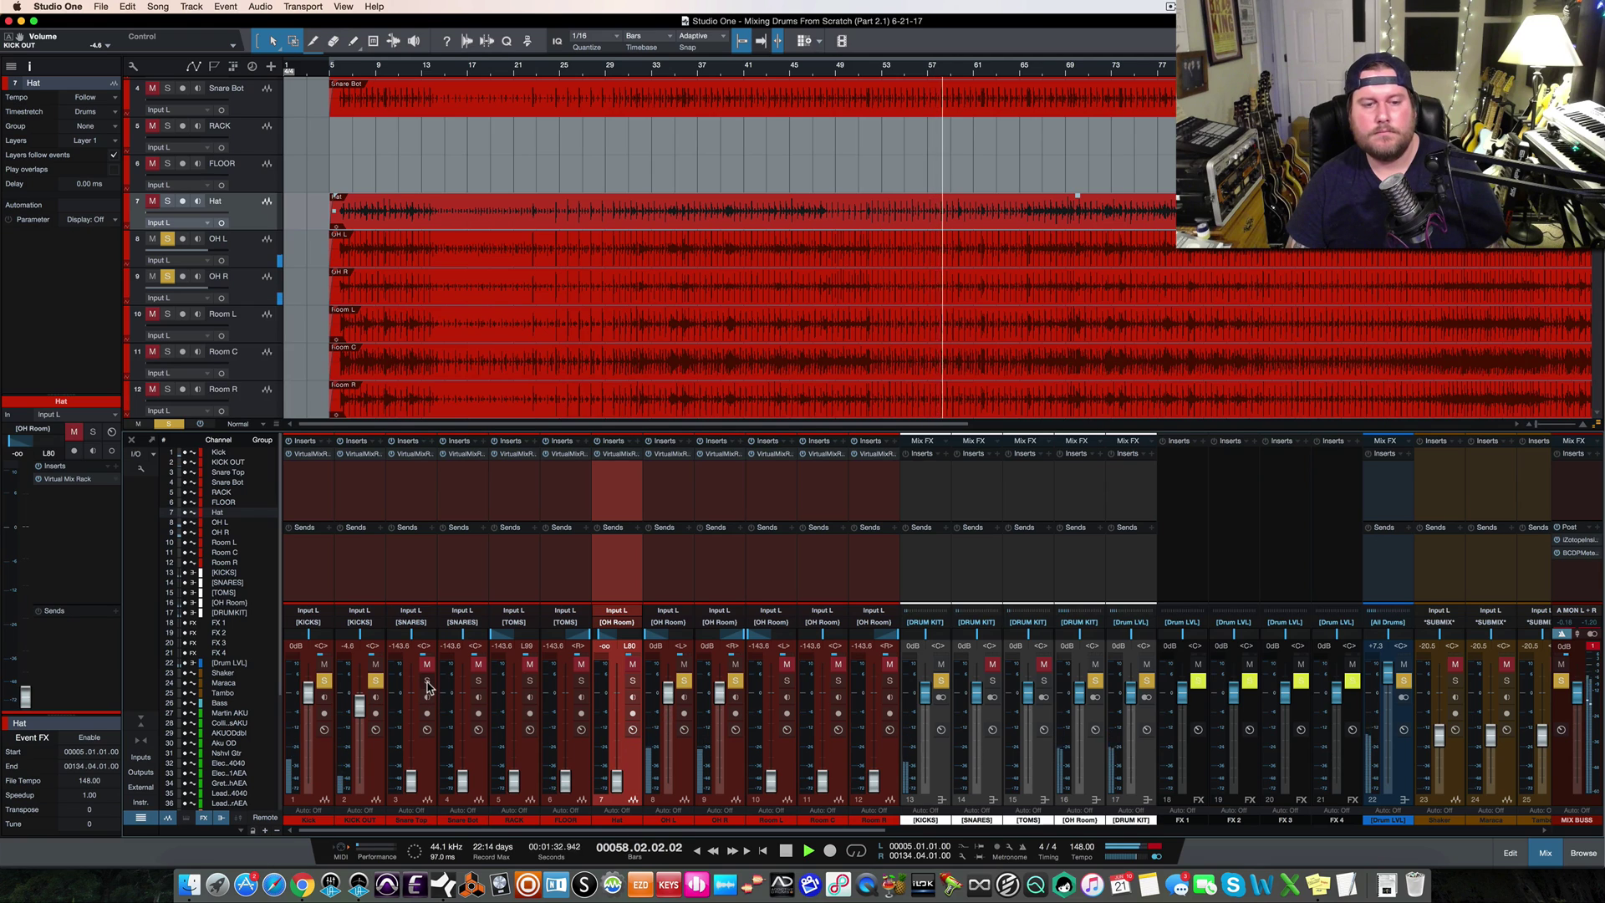
pyautogui.press('space')
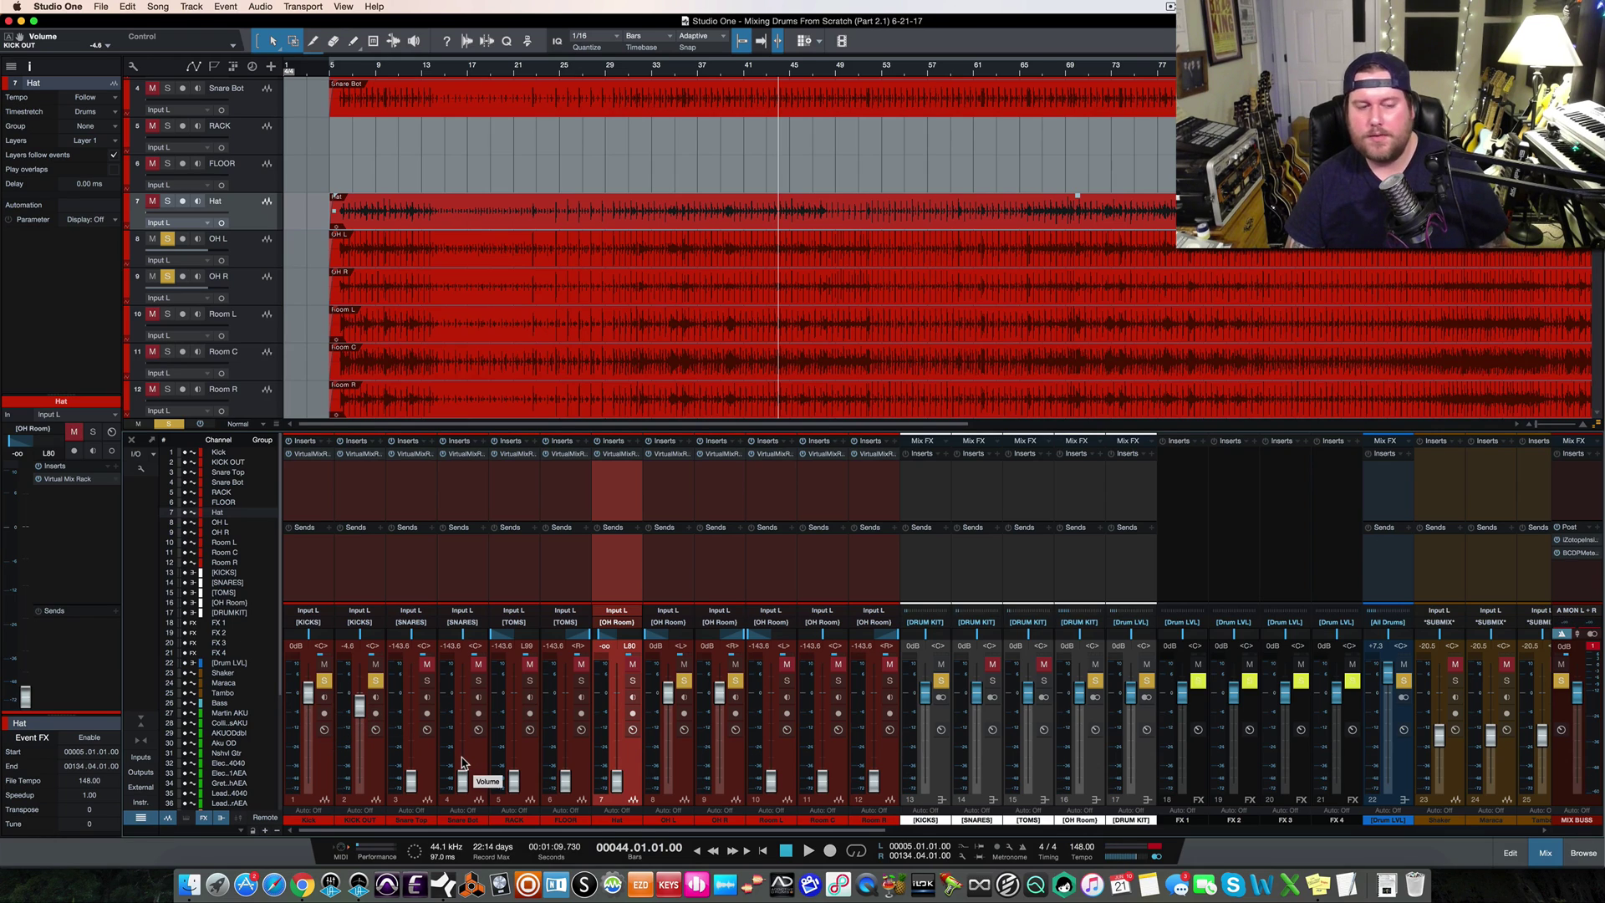
# Solo Snare Top and Snare Bot, and raise their faders to about -1.7 dB and -4.4 dB during playback
pyautogui.press('space')
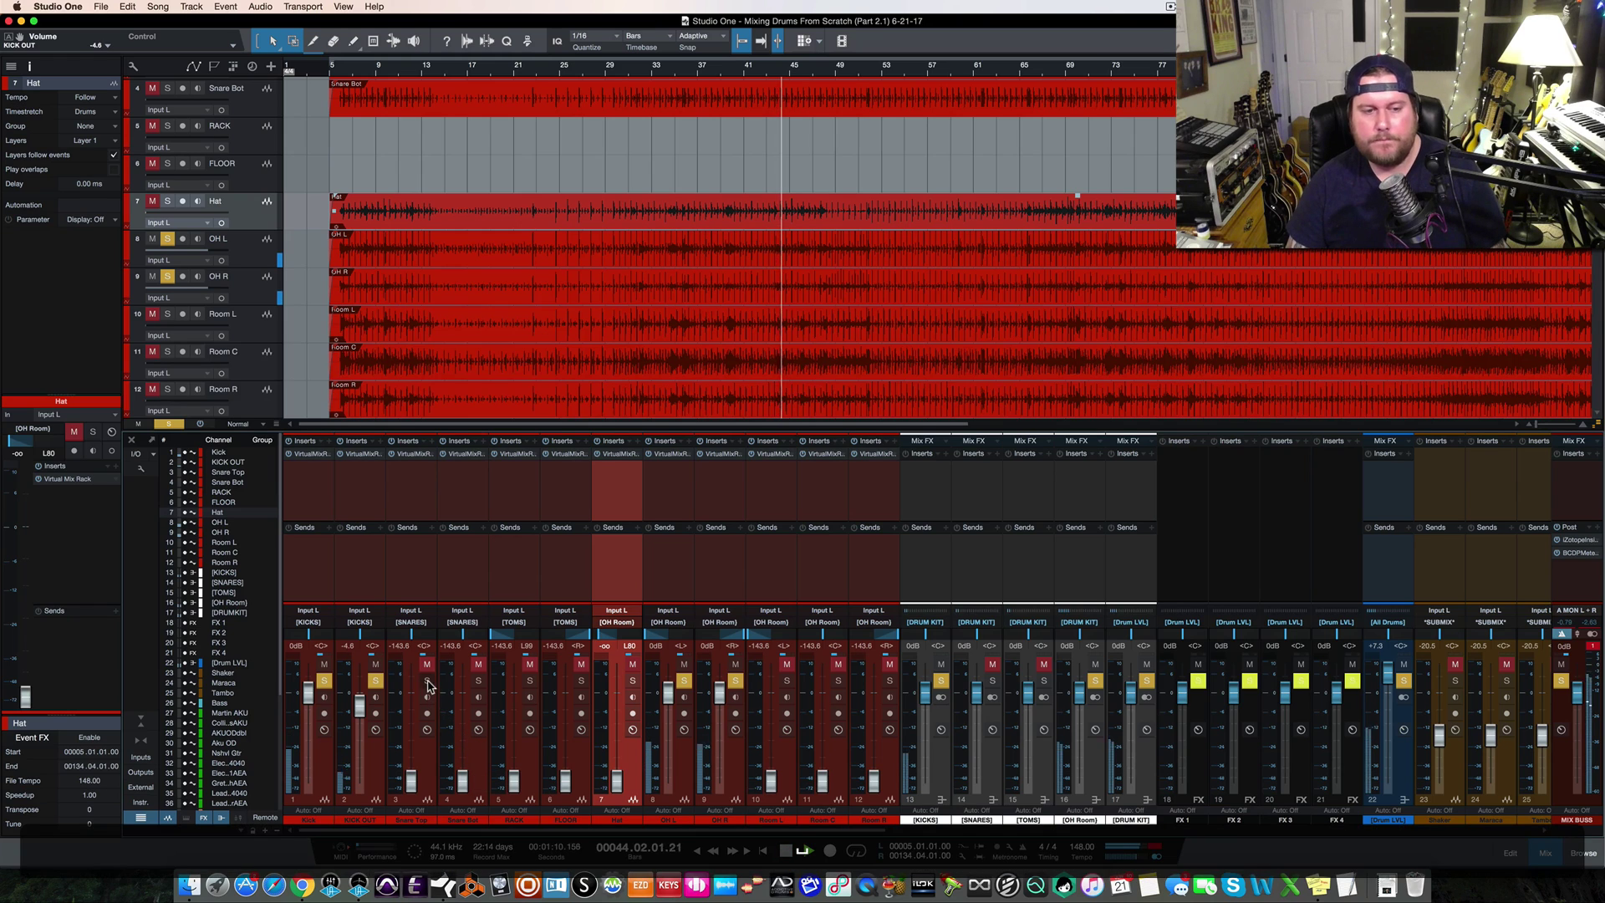
pyautogui.moveTo(411, 781); pyautogui.dragTo(411, 698)
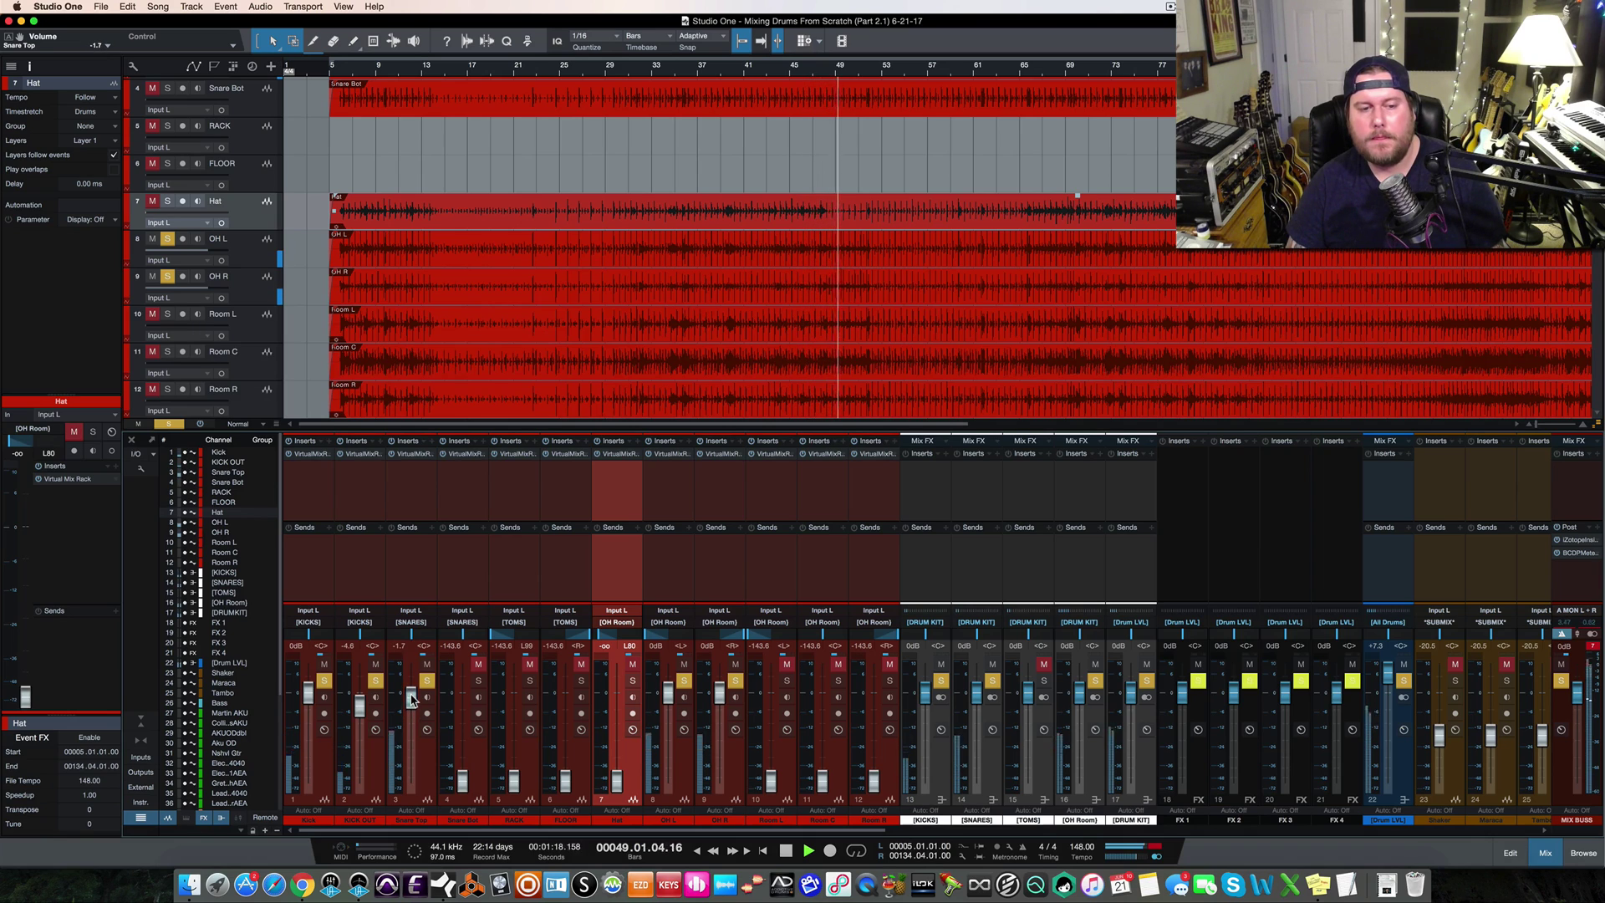
pyautogui.click(478, 663)
pyautogui.click(479, 680)
pyautogui.moveTo(462, 780); pyautogui.dragTo(464, 709)
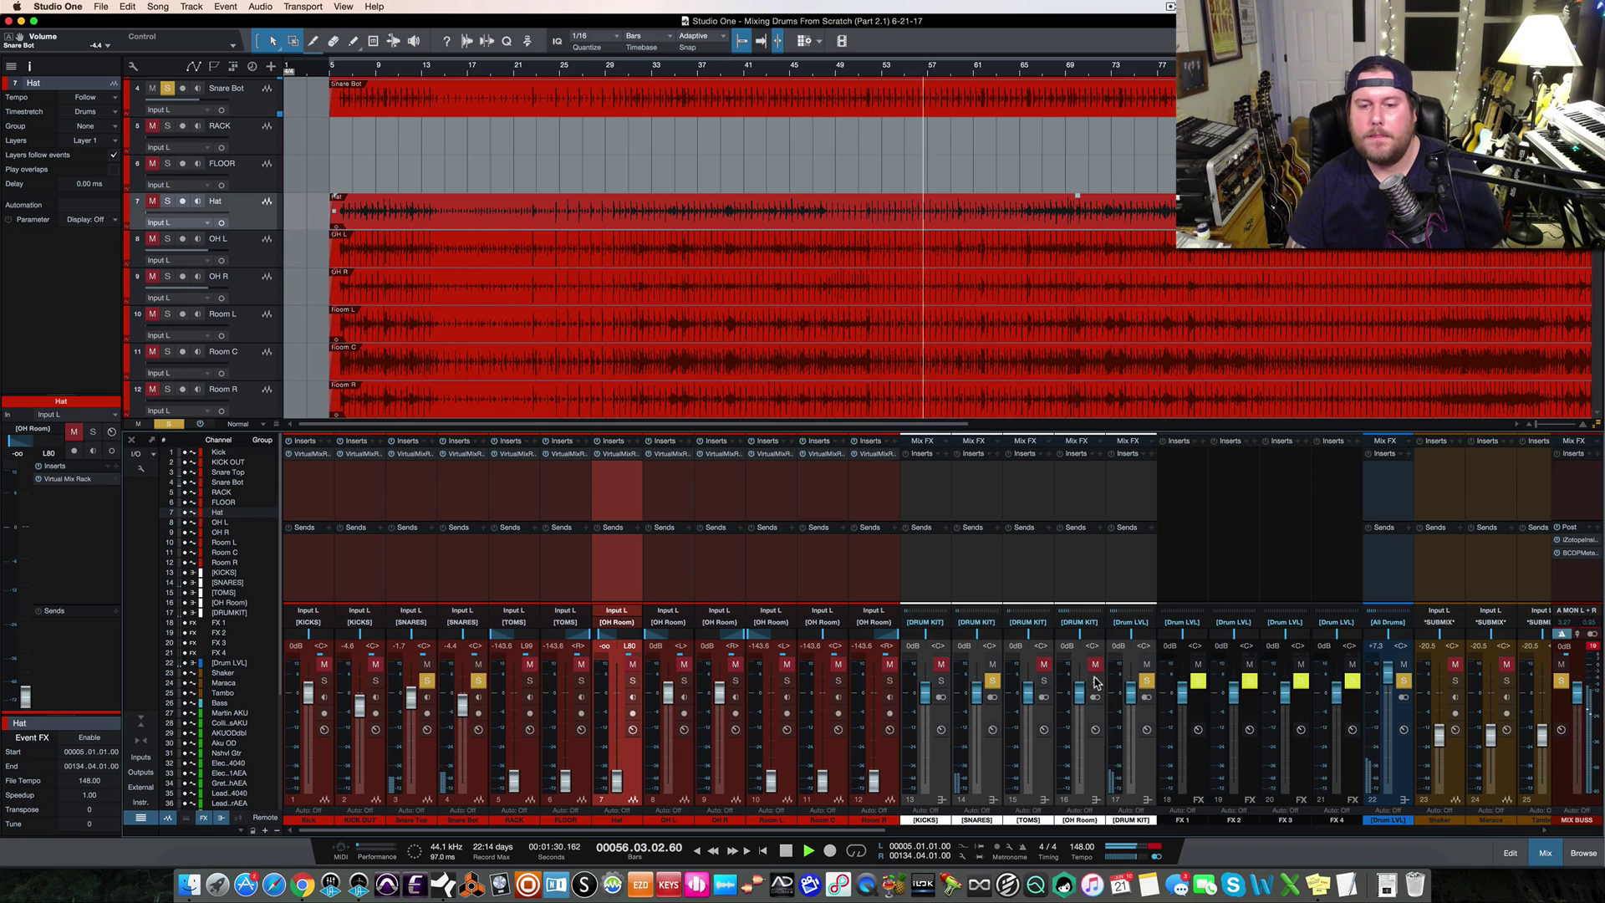
# Restart playback with the snares soloed and solo the [KICKS] bus to hear both together
pyautogui.press('space')
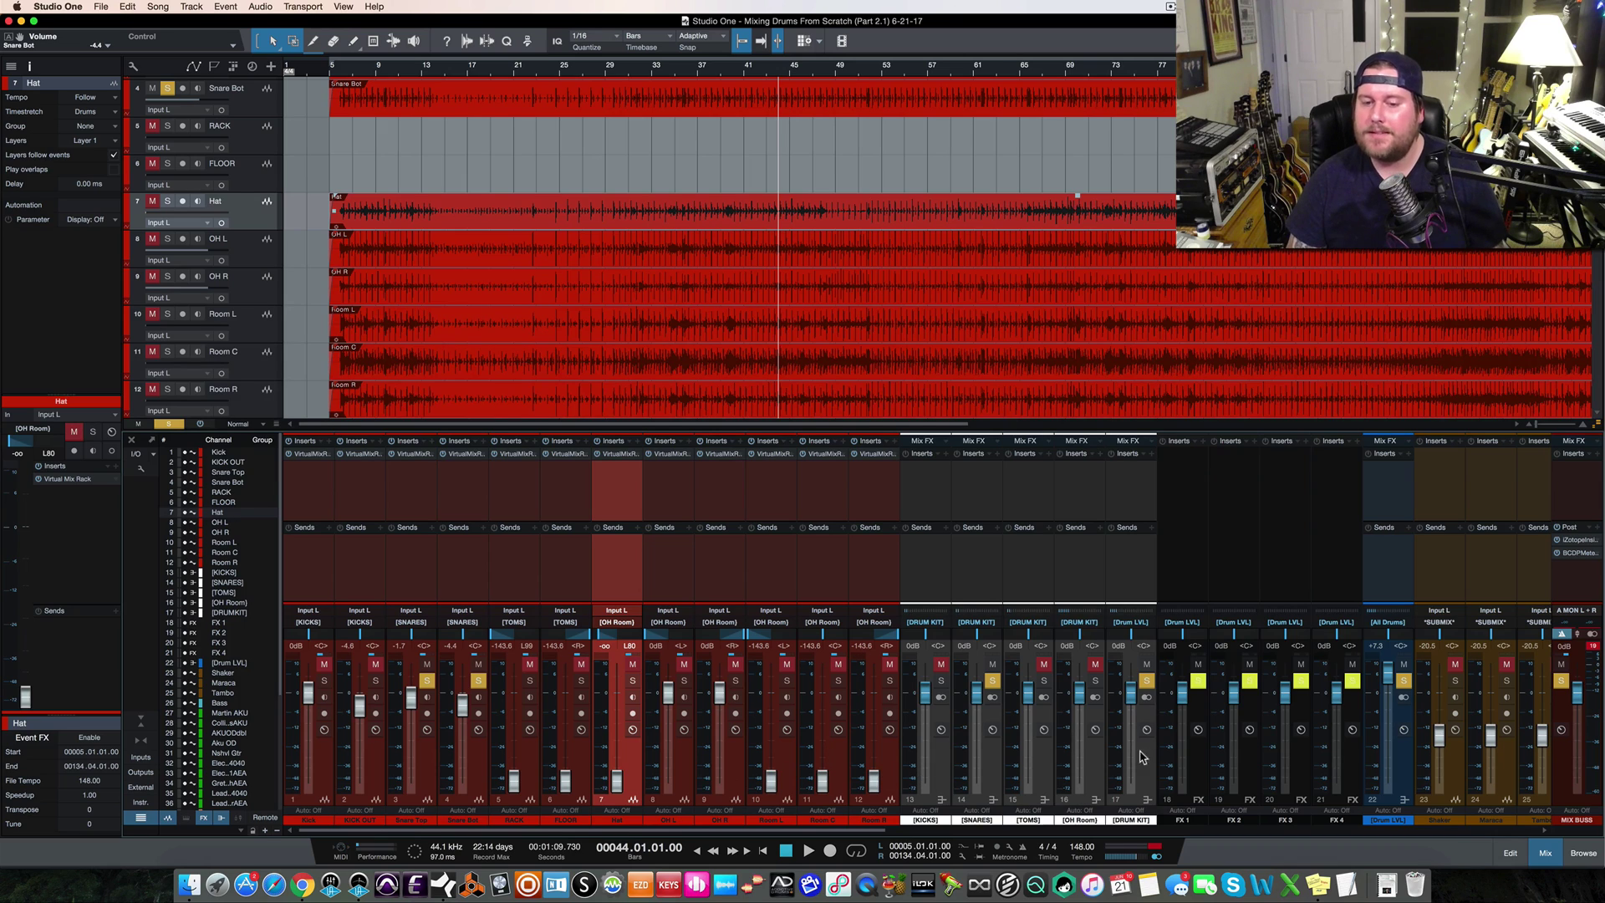
pyautogui.click(1095, 681)
pyautogui.click(1095, 681)
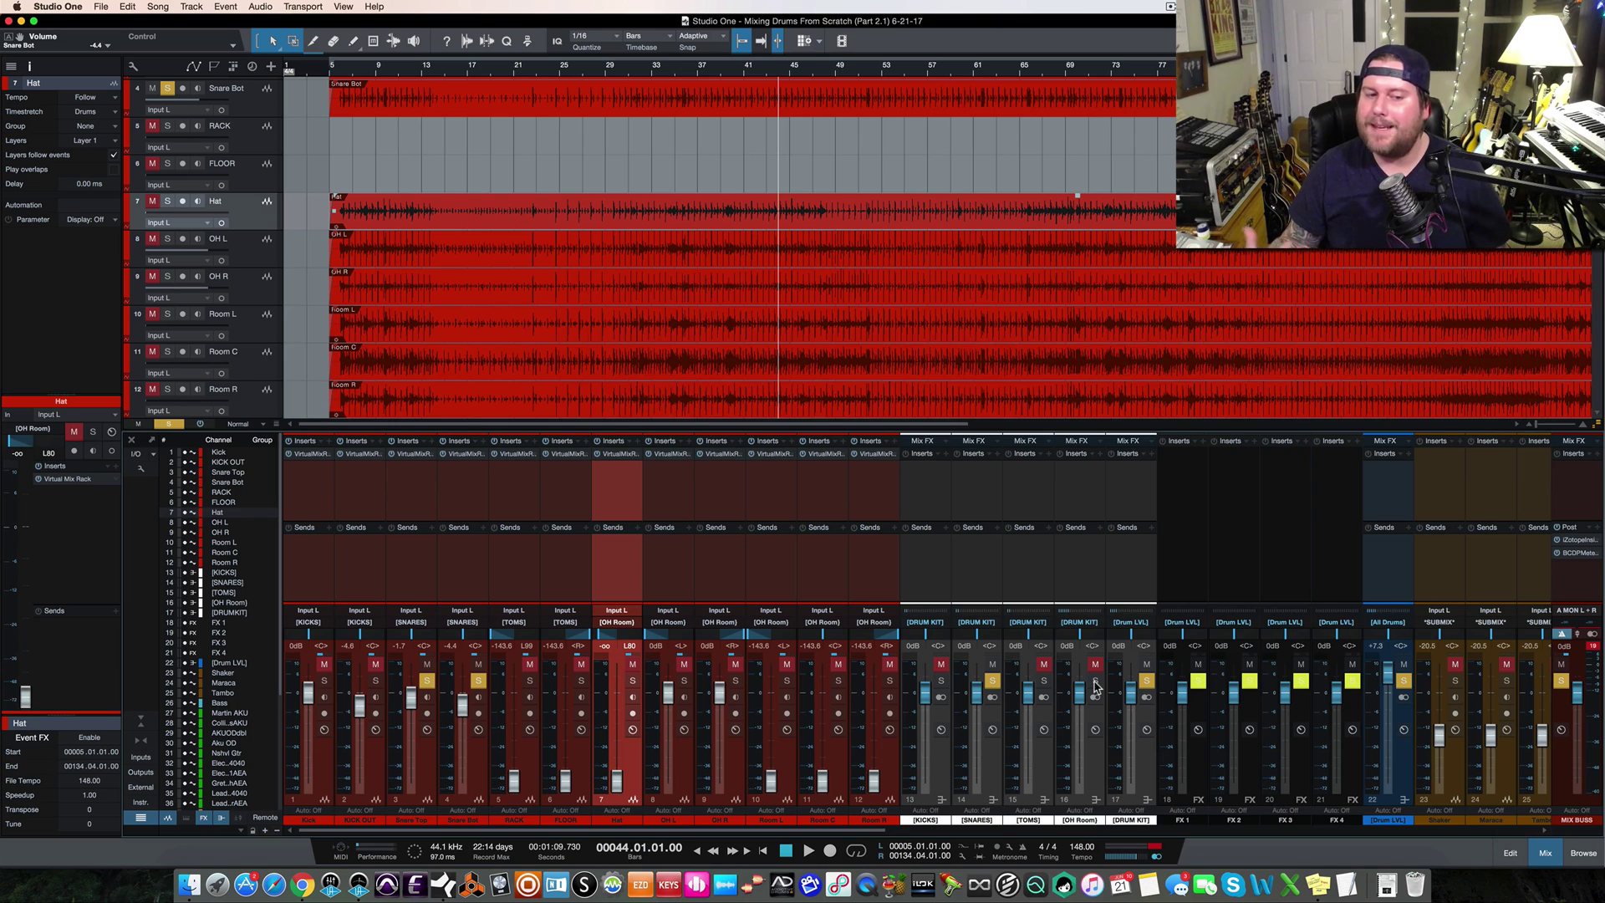
pyautogui.press('space')
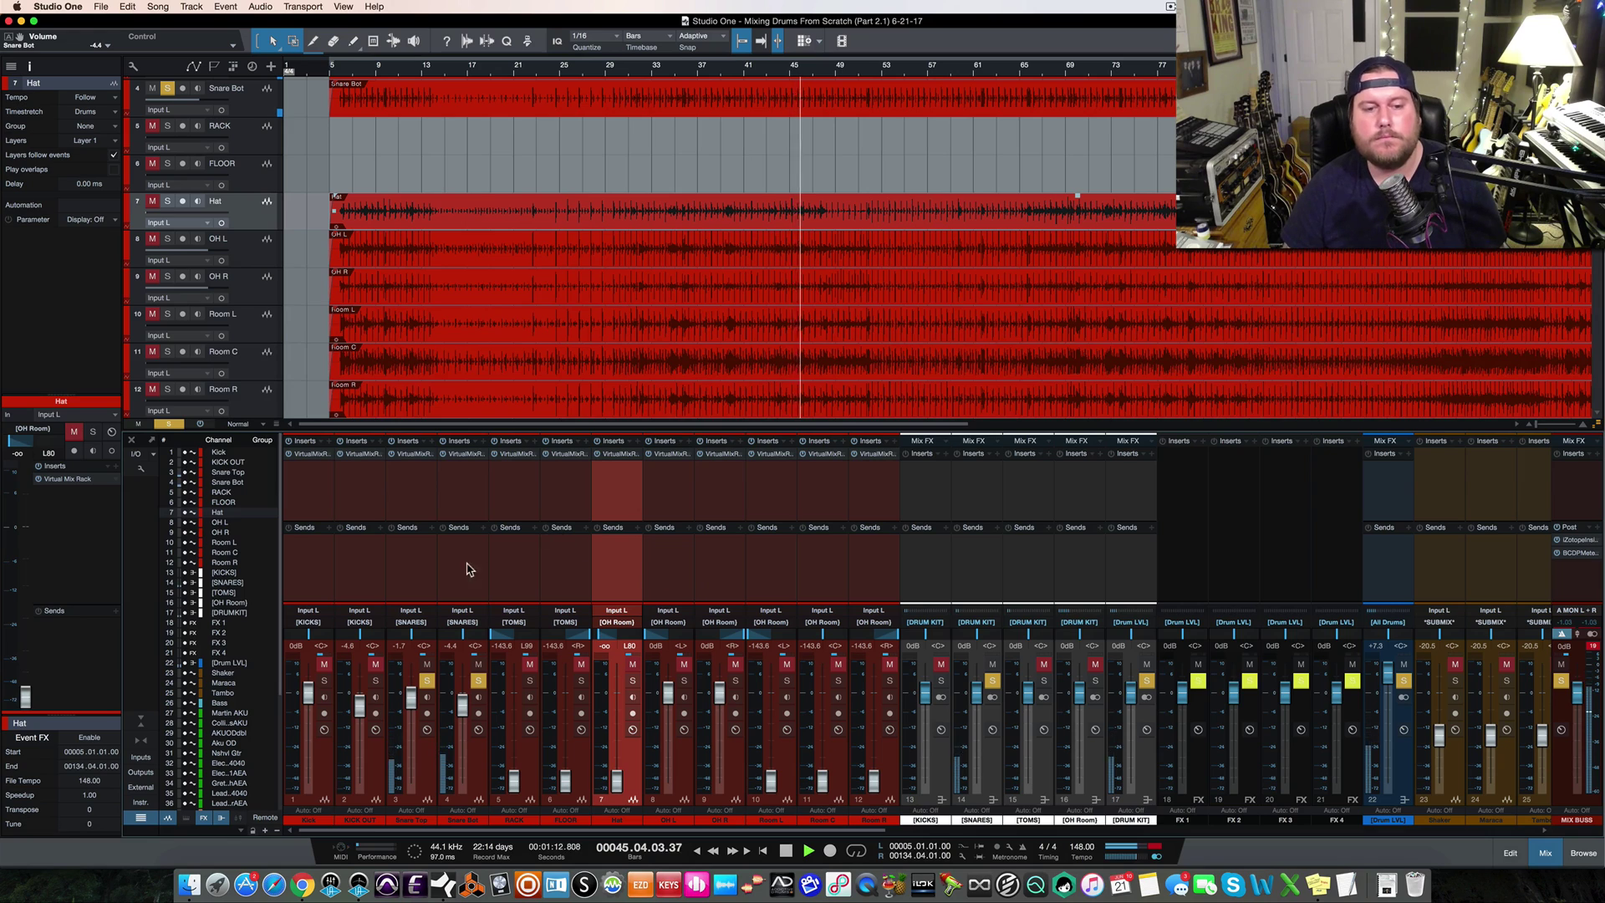
pyautogui.click(941, 681)
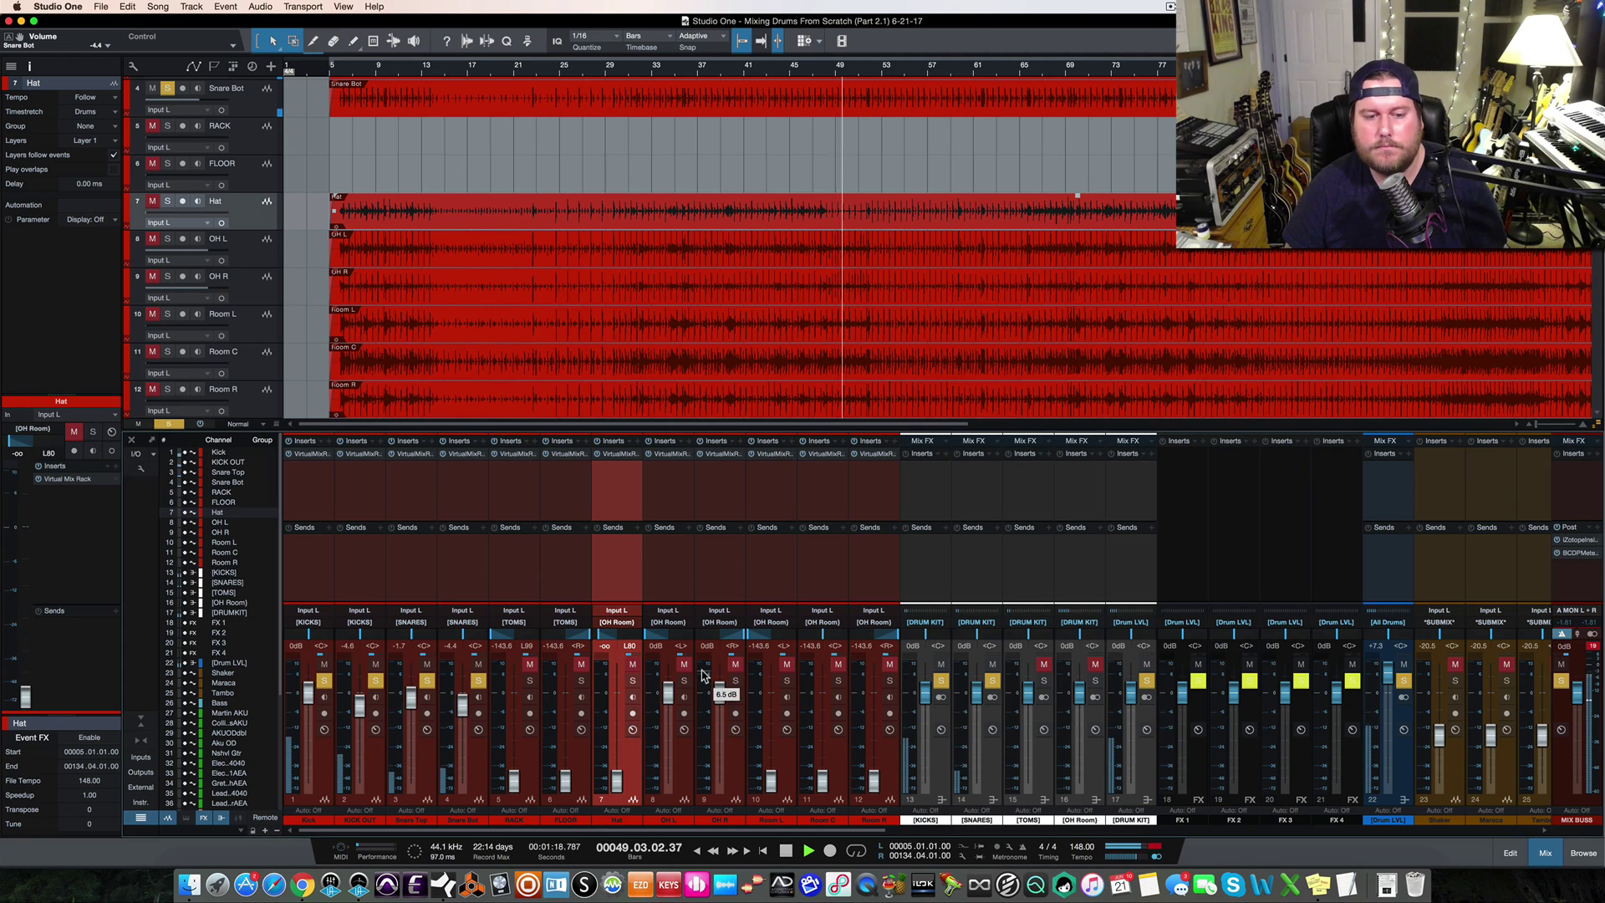
# Solo the Hat channel during playback and raise its fader to about -2.8 dB
pyautogui.click(633, 680)
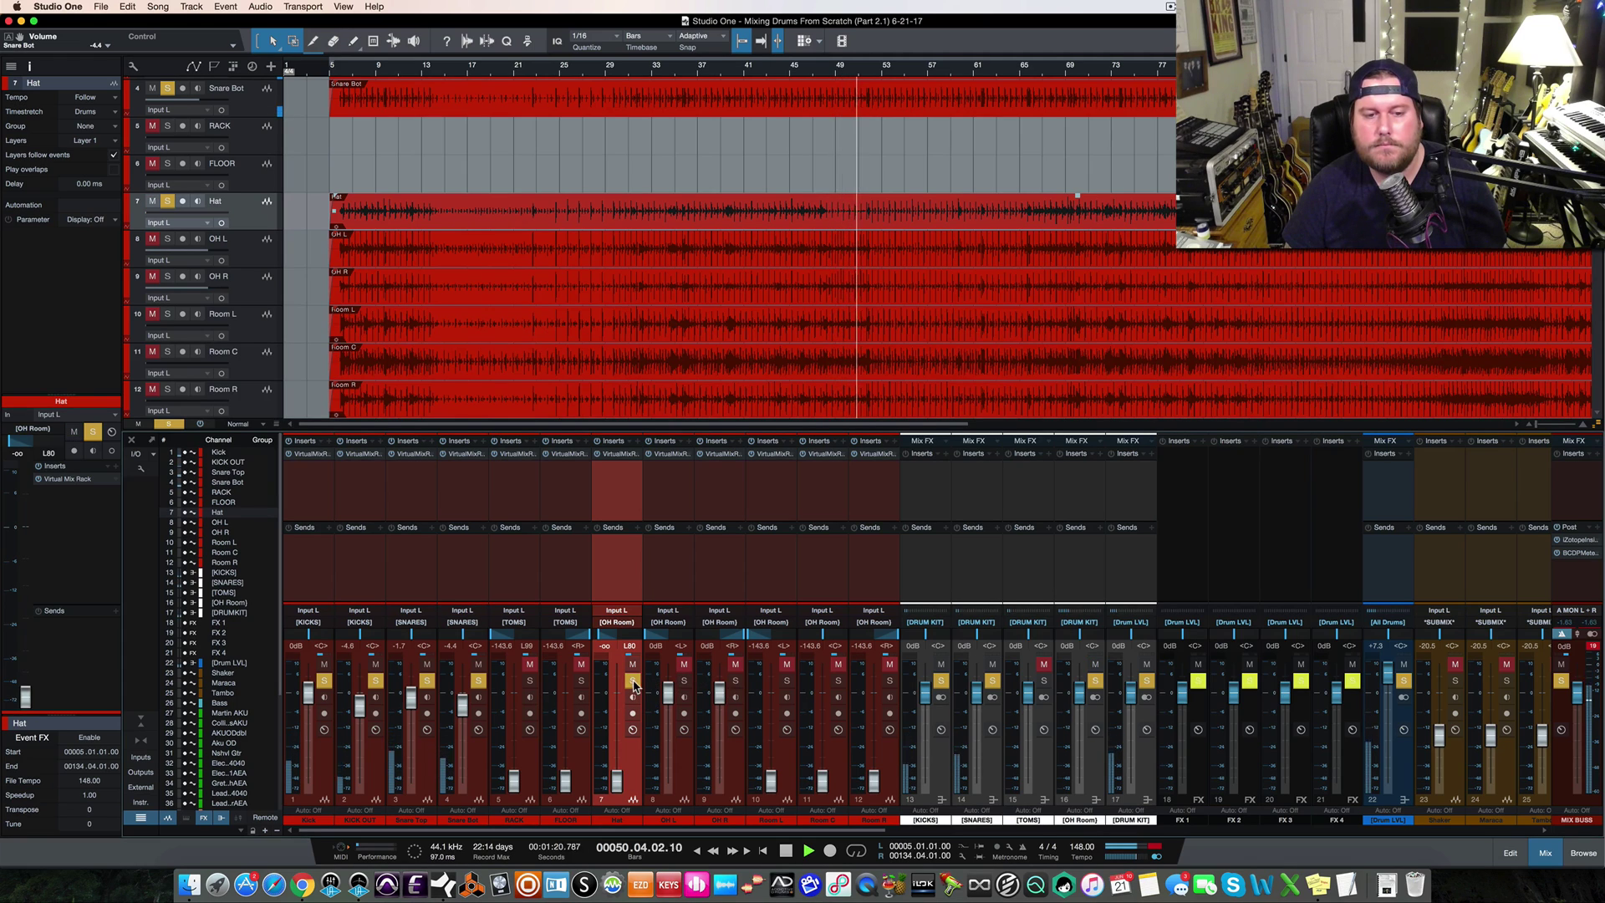
pyautogui.moveTo(616, 782); pyautogui.dragTo(616, 709)
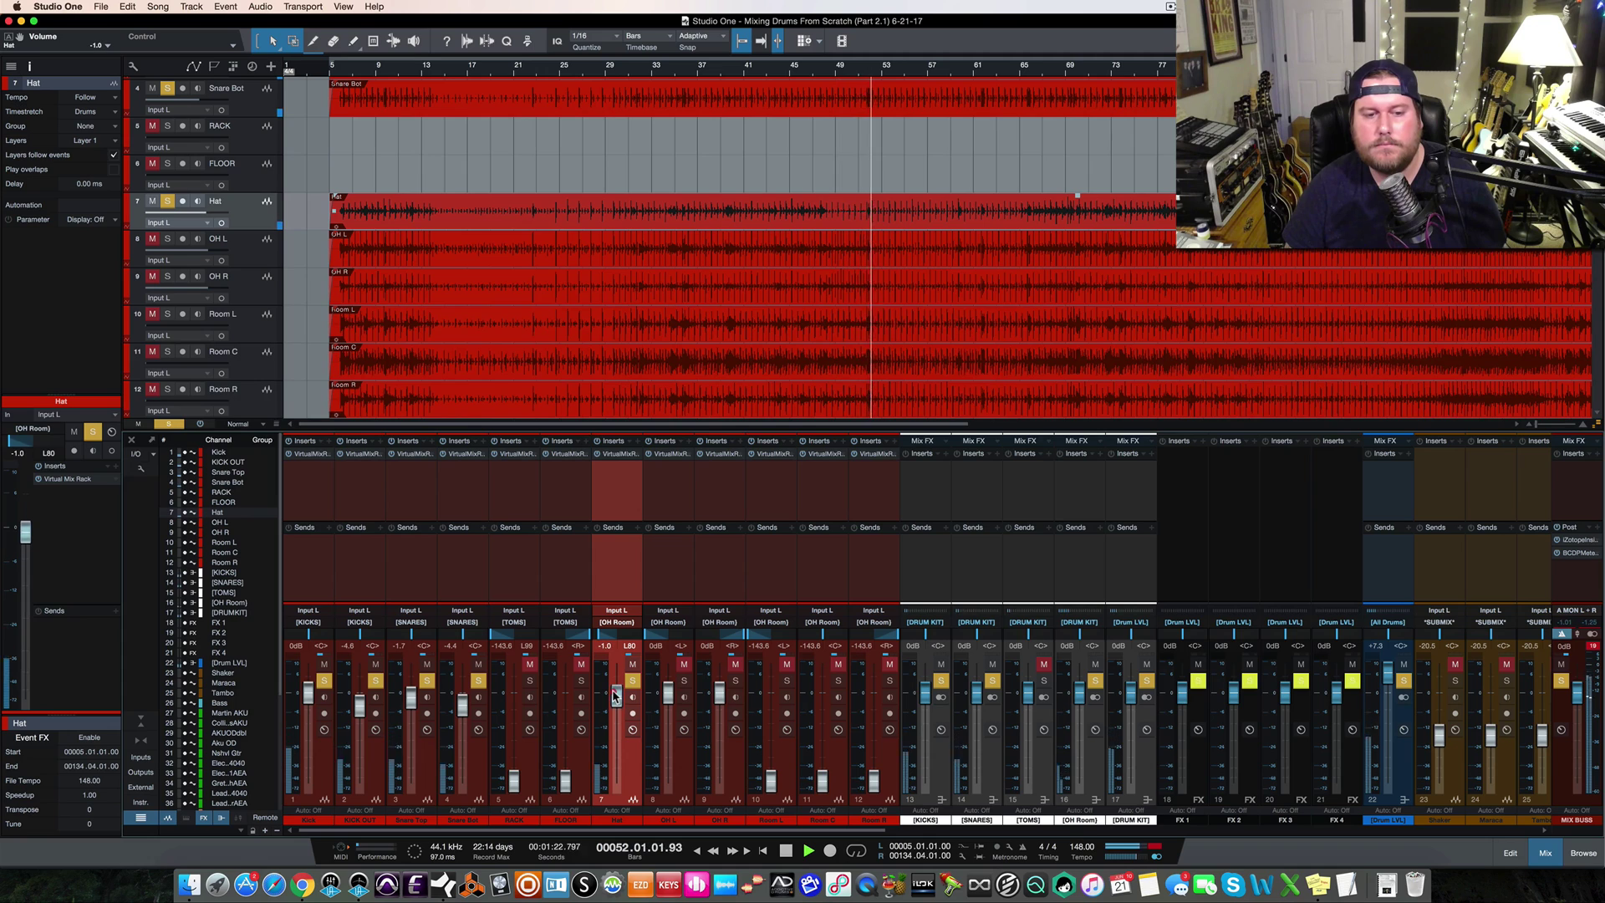
pyautogui.moveTo(615, 699); pyautogui.dragTo(615, 700)
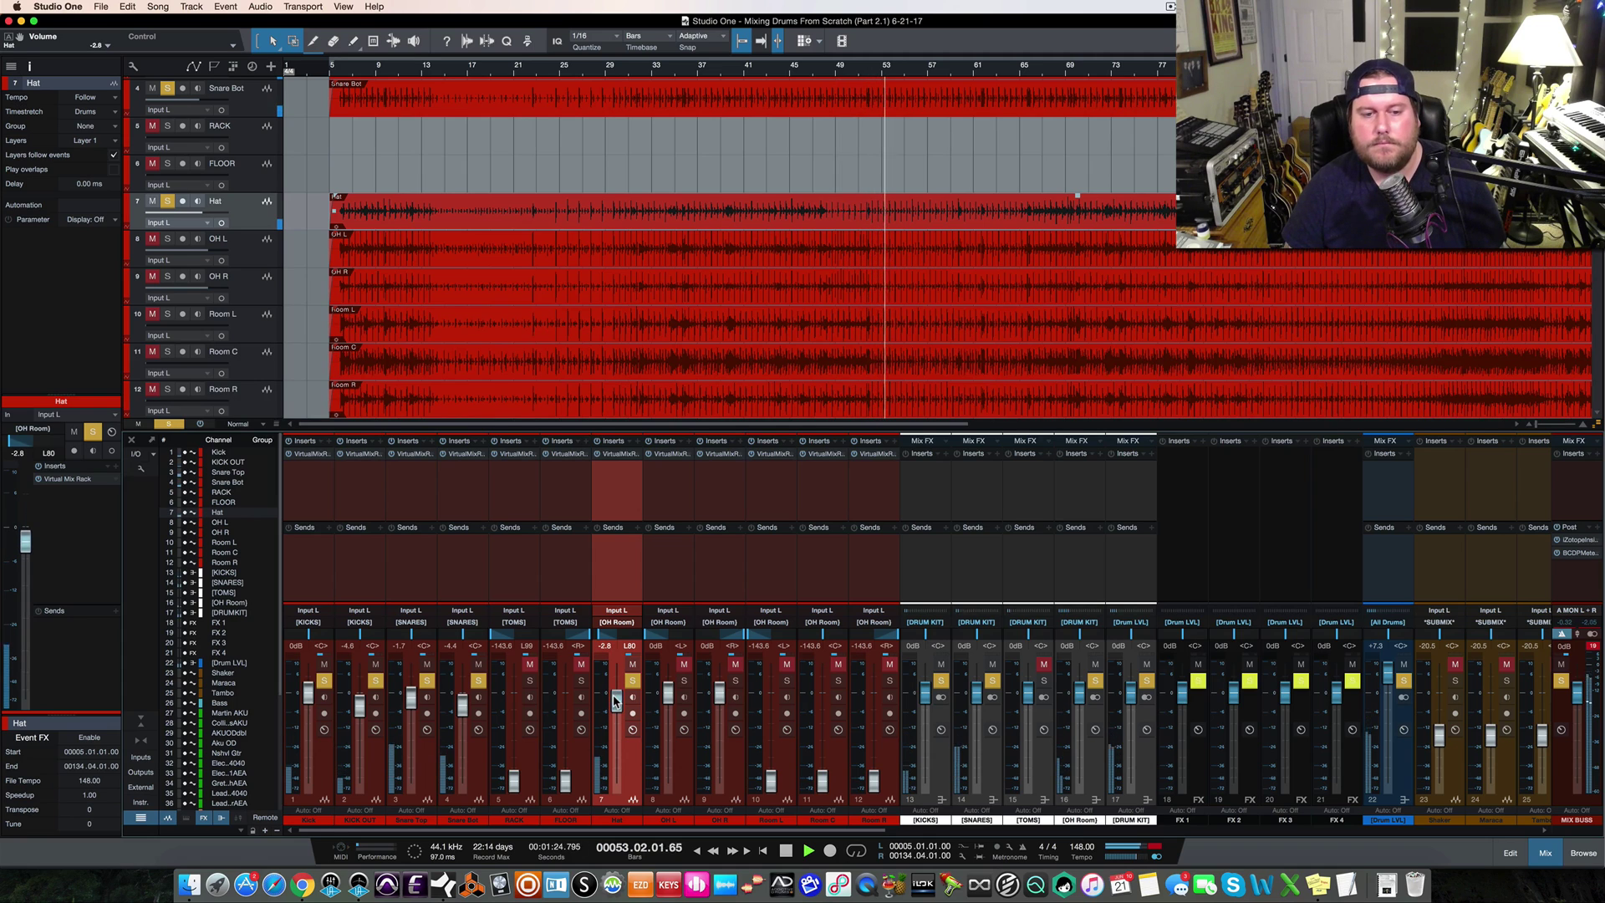
# Add OH L, OH R, RACK and FLOOR to the soloed channels and audition the blend before stopping playback
pyautogui.click(683, 681)
pyautogui.click(736, 680)
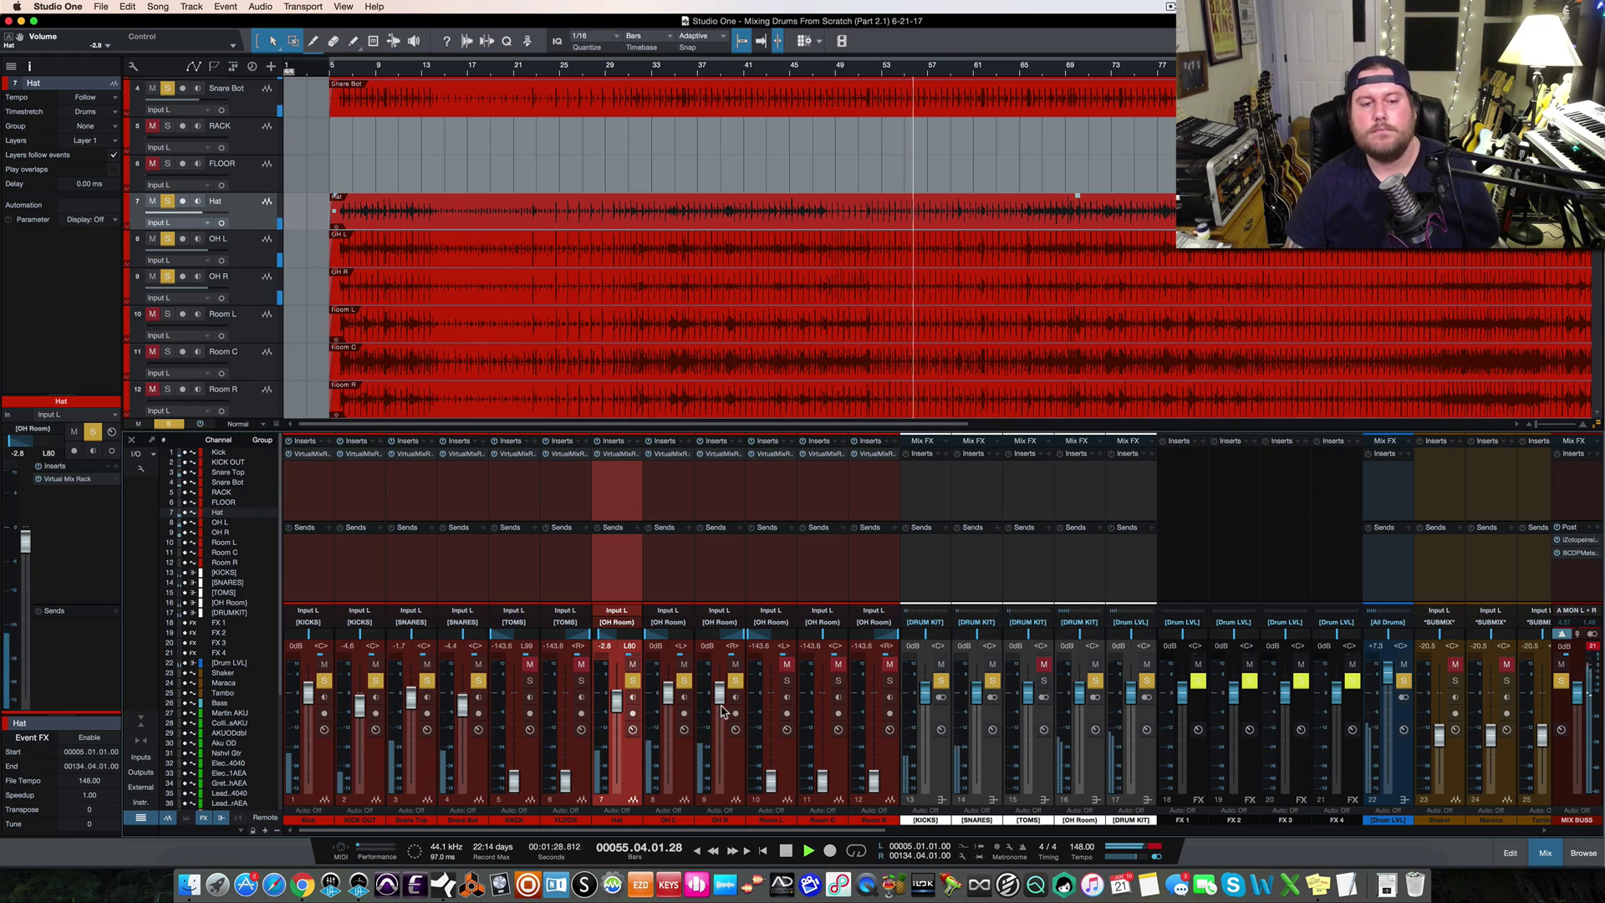
pyautogui.click(529, 680)
pyautogui.click(581, 681)
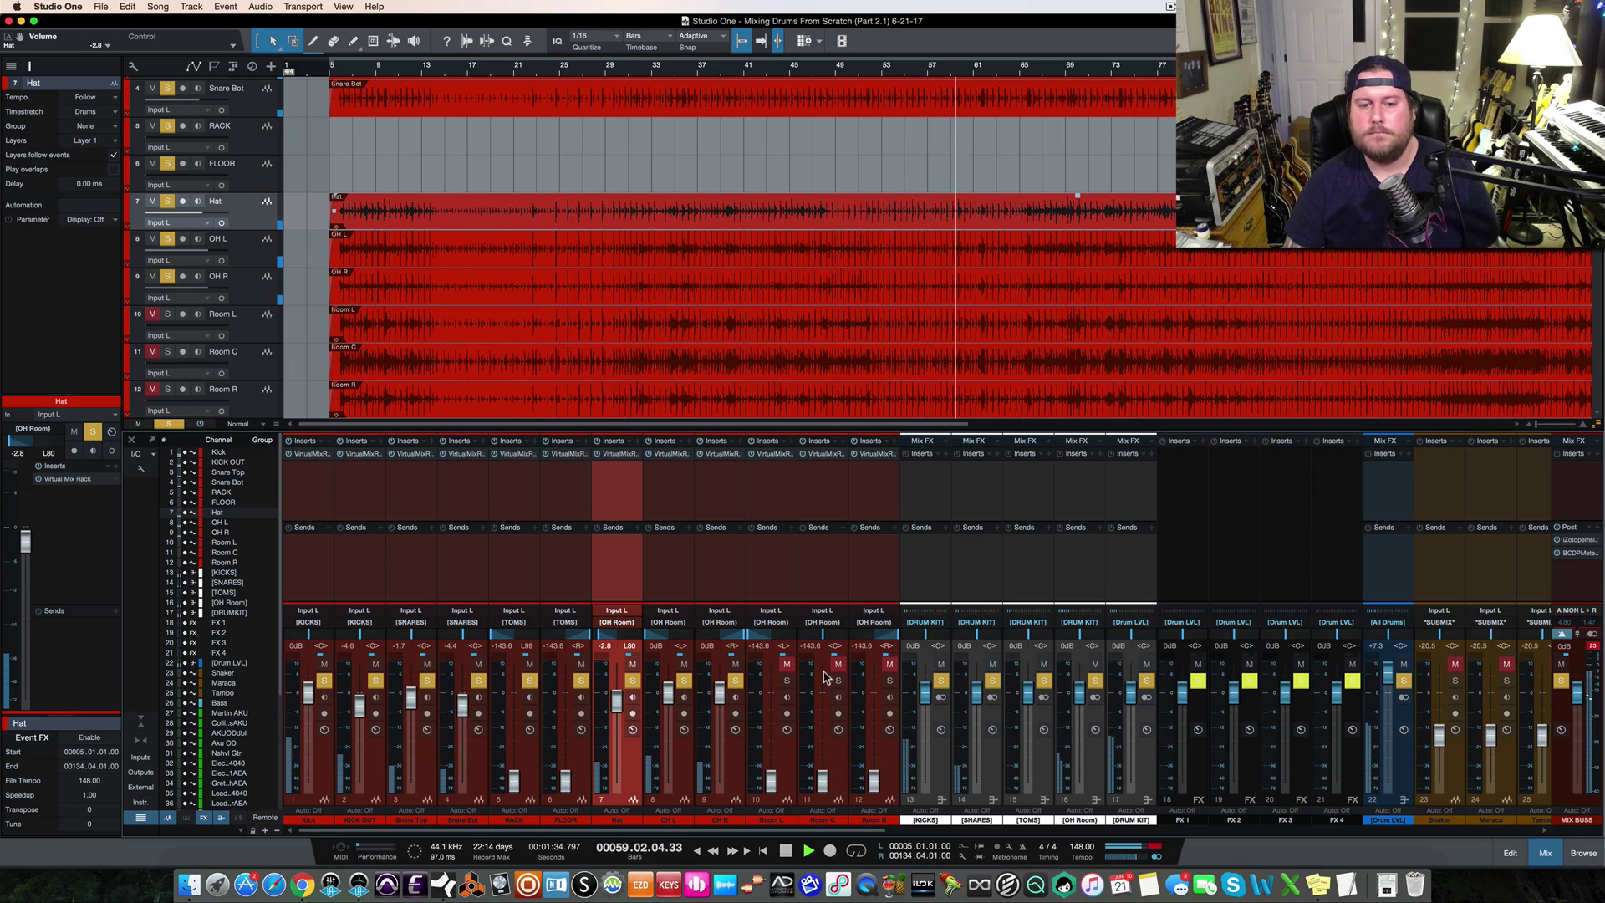
pyautogui.press('space')
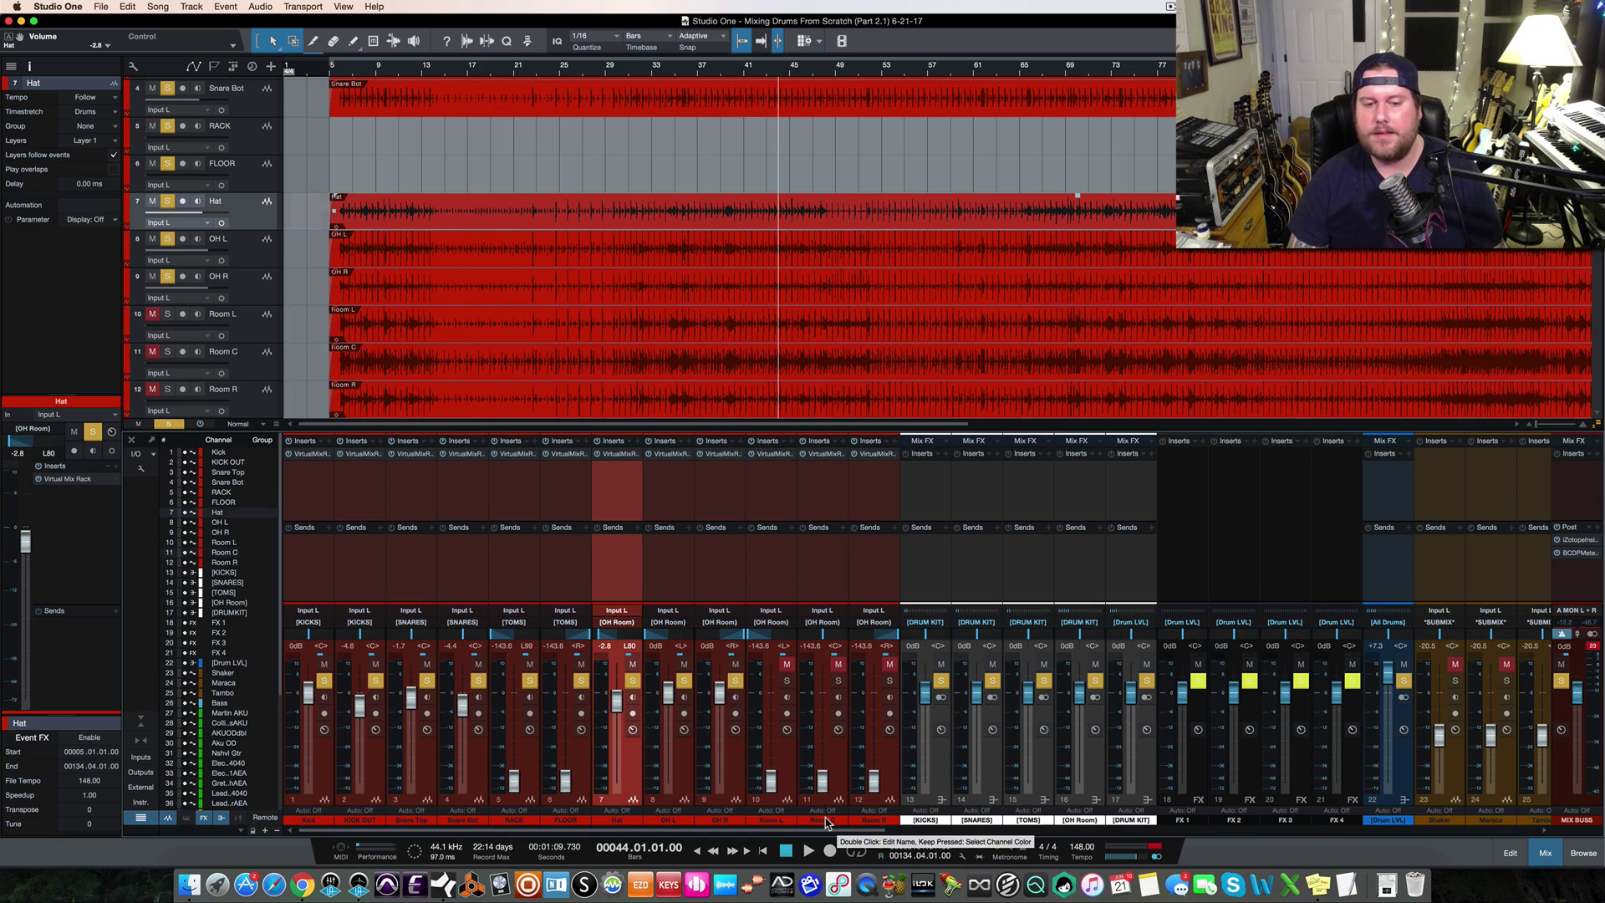
# Rename the Room C channel as Fat Mic and move it ahead of Room L
pyautogui.click(823, 820)
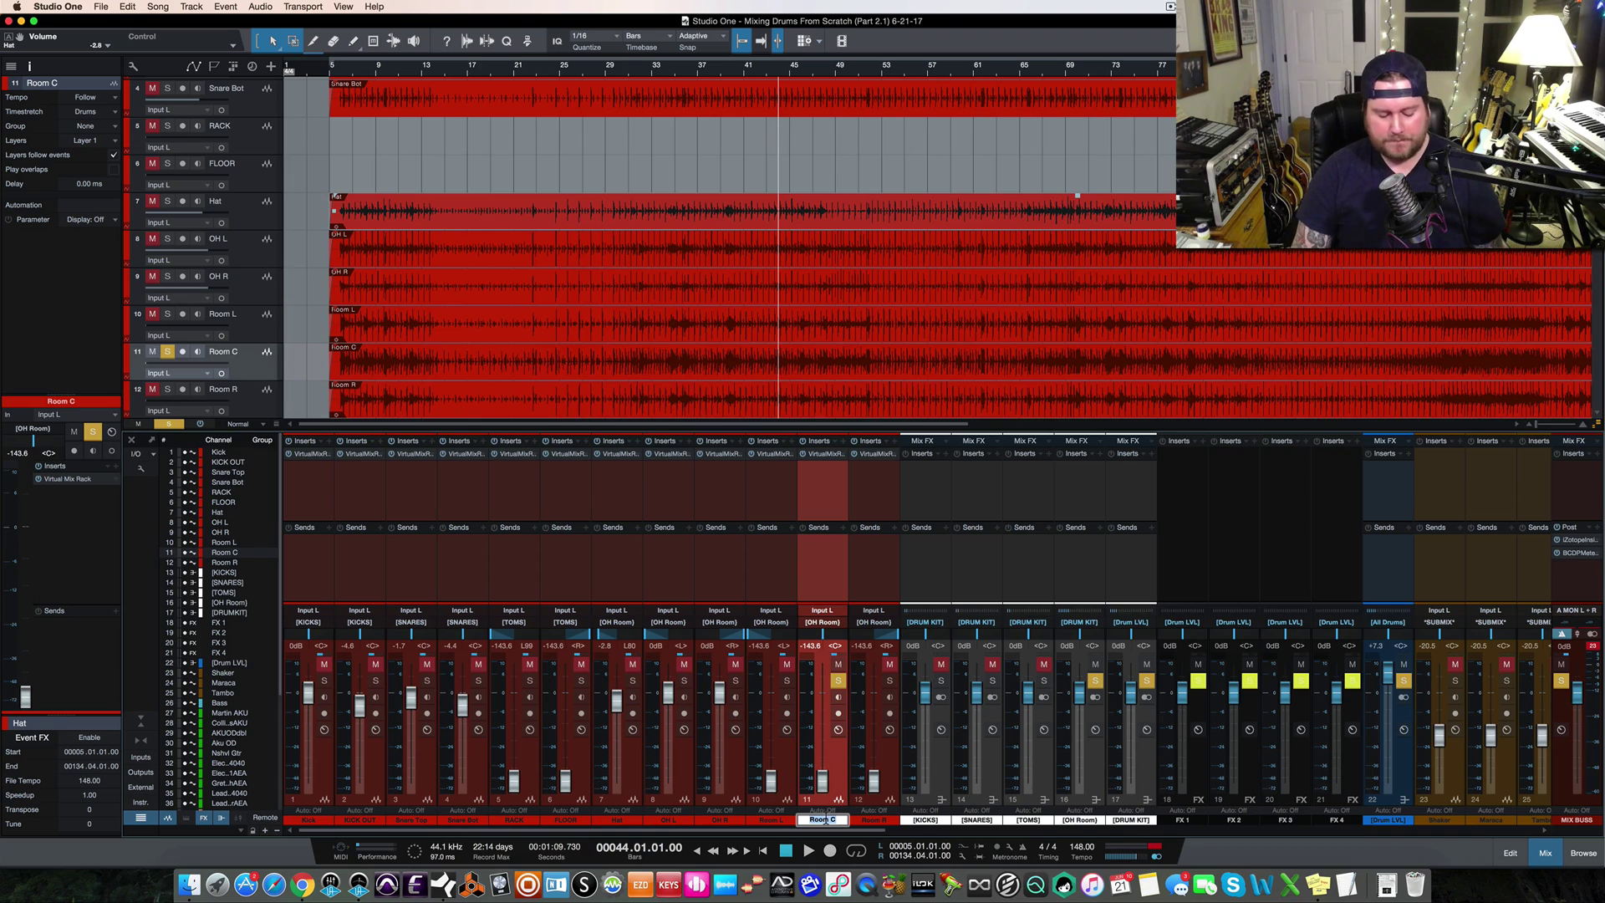
pyautogui.write('Fa')
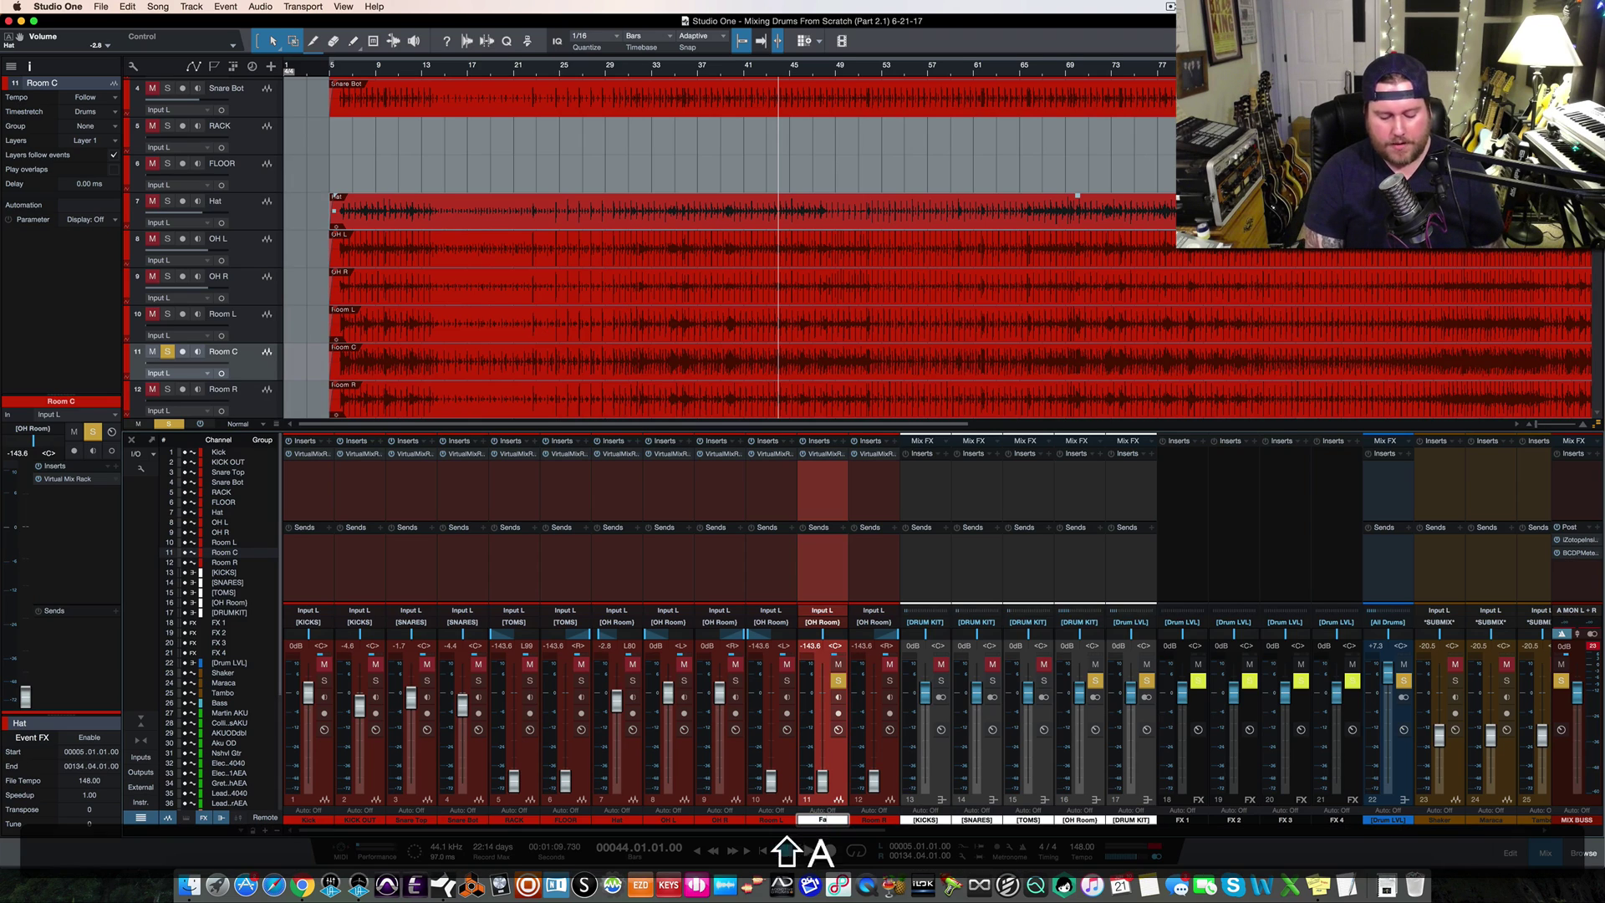
pyautogui.write('t Mic')
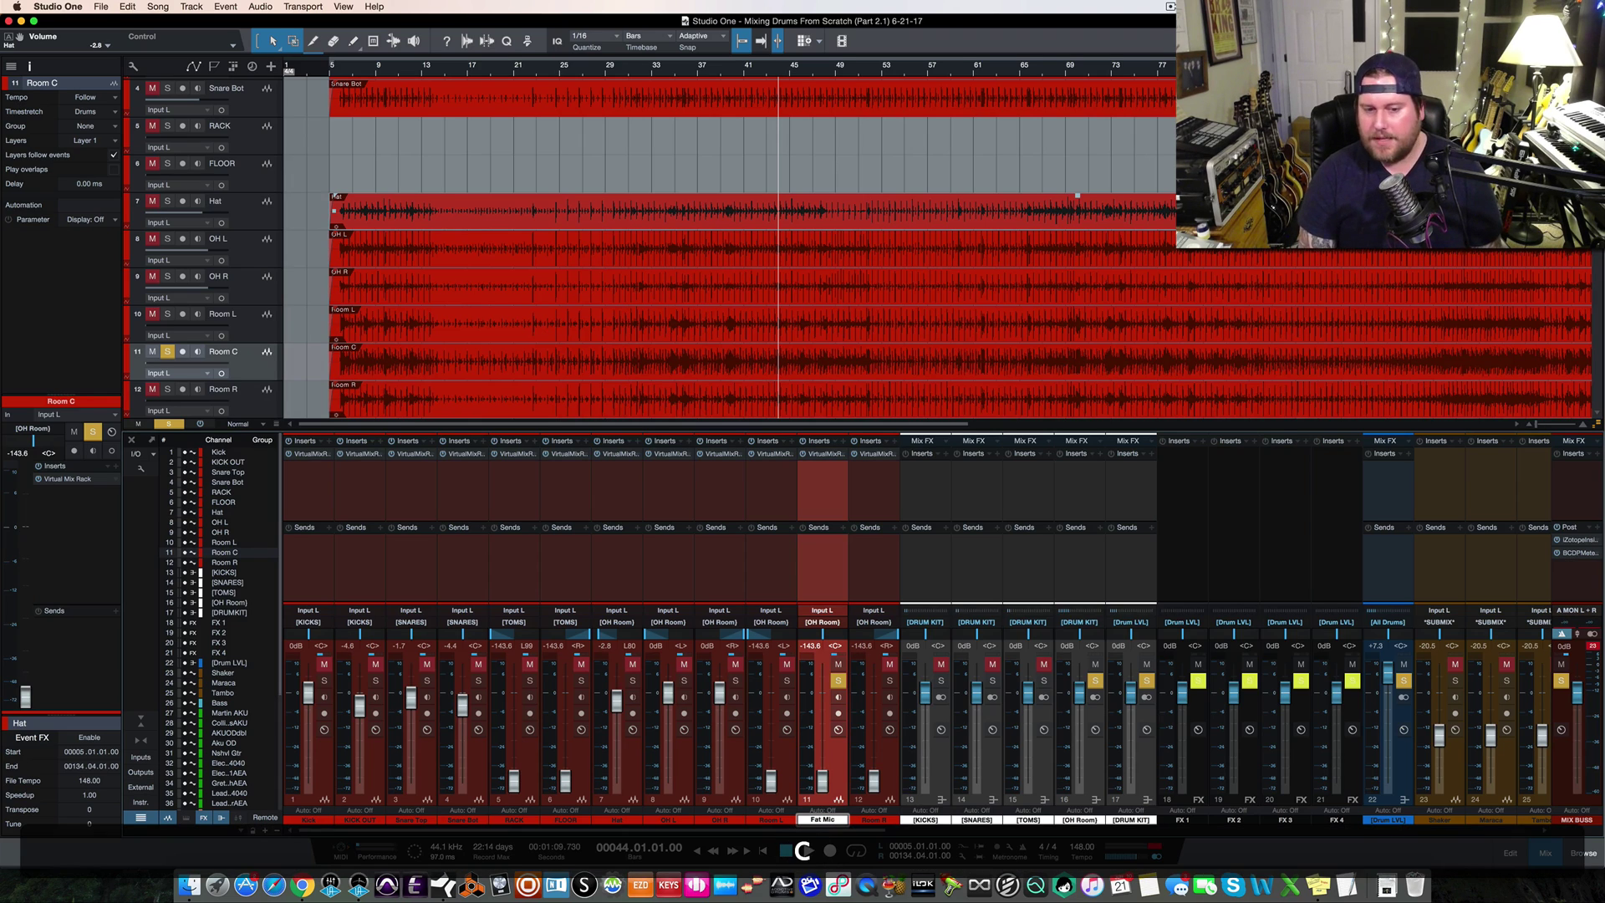
pyautogui.press('Return')
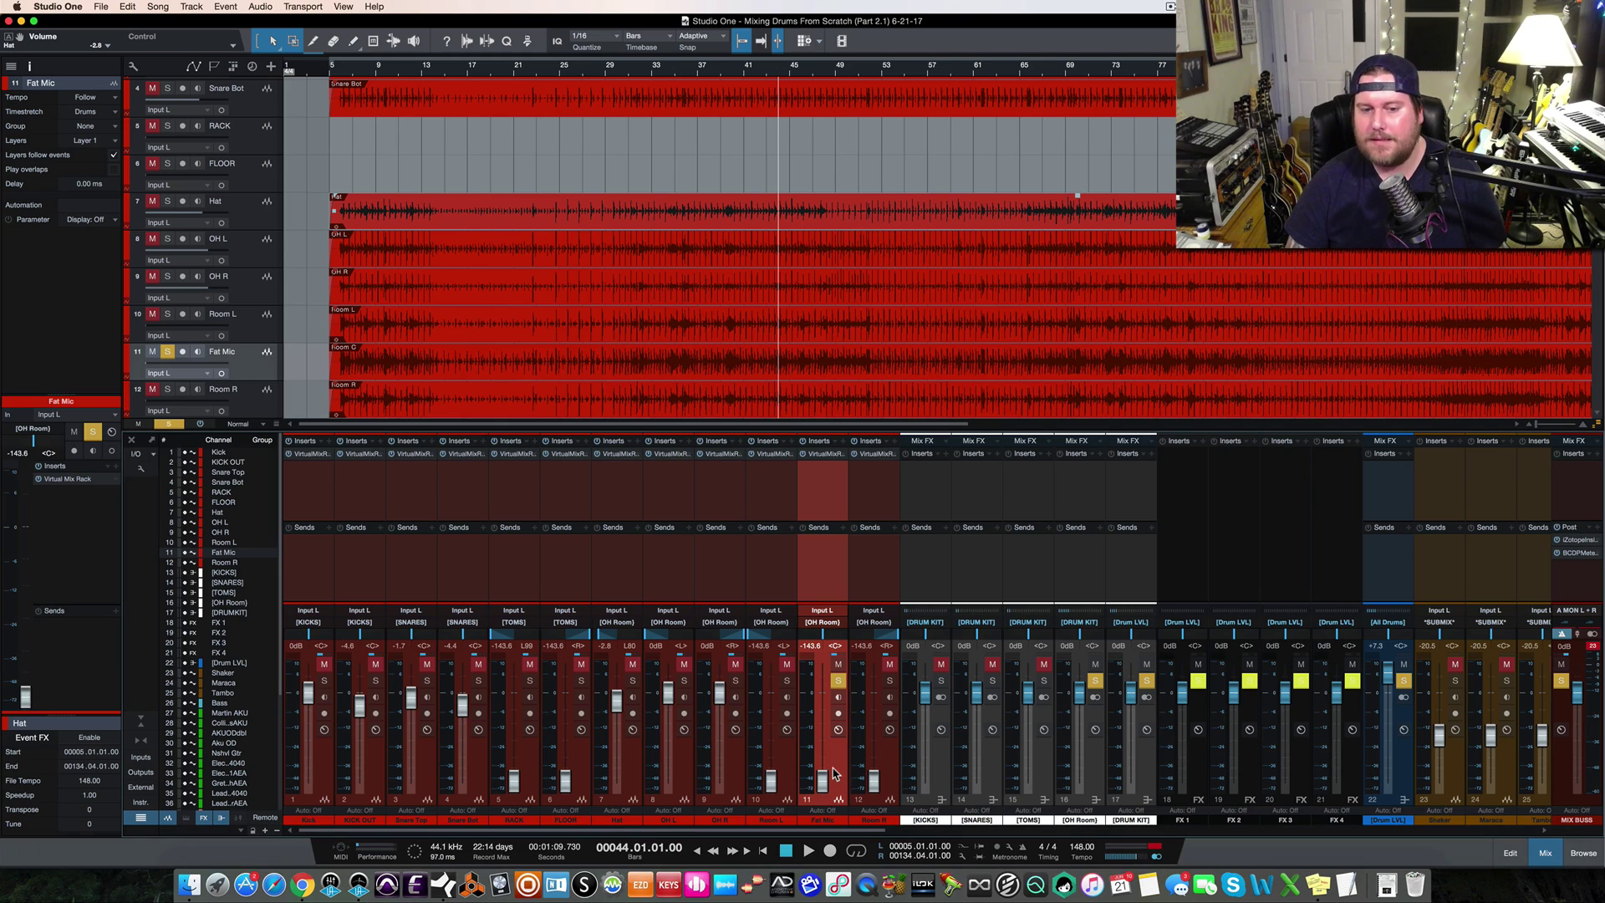
pyautogui.moveTo(834, 773); pyautogui.dragTo(759, 771)
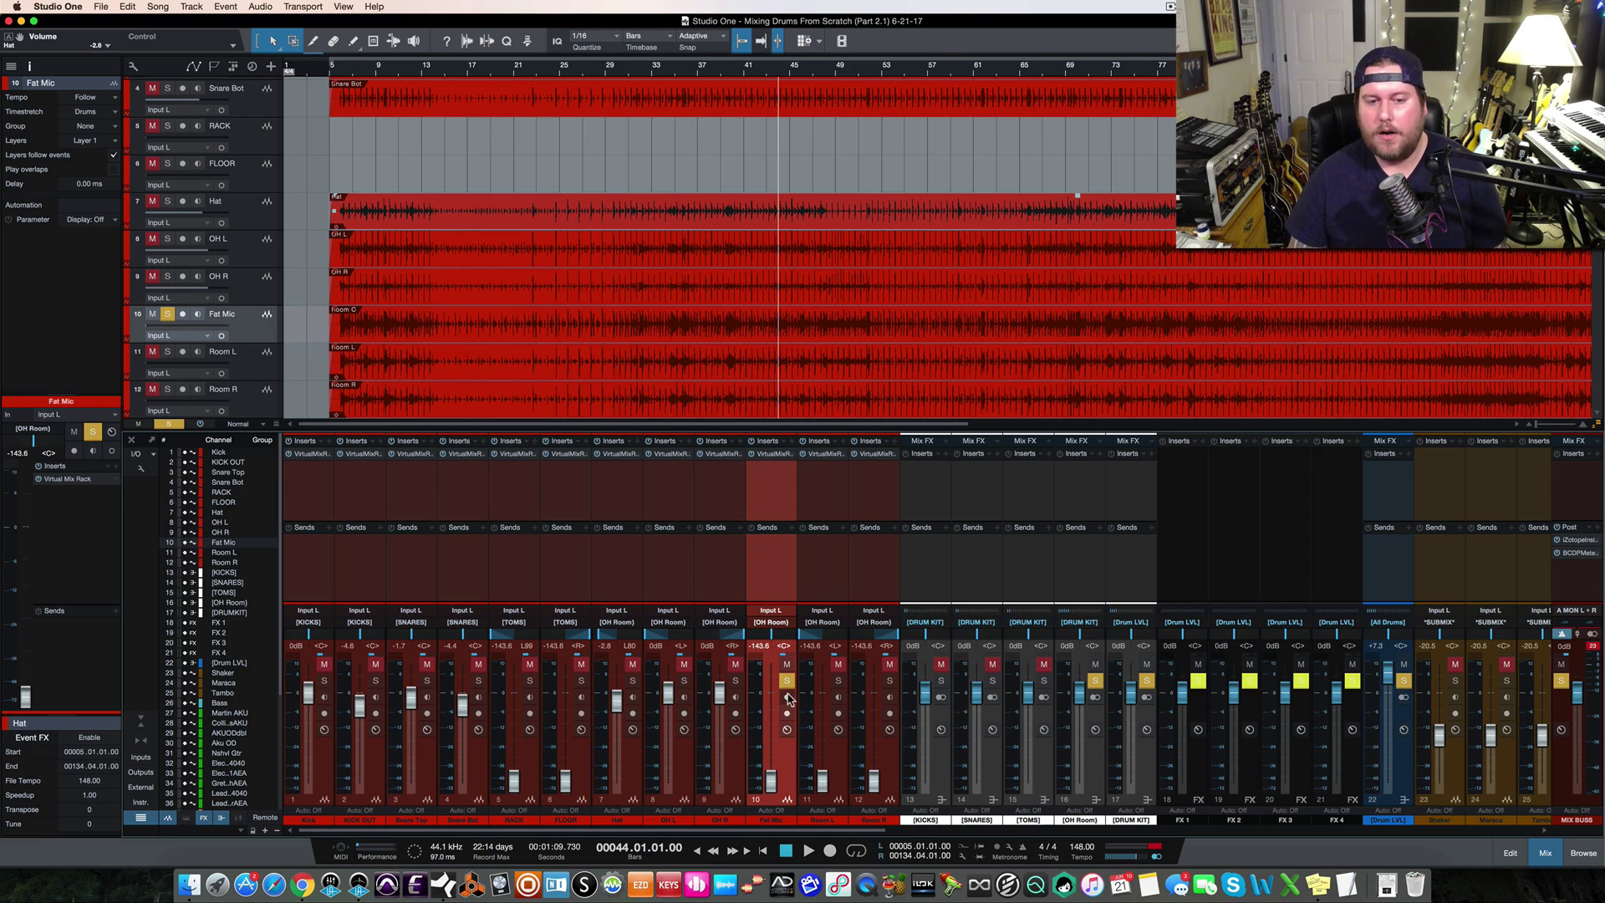
# Solo Kick through OH R alongside Fat Mic, and bring the Fat Mic fader up from silence to about -5.1 dB during playback
pyautogui.moveTo(772, 780); pyautogui.dragTo(774, 790)
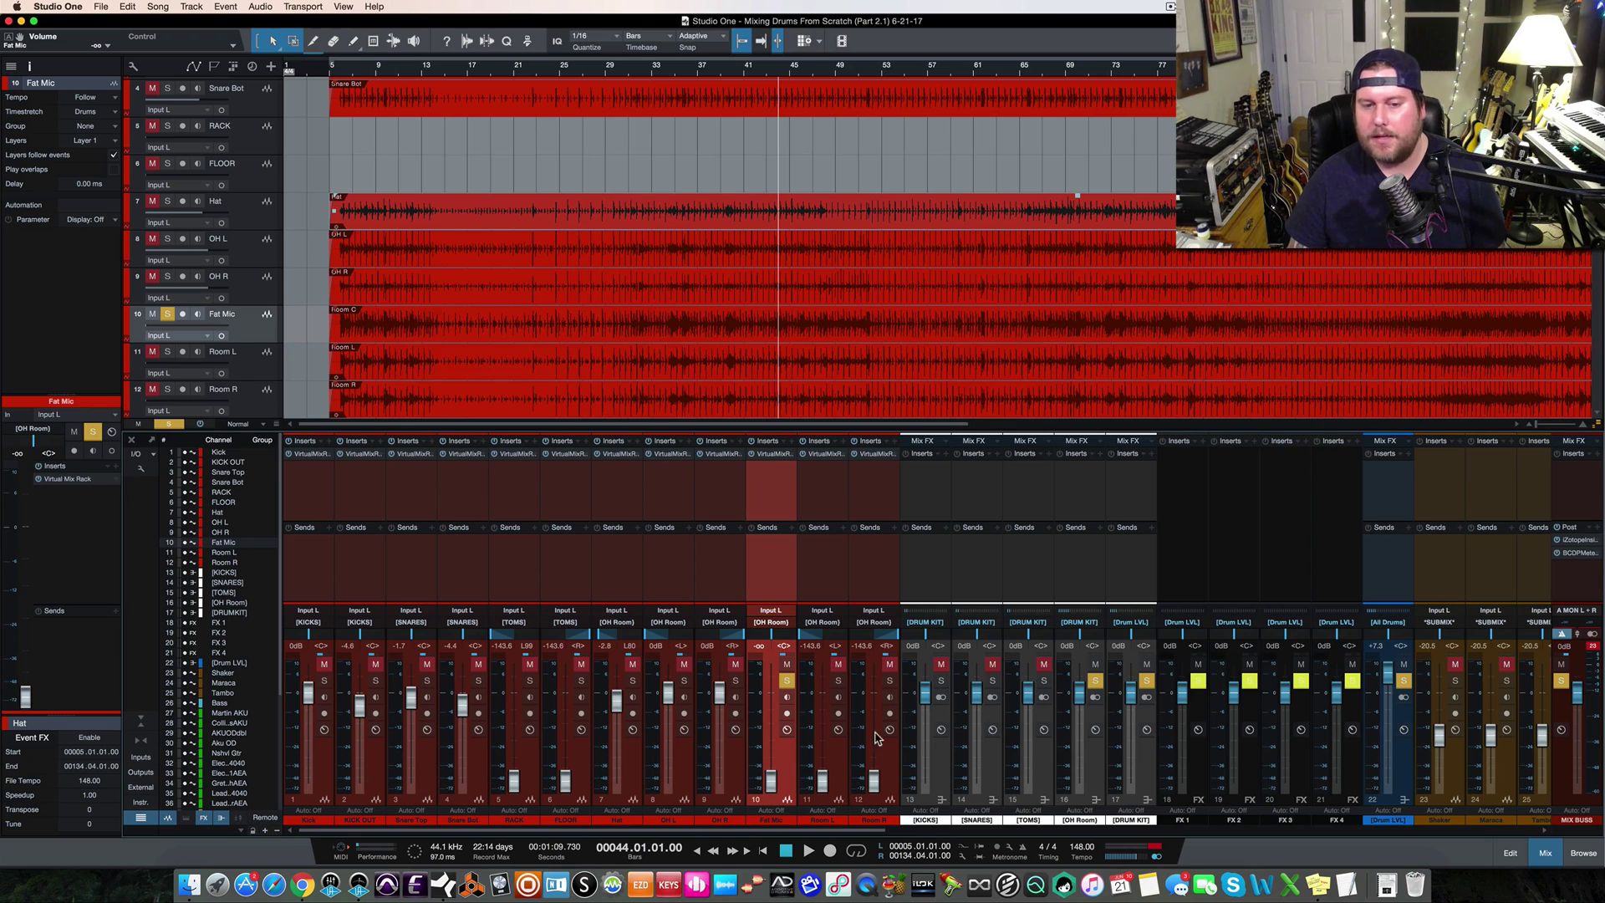
pyautogui.moveTo(323, 680); pyautogui.dragTo(736, 681)
pyautogui.press('space')
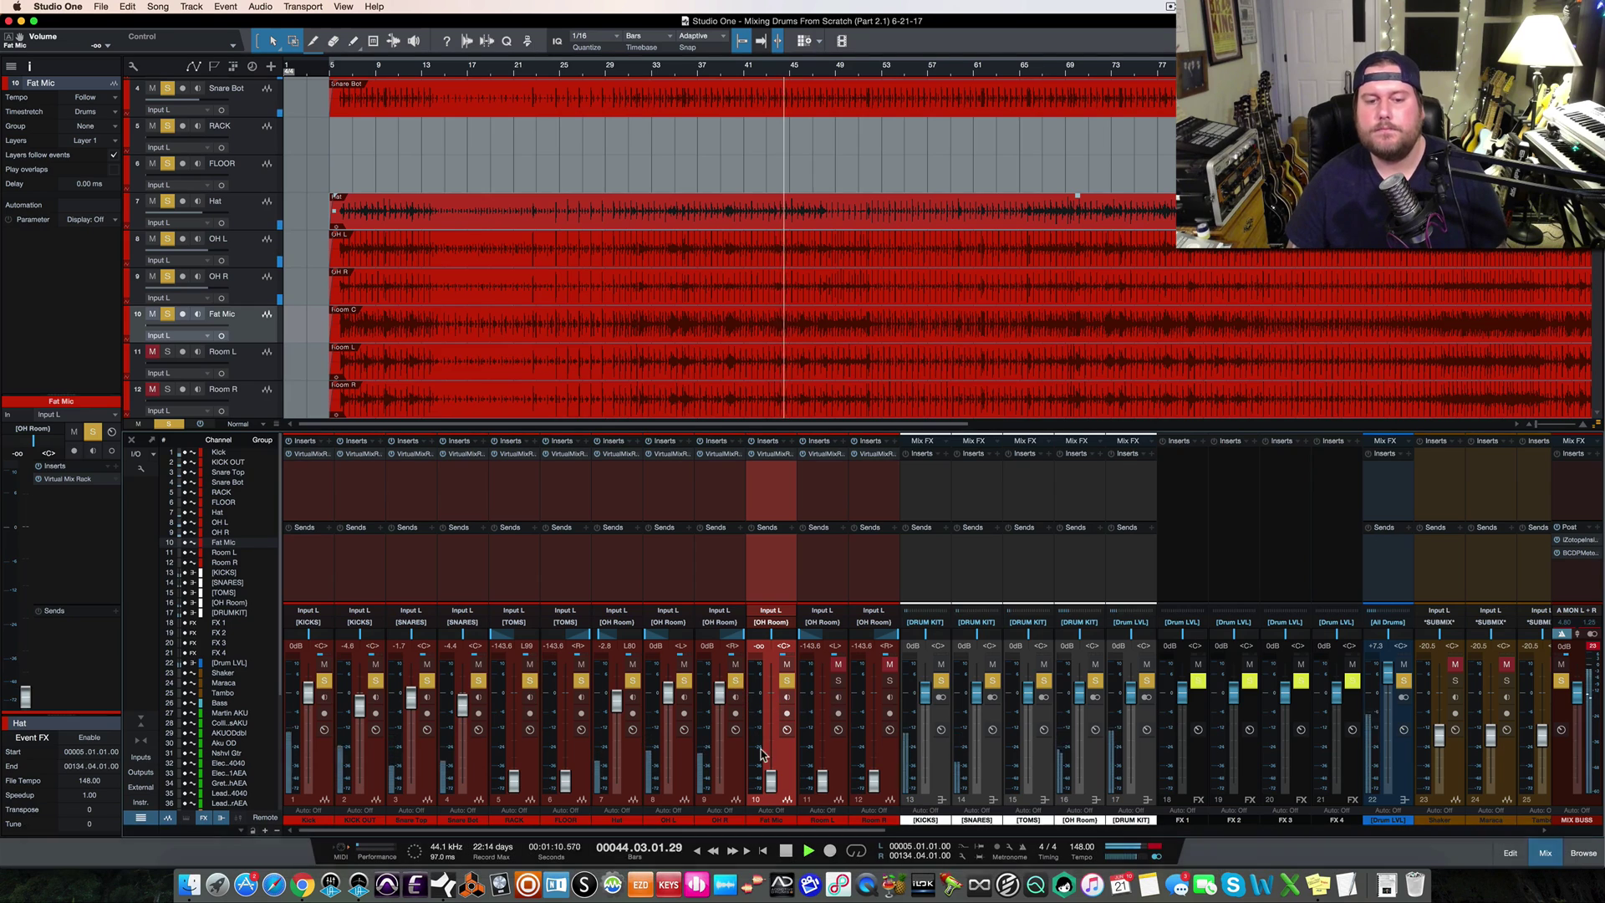
pyautogui.moveTo(772, 783); pyautogui.dragTo(774, 707)
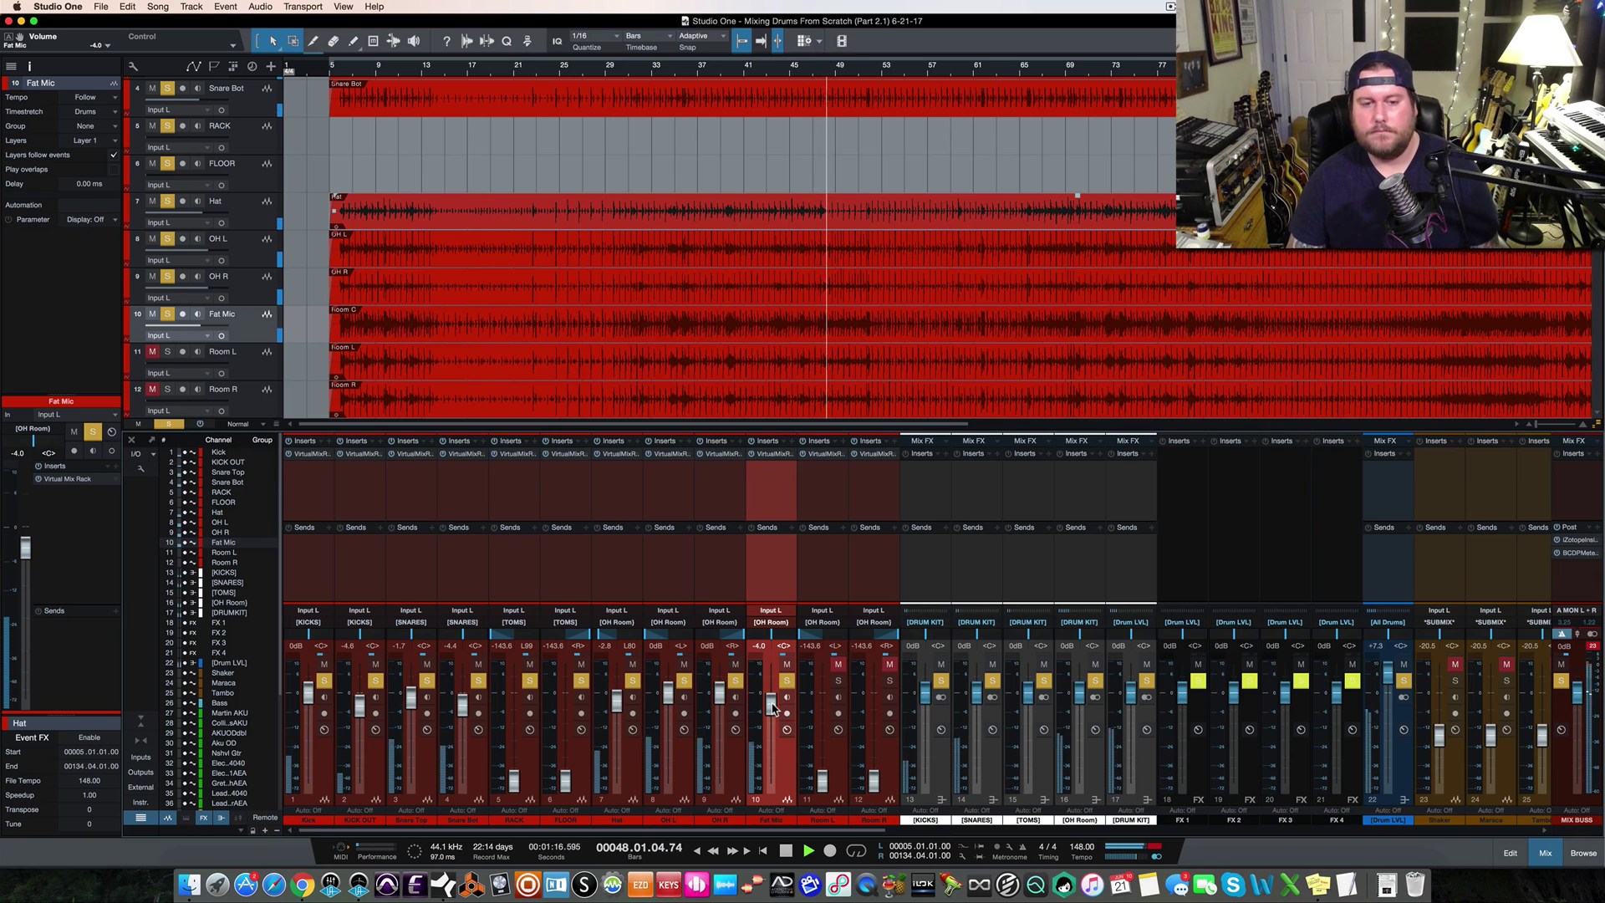
pyautogui.moveTo(773, 707)
pyautogui.mouseDown()
pyautogui.moveTo(772, 683)
pyautogui.moveTo(770, 709)
pyautogui.mouseUp()
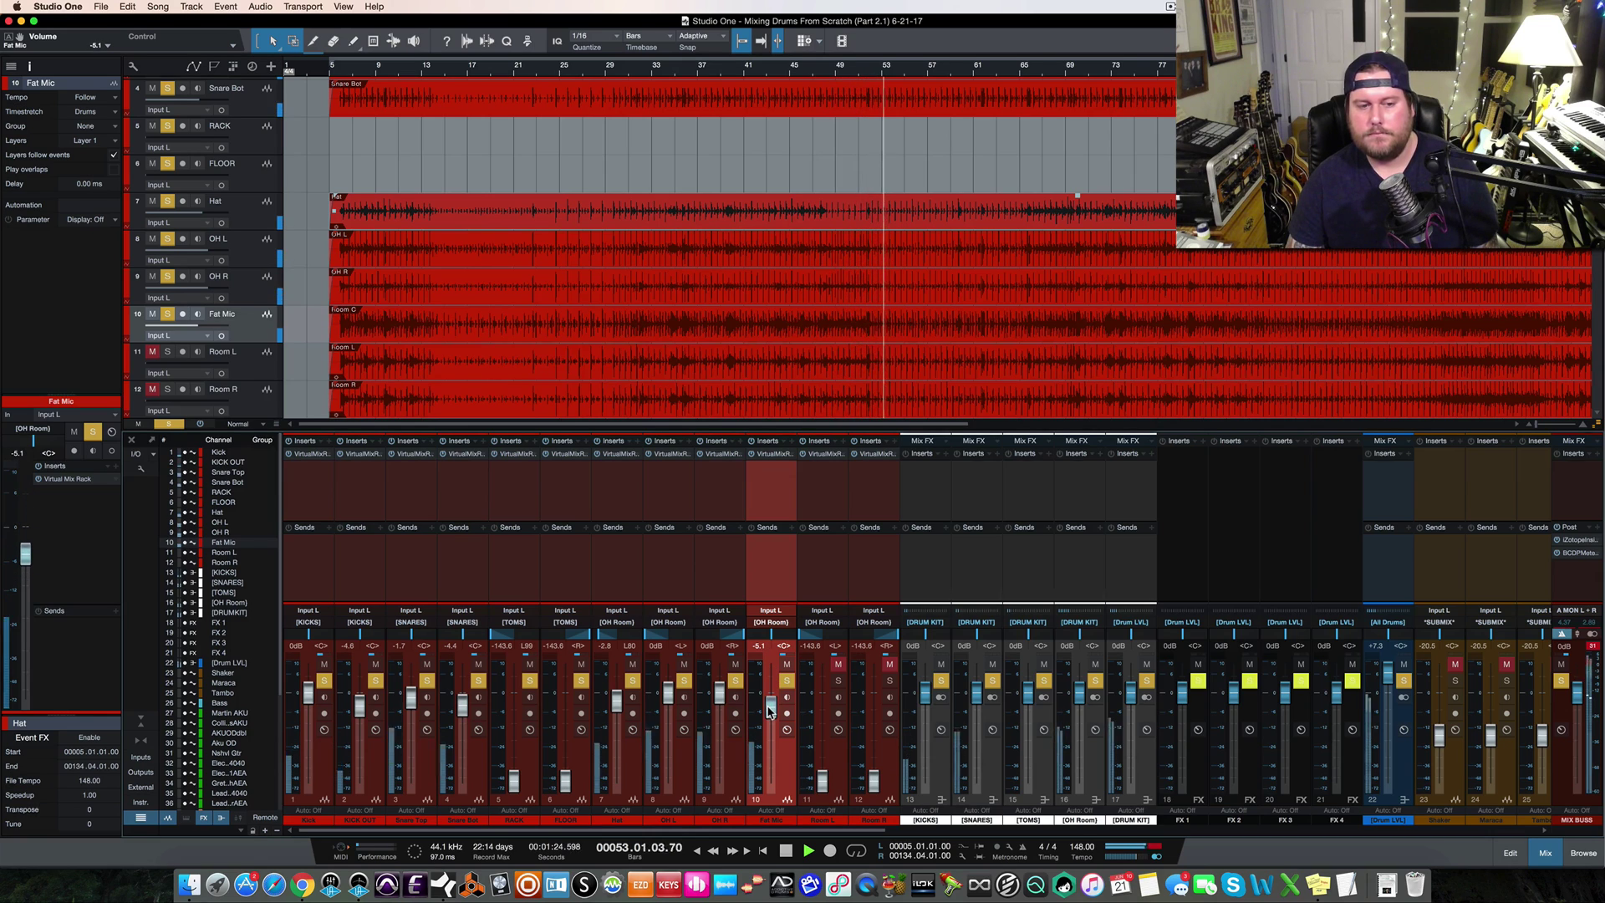
# Solo Room L and Room R with the rest of the kit and raise Room L to about -7.1 dB during playback
pyautogui.click(838, 681)
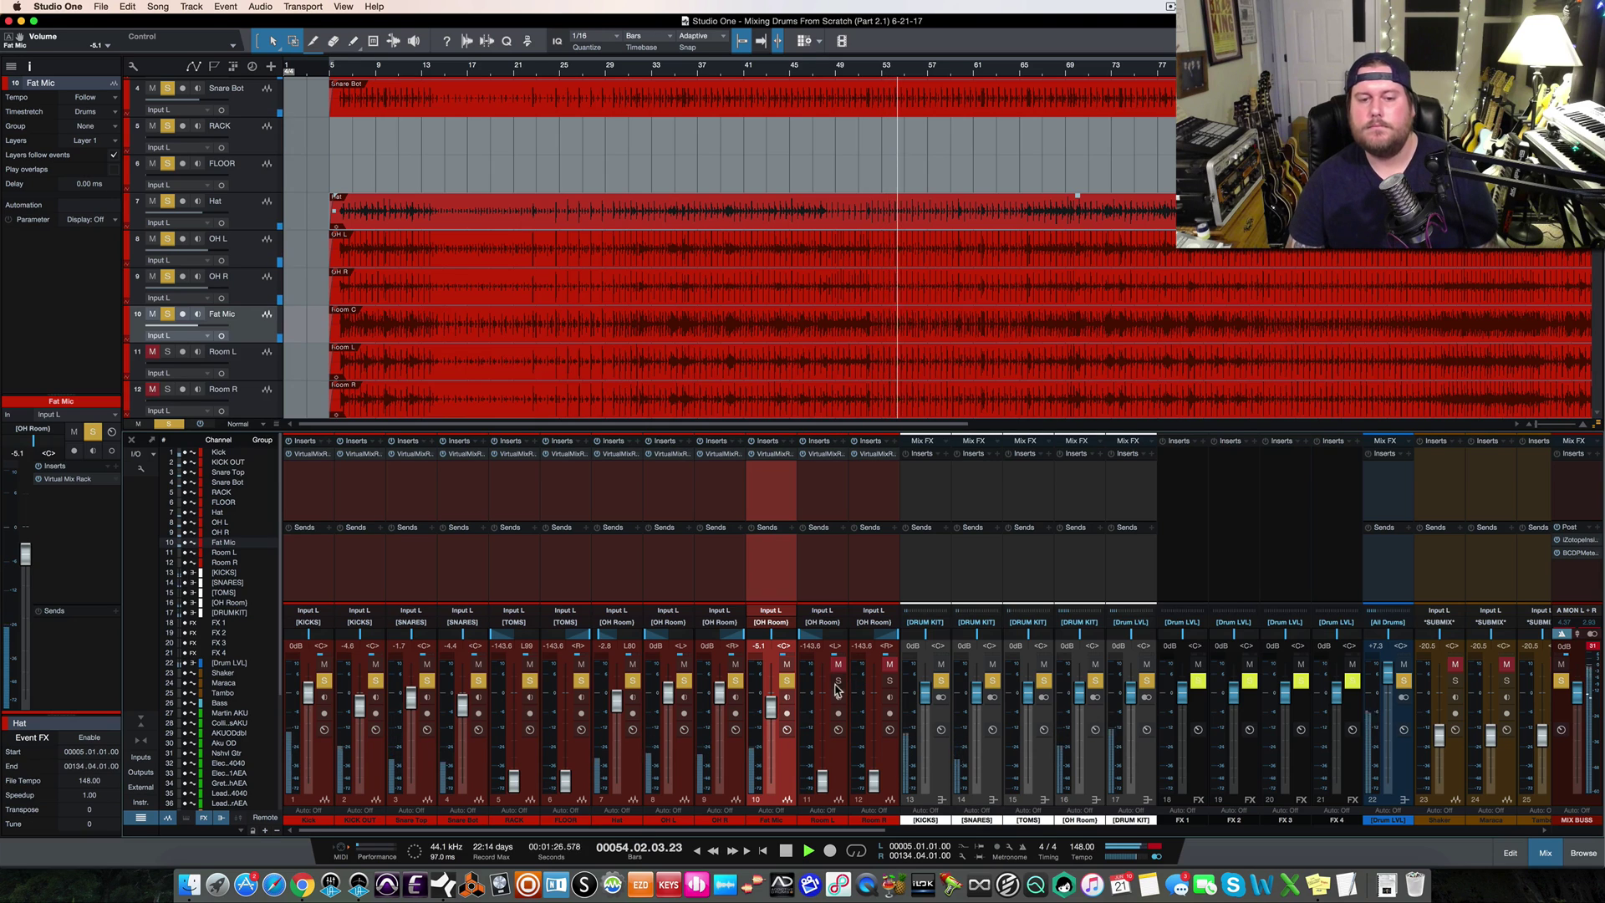
pyautogui.click(837, 664)
pyautogui.click(889, 680)
pyautogui.click(890, 663)
pyautogui.moveTo(823, 779); pyautogui.dragTo(825, 715)
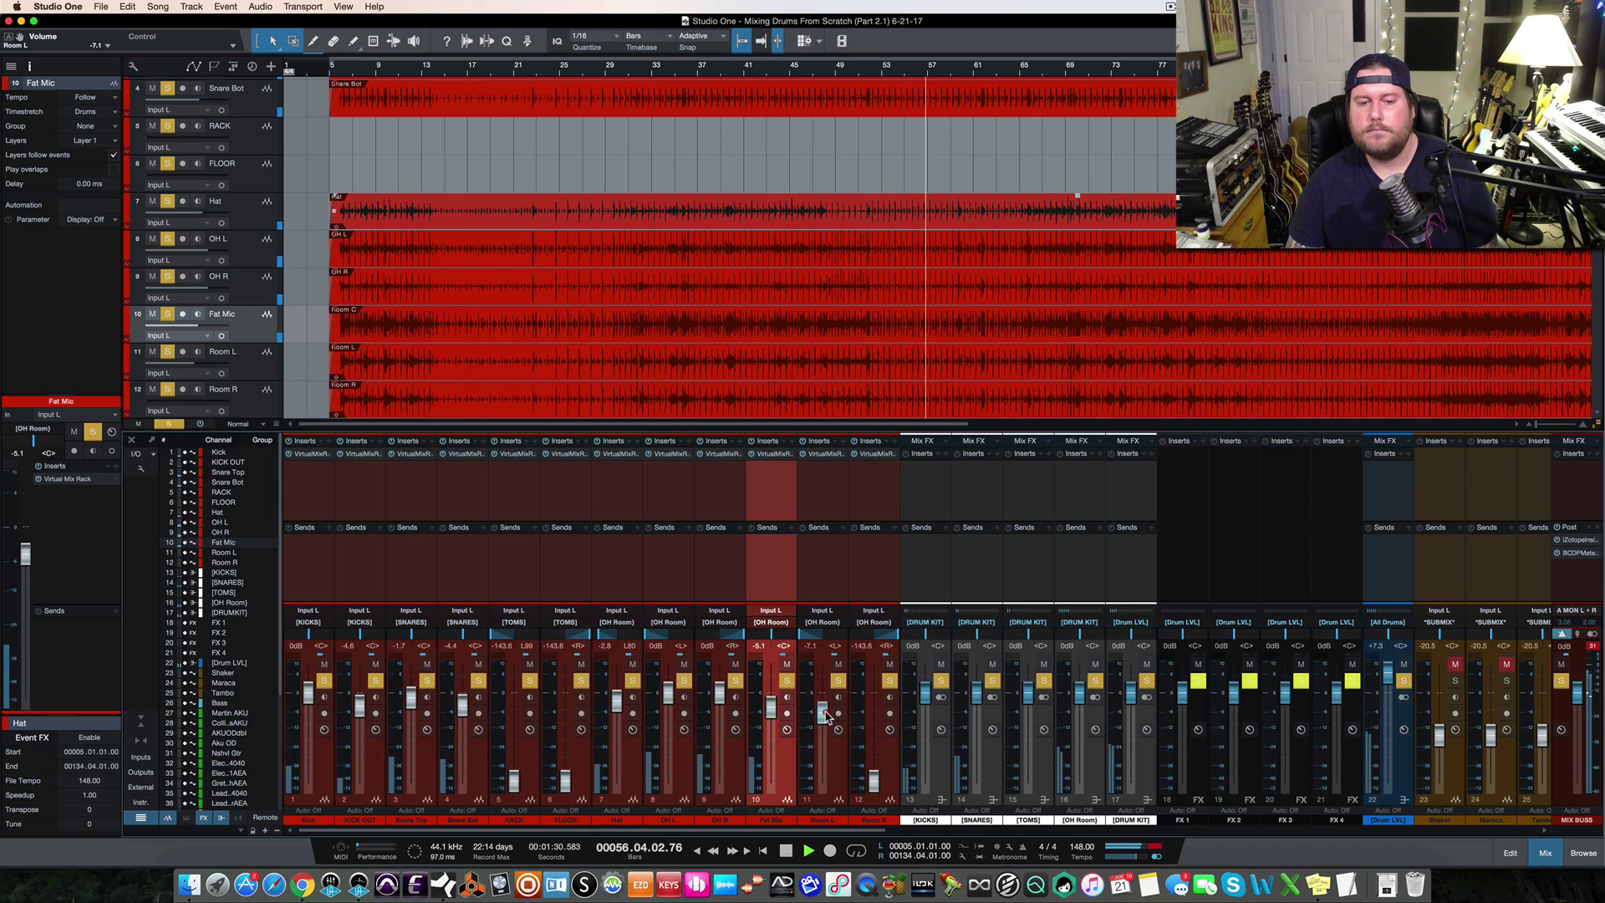
pyautogui.press('space')
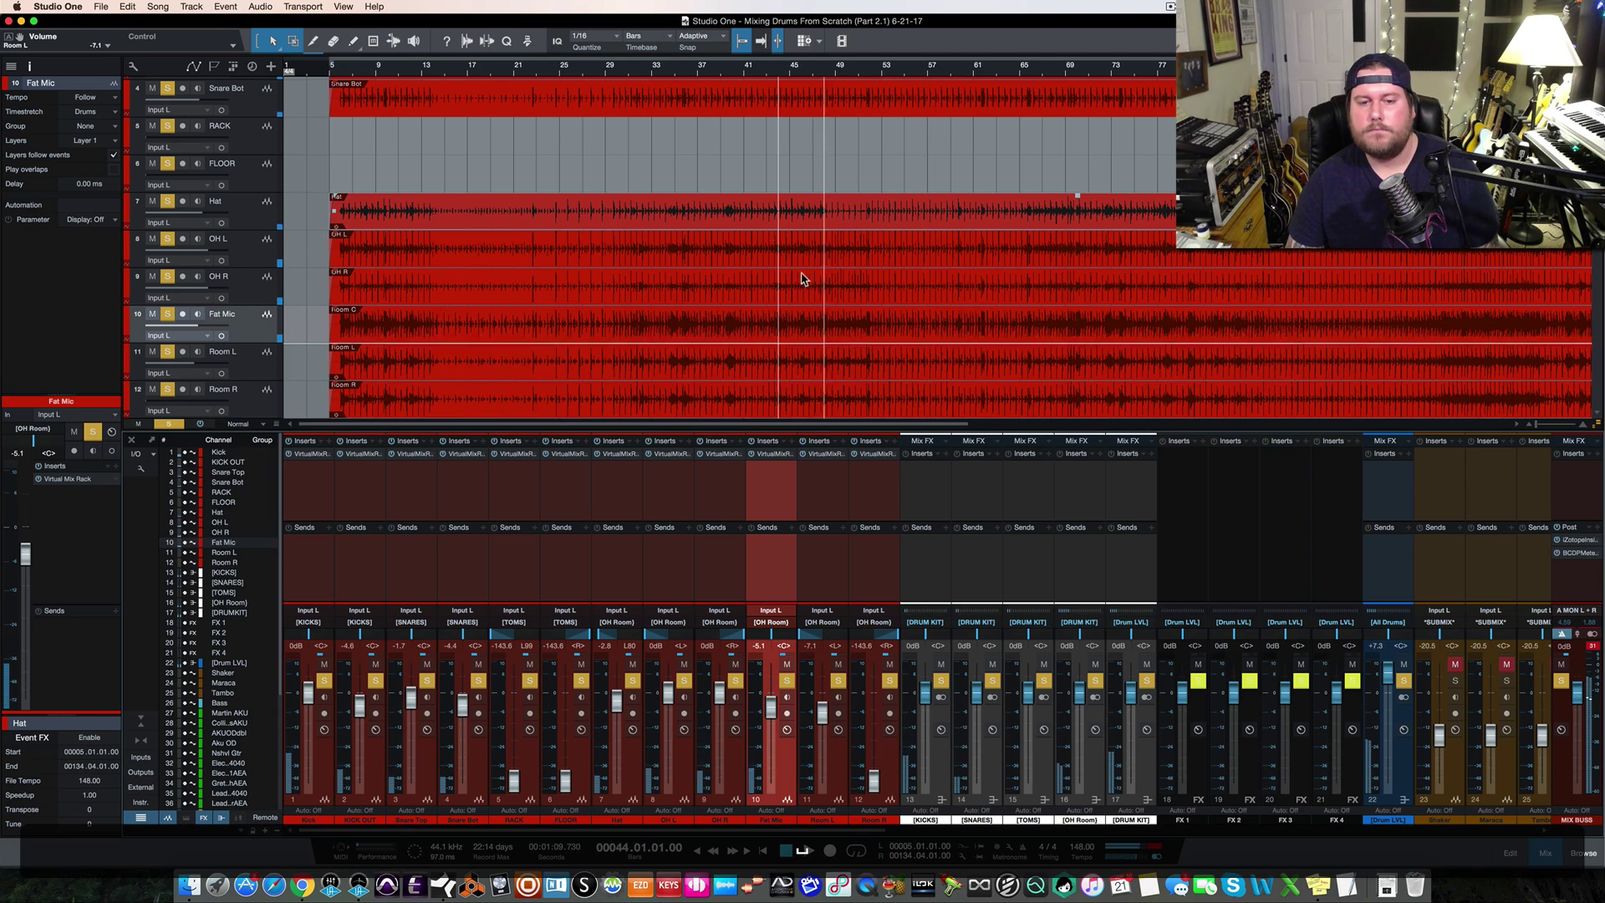
# Audition only Room L and Room R, and set their faders to about -10.5 dB and -8.2 dB
pyautogui.scroll(-5, 775, 238)
pyautogui.scroll(5, 776, 238)
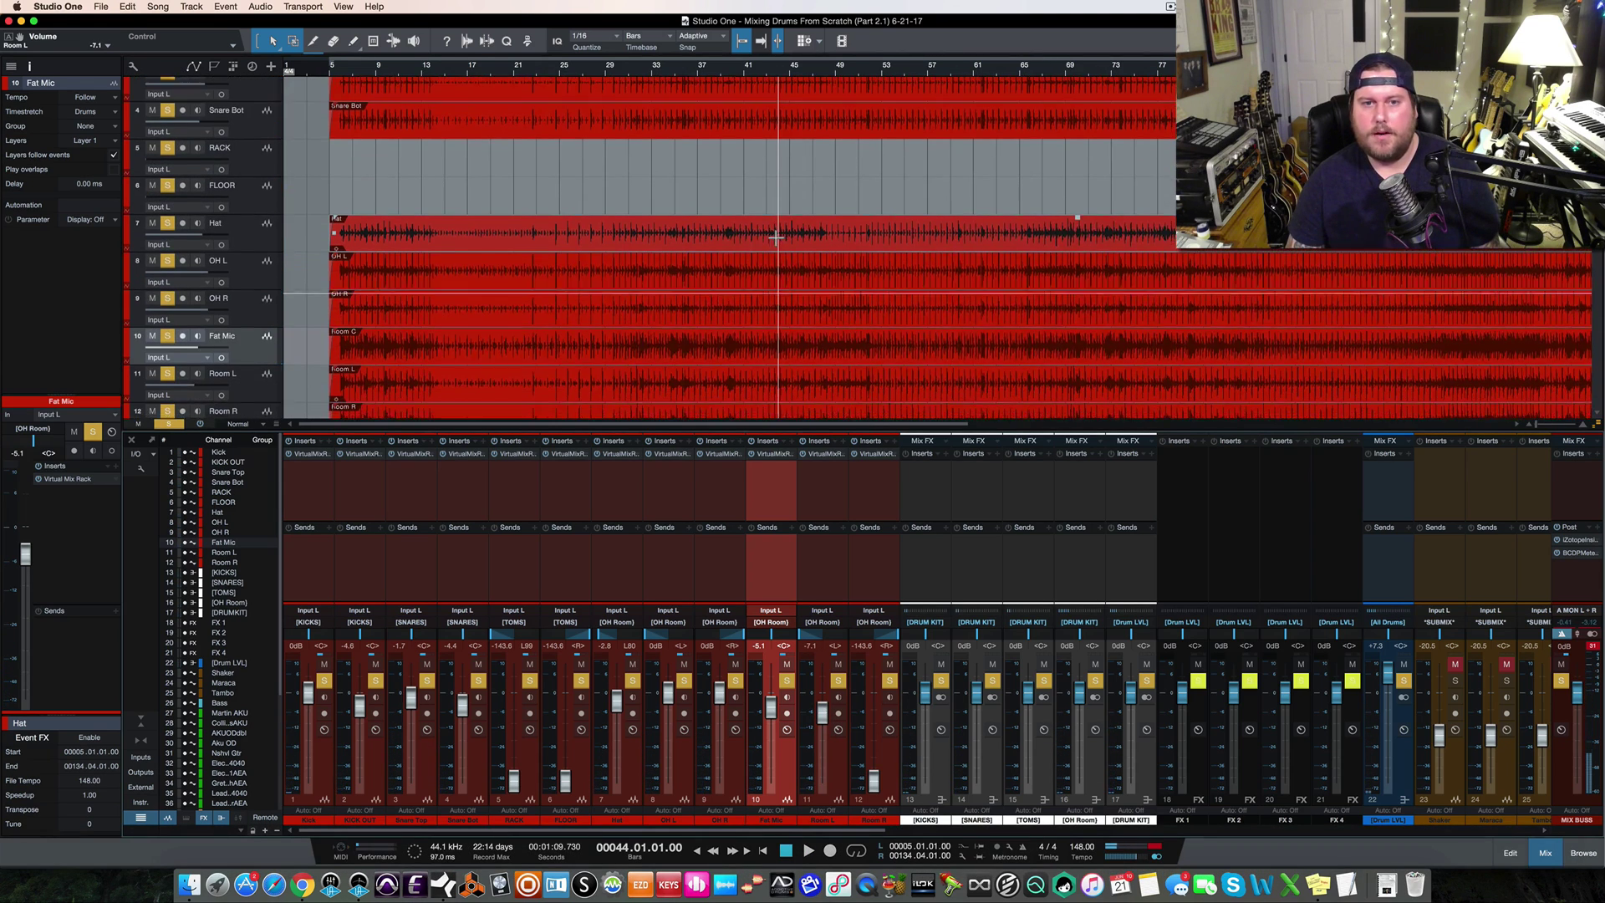
pyautogui.scroll(-2, 776, 238)
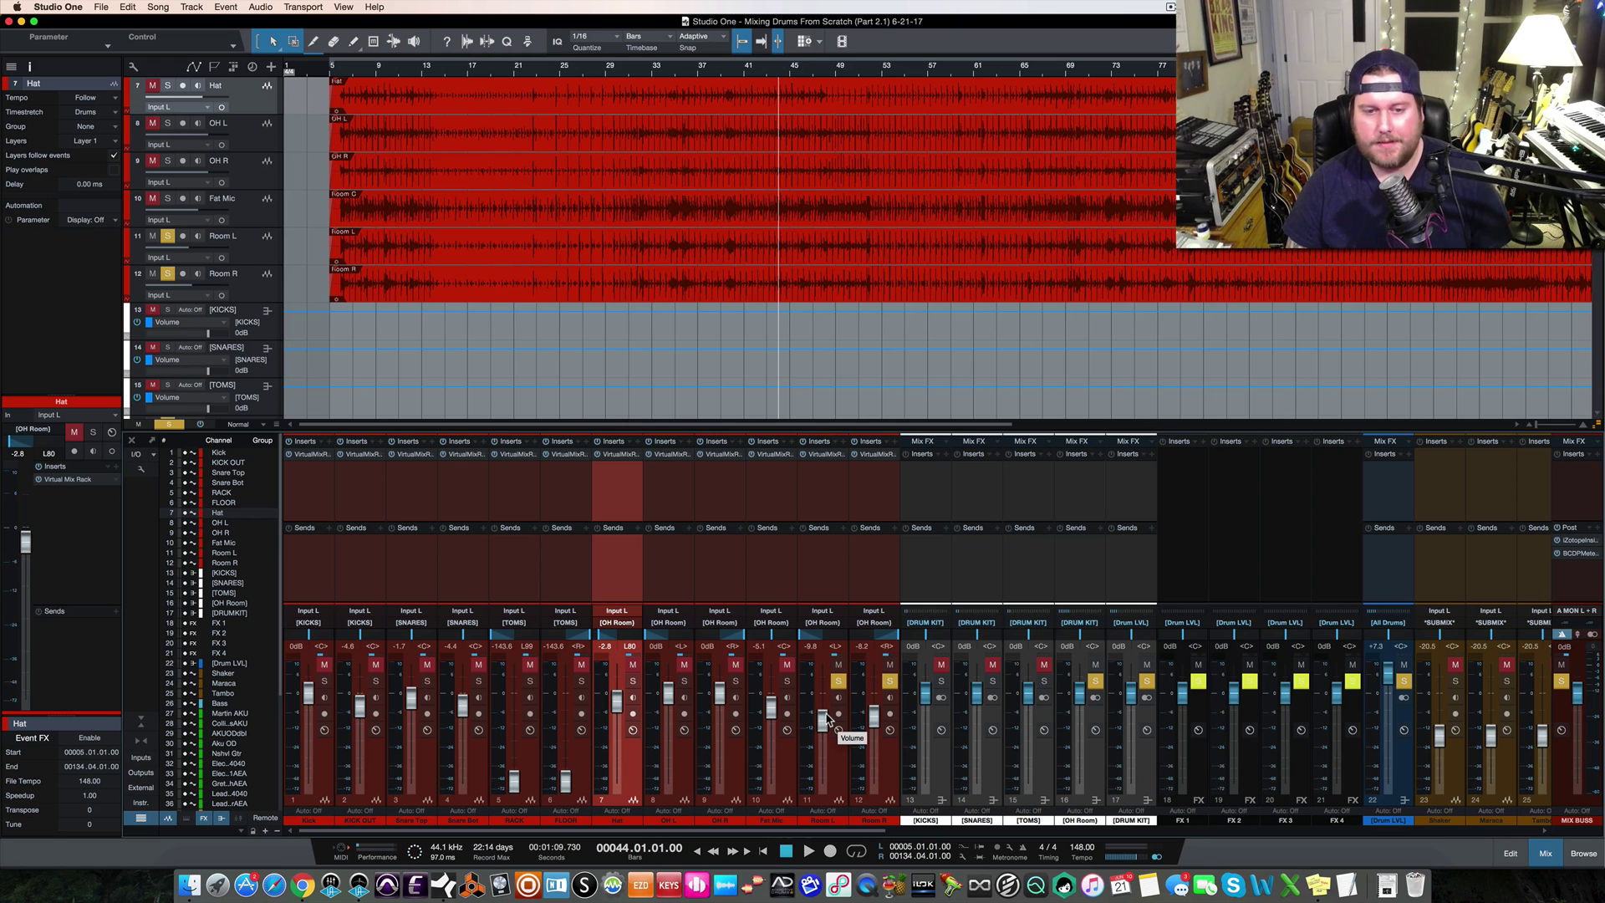
pyautogui.press('space')
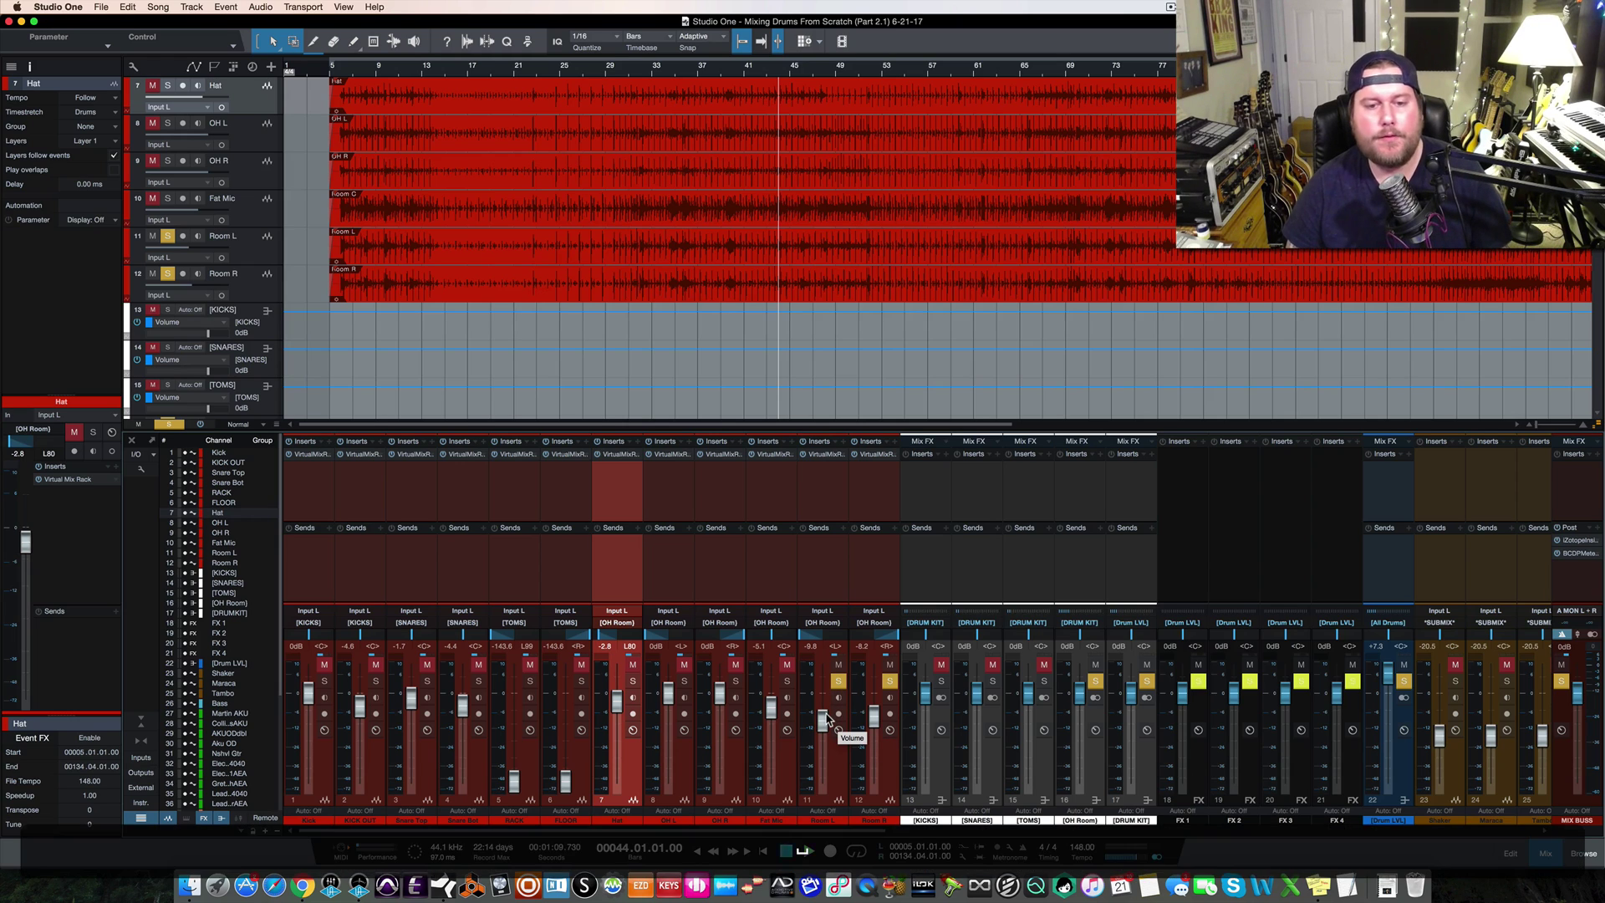
pyautogui.moveTo(826, 717); pyautogui.dragTo(821, 723)
# Audition Kick through OH R without the room mics, and add Fat Mic, Room L and Room R back by soloing them
pyautogui.moveTo(324, 681); pyautogui.dragTo(735, 682)
pyautogui.moveTo(840, 681); pyautogui.dragTo(890, 682)
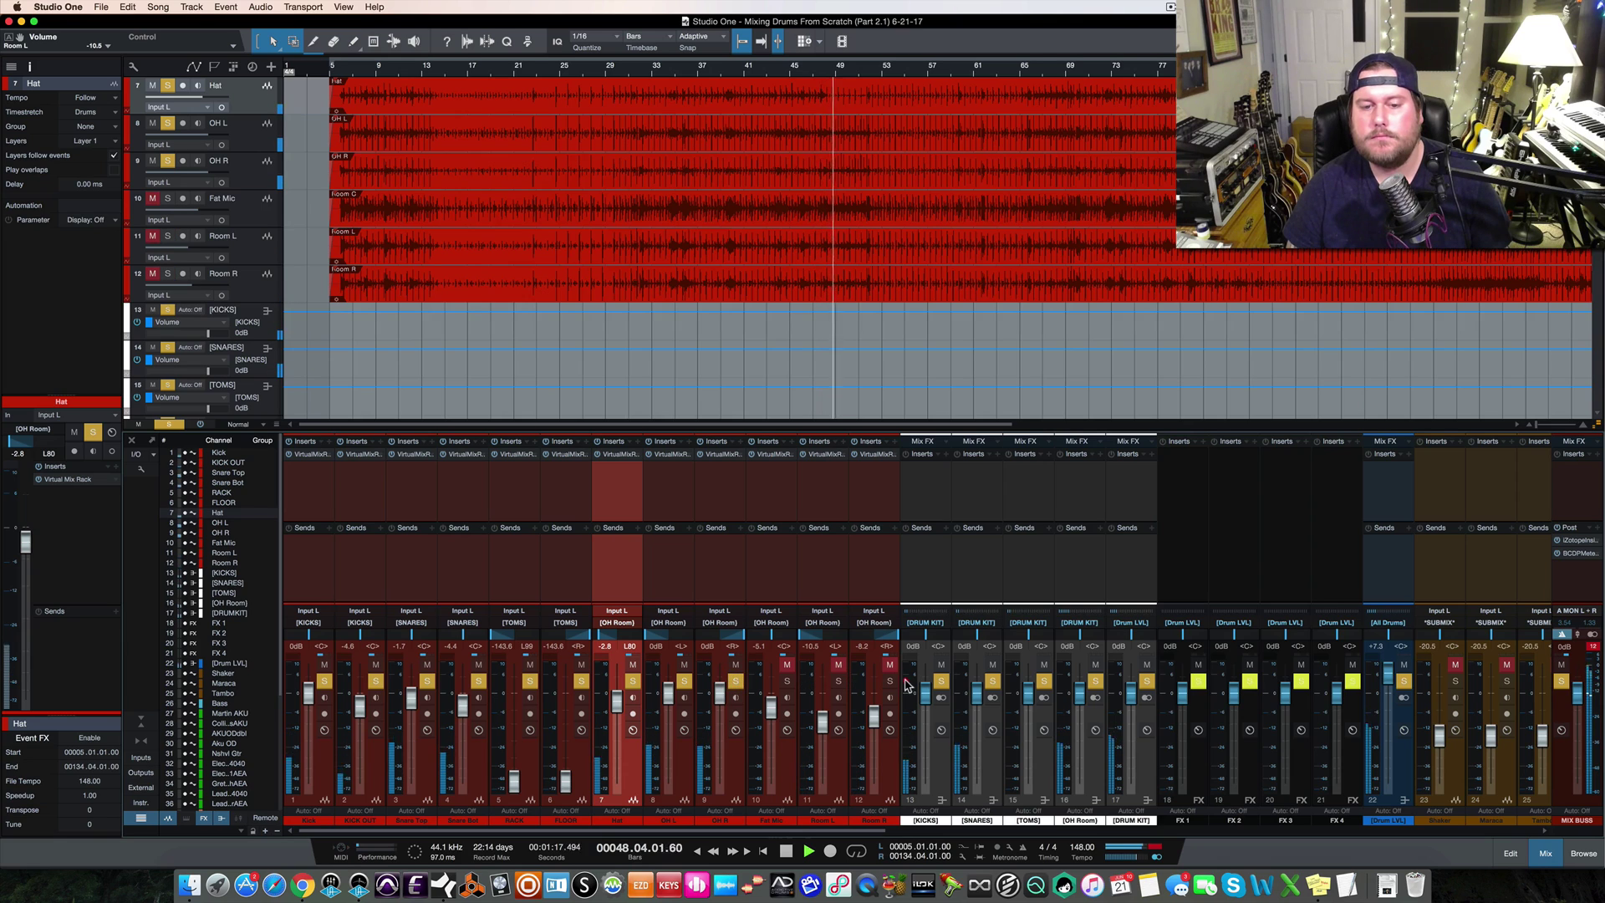
pyautogui.click(786, 681)
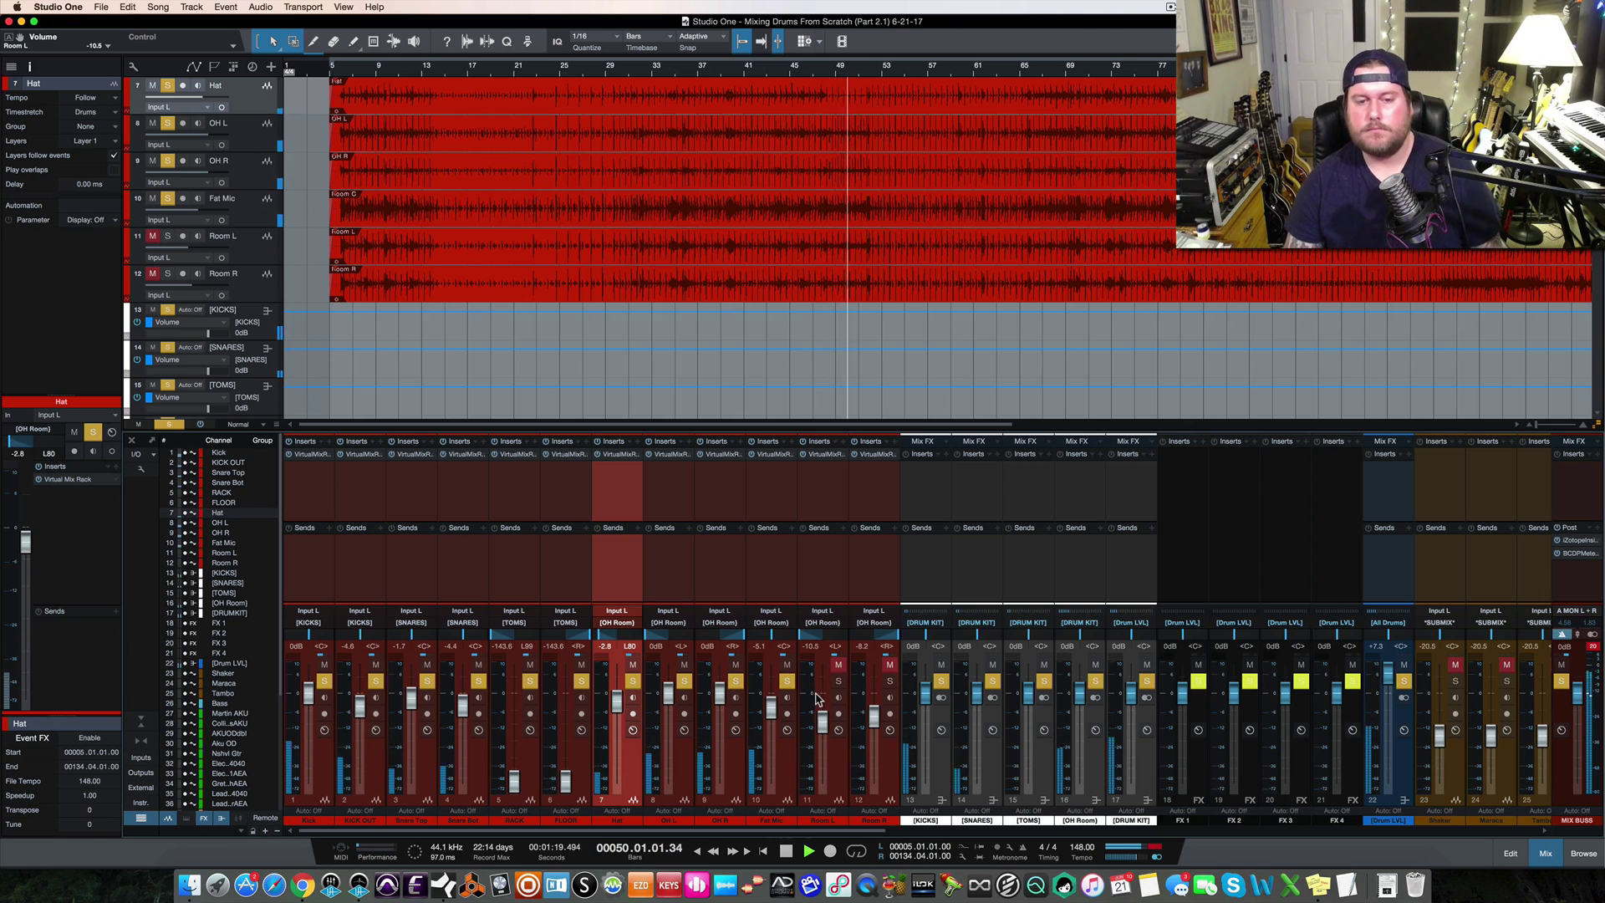
pyautogui.click(839, 681)
pyautogui.click(890, 681)
# Pull Room L and Room R down to silence and bring them back up to about -9.8 dB and -9.1 dB during playback
pyautogui.moveTo(823, 728); pyautogui.dragTo(823, 790)
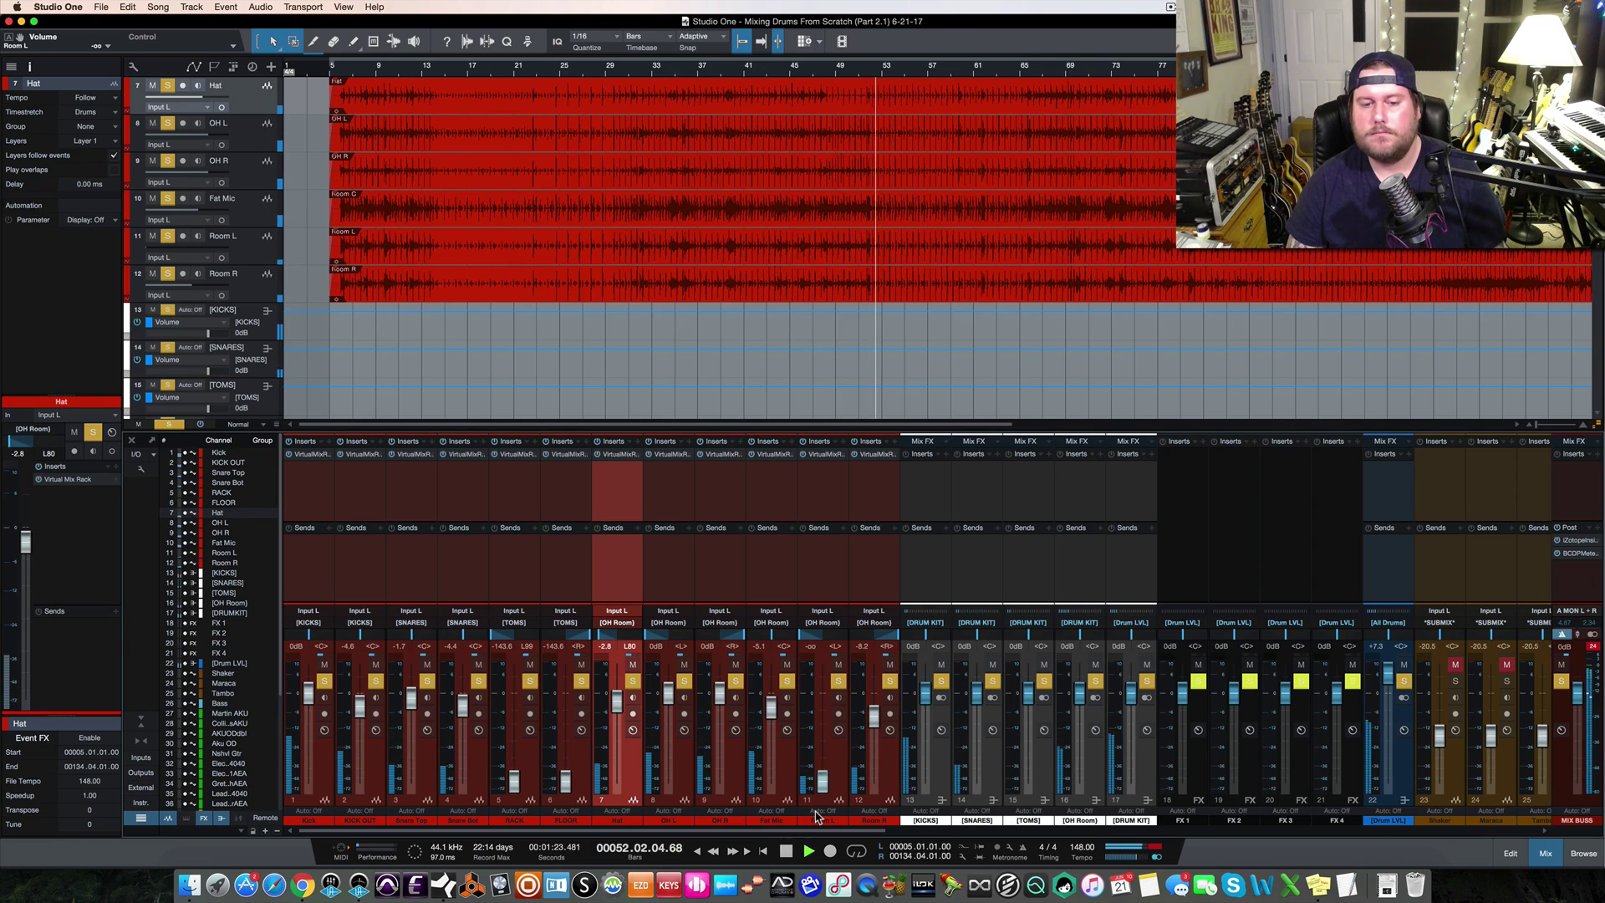
pyautogui.moveTo(874, 717); pyautogui.dragTo(876, 807)
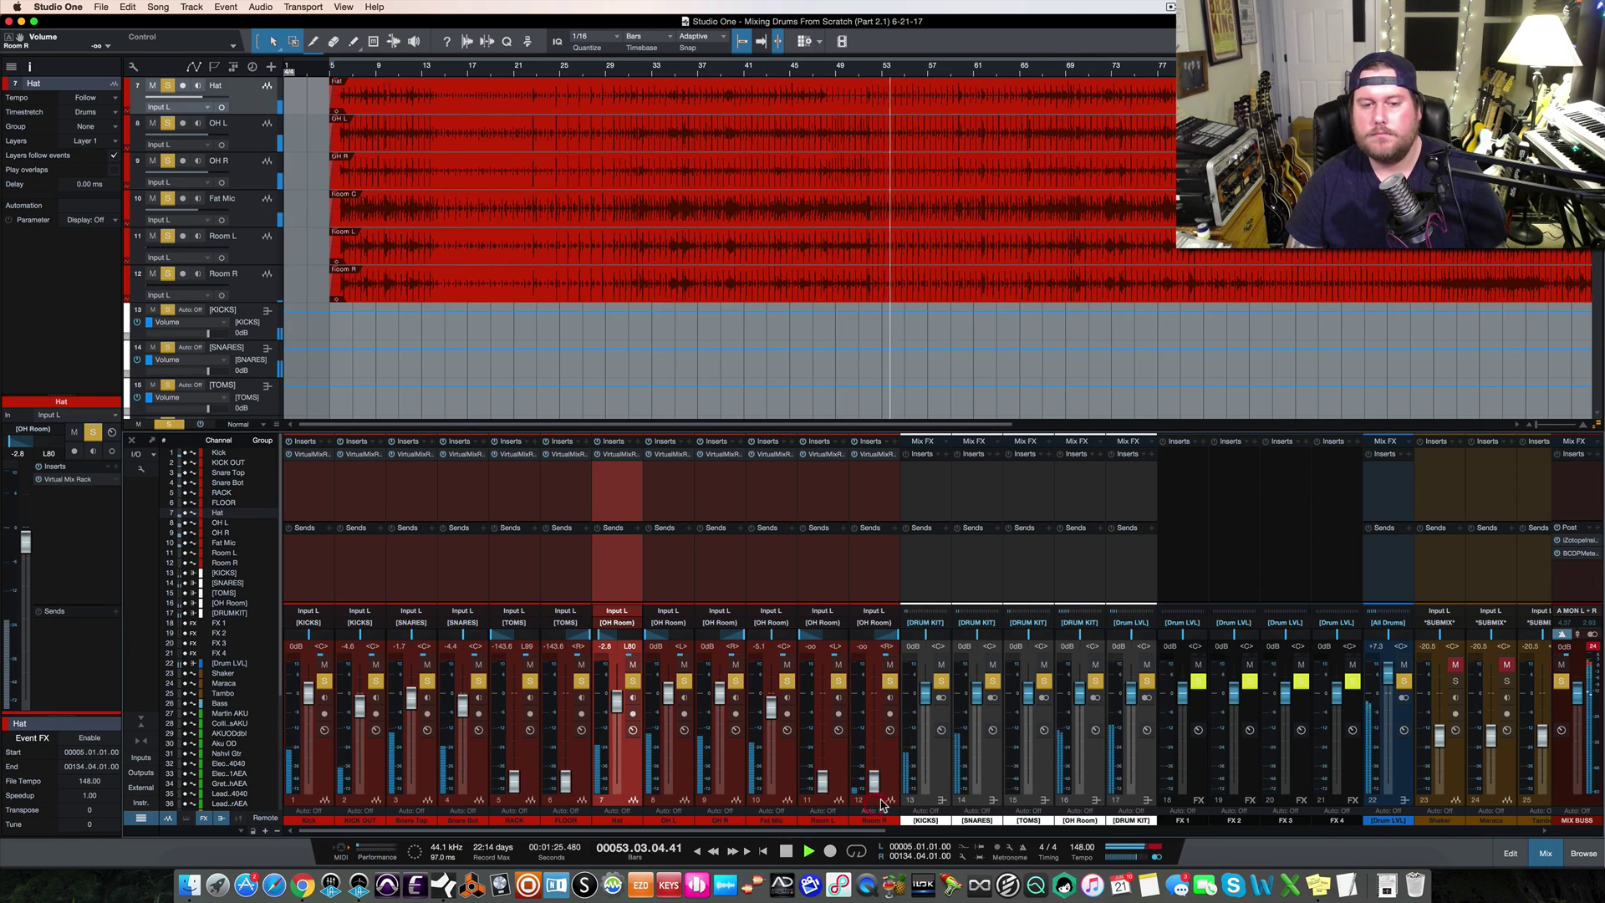
pyautogui.press('space')
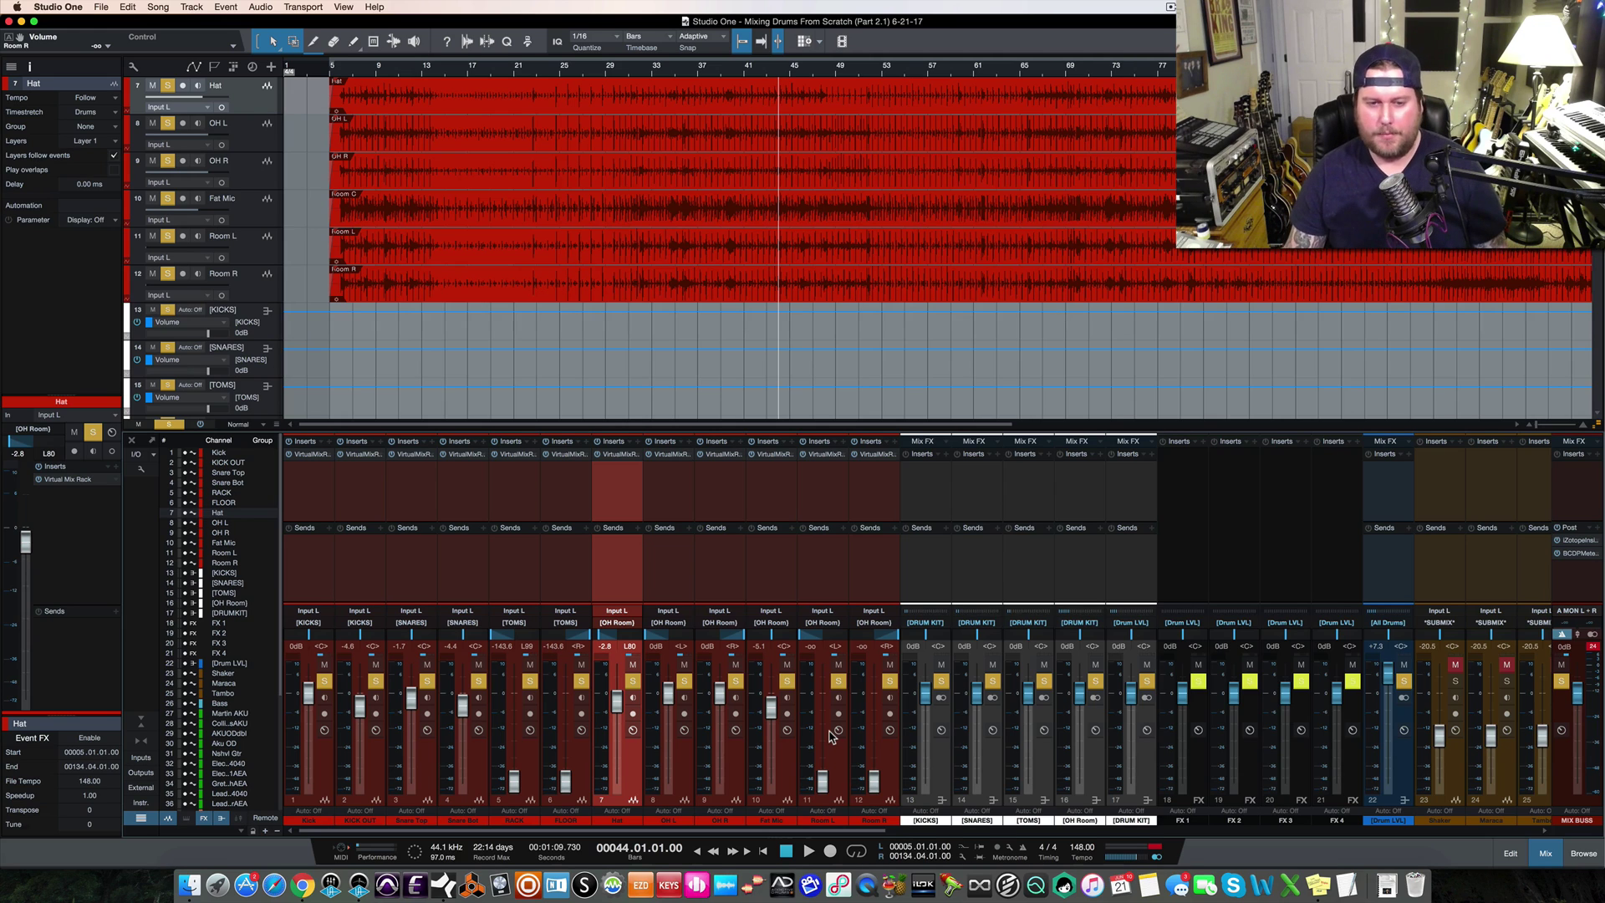
pyautogui.press('space')
pyautogui.moveTo(822, 781); pyautogui.dragTo(820, 725)
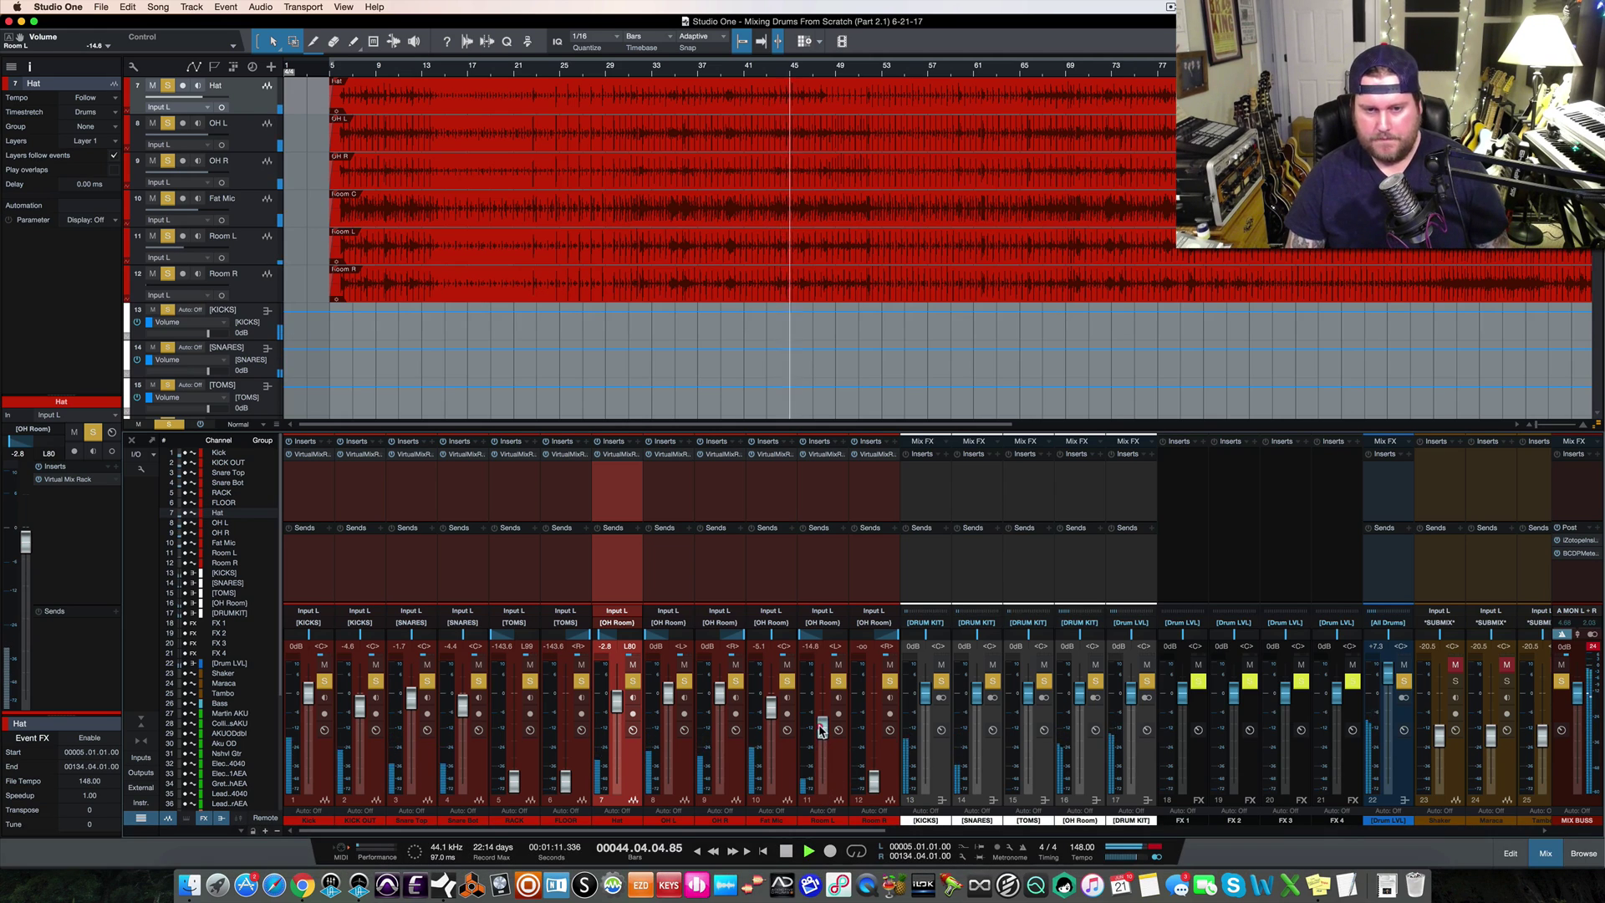
pyautogui.moveTo(874, 781); pyautogui.dragTo(822, 723)
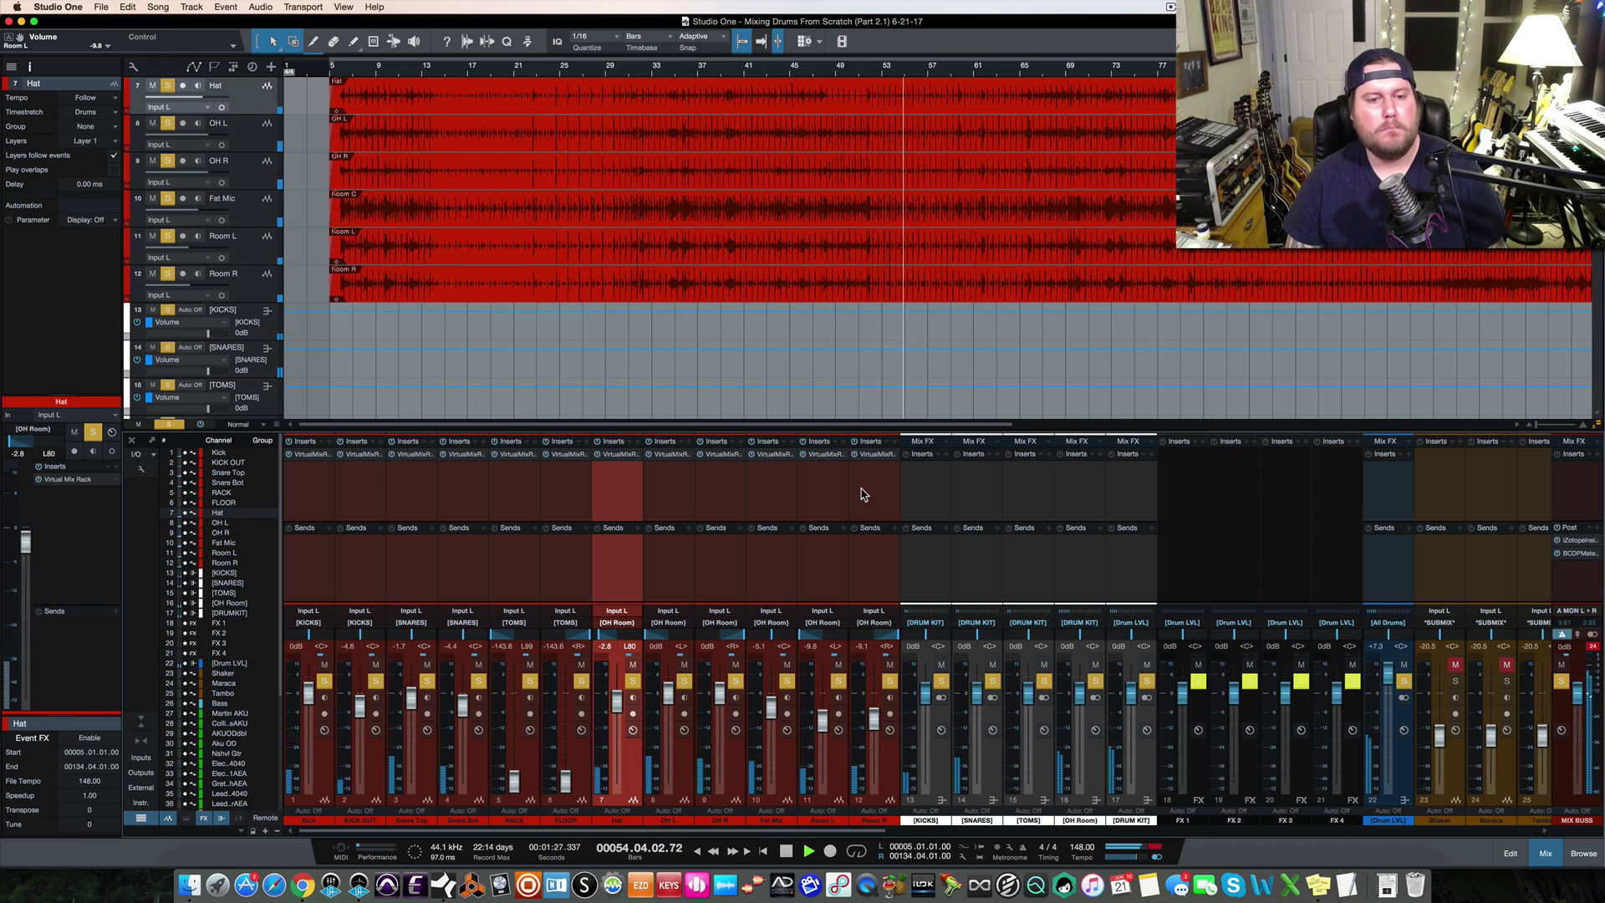
# Stop playback, reset the [Drum LVL] fader to 0 dB and bring the *SUBMIX* channel's inserts into view
pyautogui.press('space')
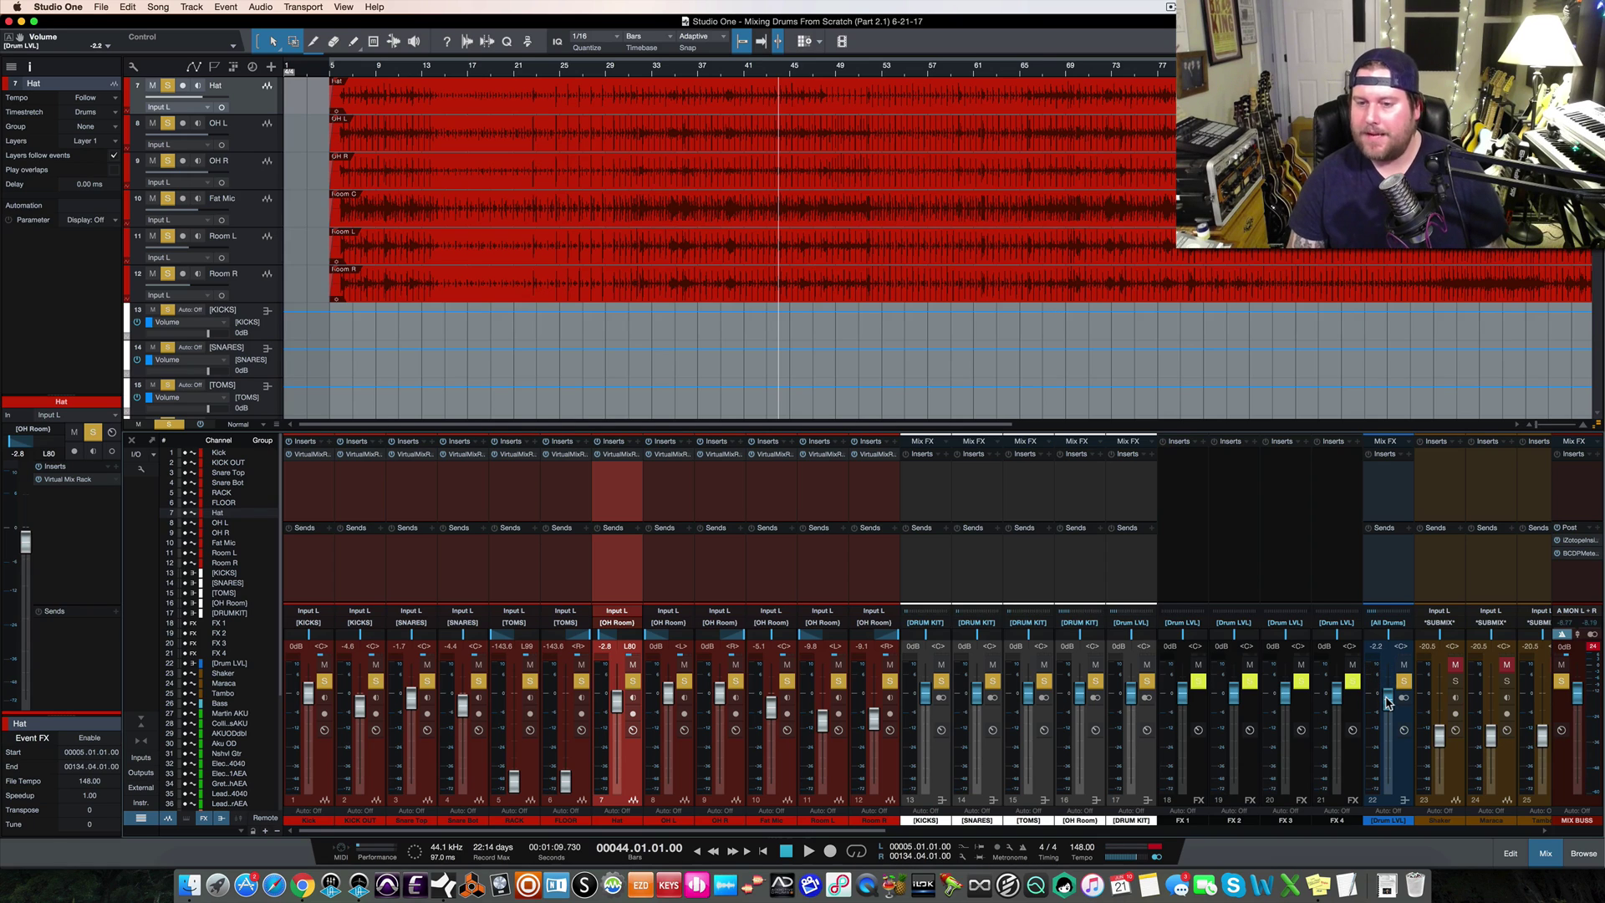
pyautogui.press('super')
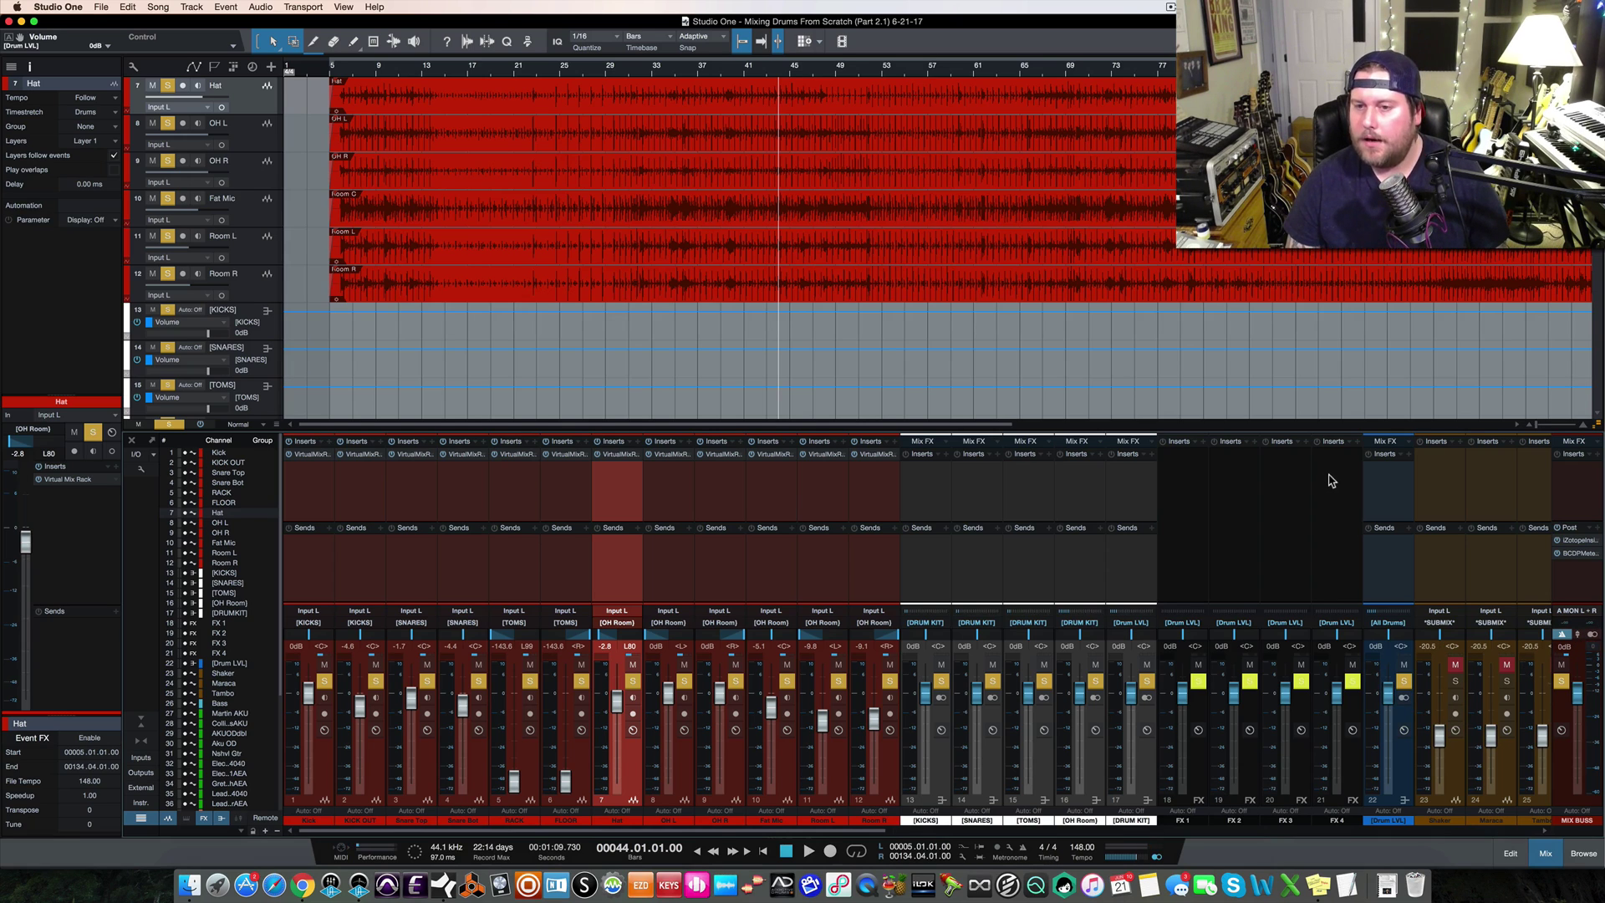
pyautogui.hscroll(10, 1331, 480)
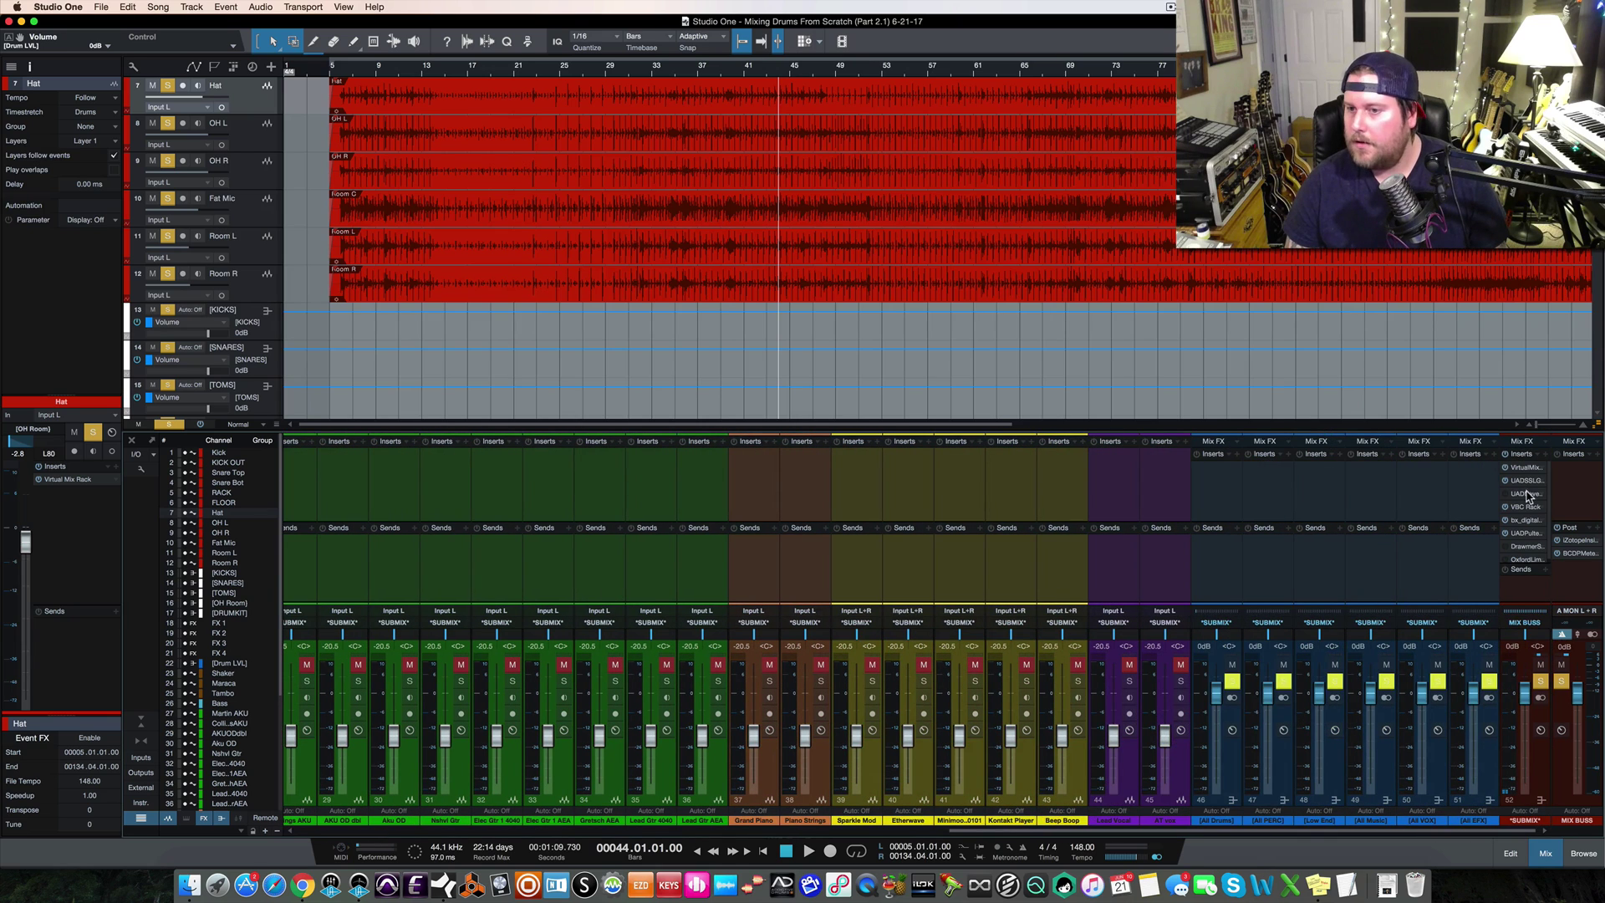
# Open the *SUBMIX* channel's UAD SSL G Bus Compressor Legacy and turn its threshold and make-up down slightly
pyautogui.click(1528, 481)
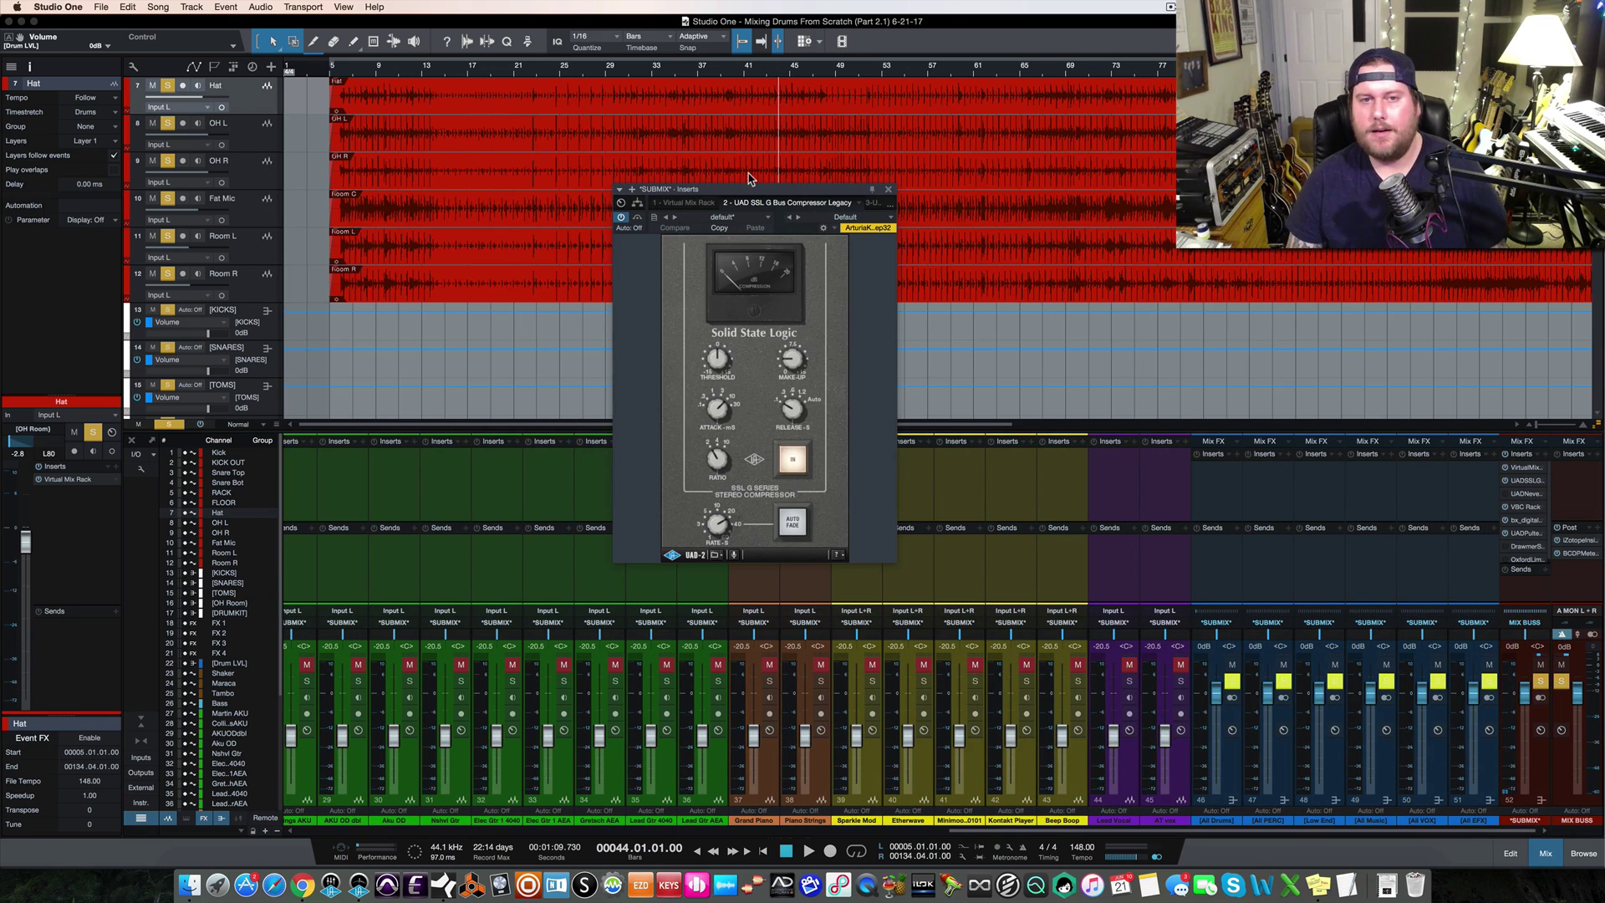
pyautogui.moveTo(767, 193); pyautogui.dragTo(699, 192)
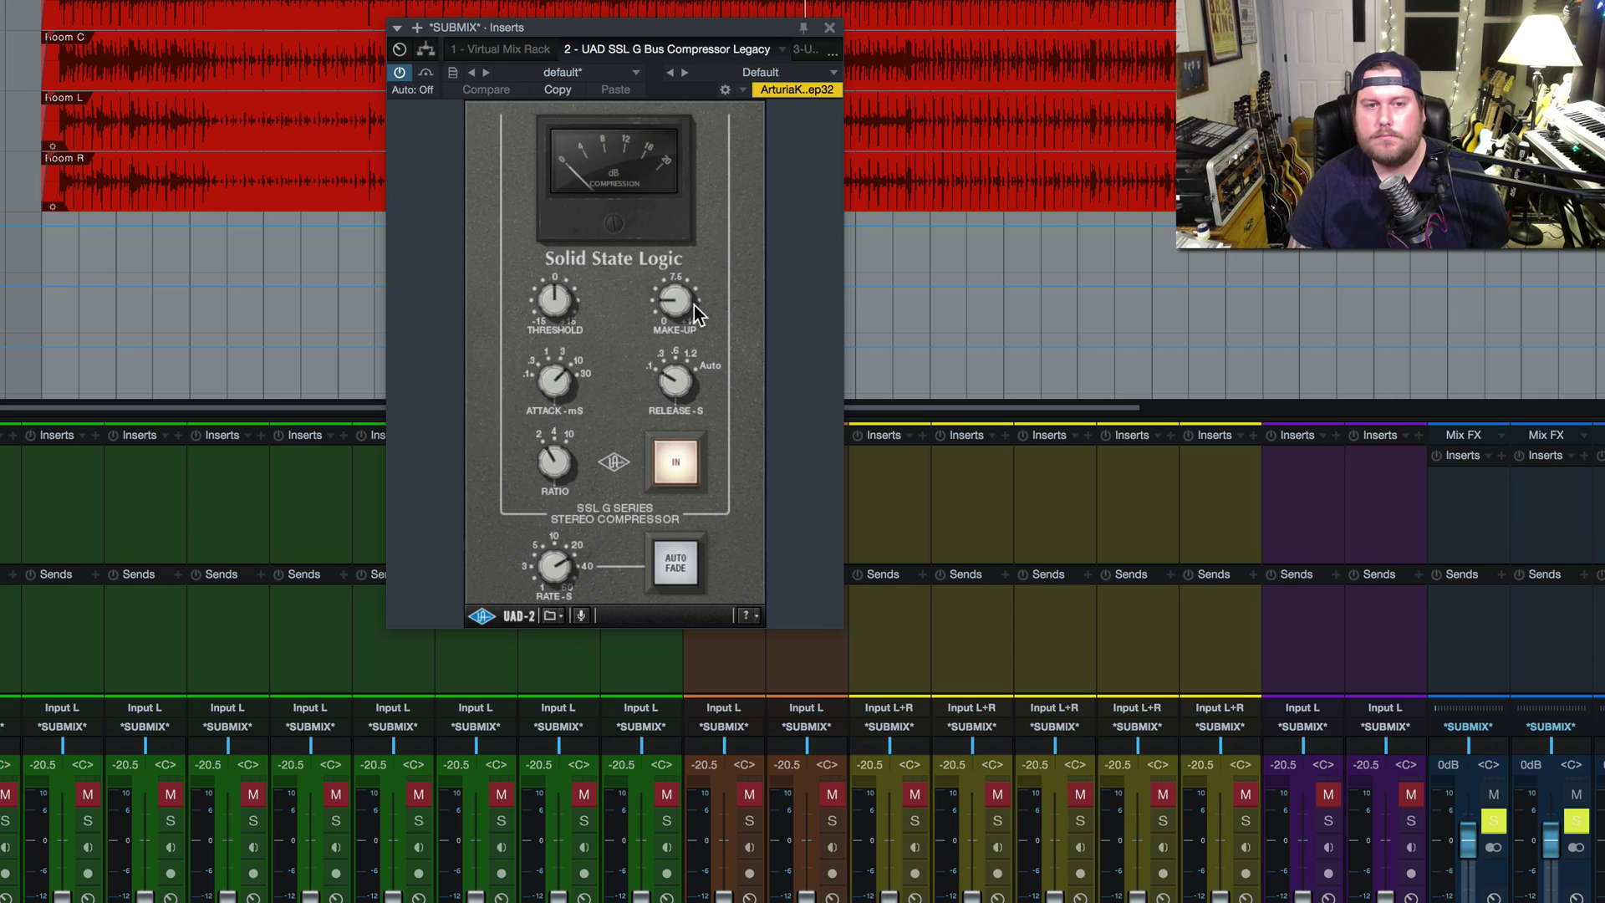
pyautogui.moveTo(559, 316); pyautogui.dragTo(558, 307)
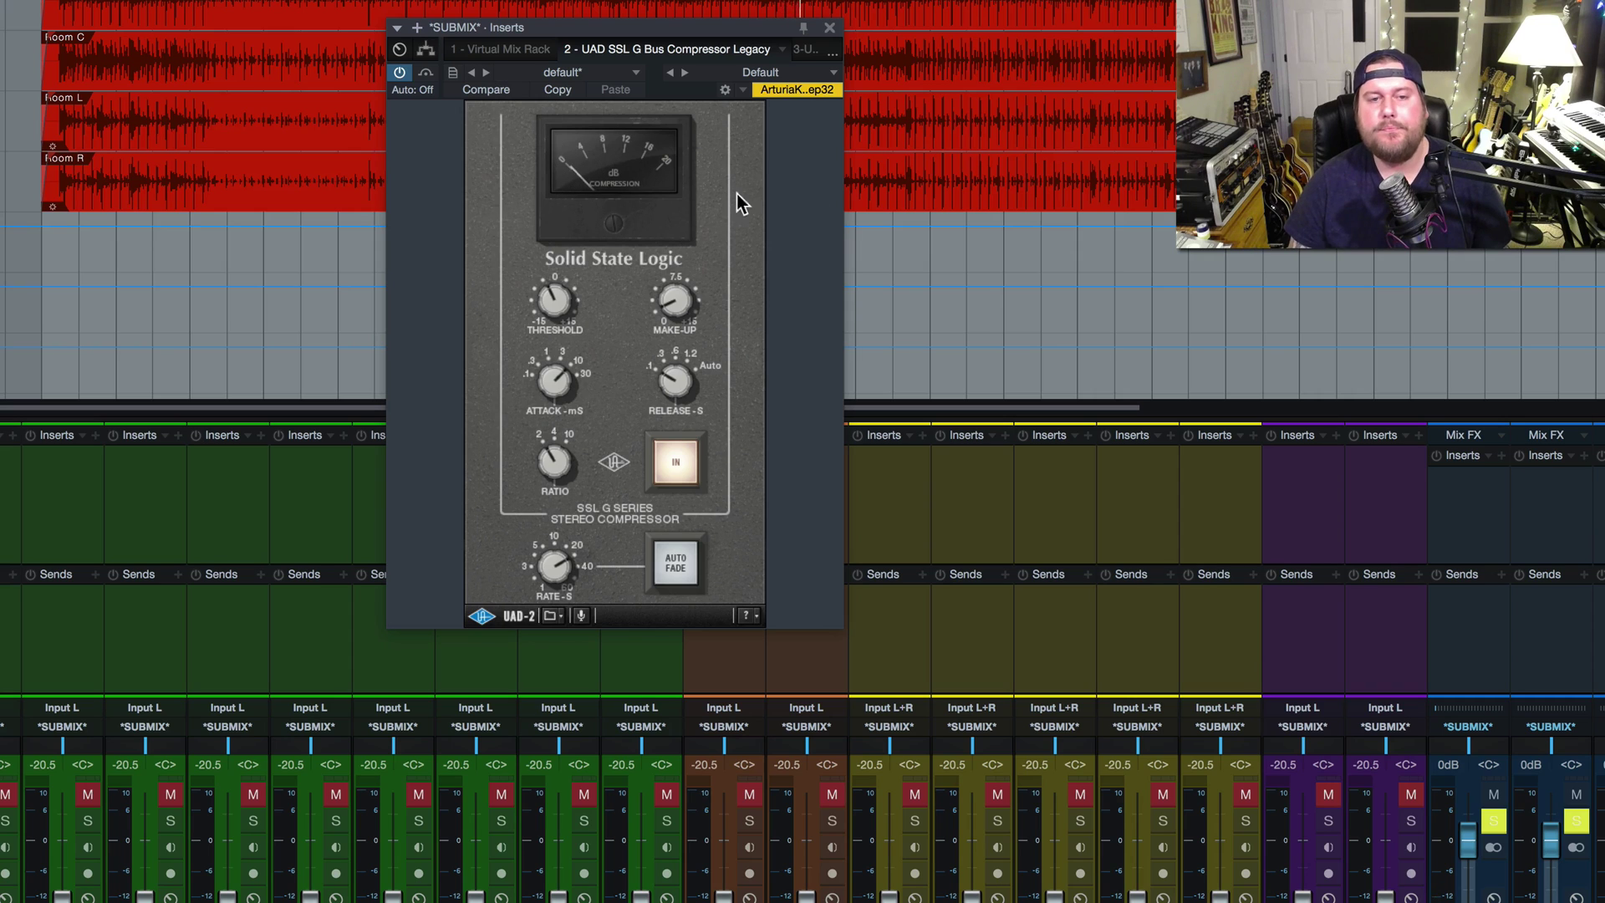
# Look over the VBC Rack insert, and enable the 12 dB low-cut filter in both sections of bx_digital V3
pyautogui.click(804, 51)
pyautogui.click(961, 46)
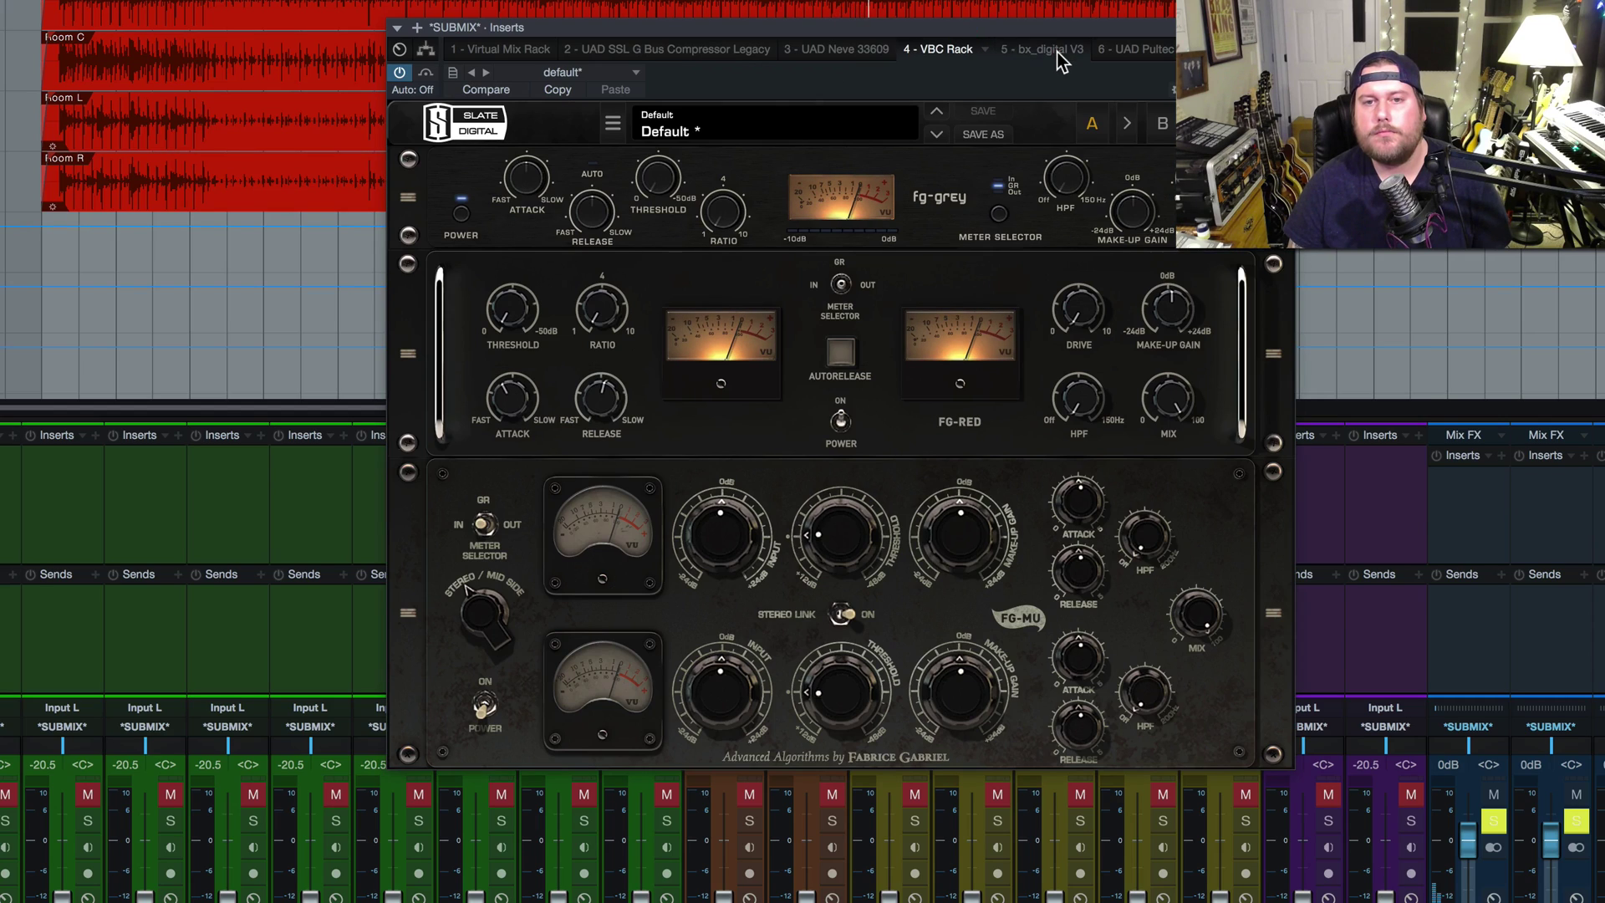
pyautogui.click(1052, 50)
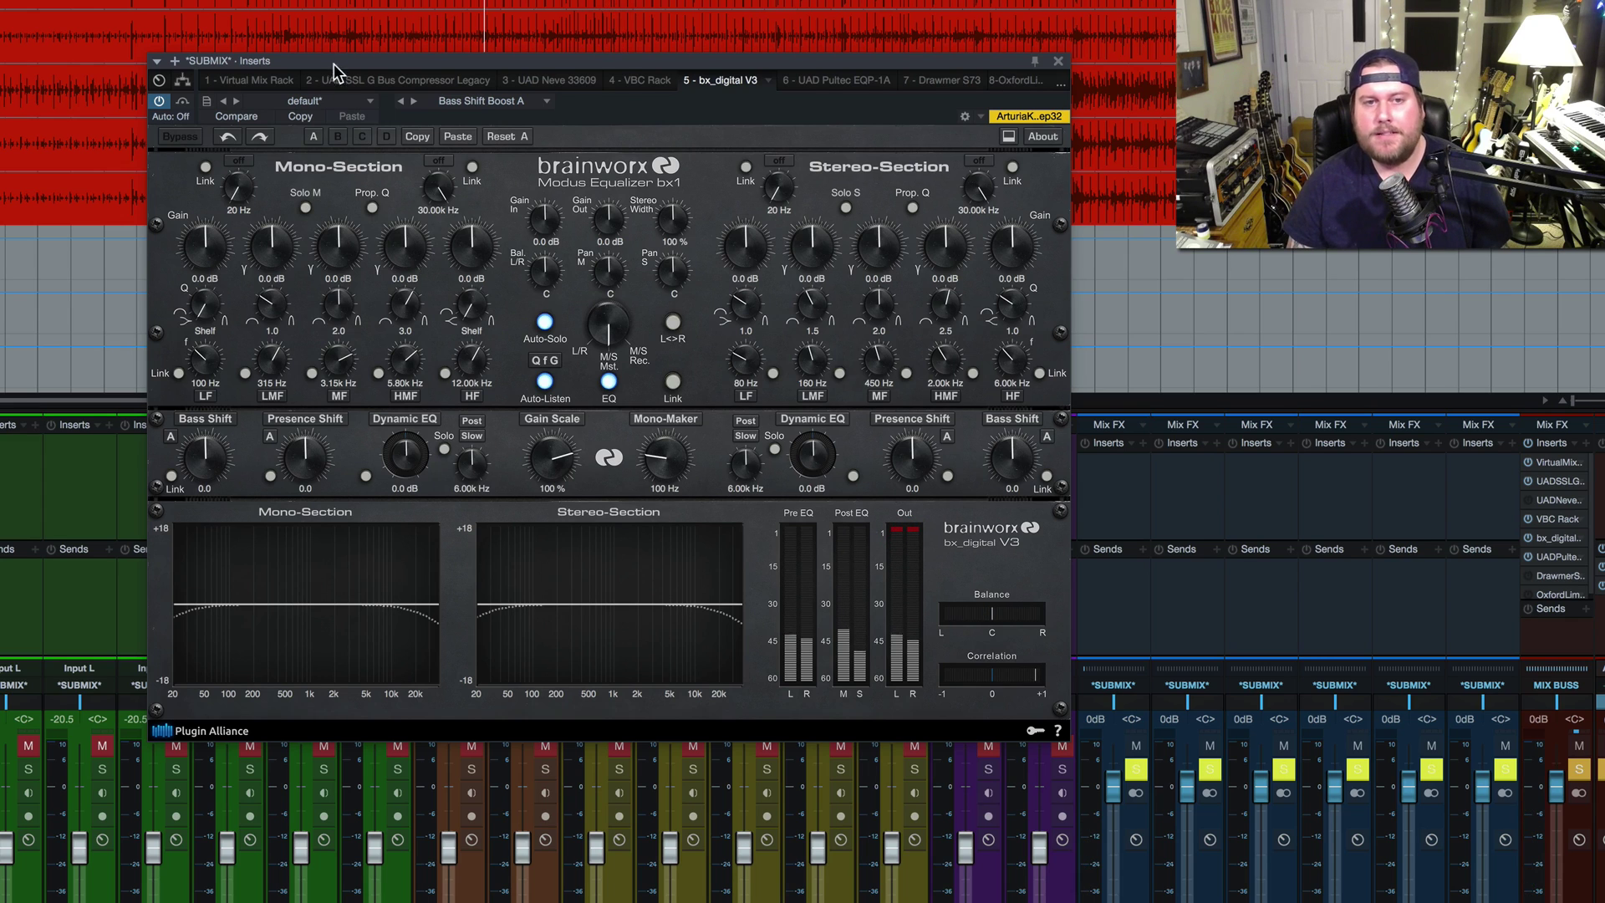
pyautogui.moveTo(334, 57); pyautogui.dragTo(242, 28)
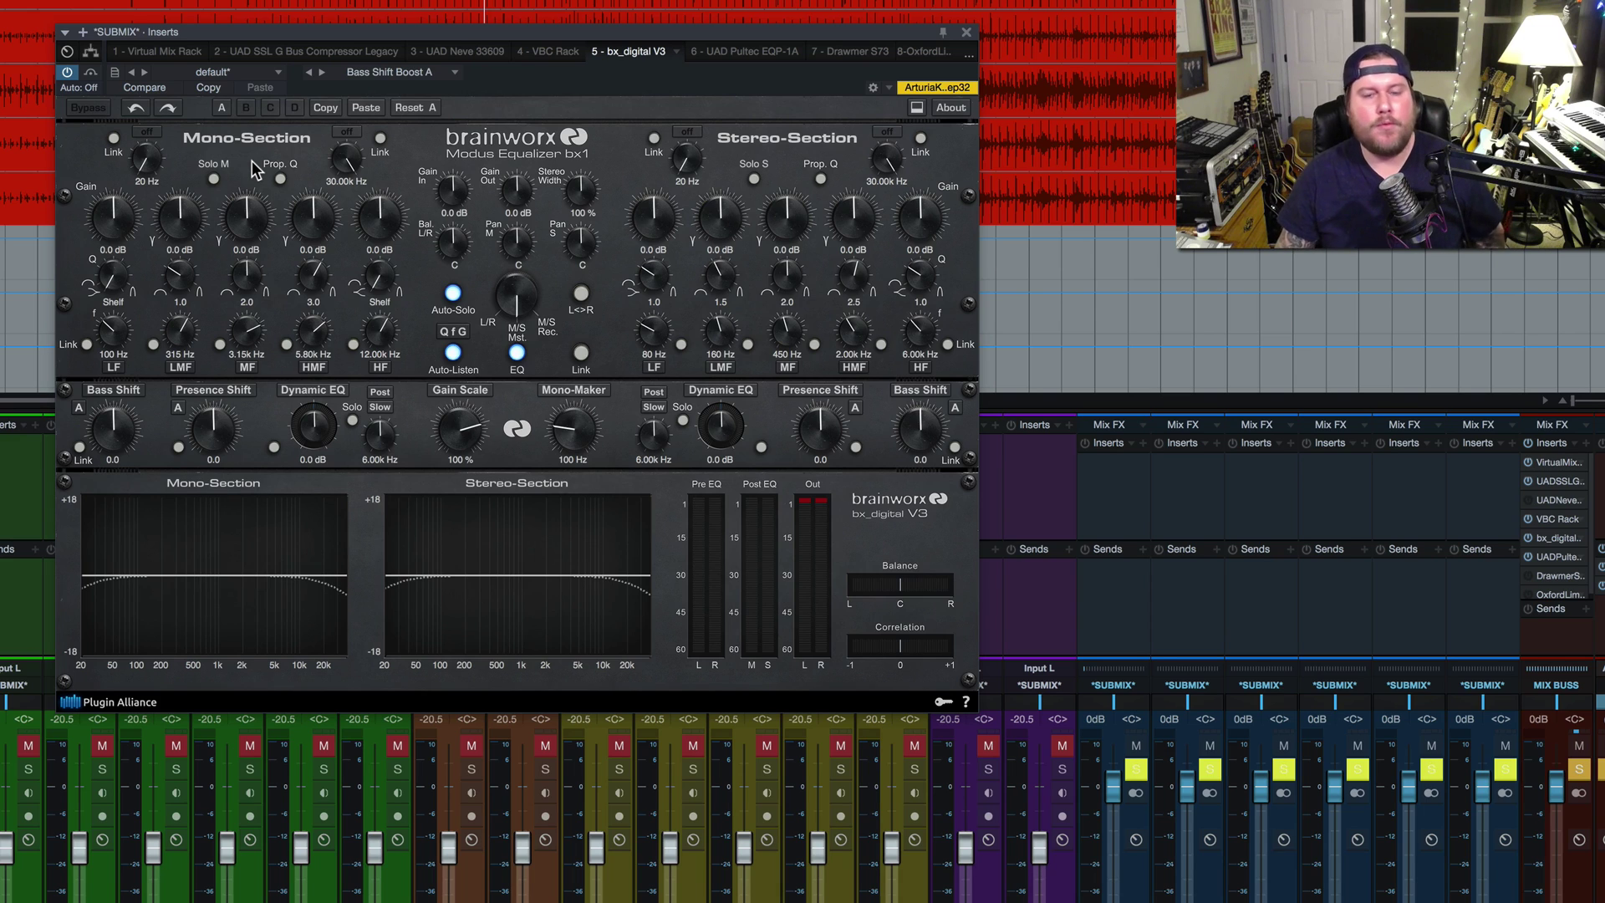
pyautogui.click(147, 132)
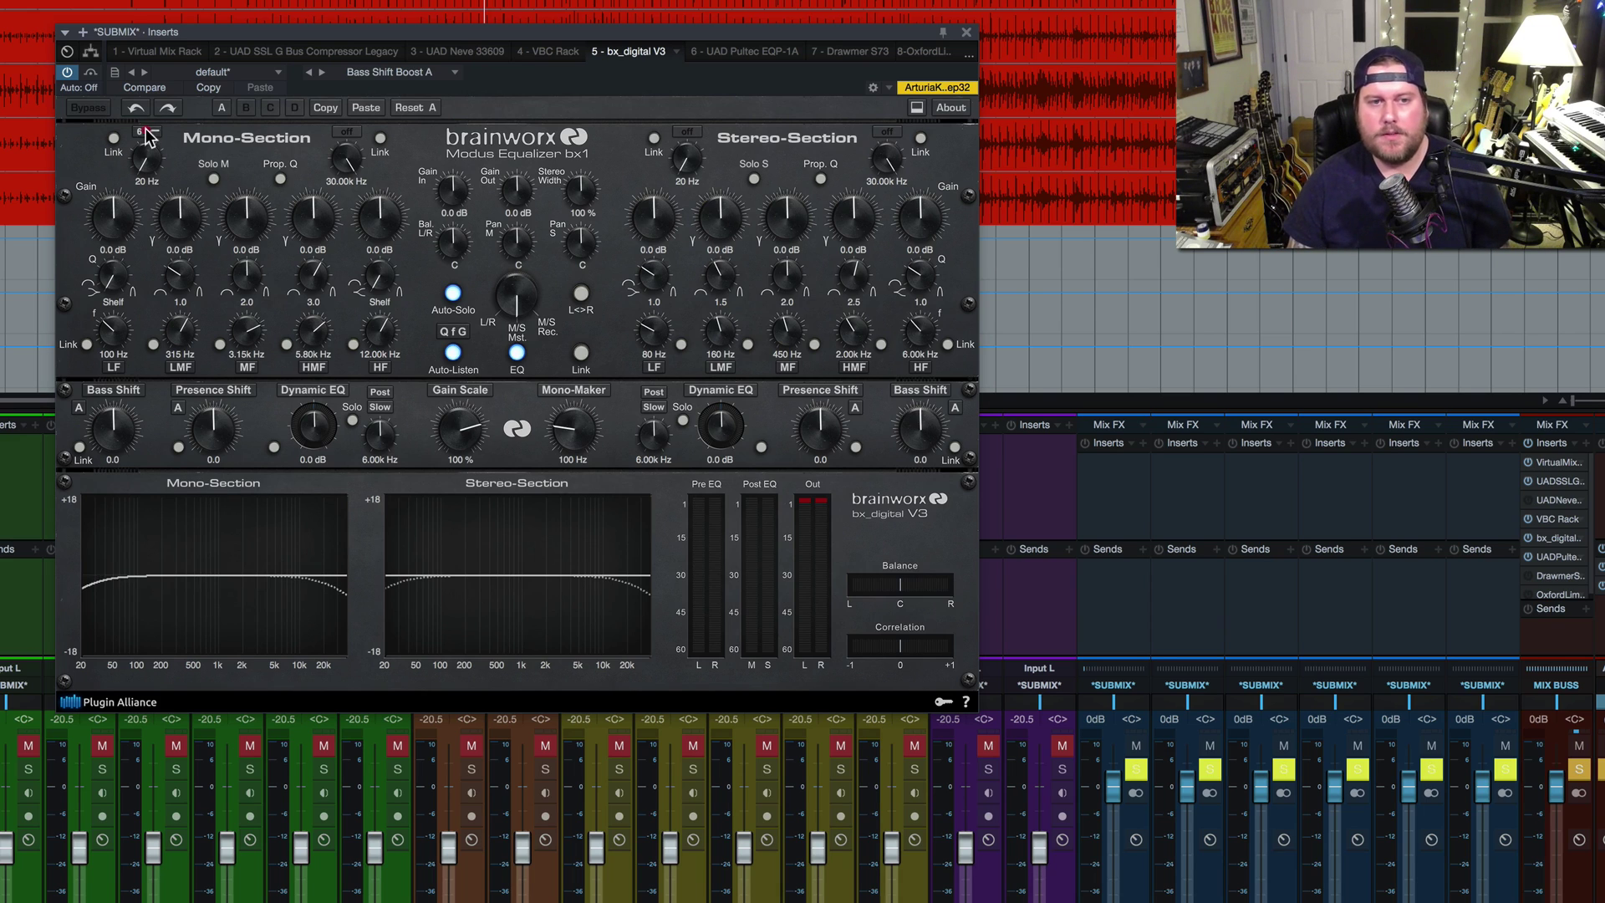
pyautogui.click(149, 132)
pyautogui.click(686, 134)
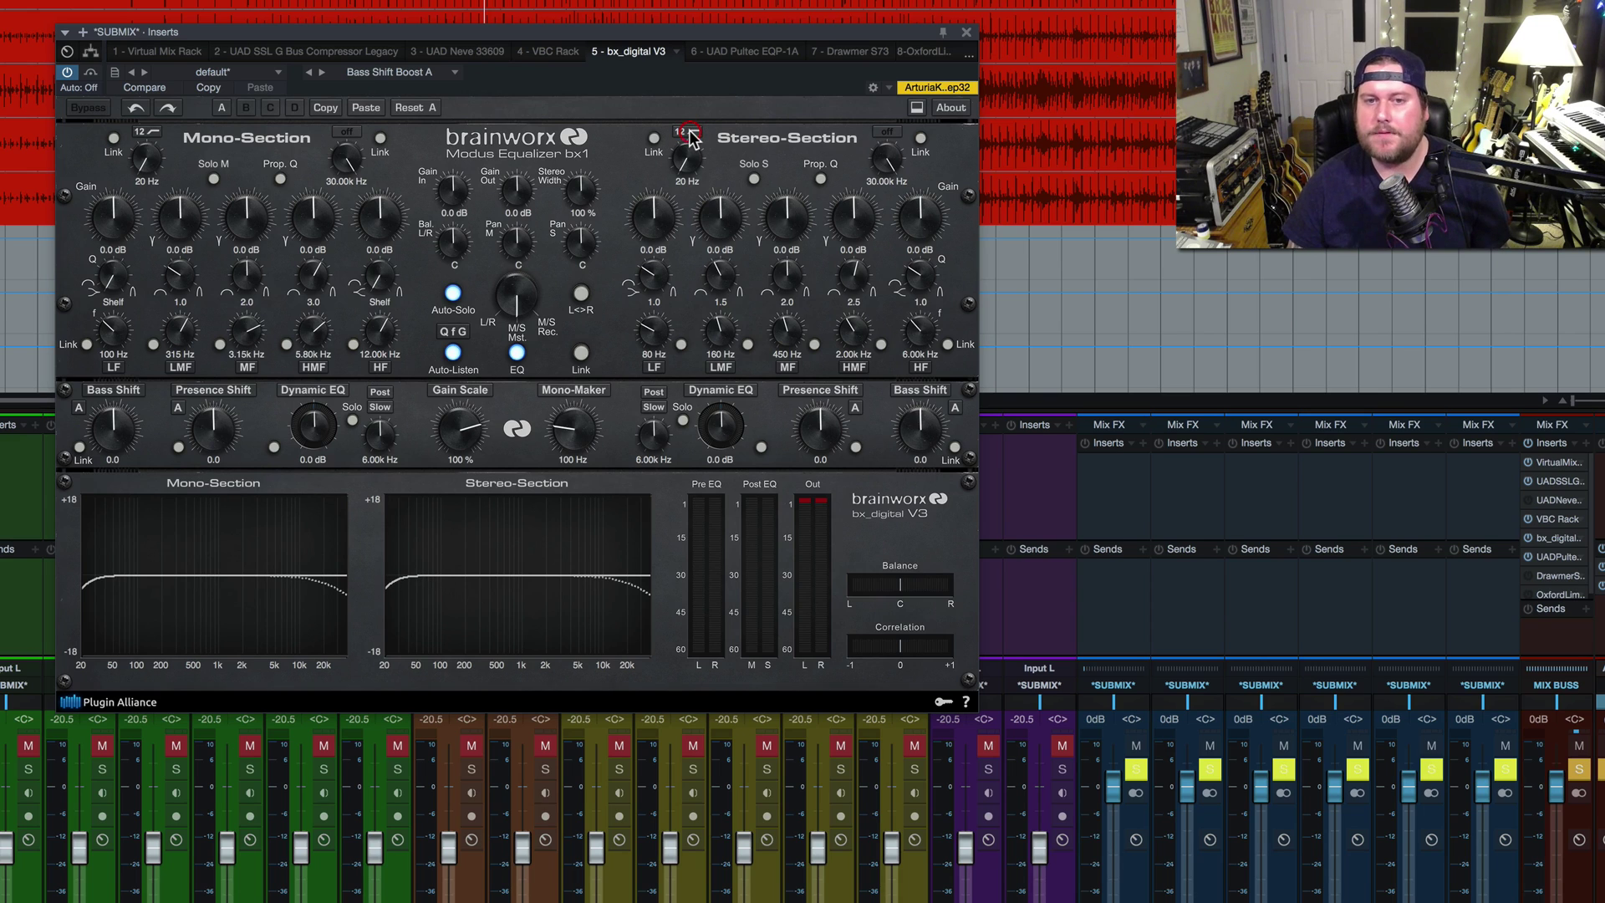
# Solo the mono and stereo sections in turn and set their low cuts to 27 Hz and 41 Hz during playback
pyautogui.click(212, 179)
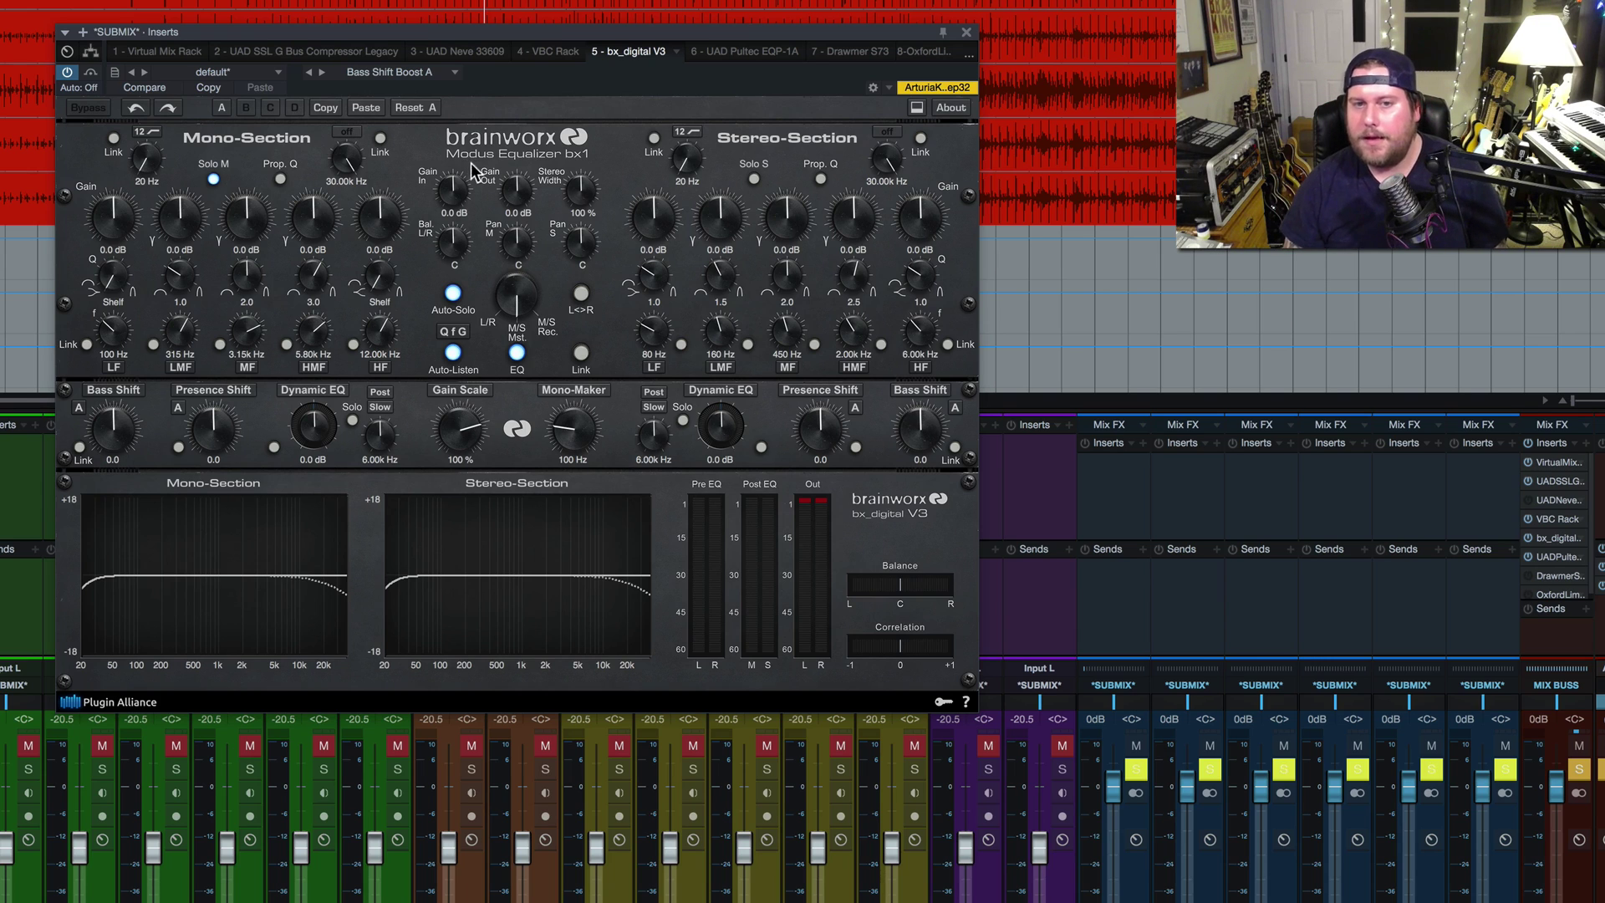
pyautogui.click(214, 179)
pyautogui.click(754, 179)
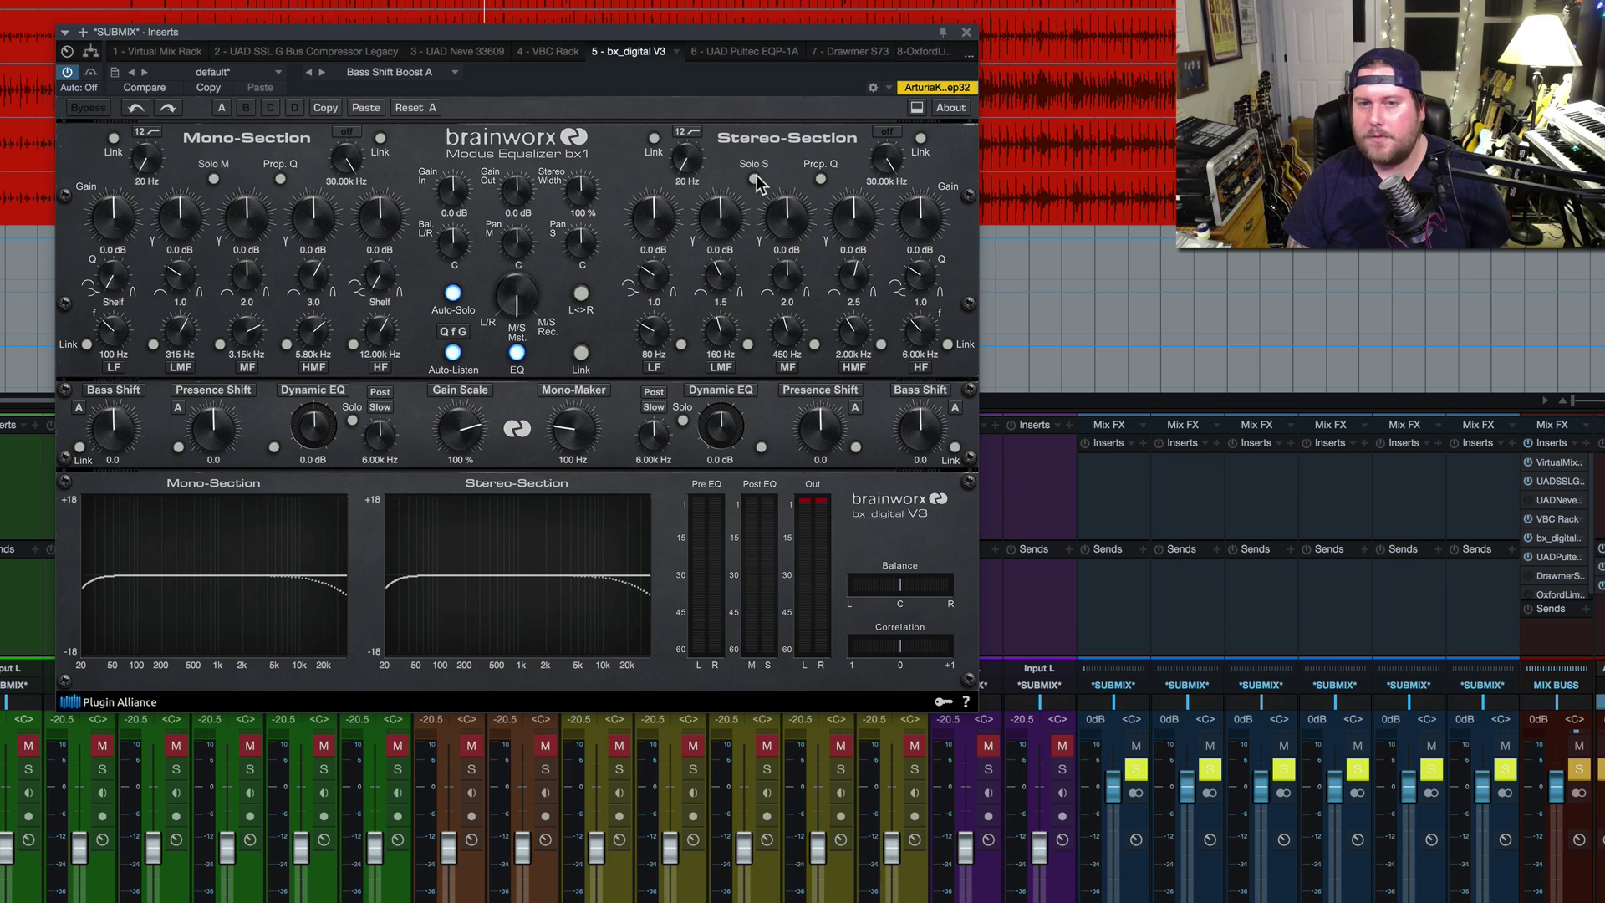
pyautogui.click(754, 179)
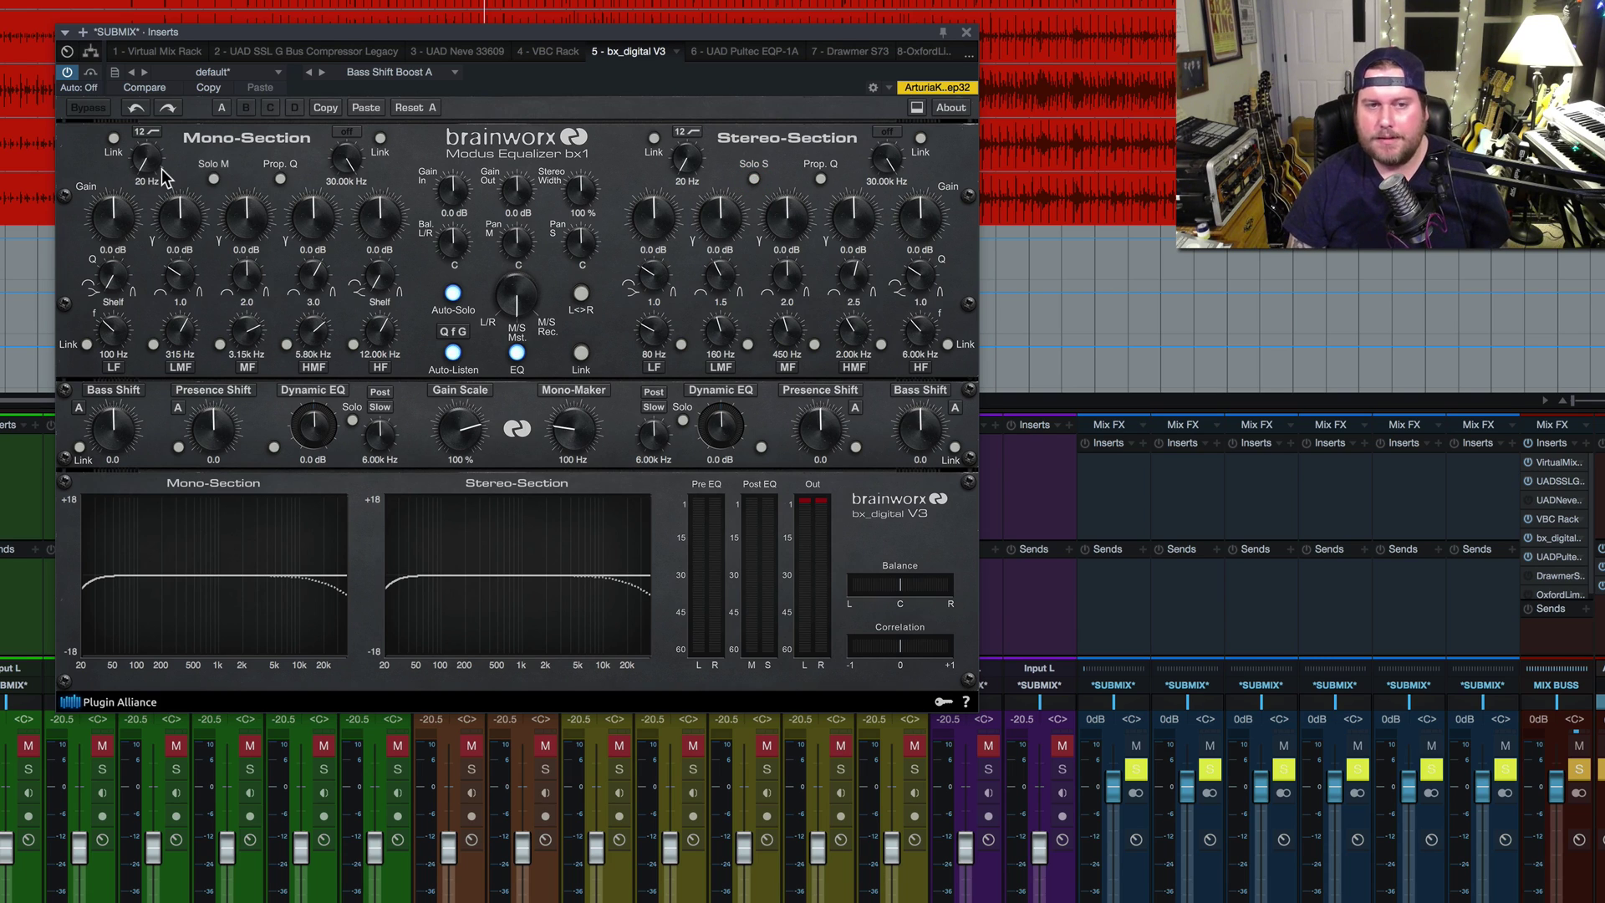
pyautogui.click(215, 182)
pyautogui.moveTo(147, 159)
pyautogui.mouseDown()
pyautogui.moveTo(148, 73)
pyautogui.moveTo(138, 129)
pyautogui.mouseUp()
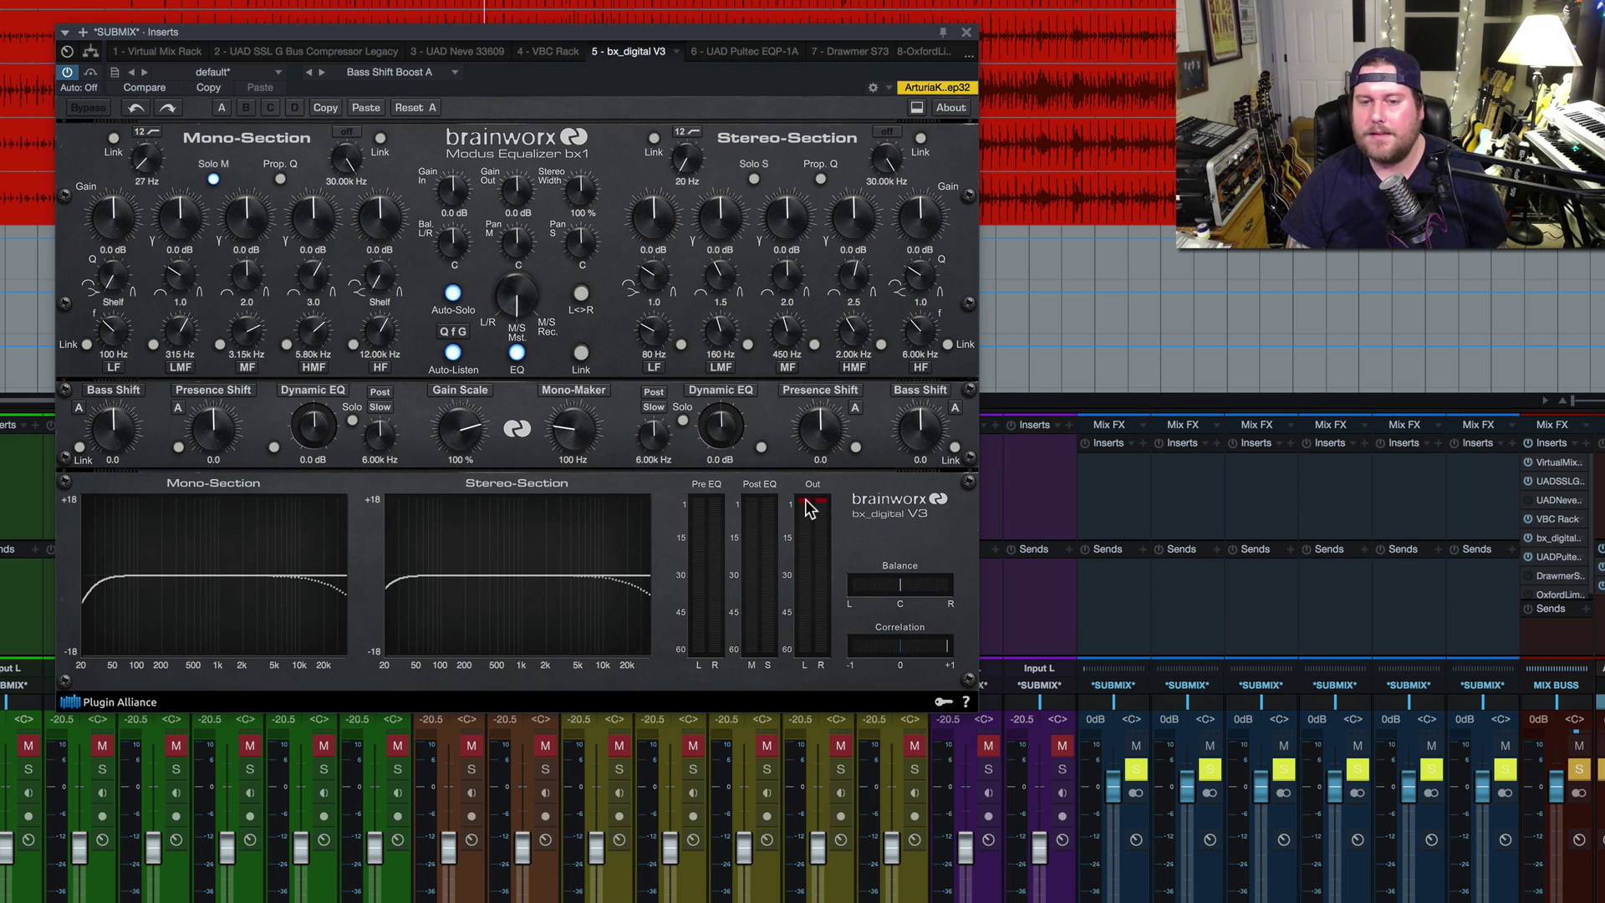
pyautogui.click(755, 178)
pyautogui.moveTo(686, 159)
pyautogui.mouseDown()
pyautogui.moveTo(690, 34)
pyautogui.moveTo(692, 148)
pyautogui.mouseUp()
pyautogui.press('space')
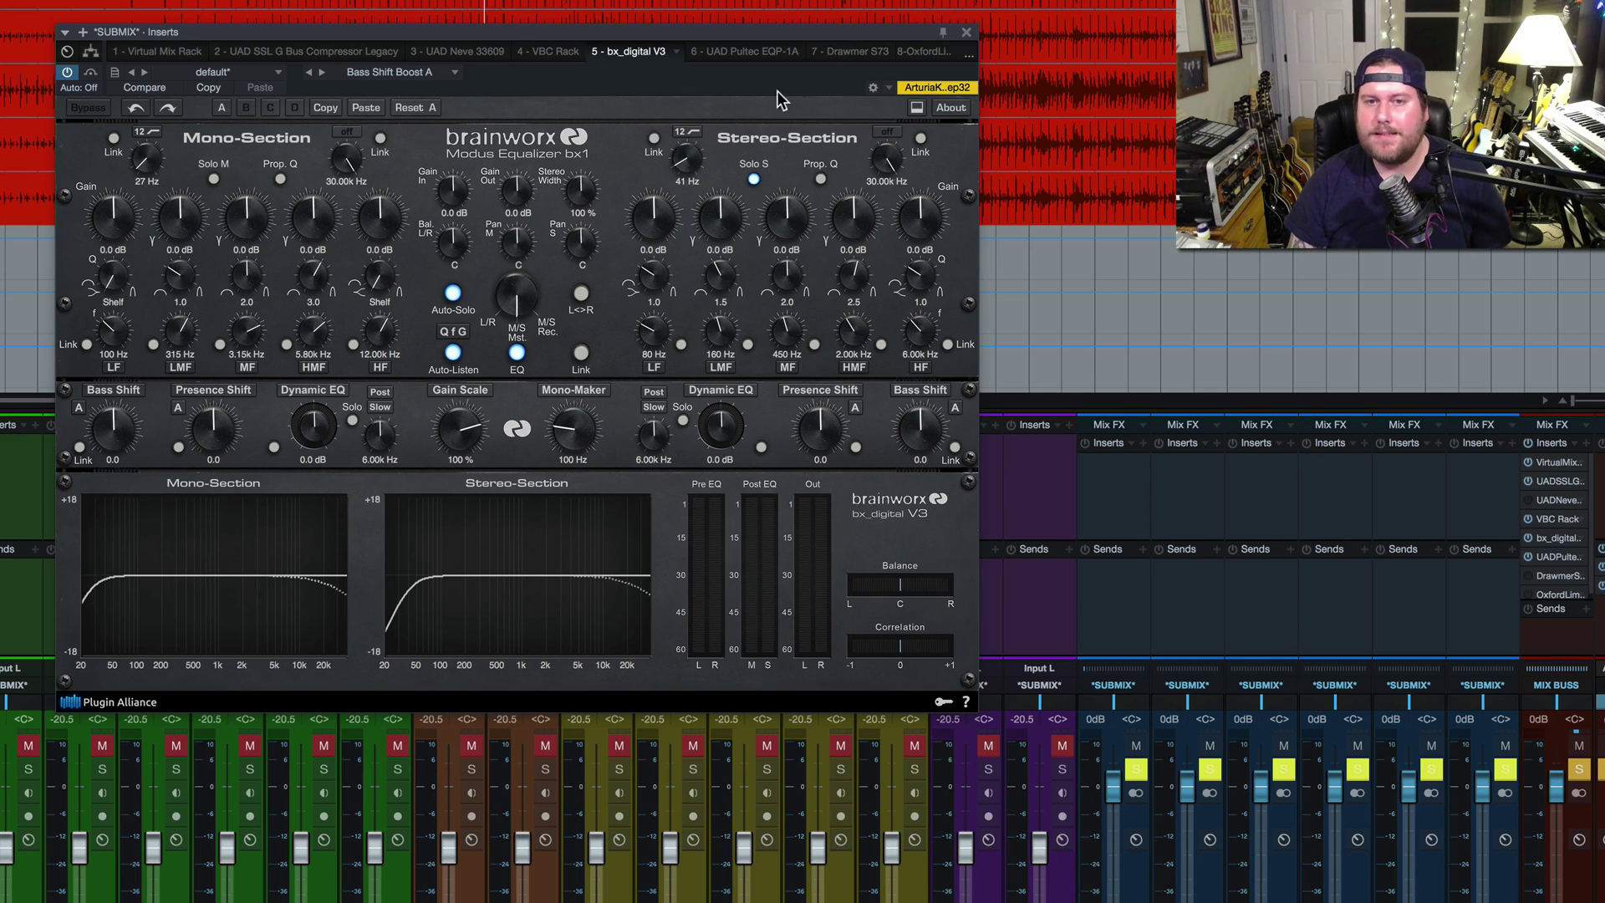
# Review the UAD Pultec EQP-1A and Drawmer S73 inserts and the plug-in list, and close the inserts window
pyautogui.click(751, 56)
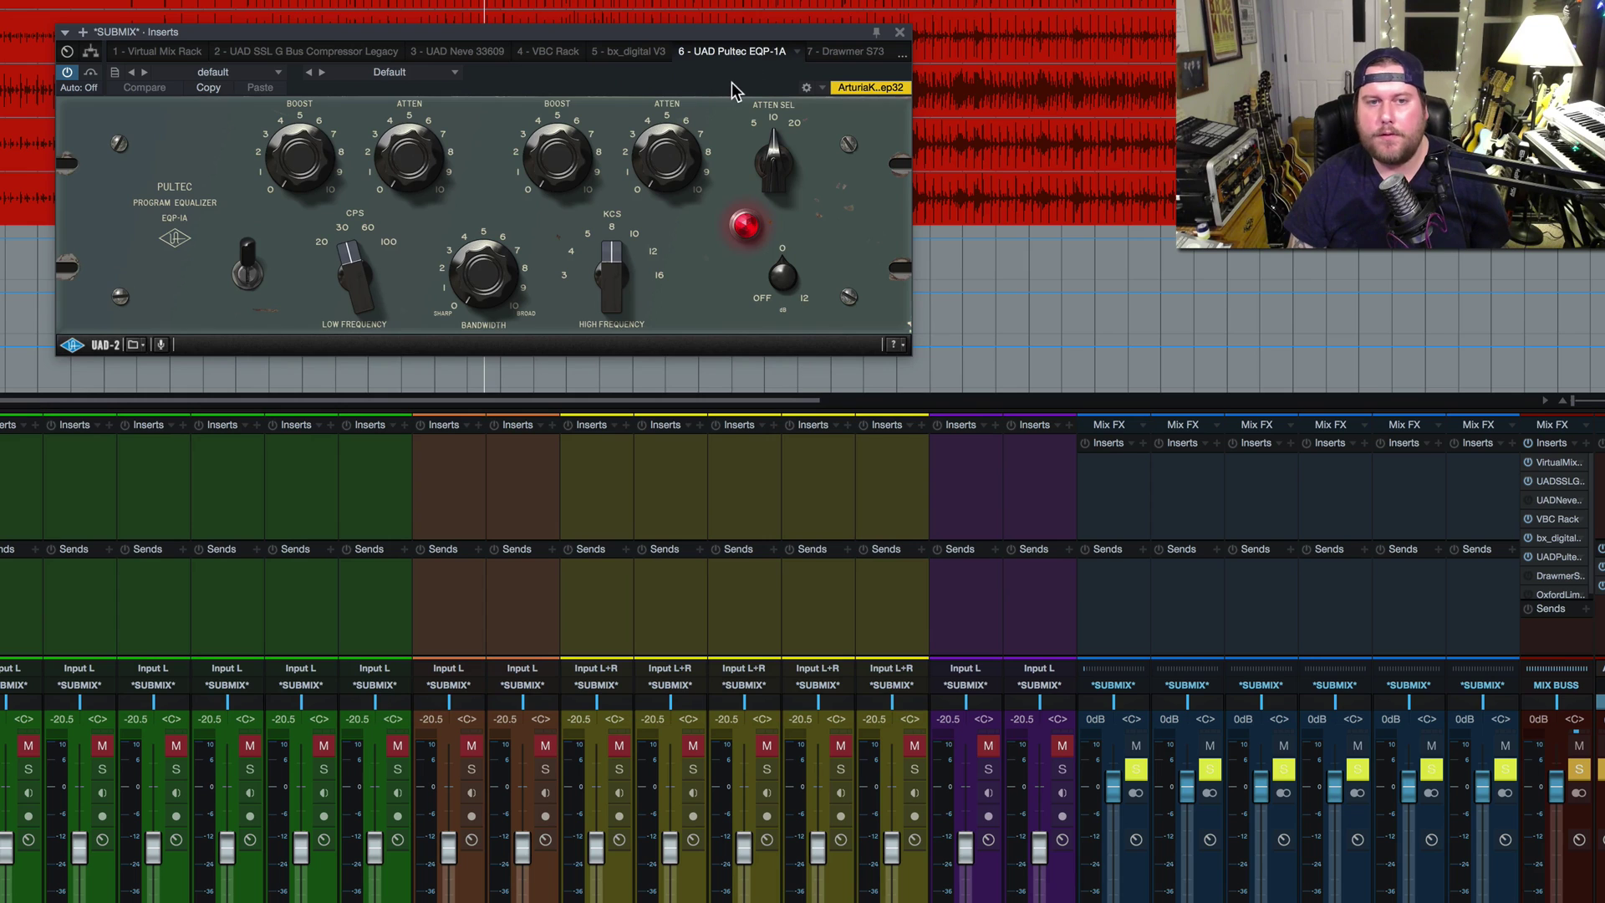
pyautogui.click(845, 53)
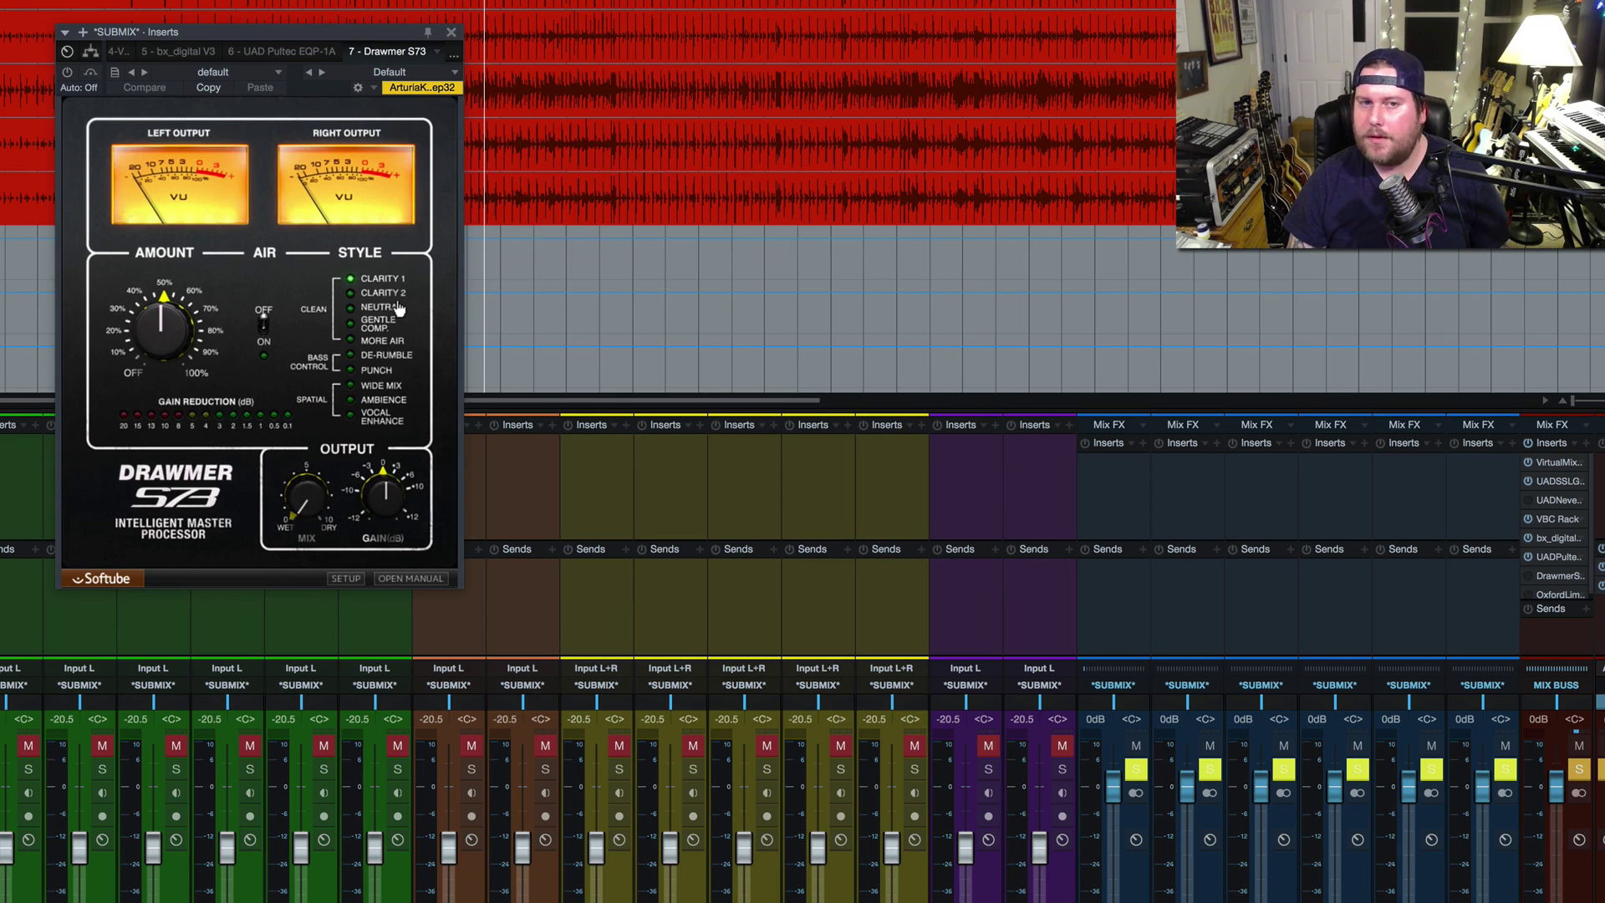
pyautogui.click(454, 53)
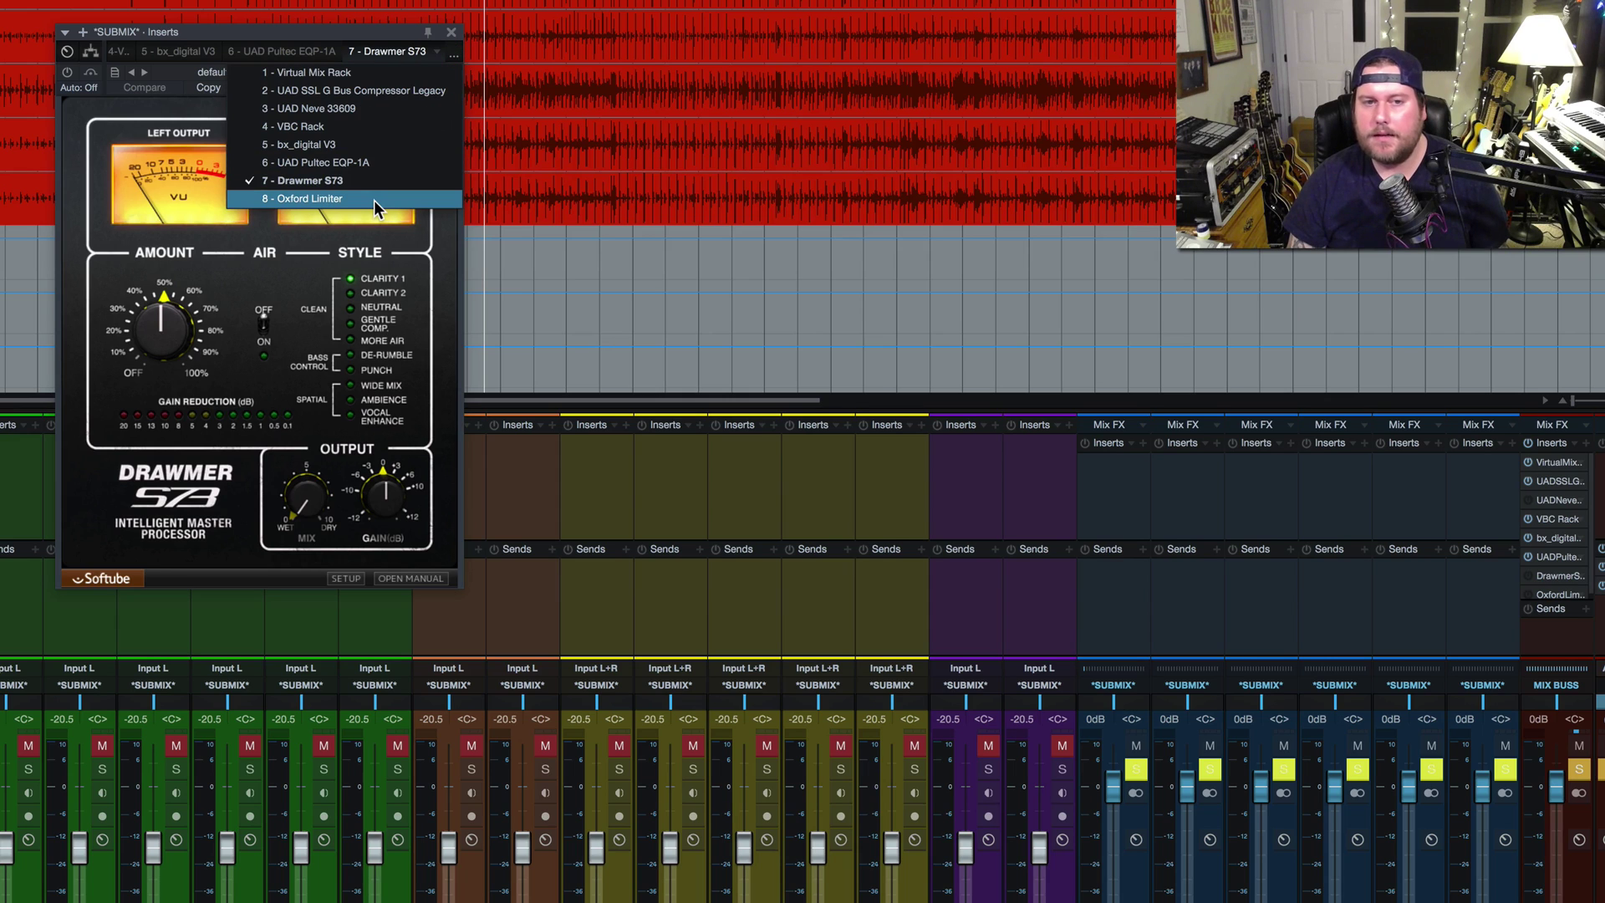
pyautogui.click(333, 32)
pyautogui.click(452, 33)
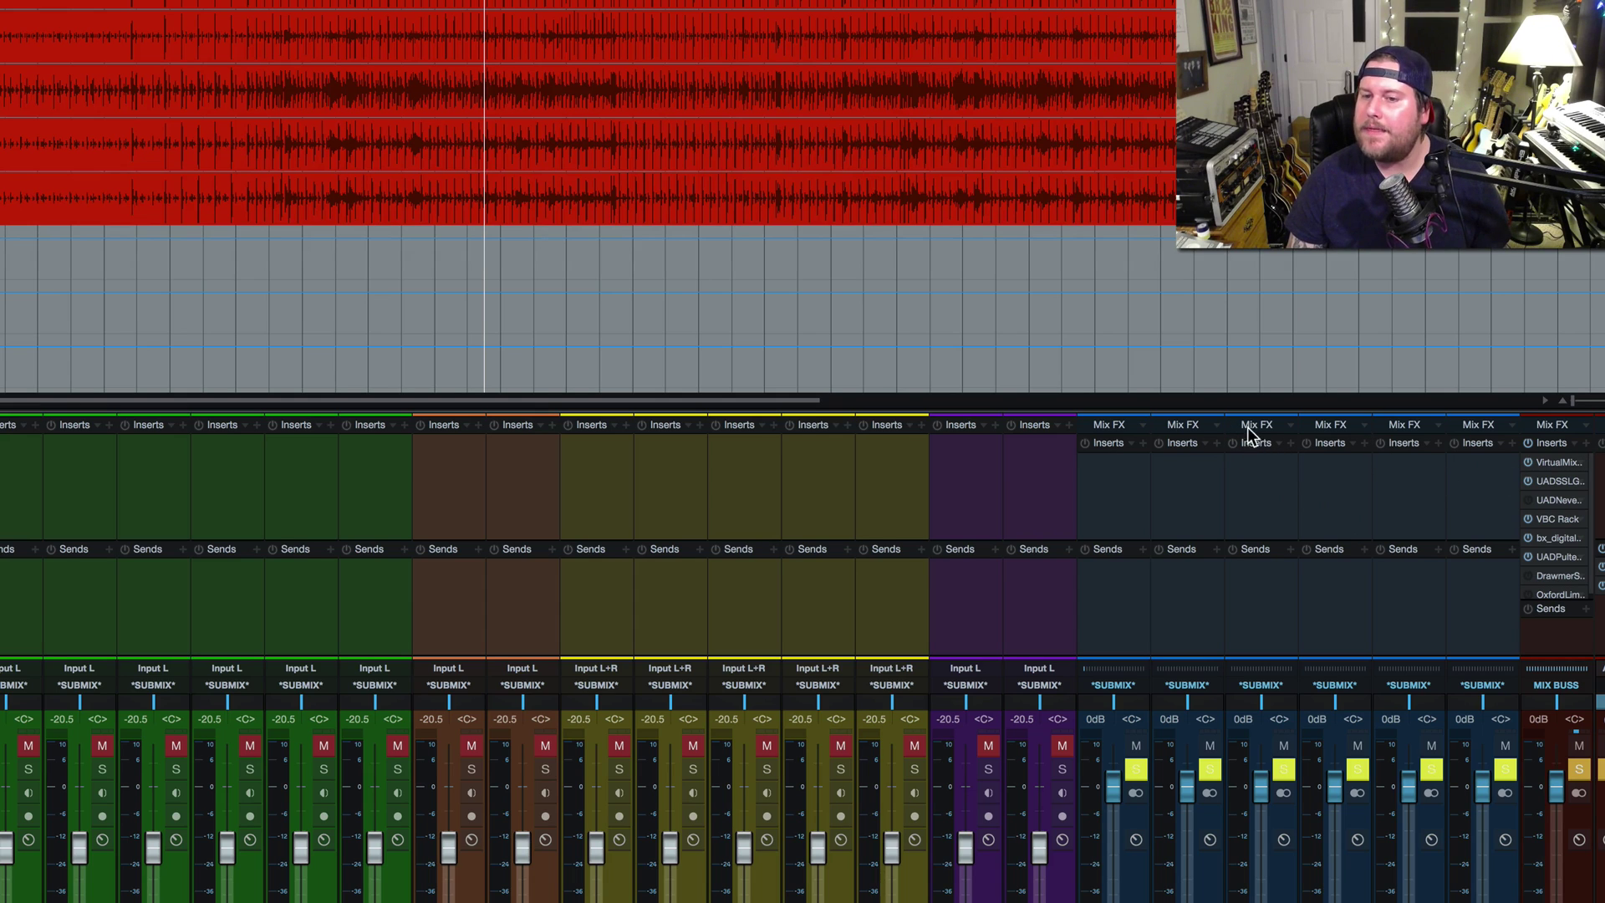
# Add Tape Multi Track as the *SUBMIX* channel's Mix FX and inspect its RC-1 remote control settings
pyautogui.click(1587, 449)
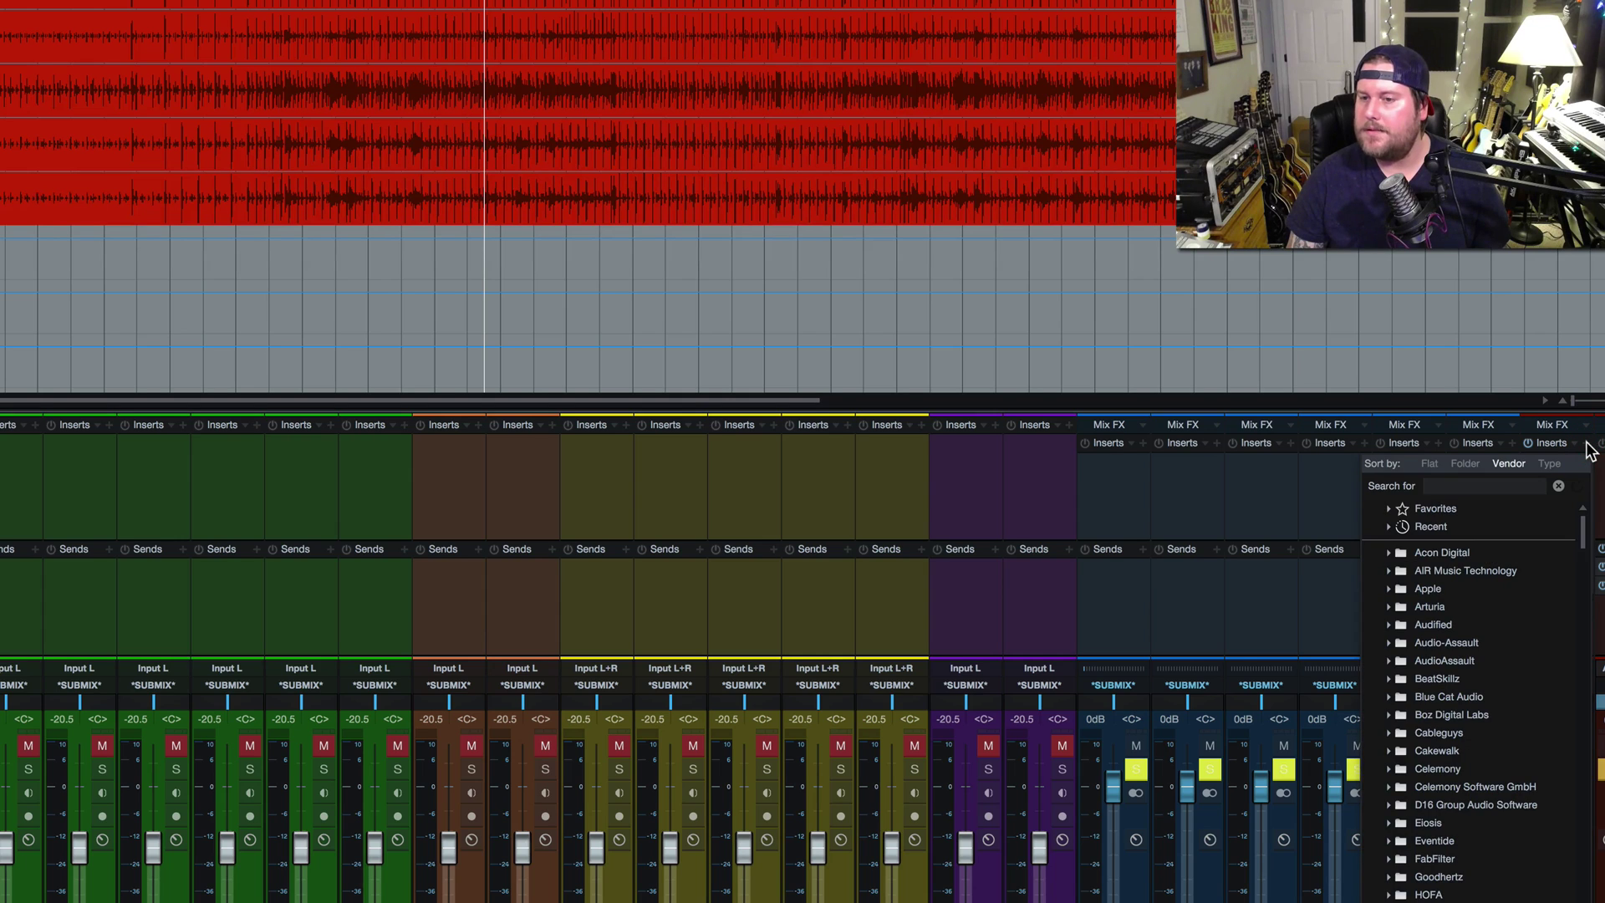
pyautogui.click(1570, 426)
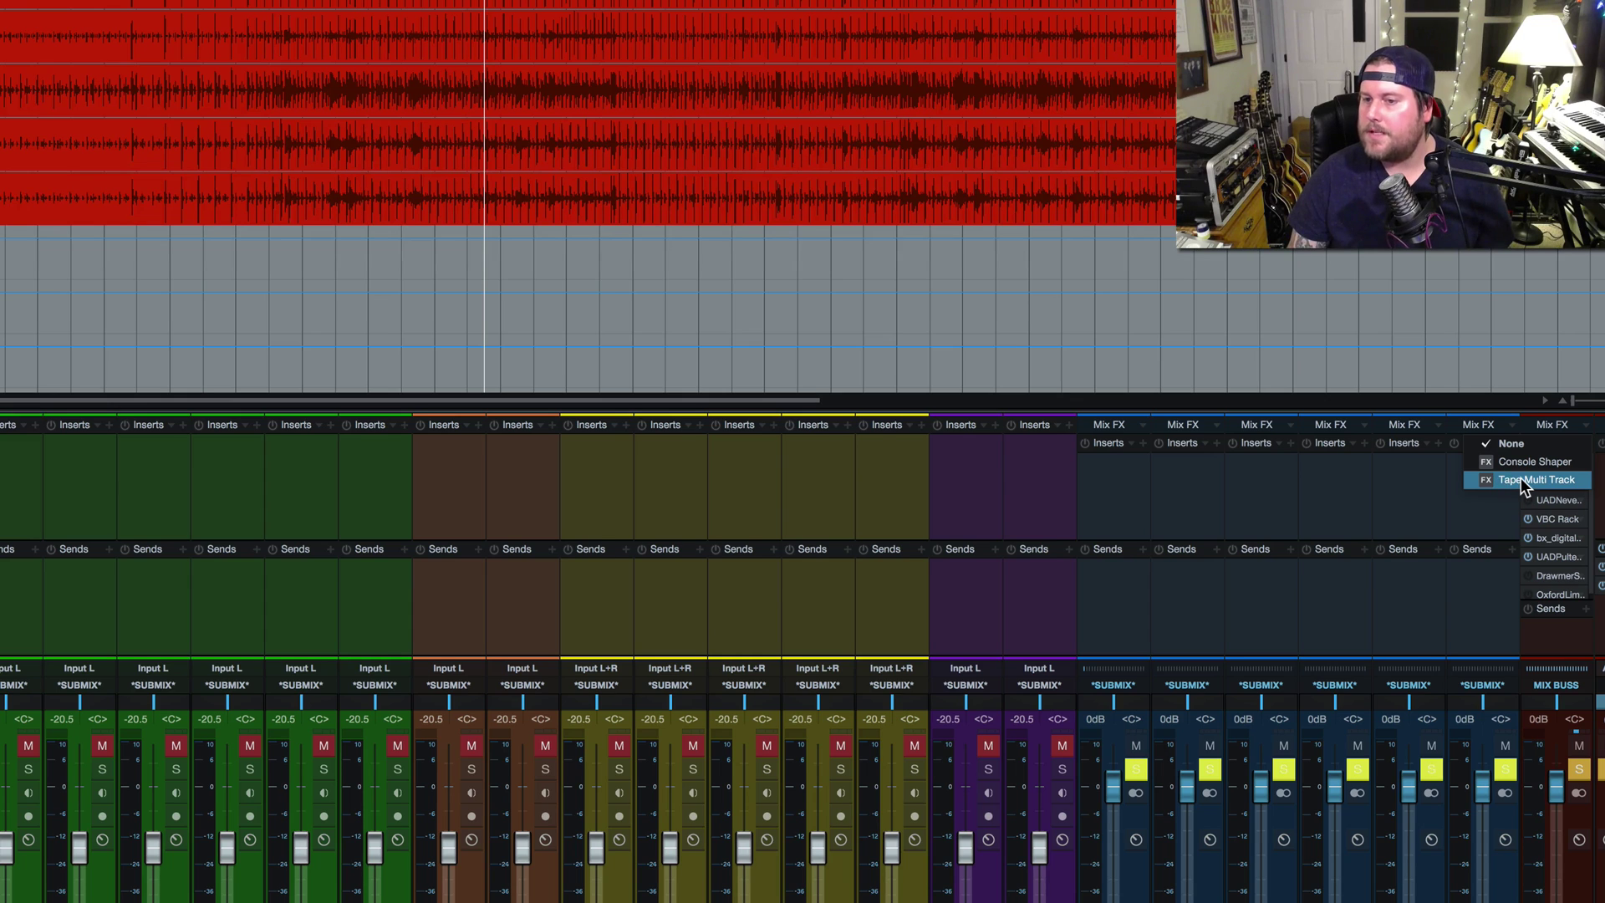
pyautogui.click(1516, 483)
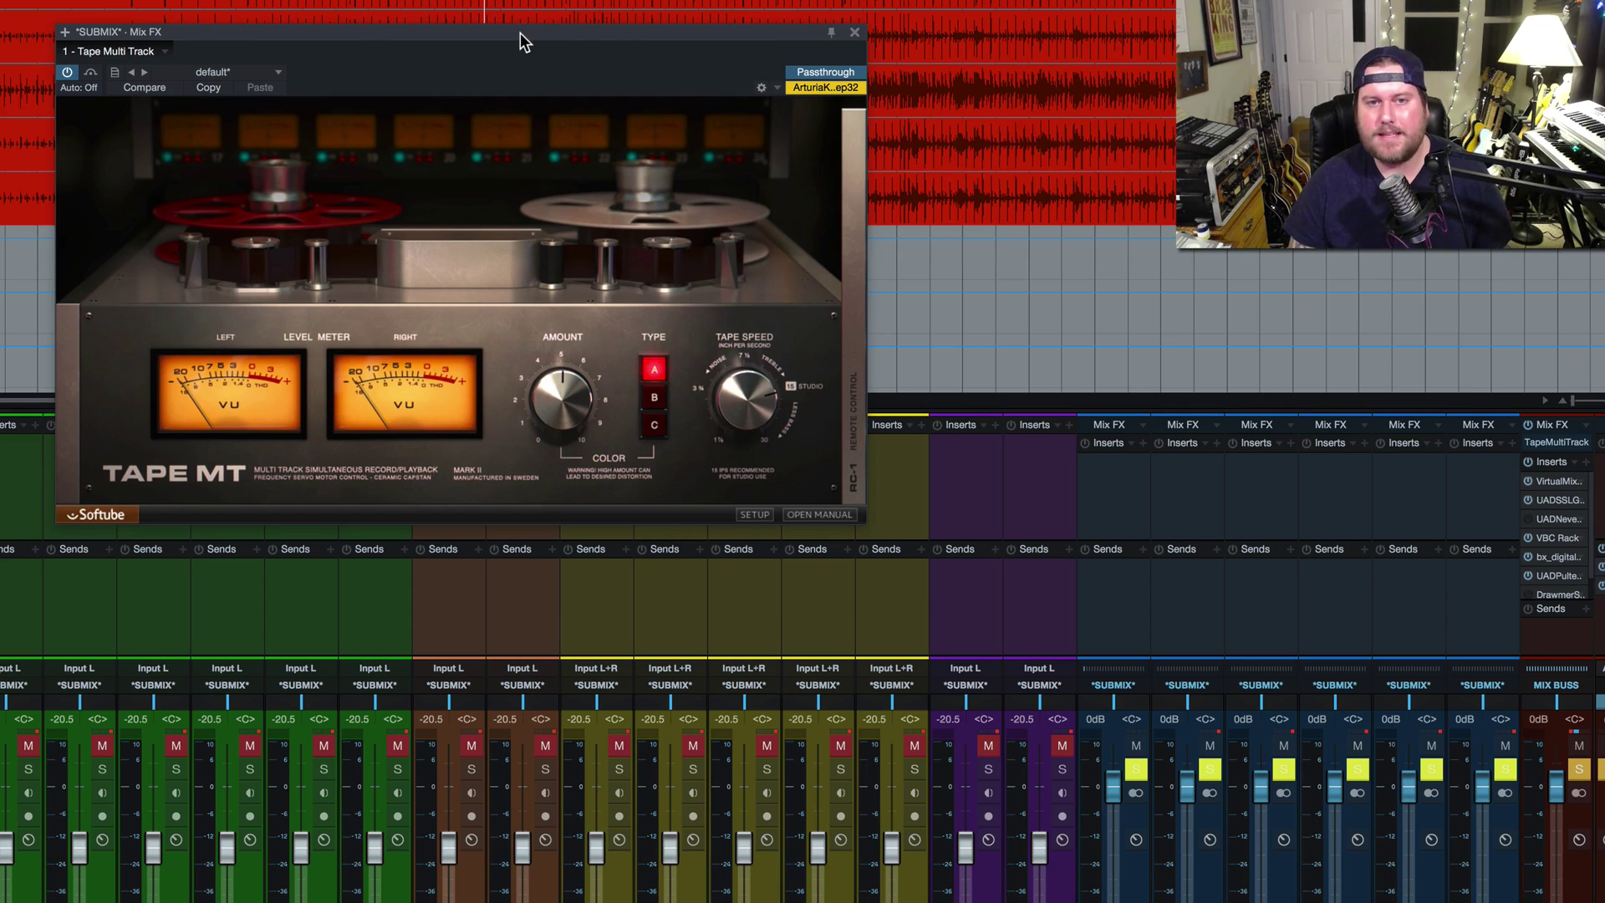
pyautogui.moveTo(519, 39); pyautogui.dragTo(487, 4)
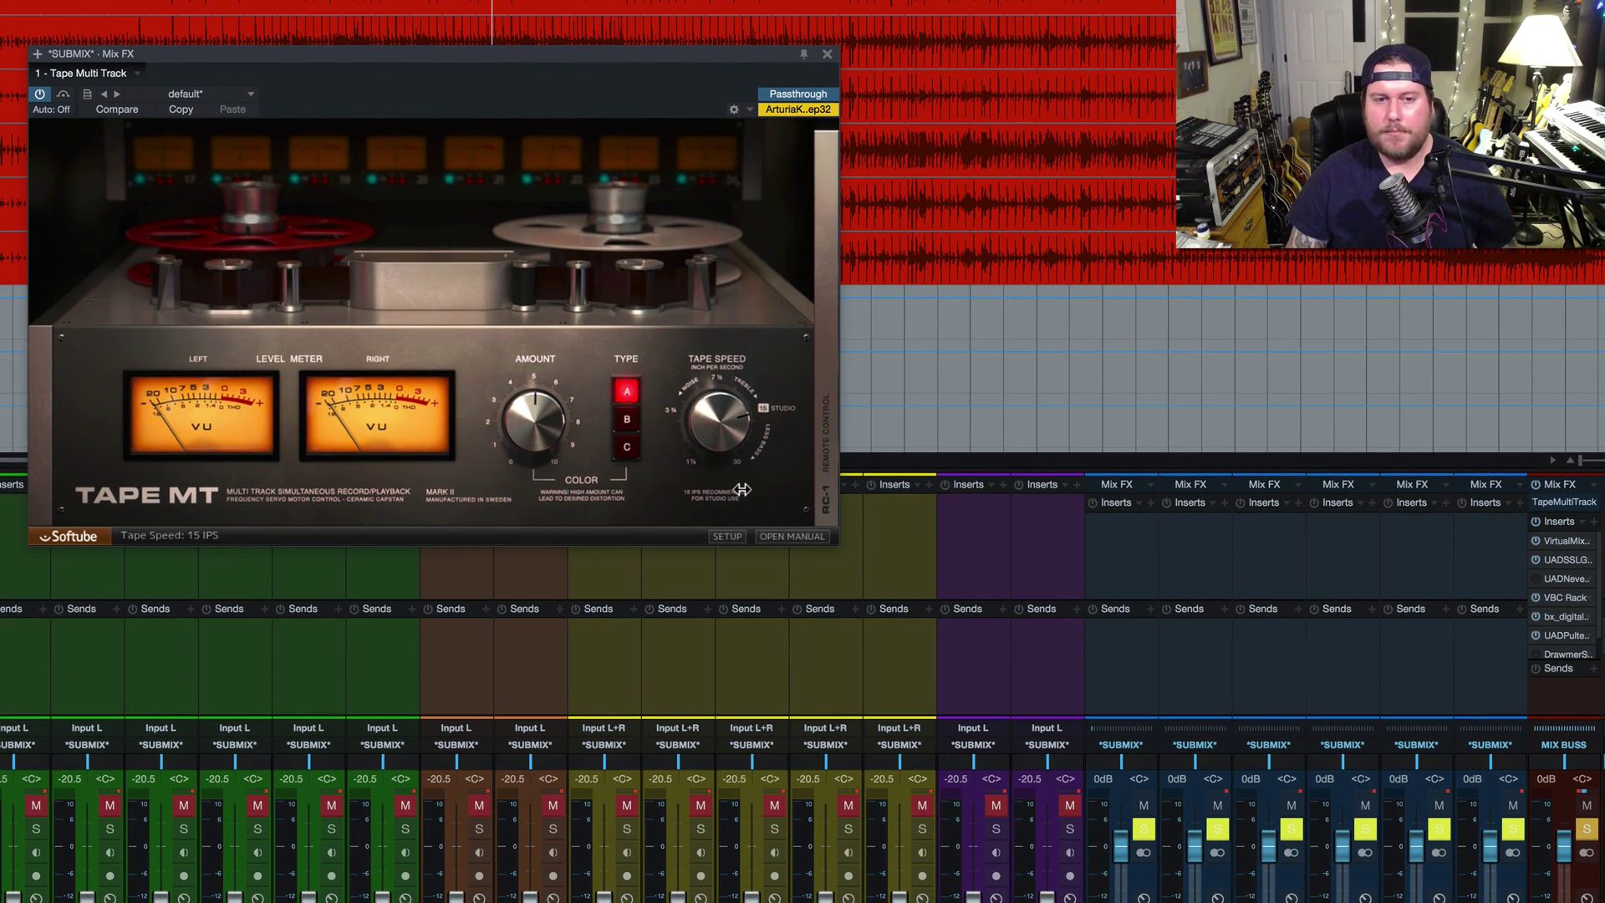
pyautogui.click(830, 445)
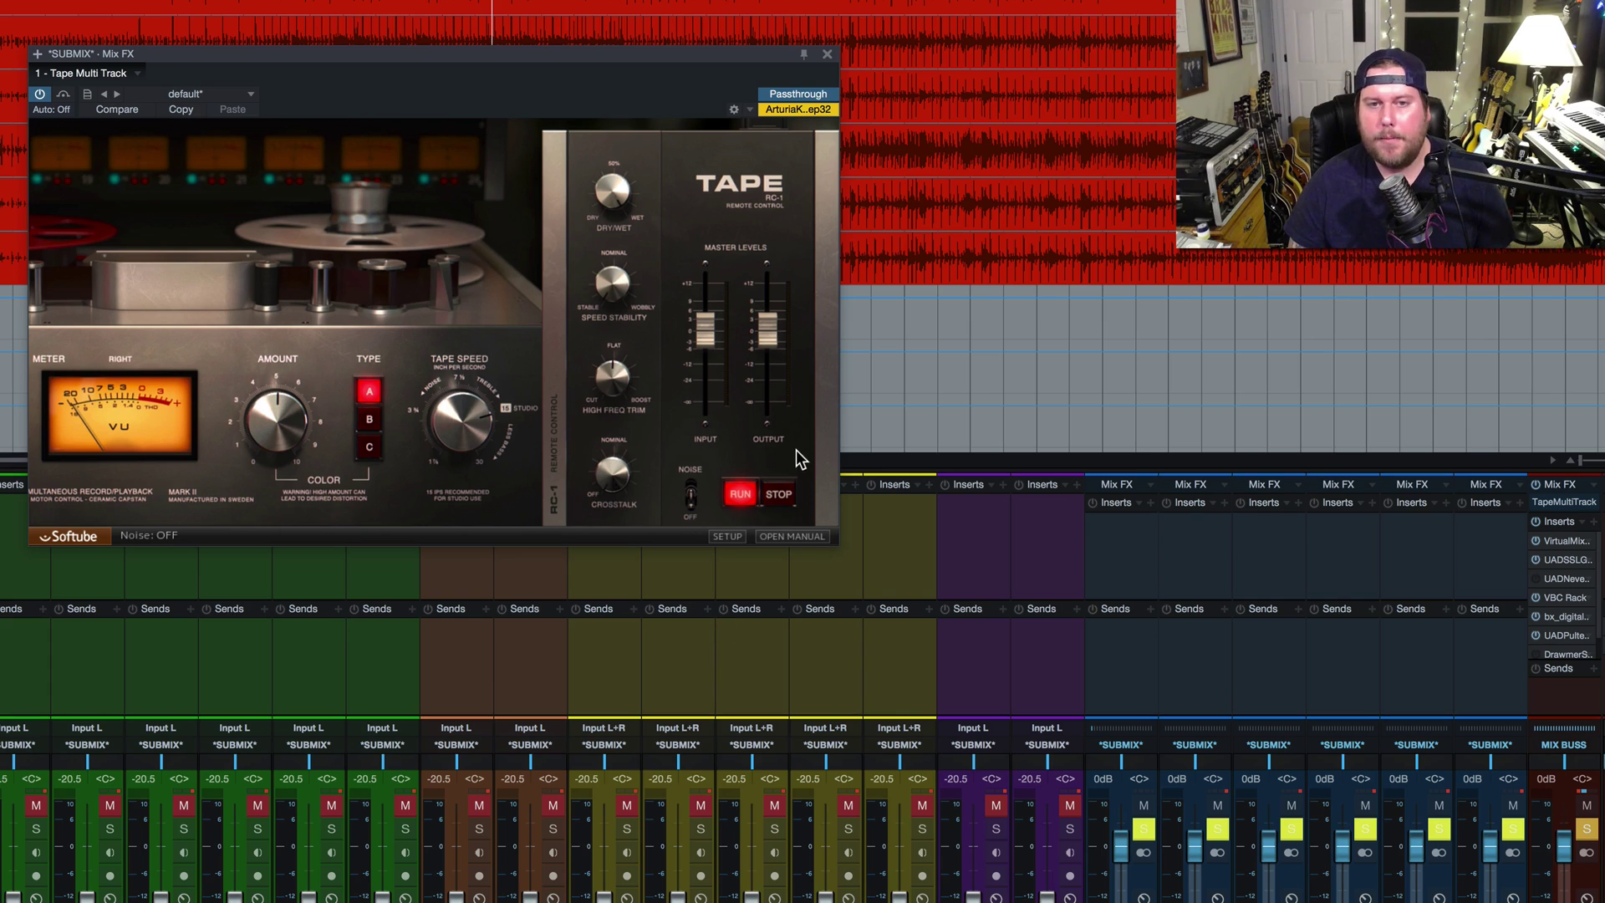
pyautogui.click(561, 353)
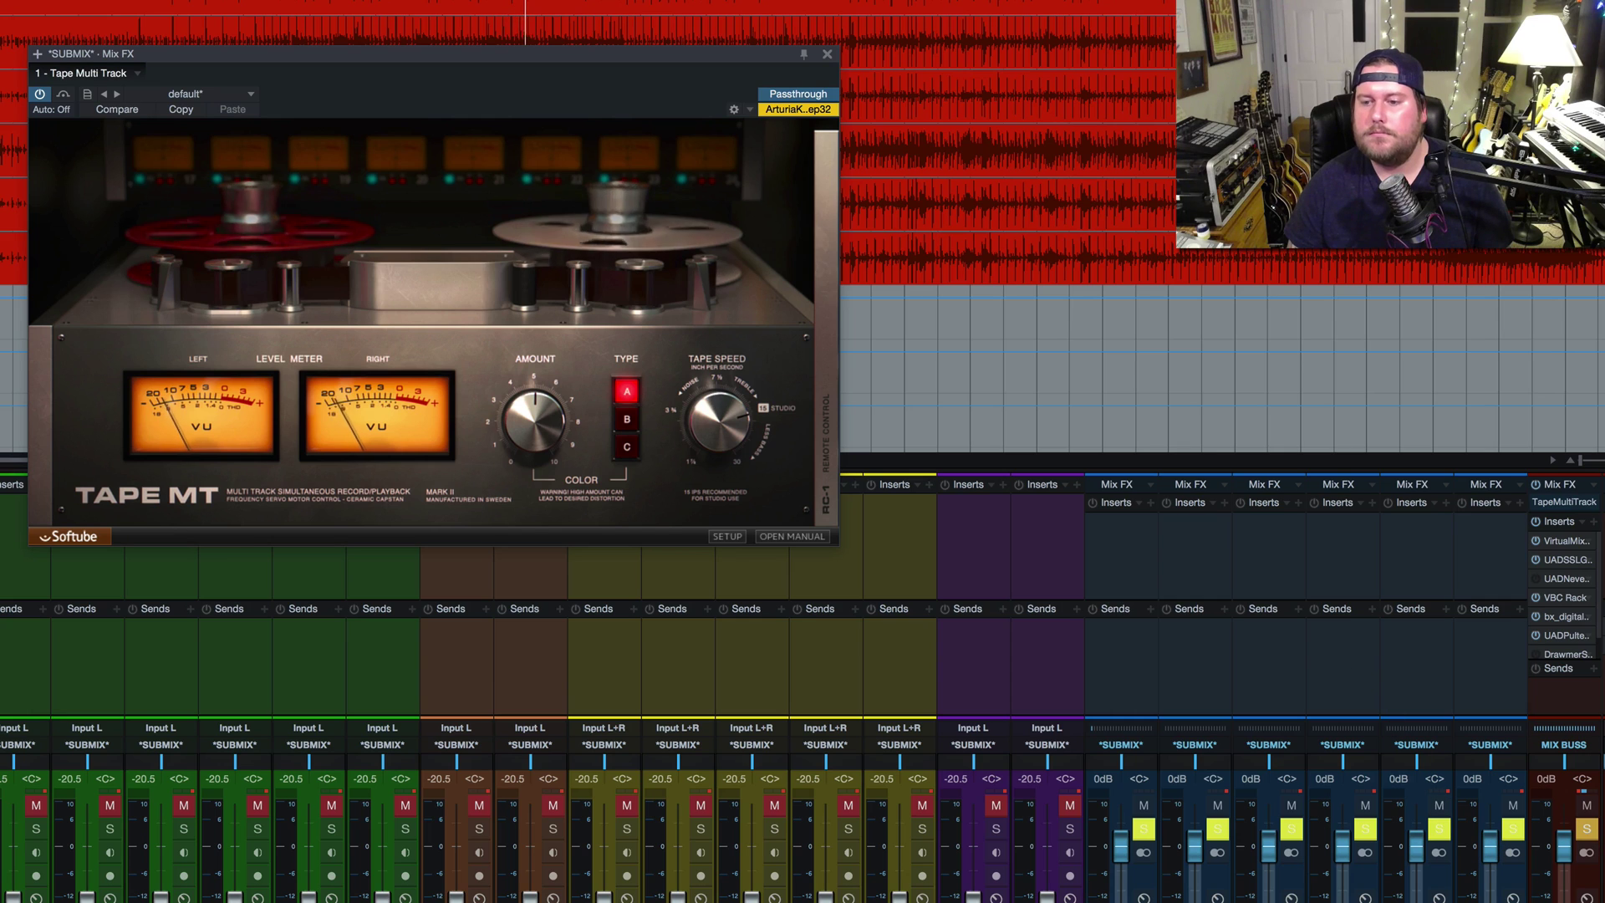
# Toggle the solo of the [All Drums] bus off and on, and unsolo the *SUBMIX* channel
pyautogui.click(1146, 830)
pyautogui.click(1147, 829)
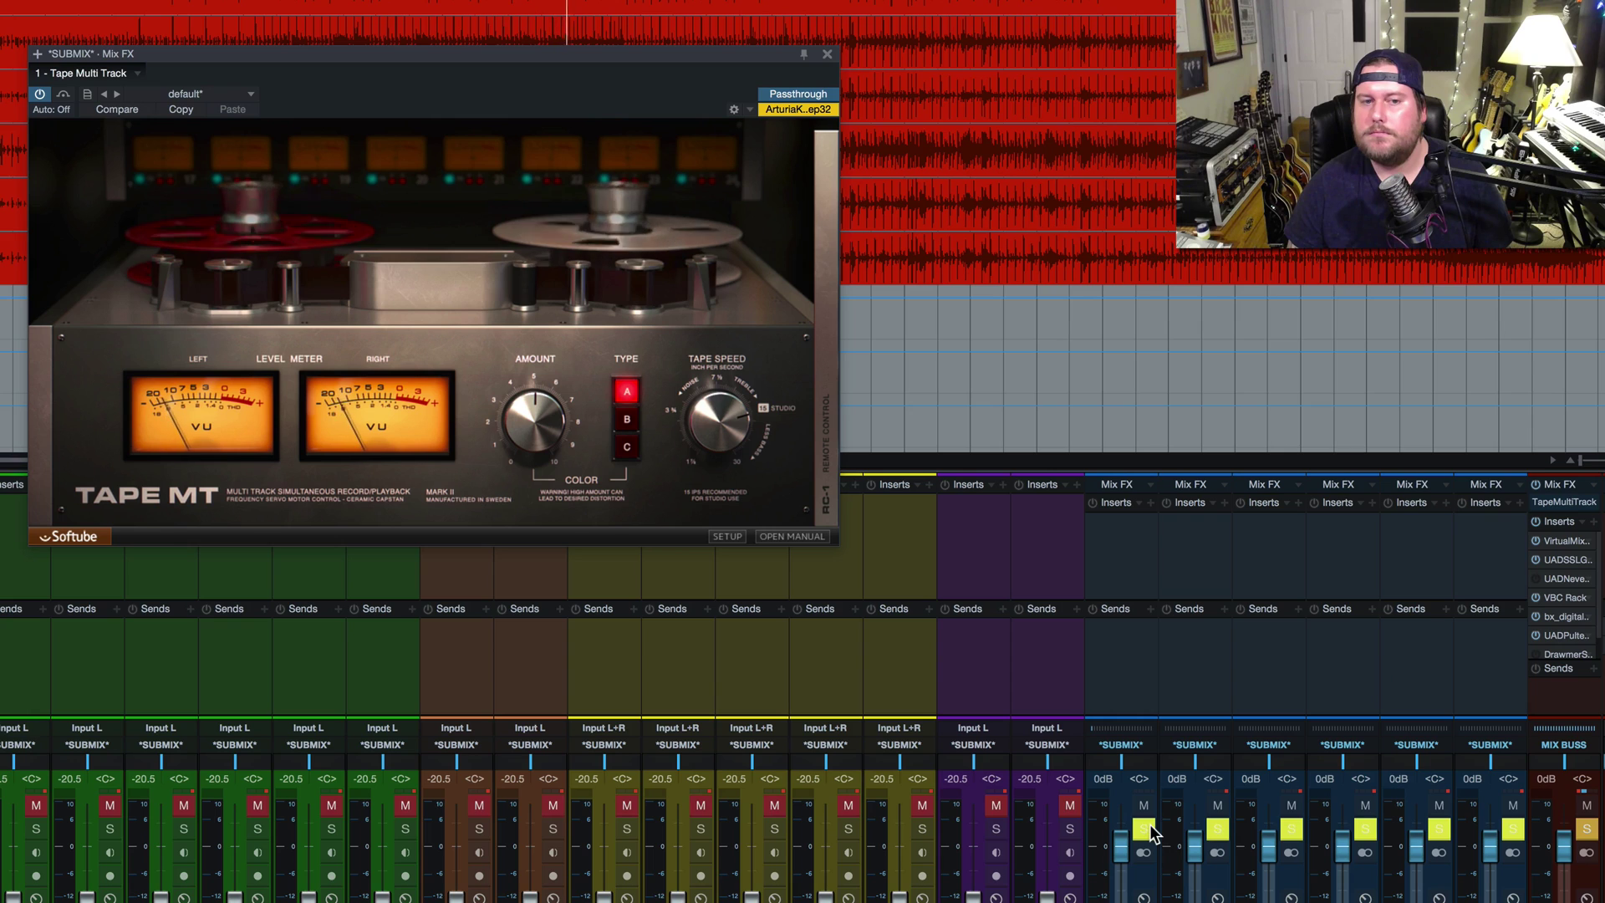
pyautogui.click(1586, 829)
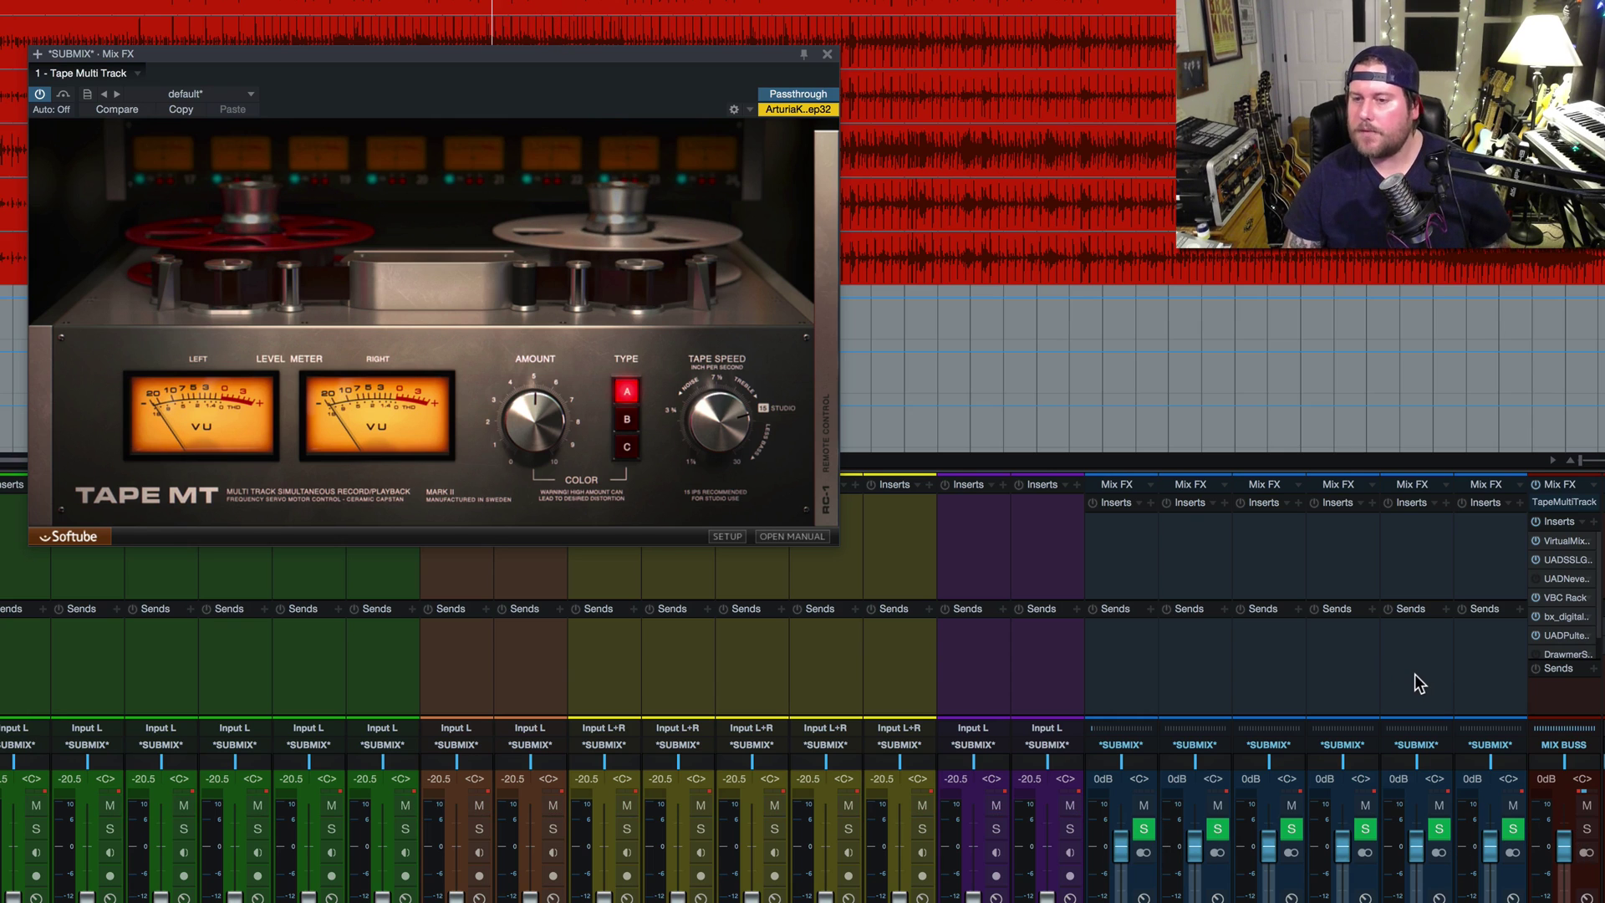
# Review the *SUBMIX* channel's Virtual Mix Rack, SSL G Bus Compressor, Drawmer S73 and Oxford Limiter, and close the inserts window
pyautogui.click(1563, 541)
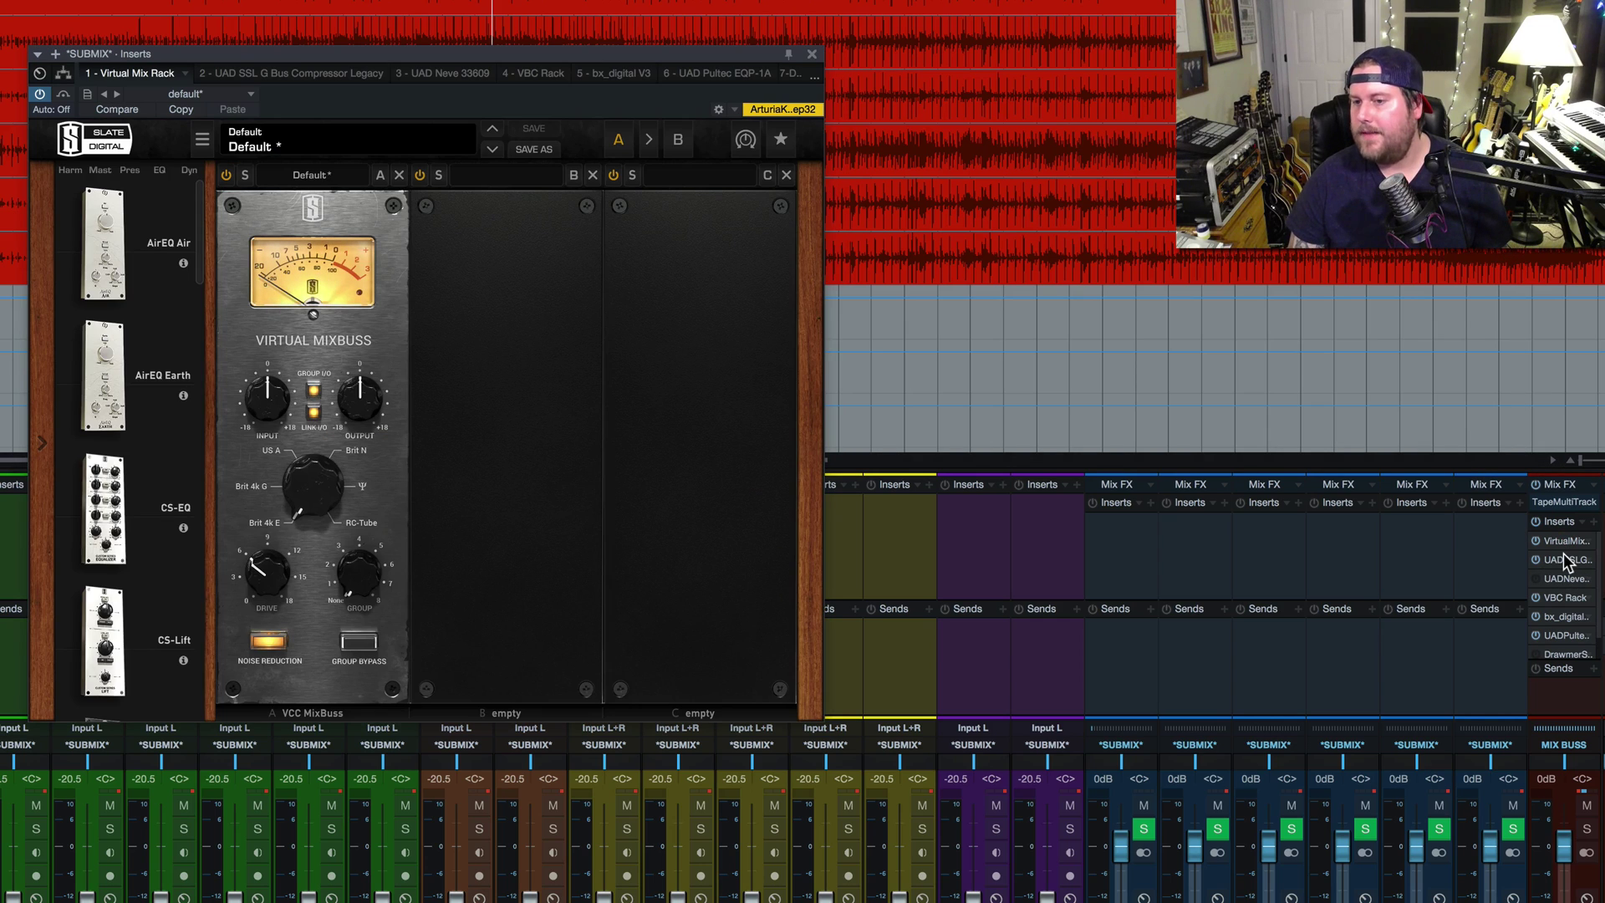
pyautogui.click(1564, 557)
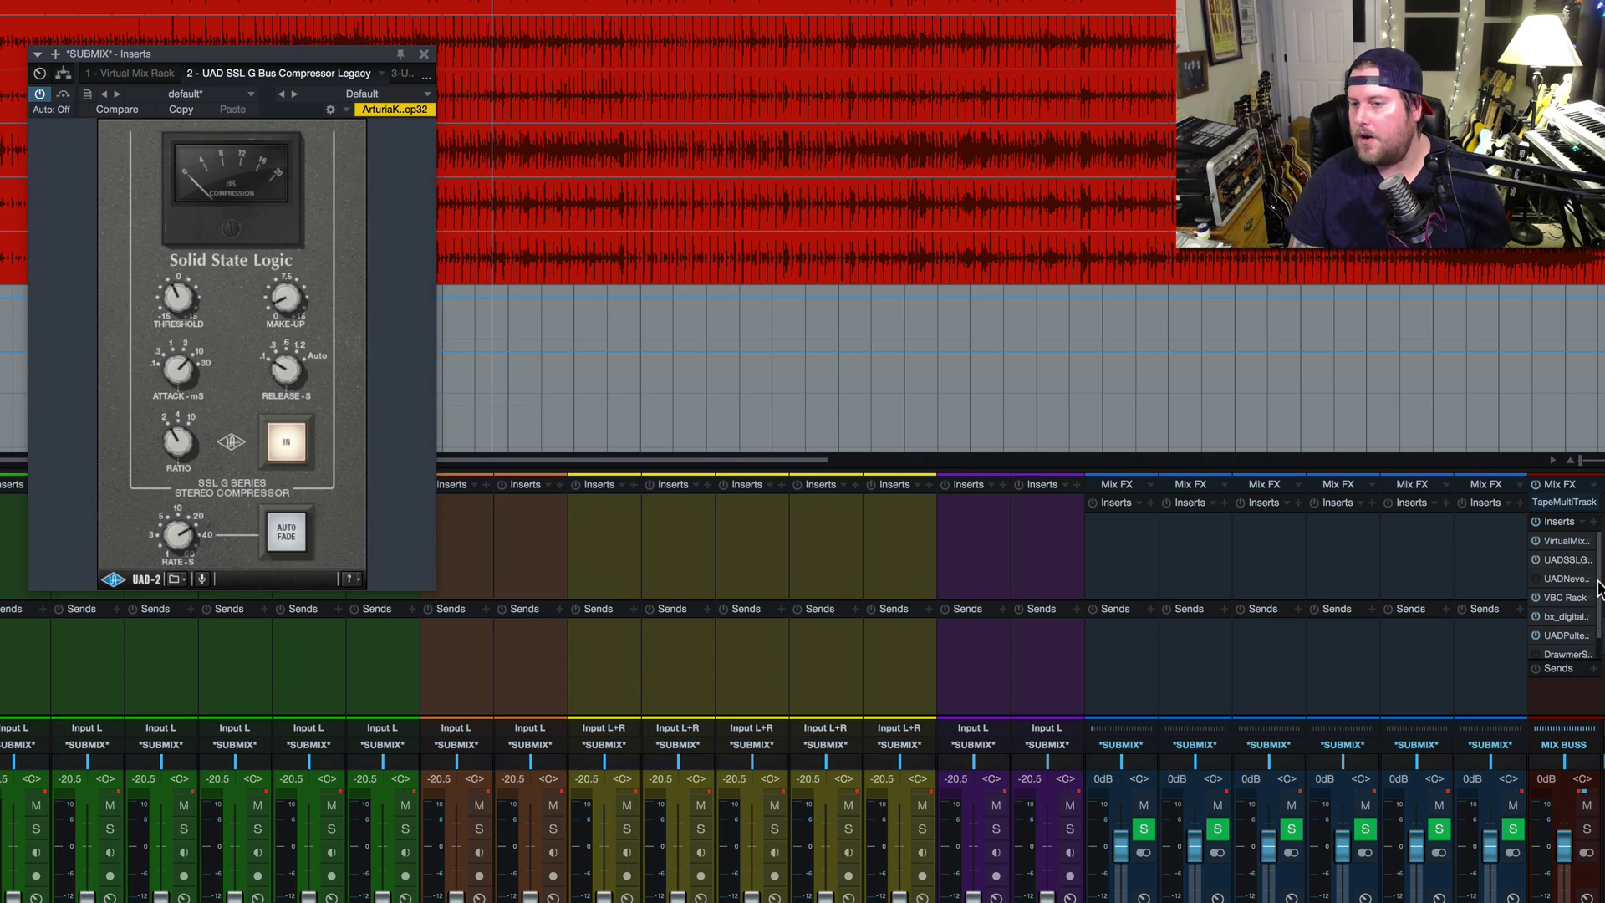
pyautogui.moveTo(1599, 583); pyautogui.dragTo(1599, 609)
pyautogui.click(1563, 629)
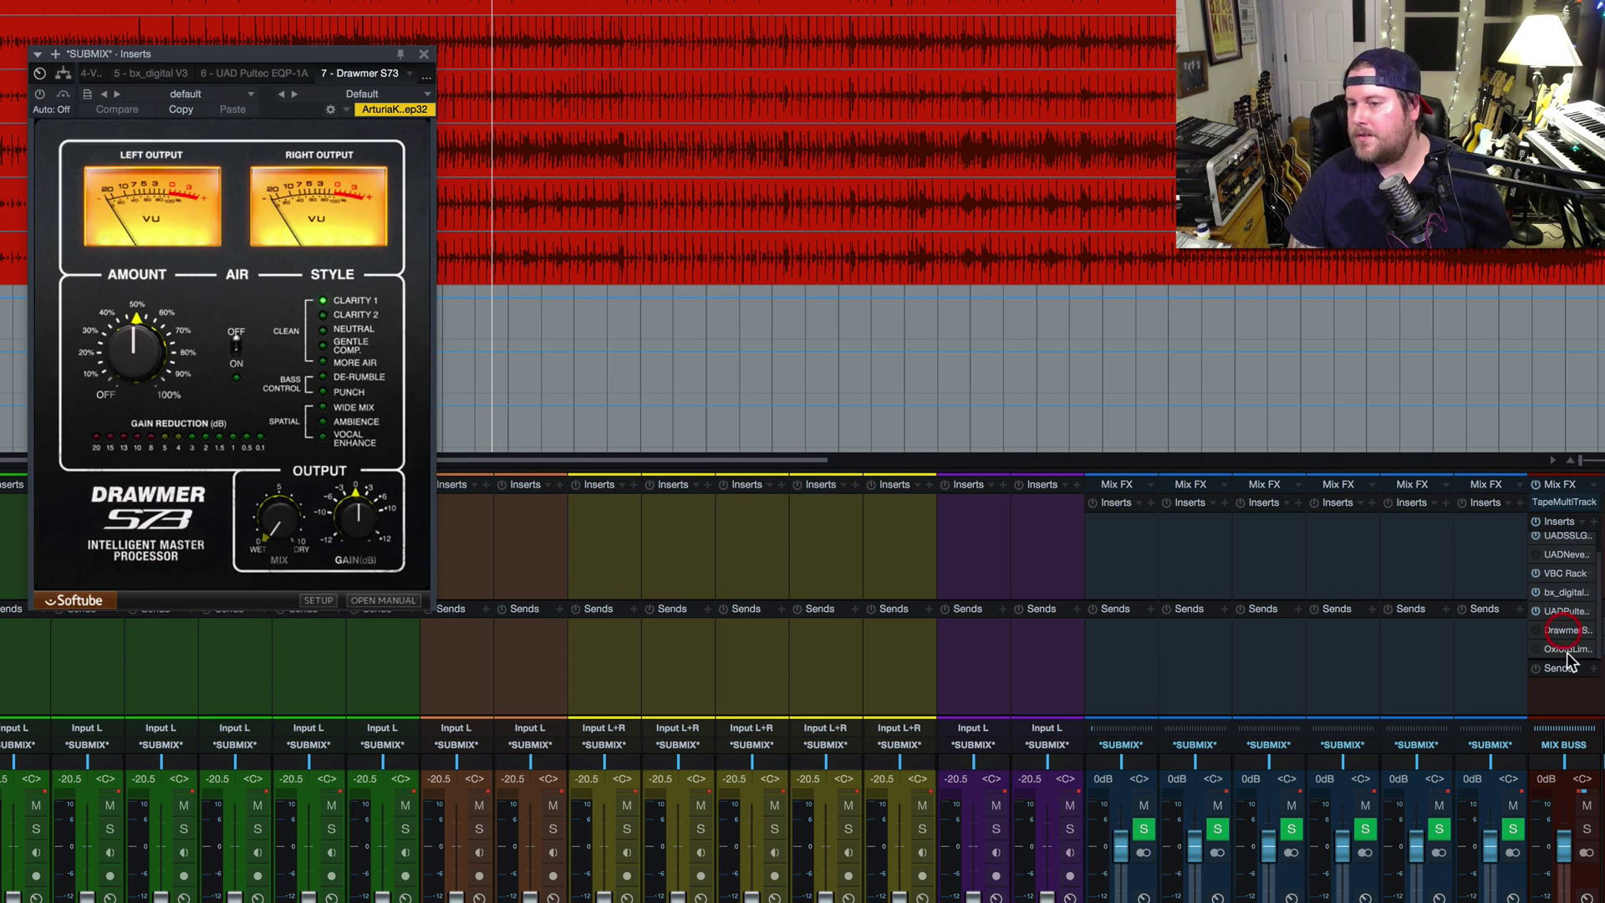
pyautogui.click(1566, 649)
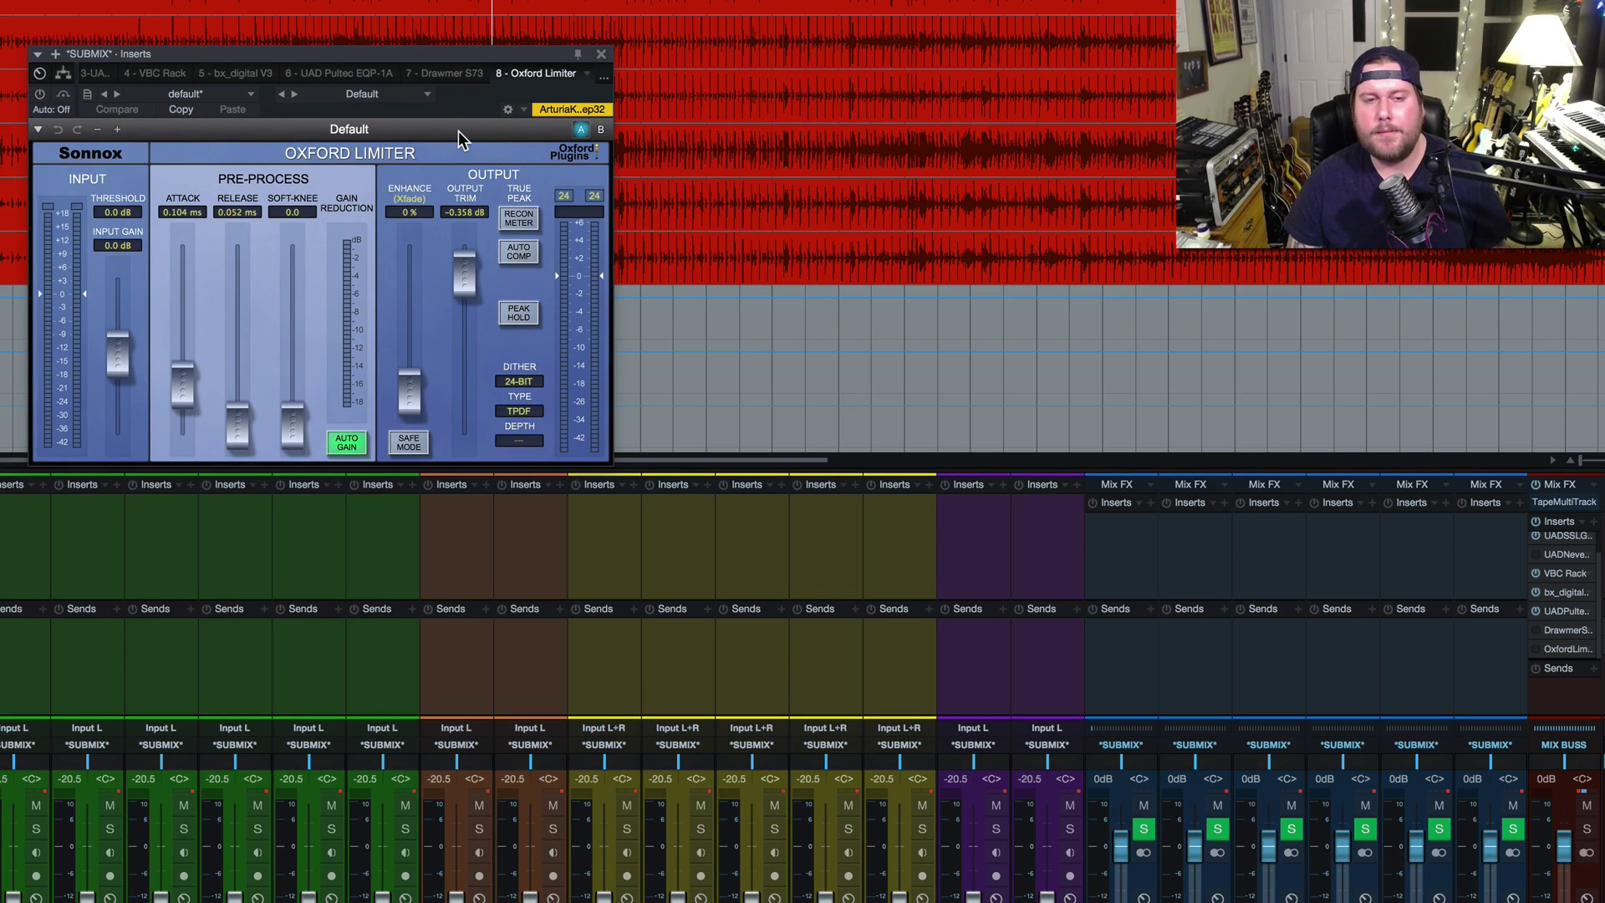
pyautogui.click(601, 55)
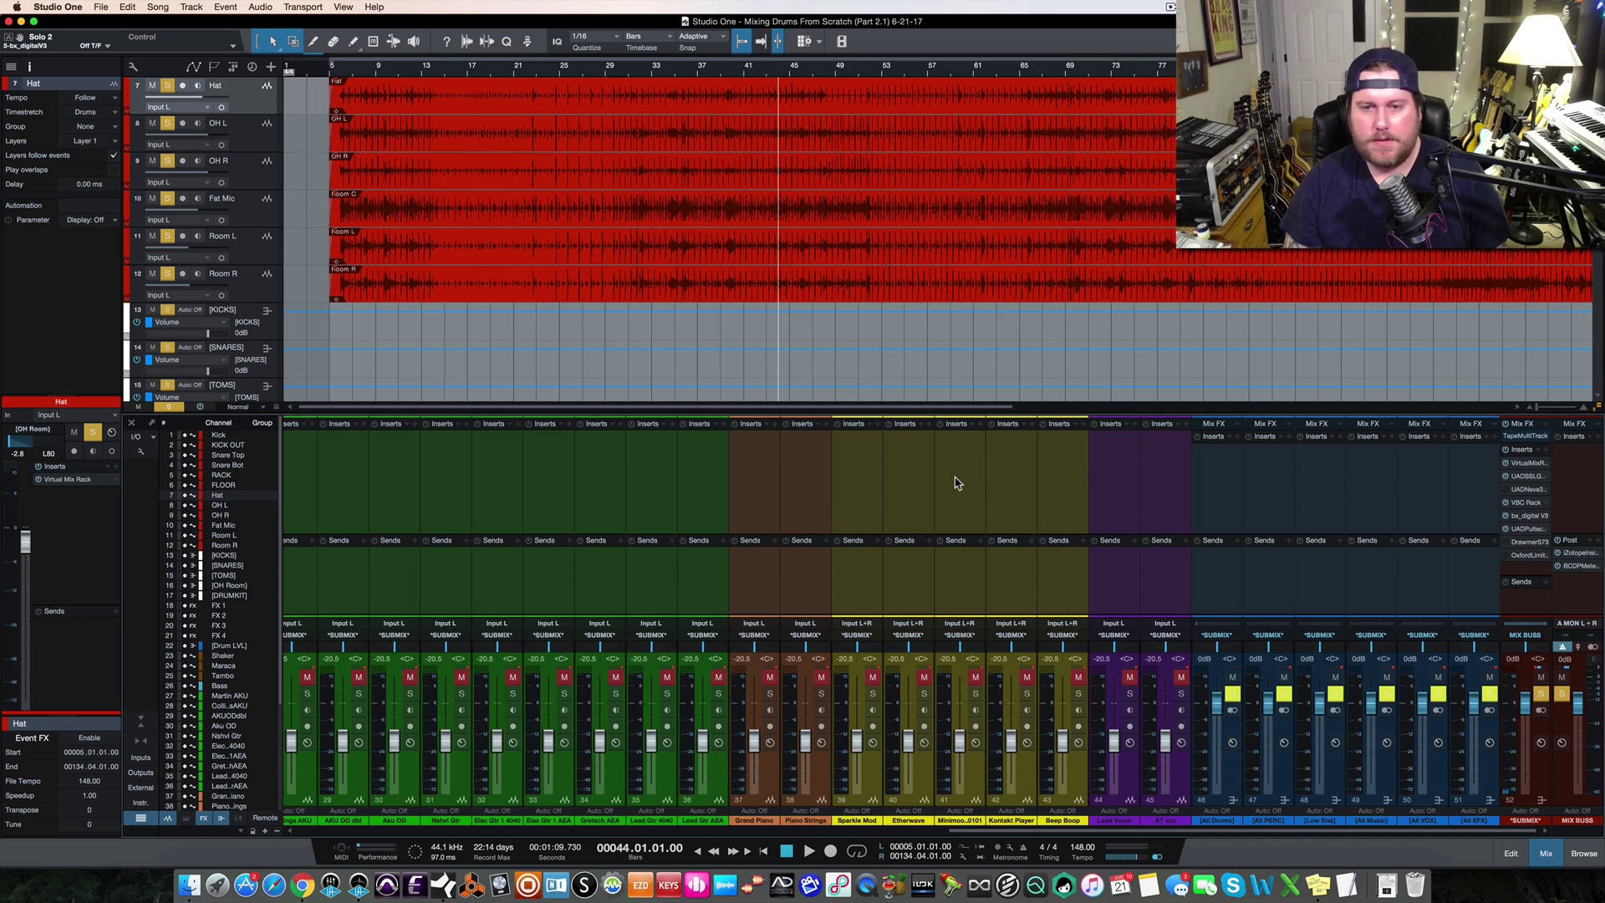
# Place the playhead at bar 117 before the tom hits, and raise the RACK fader and the FLOOR fader, FLOOR to about -6.4 dB
pyautogui.hscroll(-10, 961, 484)
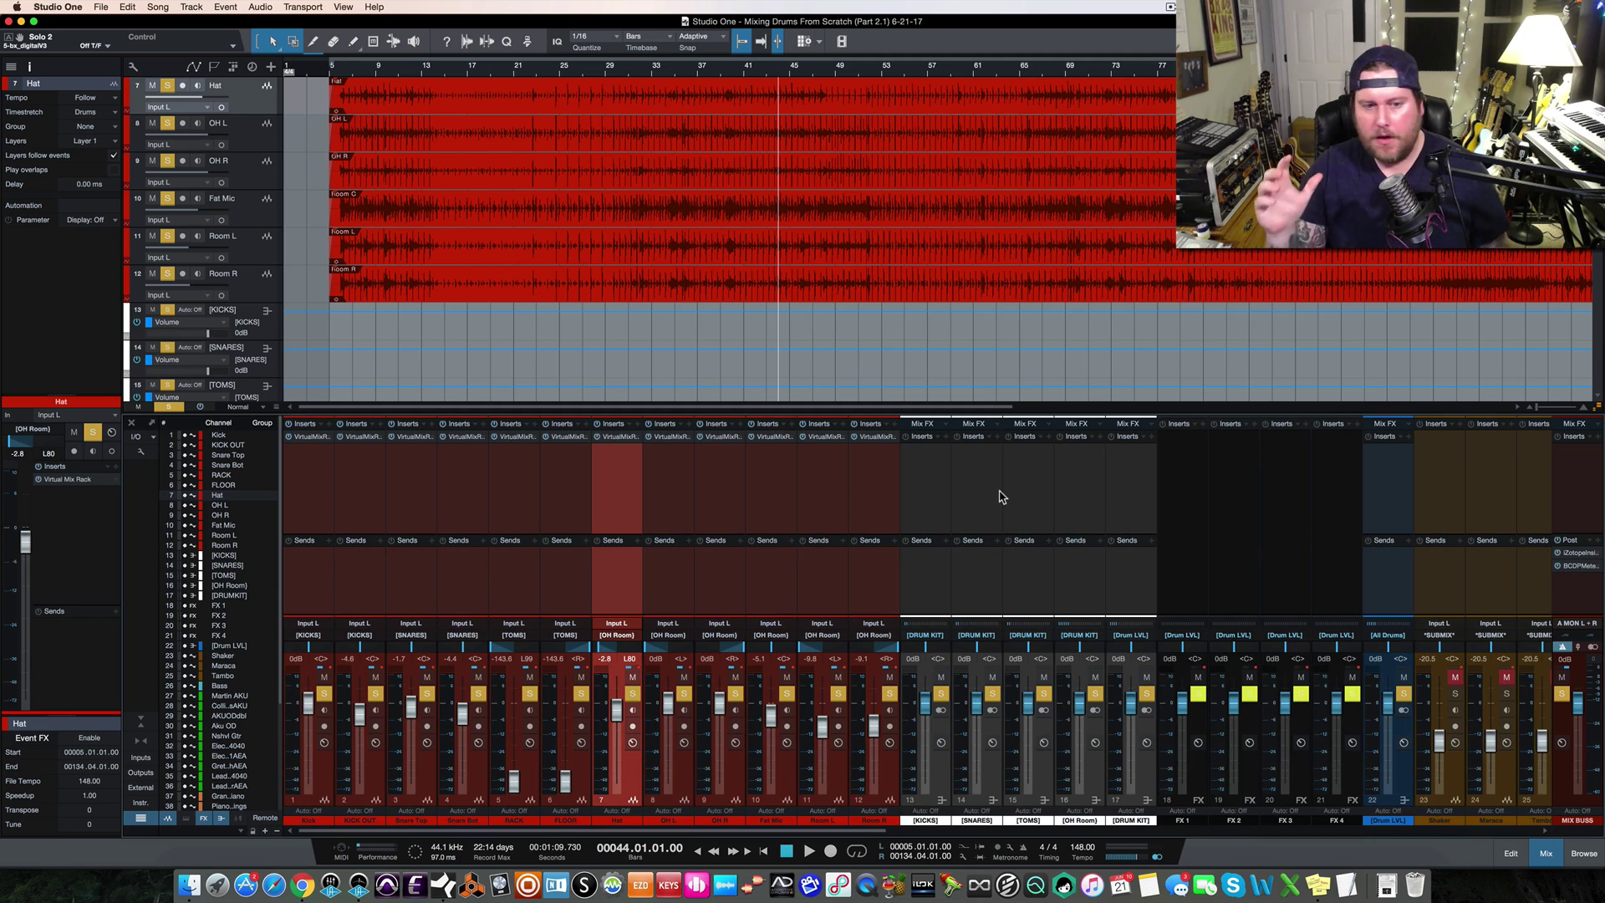
pyautogui.scroll(6, 989, 346)
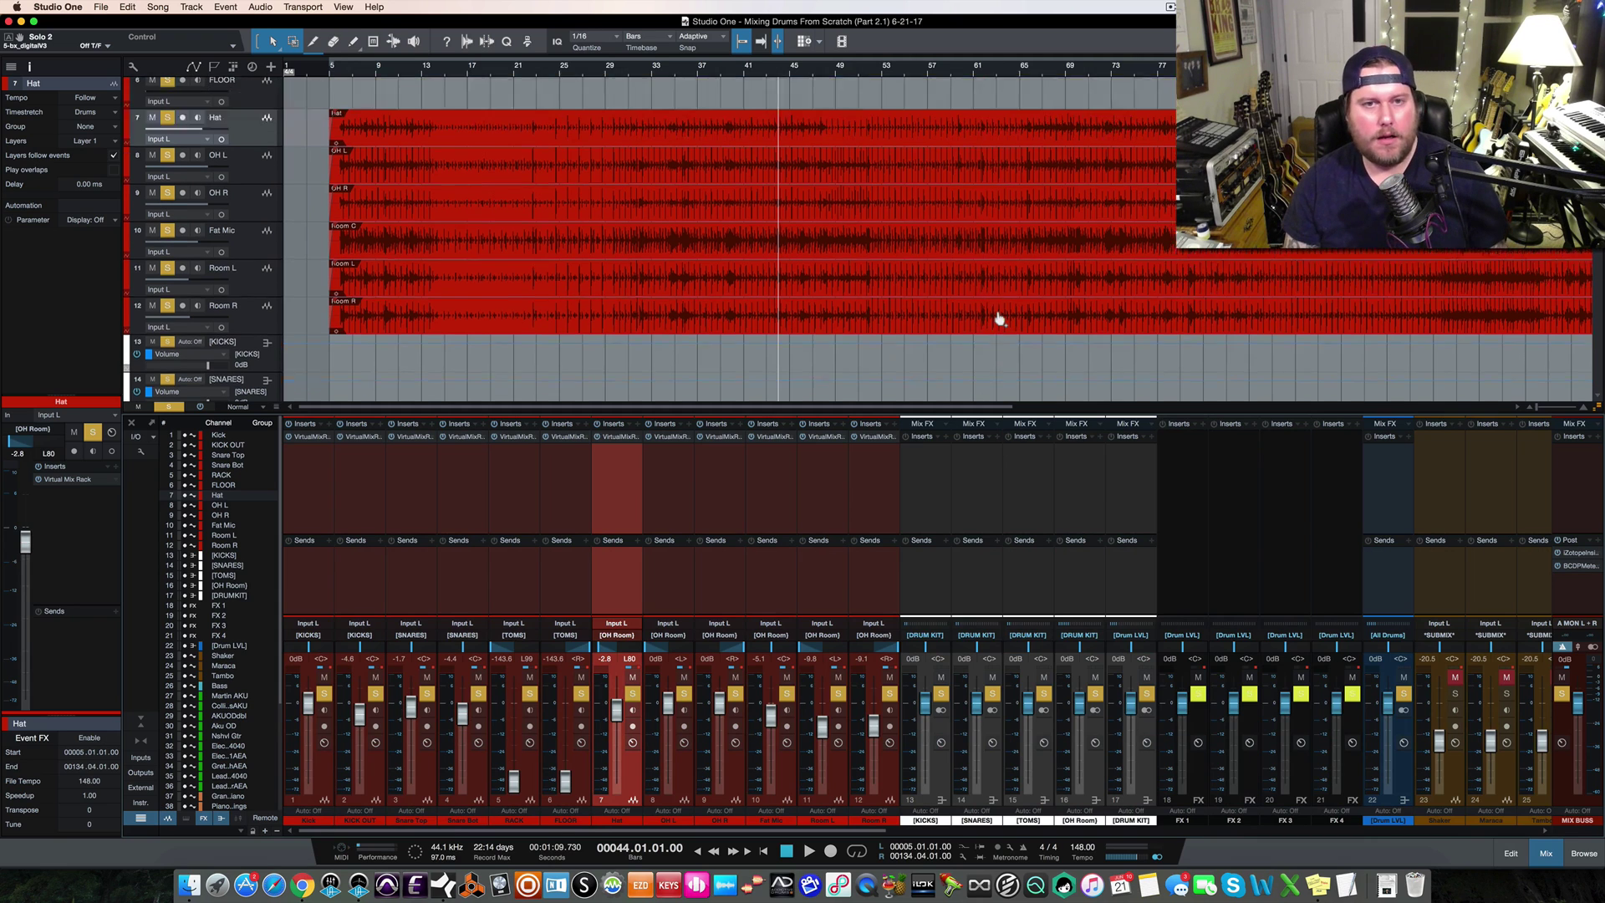
pyautogui.hscroll(10, 998, 314)
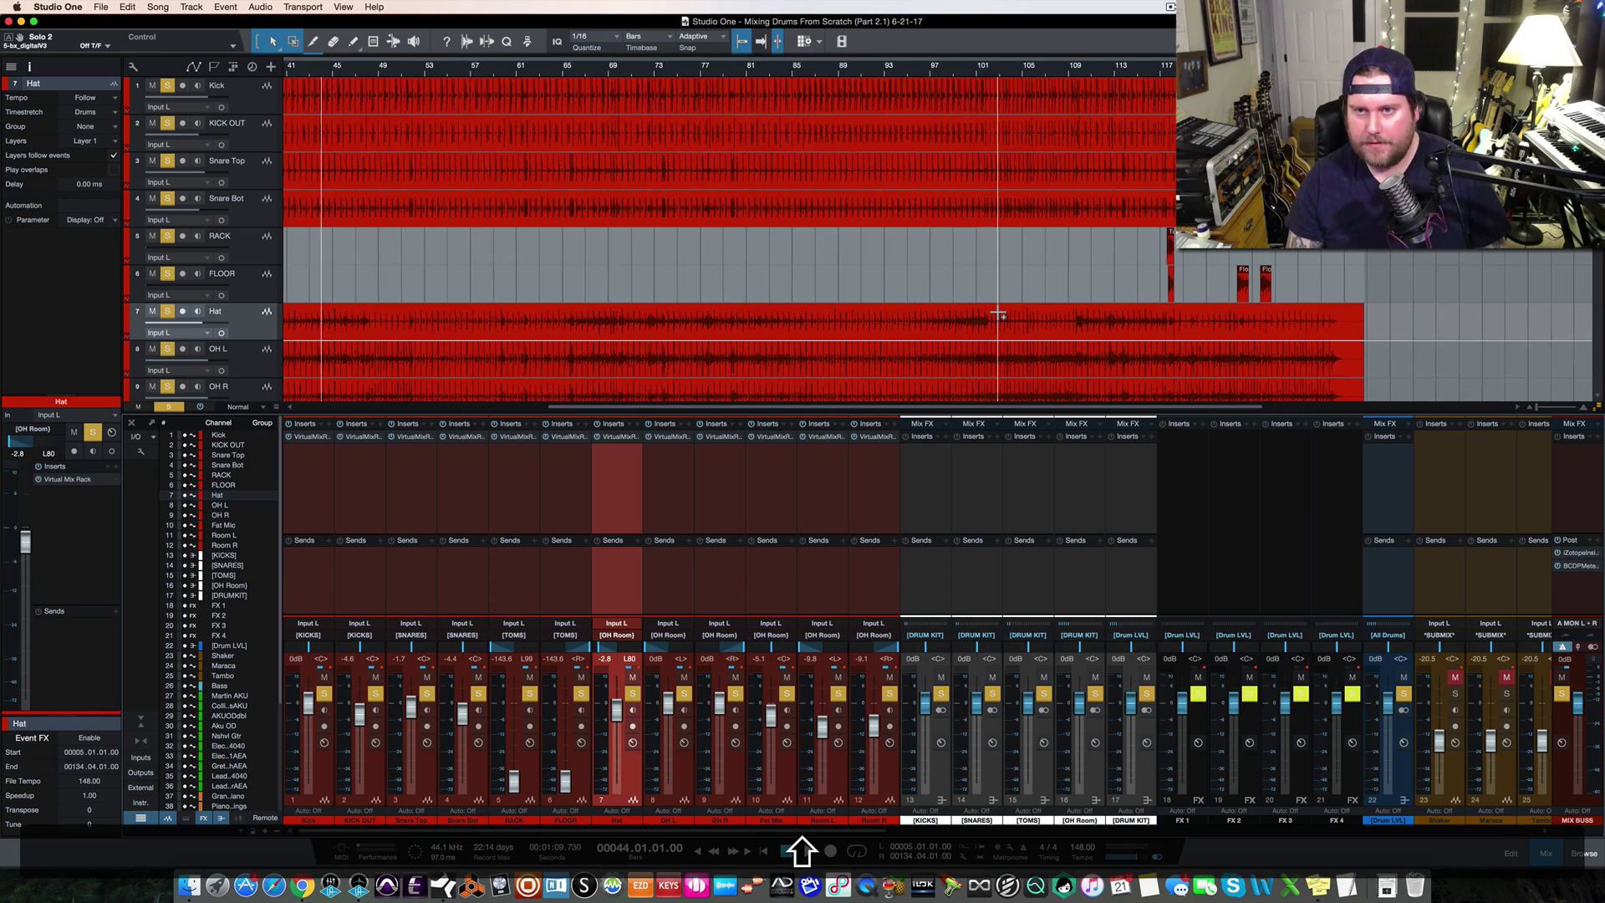
pyautogui.click(1112, 75)
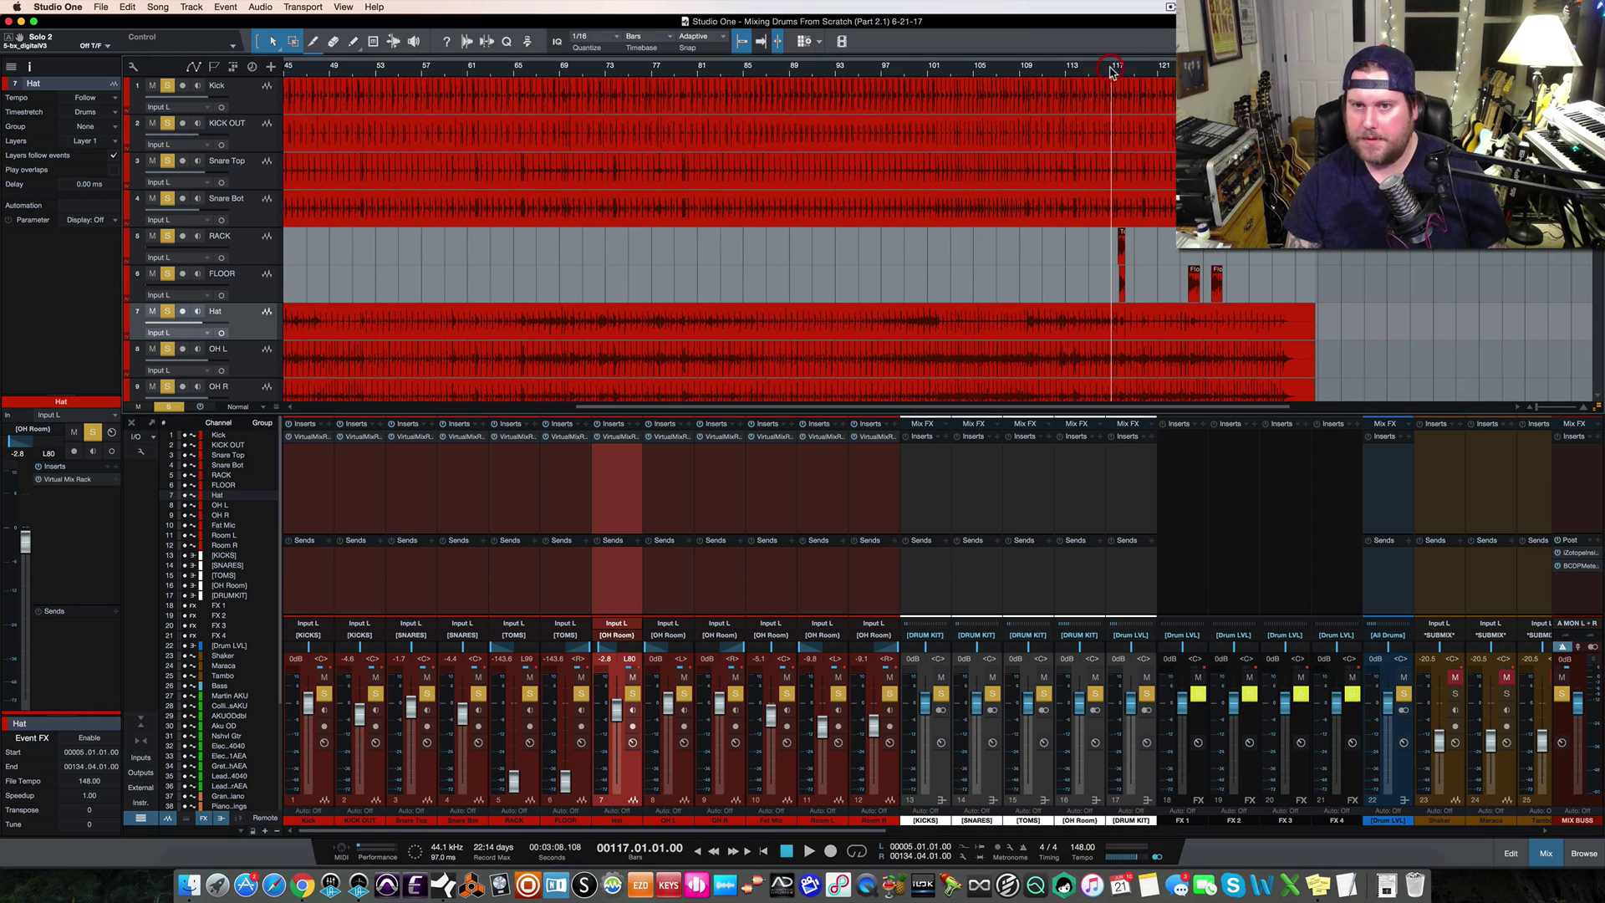
pyautogui.moveTo(513, 785); pyautogui.dragTo(514, 724)
pyautogui.moveTo(566, 783); pyautogui.dragTo(563, 724)
# Start and stop playback repeatedly around bar 117 to audition the RACK and FLOOR toms with the full kit
pyautogui.press('space')
pyautogui.press('space')
pyautogui.press('space')
pyautogui.press('space')
pyautogui.press('space')
pyautogui.press('space')
pyautogui.press('space')
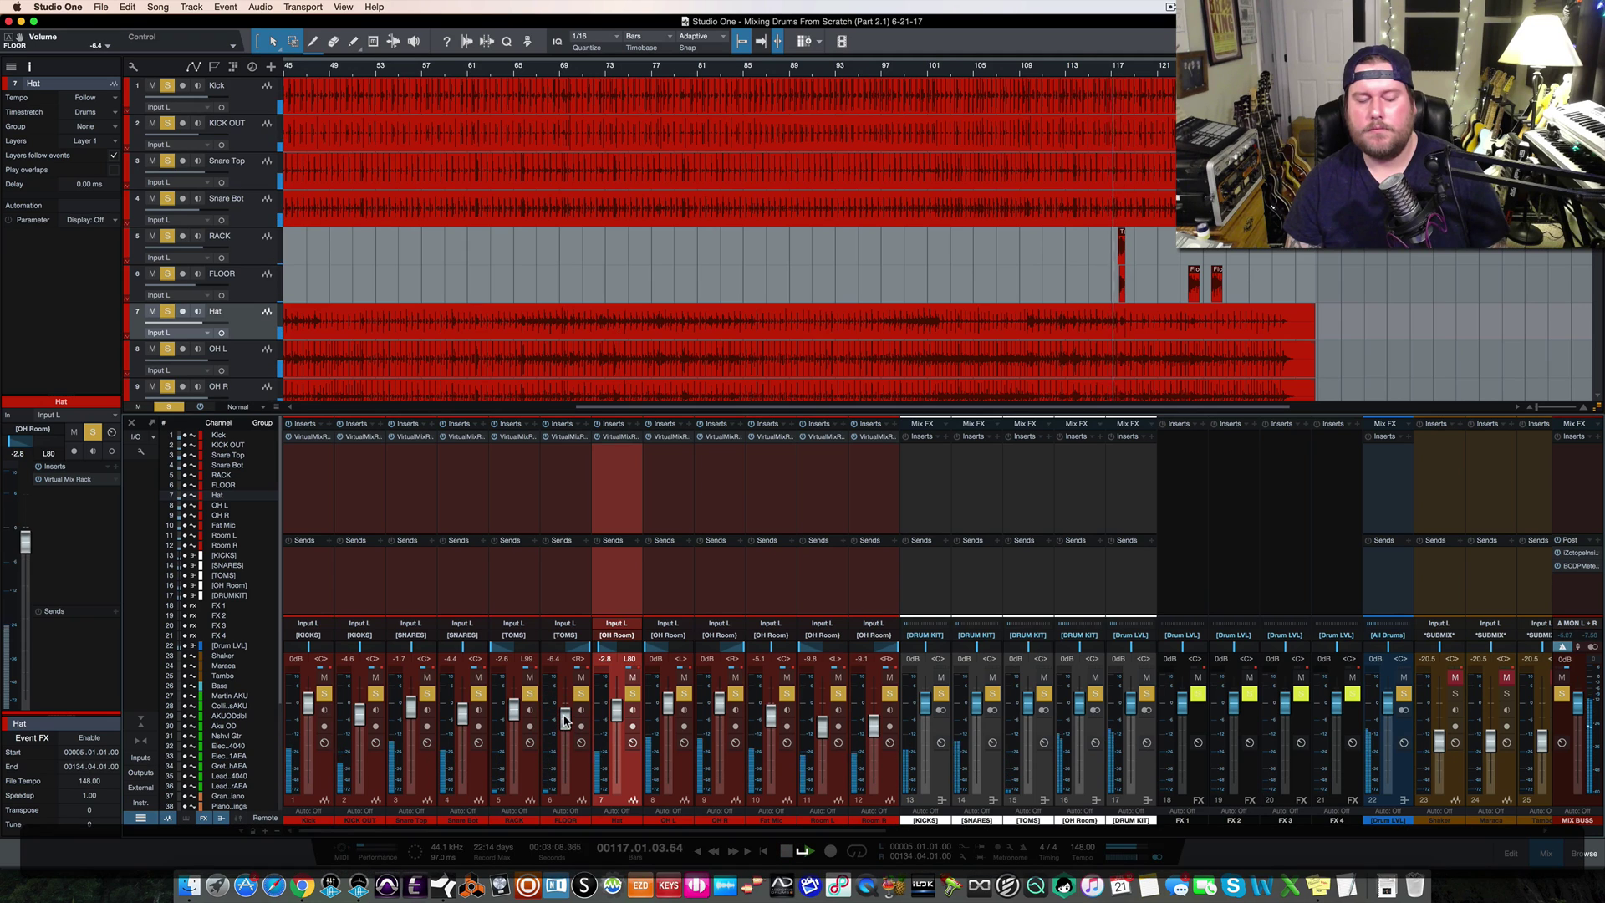
# Raise the FLOOR fader to about -2.4 dB and audition the tom hits with the full kit around bar 117
pyautogui.moveTo(520, 719); pyautogui.dragTo(563, 713)
pyautogui.press('space')
pyautogui.press('space')
pyautogui.press('space')
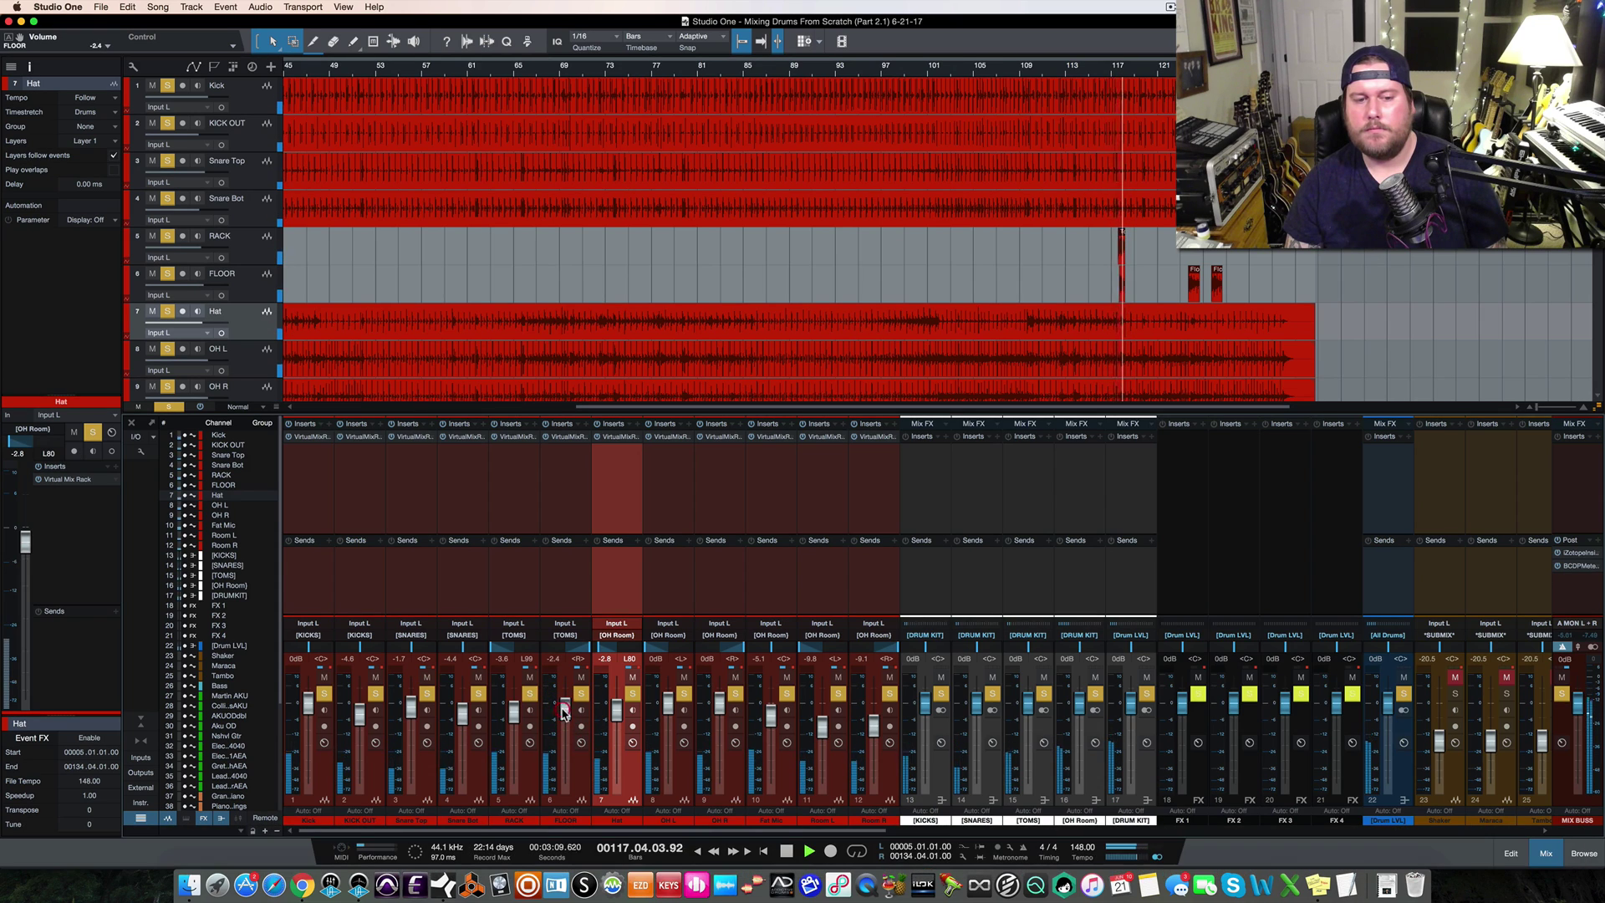
pyautogui.press('space')
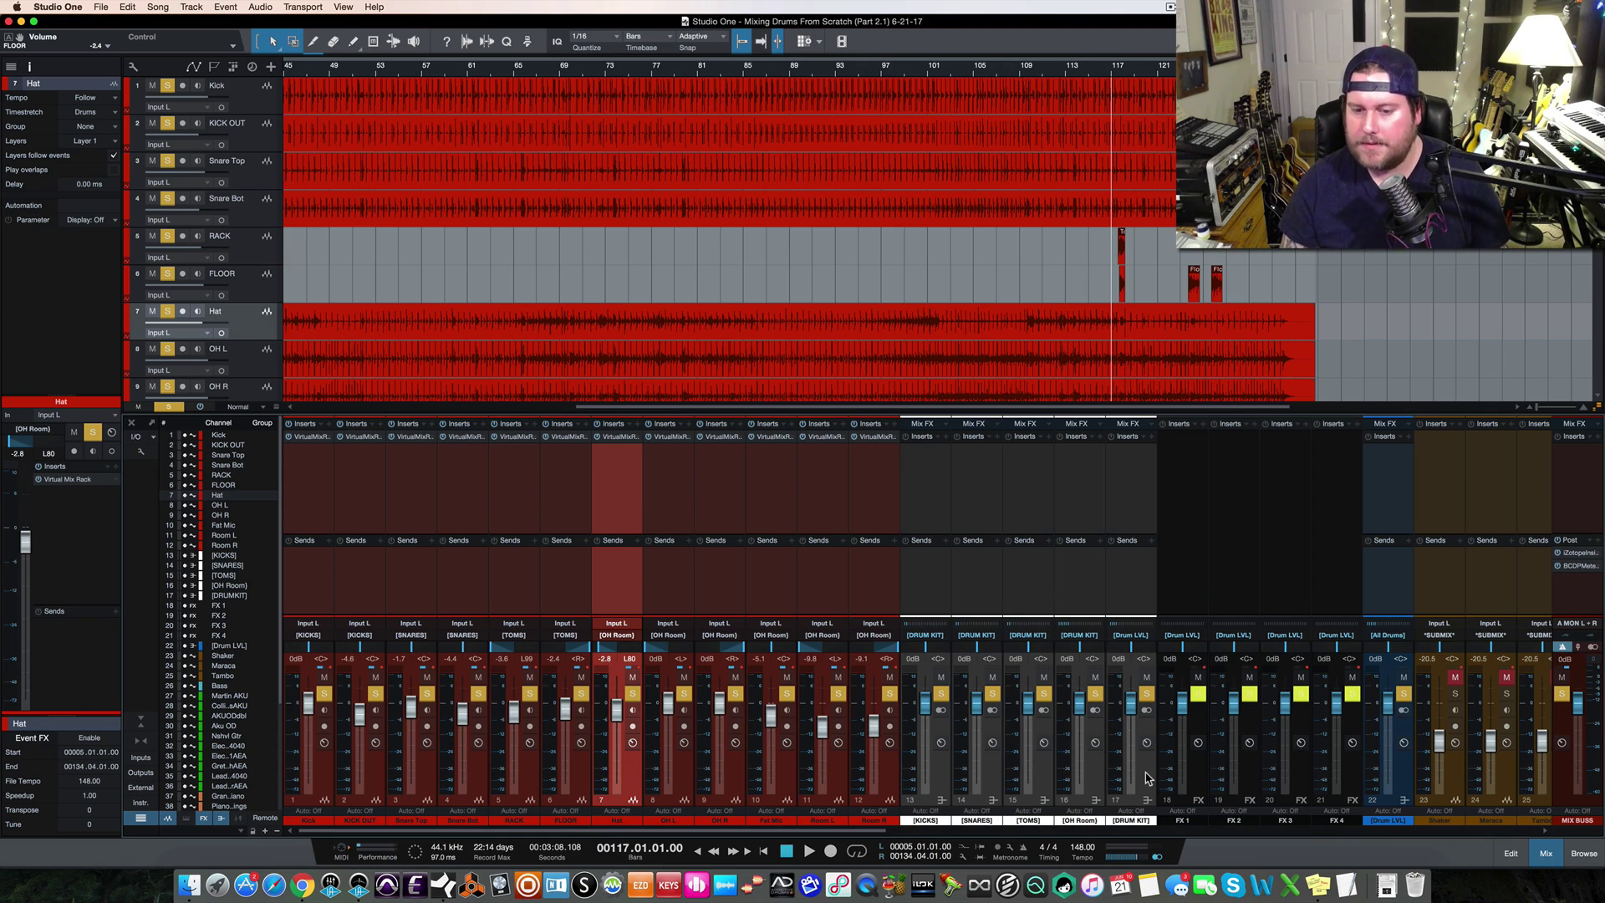
# Place the playhead at bar 53 and insert the UAD Ampex ATR-102 on the [DRUM KIT] bus
pyautogui.click(377, 67)
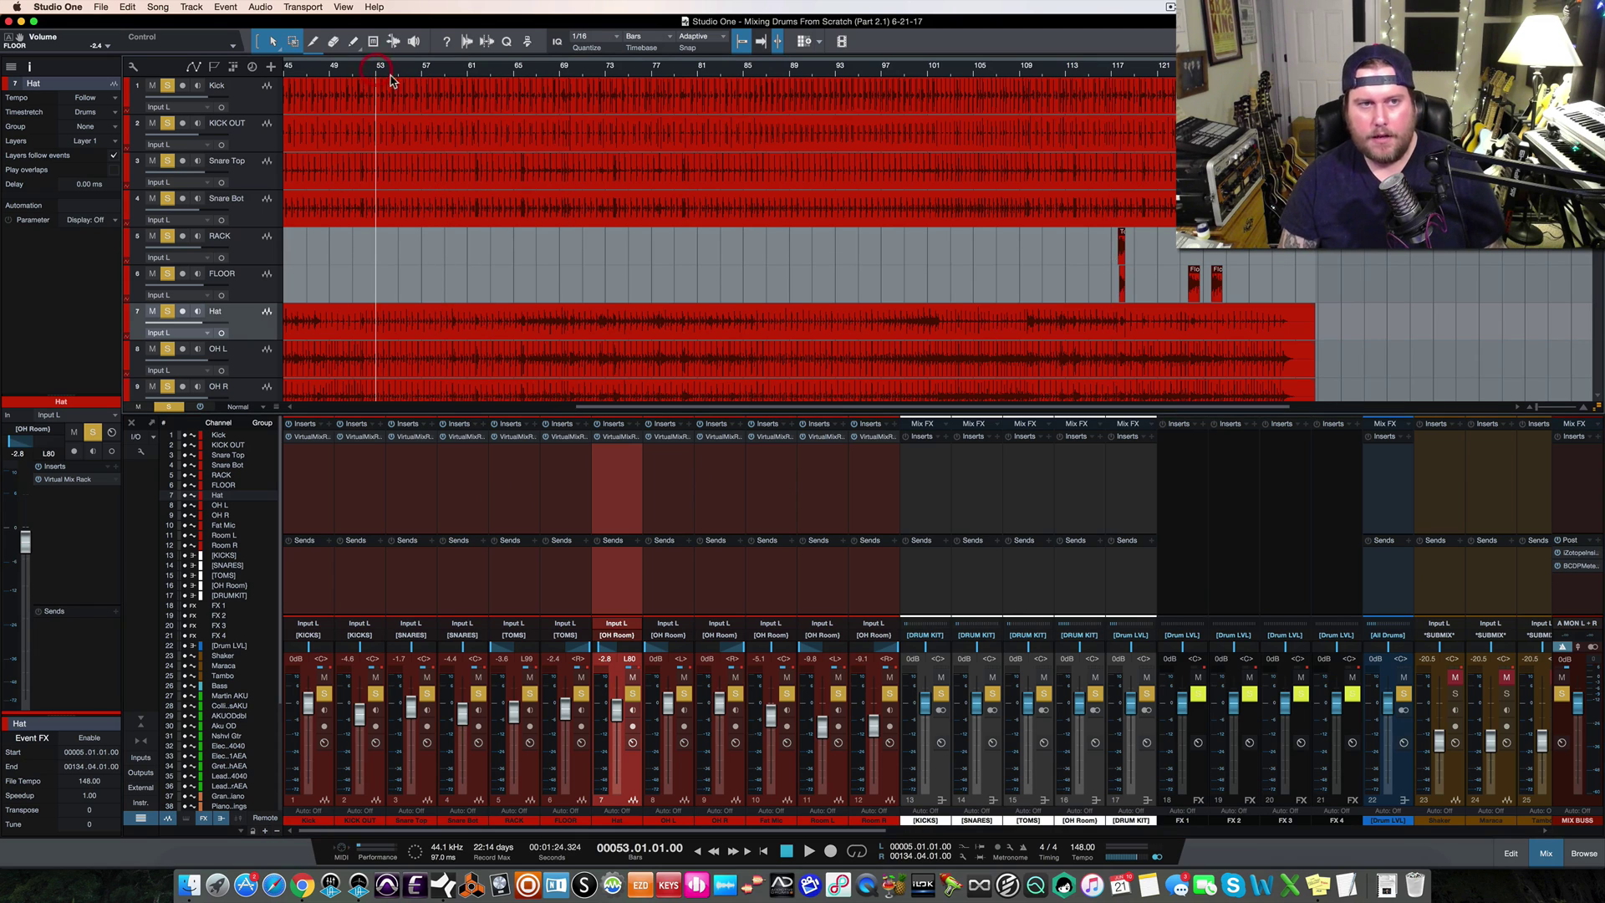
pyautogui.click(1152, 437)
pyautogui.scroll(-10, 1197, 545)
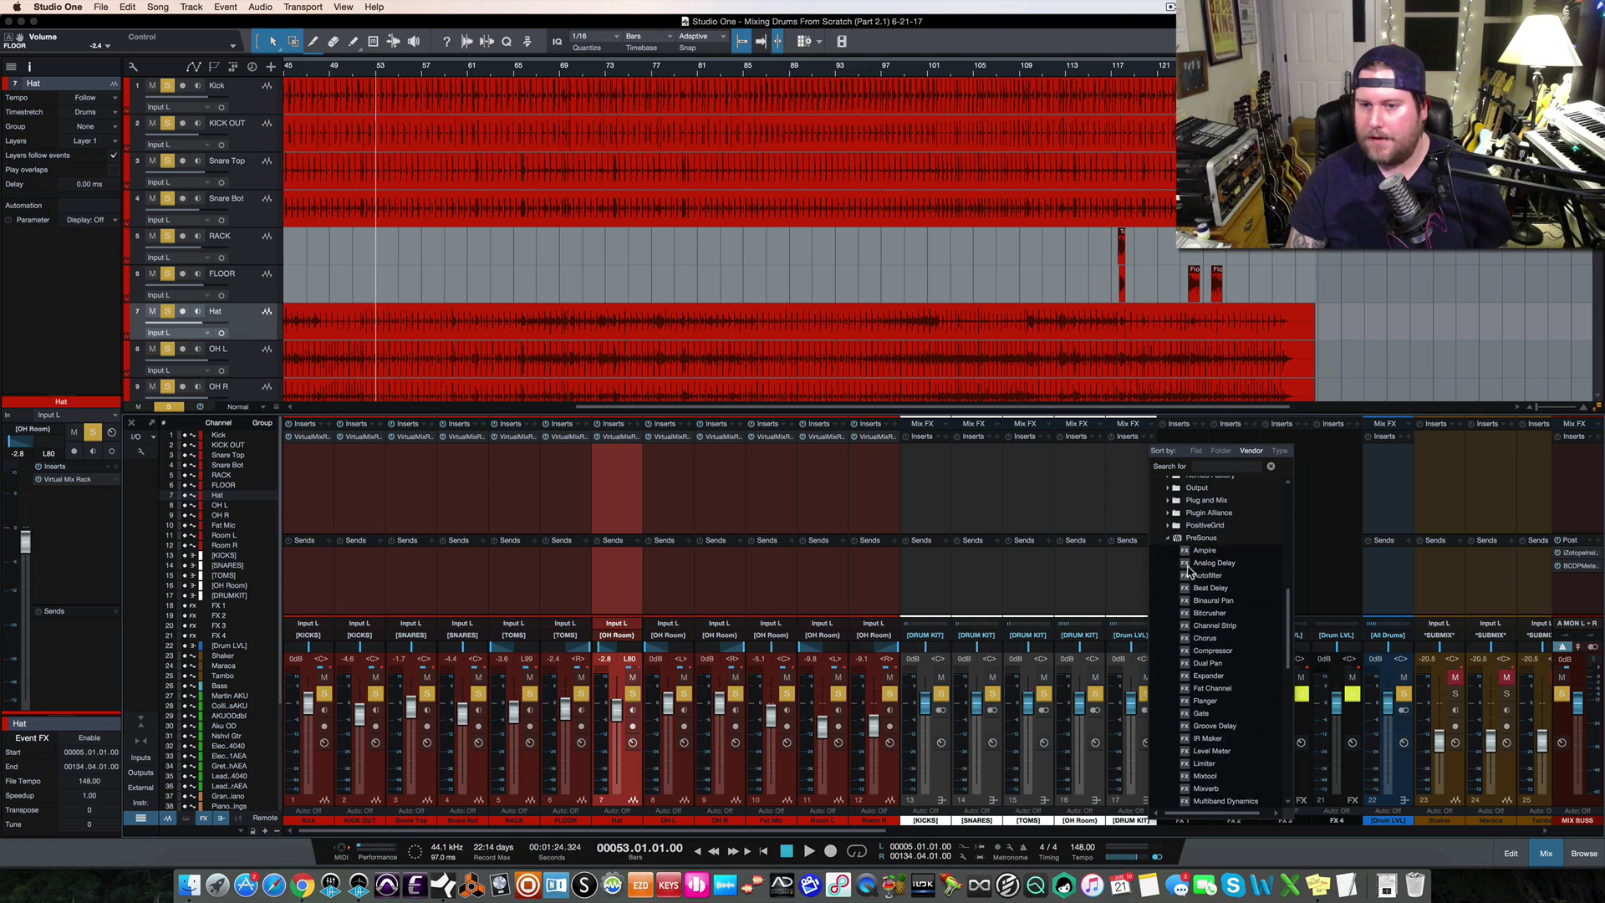
pyautogui.click(1200, 539)
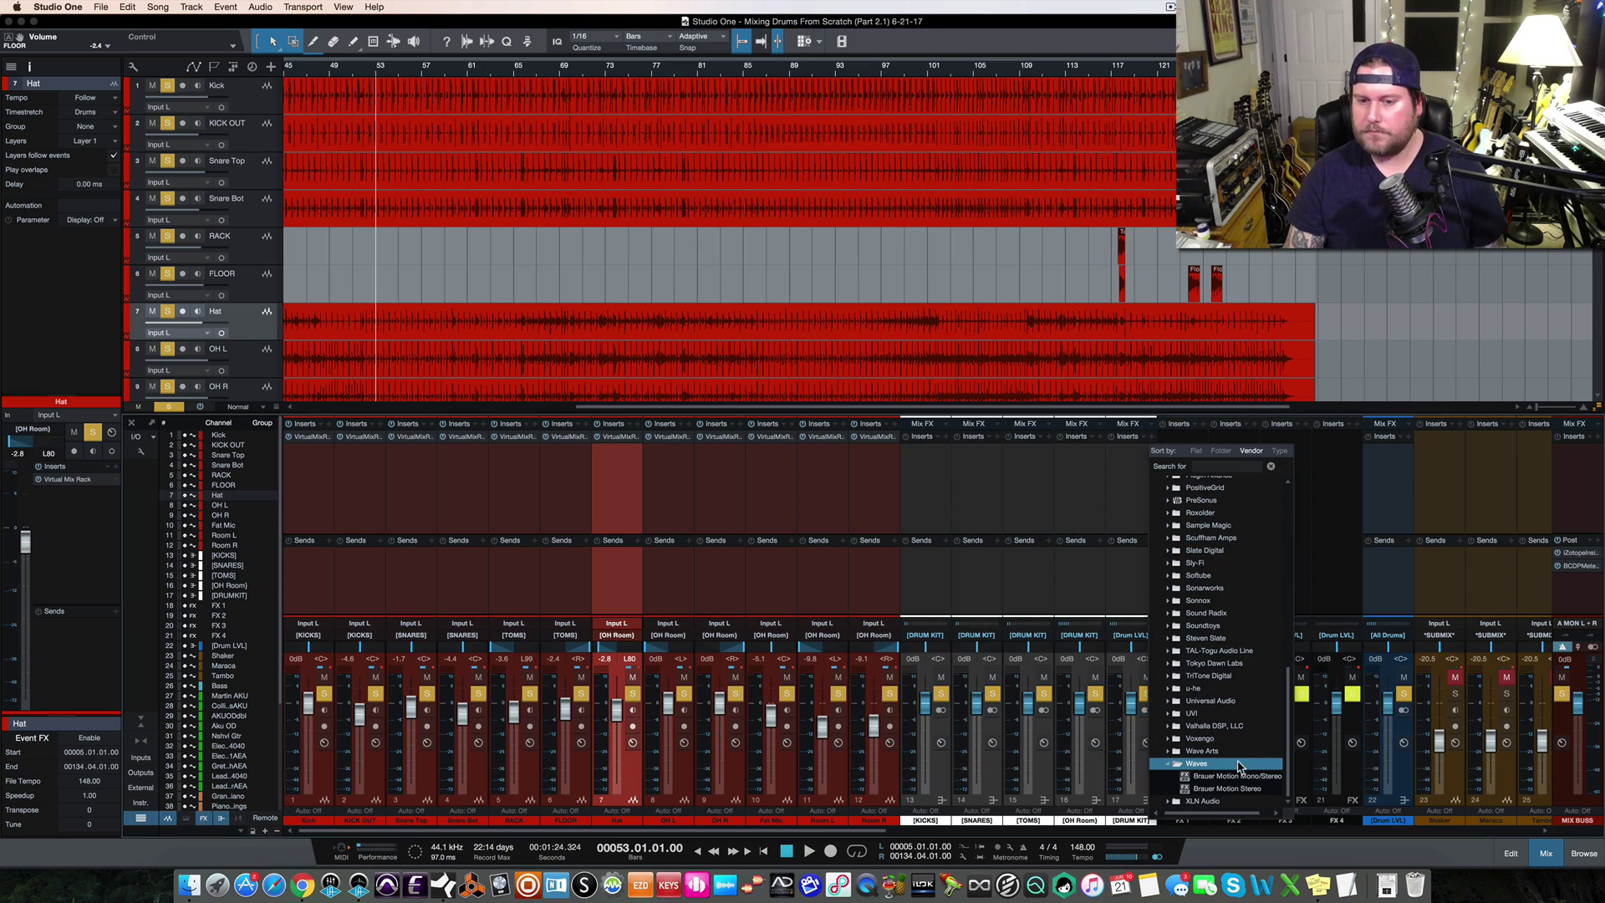
pyautogui.click(1245, 705)
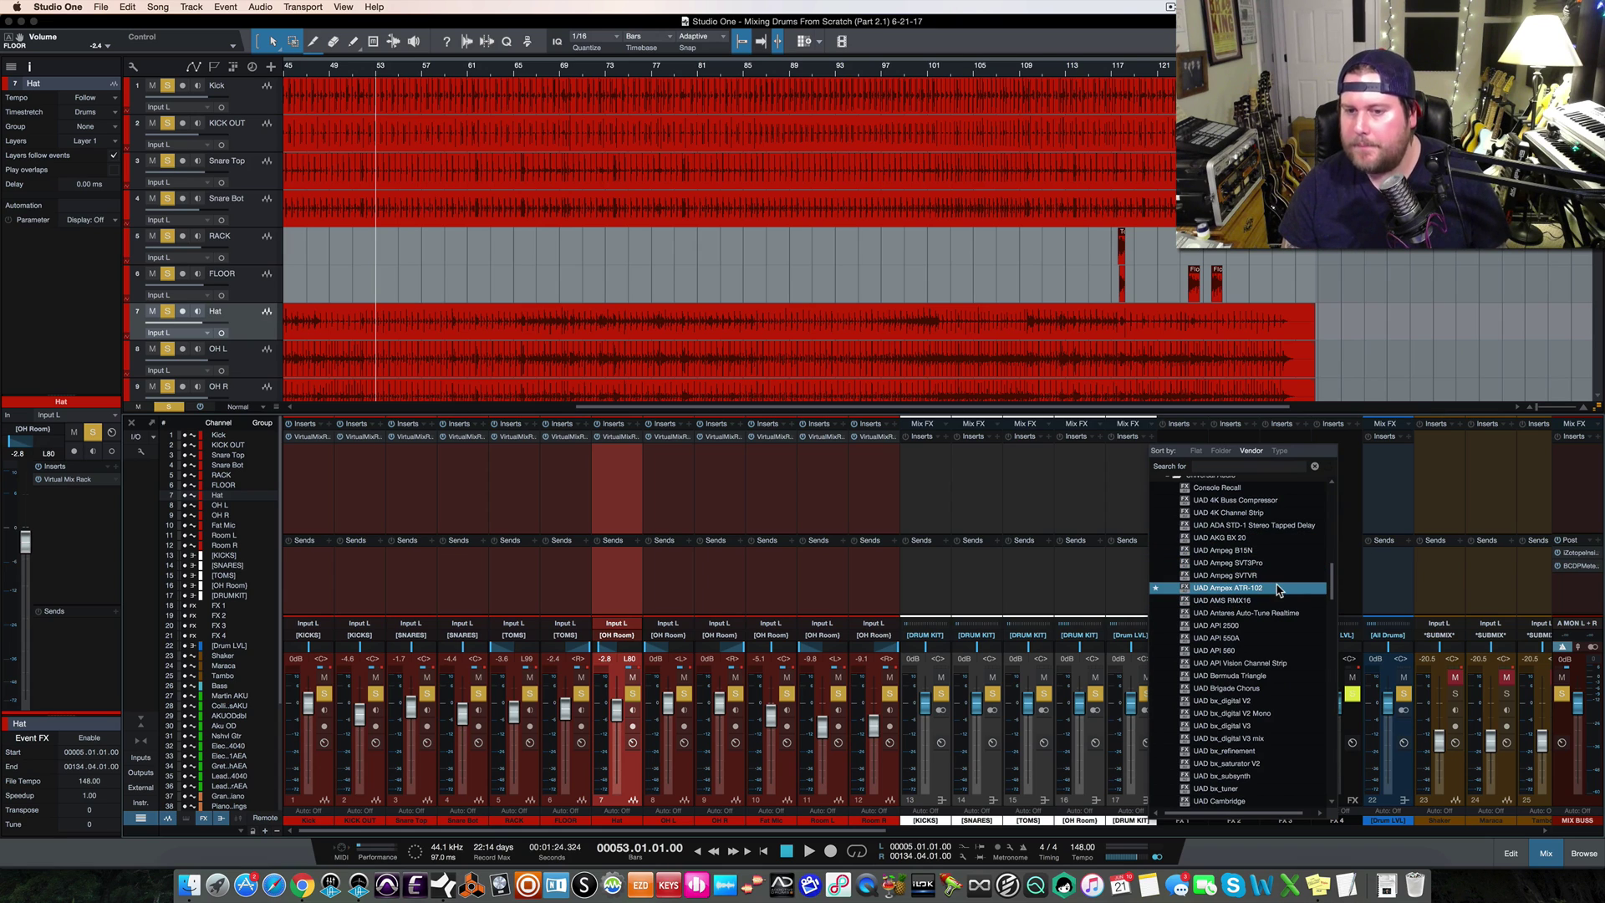
pyautogui.click(1276, 589)
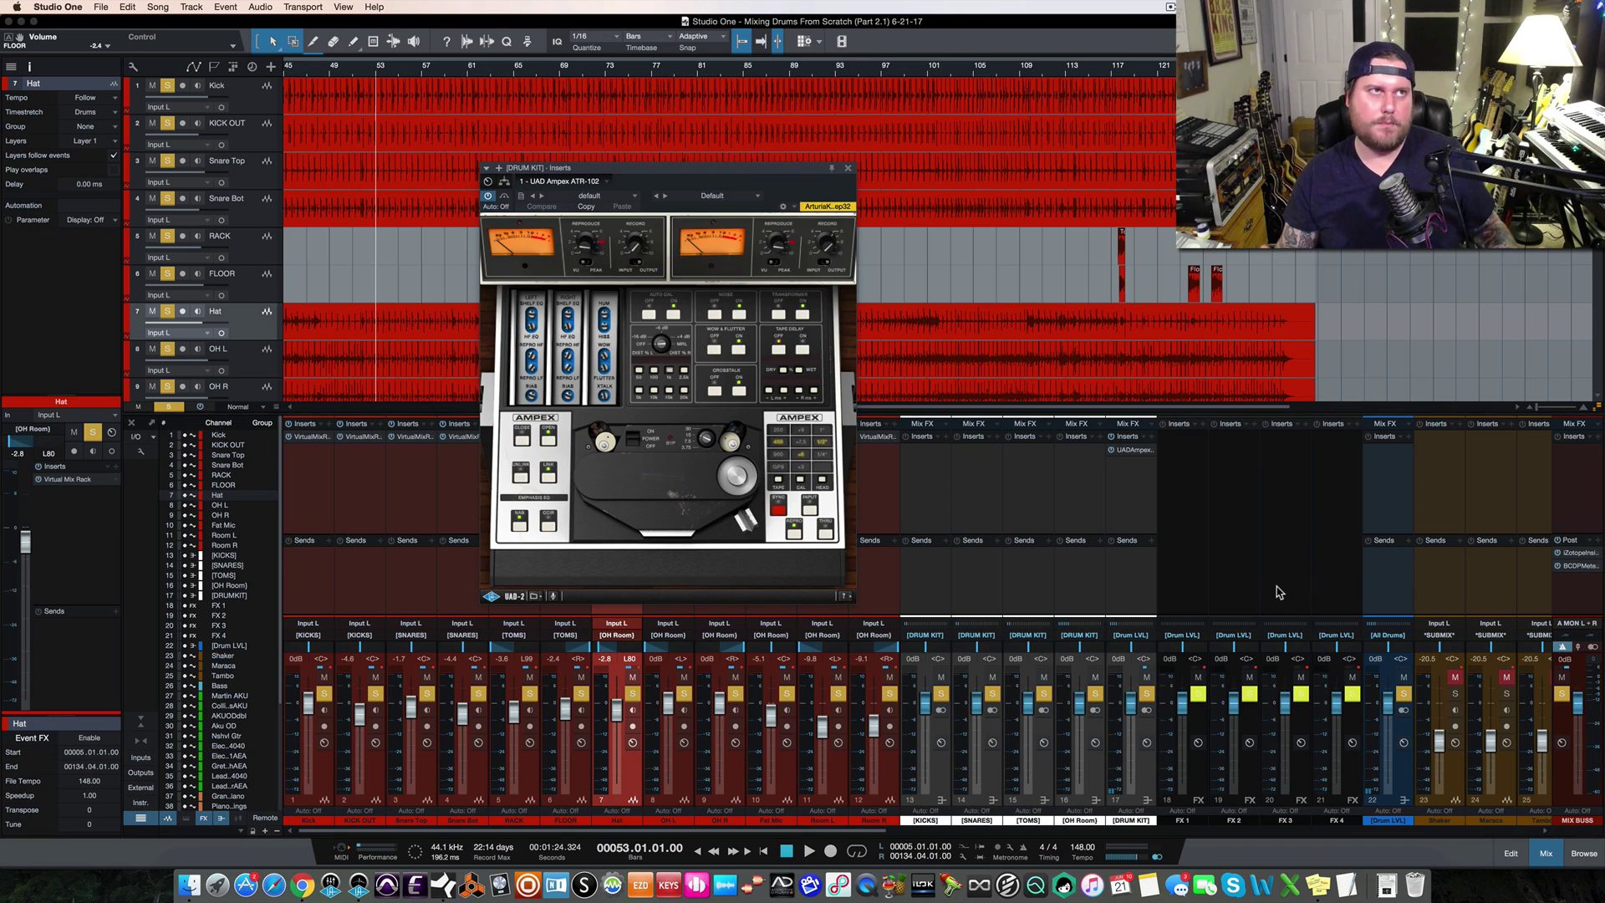
# Turn off the ATR-102's Noise and Wow & Flutter, and audition the drums through it from bar 53
pyautogui.click(712, 315)
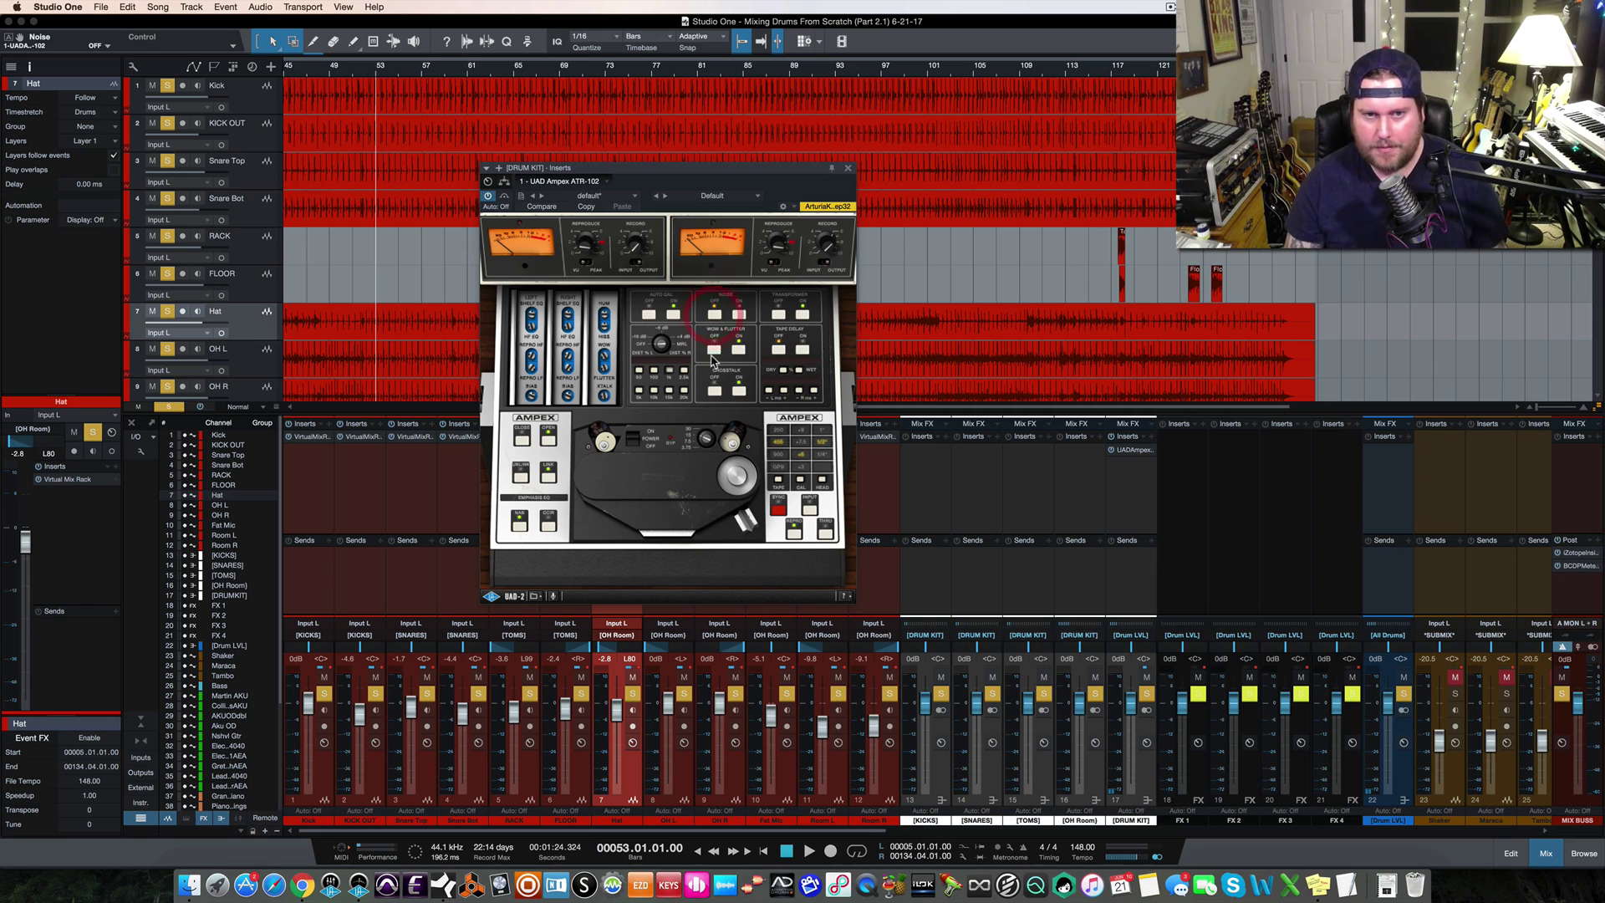
pyautogui.click(717, 350)
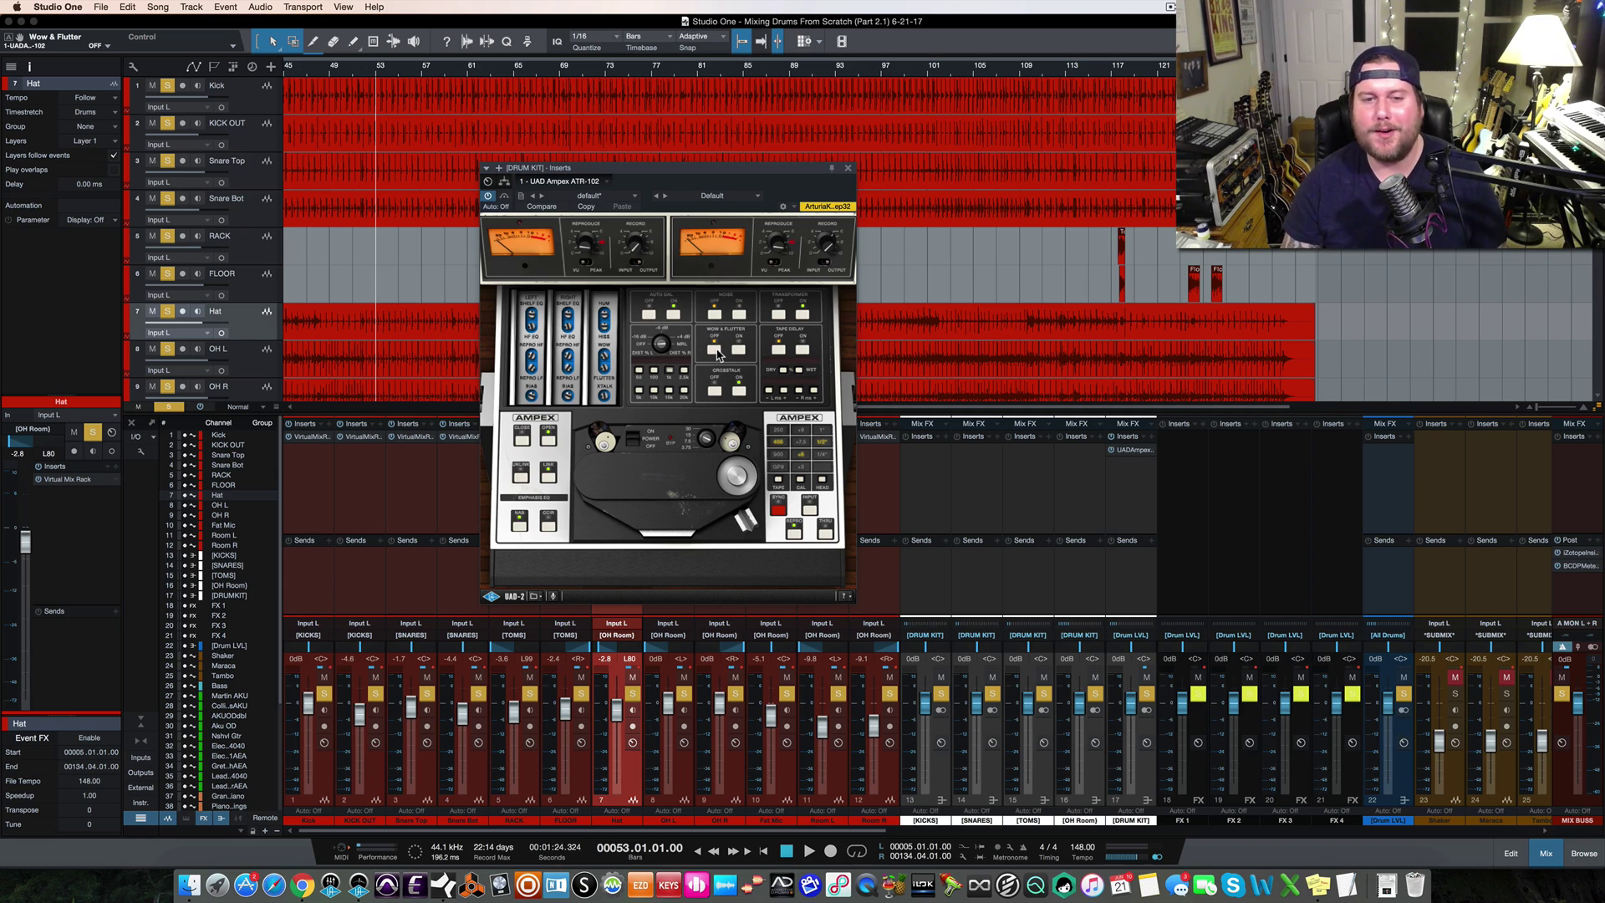
pyautogui.press('space')
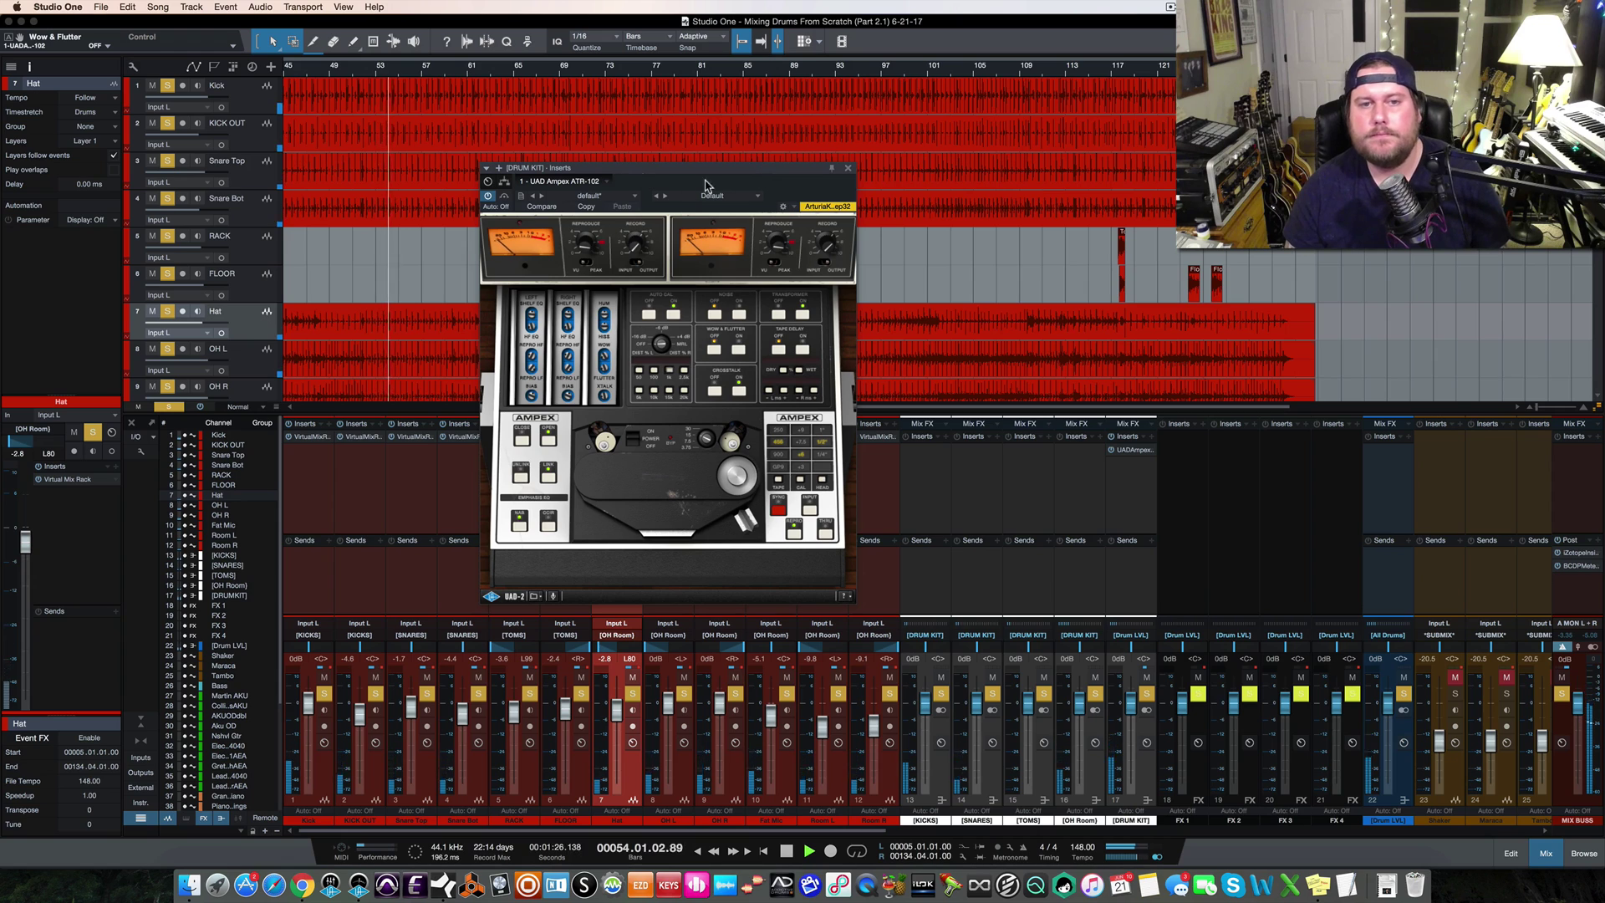
pyautogui.press('space')
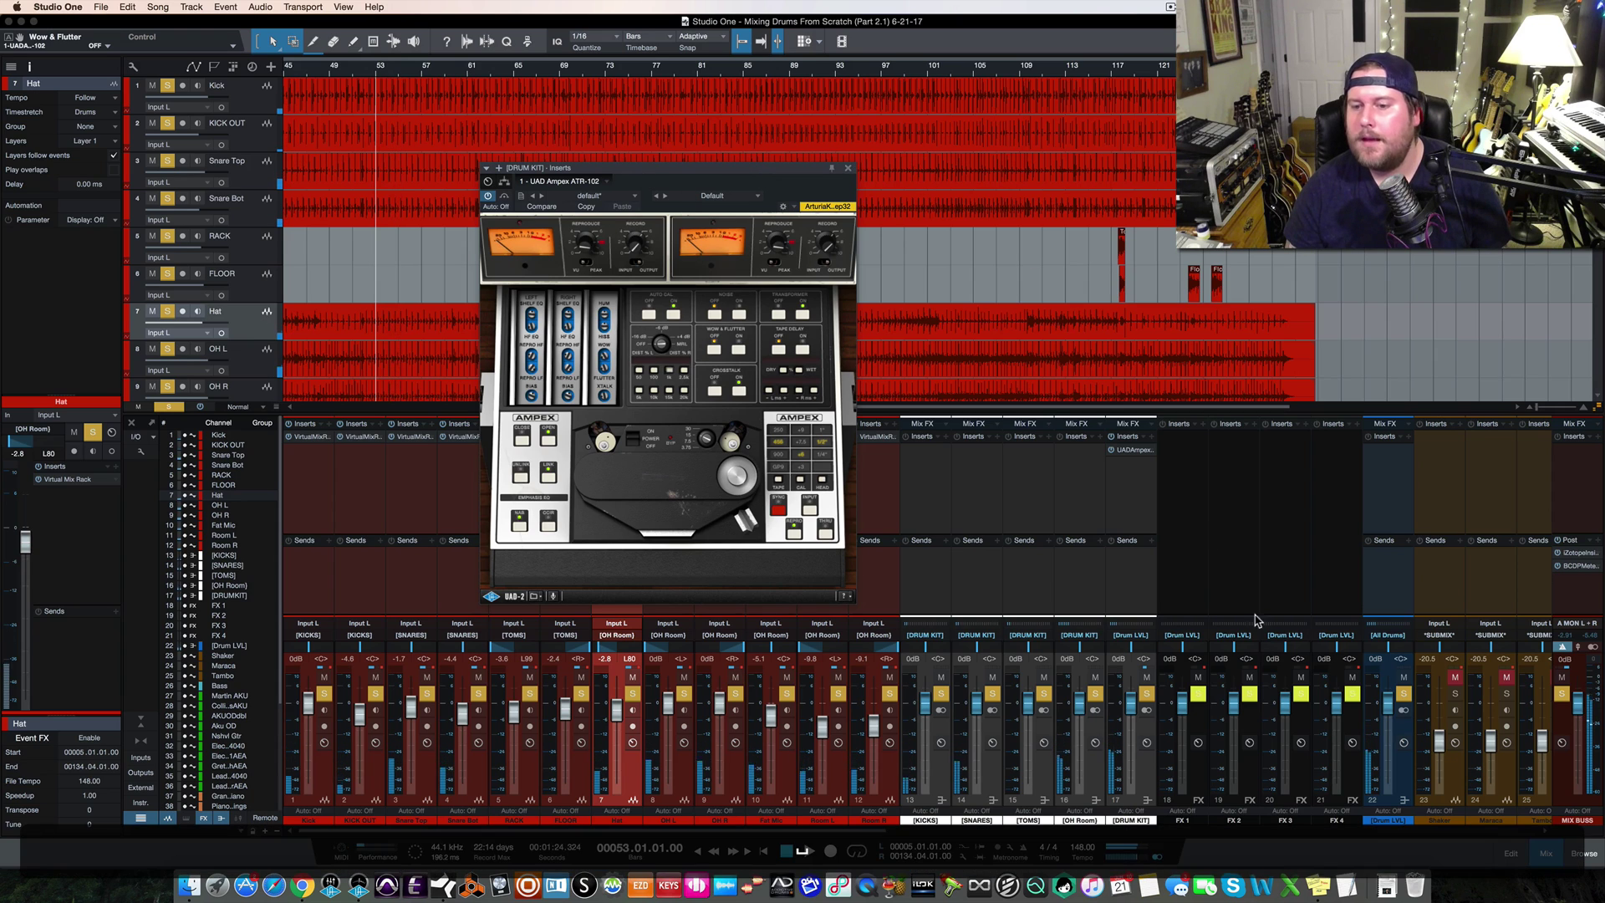
# Raise the [Drum LVL] bus fader to about +7.2 dB while auditioning from bar 53, and close the ATR-102 window
pyautogui.moveTo(1385, 712); pyautogui.dragTo(1391, 694)
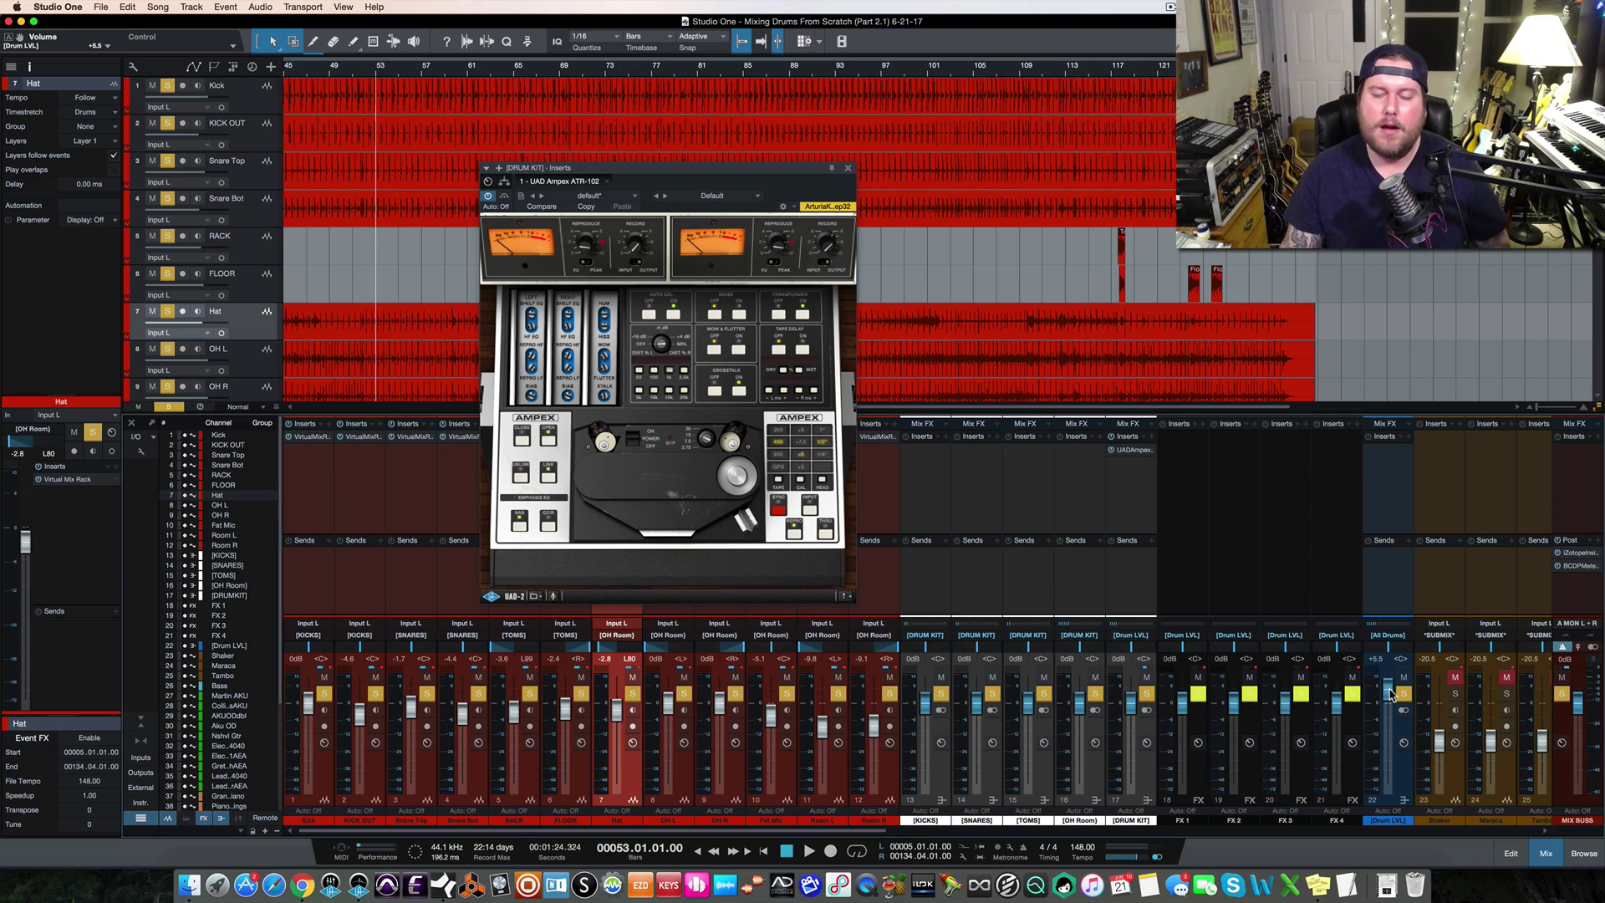
pyautogui.moveTo(1390, 690); pyautogui.dragTo(1389, 691)
pyautogui.press('space')
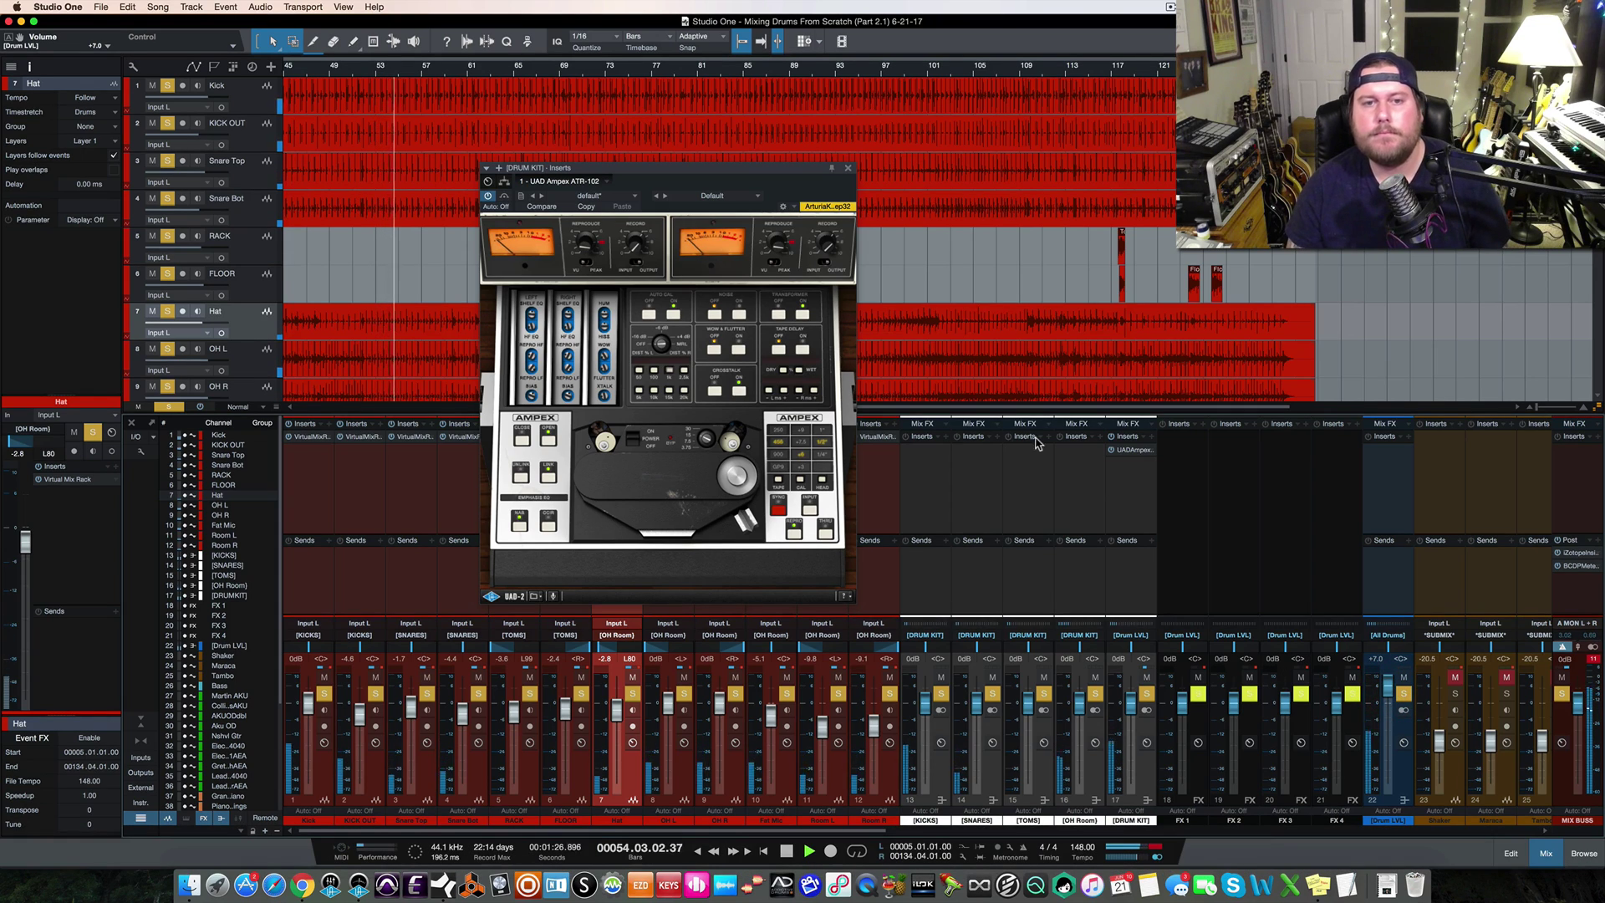
pyautogui.click(849, 170)
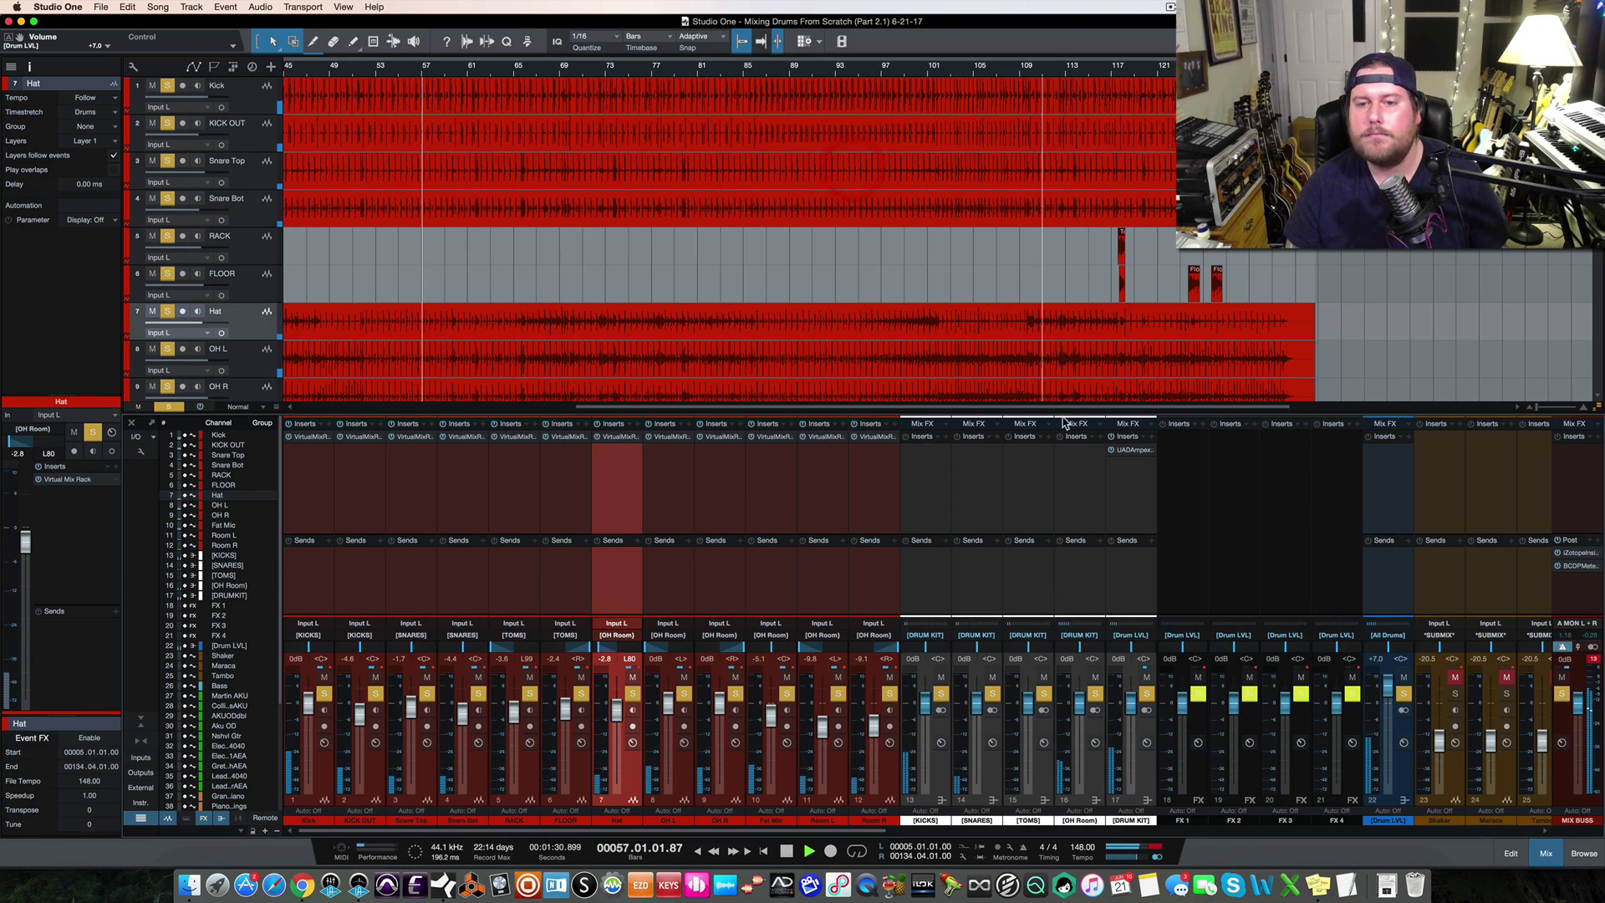
pyautogui.press('space')
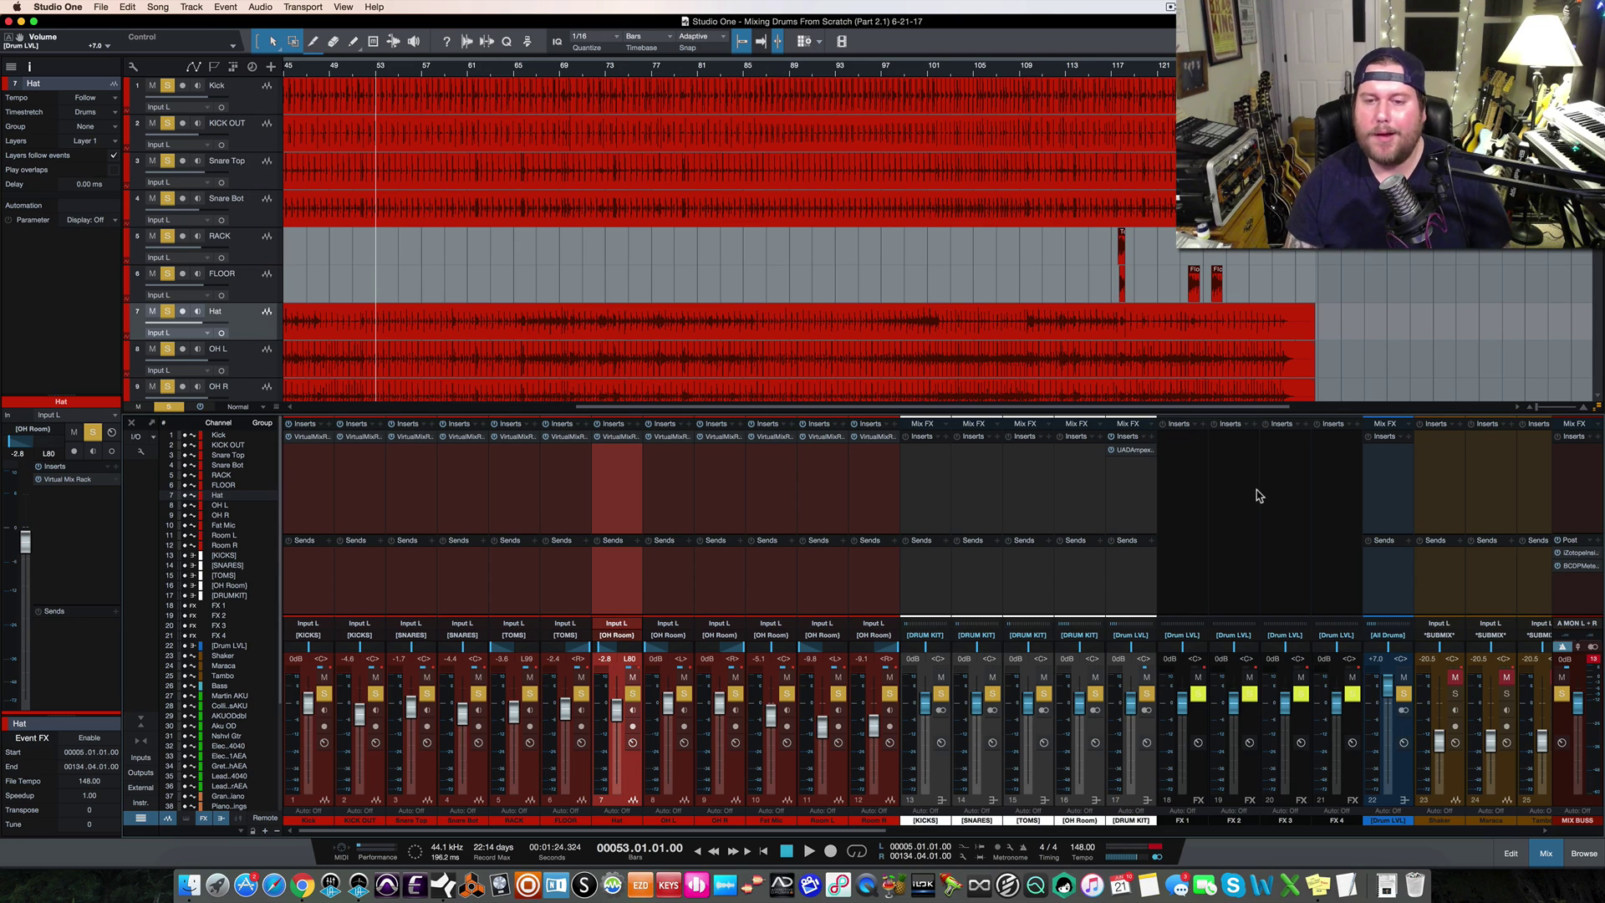
pyautogui.press('space')
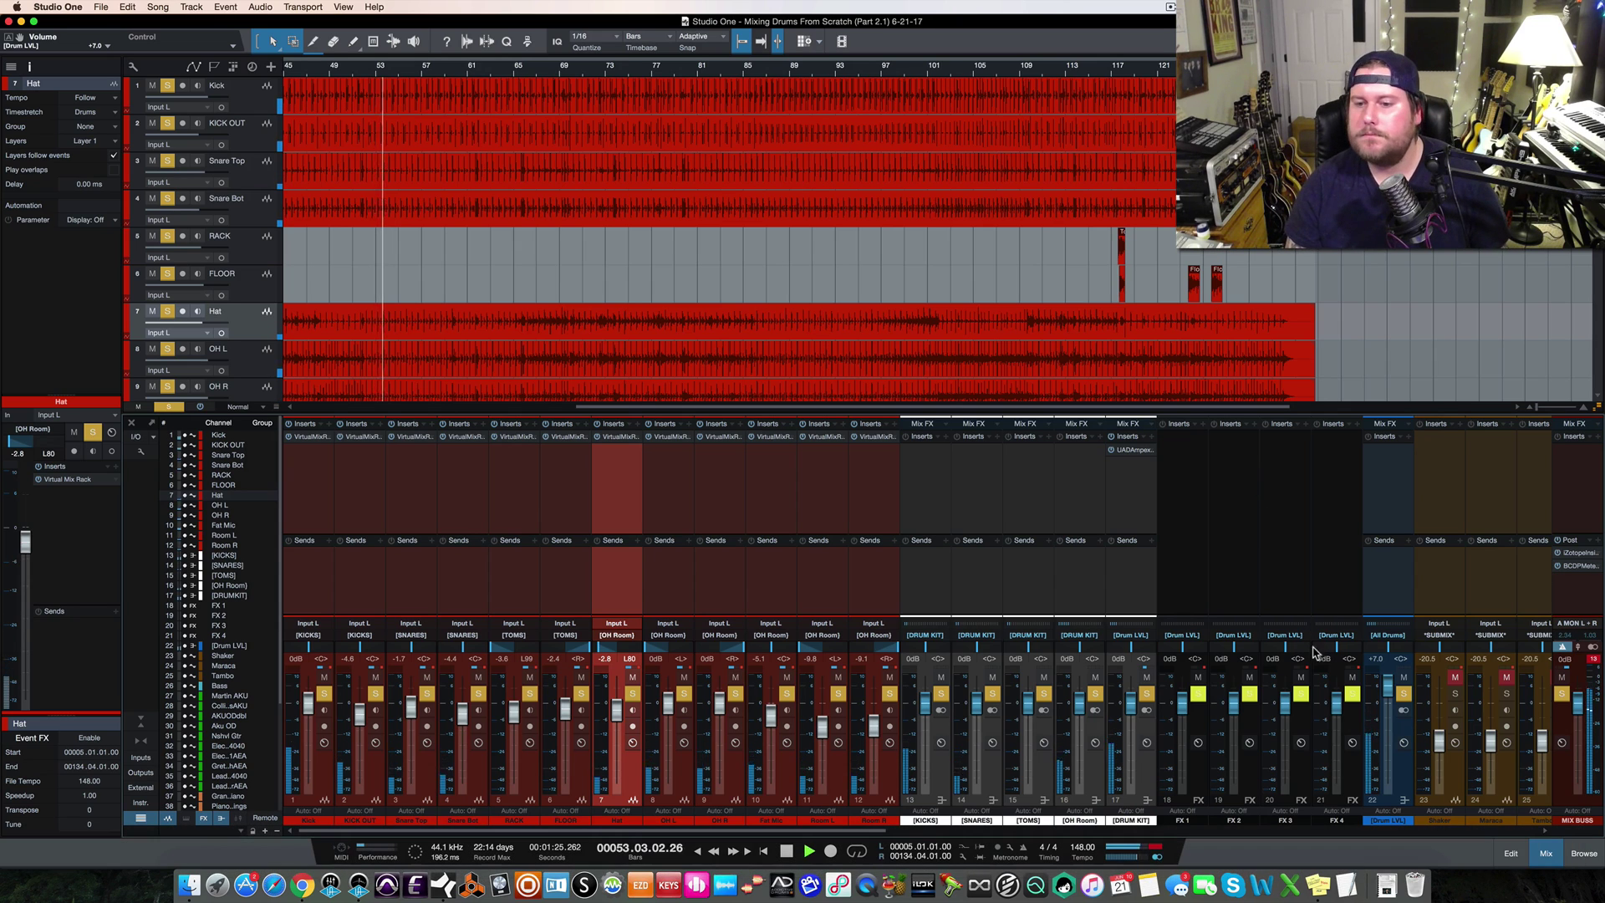
pyautogui.moveTo(1388, 692); pyautogui.dragTo(1388, 689)
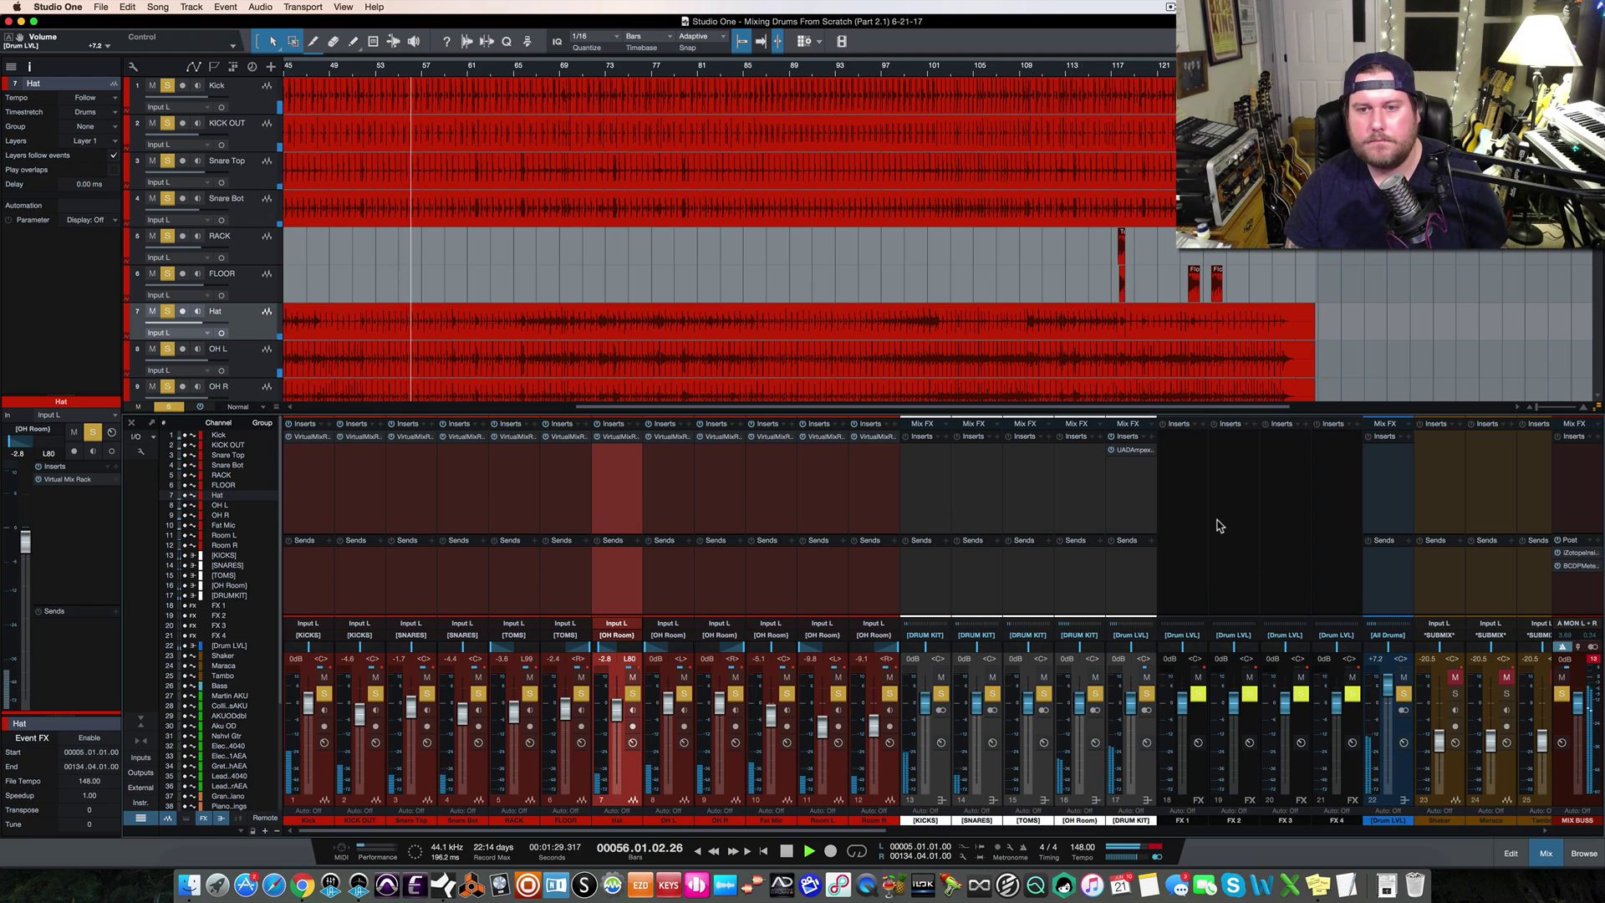
pyautogui.press('space')
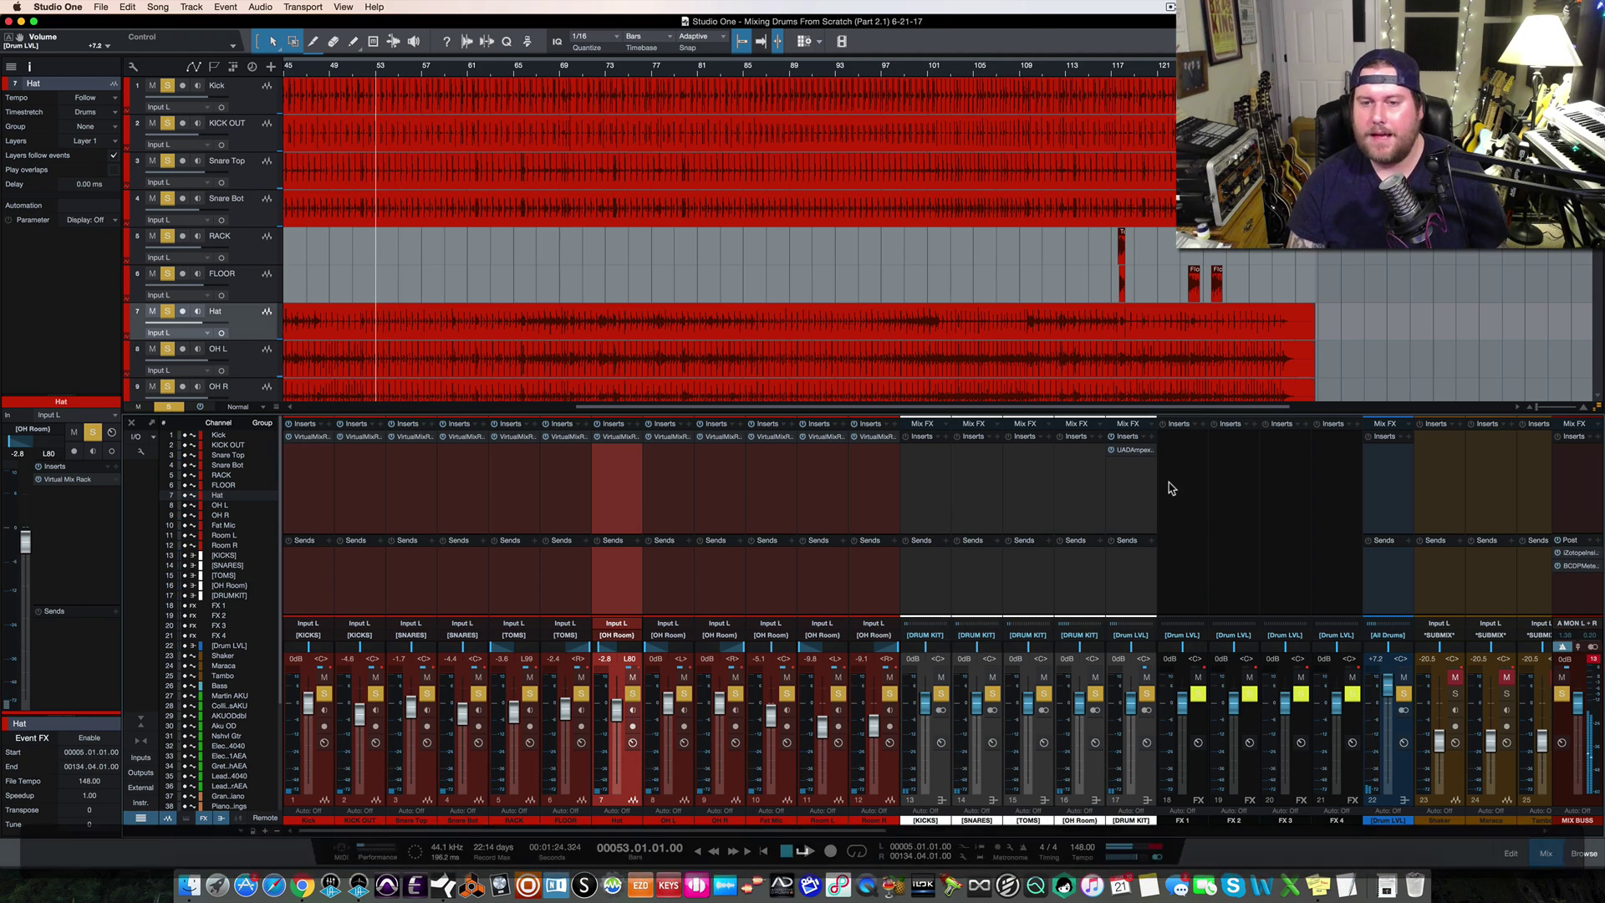
# Insert FabFilter FF Pro-Q 2 after the ATR-102 on the [DRUM KIT] bus and close its window
pyautogui.click(1151, 437)
pyautogui.scroll(-3, 1239, 579)
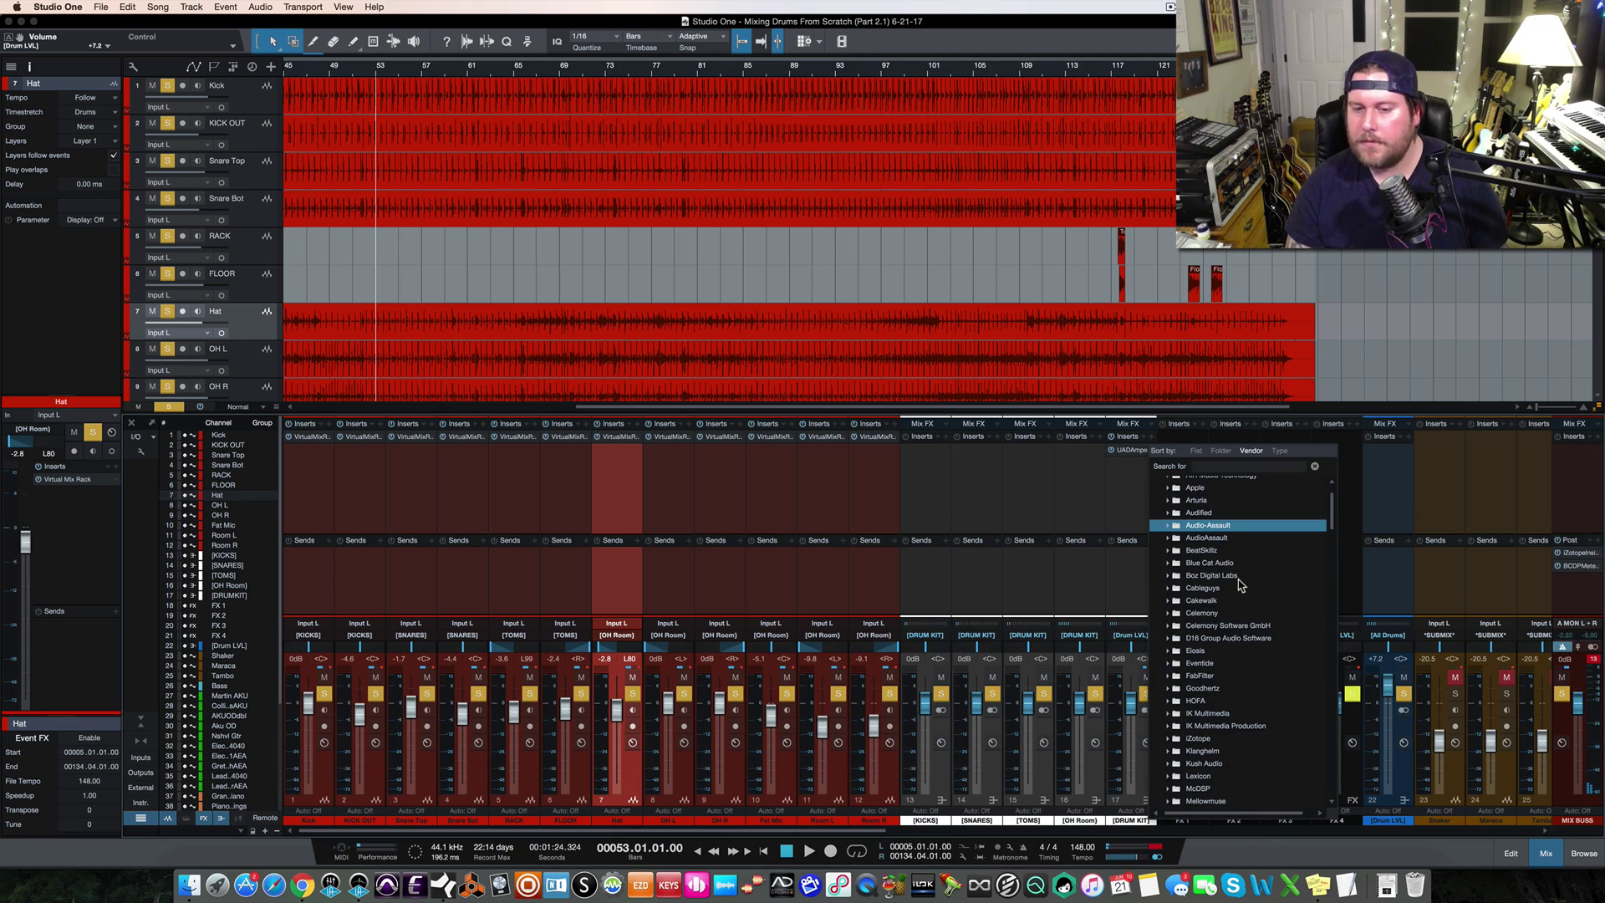
pyautogui.scroll(-2, 1238, 583)
pyautogui.doubleClick(1241, 589)
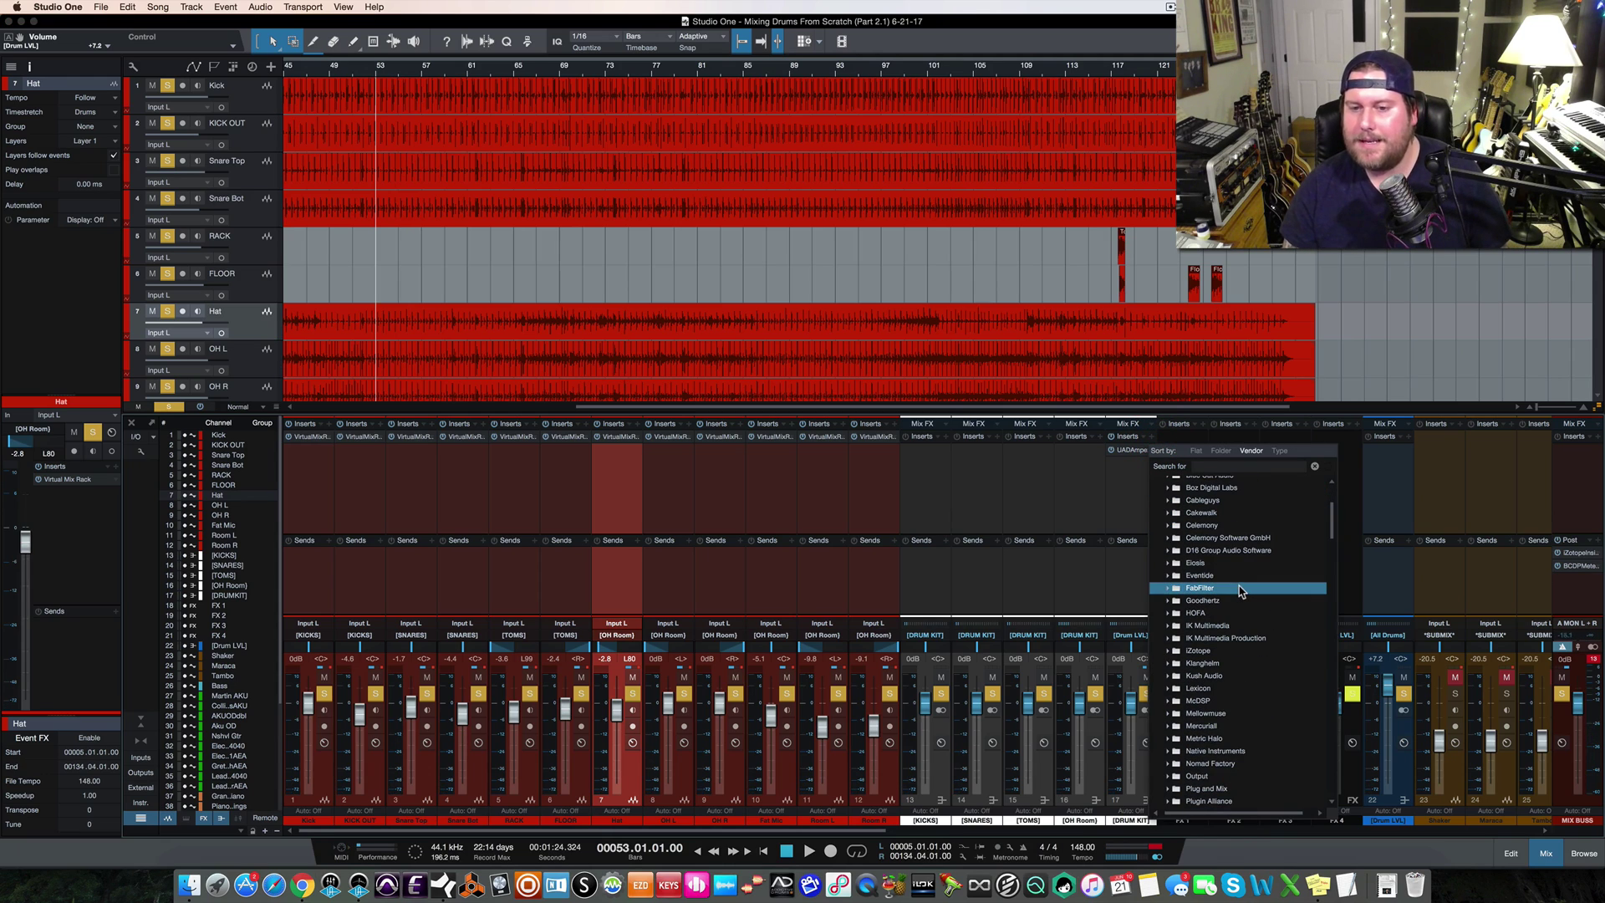
pyautogui.doubleClick(1211, 663)
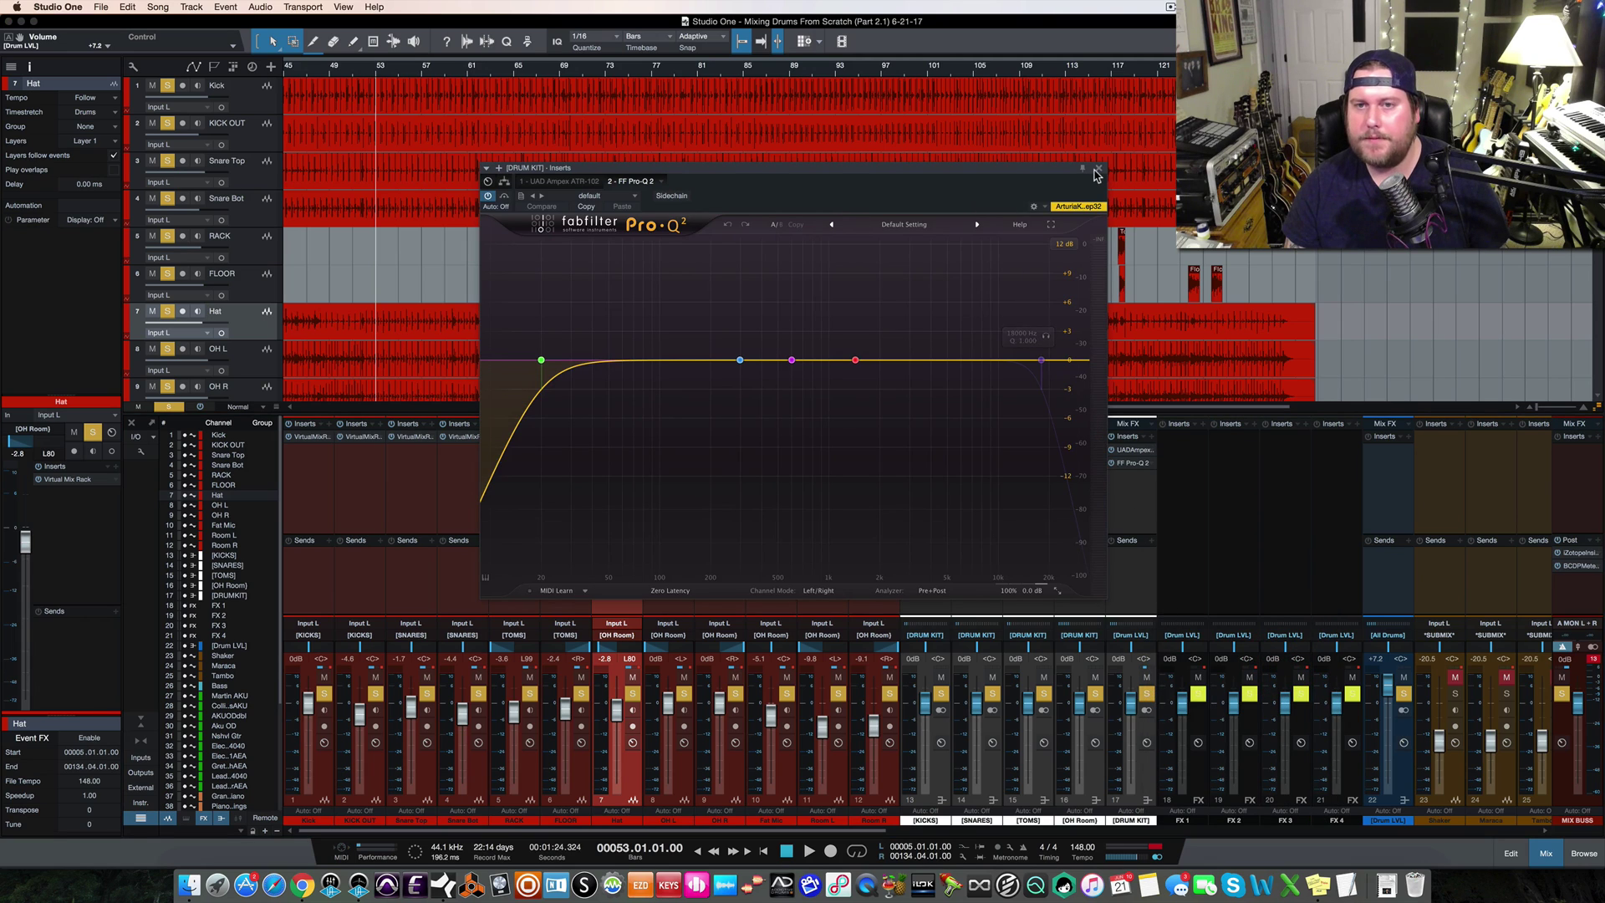
pyautogui.click(1098, 168)
# Insert the Plugin Alliance elysia mpressor after the Pro-Q 2 on the [DRUM KIT] bus
pyautogui.click(1152, 444)
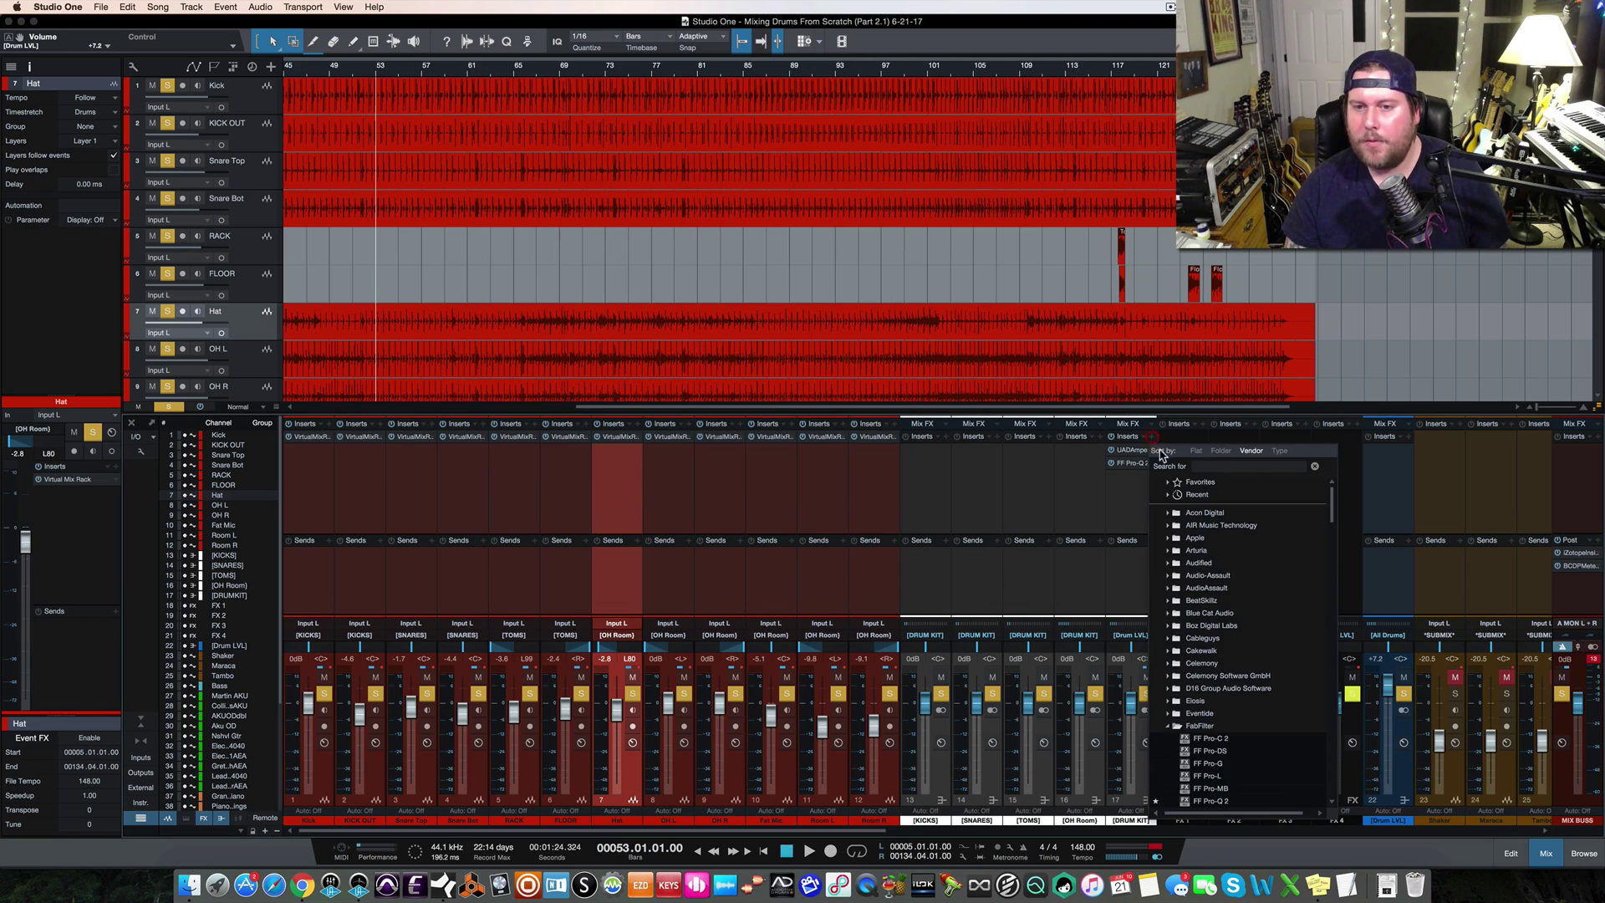
pyautogui.scroll(-10, 1257, 630)
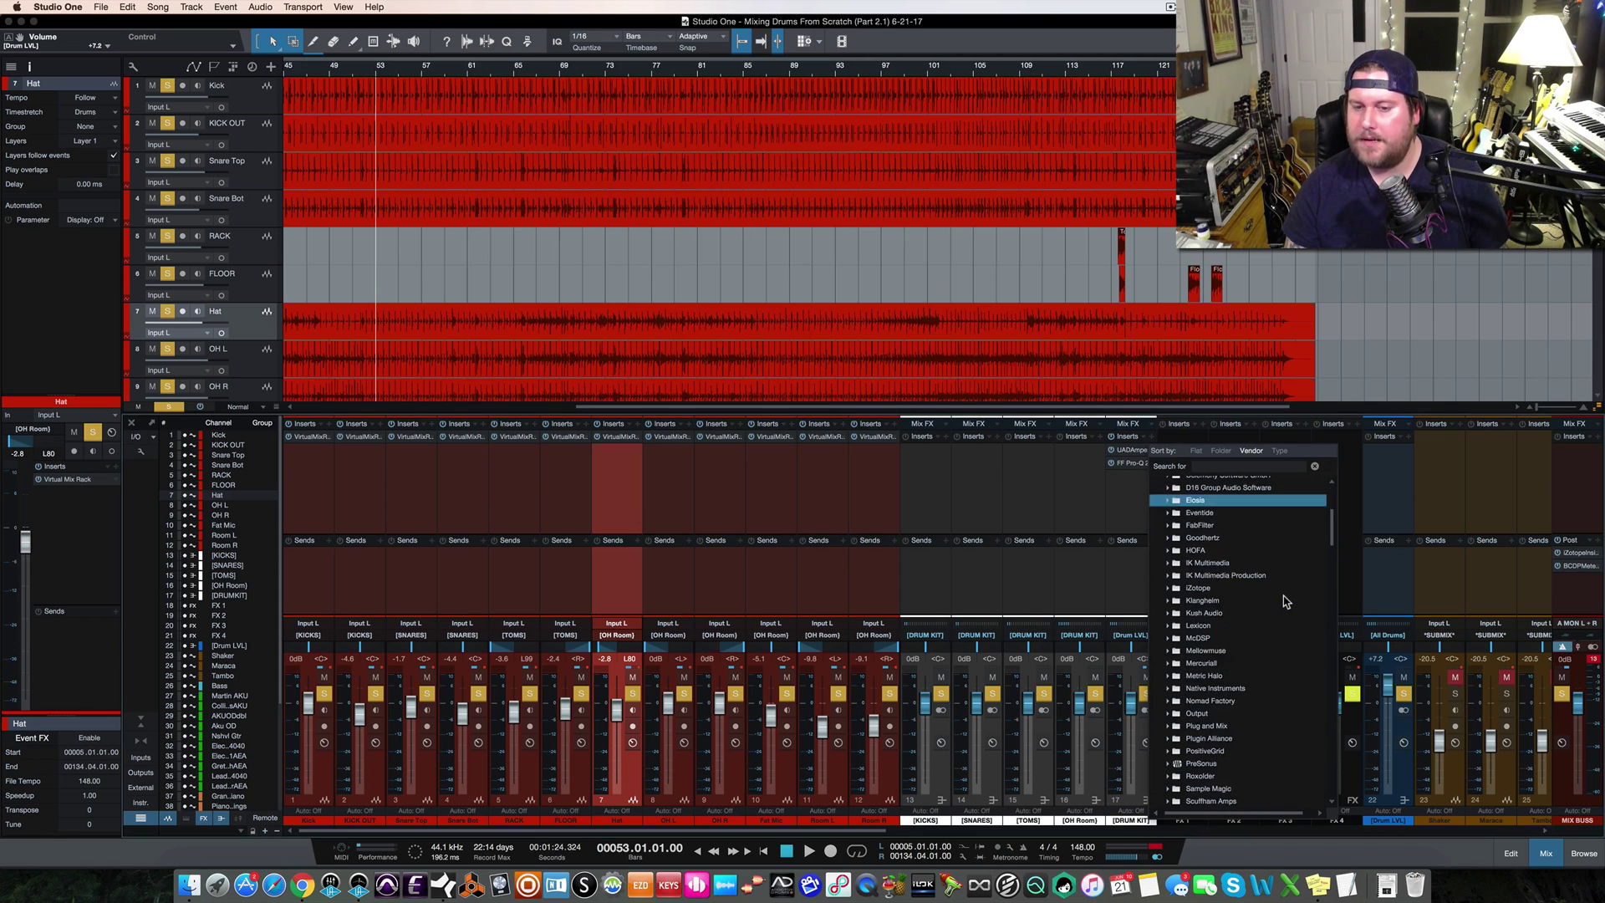
pyautogui.scroll(4, 1285, 601)
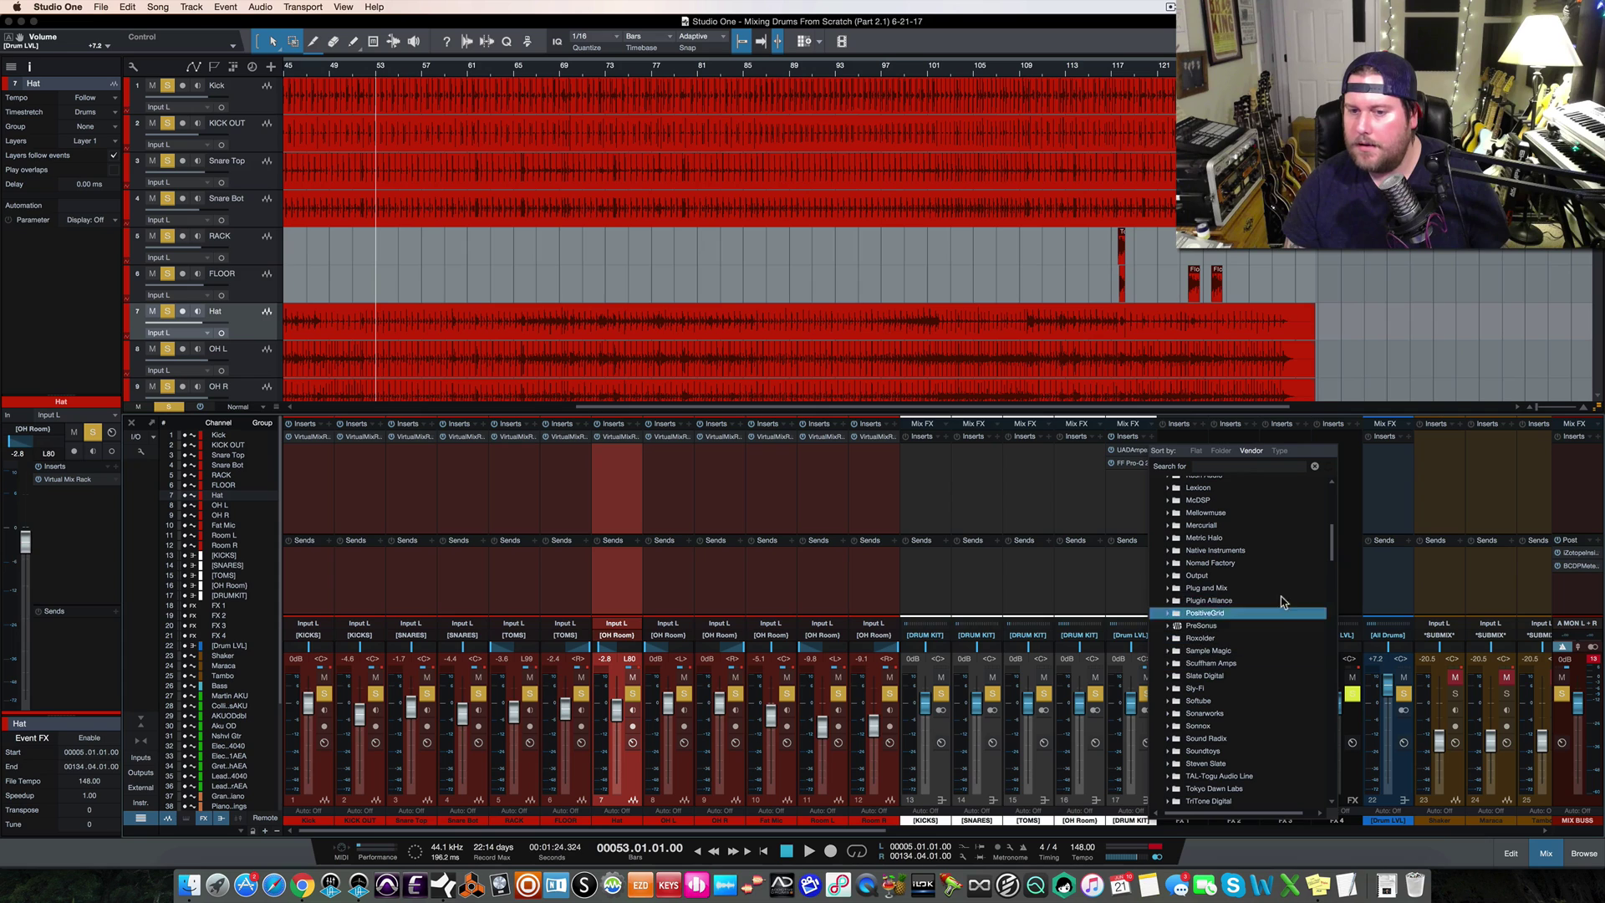
pyautogui.click(1283, 601)
pyautogui.scroll(-15, 1281, 608)
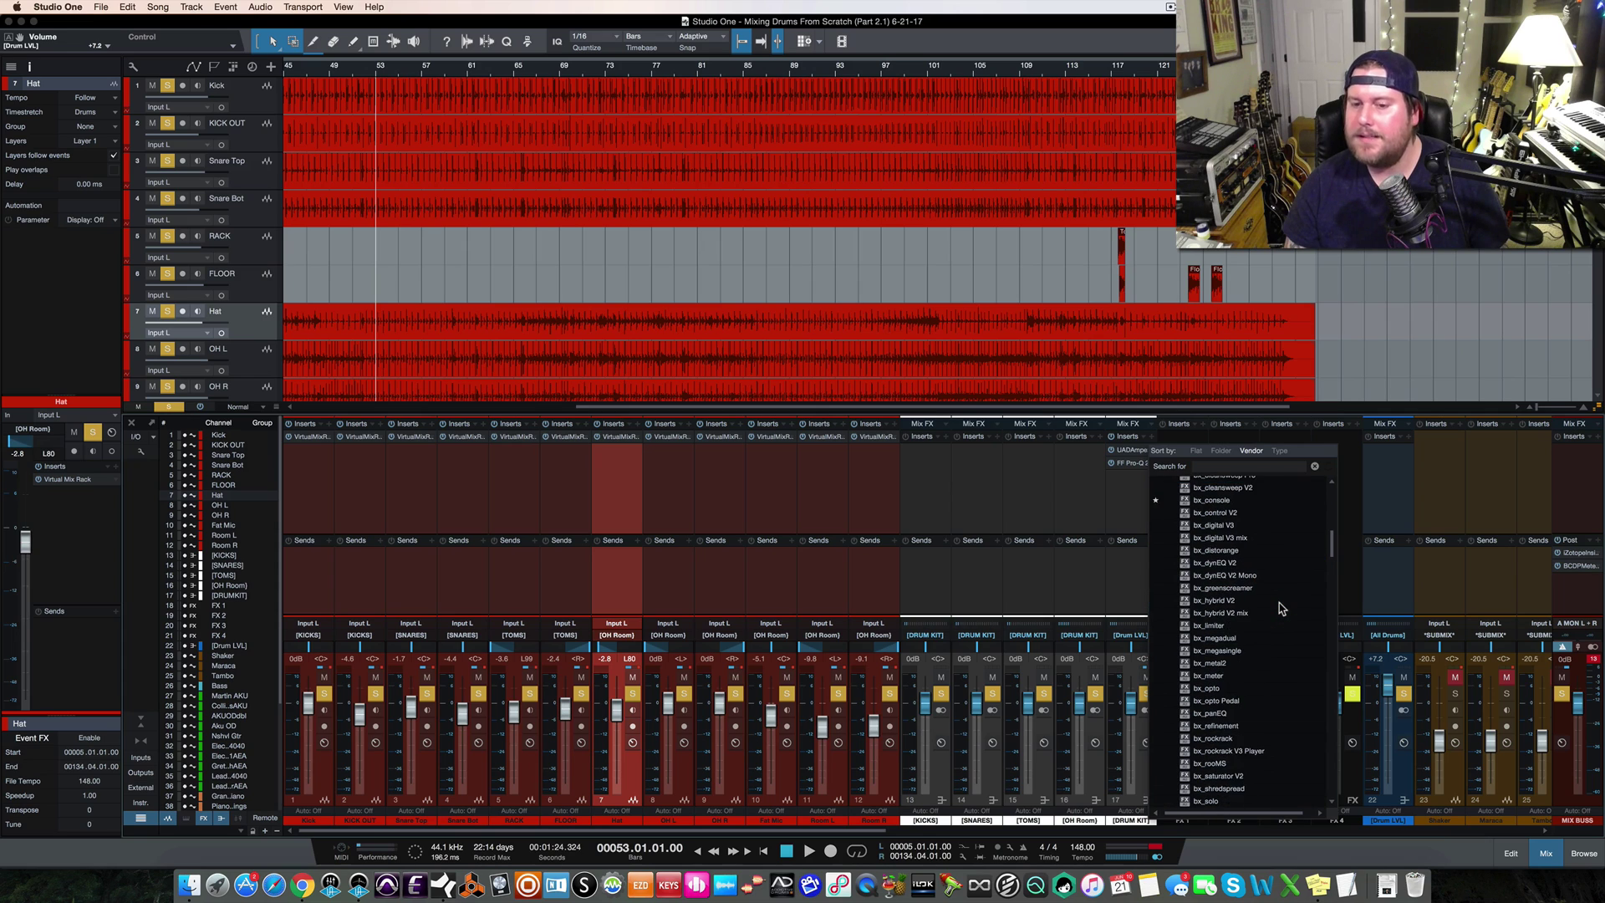
pyautogui.scroll(1, 1282, 607)
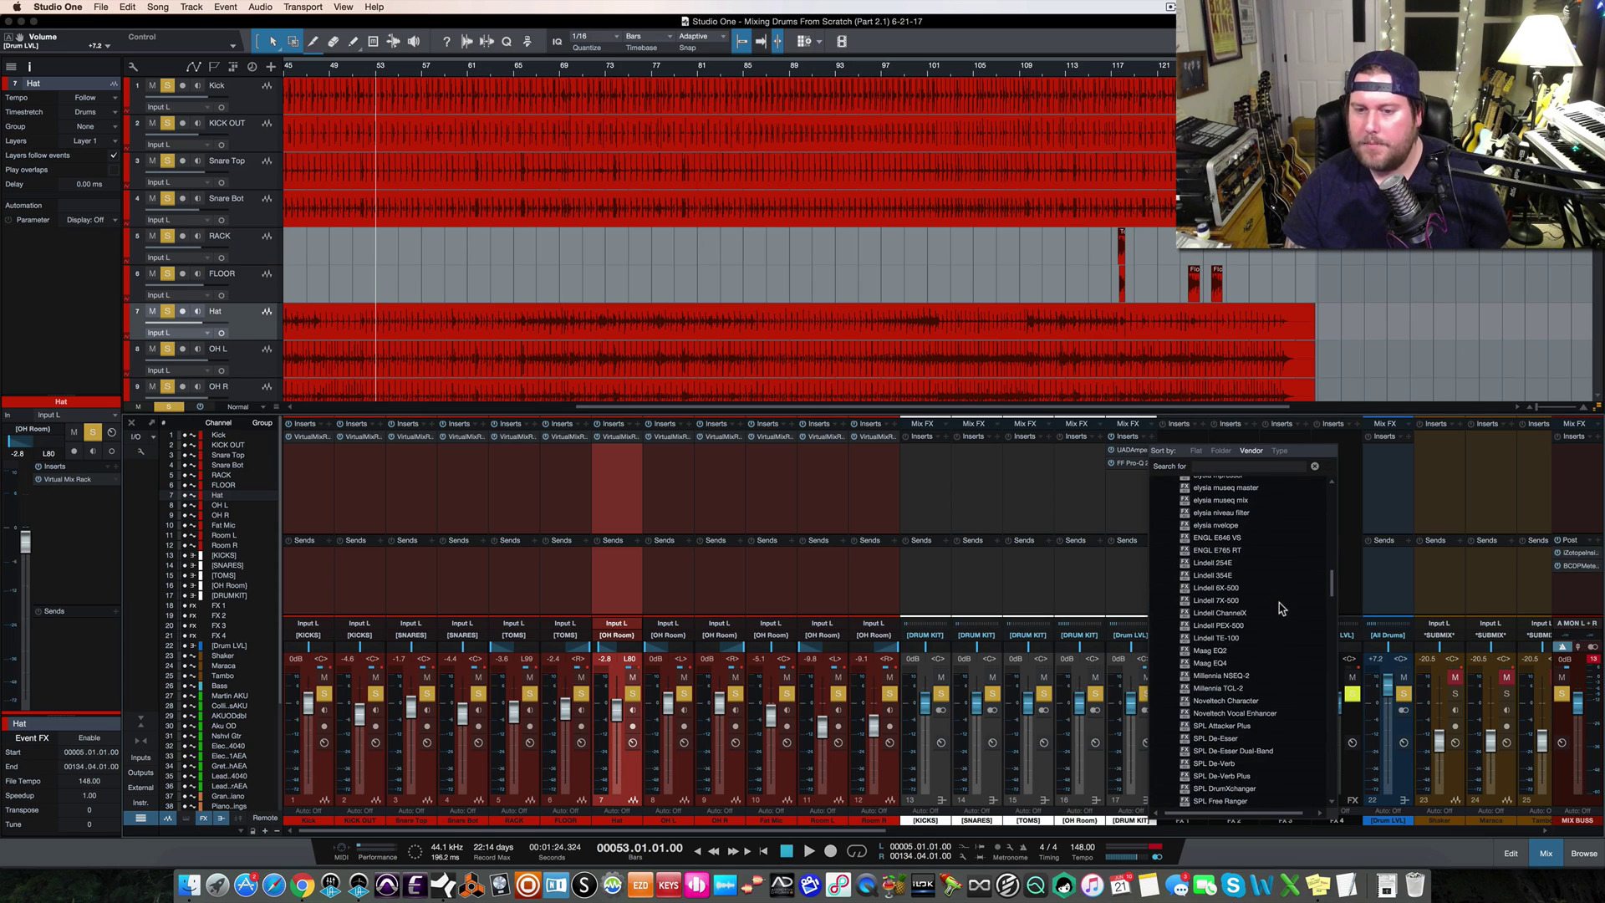
pyautogui.scroll(1, 1281, 607)
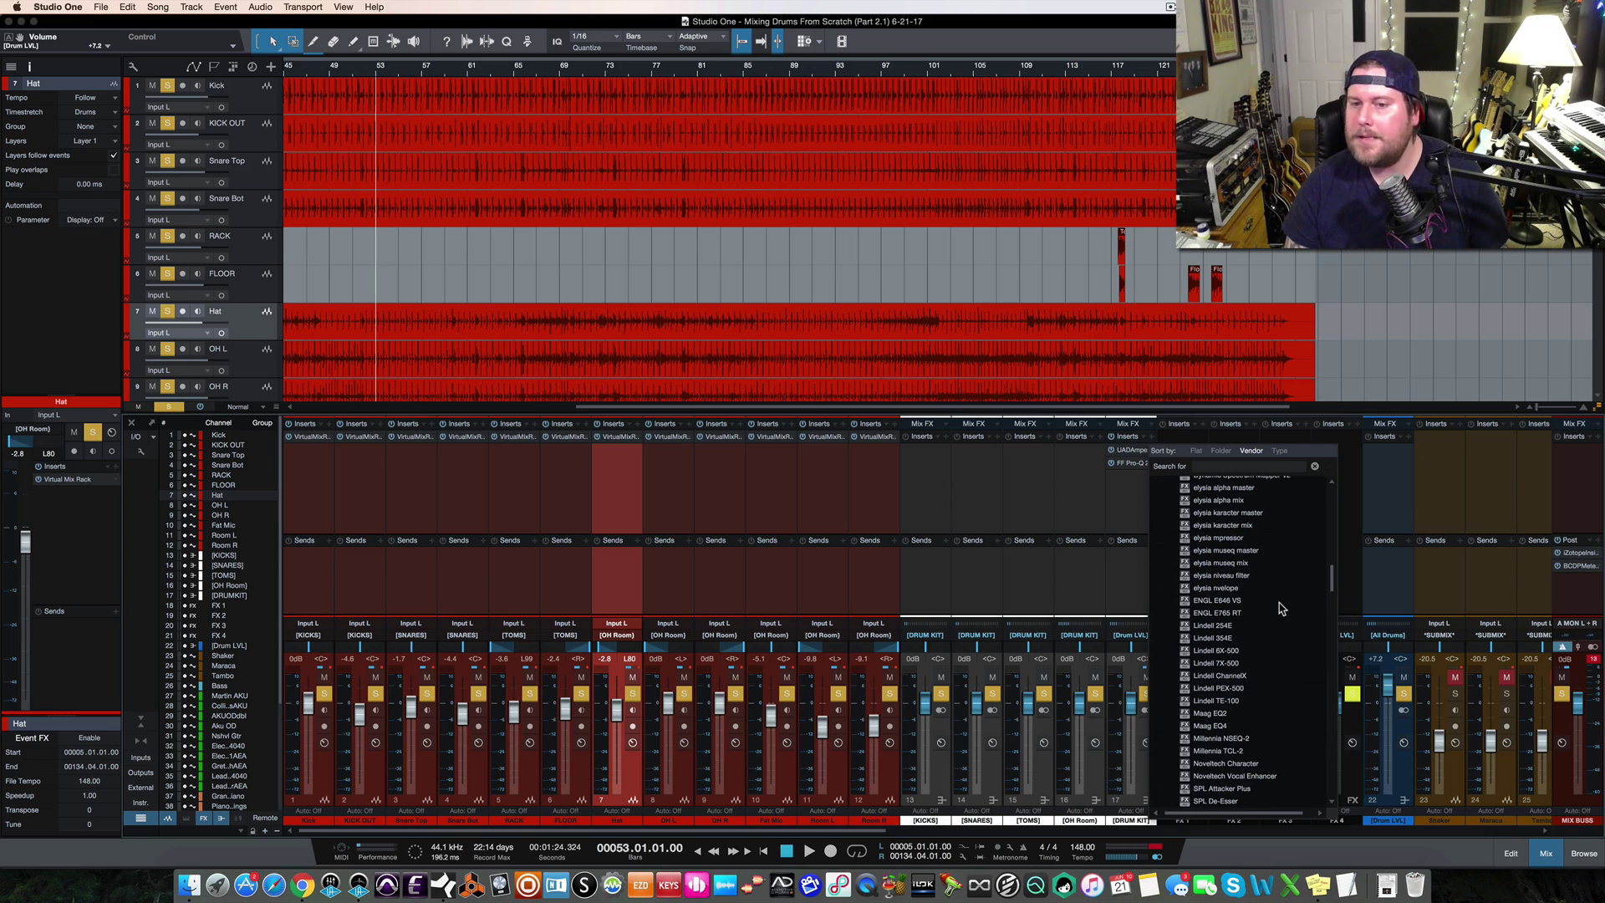
pyautogui.click(1258, 589)
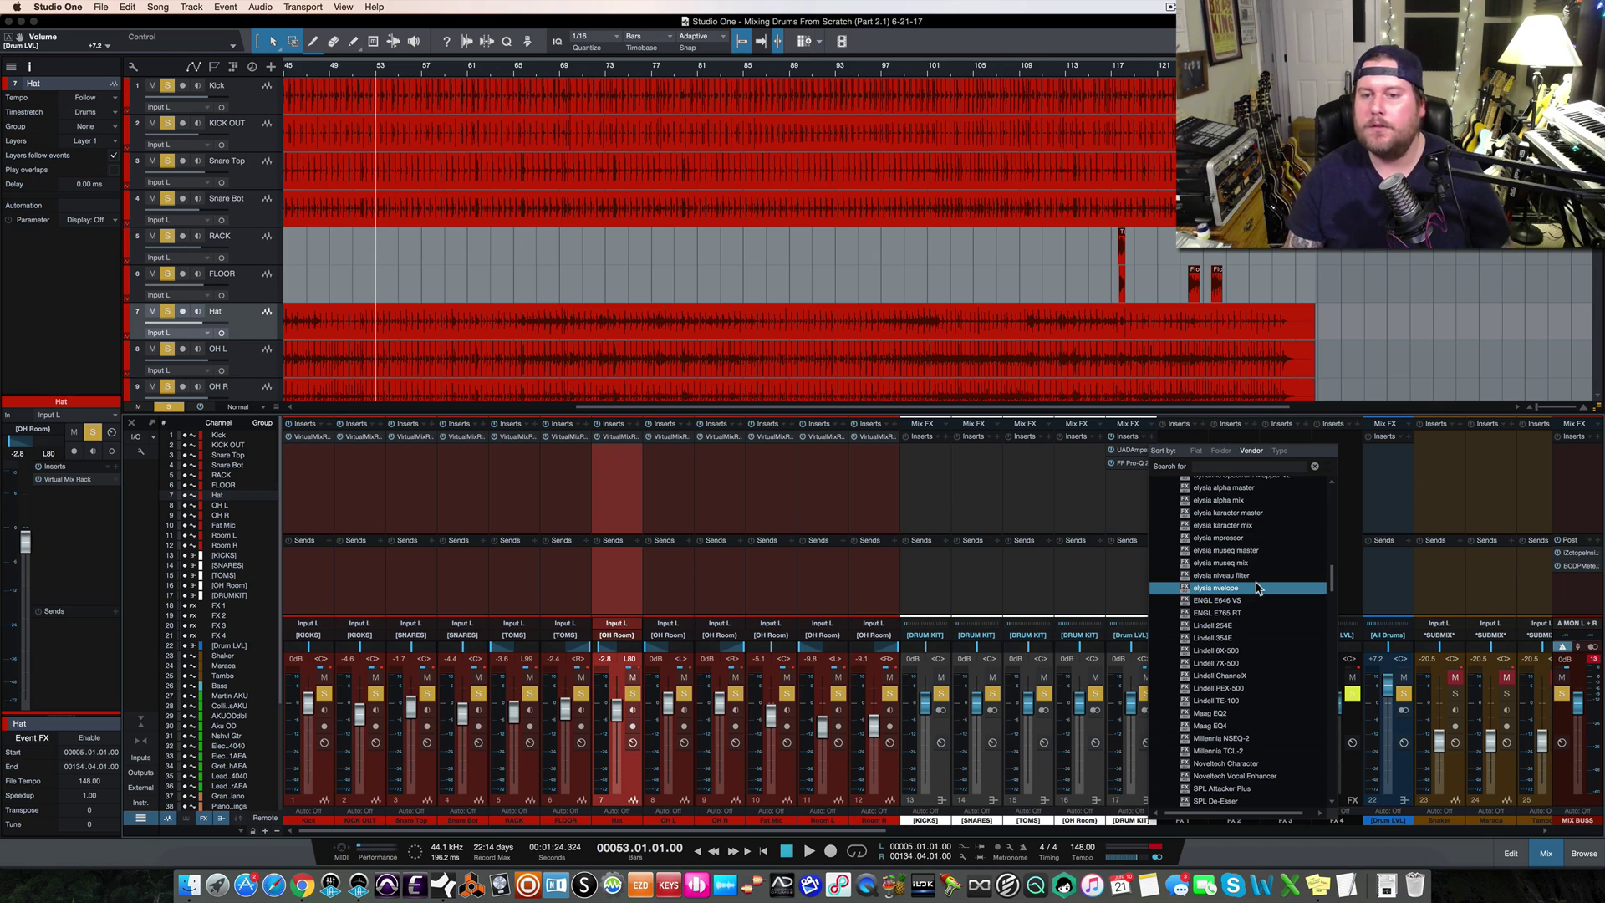
pyautogui.click(1262, 544)
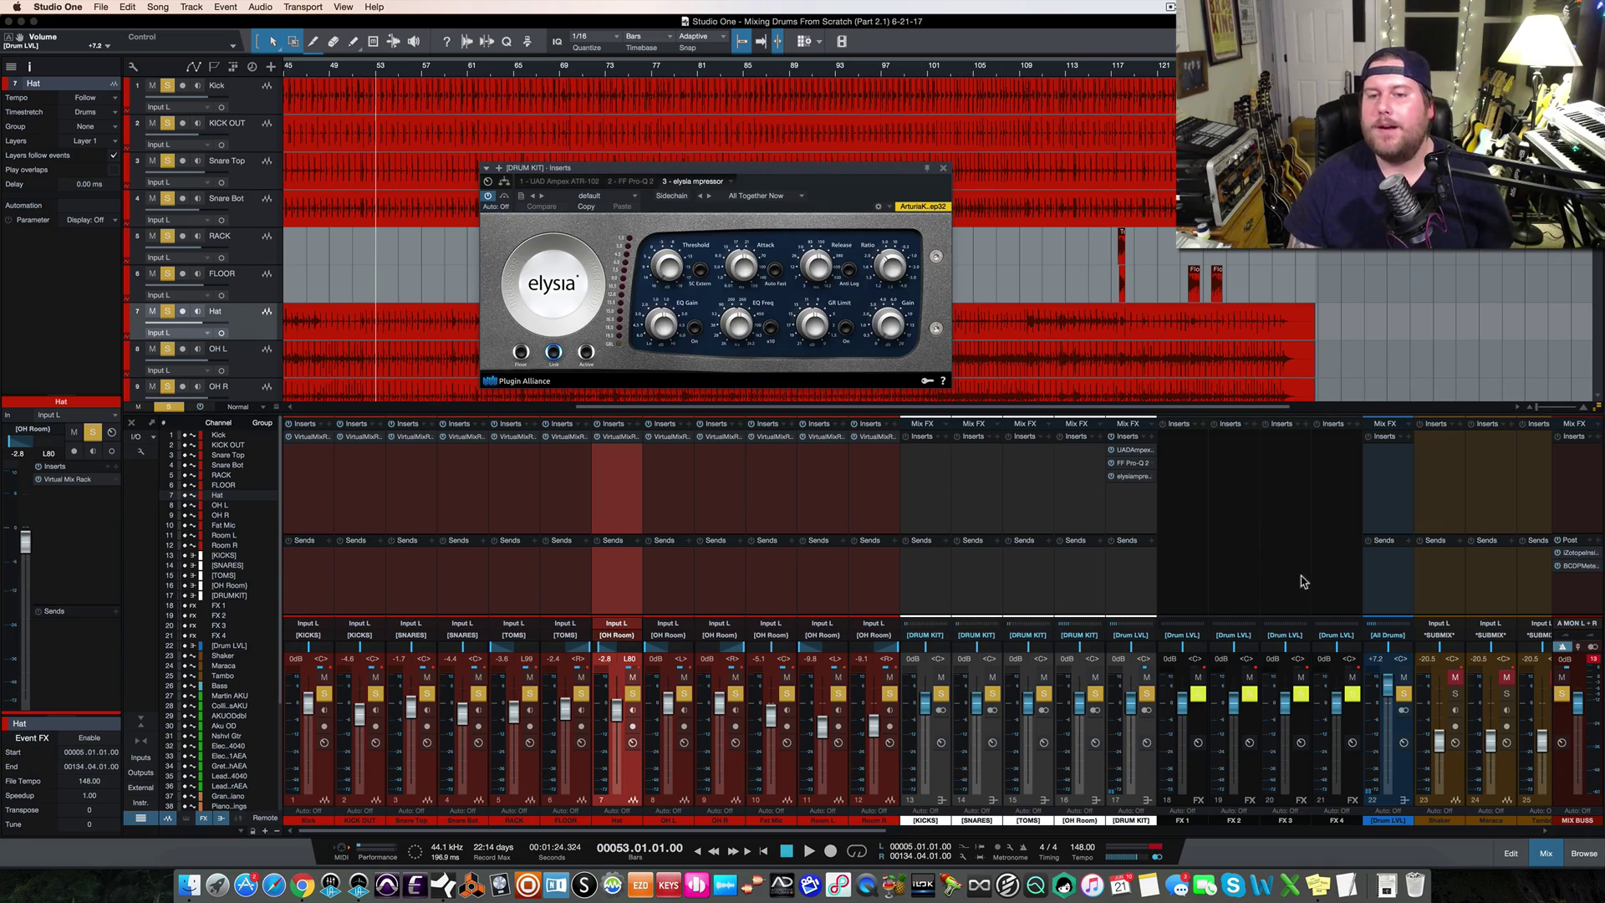
# Adjust the mpressor's Ratio slightly and check its Attack and Release settings
pyautogui.moveTo(769, 175); pyautogui.dragTo(761, 264)
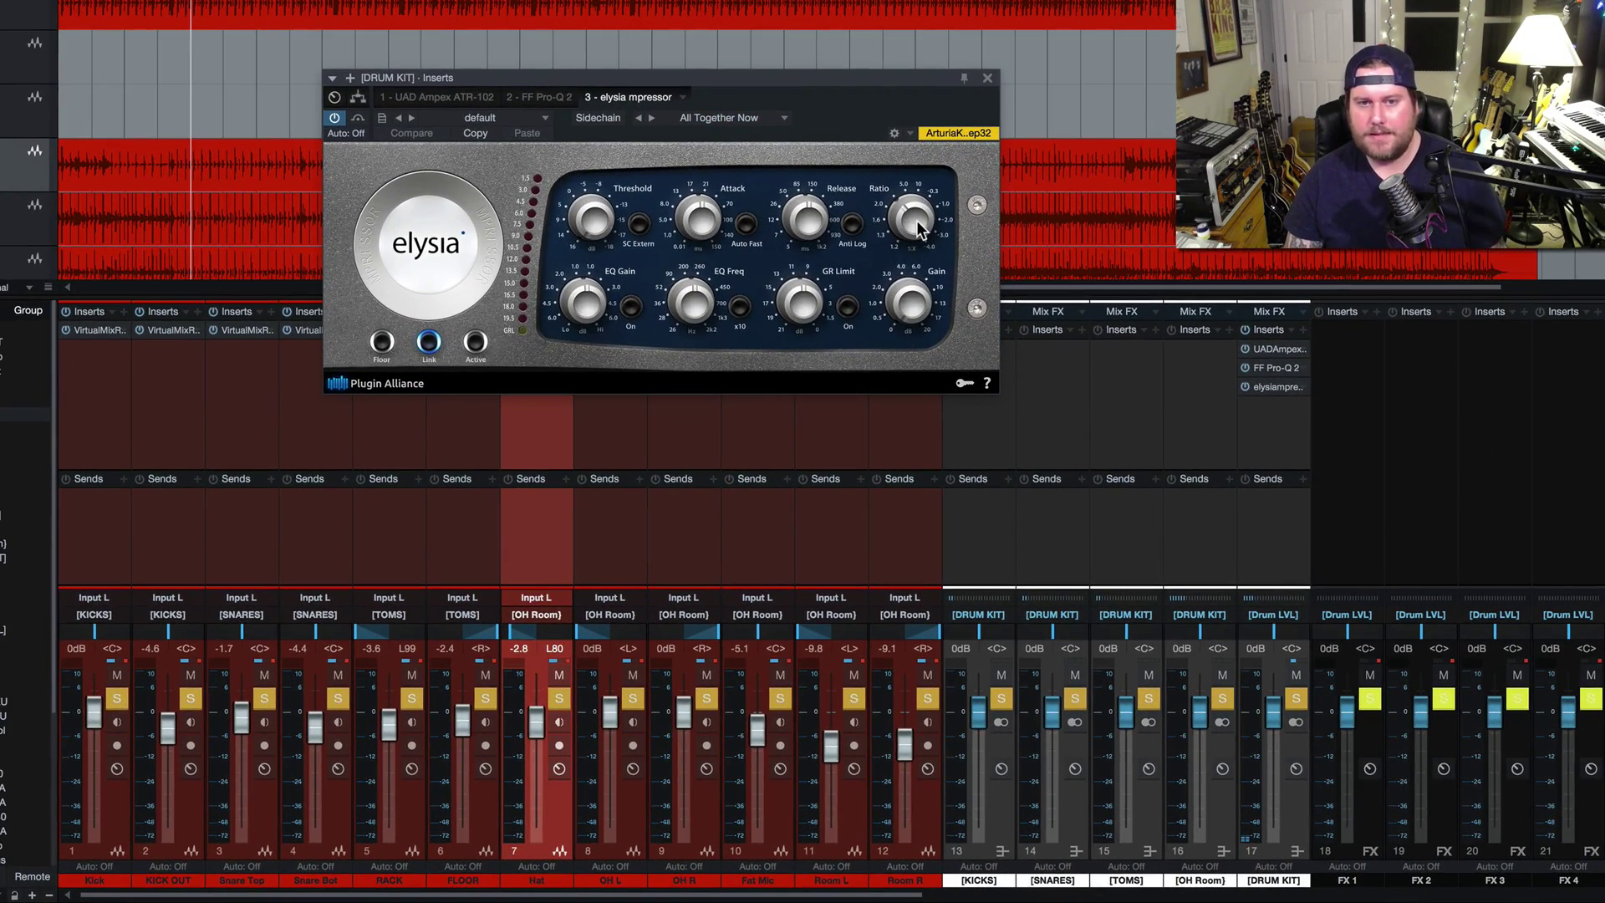
pyautogui.moveTo(919, 227); pyautogui.dragTo(917, 224)
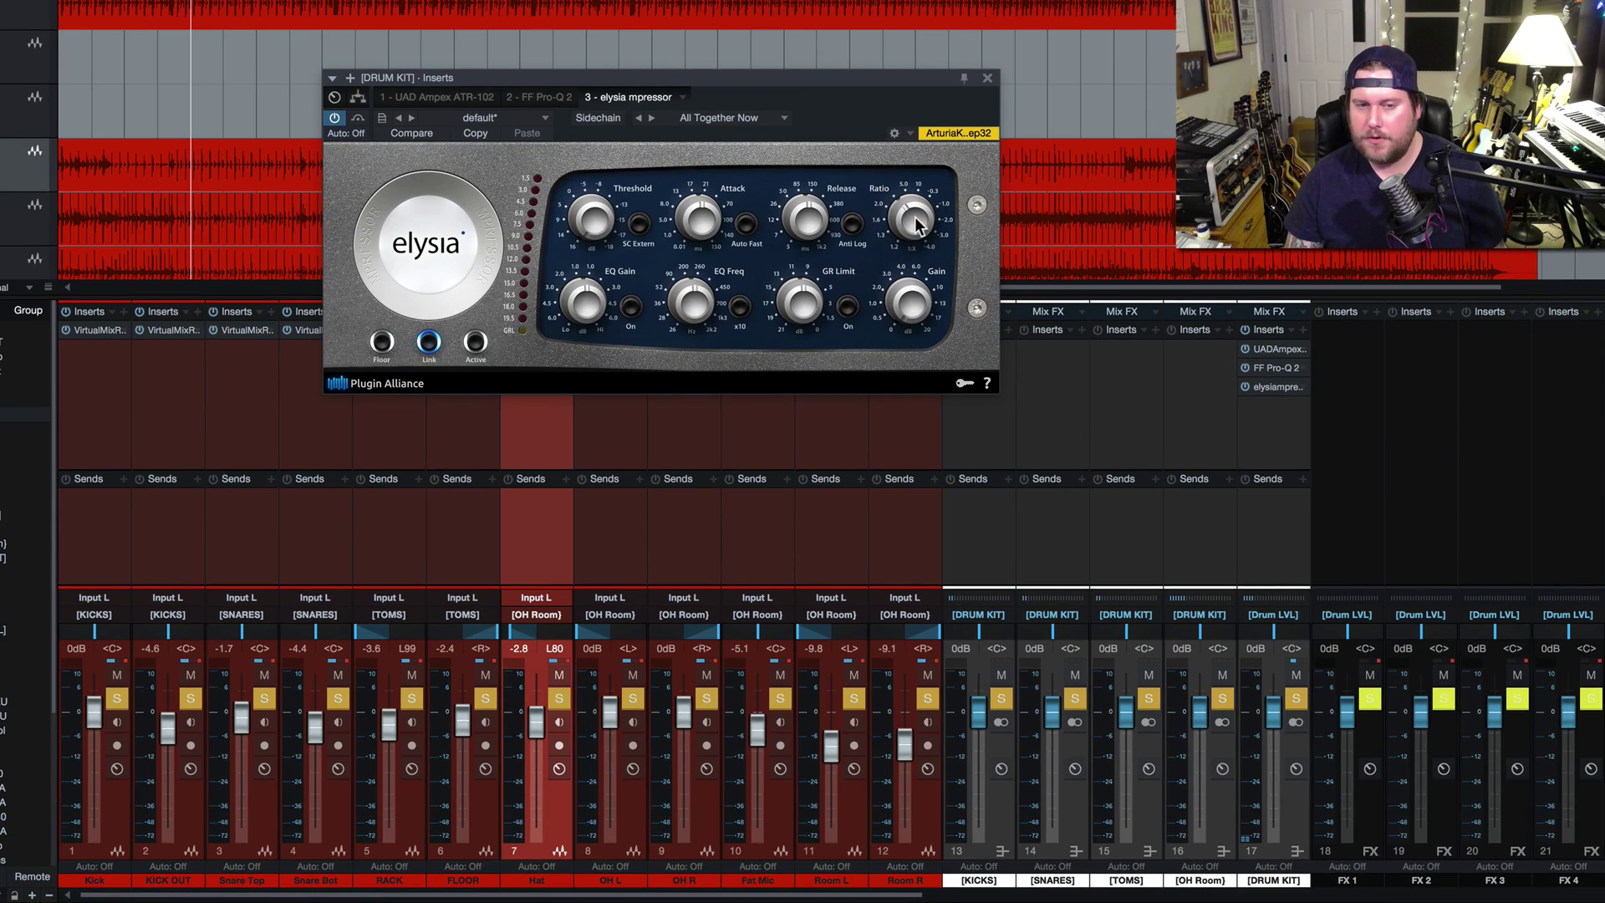
pyautogui.click(710, 216)
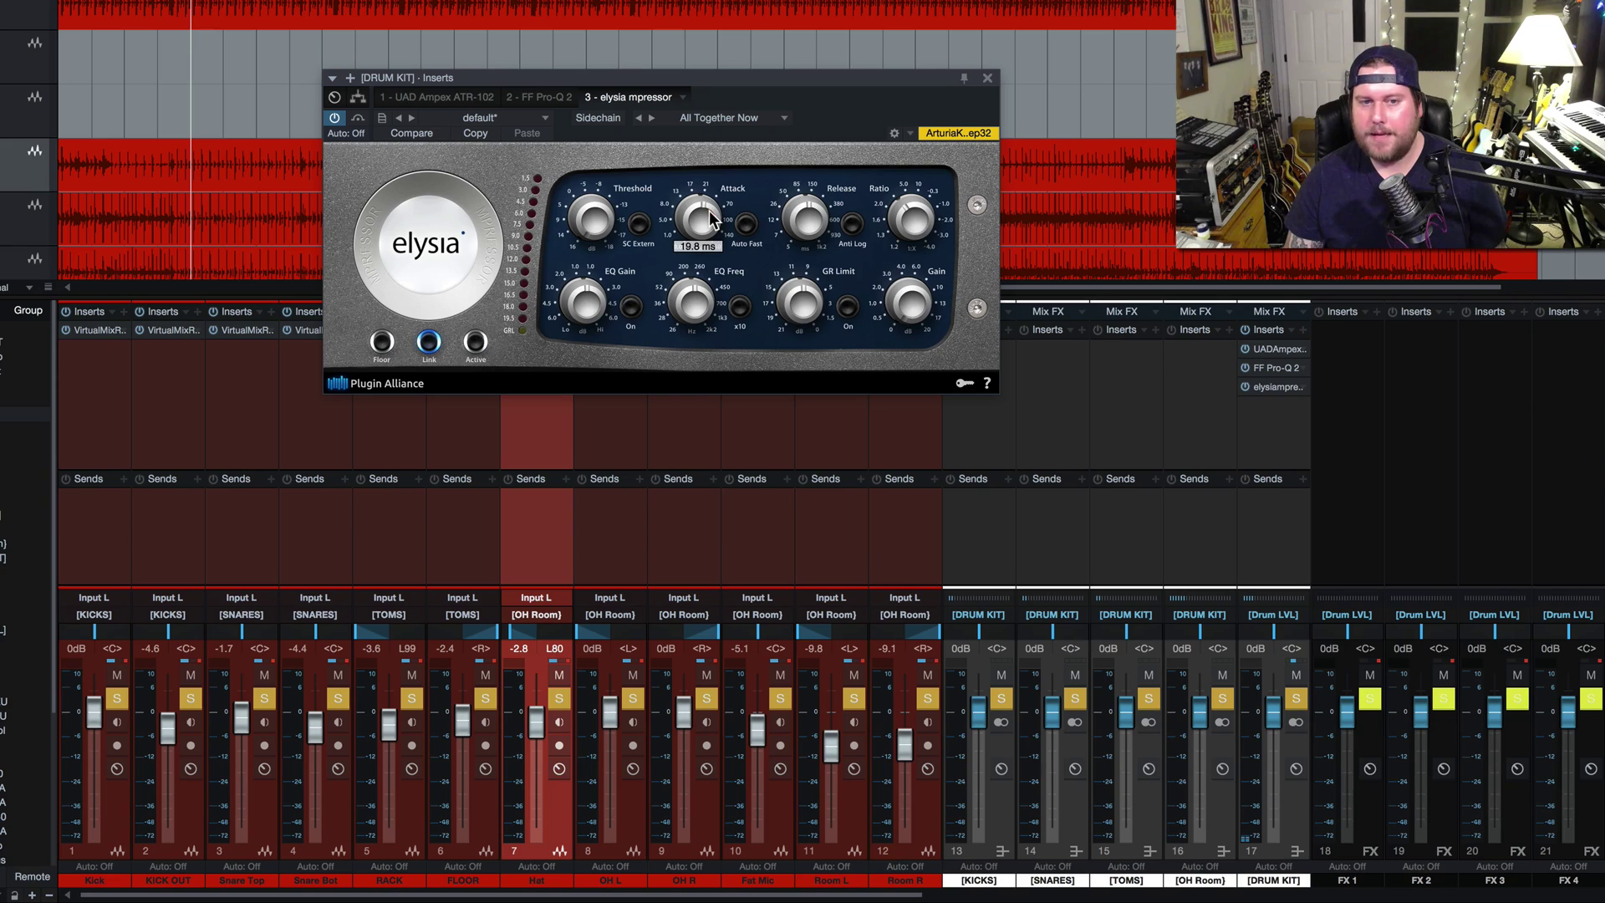
pyautogui.click(816, 220)
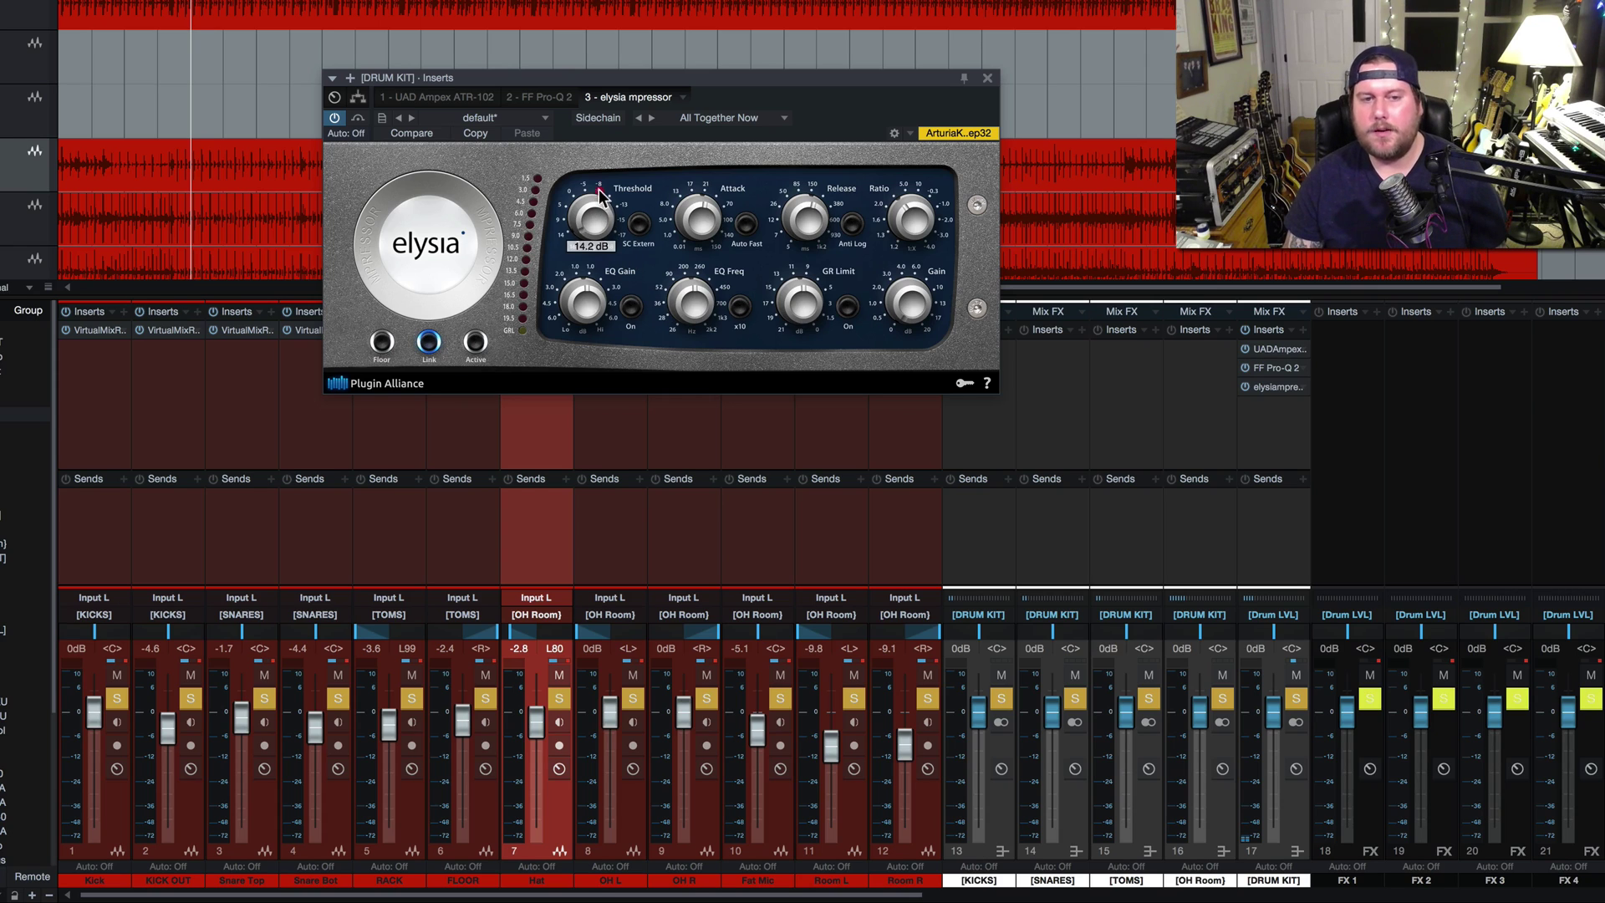
# Adjust the mpressor's Threshold and make-up Gain while playing the drums, toggling its Active switch to compare
pyautogui.press('space')
pyautogui.click(595, 219)
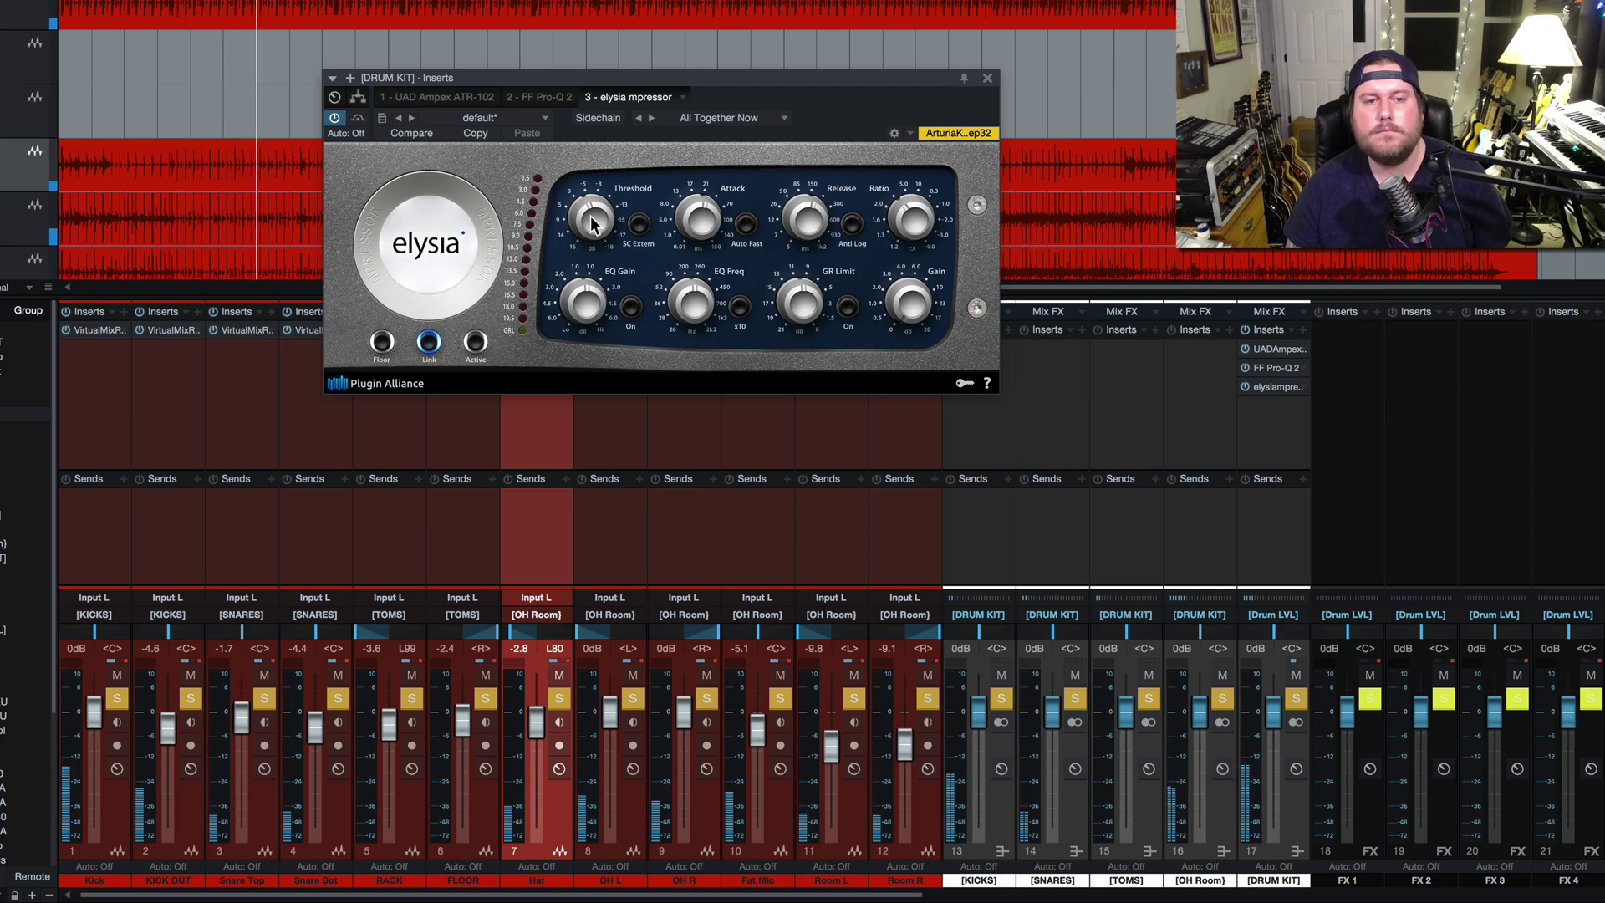
pyautogui.click(473, 345)
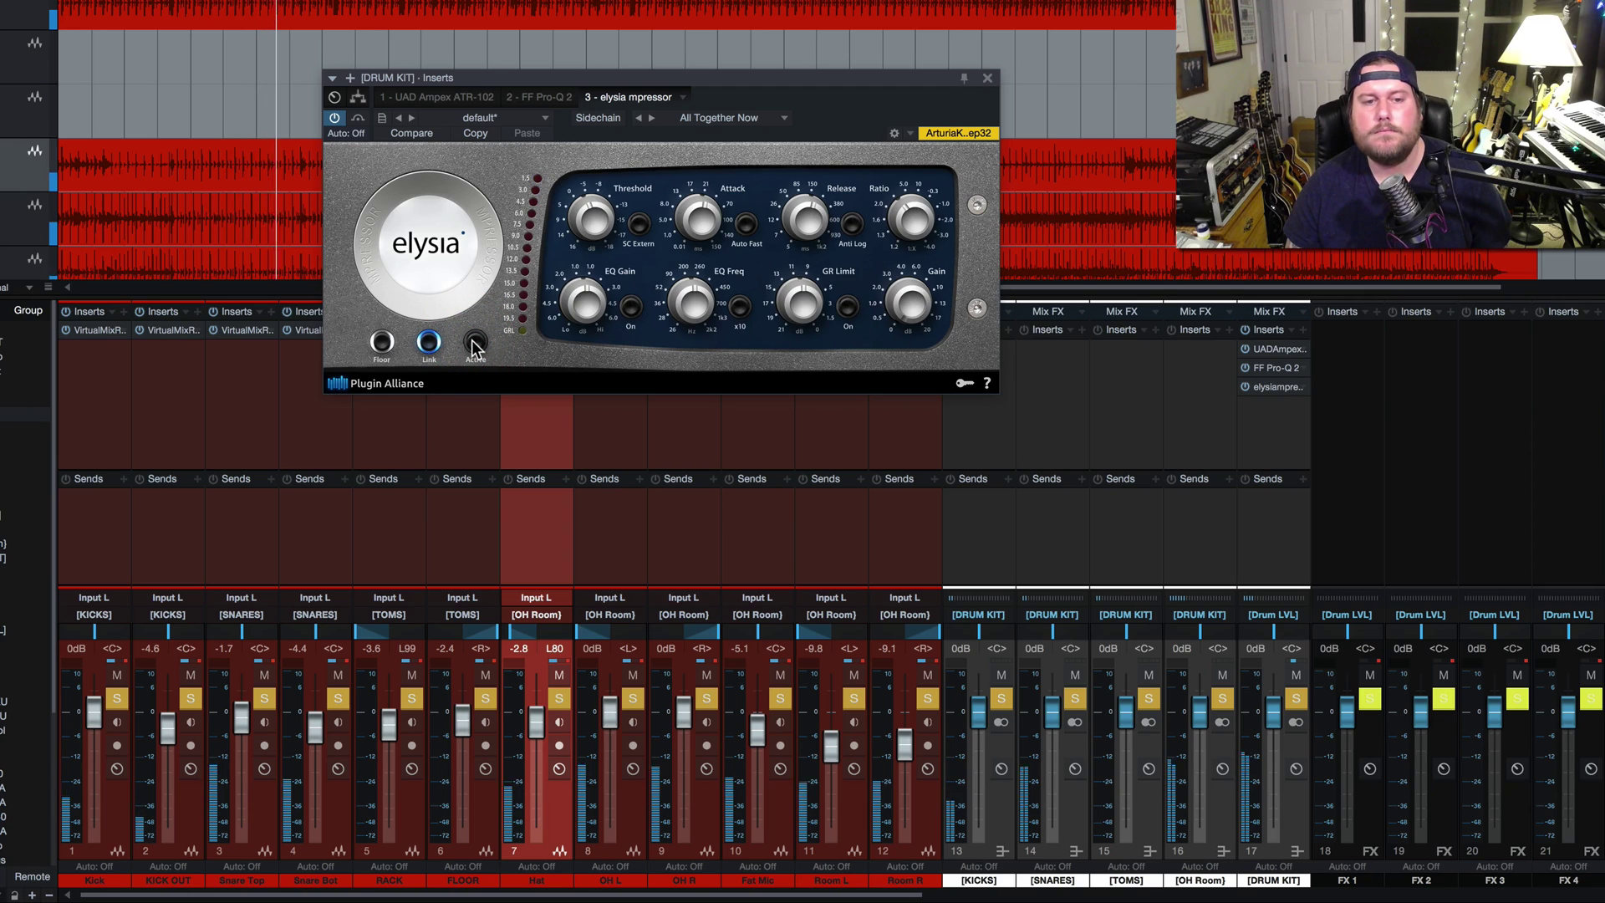
pyautogui.click(473, 345)
pyautogui.moveTo(916, 305)
pyautogui.mouseDown()
pyautogui.moveTo(911, 252)
pyautogui.moveTo(908, 278)
pyautogui.mouseUp()
pyautogui.moveTo(604, 219); pyautogui.dragTo(606, 222)
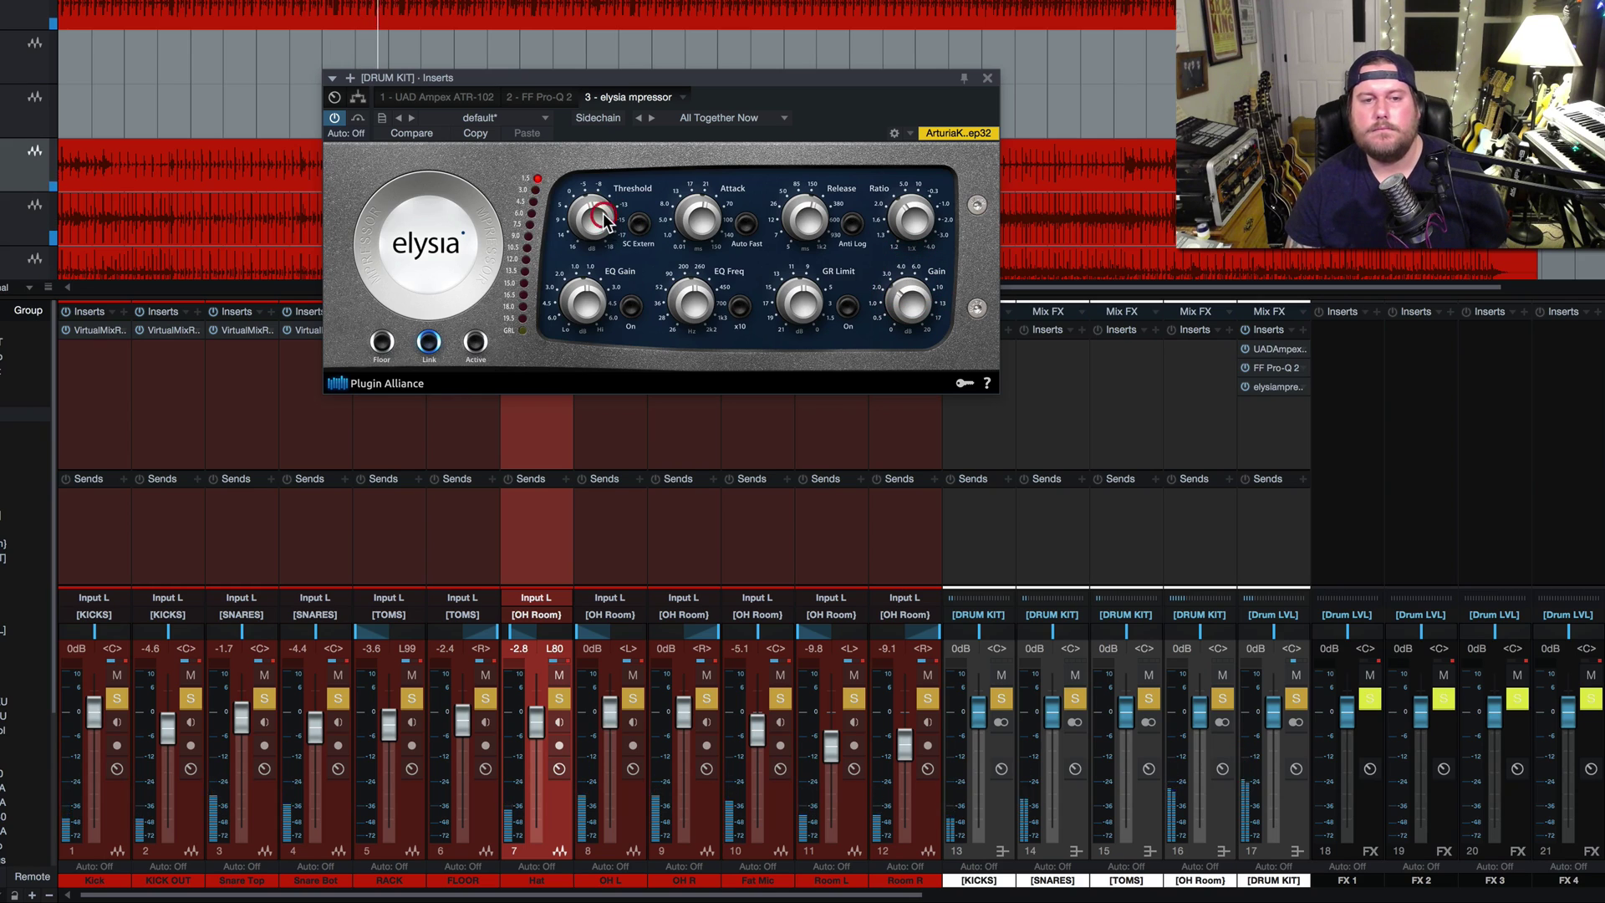
# Audition the drums from bar 53 while switching the mpressor's Active state on and off to compare the compression
pyautogui.click(476, 344)
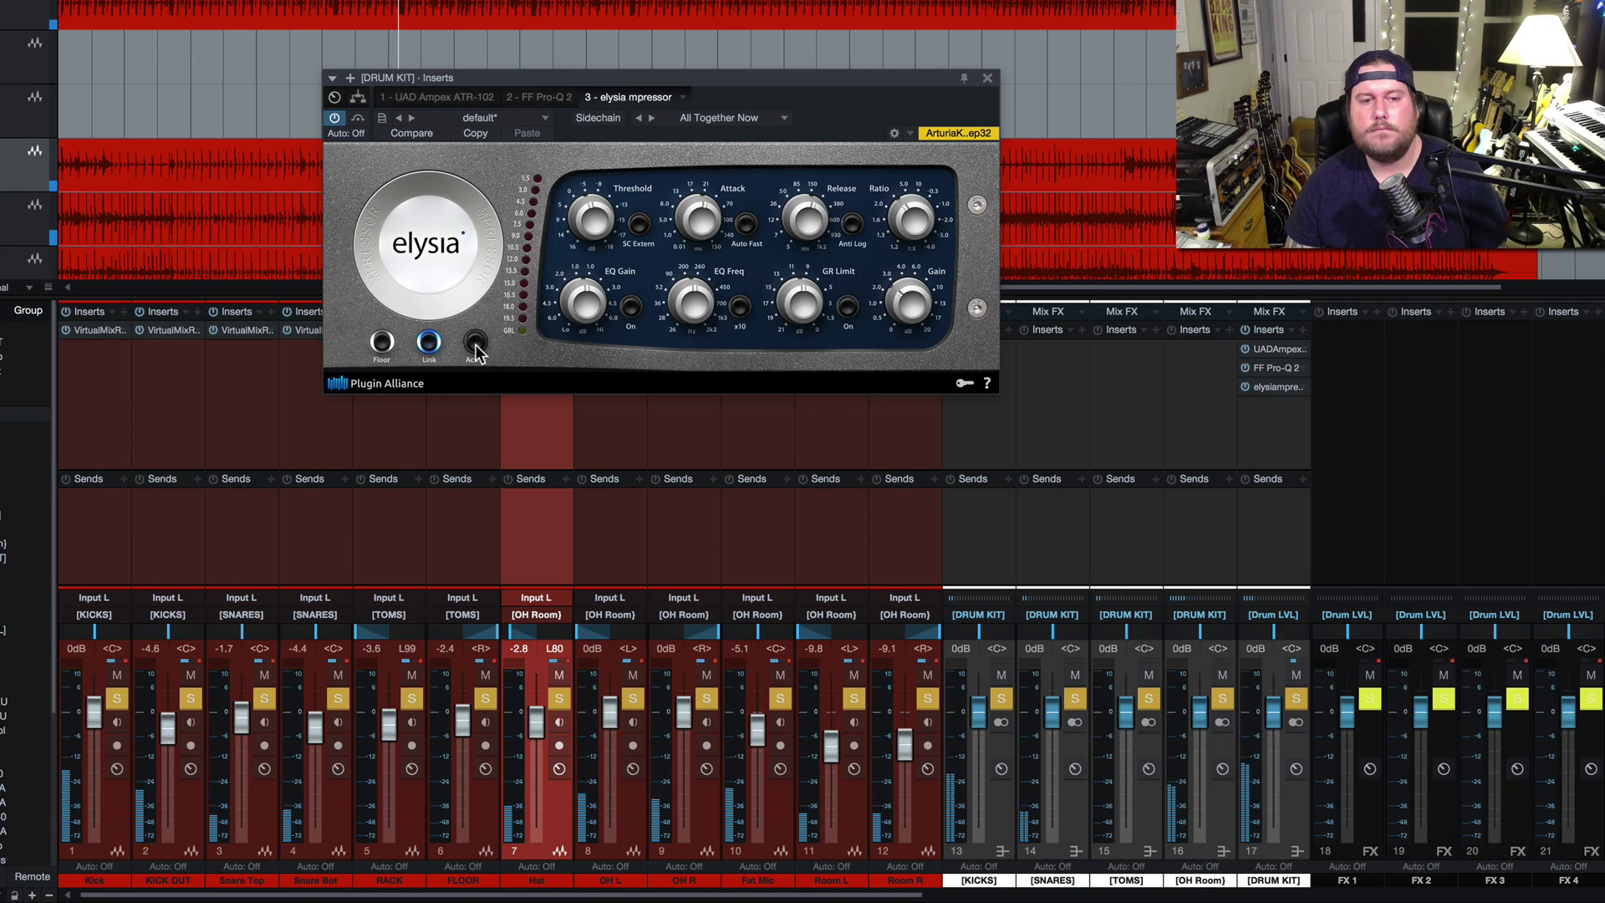
pyautogui.press('space')
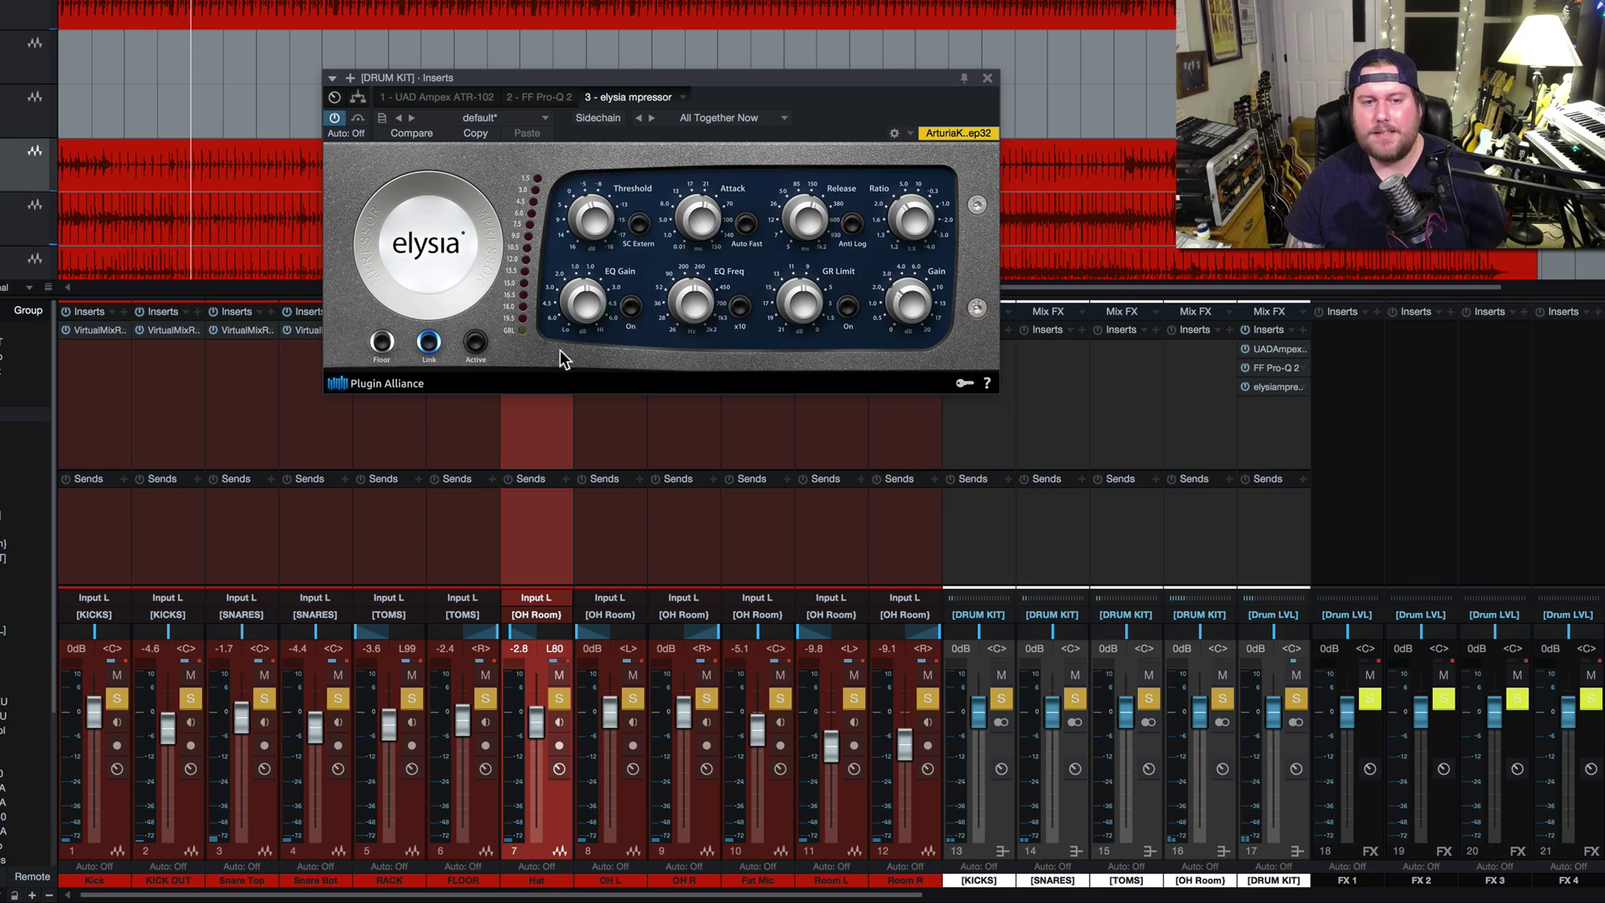
pyautogui.press('space')
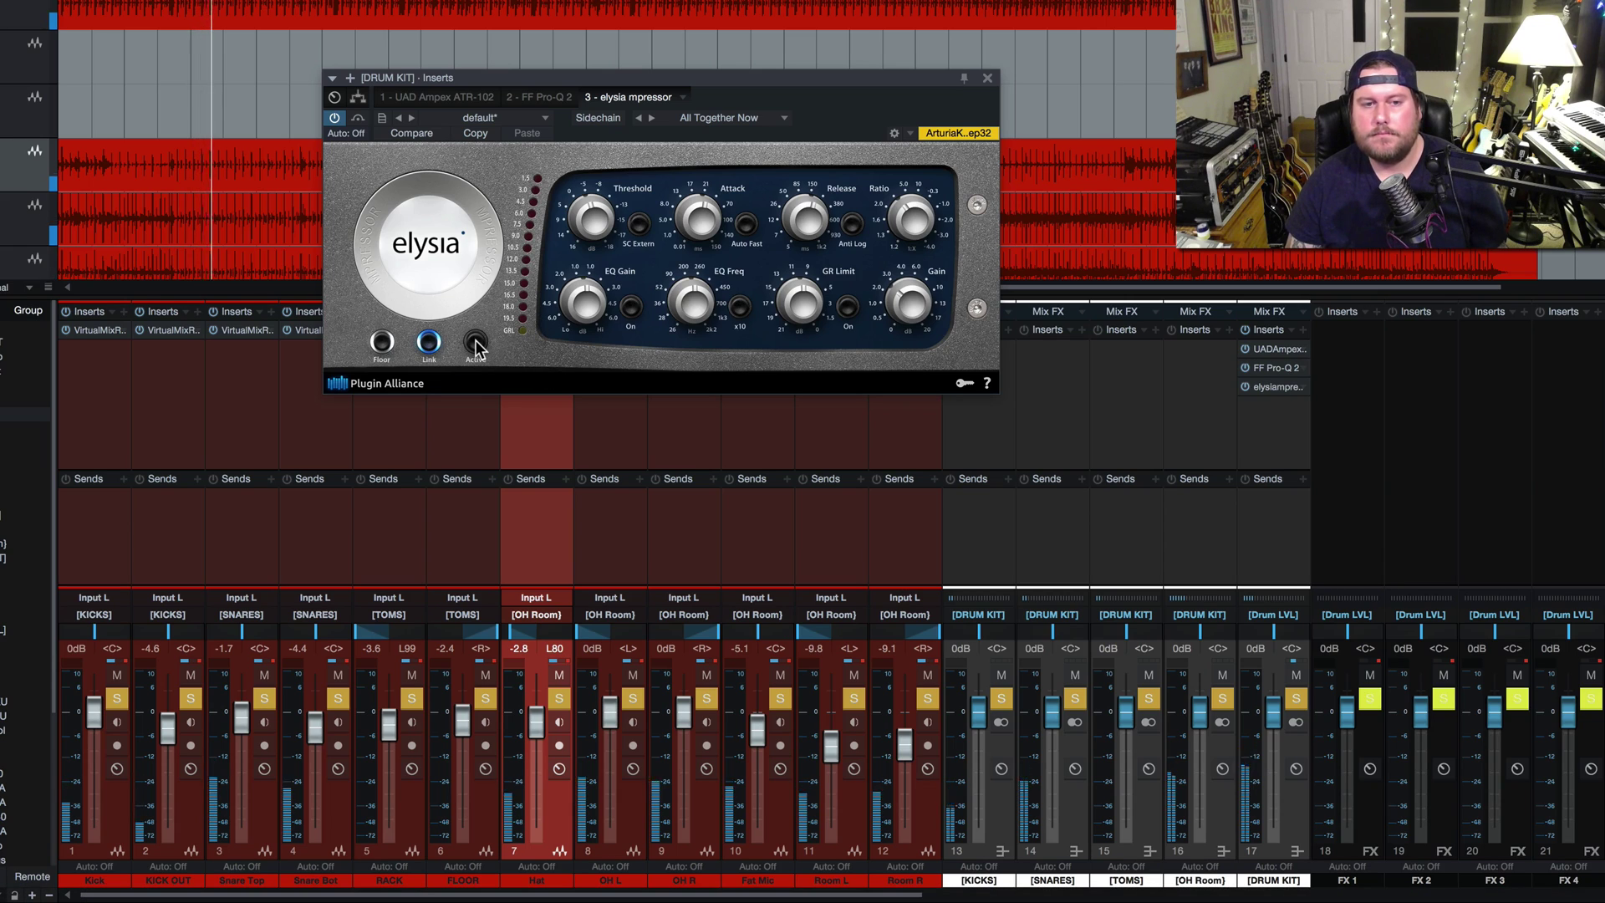
pyautogui.click(475, 345)
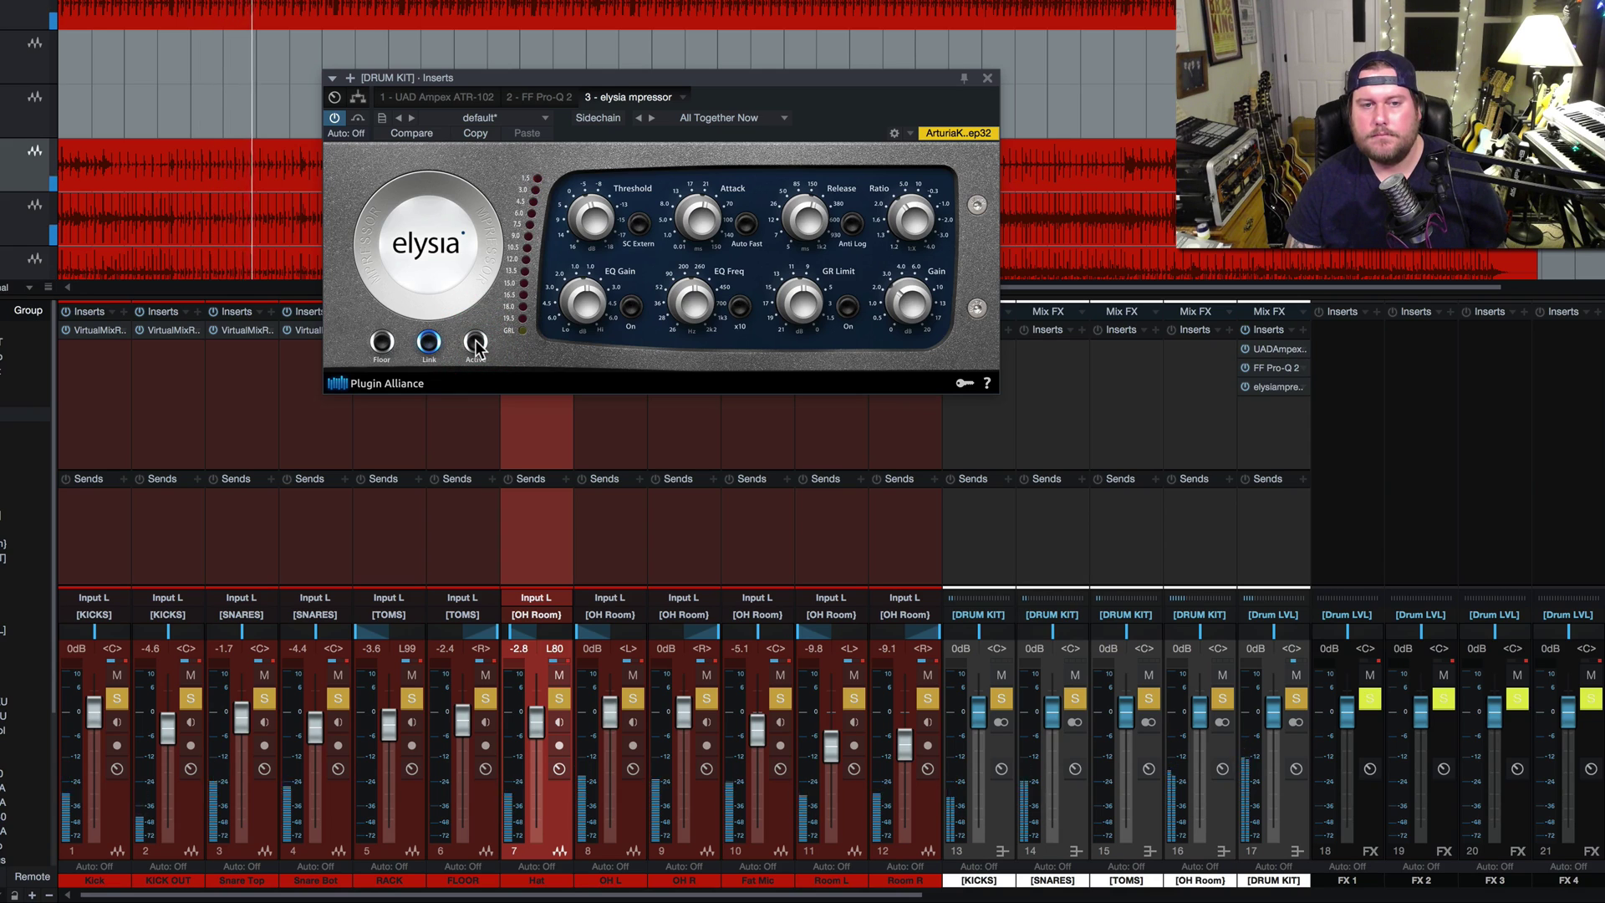
pyautogui.click(476, 344)
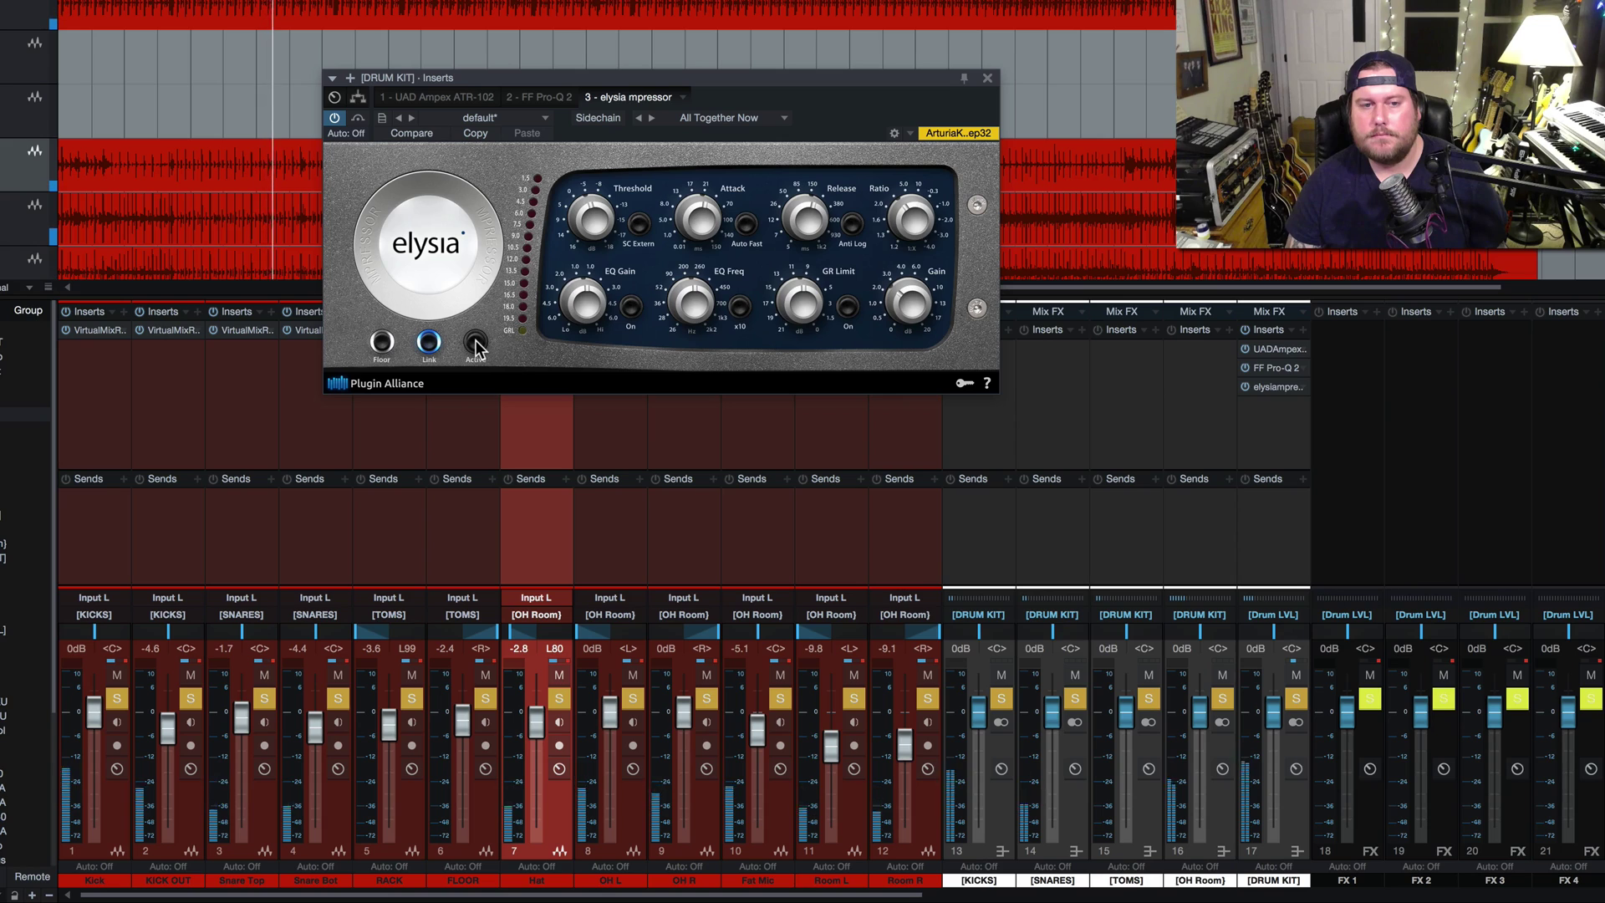
pyautogui.click(475, 345)
pyautogui.click(476, 344)
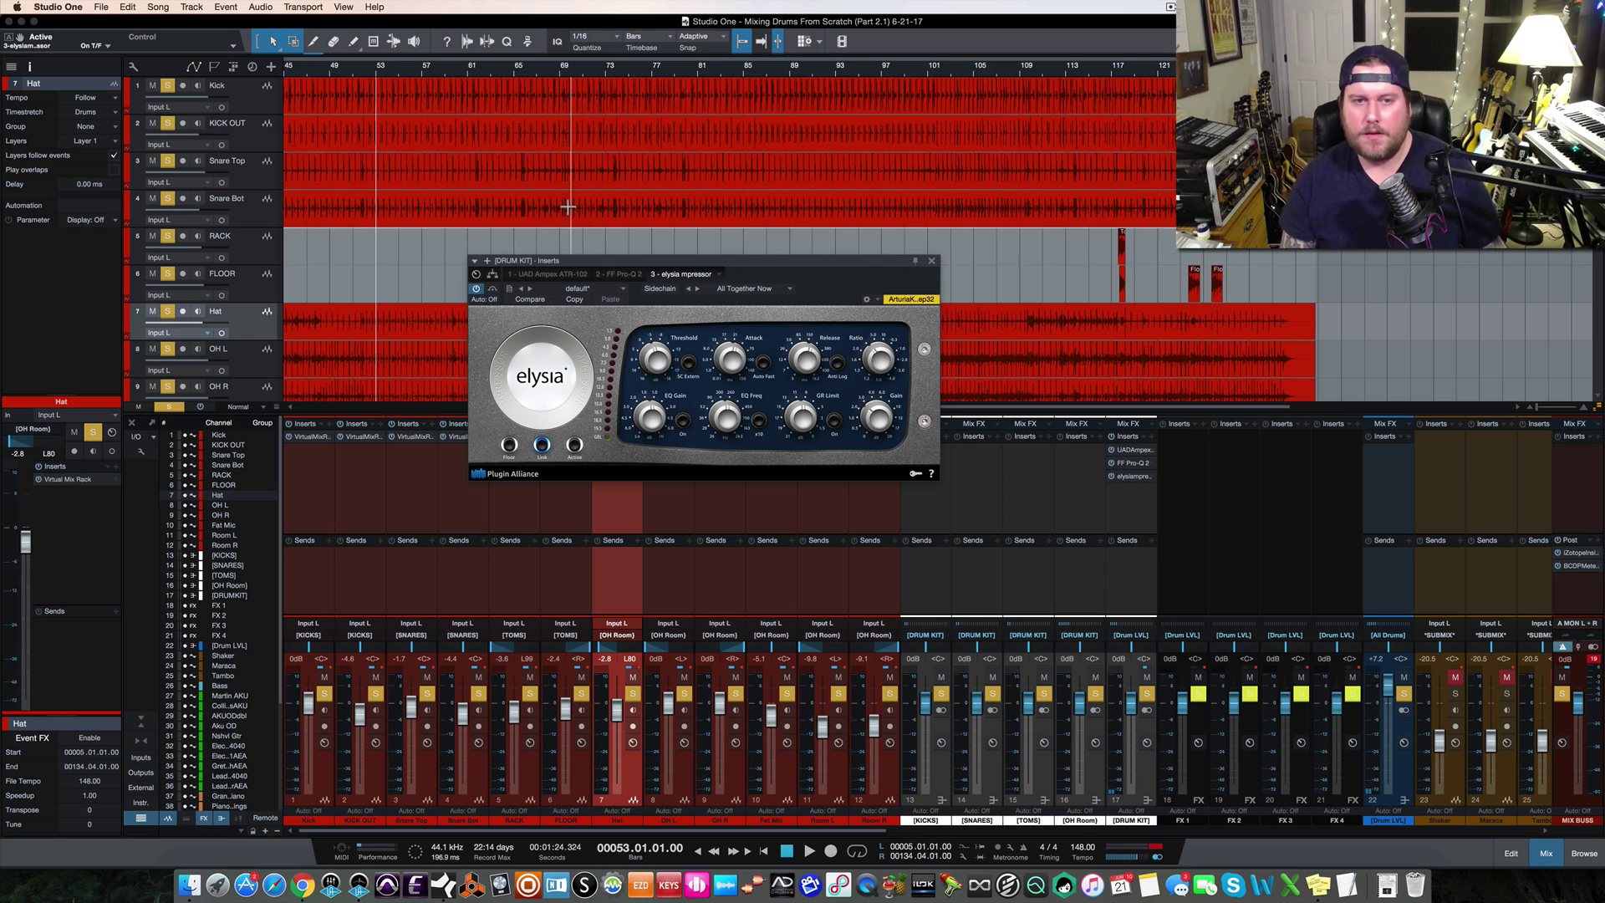
# Move and pin the mpressor window, clear the drum solos, and solo and audition only the Kick track from bar 53
pyautogui.moveTo(823, 266); pyautogui.dragTo(838, 117)
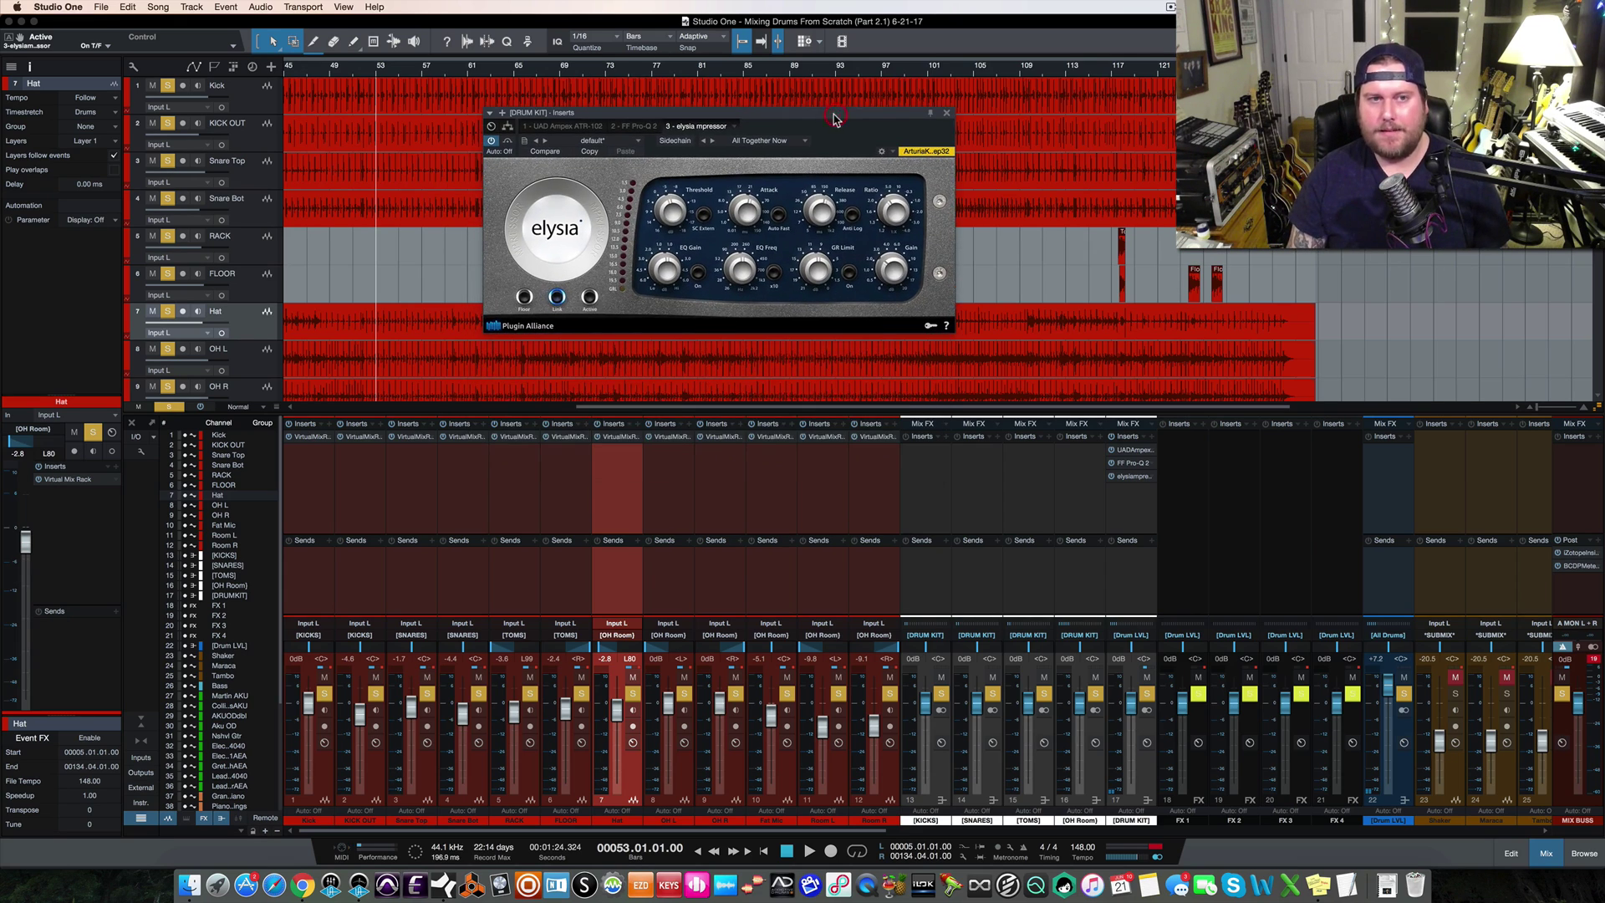
pyautogui.click(930, 115)
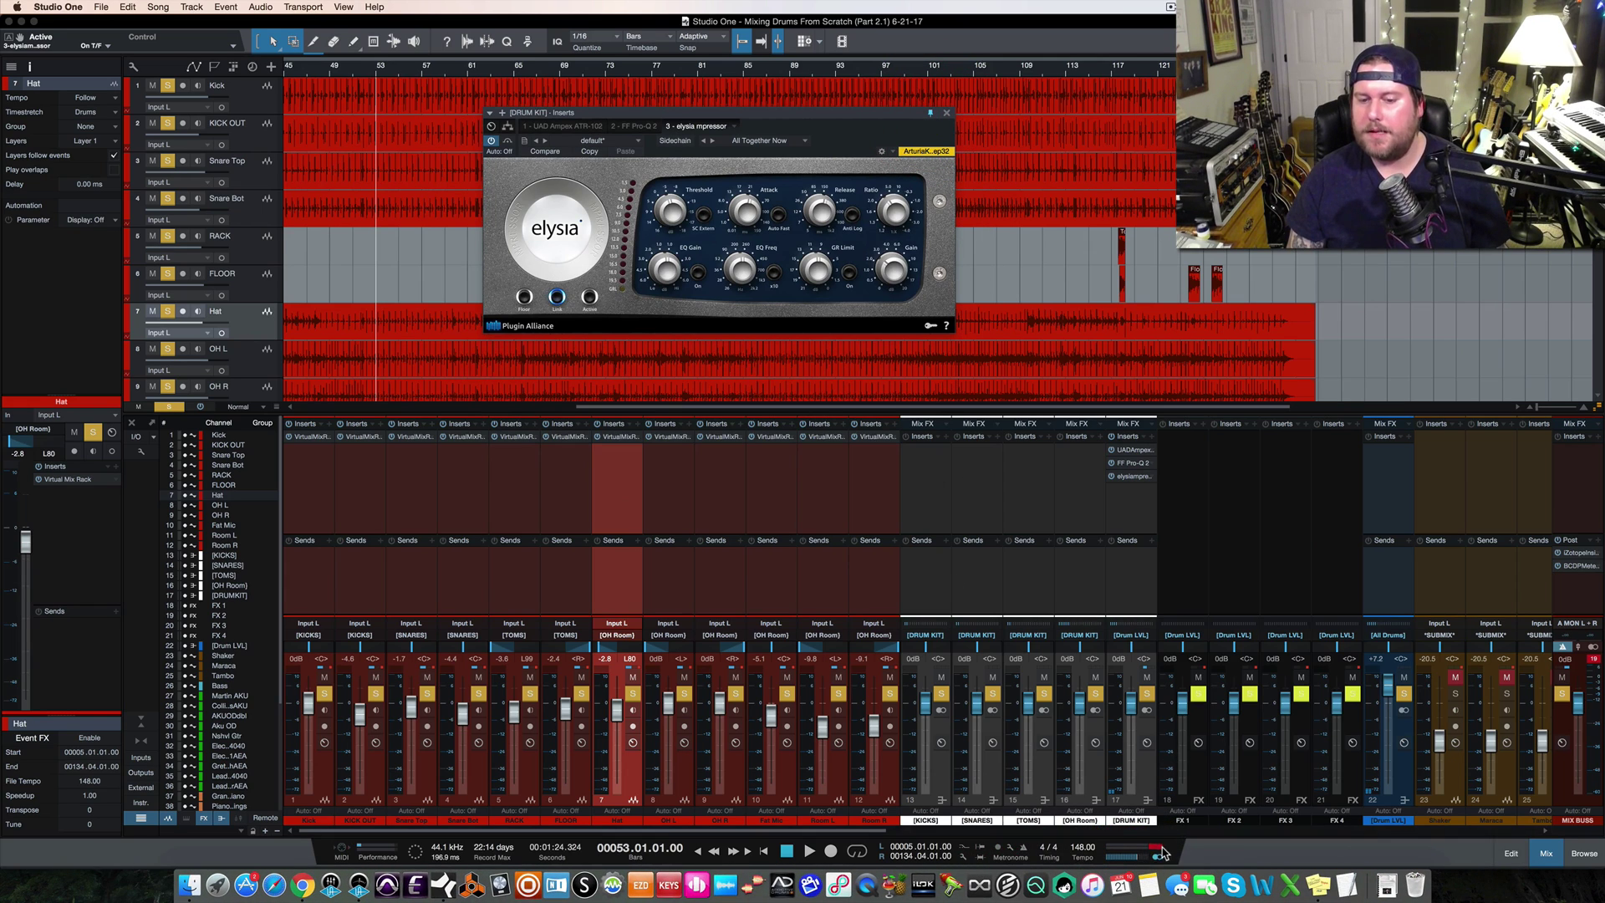
pyautogui.click(1404, 694)
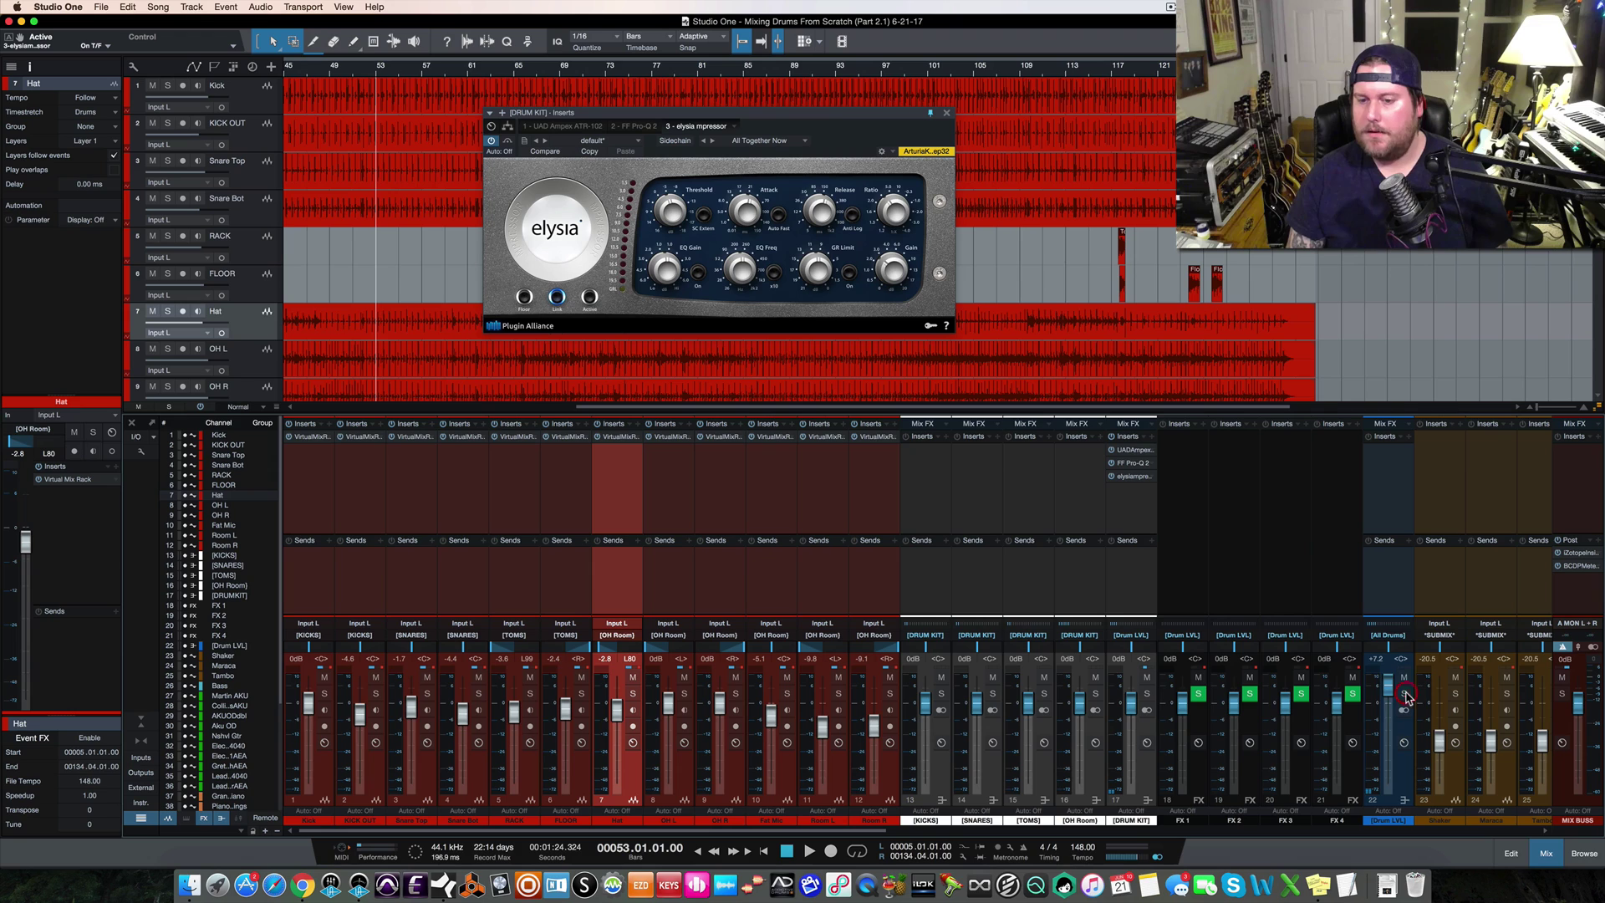
pyautogui.click(325, 694)
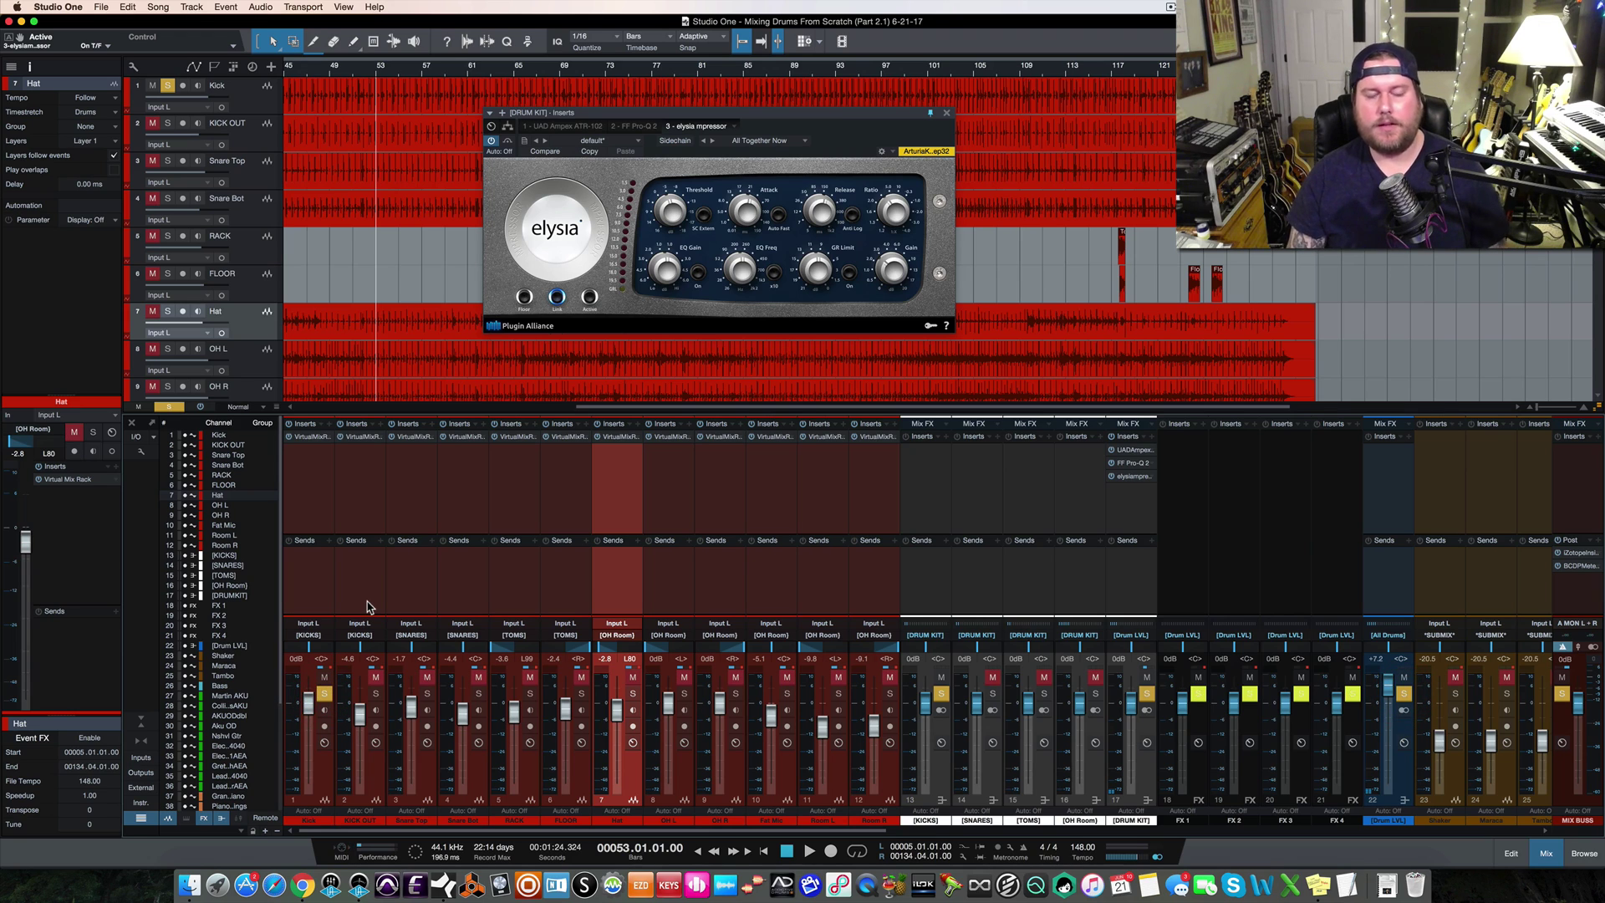
pyautogui.press('space')
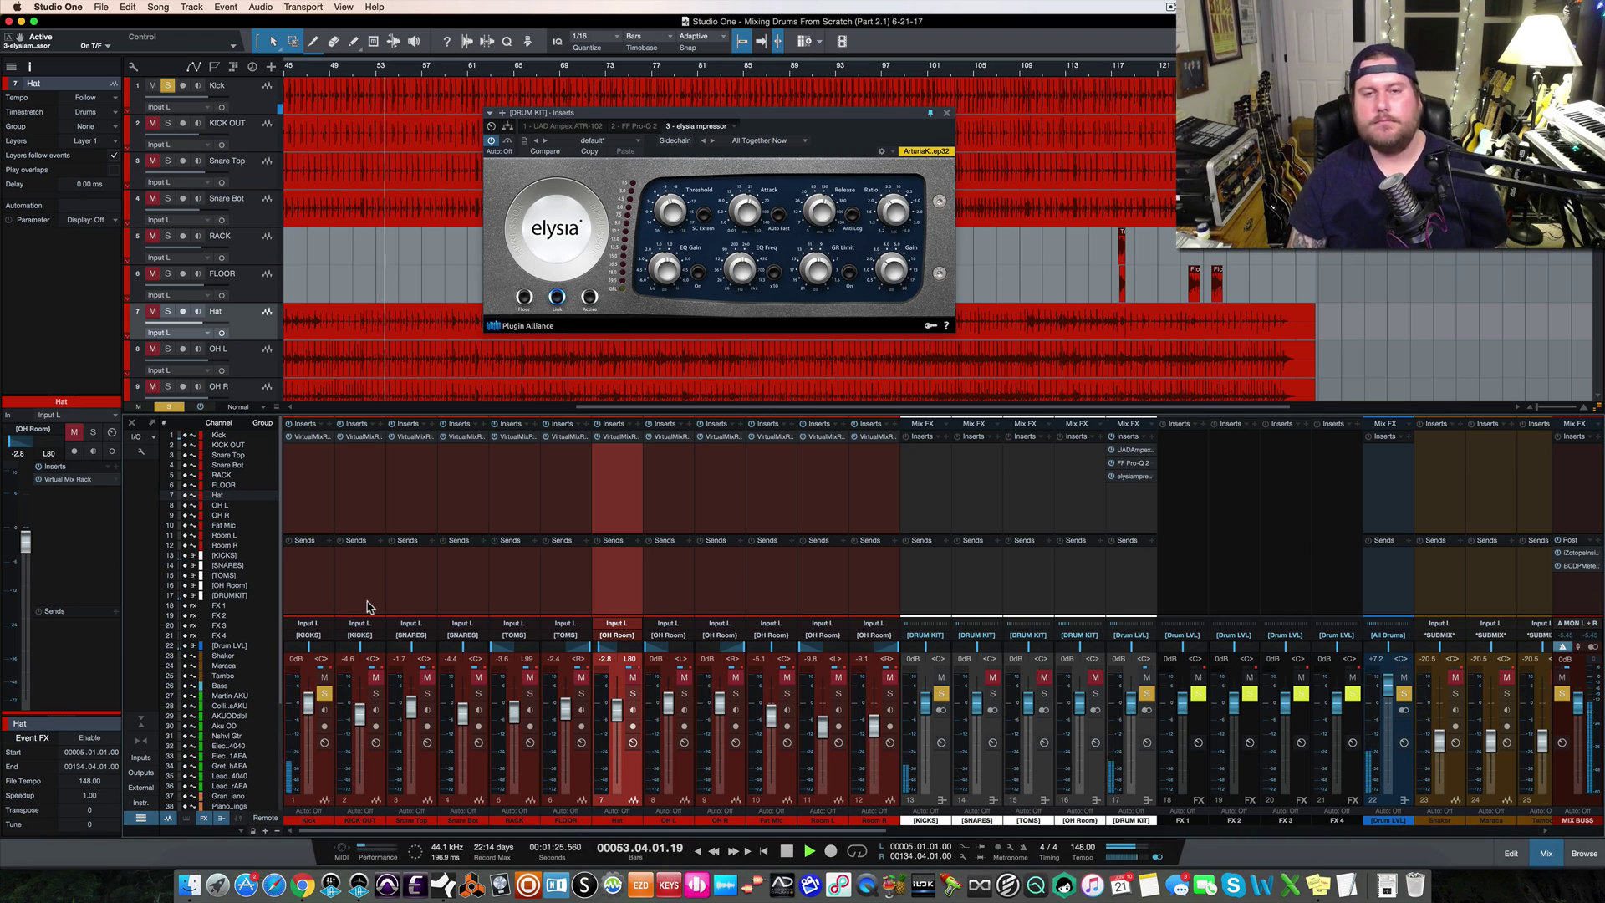
pyautogui.press('space')
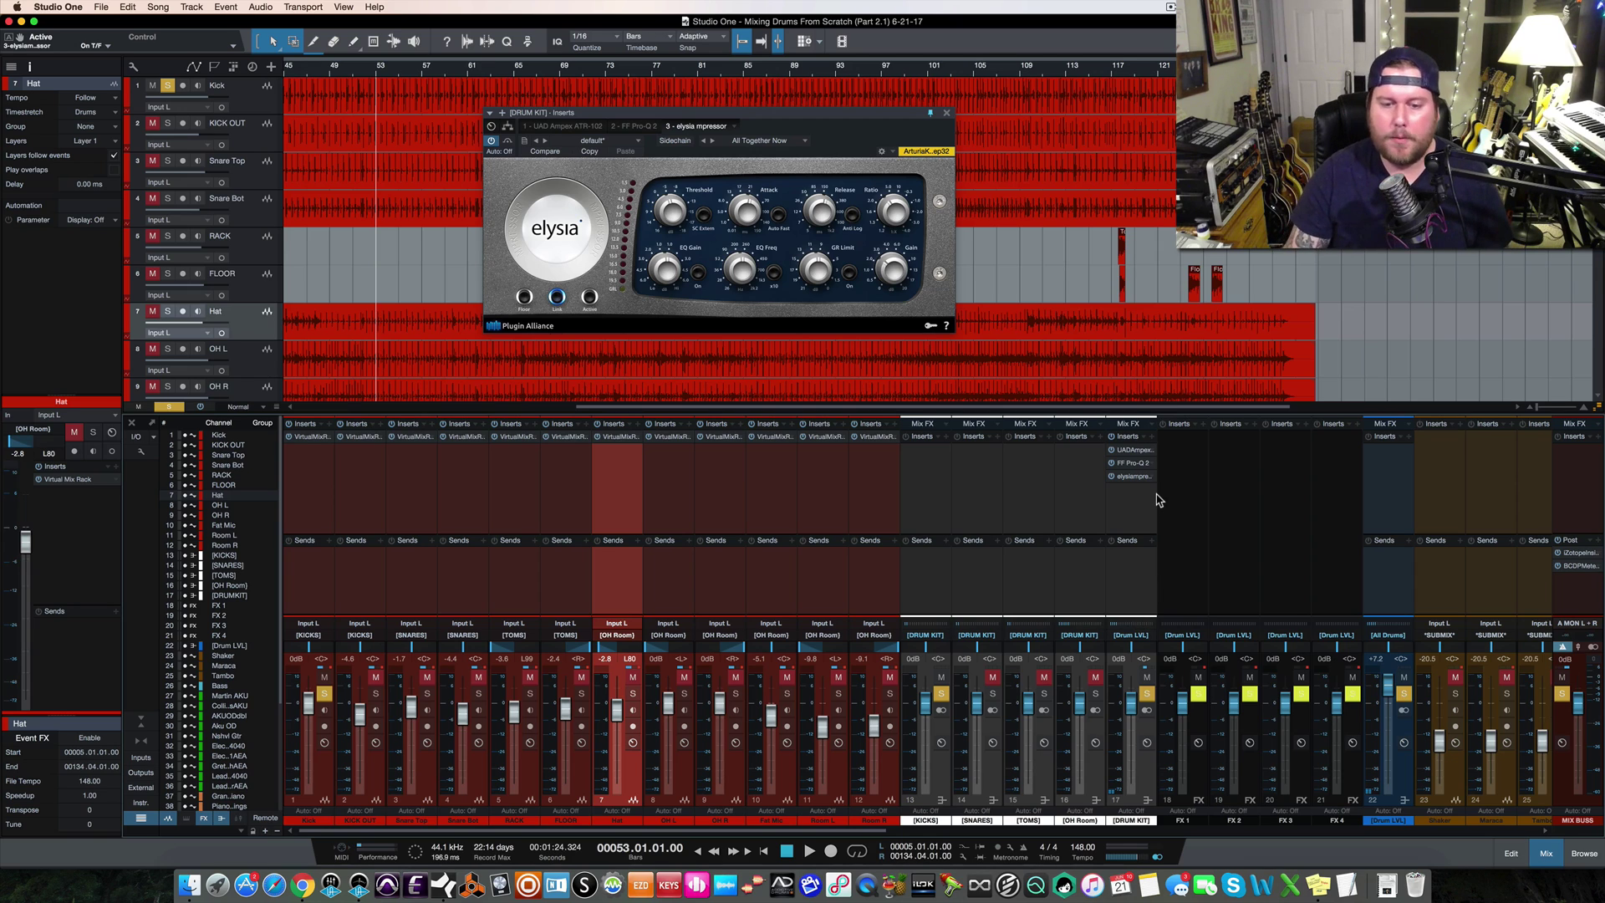
# Reorder the mixer so the [KICKS], [SNARES] and [TOMS] buses each sit directly after their own source tracks
pyautogui.click(939, 777)
pyautogui.moveTo(938, 777); pyautogui.dragTo(401, 771)
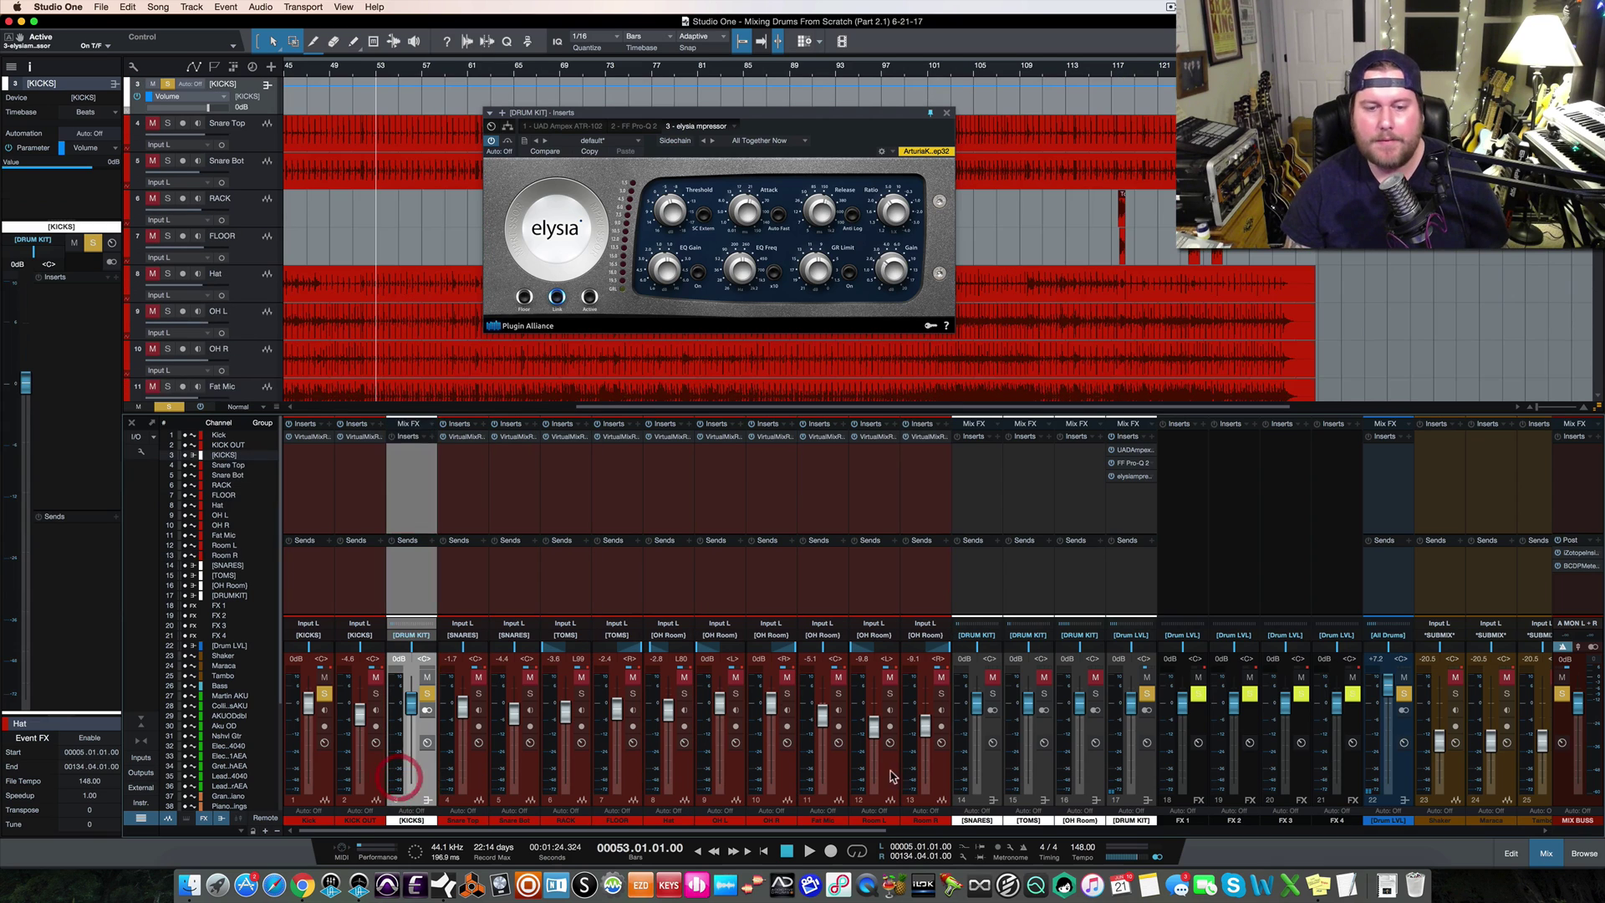
pyautogui.moveTo(990, 767); pyautogui.dragTo(551, 765)
pyautogui.moveTo(1016, 781); pyautogui.dragTo(709, 761)
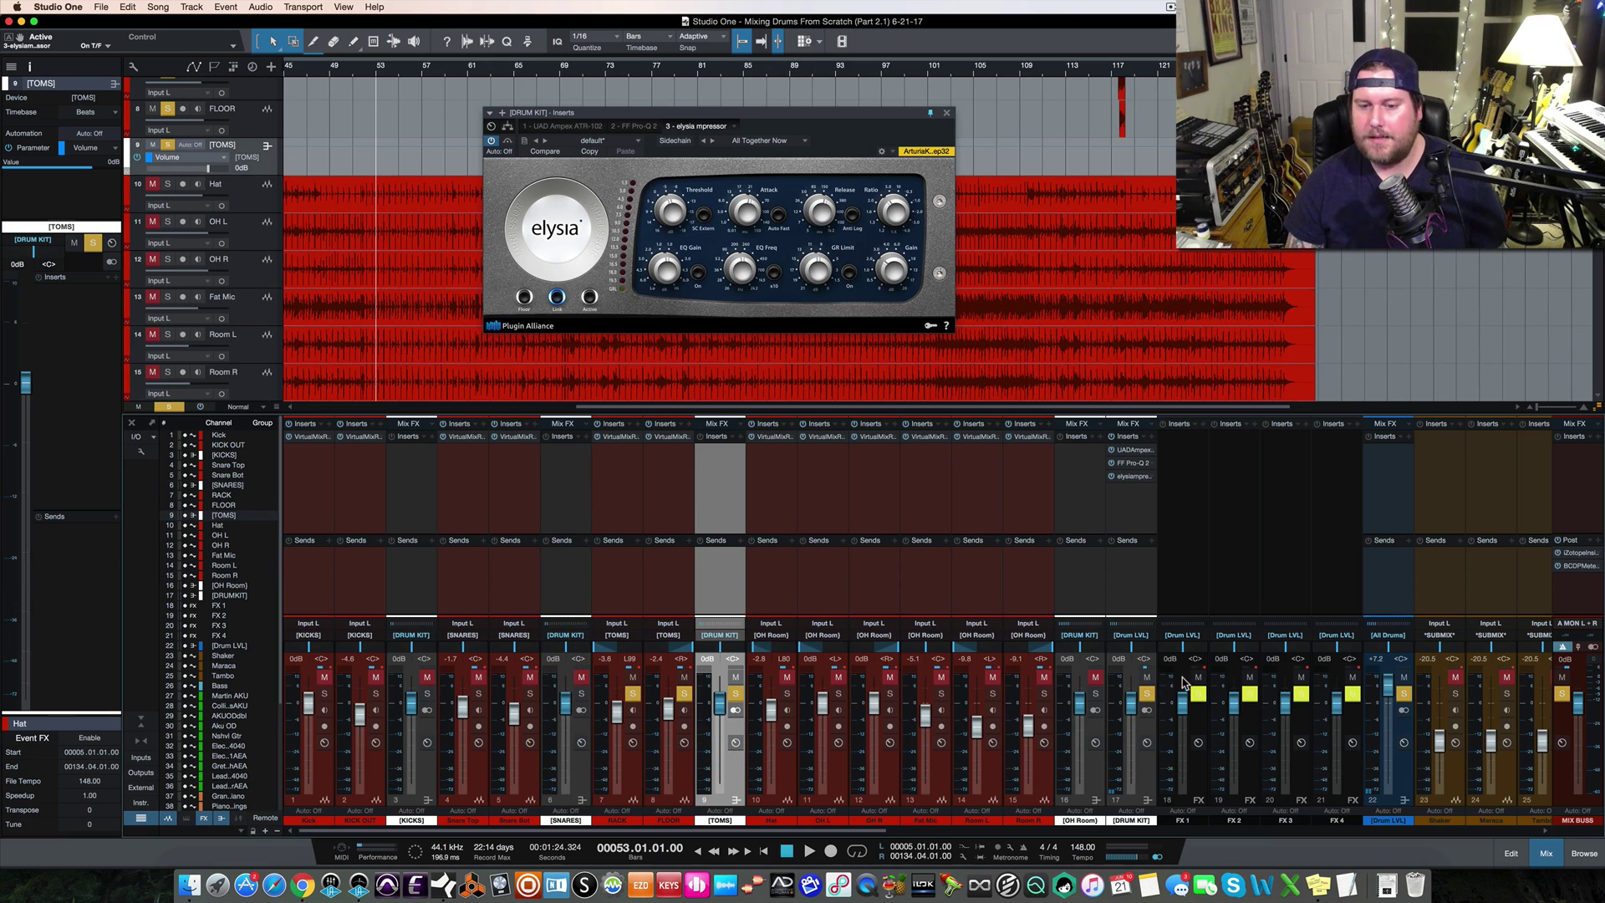
# Open the Pro-Q 2 on the [DRUM KIT] bus and arrange its window directly below the mpressor
pyautogui.click(1131, 463)
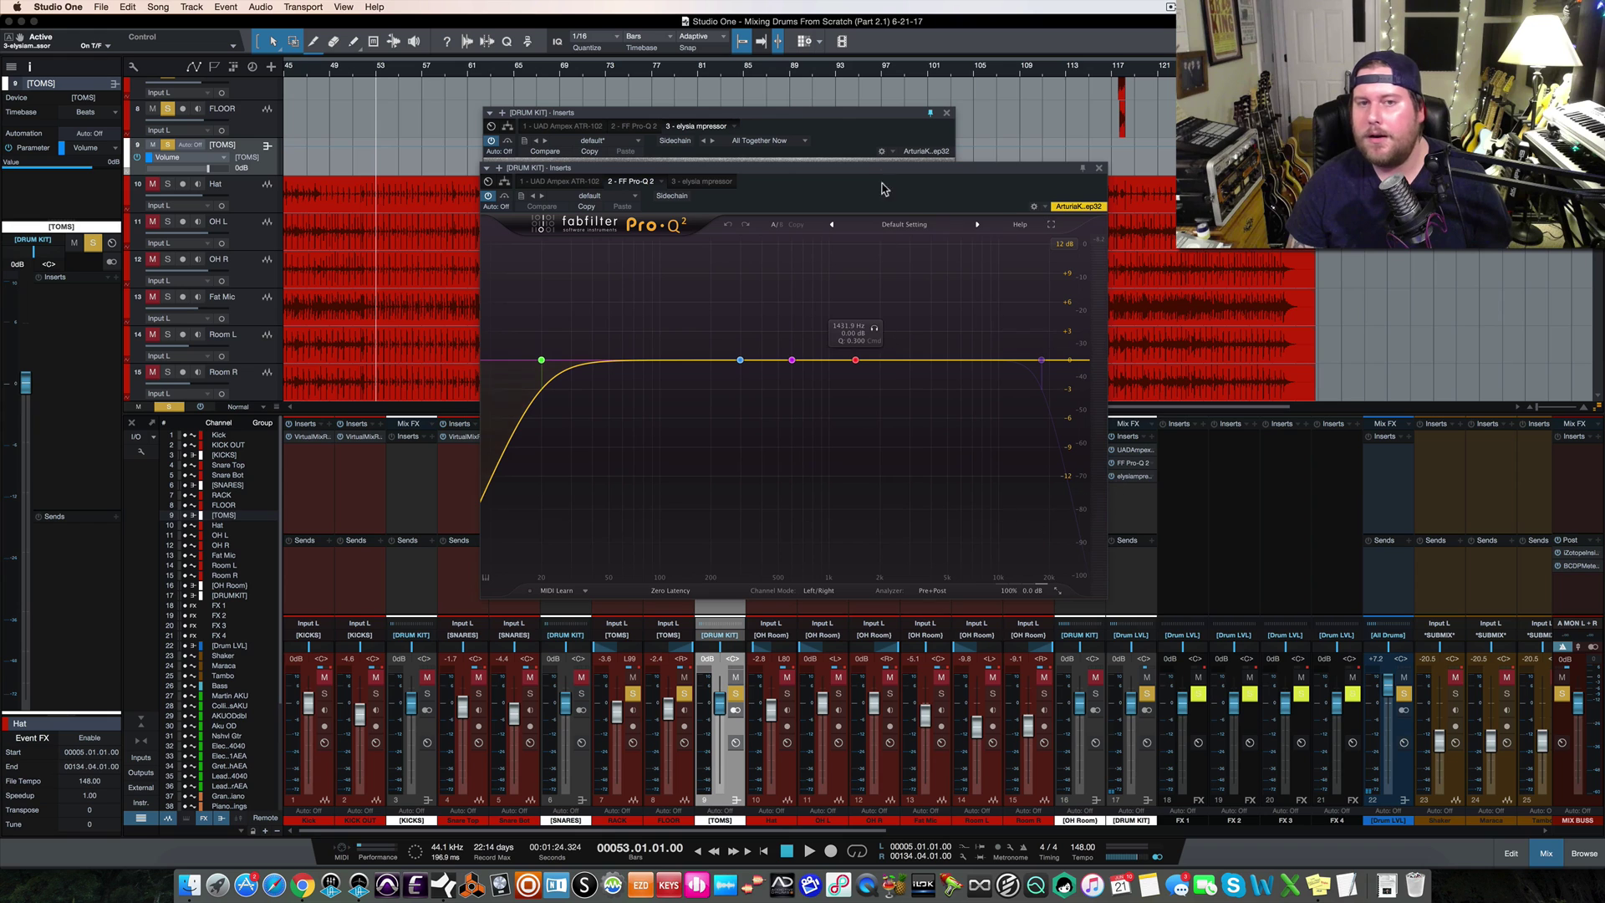
pyautogui.moveTo(882, 169); pyautogui.dragTo(761, 252)
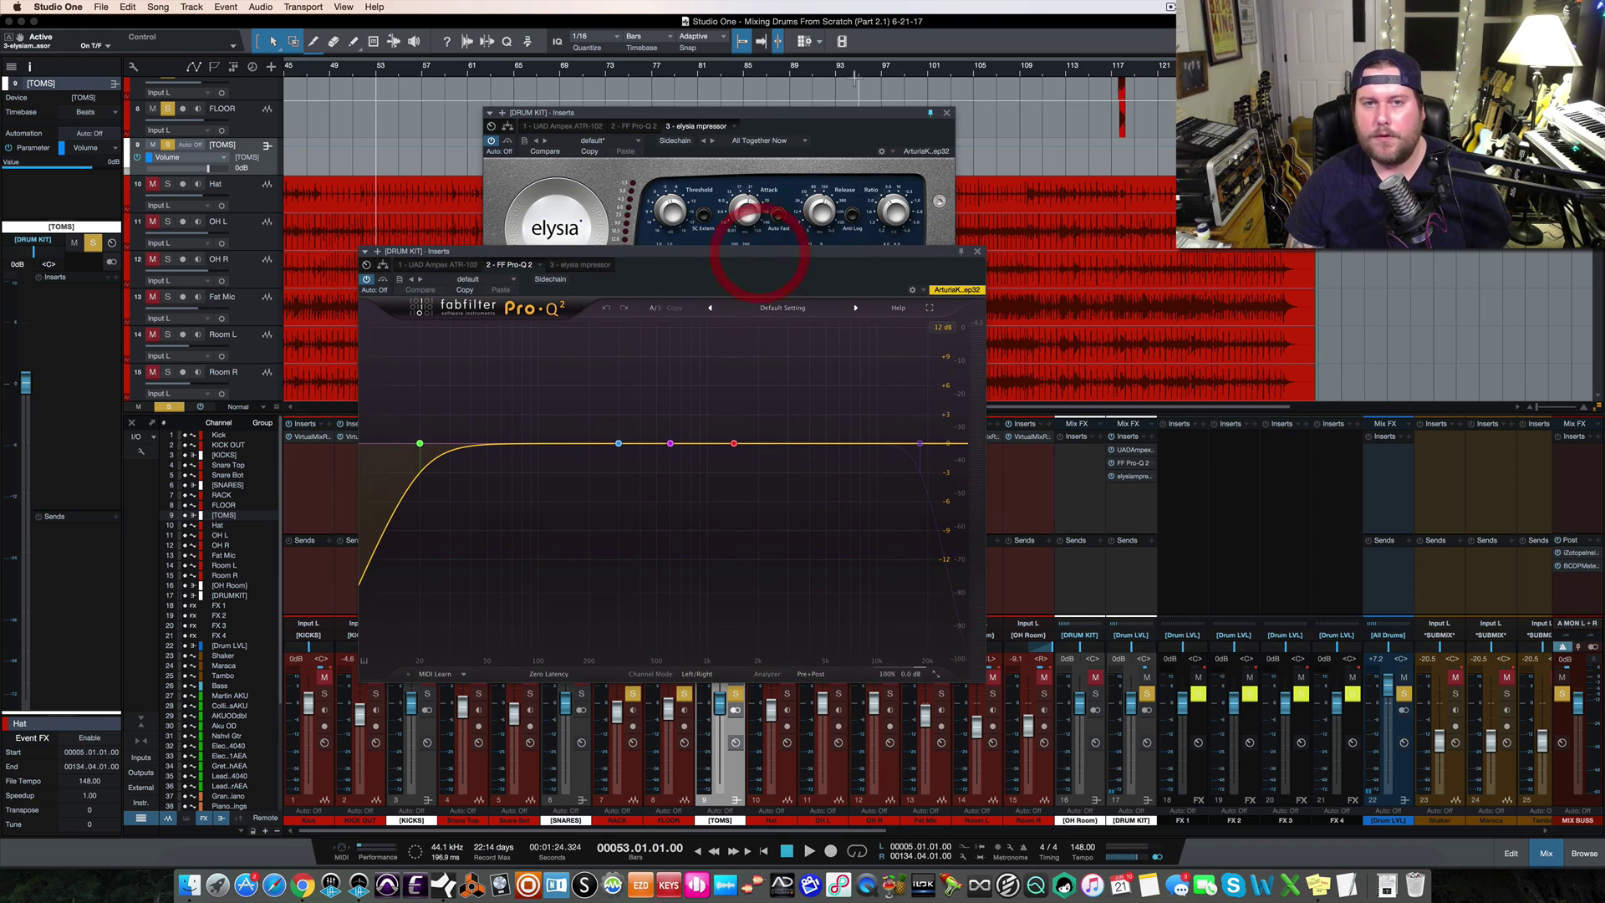
pyautogui.moveTo(846, 115); pyautogui.dragTo(826, 23)
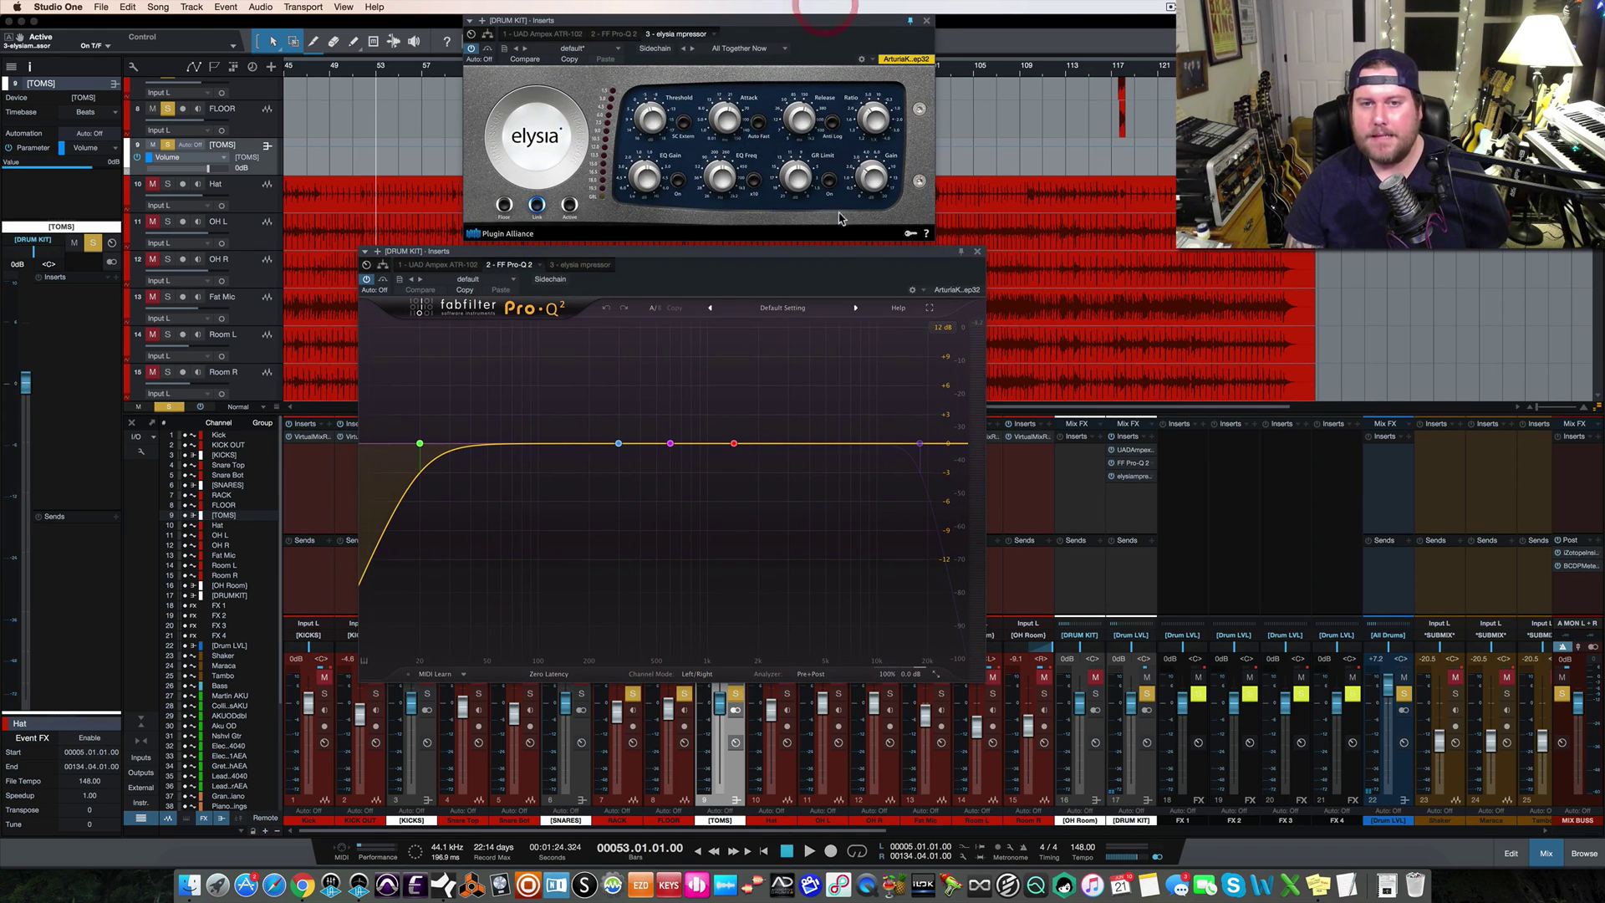
pyautogui.moveTo(837, 252); pyautogui.dragTo(823, 252)
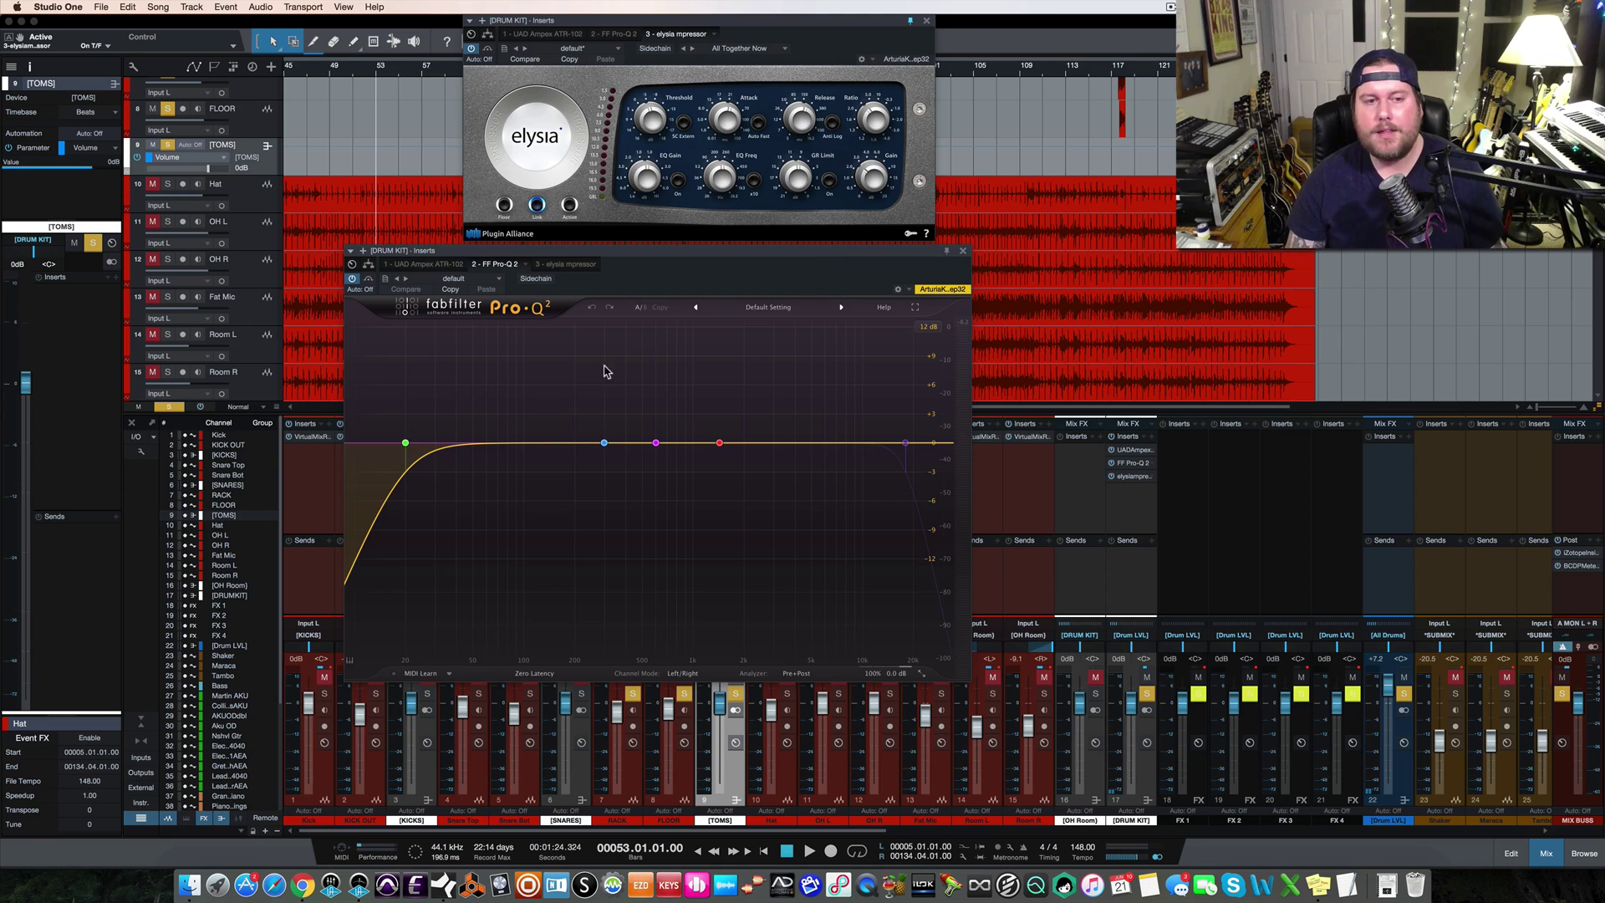
# Set the Pro-Q 2's low-cut band to about 21.9 Hz while playing the full drum kit
pyautogui.click(404, 444)
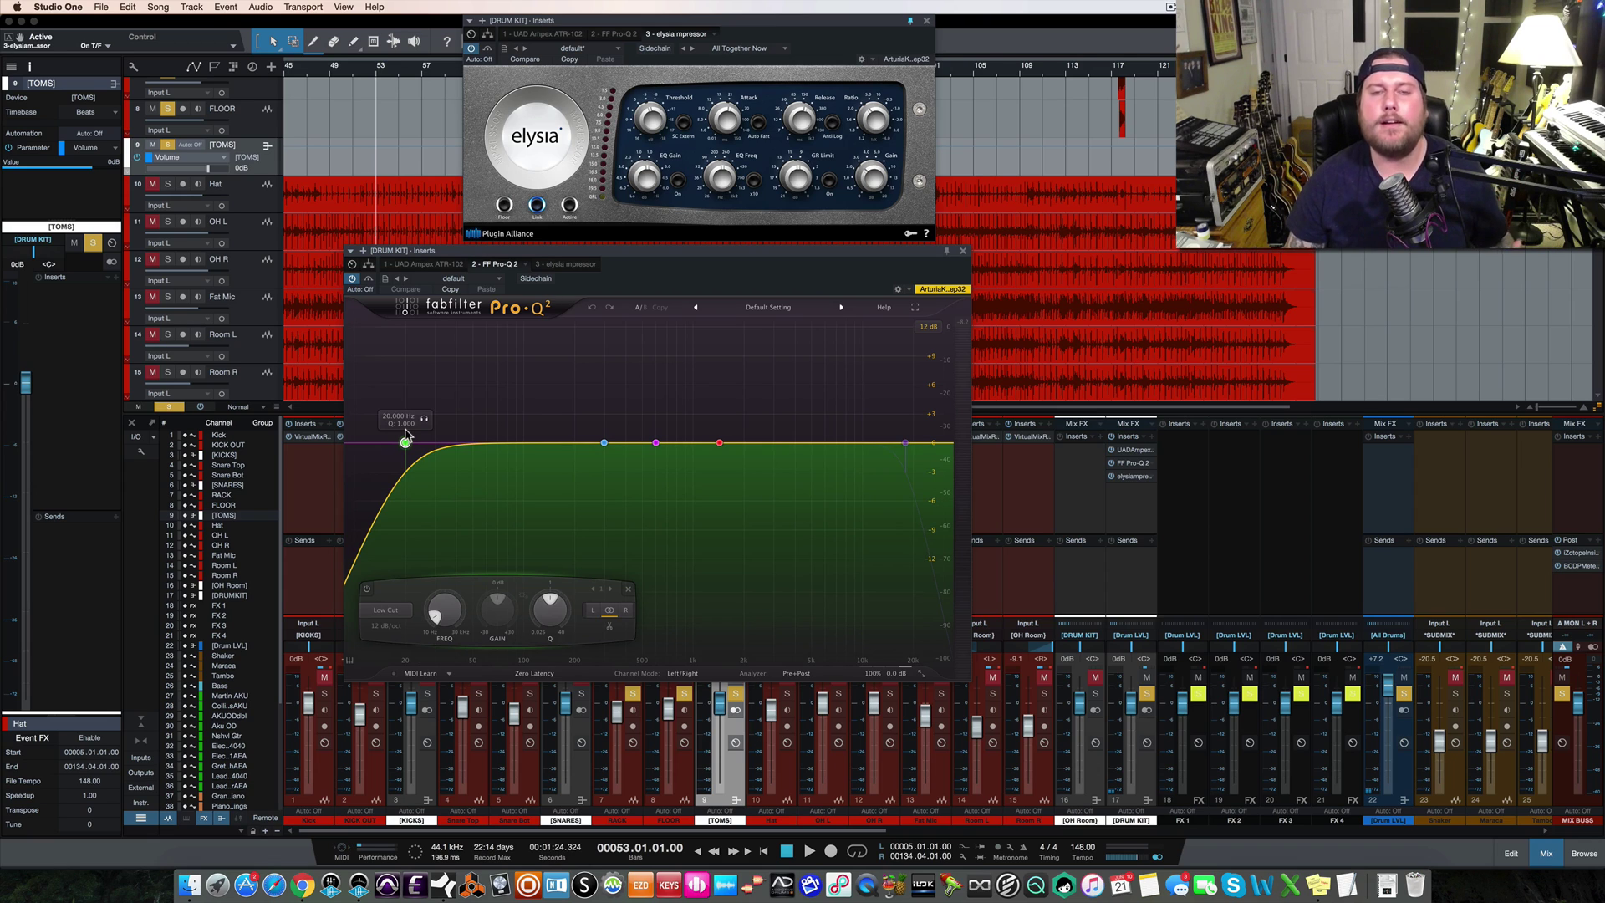
pyautogui.press('space')
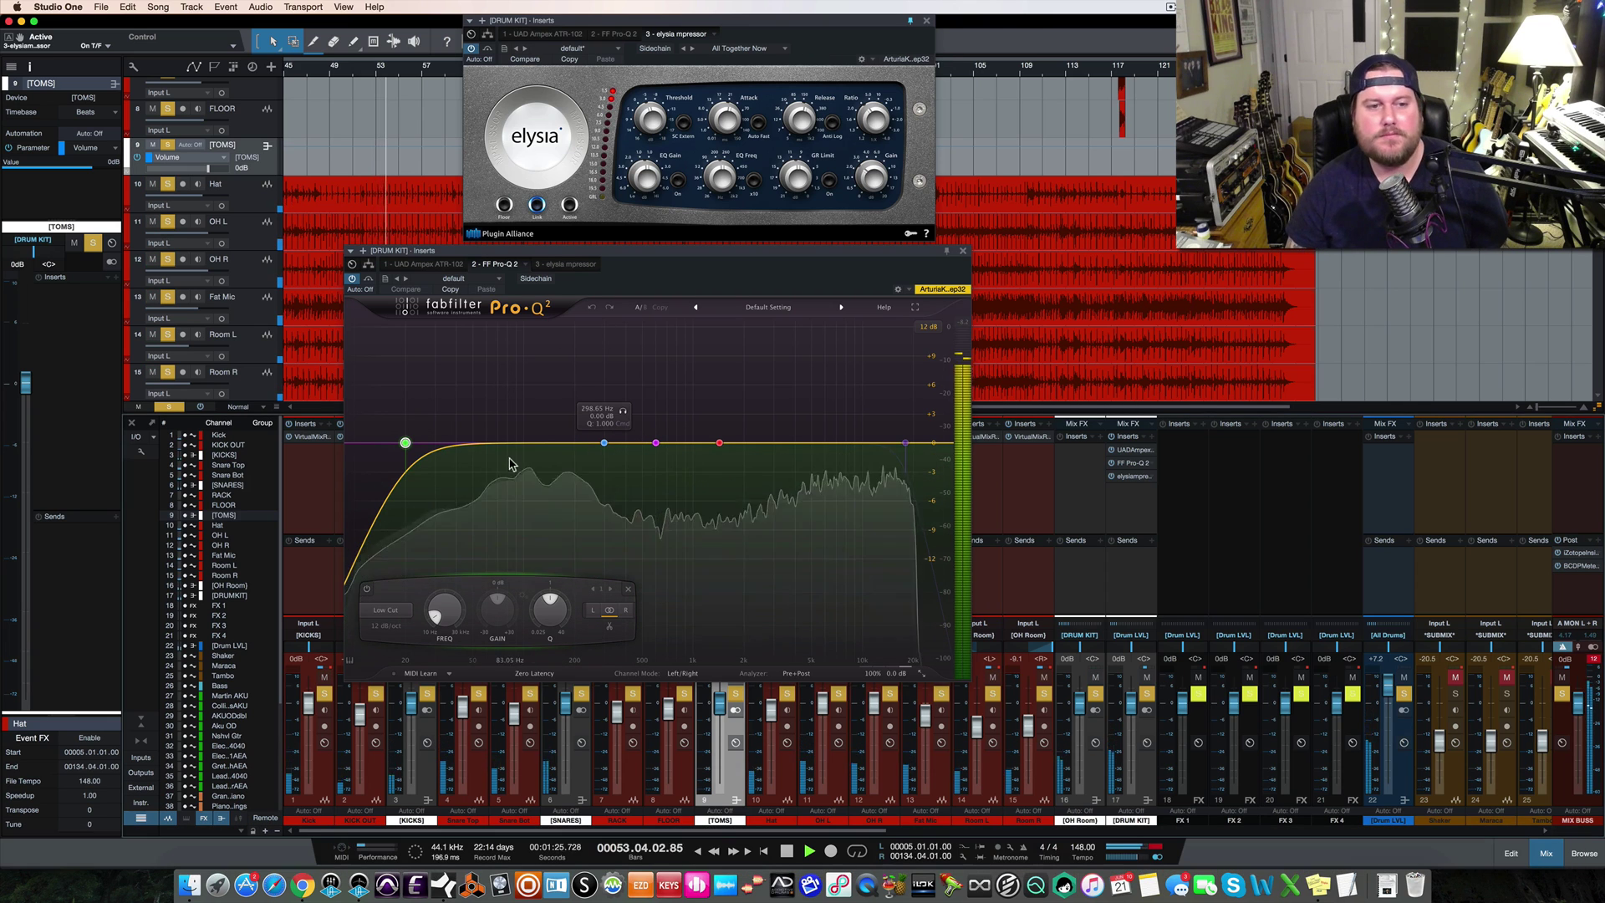
pyautogui.moveTo(441, 614)
pyautogui.mouseDown()
pyautogui.moveTo(444, 576)
pyautogui.moveTo(446, 602)
pyautogui.mouseUp()
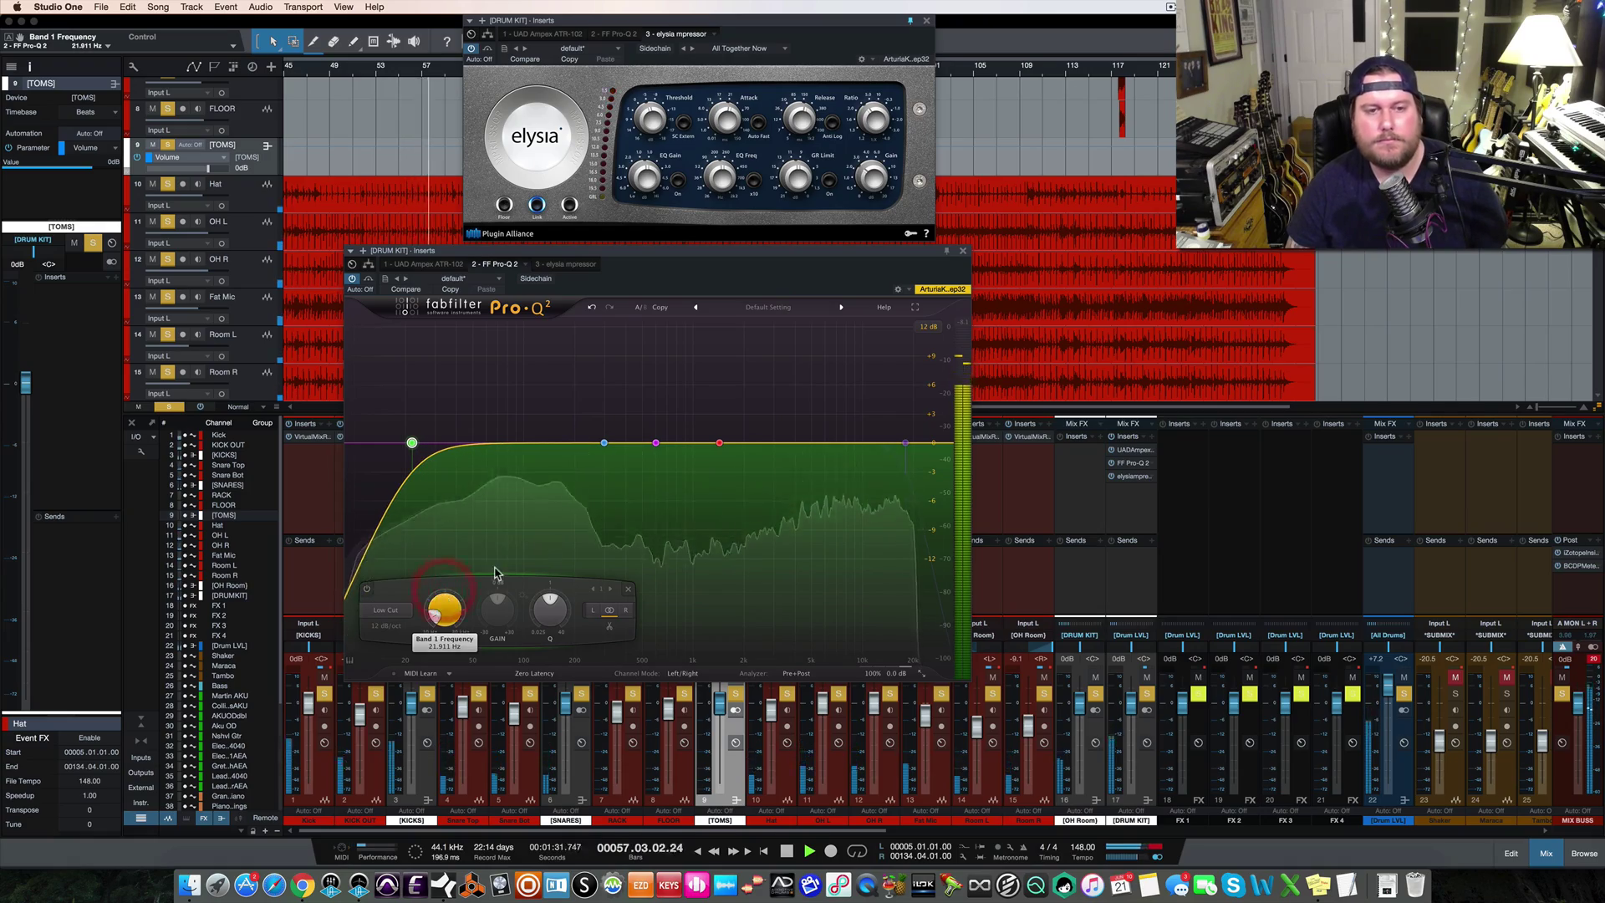
# Boost Pro-Q 2's band 2 bell about 5.4 dB near 307 Hz with a Q of 1.847 to find the boxy range
pyautogui.click(605, 442)
pyautogui.moveTo(605, 442); pyautogui.dragTo(608, 409)
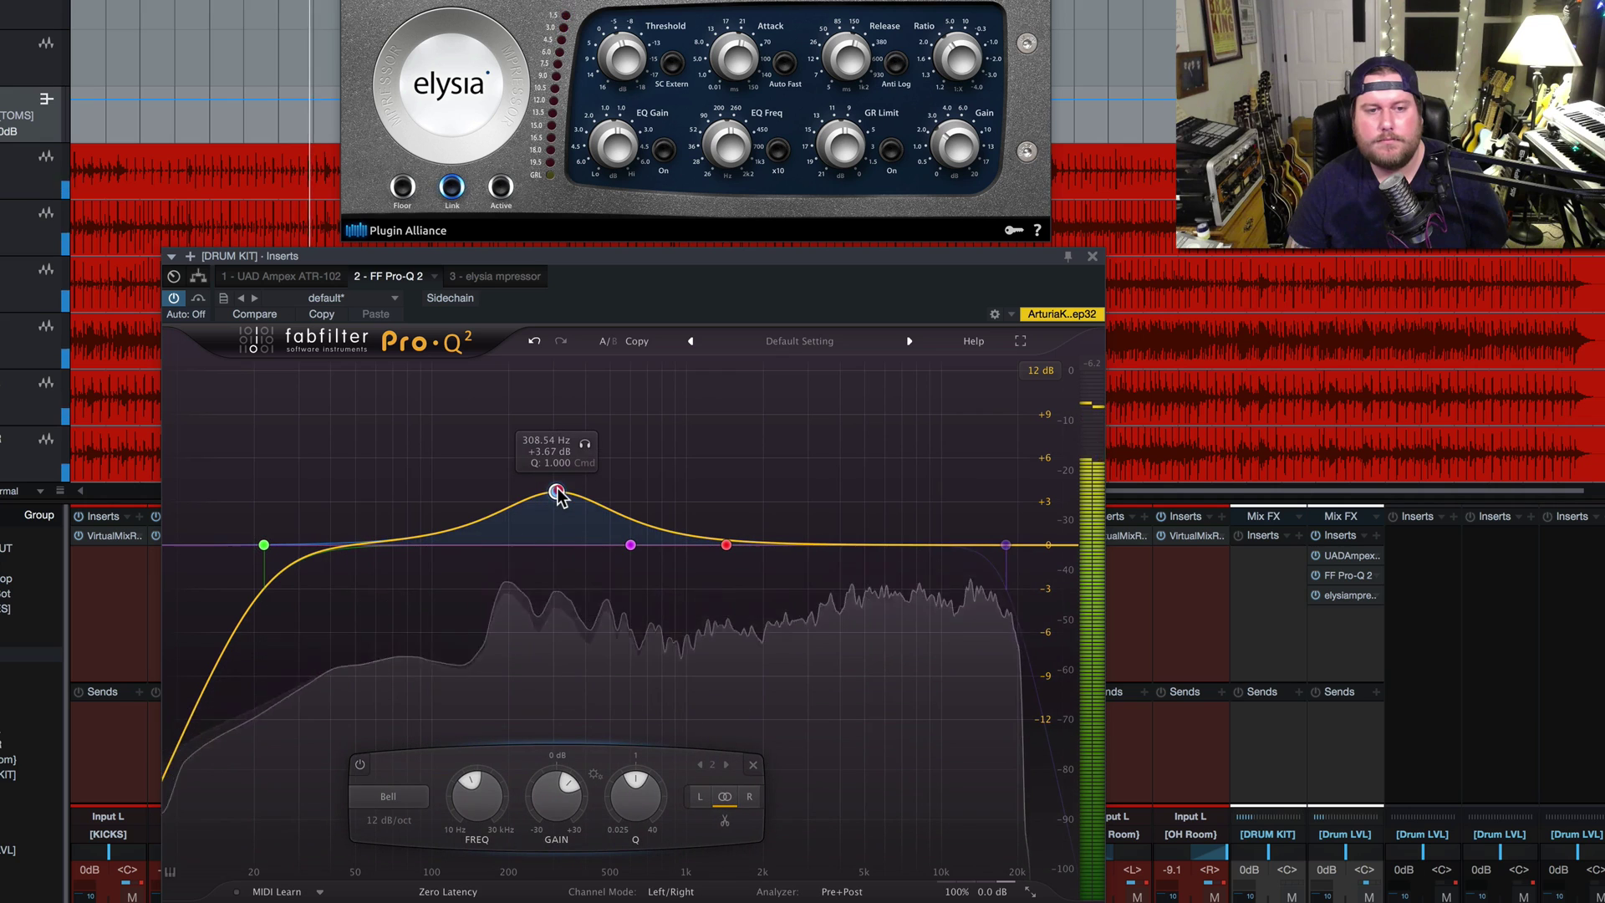
pyautogui.moveTo(558, 491); pyautogui.dragTo(558, 476)
pyautogui.moveTo(634, 794); pyautogui.dragTo(637, 777)
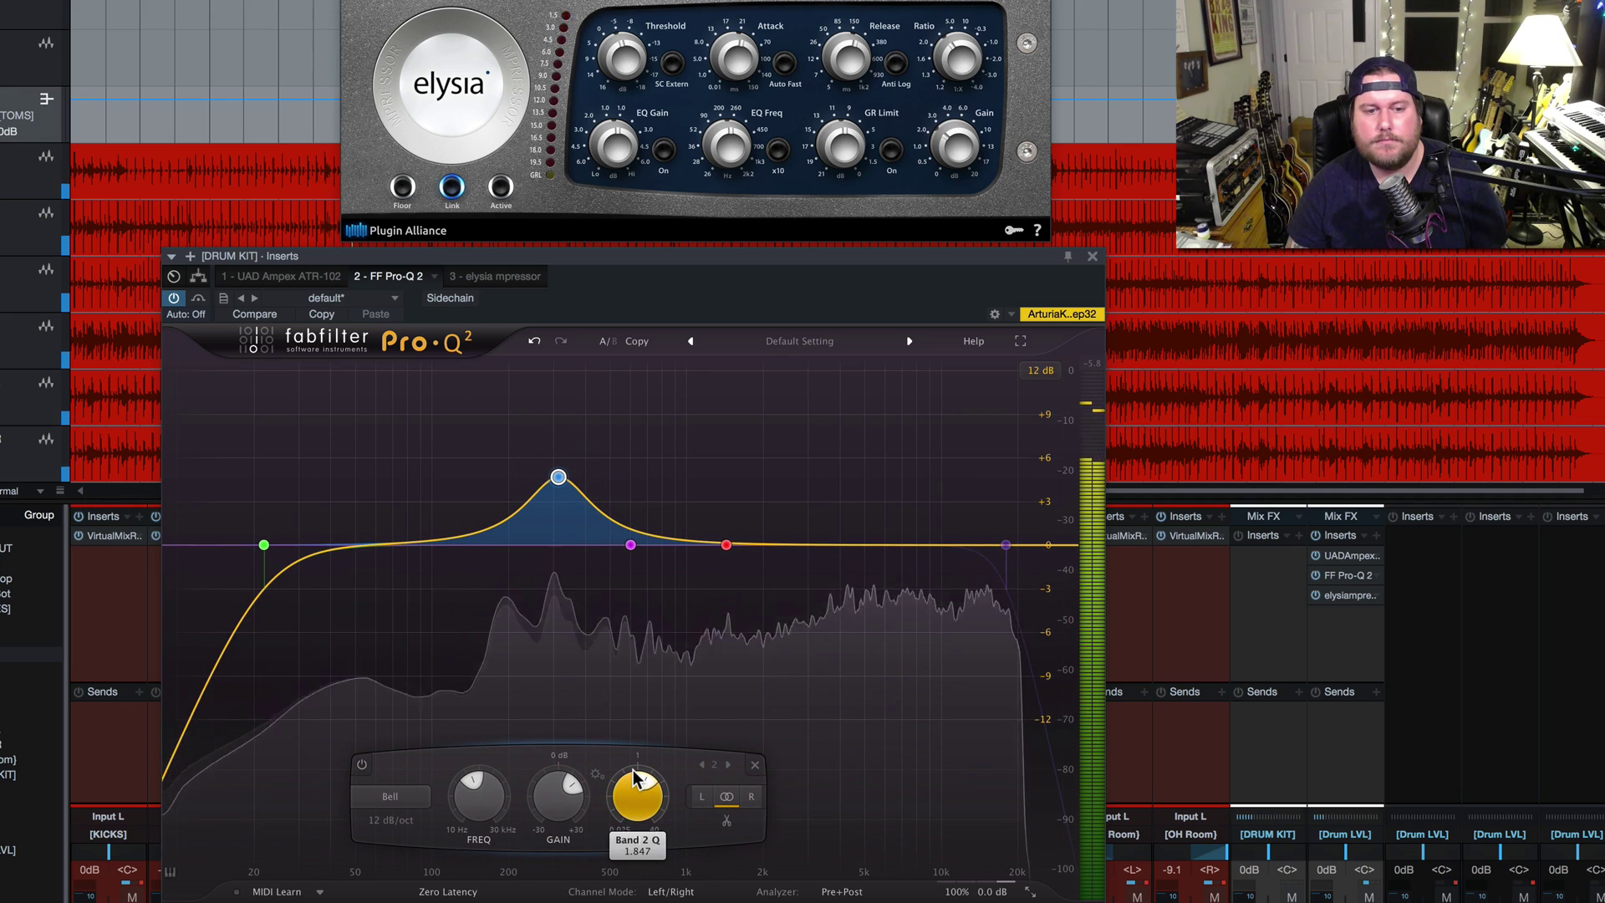
pyautogui.press('space')
pyautogui.moveTo(557, 473)
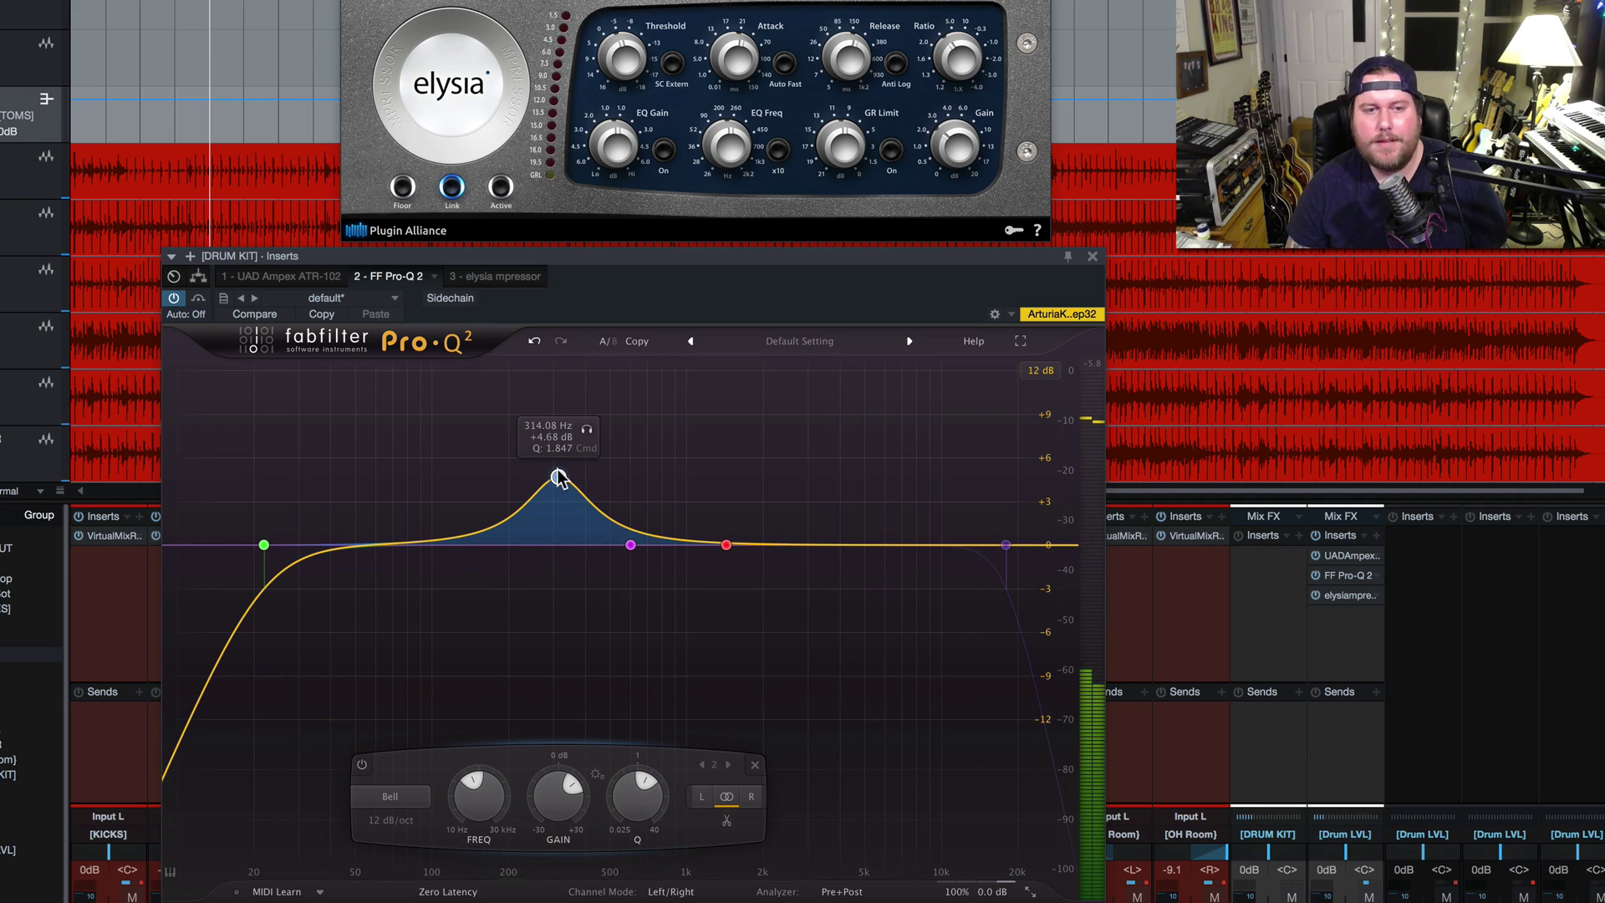
pyautogui.moveTo(558, 476); pyautogui.dragTo(560, 469)
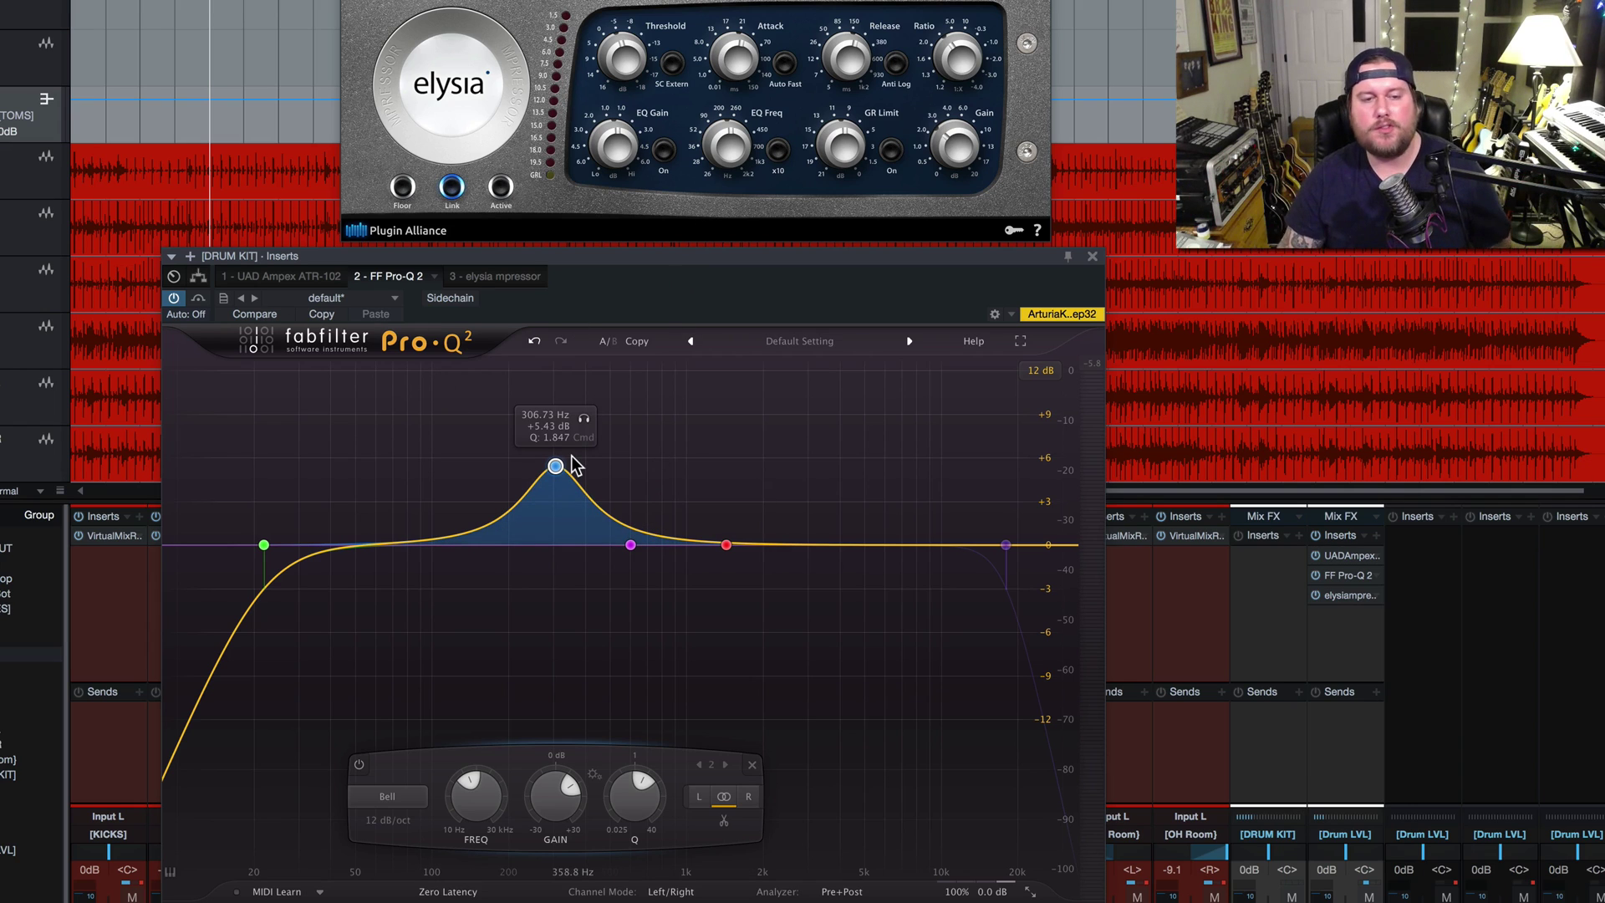
# Sweep band 2 during playback, set its Q to 2.065, and cut about 3.5 dB near 298 Hz
pyautogui.press('space')
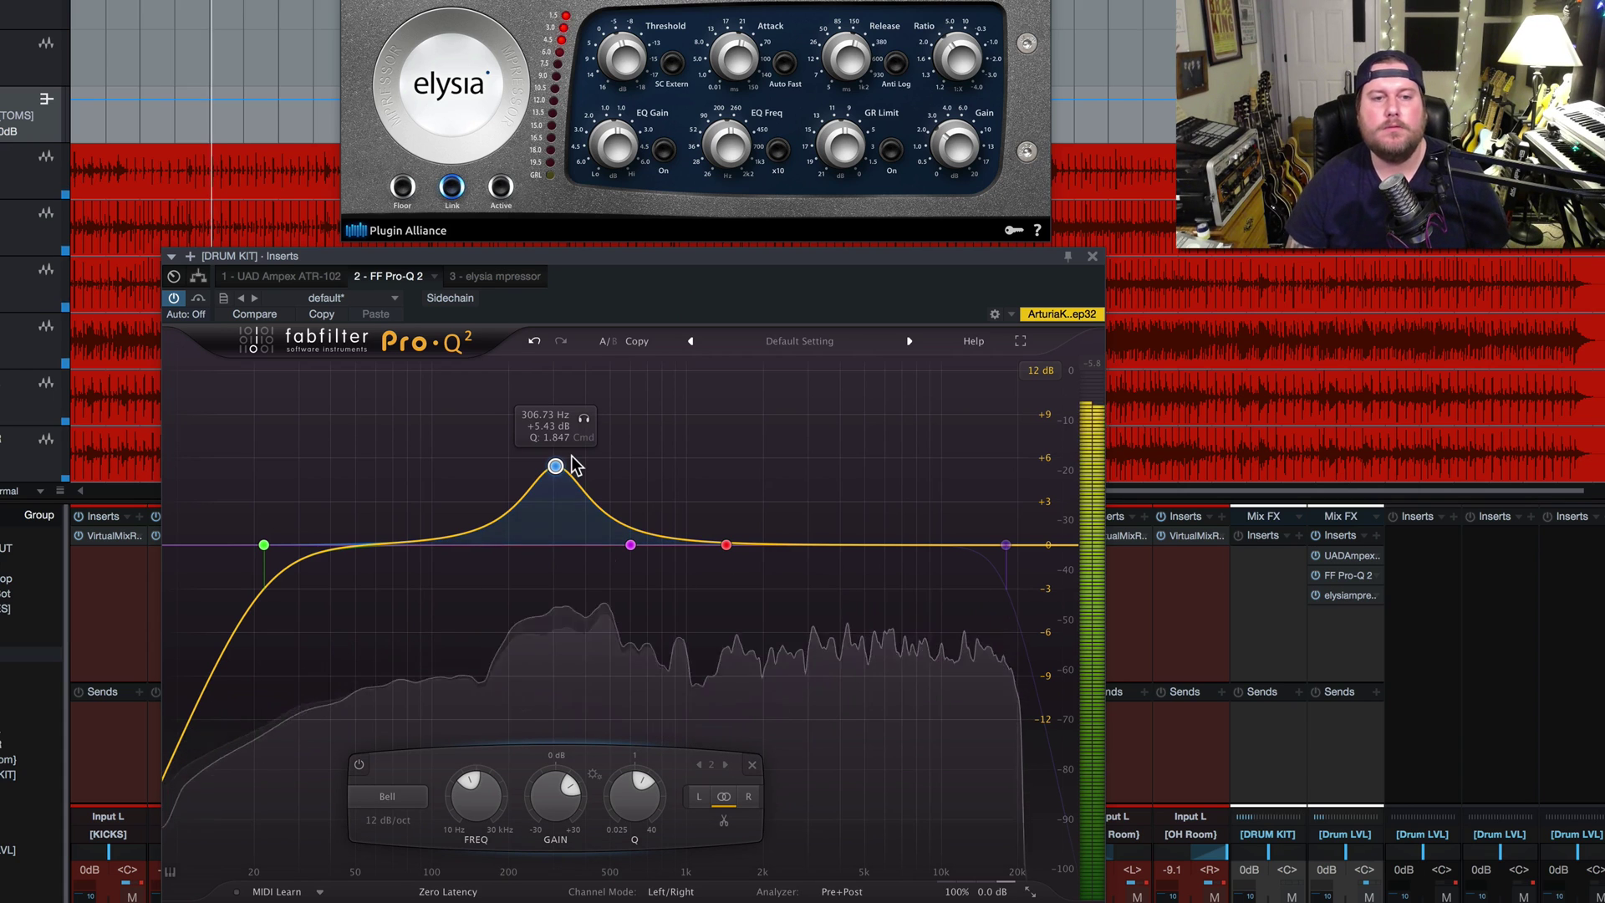
pyautogui.moveTo(555, 464); pyautogui.dragTo(644, 424)
pyautogui.moveTo(721, 804); pyautogui.dragTo(721, 788)
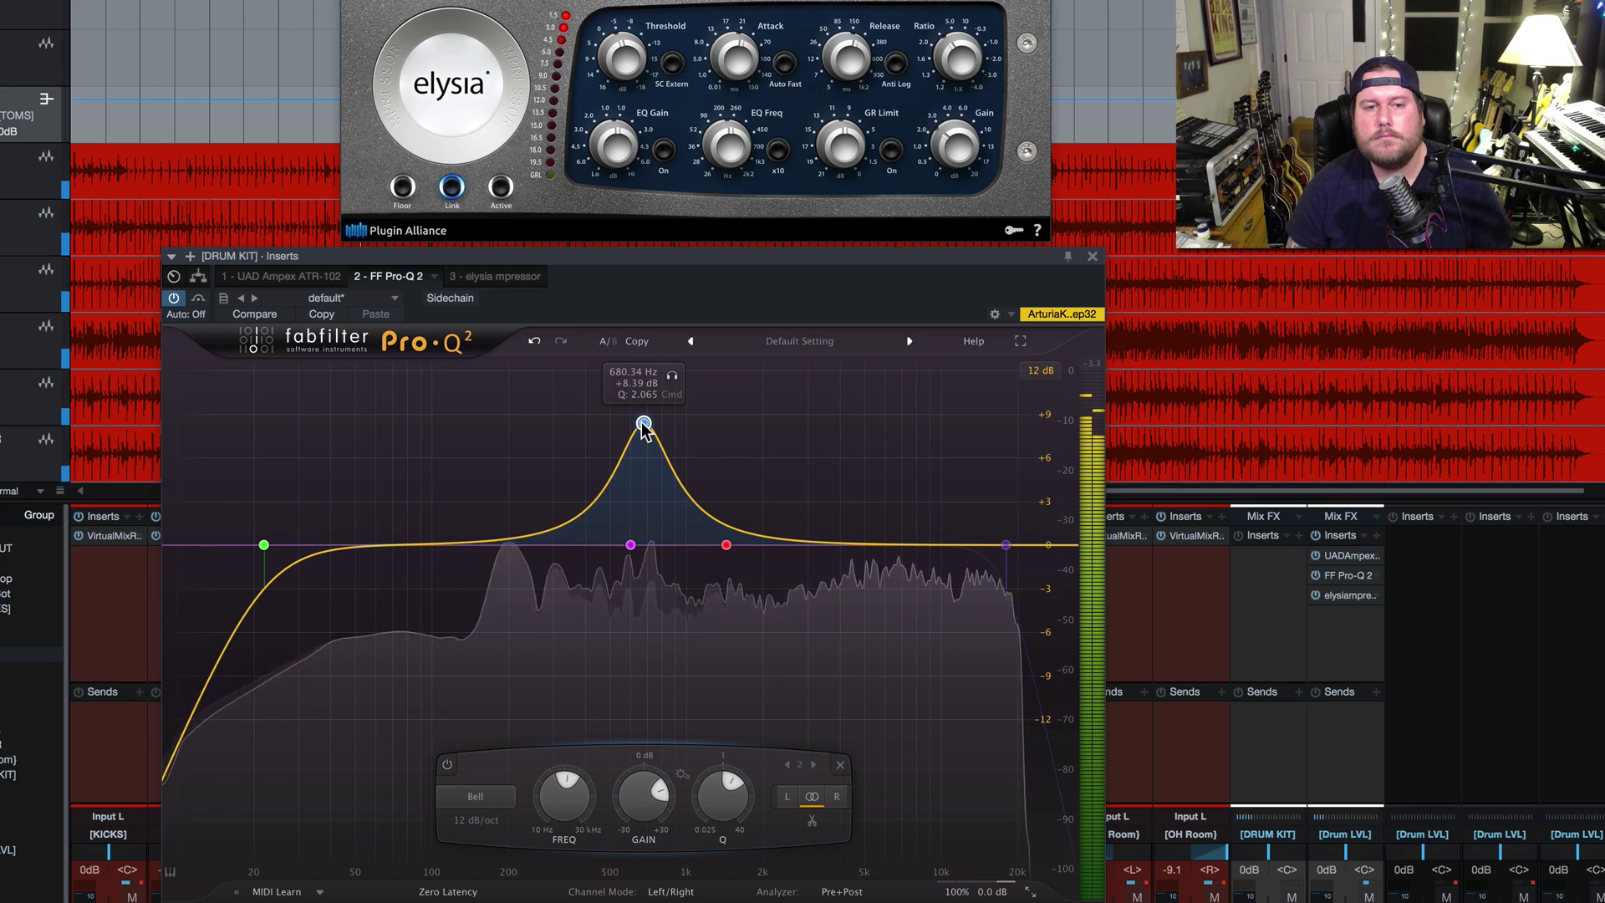
pyautogui.moveTo(644, 423); pyautogui.dragTo(553, 596)
pyautogui.press('space')
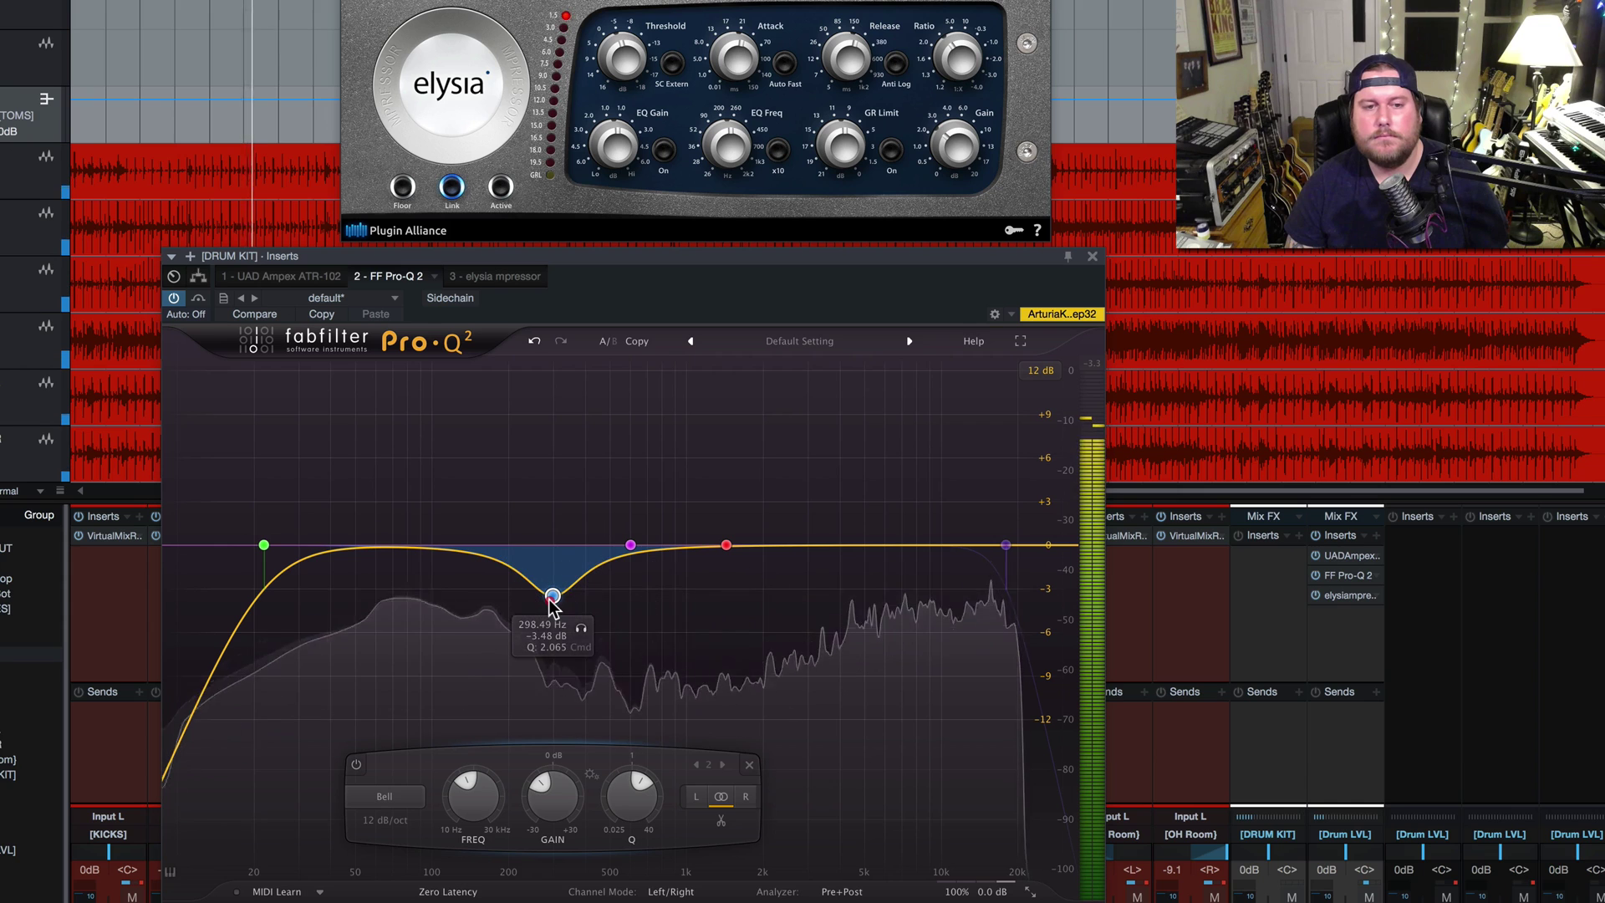
# Ease Pro-Q 2's band 2 cut to about 2.5 dB near 300 Hz during playback
pyautogui.moveTo(552, 596)
pyautogui.mouseDown()
pyautogui.moveTo(555, 387)
pyautogui.moveTo(553, 581)
pyautogui.mouseUp()
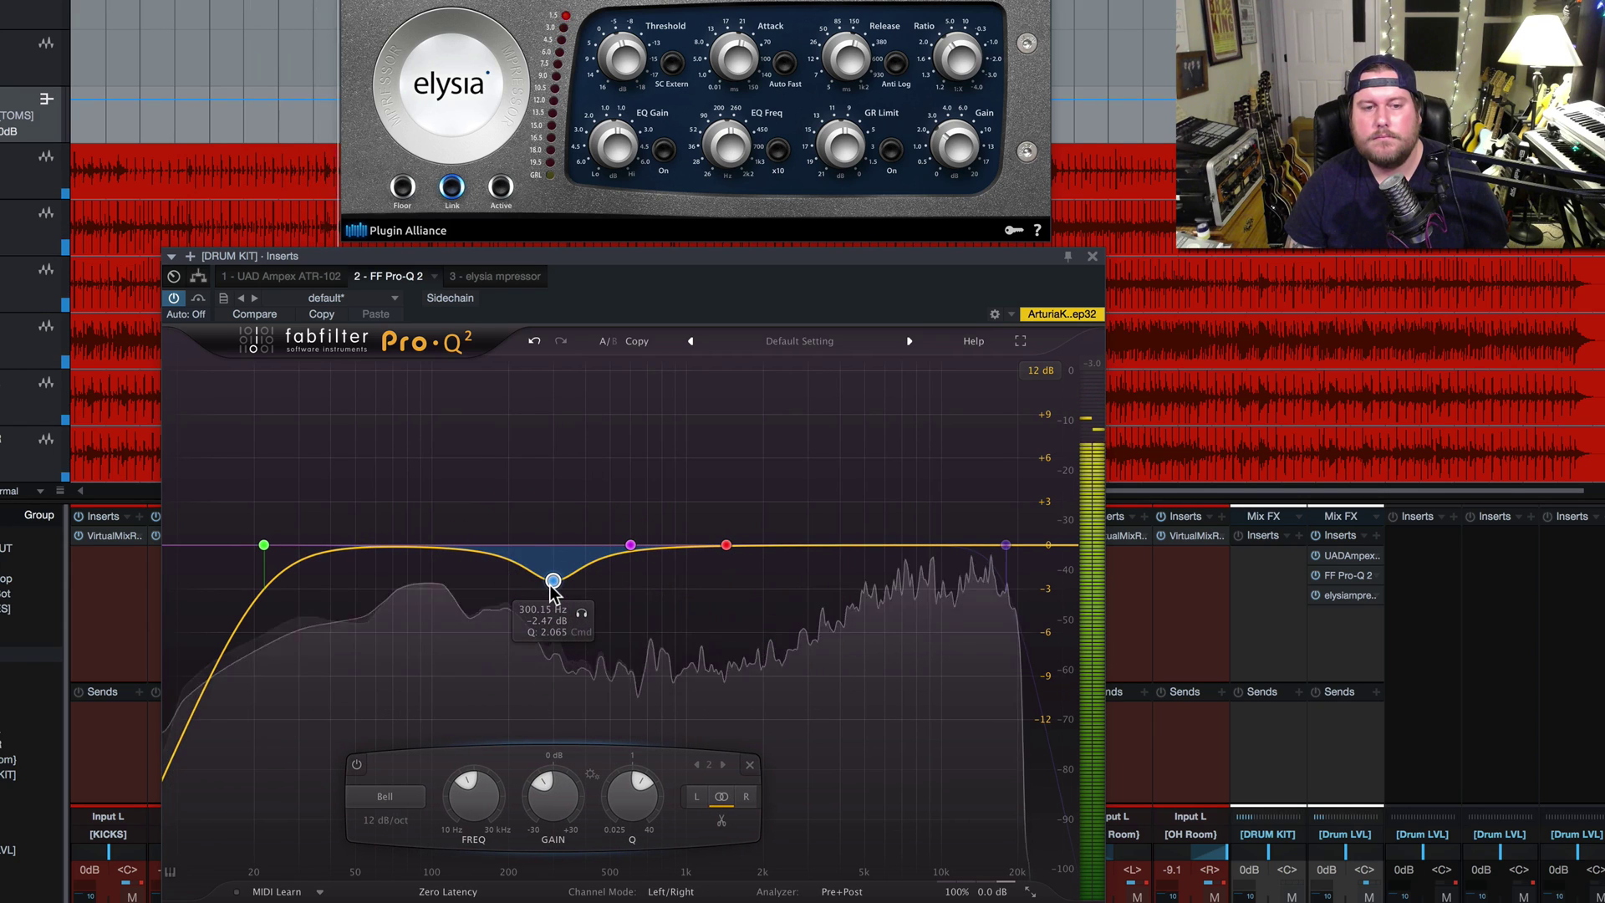
pyautogui.press('space')
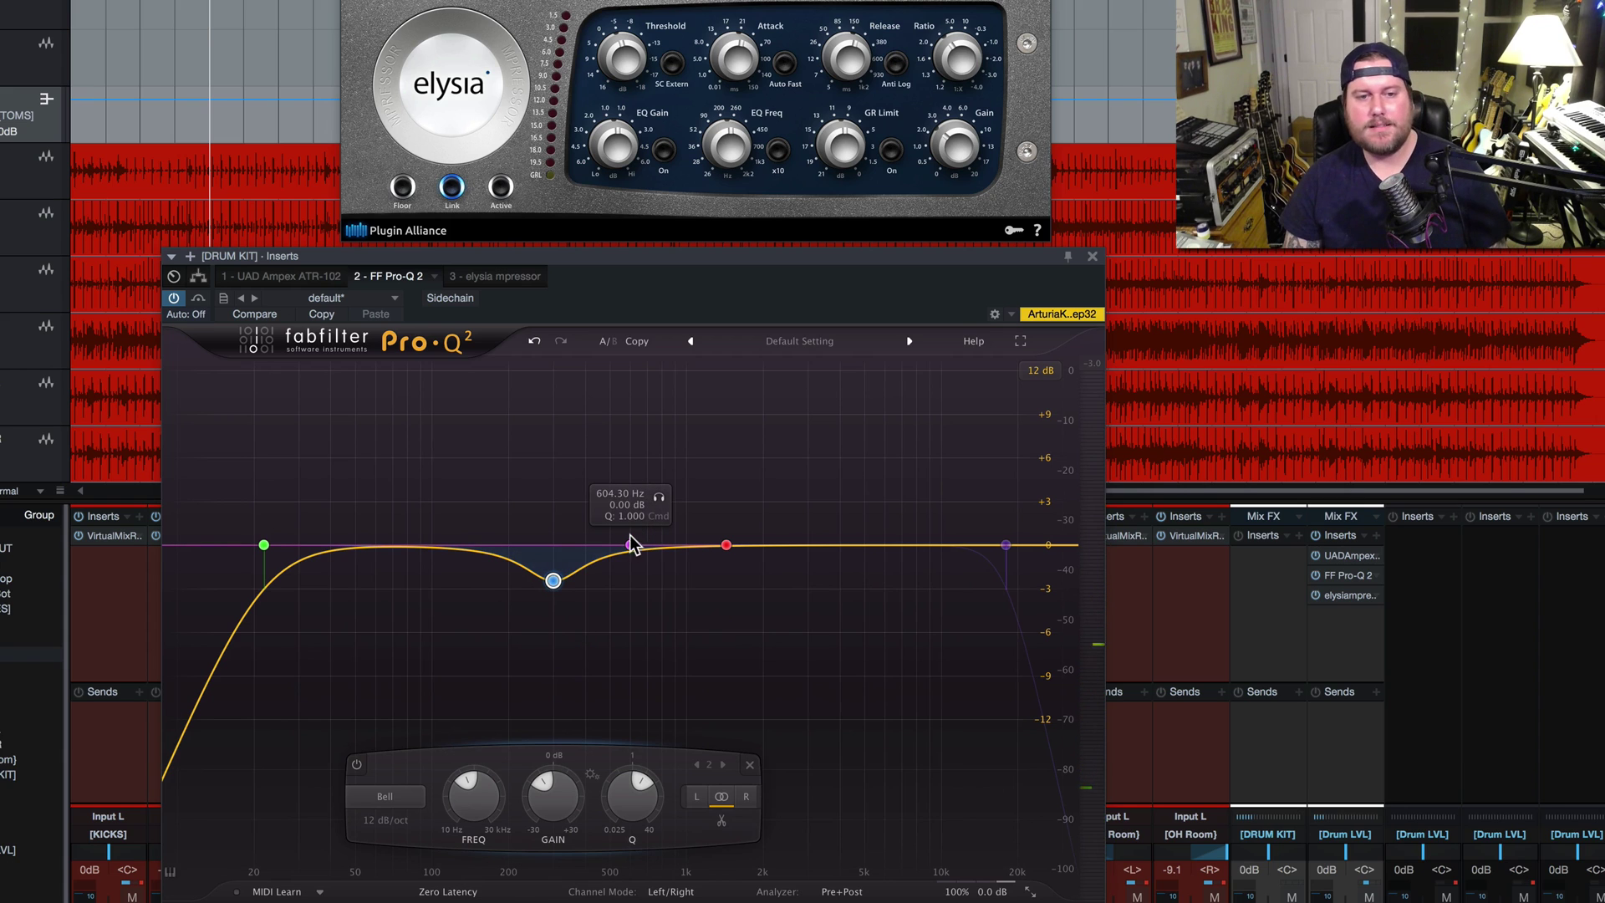
# Boost Pro-Q 2's band 3 bell 10 dB near 700 Hz and narrow its Q during playback to expose the boxy mids
pyautogui.moveTo(631, 546); pyautogui.dragTo(642, 435)
pyautogui.press('space')
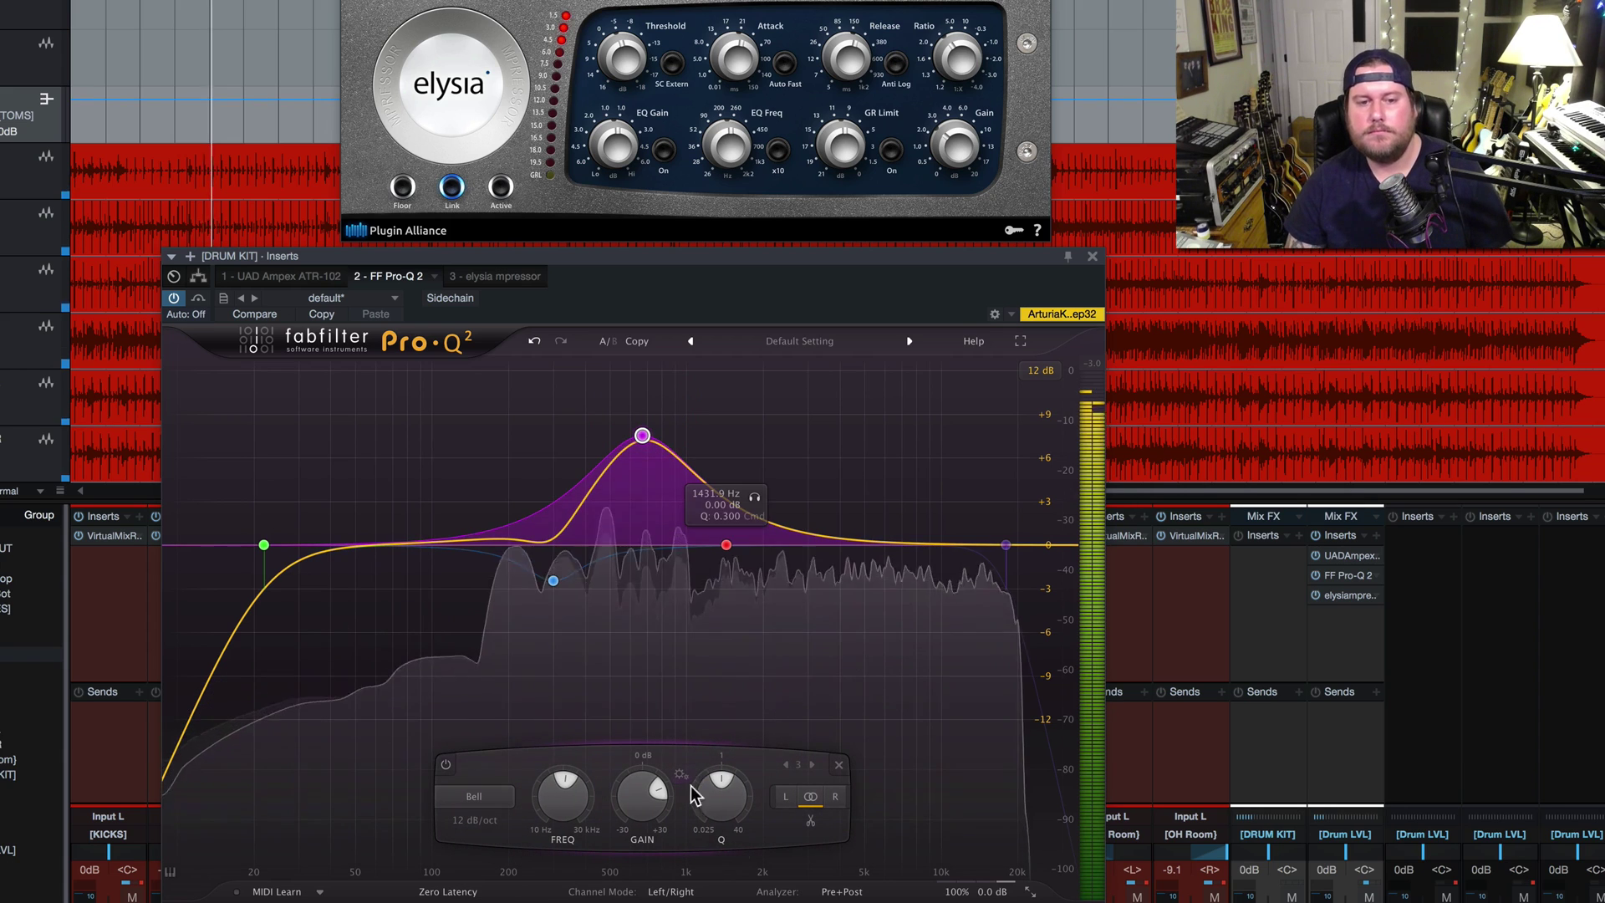
pyautogui.moveTo(706, 805); pyautogui.dragTo(713, 777)
pyautogui.moveTo(643, 433); pyautogui.dragTo(648, 401)
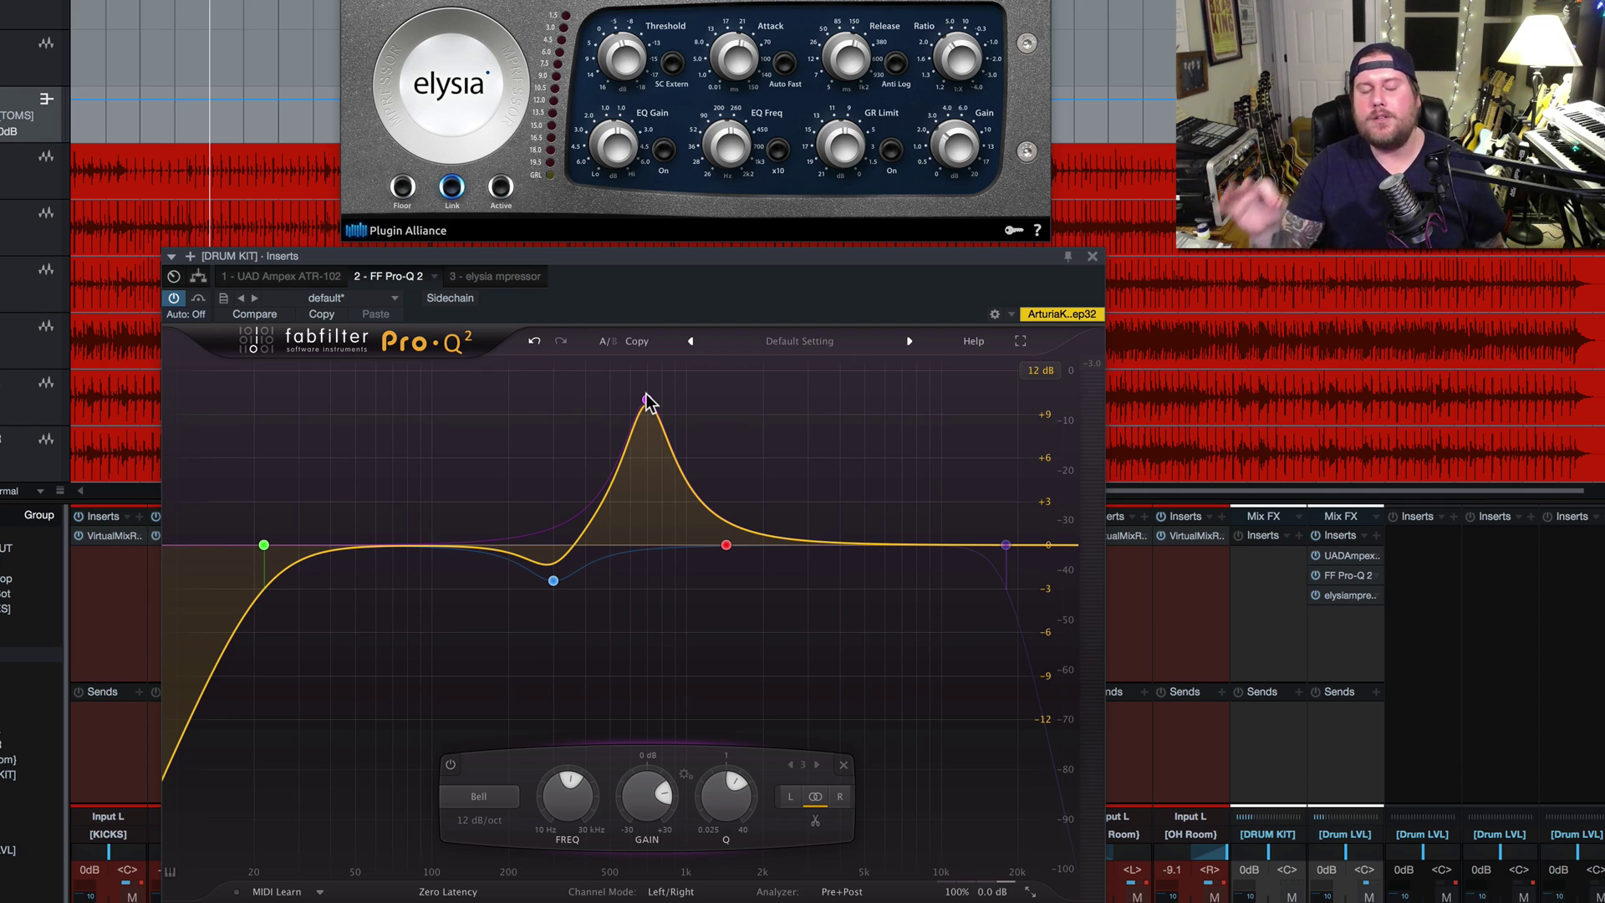
# Turn band 3 into a cut of about 2.5 dB while listening to the drum kit
pyautogui.press('space')
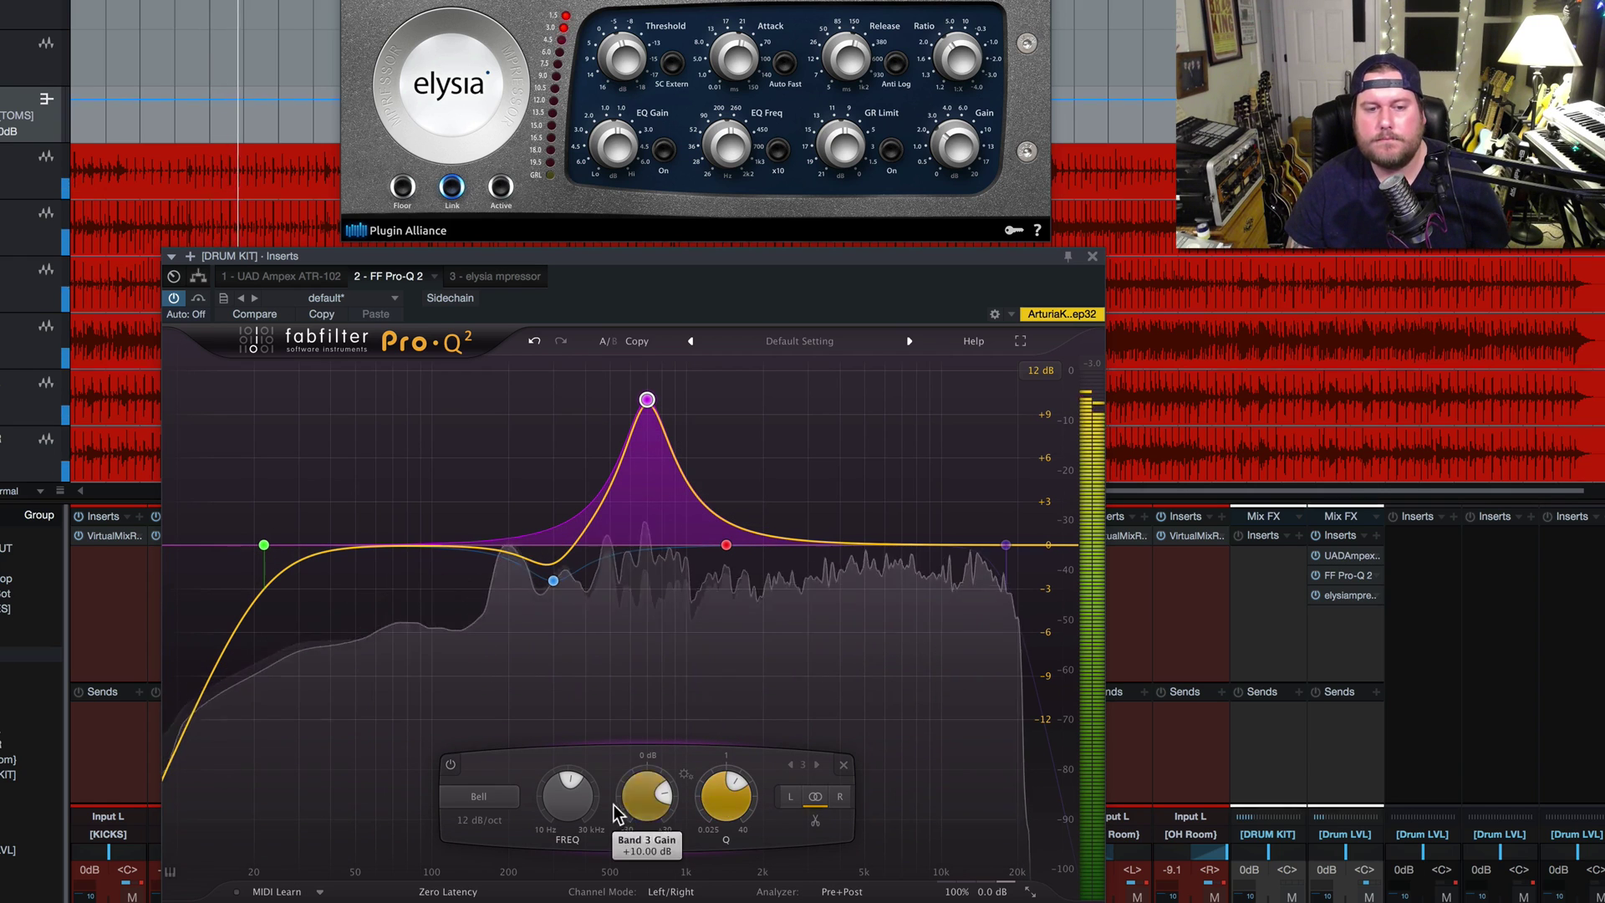
pyautogui.moveTo(631, 813); pyautogui.dragTo(640, 887)
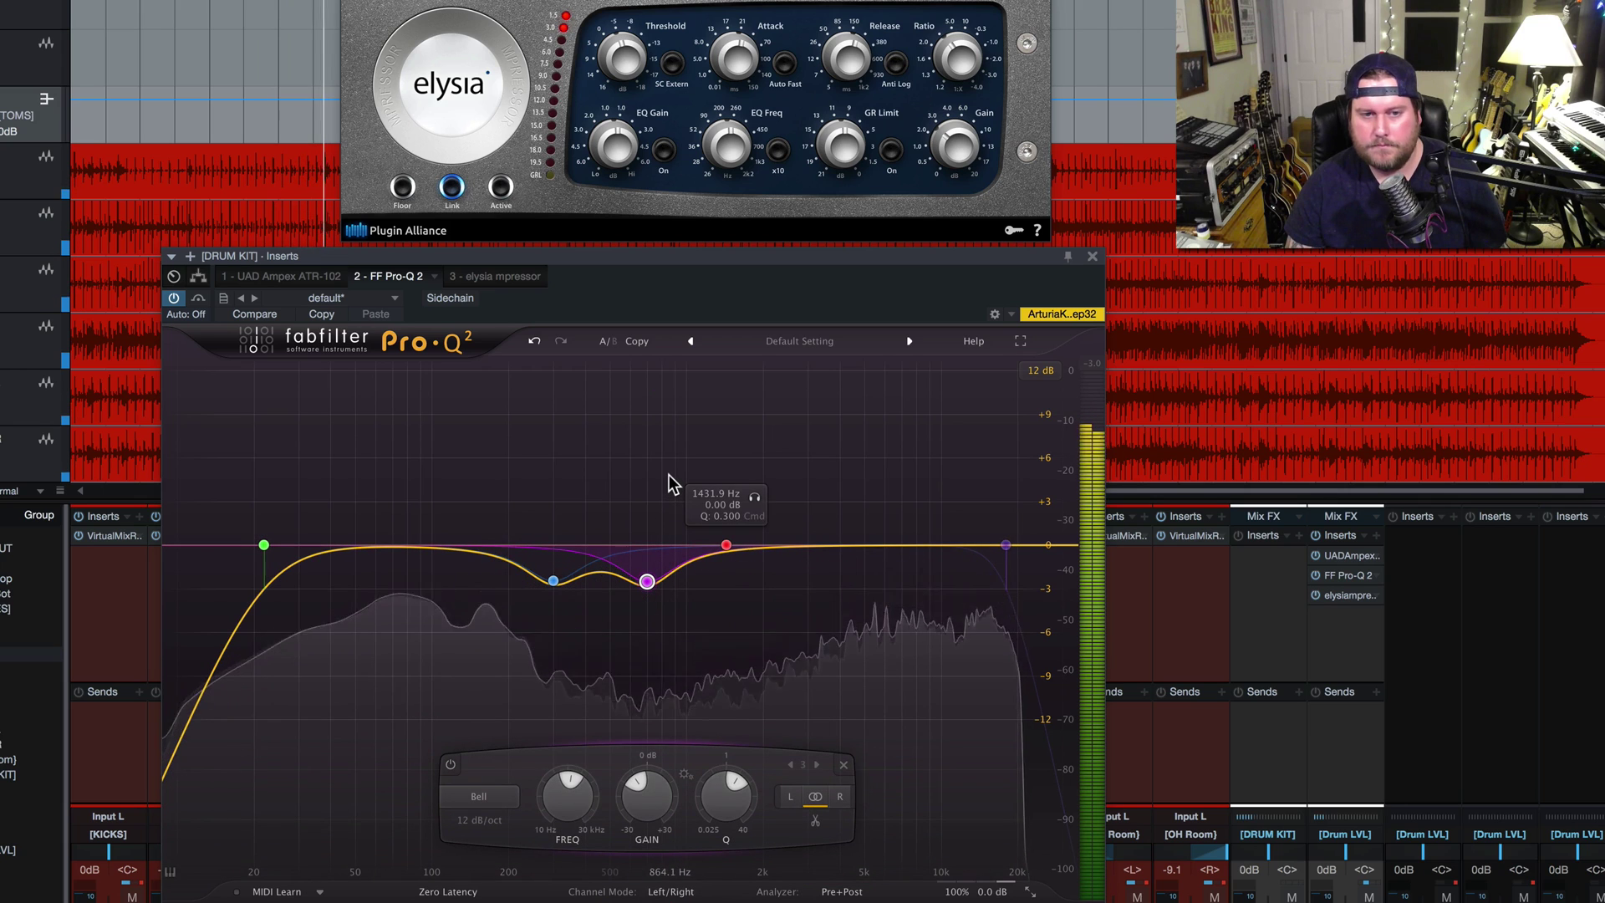
pyautogui.press('space')
pyautogui.moveTo(961, 873)
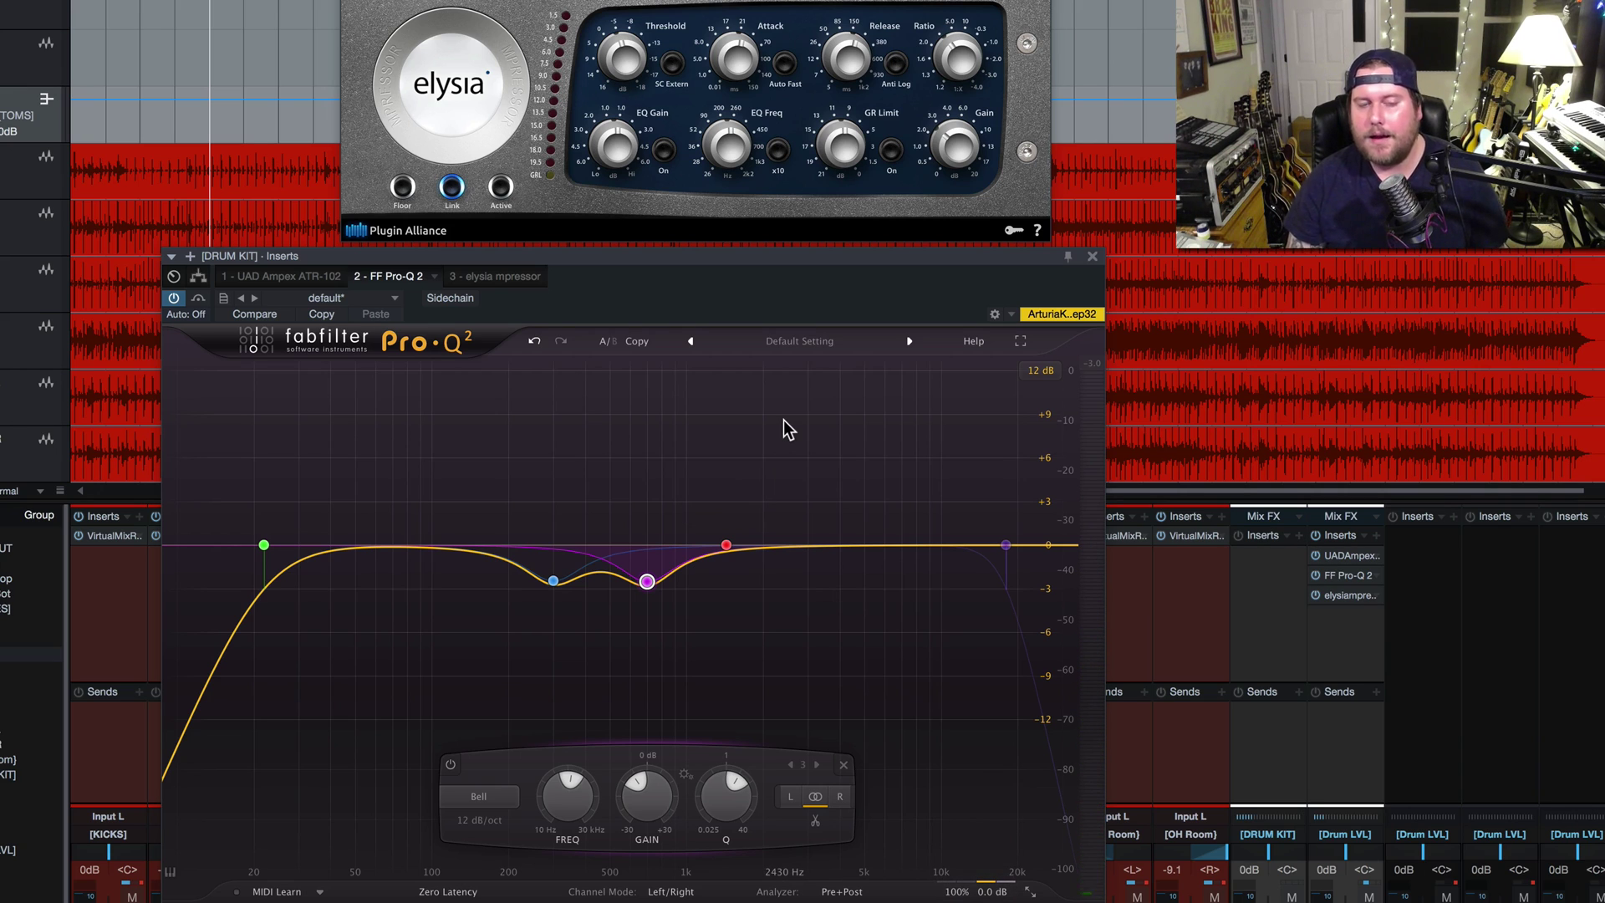
# Compare the drum kit with Pro-Q 2 bypassed and engaged during playback, moving its window below the mpressor and closing it when done
pyautogui.press('space')
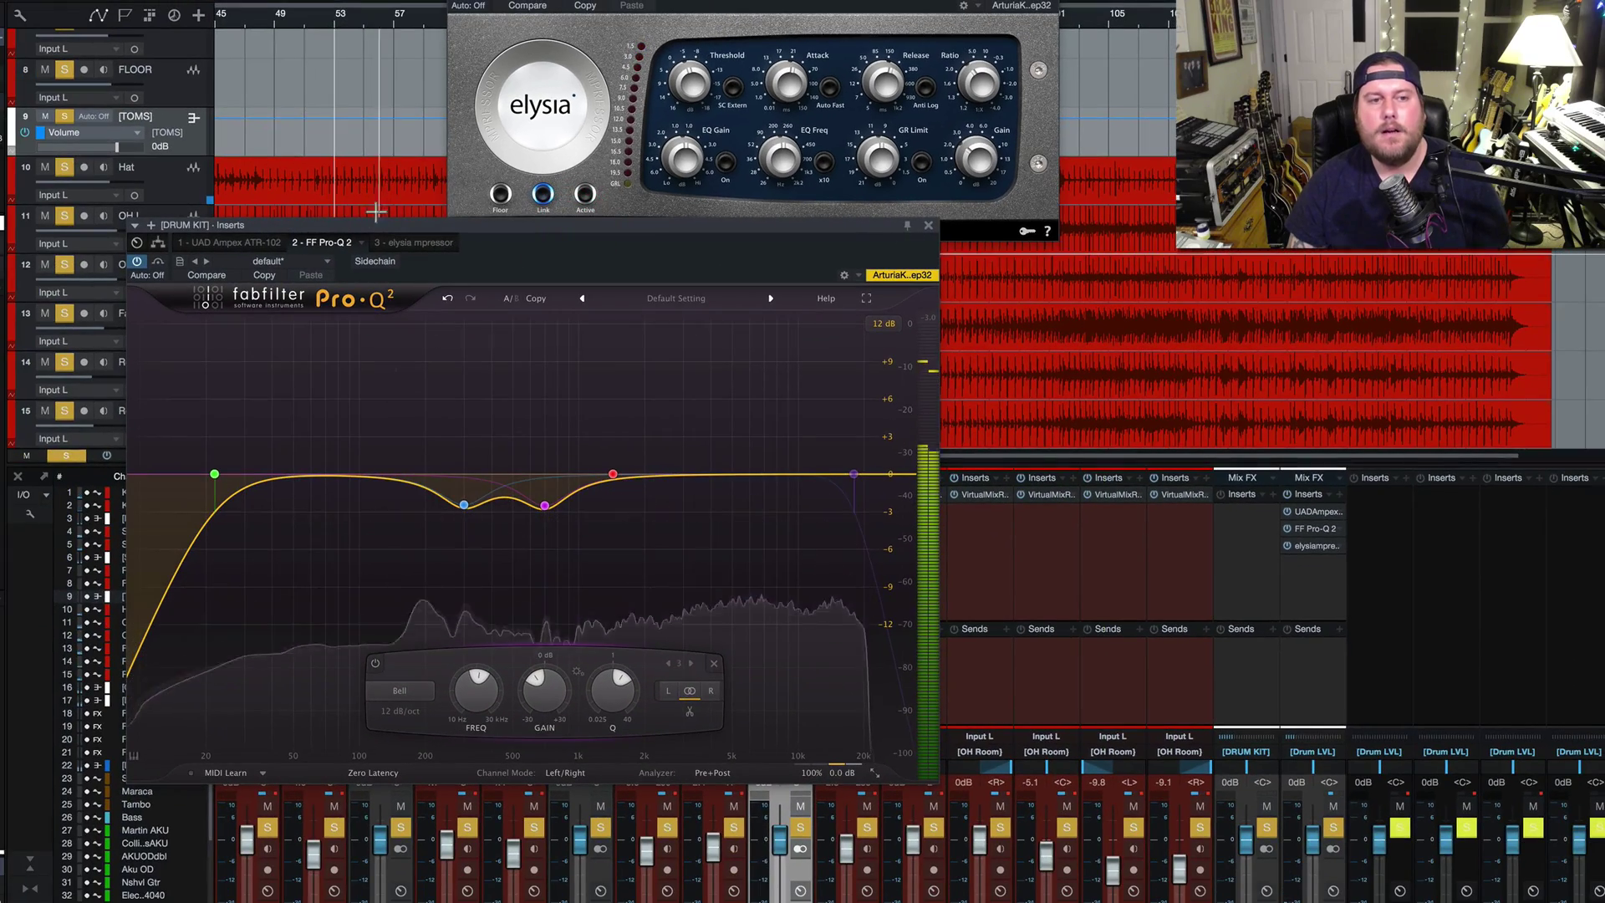
pyautogui.moveTo(340, 227); pyautogui.dragTo(460, 257)
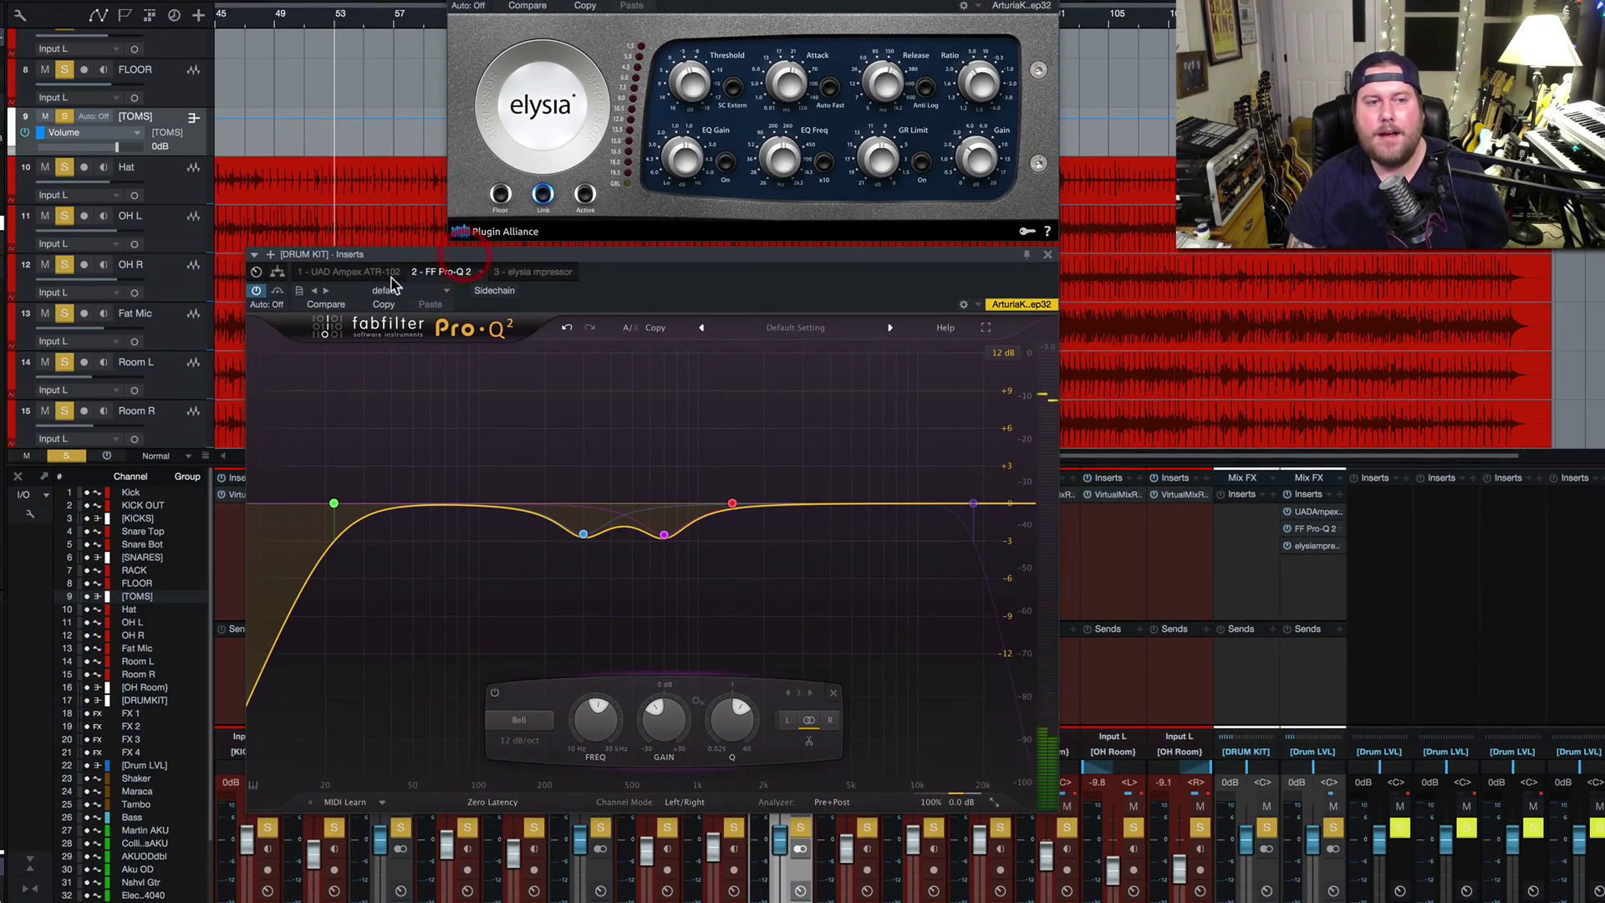
pyautogui.click(278, 292)
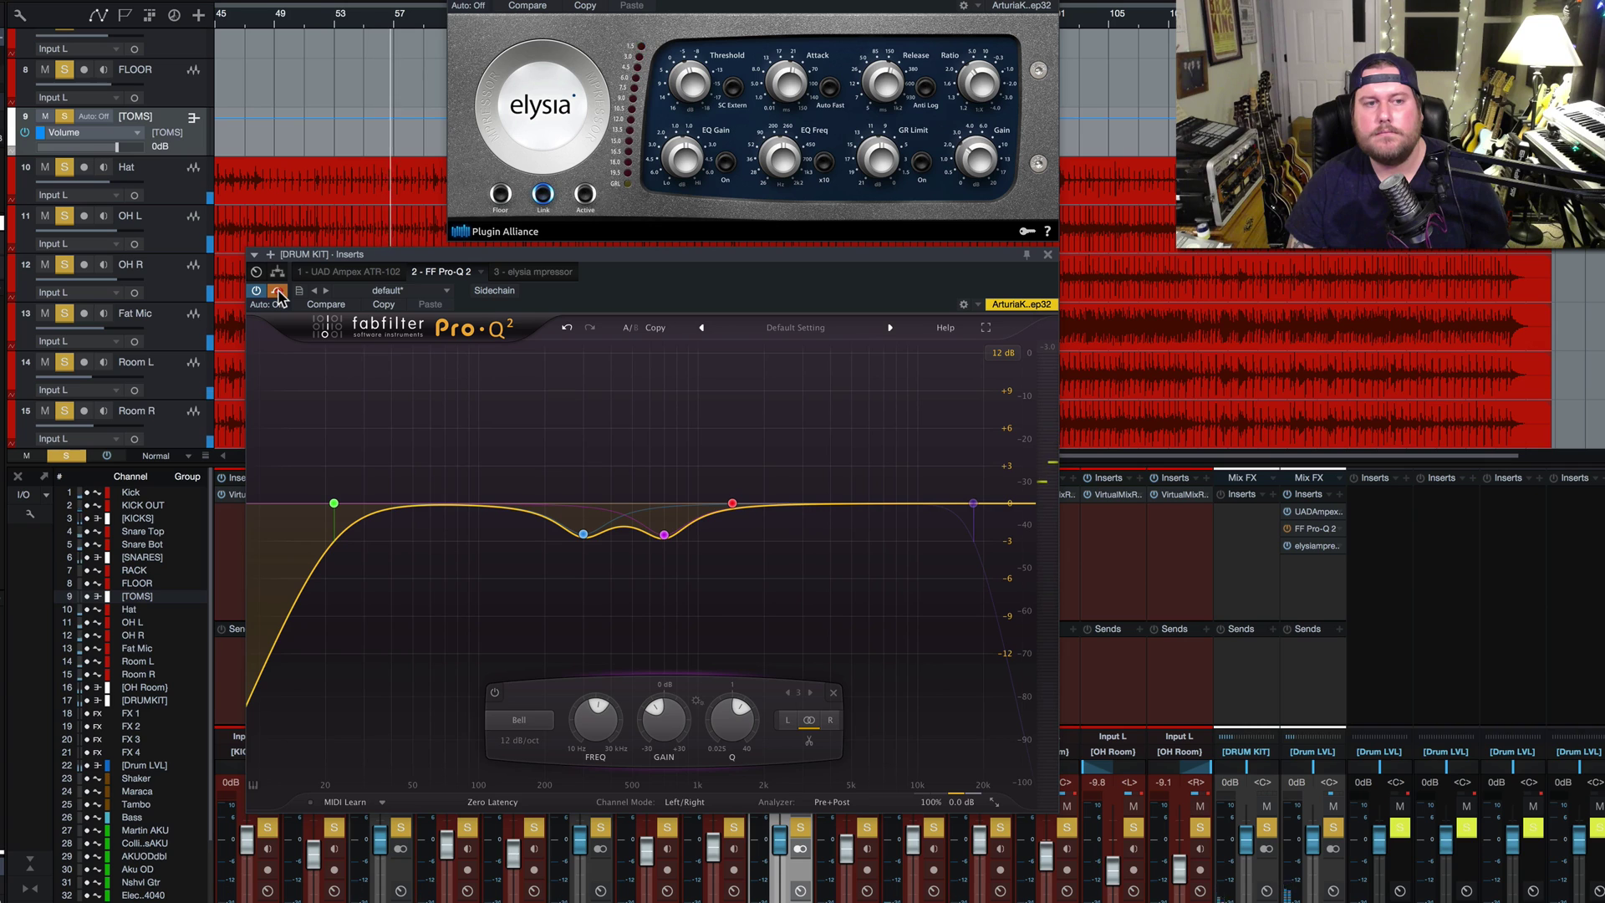
pyautogui.click(278, 293)
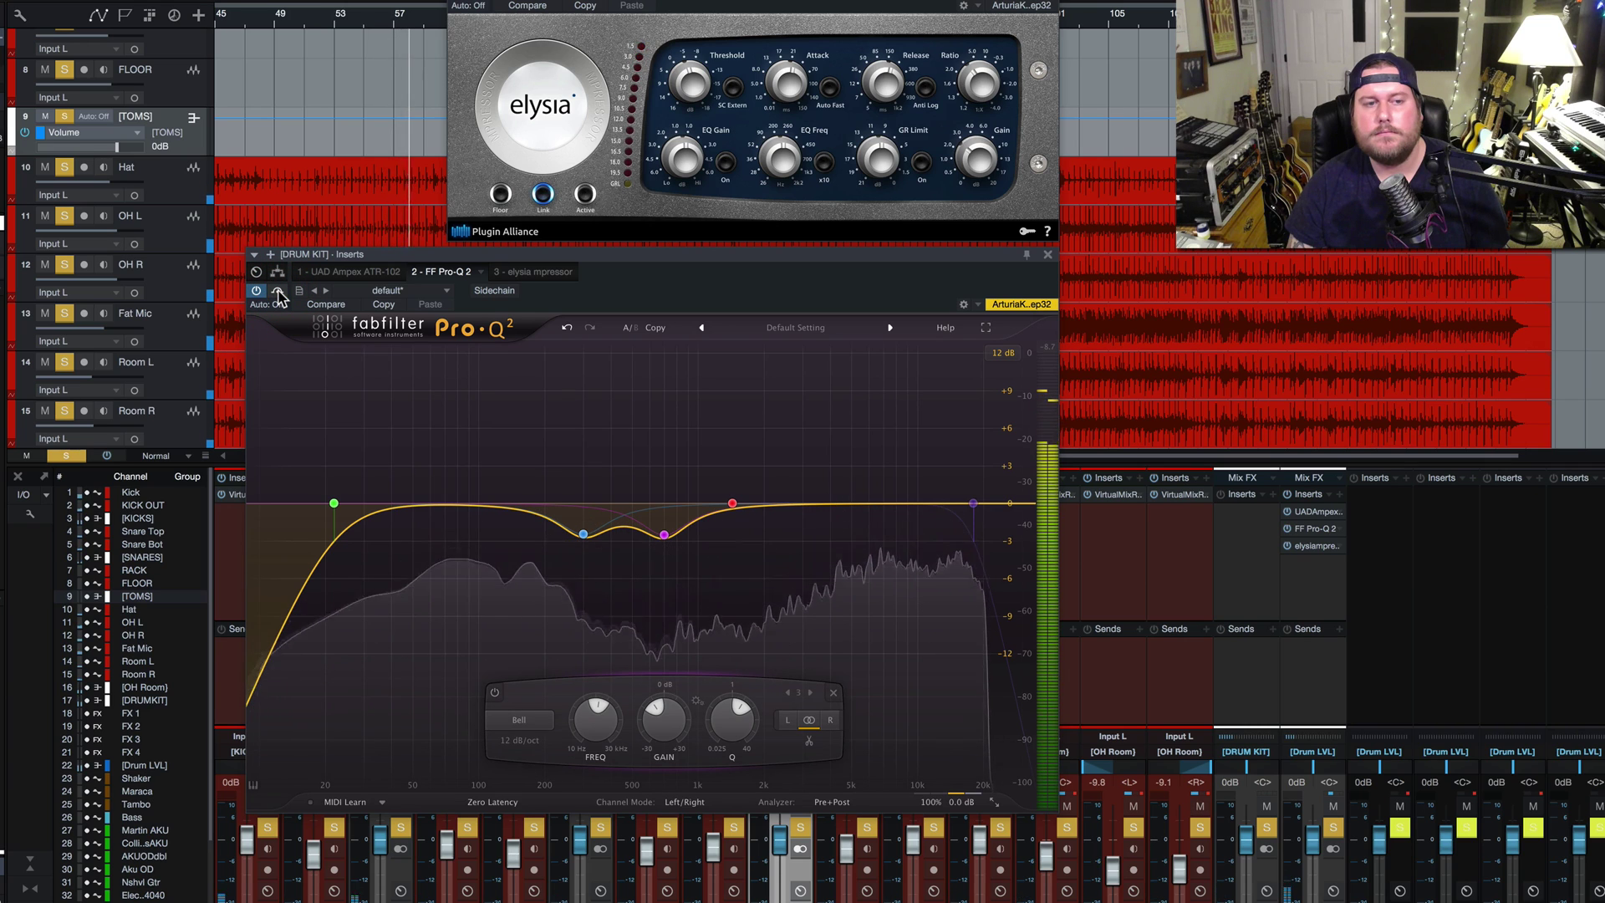
pyautogui.click(279, 293)
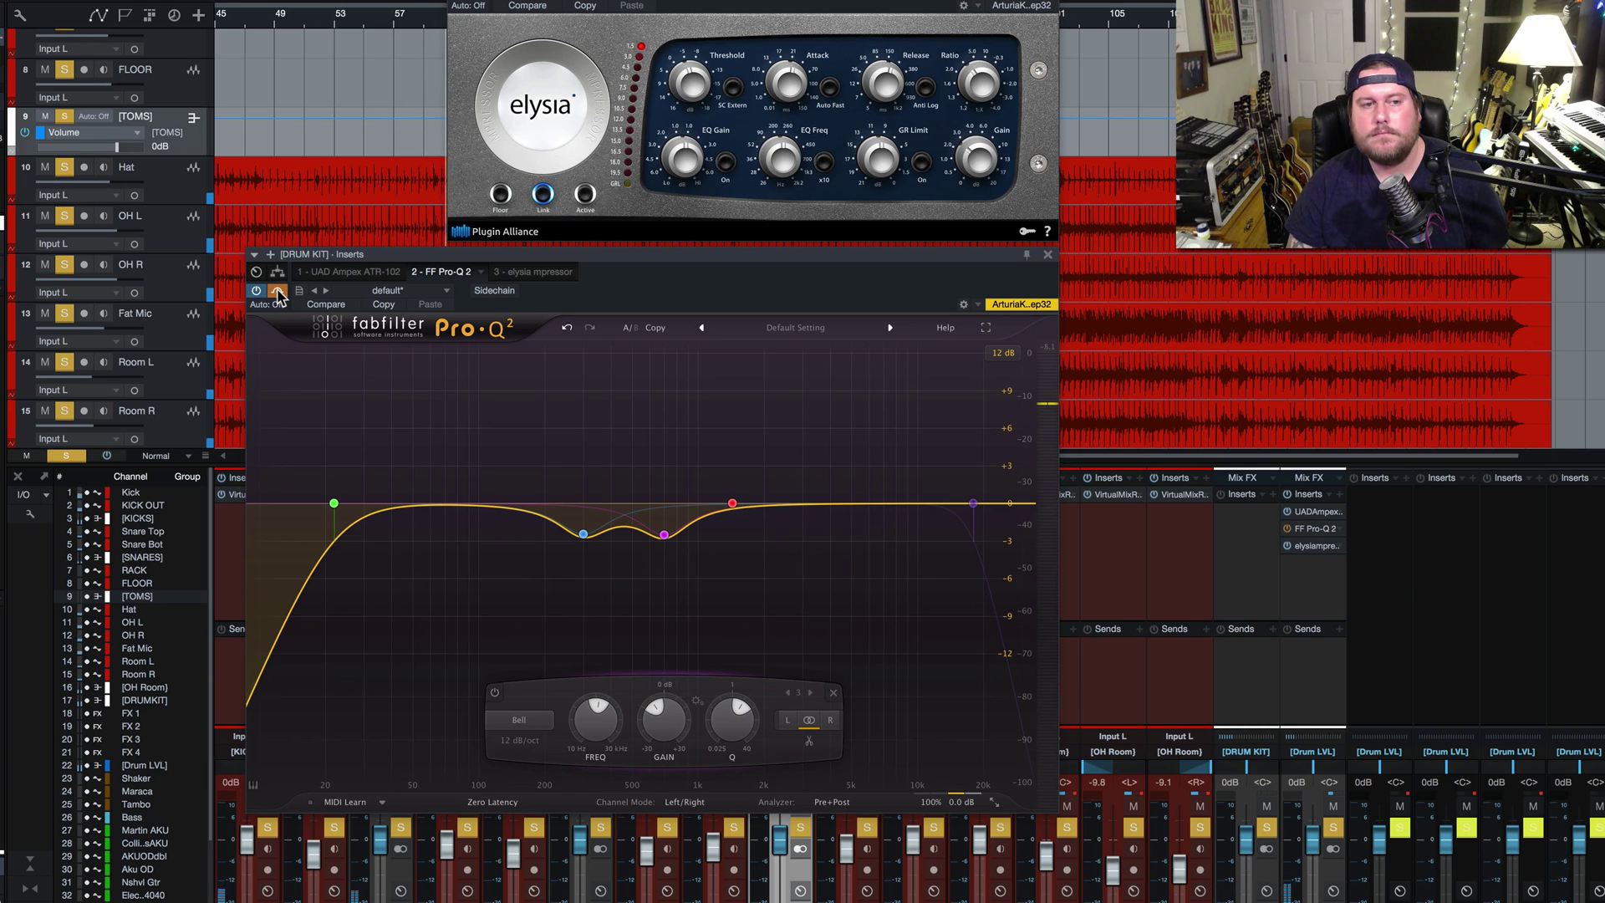
pyautogui.click(278, 293)
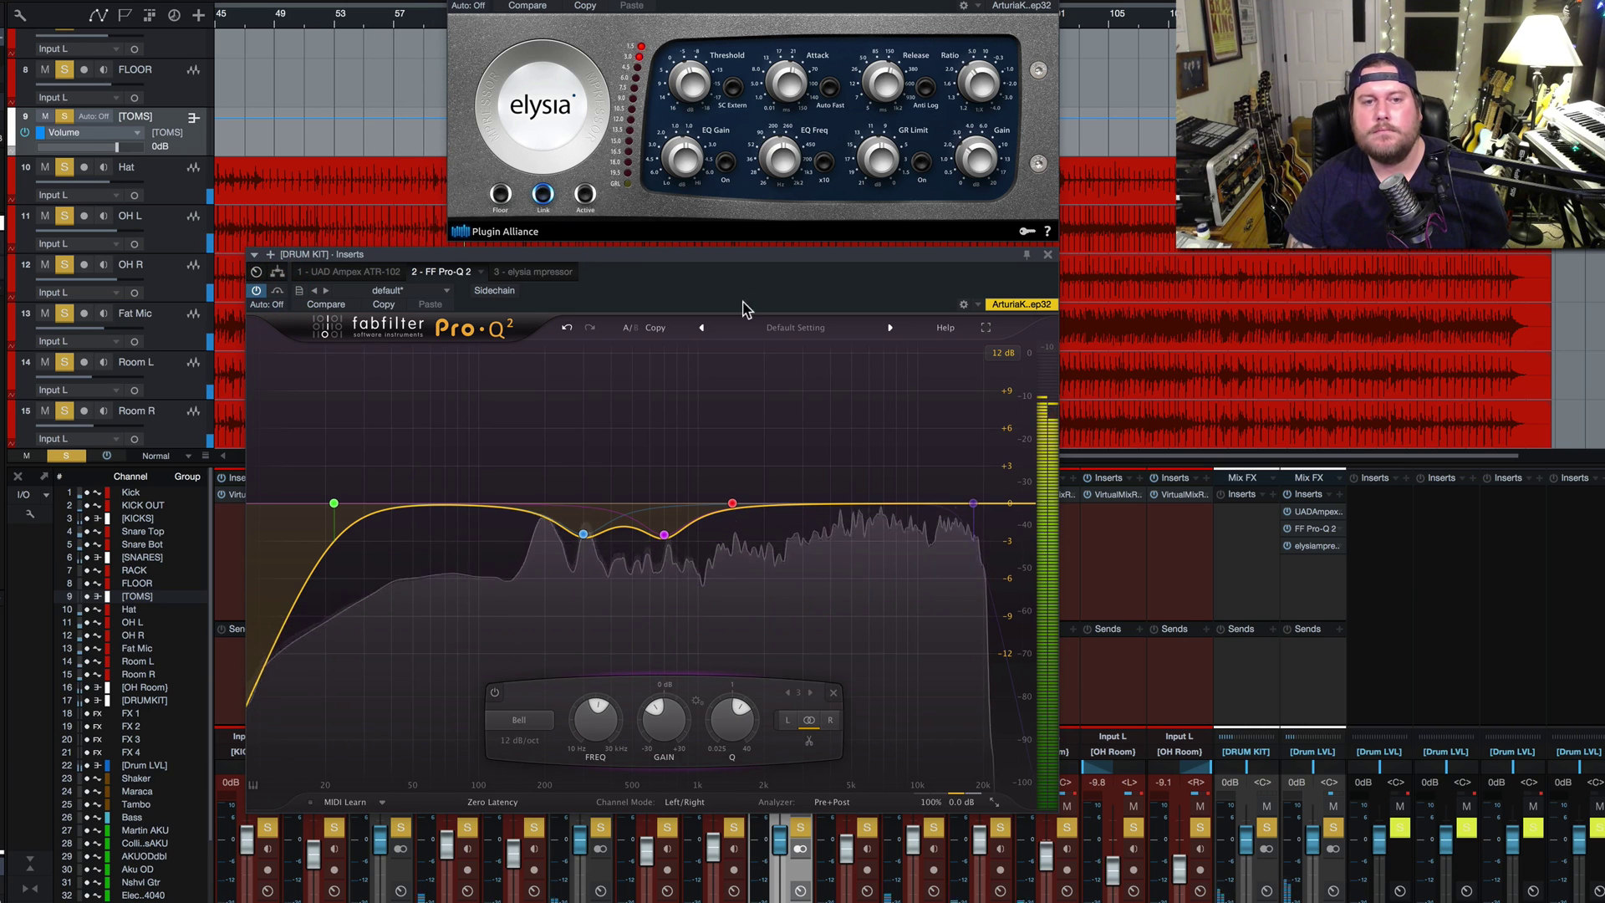
pyautogui.press('space')
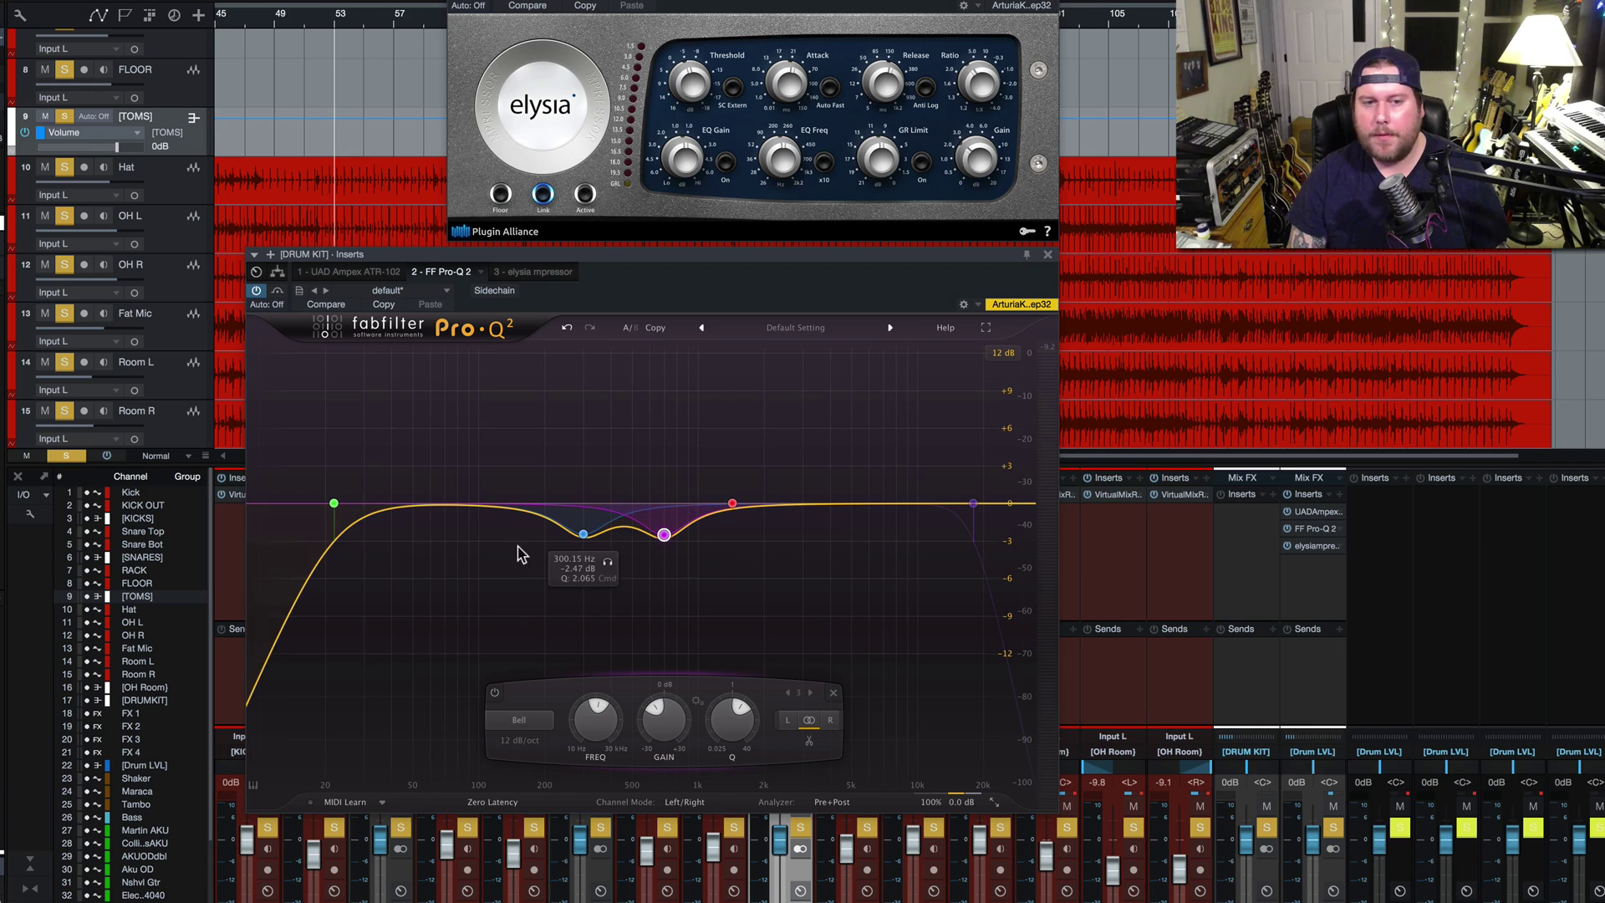
pyautogui.click(1048, 256)
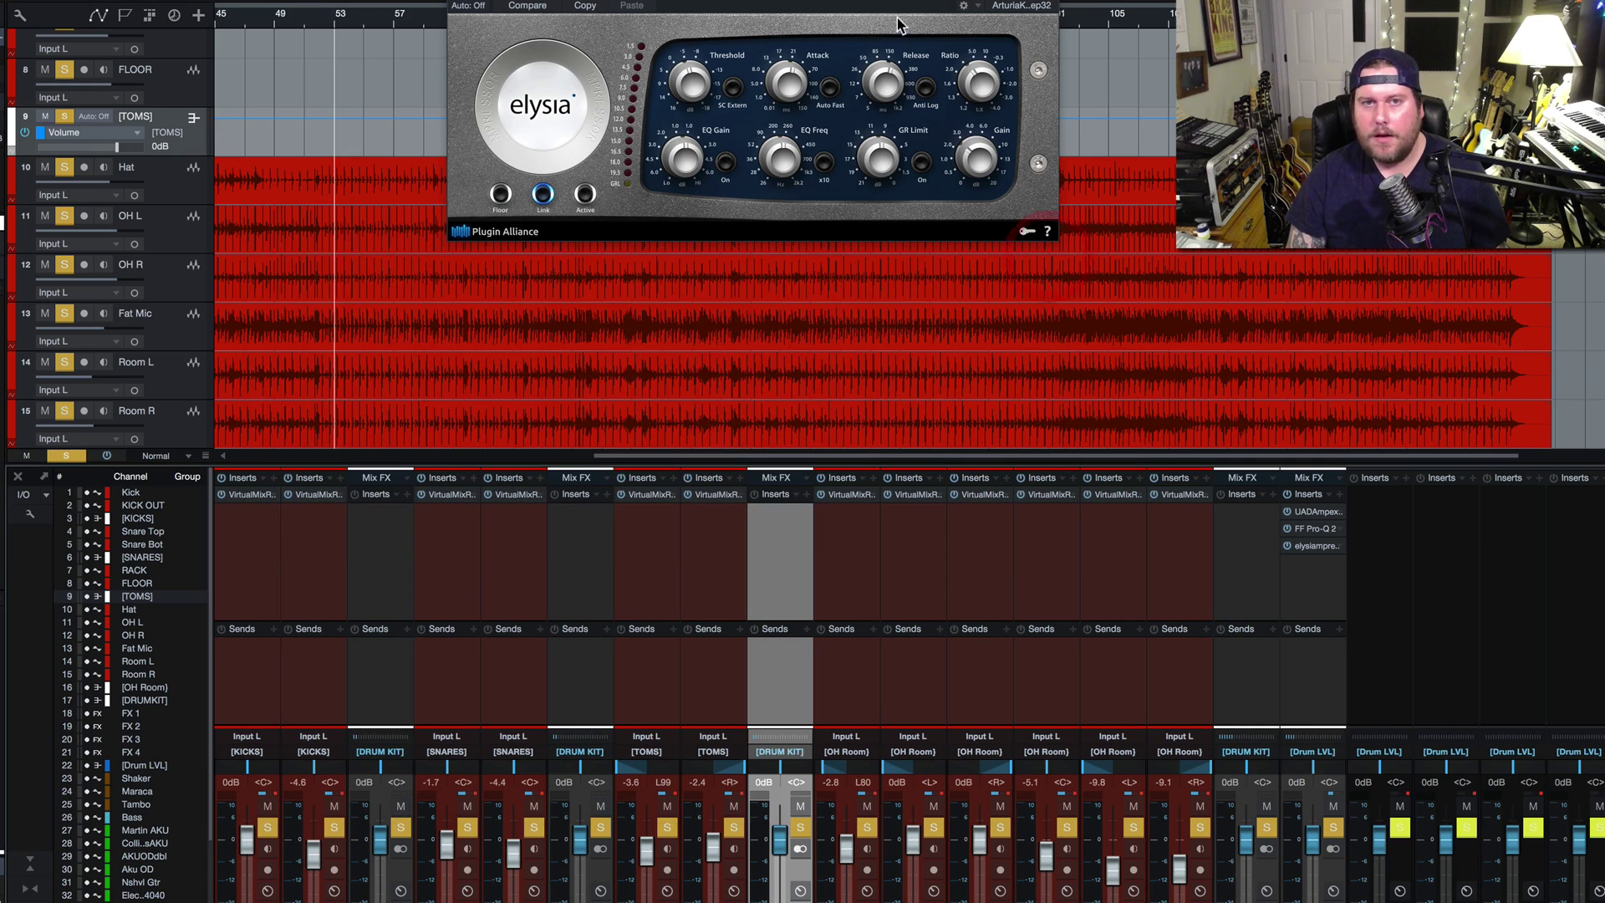
# Bring the elysia mpressor window fully into view, compare its Active switch's two states during playback, and close the plug-in
pyautogui.moveTo(877, 0); pyautogui.dragTo(845, 134)
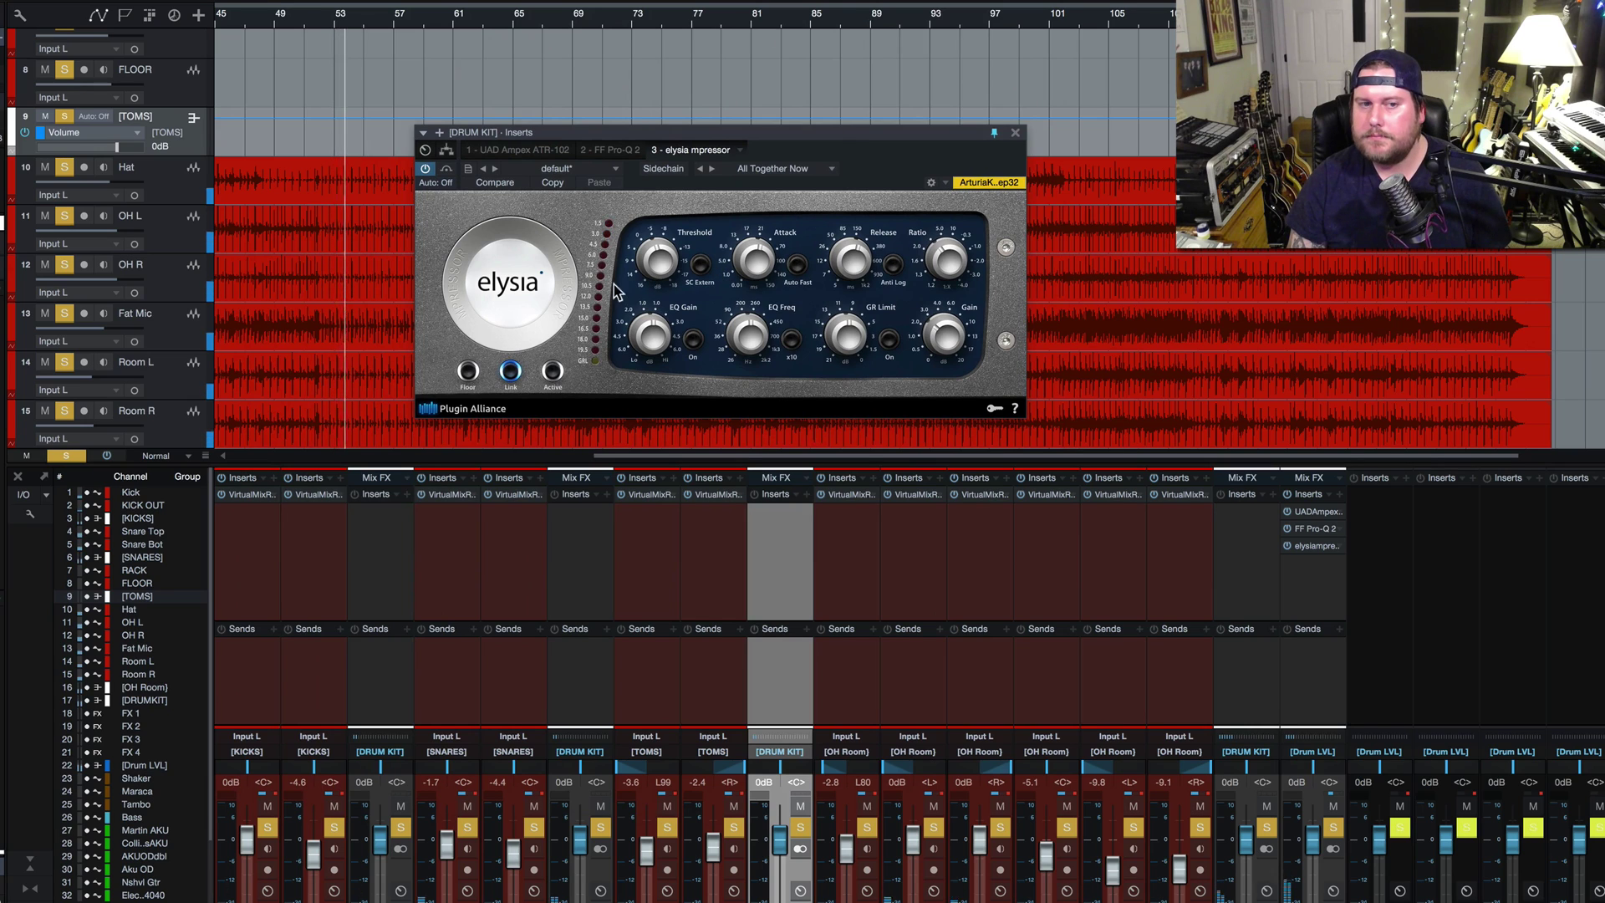
pyautogui.click(552, 372)
pyautogui.click(553, 374)
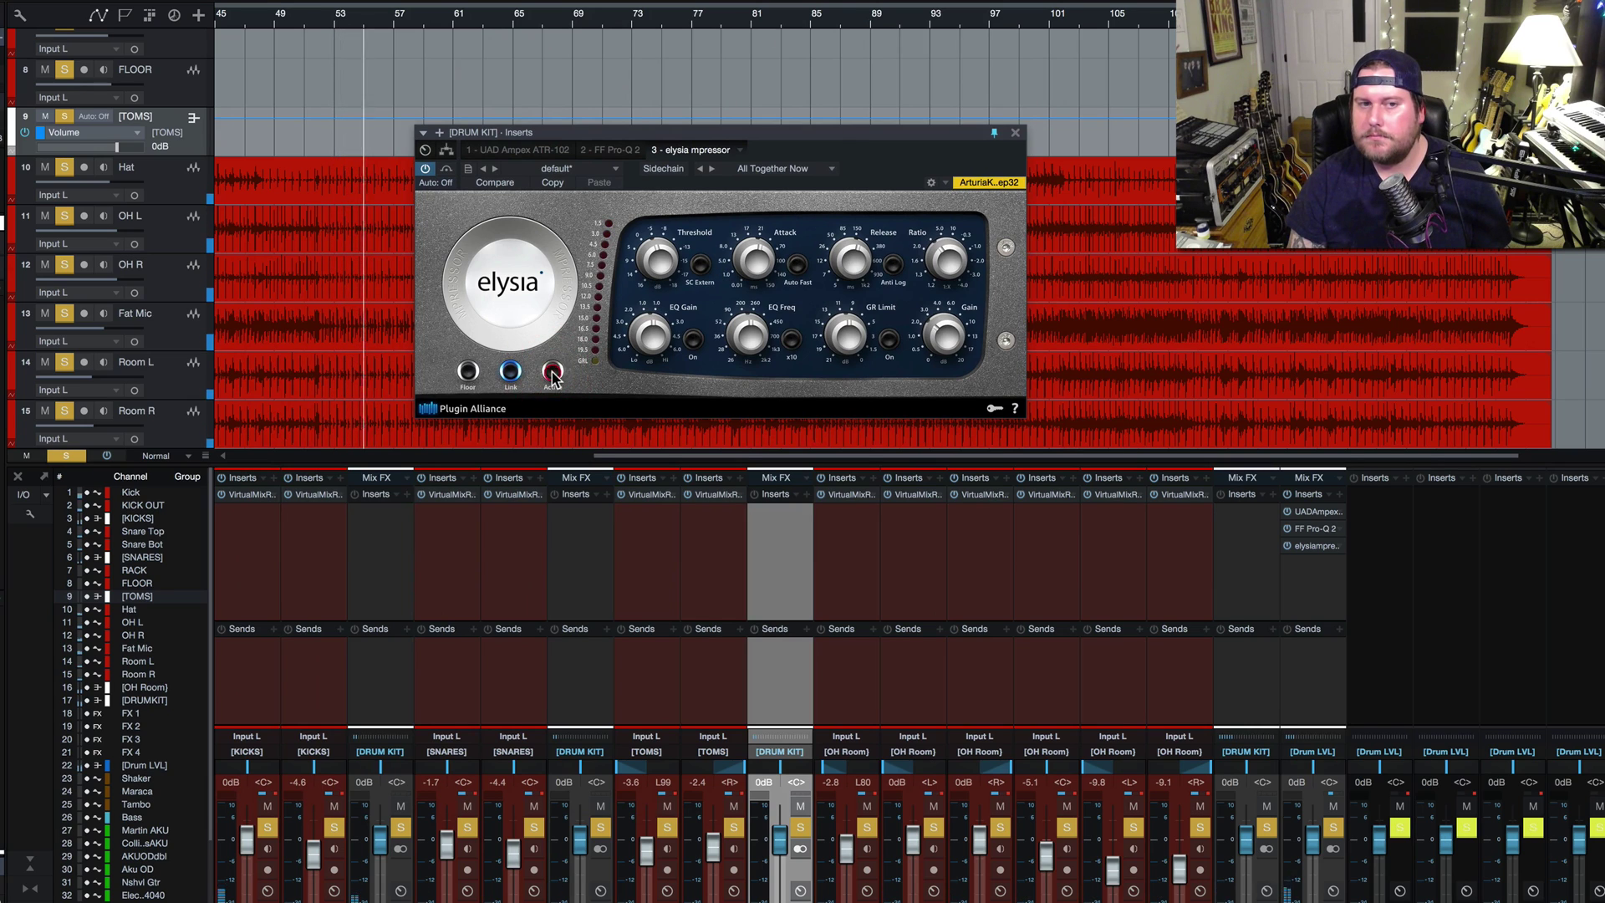
pyautogui.click(1015, 133)
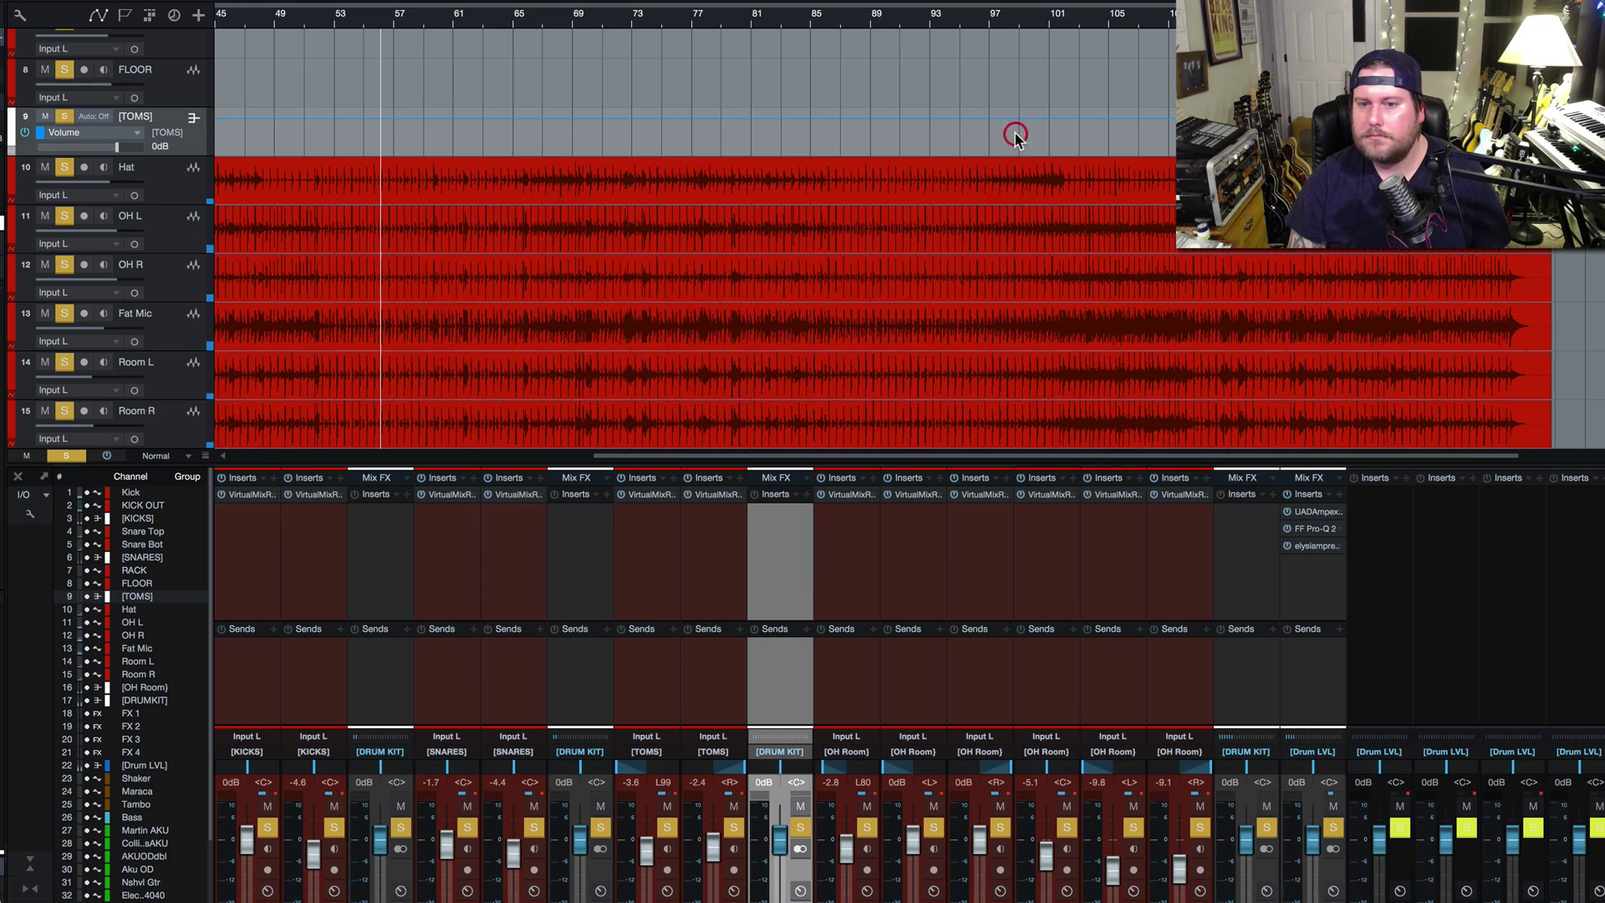
pyautogui.press('space')
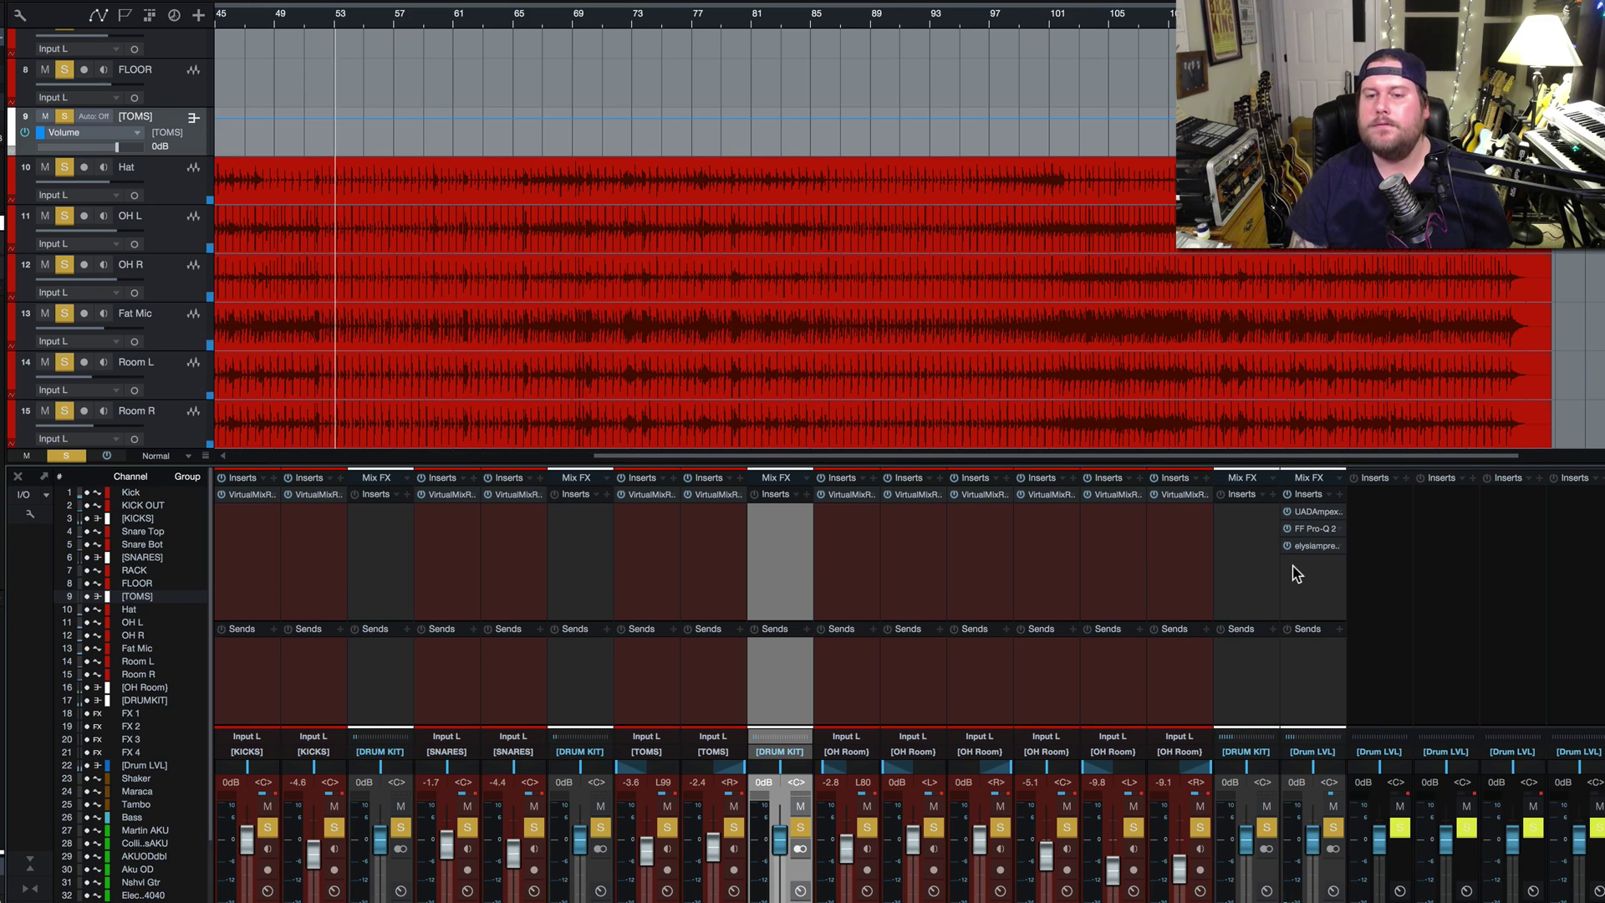
# Compare the [DRUM KIT] bus with its entire insert chain bypassed and re-enabled during playback
pyautogui.click(1288, 495)
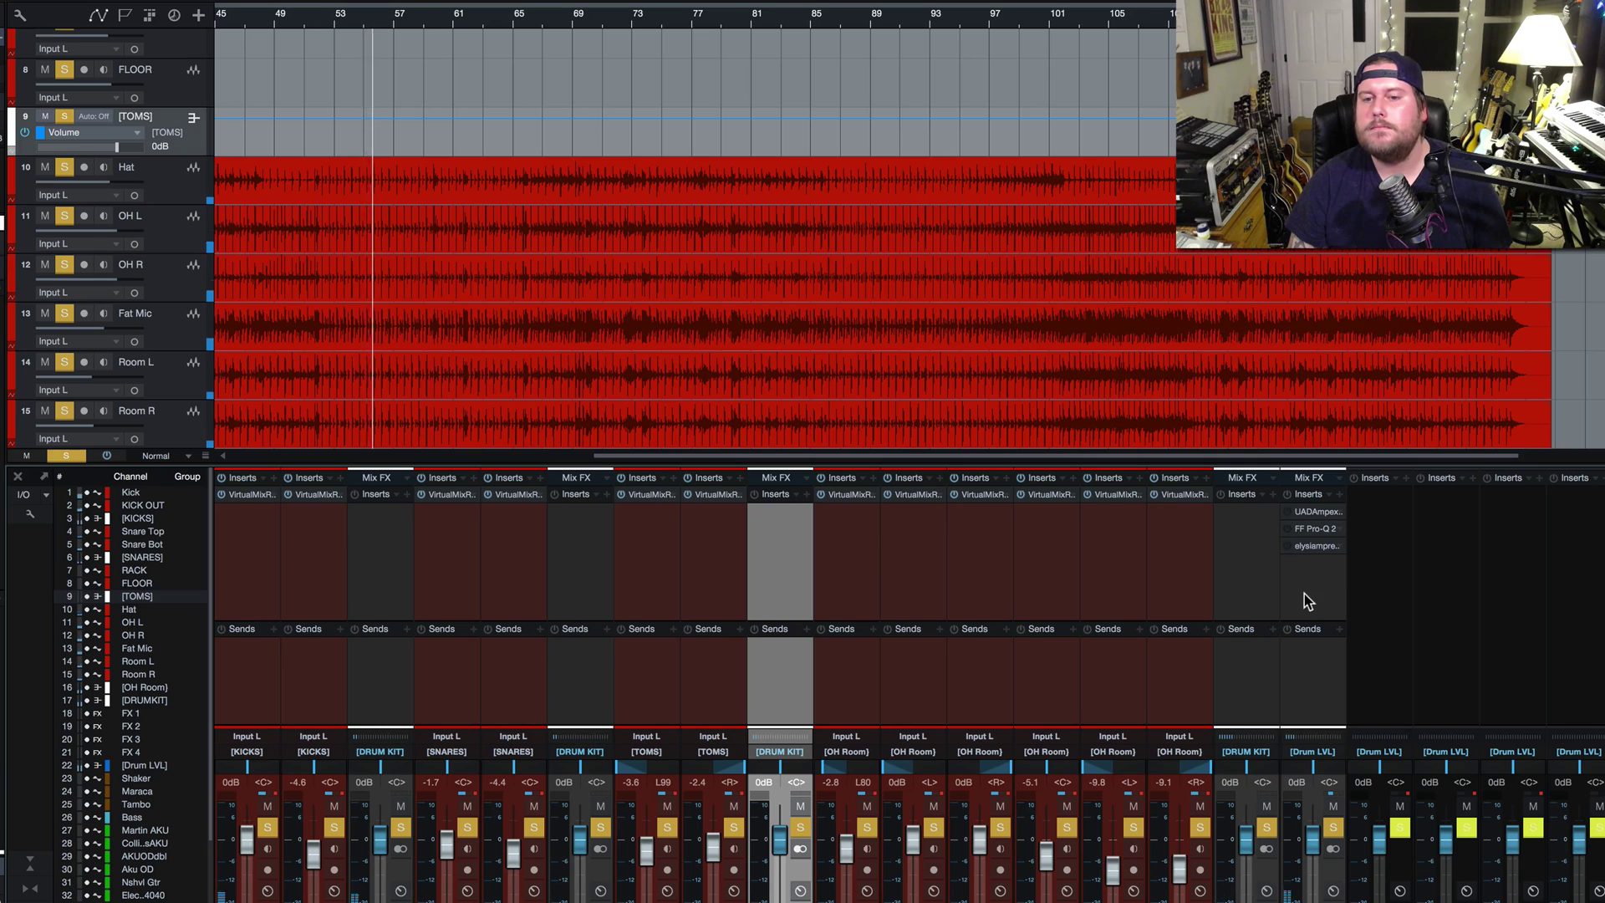
pyautogui.click(1287, 493)
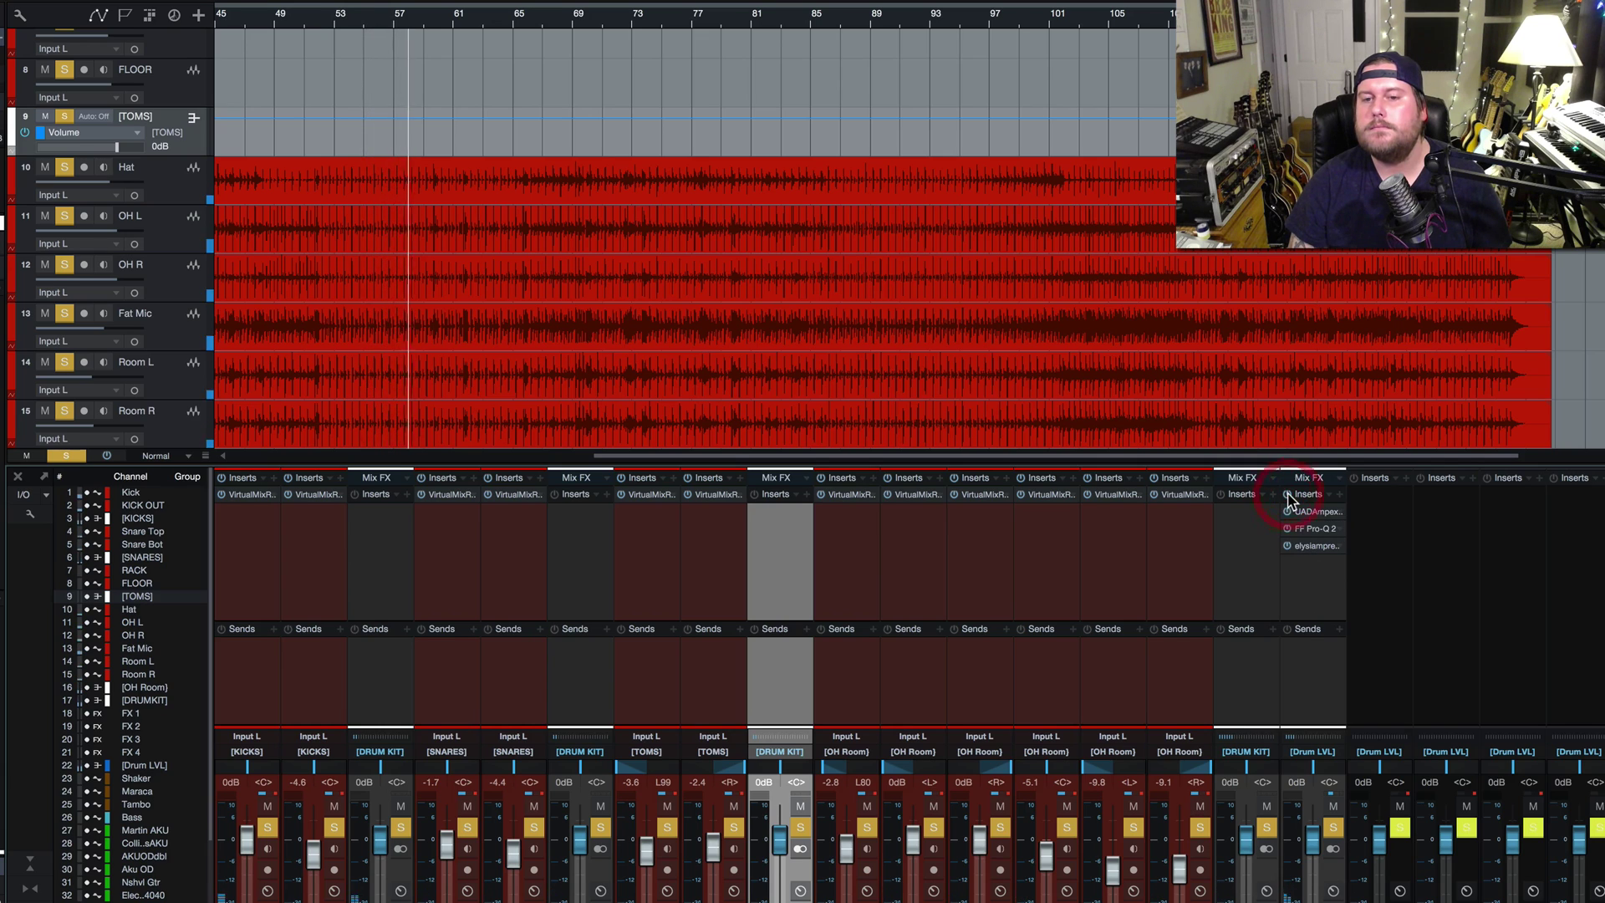